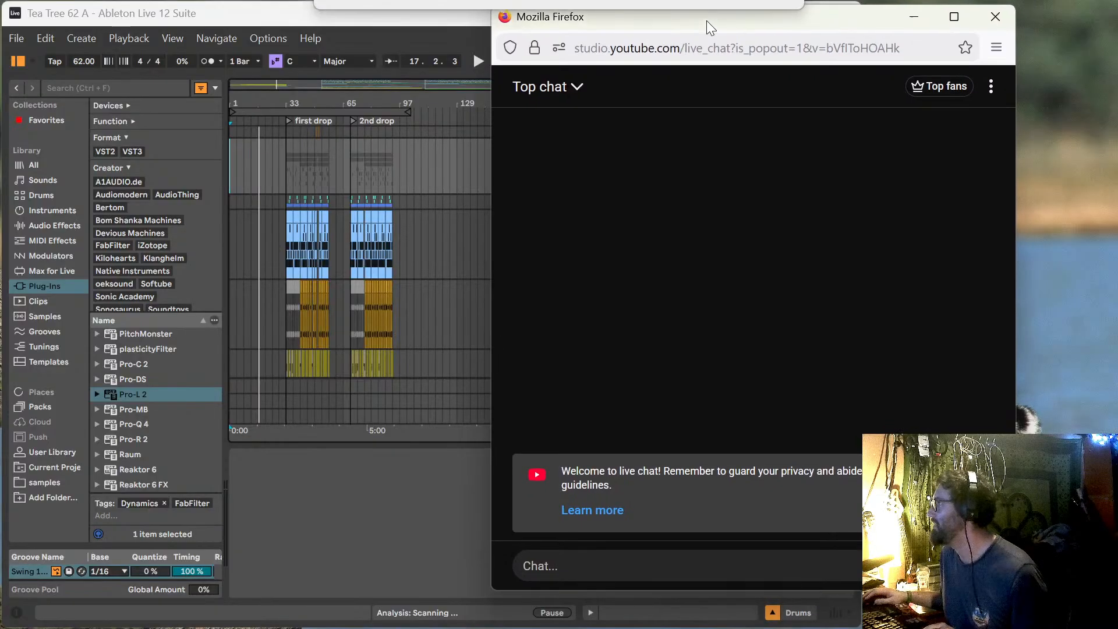
Step: Resize and move the live chat window so it sits beside the Ableton Live window without covering it
drag(1019, 247, 787, 251)
drag(599, 16, 948, 1)
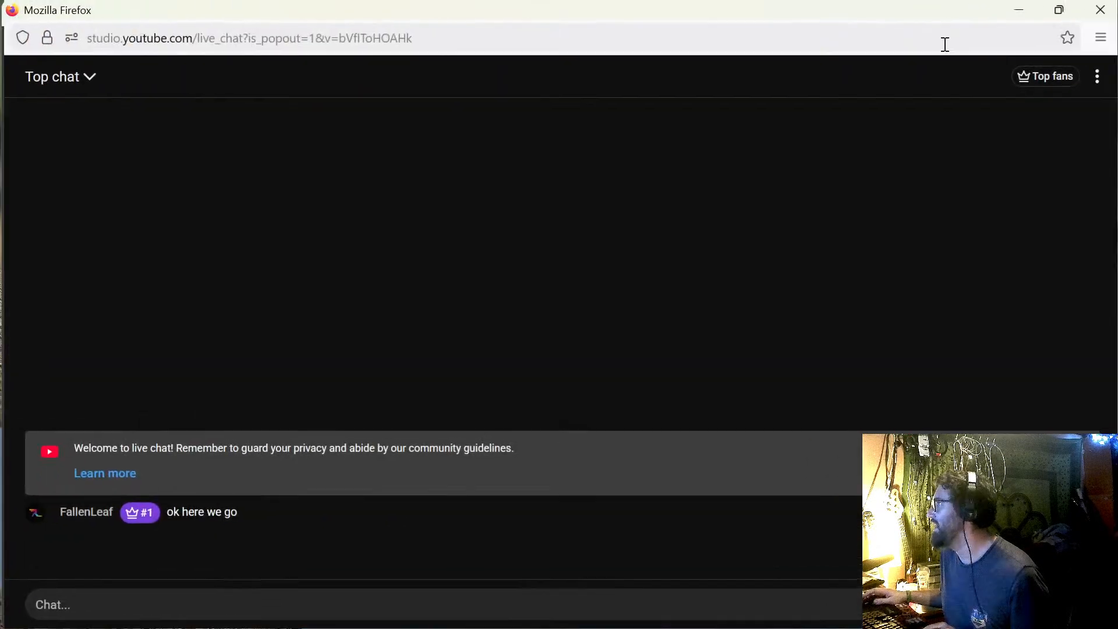
click(1096, 9)
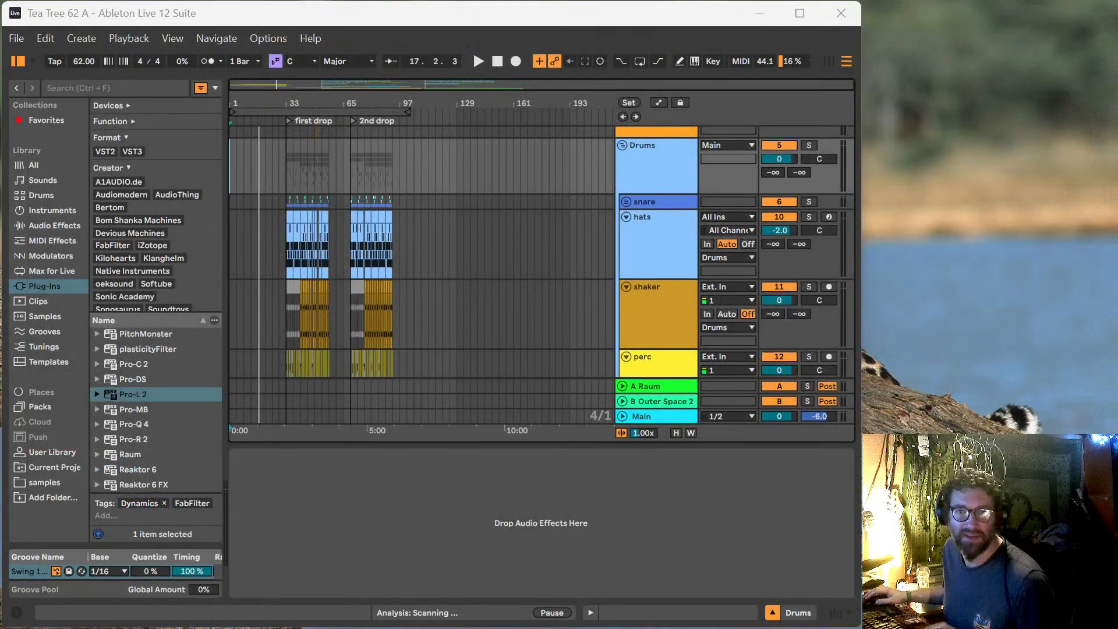
drag(0, 132, 776, 23)
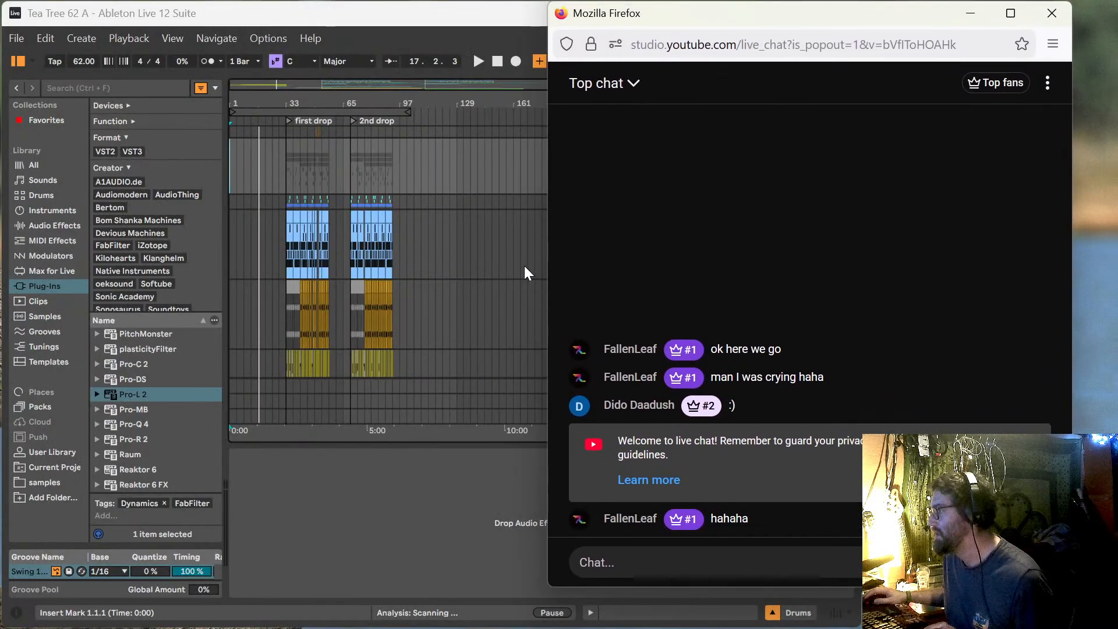
drag(545, 263, 725, 262)
drag(851, 17, 903, 13)
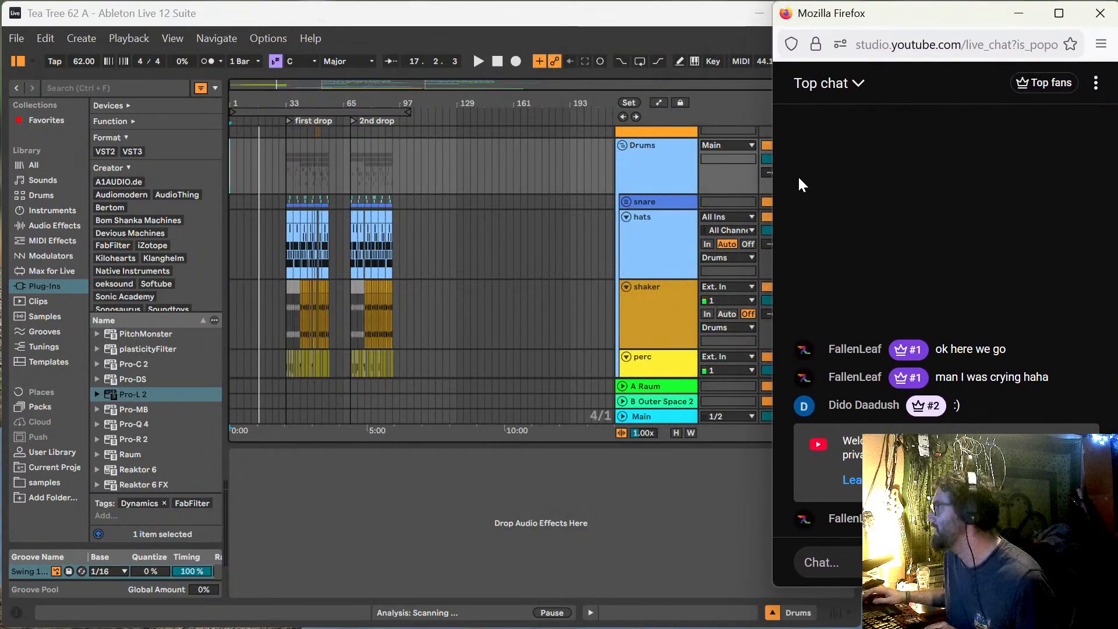
drag(774, 178, 857, 177)
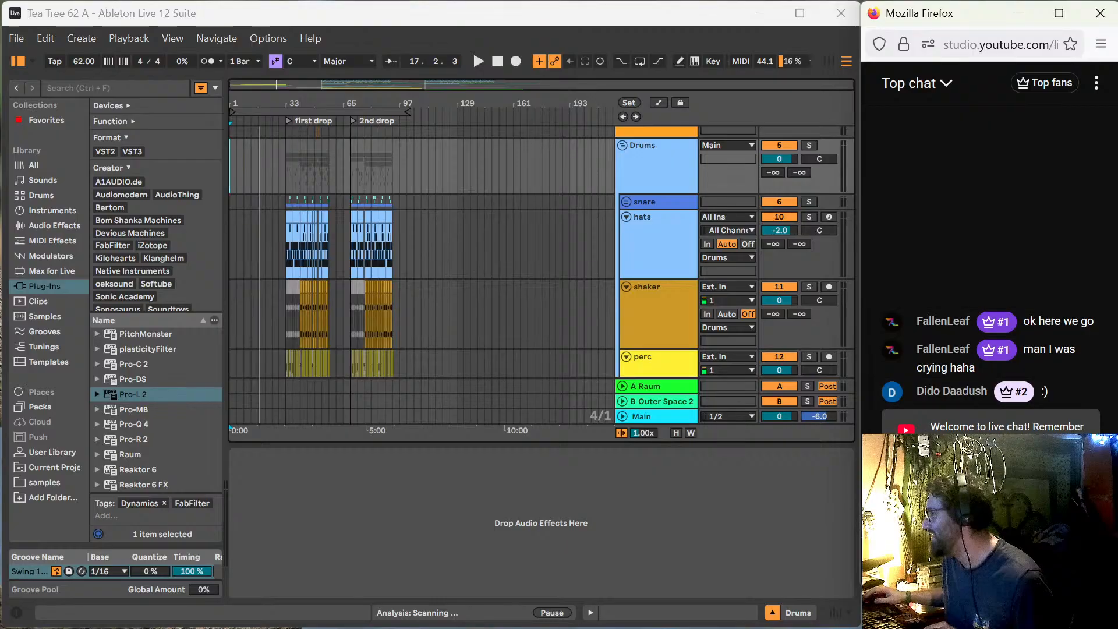
click(985, 582)
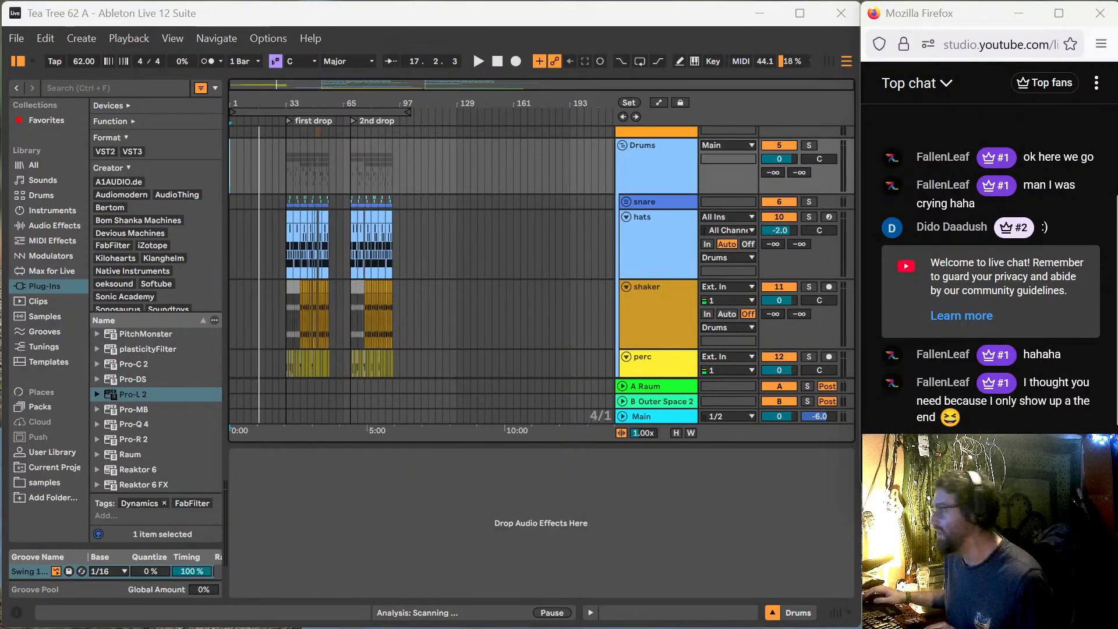
mouse_move(984, 482)
mouse_down()
mouse_move(984, 446)
mouse_move(984, 467)
mouse_up()
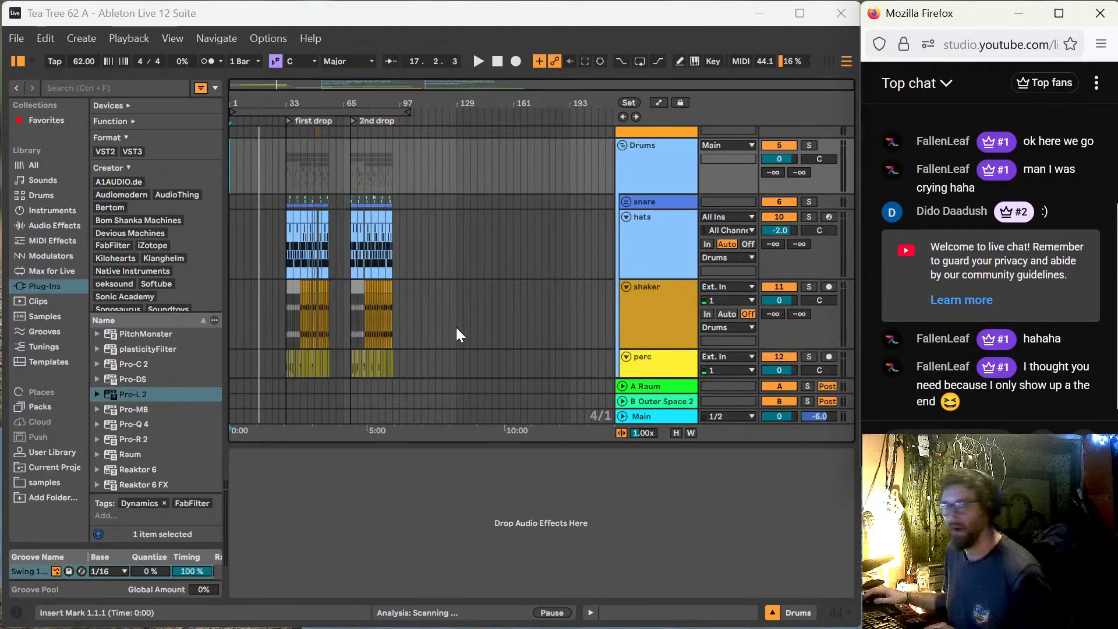
Step: Play the arrangement from bar 1 and collapse the device area to give the track lanes more height
click(233, 157)
key(Left)
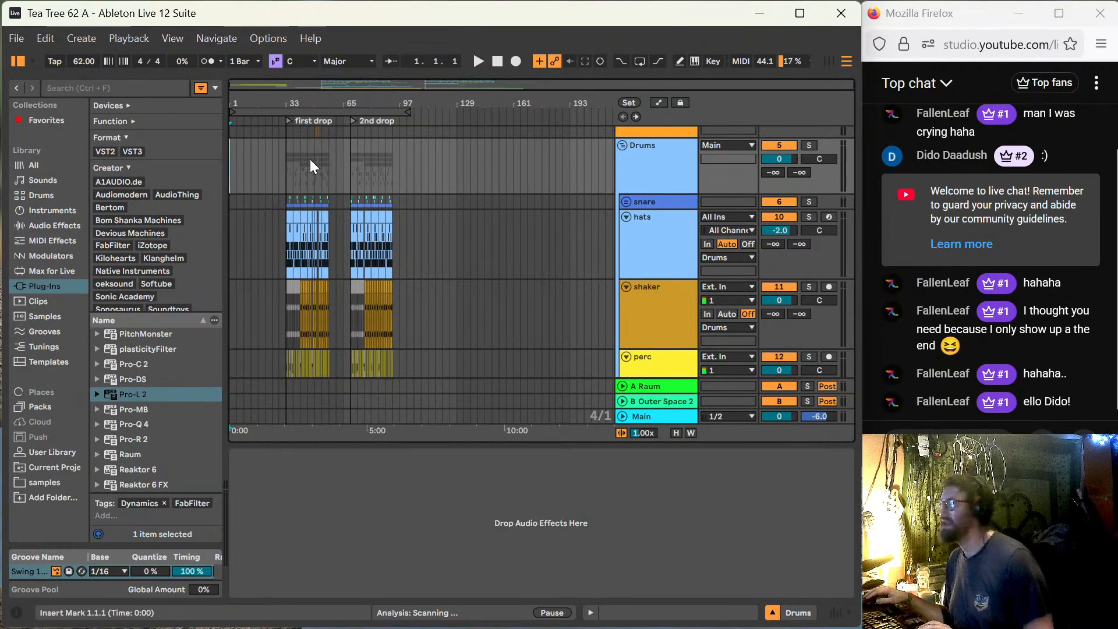
key(space)
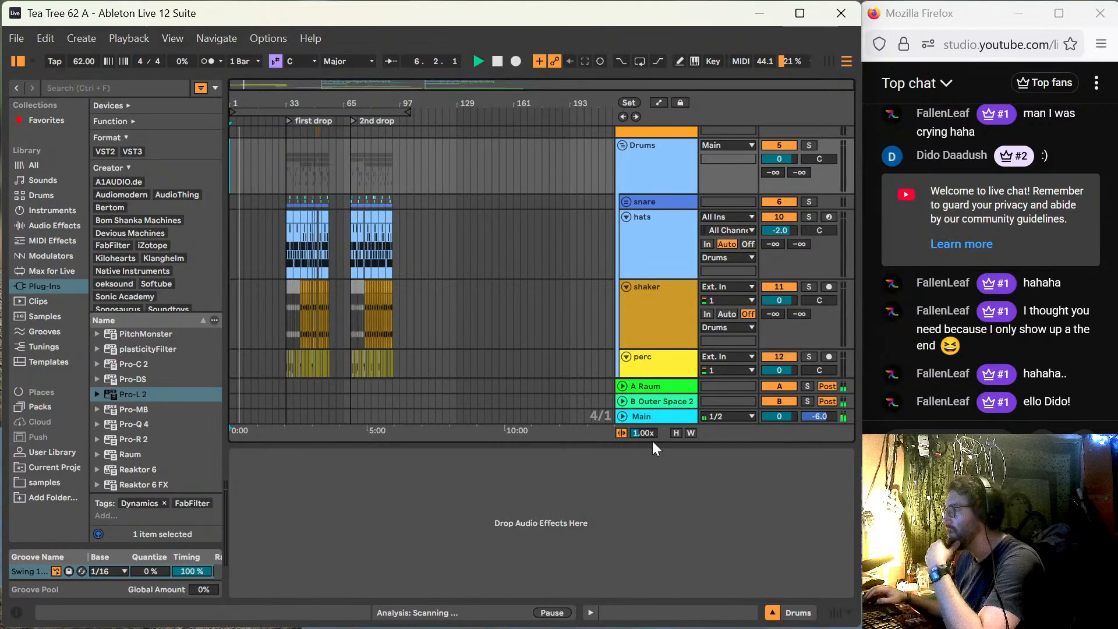
drag(654, 442, 648, 581)
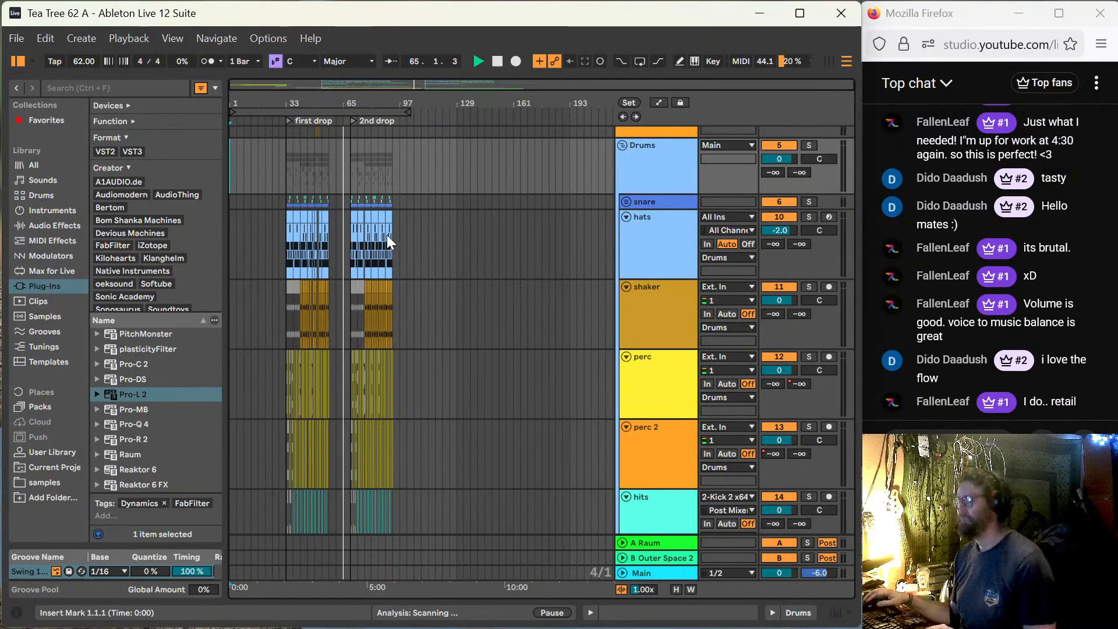
Step: Examine the clips around the second drop across all tracks, from the drums down to the Tech tracks
key(plus)
key(plus)
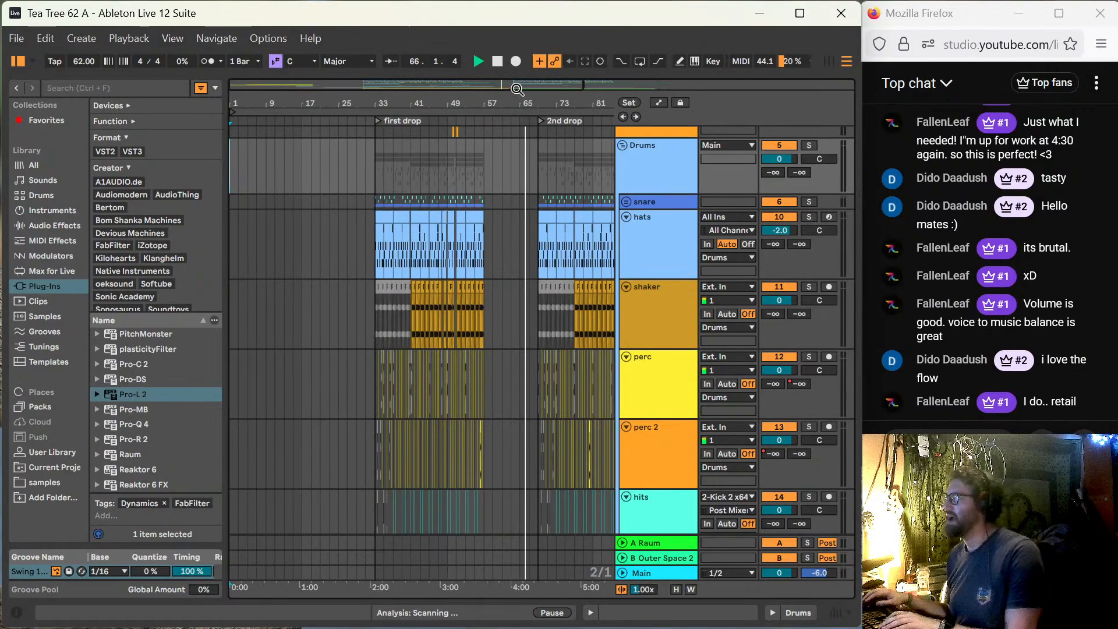
drag(517, 89, 592, 174)
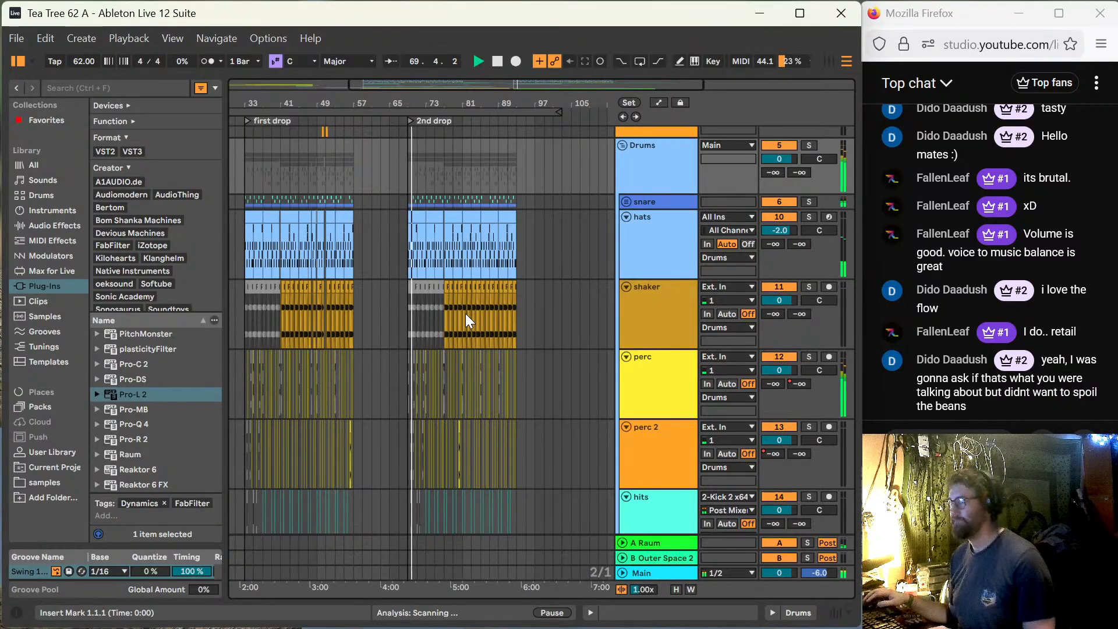
scroll(479, 335, down, 4)
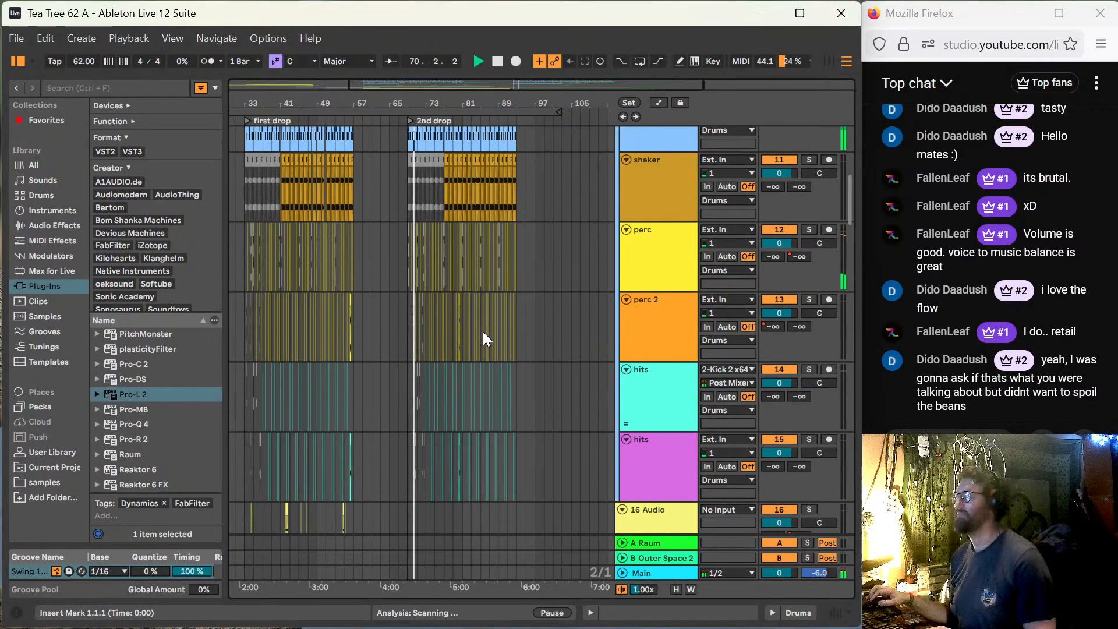
scroll(483, 331, up, 2)
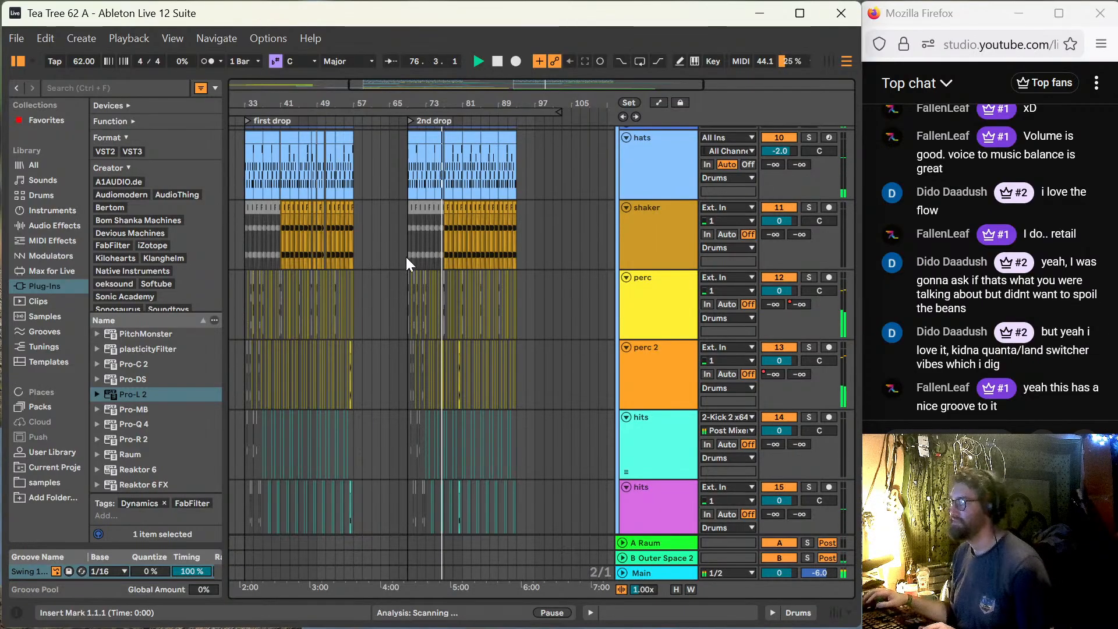
scroll(410, 261, down, 3)
scroll(419, 292, down, 12)
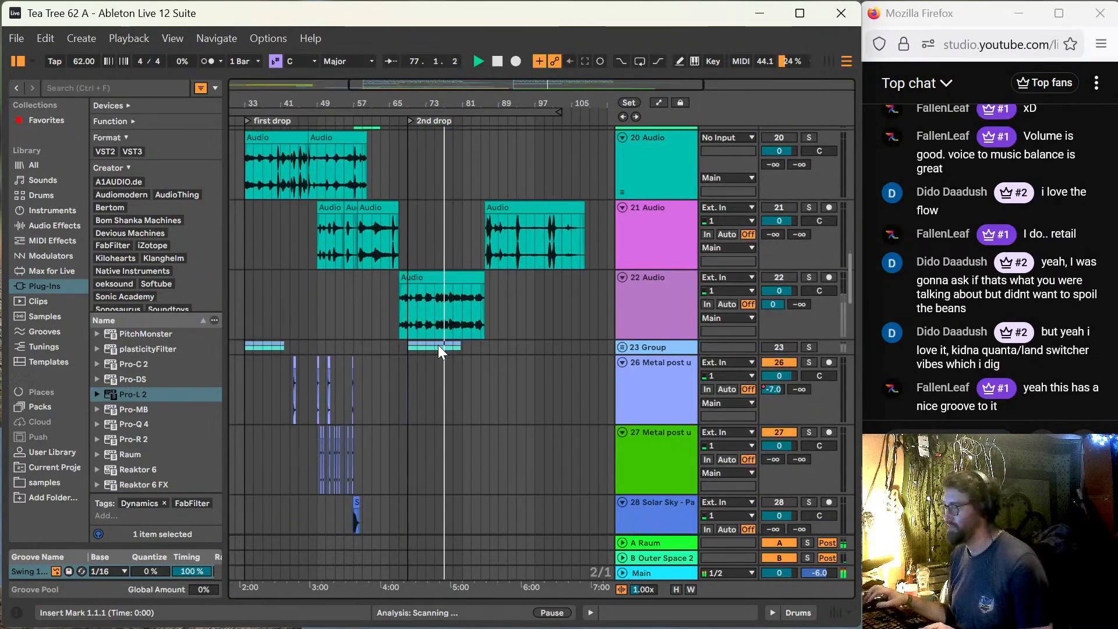
scroll(486, 389, down, 10)
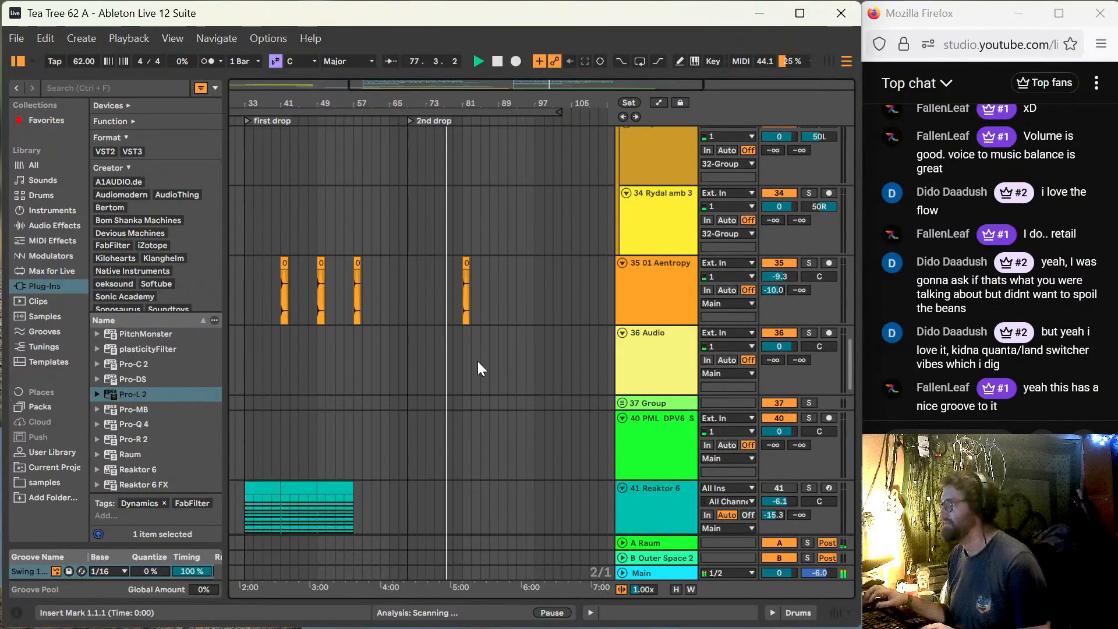
scroll(479, 372, down, 8)
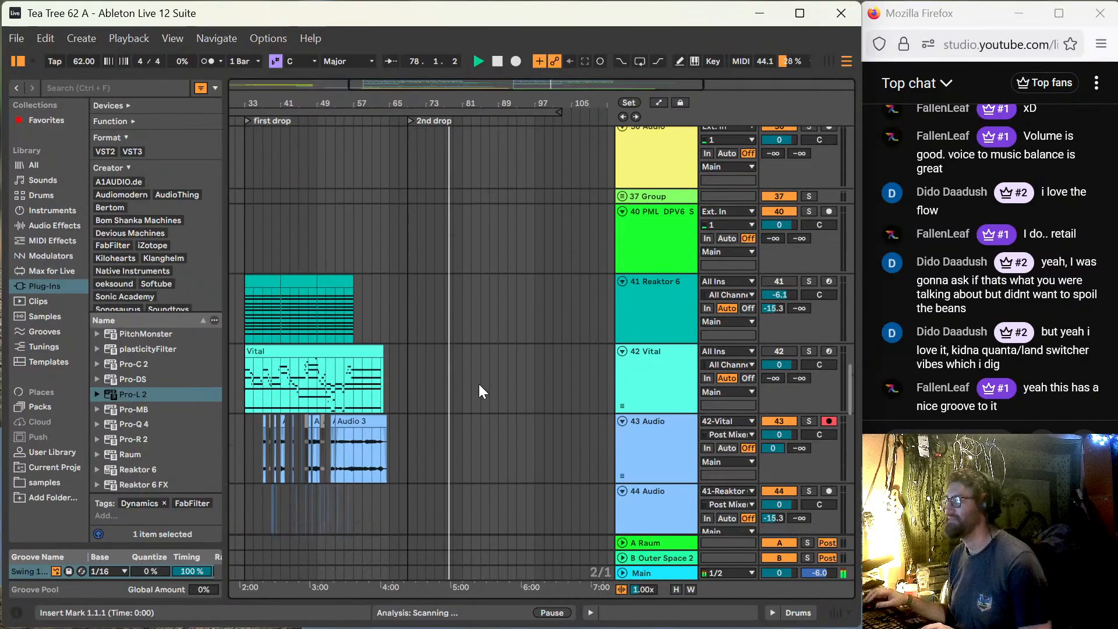
scroll(478, 383, down, 6)
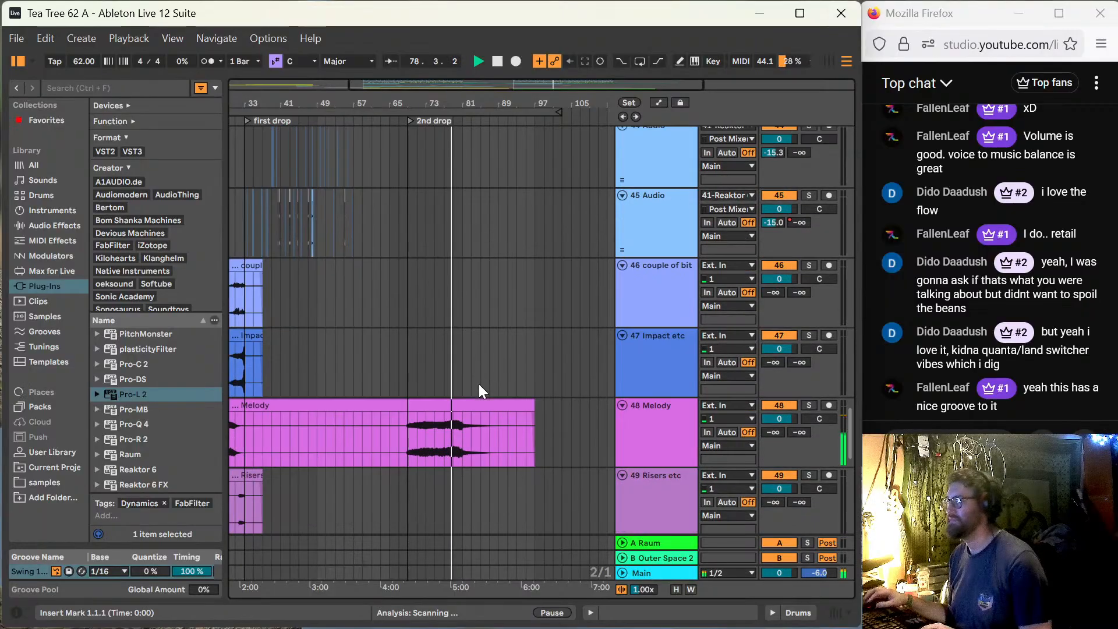
scroll(478, 383, down, 5)
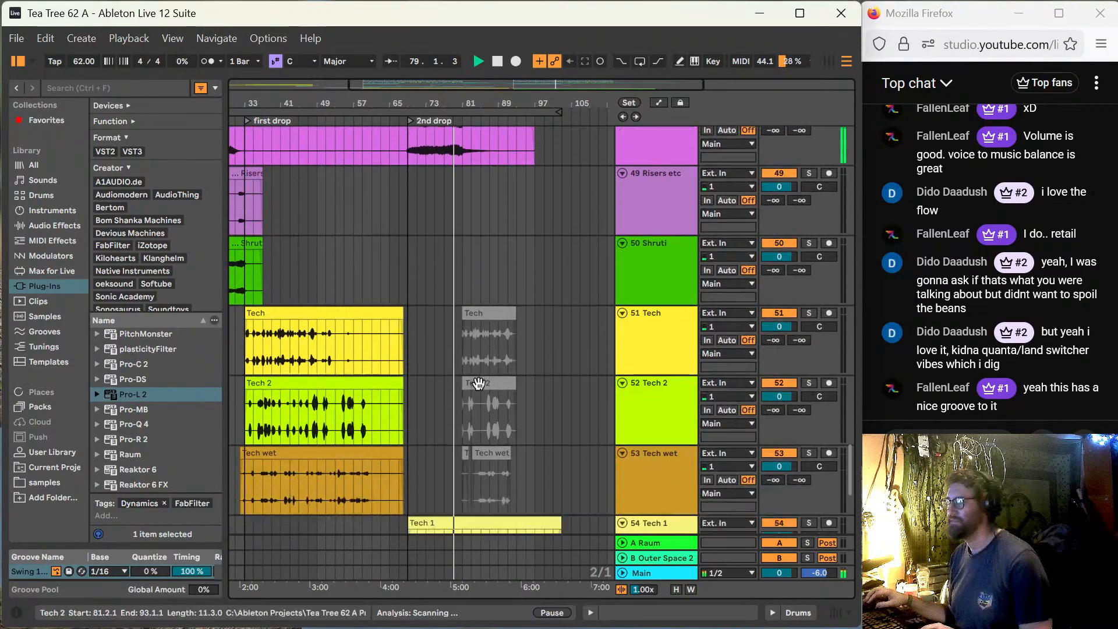
scroll(479, 383, down, 2)
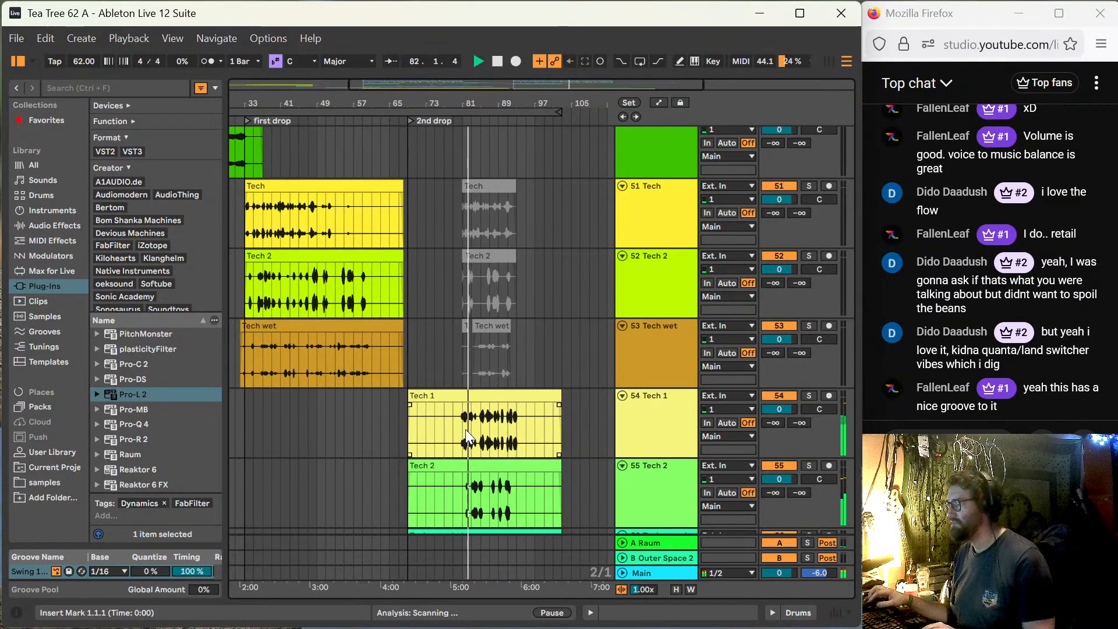
scroll(465, 429, up, 1)
scroll(473, 429, down, 2)
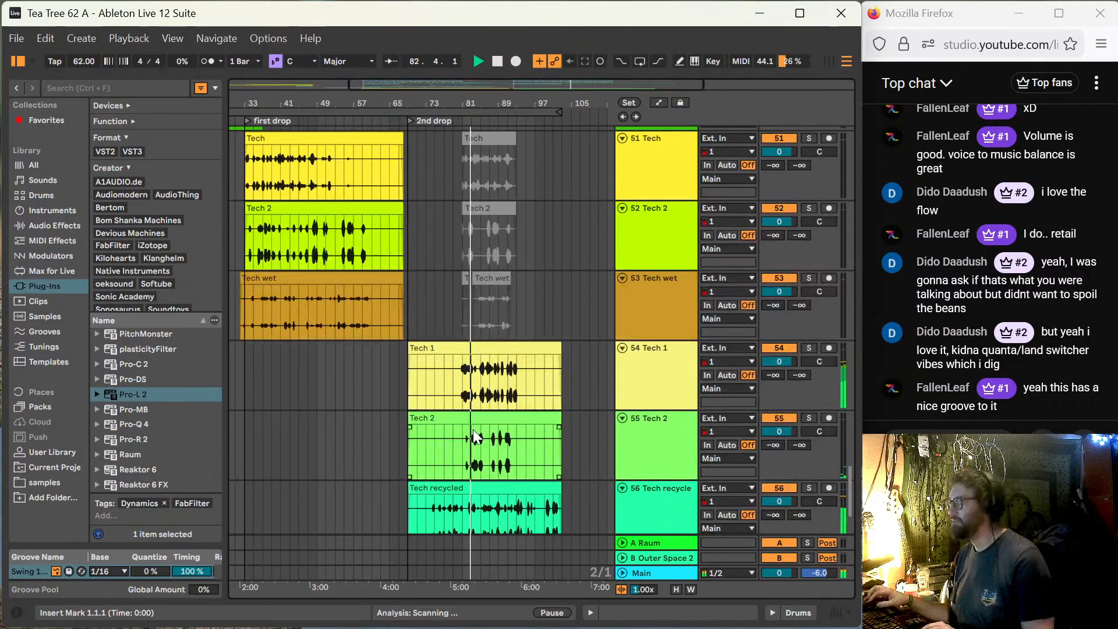
scroll(458, 374, up, 5)
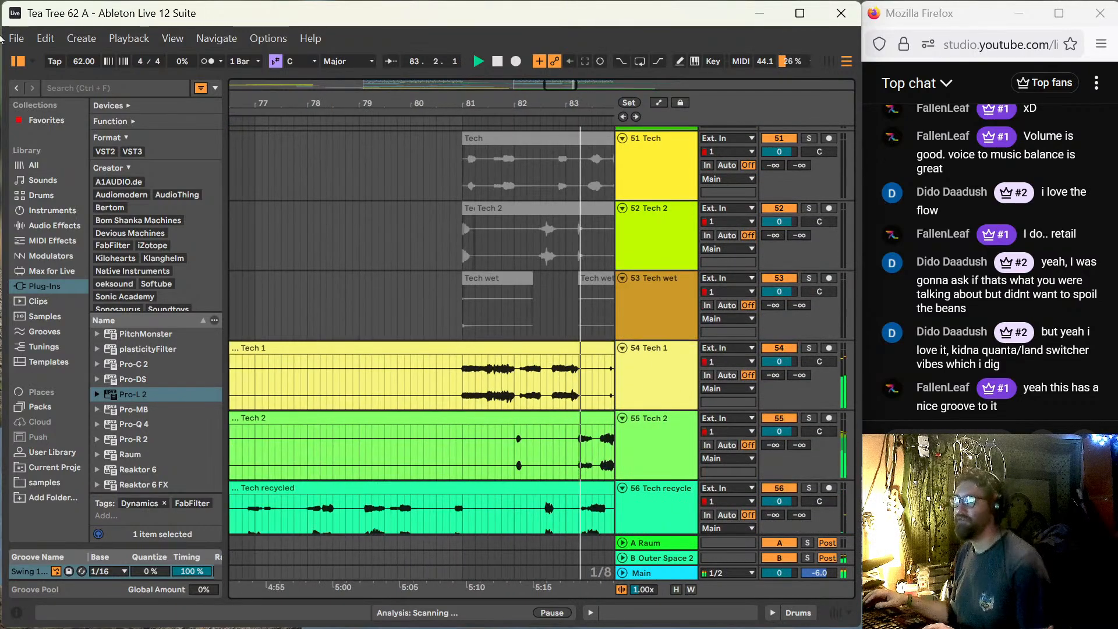
Step: Hide the browser to widen the arrangement and frame the Tech tracks from about bar 75 to 91
click(18, 61)
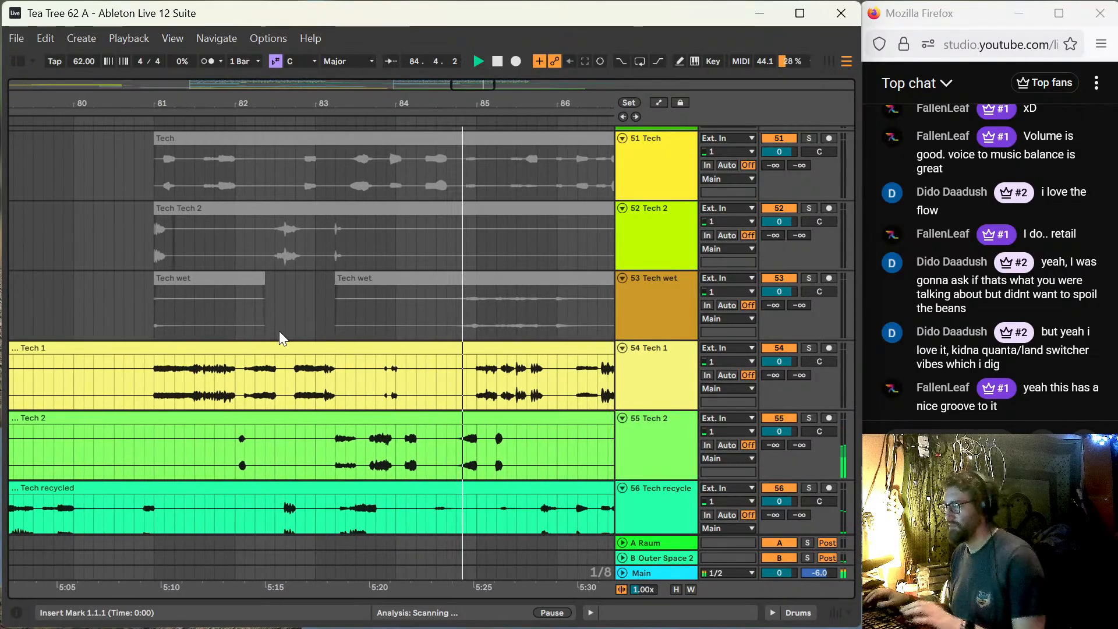
click(292, 323)
key(minus)
key(minus)
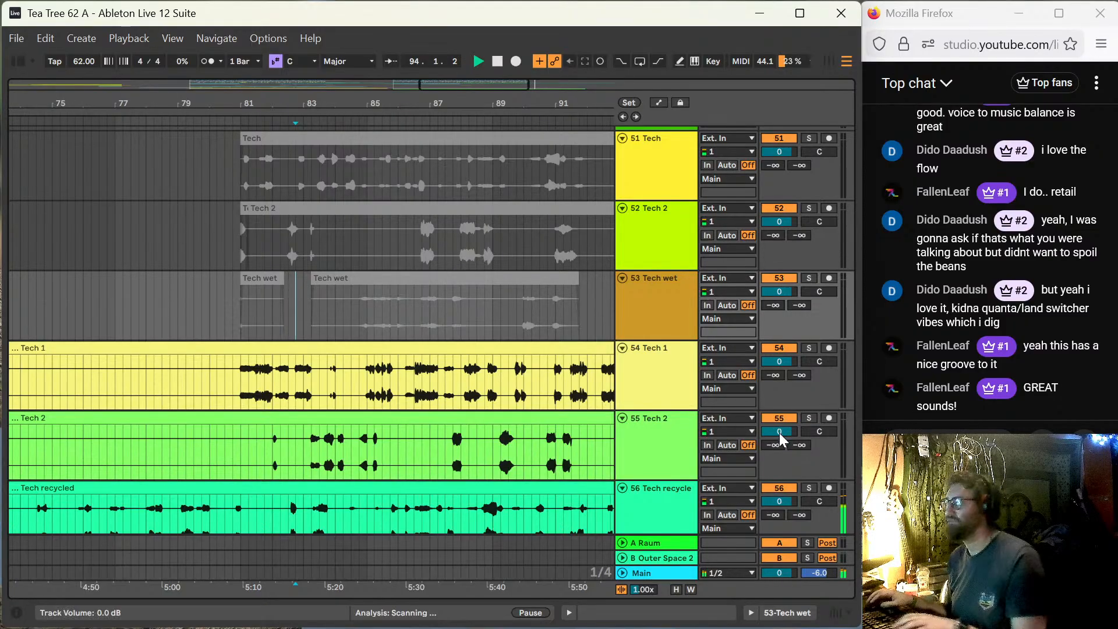
Step: Stop playback and place the insert marker at 80.4.1 on the lower Tech wet clips' track 53
click(235, 303)
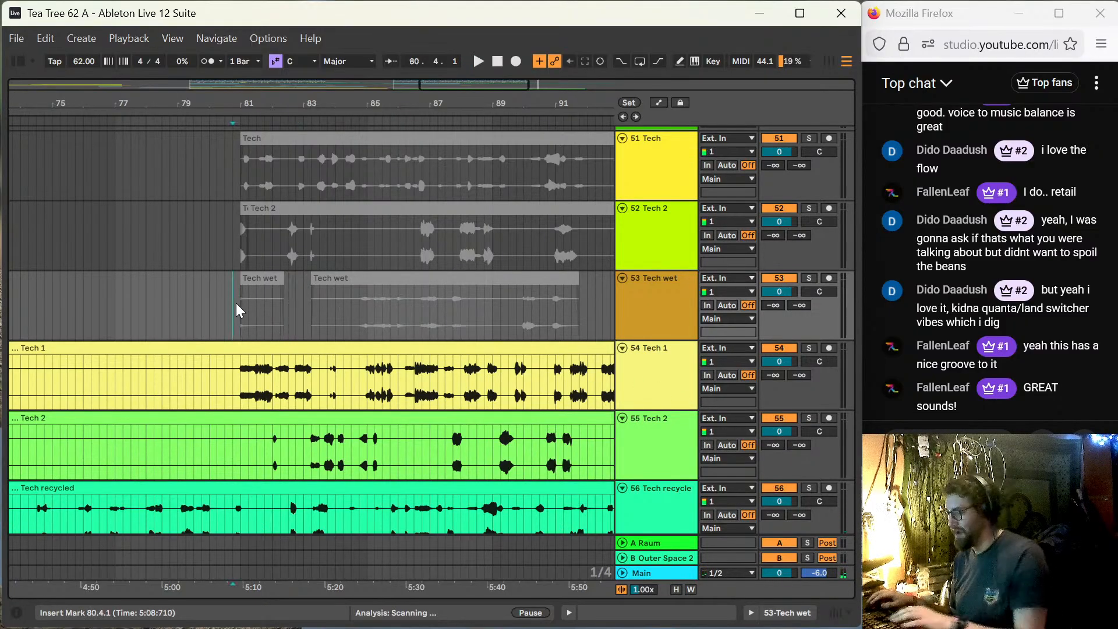
key(space)
key(minus)
key(minus)
key(minus)
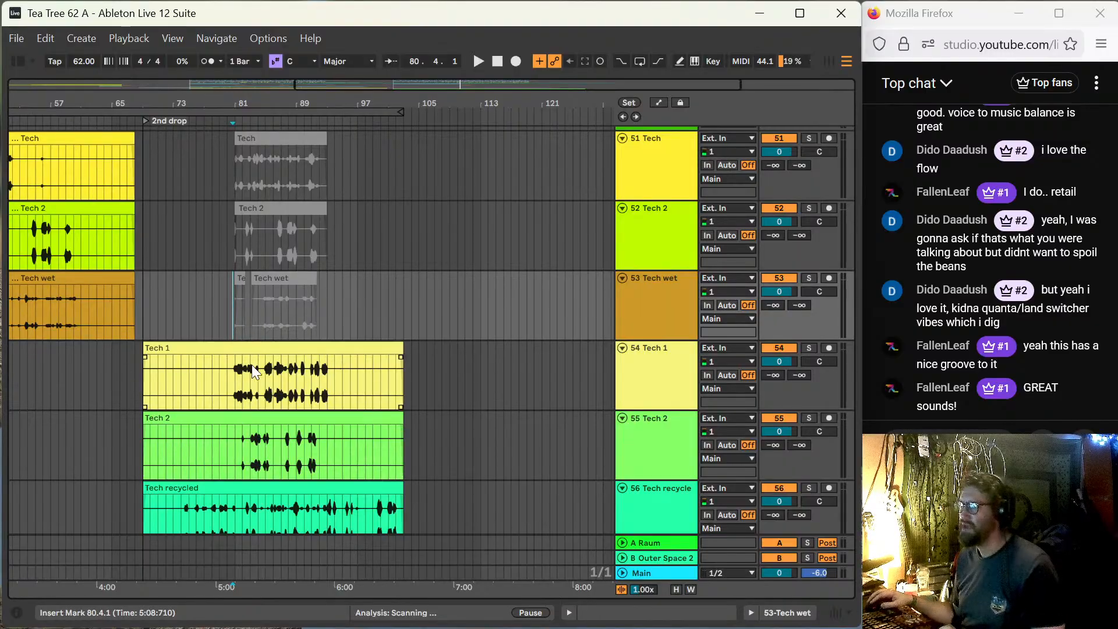
Step: Split the Tech 1 clip on track 54 at 80.4.1 and delete the silent part before it
click(234, 376)
key(plus)
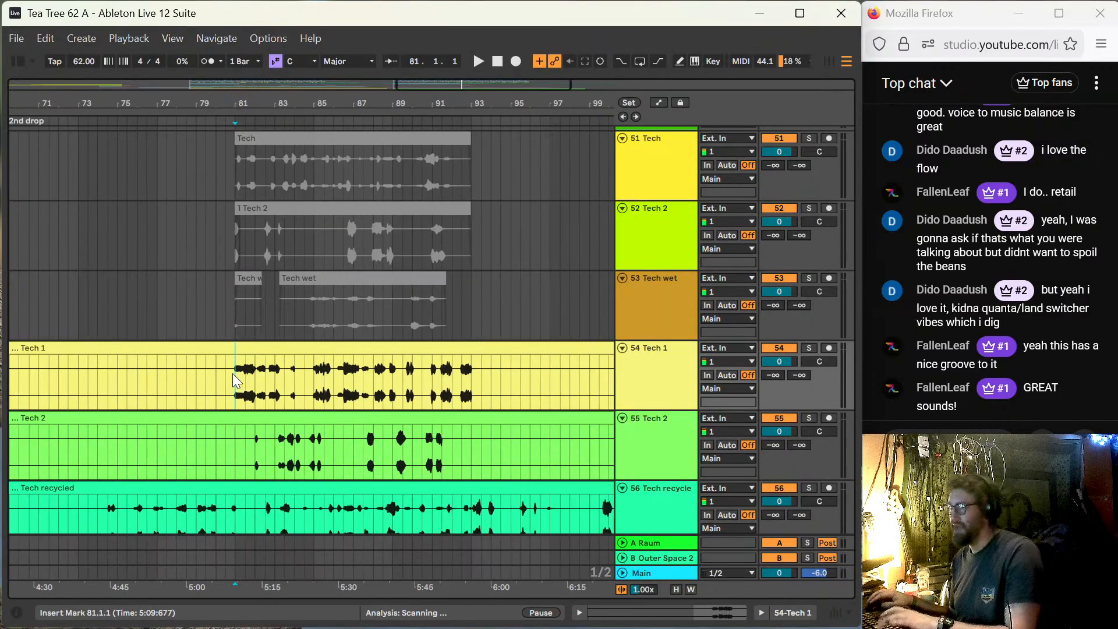
key(plus)
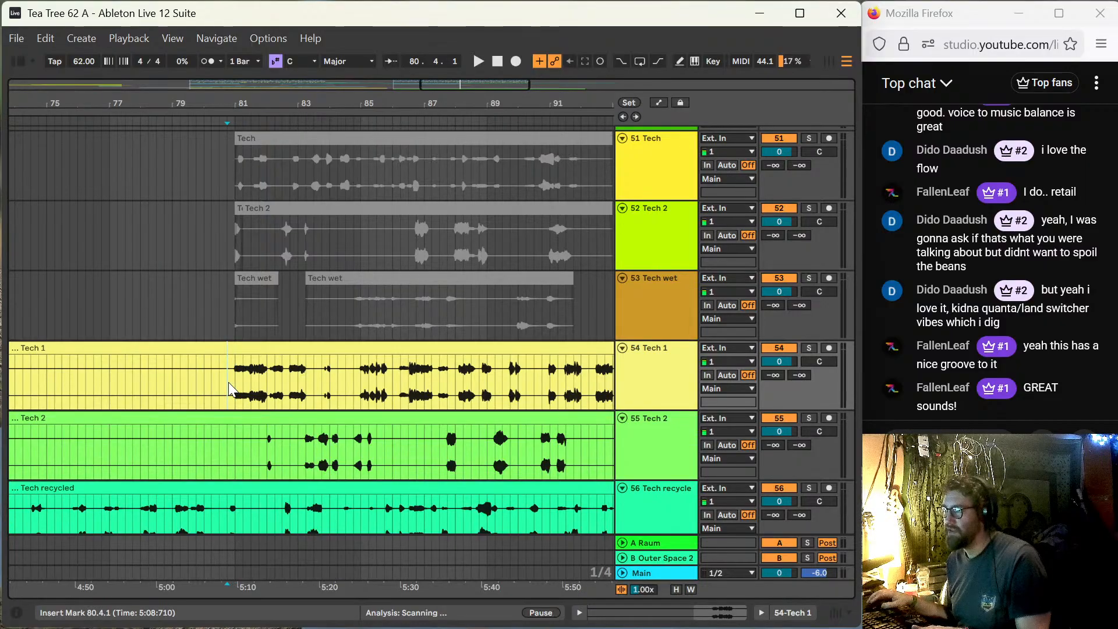
double_click(202, 357)
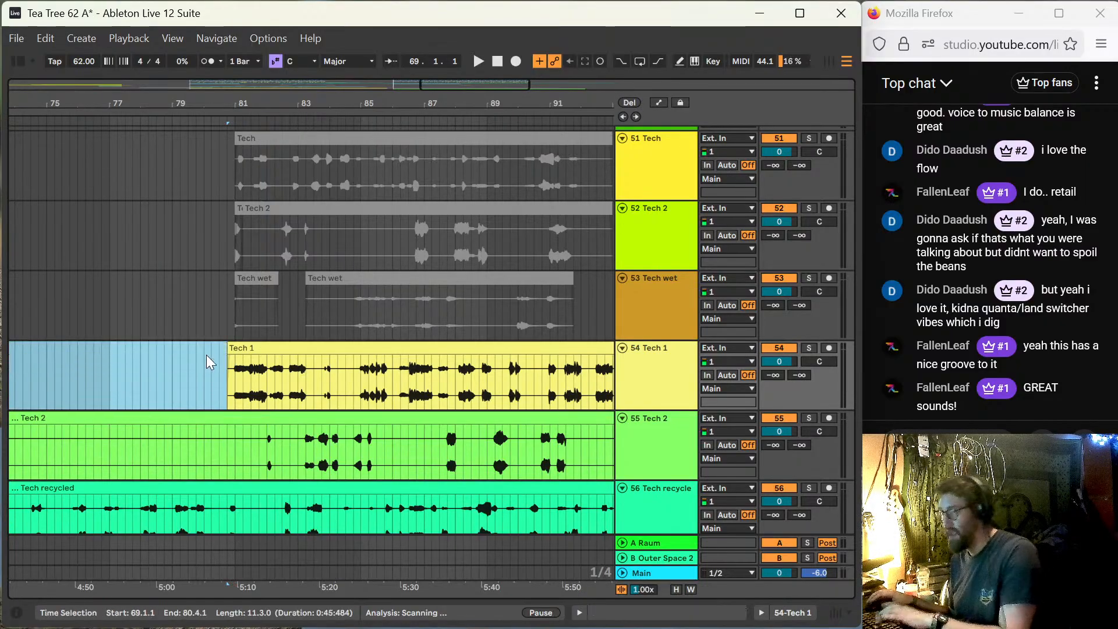
Step: Split the Tech 2 clip on track 55 at 81.3.1 and delete the silent part before it
click(249, 454)
key(ctrl+e)
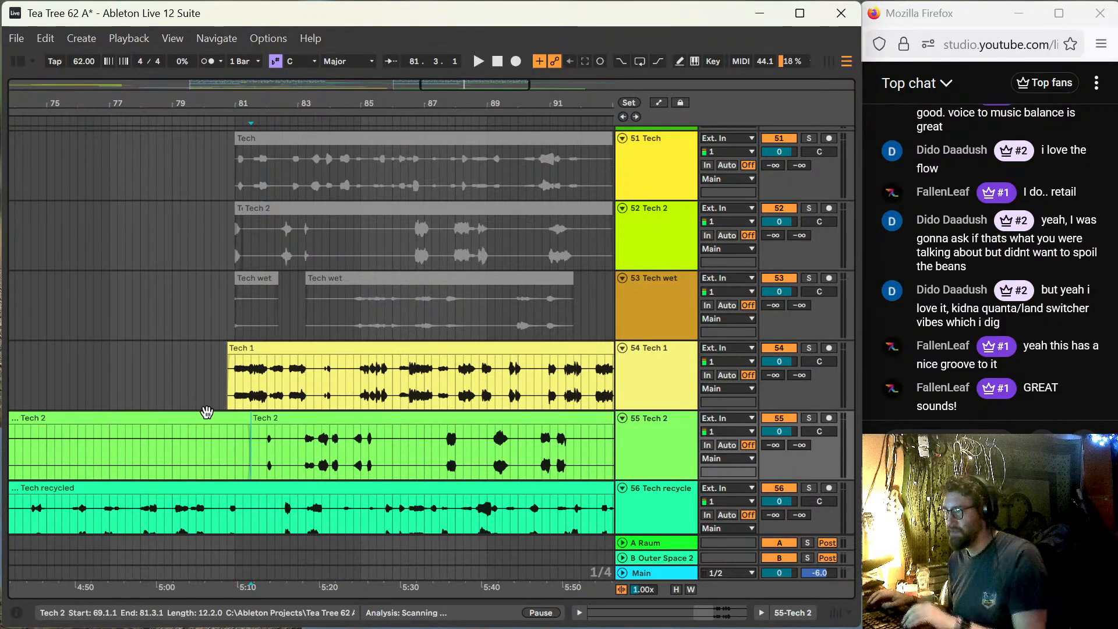
click(207, 414)
key(Delete)
Step: Split the Tech recycled clip at 73.3.1, delete its silent opening, and place the insert marker at 69.1.1
scroll(229, 417, down, 2)
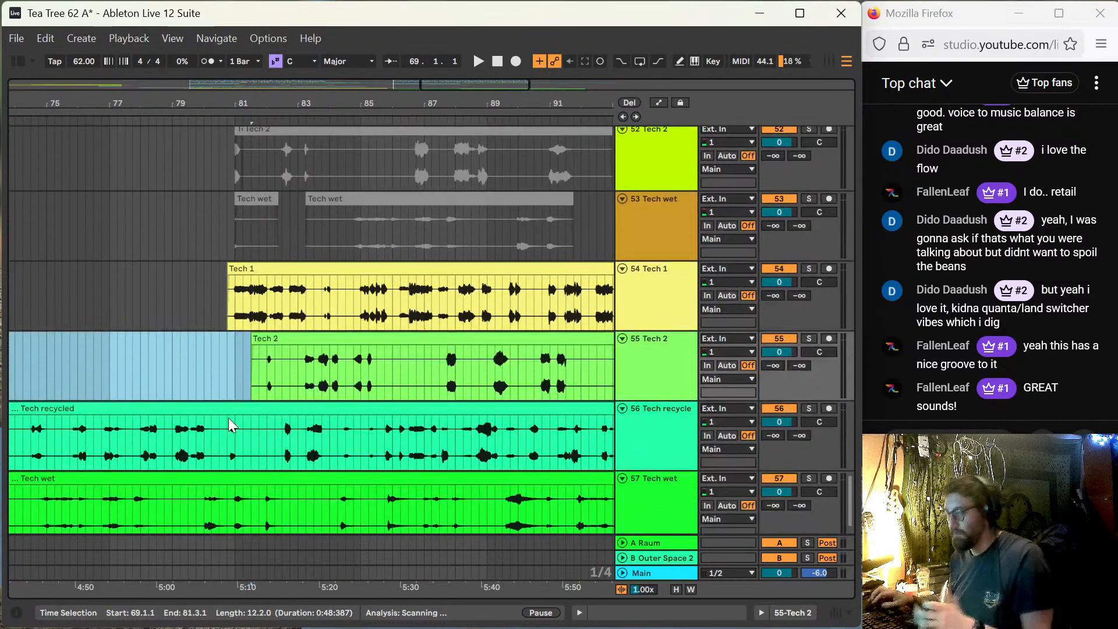
scroll(228, 418, down, 3)
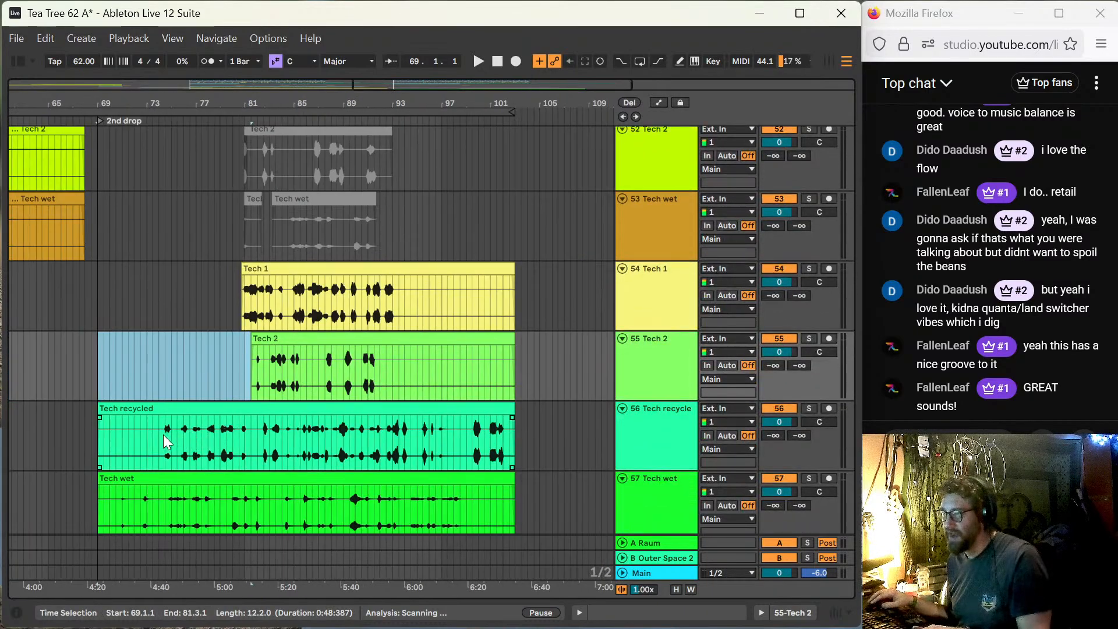
click(152, 434)
key(ctrl+e)
click(137, 409)
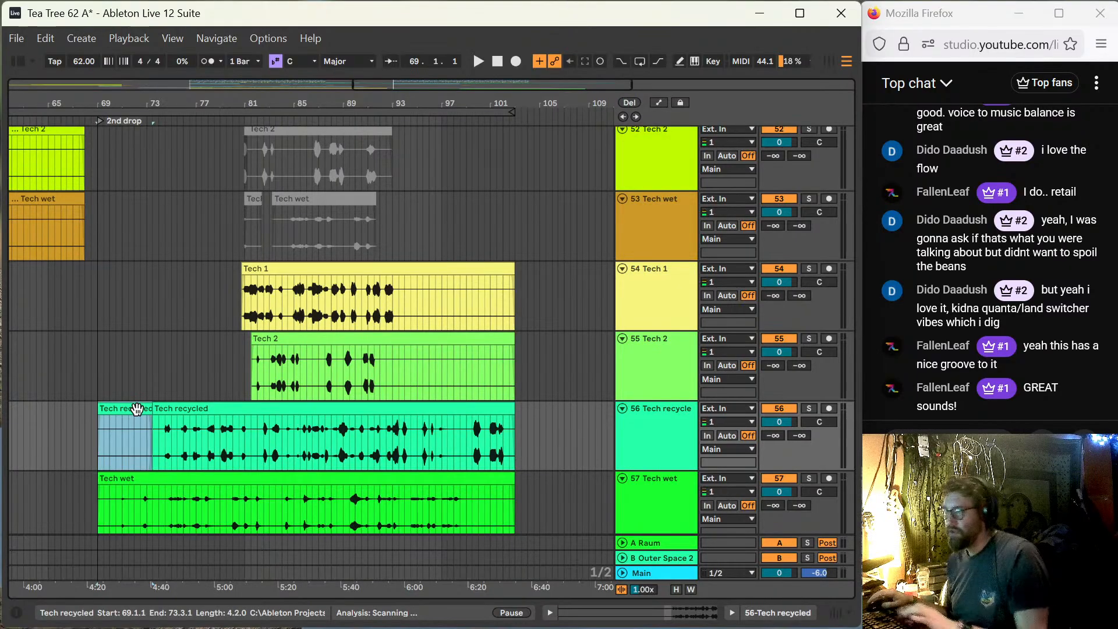
key(Delete)
scroll(151, 421, down, 2)
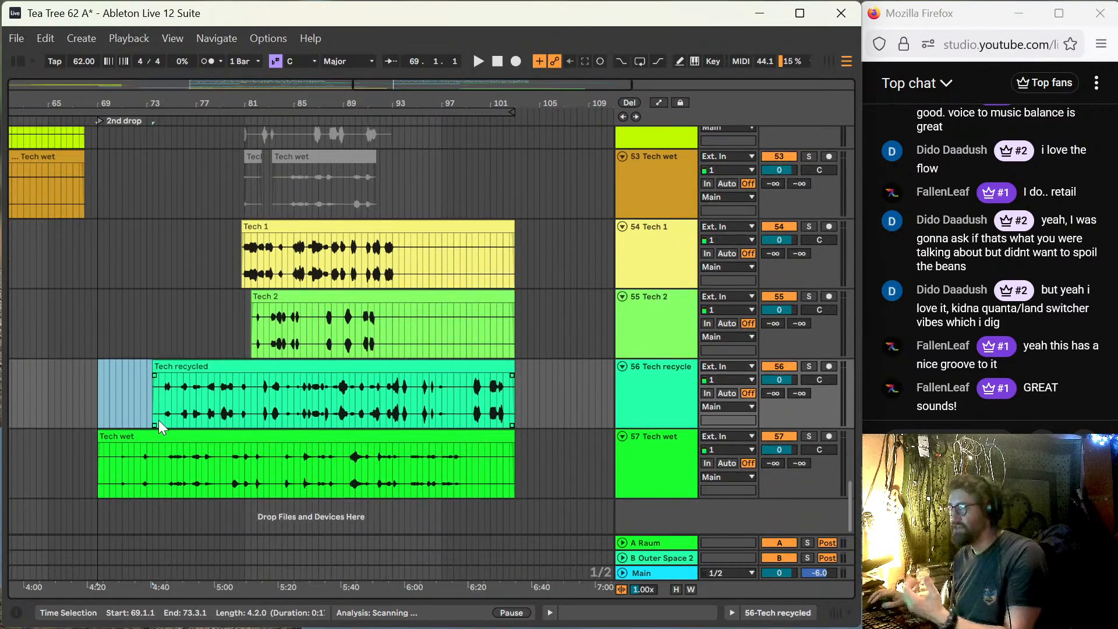
click(102, 401)
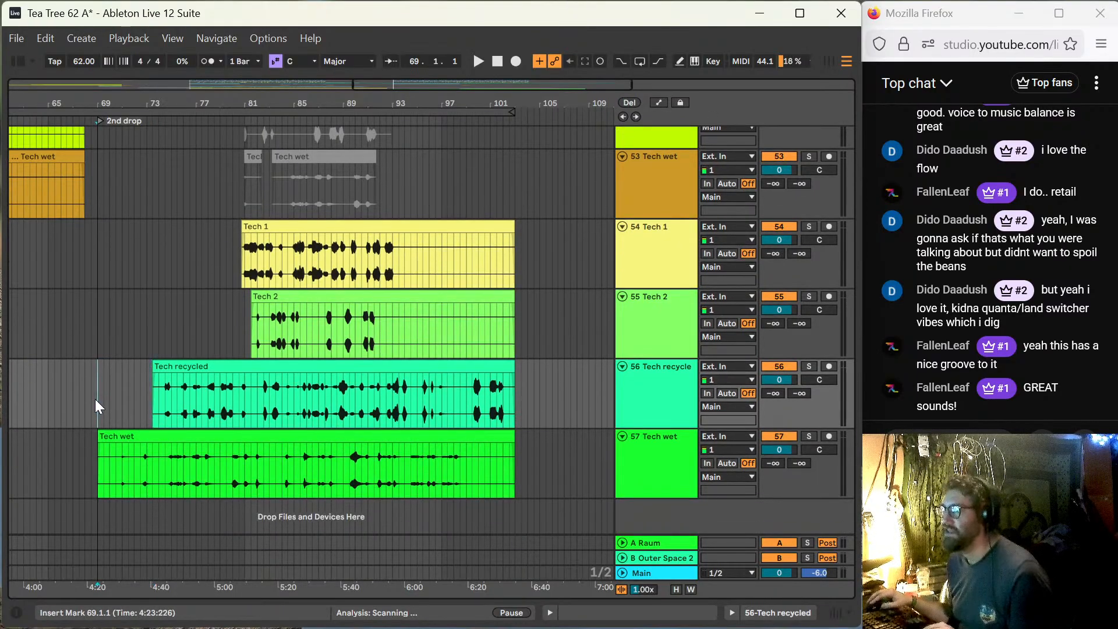
Step: Play the second drop from 80.3.1 to check where the Tech 1 sounds on track 54 begin
click(240, 266)
key(space)
key(plus)
key(plus)
key(plus)
key(plus)
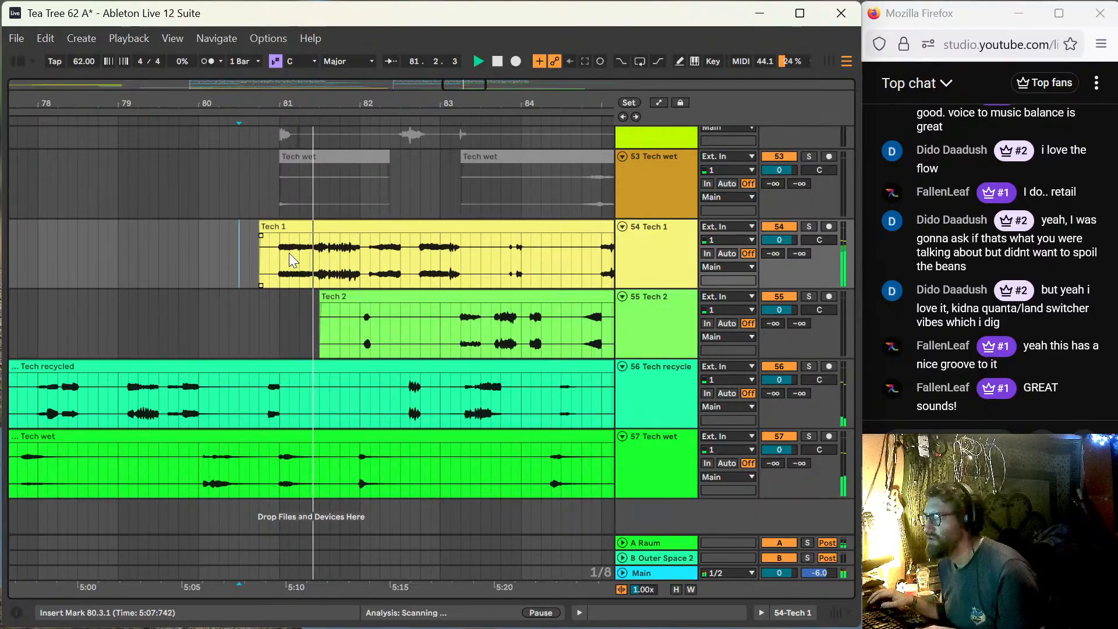
Step: Solo the Tech wet track 57 and play it from 80.4.3, comparing it with the full mix
click(273, 474)
key(space)
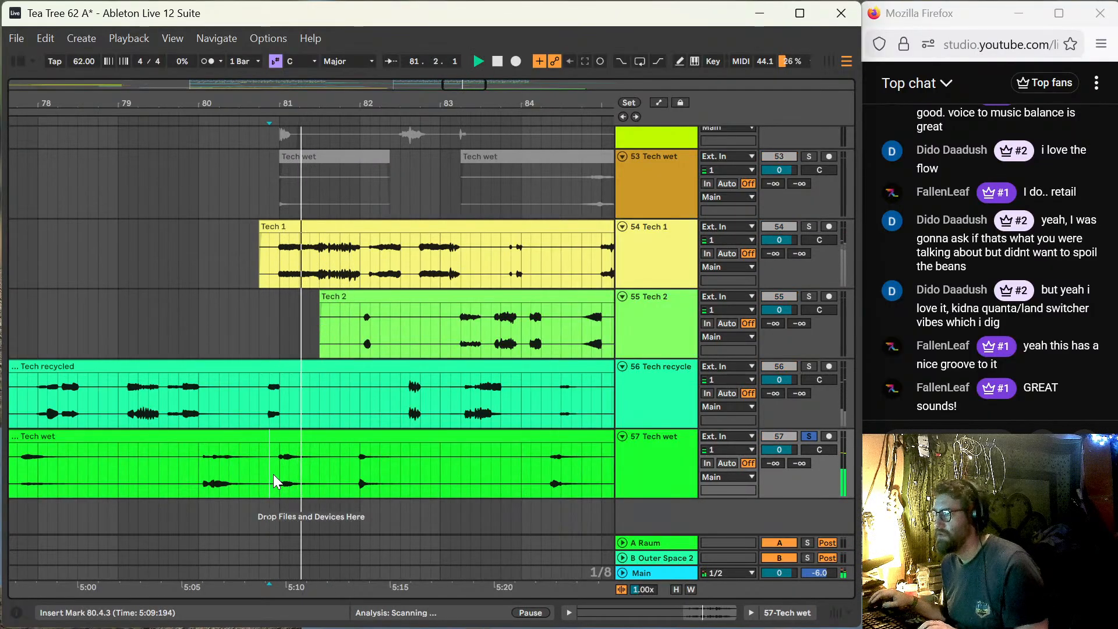
key(s)
key(space)
key(space)
Step: Split the Tech wet clip on track 57 at 81.1.1 and delete the section up to 82.1.1
click(274, 468)
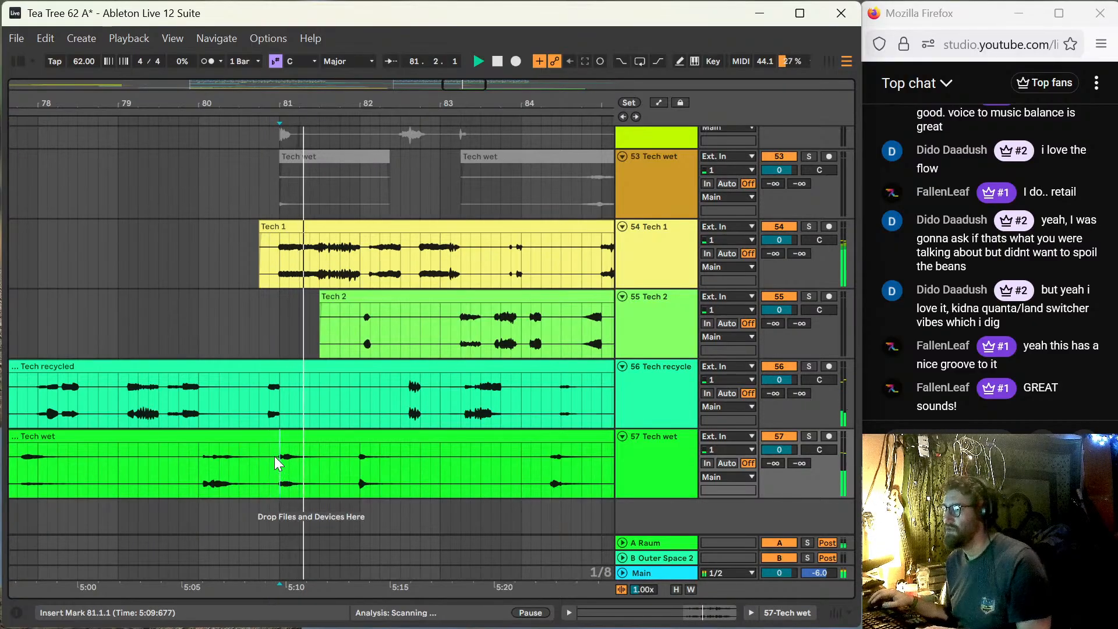
key(ctrl+e)
drag(281, 452, 362, 452)
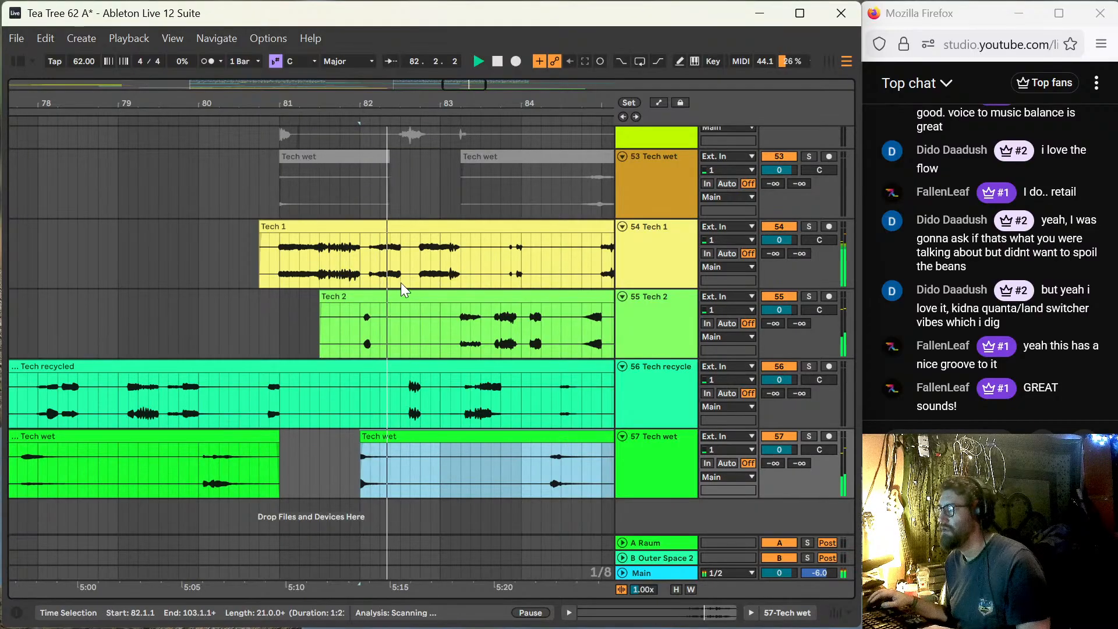
Step: Split the Tech 1 clip at 82.1.3 and trim the start of its second part to leave a short gap
click(369, 267)
key(ctrl+e)
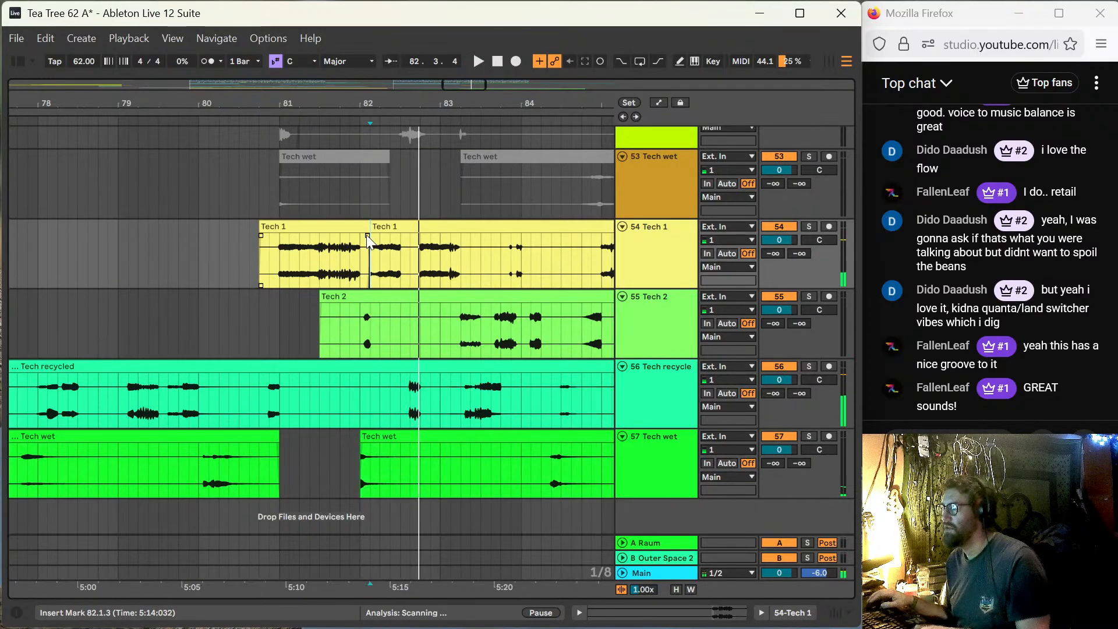
drag(372, 228, 380, 228)
Step: Play the edited Tech tracks from 81.4.3 through to bar 89 to check the cuts
click(348, 284)
key(space)
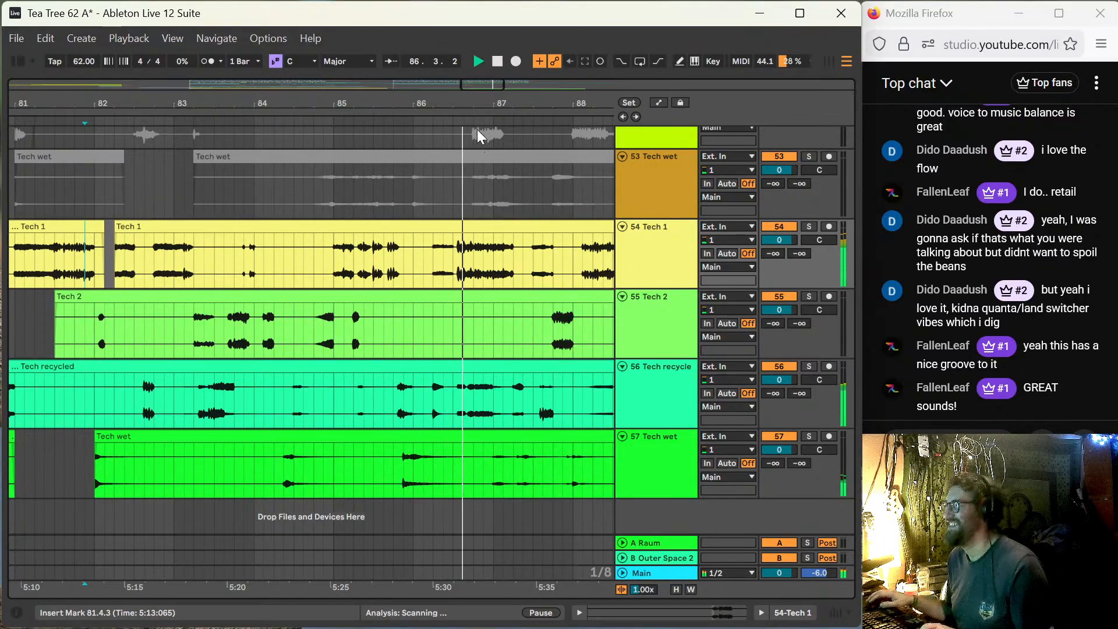
drag(483, 85, 500, 85)
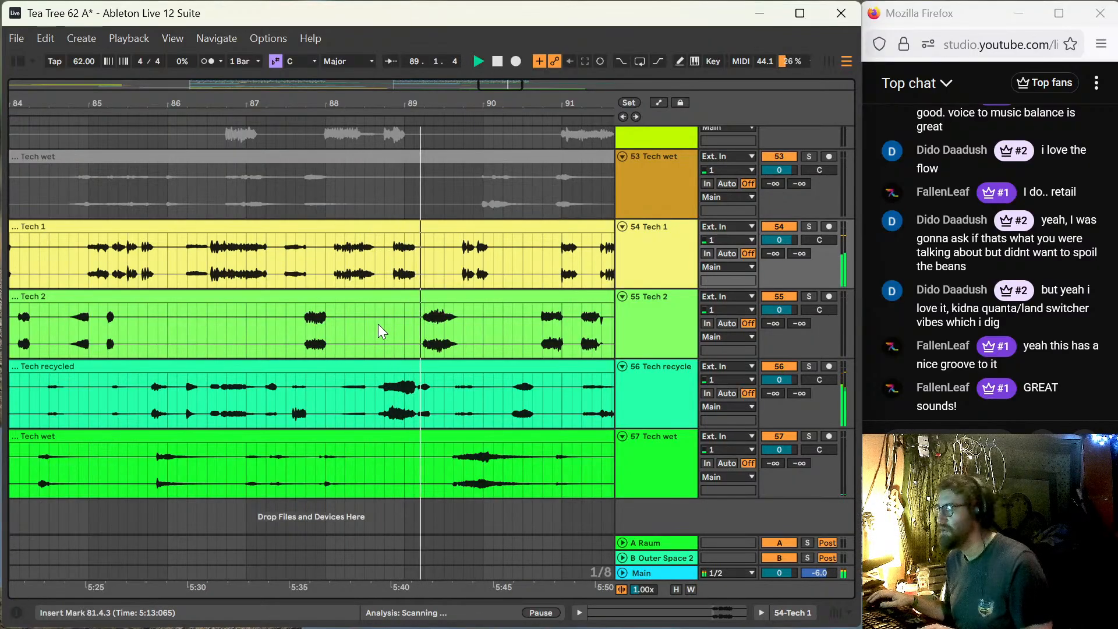
Step: Solo the Tech recycled track and play it around 88.3.3 to 88.4.1 to locate the prominent hit
click(379, 393)
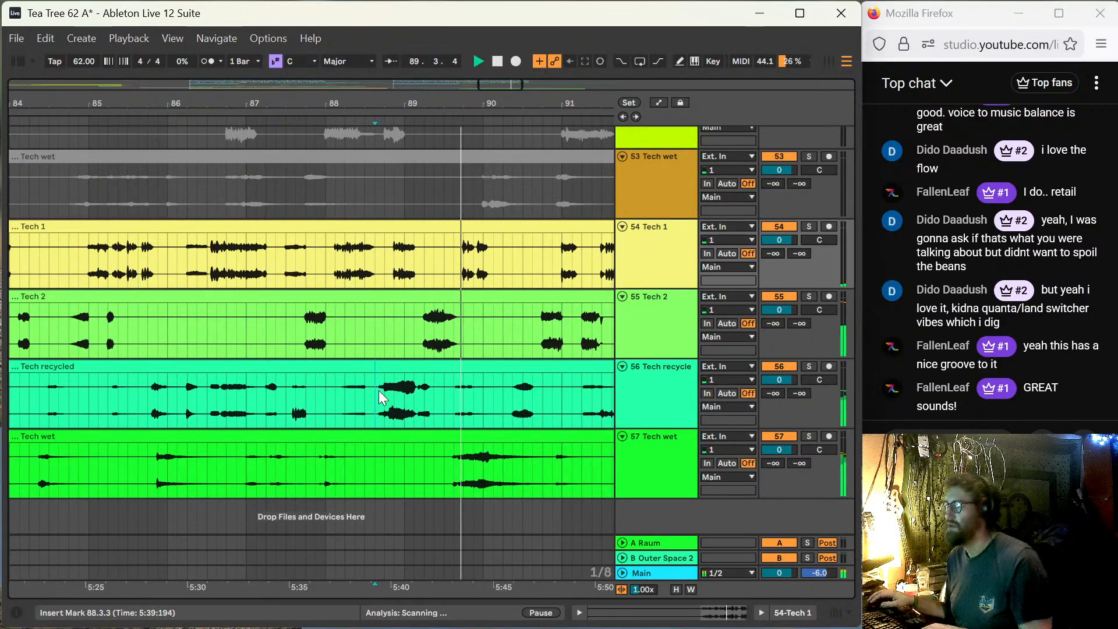
key(s)
key(space)
key(space)
click(388, 394)
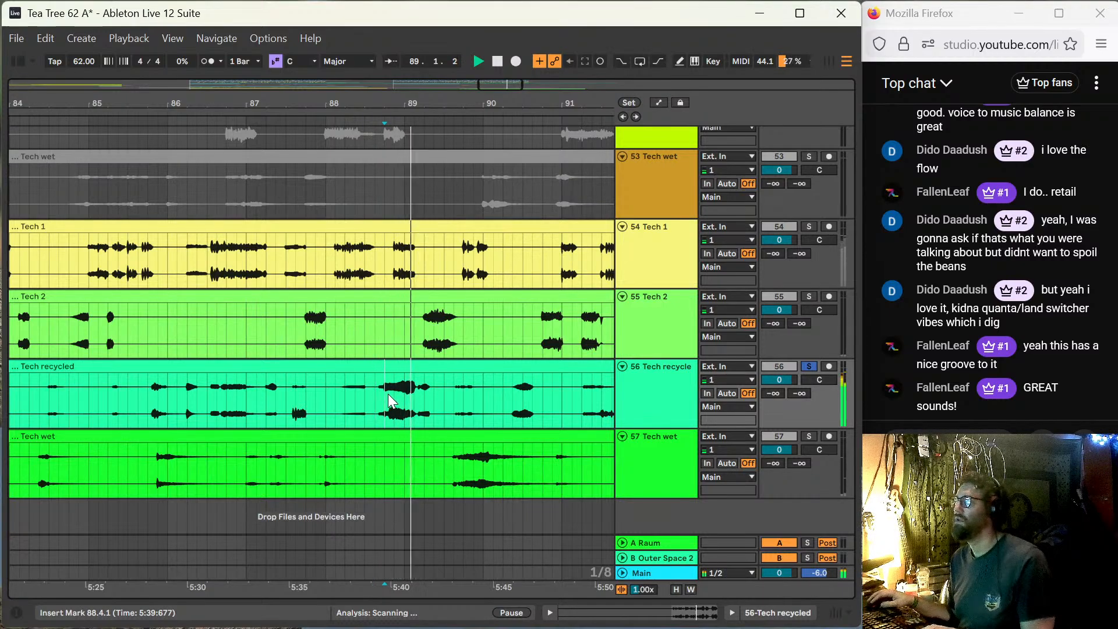
Step: Split out the Tech recycled section from 88.4.1 to 89.1.3 and set its clip gain to -5.4 dB
drag(388, 399, 413, 399)
key(ctrl+e)
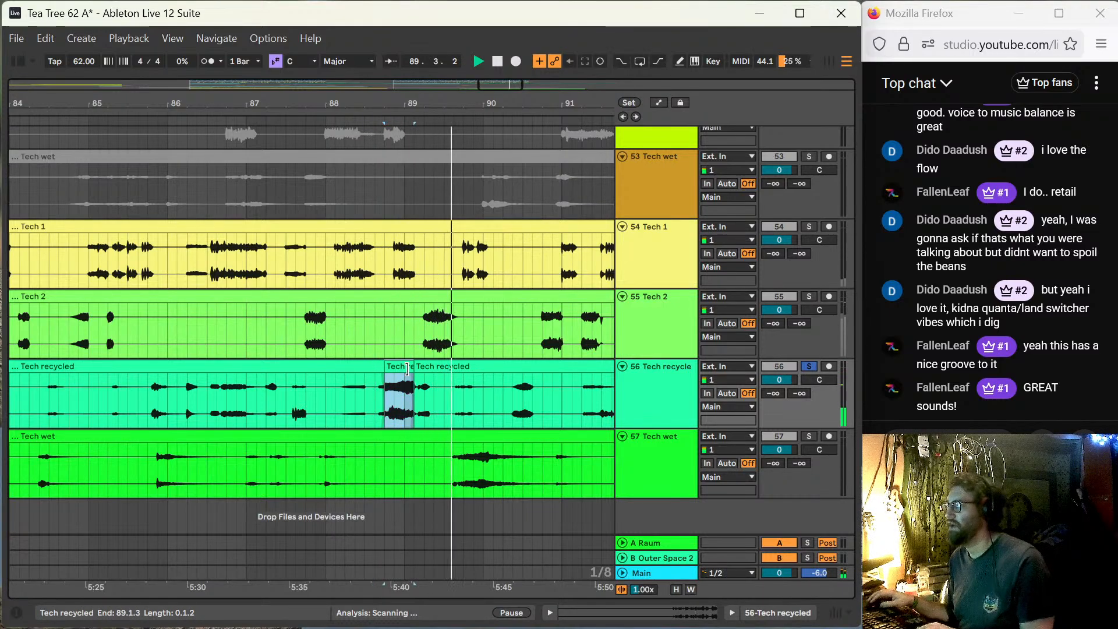
double_click(407, 367)
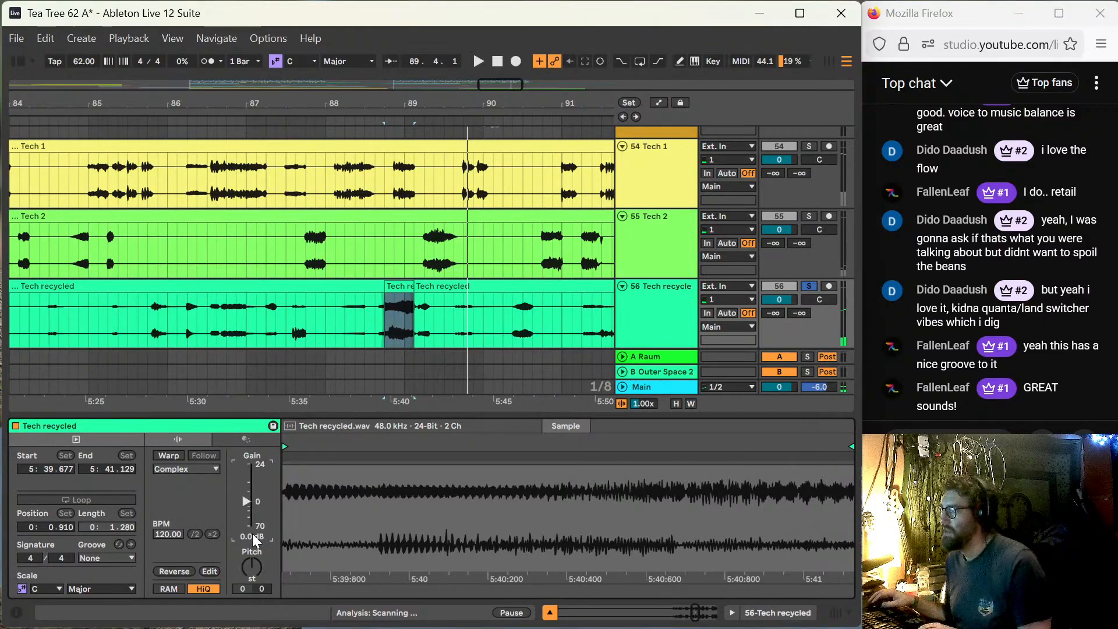
drag(249, 505, 249, 512)
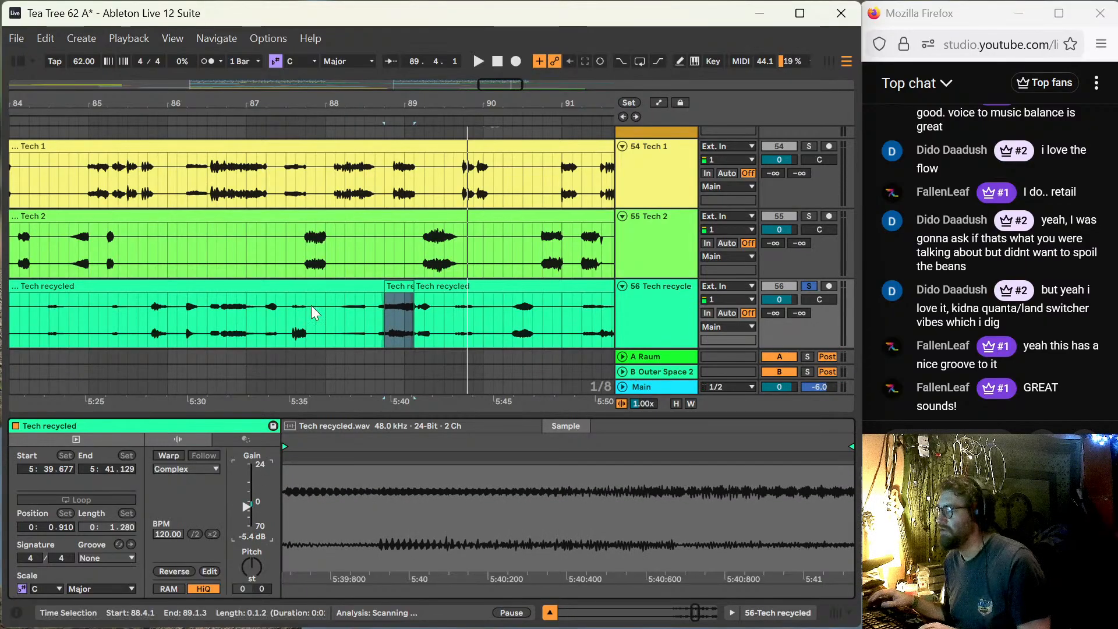
Step: Play the mix from 88.3.1 and again from 89.2.1 to check the Tech 2 hit on track 55
click(360, 250)
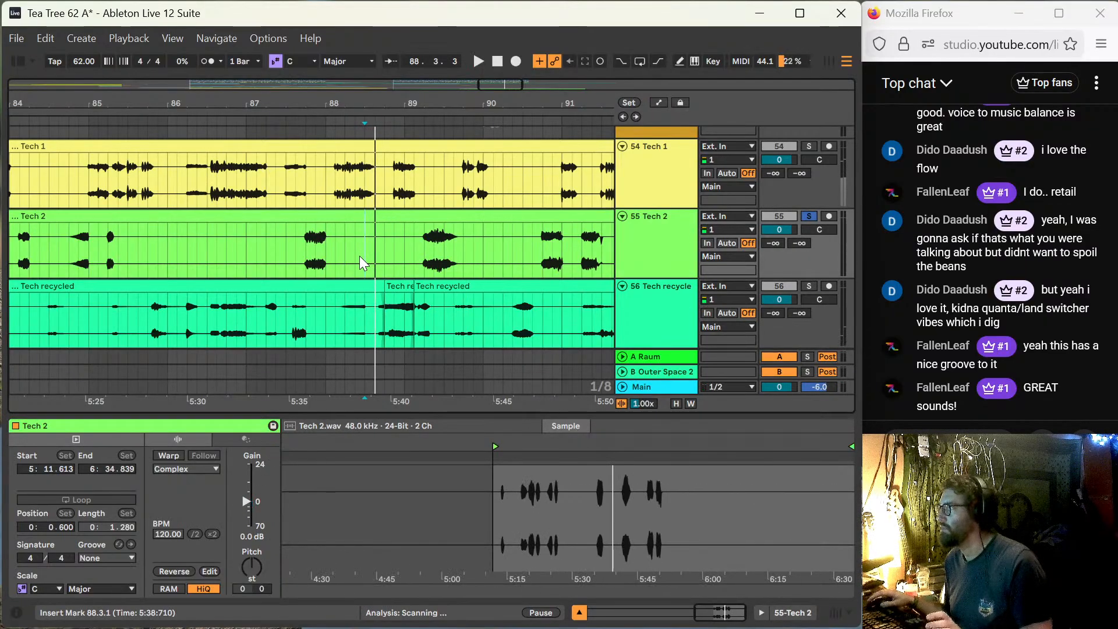
key(space)
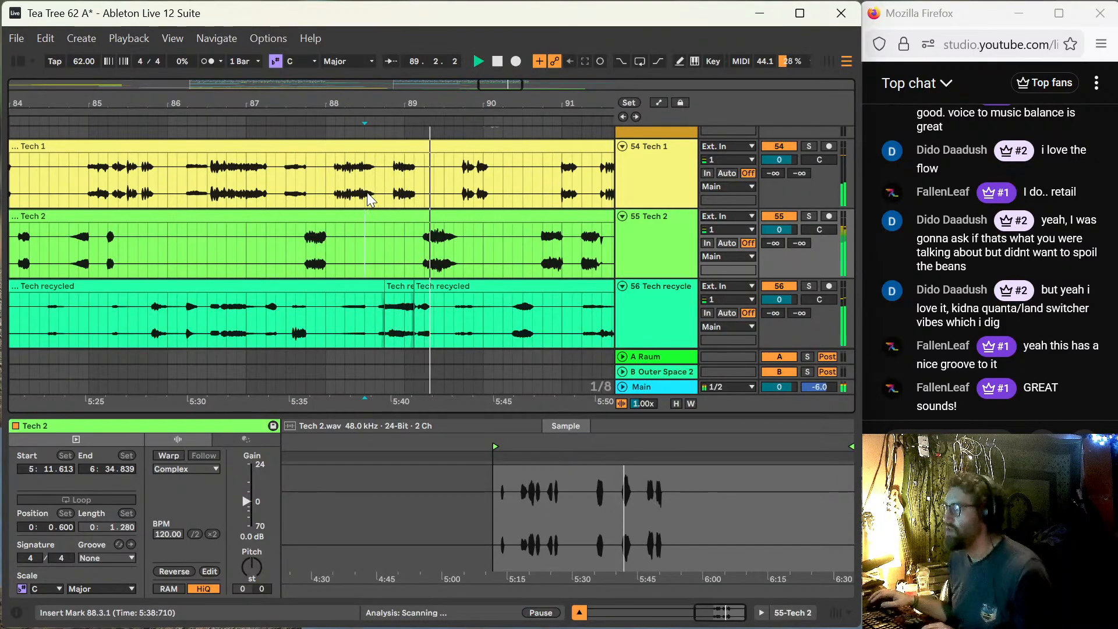
click(424, 243)
key(plus)
key(plus)
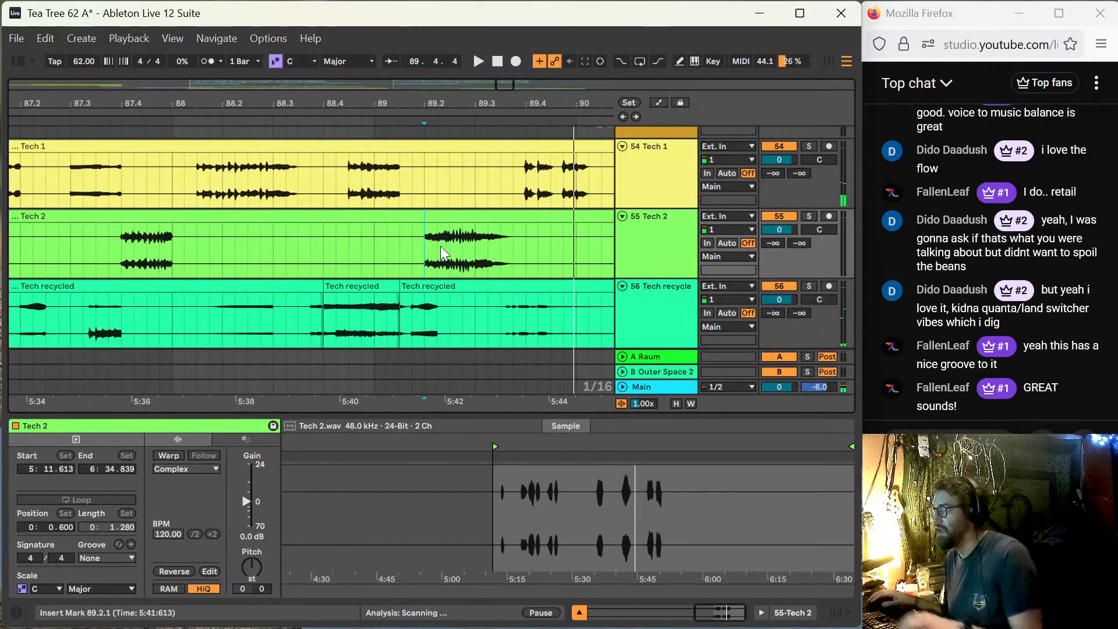
key(space)
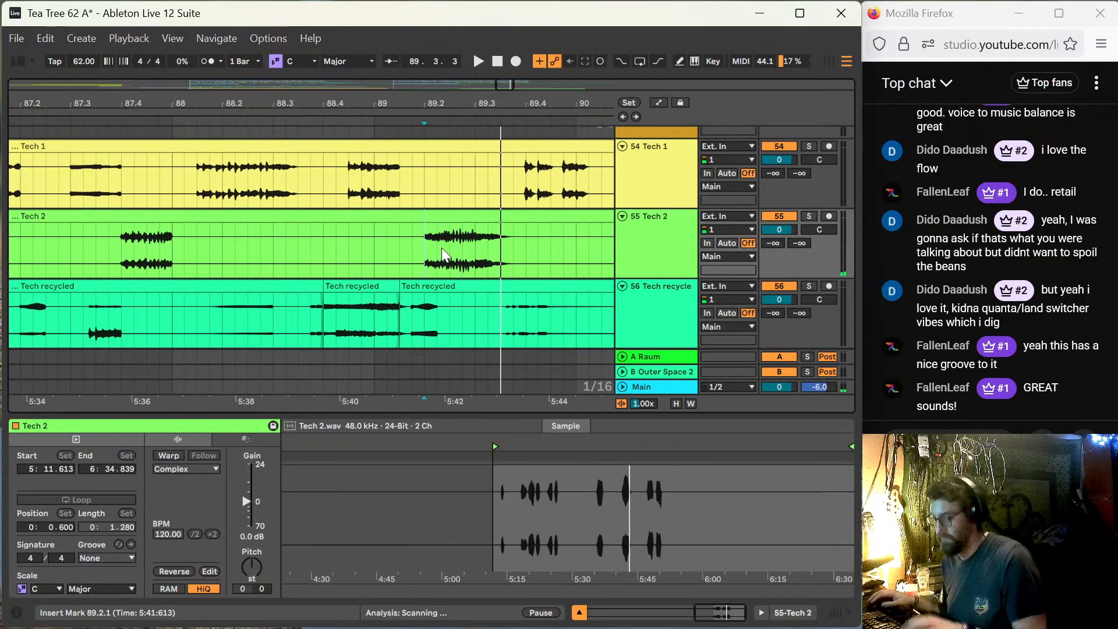
Step: Split out the Tech 2 section from 5:41.976 to 5:42.581 and set its clip gain to -3.5 dB
key(plus)
drag(453, 245, 506, 249)
key(ctrl+e)
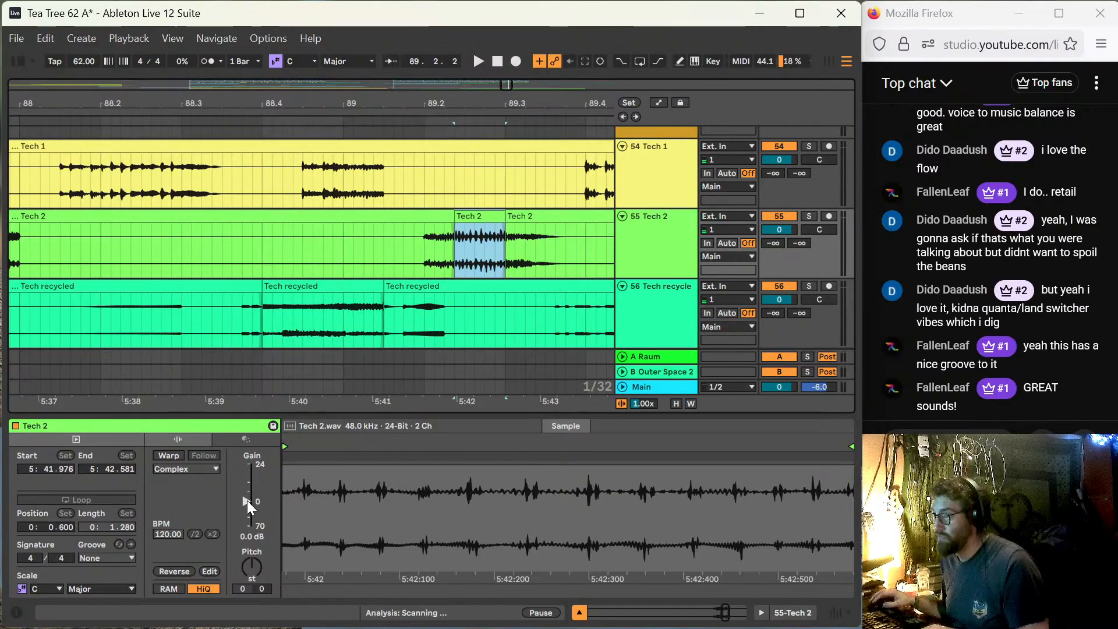
drag(247, 500, 247, 504)
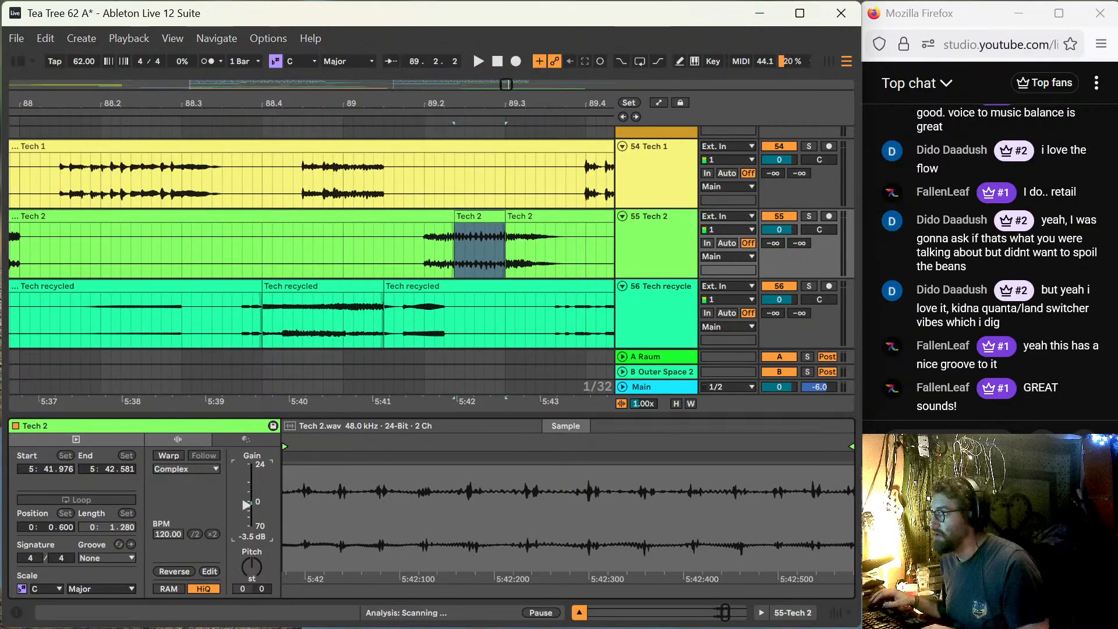
Step: Play the second drop from just before 88.4 through bar 93 to check the lowered hits
click(253, 245)
key(space)
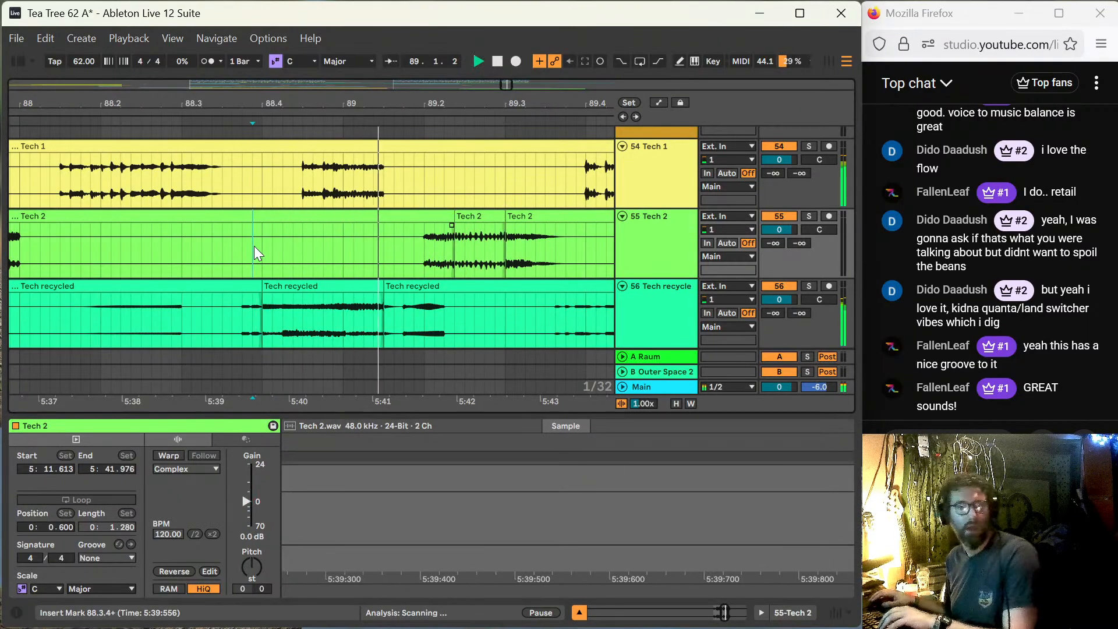
scroll(254, 246, down, 4)
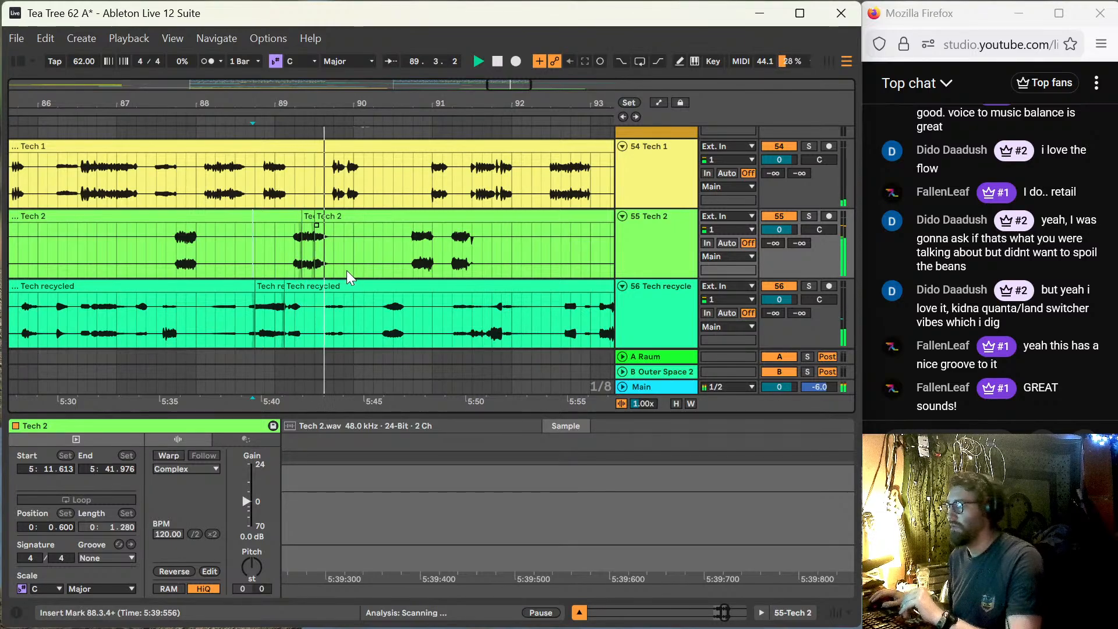
scroll(337, 262, down, 3)
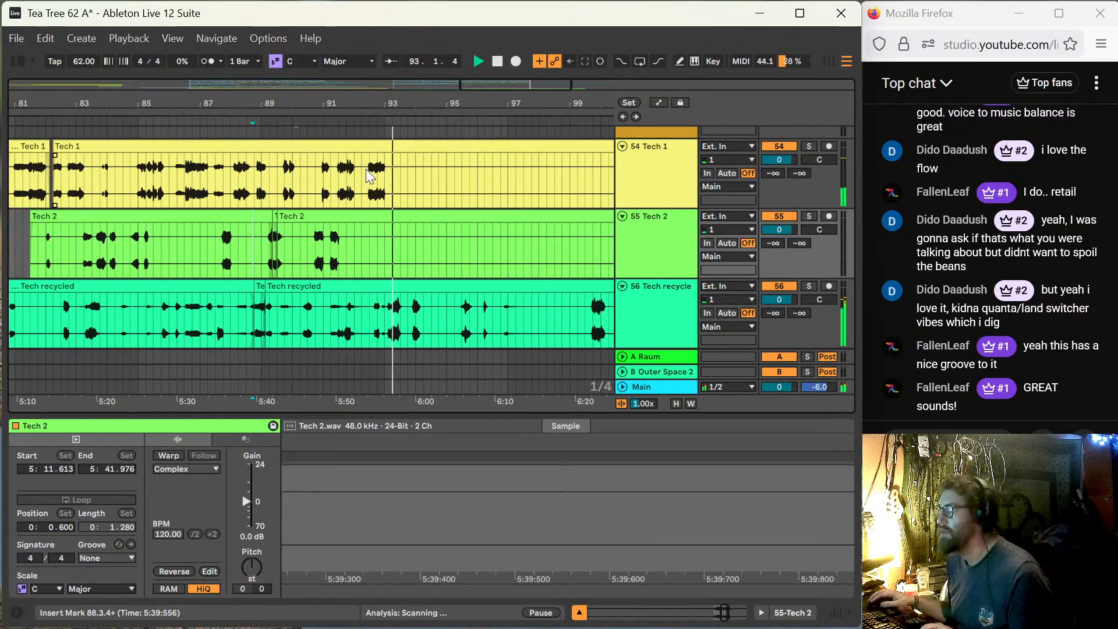
Step: Go up to the percussion tracks and play the second drop from 79.4.1 to examine the perc and hits clips
scroll(274, 191, up, 3)
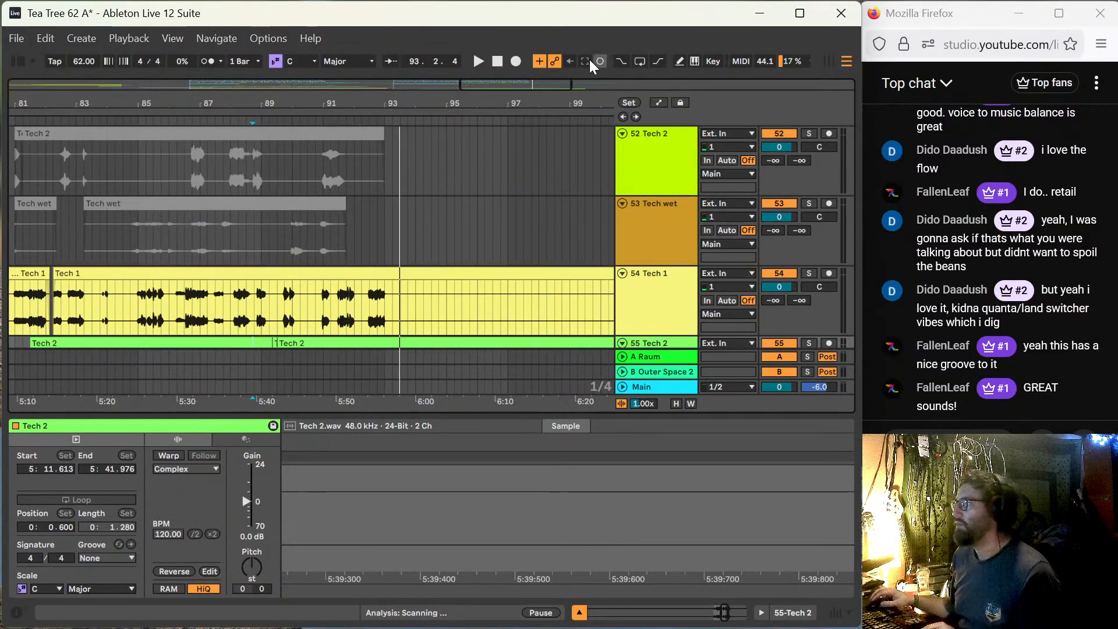
drag(545, 81, 525, 80)
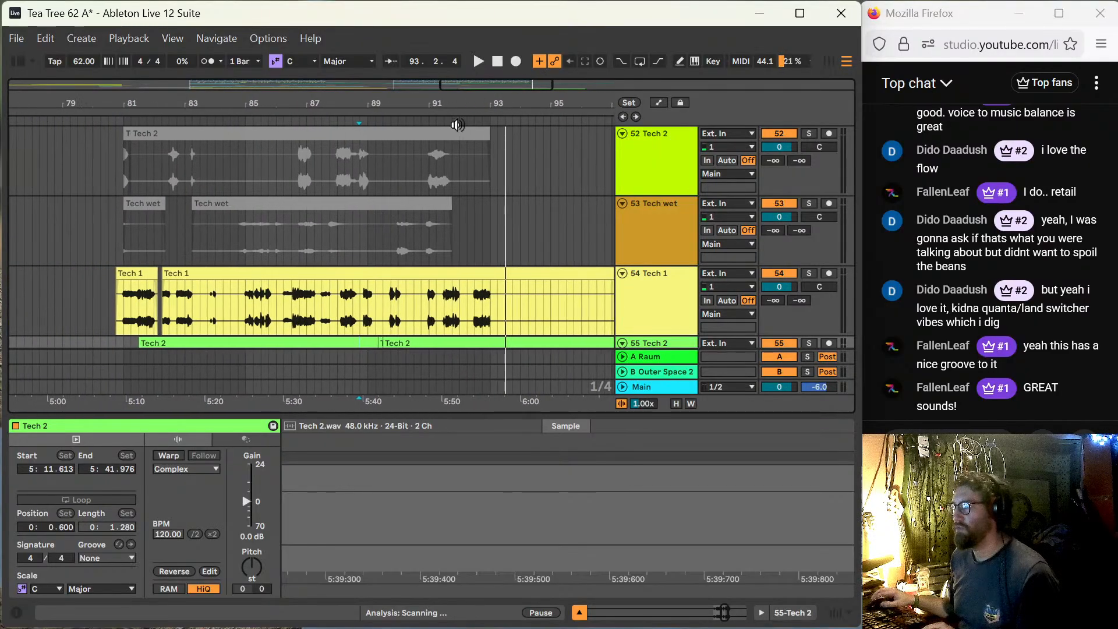
scroll(120, 246, up, 10)
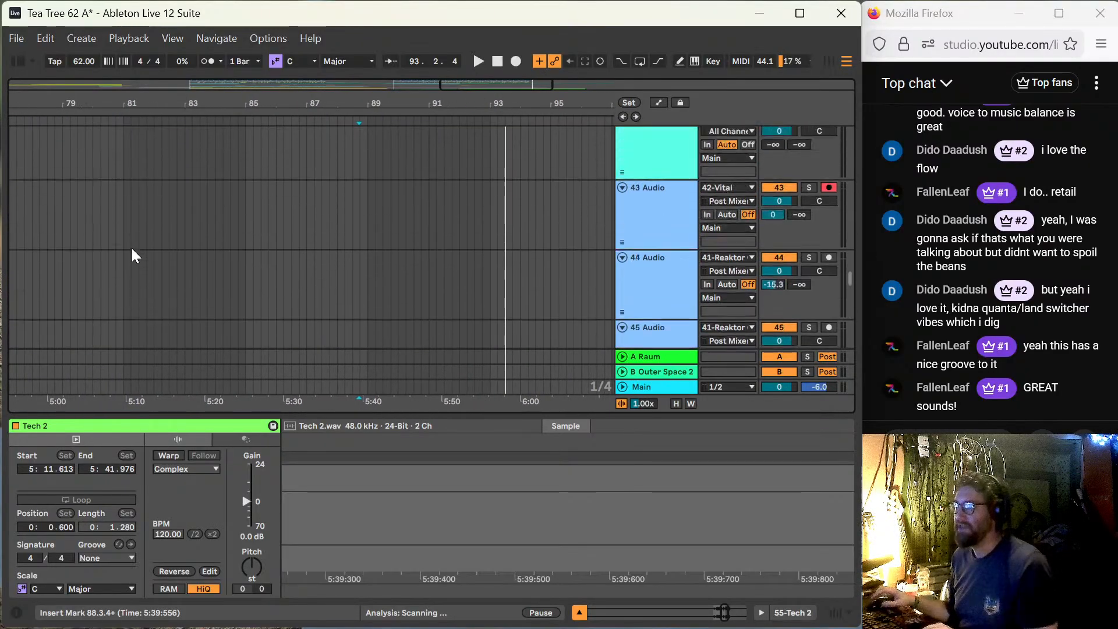
scroll(132, 251, up, 10)
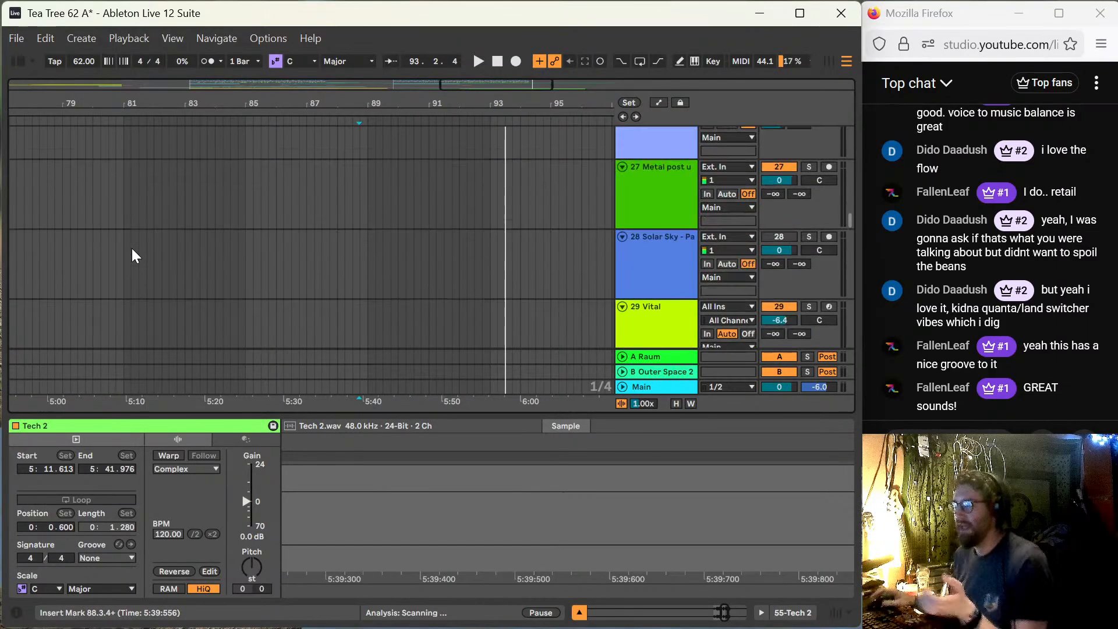
scroll(132, 250, up, 10)
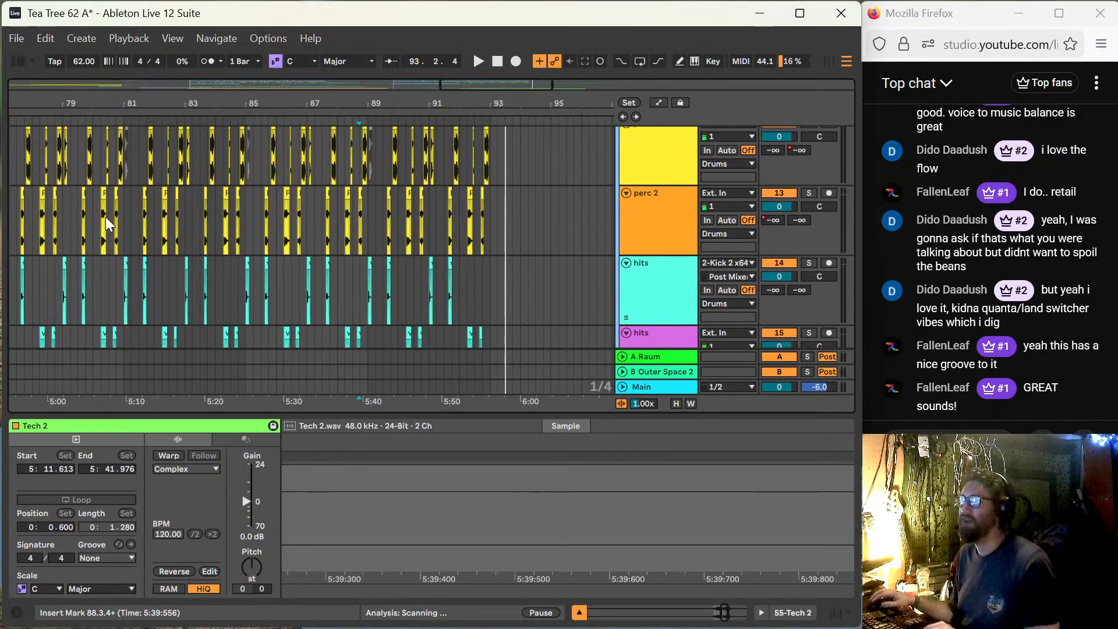
click(89, 211)
key(space)
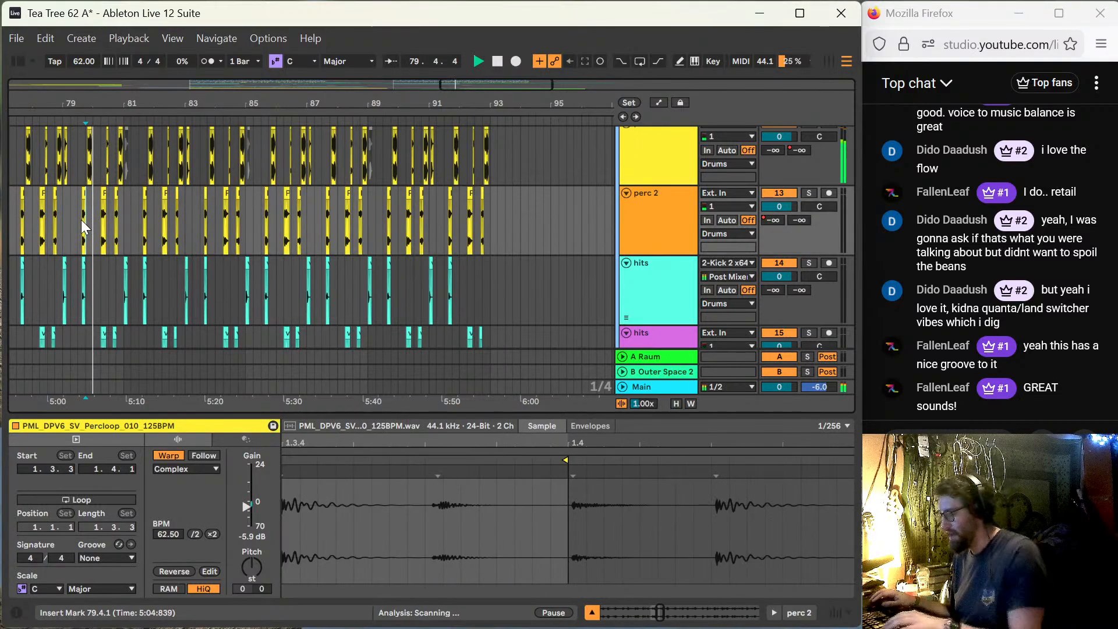
key(minus)
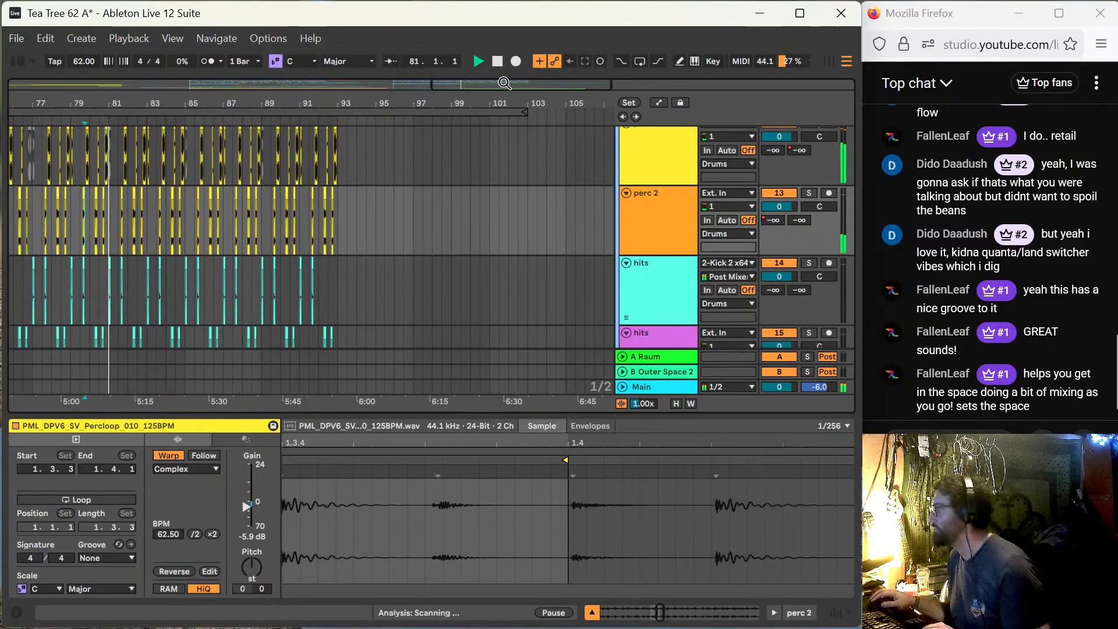
drag(523, 84, 452, 85)
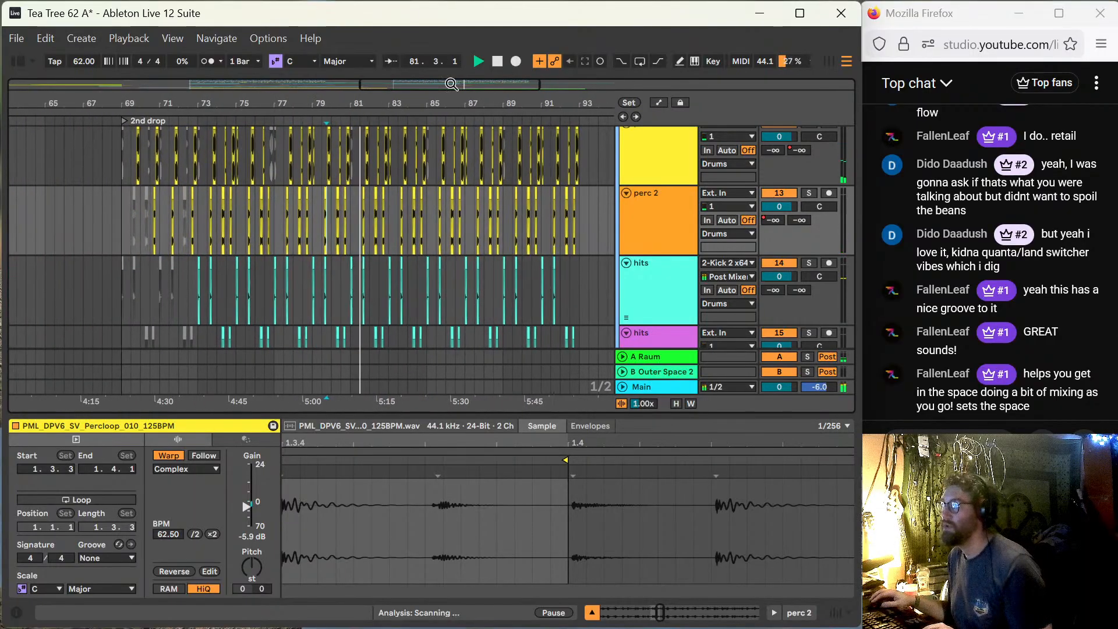
Step: Place the insert marker at 81.1.1 on the perc track and hide the clip detail view
click(351, 151)
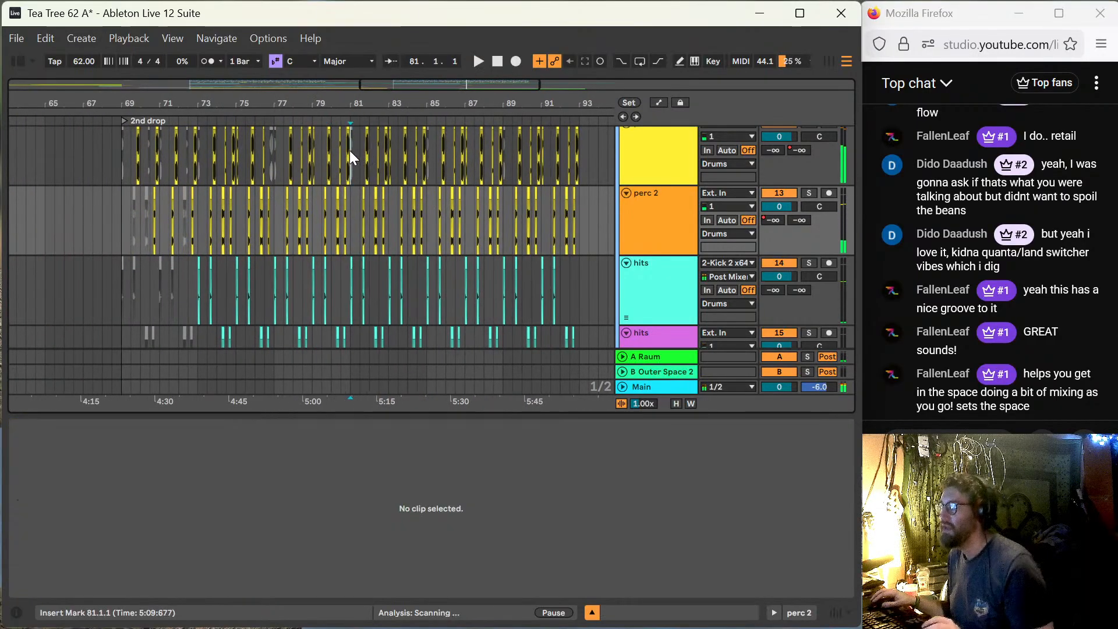
key(space)
scroll(351, 151, up, 8)
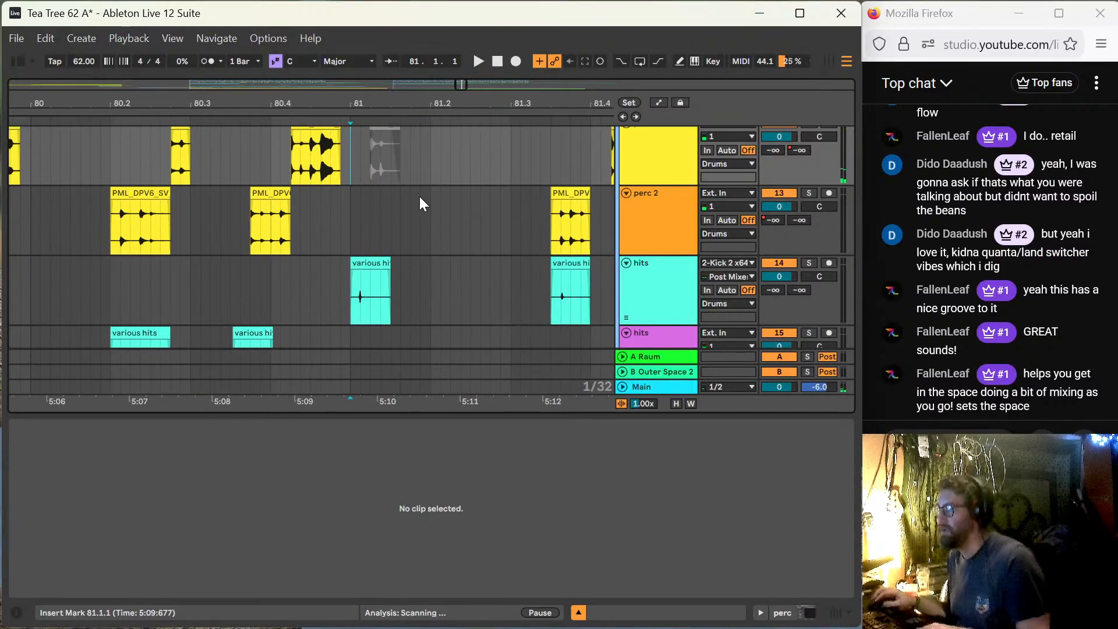
scroll(419, 196, down, 2)
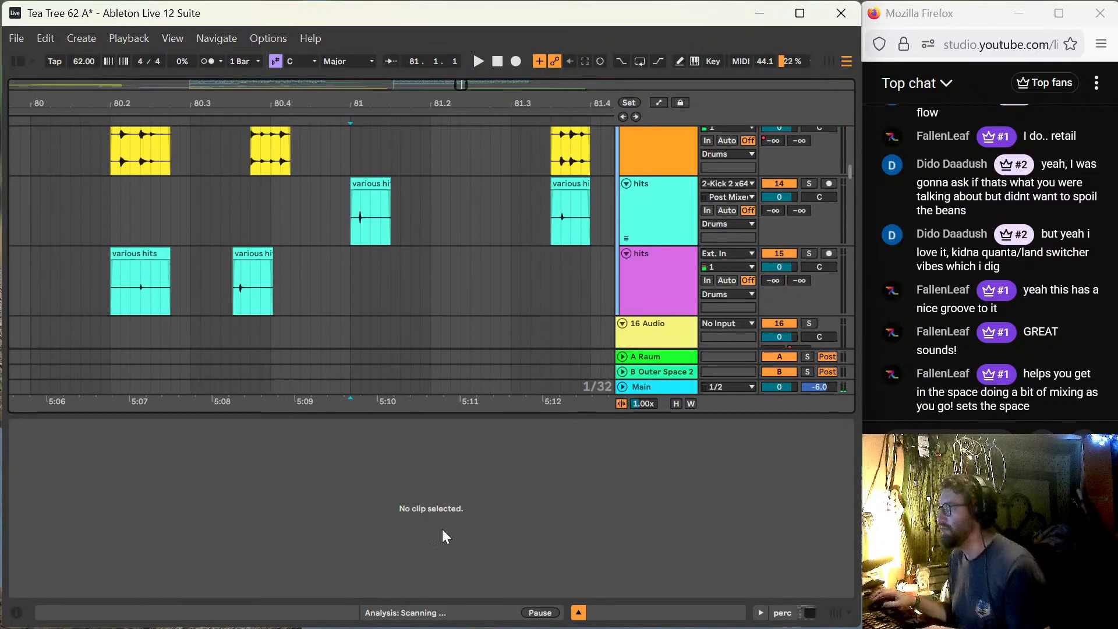
double_click(454, 417)
Step: Unfold the snare group inside the Drums group around bar 81
scroll(401, 316, up, 8)
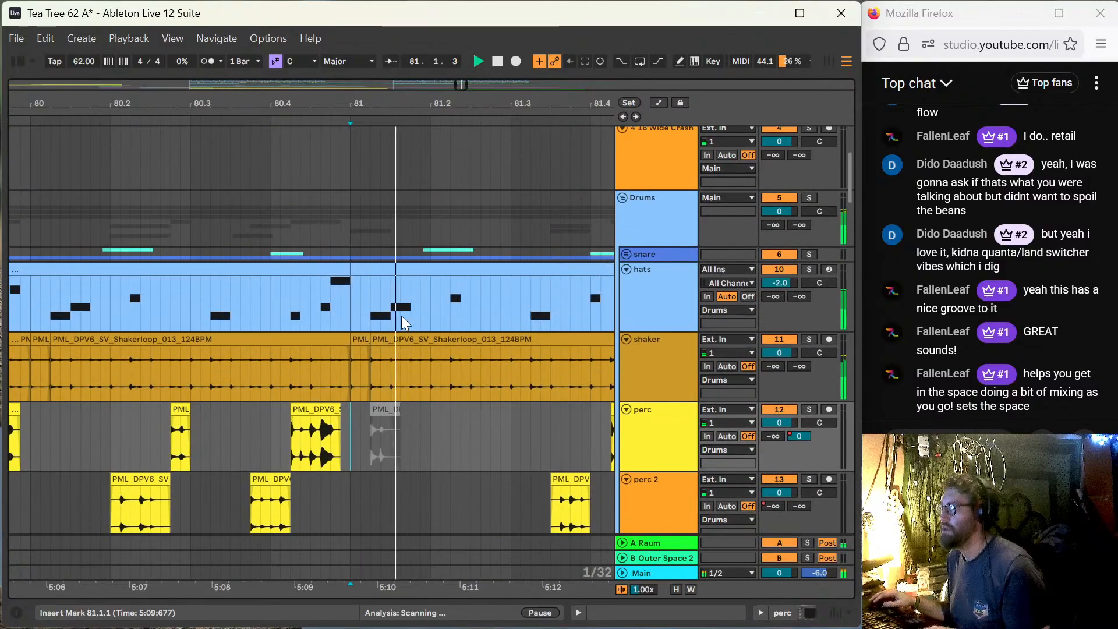
scroll(400, 316, down, 1)
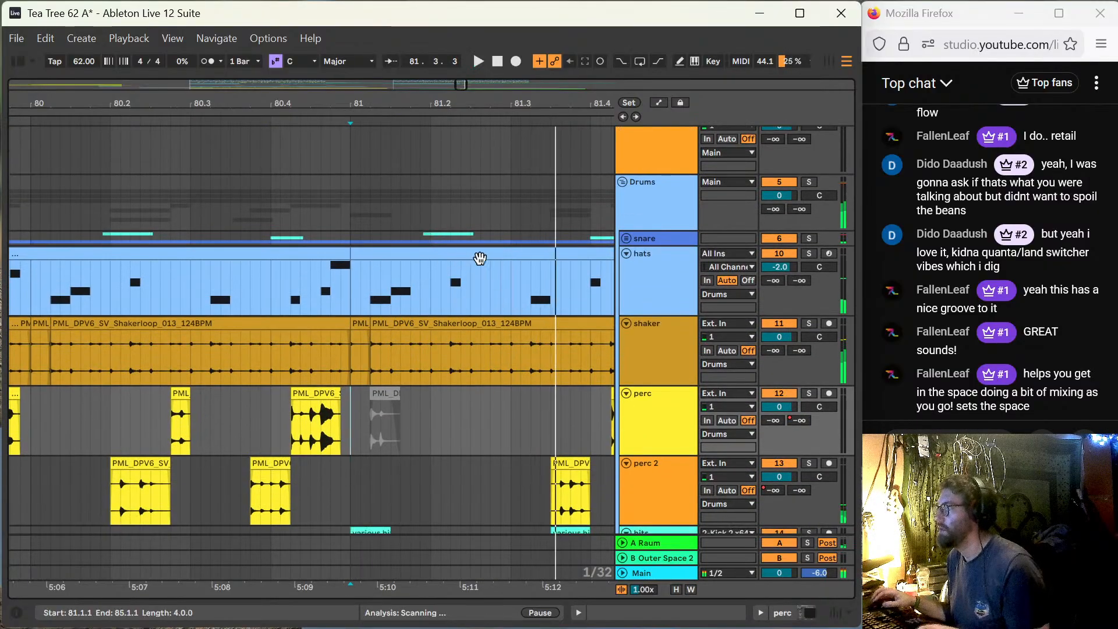
click(626, 239)
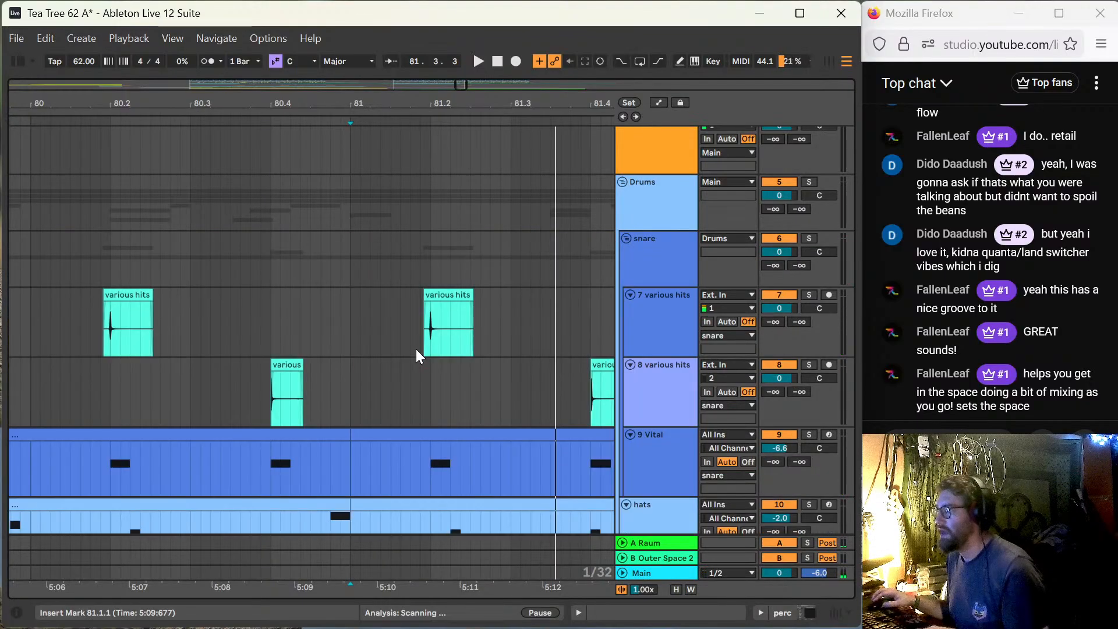
Step: Deactivate the clip on track 7 various hits from 81.1.4 to 81.2.3 and play from 80.4.4 to check it
drag(401, 325, 472, 350)
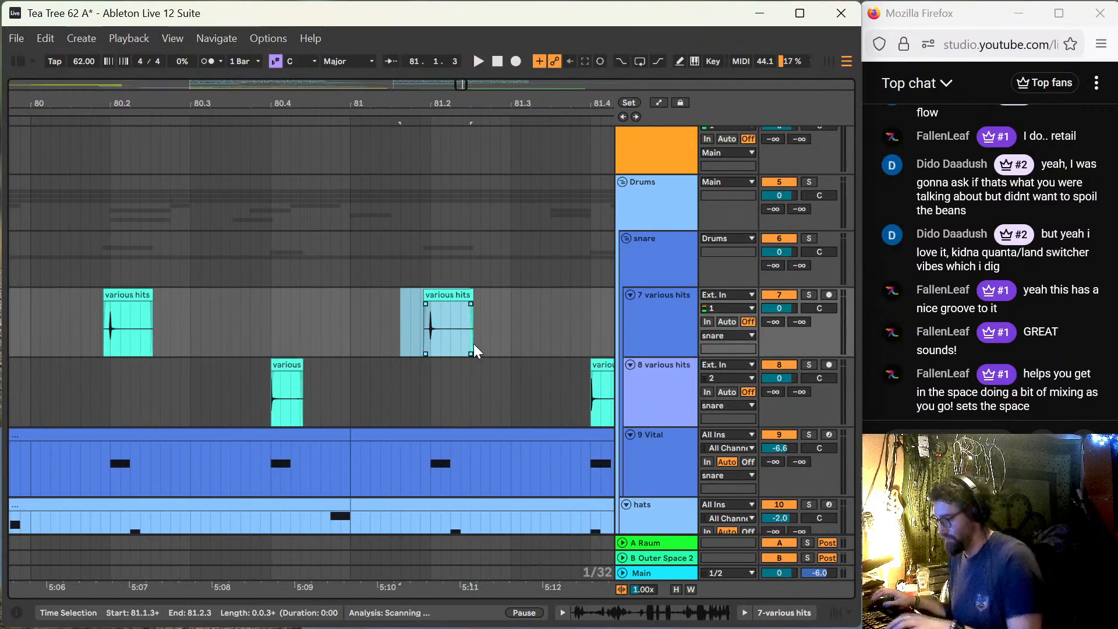
click(455, 291)
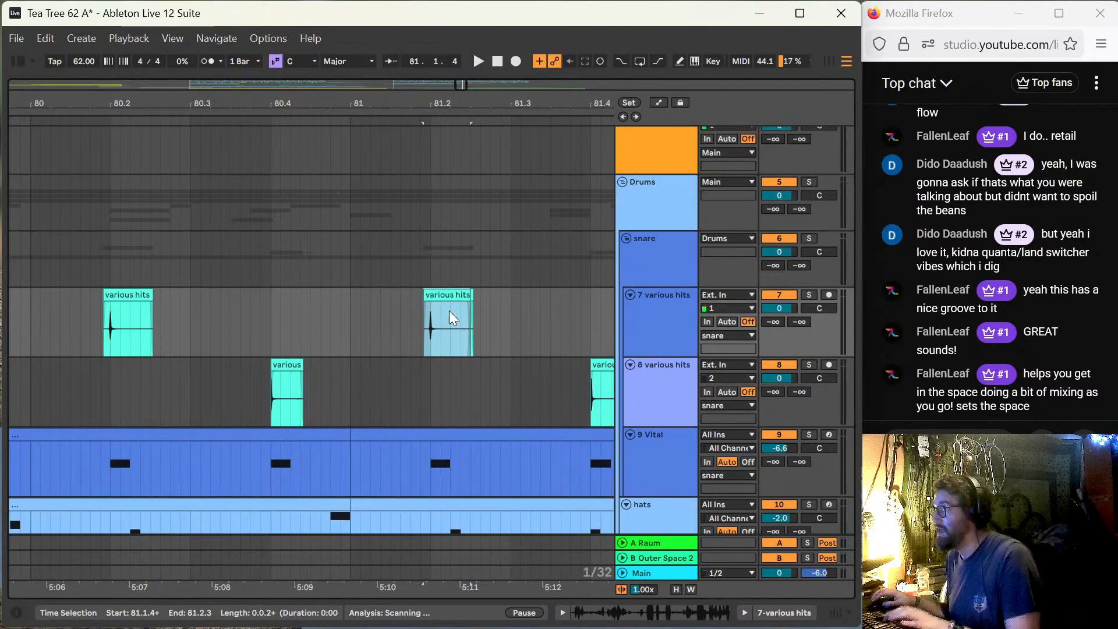
key(0)
click(343, 310)
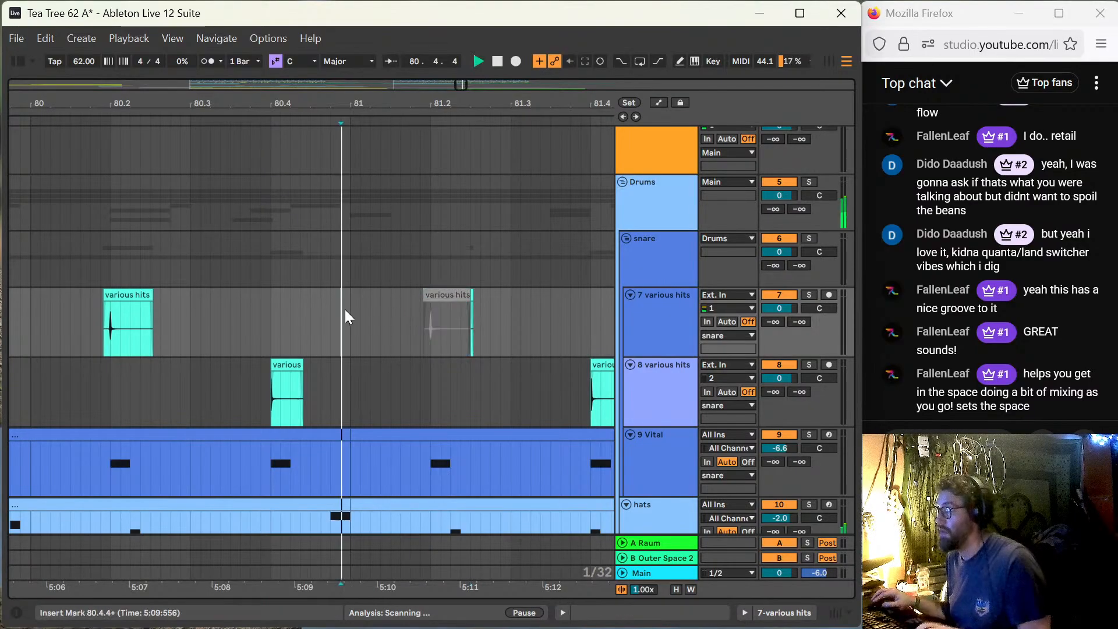
key(space)
scroll(355, 306, up, 5)
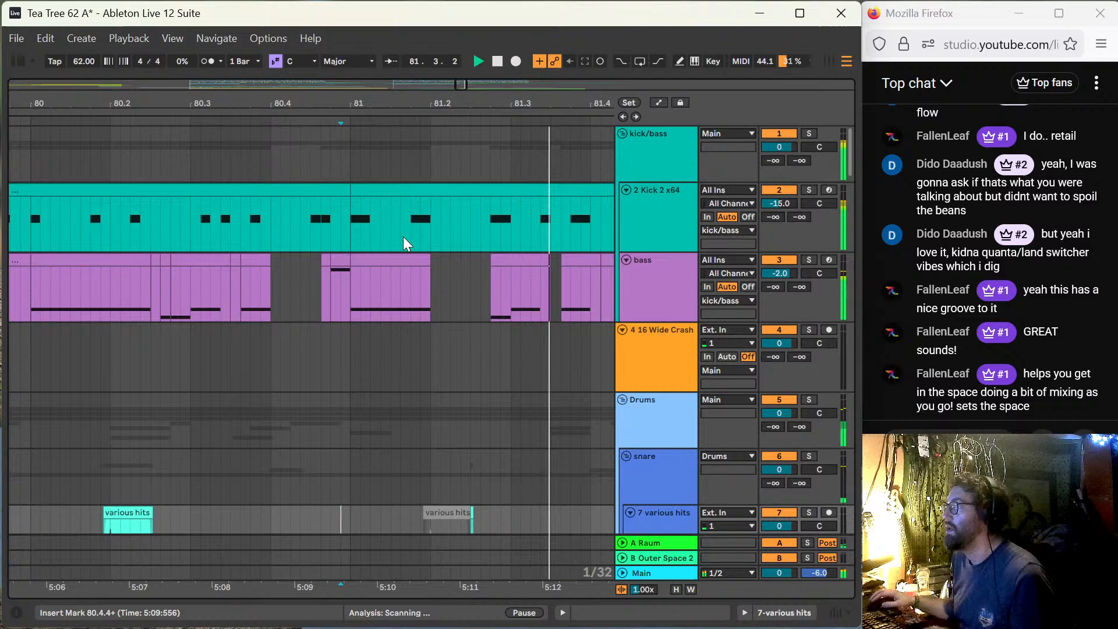
key(space)
Step: Split the Kick 2 x64 clip at 81.1.3, trim its second part to start at 81.3.1, and play the gap from before bar 81
click(403, 218)
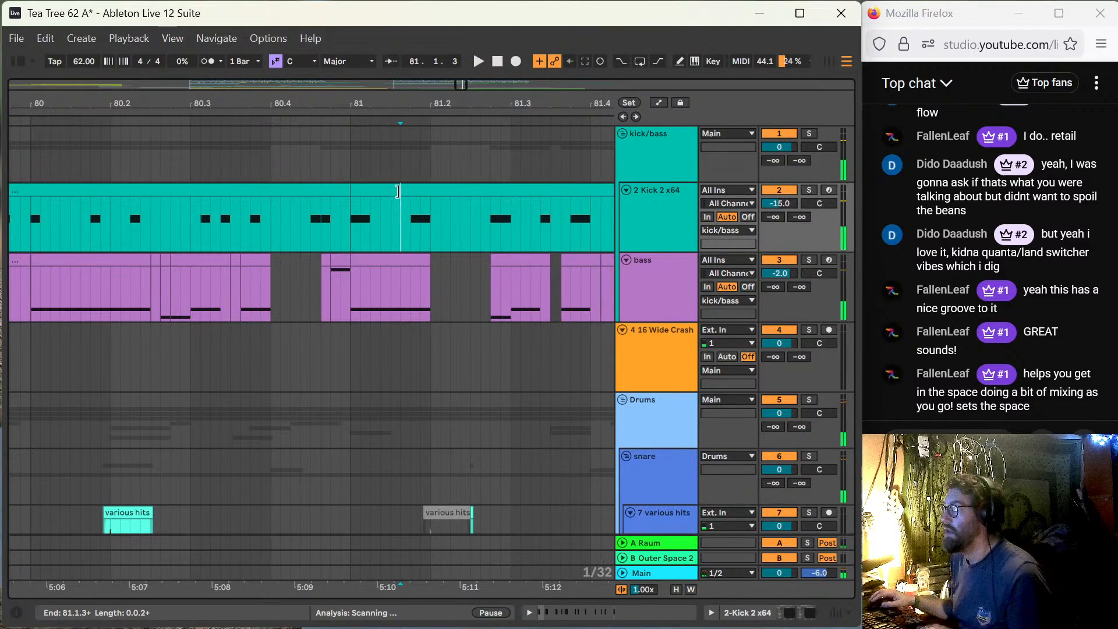
key(ctrl+e)
drag(403, 188, 513, 195)
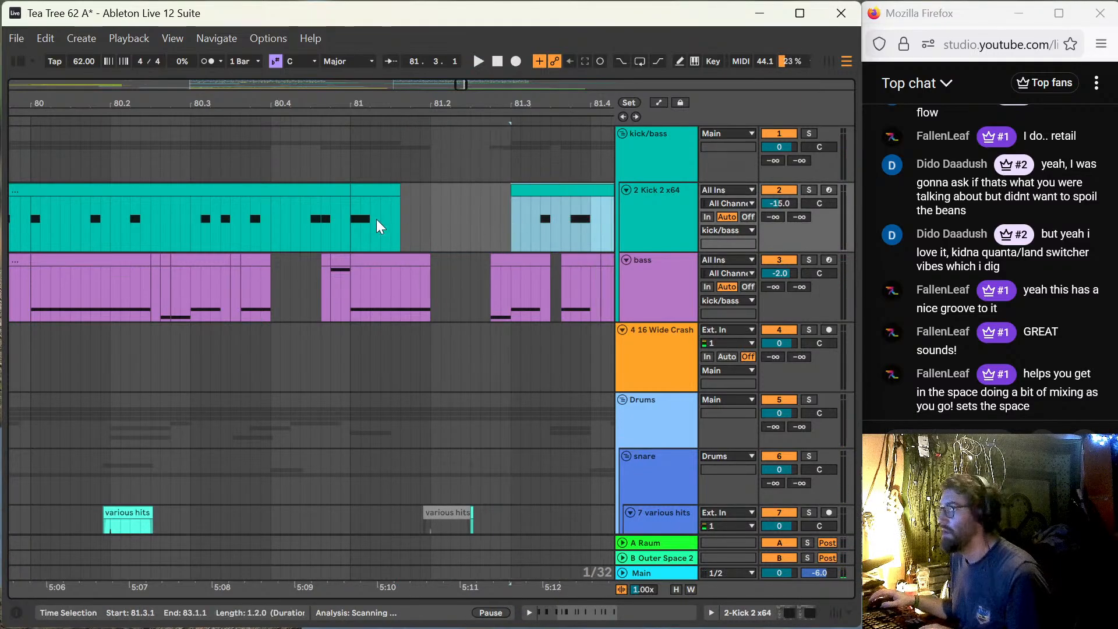
click(308, 224)
key(space)
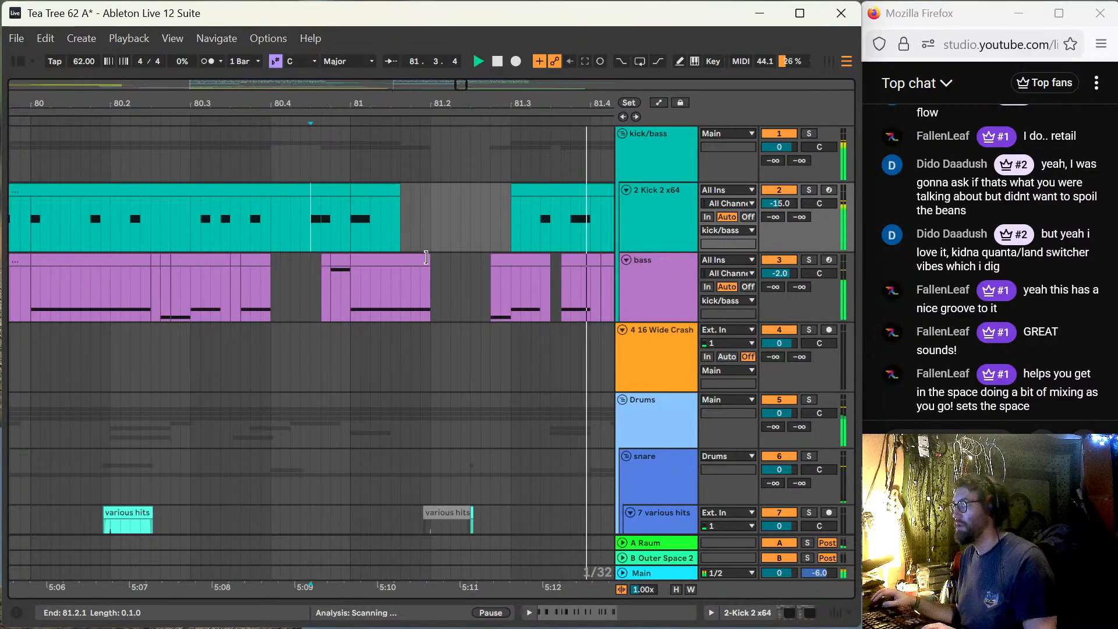
key(space)
Step: Extend the bass clip at 81.1.1 across the gap to 81.2.4 and show the automation lanes
drag(430, 259, 511, 262)
click(684, 297)
key(a)
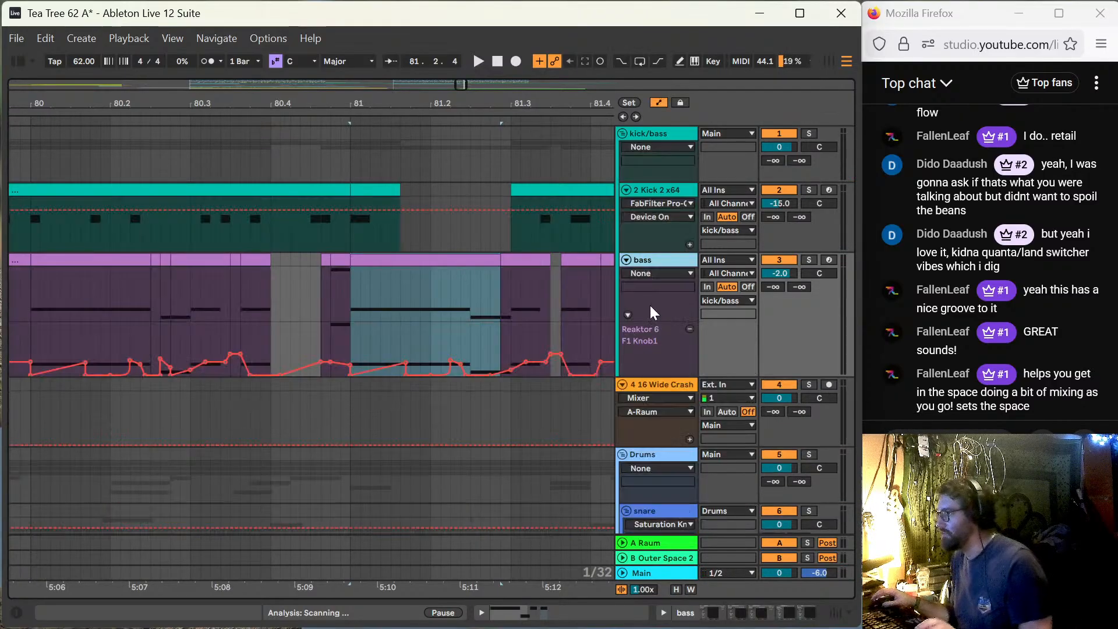
Step: Reshape the bass track's Reaktor 6 F1 Knob1 automation between 81.1 and 81.3 into successive rising ramps, checking it by ear
key(space)
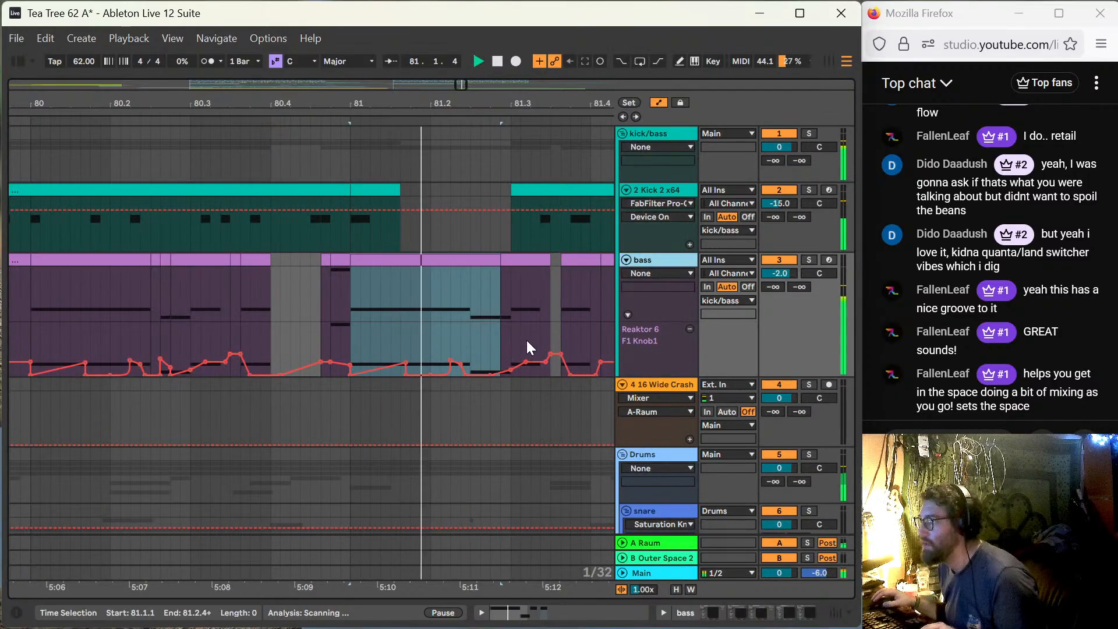
click(420, 356)
key(space)
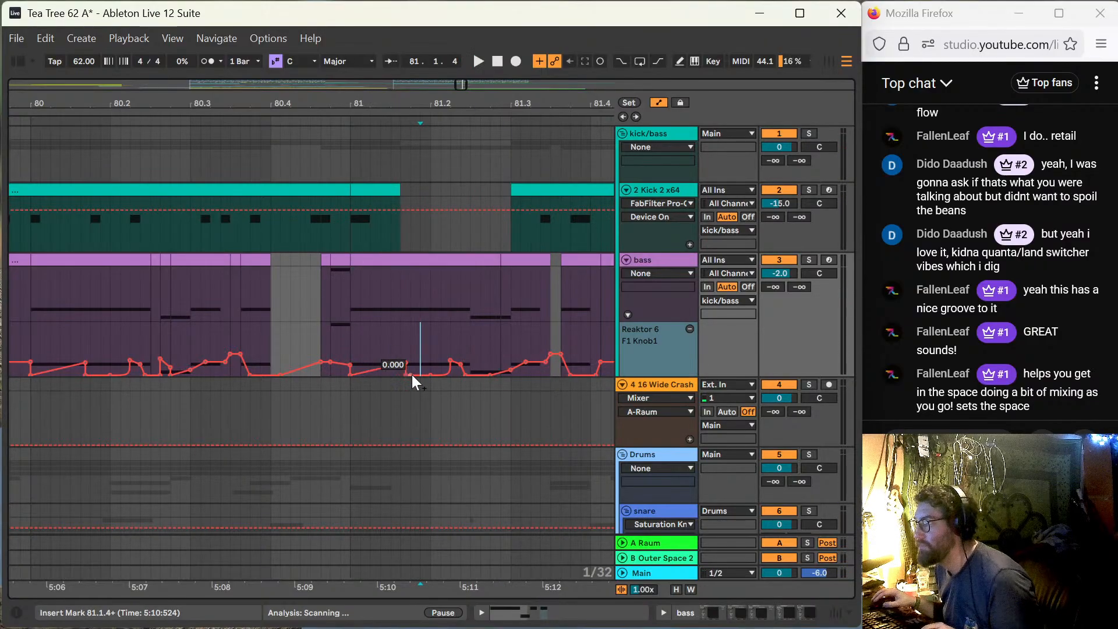
drag(430, 372, 491, 357)
key(space)
click(350, 332)
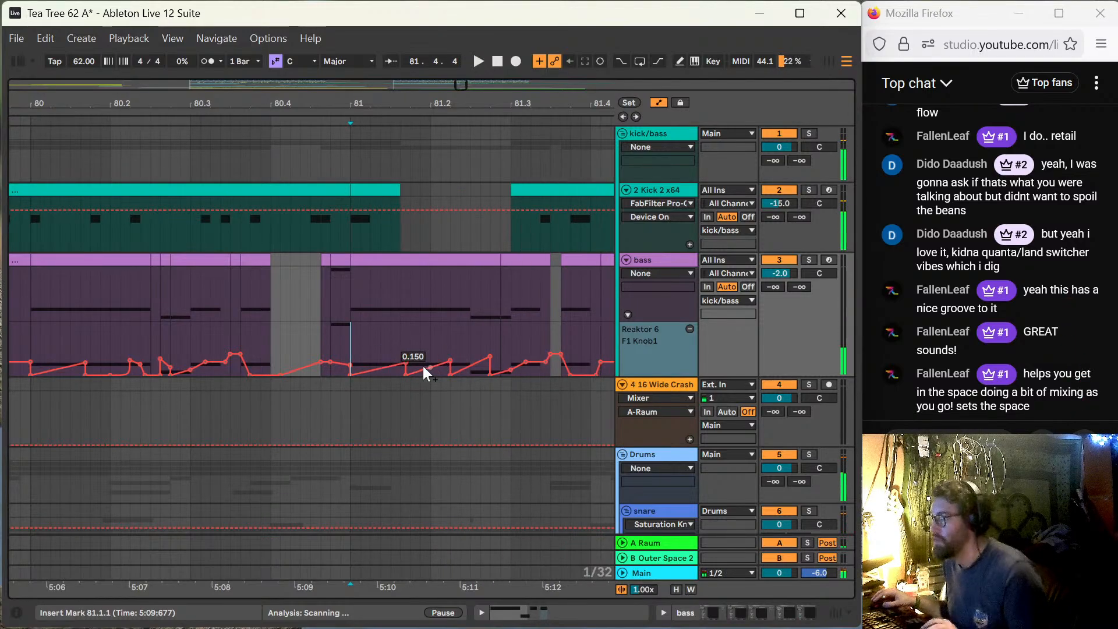
drag(403, 361, 450, 353)
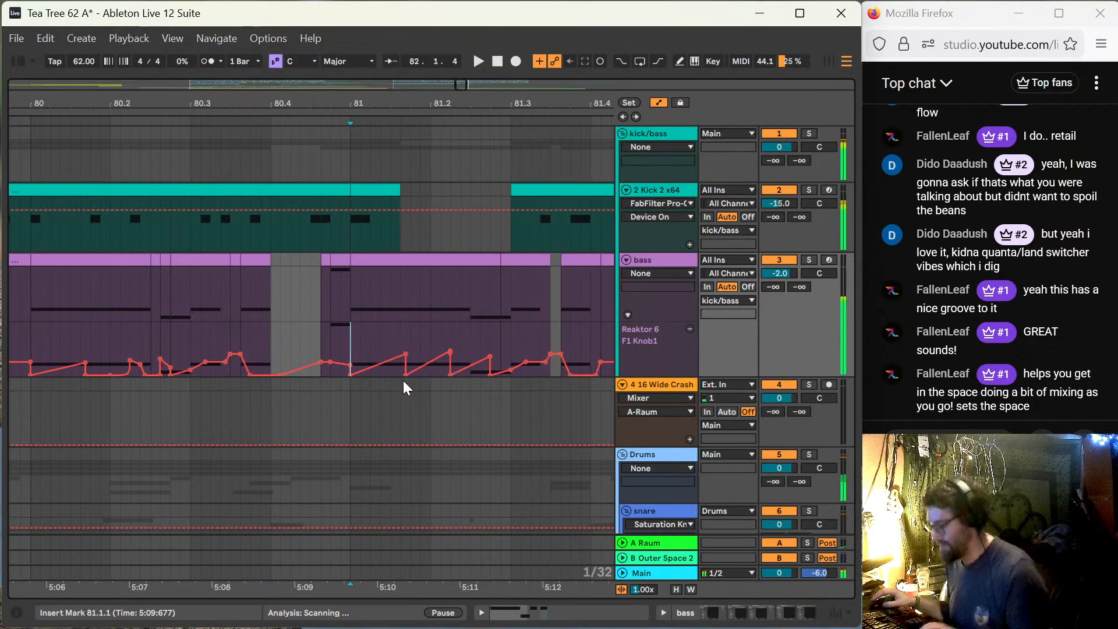
Step: Deactivate the bass clips from 81.2.4 to 82.1.1 and play from 80.4.4 to check the break
click(499, 317)
key(minus)
key(minus)
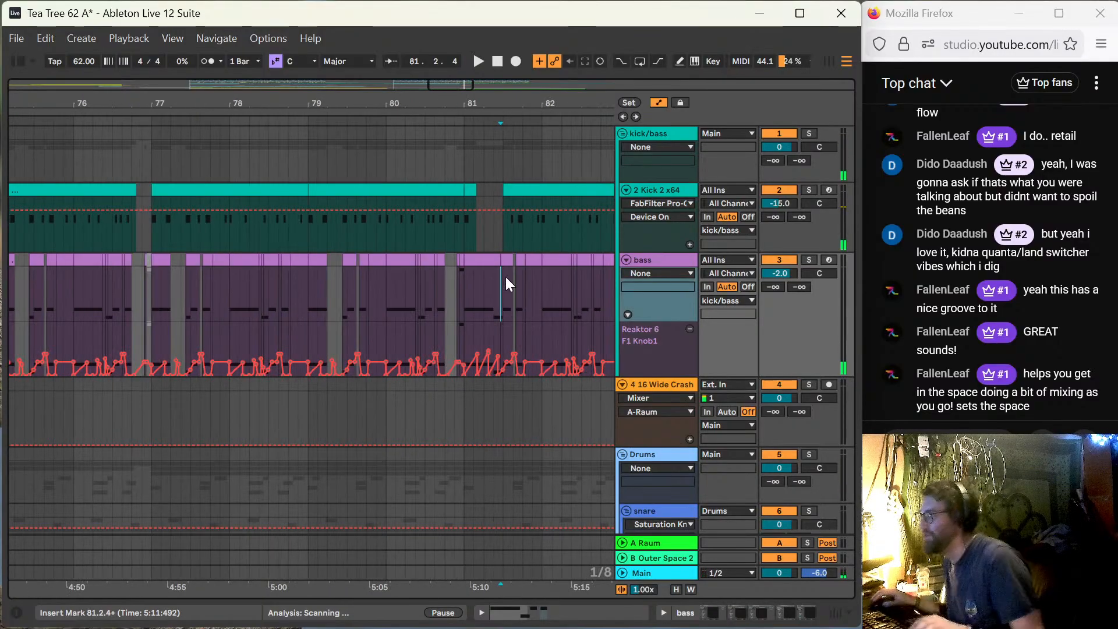
click(508, 261)
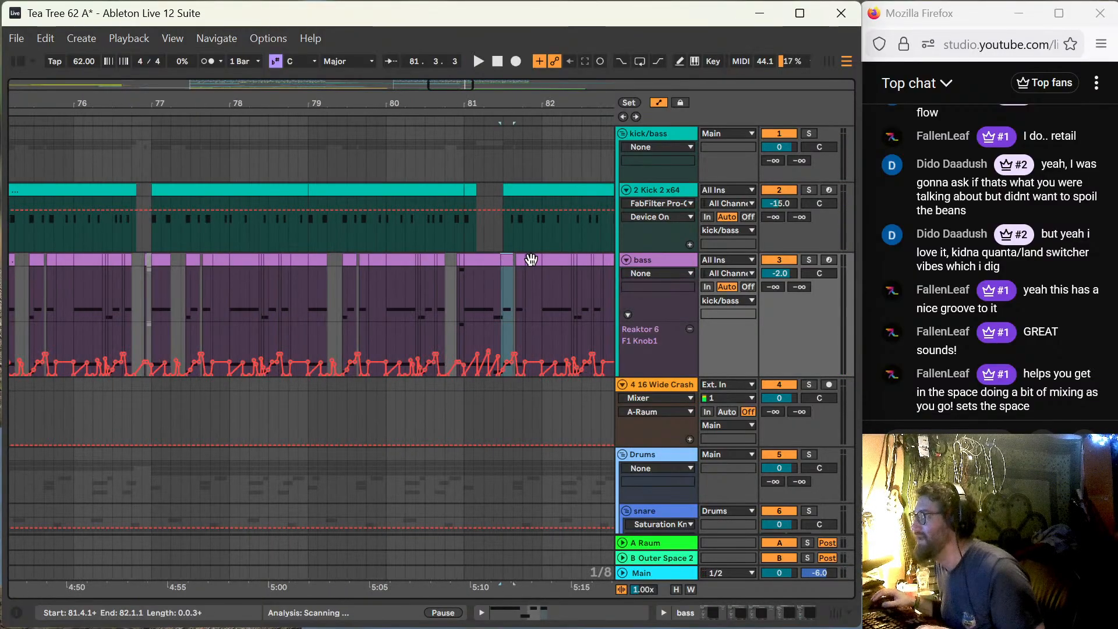
shift+click(530, 260)
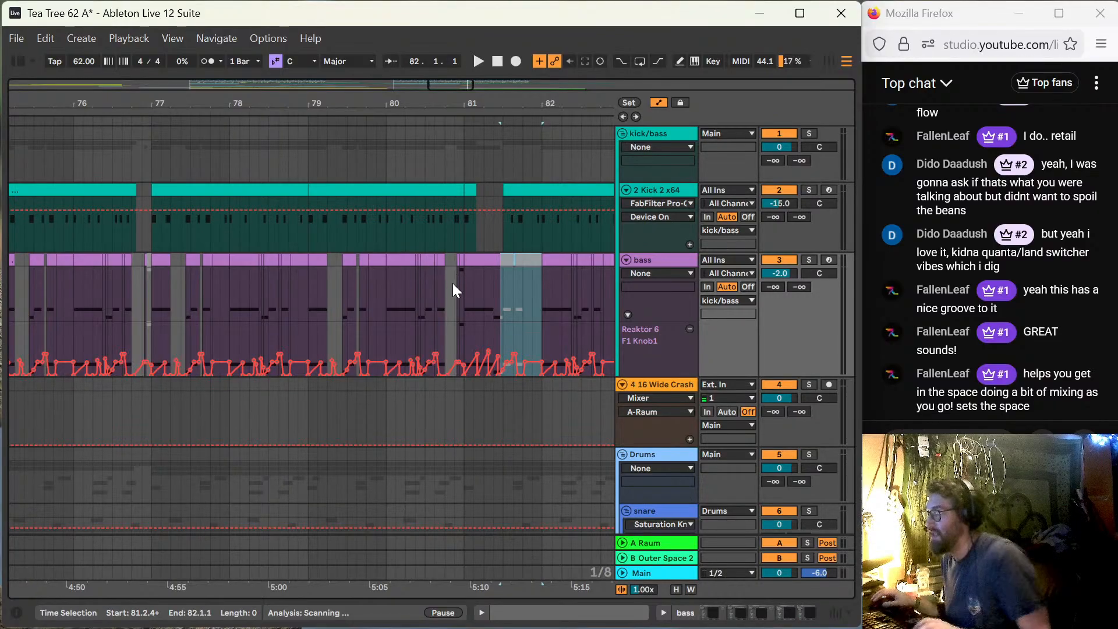
click(459, 296)
key(space)
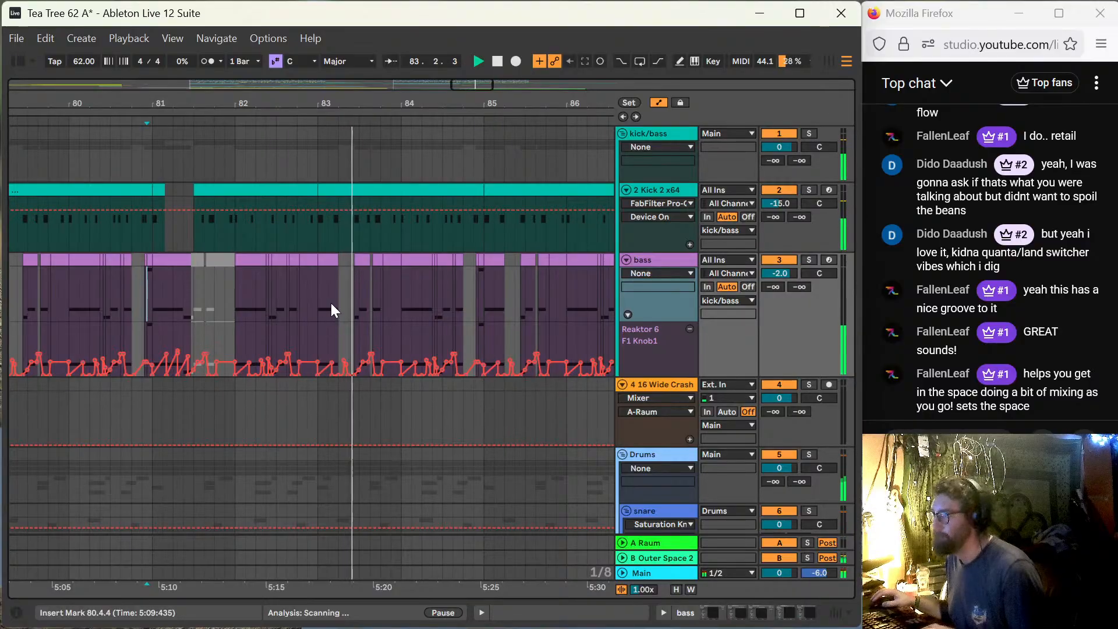
key(space)
Step: Play from 82.3.3 into bar 83 to check the bass phrase
click(289, 287)
key(space)
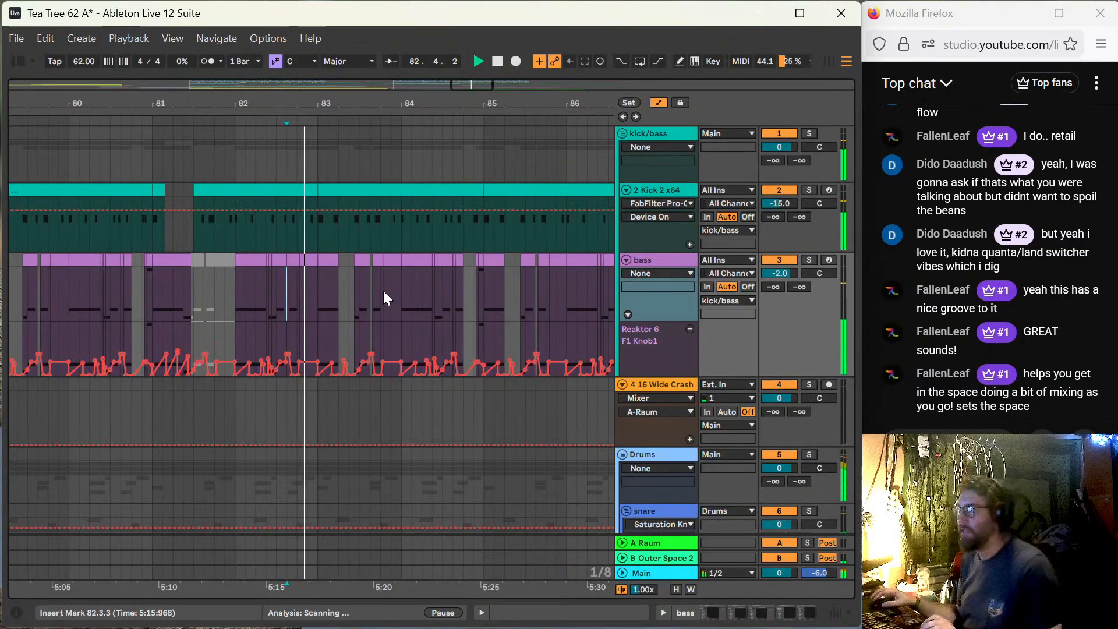
key(space)
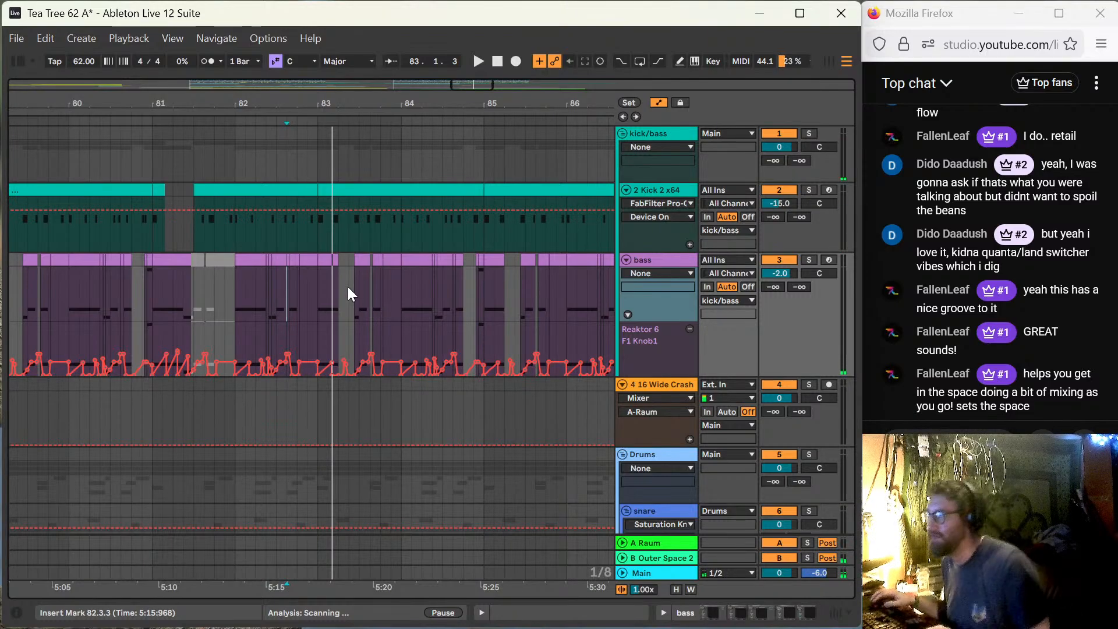
Step: Open the bass clip just before bar 83 in the note editor and enable Draw mode
click(304, 260)
double_click(303, 260)
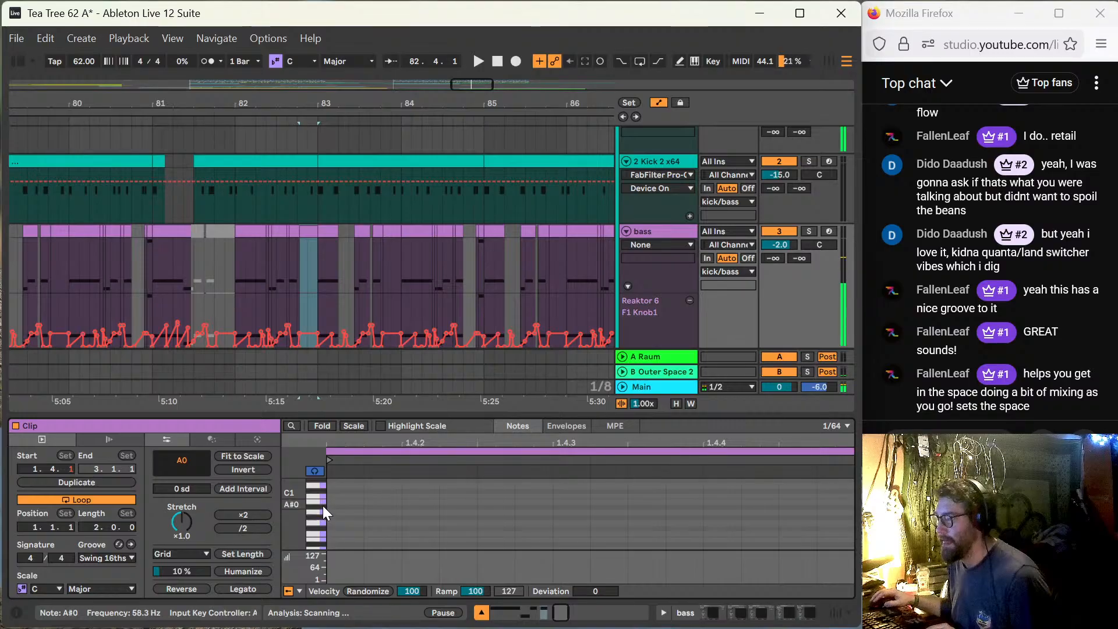
scroll(318, 510, up, 1)
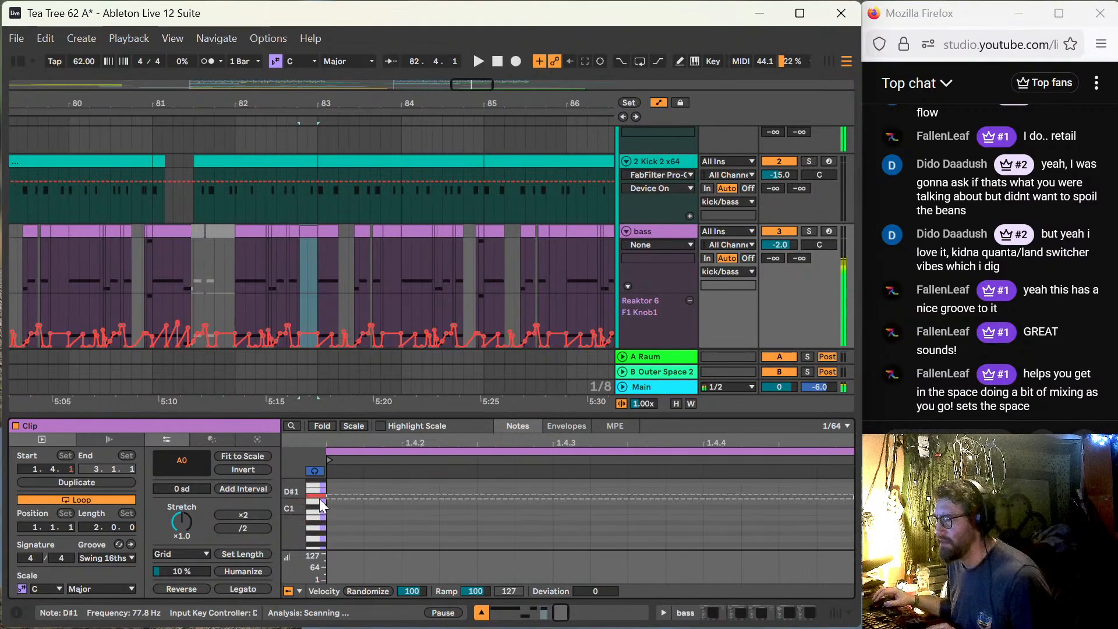
click(319, 528)
key(b)
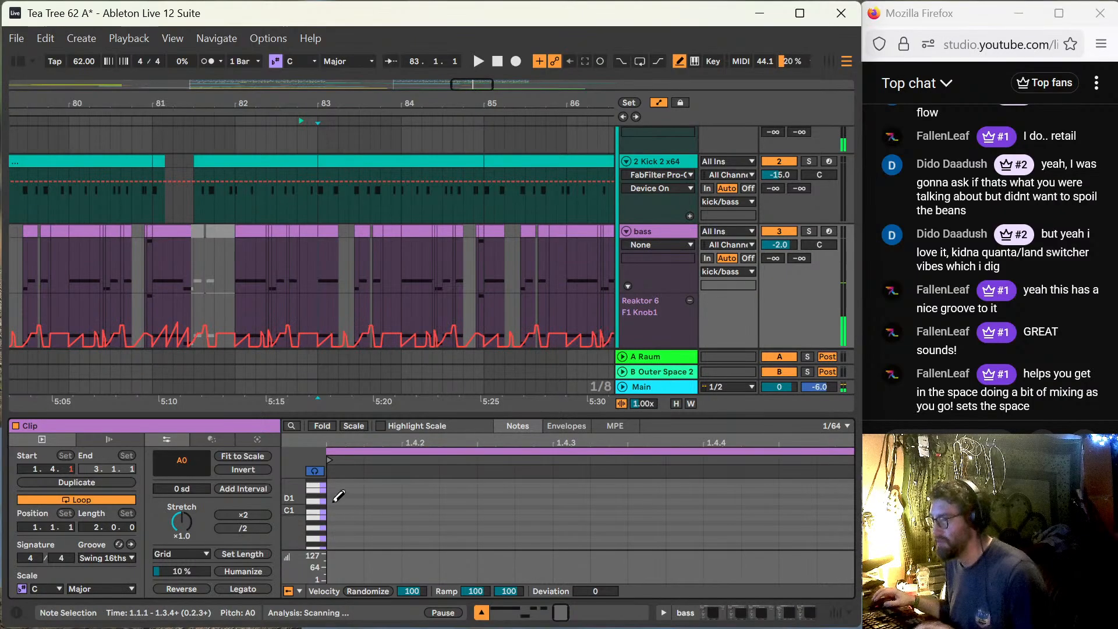
Step: Play the open bass clip's last beat before bar 83 repeatedly to examine where notes are missing
key(space)
key(space)
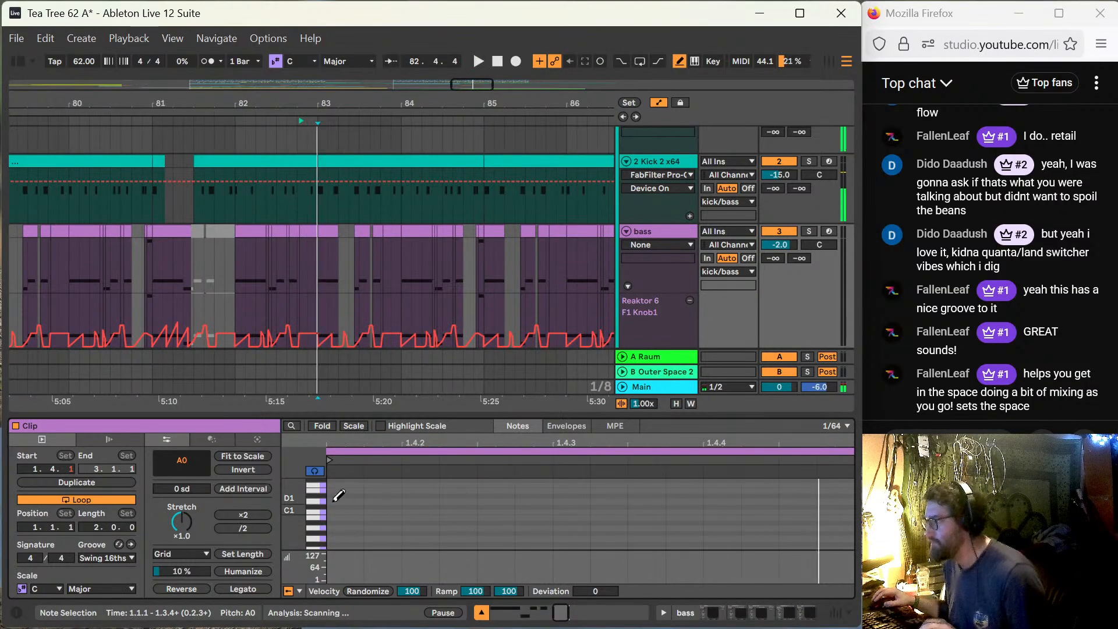
scroll(440, 488, down, 2)
key(space)
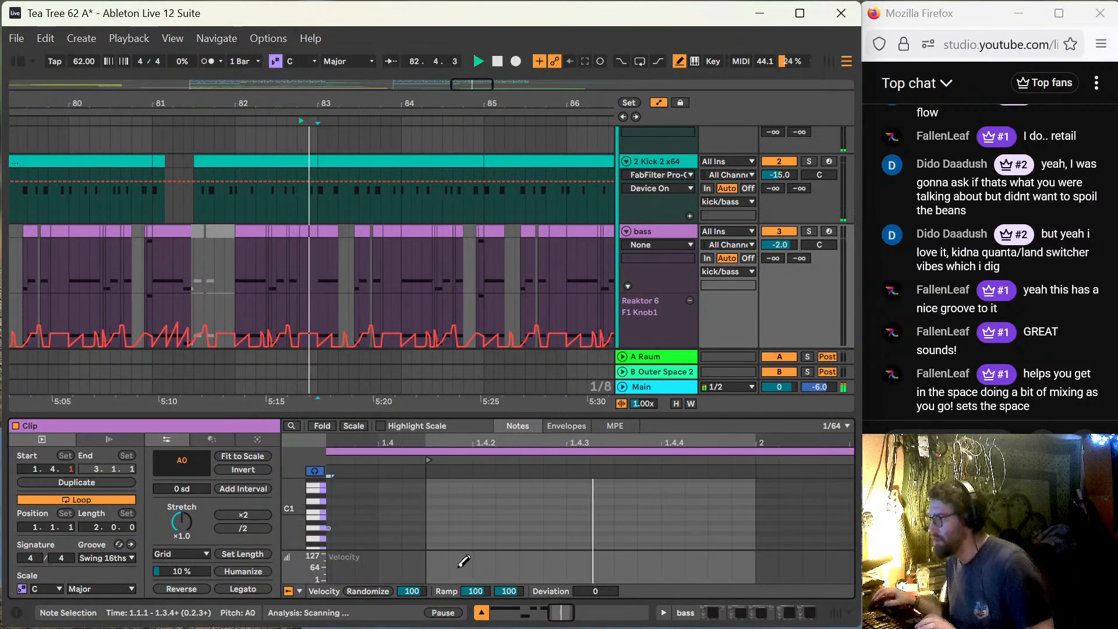
key(space)
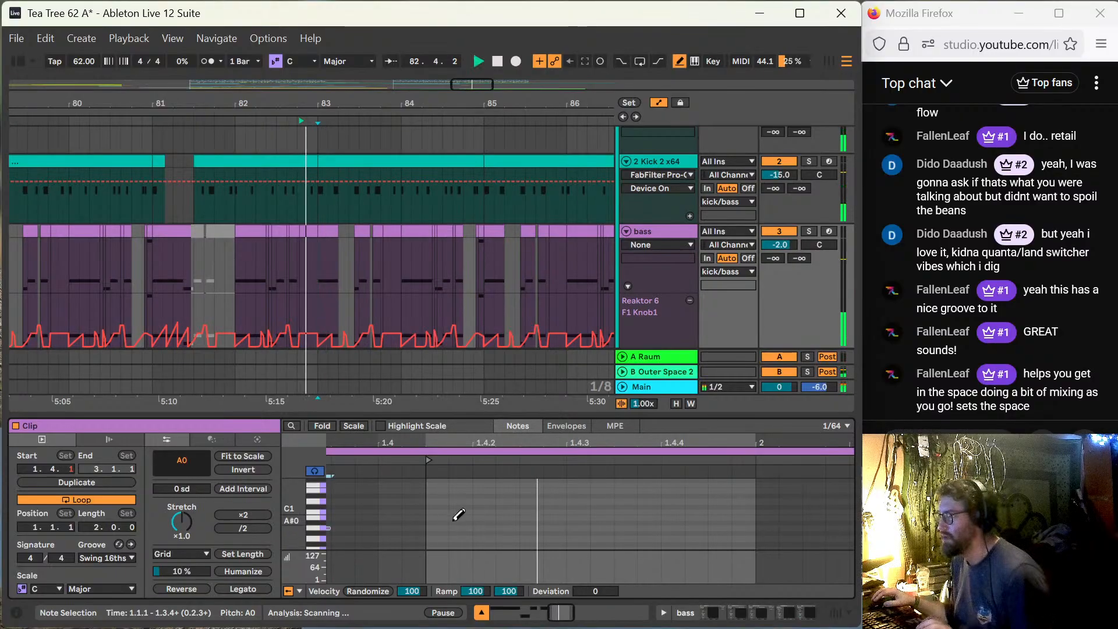
key(space)
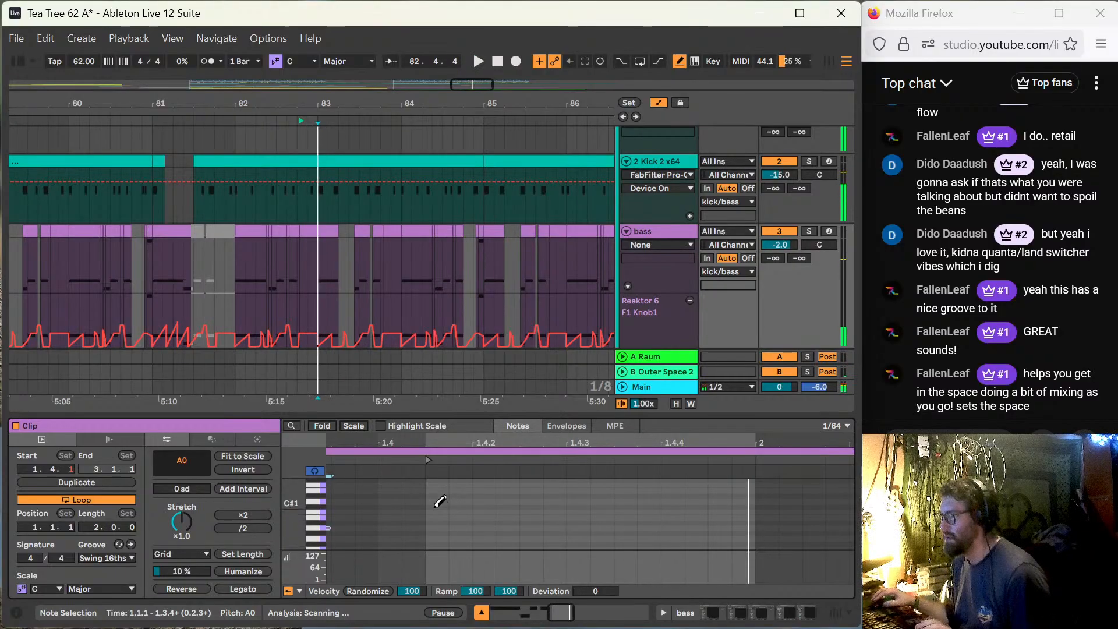
Step: Draw a descending bass line: D1 from 1.4.1 to 1.4.2, C1 from 1.4.3 to 1.4.4, and B0 from 1.4.4 to 2.1.1
click(438, 500)
drag(444, 502, 507, 508)
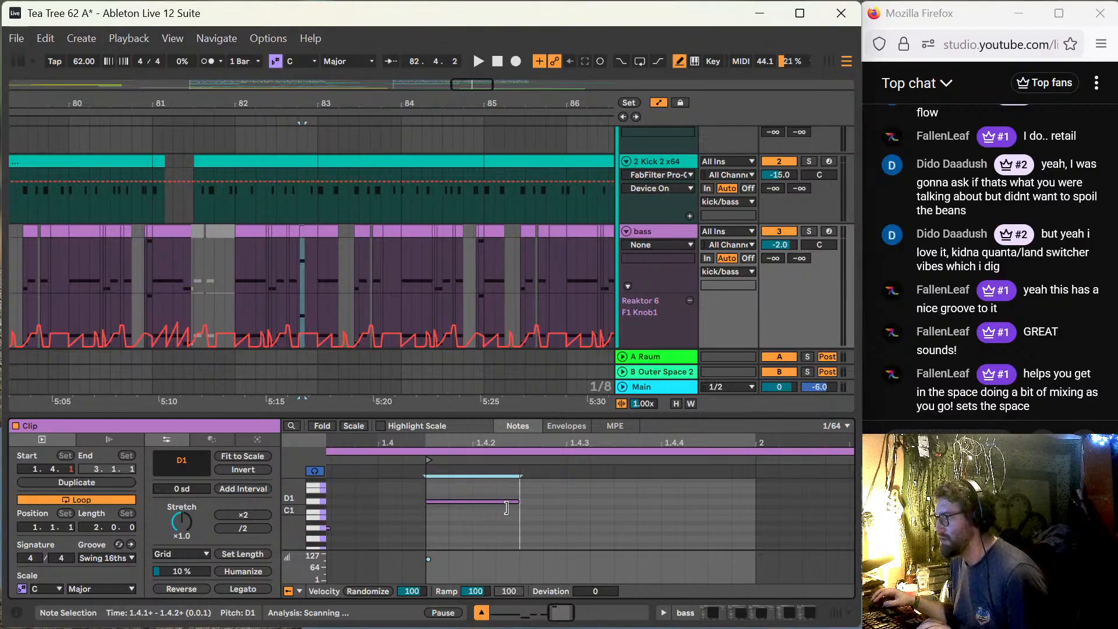
click(575, 505)
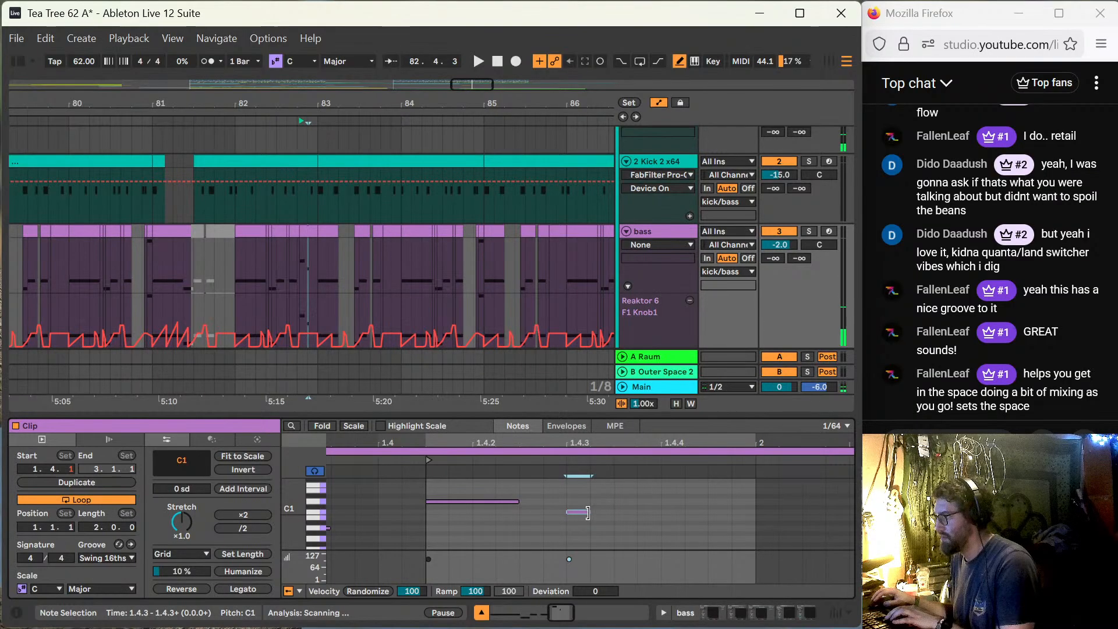
drag(593, 512, 663, 514)
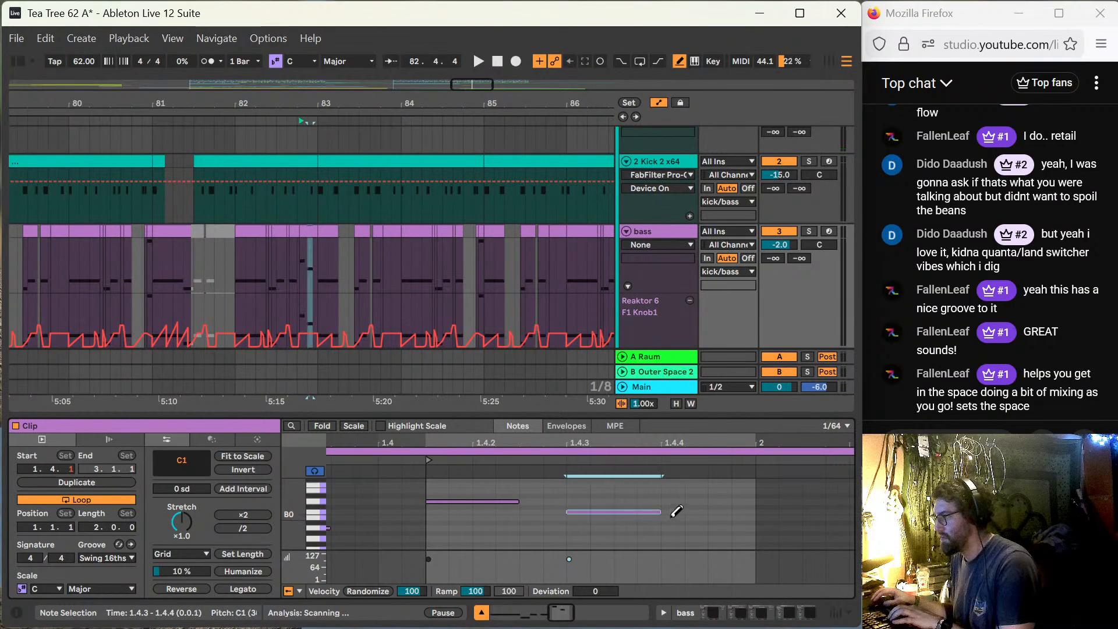
click(675, 517)
drag(692, 518, 755, 517)
Step: Lengthen the D1 note to meet the C1 note at 1.4.3 during playback and leave Draw mode
key(space)
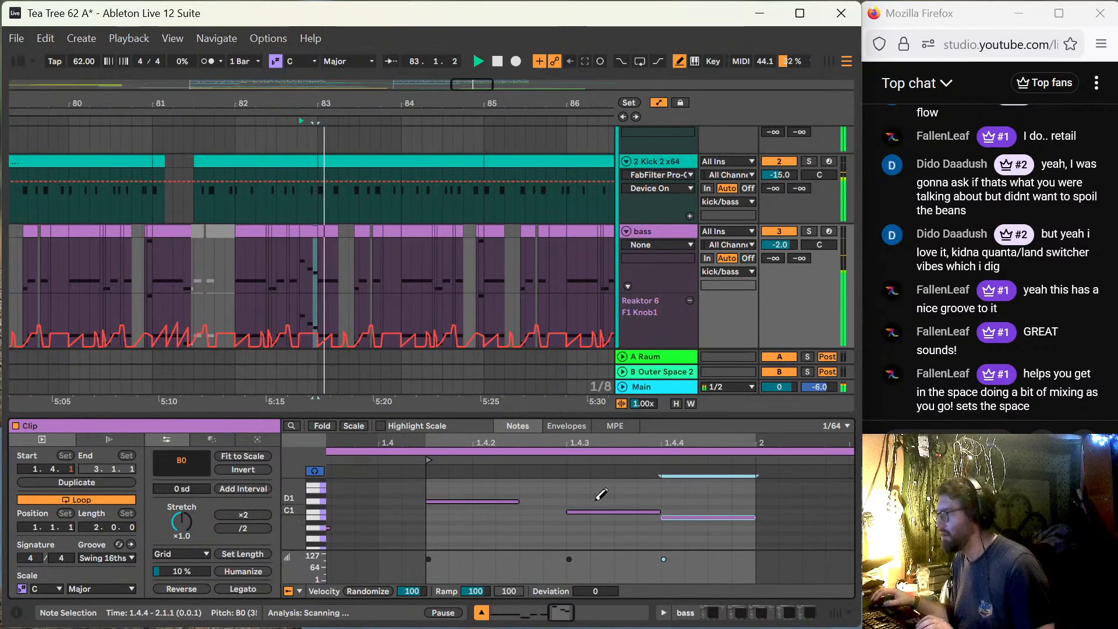
drag(518, 503, 565, 502)
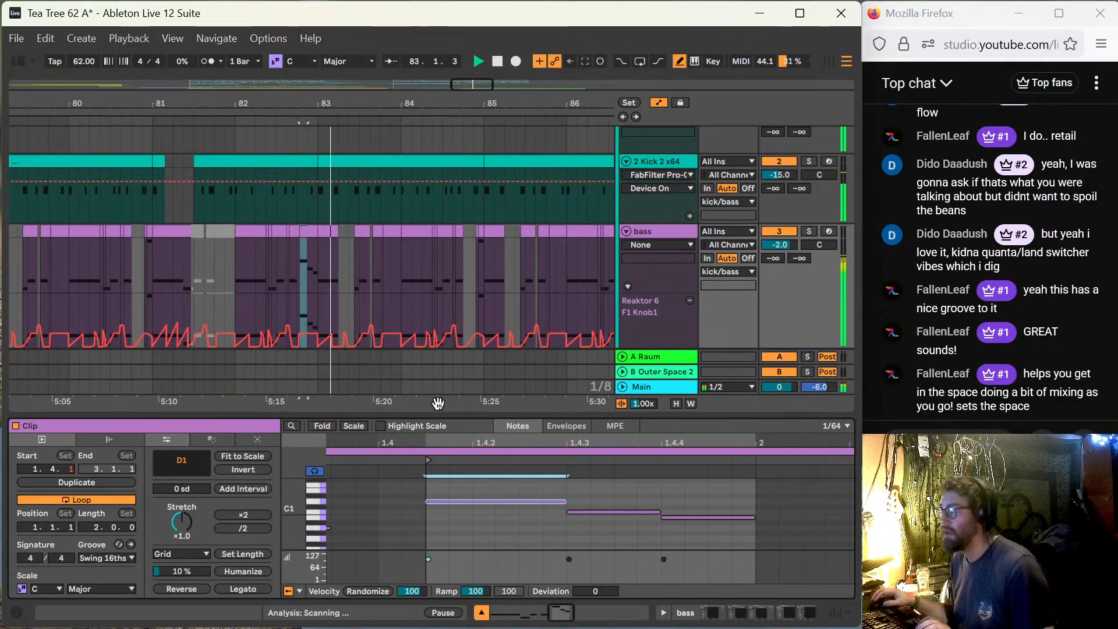
key(b)
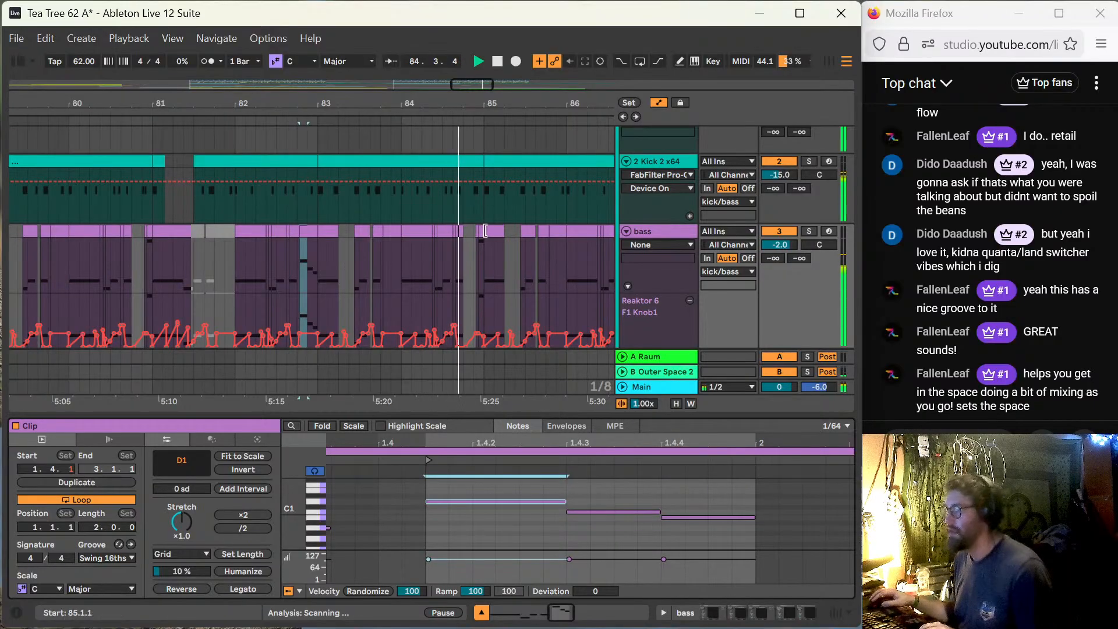
Step: Open a bass gap between 84.2.3 and 84.3.1 by trimming the following clip's start and silencing the short clip before it
click(422, 262)
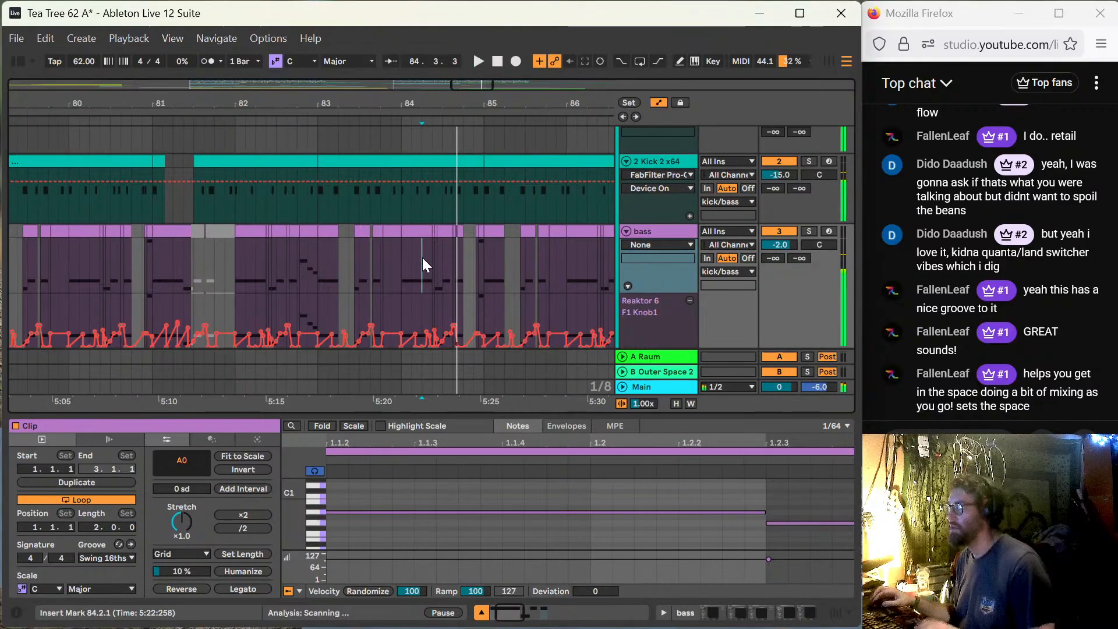
scroll(421, 257, up, 4)
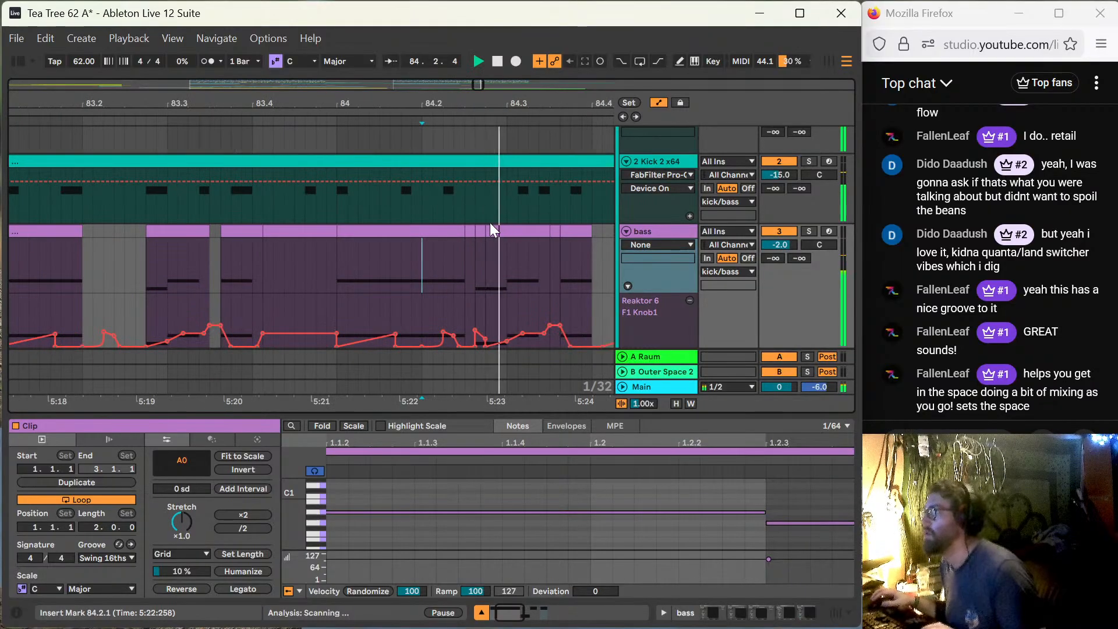
drag(488, 231, 516, 232)
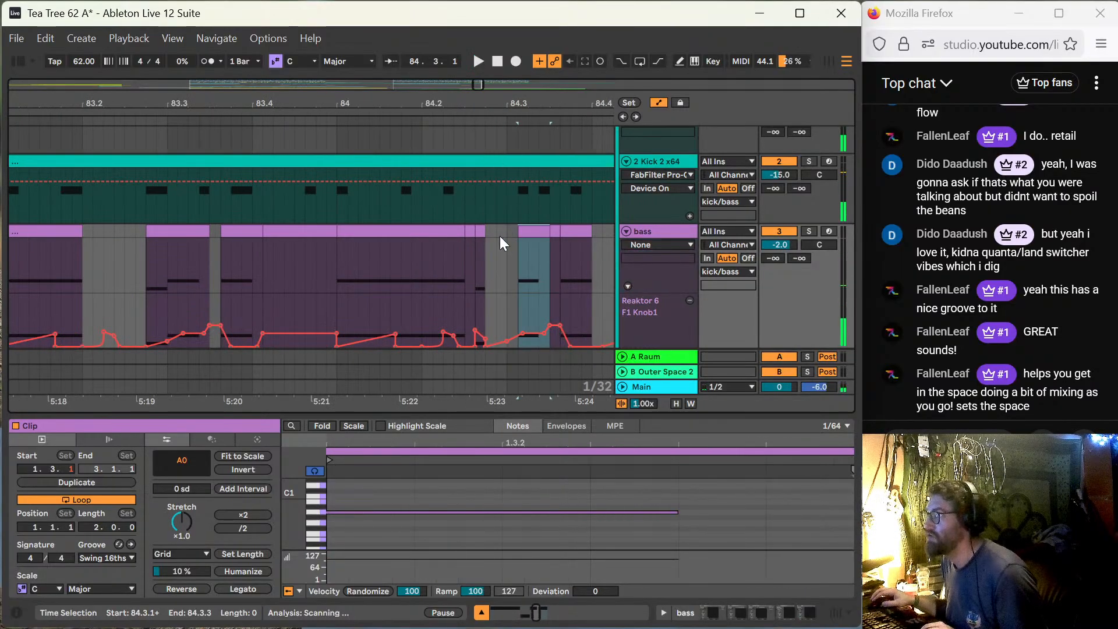
click(482, 233)
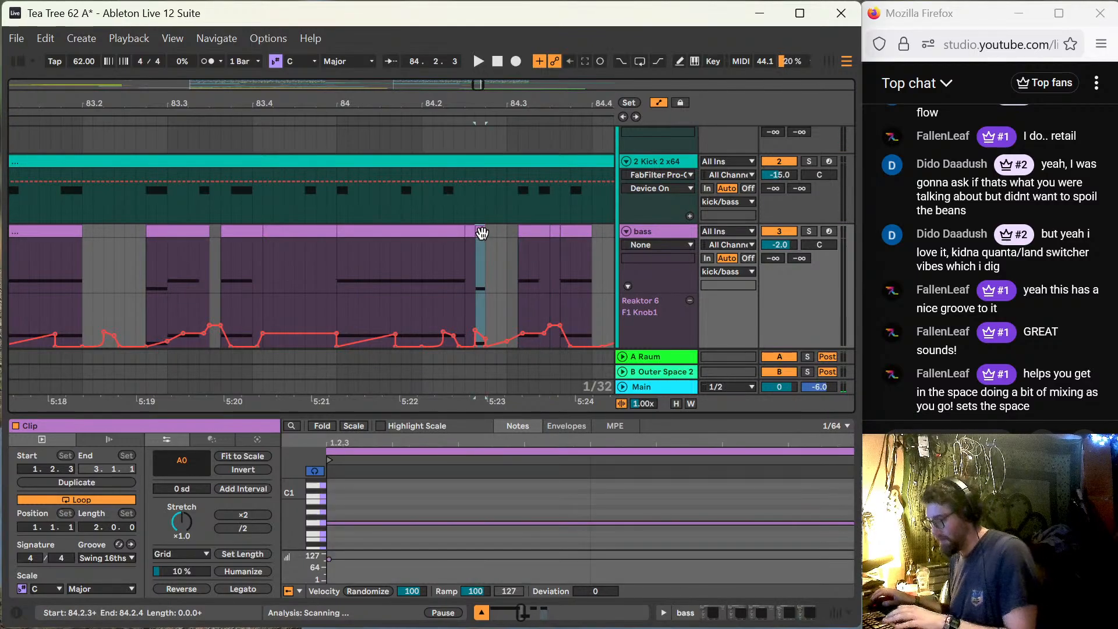
scroll(470, 244, down, 6)
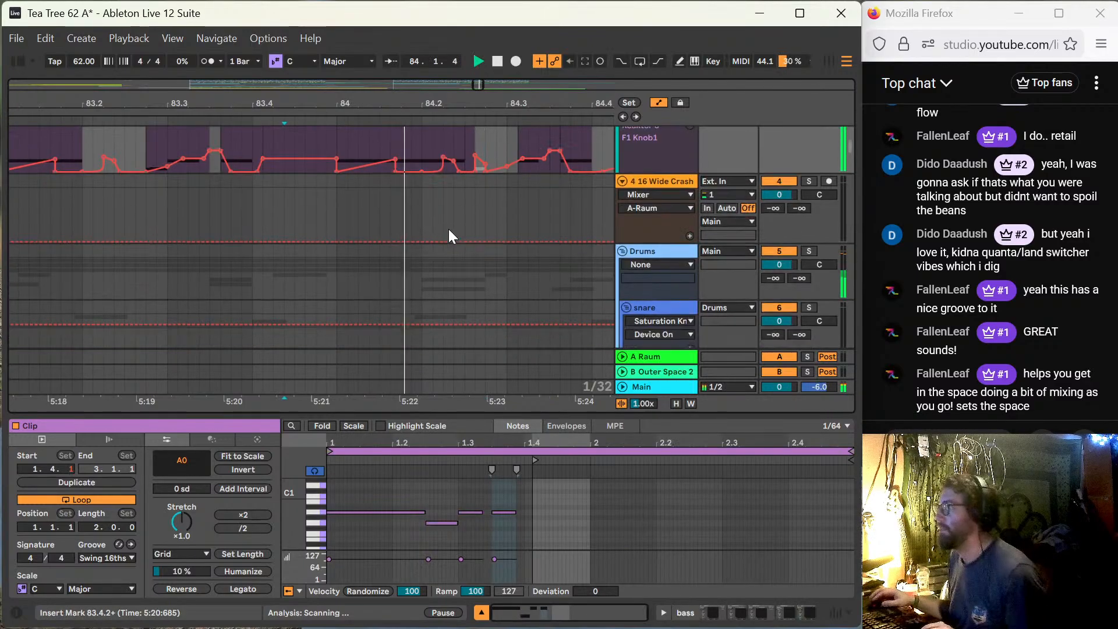
Step: Split the shaker clip and cut a gap from 84.2.3 to 84.3, playing the result from bar 84
key(space)
scroll(474, 252, down, 3)
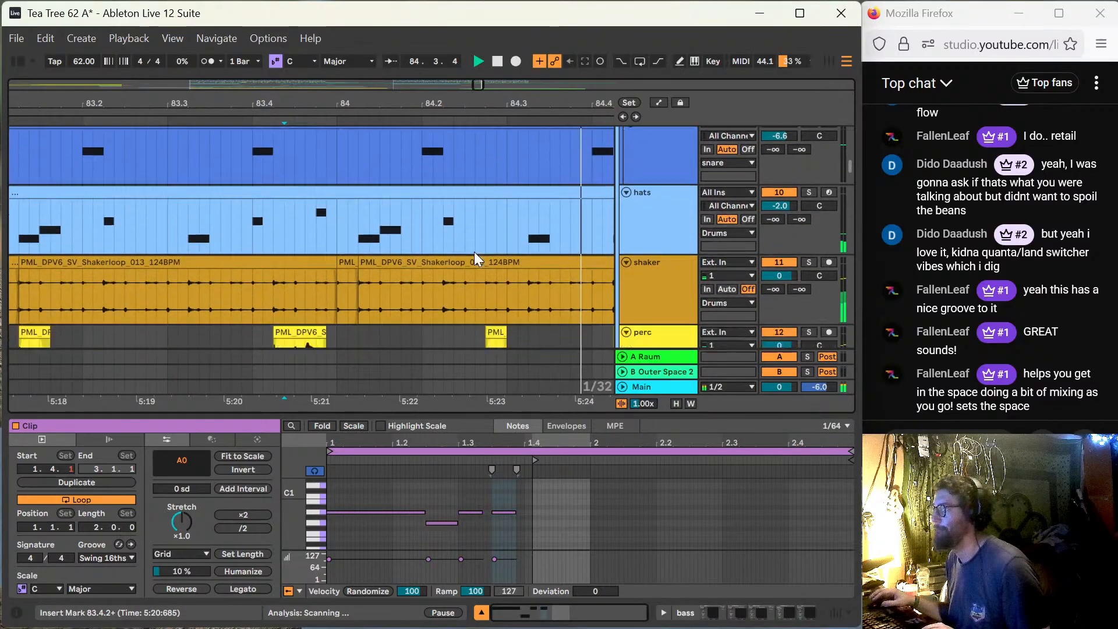
click(475, 244)
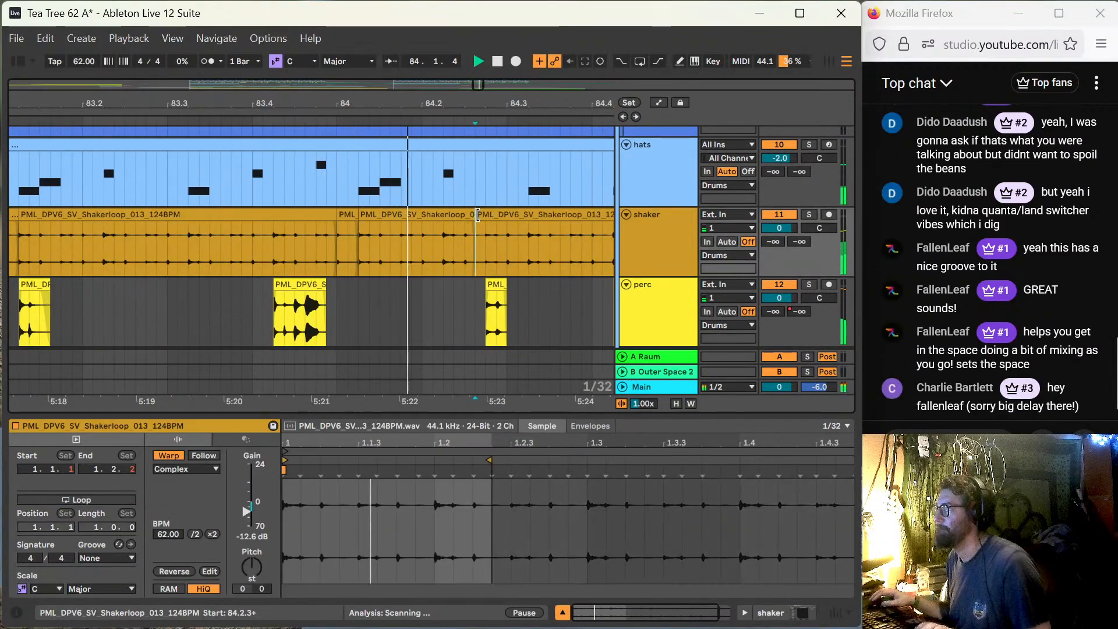
key(ctrl+e)
mouse_move(477, 218)
mouse_down()
mouse_move(506, 218)
mouse_move(463, 218)
mouse_up()
key(space)
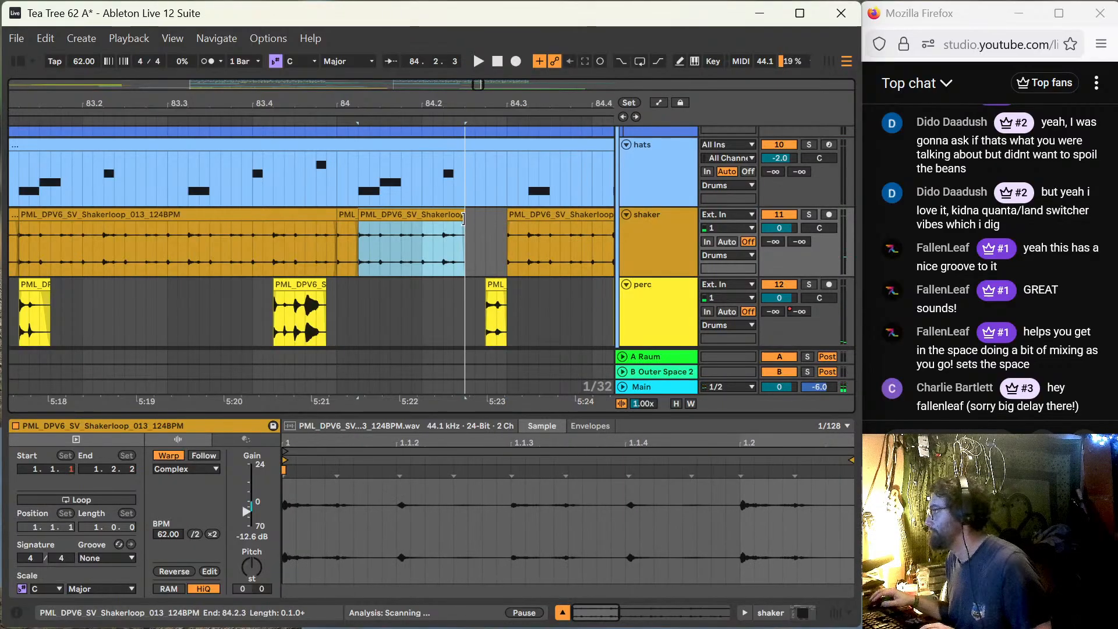
click(348, 246)
key(space)
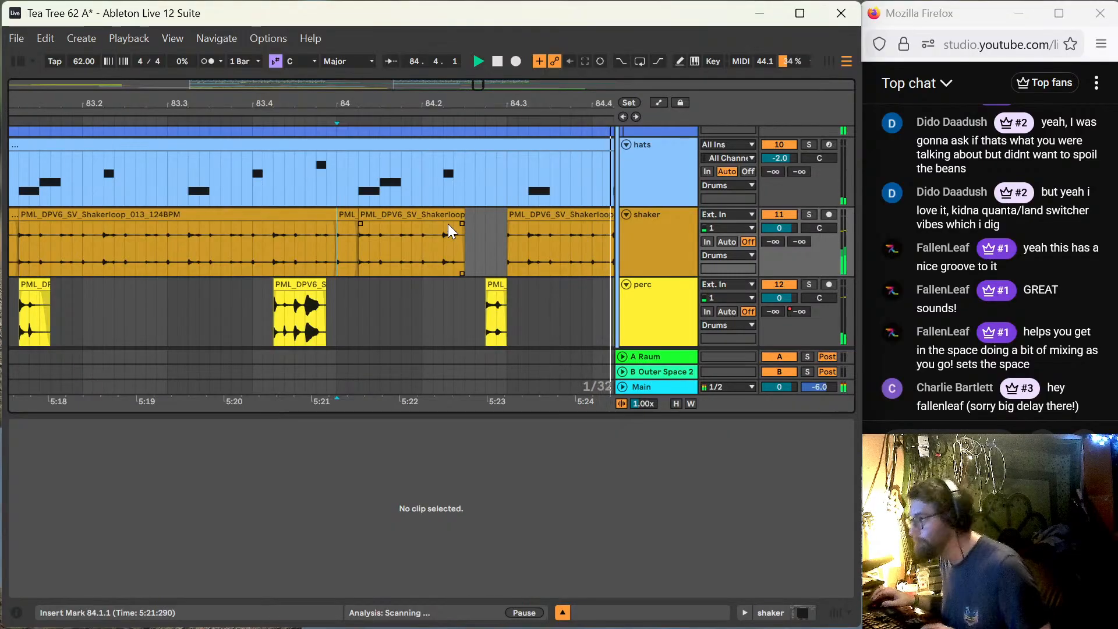
key(space)
key(space)
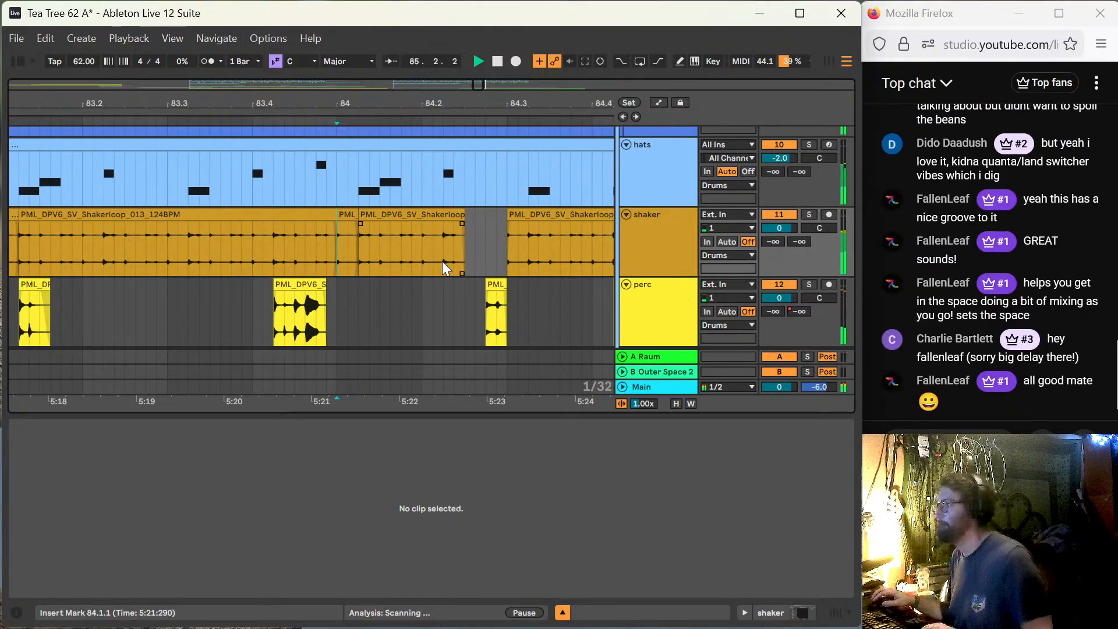
Step: Trim the next shaker clip's start to about 84.3.3 and deactivate that clip up to bar 85
click(519, 214)
drag(519, 215, 556, 218)
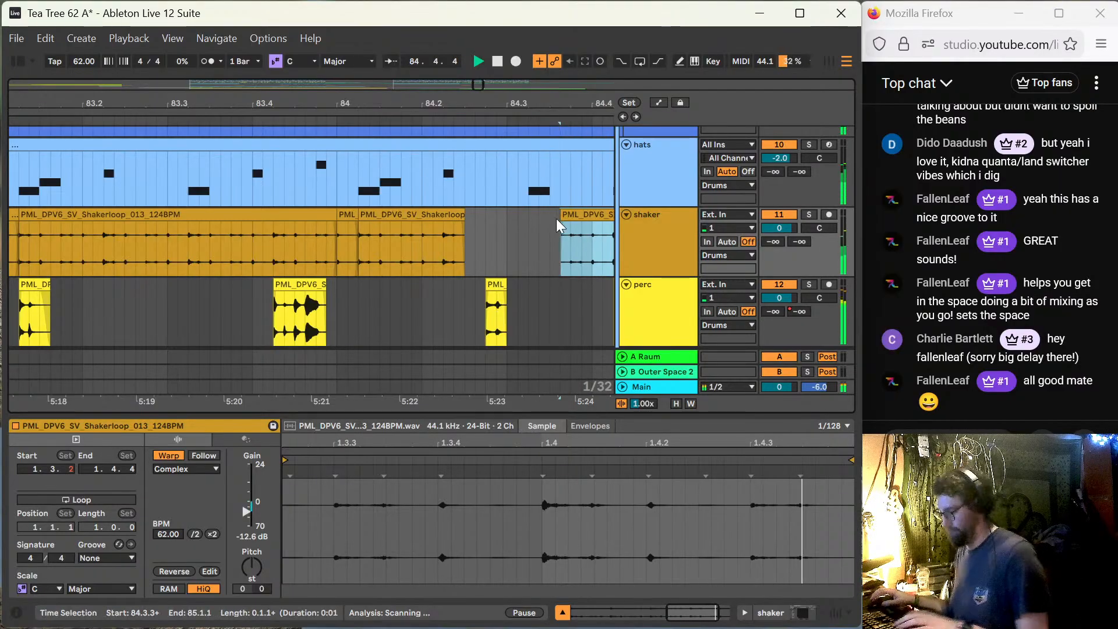
key(minus)
key(space)
drag(475, 82, 478, 83)
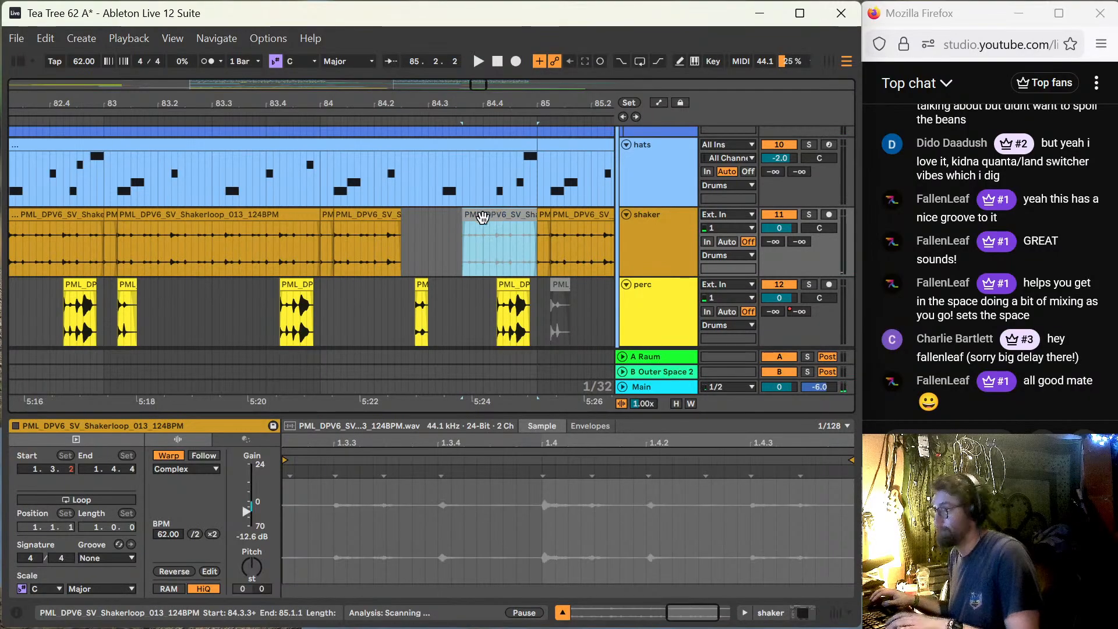
scroll(470, 228, down, 5)
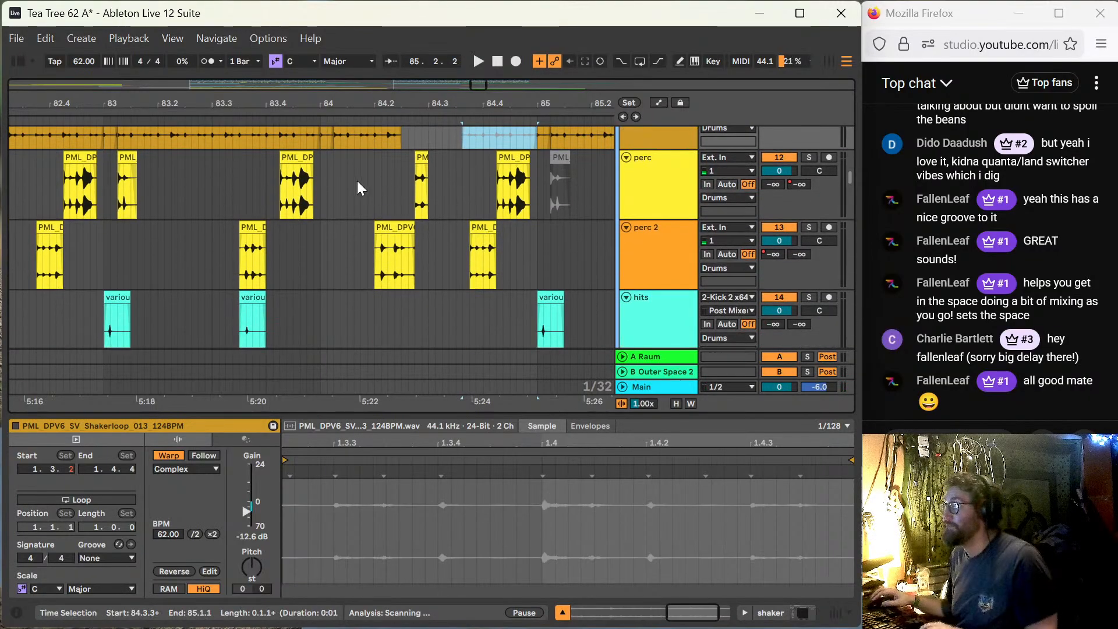
Step: Play from bar 84 to check the bass and shaker break against the percussion
click(315, 170)
key(space)
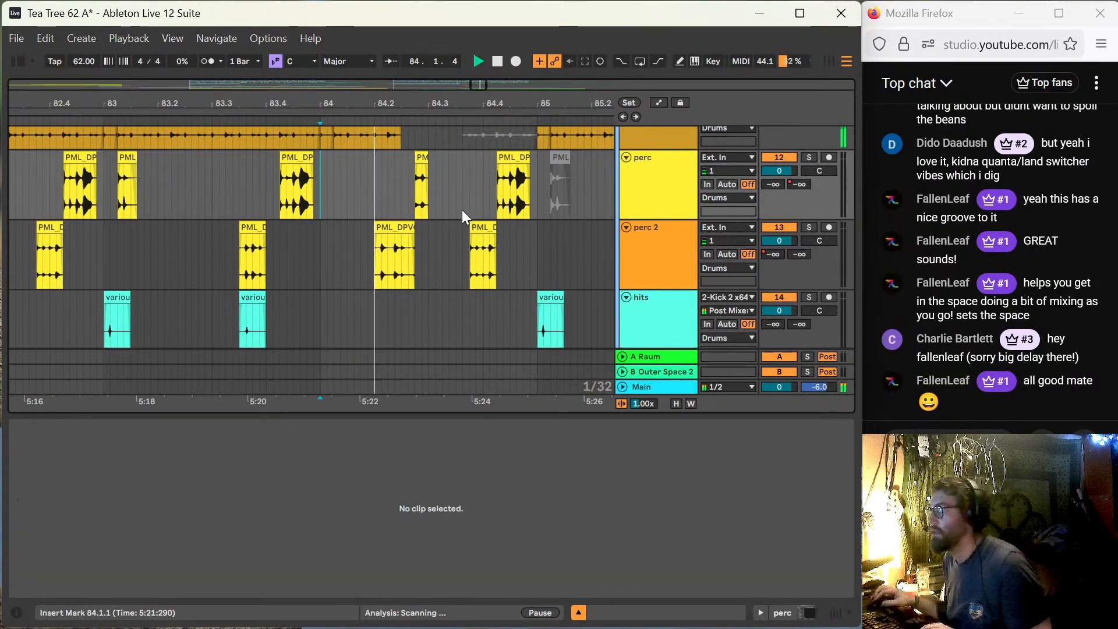
scroll(463, 210, up, 2)
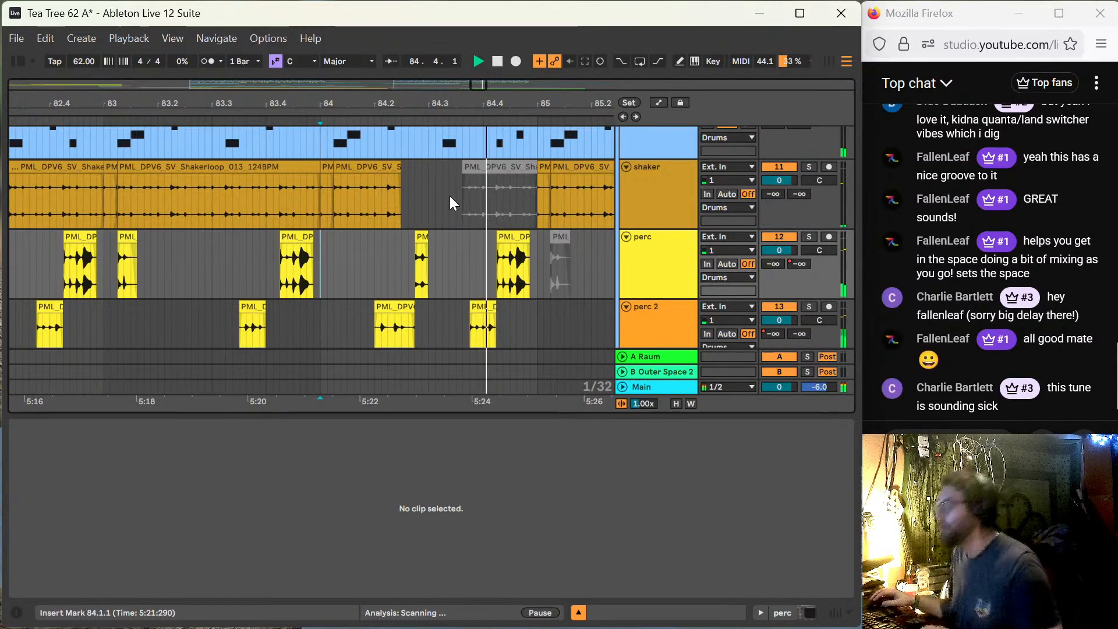
scroll(519, 187, up, 2)
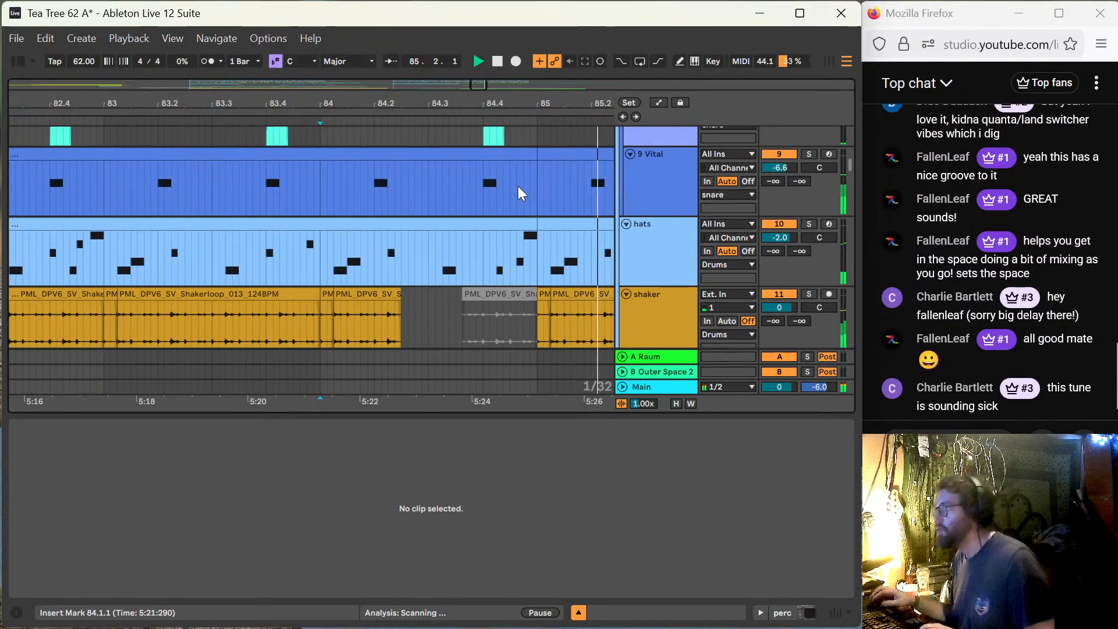
key(space)
Step: Look through the percussion, snare, audio and effects tracks, comparing the second drop's arrangement with the first drop's
key(minus)
key(minus)
scroll(481, 228, down, 2)
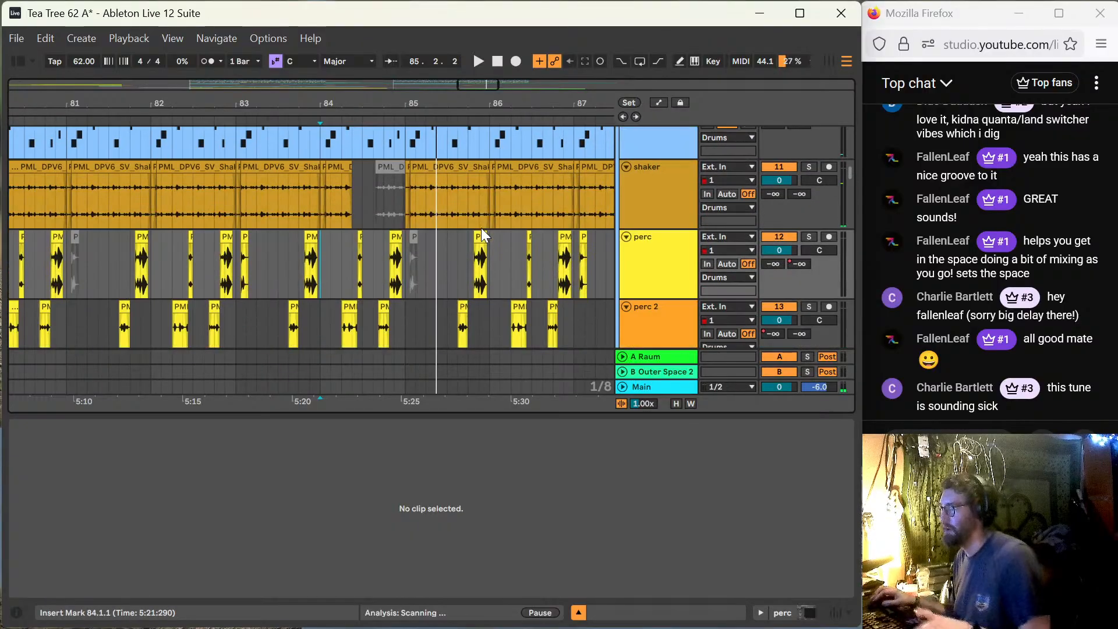
scroll(481, 228, down, 5)
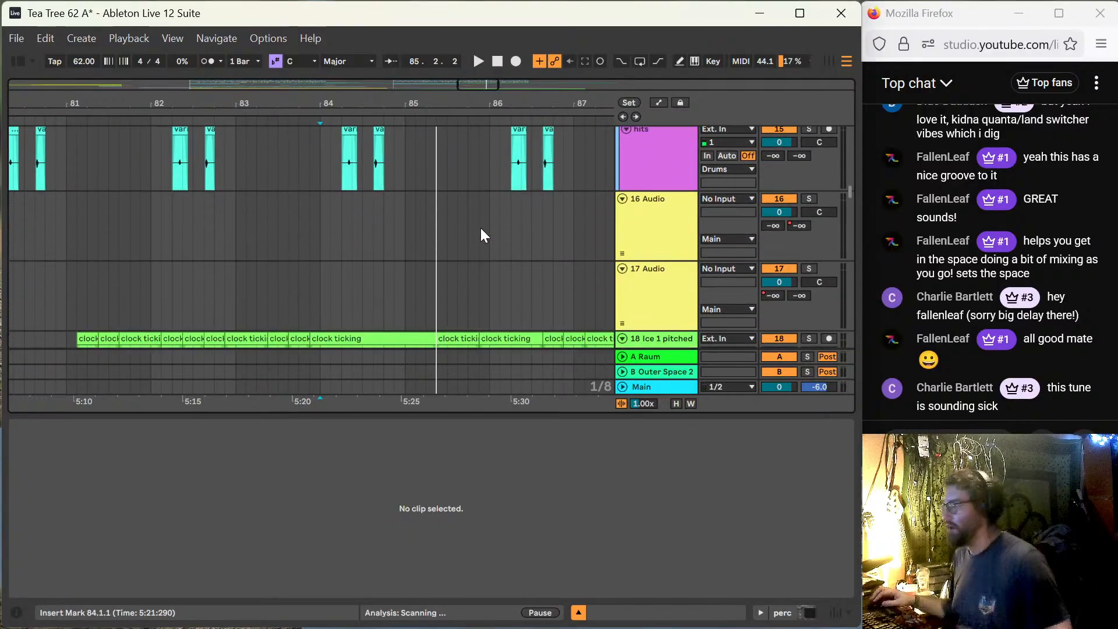
scroll(500, 250, up, 10)
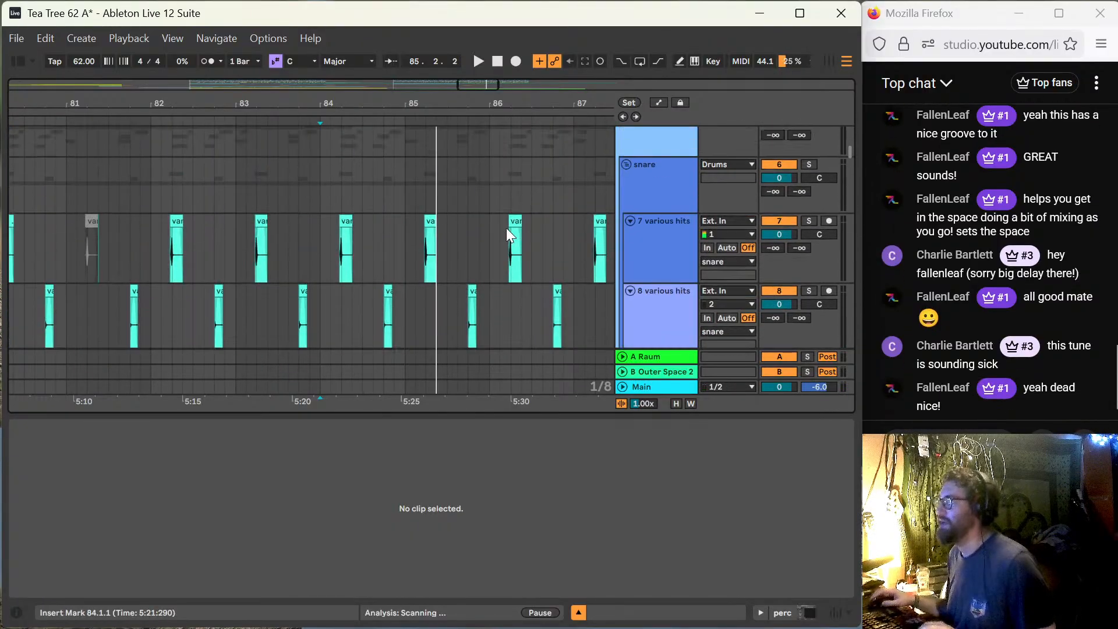
scroll(415, 185, up, 1)
key(minus)
key(minus)
key(minus)
key(minus)
key(minus)
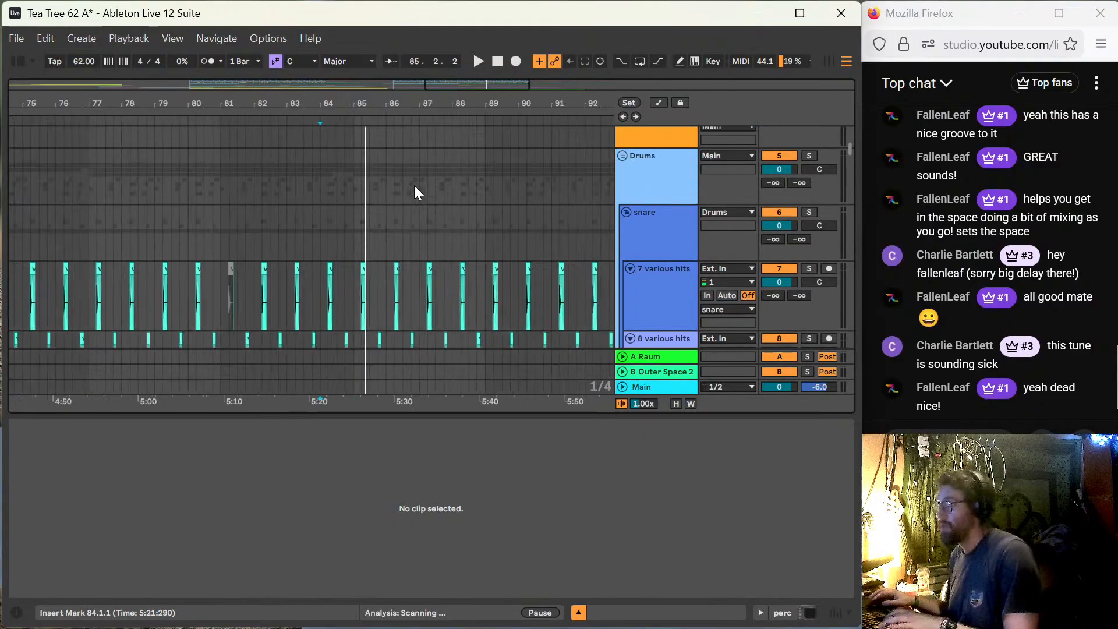
scroll(338, 233, down, 3)
scroll(327, 243, up, 8)
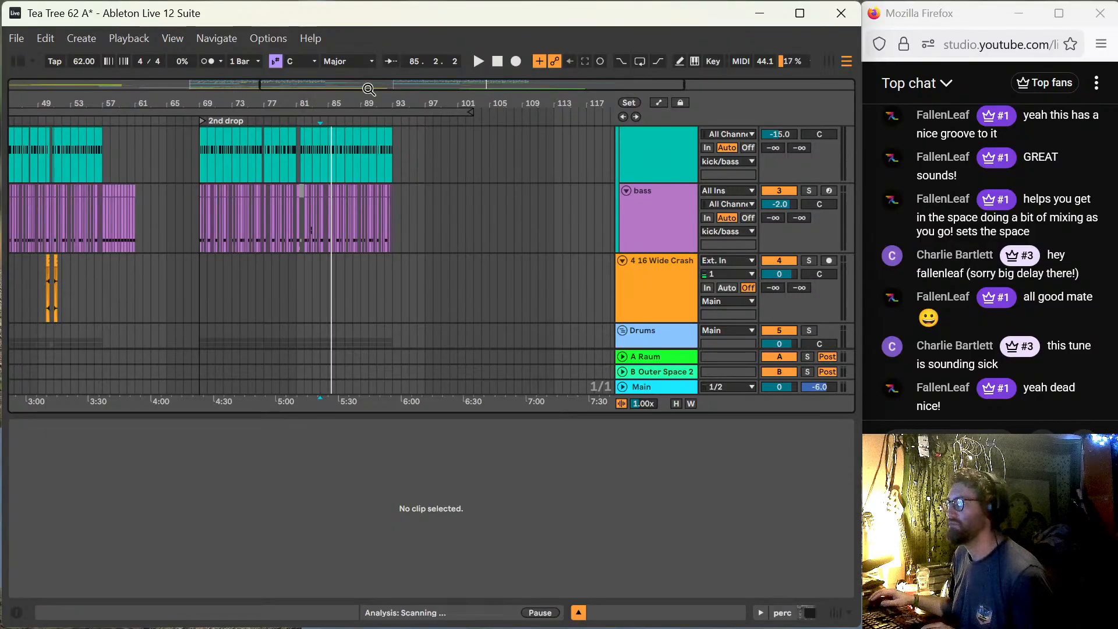
drag(368, 88, 254, 92)
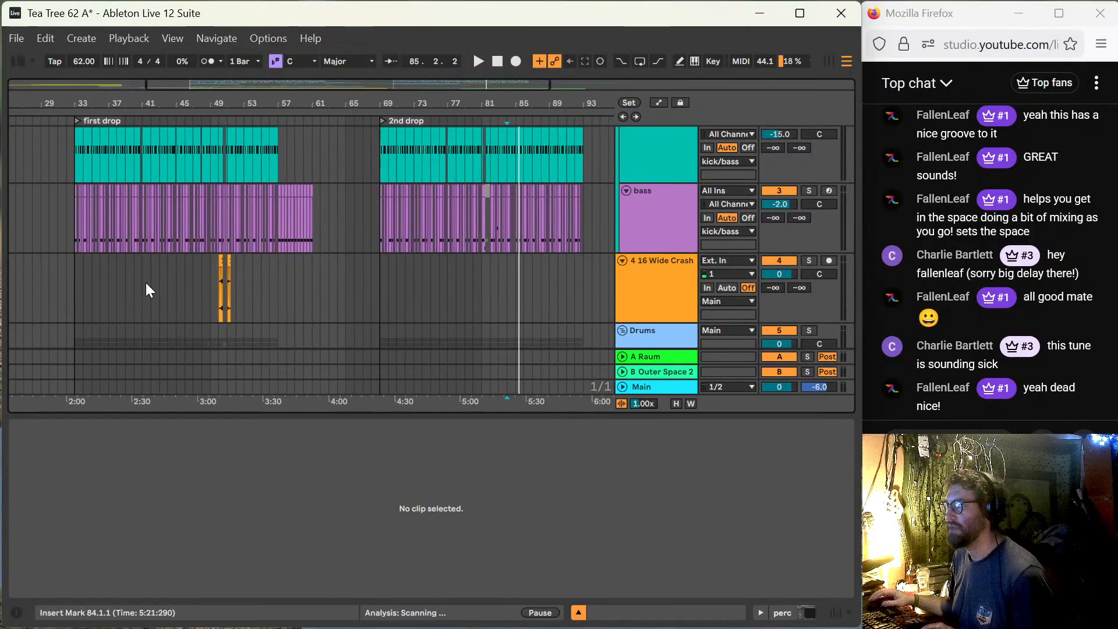
scroll(376, 214, down, 8)
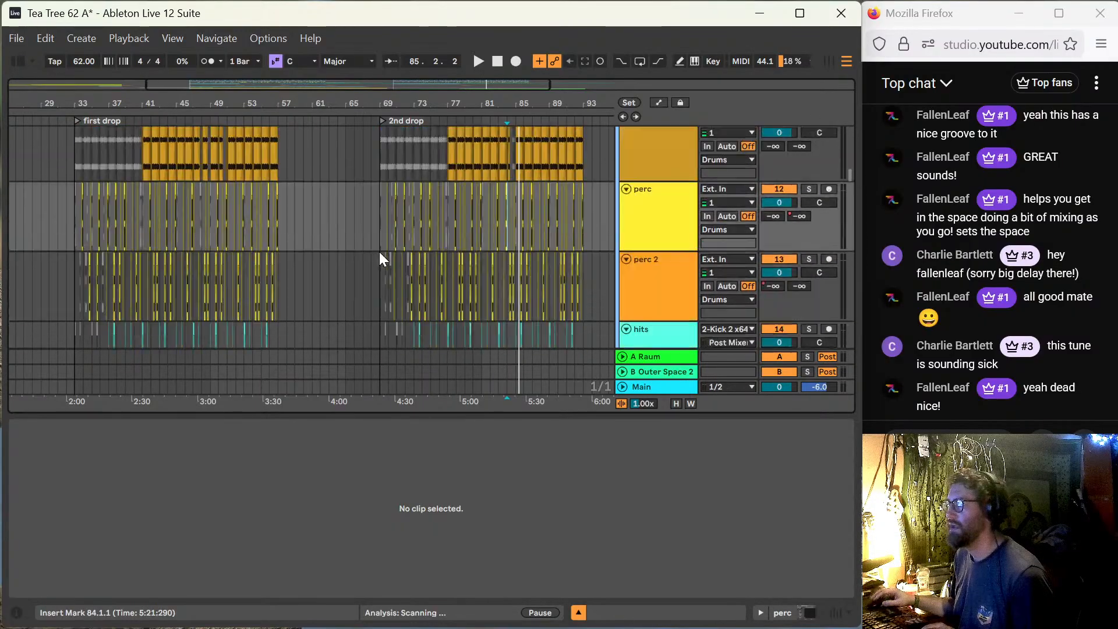
scroll(379, 252, down, 8)
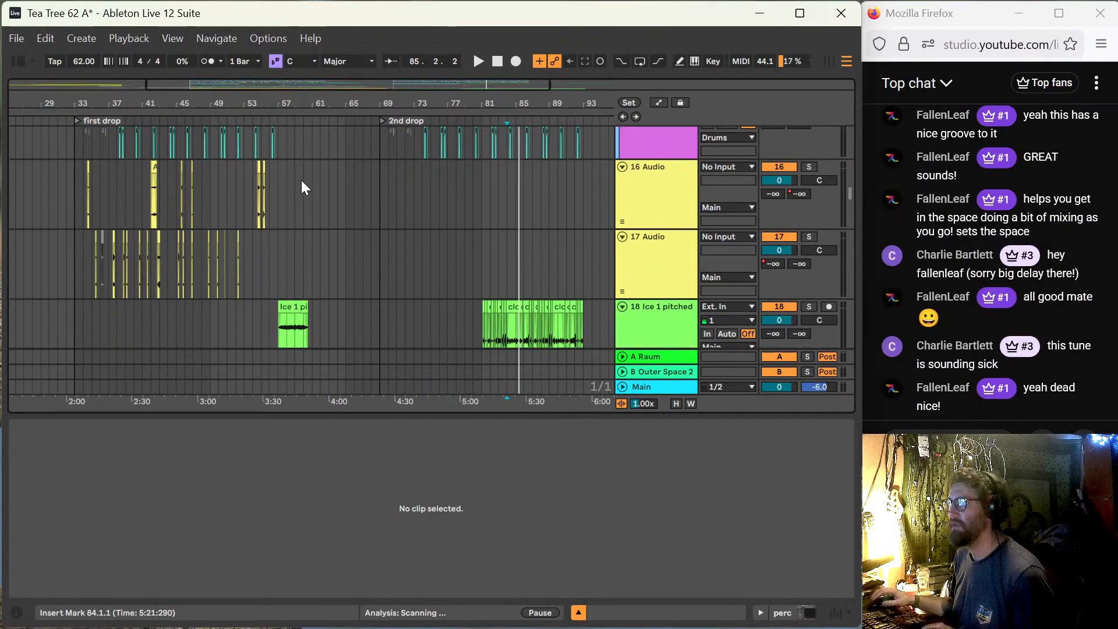
Step: Audition the first drop's fills from bar 55 and the Solar Sky spaceship effects around bars 56 and 57
click(260, 177)
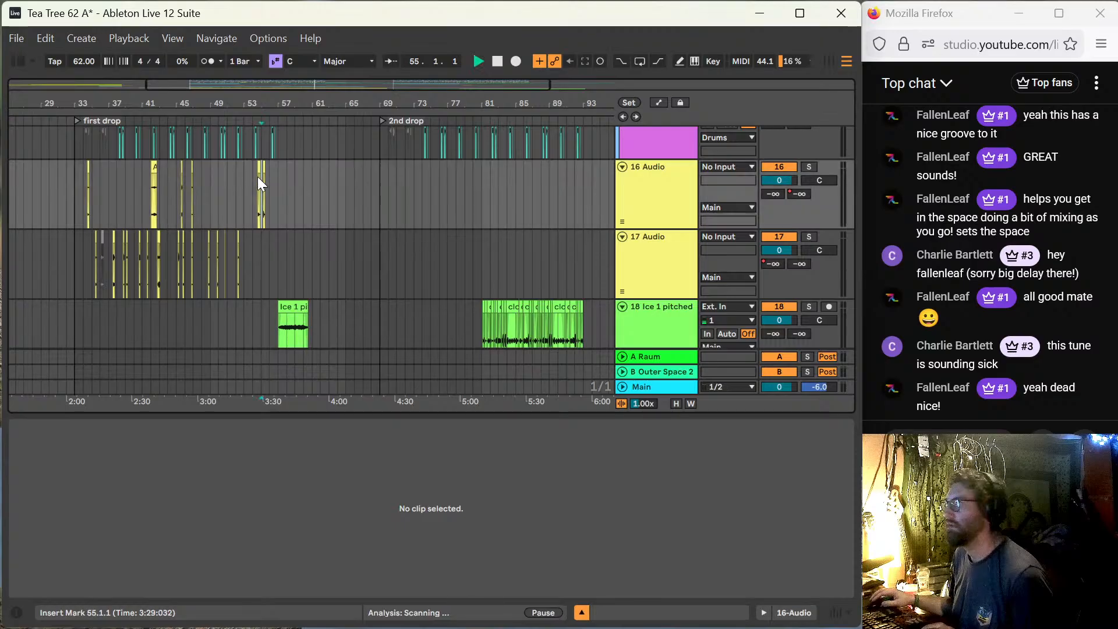
key(space)
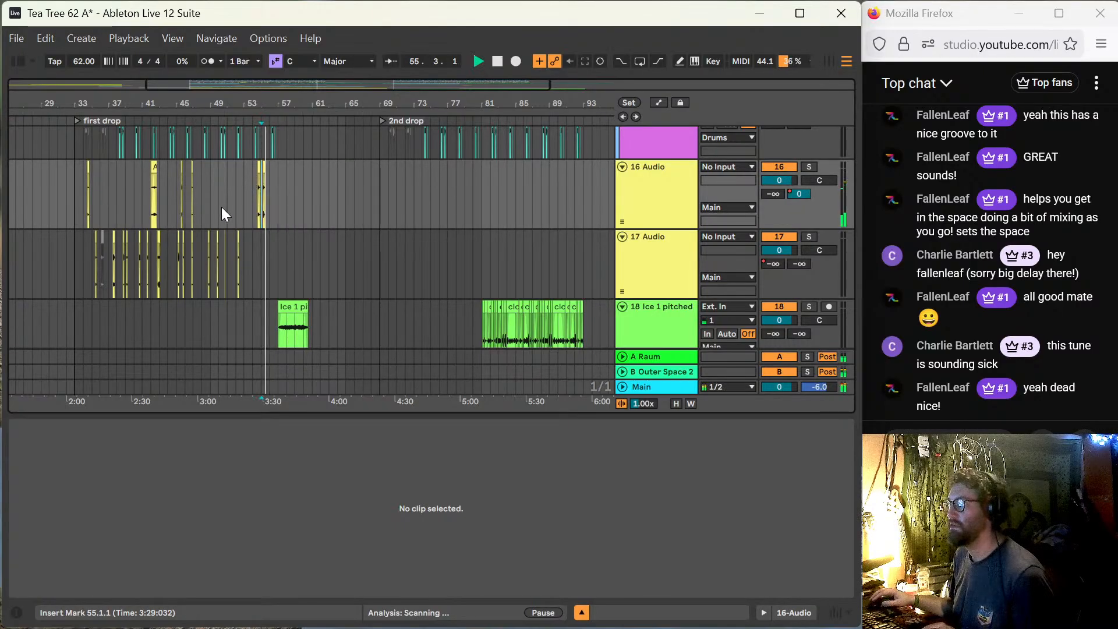
scroll(338, 242, down, 15)
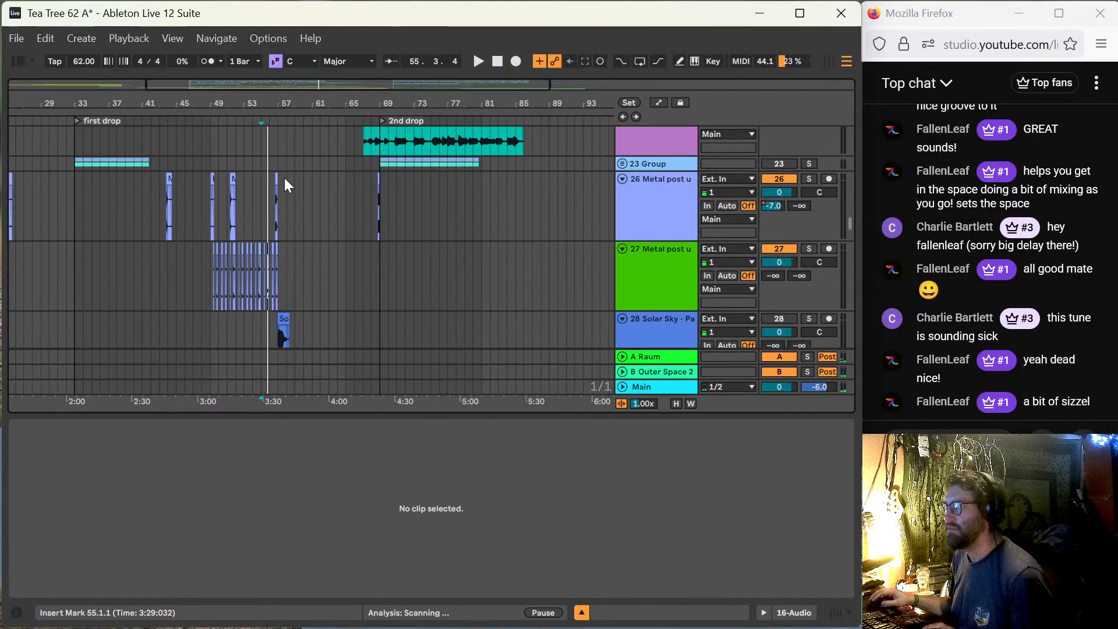
click(283, 177)
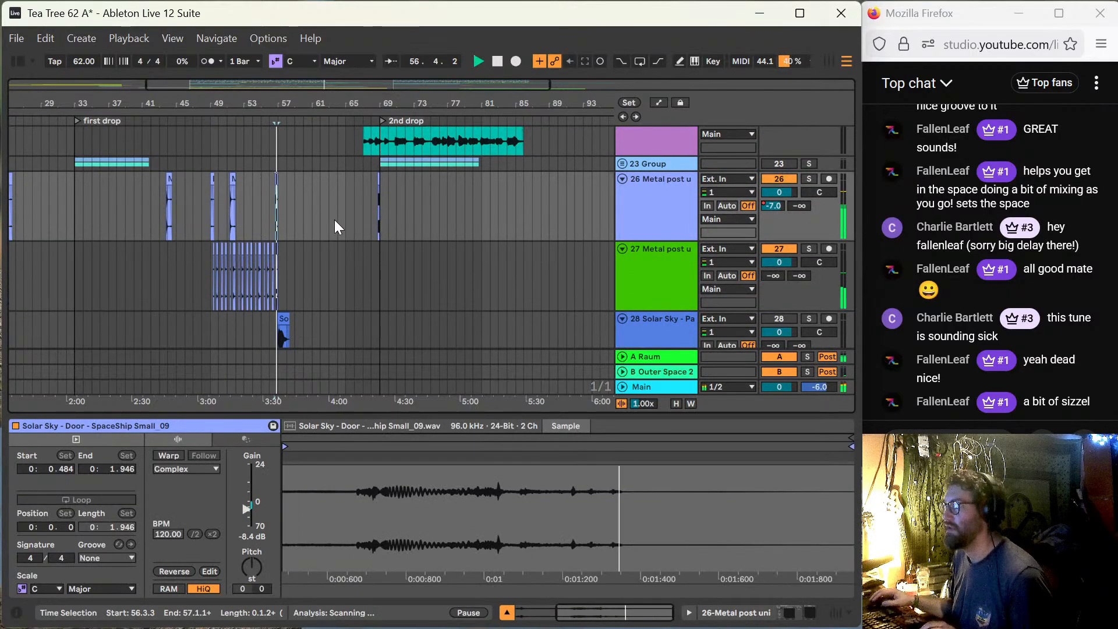
scroll(352, 227, down, 5)
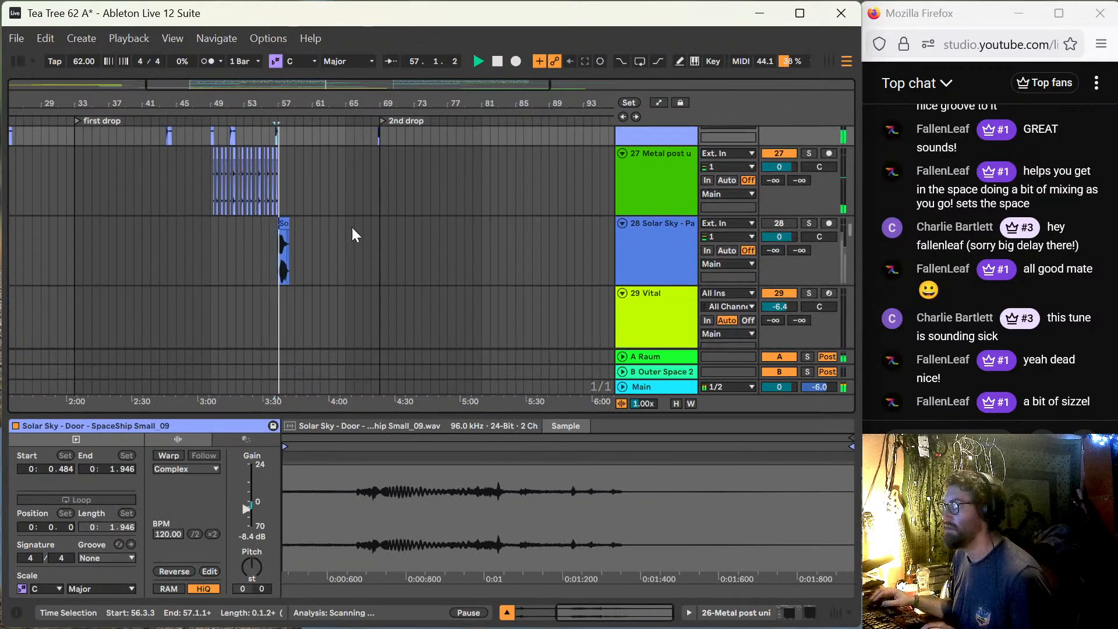
click(284, 209)
scroll(349, 216, down, 5)
scroll(349, 201, down, 8)
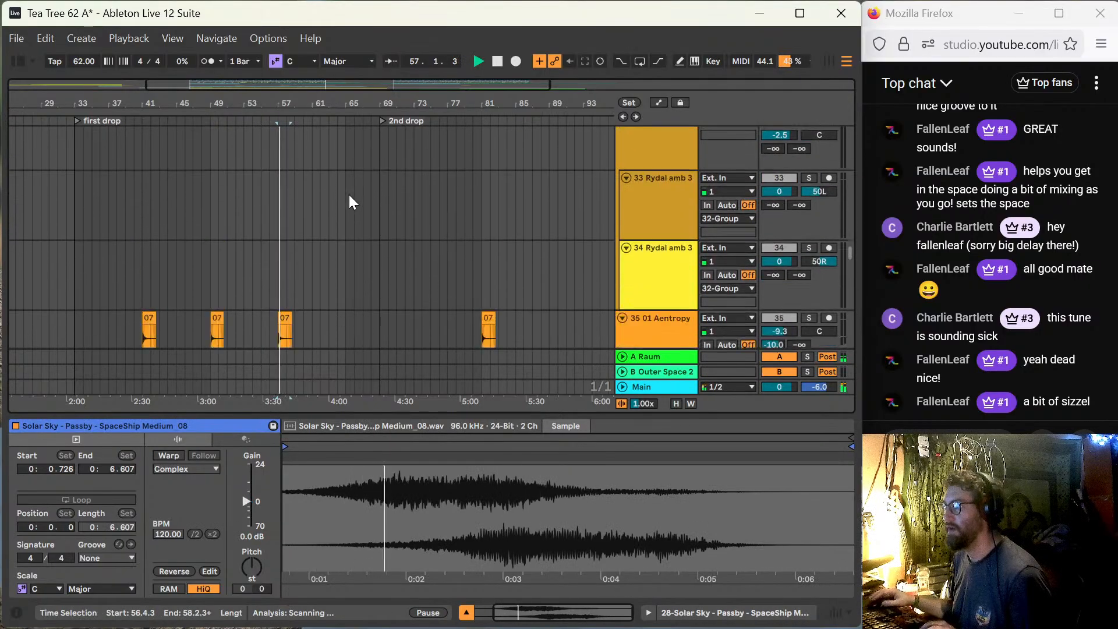
key(space)
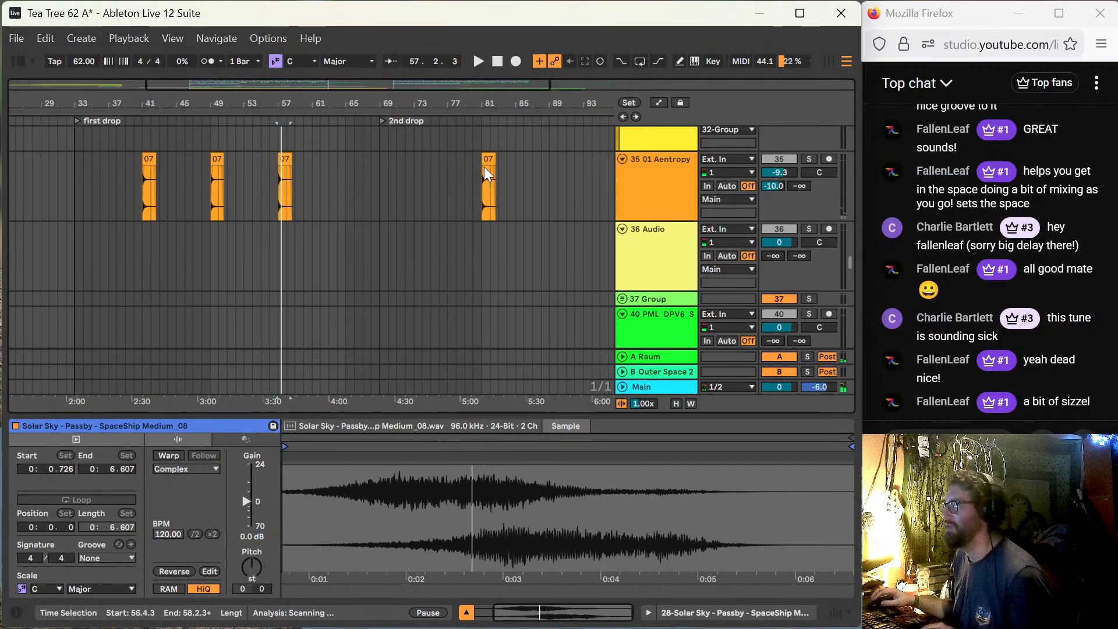
Step: Audition the Disturbance Crash clip at bar 81, activate its track and play the second drop from bar 80
click(484, 167)
key(space)
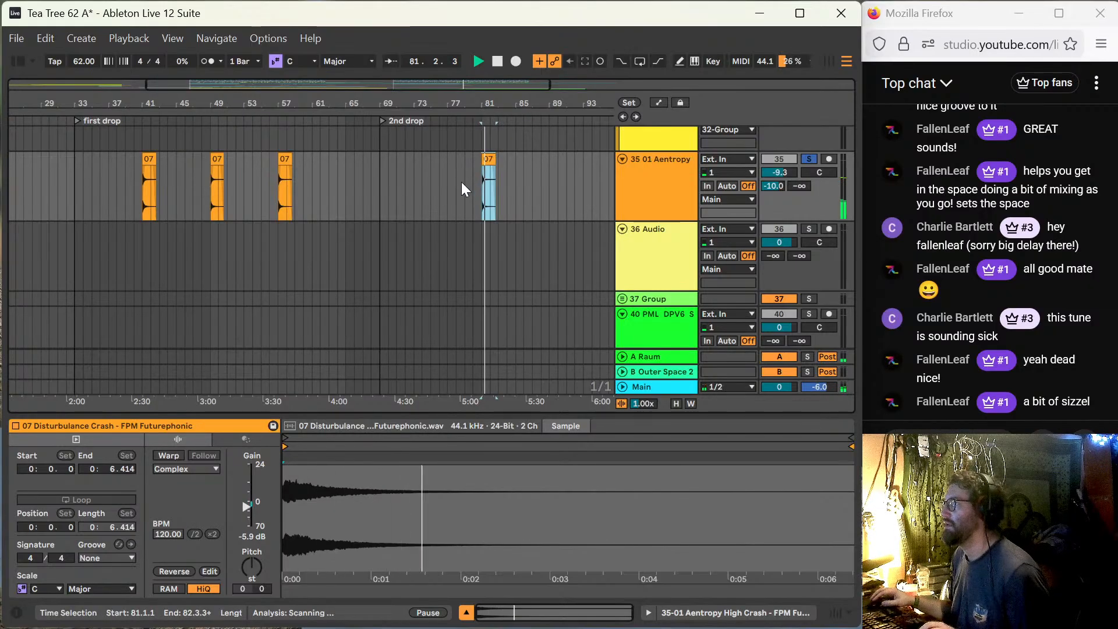
click(469, 182)
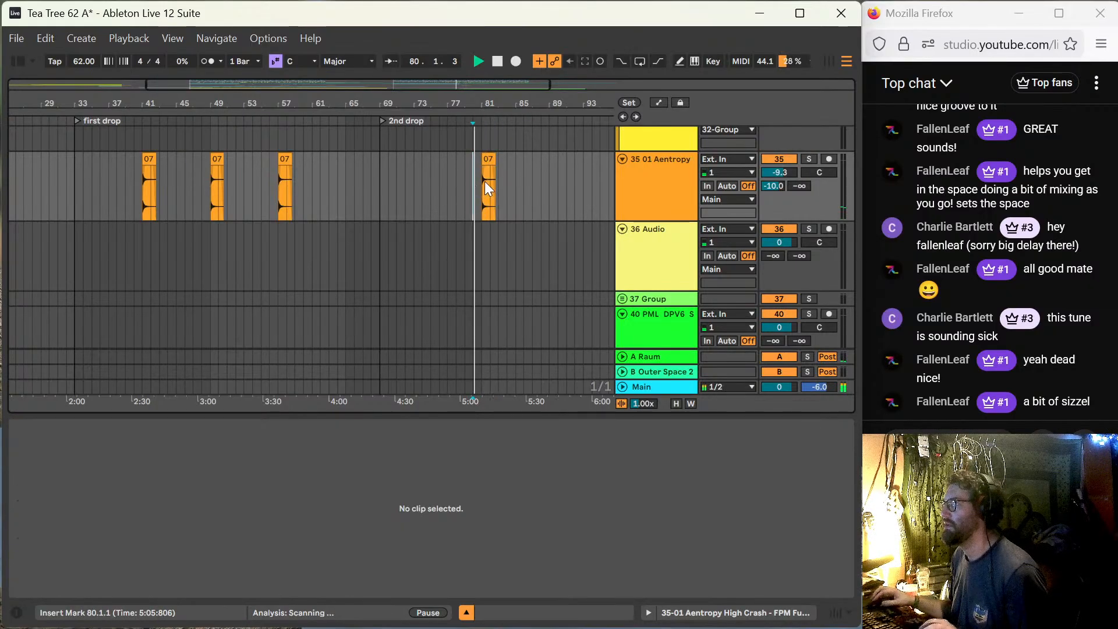
key(plus)
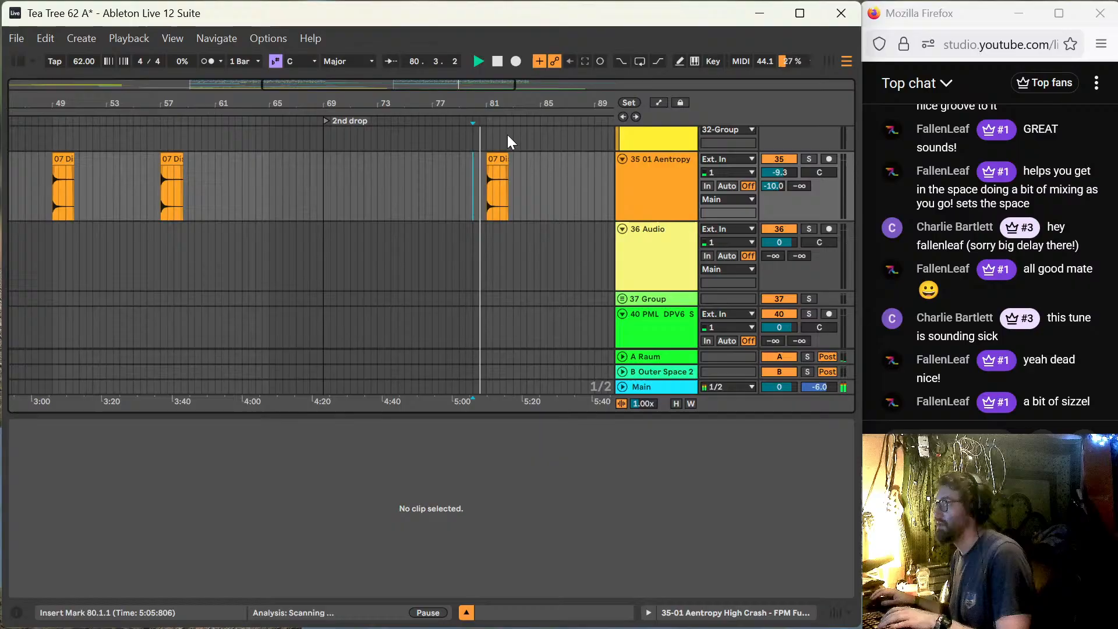
click(471, 80)
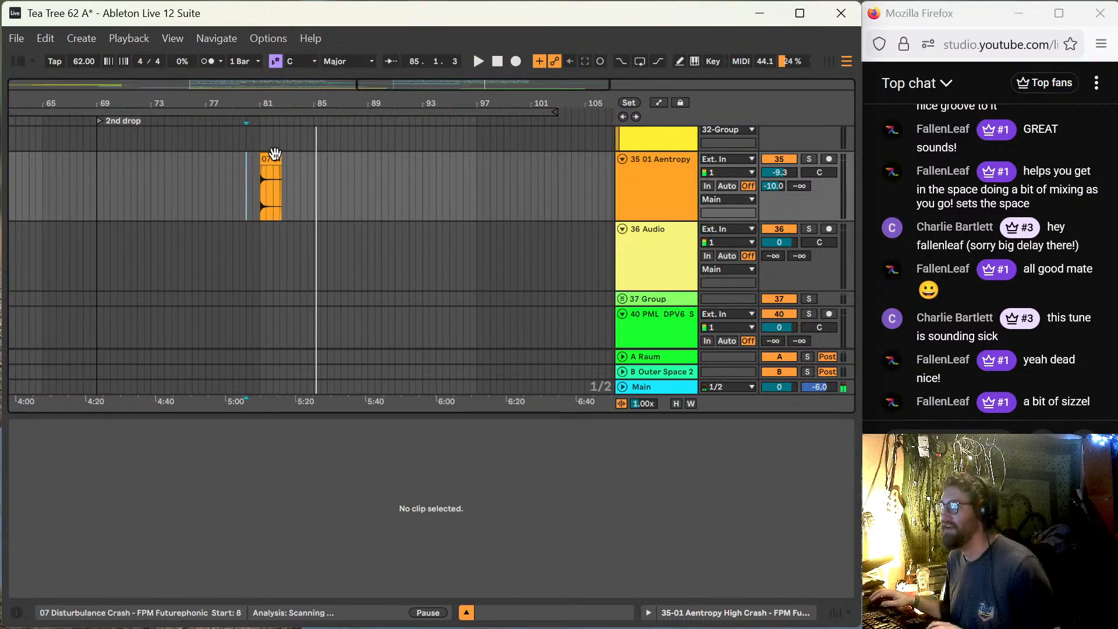
Step: Copy the bar 81 Disturbance Crash clip on the 35 01 Aentropy track to bars 85 and 89, playing from bar 84
drag(274, 153, 338, 162)
drag(337, 162, 331, 161)
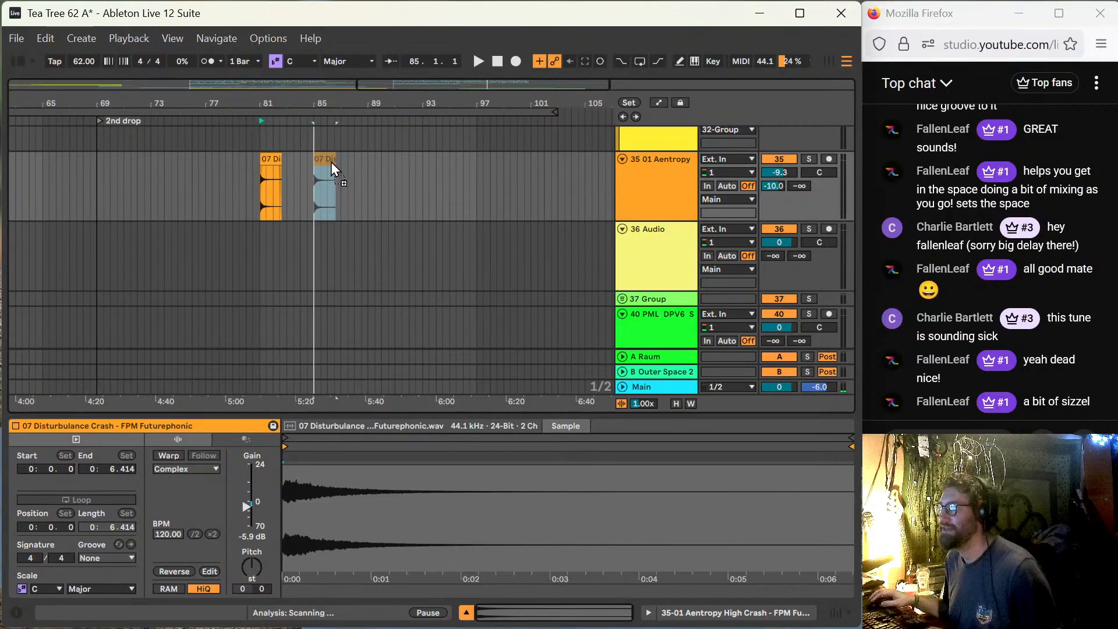
click(300, 162)
key(space)
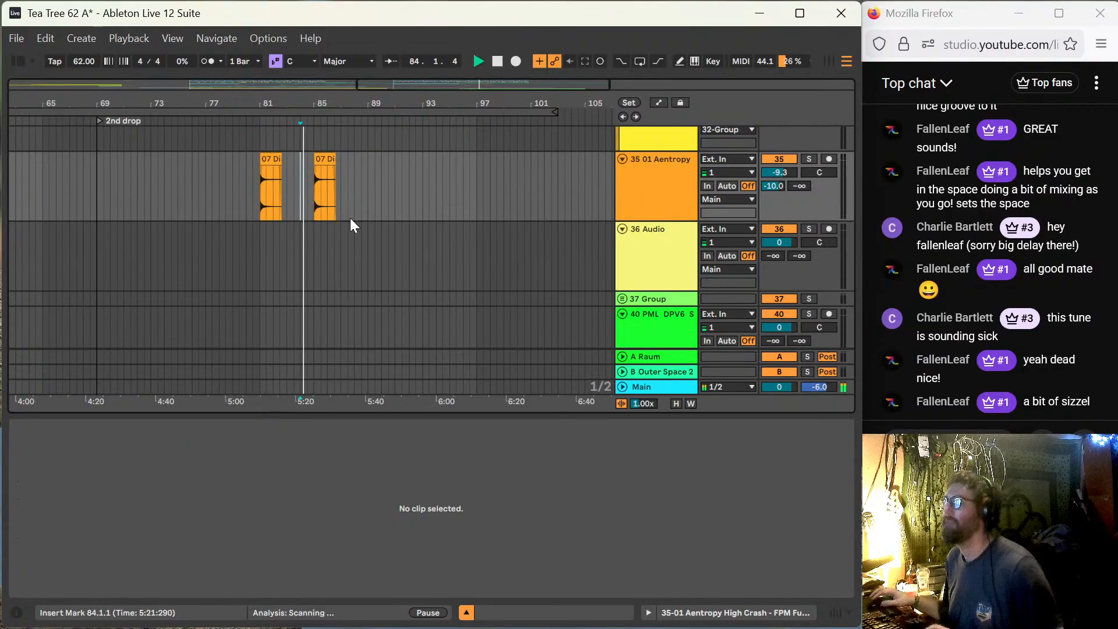
click(322, 161)
drag(322, 162, 376, 173)
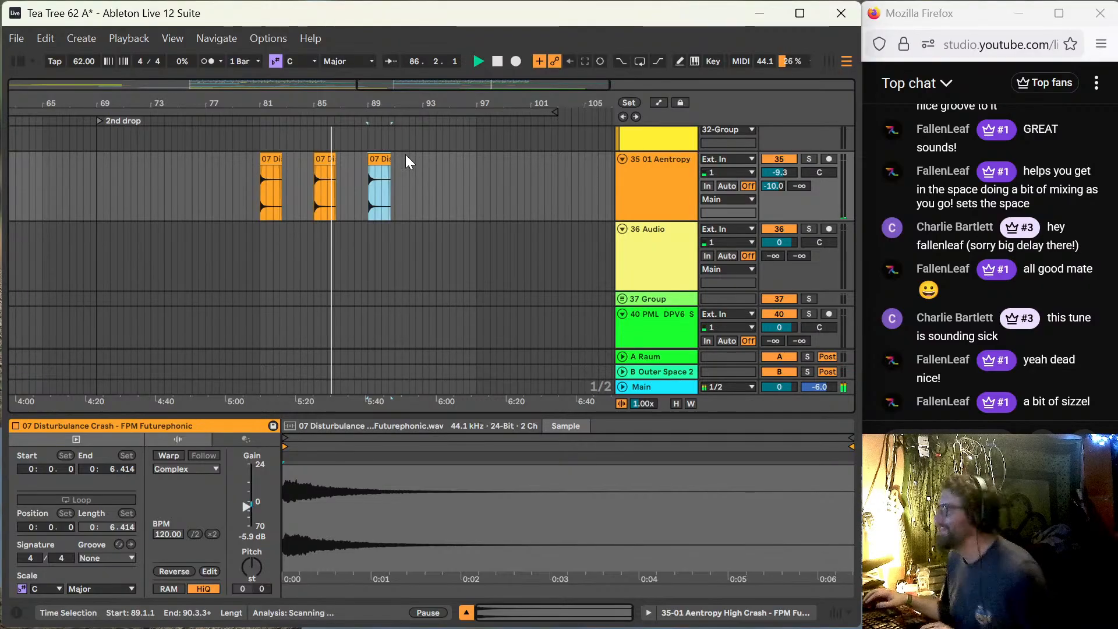
Step: Play the hats, shaker and percussion from bar 87 to find a spot for the next break
scroll(340, 187, up, 5)
scroll(358, 190, up, 15)
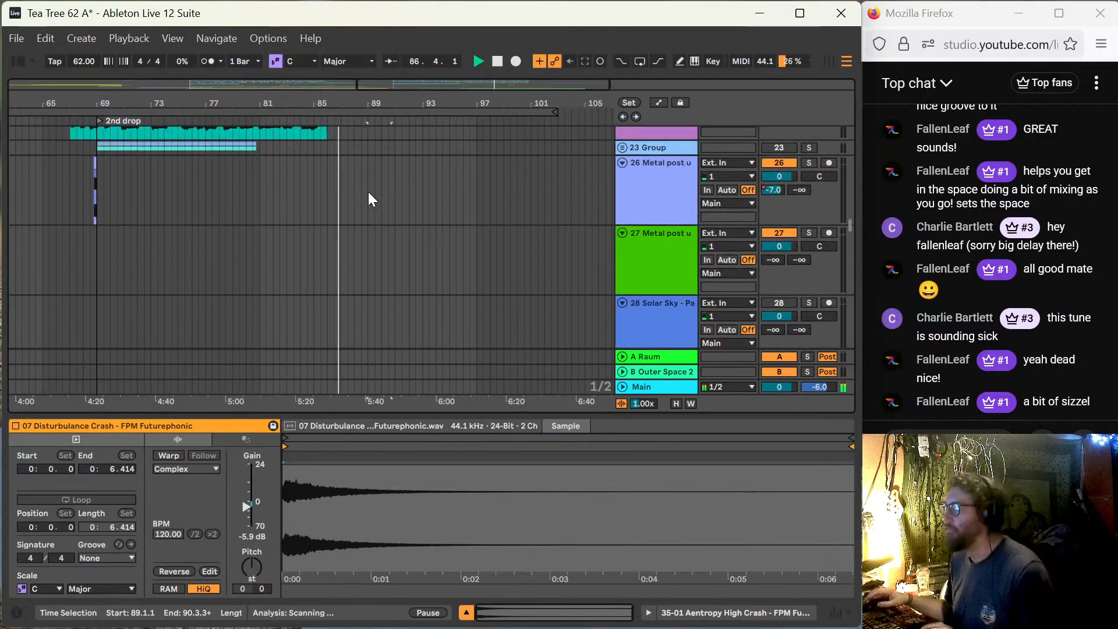
scroll(434, 214, up, 8)
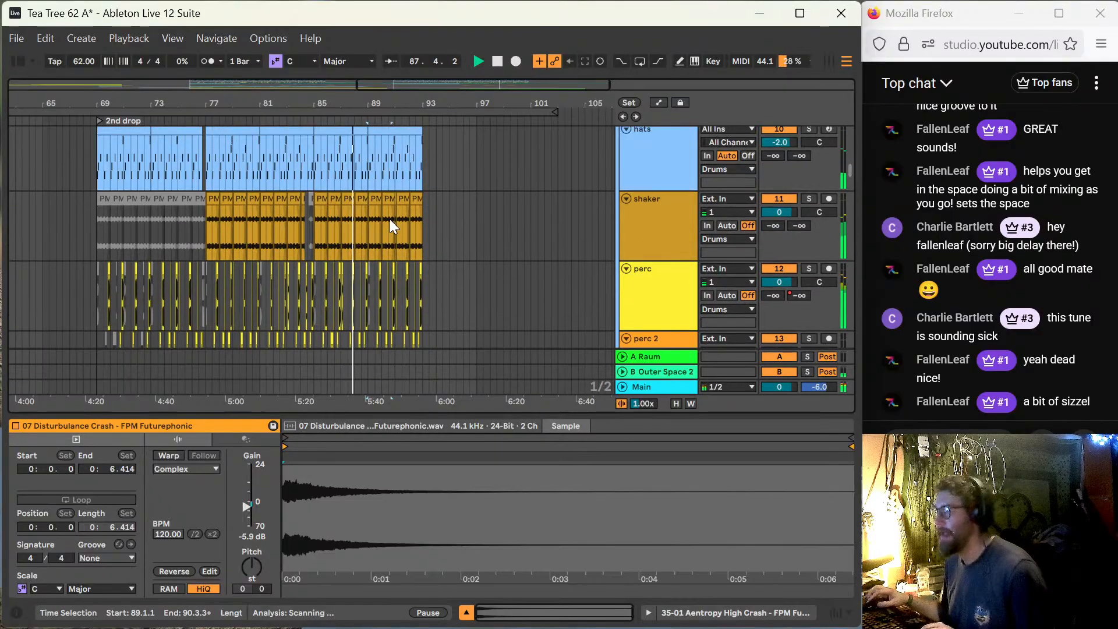
click(352, 176)
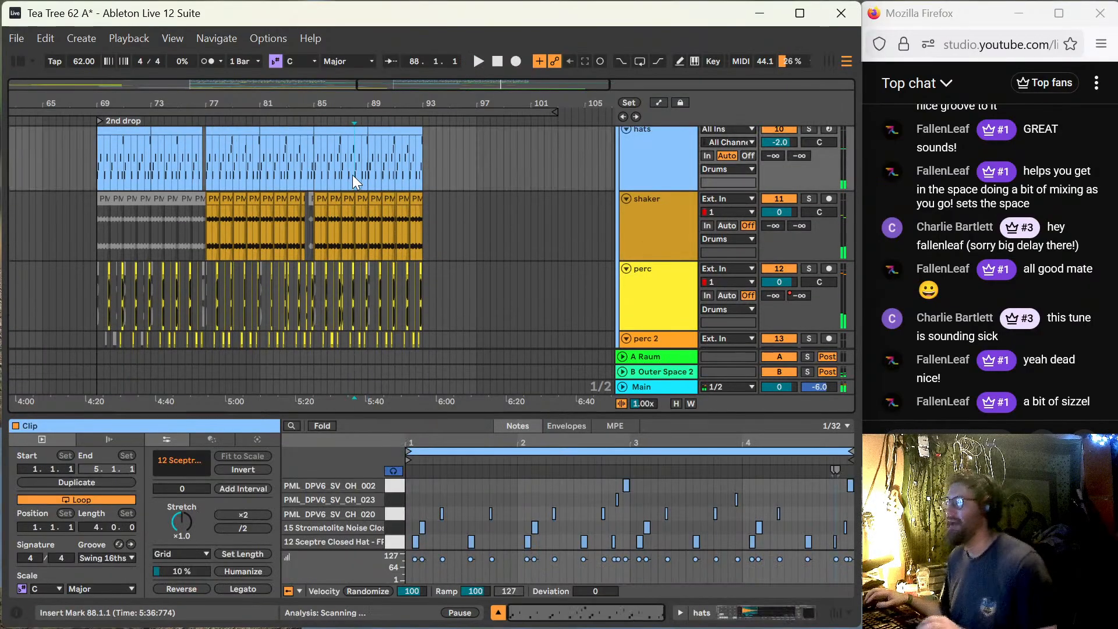
key(plus)
key(plus)
key(plus)
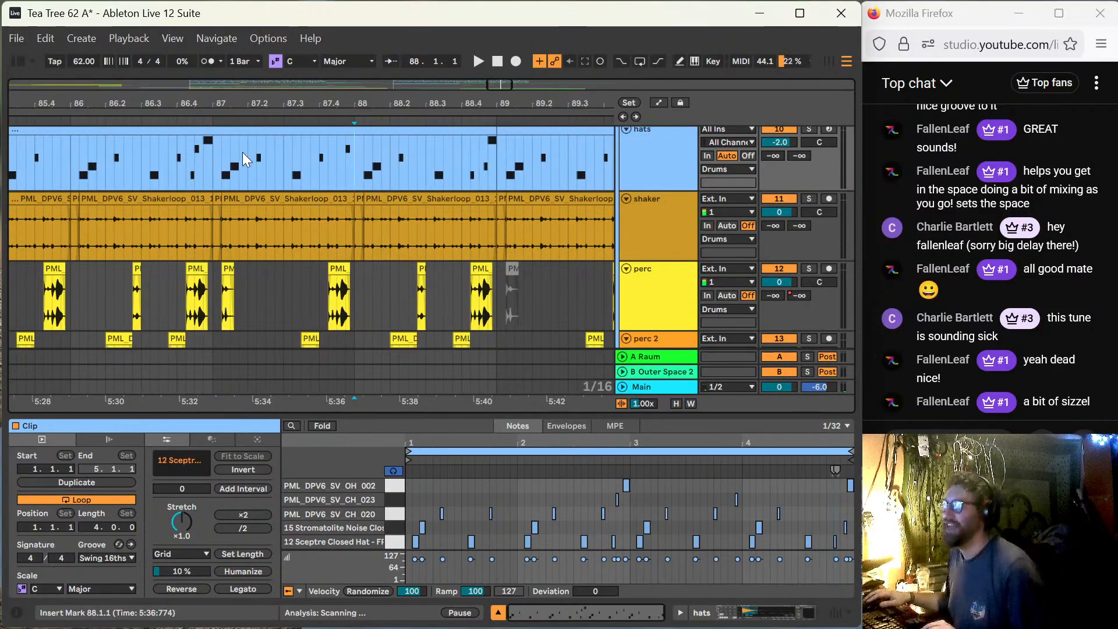
click(211, 163)
key(space)
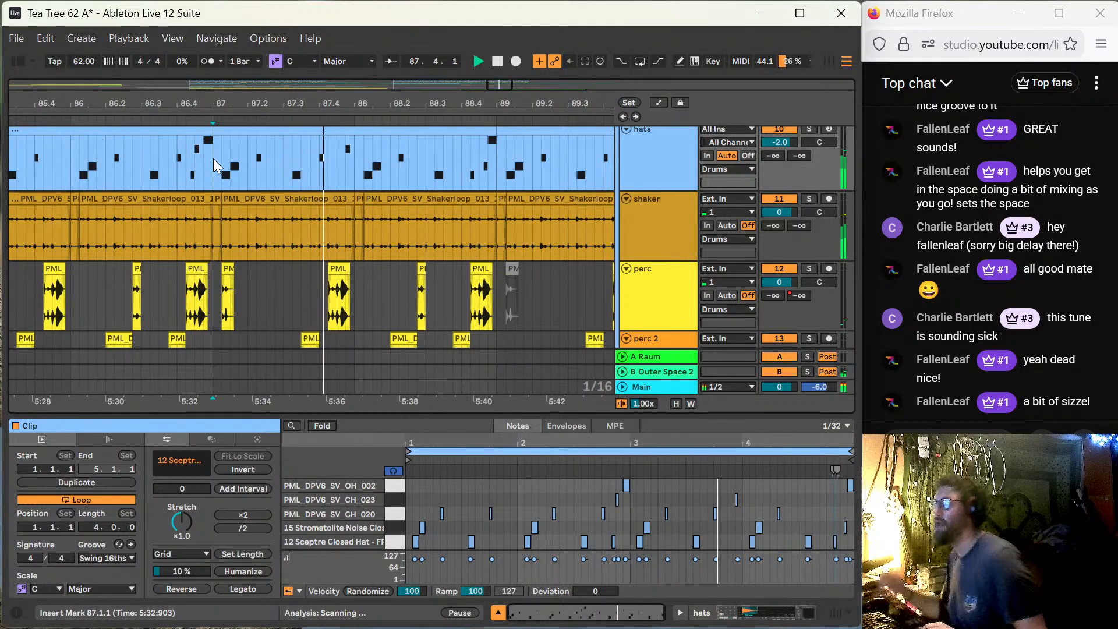
key(space)
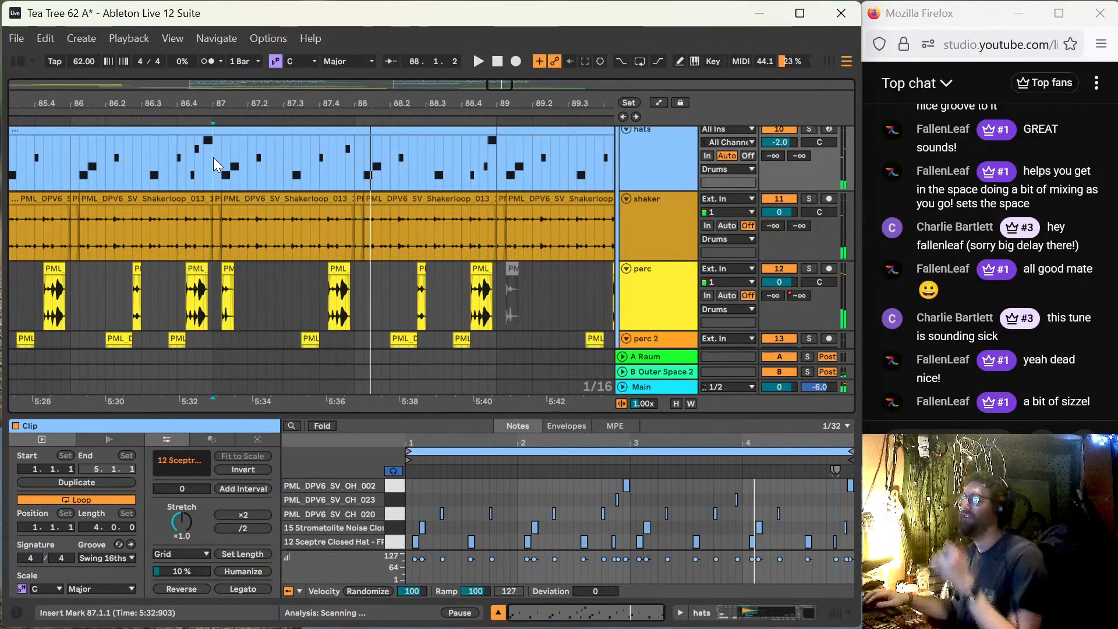
Step: Shorten the shaker loop before bar 88 to end at 87.4.2, then play the break from 87.3.2
click(327, 173)
key(space)
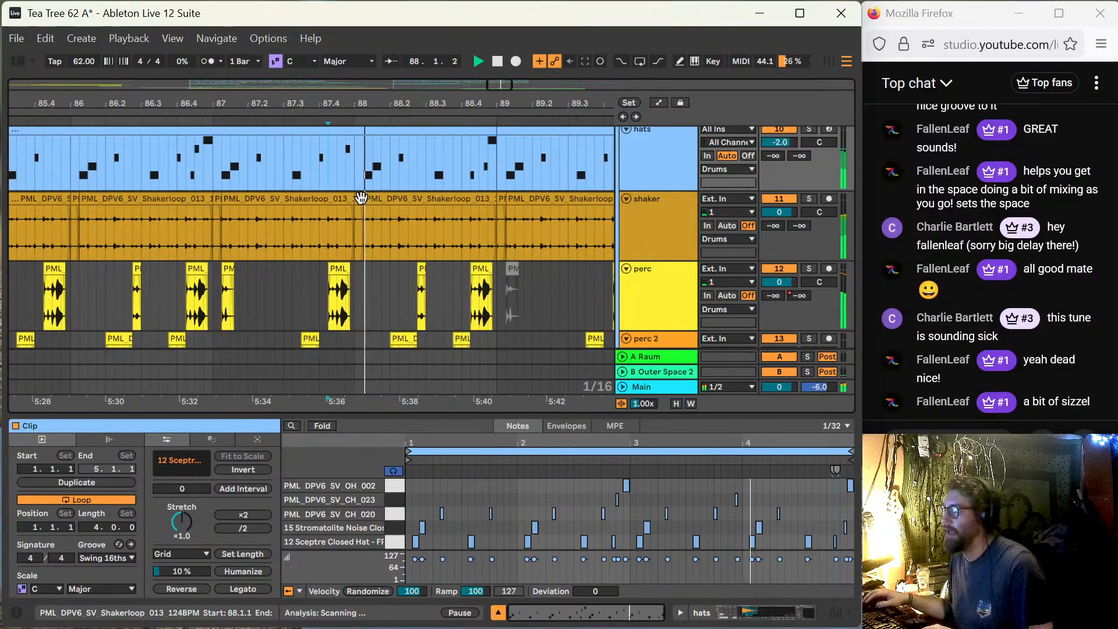
drag(347, 200, 326, 200)
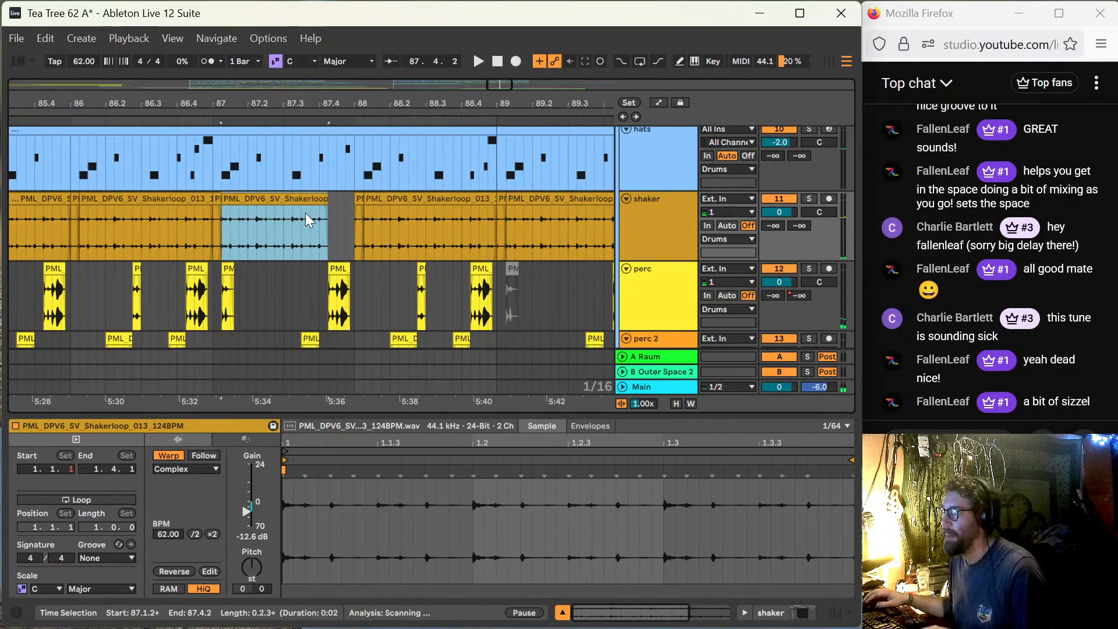
click(294, 223)
key(space)
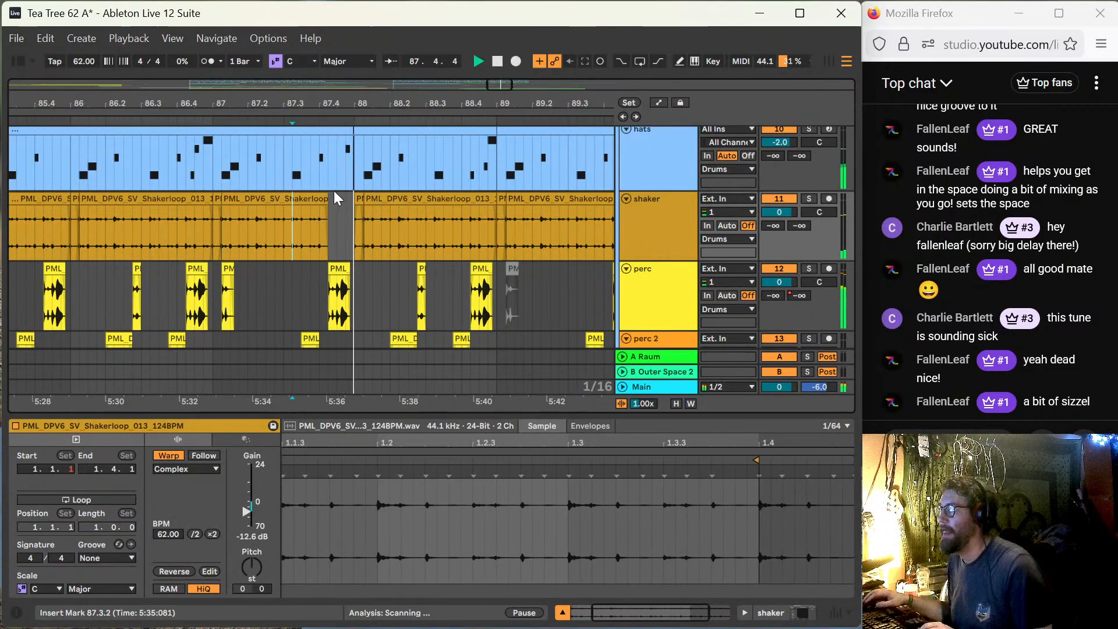
Step: Split the kick clip at bar 88 and trim its first part back to match the shaker gap, then play from 87.3.2
scroll(341, 211, up, 5)
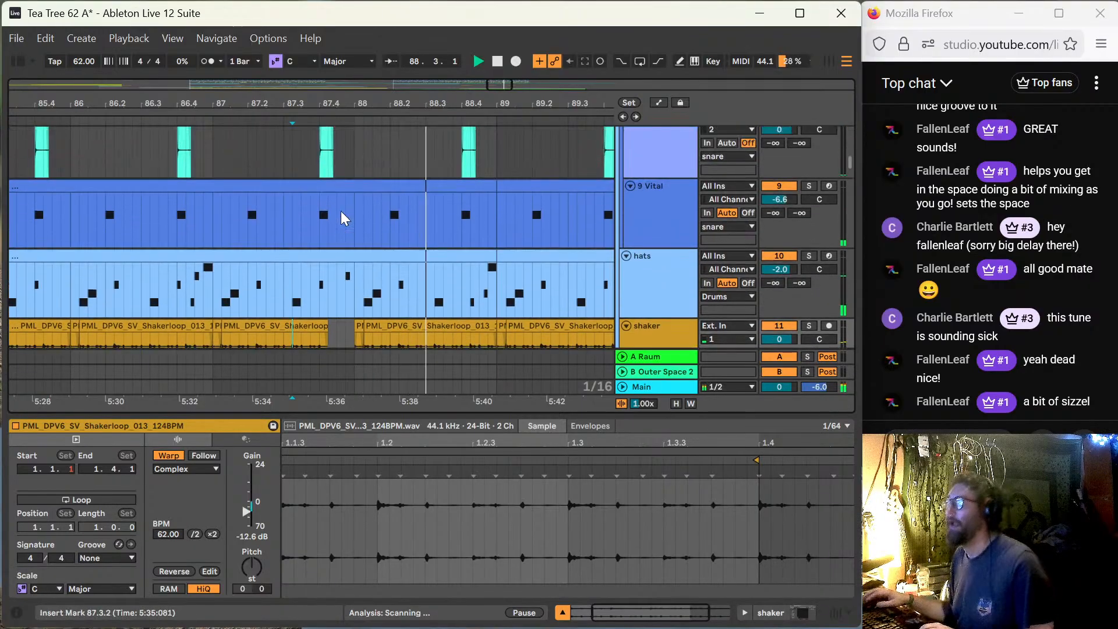
scroll(333, 243, up, 6)
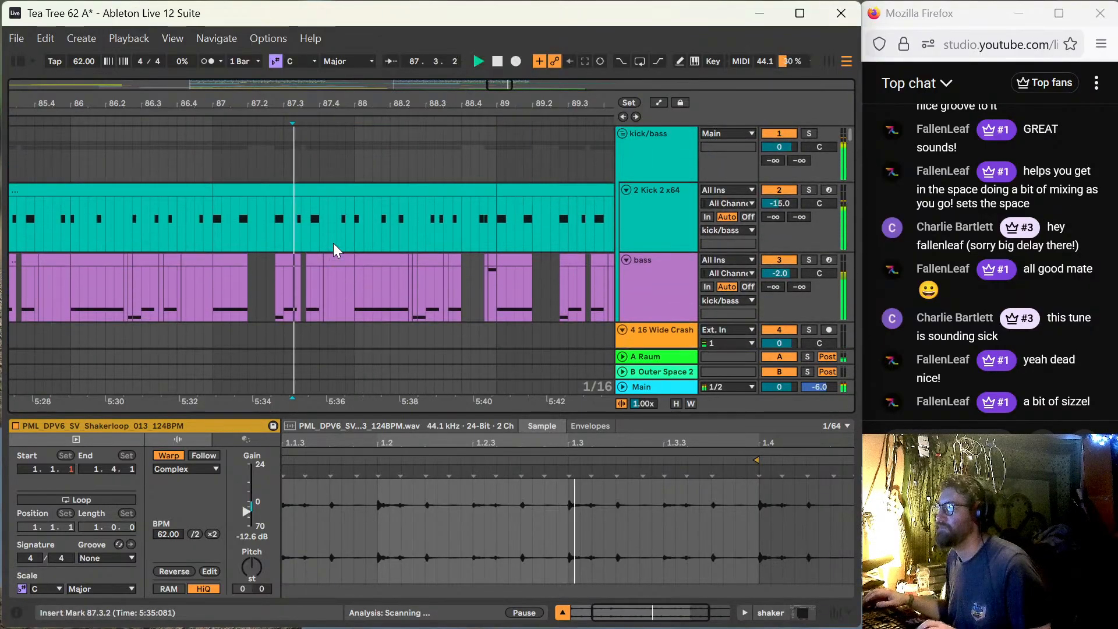
click(354, 220)
key(ctrl+e)
drag(353, 188, 328, 188)
click(294, 220)
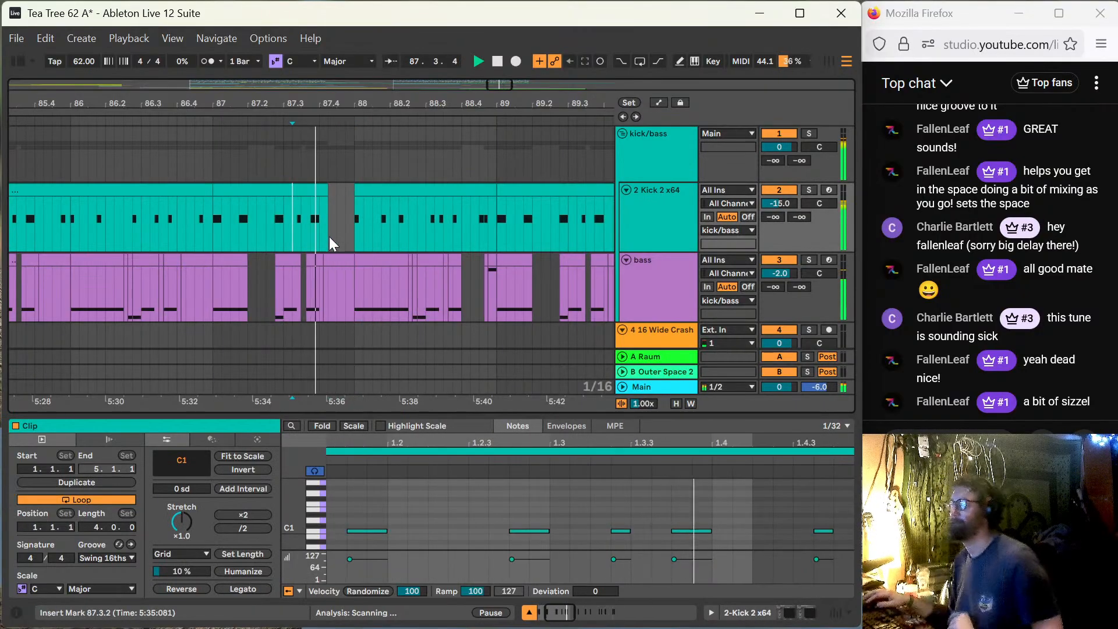
Step: Hide the clip detail view and play through bars 88 to 90 to find the place for another kick break
scroll(332, 240, down, 3)
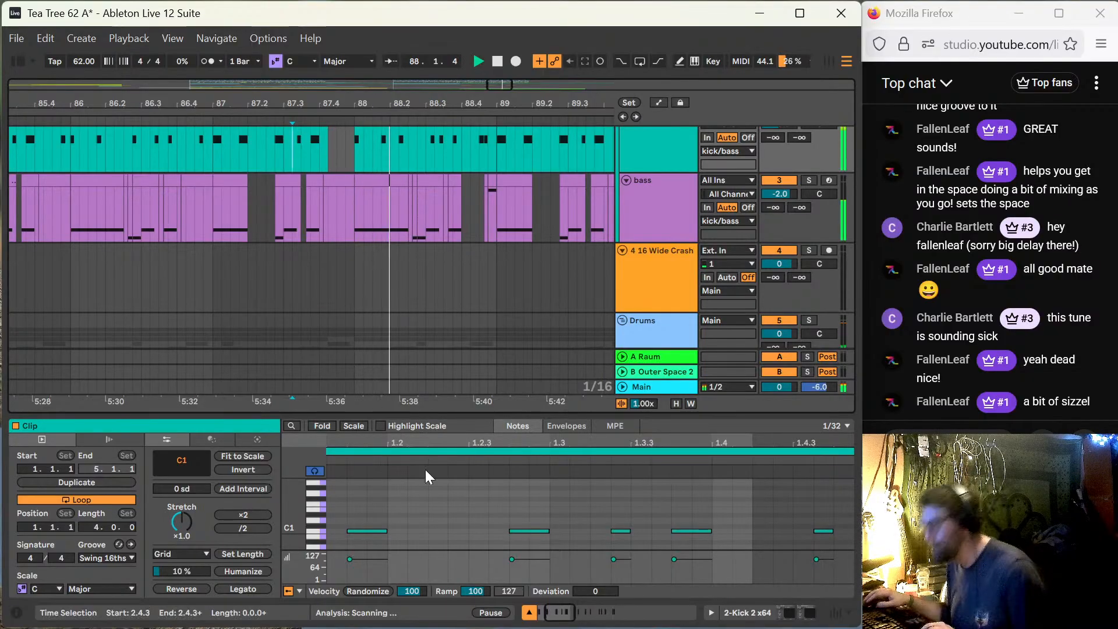
double_click(458, 419)
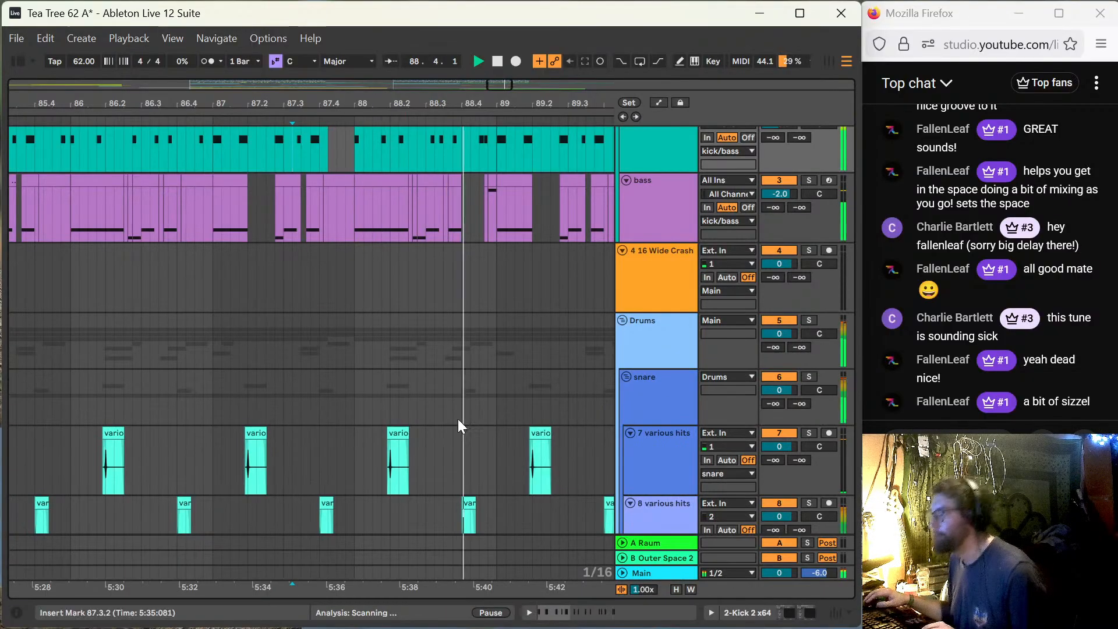
click(403, 289)
key(minus)
key(minus)
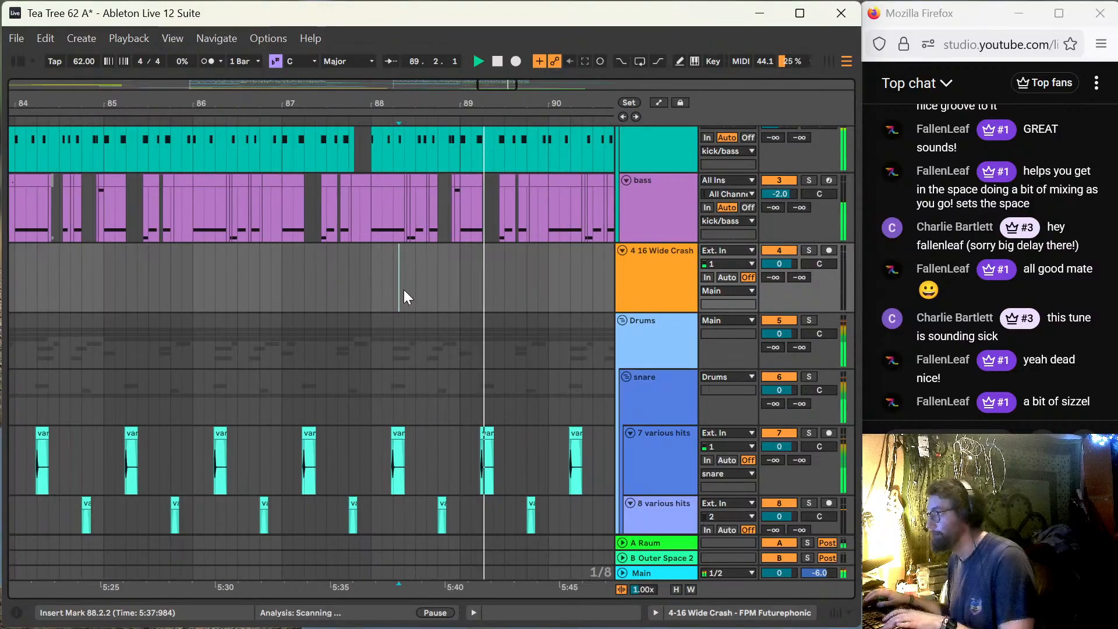
key(minus)
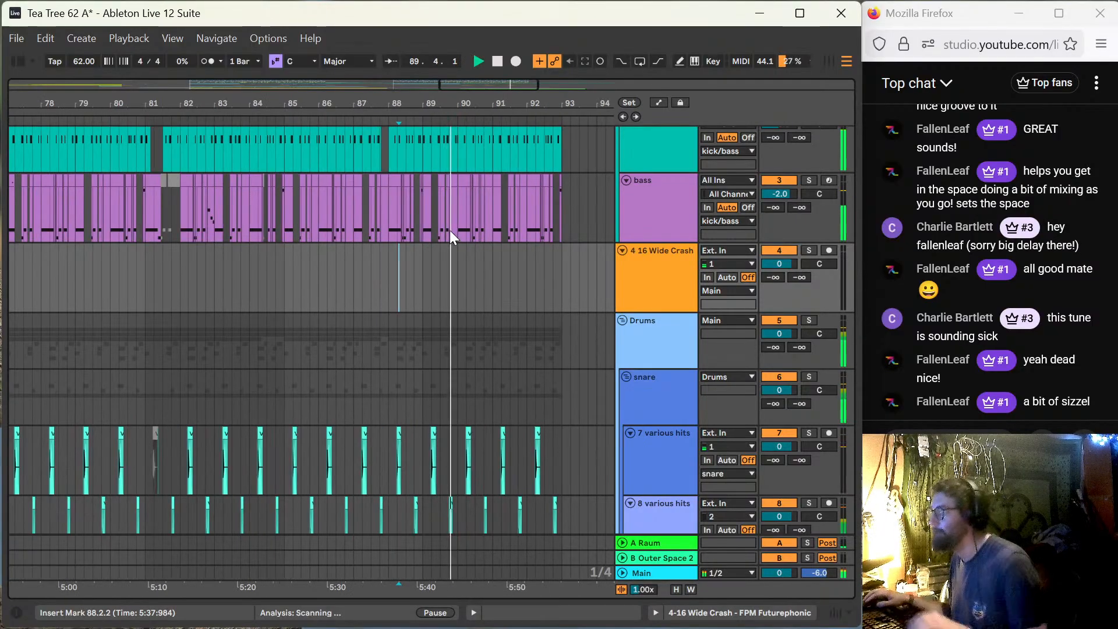
click(450, 250)
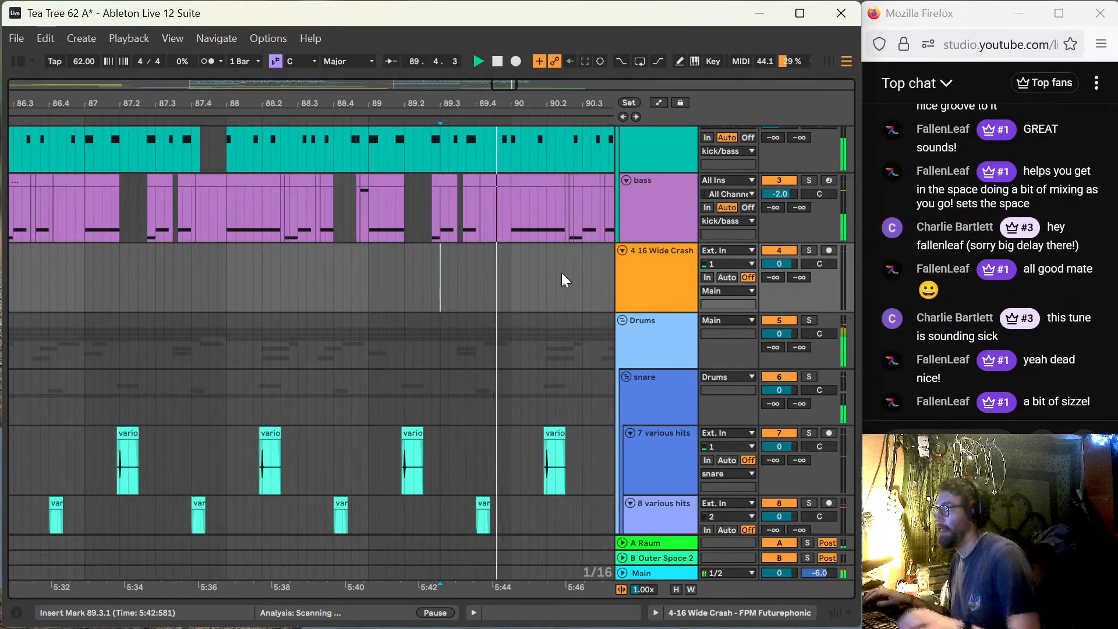
scroll(497, 228, up, 2)
key(plus)
key(plus)
key(space)
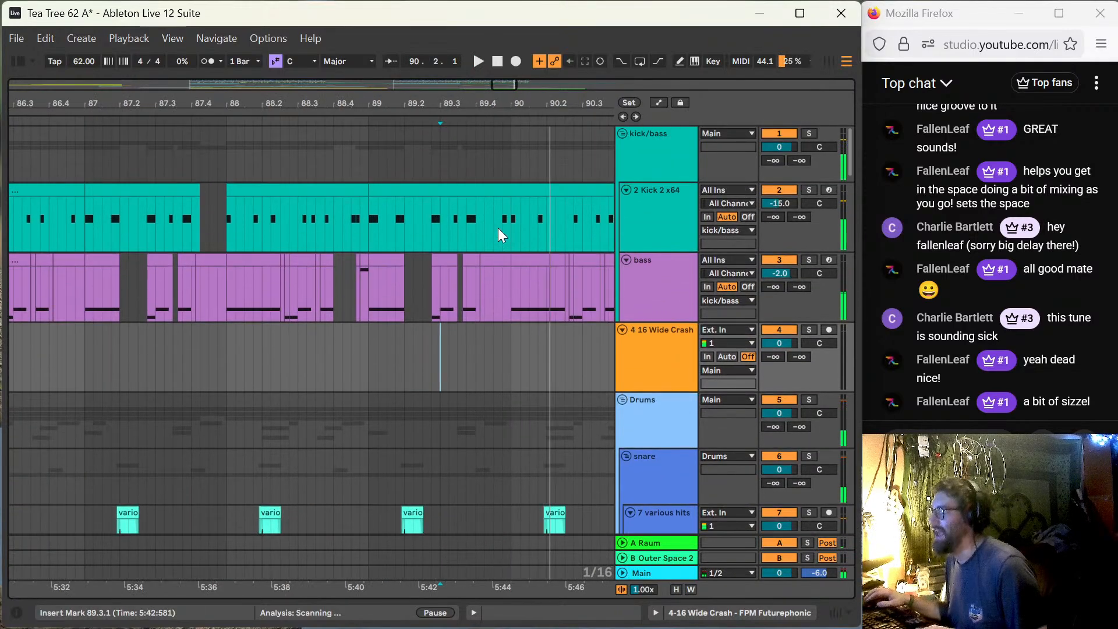
Step: Split the kick at bar 90, then trim the kick and shaker clips before it to end at 89.4.1
click(513, 193)
drag(502, 189, 470, 190)
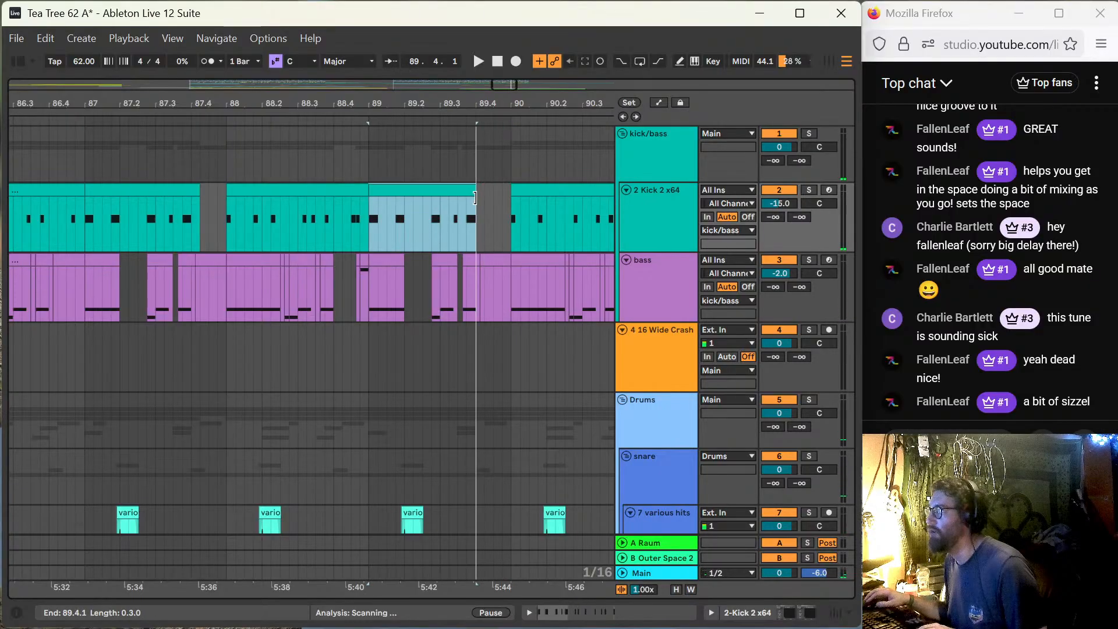
scroll(428, 259, down, 4)
scroll(432, 265, down, 6)
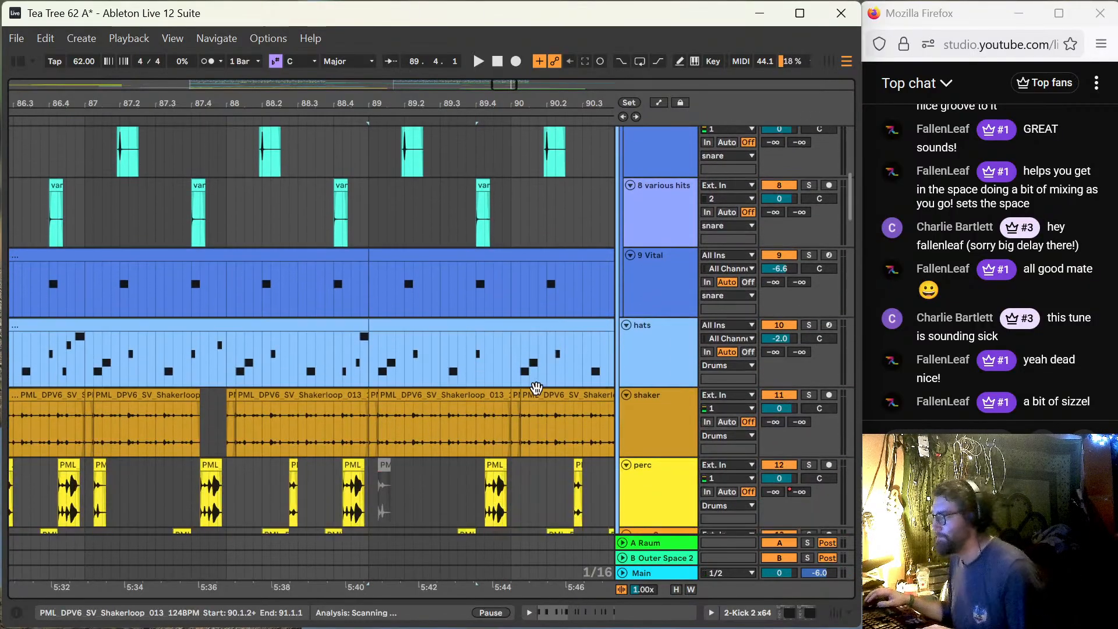
drag(511, 402, 476, 402)
Step: Deactivate the perc clip at 89.4.2 and play the break from 89.3.1
click(495, 466)
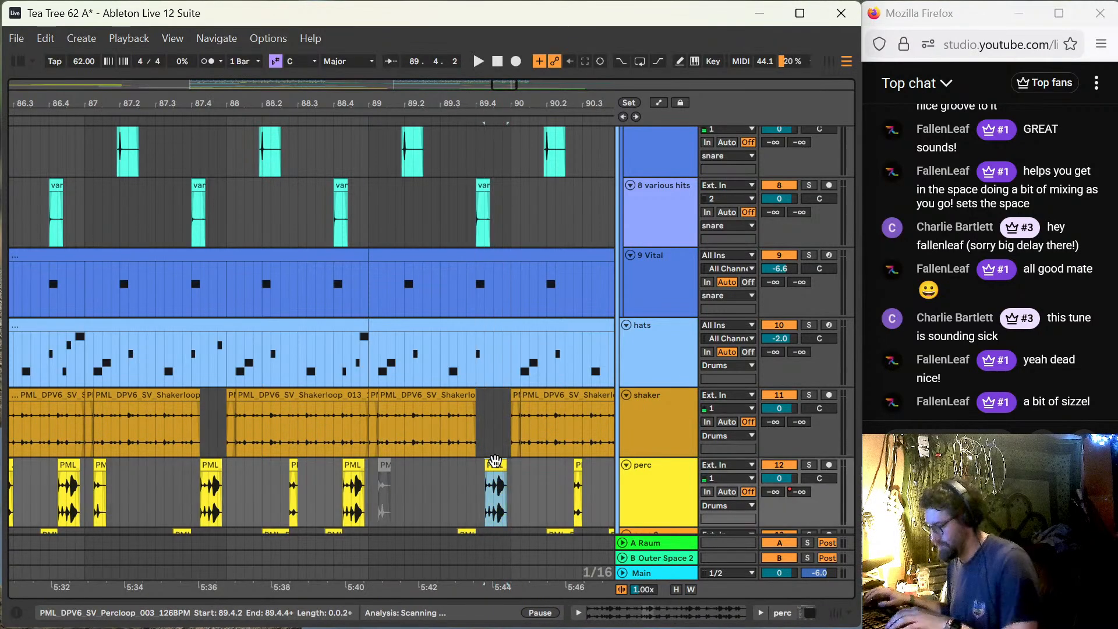
scroll(492, 463, down, 2)
click(438, 370)
key(space)
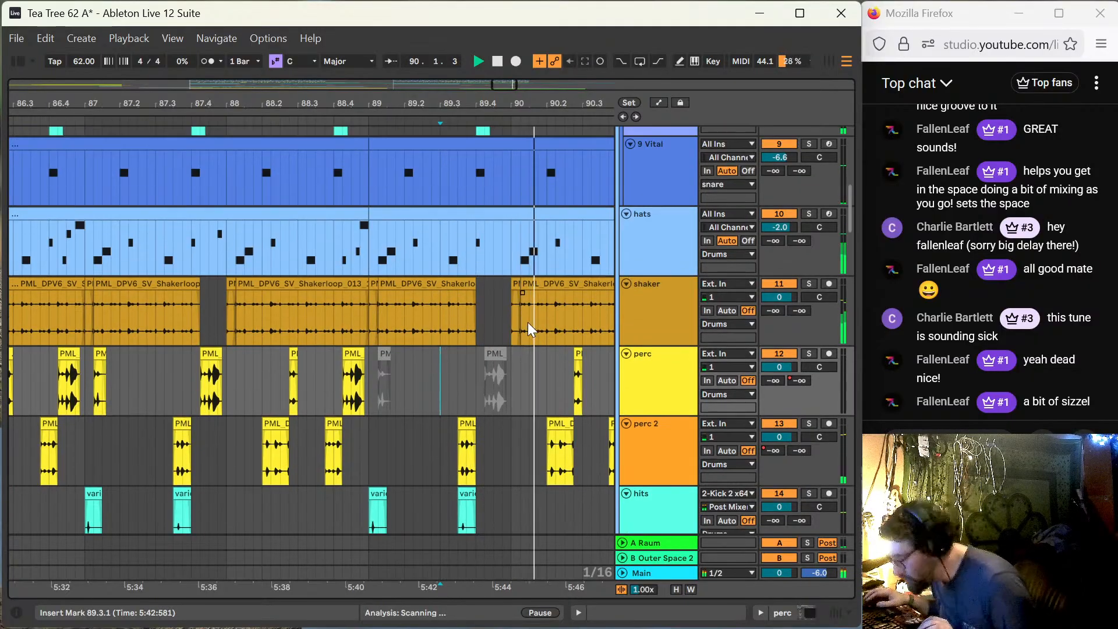
Step: Play from 89.4.1 and look through the remaining tracks for sounds that fall inside the bar 89 break
scroll(577, 442, down, 5)
scroll(577, 435, down, 1)
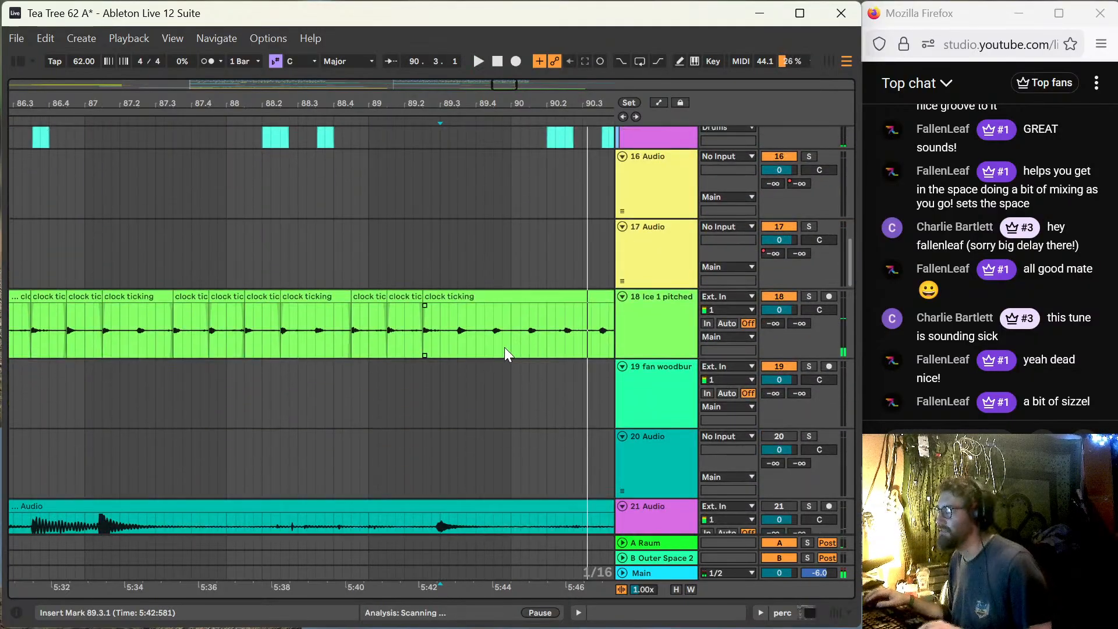
click(478, 339)
key(space)
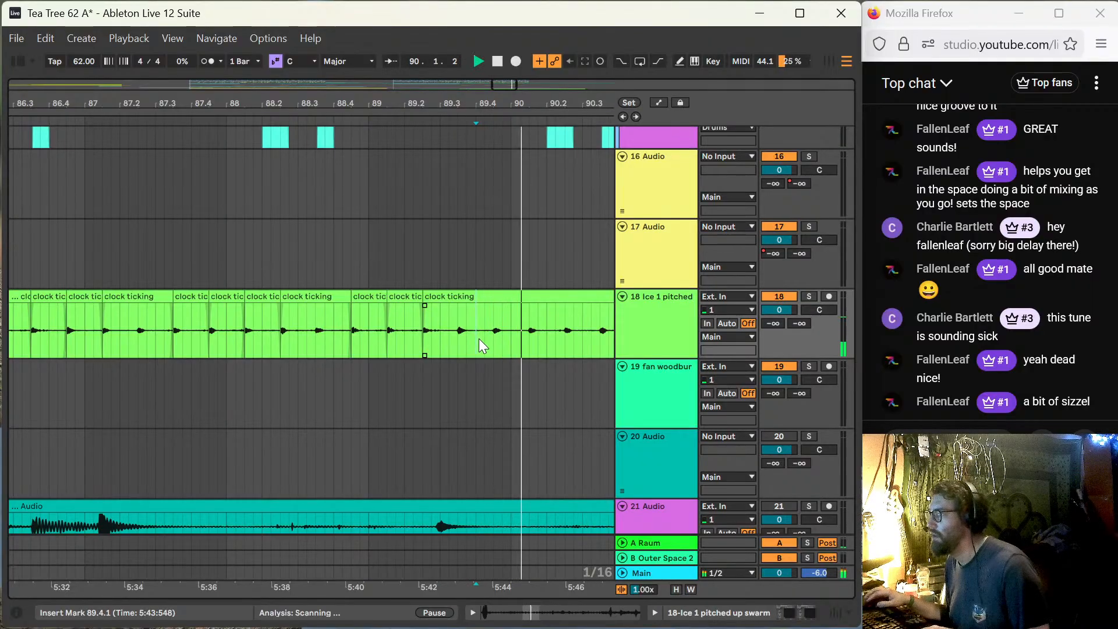
key(space)
scroll(482, 354, down, 15)
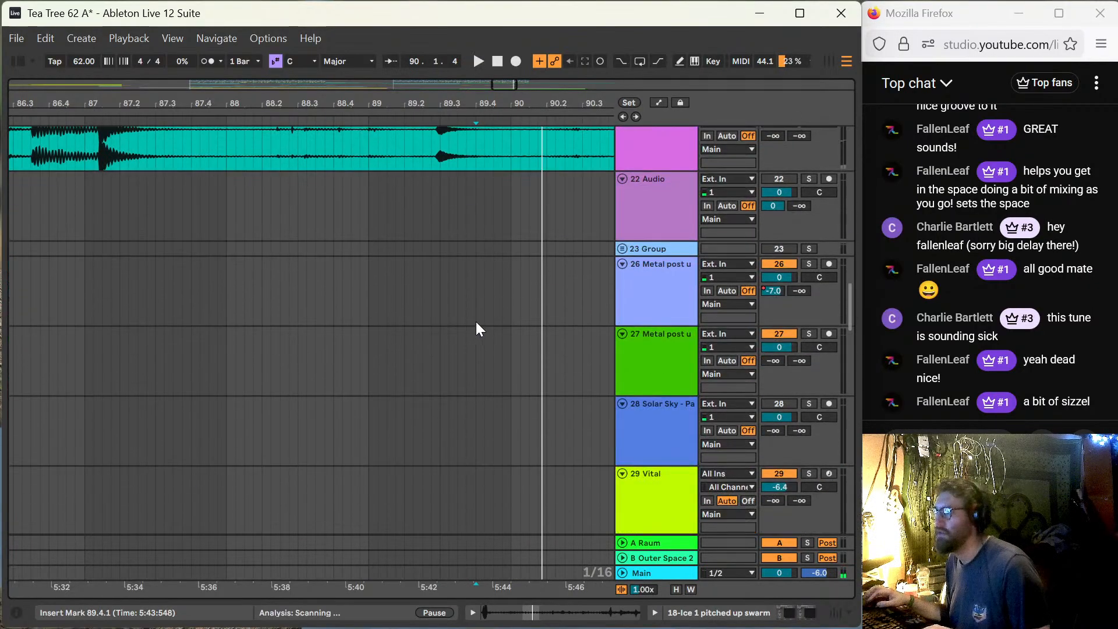
scroll(485, 349, down, 18)
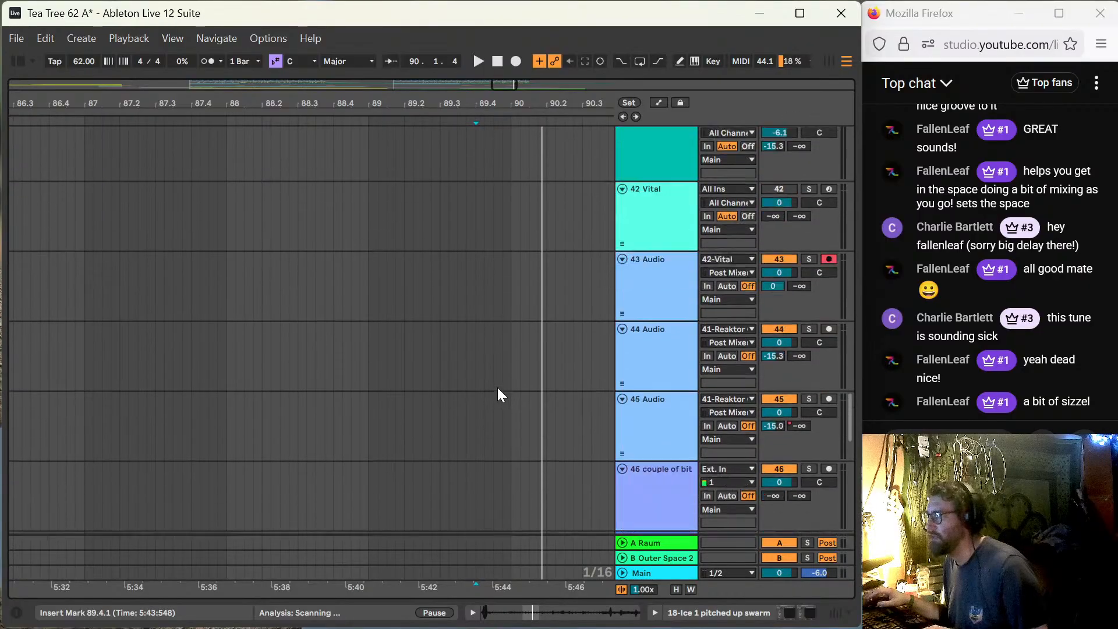
scroll(514, 408, down, 8)
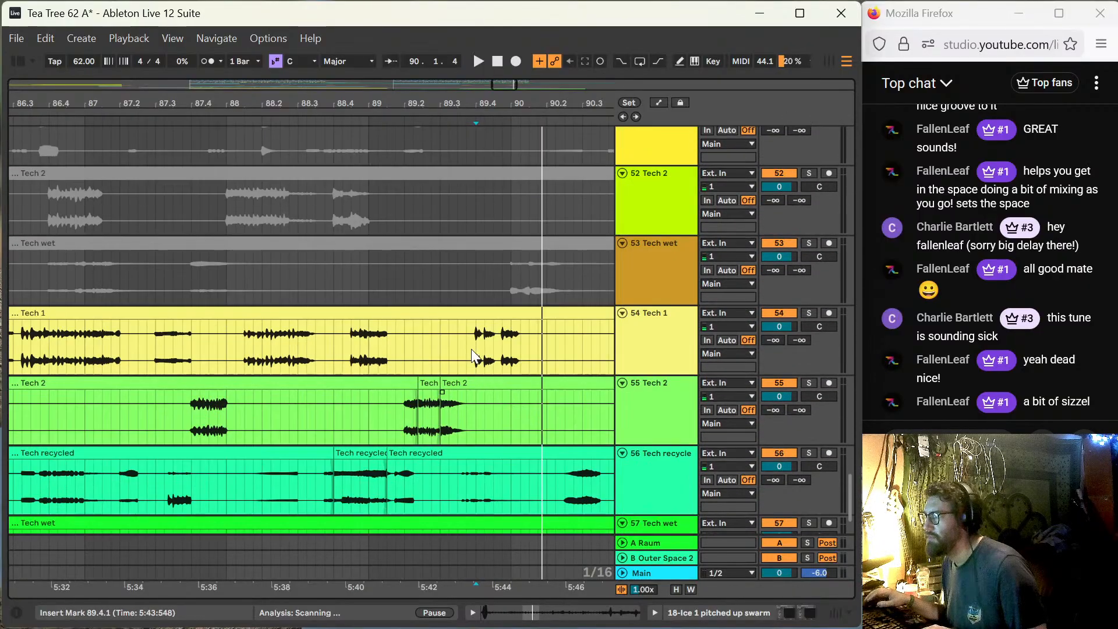
Step: Split the clip on track 54 Tech 1 before 89.4, trim the second part's start to 89.4.4 and play from 89.2.3
click(470, 339)
key(ctrl+e)
drag(470, 307, 503, 309)
click(422, 364)
key(space)
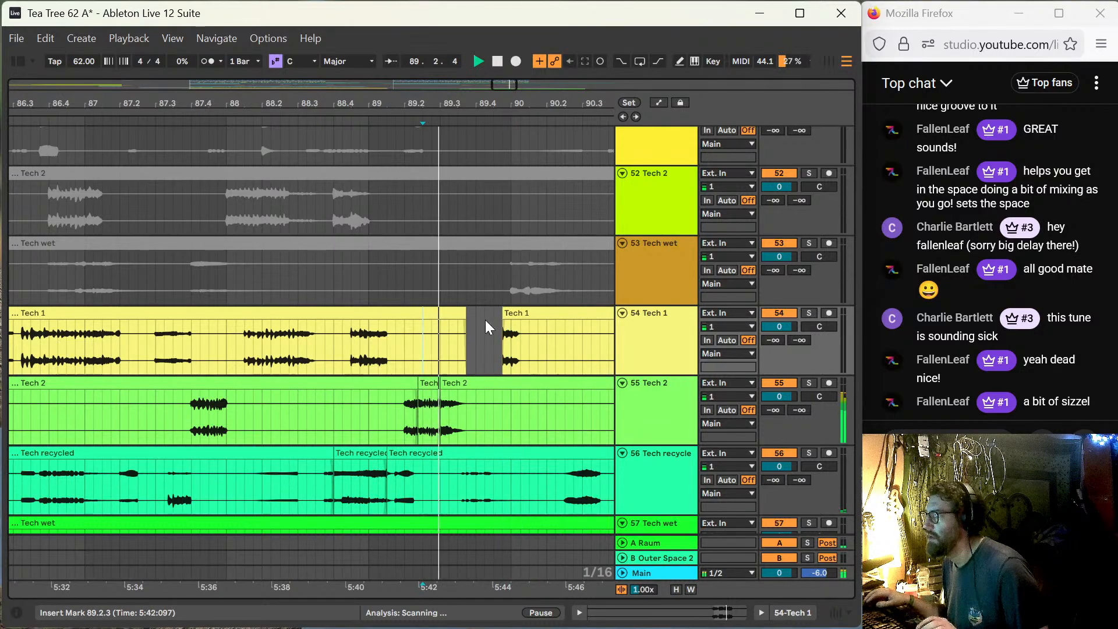
click(502, 315)
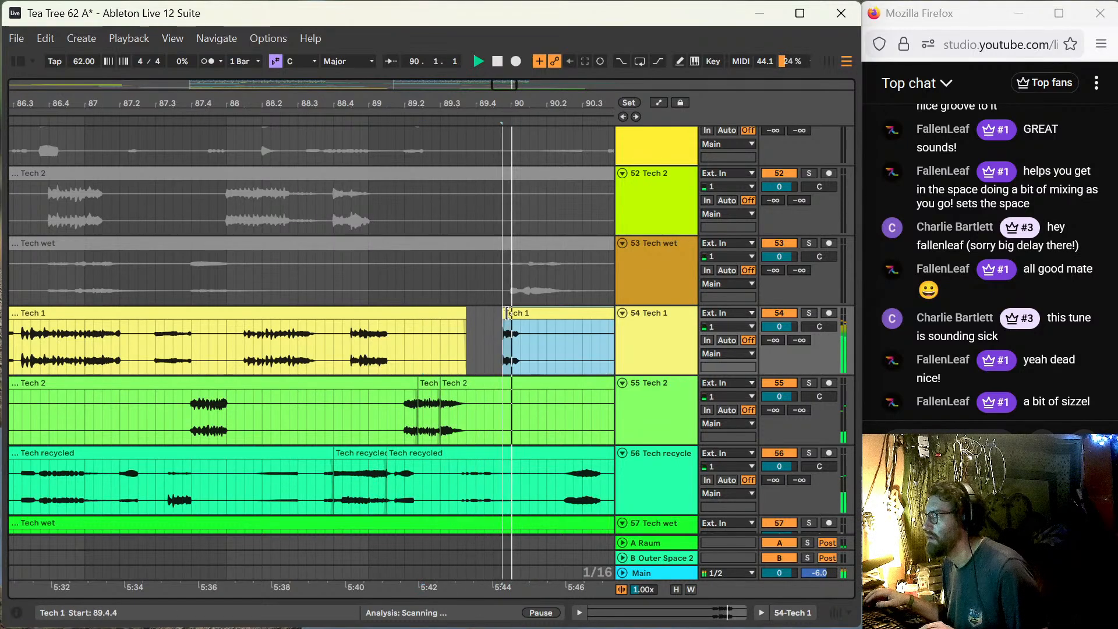
click(486, 354)
Step: Copy the 07 Disturbance Crash clip at bar 89 on track 35 to 93.1.1
scroll(486, 354, down, 8)
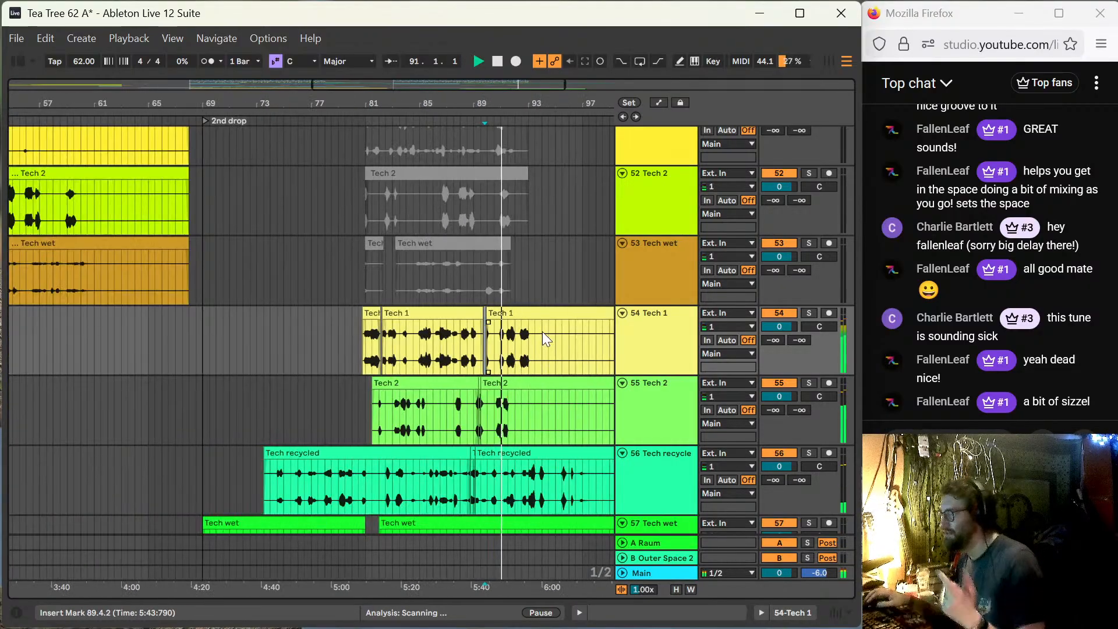
scroll(541, 320, up, 15)
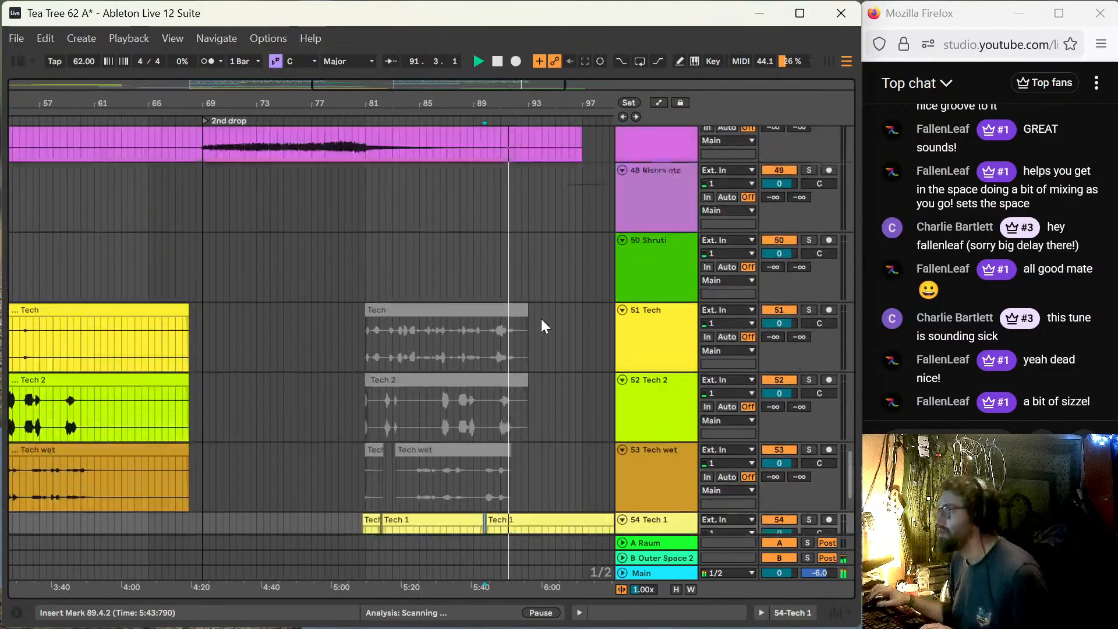
scroll(582, 321, up, 8)
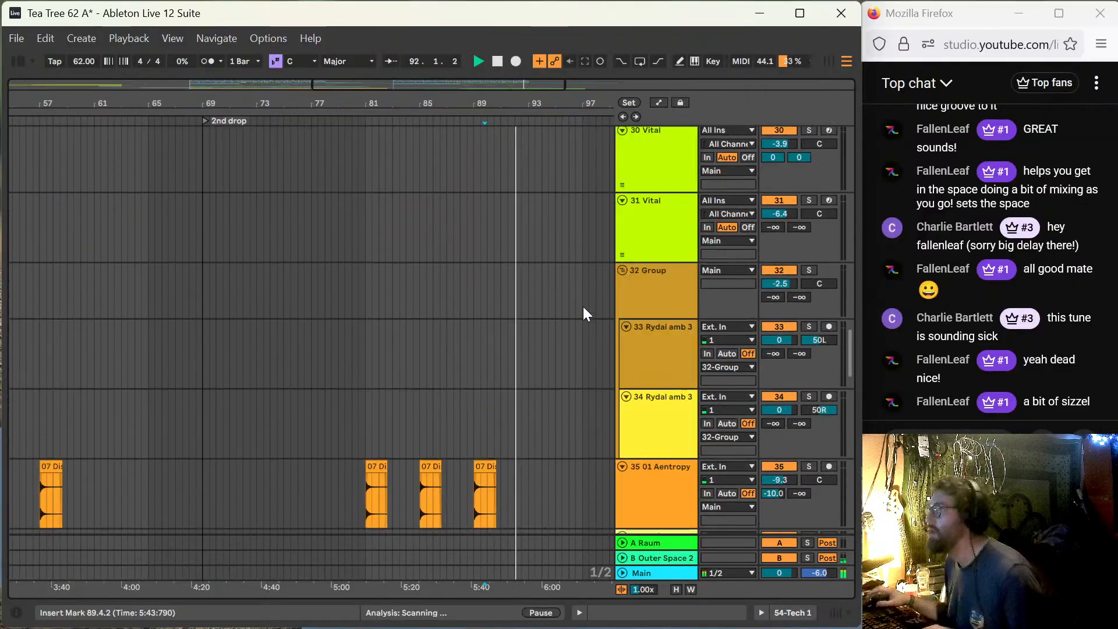
scroll(582, 373, down, 8)
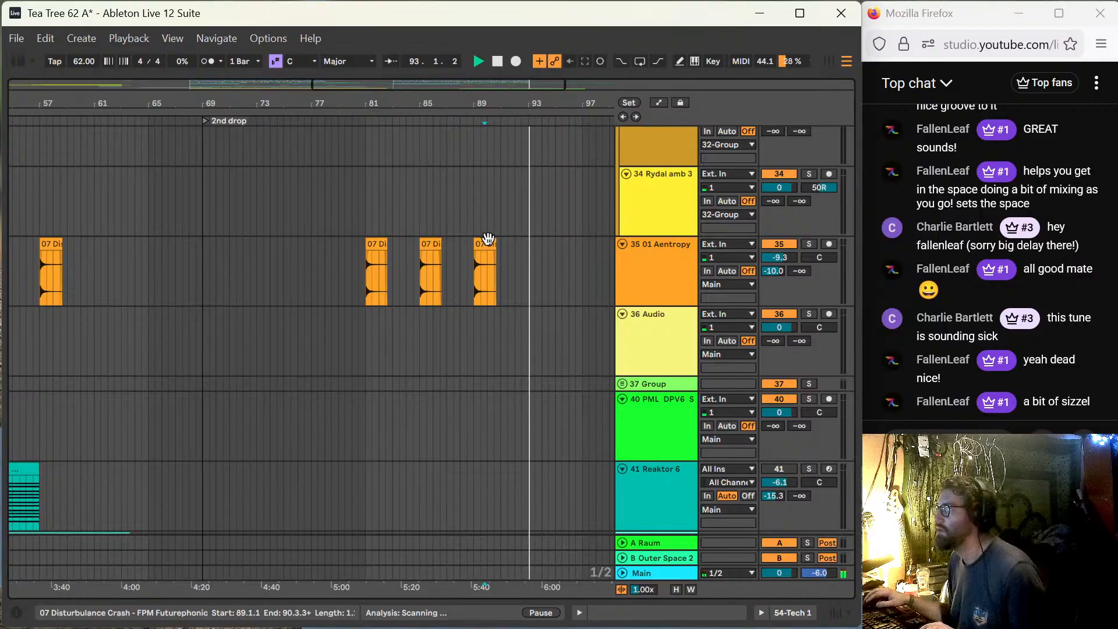
click(488, 241)
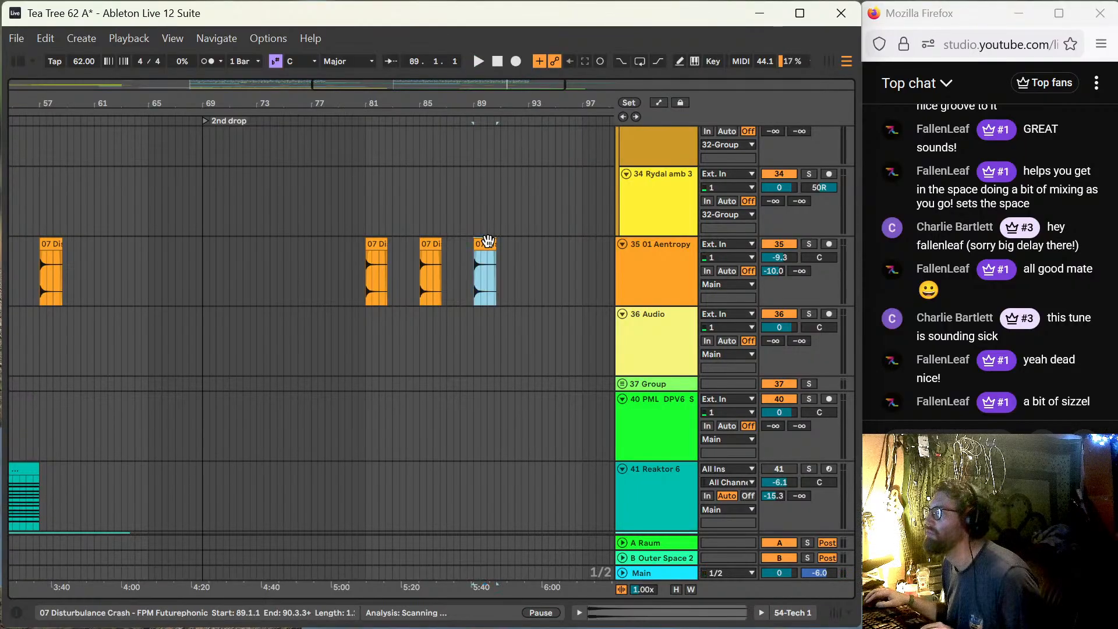
drag(488, 241, 542, 250)
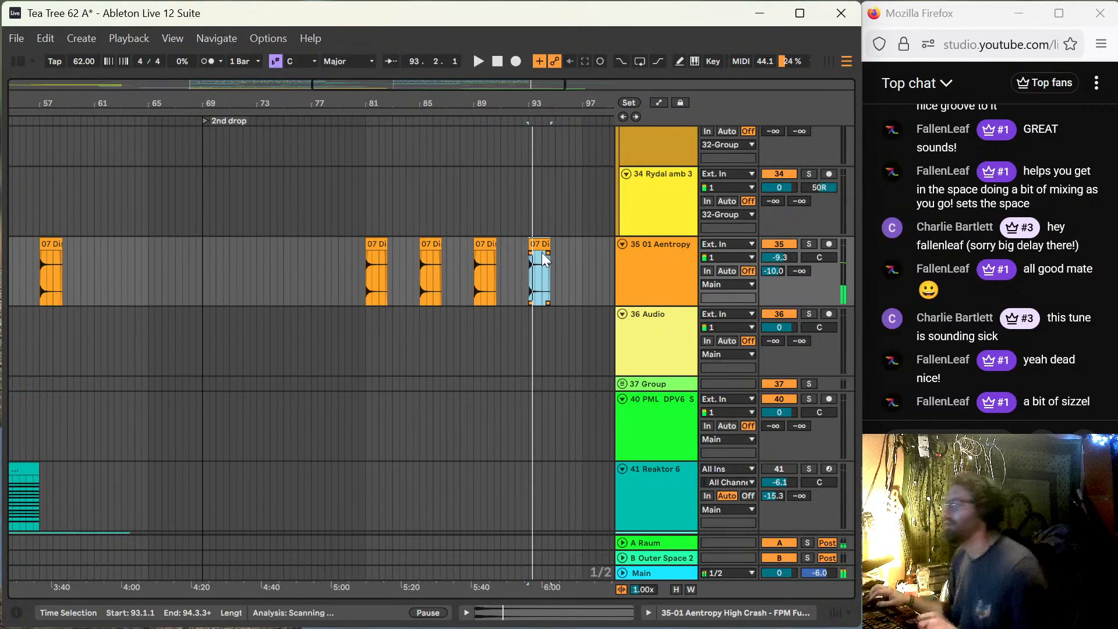
Step: Copy the single kick hit starting at 92.3.4 on the Kick 2 x64 track to 93.1.1, at the end of the second drop
scroll(542, 252, up, 3)
scroll(541, 253, up, 15)
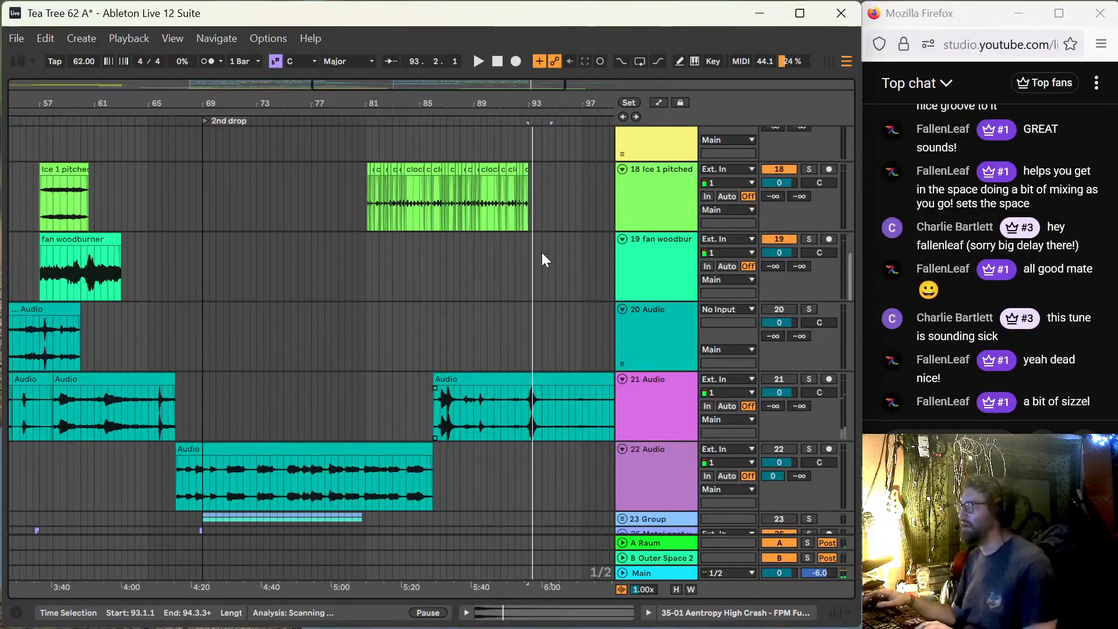
scroll(541, 254, up, 9)
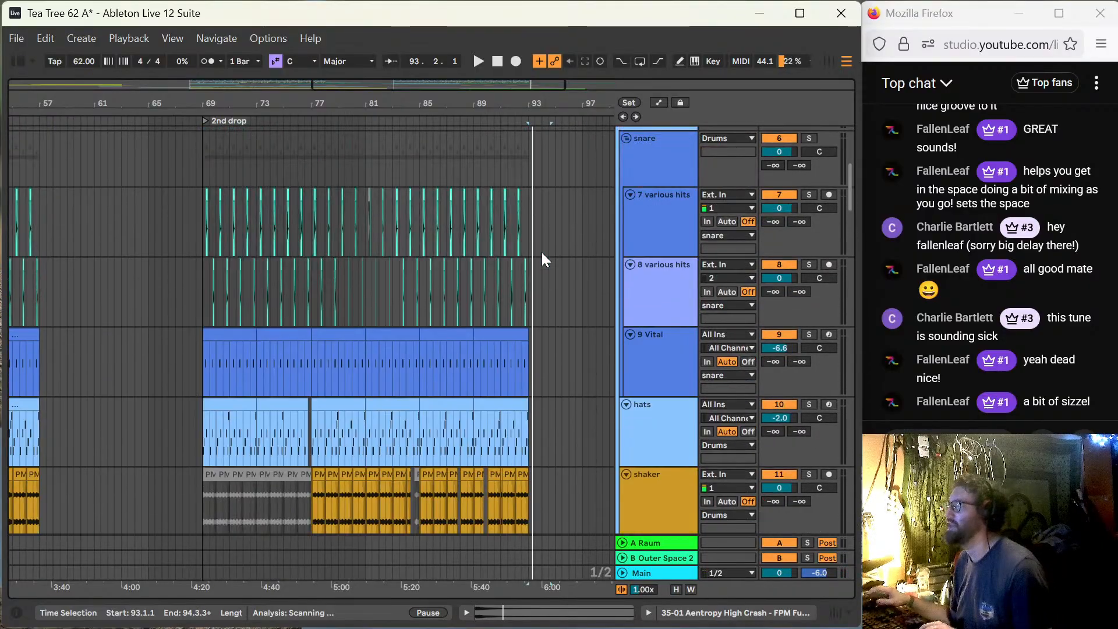
scroll(457, 236, up, 5)
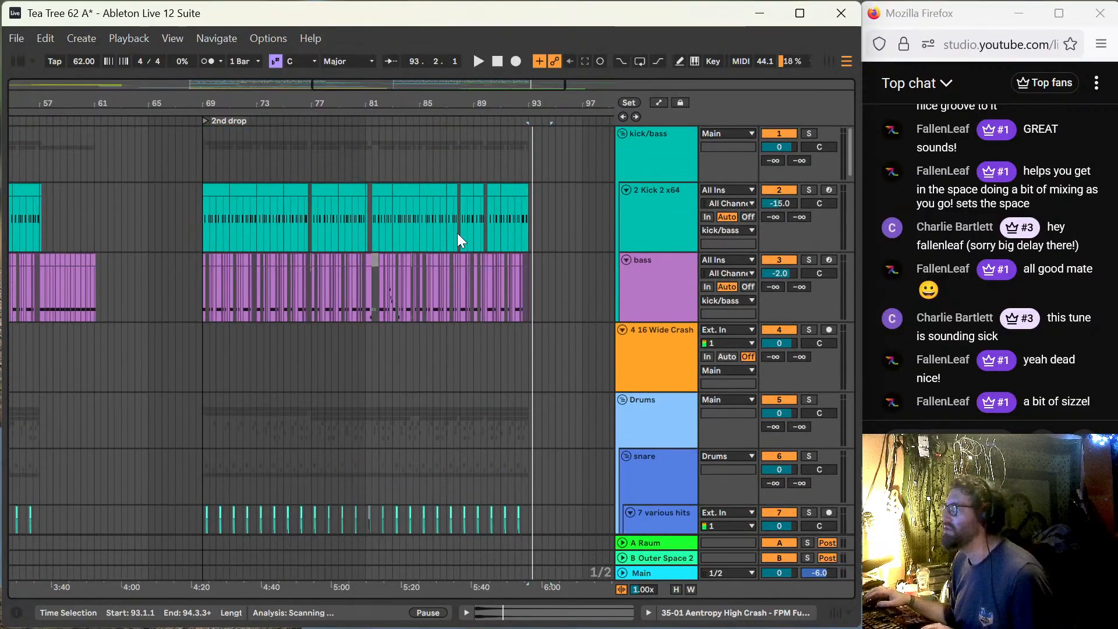
click(528, 224)
scroll(531, 224, up, 10)
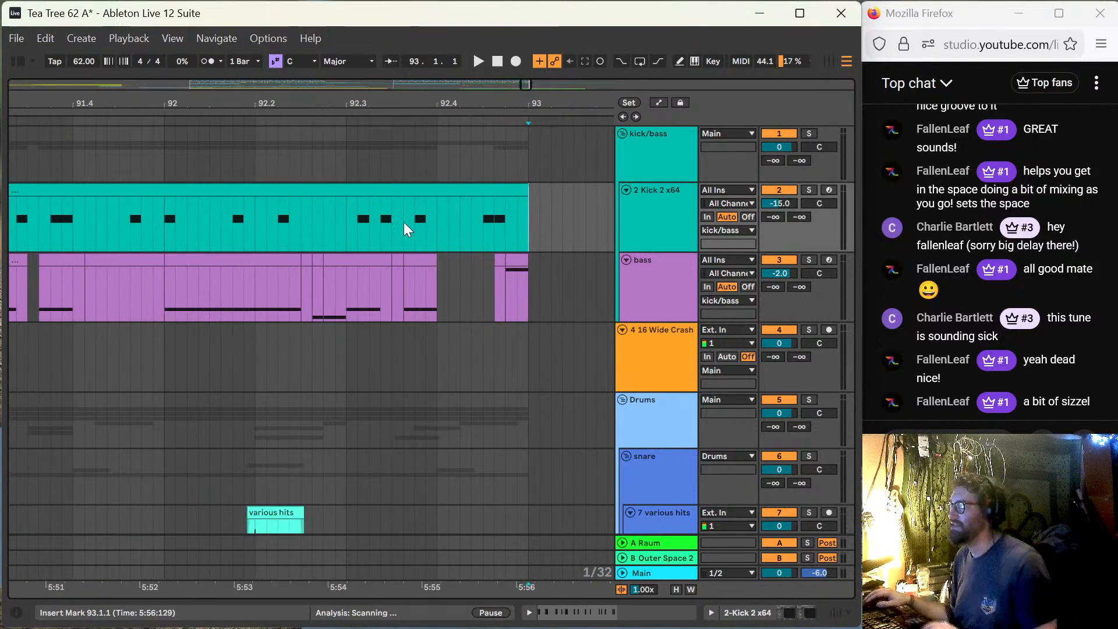
drag(415, 234, 443, 236)
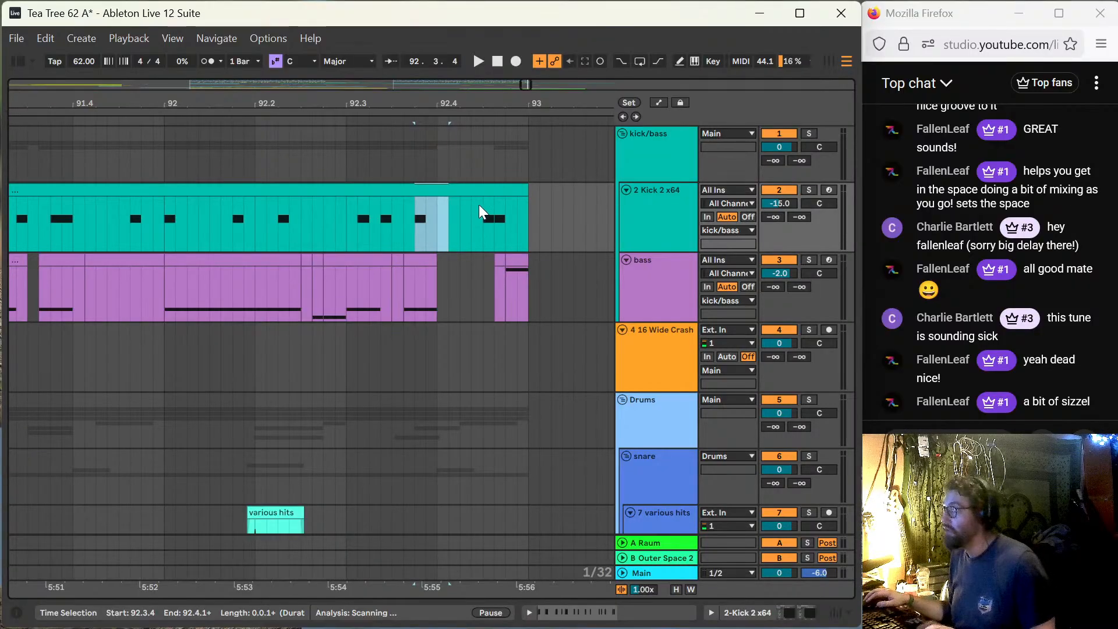
click(524, 224)
key(ctrl+v)
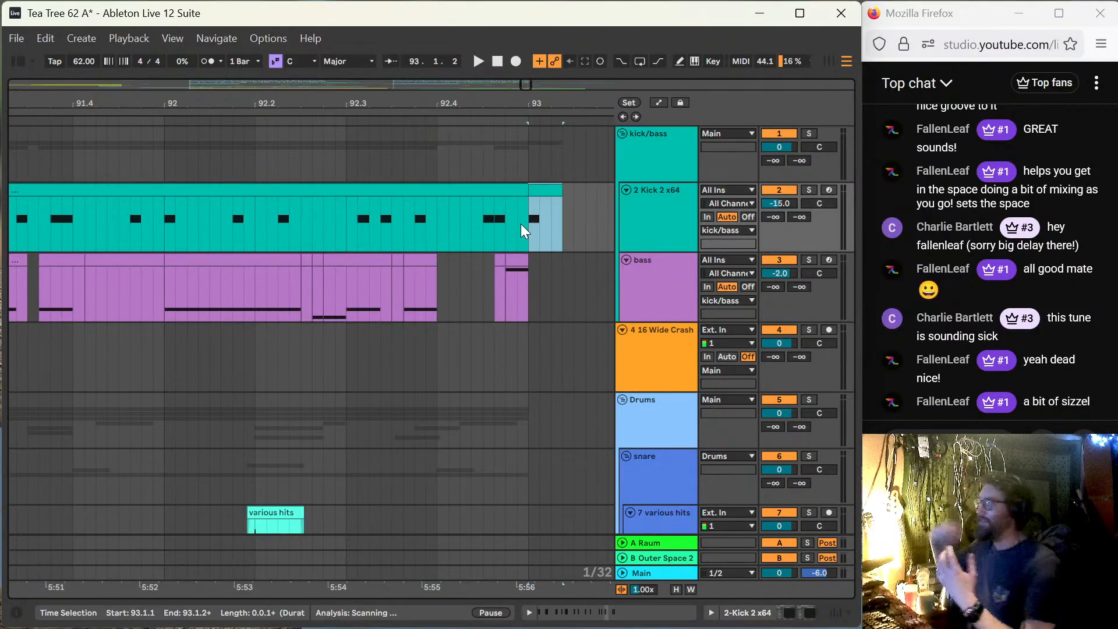
Step: Play from 92.3.1 to check how the added kick and crash close the second drop, looking over the surrounding tracks
scroll(500, 250, down, 10)
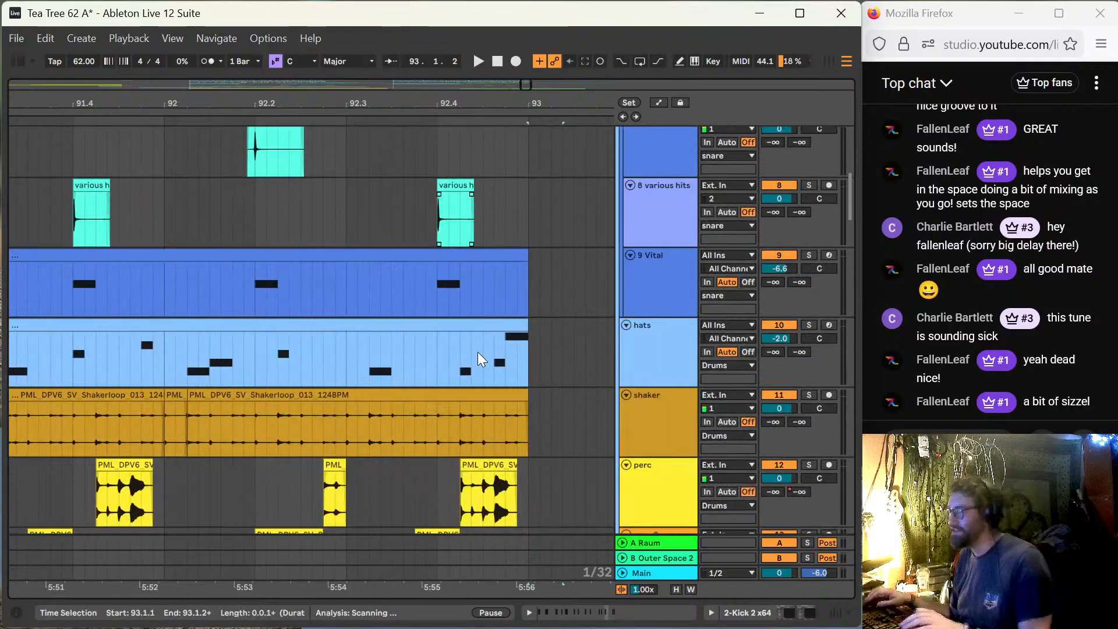
scroll(477, 344, down, 5)
scroll(491, 358, down, 8)
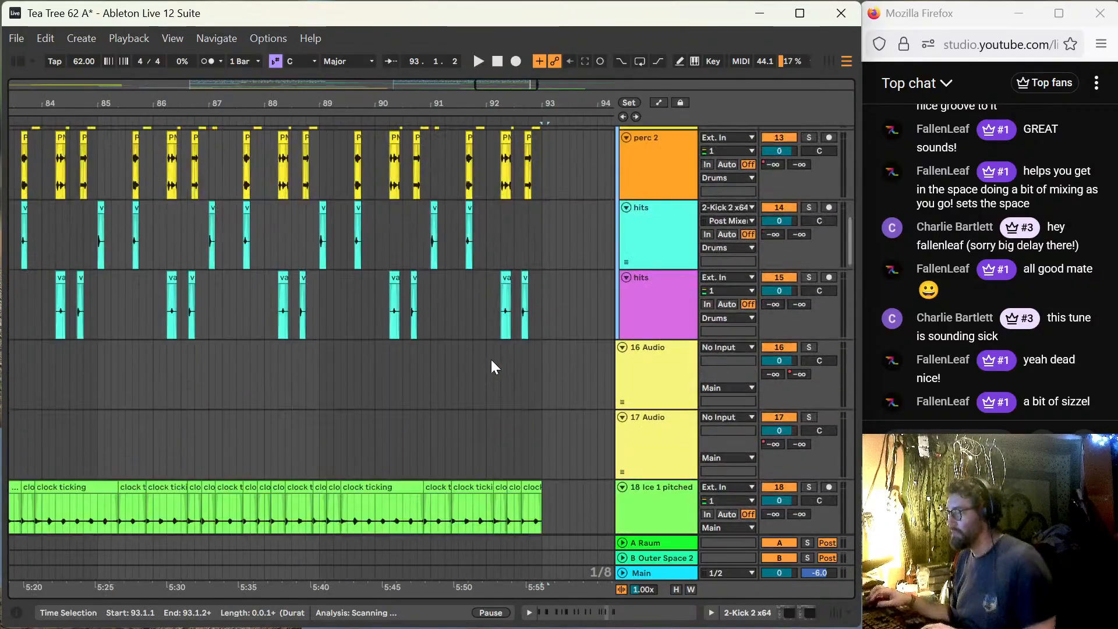
scroll(502, 374, down, 14)
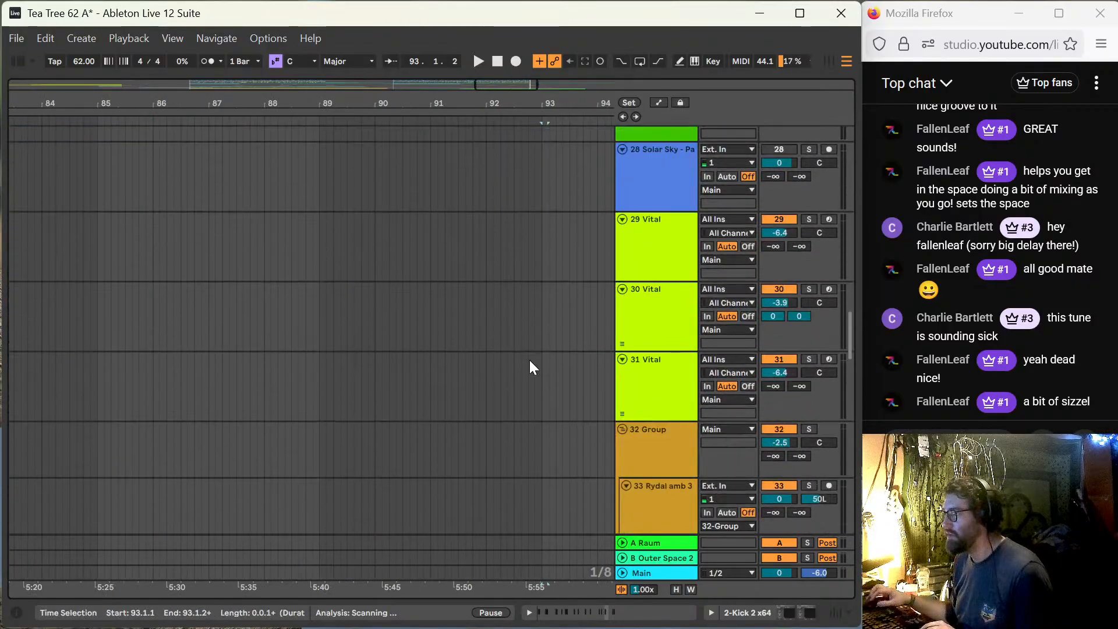
scroll(528, 352, down, 2)
click(518, 303)
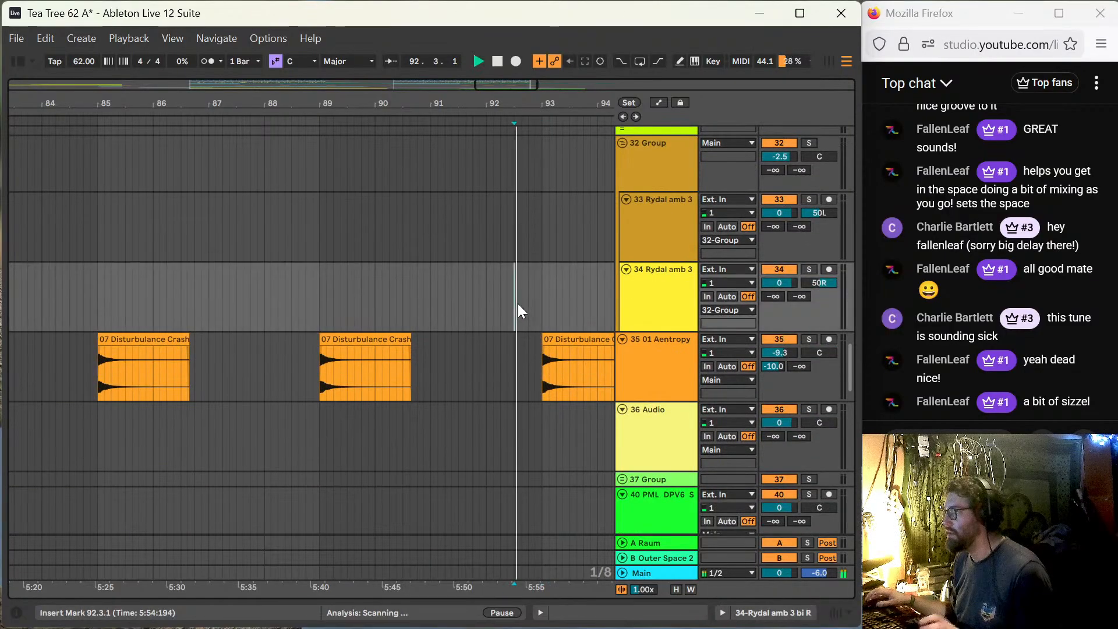
key(space)
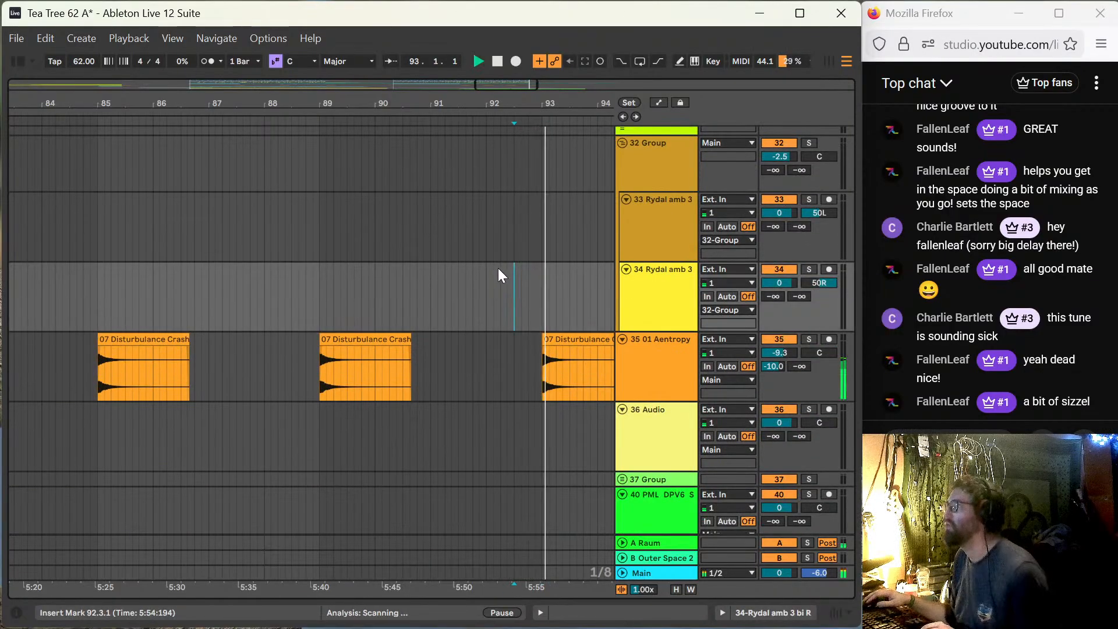
scroll(473, 253, up, 15)
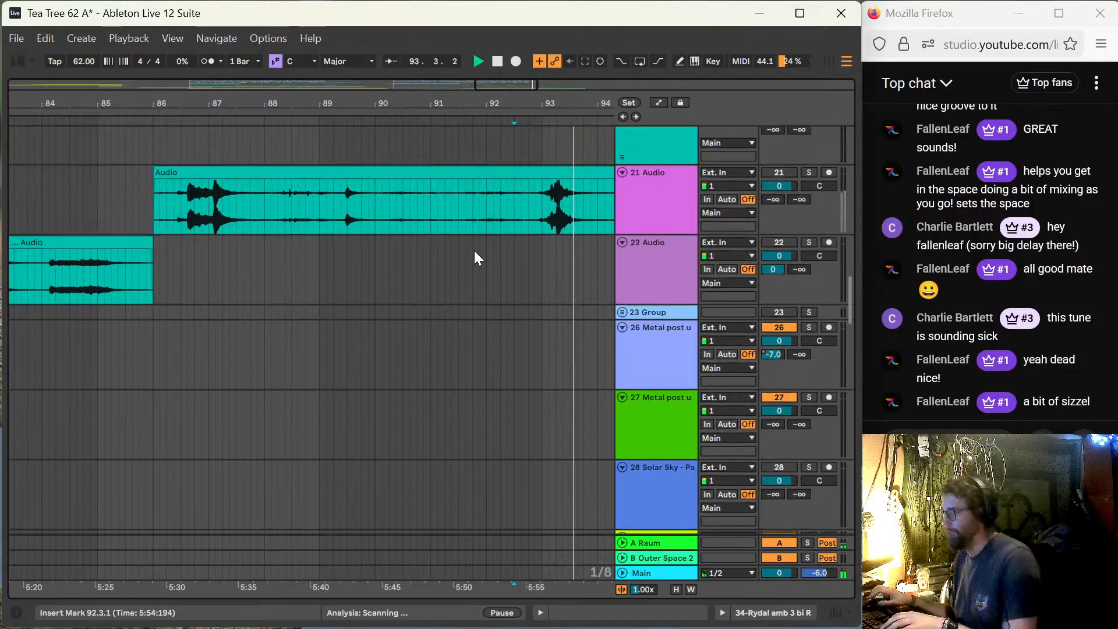
scroll(476, 247, up, 7)
scroll(476, 247, down, 5)
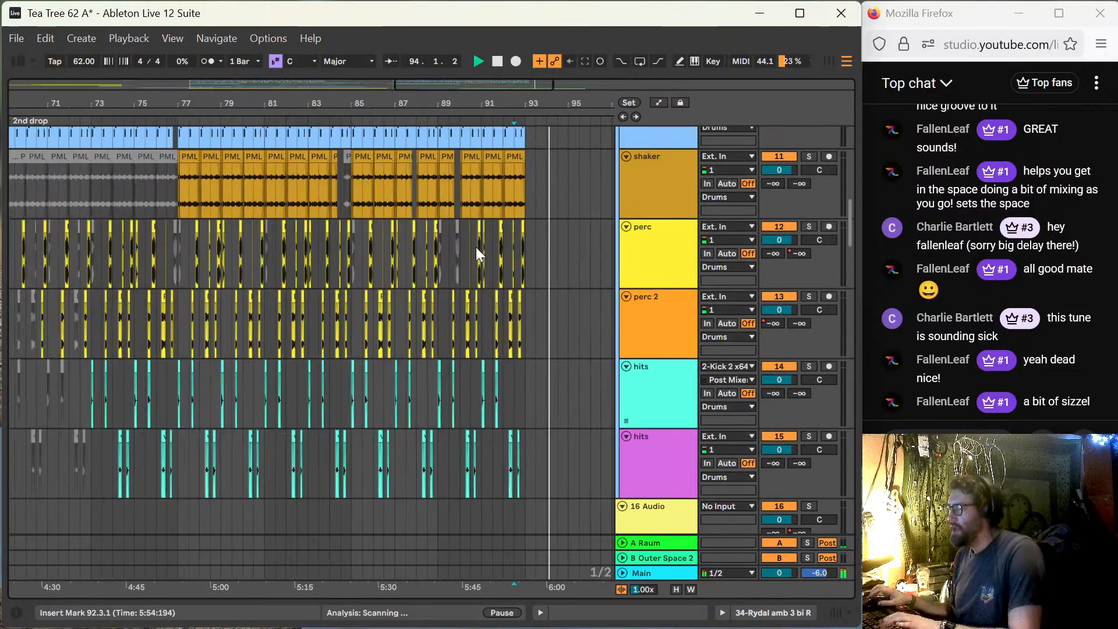
scroll(477, 243, down, 2)
key(space)
Step: Play the opening of the arrangement briefly from 5.1.1
scroll(222, 190, up, 4)
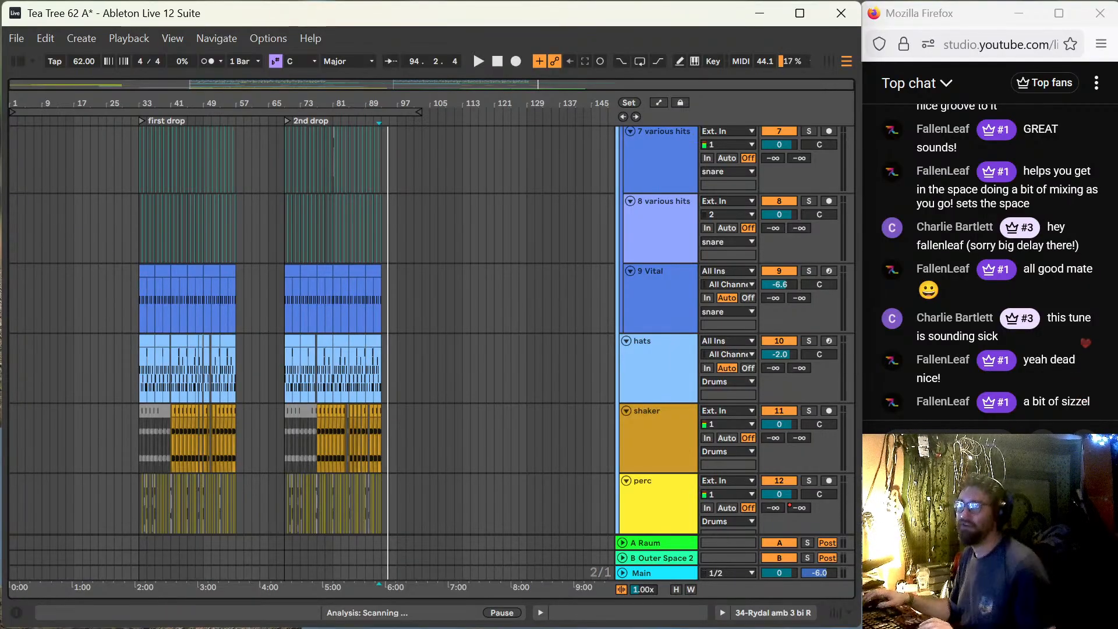
click(27, 148)
key(space)
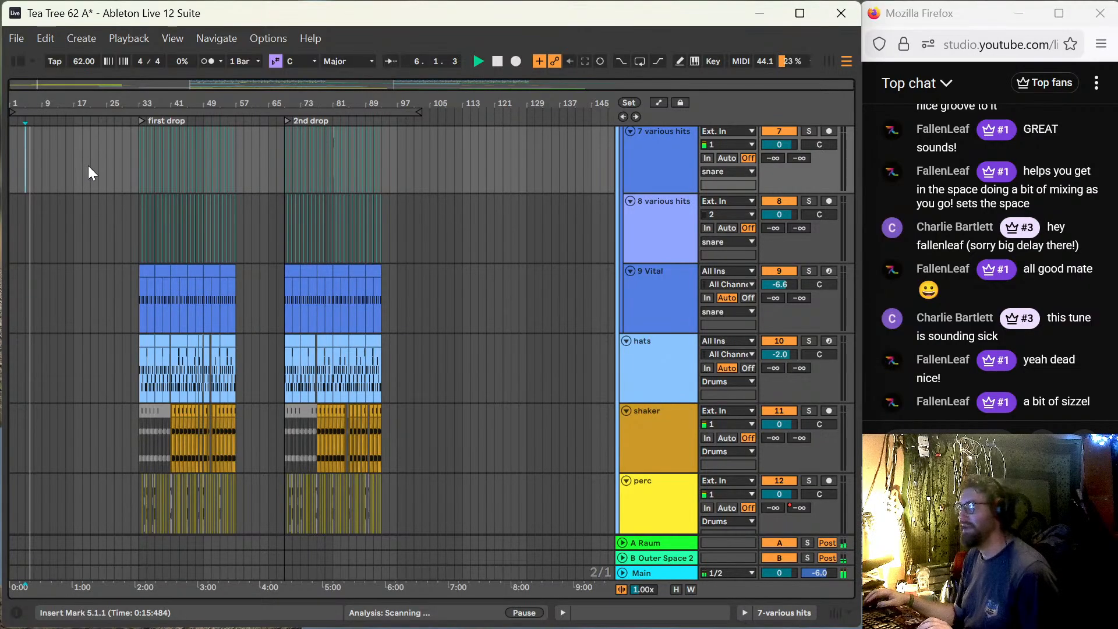
key(space)
Step: Play the build towards the first drop from the bass clip at 21.1.1 and look through the drum tracks
scroll(89, 172, up, 3)
scroll(90, 173, up, 3)
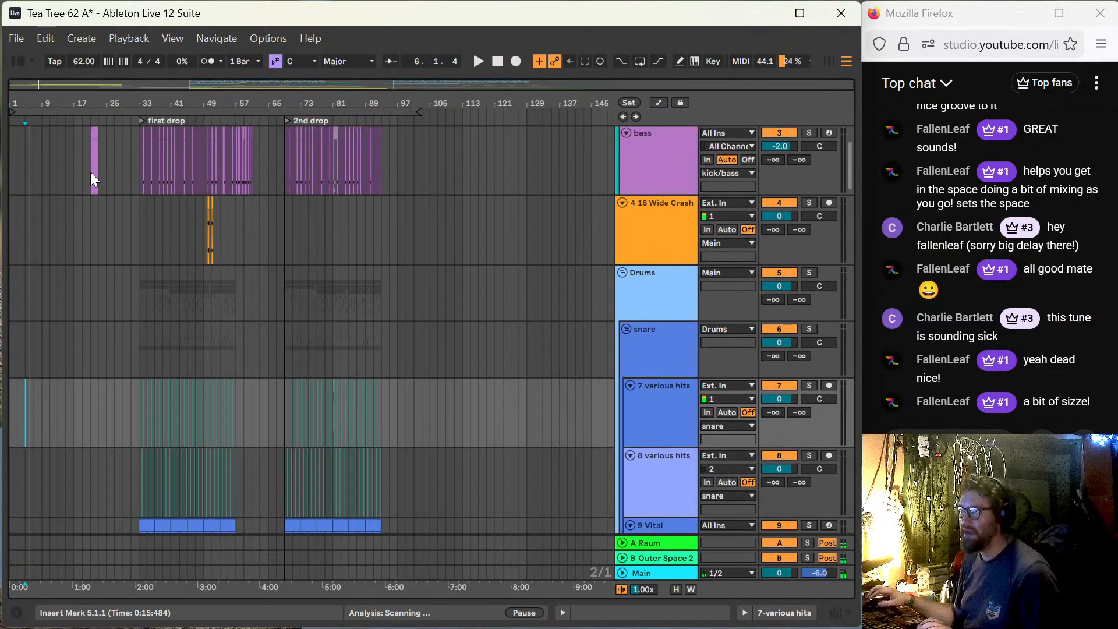
click(89, 172)
key(space)
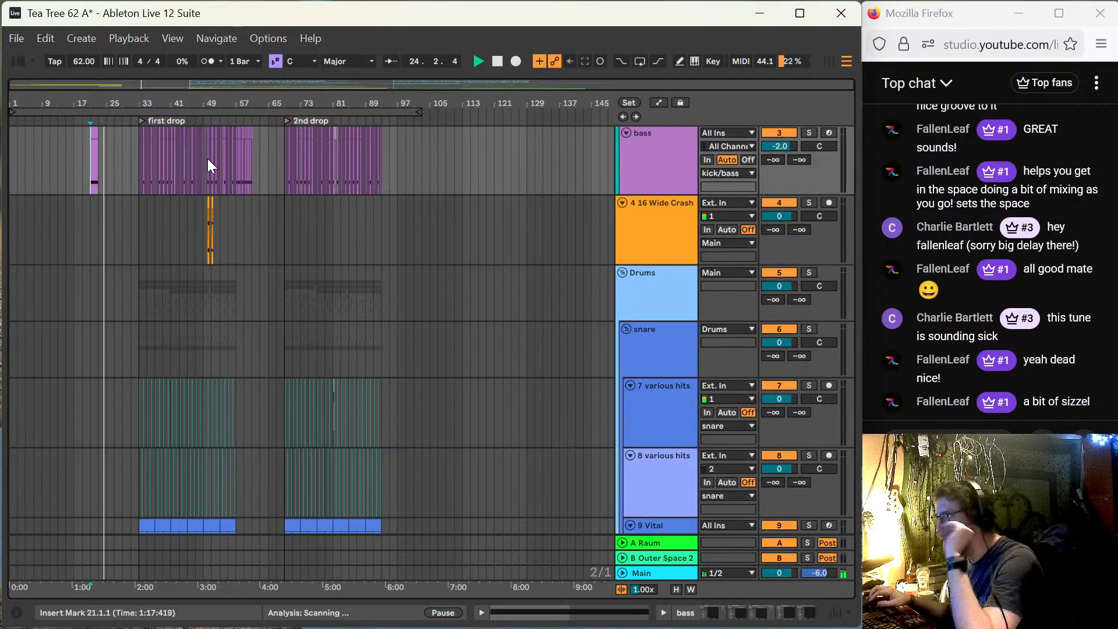
scroll(208, 159, up, 3)
scroll(215, 163, up, 1)
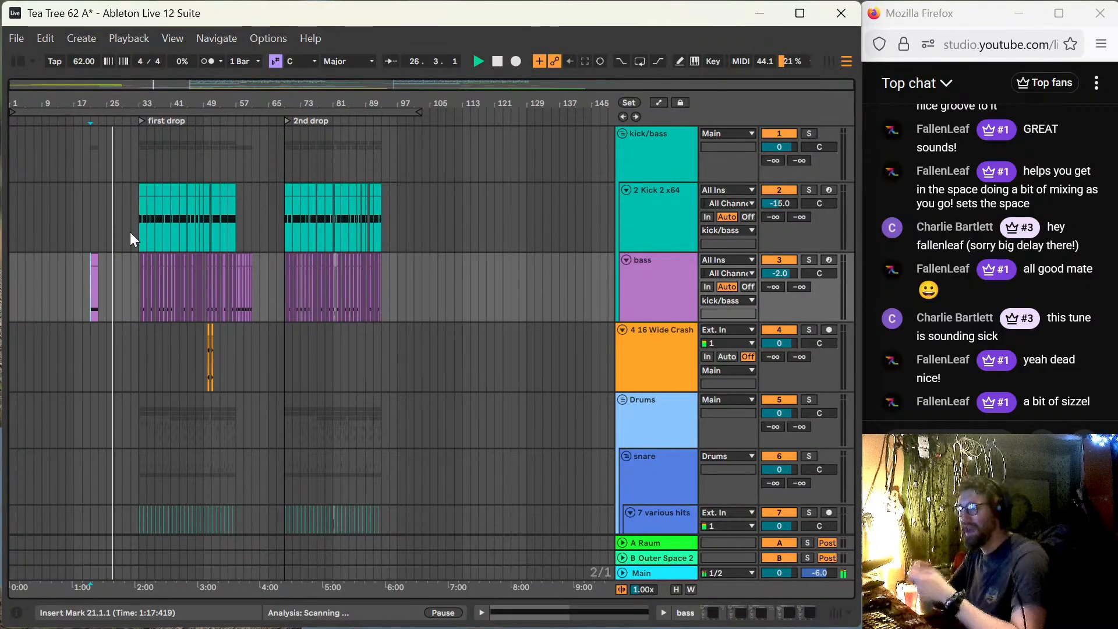
scroll(131, 232, down, 10)
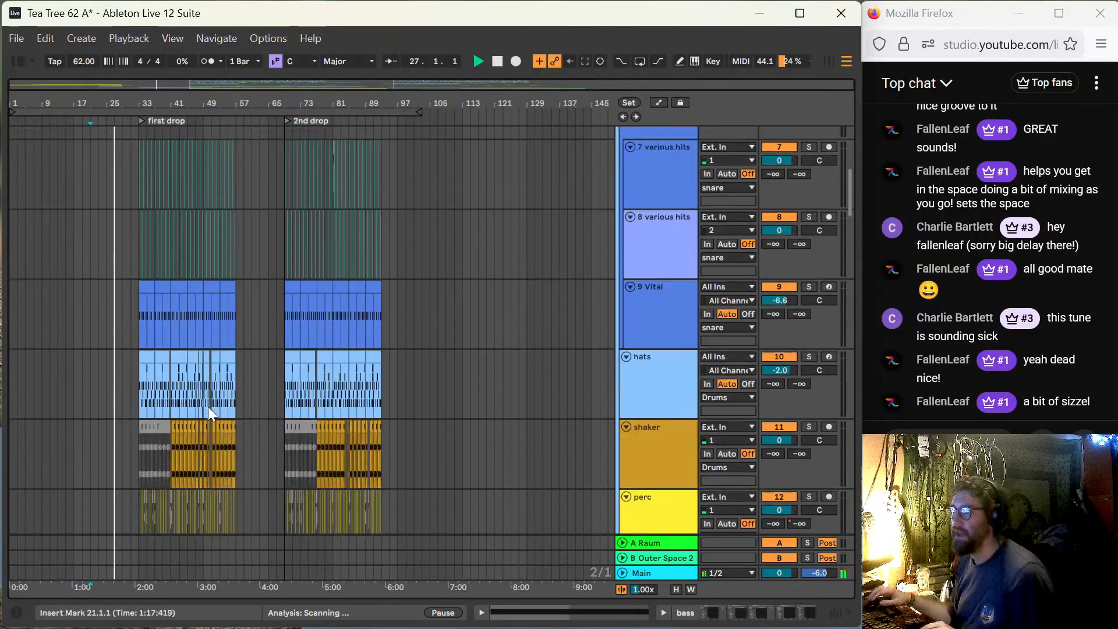
scroll(208, 406, down, 3)
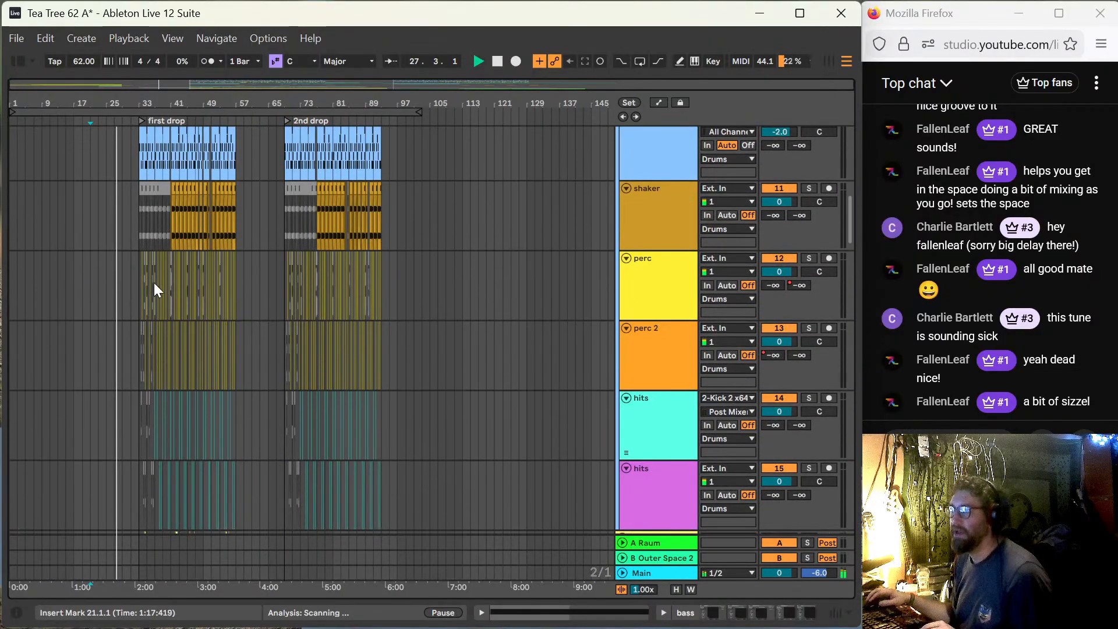
Step: Copy the one-bar shaker clip at bar 56, the last of the first drop, to 25.1.1 on the shaker track
click(176, 206)
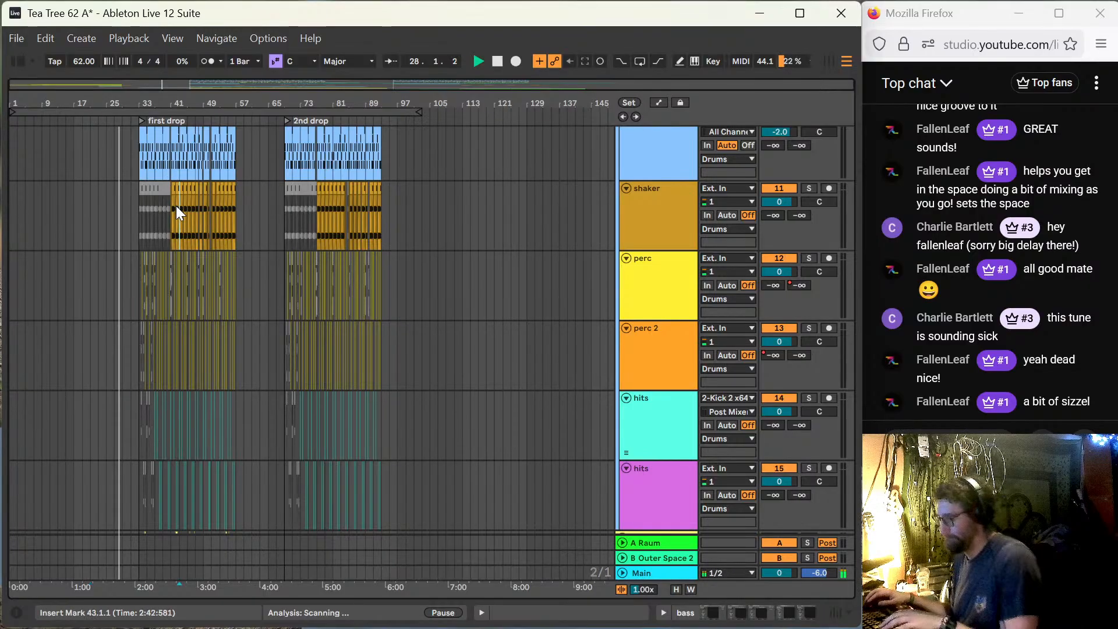
key(plus)
key(plus)
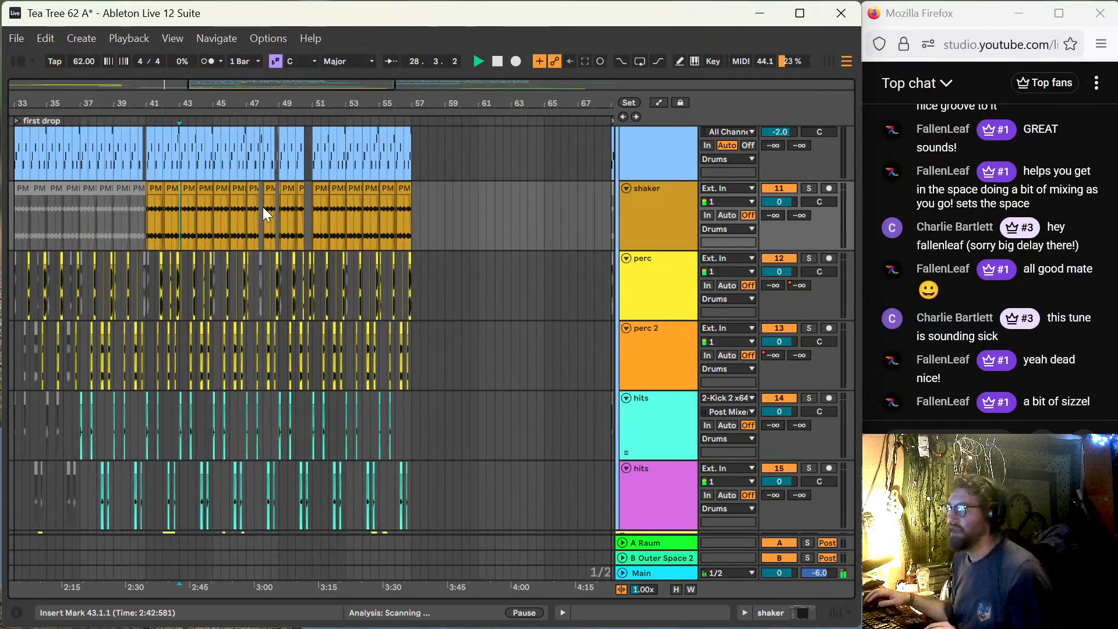
click(322, 207)
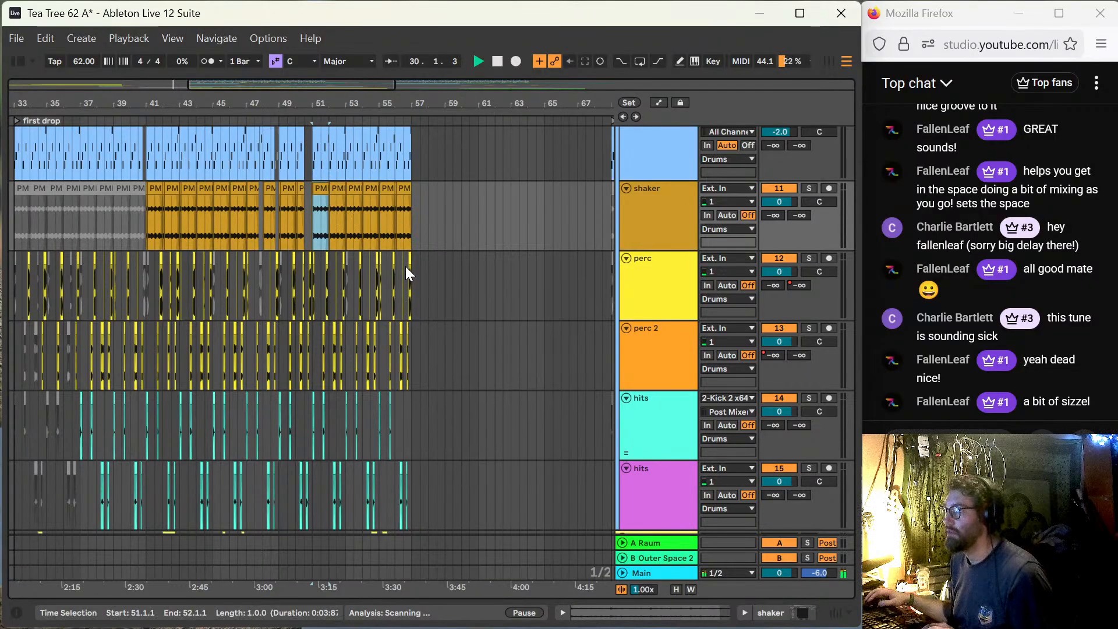
click(400, 235)
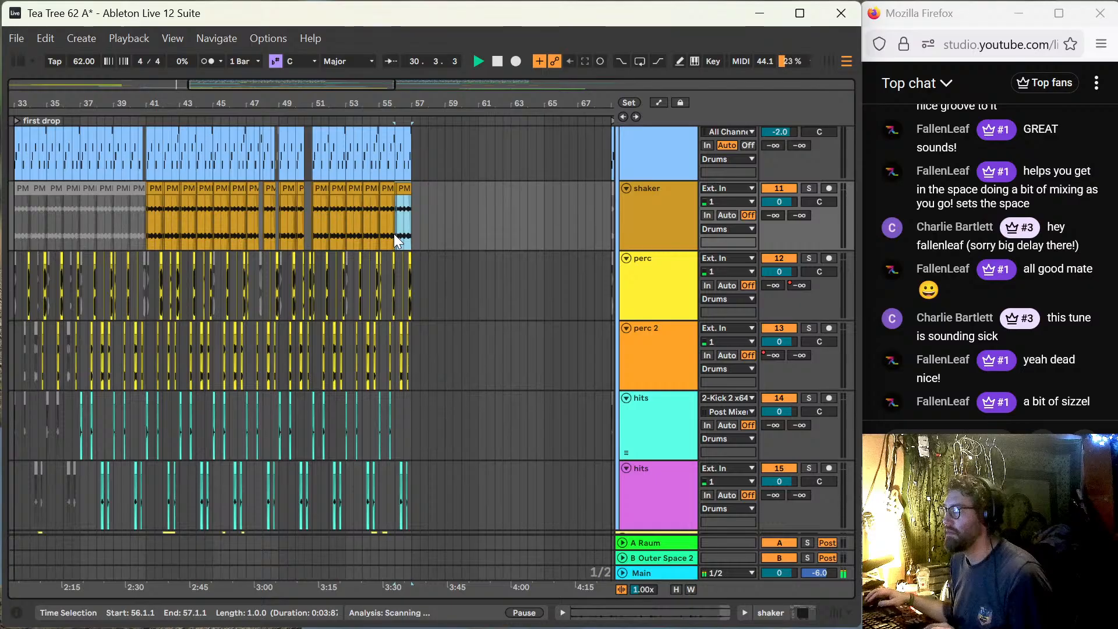
drag(374, 85, 271, 86)
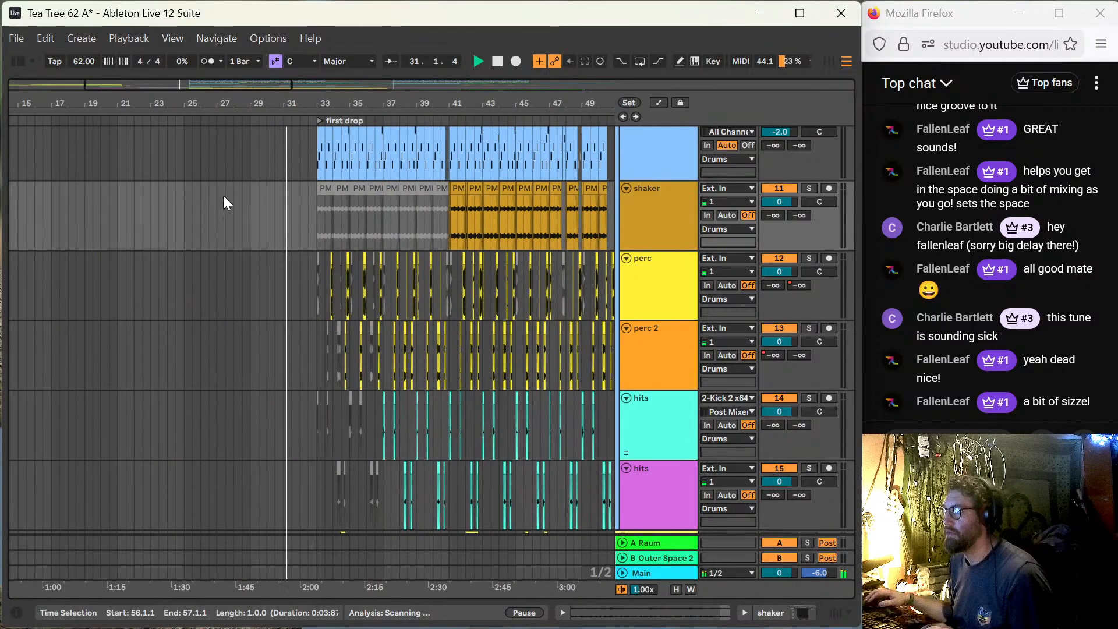
click(186, 210)
key(ctrl+v)
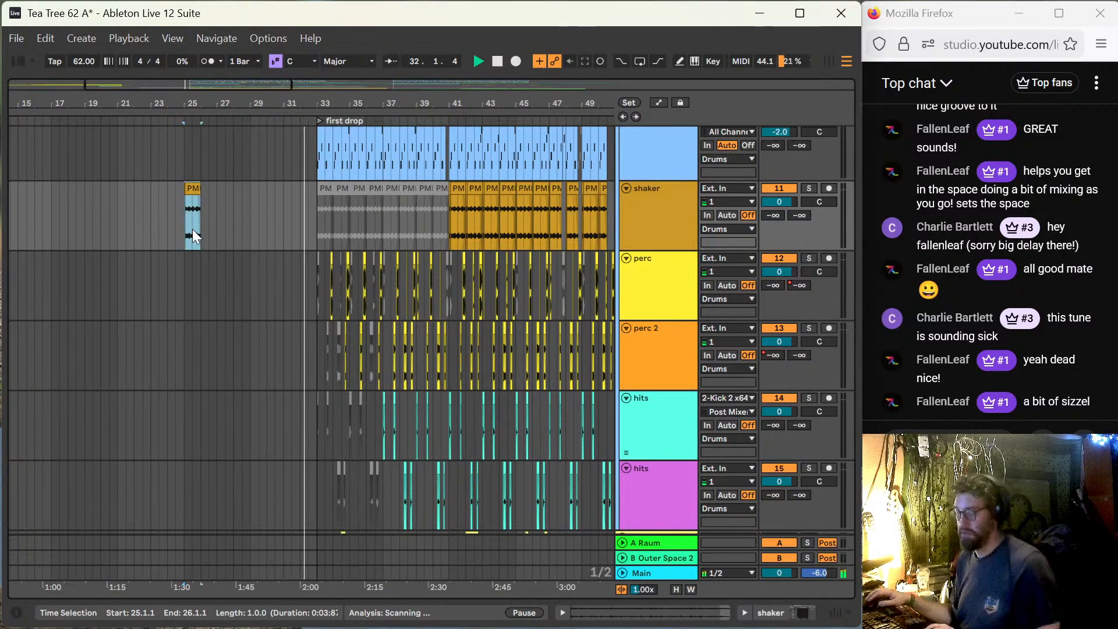
Step: Duplicate the copied shaker clip bar by bar from bar 25 up to the first drop at bar 33, and play from 25.1.1
key(ctrl+d)
key(ctrl+d)
key(ctrl+d)
key(ctrl+d)
key(ctrl+d)
key(ctrl+d)
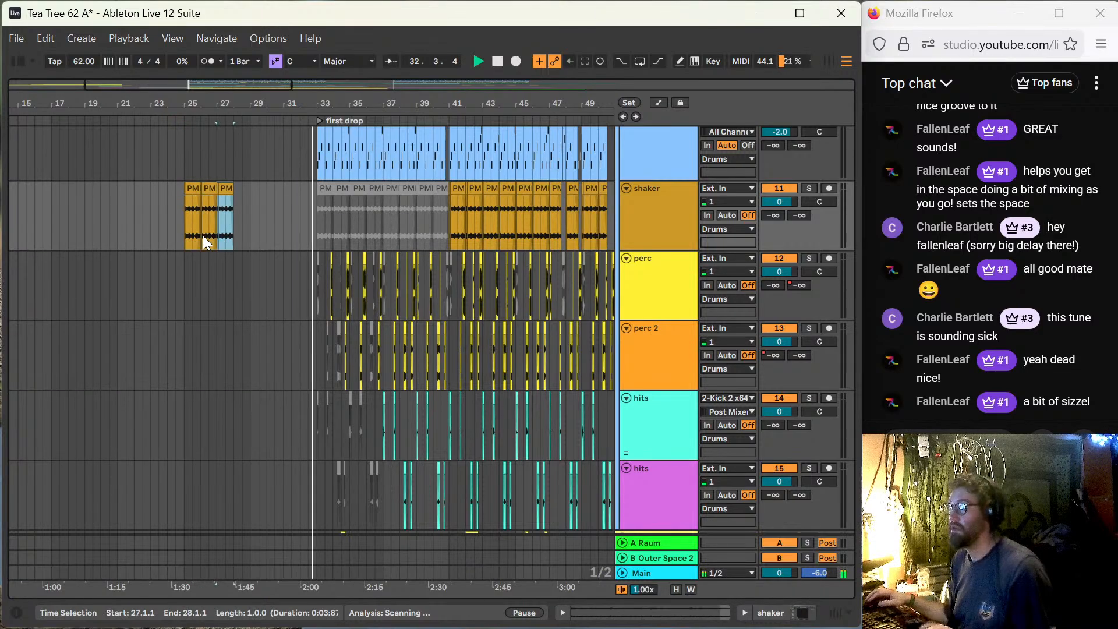
key(ctrl+d)
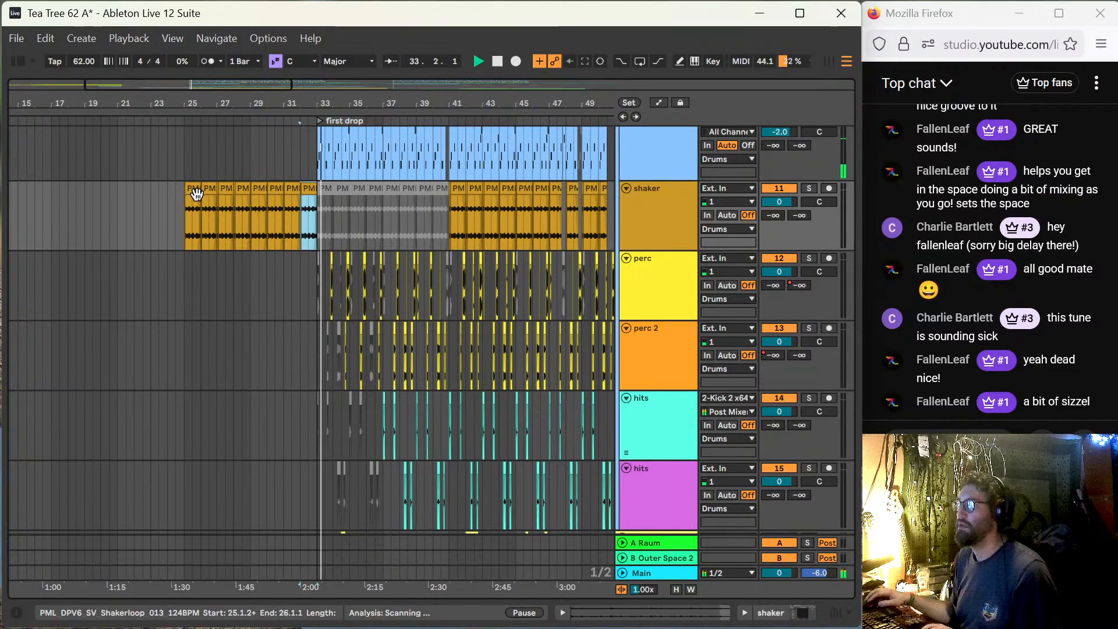
click(183, 214)
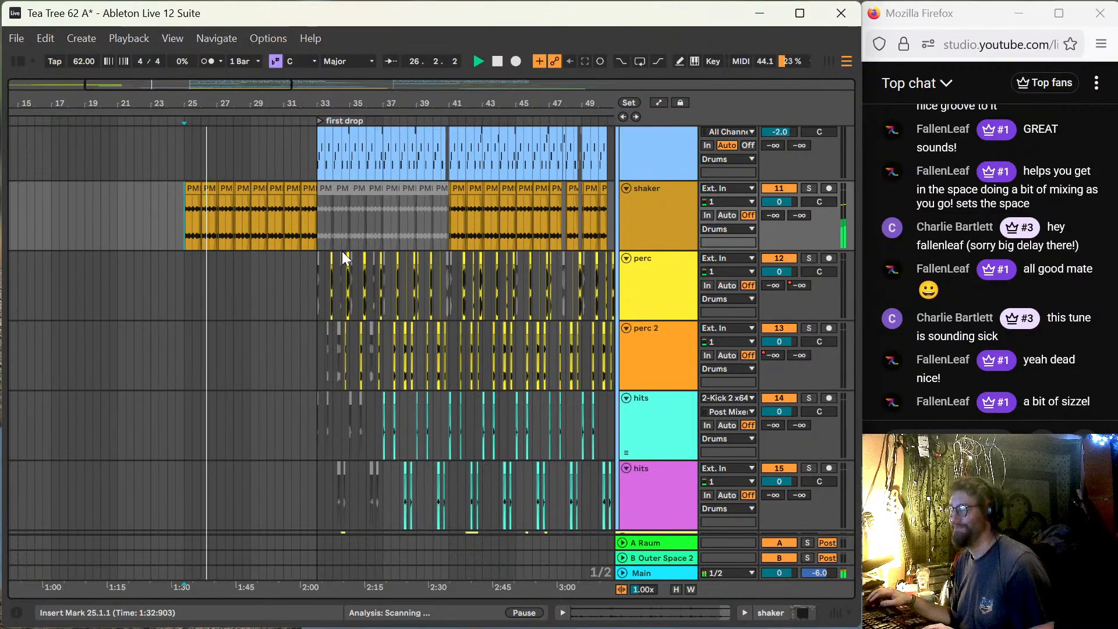
Step: Insert a new audio track directly below the shaker track
scroll(366, 404, down, 2)
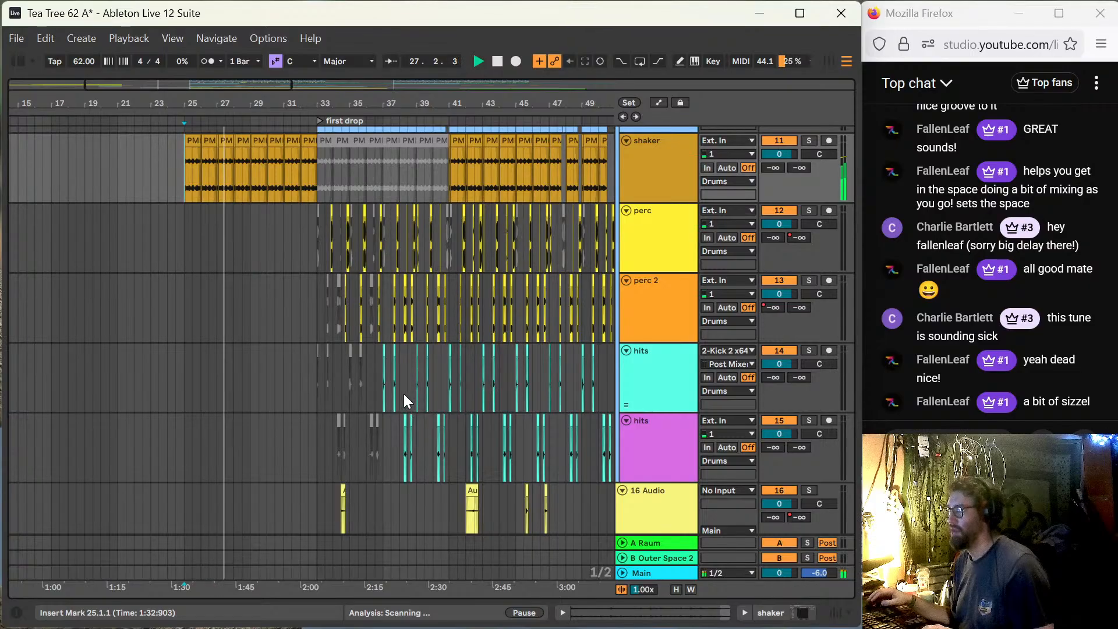
scroll(207, 228, up, 3)
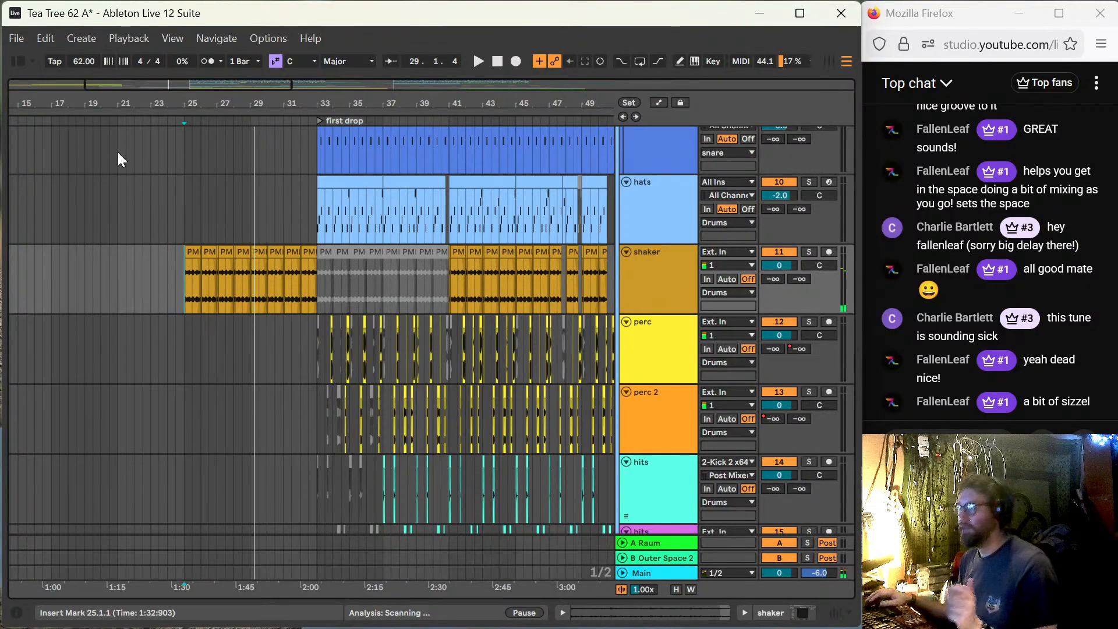
click(638, 284)
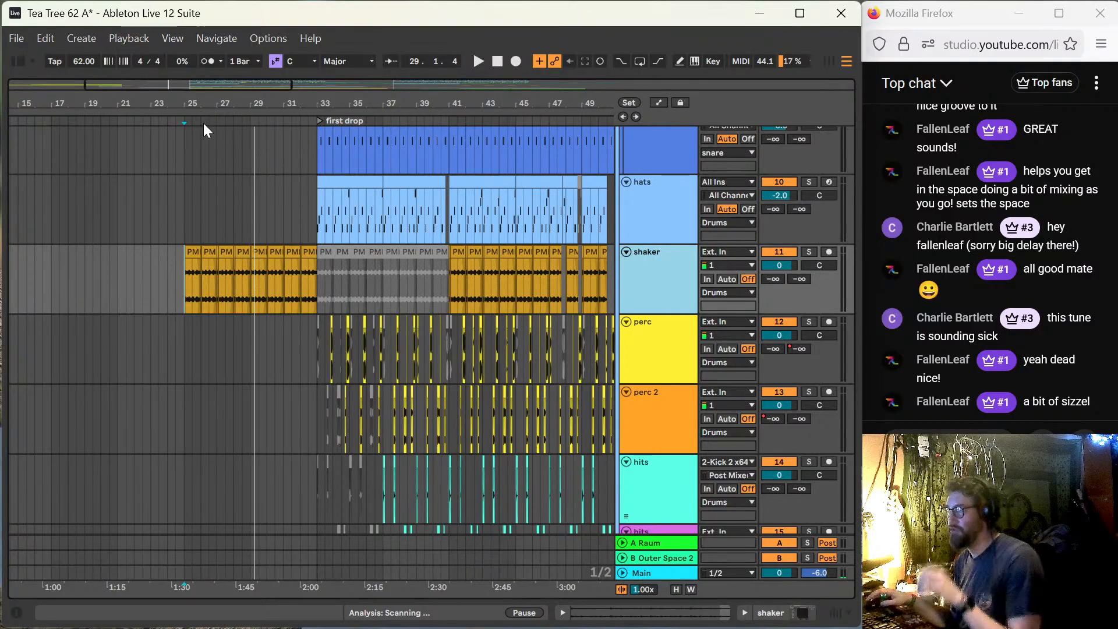
key(ctrl+t)
Step: Browse the samples folder to the Organic Percloops inside the LOOPS of PML - Deep Premium Vol 6
click(19, 61)
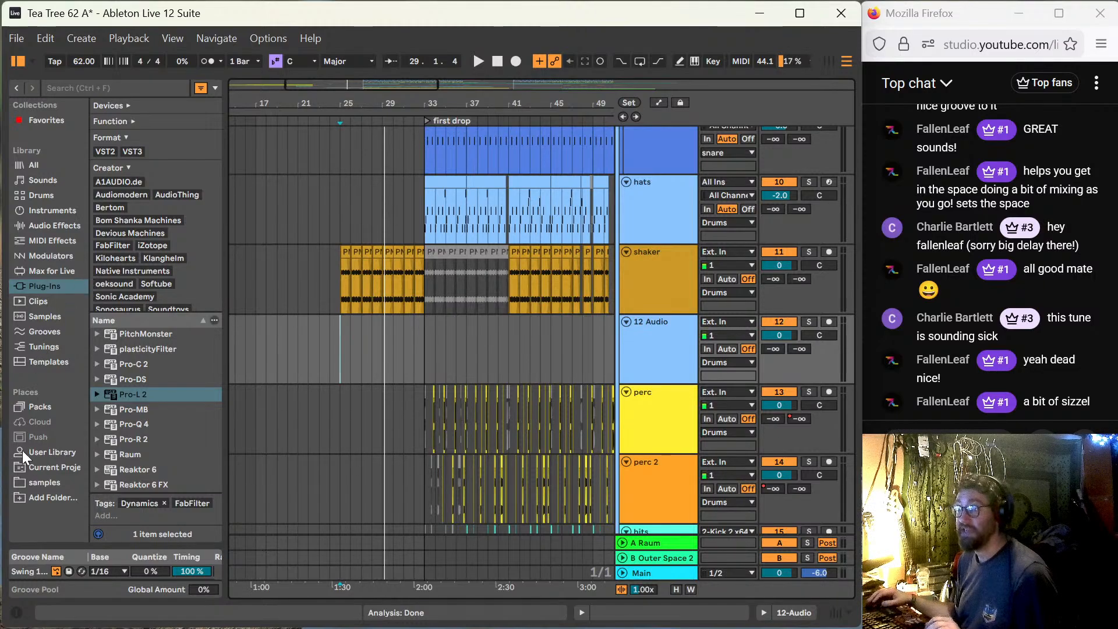
click(50, 485)
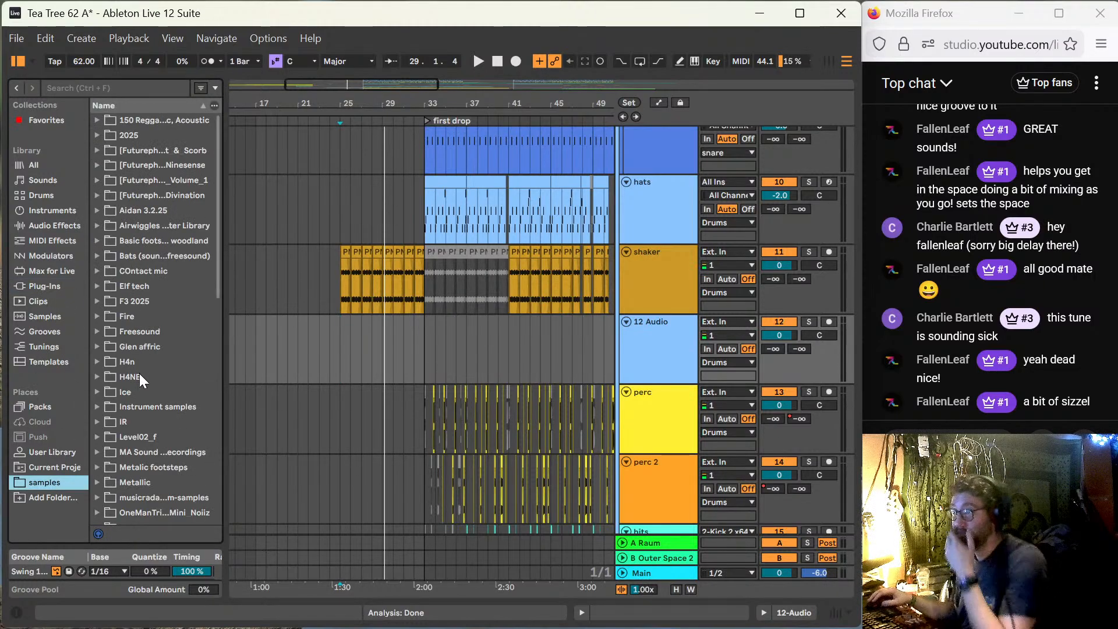
scroll(141, 417, down, 4)
scroll(140, 417, up, 3)
scroll(141, 417, down, 3)
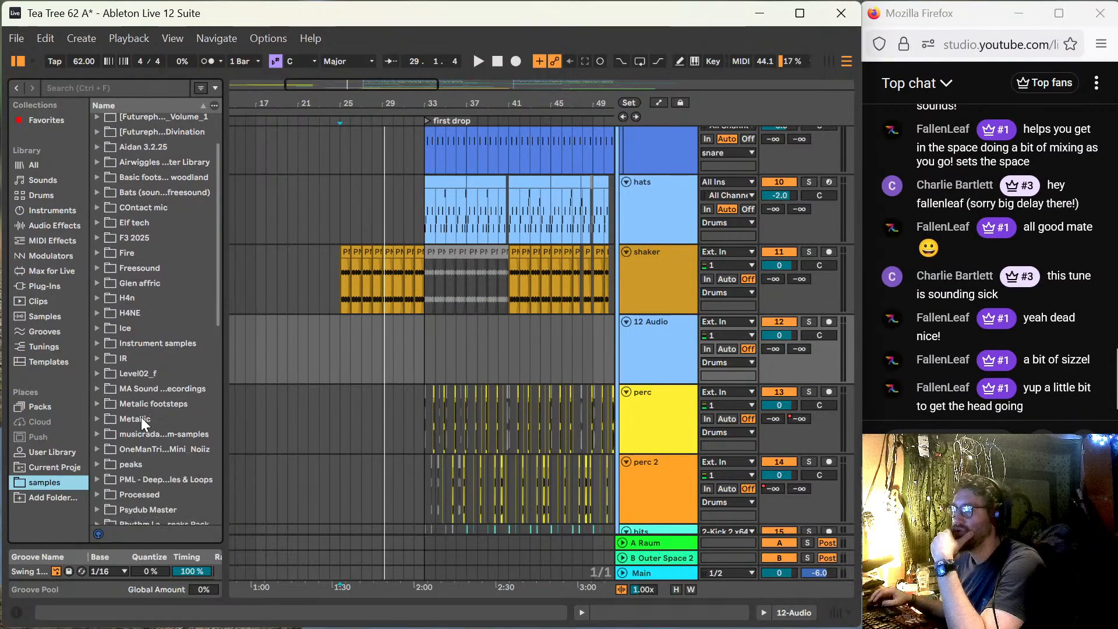
scroll(142, 419, down, 1)
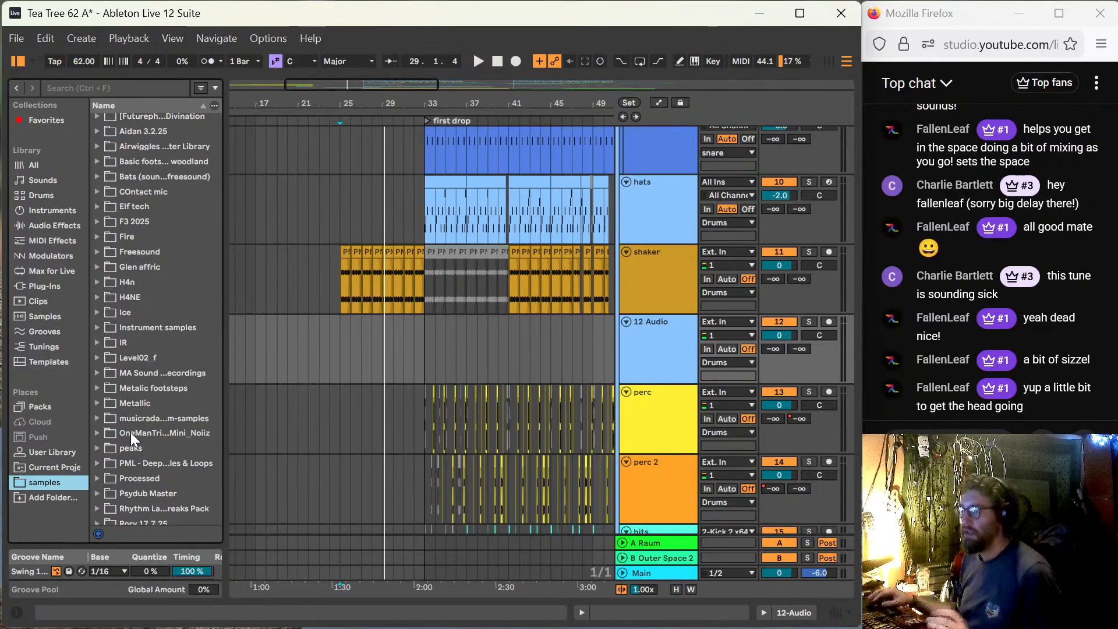
scroll(109, 477, down, 4)
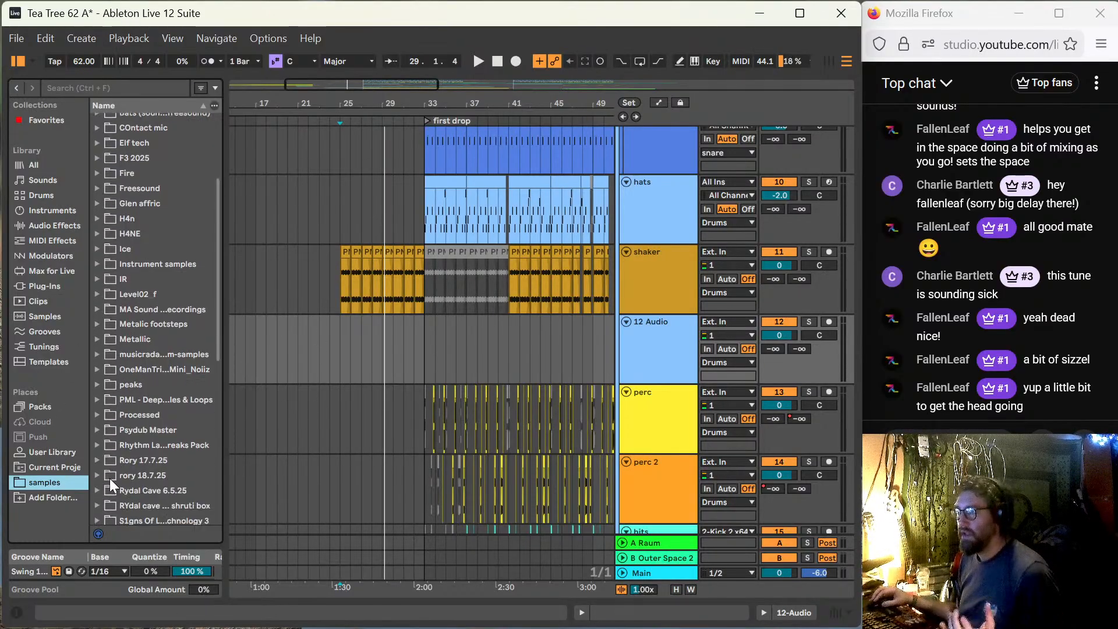
click(96, 399)
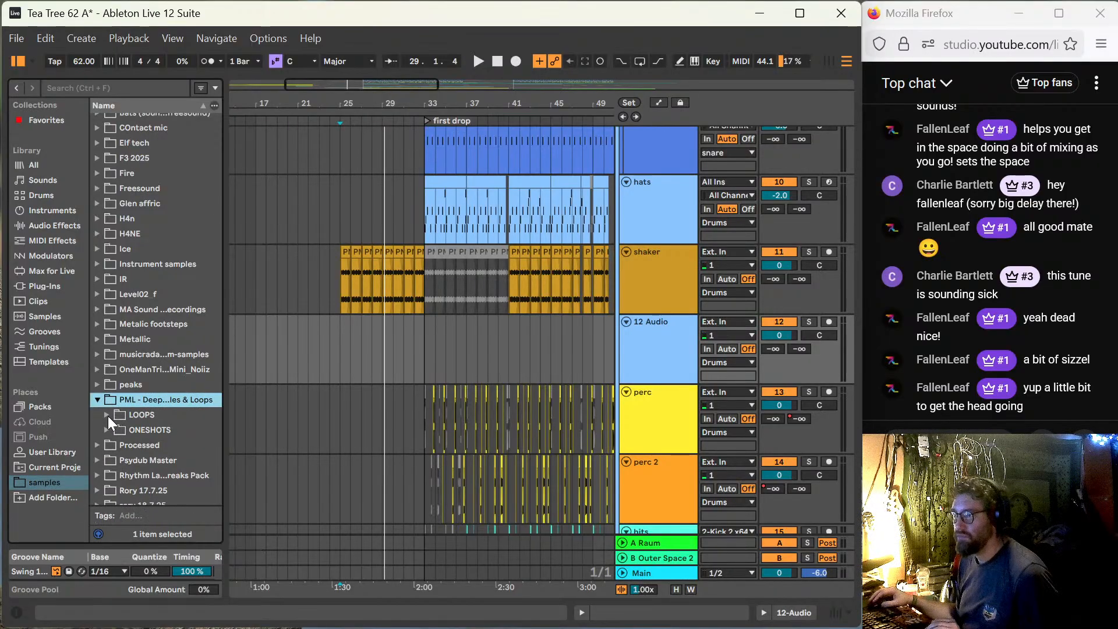
click(107, 415)
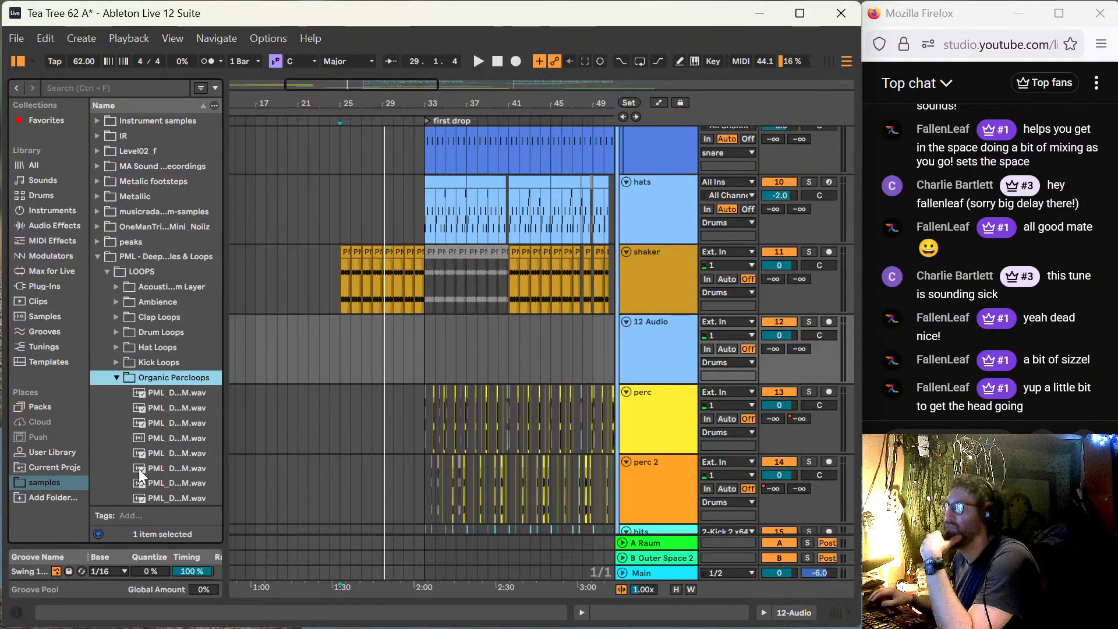
Step: Preview Groovebox Percloop 003, place it at 25.1.1 on the new audio track, play it and open its clip settings
click(149, 421)
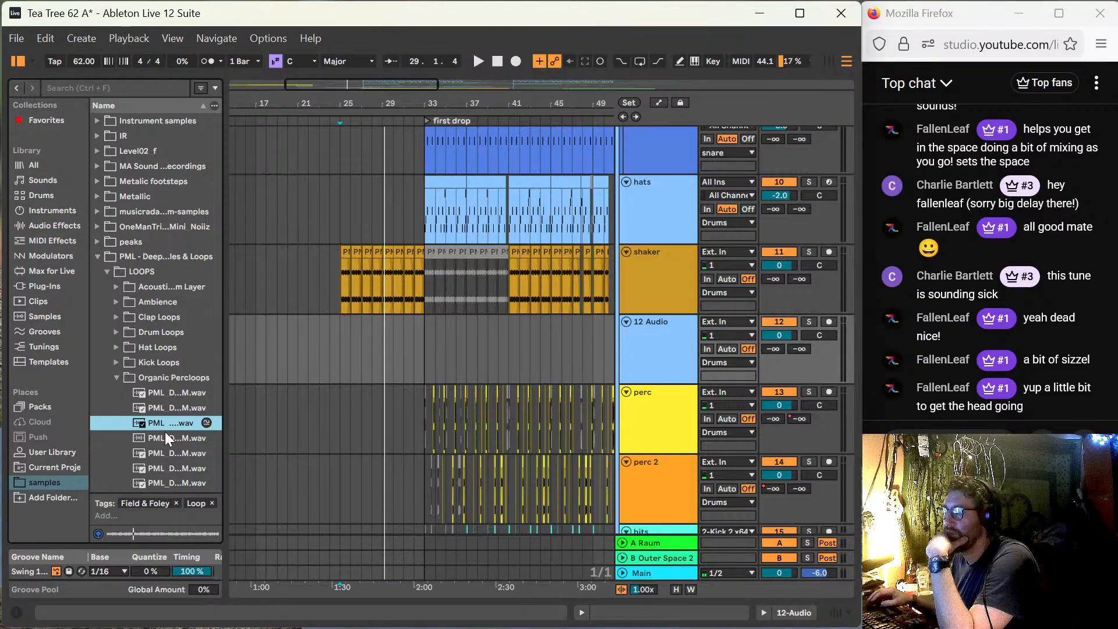
drag(171, 422, 341, 331)
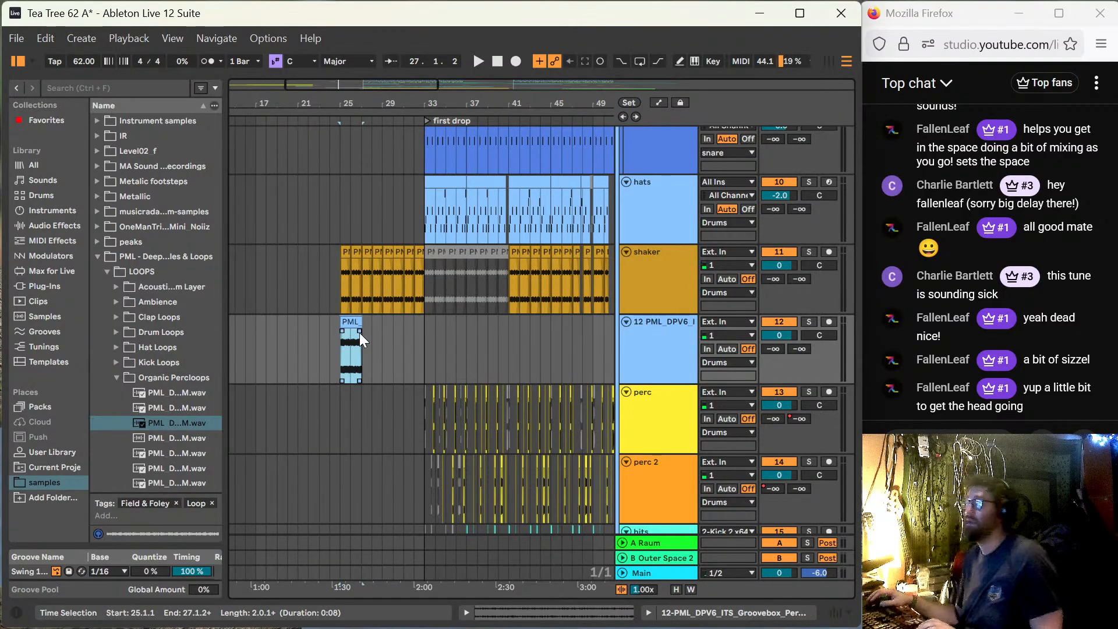
key(space)
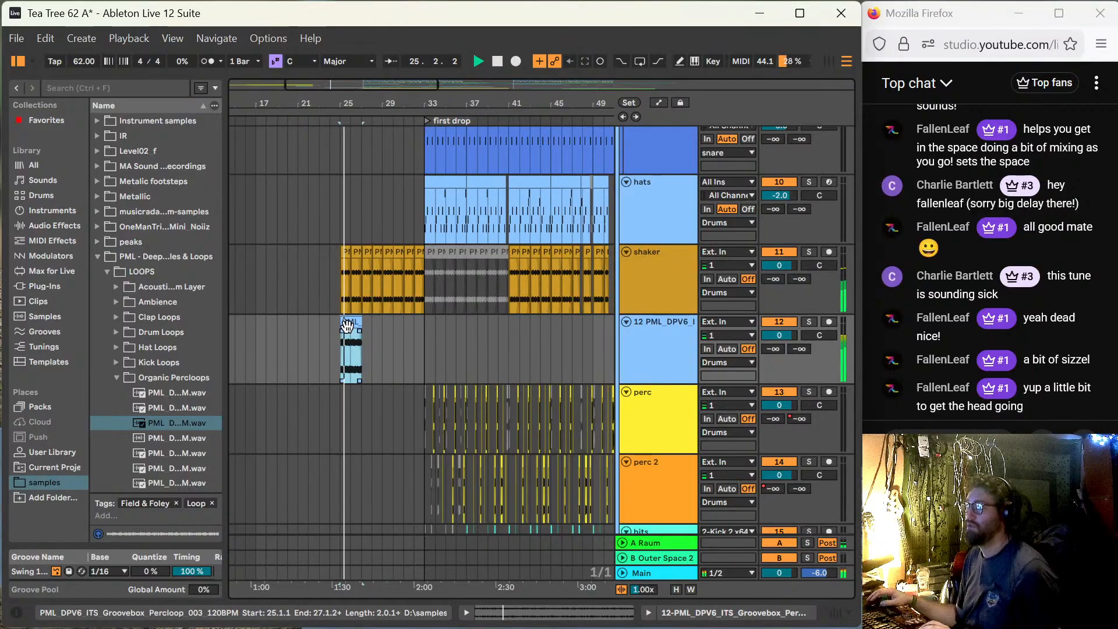
double_click(348, 323)
key(space)
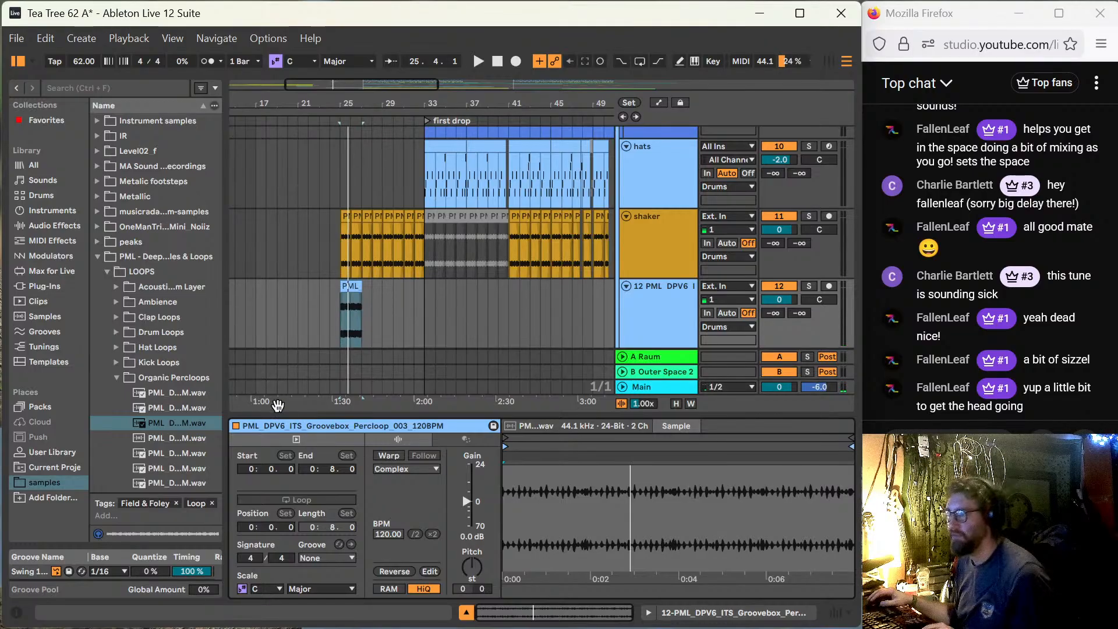
Step: Widen the browser, warp the Percloop 003 clip at 60 BPM and play it with the shakers
drag(226, 383, 353, 383)
click(501, 455)
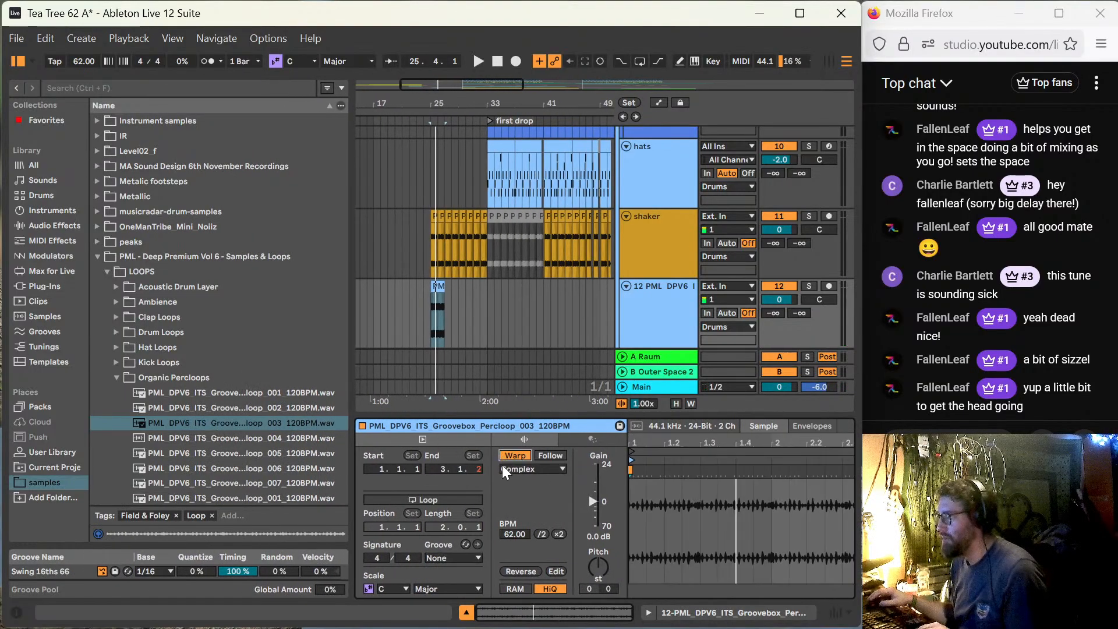
click(515, 535)
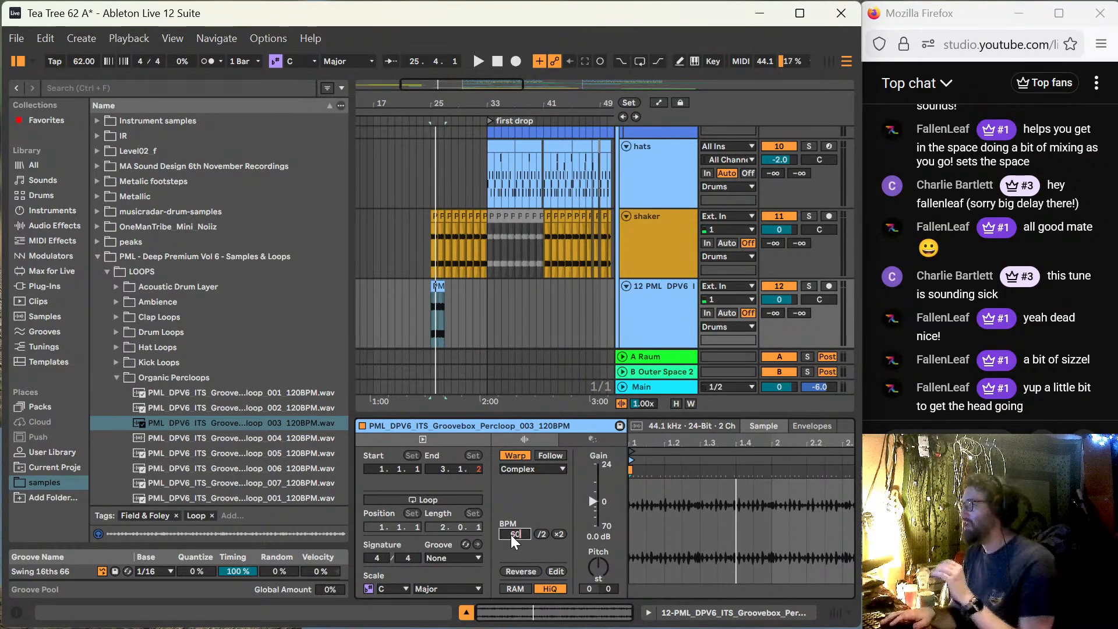
key(Return)
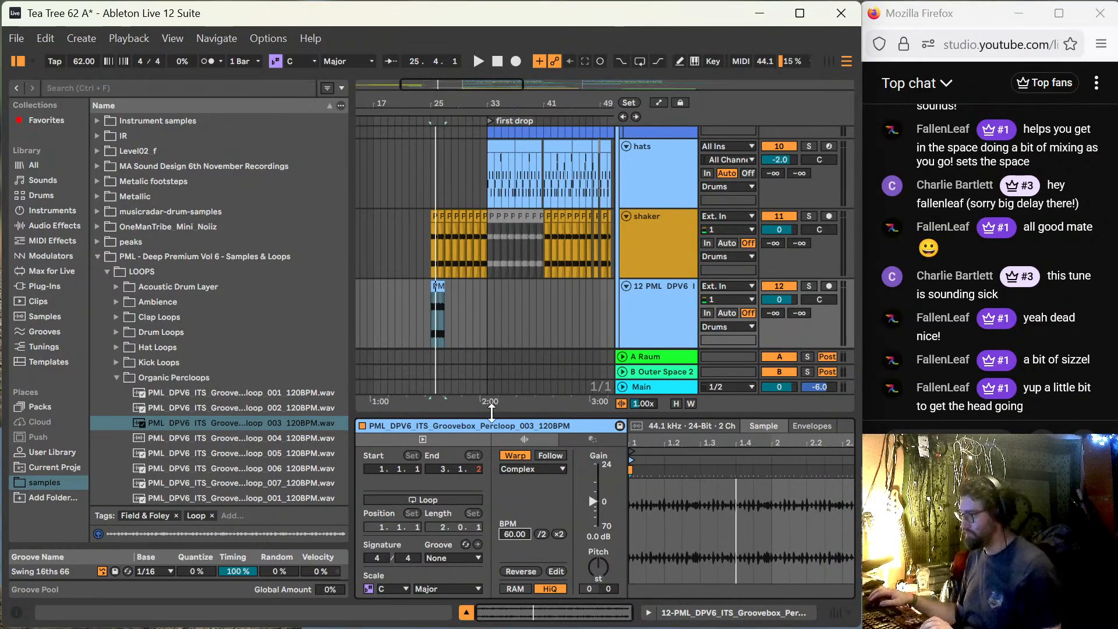
click(440, 315)
key(space)
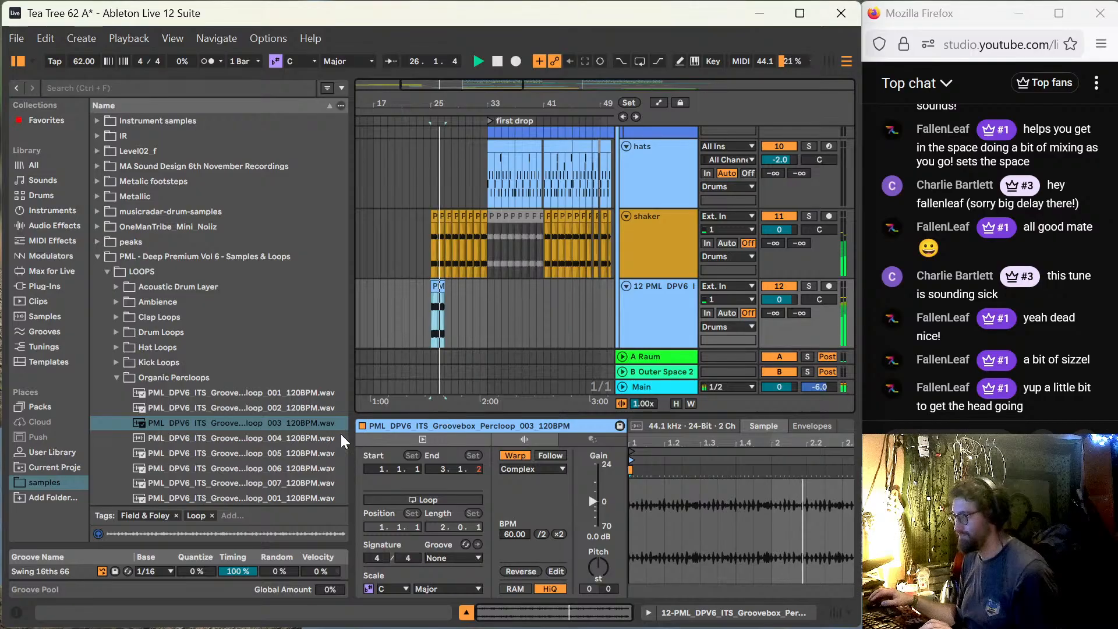
key(space)
Step: Replace the Percloop 003 clip at 25.1.1 with Groovebox Percloop 005 after previewing it
click(282, 450)
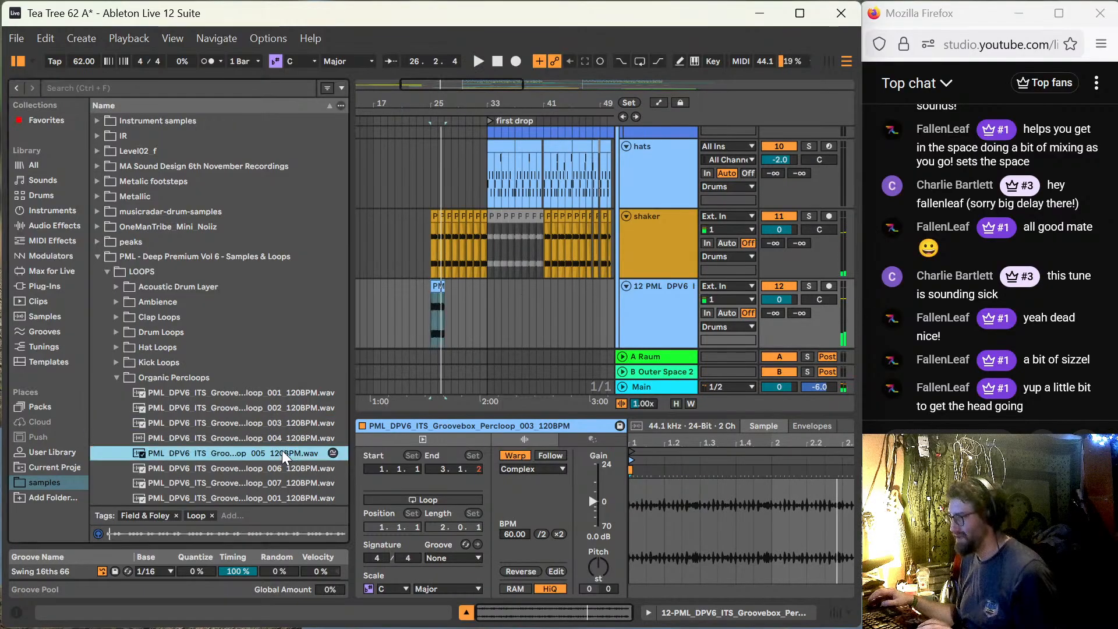
scroll(281, 443, down, 4)
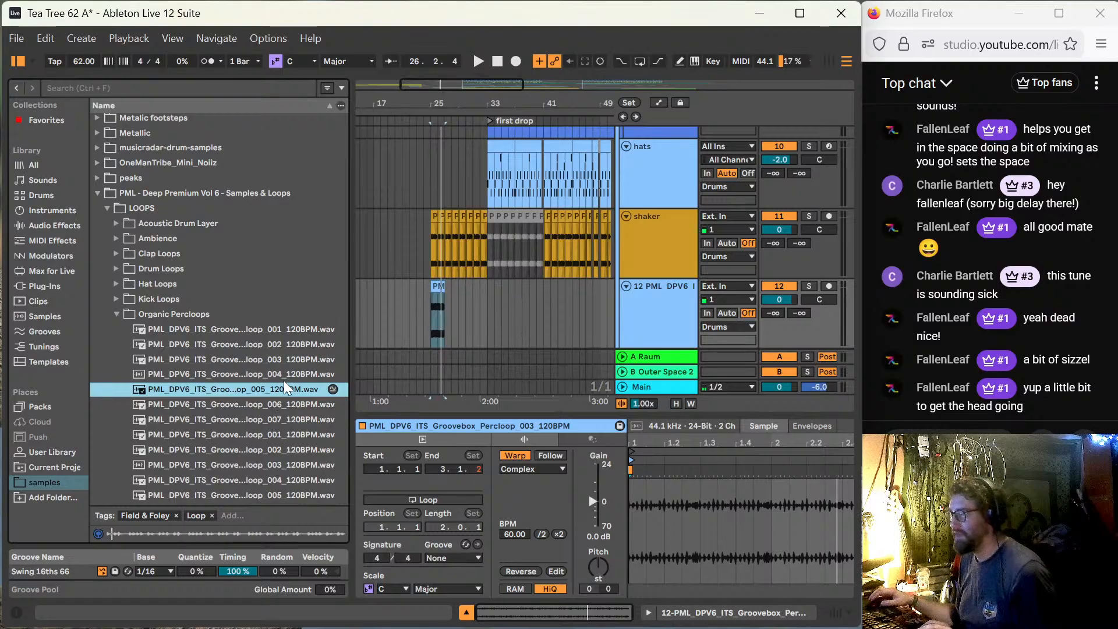
click(444, 278)
key(Delete)
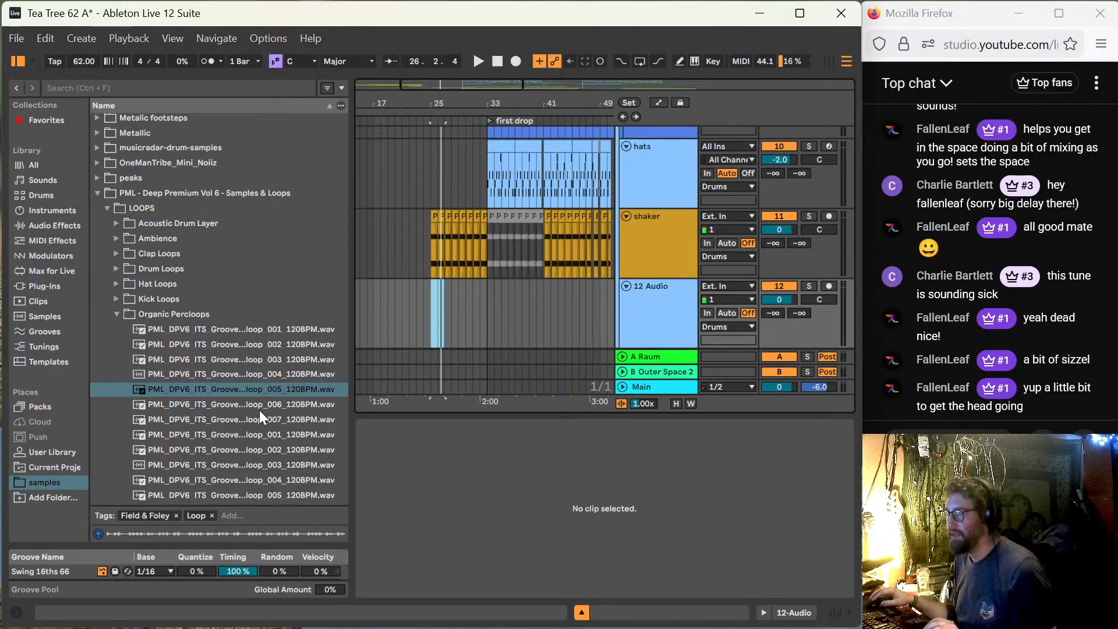
click(278, 390)
drag(277, 390, 432, 299)
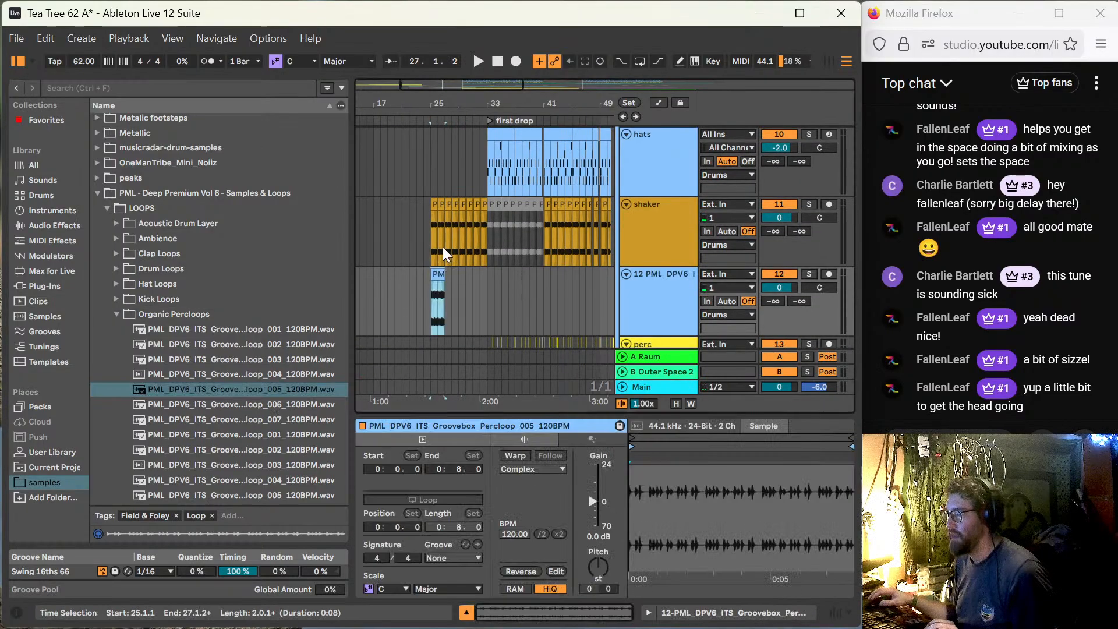
Step: Warp the Percloop 005 clip at 60 BPM and play it from 25.1.1
click(513, 455)
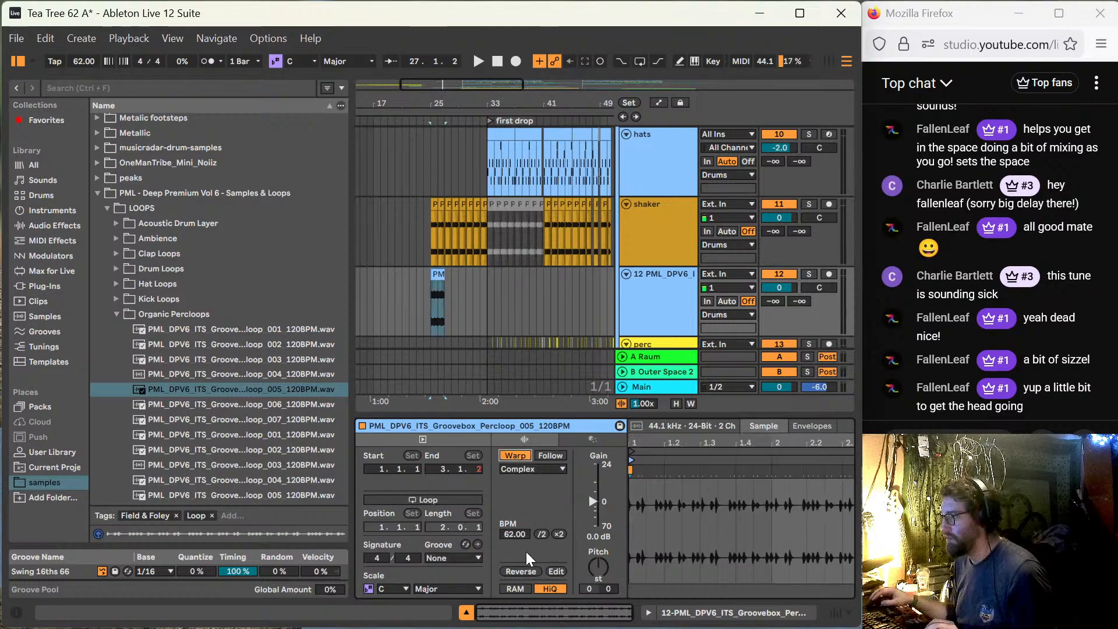
click(517, 533)
text(60)
key(Return)
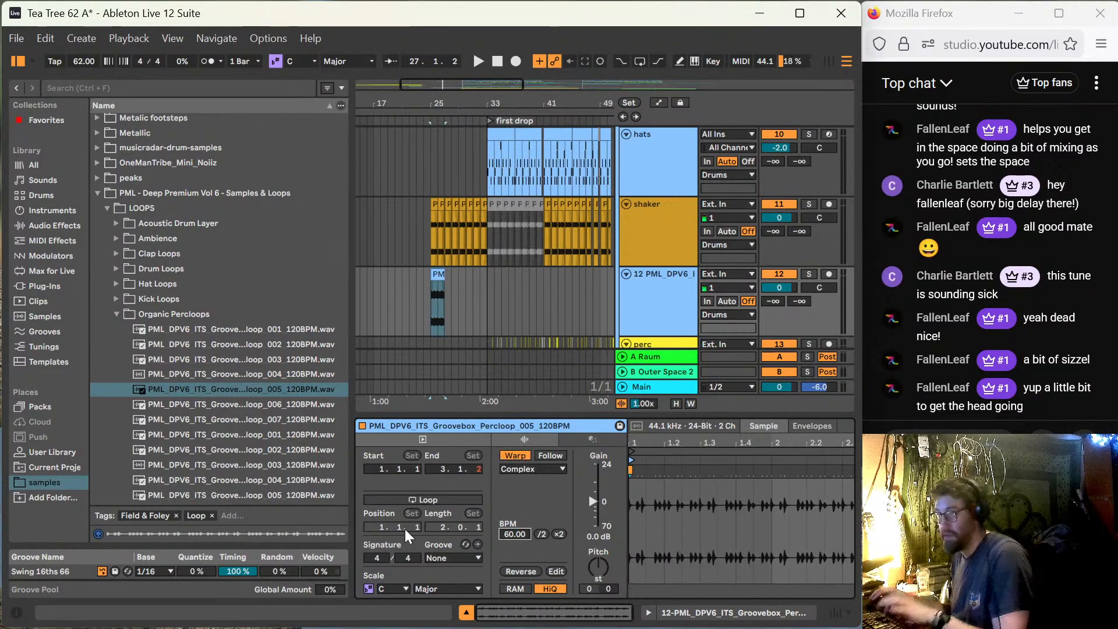
click(438, 271)
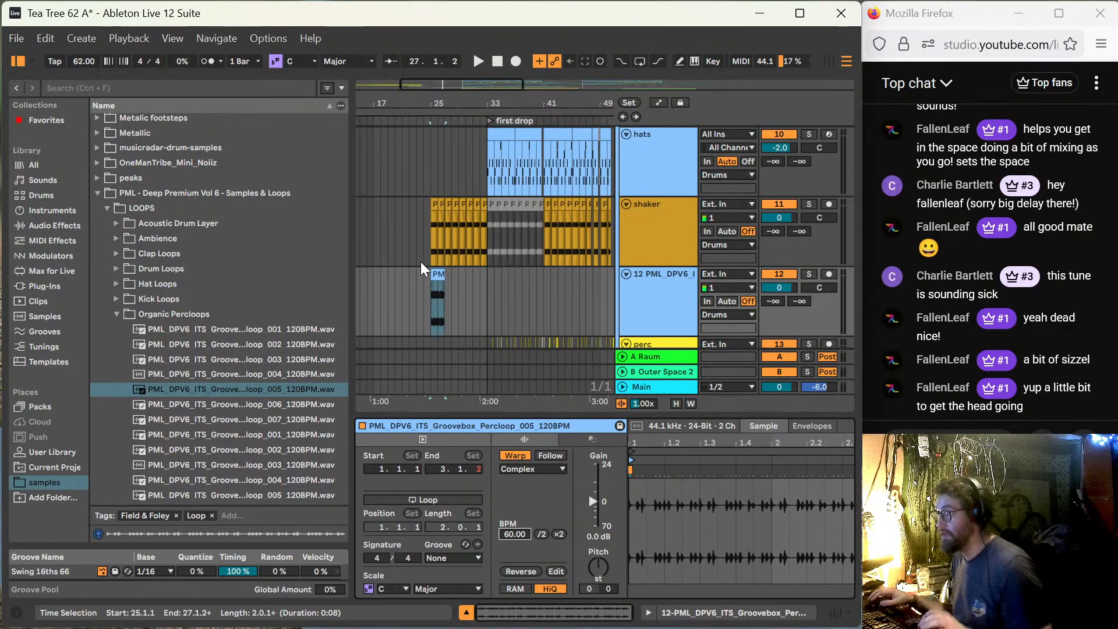
key(space)
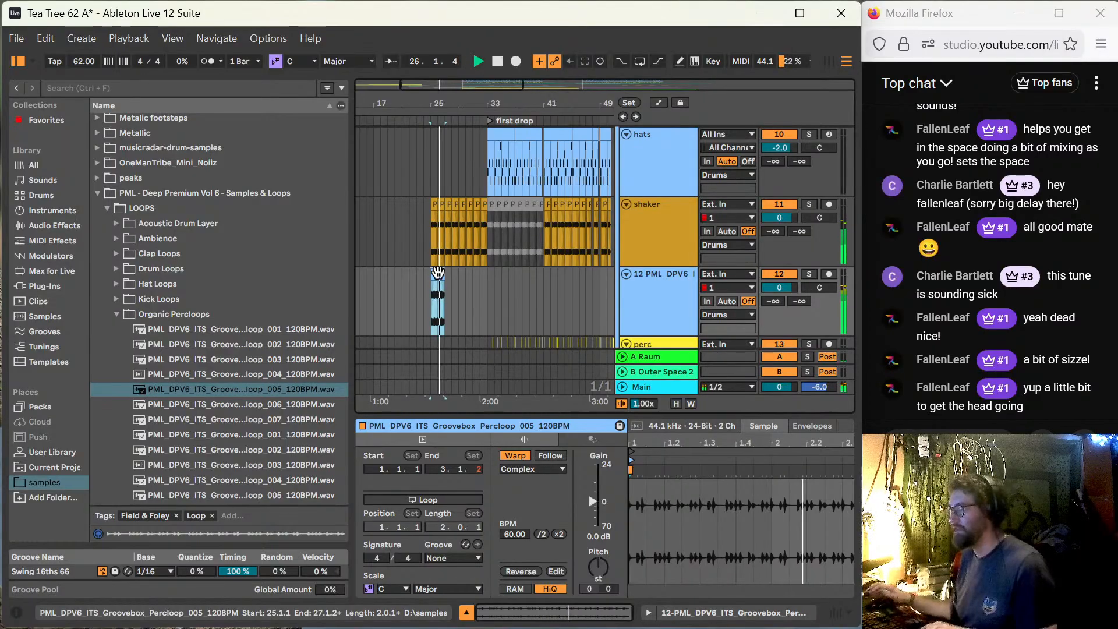
Step: Duplicate the Percloop 005 clip three times towards the first drop during playback
key(ctrl+d)
key(ctrl+d)
key(ctrl+d)
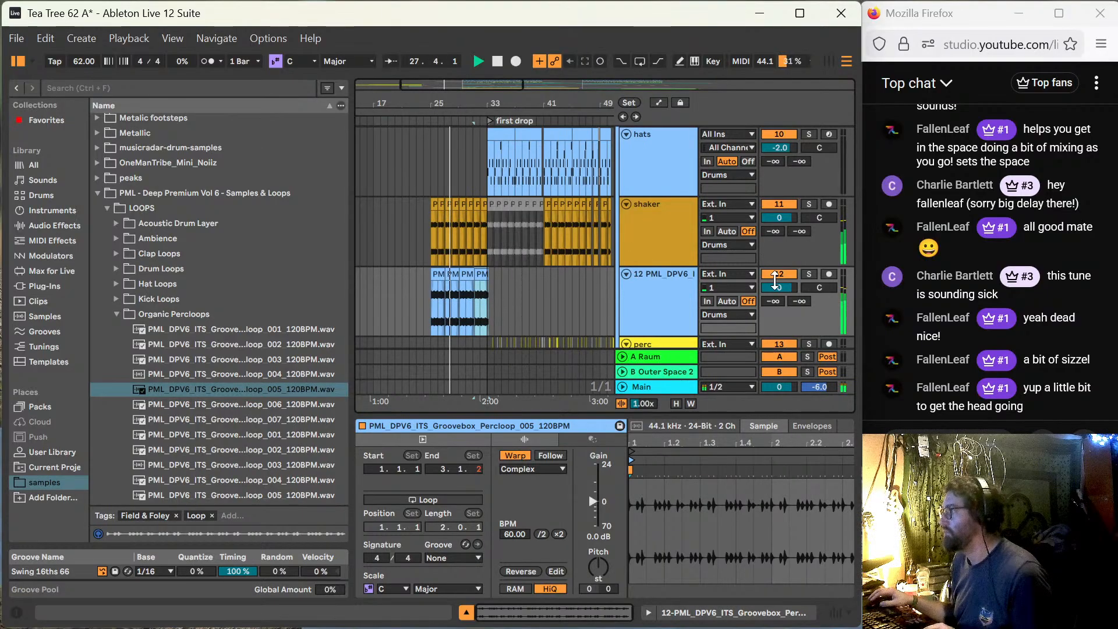
Step: Set the percussion loop track's send to the A Raum return to -15.3 dB and stop playback
drag(781, 305, 780, 296)
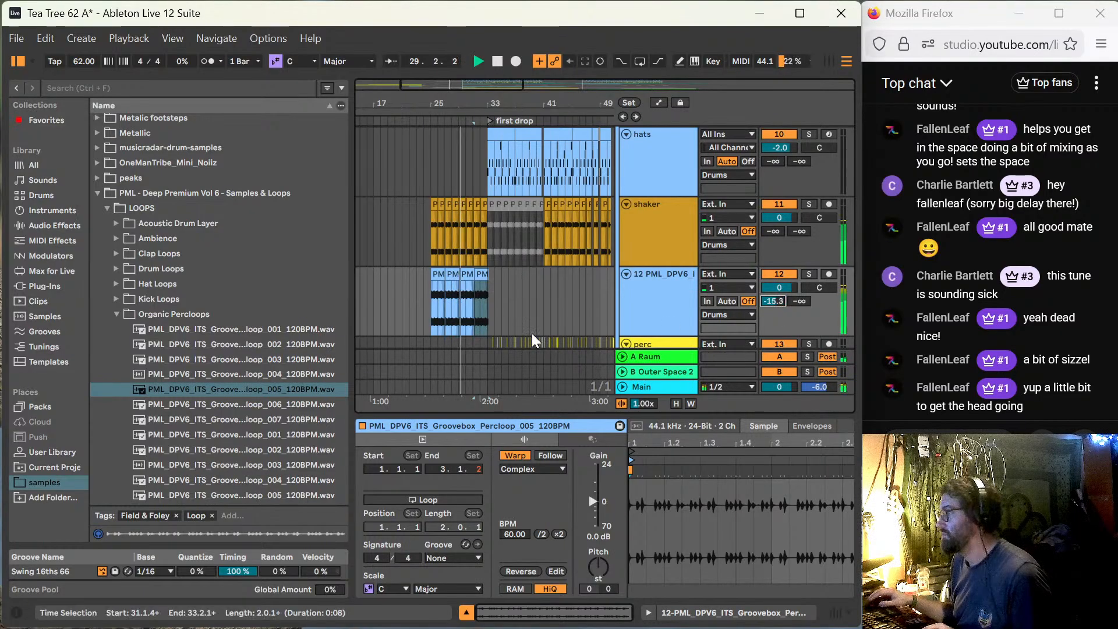
key(space)
Step: Trim the end of the first Percloop 005 clip to 27.1.1 so it spans exactly two bars
click(432, 296)
scroll(431, 295, up, 4)
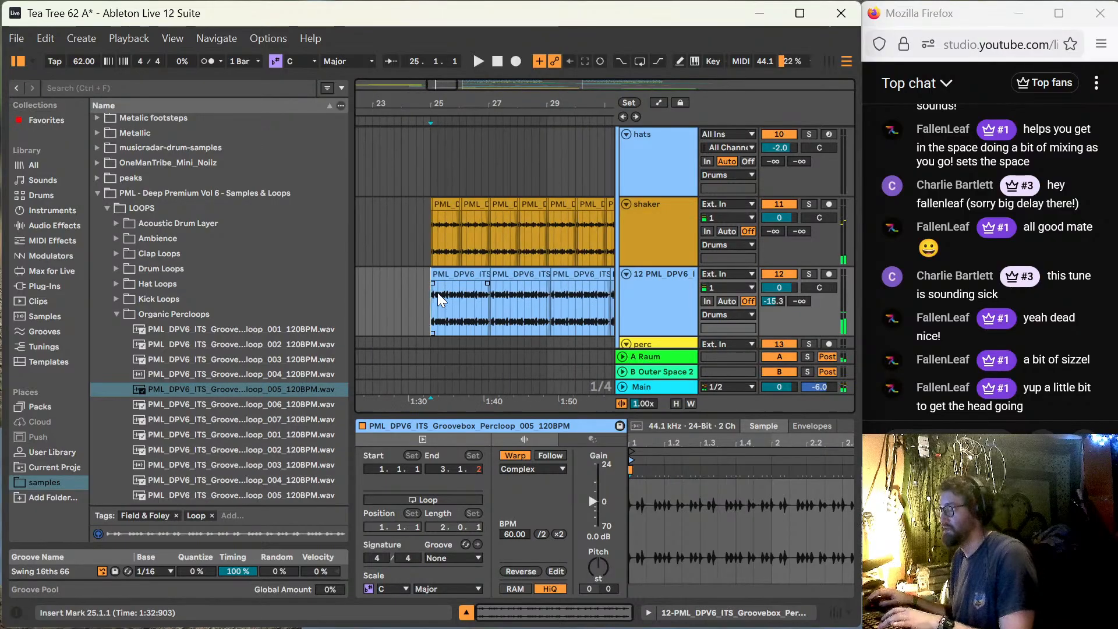
scroll(438, 292, up, 2)
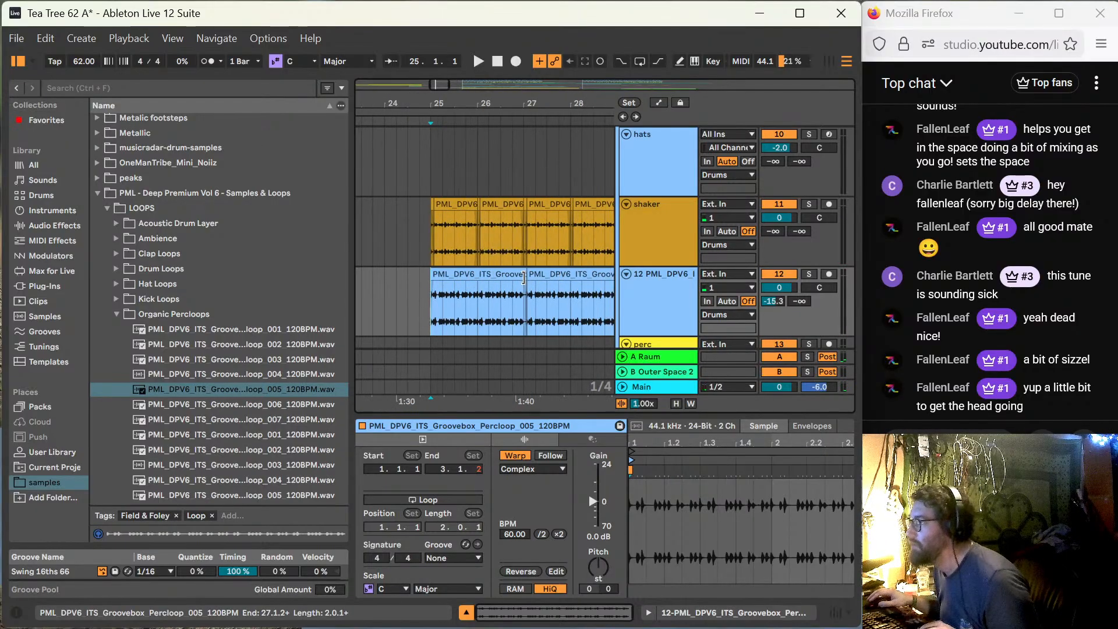
drag(523, 278, 523, 279)
Step: Delete the three untrimmed Percloop 005 copies that follow the first clip
key(minus)
key(minus)
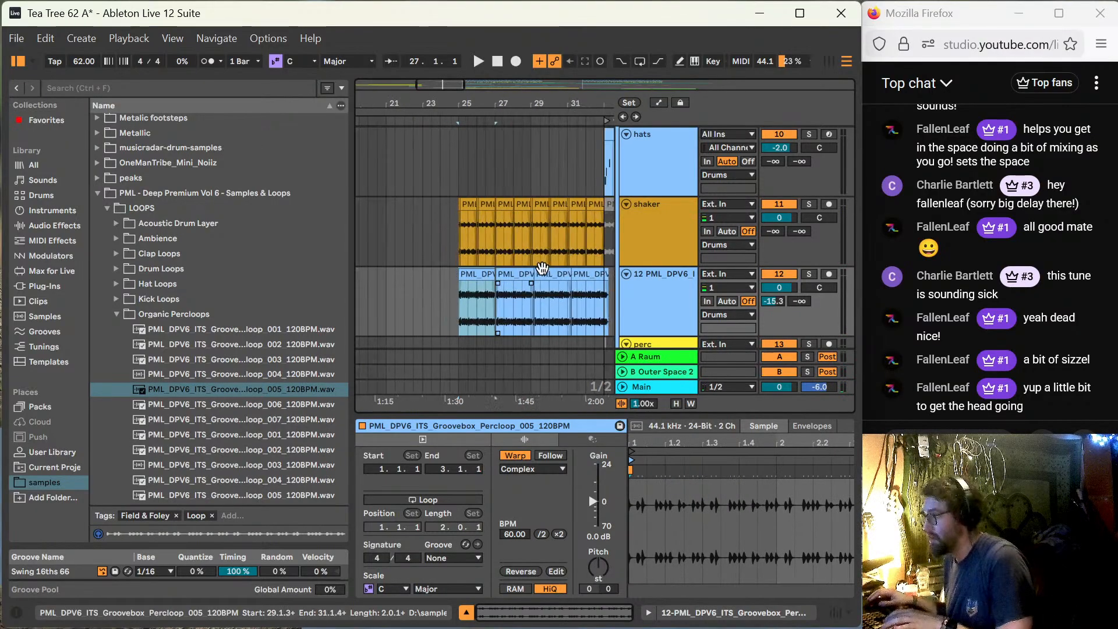
key(minus)
click(543, 274)
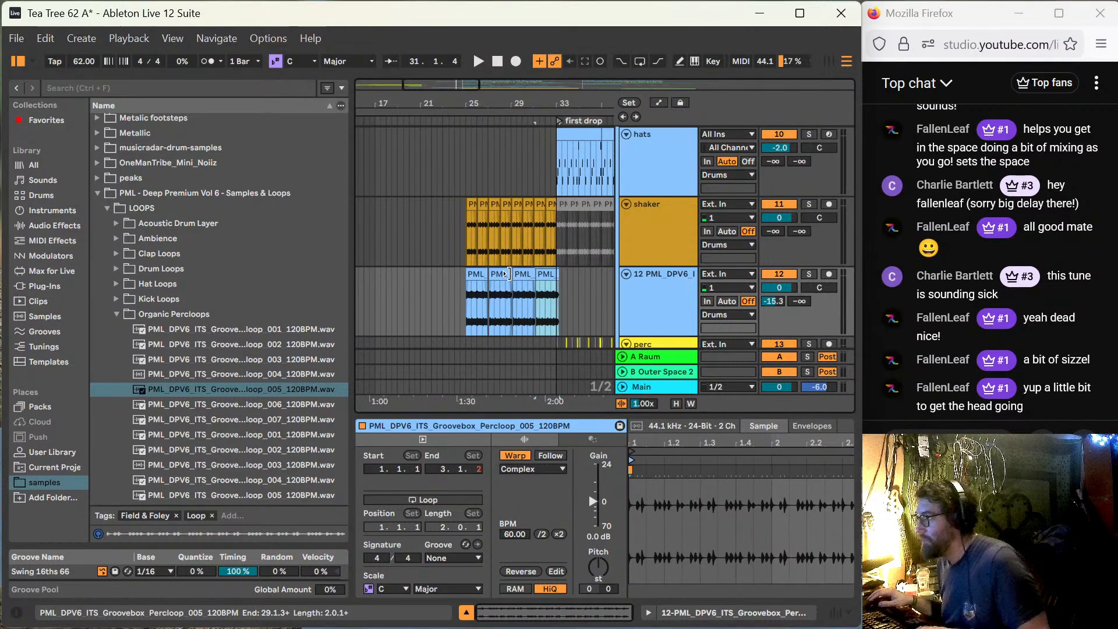
shift+click(500, 274)
key(Delete)
Step: Duplicate the trimmed two-bar Percloop 005 clip three times up to bar 33 and play from 30.1.1 into the first drop
click(473, 279)
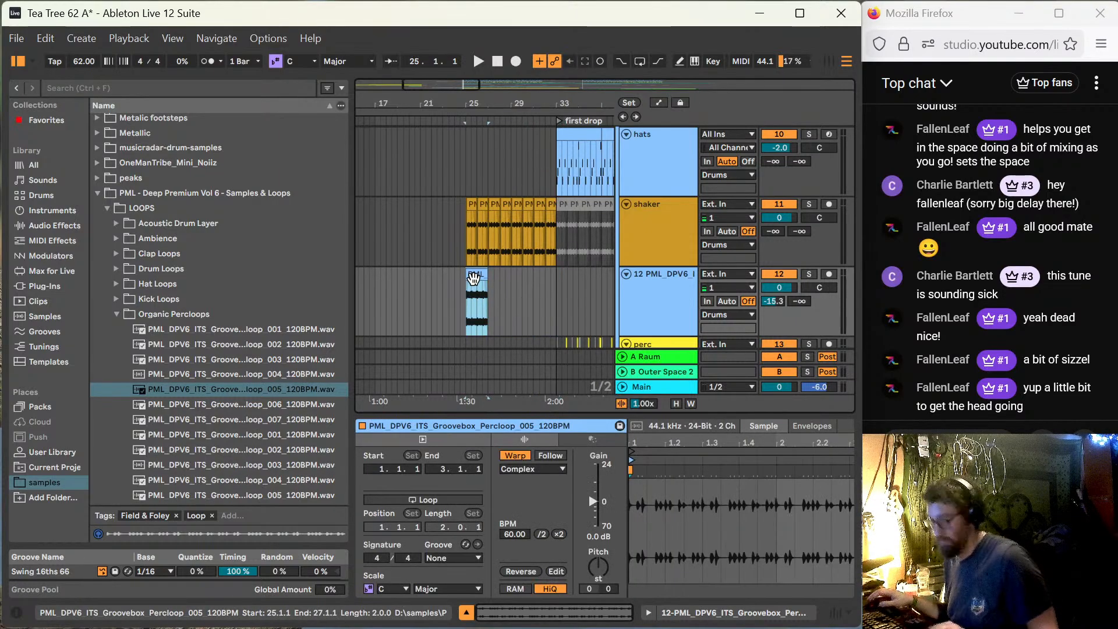
key(ctrl+d)
key(ctrl+d)
key(ctrl+d)
click(473, 289)
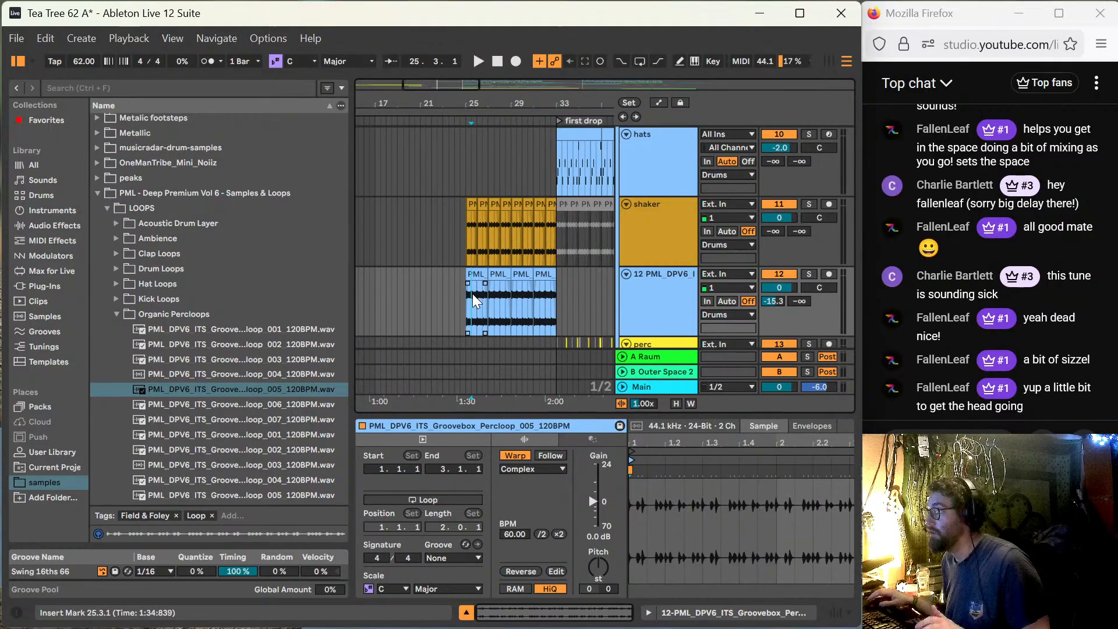
click(495, 287)
key(space)
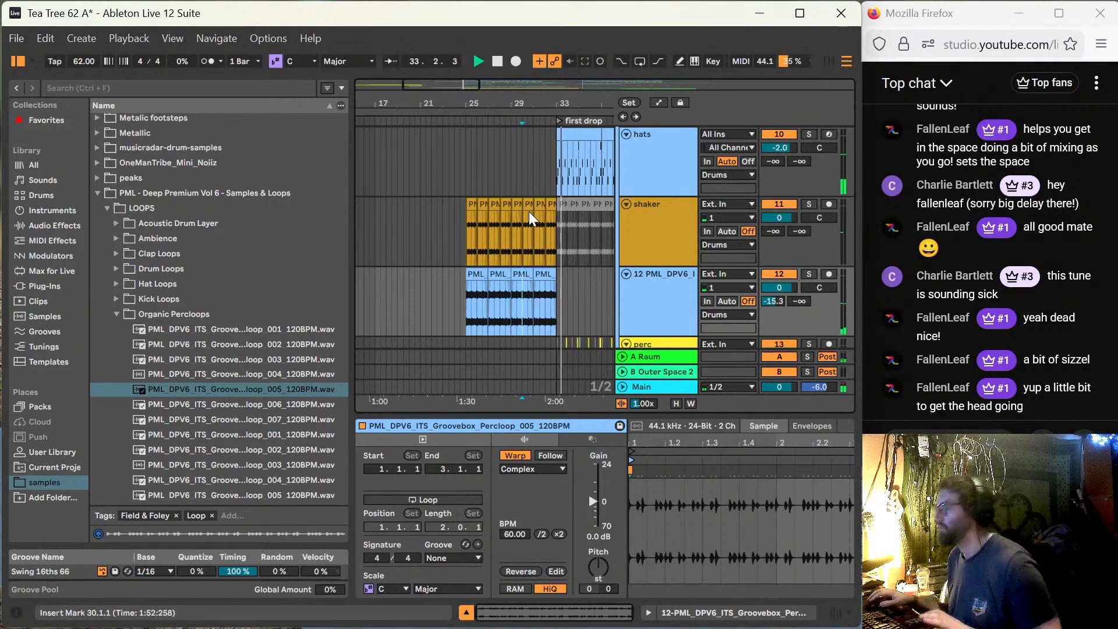
Step: Stop playback and lower the gain of all four Percloop 005 clips to -2.2 dB
key(space)
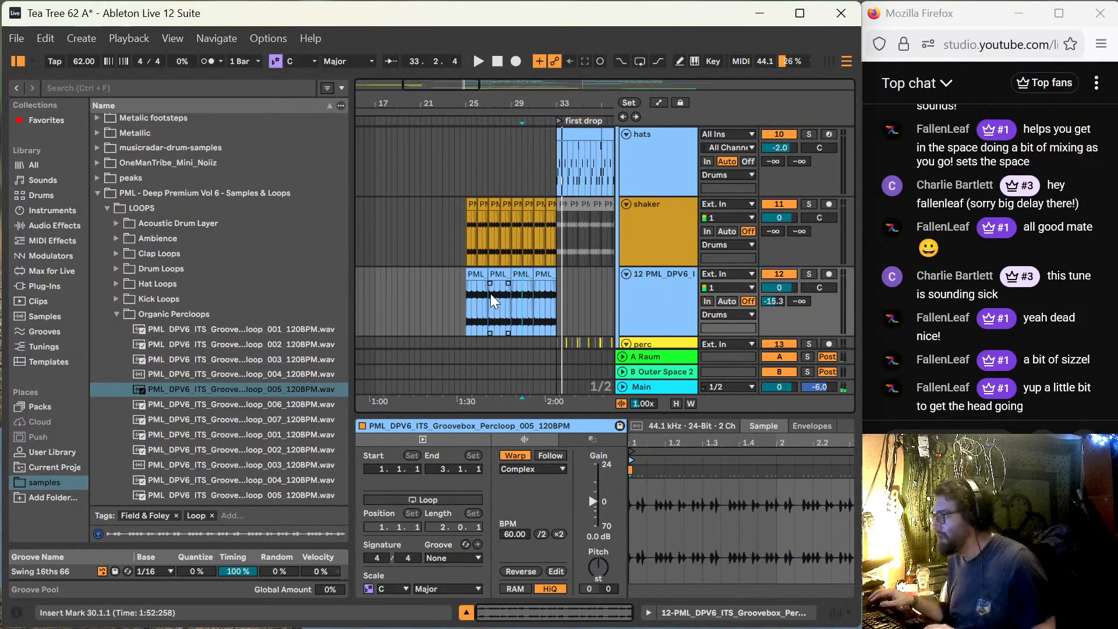
click(481, 282)
shift+click(542, 273)
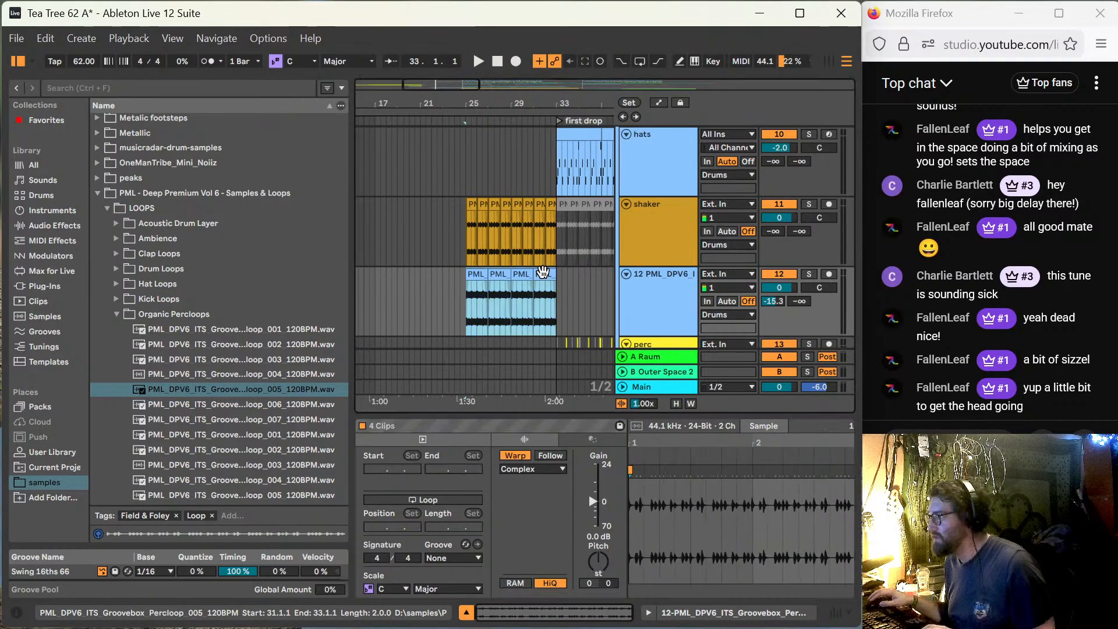
drag(592, 502, 592, 504)
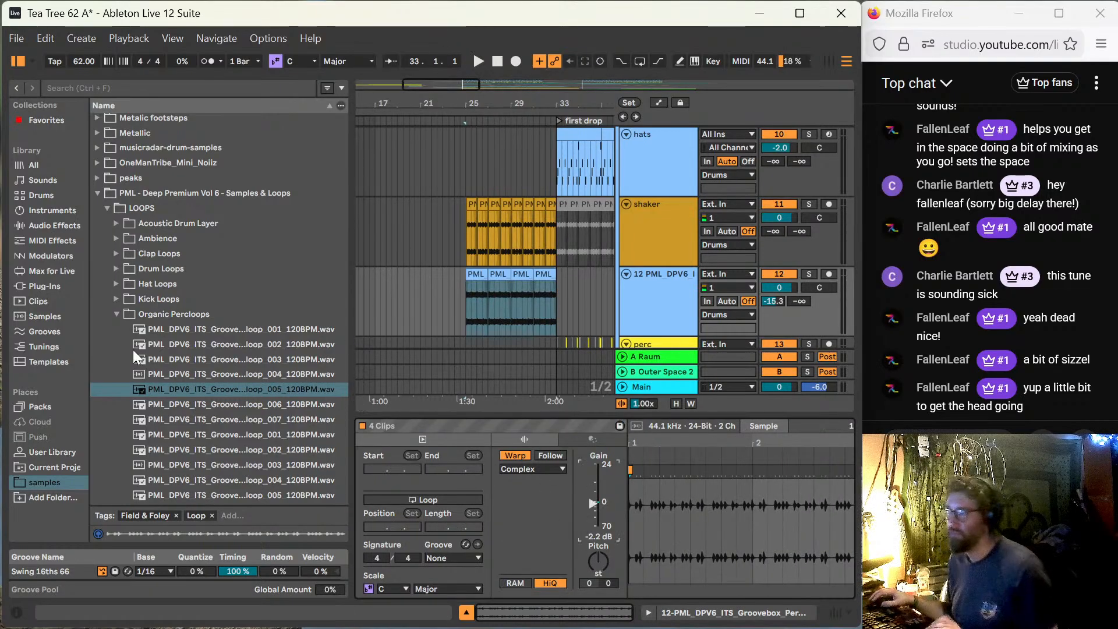
Step: Load the Pro-Q 4 plug-in onto the Percloop 005 track
click(45, 287)
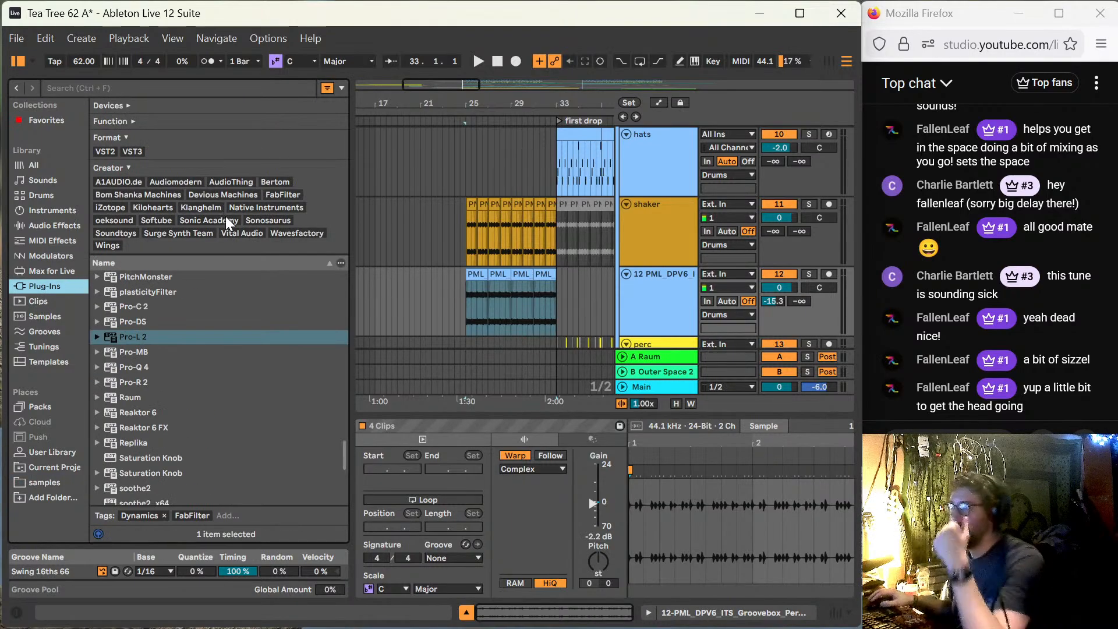
scroll(184, 365, down, 3)
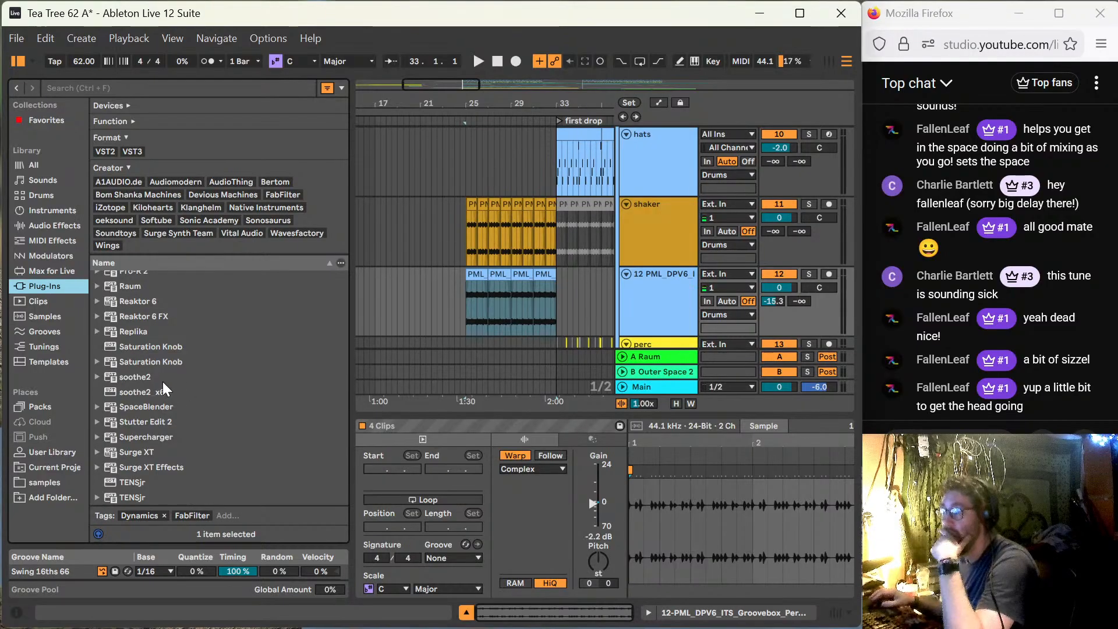
scroll(177, 387, up, 4)
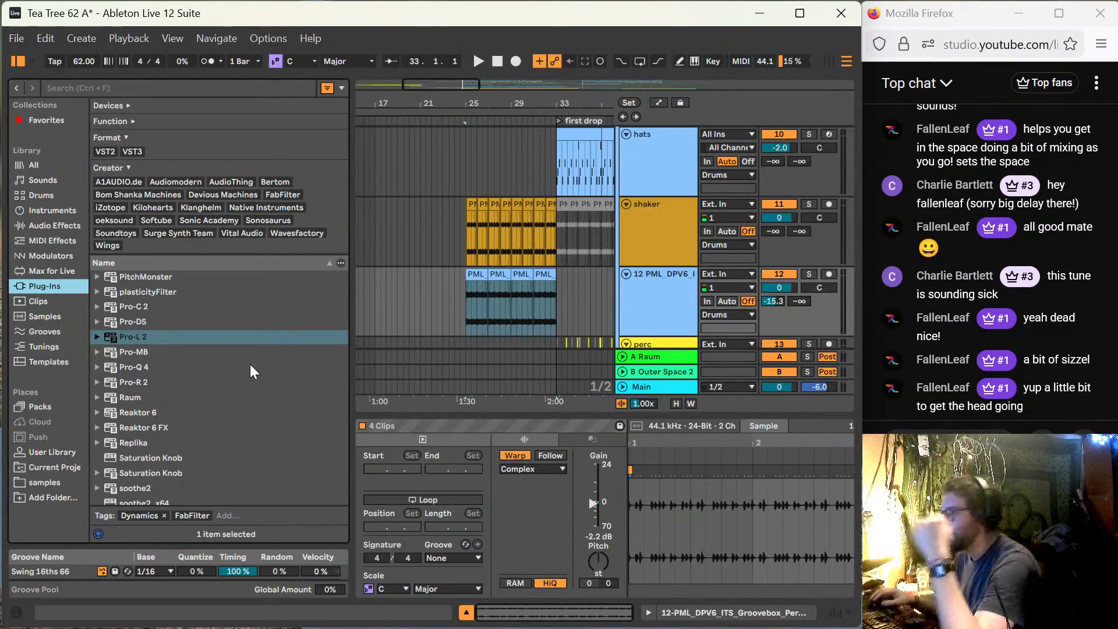
scroll(217, 406, down, 3)
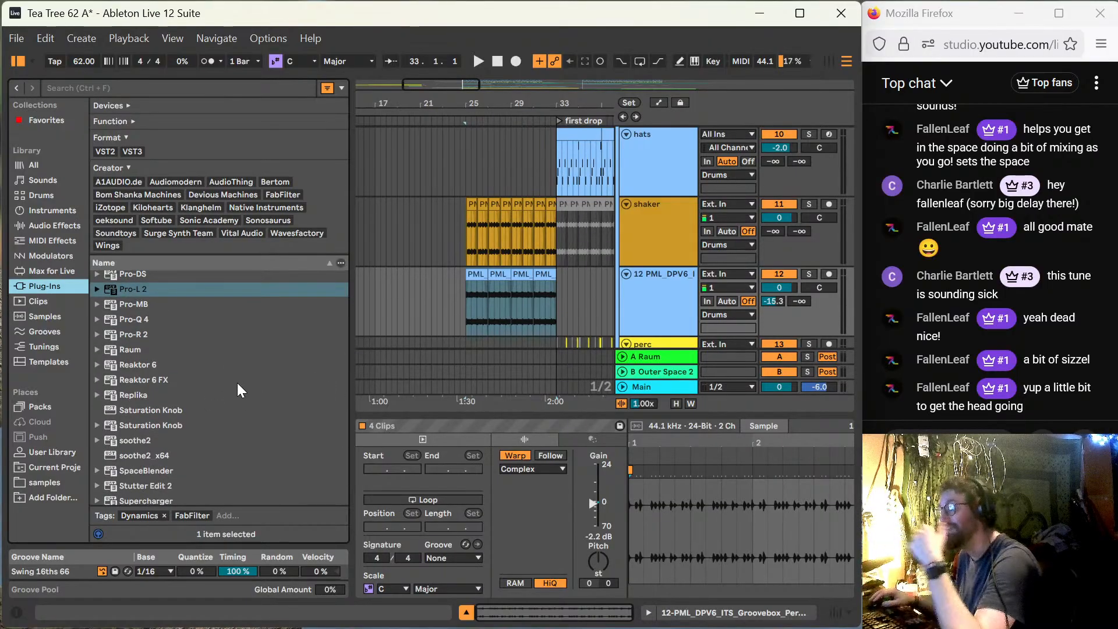
scroll(222, 382, up, 6)
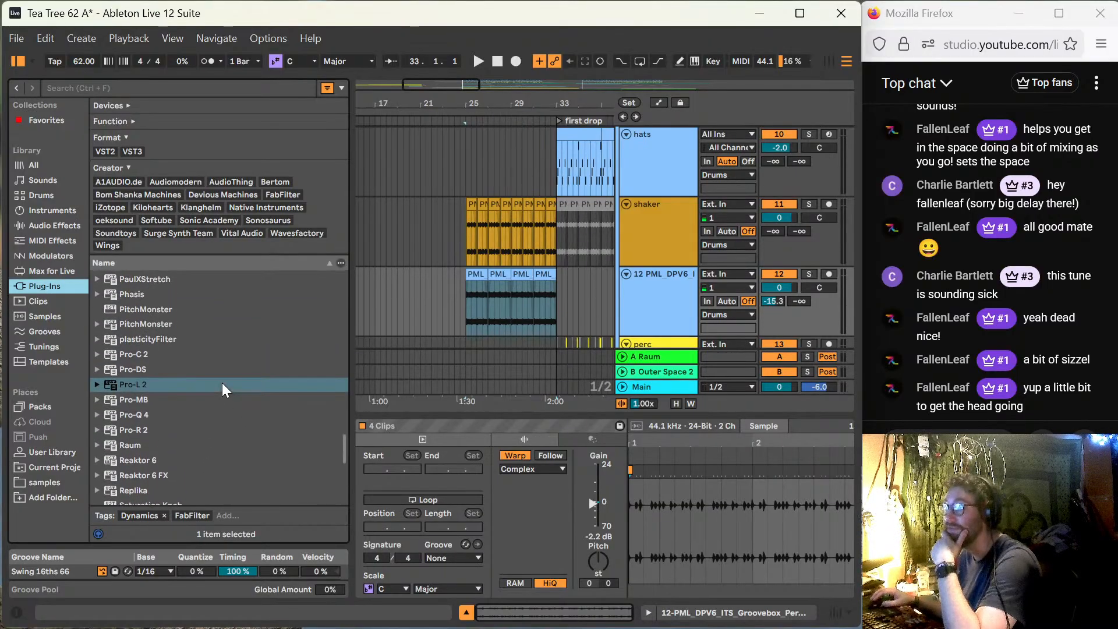
click(124, 416)
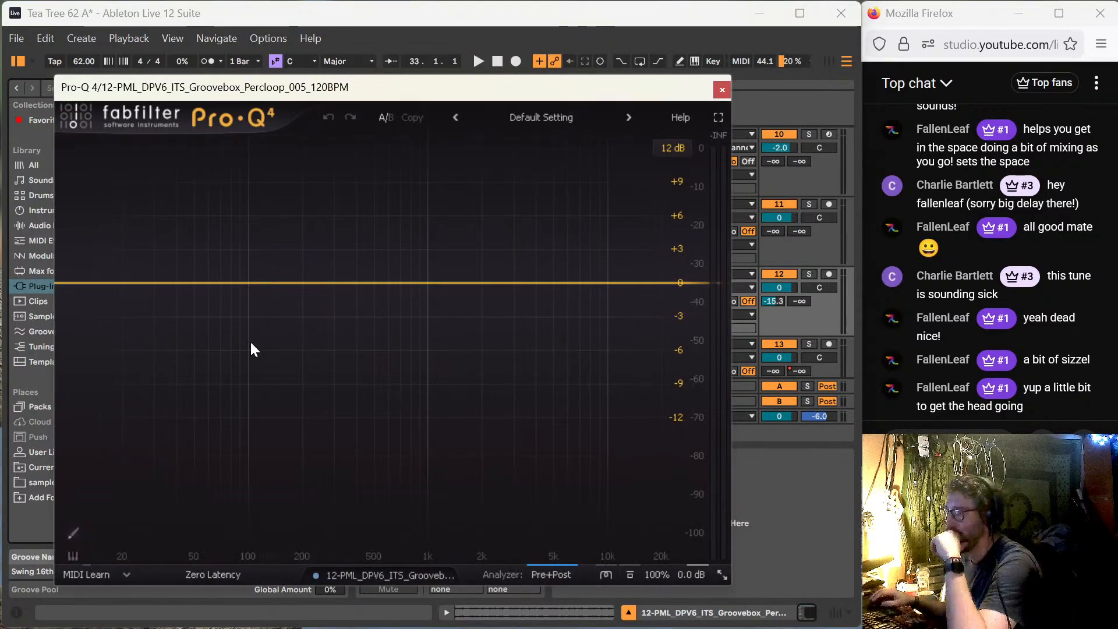
Step: Add a low cut and a high cut at 6616.8 Hz in the percussion loop's Pro-Q 4 while auditioning from bar 25
click(108, 449)
key(space)
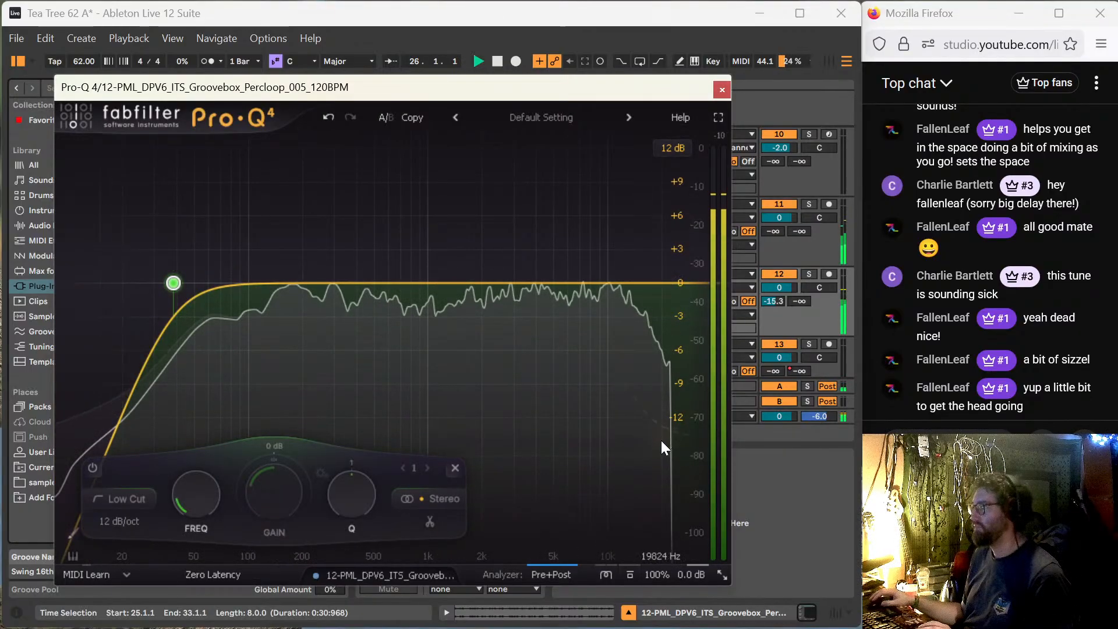
drag(656, 490, 575, 373)
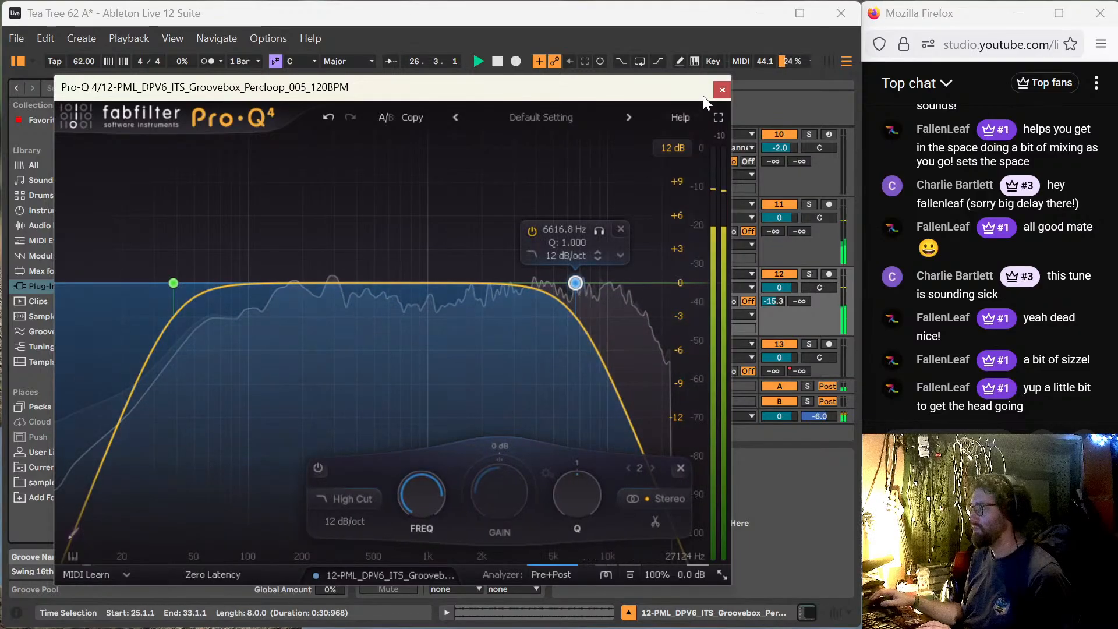
click(720, 90)
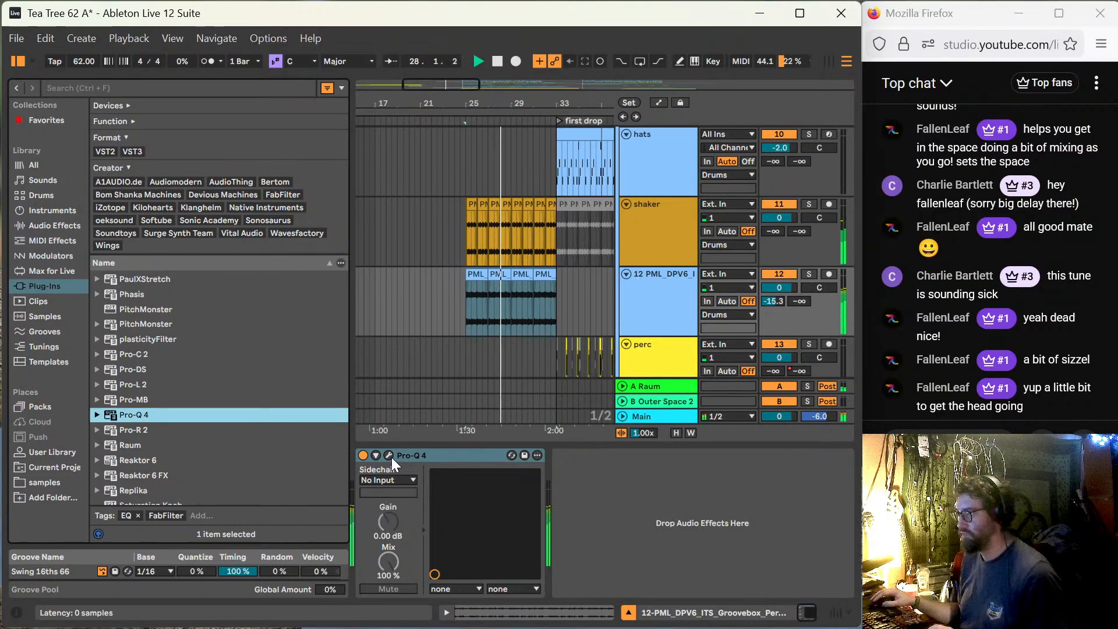
key(space)
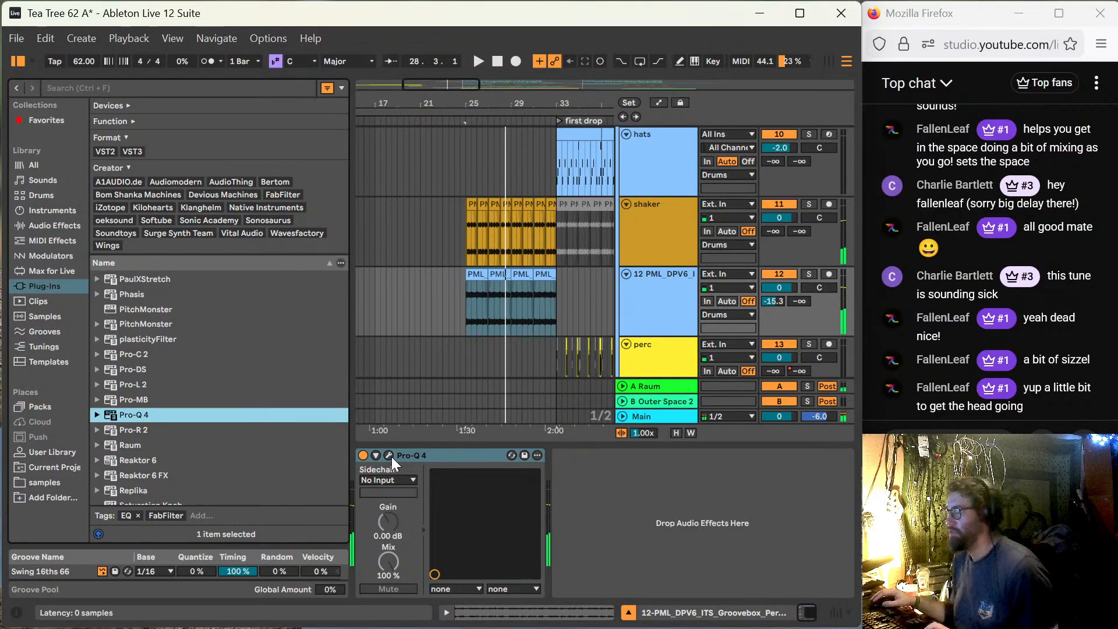
Step: Automate the percussion loop's Pro-Q 4 Band 2 frequency to dip at 25.1.1 and rise back to 6616.8 Hz around bar 31, and play it
click(391, 455)
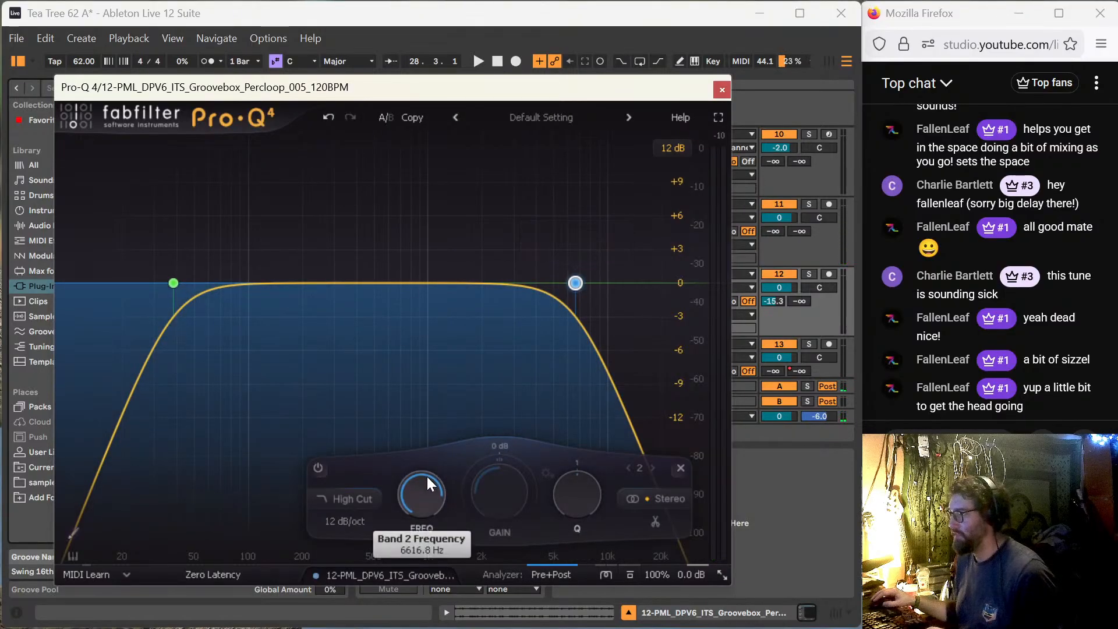
click(721, 91)
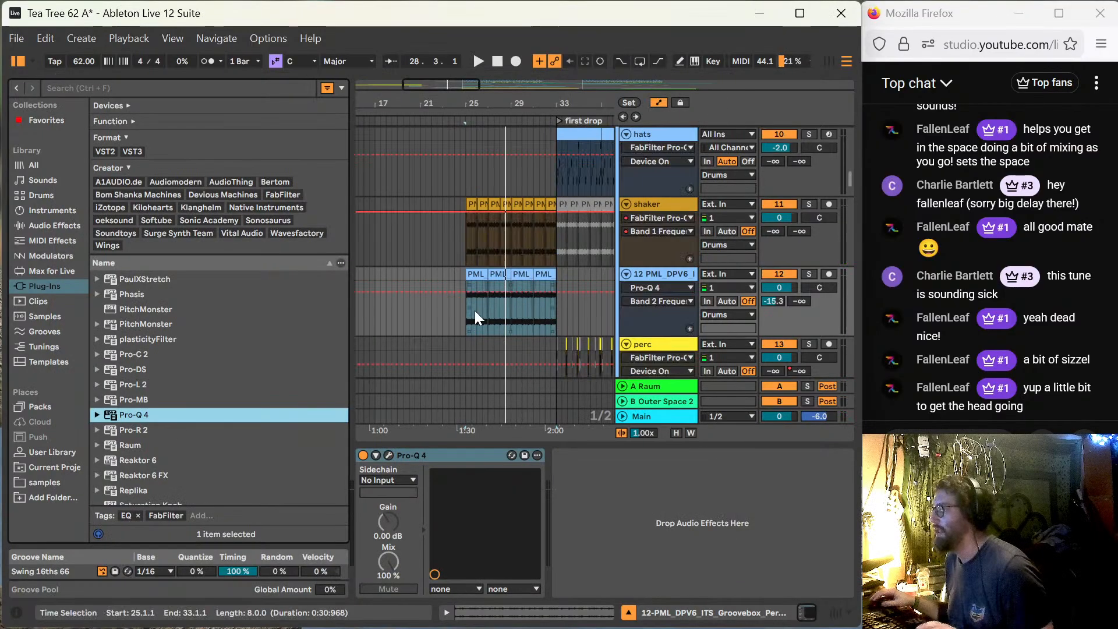
click(535, 293)
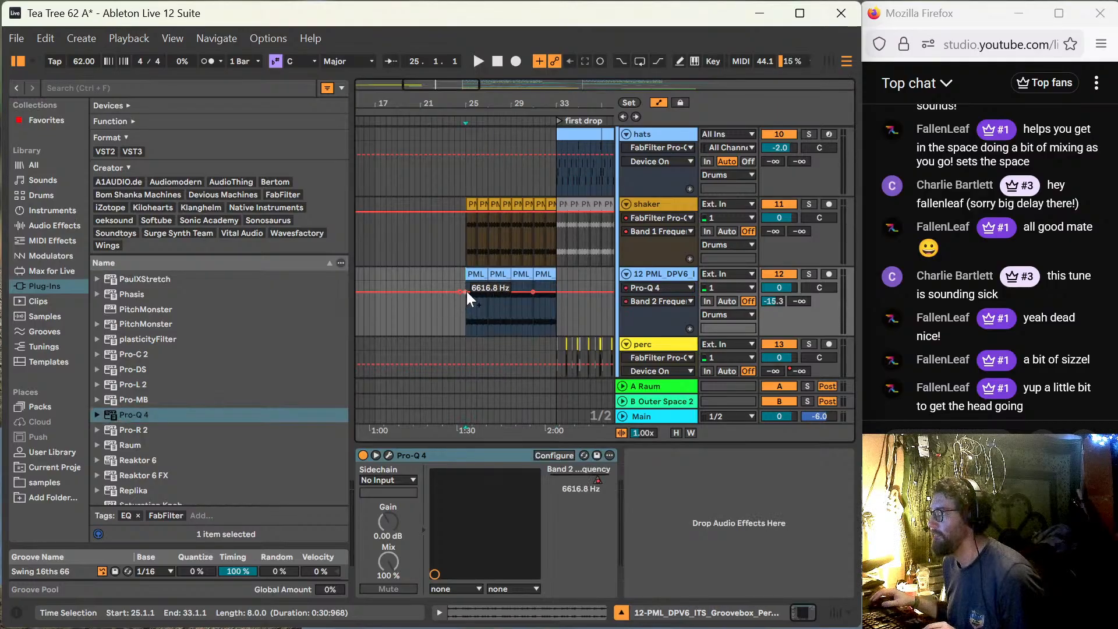
drag(466, 292, 466, 307)
key(space)
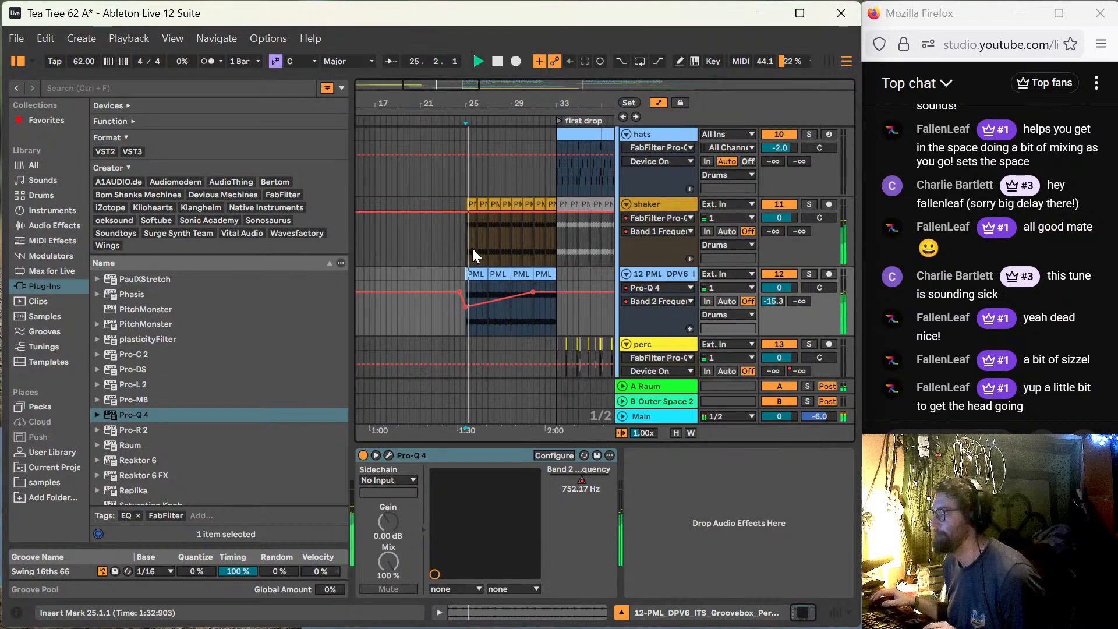
Step: Automate the shaker's Pro-Q 4 Band 1 frequency to dip at 25.1.1 and rise back to its full value around bar 31
click(533, 212)
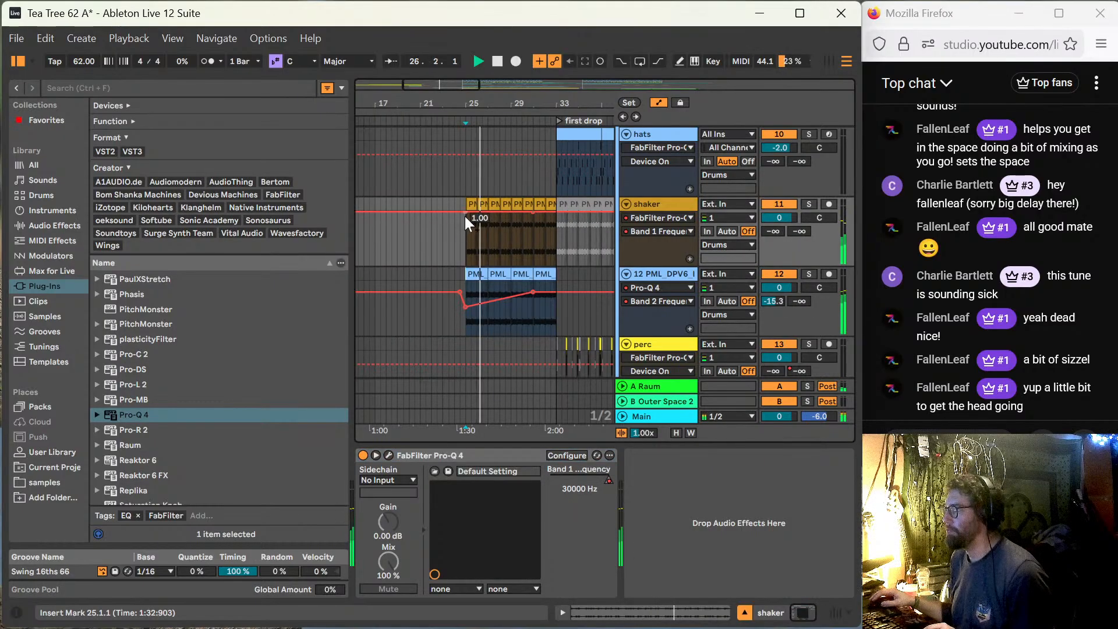
drag(463, 214, 466, 234)
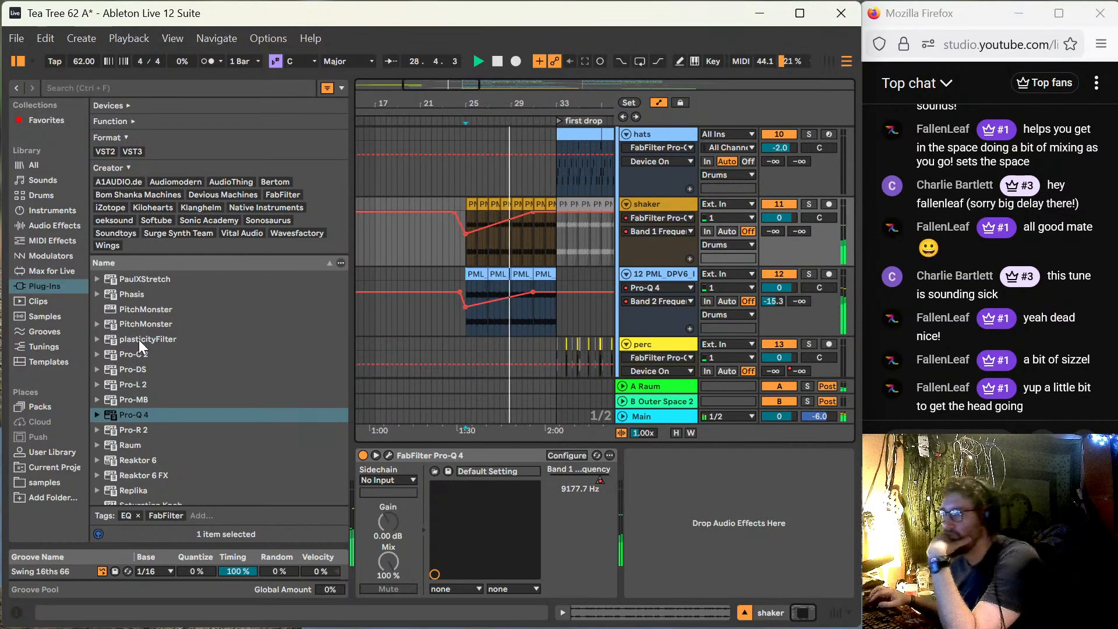
Step: Try the Phasis plug-in after the EQ on the shaker track and remove it
scroll(139, 340, up, 2)
scroll(138, 341, up, 3)
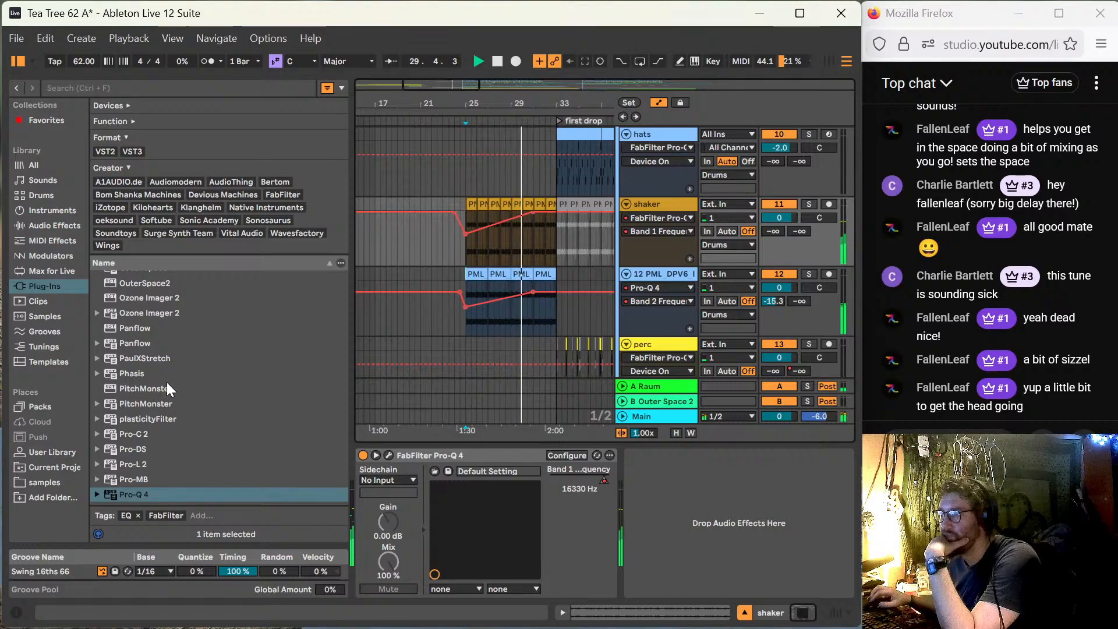
scroll(166, 384, up, 1)
scroll(166, 389, up, 1)
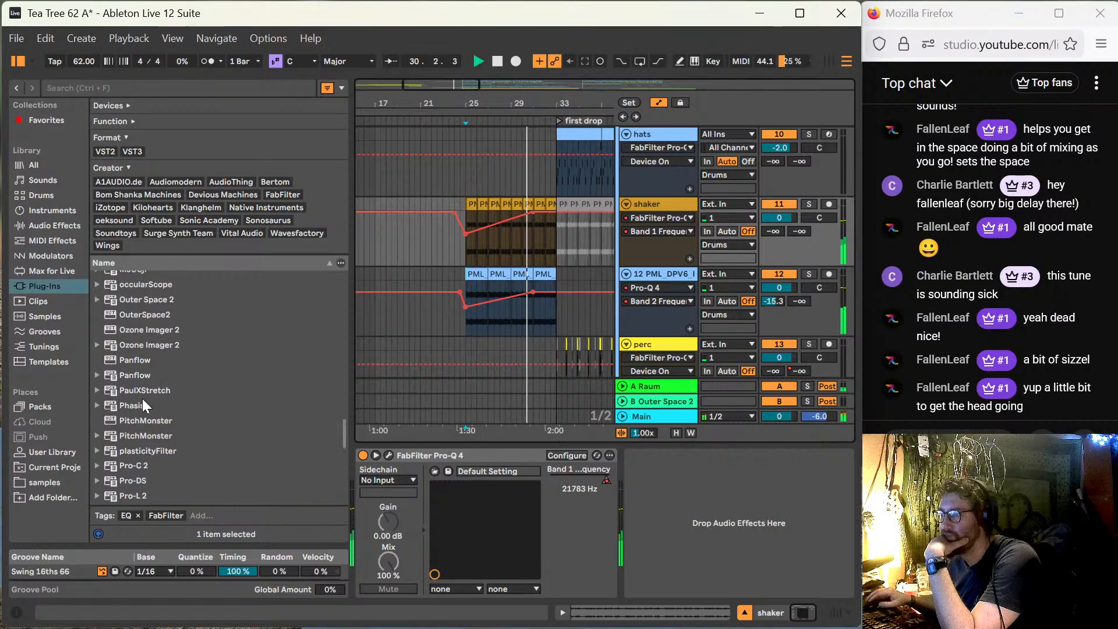
mouse_move(131, 404)
mouse_down()
mouse_move(576, 414)
mouse_move(634, 351)
mouse_move(689, 484)
mouse_up()
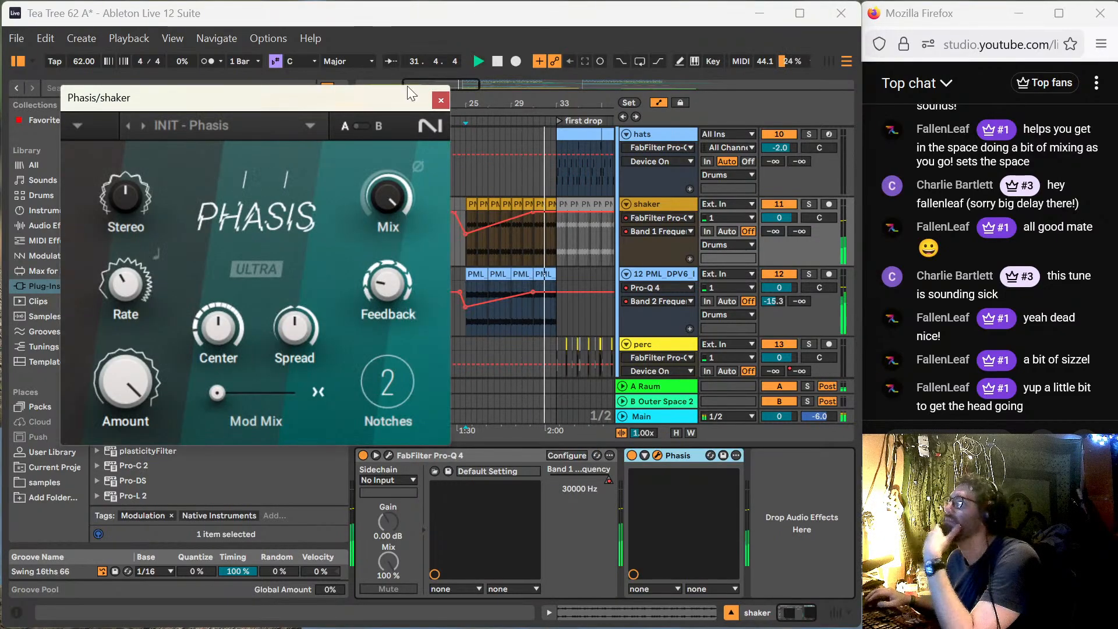
click(440, 100)
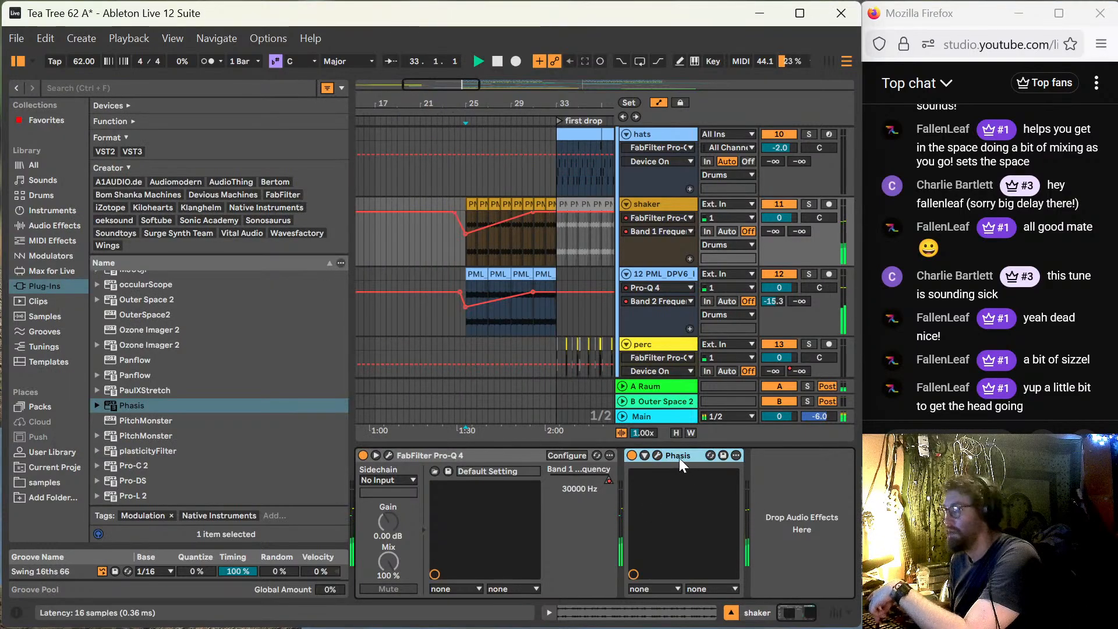
key(Delete)
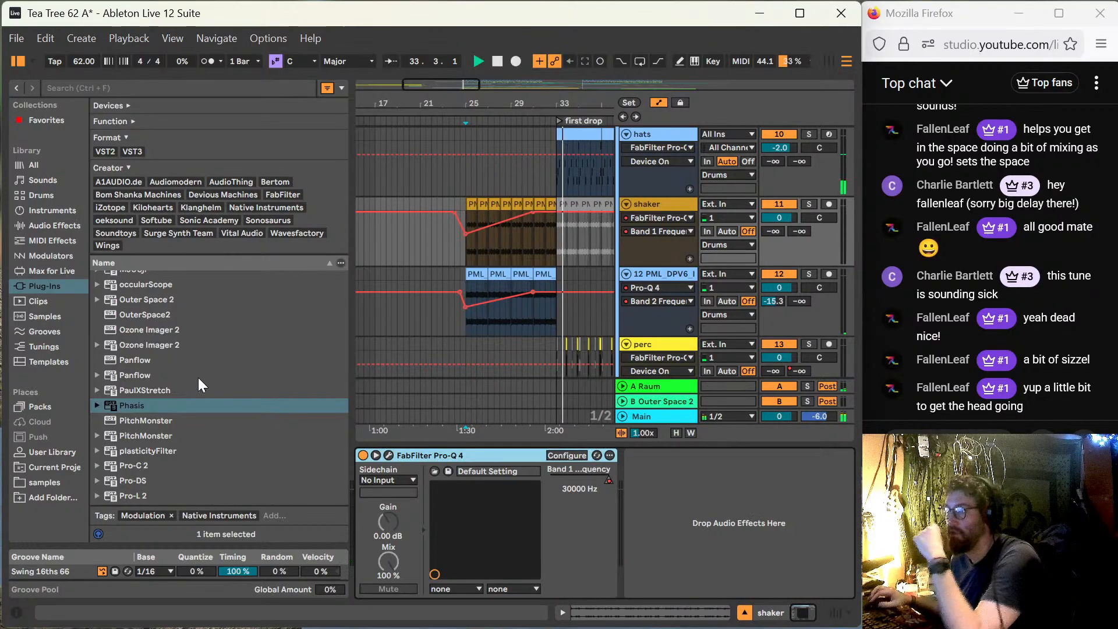
Step: Stop playback, search the plug-ins for "pha" and clear the search
scroll(199, 373, up, 15)
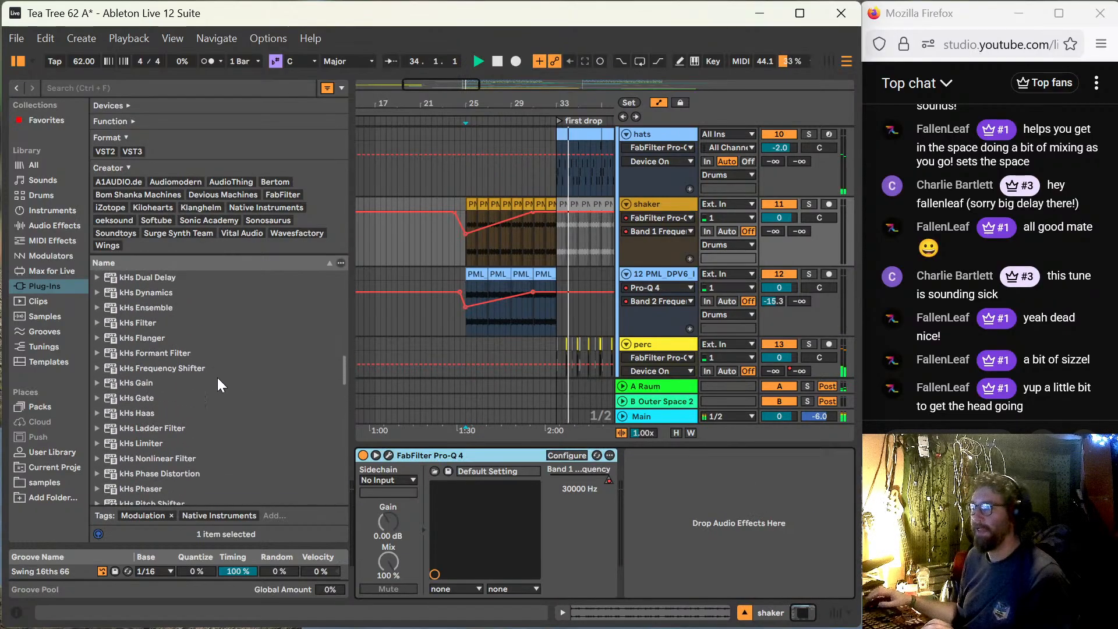
scroll(219, 379, up, 6)
key(space)
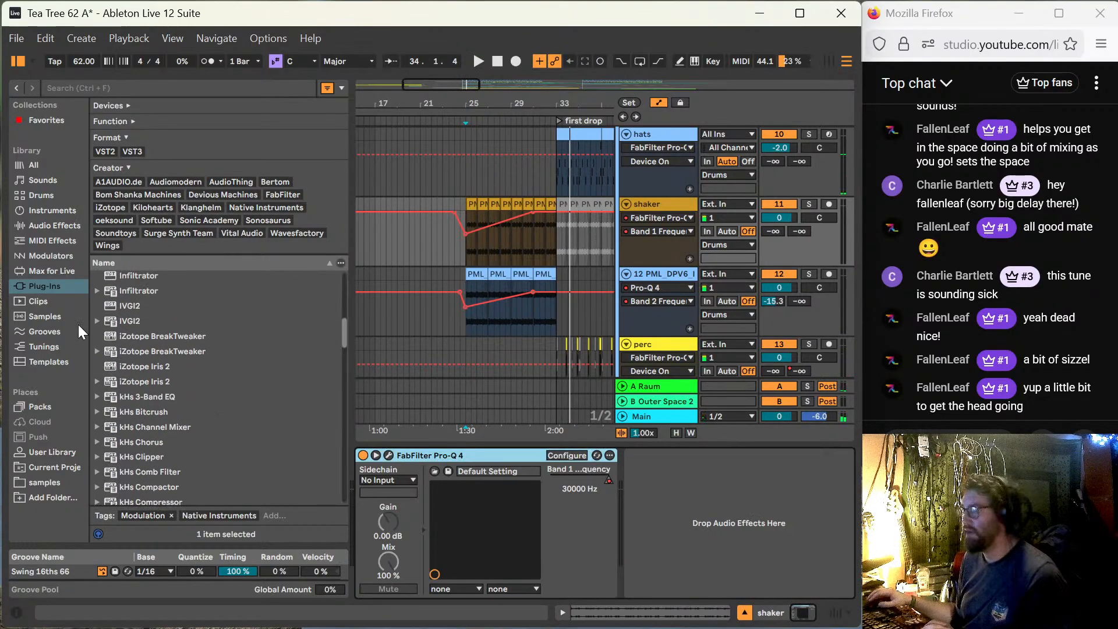
scroll(145, 364, up, 3)
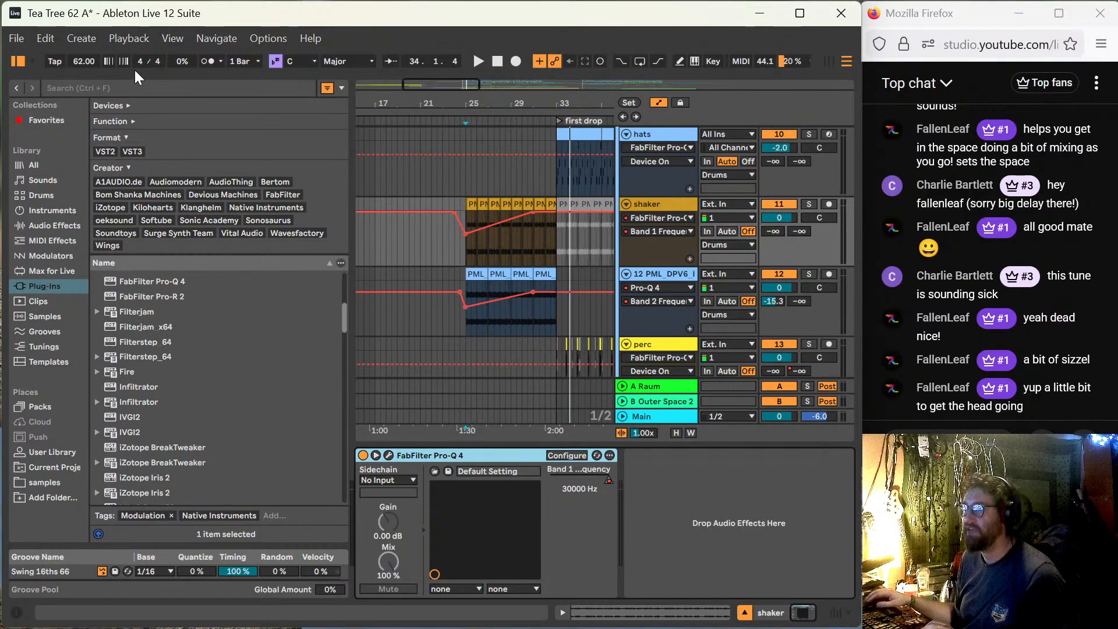
click(145, 88)
text(pha)
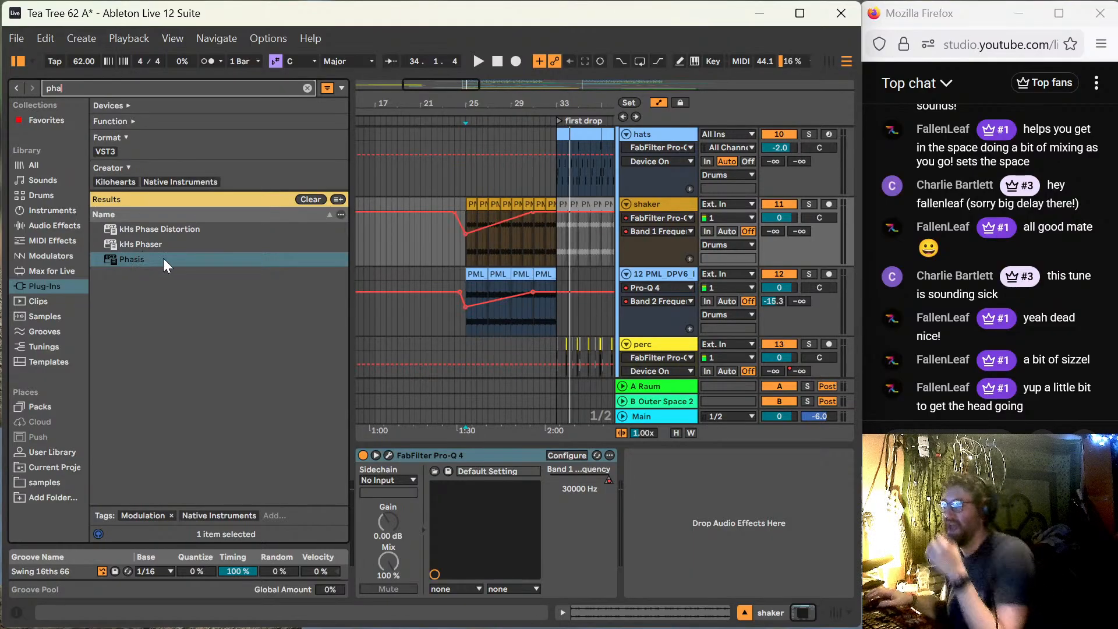
click(305, 87)
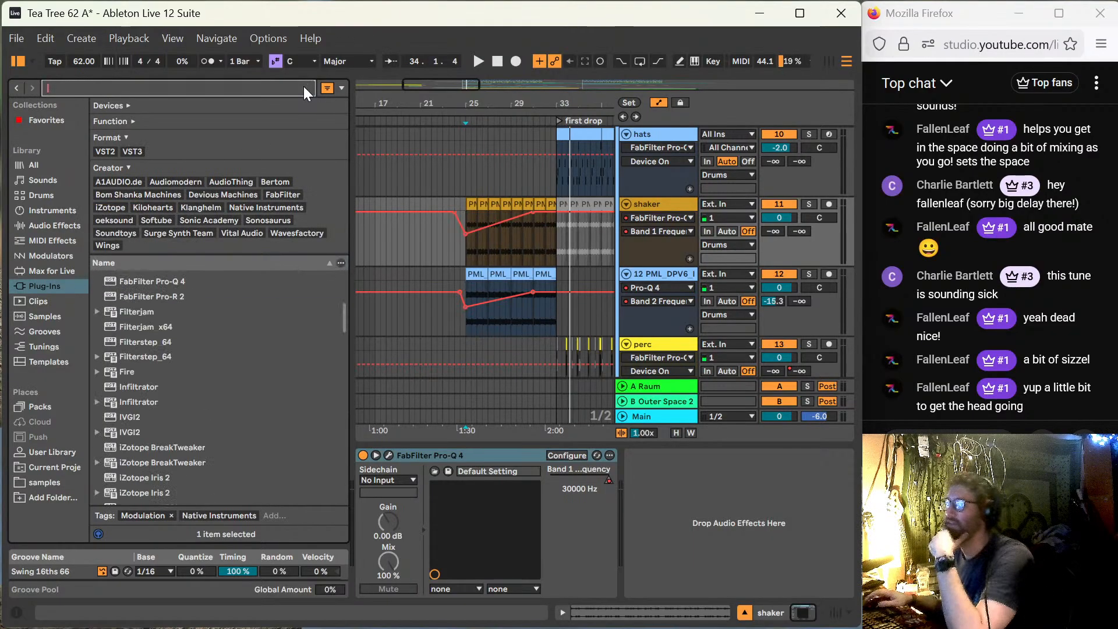
Step: Load the kHs Phaser plug-in after Pro-Q 4 on the shaker track
scroll(192, 372, up, 2)
scroll(193, 373, down, 10)
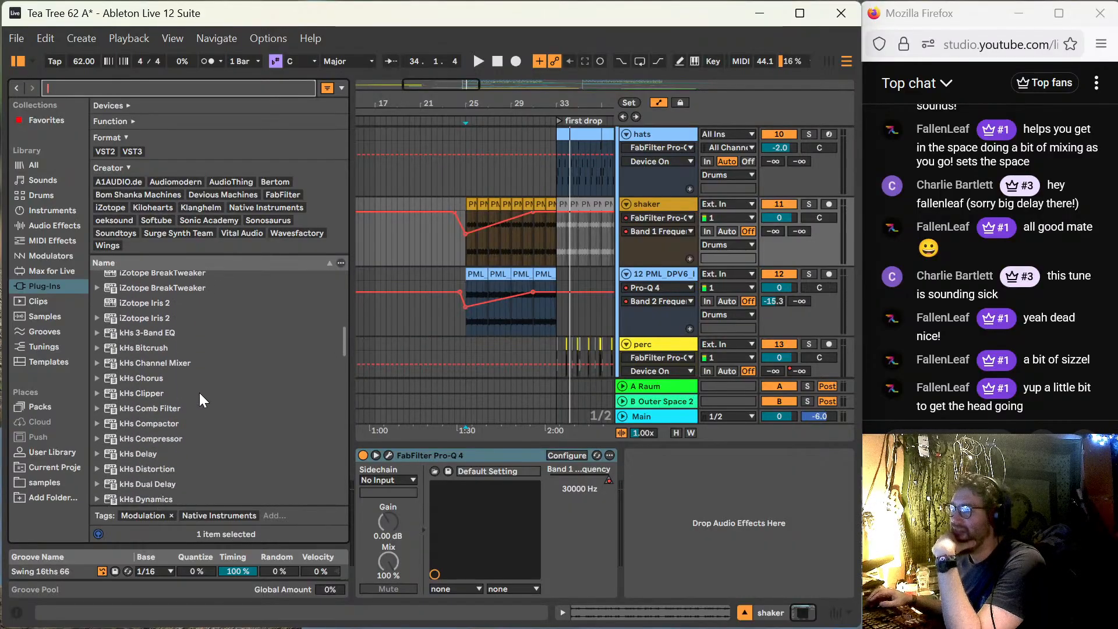
scroll(209, 438, down, 15)
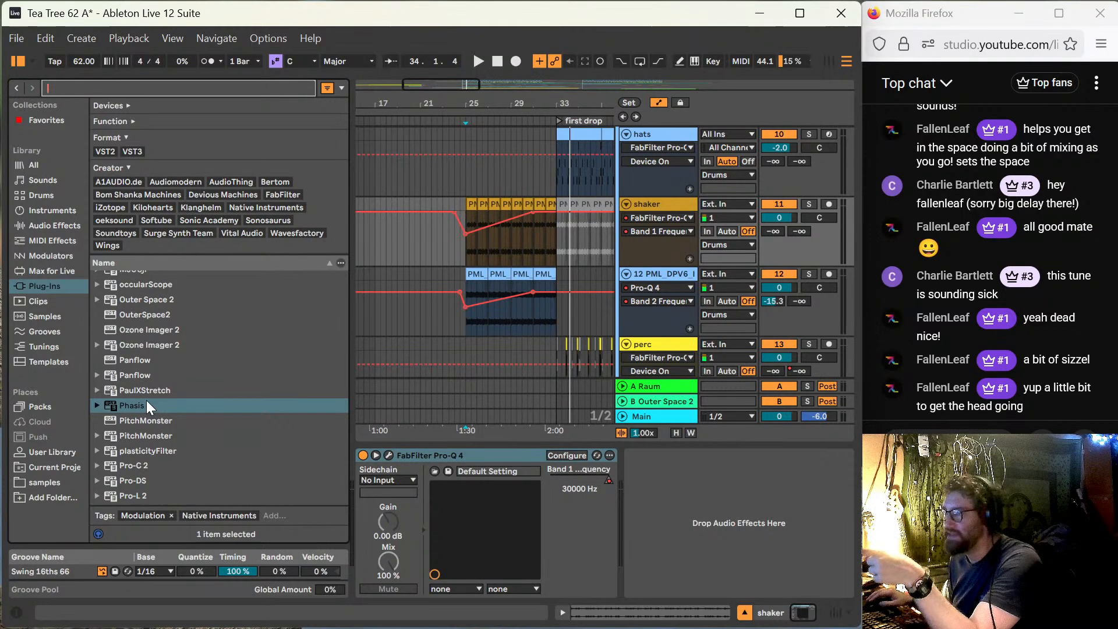
scroll(146, 400, up, 8)
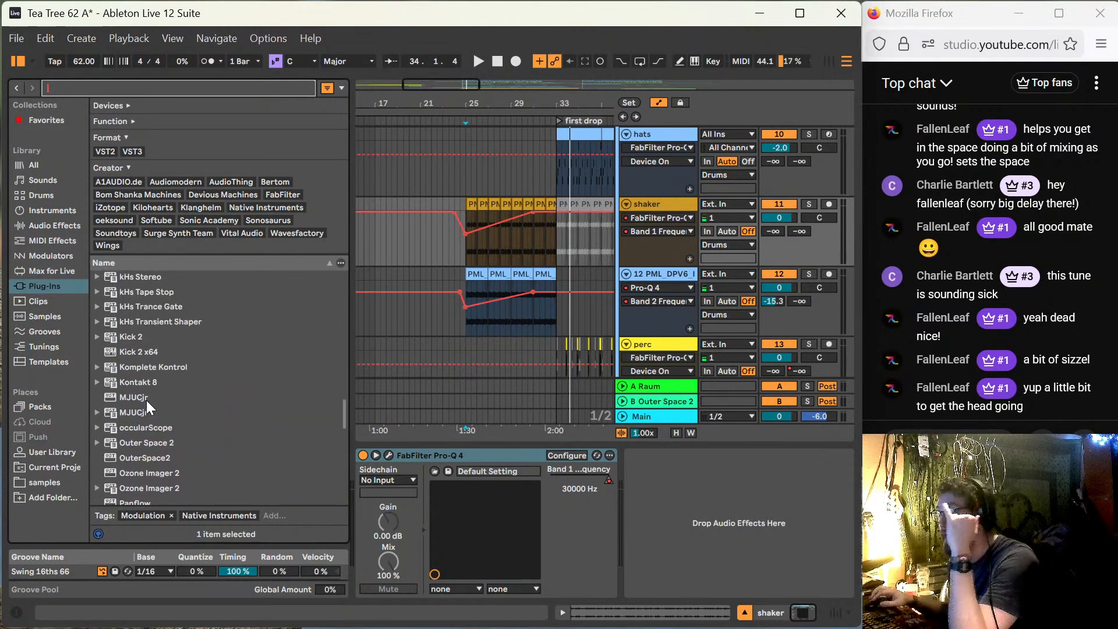
scroll(171, 410, up, 5)
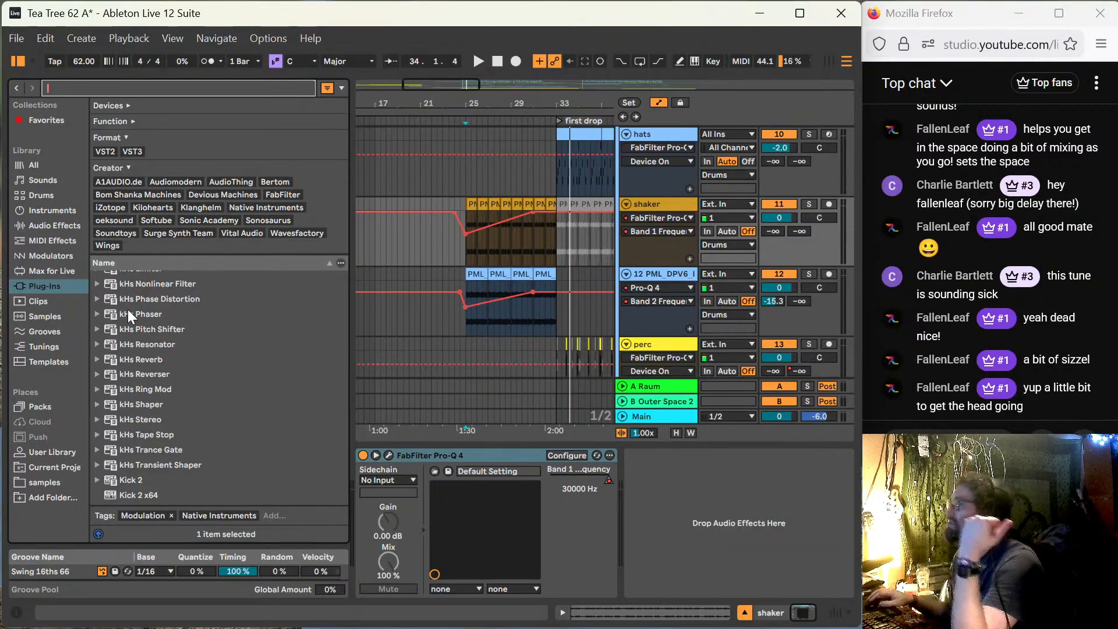
drag(129, 310, 587, 484)
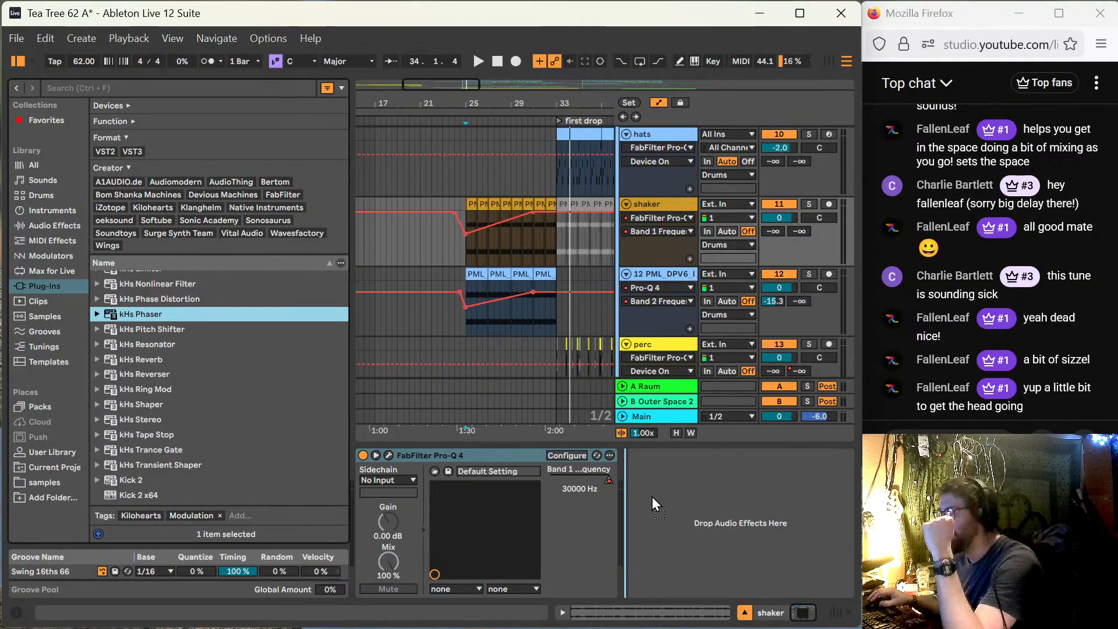
drag(652, 496, 652, 496)
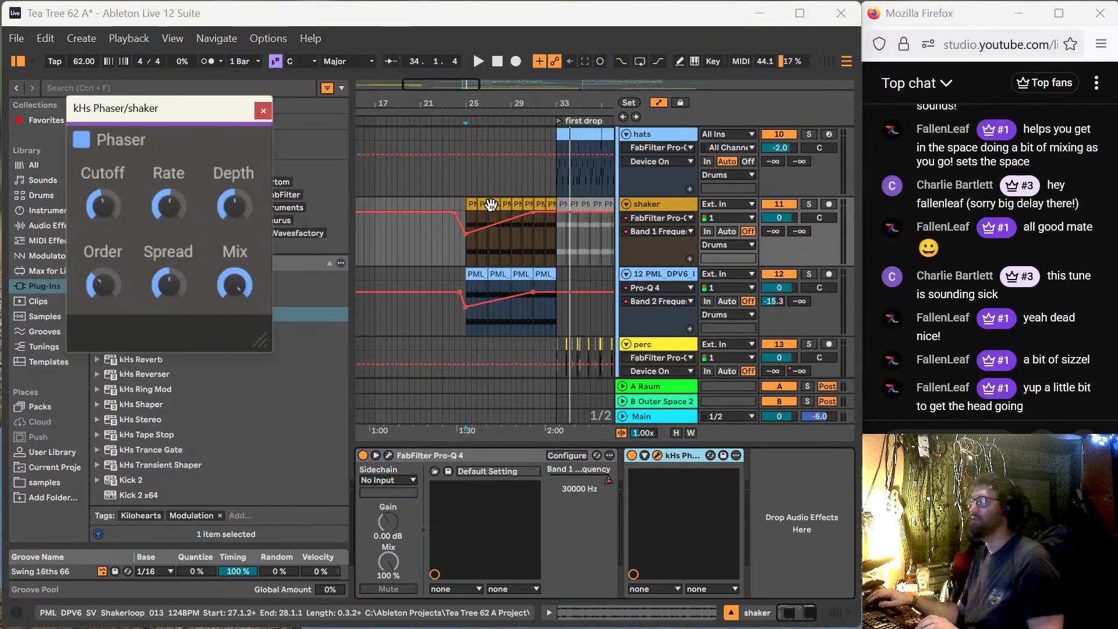
Step: Solo the shaker track, play it from bar 27 and raise the kHs Phaser's Depth and Rate
click(491, 205)
key(space)
click(808, 204)
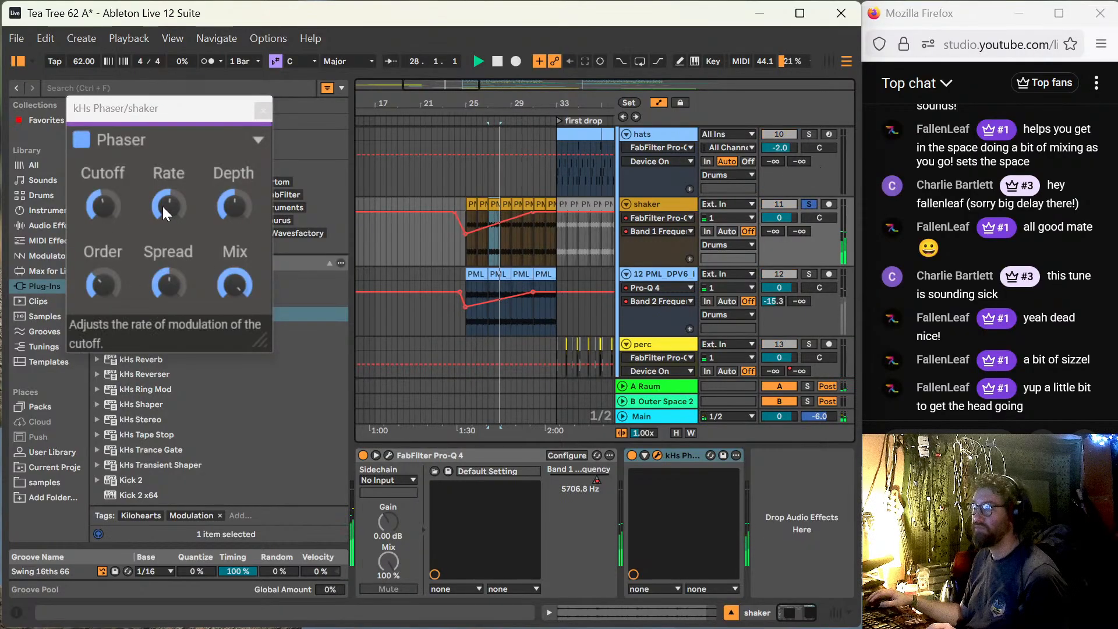
drag(249, 199, 249, 186)
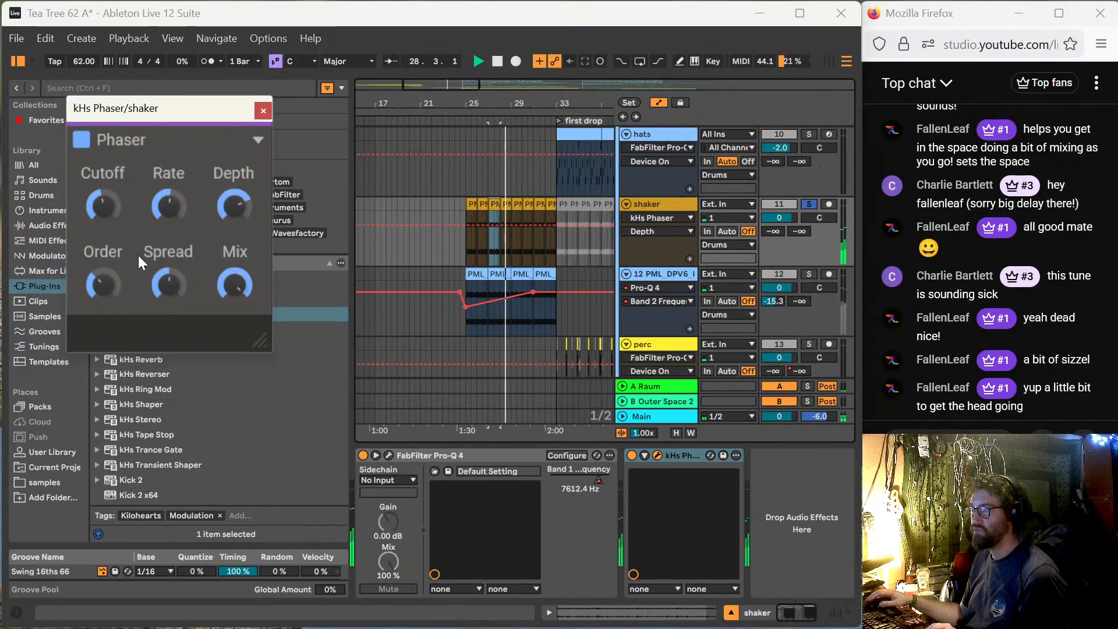
drag(154, 198, 154, 156)
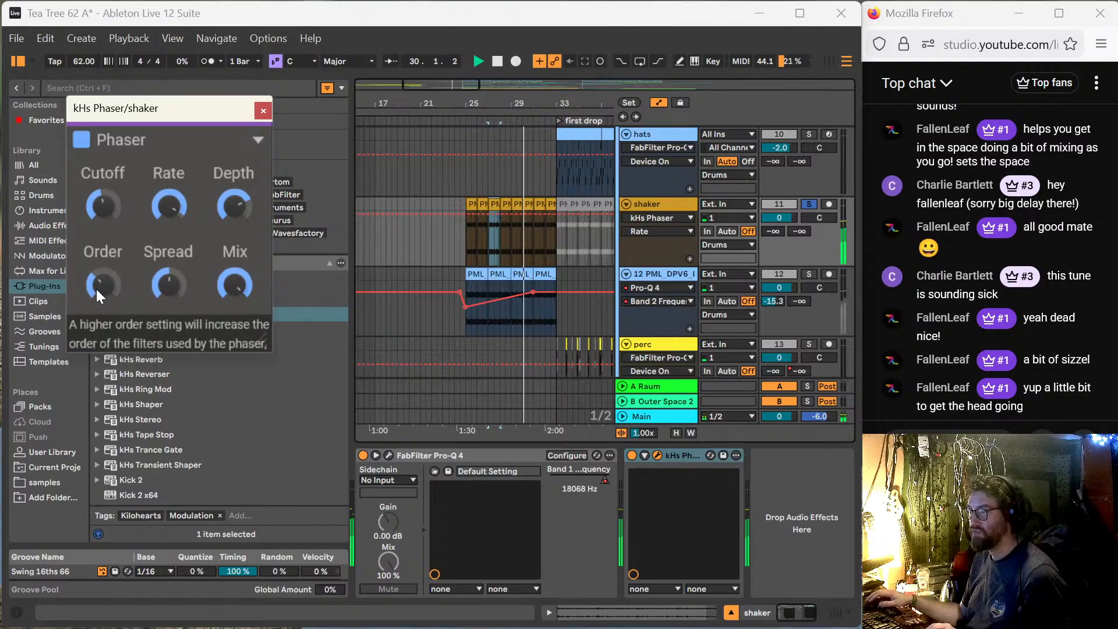
Step: Lower the Phaser's Order, raise its Spread and Cutoff, and settle the Rate at about 4 Hz, stopping playback
drag(96, 289, 153, 275)
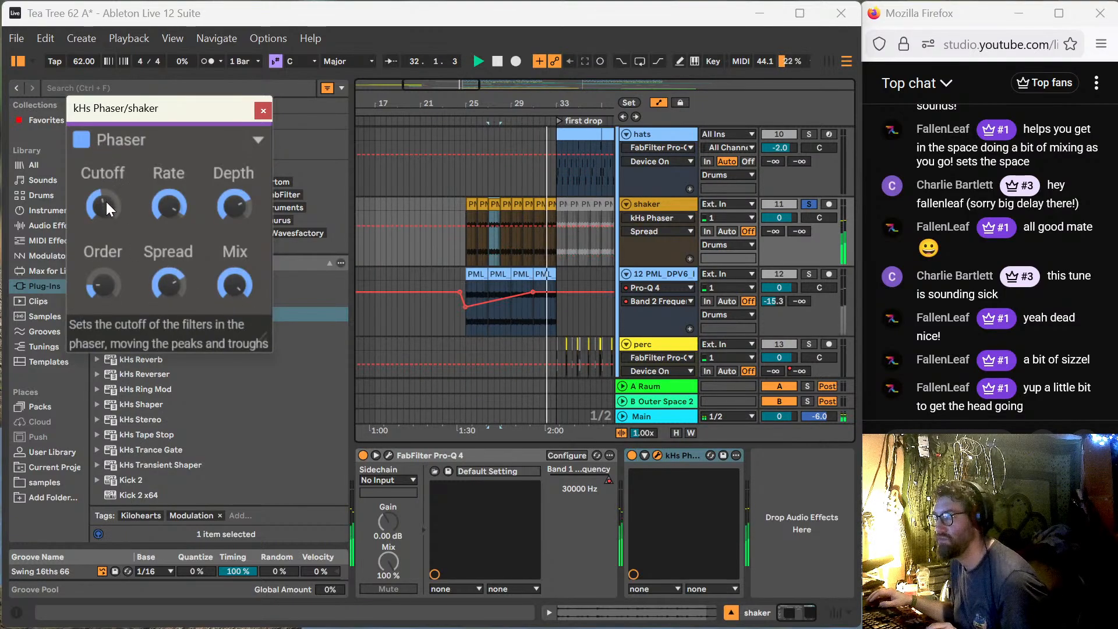
drag(106, 202, 168, 211)
key(space)
key(space)
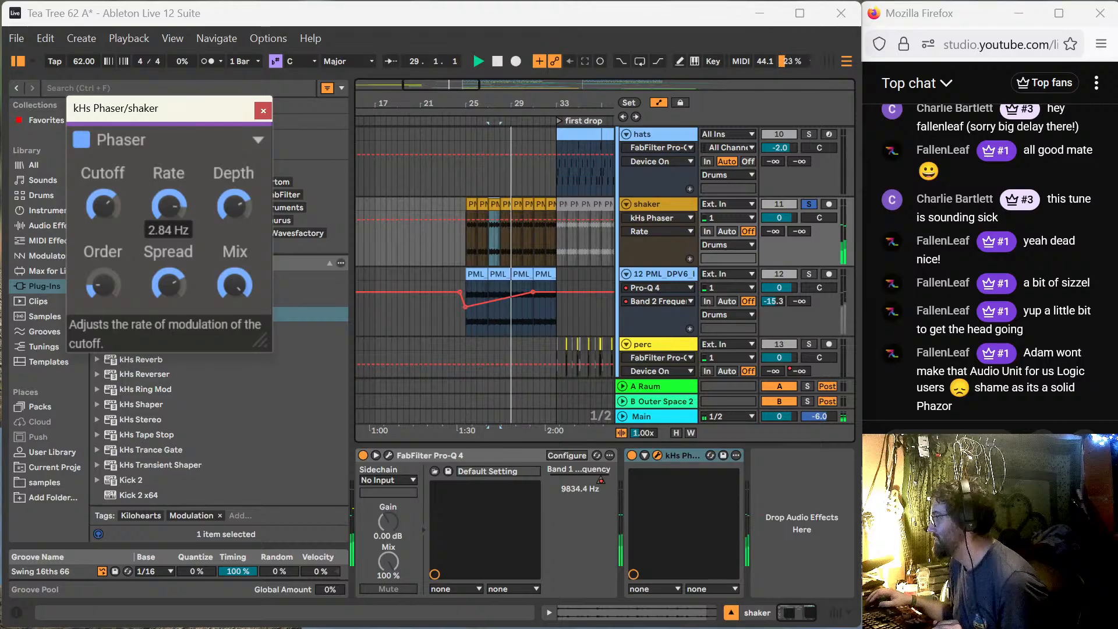
drag(168, 211, 165, 211)
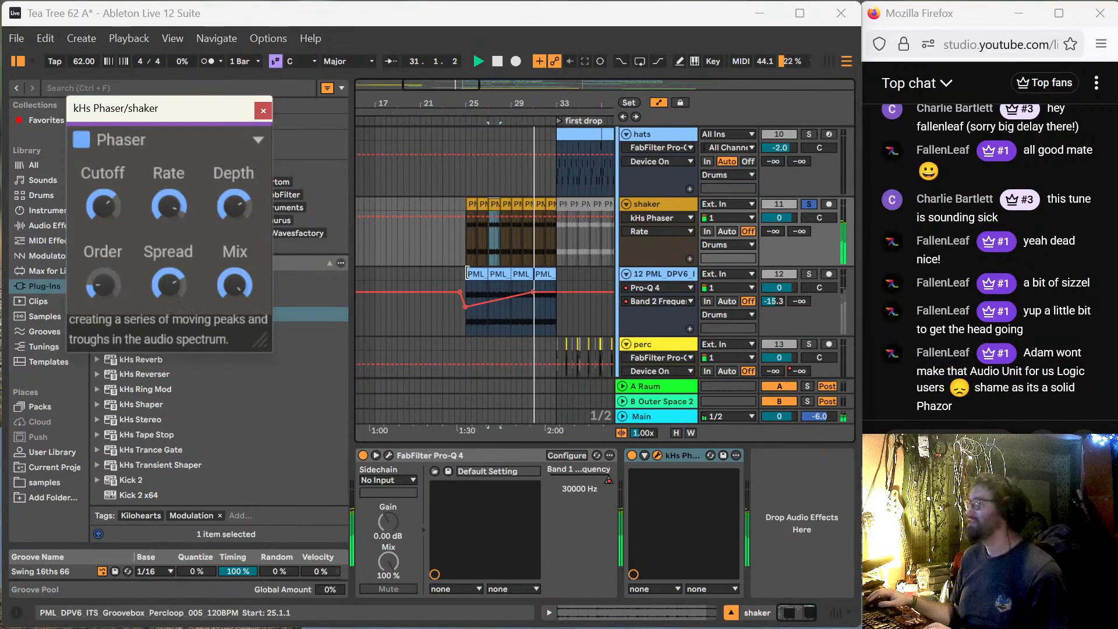
click(467, 248)
key(space)
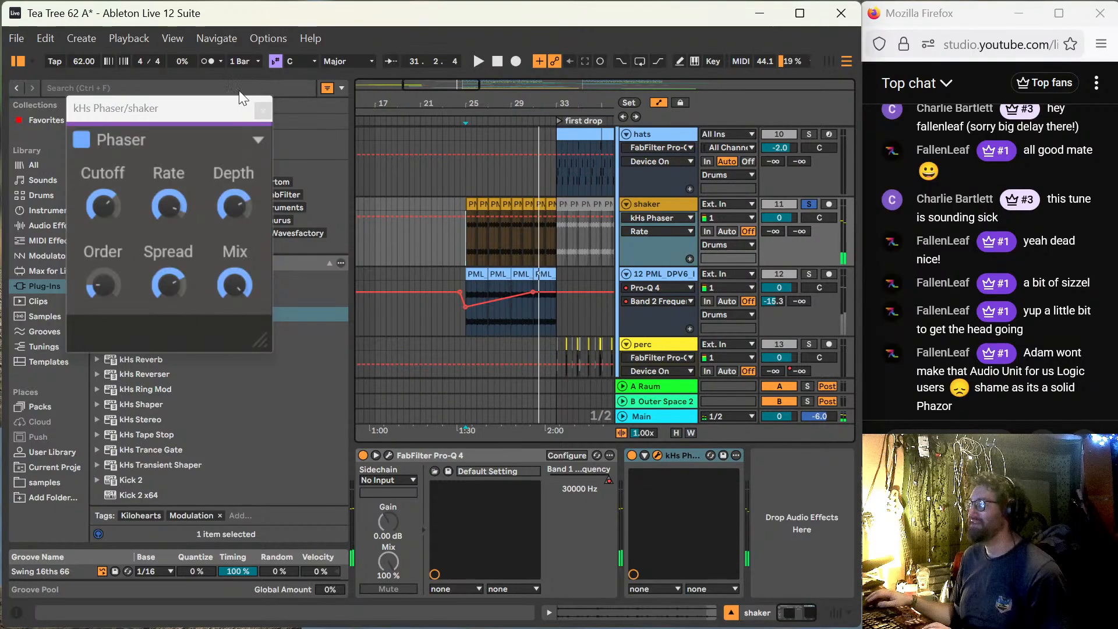
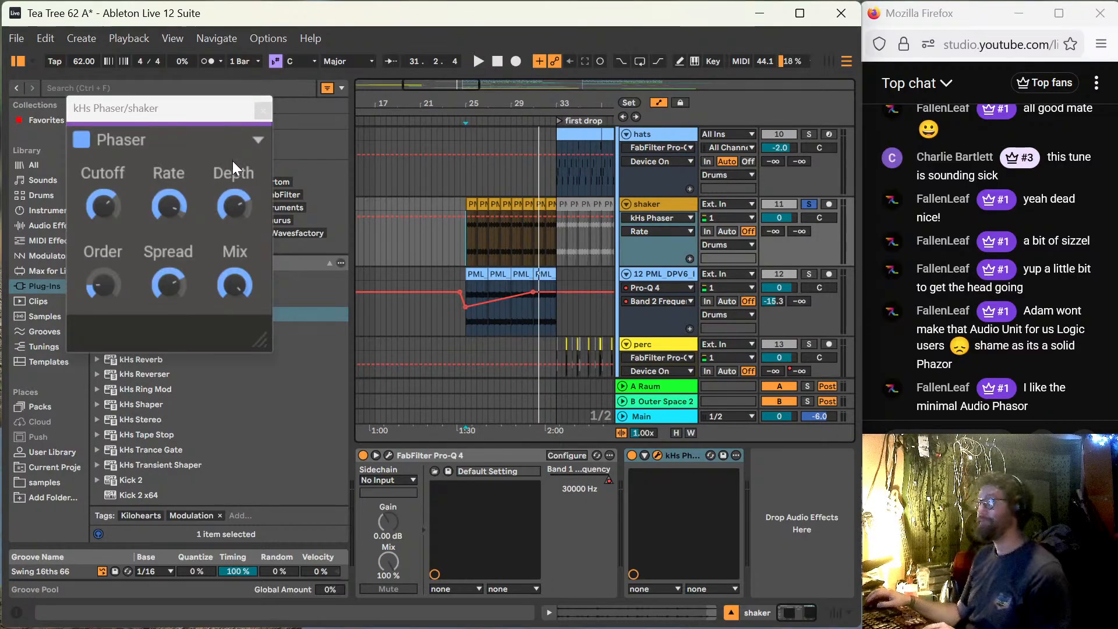
Step: Unsolo the shaker track and load the kHs Flanger after Pro-Q 4 on the percussion loop track during playback
click(261, 113)
key(space)
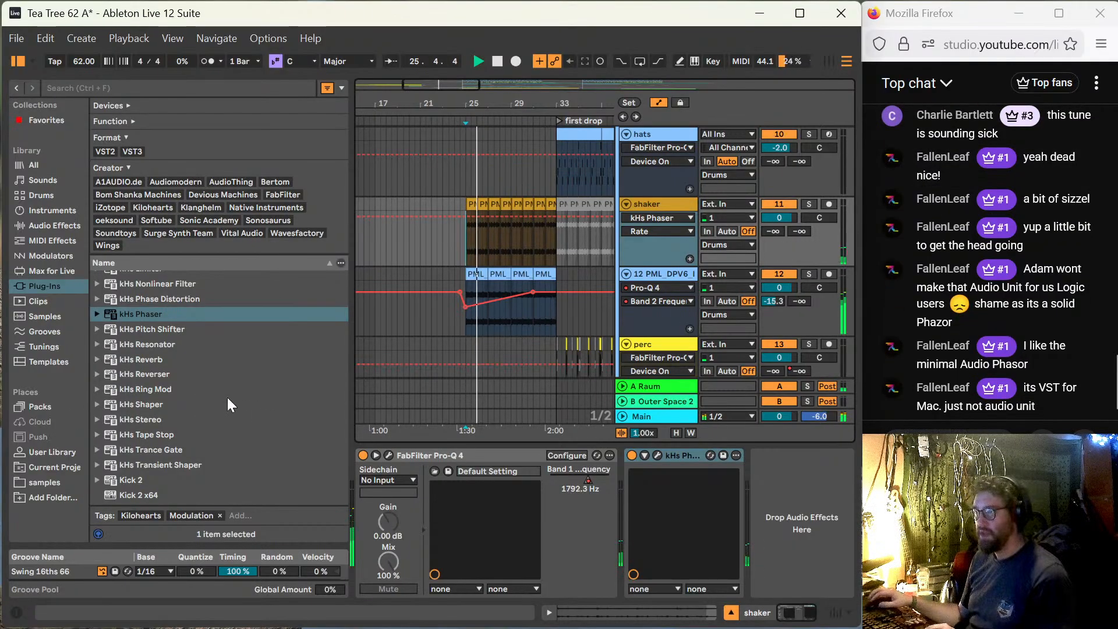
scroll(229, 399, up, 5)
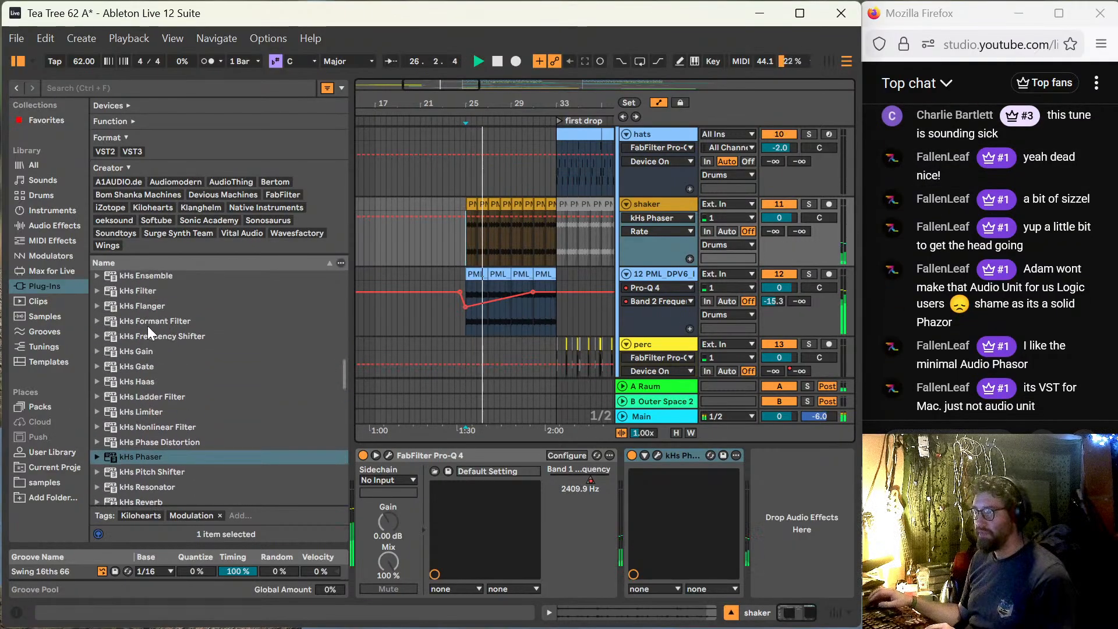
drag(137, 322, 484, 322)
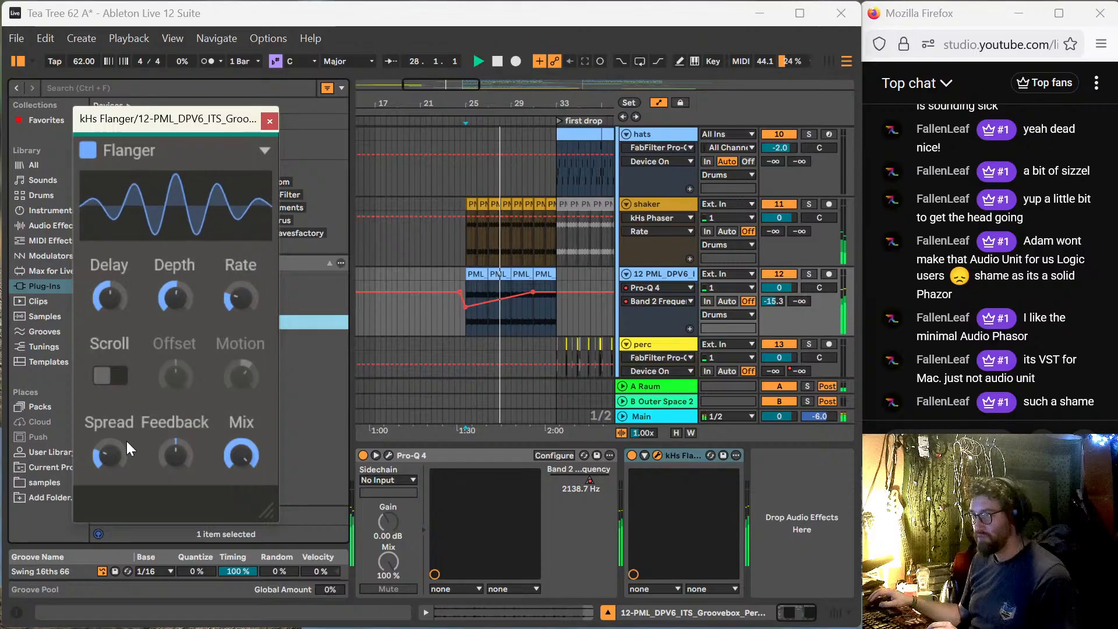
Step: Raise the Flanger's Rate, Delay and Spread on the percussion loop, then stop playback and close the plug-in window
mouse_move(175, 455)
mouse_down()
mouse_move(175, 420)
mouse_move(169, 459)
mouse_up()
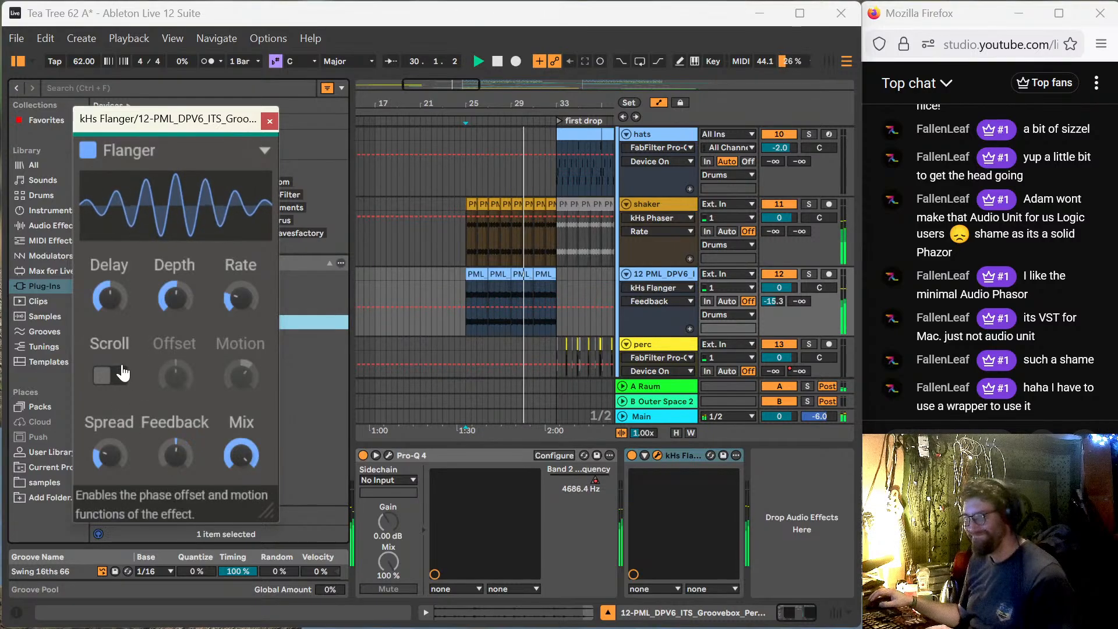
drag(173, 294, 173, 294)
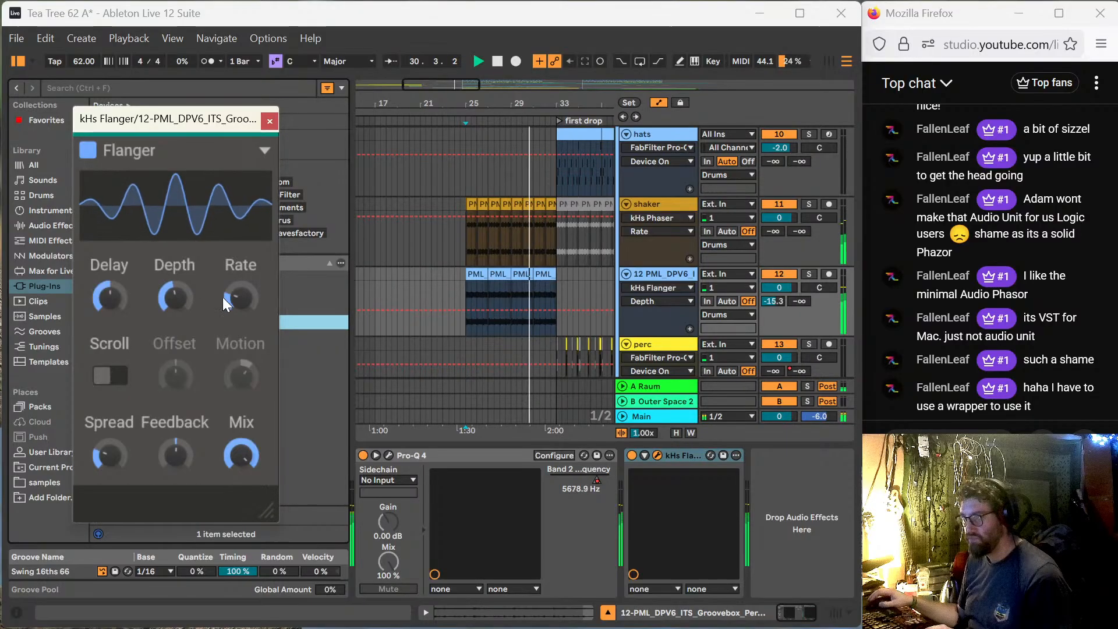
drag(222, 297, 222, 277)
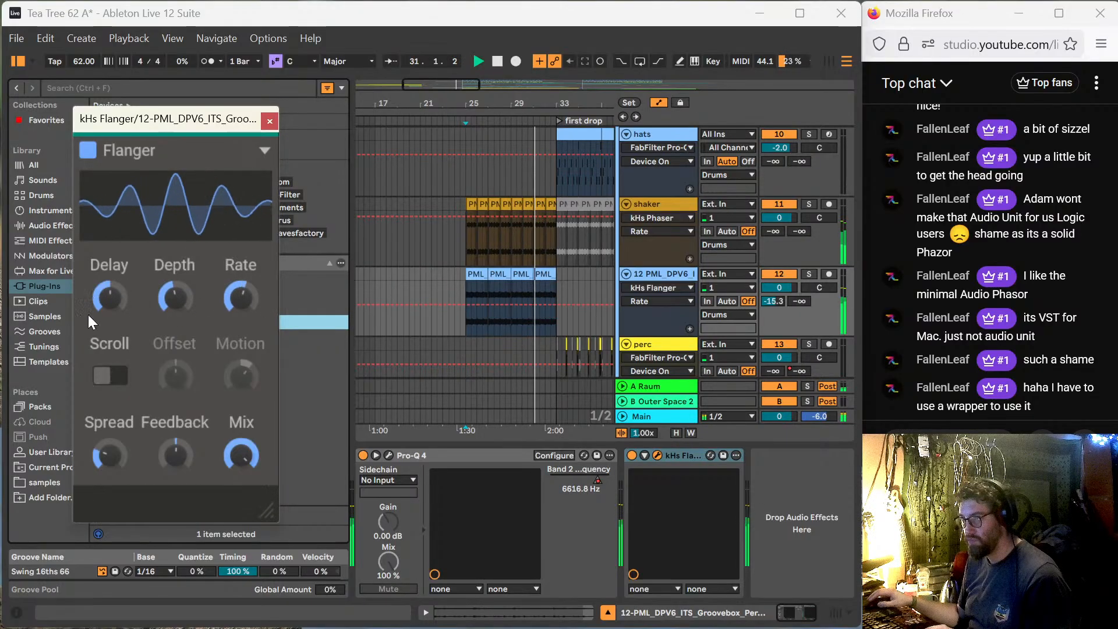
drag(113, 317, 113, 294)
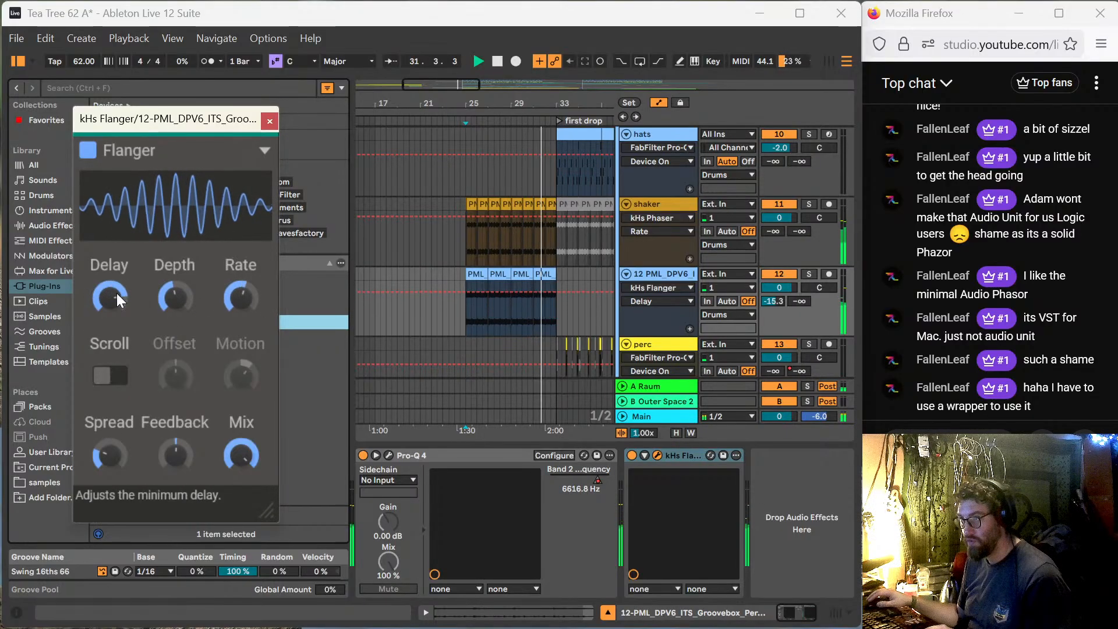
drag(95, 447, 96, 430)
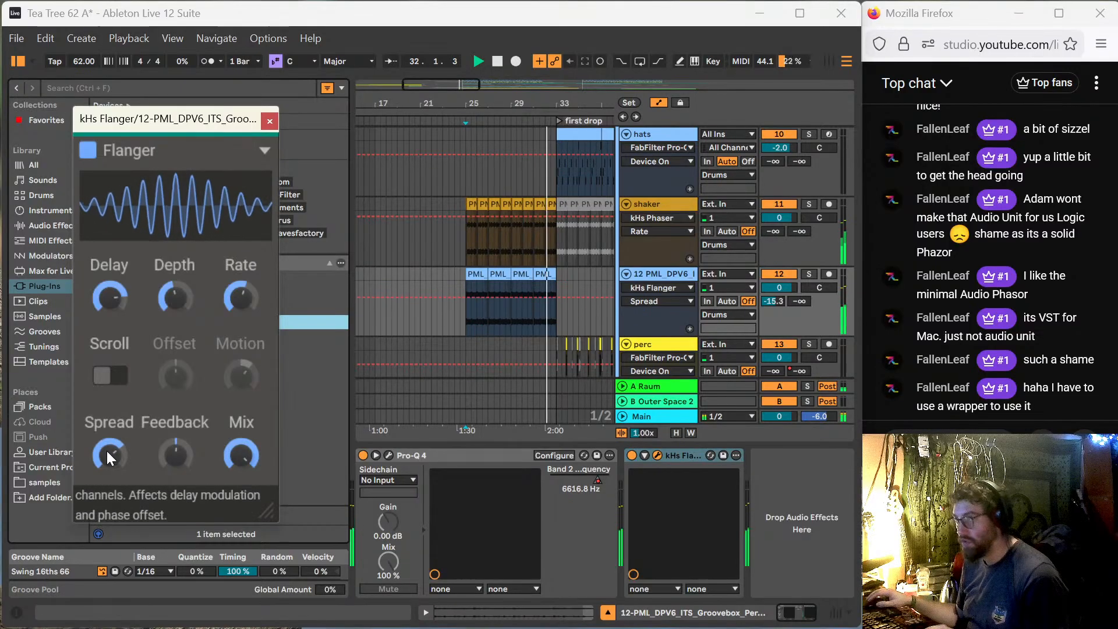
key(space)
click(271, 121)
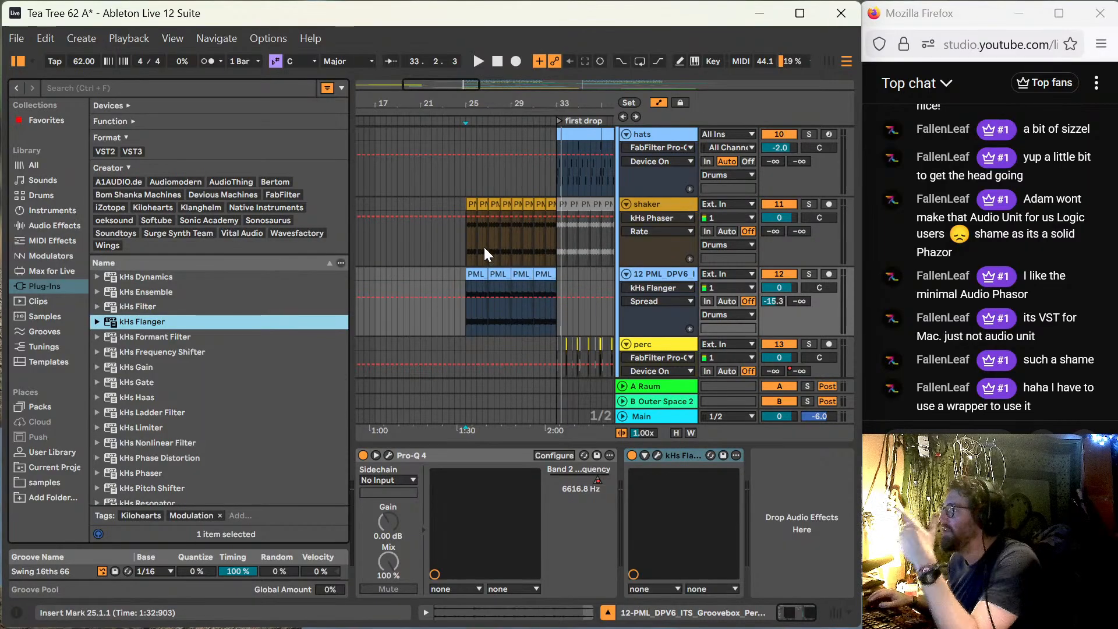
Step: Play the build-up from 25.1.1 and look over the drum and kick/bass tracks around the first drop
click(466, 245)
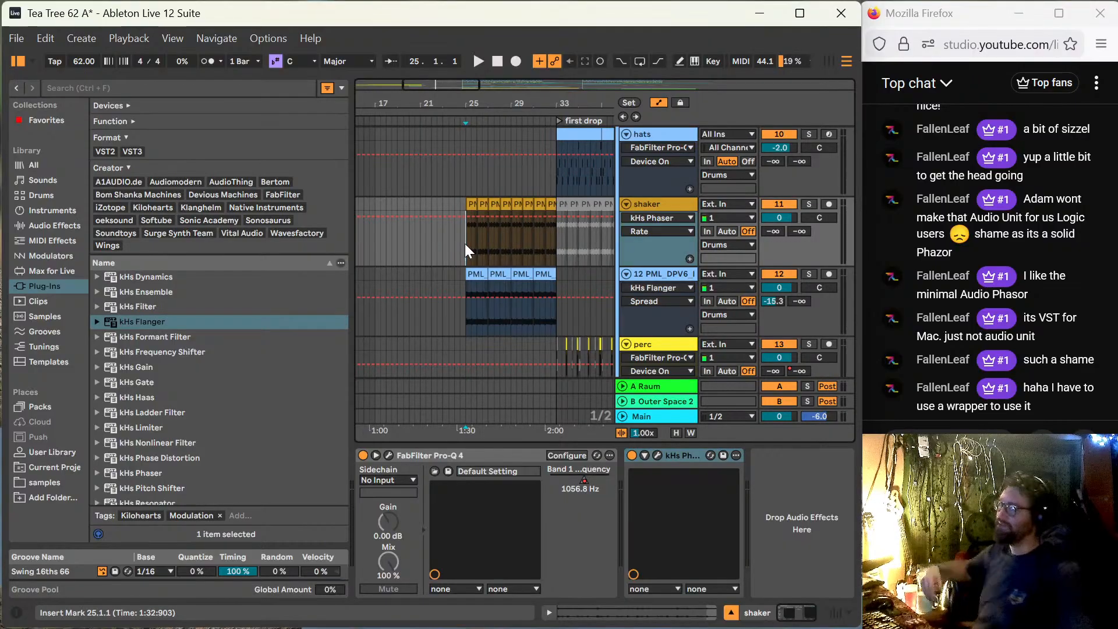
key(space)
scroll(472, 247, up, 1)
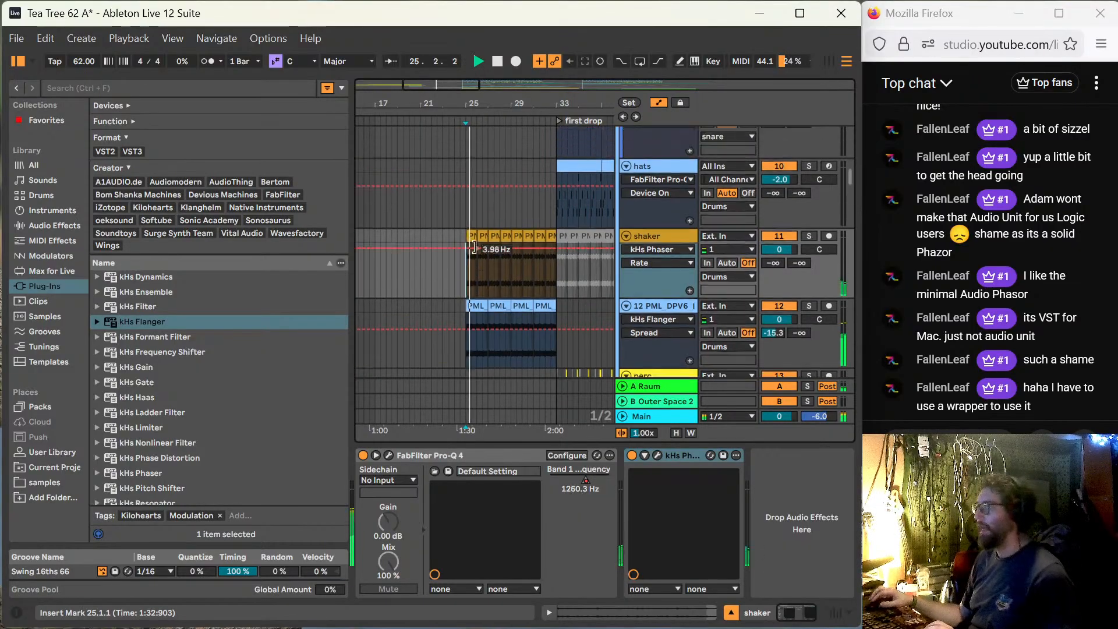
scroll(476, 247, up, 4)
scroll(576, 200, down, 3)
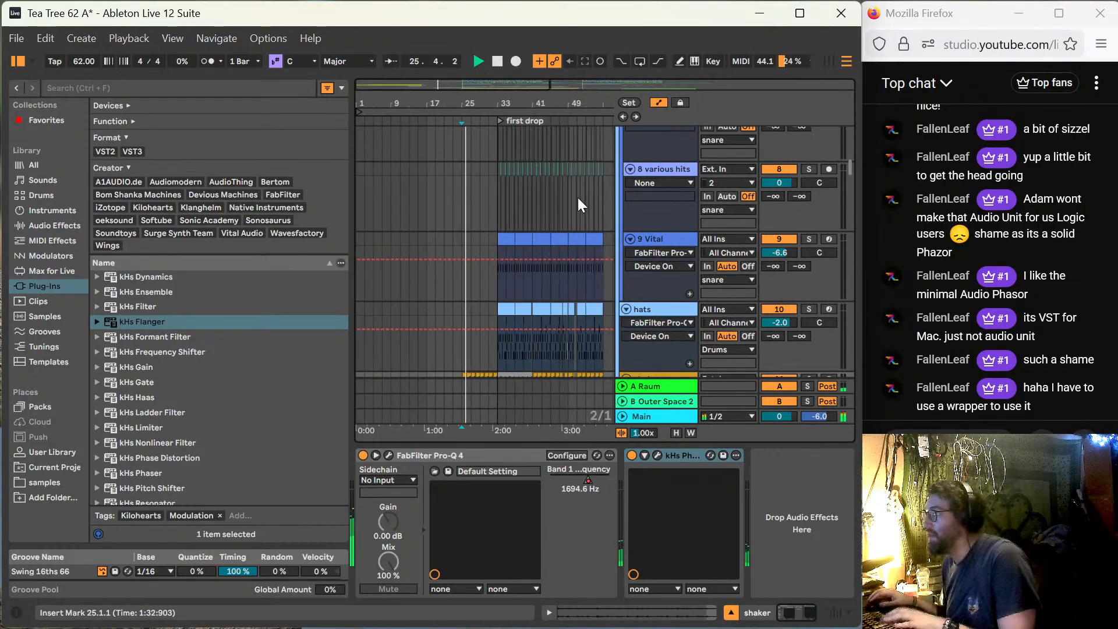
scroll(576, 197, up, 3)
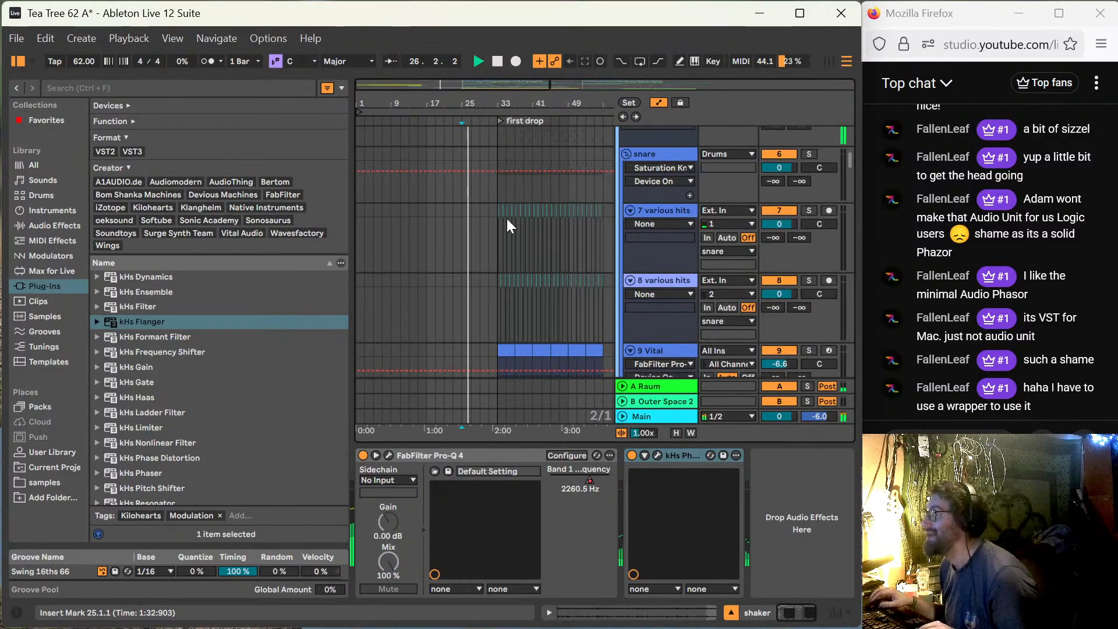
scroll(487, 274, down, 6)
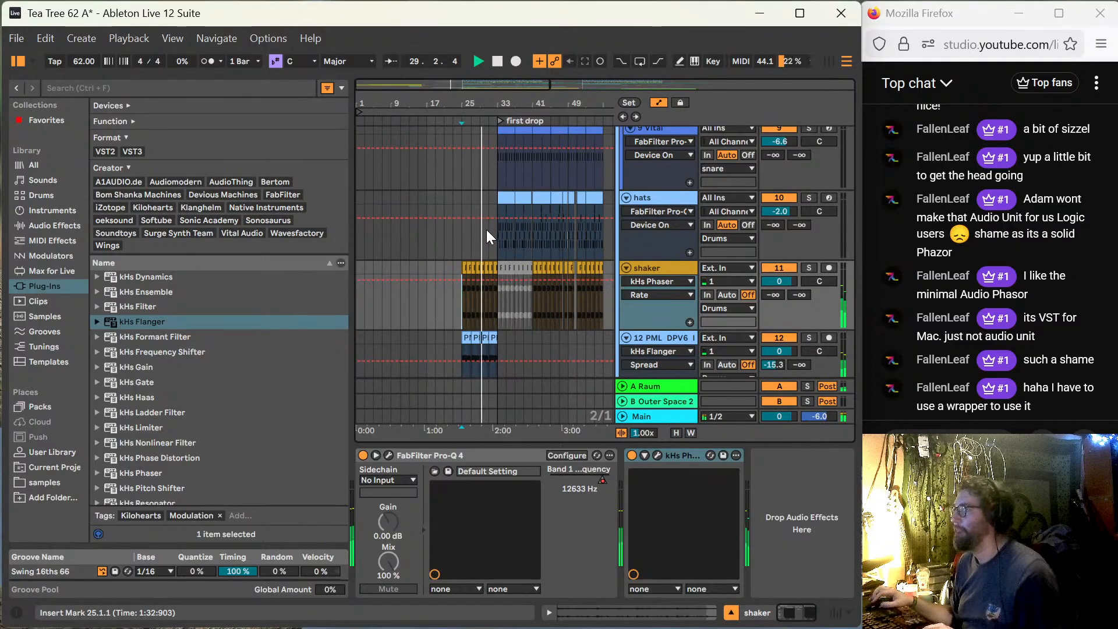
scroll(487, 231, up, 3)
scroll(487, 230, up, 6)
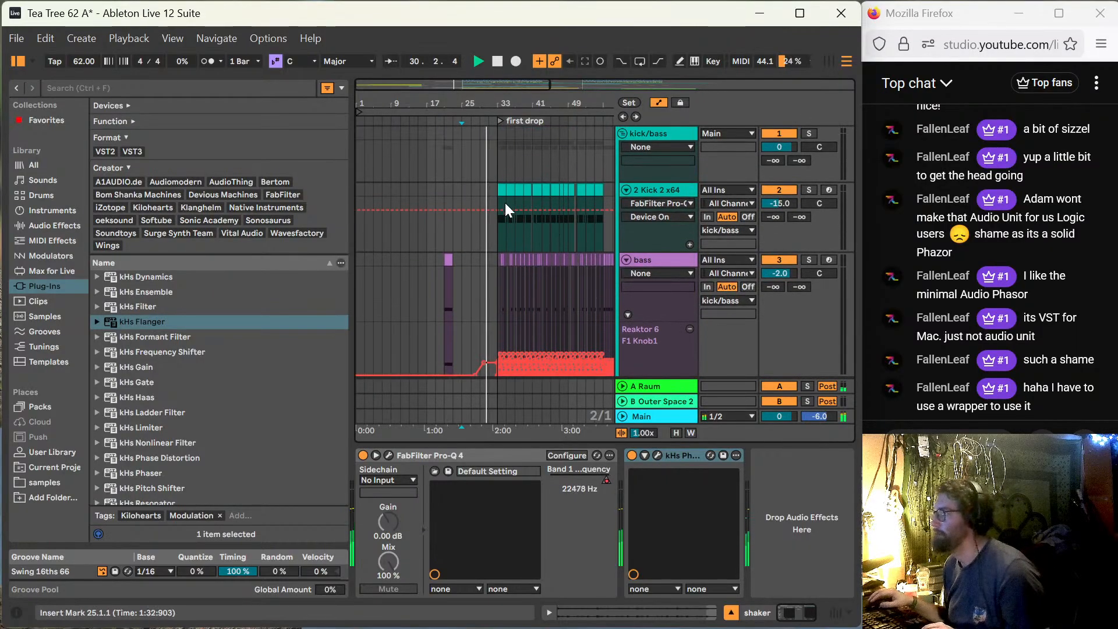
Step: Try to copy the first kick hit, from 33.1.1 to 33.1.3, to 29.1.1 on the kick track
click(499, 198)
key(plus)
key(plus)
key(plus)
key(plus)
key(plus)
key(plus)
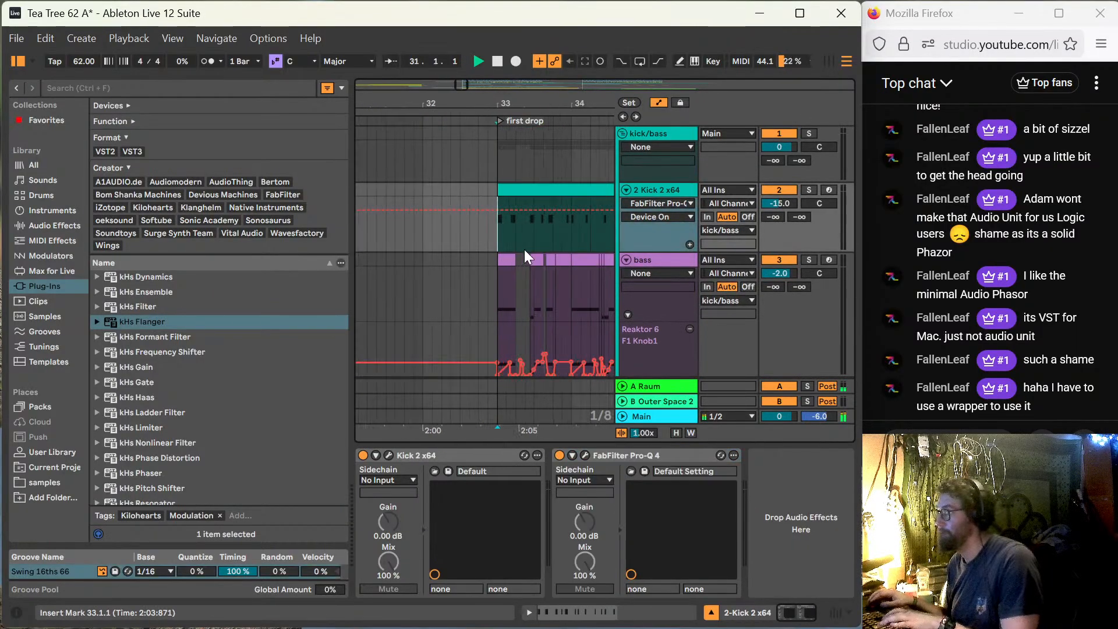
drag(498, 221, 504, 222)
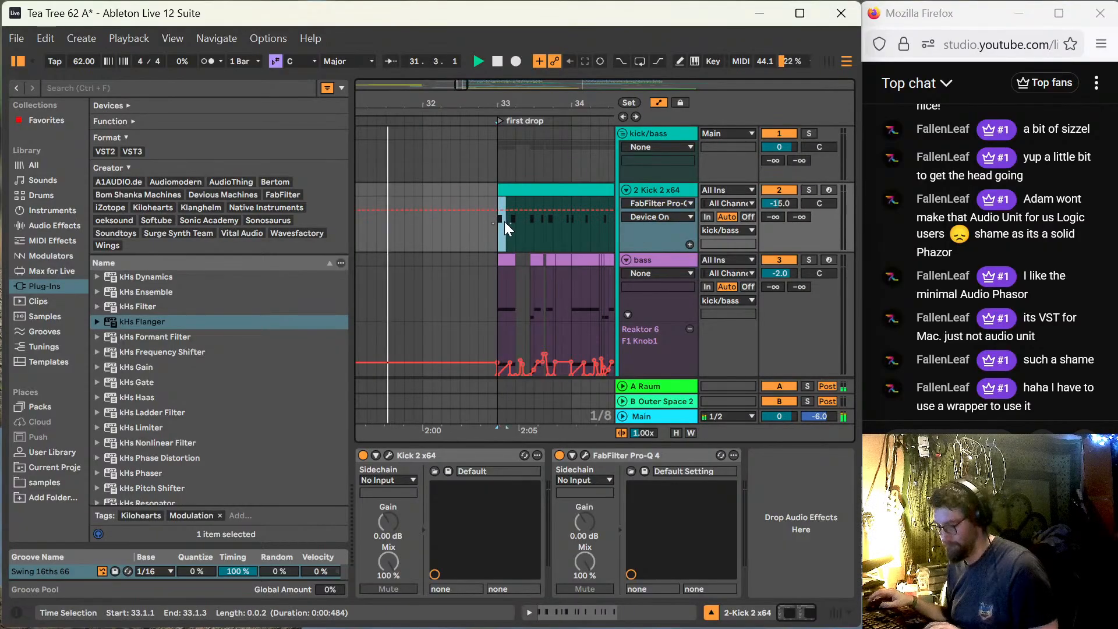
key(minus)
key(minus)
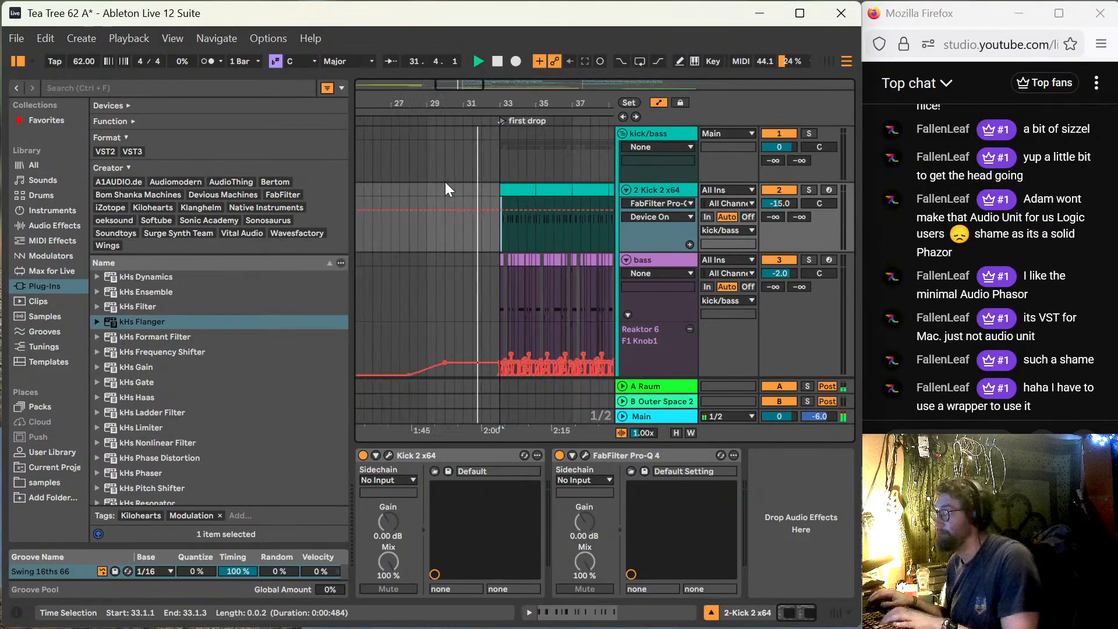
click(427, 245)
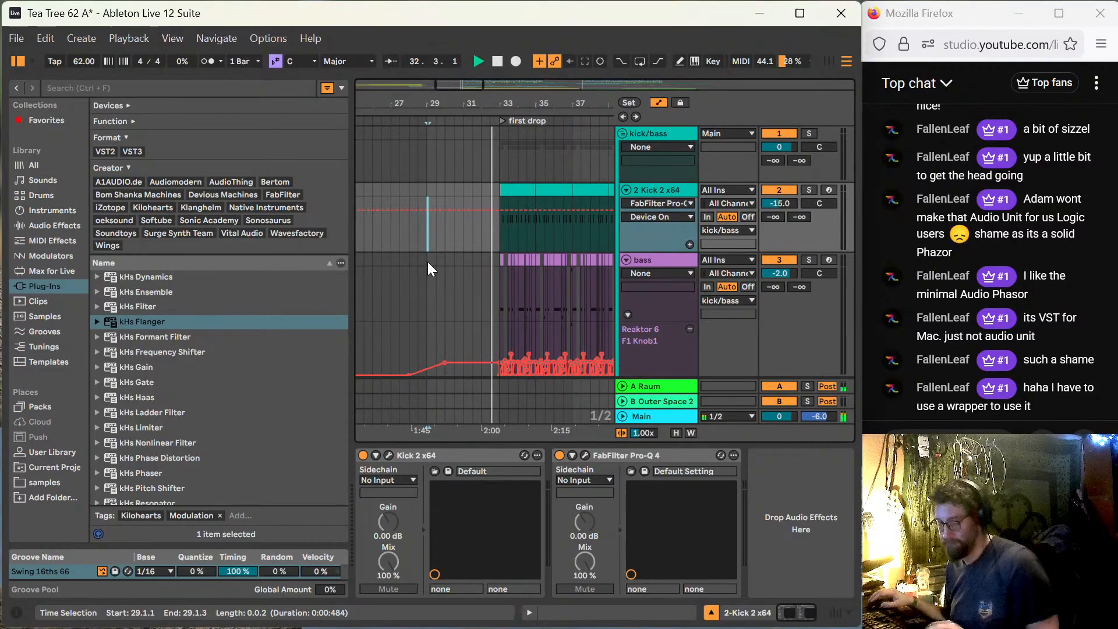
Step: Hide the automation lanes, copy the first kick hit at 33.1.1 to 29.1.1 and play from there
key(a)
click(502, 220)
key(plus)
key(plus)
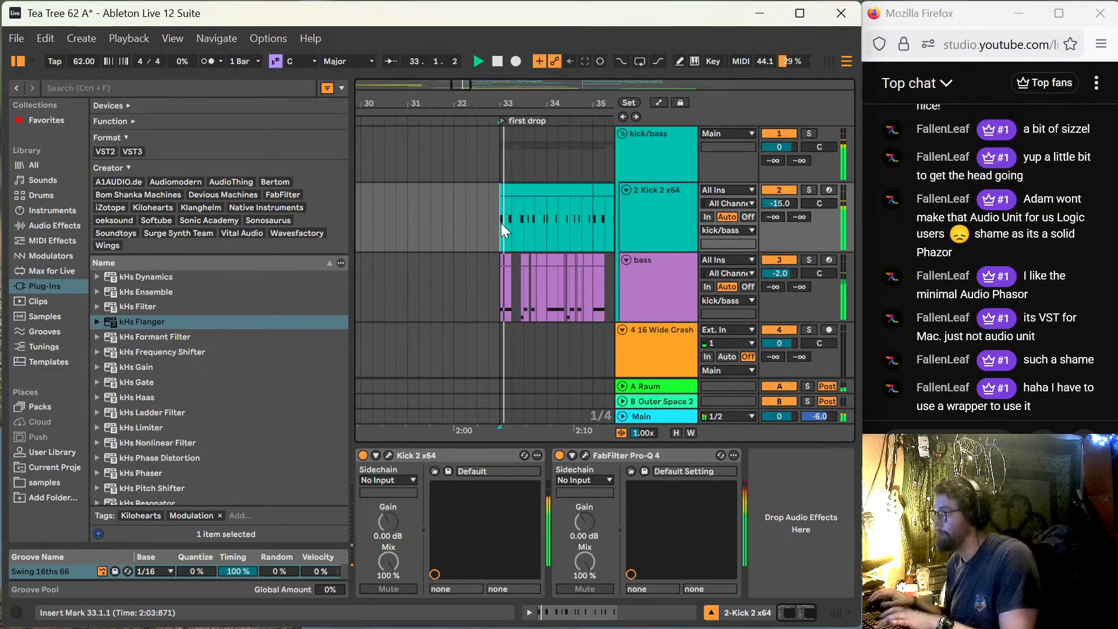
drag(504, 223, 506, 224)
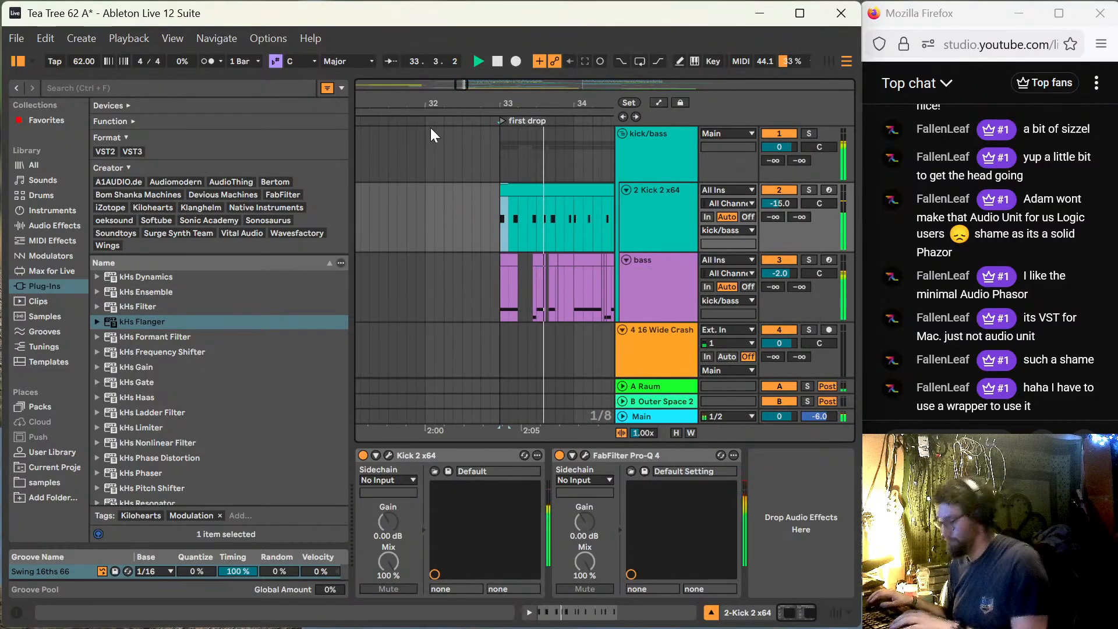
key(minus)
key(minus)
key(minus)
click(429, 205)
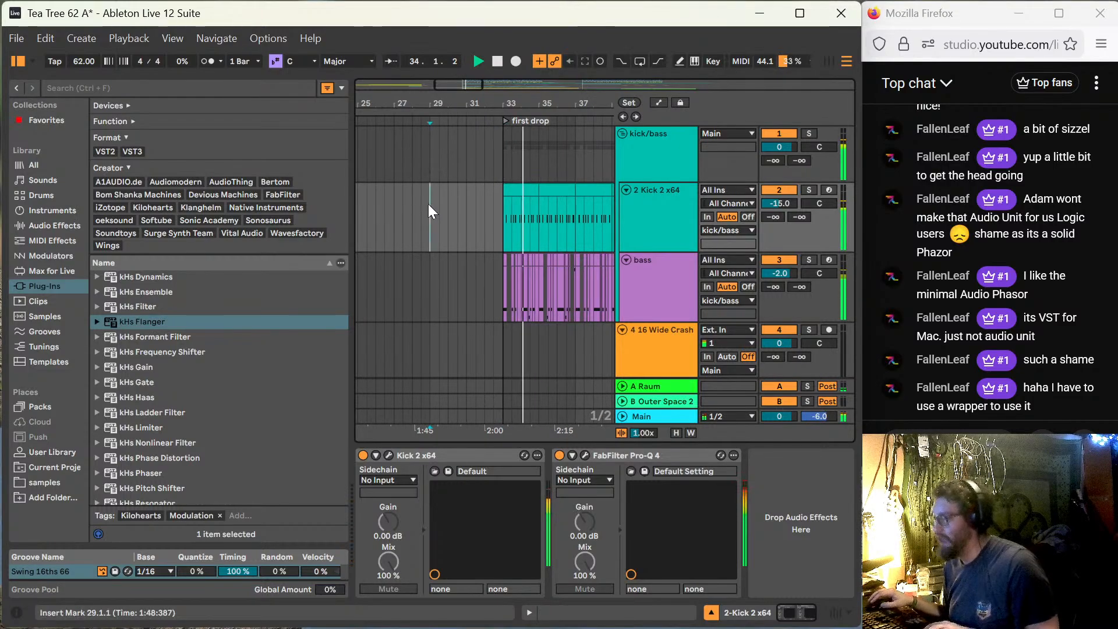
key(ctrl+v)
click(430, 211)
key(space)
key(space)
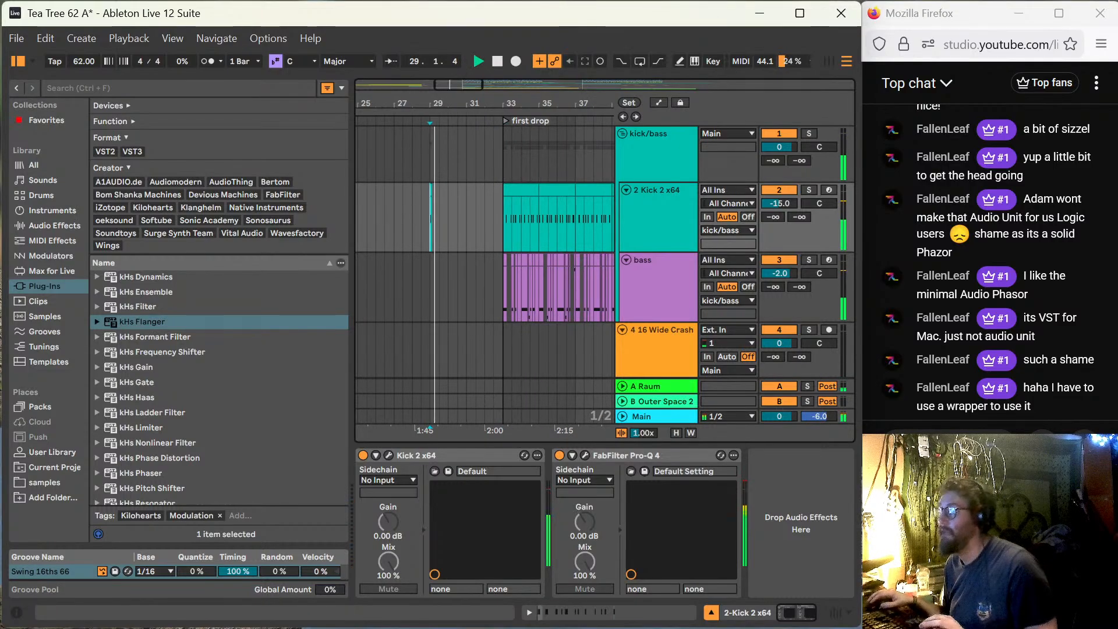
Step: Hide the browser and copy the 07 Disturbulance Crash clip from around bar 21 on the 01 Aentropy track to 29.1.1
click(18, 61)
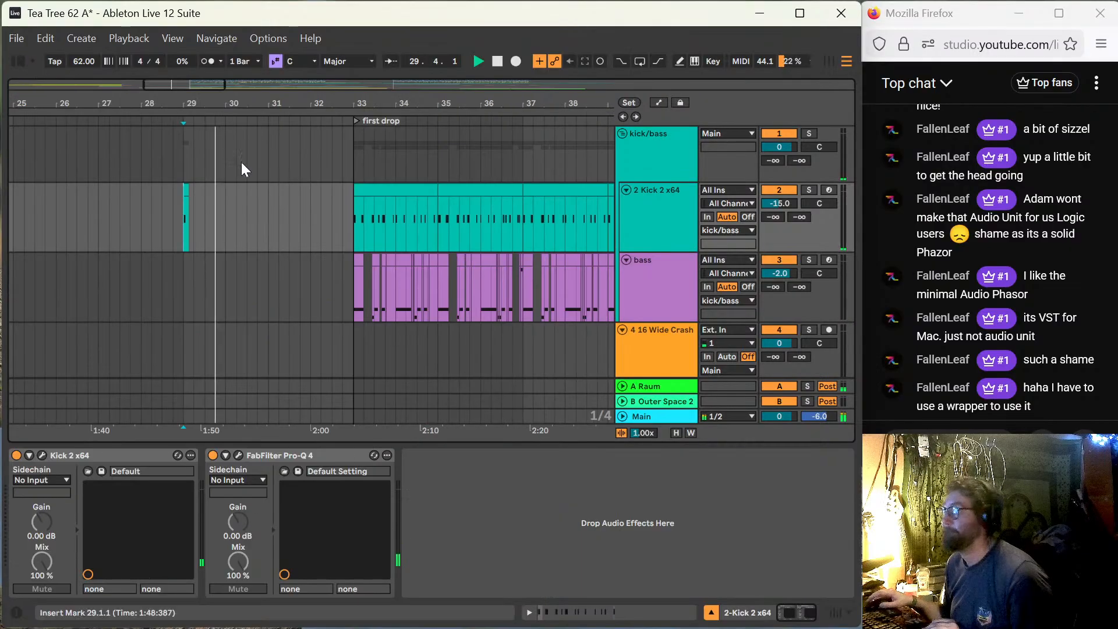
scroll(280, 228, down, 3)
scroll(281, 223, down, 12)
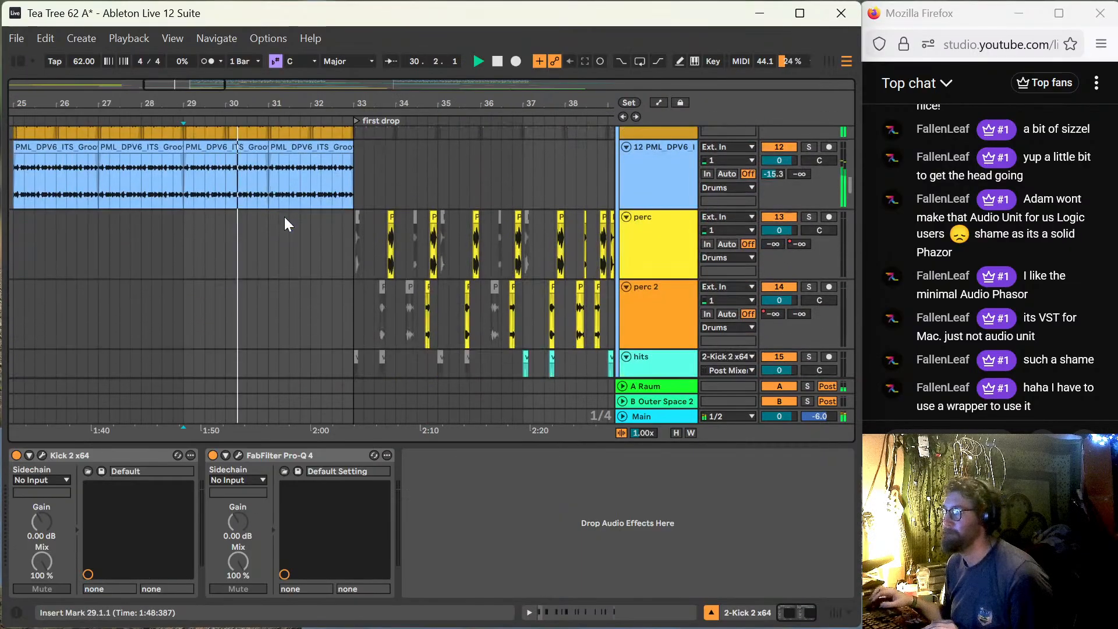
scroll(284, 217, down, 10)
click(261, 225)
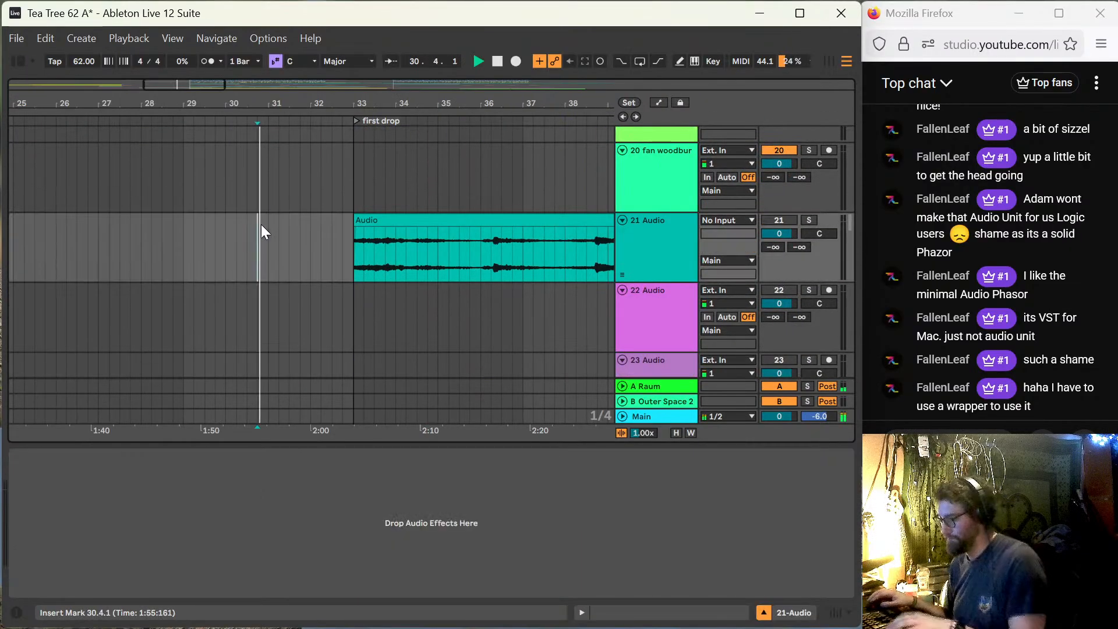
key(minus)
key(minus)
key(minus)
scroll(247, 230, down, 10)
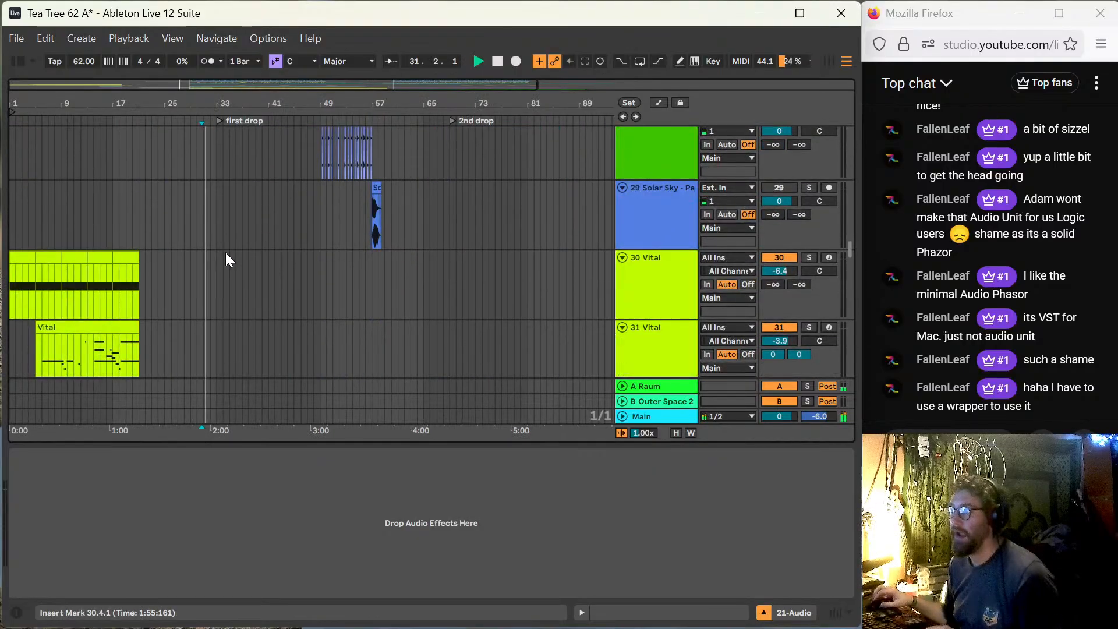
scroll(224, 256, down, 5)
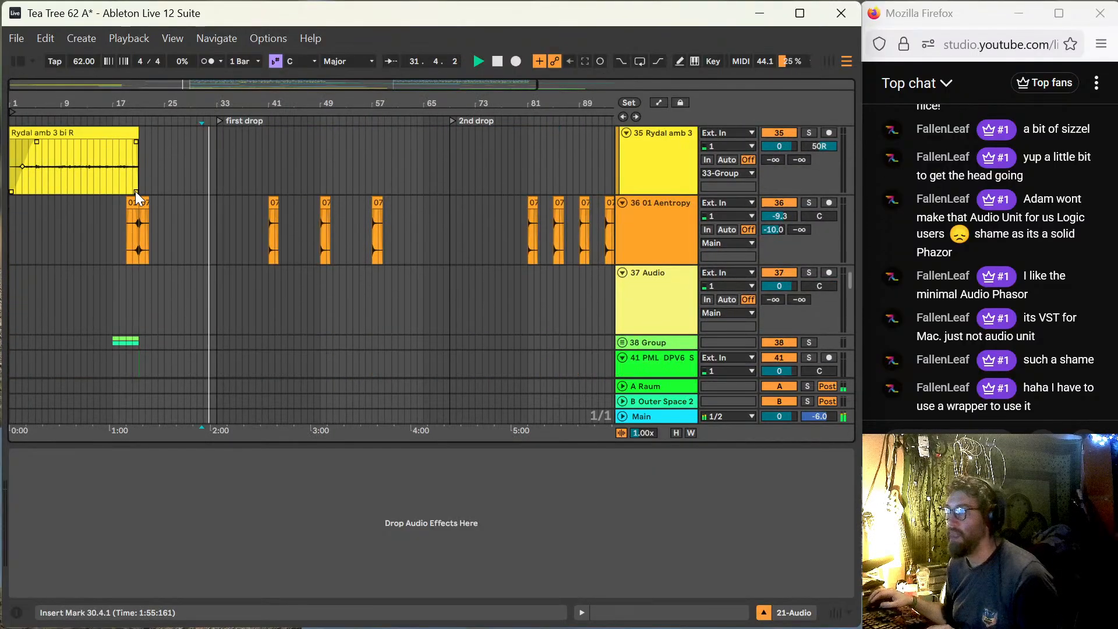
click(147, 201)
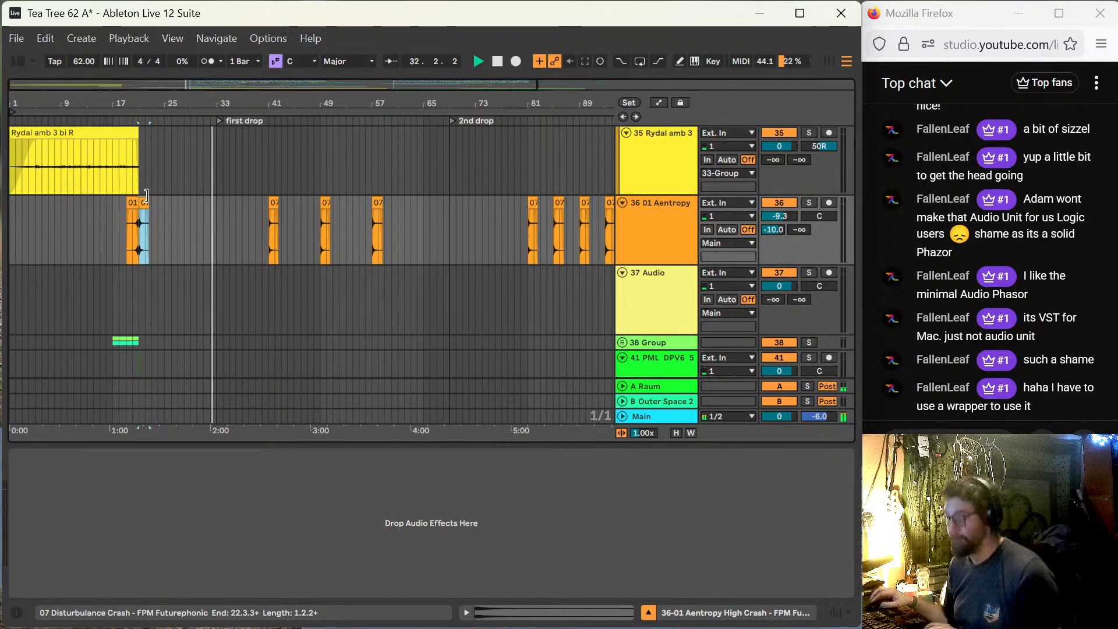
click(190, 232)
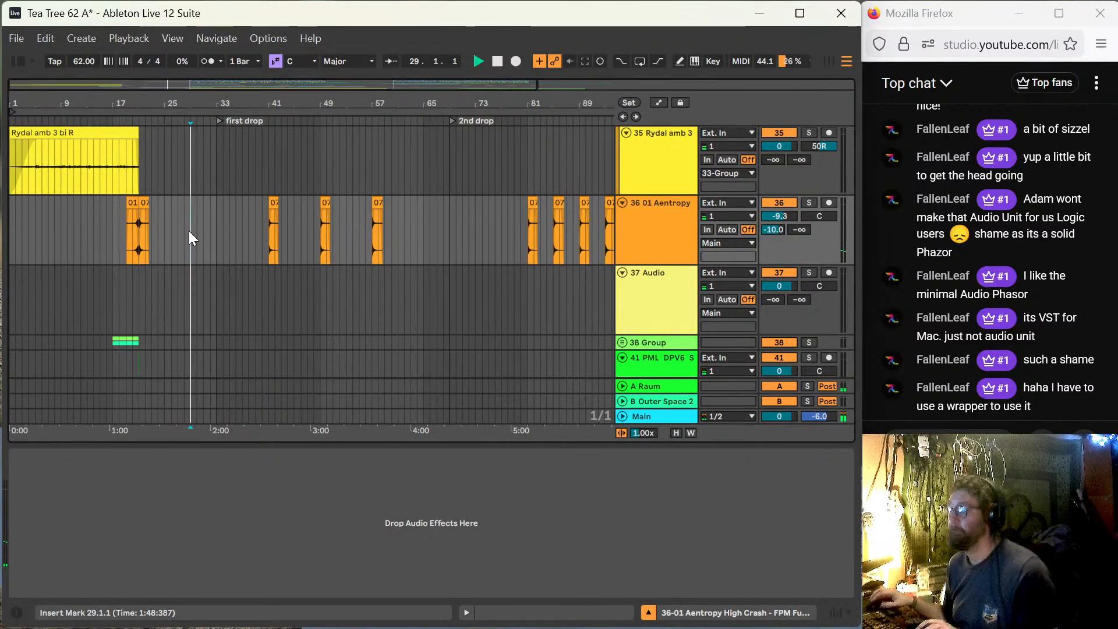
key(ctrl+v)
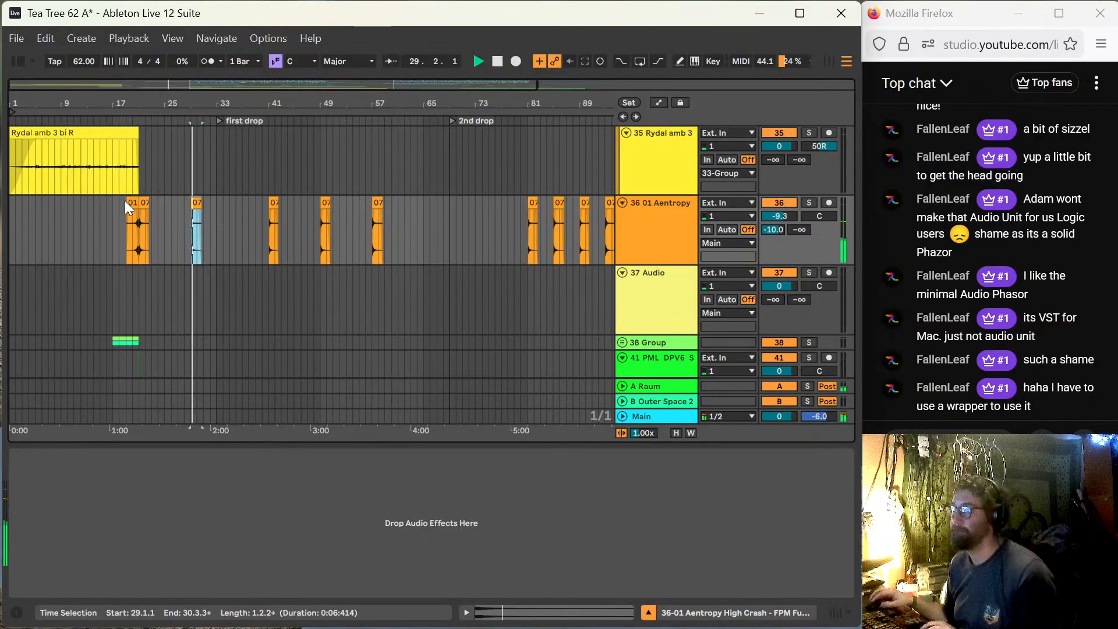
Step: Copy the 01 Aentropy High Crash clip so it leads into bar 29, and make the copied 07 Disturbulance Crash start at 29.1.1
drag(132, 202, 183, 208)
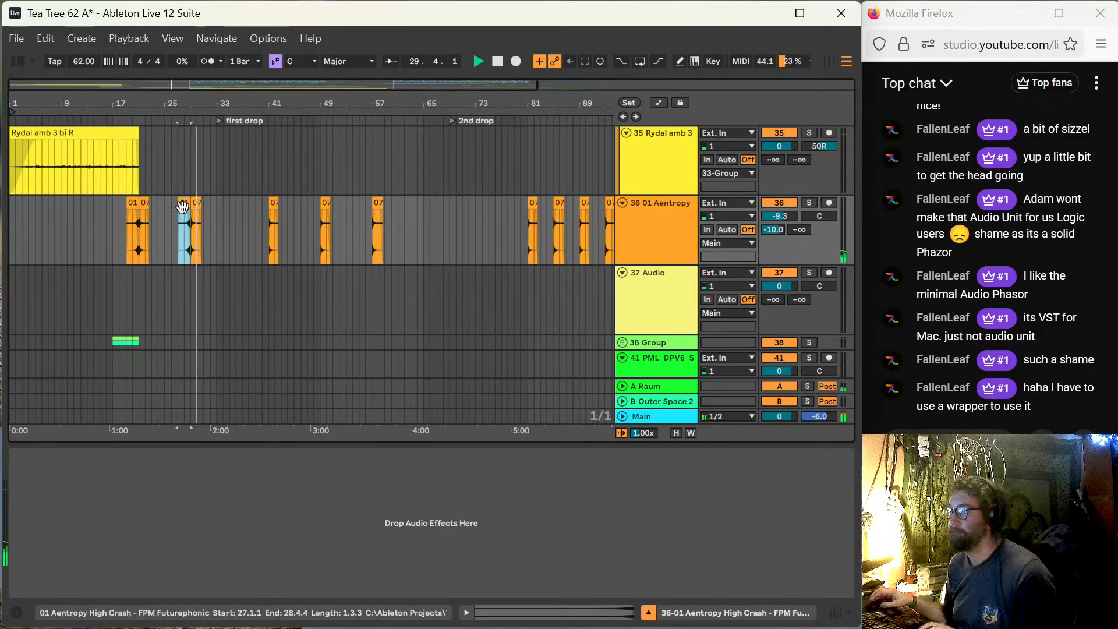
key(plus)
key(plus)
key(plus)
key(plus)
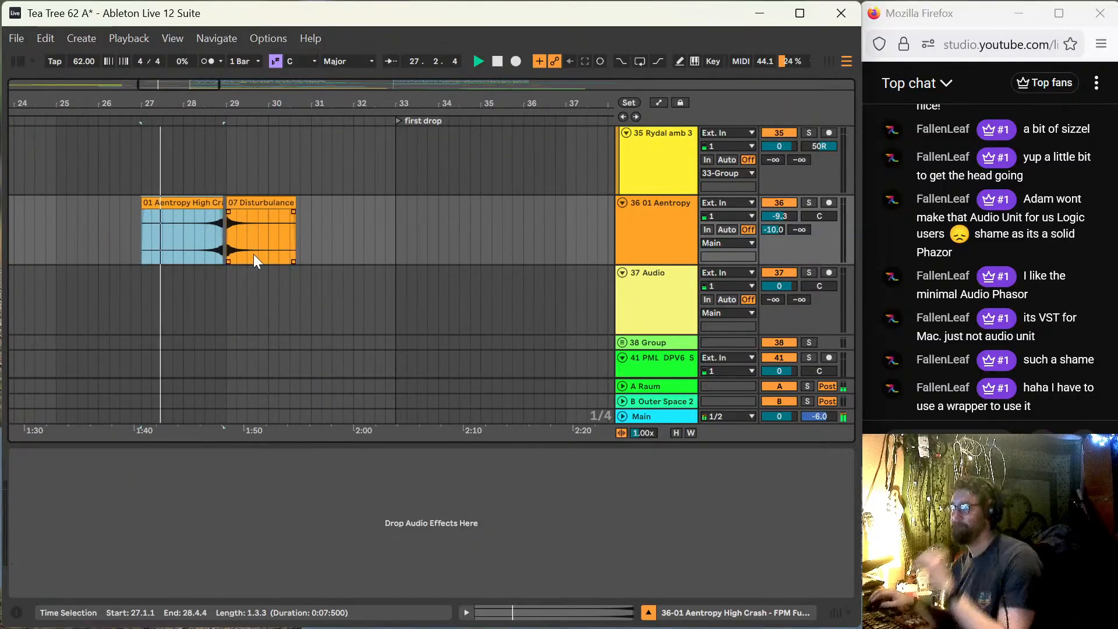
drag(188, 199, 195, 200)
key(plus)
key(plus)
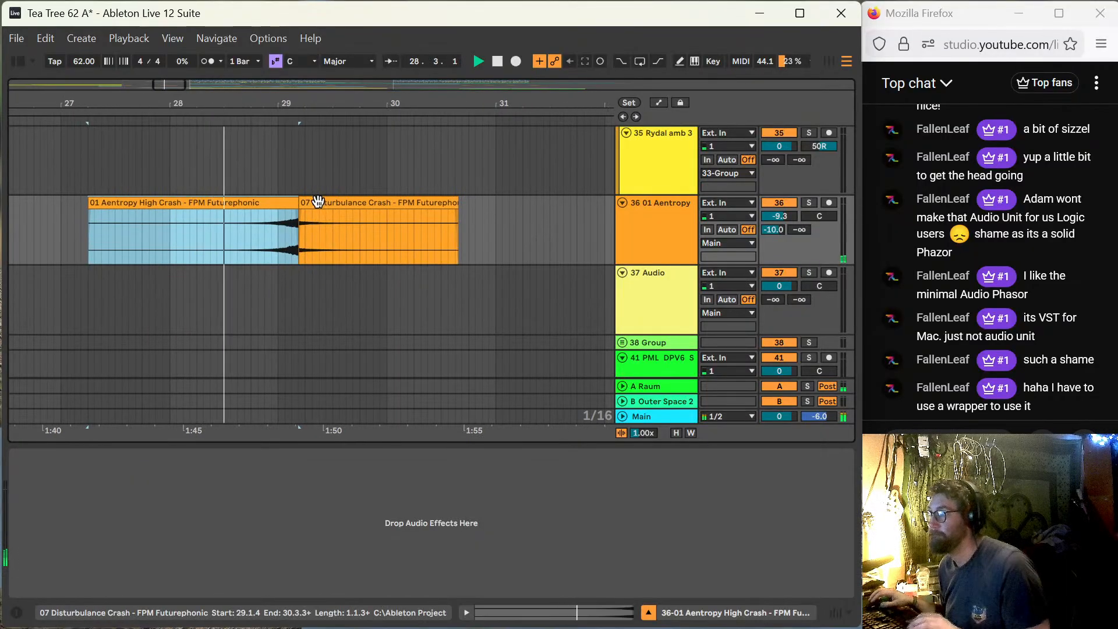
drag(305, 199, 278, 200)
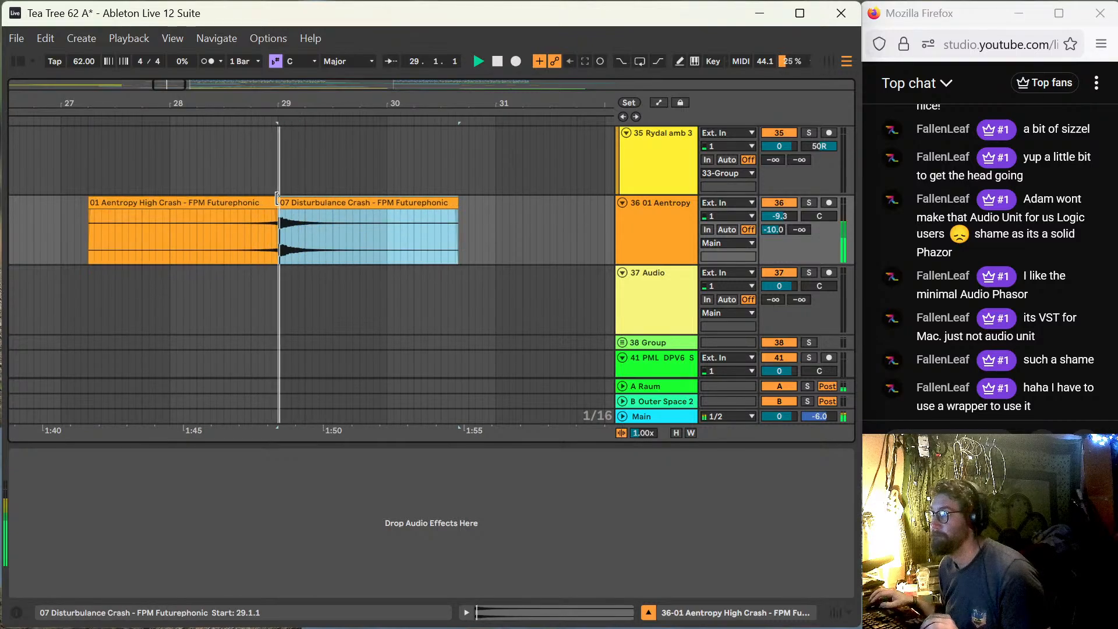
Step: Hide the device view and look over the tracks from the crashes up to the shaker and percussion loops during playback
click(264, 165)
key(minus)
key(minus)
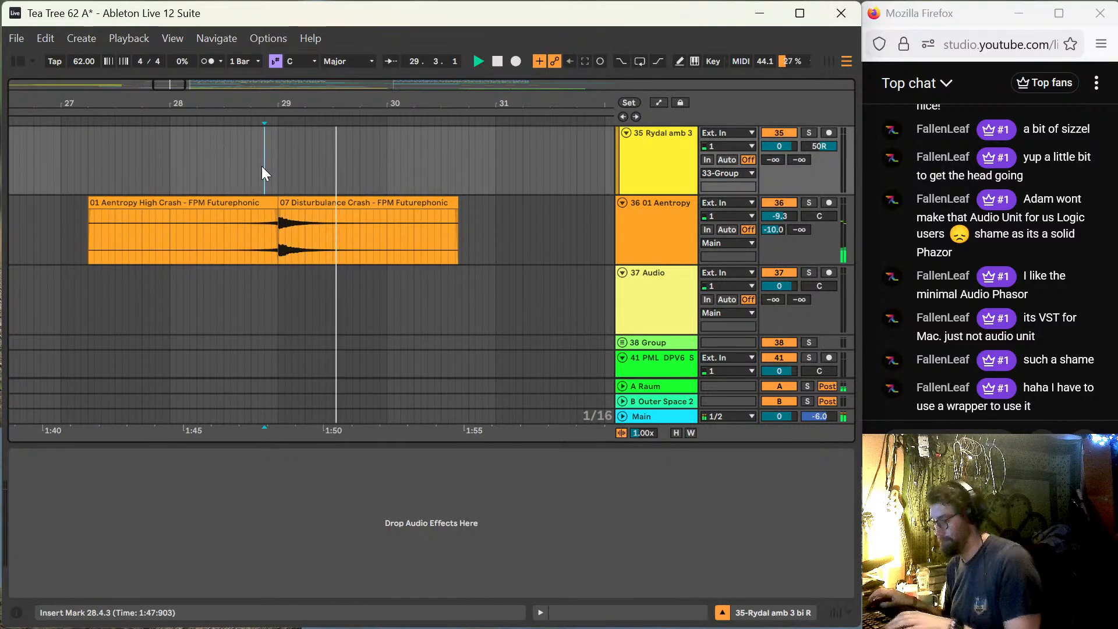
key(minus)
key(minus)
scroll(263, 202, up, 3)
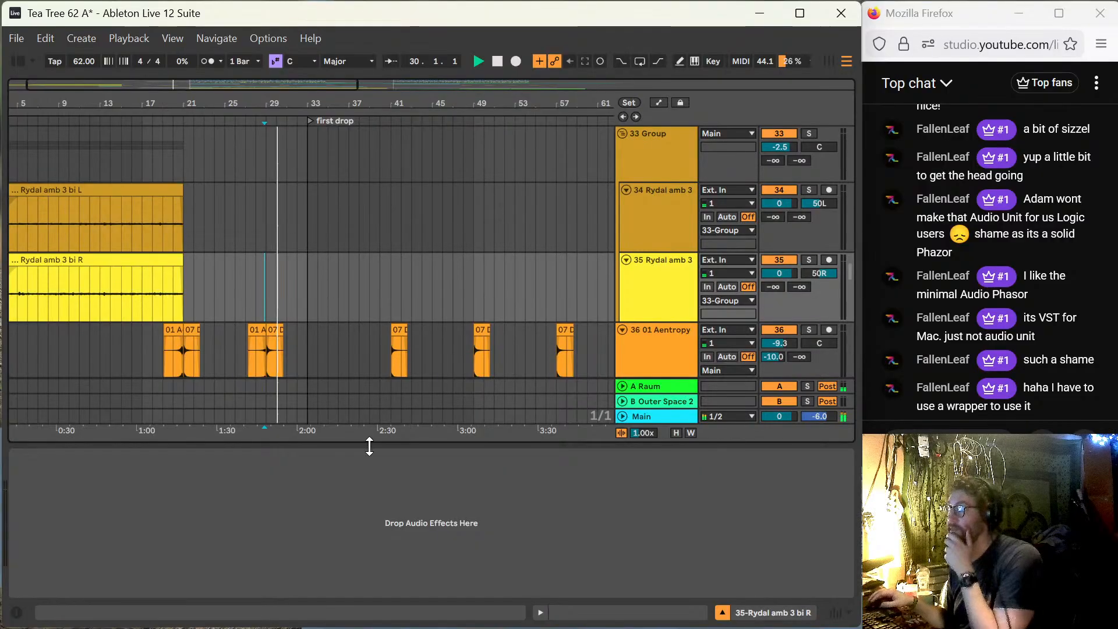
key(ctrl+alt+l)
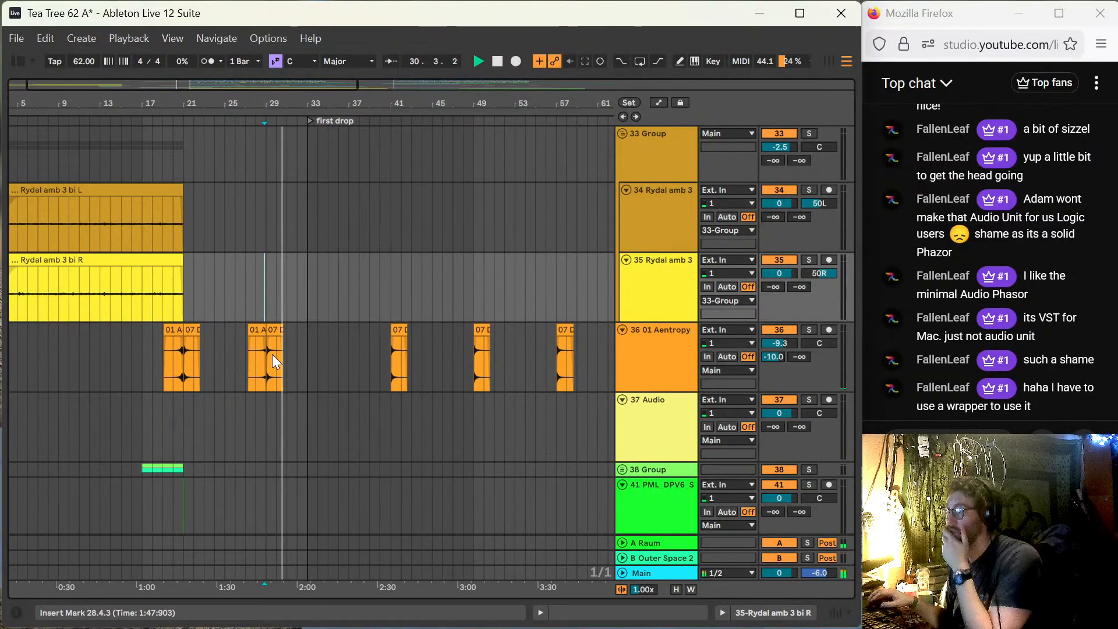
scroll(264, 351, up, 10)
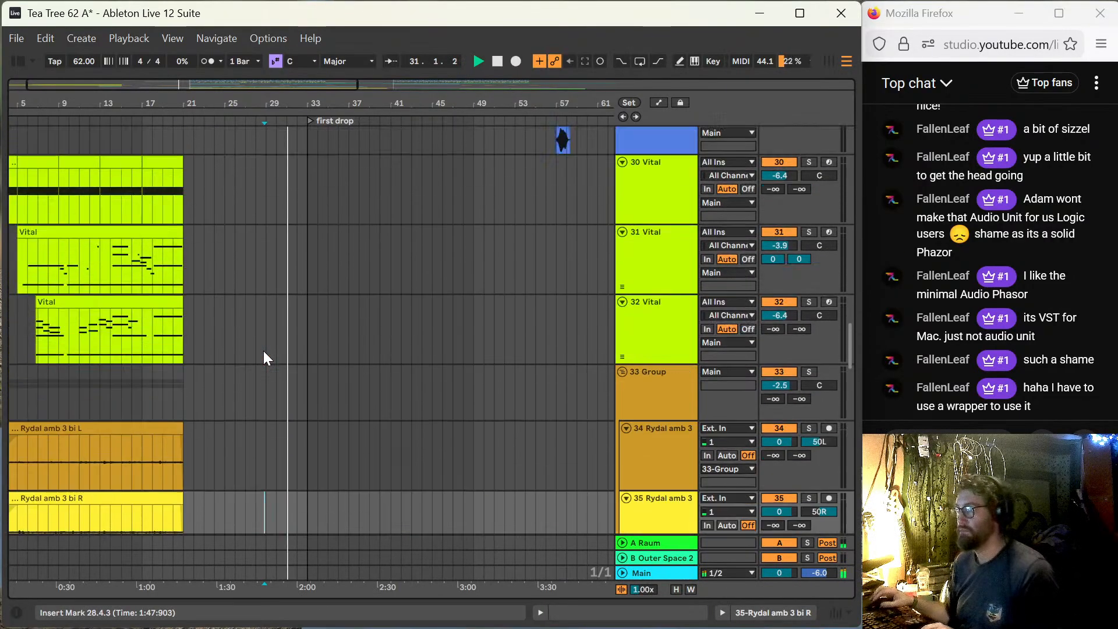
scroll(264, 351, up, 10)
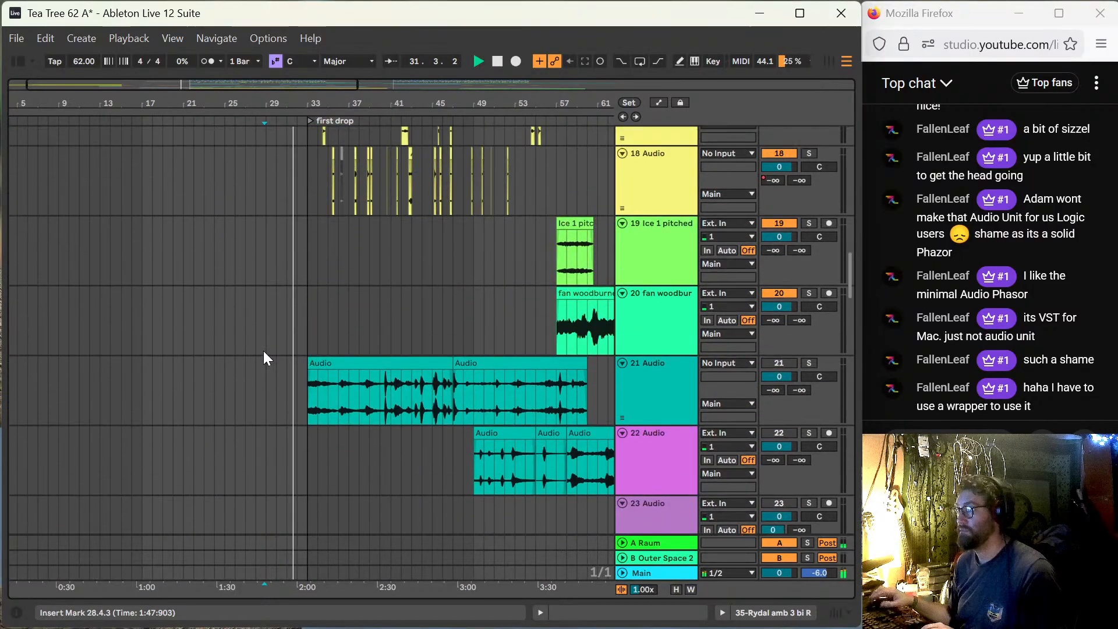
scroll(263, 351, up, 8)
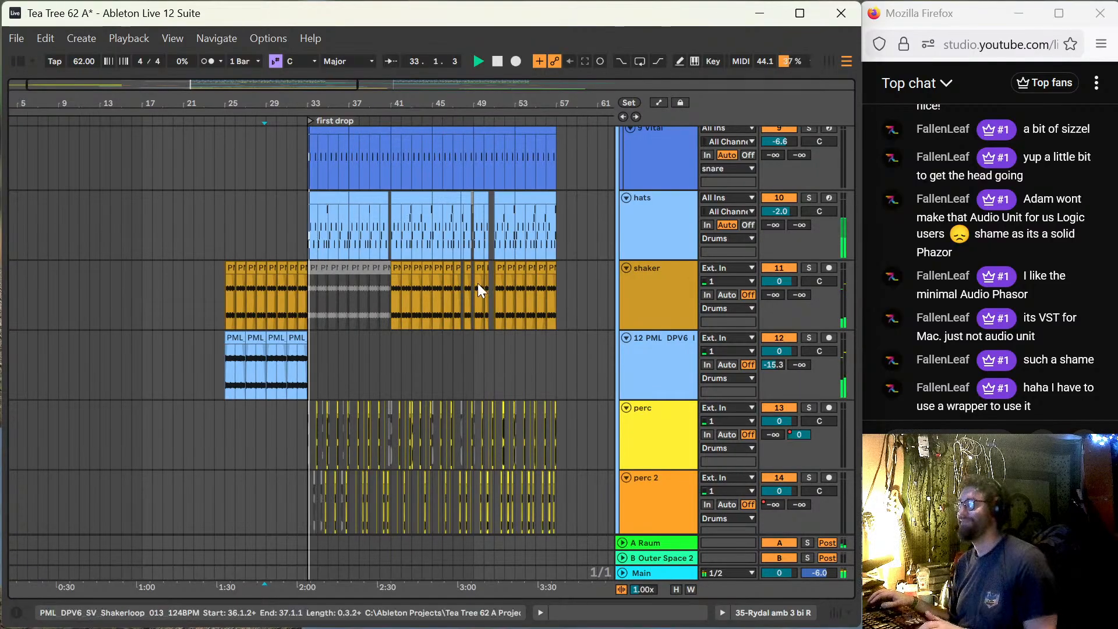
Step: Solo the shaker and percussion loop tracks, and add an audio track below them, armed and with Resampling as its input
click(808, 268)
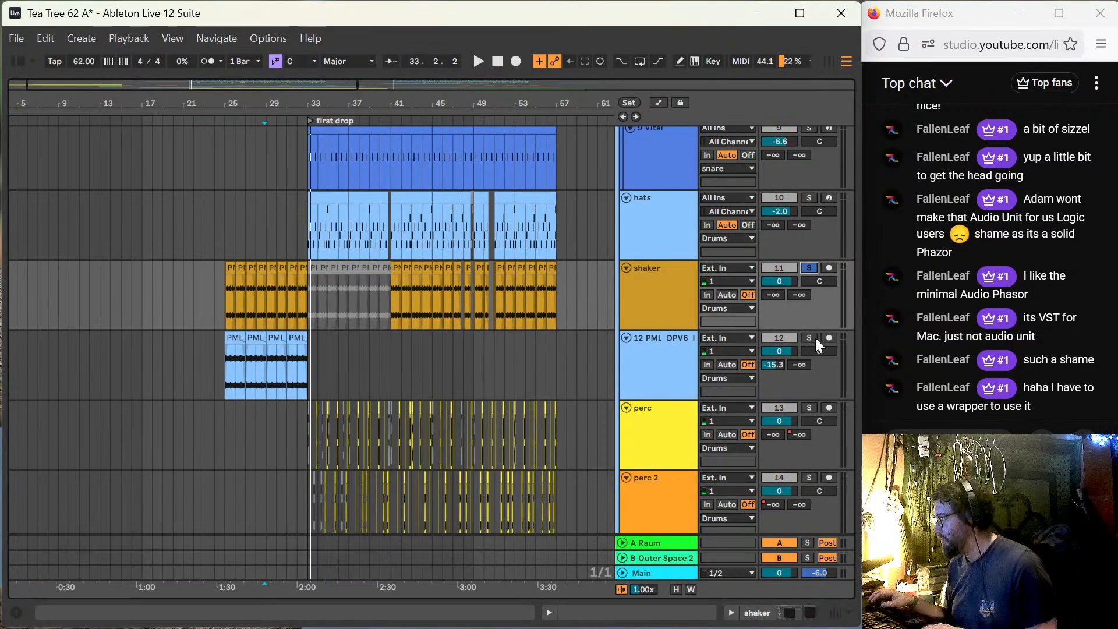
click(809, 338)
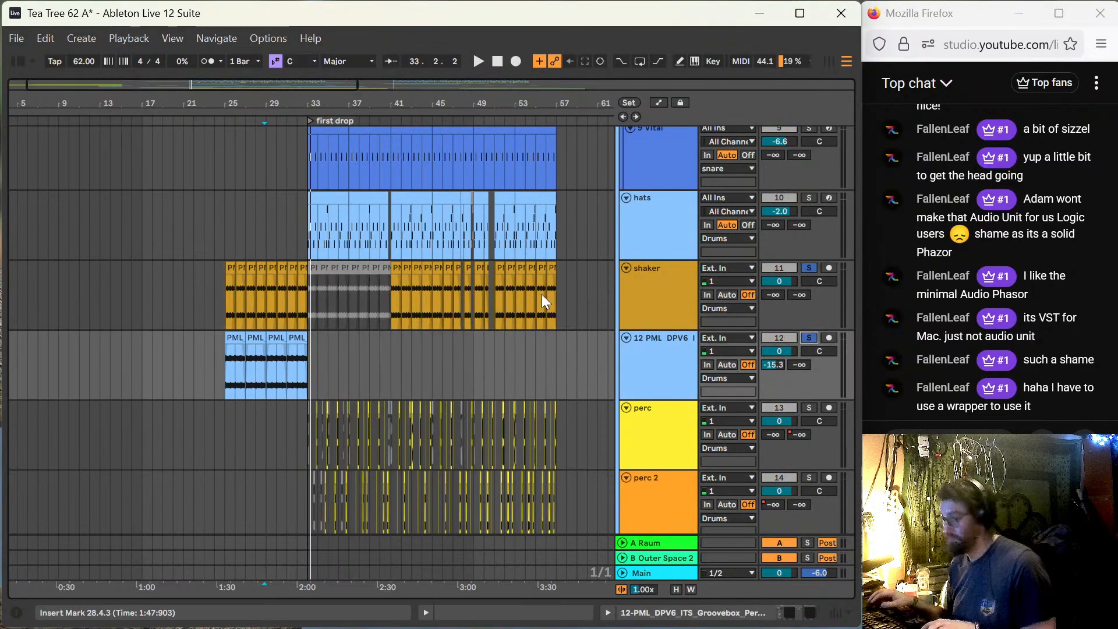
key(ctrl+t)
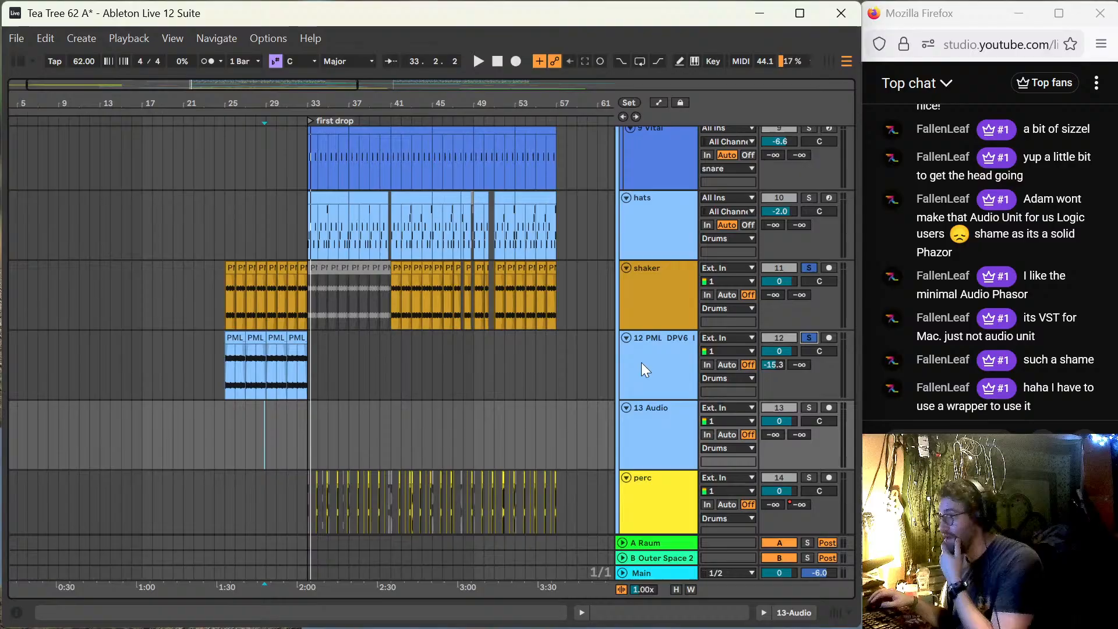
click(724, 403)
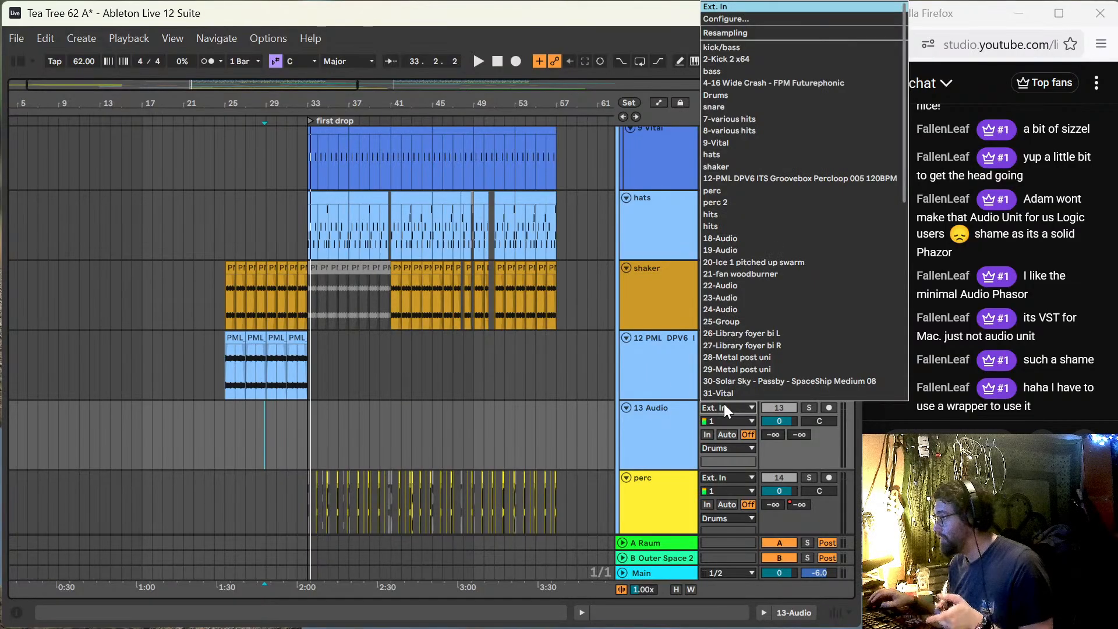
click(719, 35)
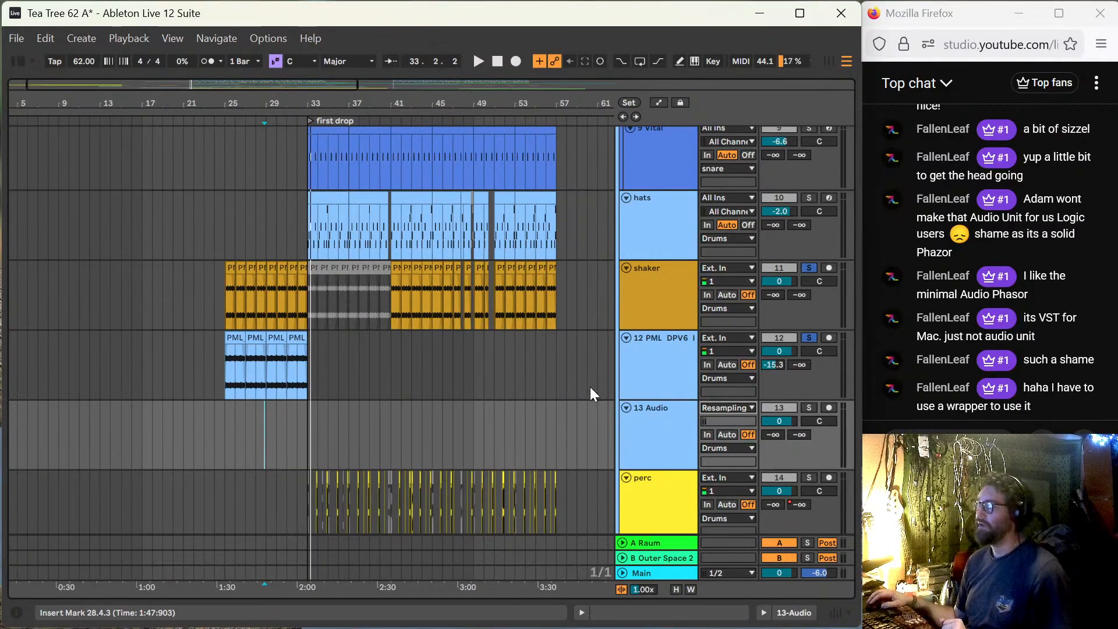
click(831, 408)
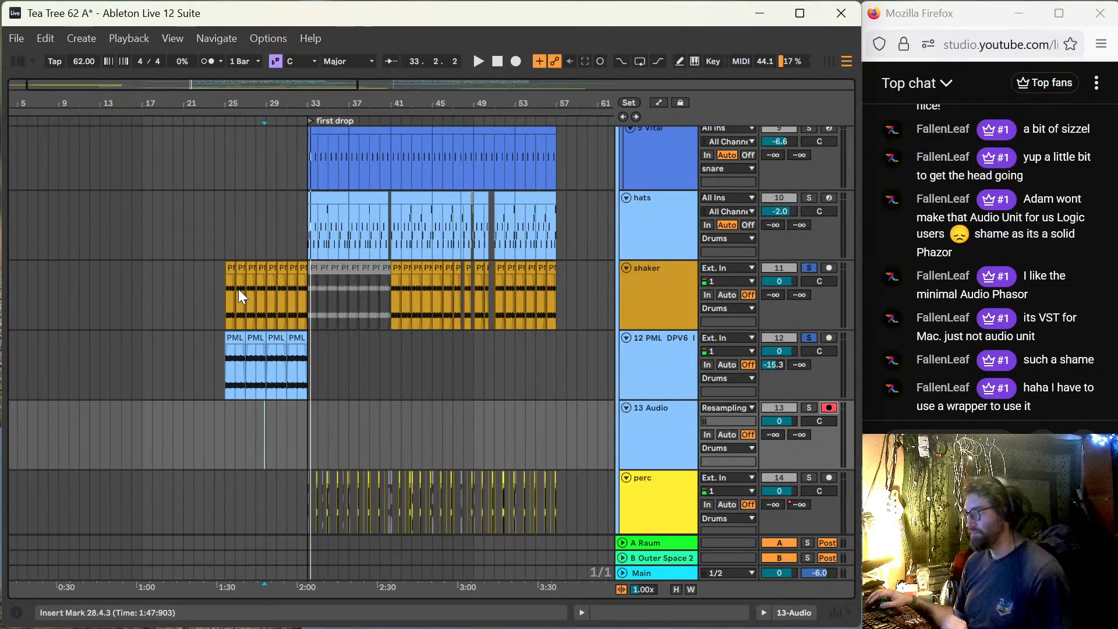
Step: Record the soloed loops onto the new track from 25.1.1 past the first drop, and deactivate their source clips up to 33.1.1
click(226, 412)
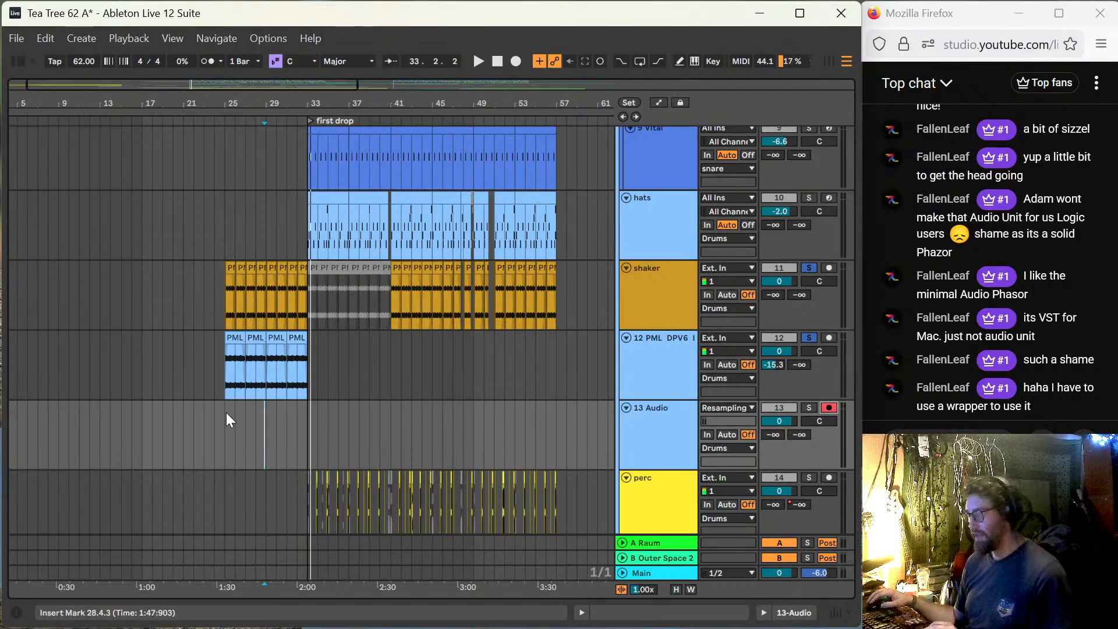
click(516, 60)
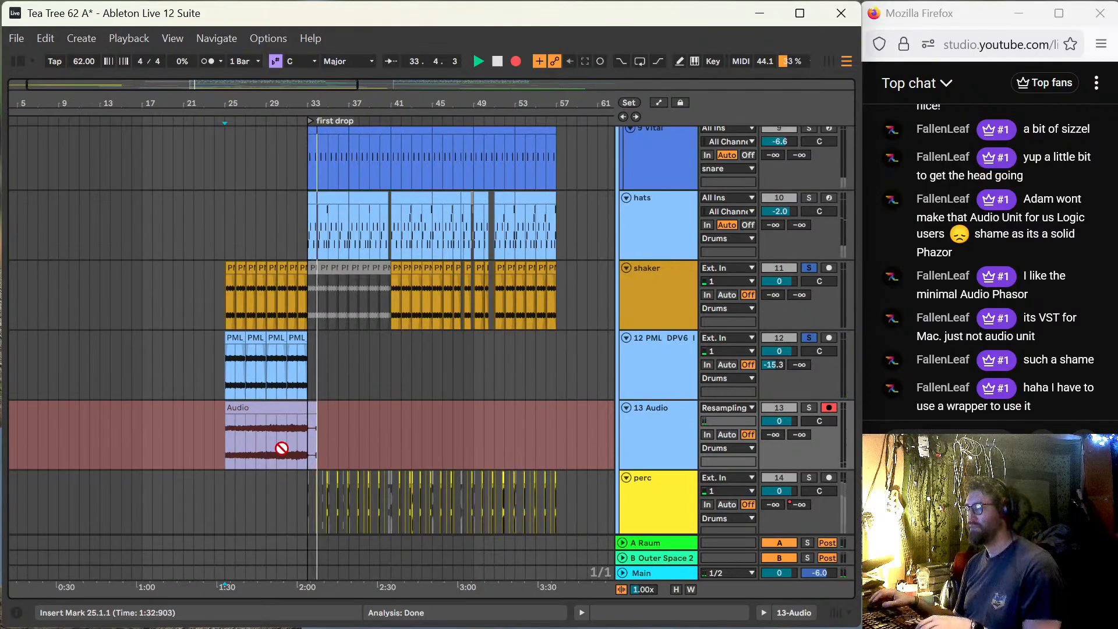
key(space)
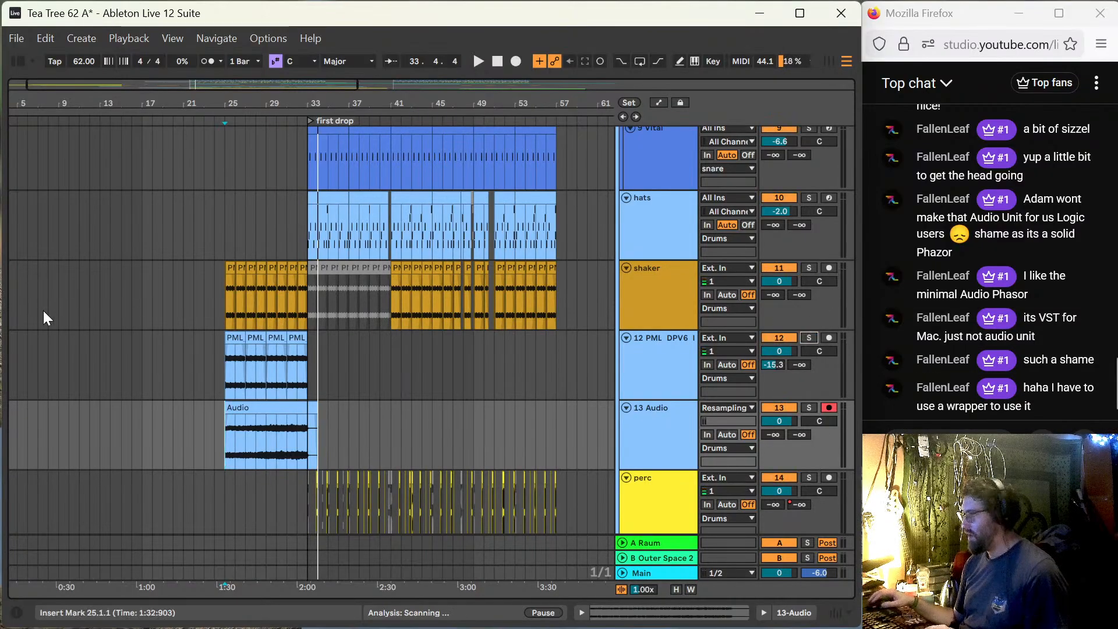
drag(228, 301, 306, 351)
key(0)
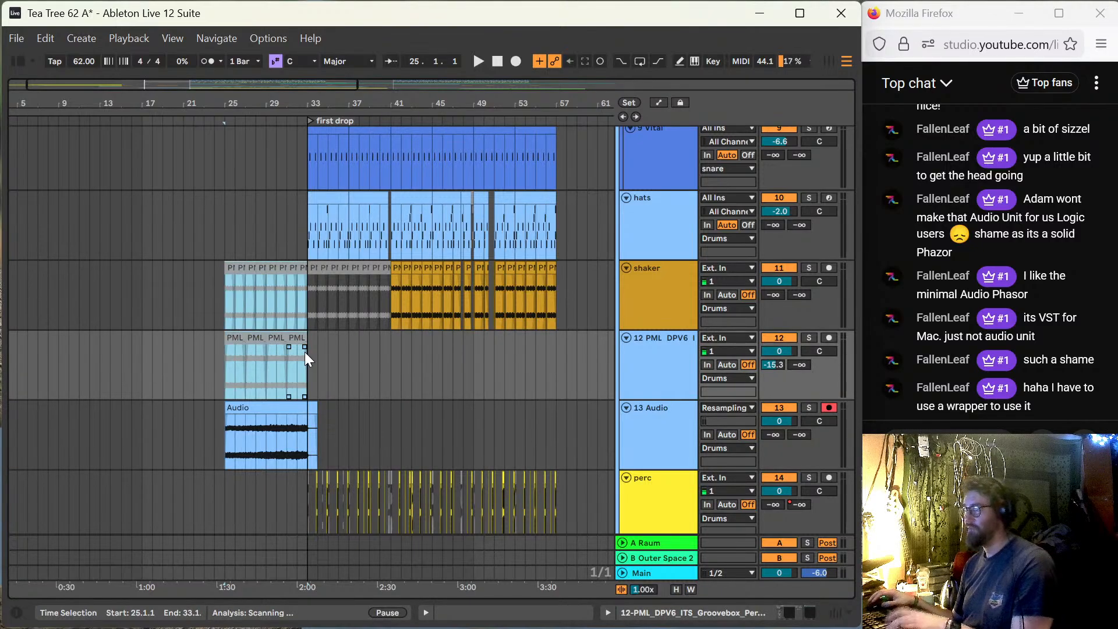
Step: Show the browser, load the Infiltrator plug-in onto the resampled audio track and dismiss its welcome message
double_click(662, 431)
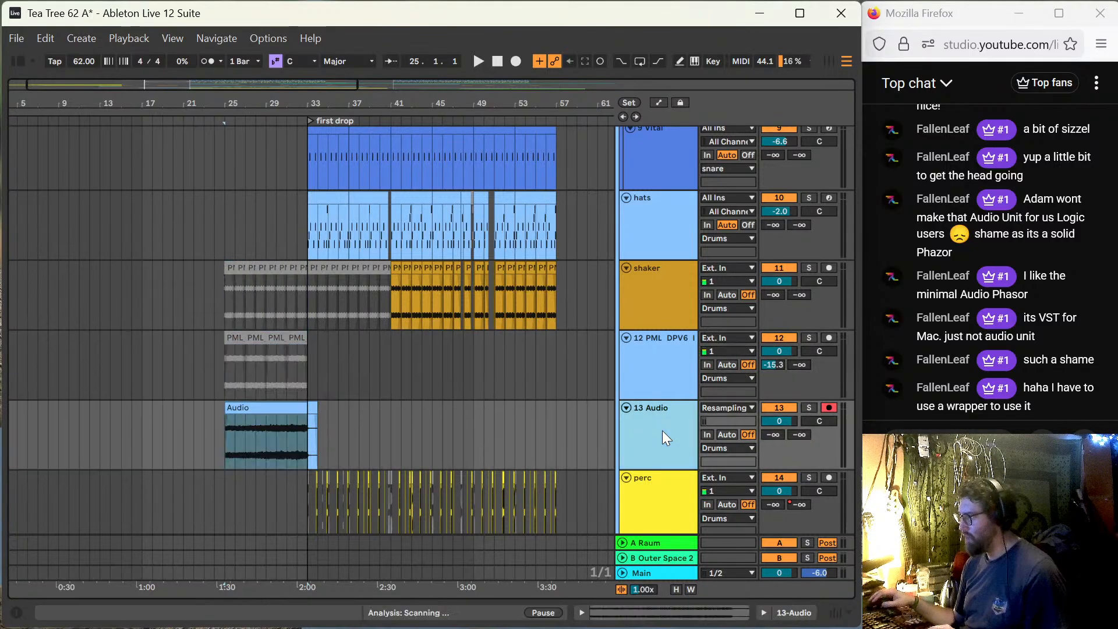
click(18, 61)
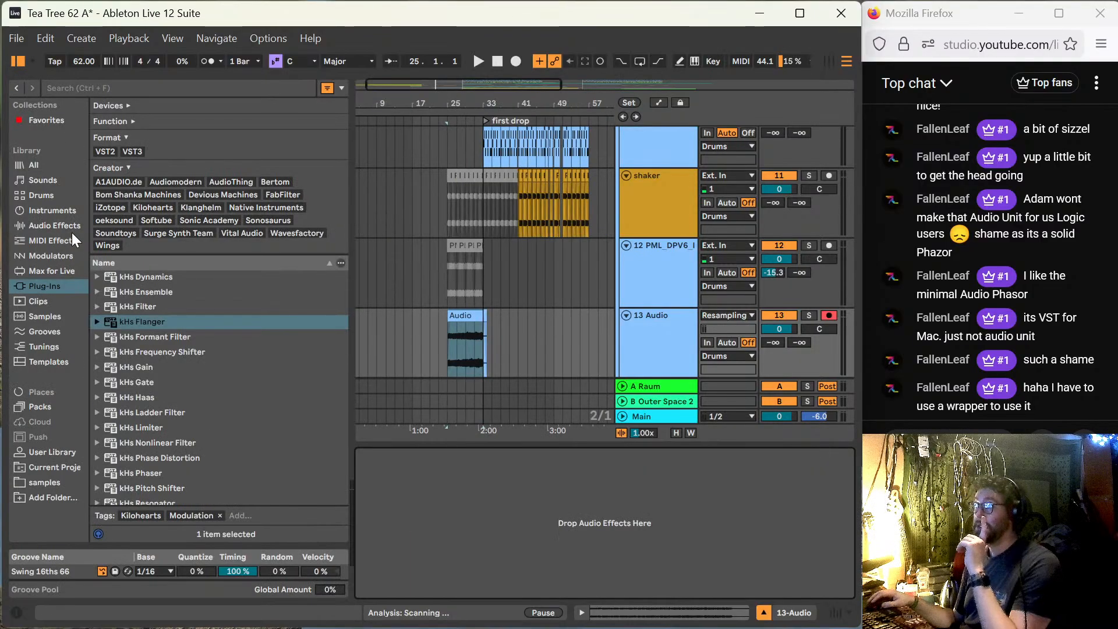
scroll(135, 351, down, 8)
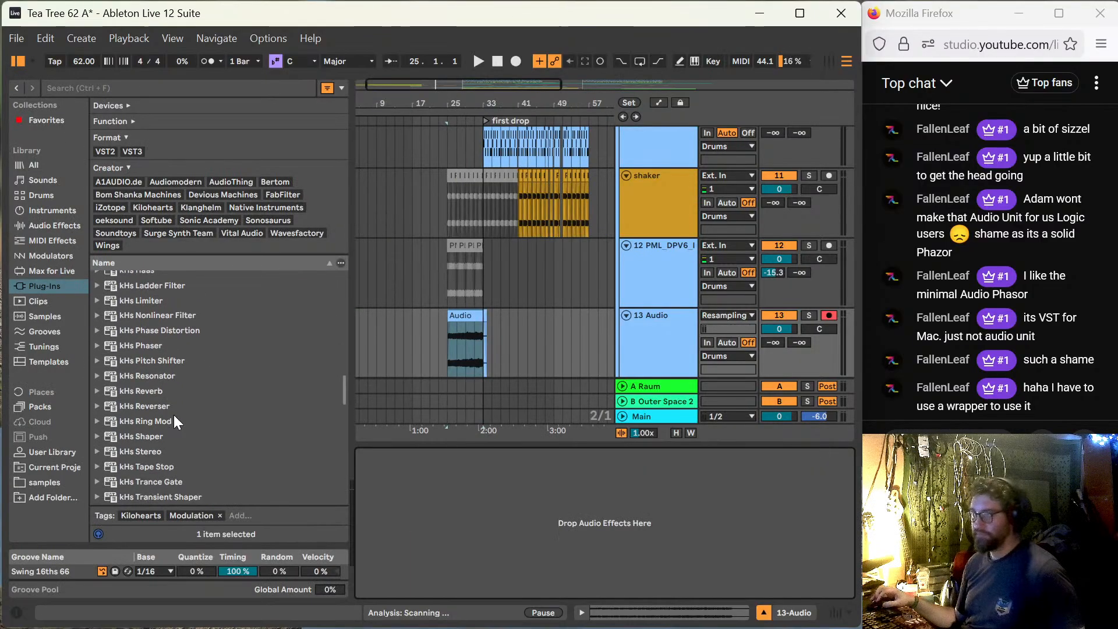
scroll(173, 425, up, 10)
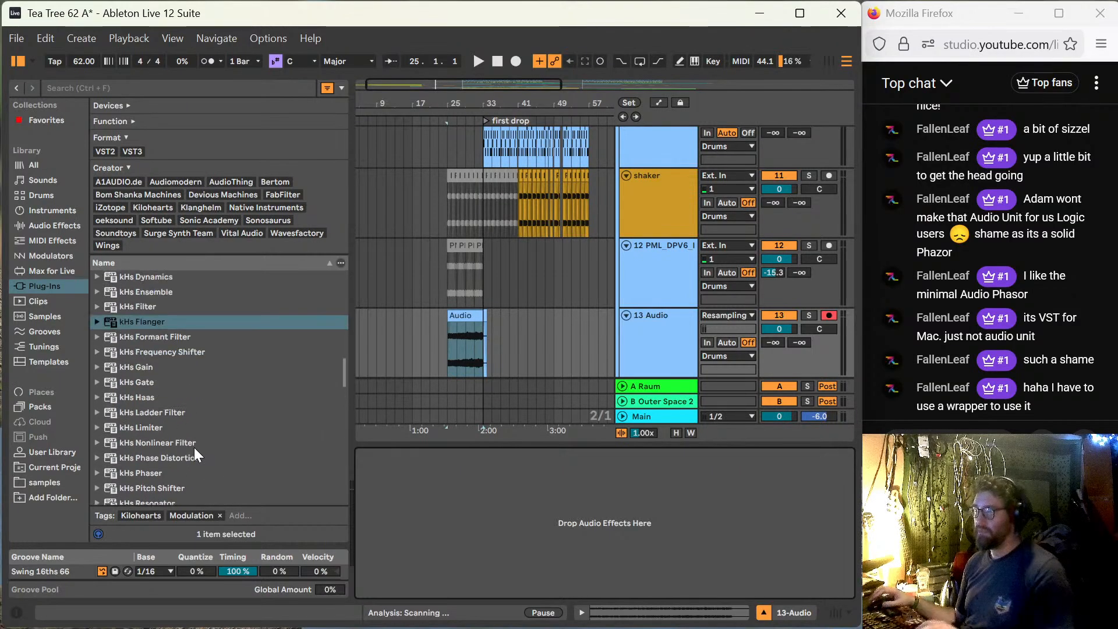
scroll(194, 448, up, 4)
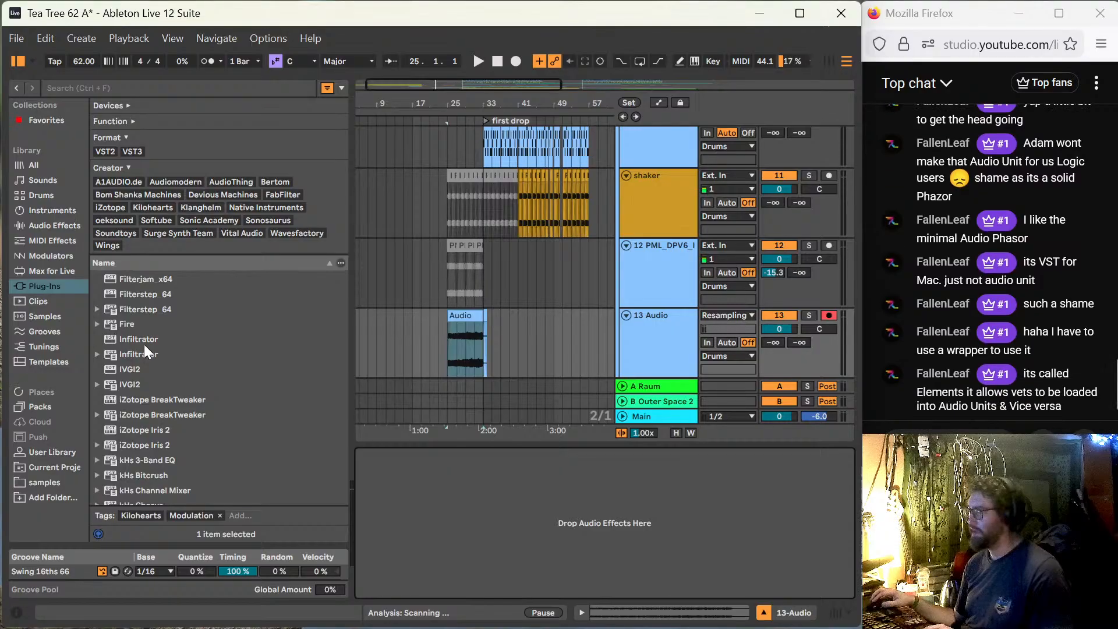
drag(146, 338, 436, 344)
drag(438, 283, 439, 282)
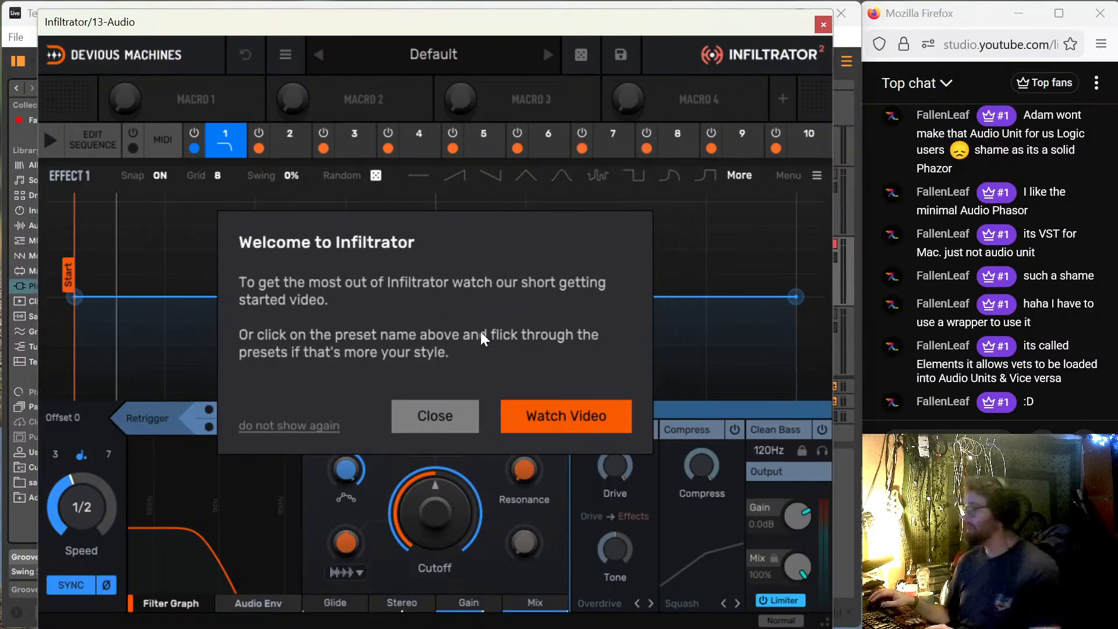
click(435, 417)
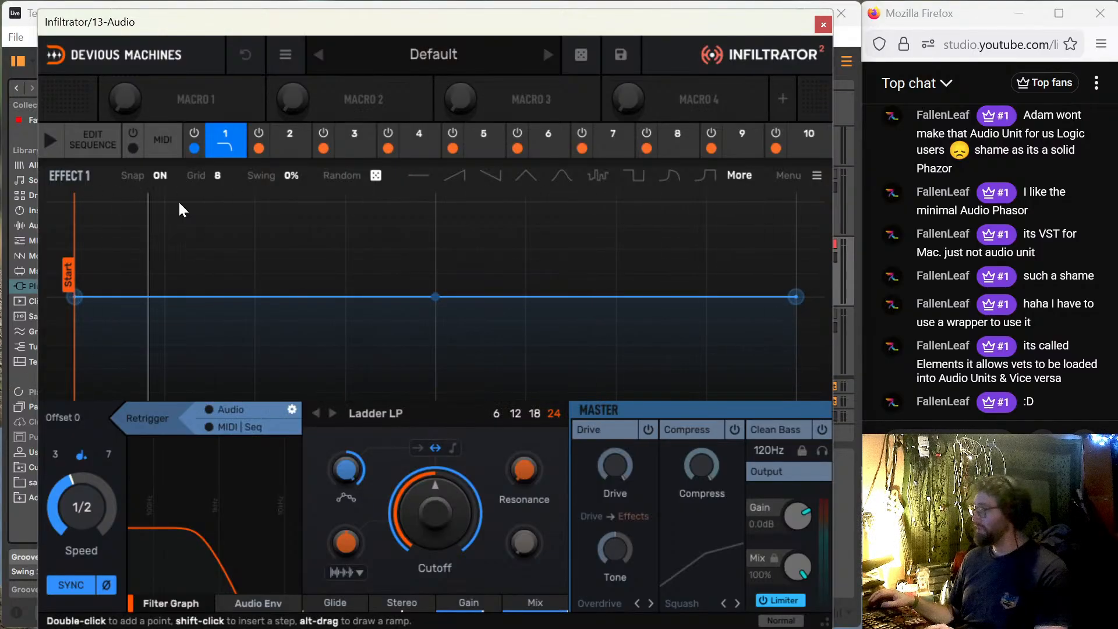
Step: Change Infiltrator's Effect 1 to Varispeed and close the plug-in window
click(218, 141)
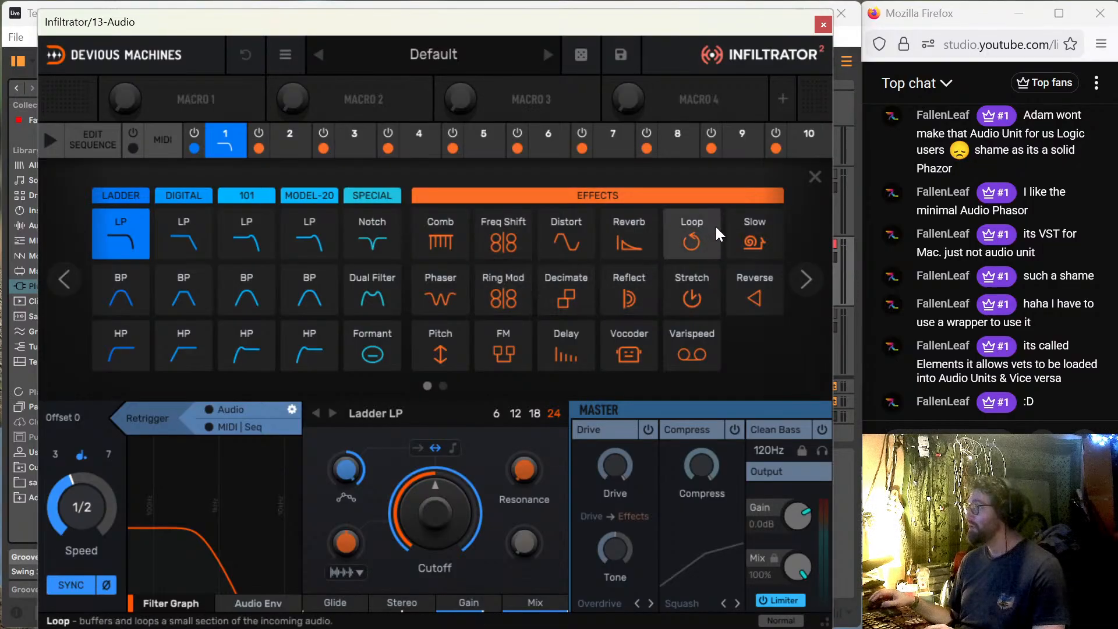
click(697, 335)
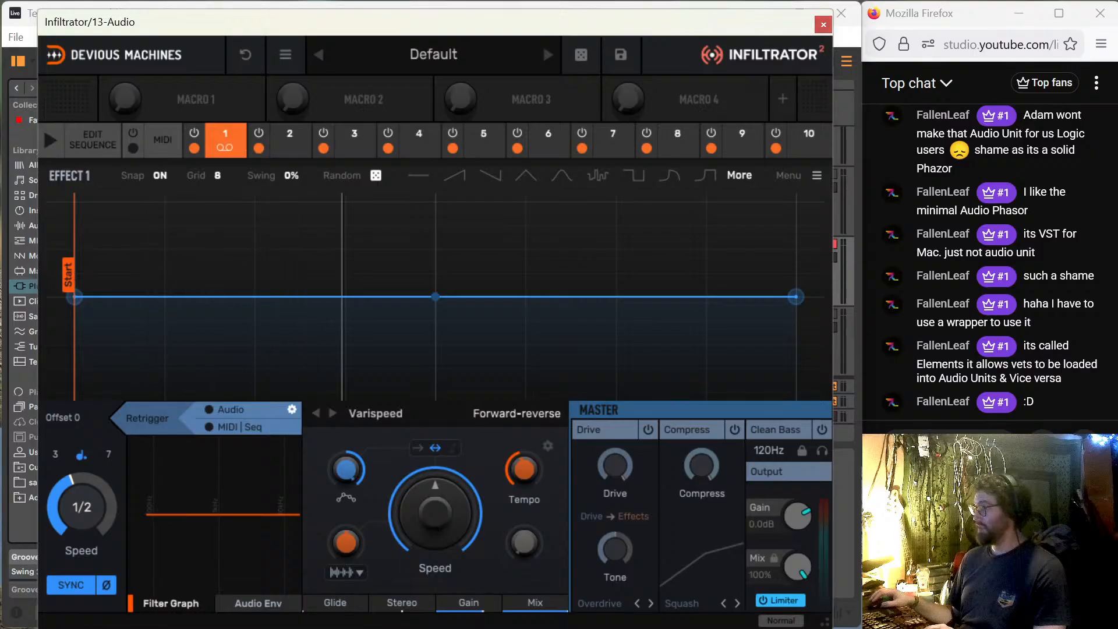
click(822, 26)
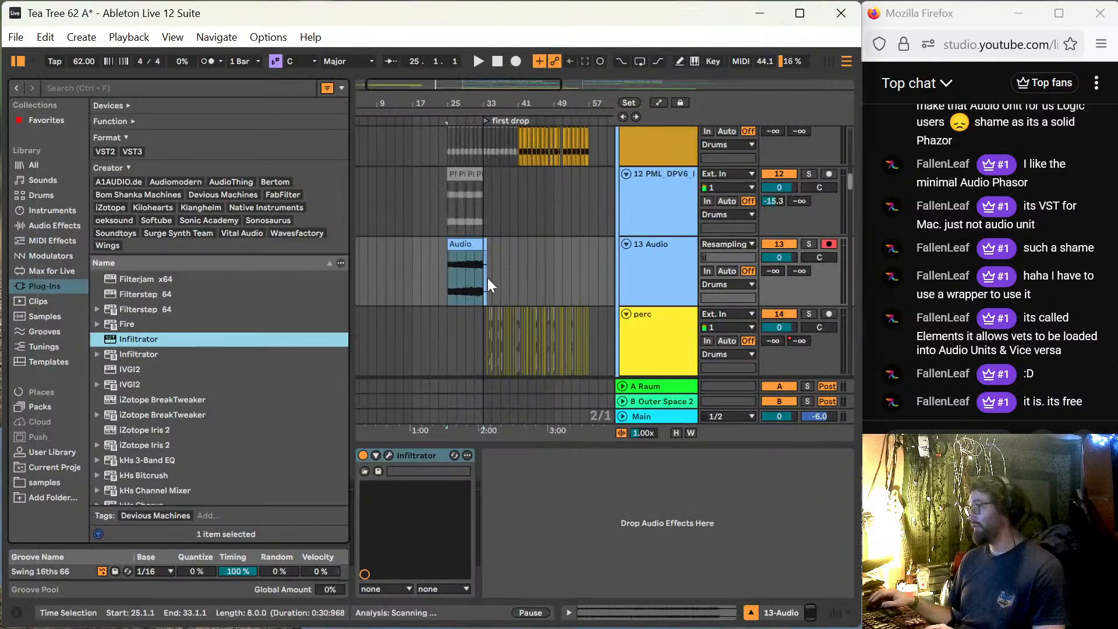
Step: Place the insert marker at 25.1.1 on the resampled audio track and show the automation lanes
click(456, 278)
click(450, 279)
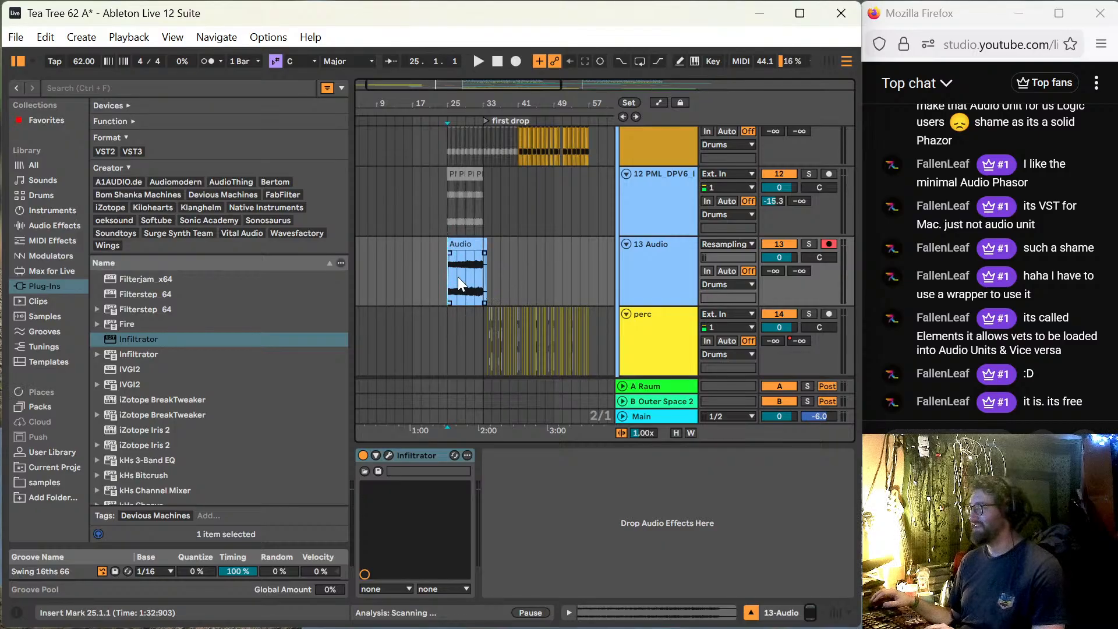
key(a)
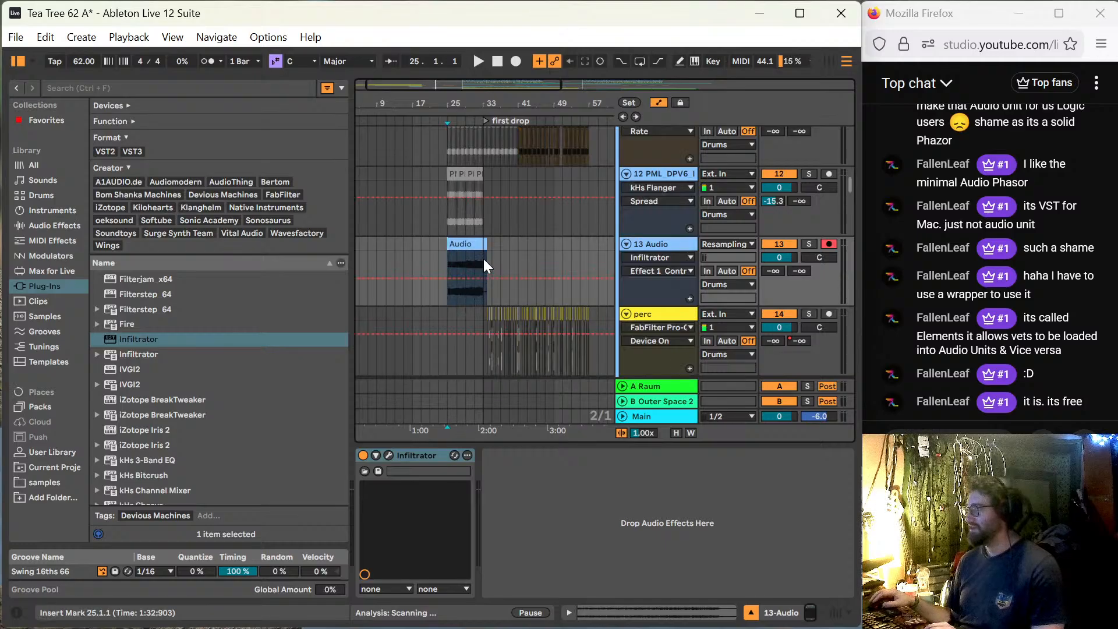
Step: Audition the resampled loop through Infiltrator from 31.1.1, 30.3.1 and 29.1.1
click(474, 300)
key(space)
scroll(474, 306, up, 2)
scroll(474, 306, up, 2)
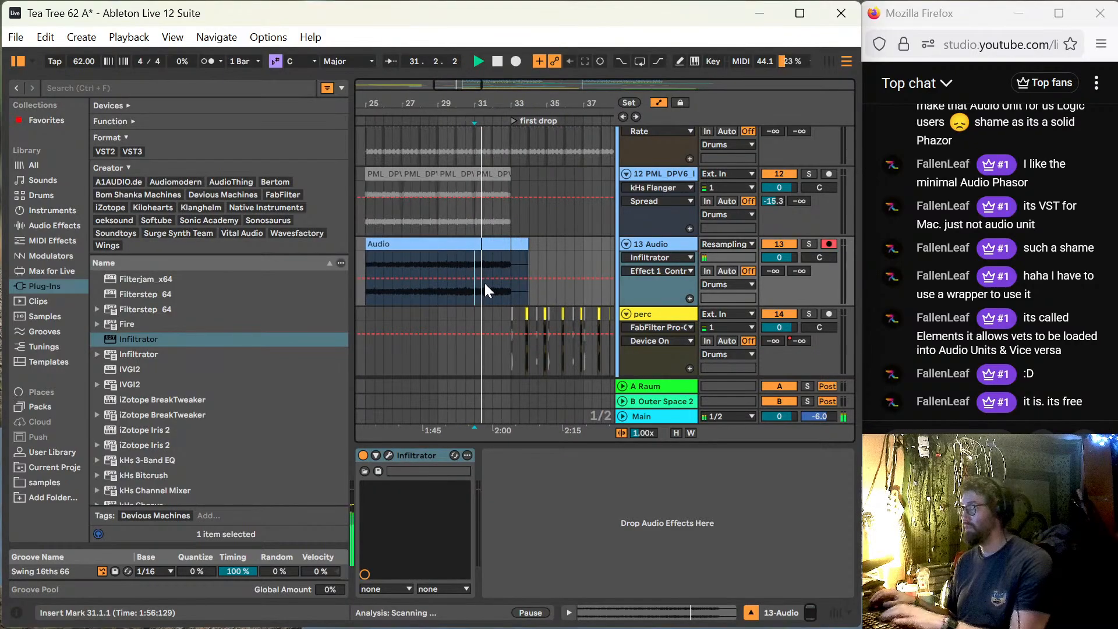
click(464, 260)
key(space)
key(space)
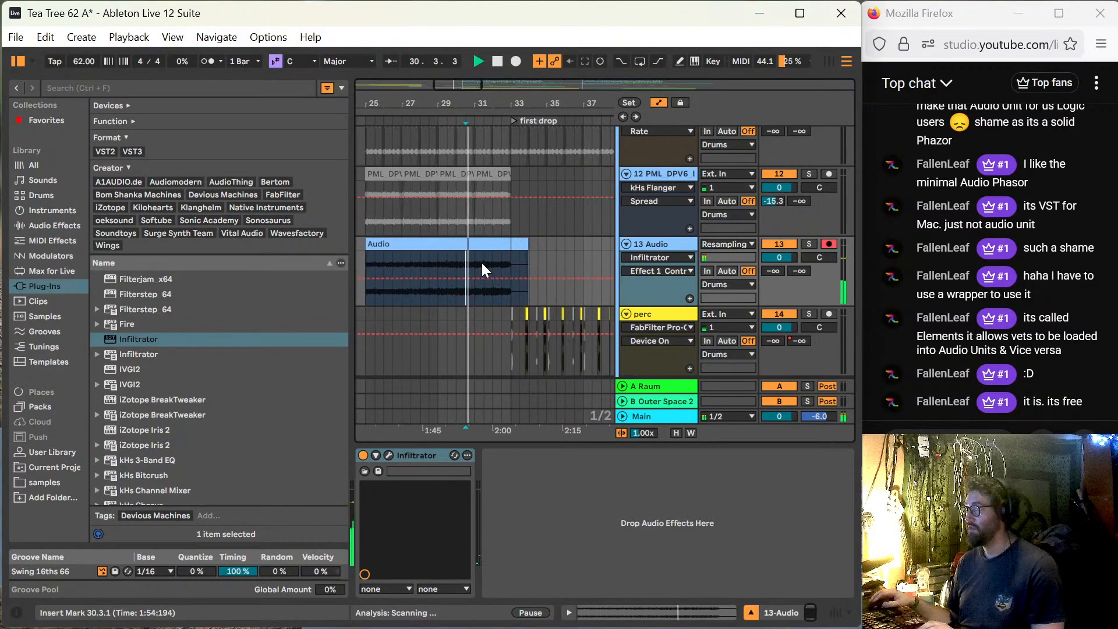
click(436, 260)
key(space)
key(space)
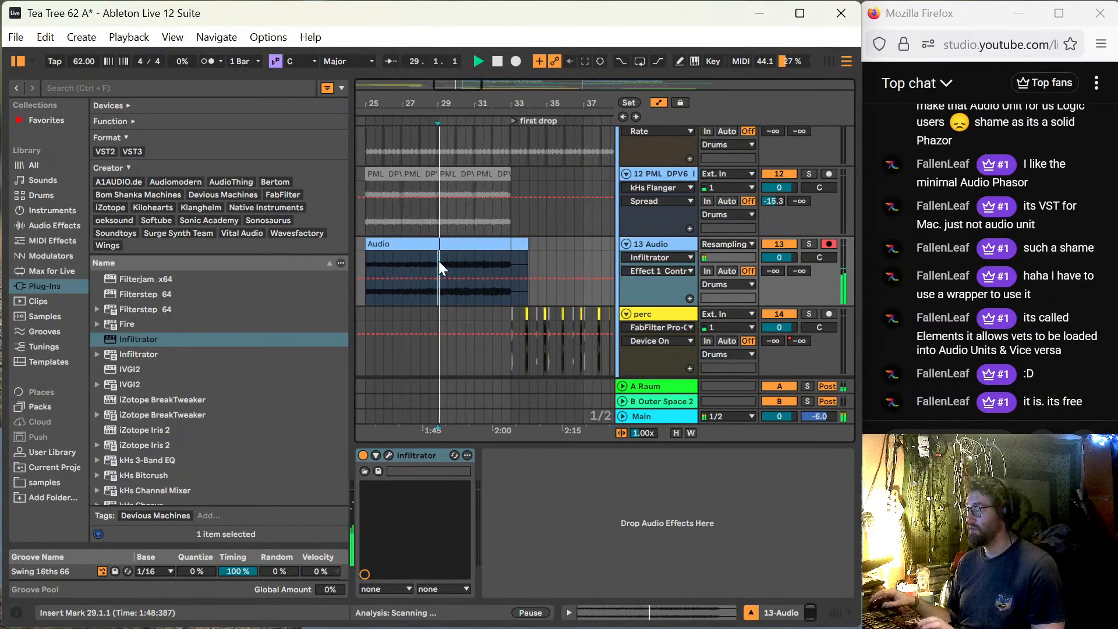
Step: Automate Infiltrator's Effect 1 control down to -100% between bars 31 and 32, and trim the resampled clip's end to 32.1.1
click(473, 277)
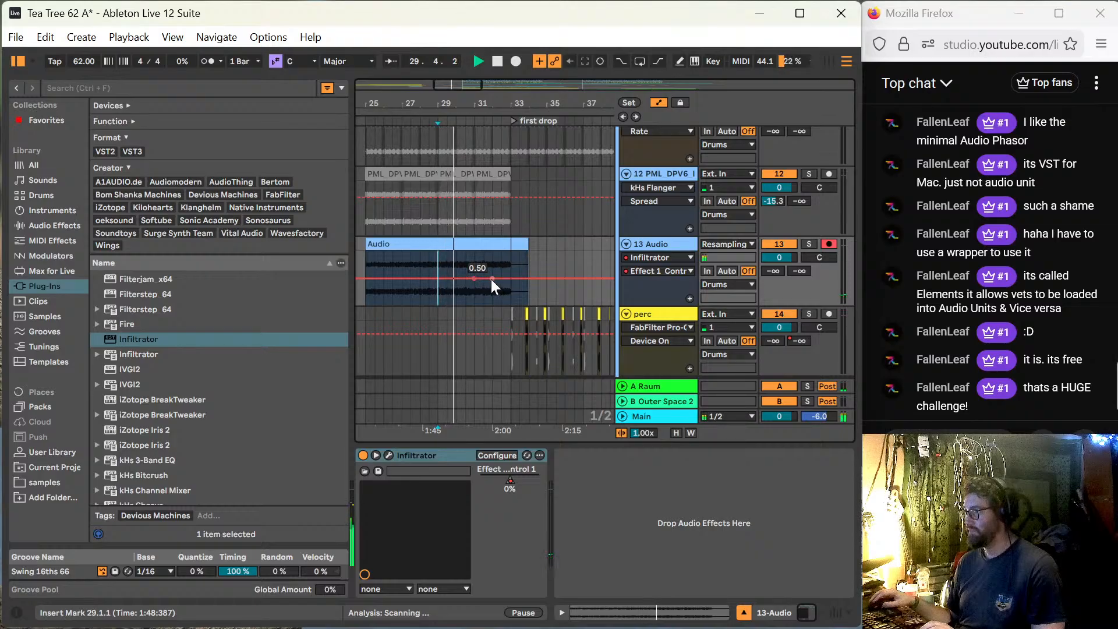
drag(492, 278, 490, 305)
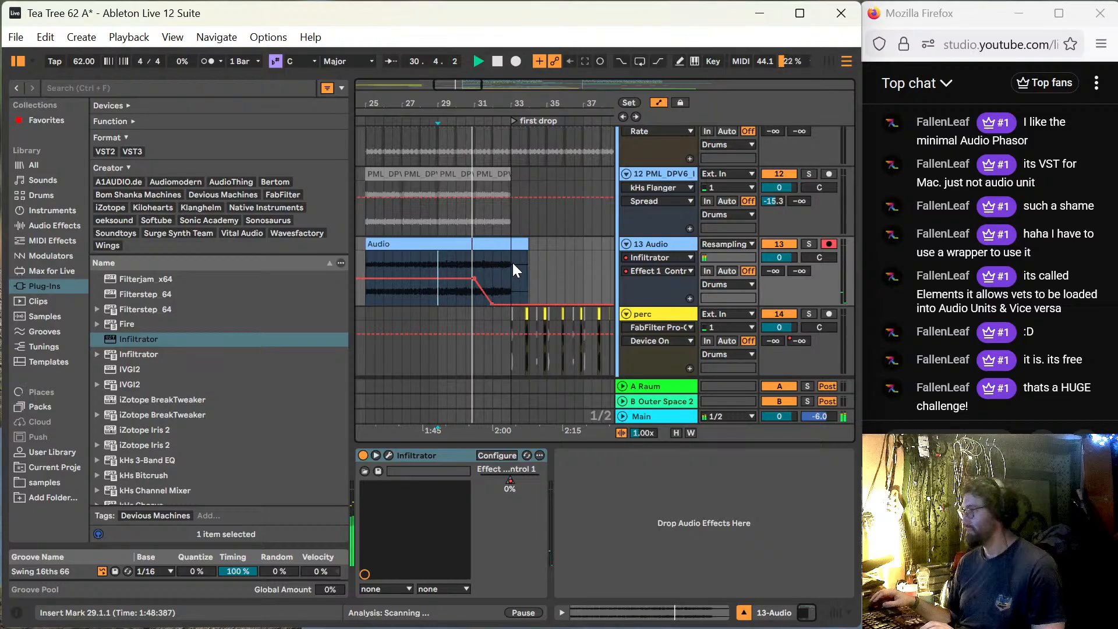
drag(523, 243, 493, 263)
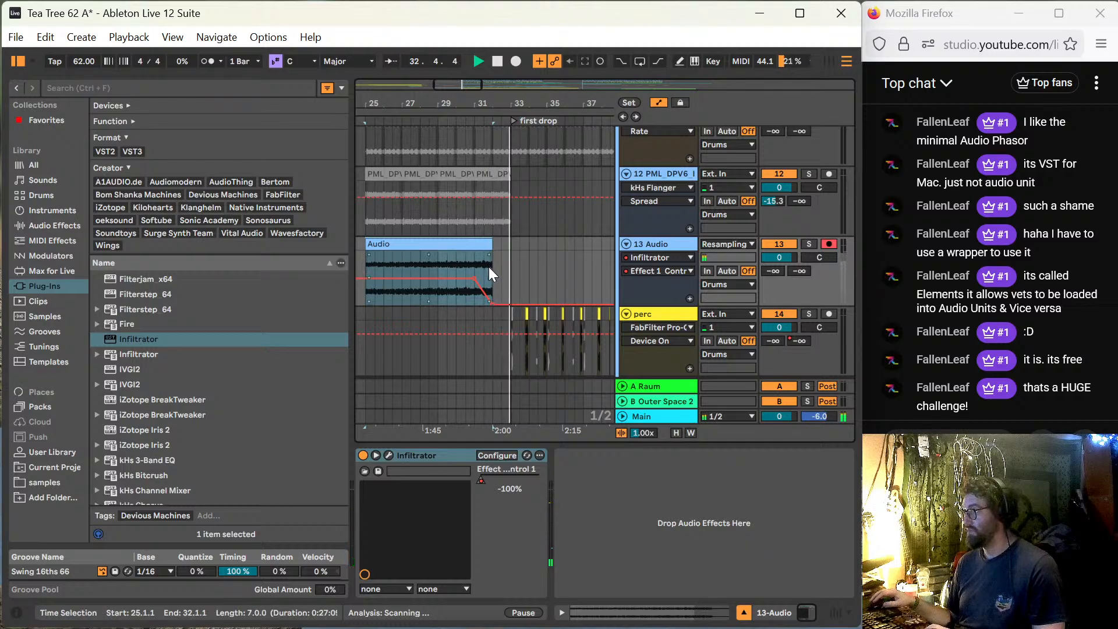
Step: Stop playback and undo the clip trim and the Infiltrator automation ramp
key(space)
key(ctrl+z)
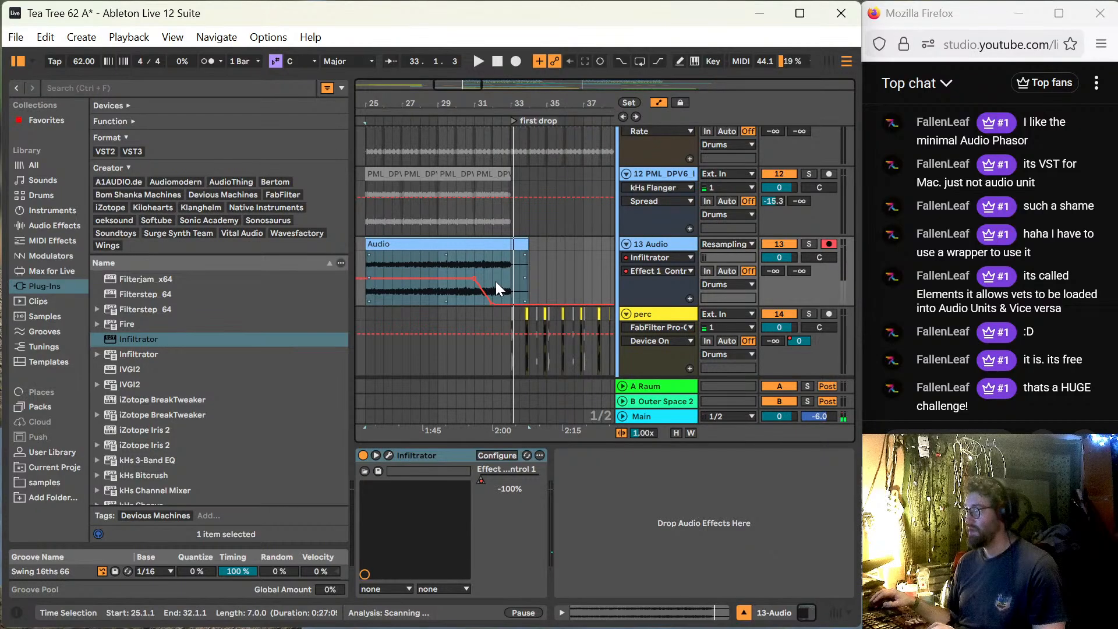
key(ctrl+z)
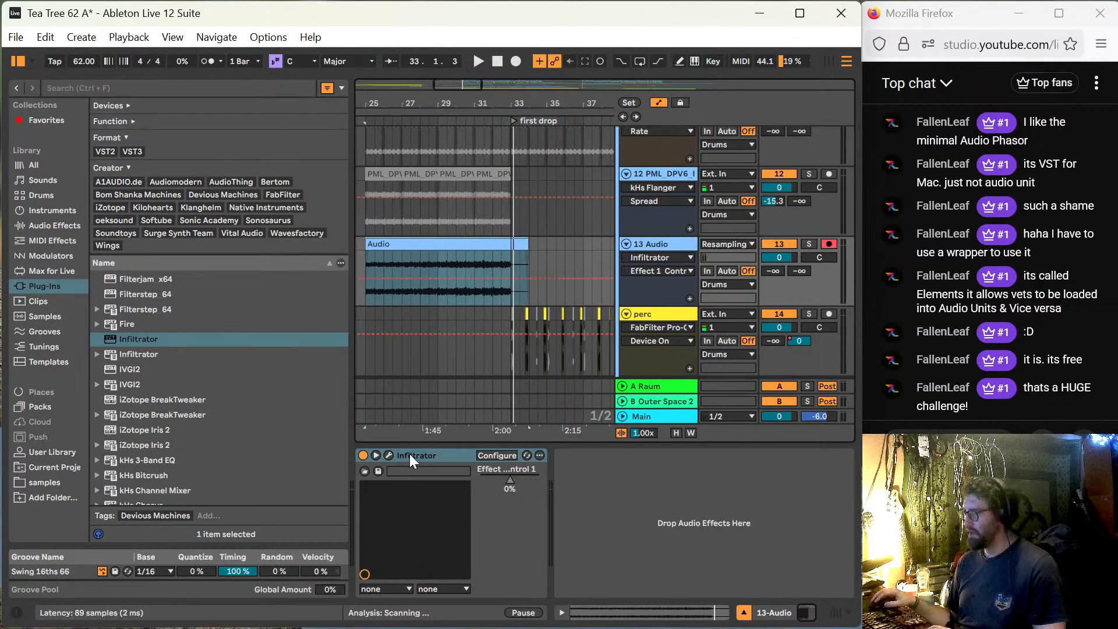
Step: In Infiltrator on track 13, switch the Varispeed Speed modulation to one-way and raise Speed to 100%
click(389, 457)
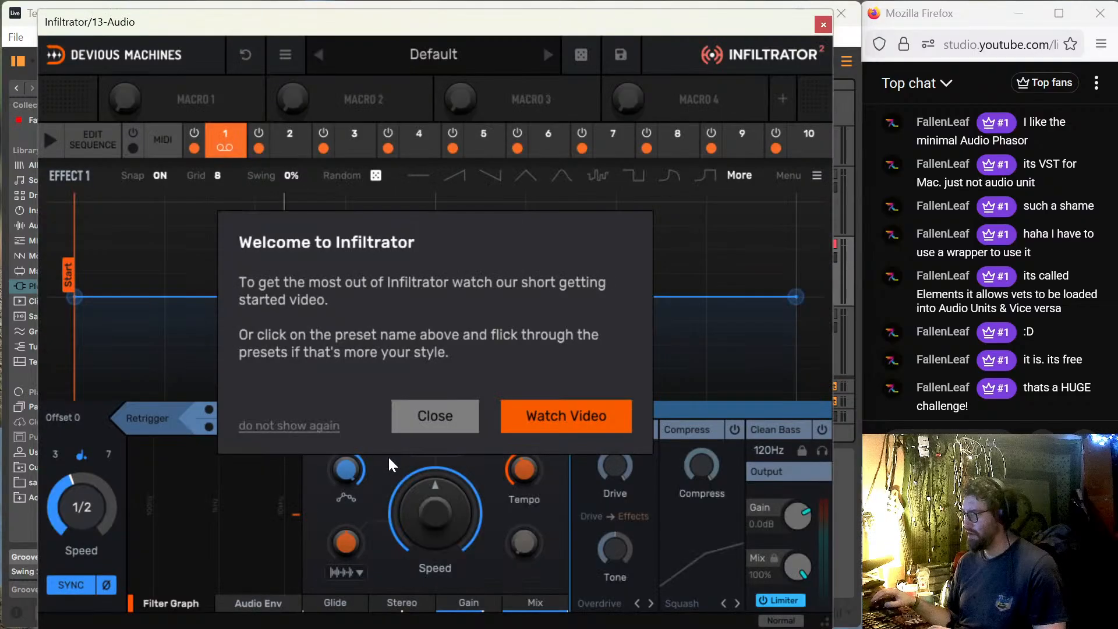
click(452, 422)
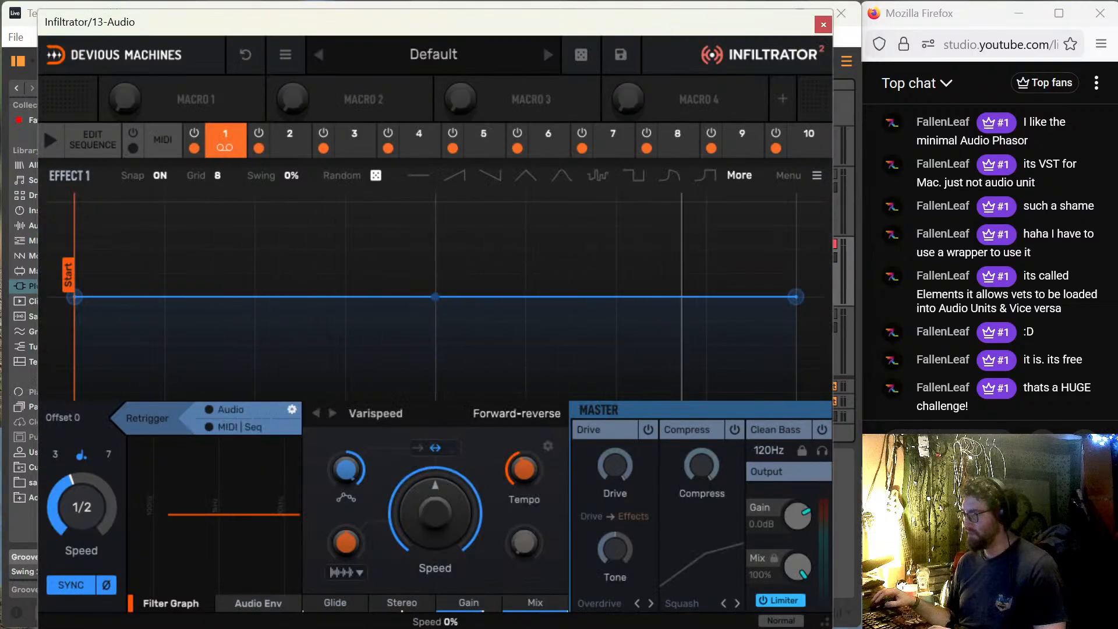
click(418, 447)
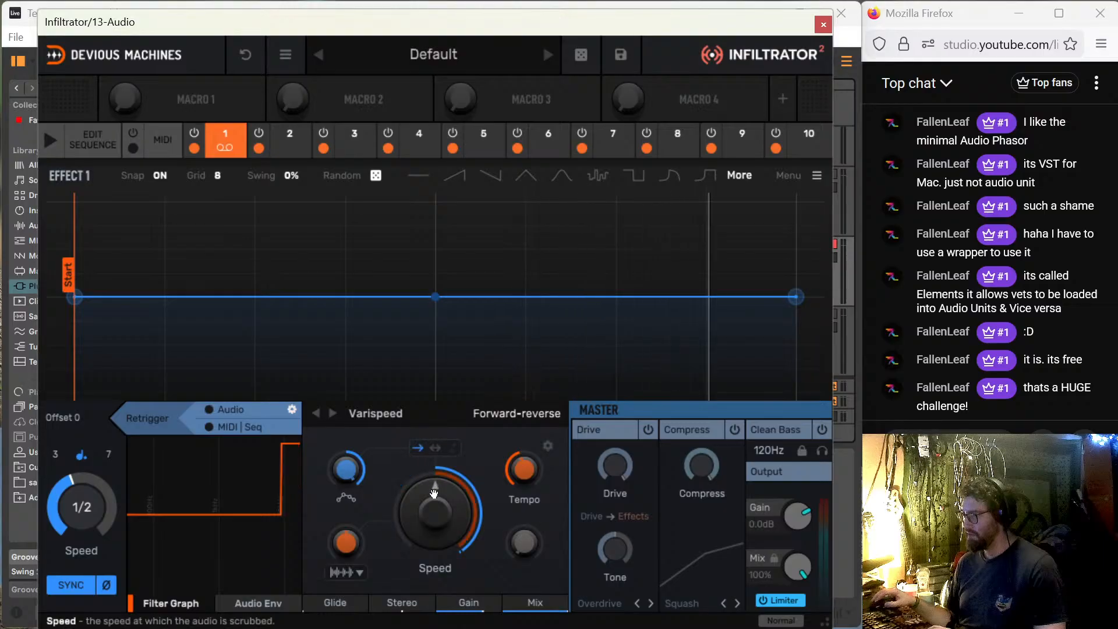
drag(438, 536, 438, 460)
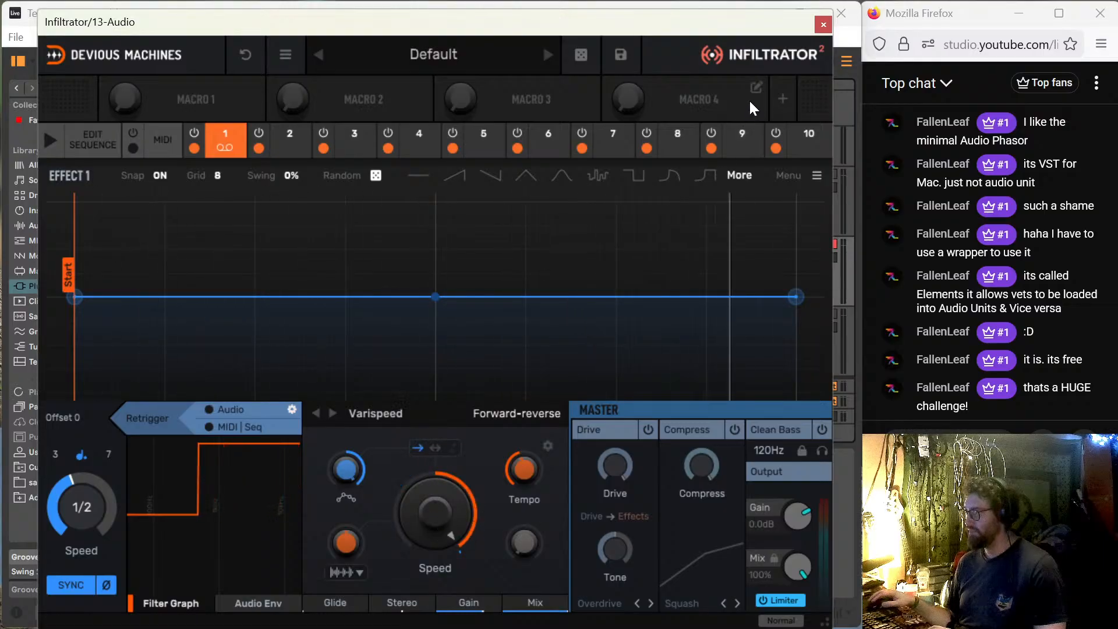
Step: Set the Varispeed mode to Forward, audition the effect, and close the plug-in window
click(492, 414)
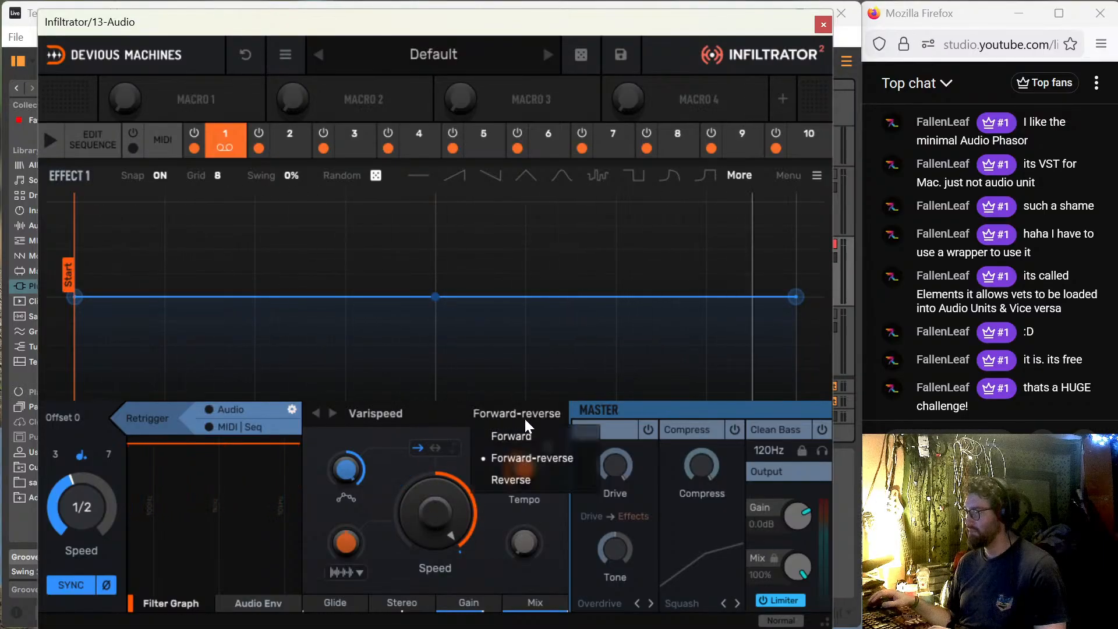
click(533, 434)
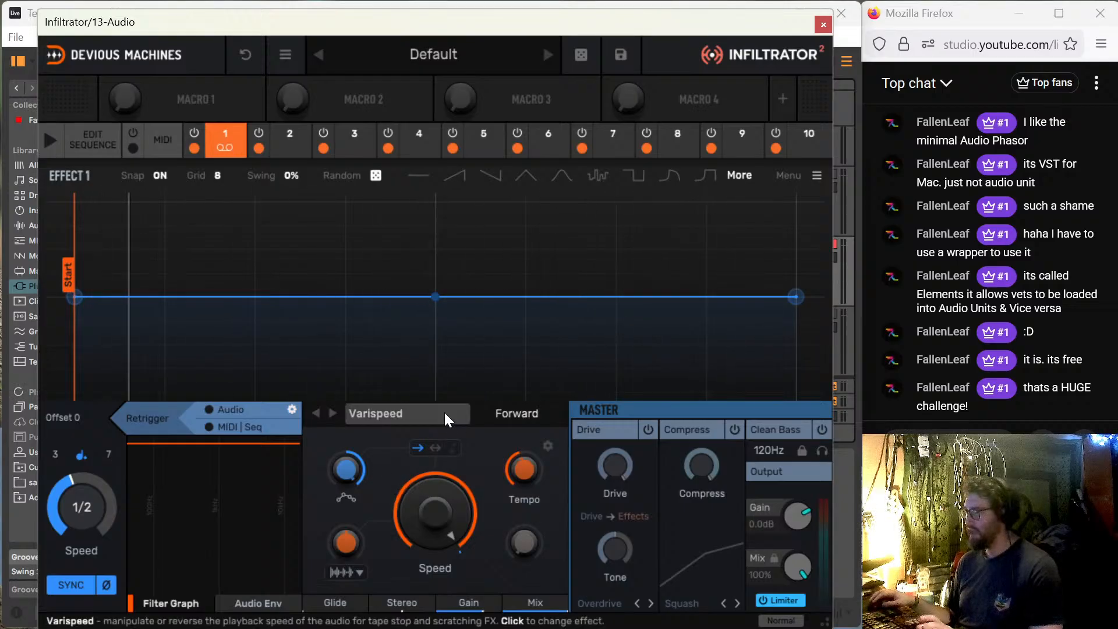
mouse_move(450, 605)
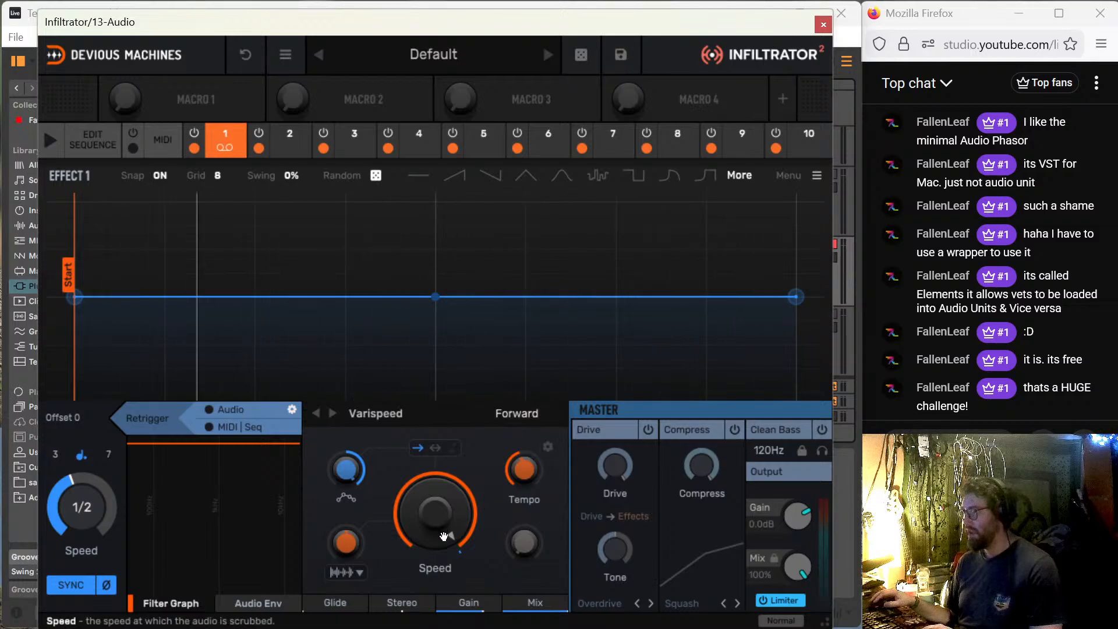
key(space)
mouse_move(443, 532)
mouse_down()
mouse_move(443, 549)
mouse_move(442, 533)
mouse_up()
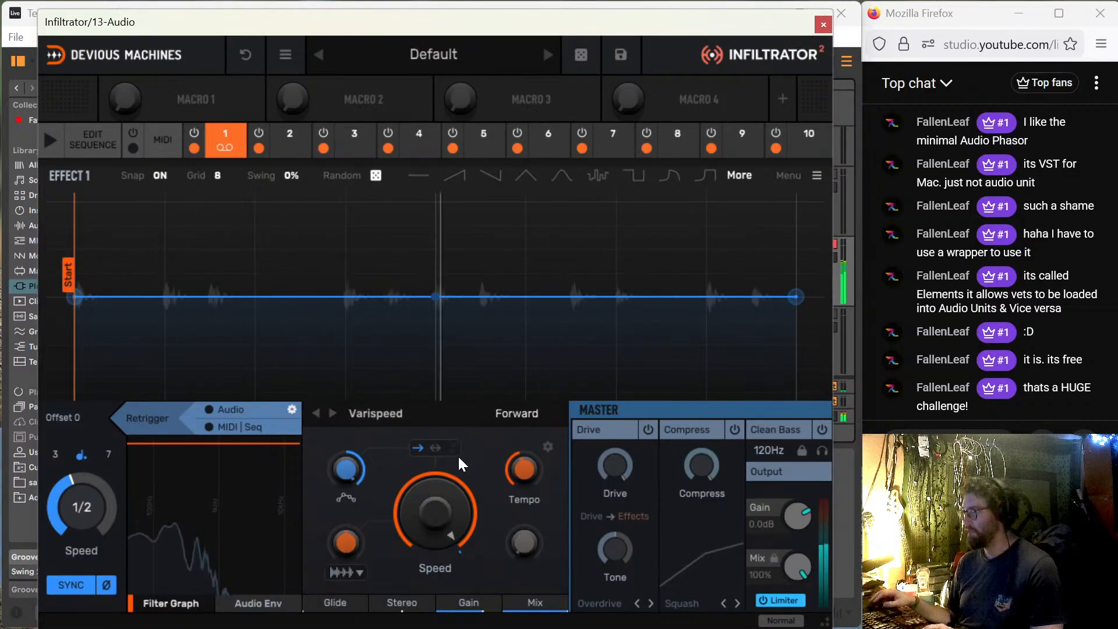
mouse_move(444, 521)
mouse_down()
mouse_move(421, 489)
mouse_move(415, 535)
mouse_move(448, 524)
mouse_up()
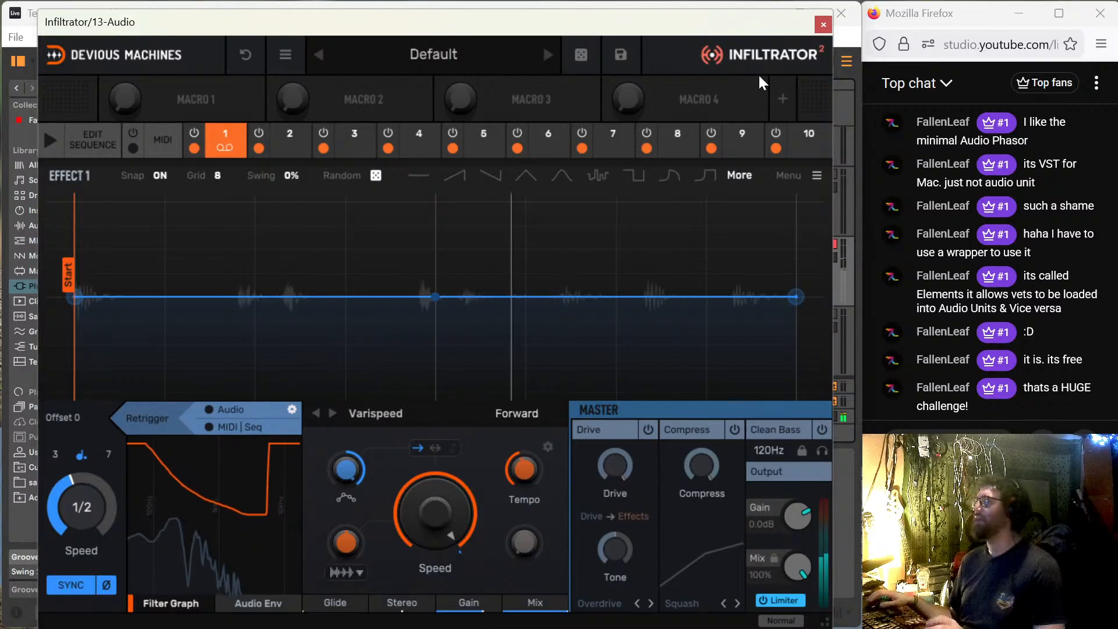
click(823, 24)
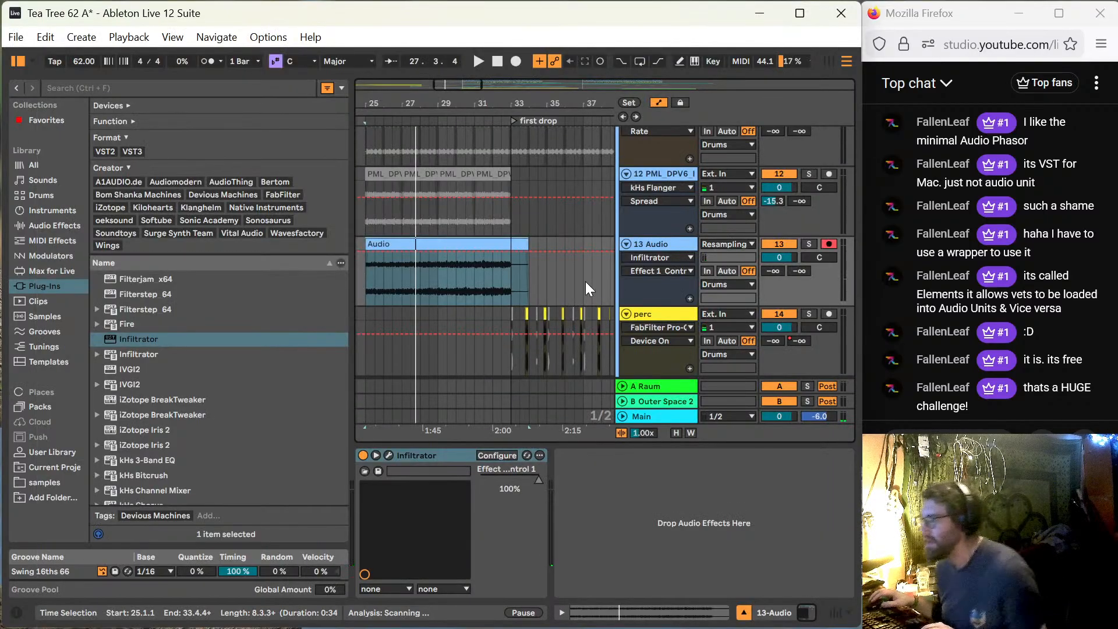
Step: Automate Infiltrator's Effect 1 Control on track 13 to fall from 1.00 at bar 31 to 0% at bar 32, and play it
click(470, 277)
key(space)
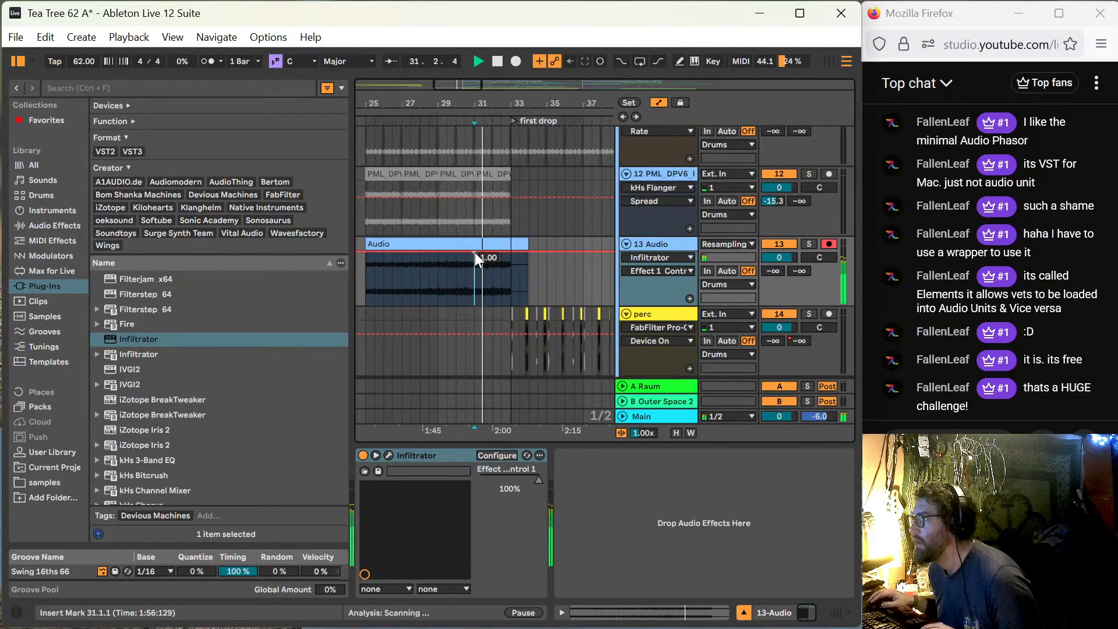
click(474, 252)
drag(491, 253, 494, 304)
key(space)
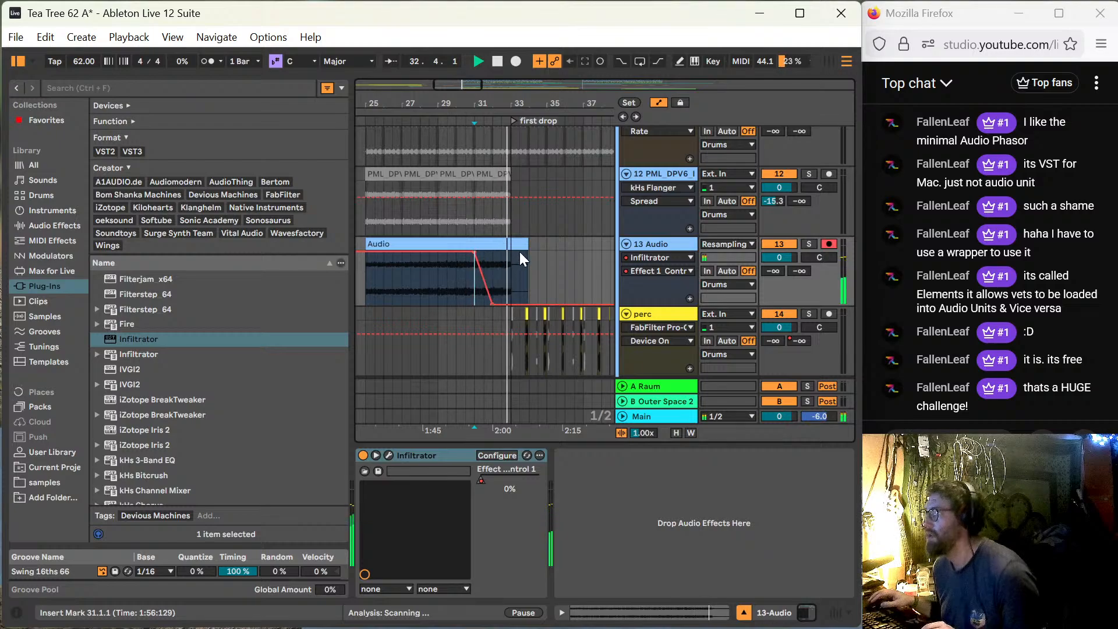
key(space)
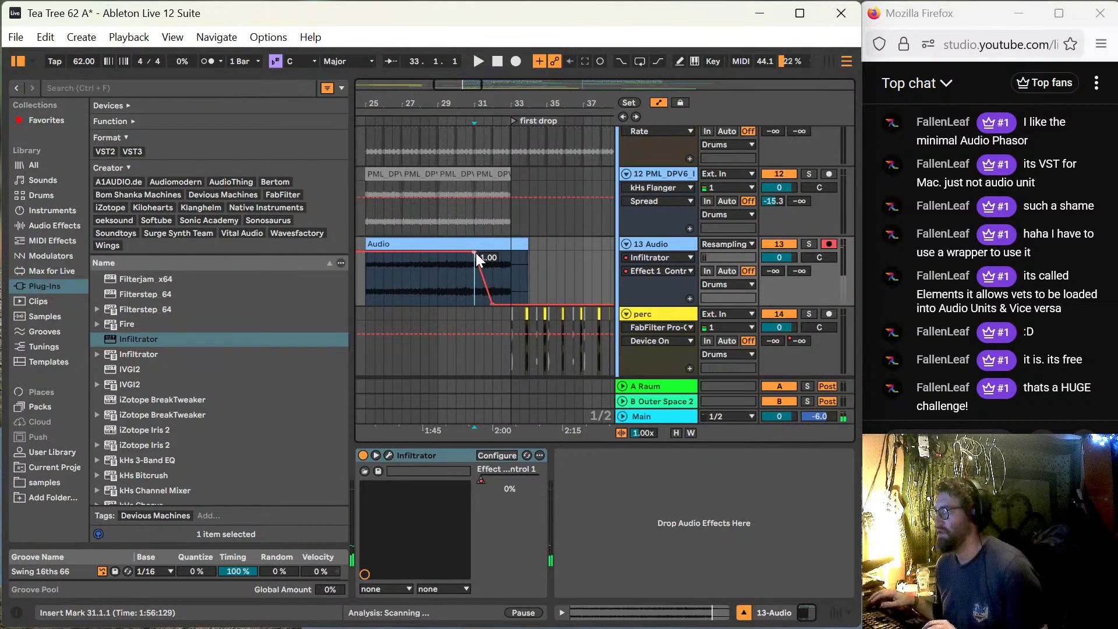
Step: Lower the automation breakpoint at bar 31 on track 13 to 0.51 and play the passage leading into the first drop
drag(476, 252, 474, 280)
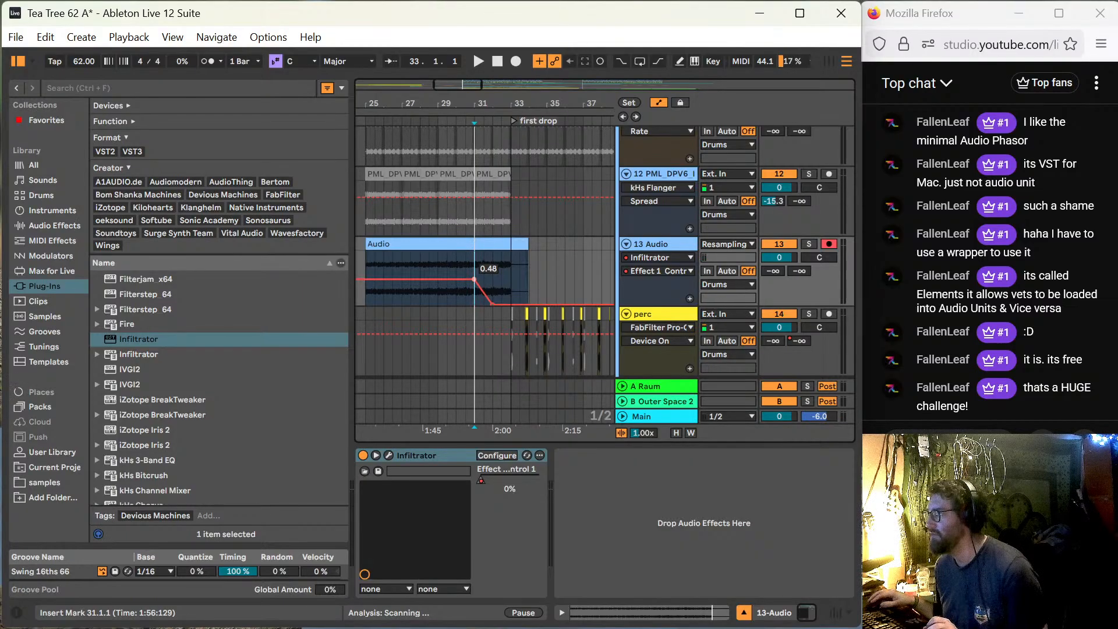
drag(475, 280, 475, 278)
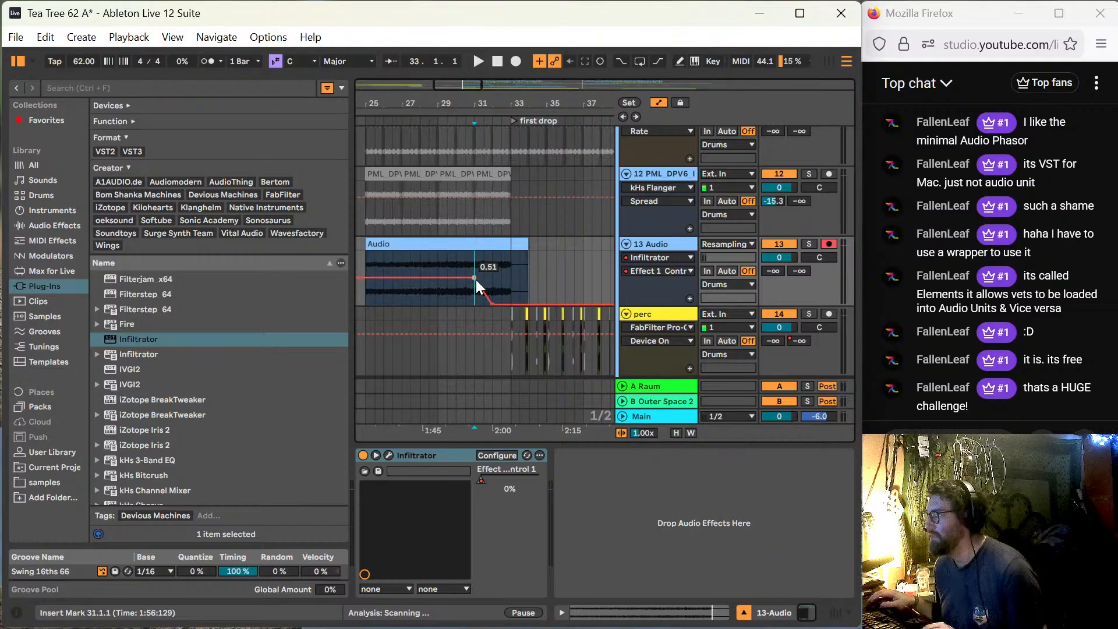
click(467, 254)
key(space)
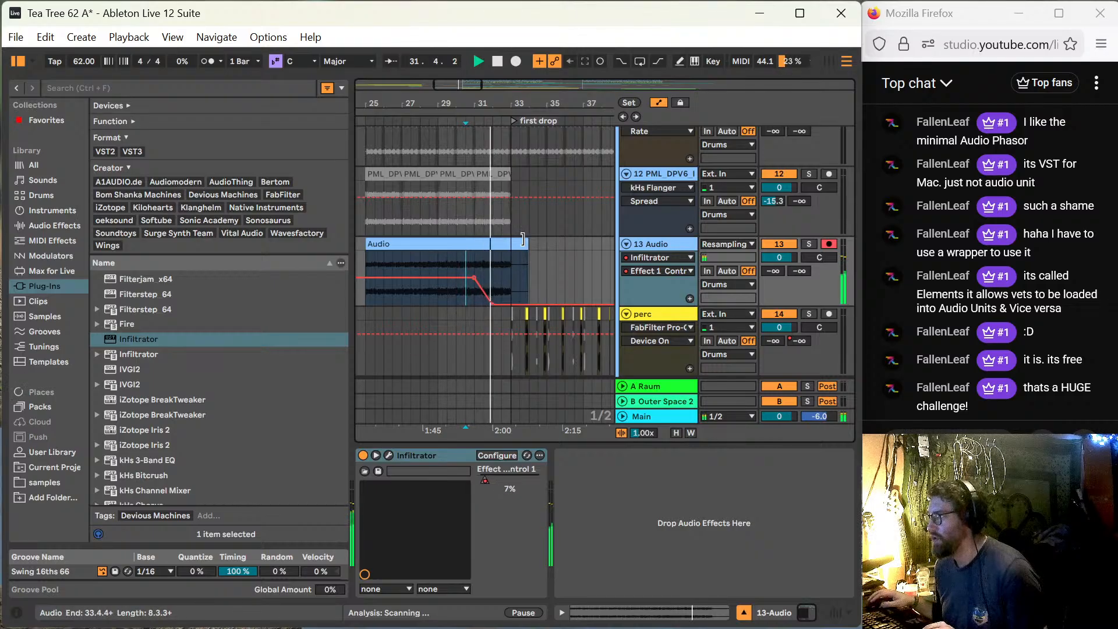
Step: Trim the end of track 13's Audio clip back to bar 32 and play the arrangement from bar 23
drag(528, 244, 492, 248)
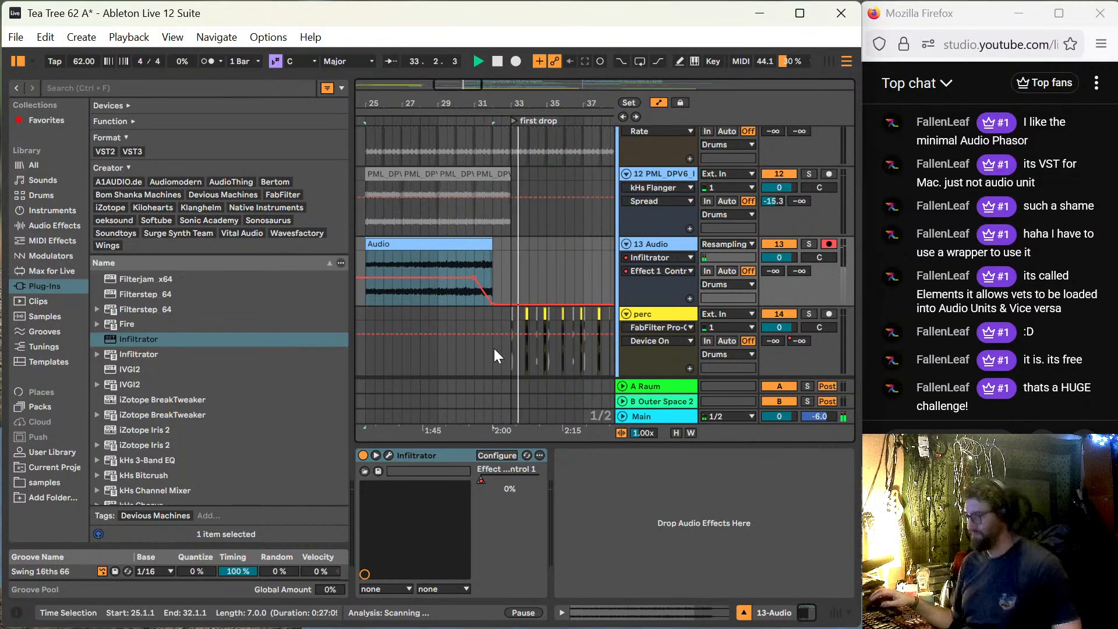
click(384, 246)
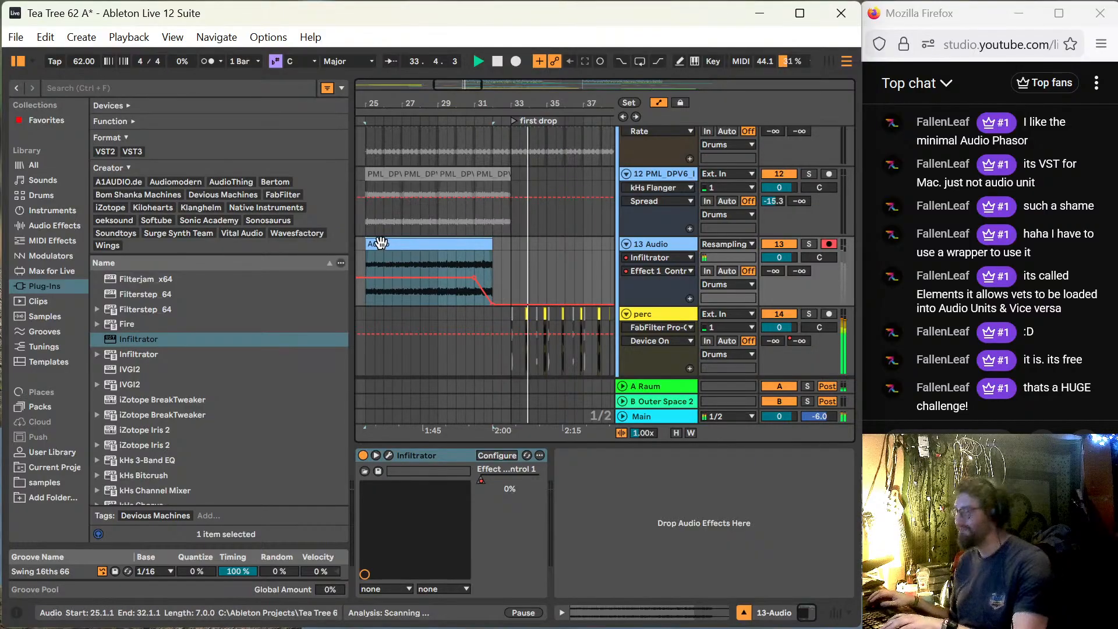
key(minus)
key(minus)
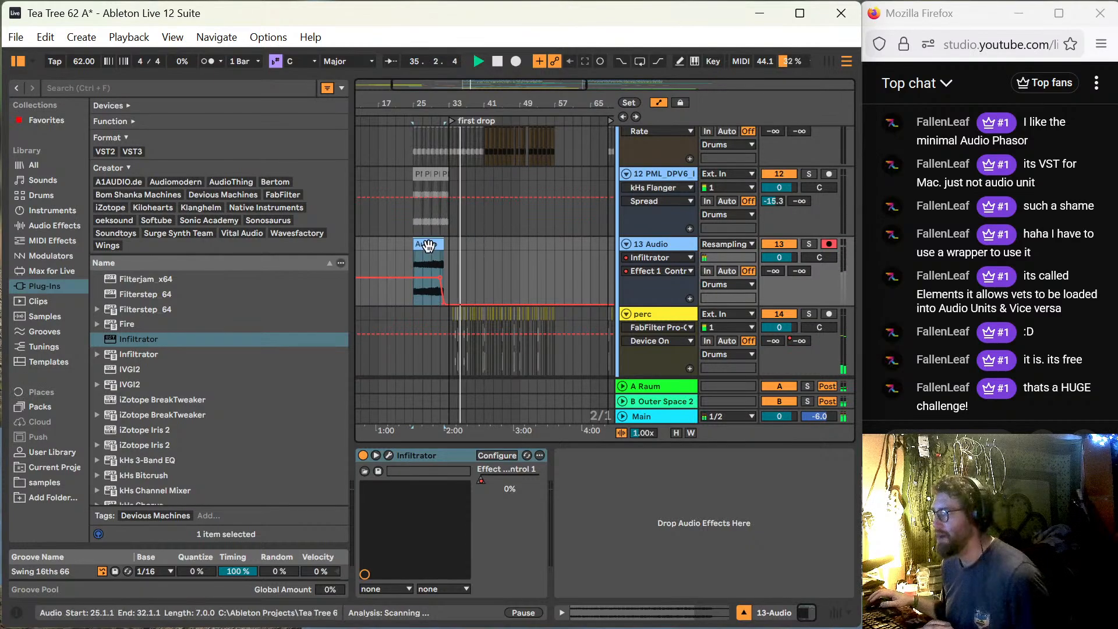
click(408, 228)
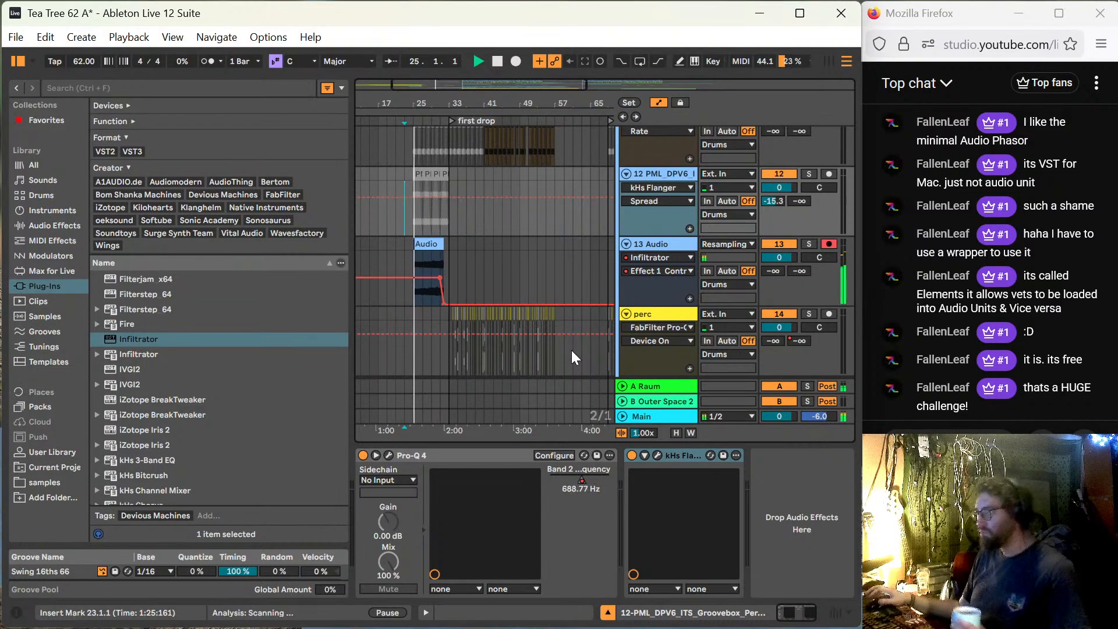
Step: Narrow the browser to give the arrangement around the first drop more width
scroll(449, 205, up, 3)
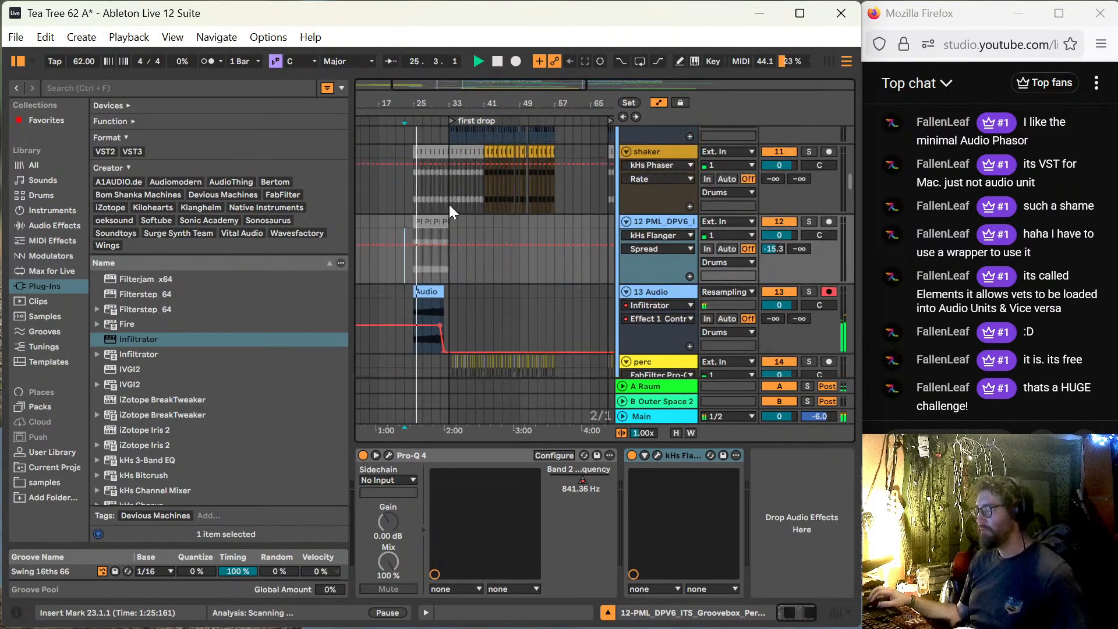
mouse_move(470, 84)
mouse_down()
mouse_move(538, 84)
mouse_move(491, 84)
mouse_up()
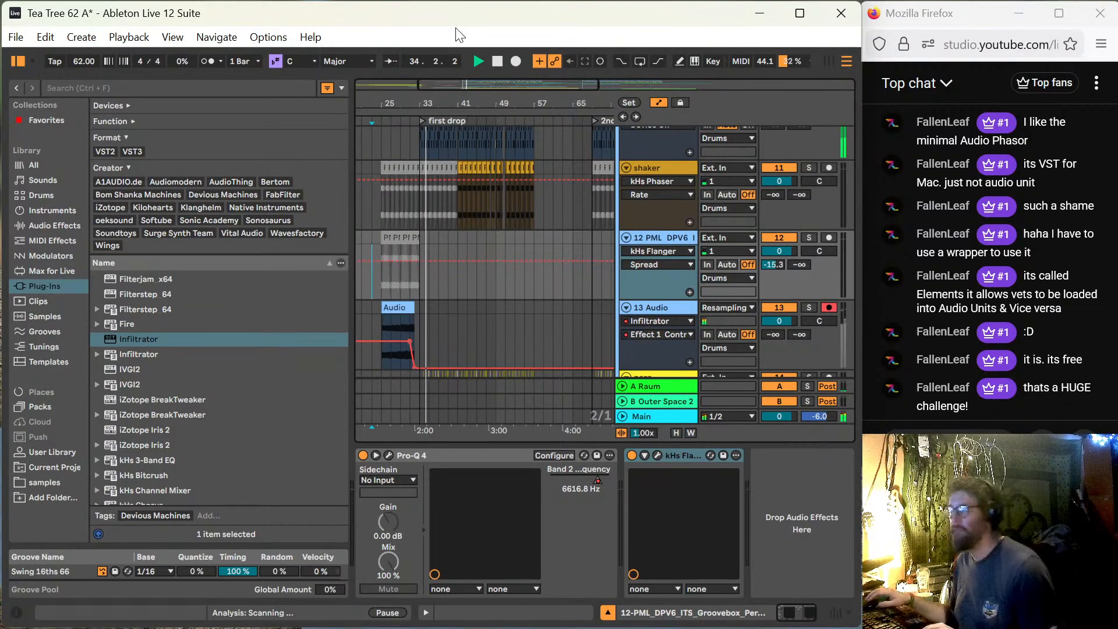
drag(351, 184, 161, 211)
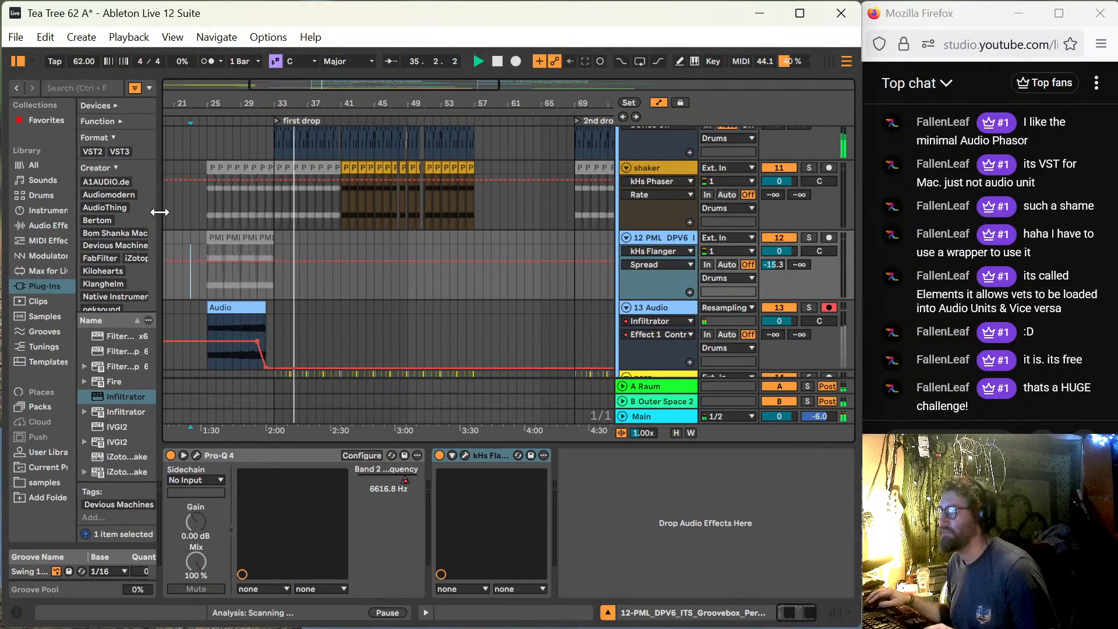
Step: Hide the automation lanes and open the fan woodburner clip on track 21 in the clip view
scroll(408, 230, down, 1)
scroll(513, 262, down, 10)
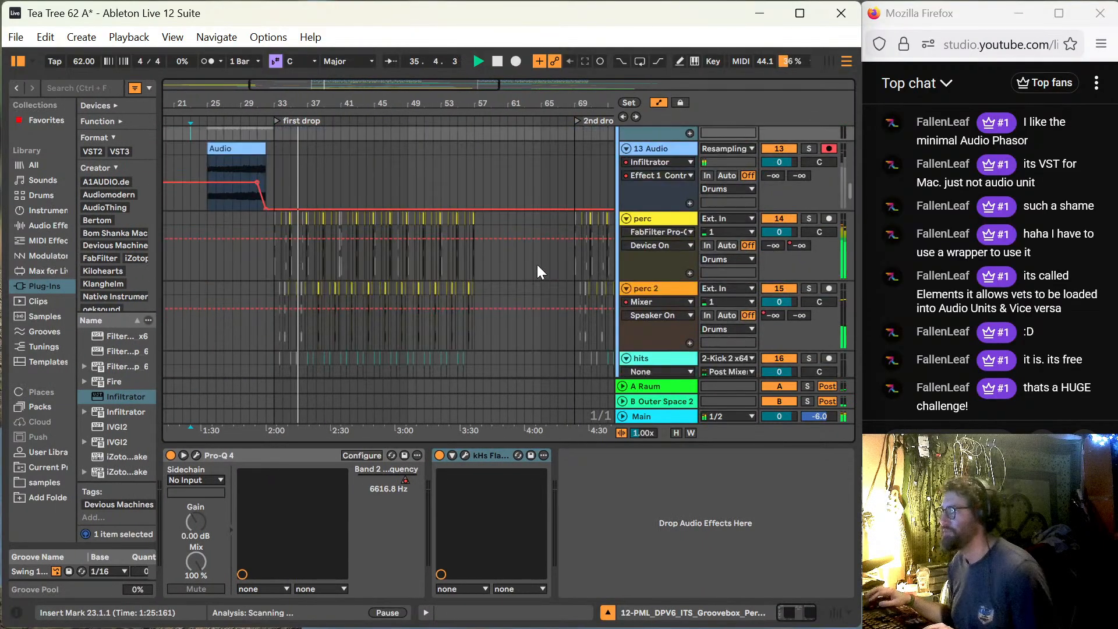
scroll(539, 214, up, 6)
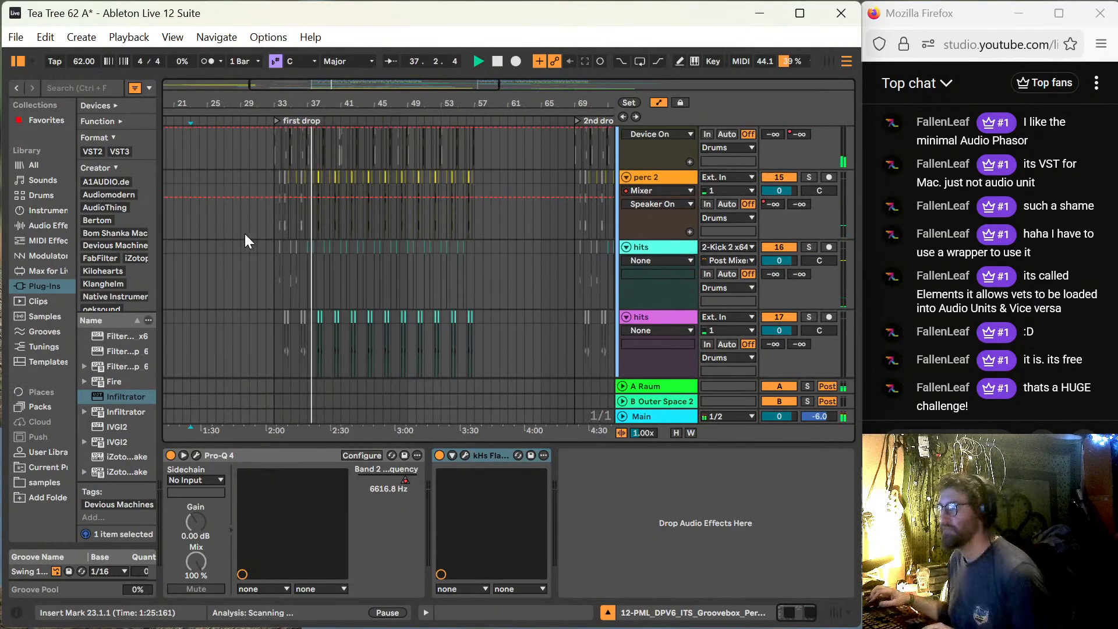
scroll(245, 233, up, 4)
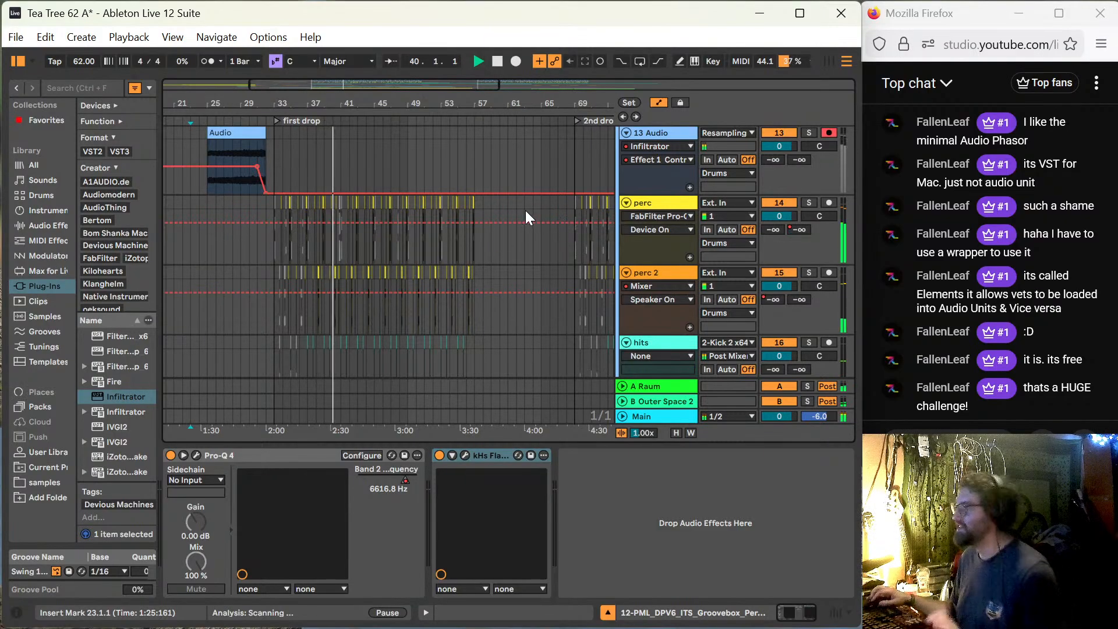
scroll(509, 231, down, 8)
scroll(493, 274, down, 3)
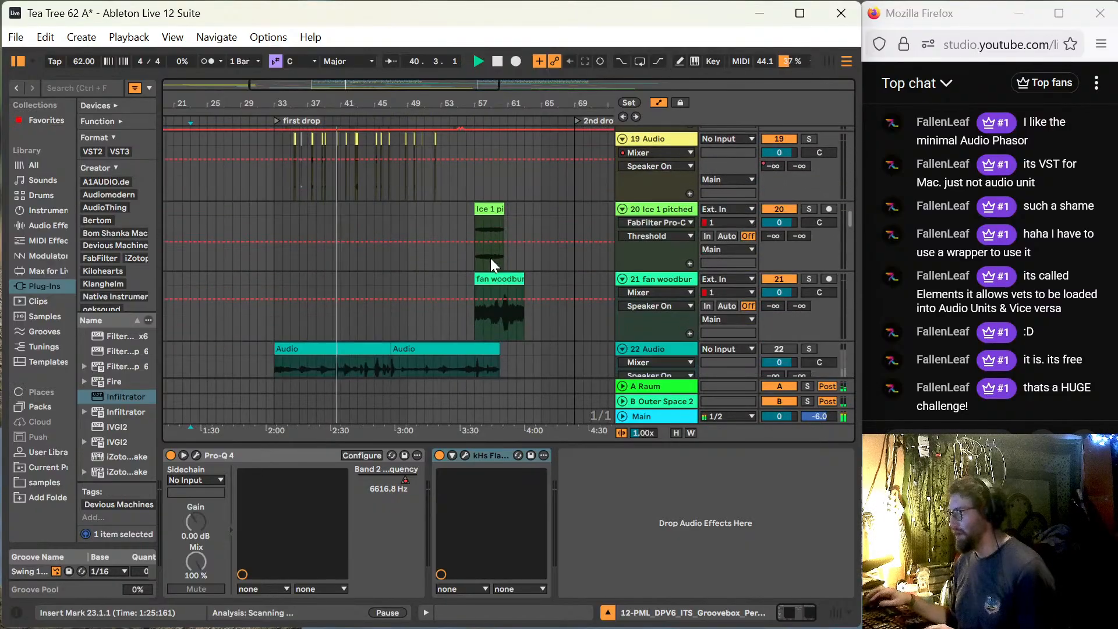
key(a)
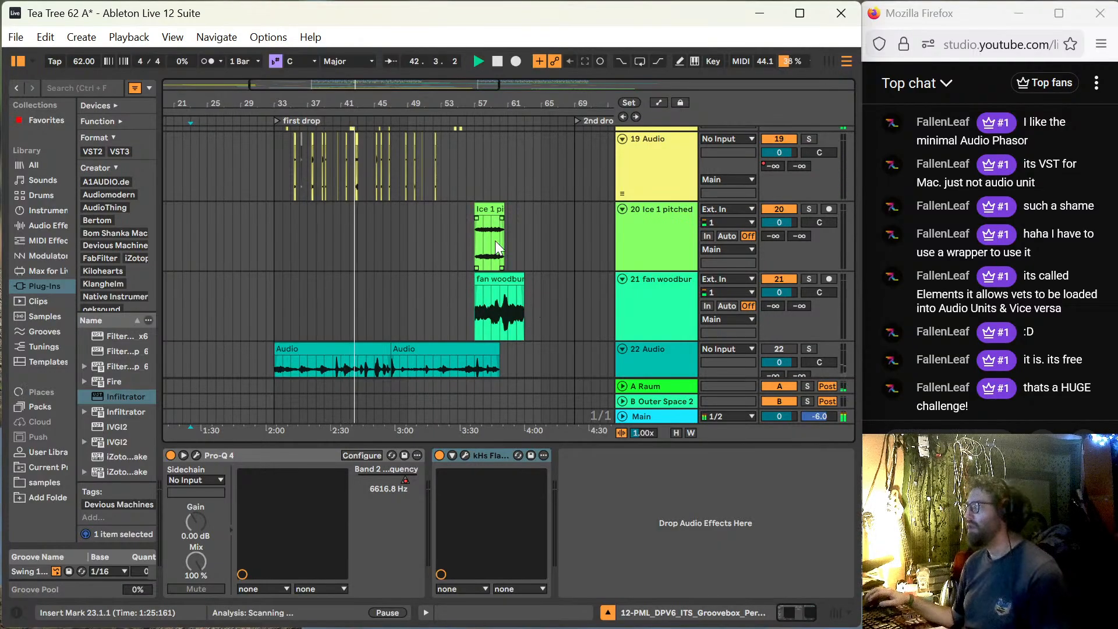
click(496, 279)
double_click(497, 280)
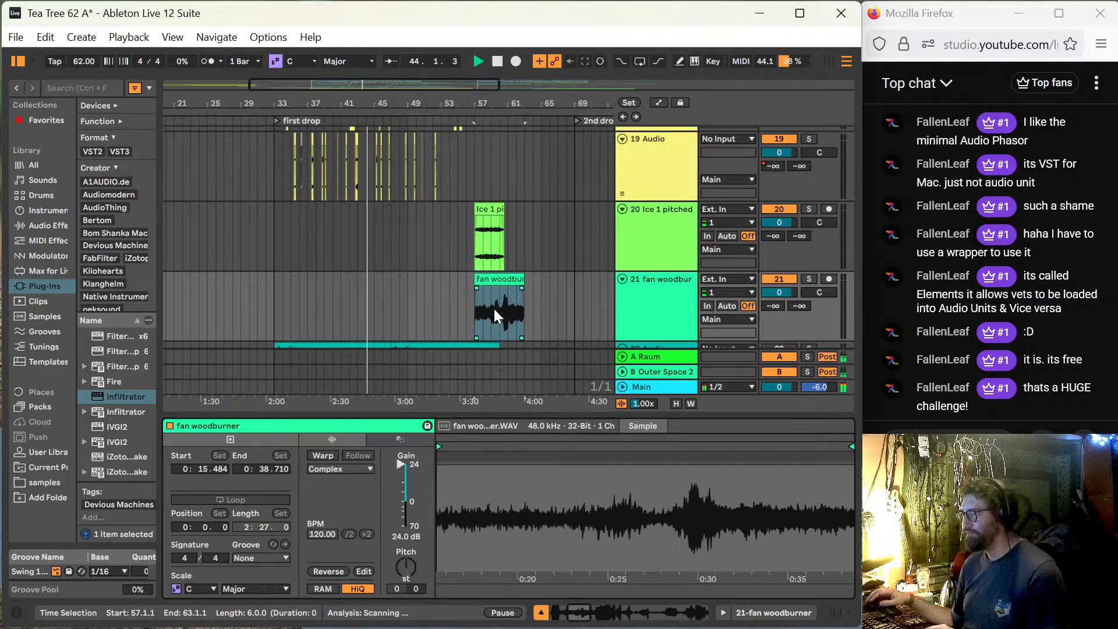
Step: Select bar 56 ahead of the clips on tracks 20 and 21, and place the insert marker on track 20 at 55.3.1
click(477, 315)
key(plus)
key(plus)
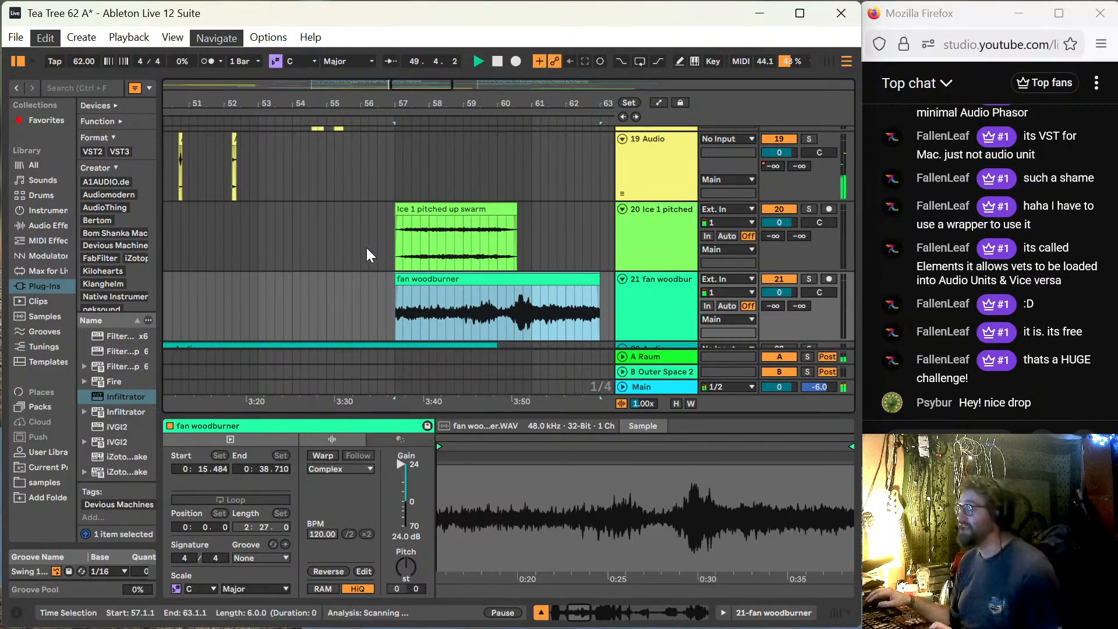
drag(358, 258, 396, 298)
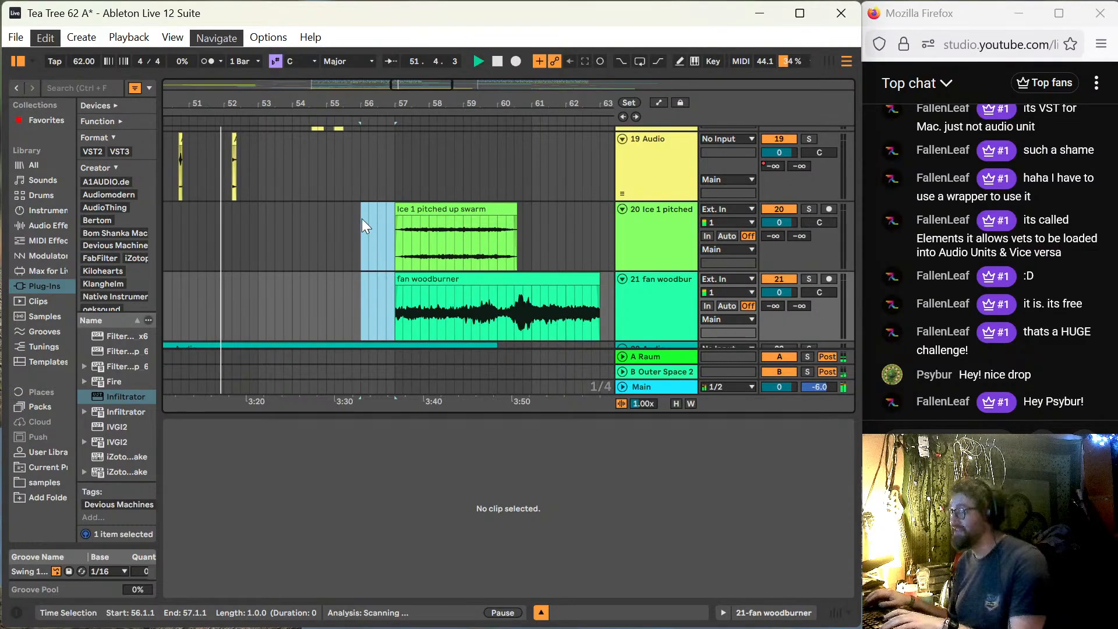
click(344, 223)
key(minus)
key(minus)
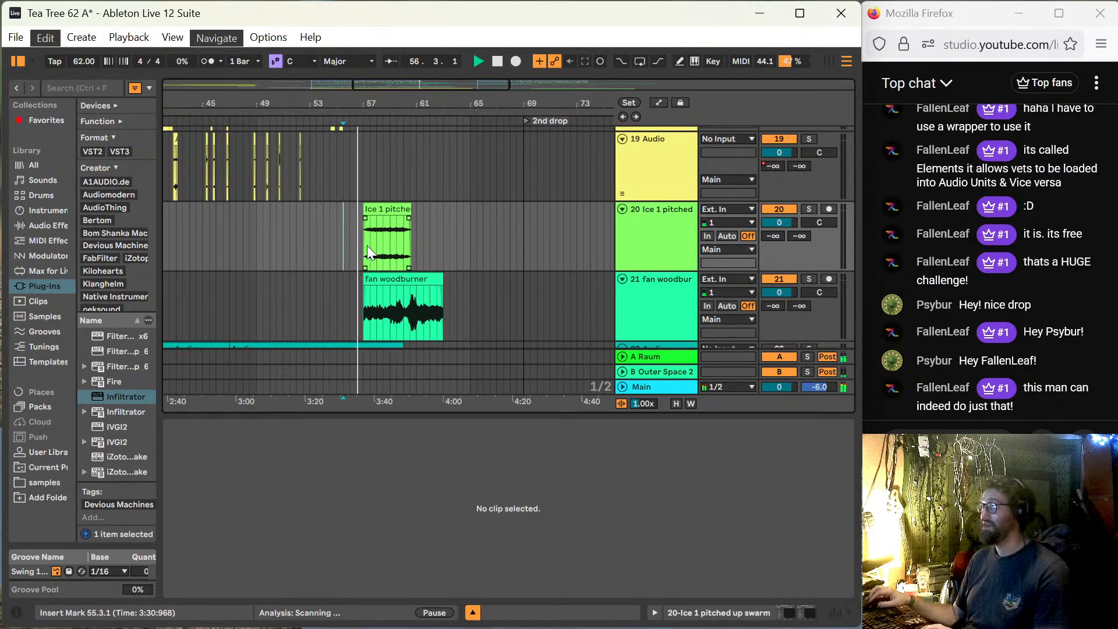
Step: Open the Ice 1 pitched up swarm clip on track 20 and enable Warp for it
scroll(370, 247, up, 3)
scroll(370, 247, up, 3)
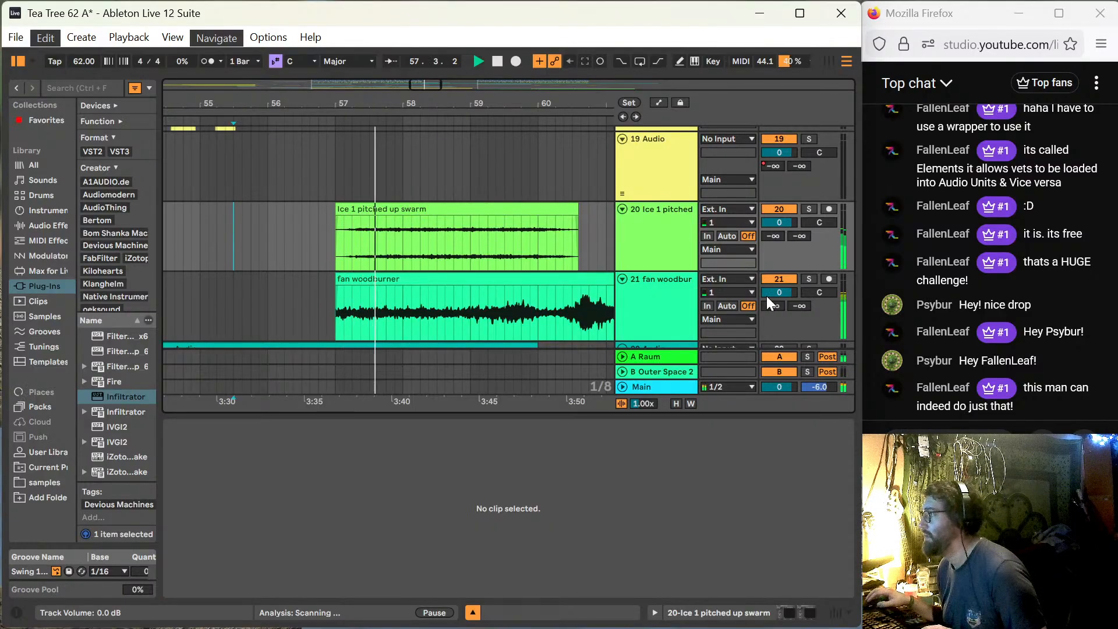
click(493, 211)
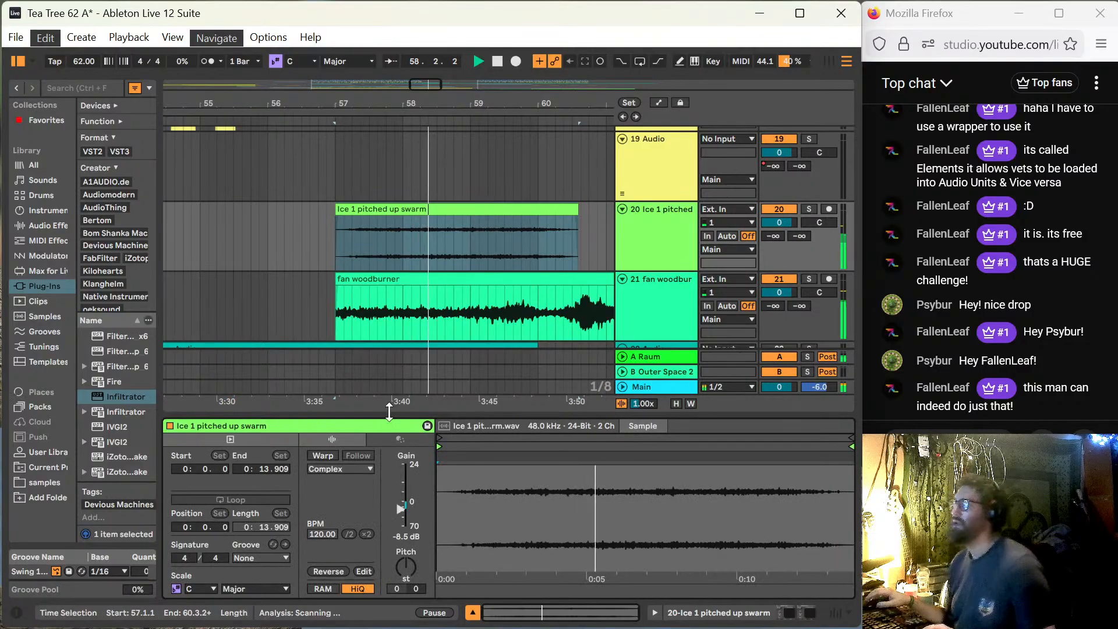
click(330, 454)
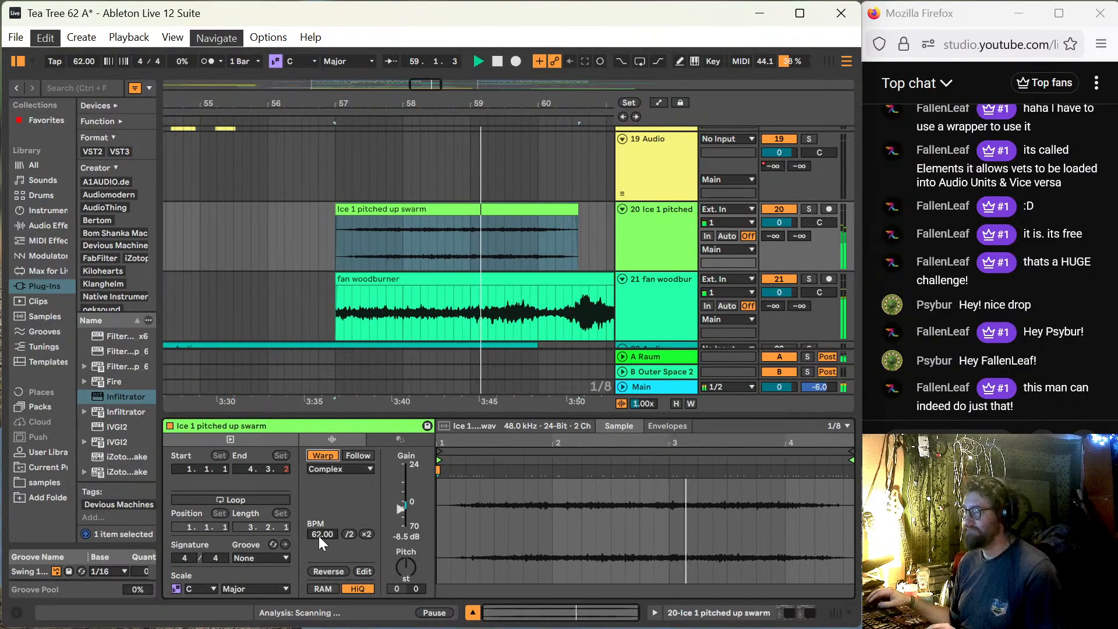
Step: Set the Ice 1 pitched up swarm clip's BPM to 123.00 and stop playback
drag(319, 534, 319, 499)
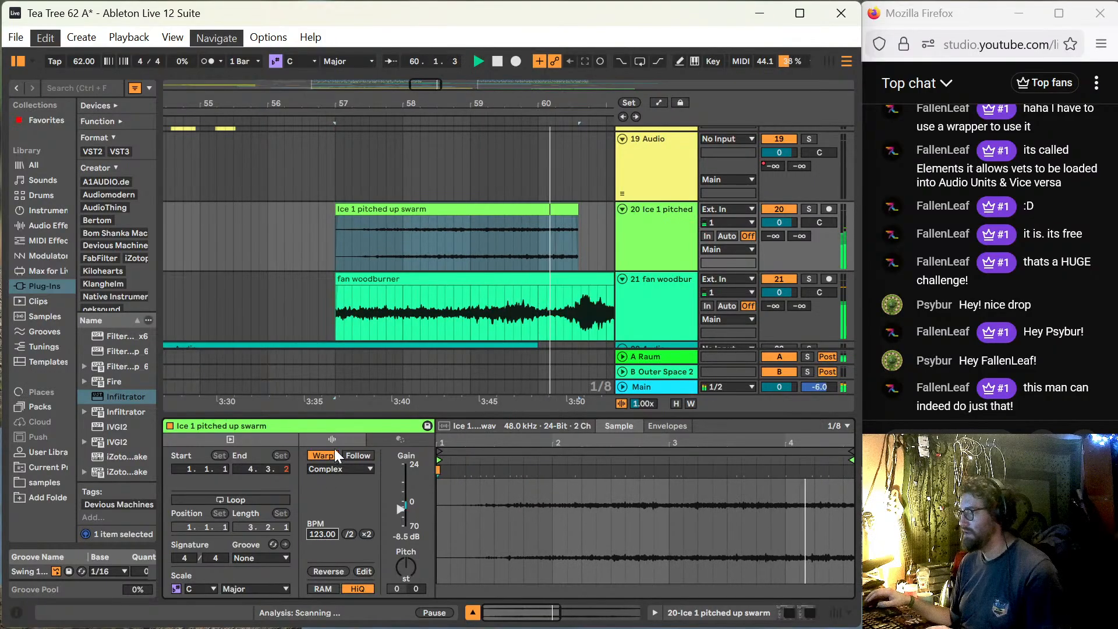
key(space)
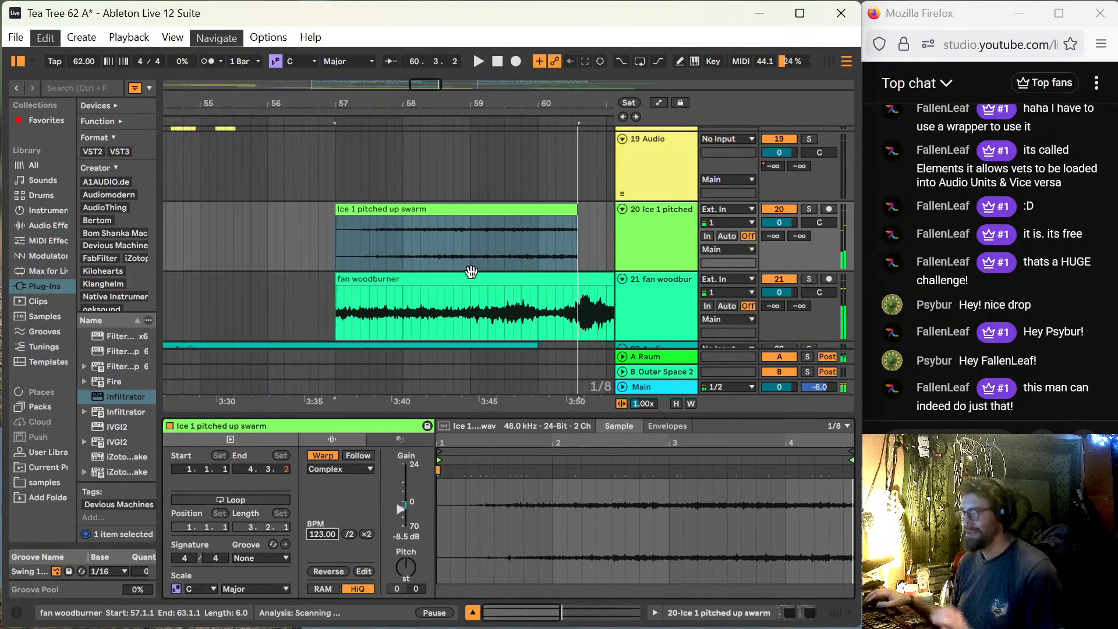
Step: Insert a new audio track directly below track 20, Ice 1 pitched up swarm
click(628, 249)
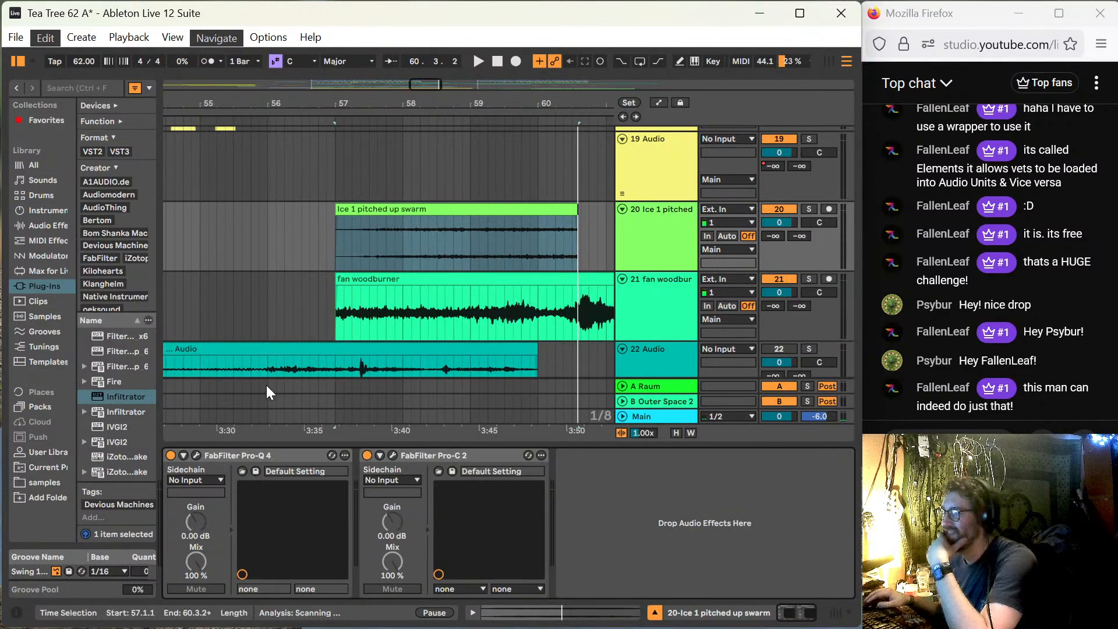
scroll(342, 255, down, 10)
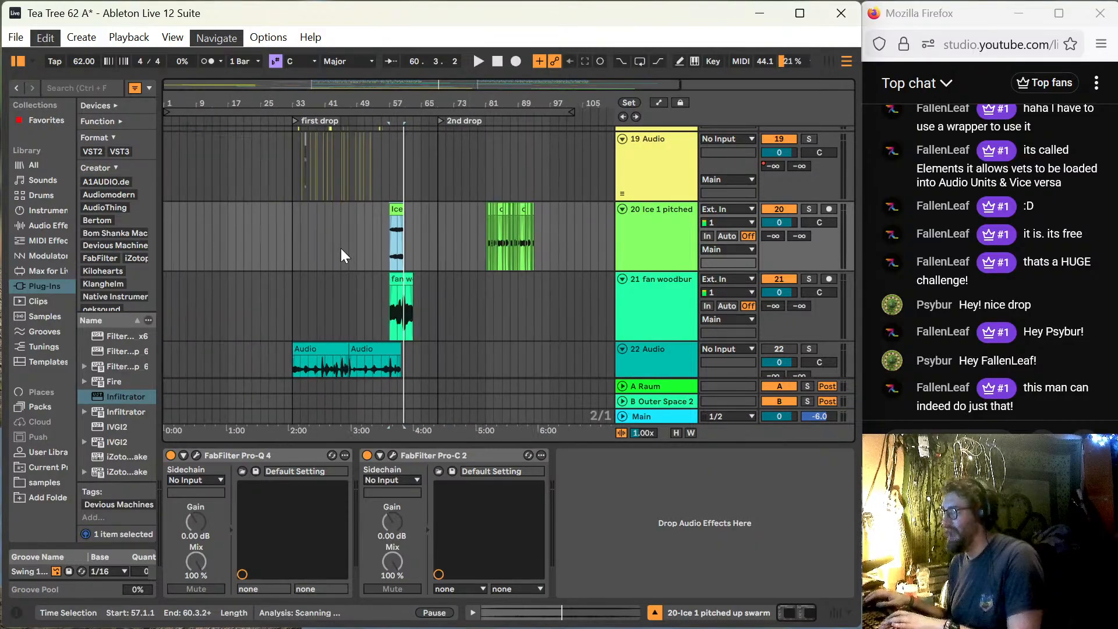
click(397, 235)
scroll(399, 234, up, 6)
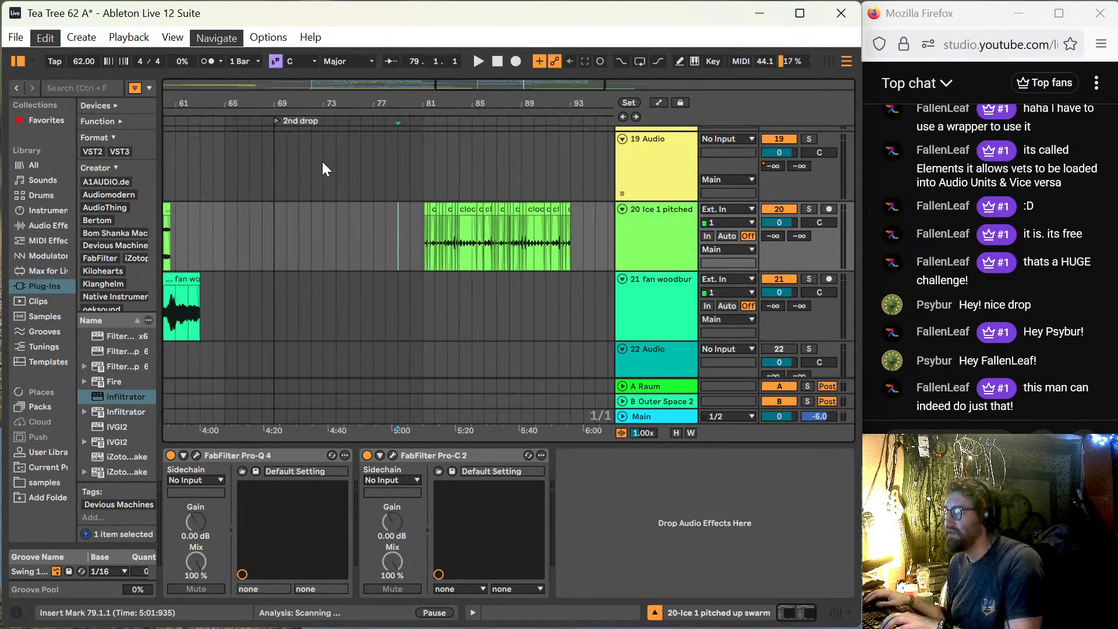
click(676, 247)
key(ctrl+t)
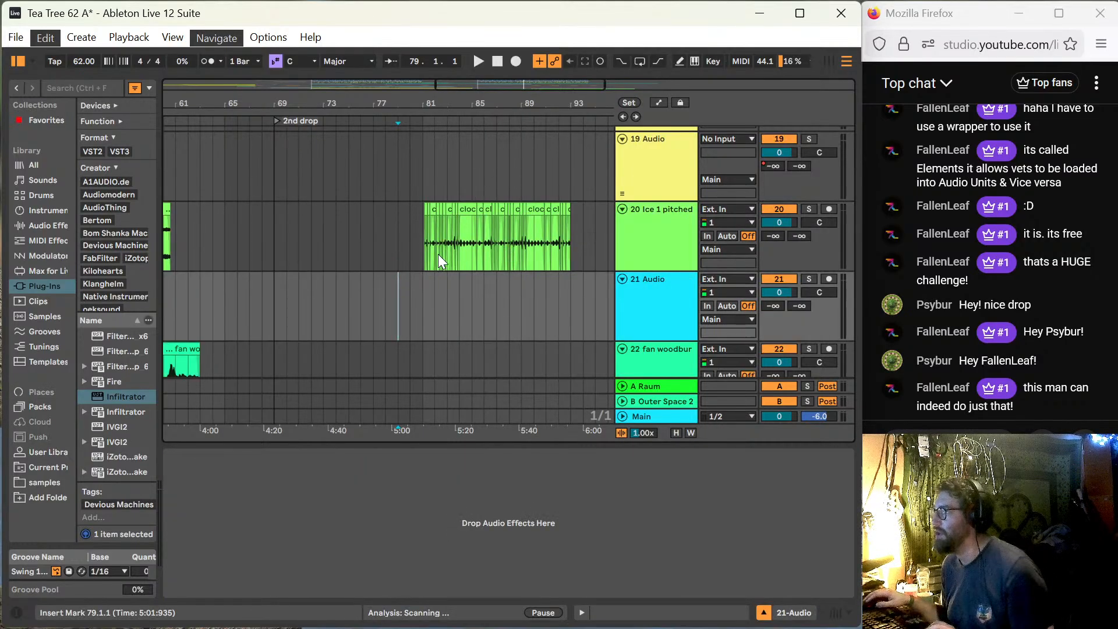
Step: Move the Ice 1 pitched up swarm clip at bar 57 from track 20 onto the empty audio track 21
drag(585, 82, 511, 81)
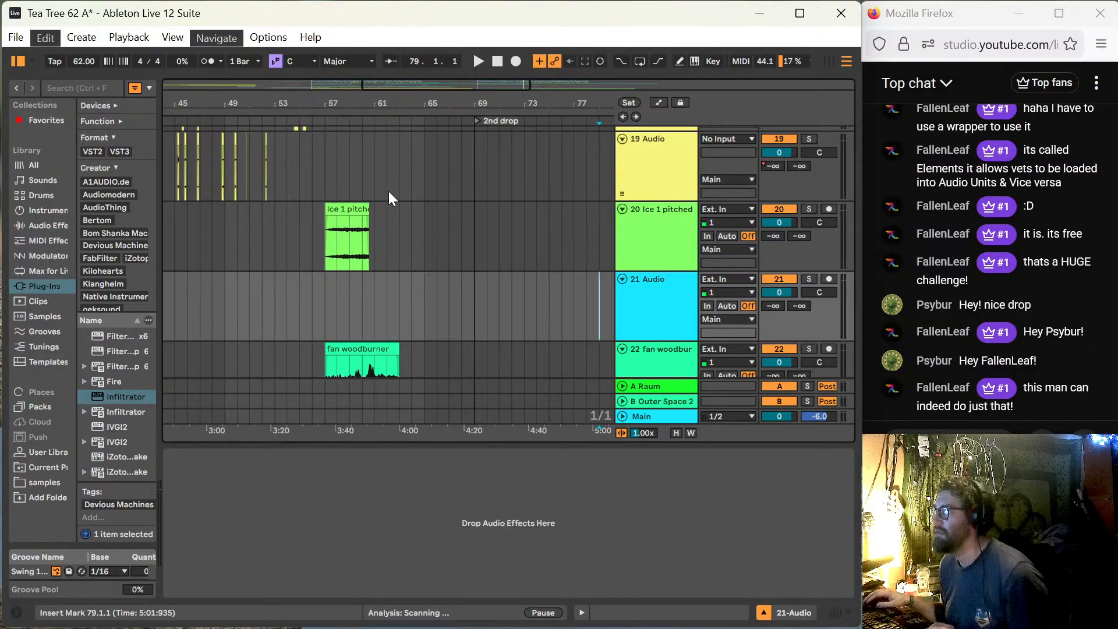
click(356, 241)
drag(356, 241, 344, 285)
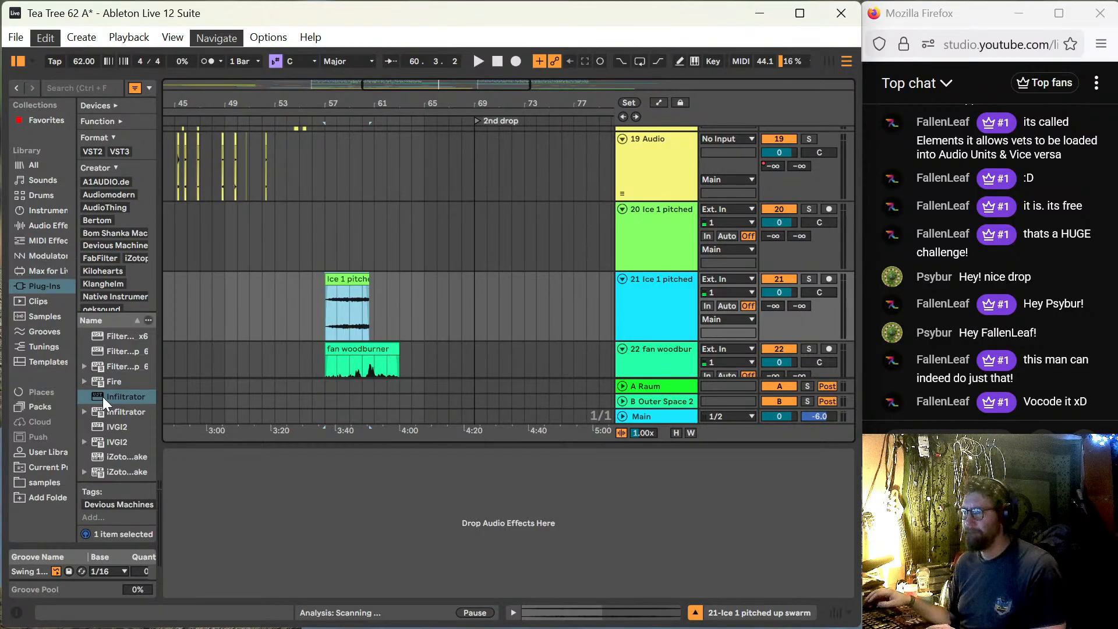
Step: Load Infiltrator on track 21, dismiss its welcome message, and choose Vocoder as the type for Effect 1
drag(103, 396, 359, 302)
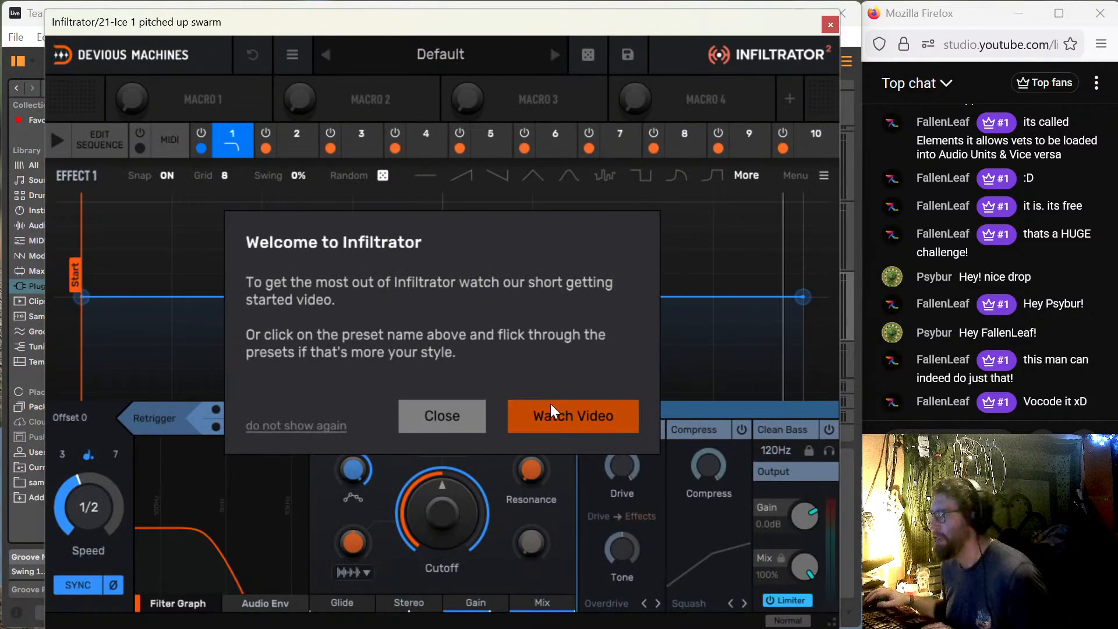
click(433, 423)
click(244, 152)
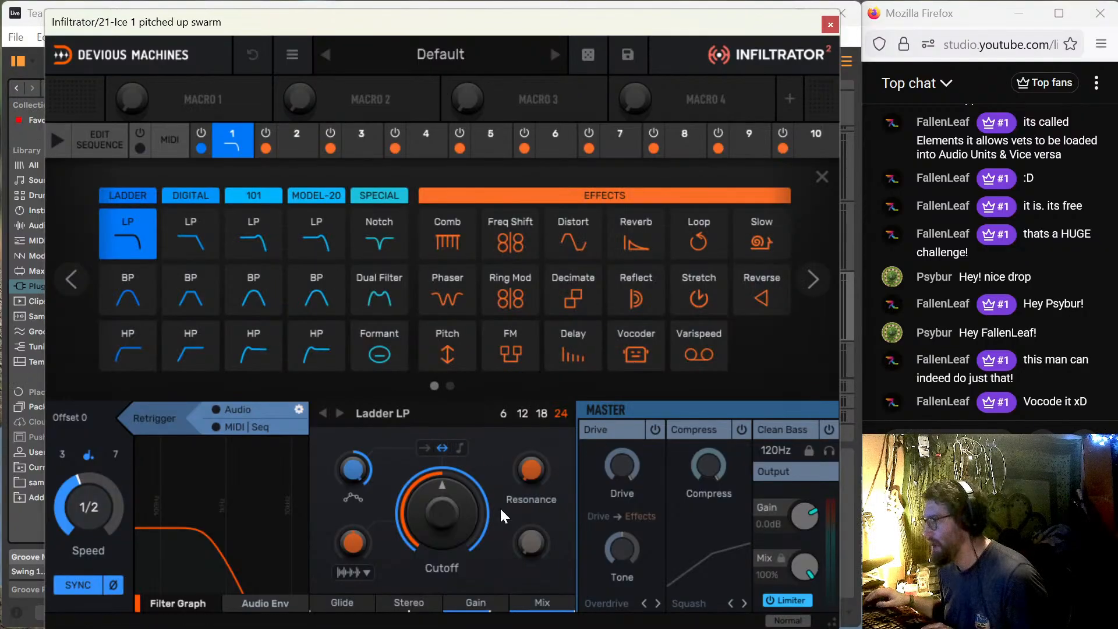
click(618, 358)
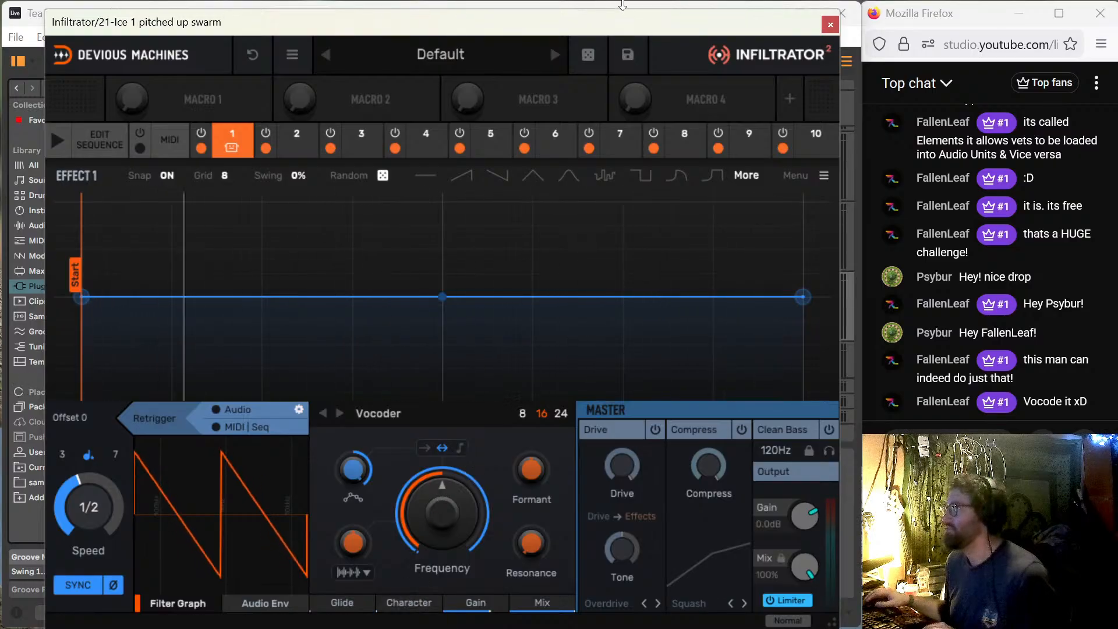
Step: Loop the arrangement over the Ice 1 pitched up swarm clip and play track 21 soloed, with Infiltrator's window out of the way
drag(614, 19, 628, 586)
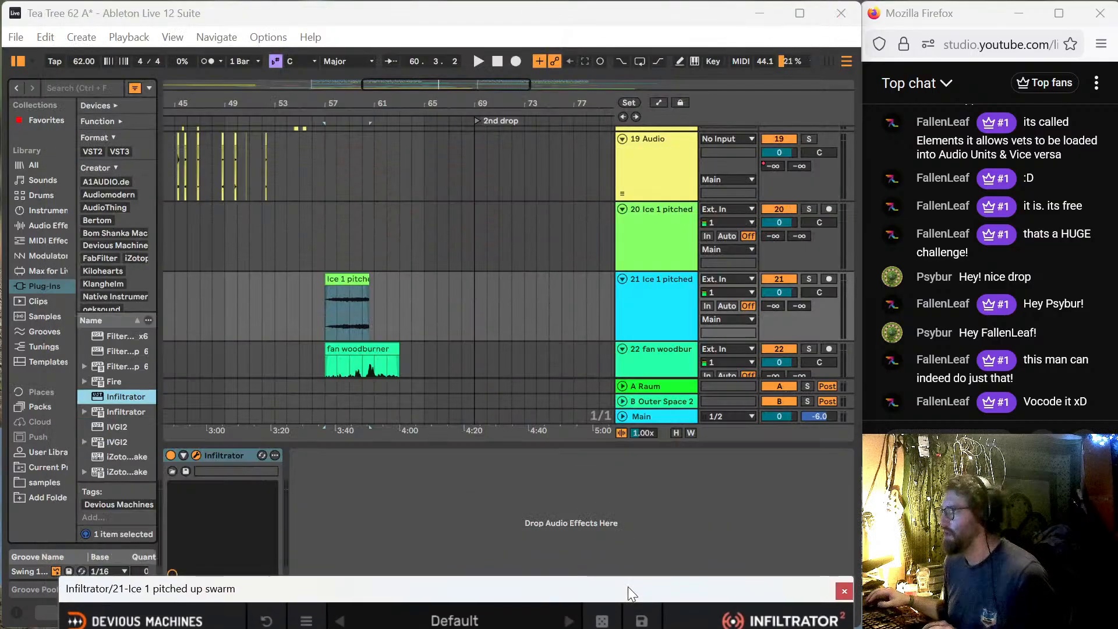
click(358, 281)
key(ctrl+l)
key(space)
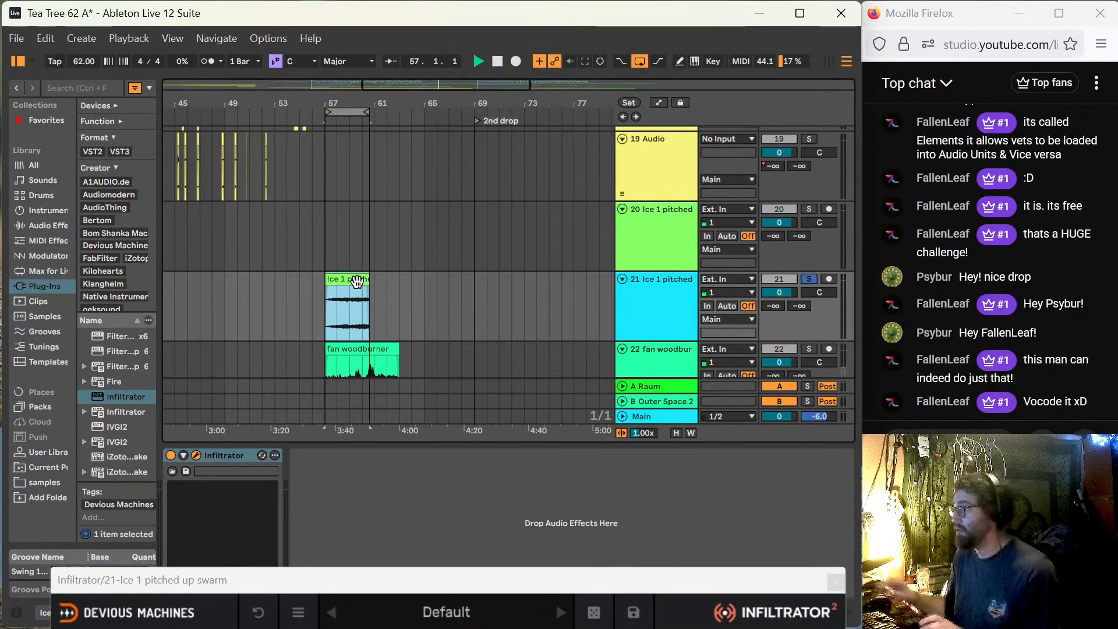
Step: Shape Infiltrator's Vocoder by lowering its Frequency, raising its Formant and Resonance, and adjusting the effect's Gain
drag(483, 574, 517, 43)
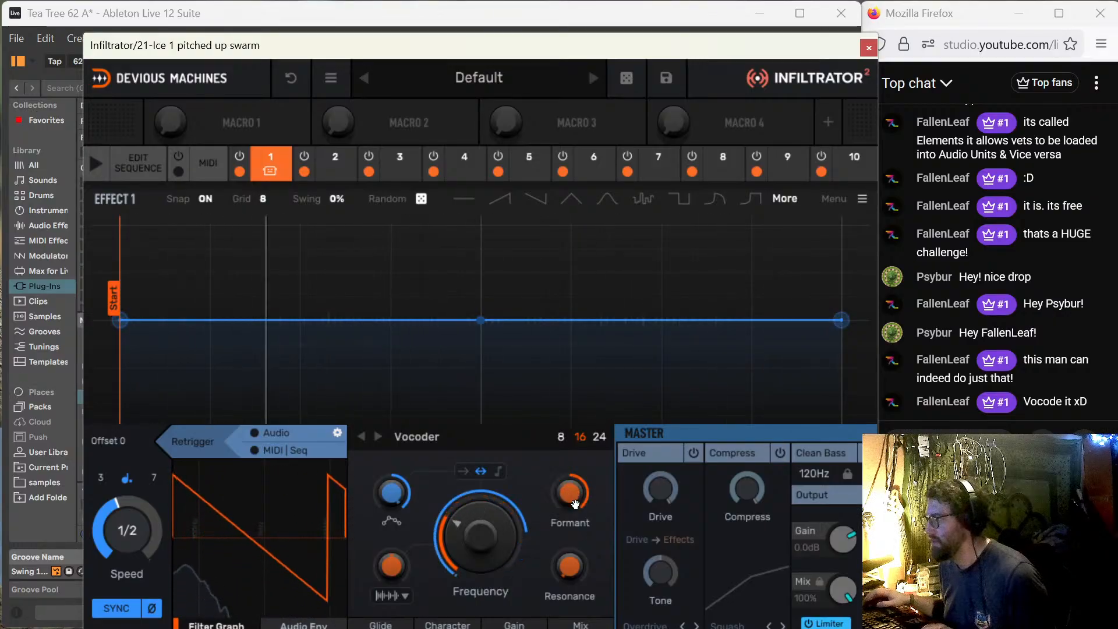
drag(612, 43, 611, 12)
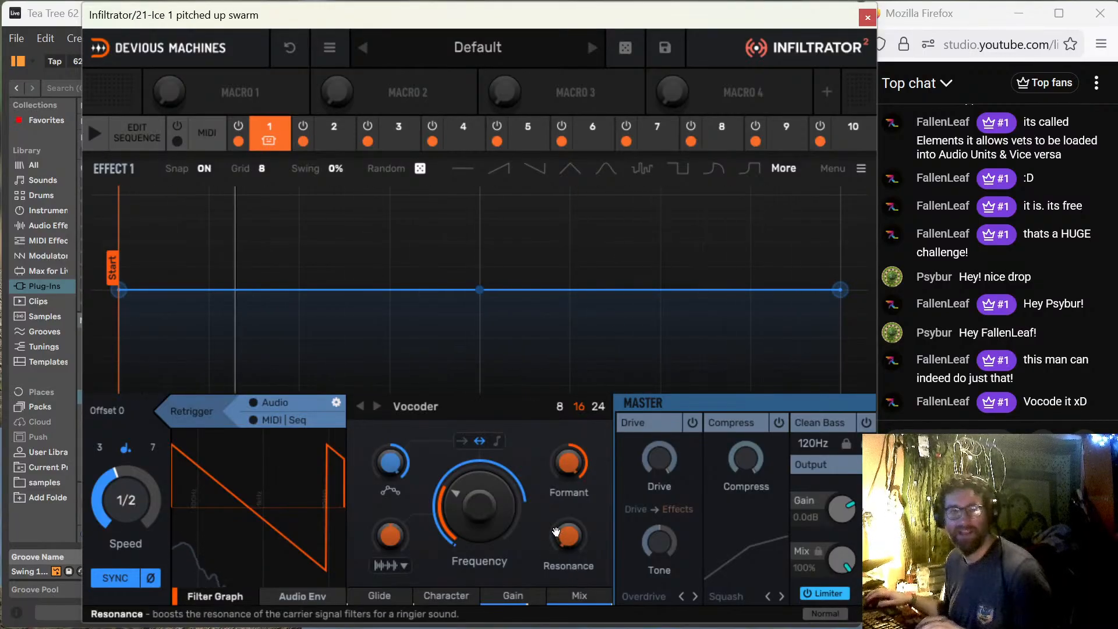
drag(567, 546, 567, 521)
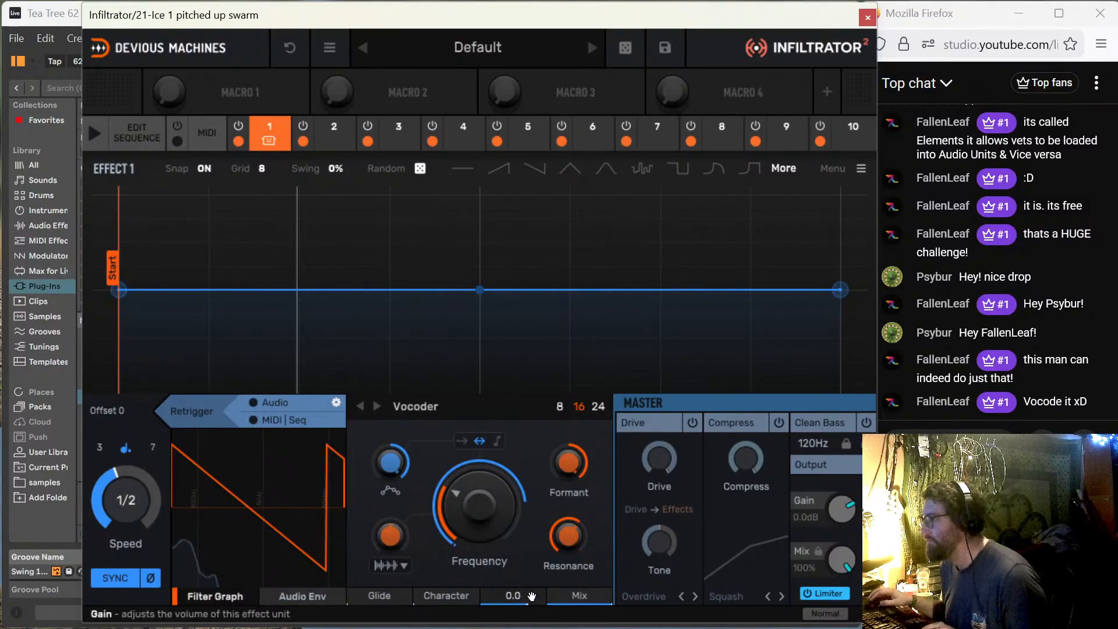
drag(513, 596, 513, 581)
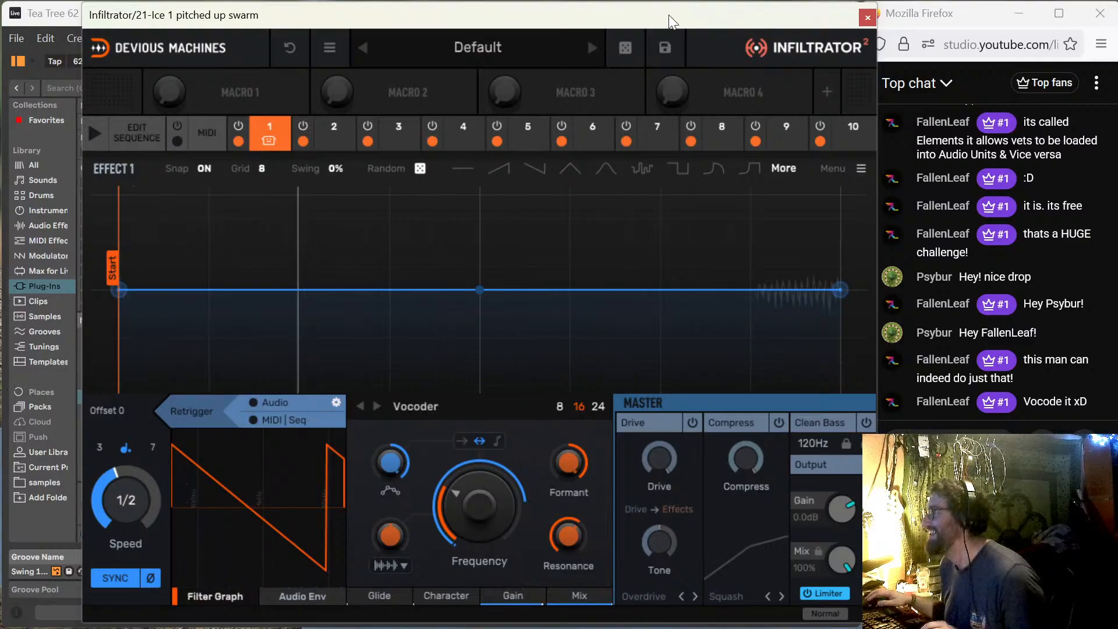
Step: Briefly audition fan woodburner with the Ice 1 clip, clear the solos, and move the Ice 1 clip to start at bar 52
drag(669, 15, 667, 409)
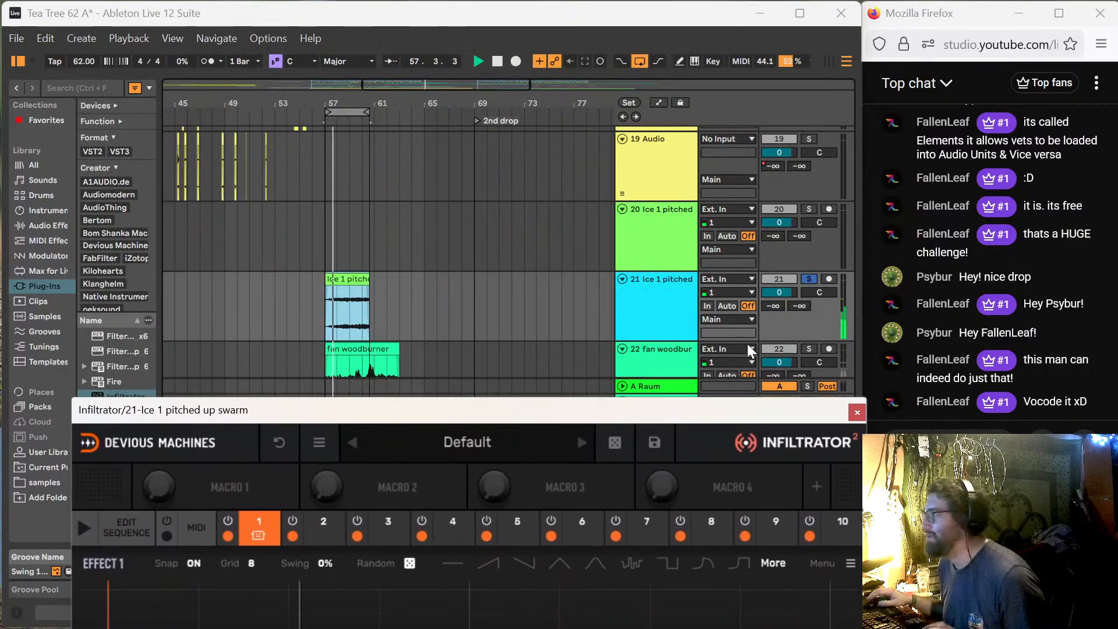
click(808, 350)
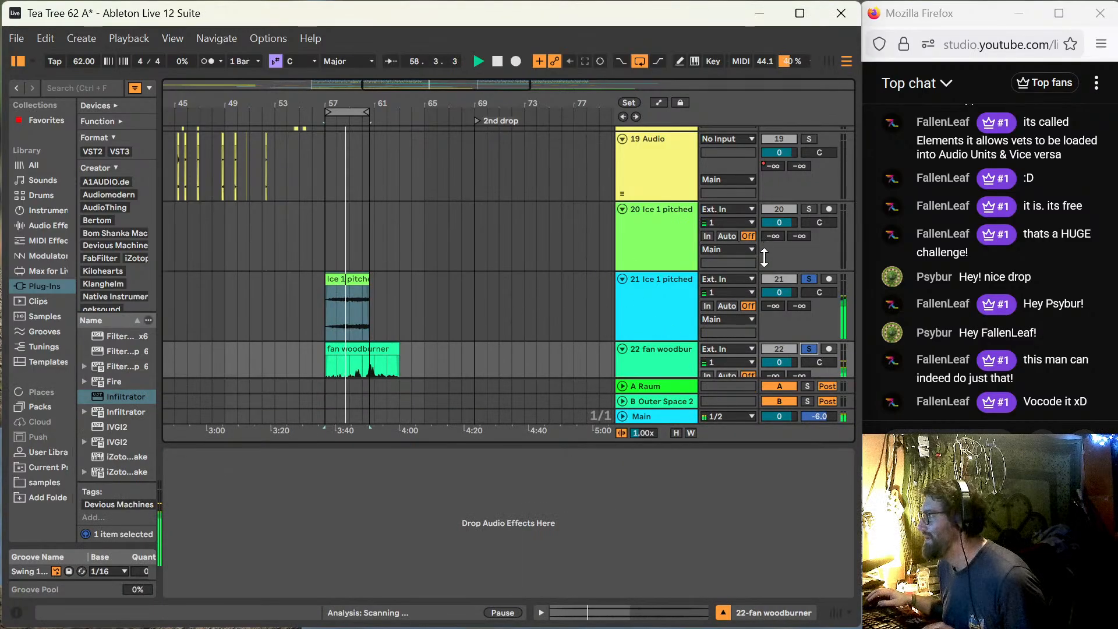
click(809, 347)
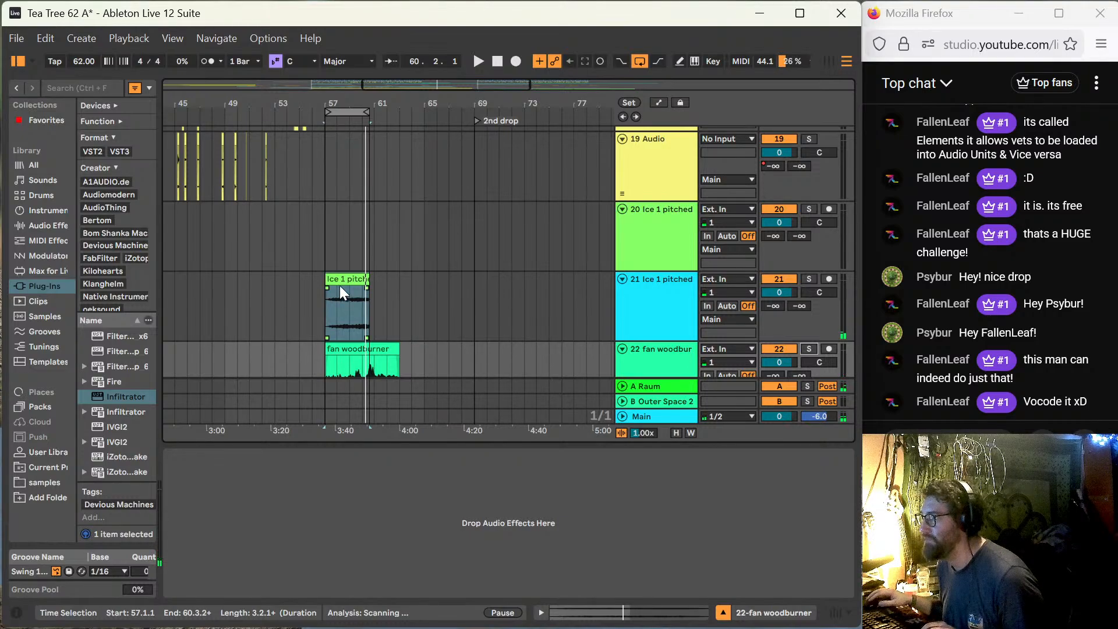
drag(340, 285, 275, 286)
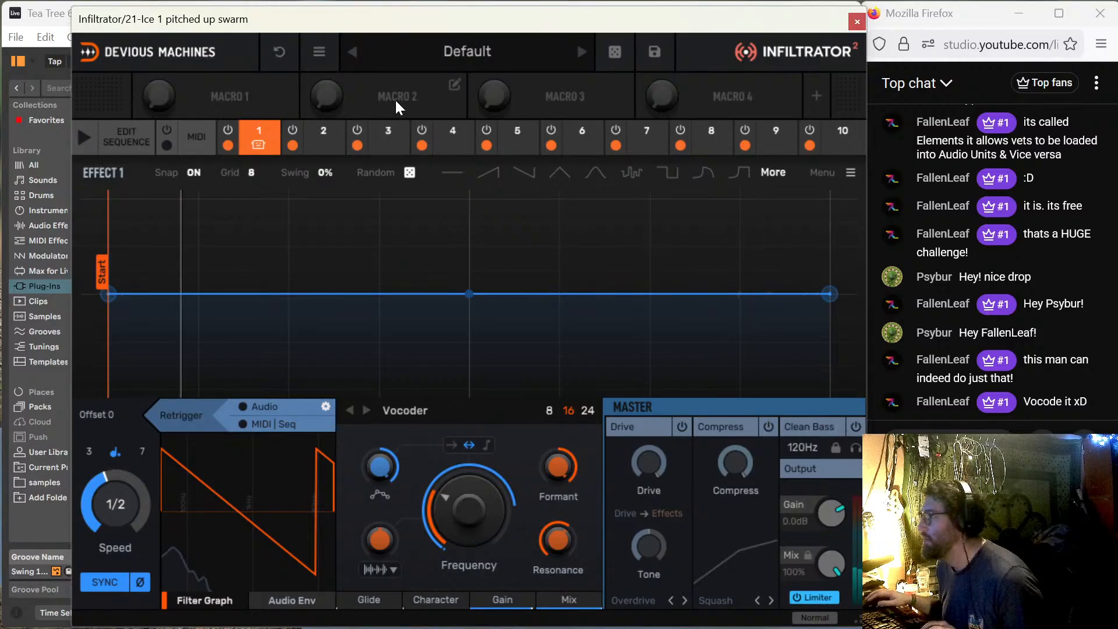
Step: Fine-tune the Vocoder's Frequency, switch its modulation to note mode with the Chromatic scale, and close Infiltrator's window
drag(476, 503, 476, 511)
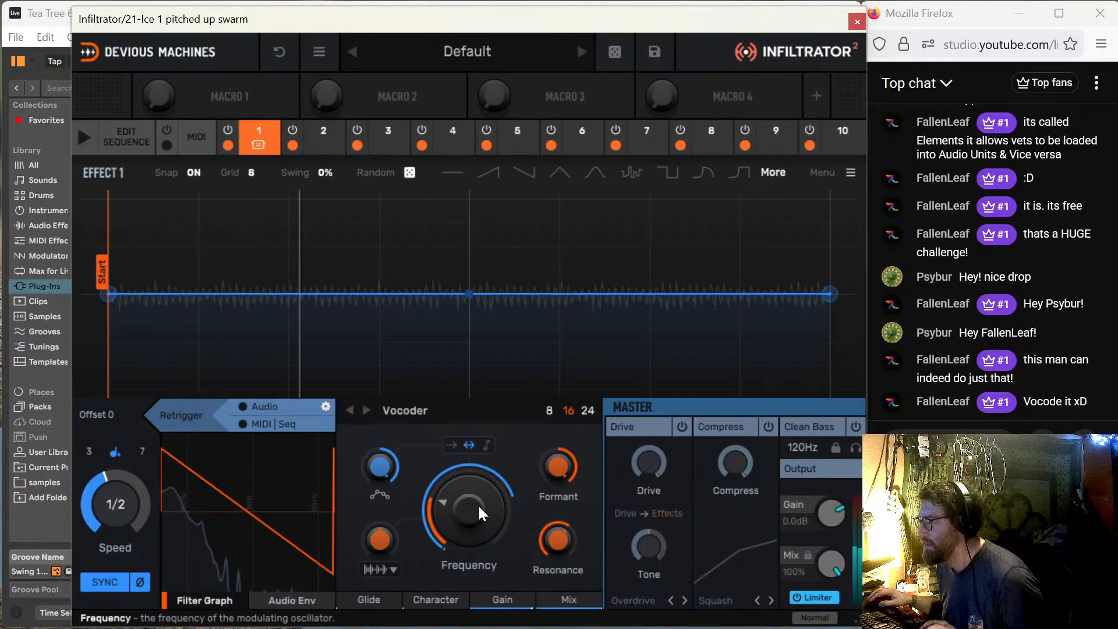
drag(478, 504, 477, 506)
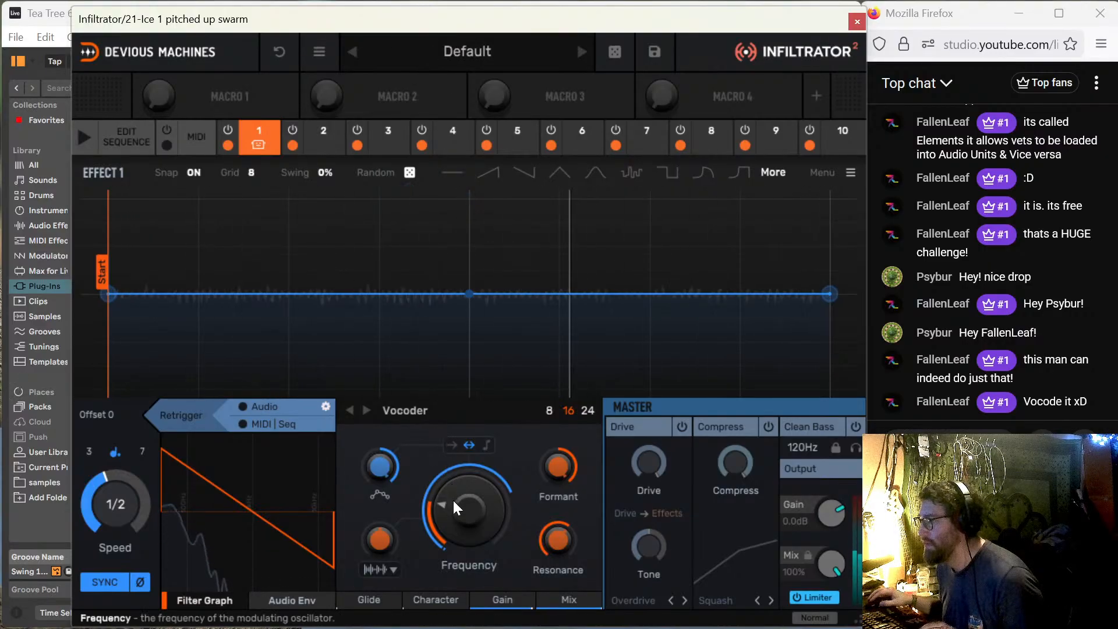
drag(453, 499, 461, 503)
click(487, 445)
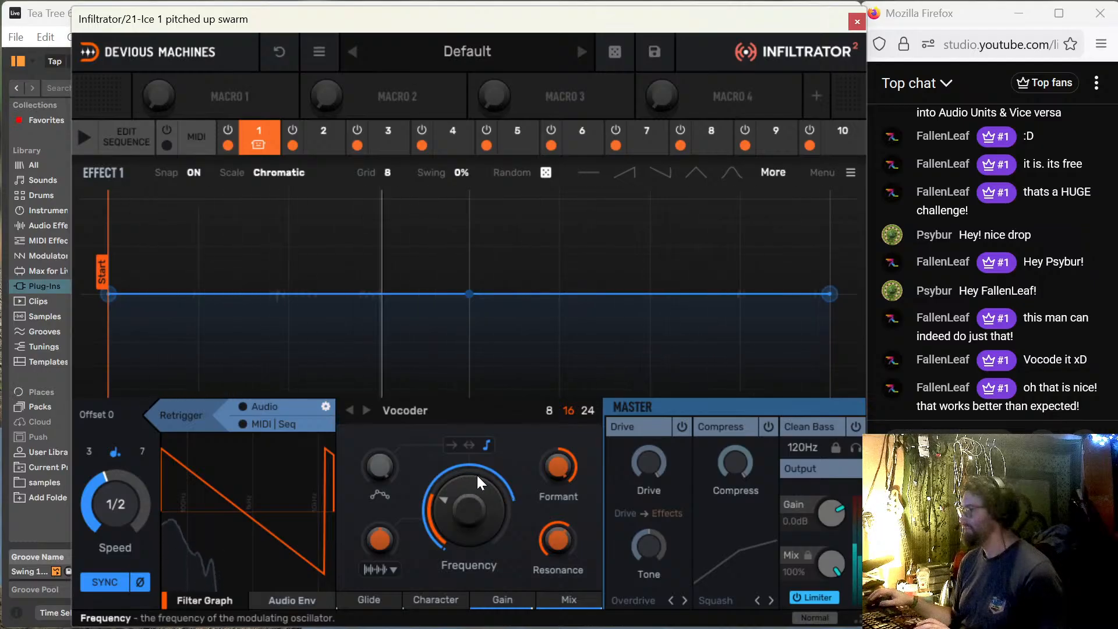
drag(468, 507, 468, 514)
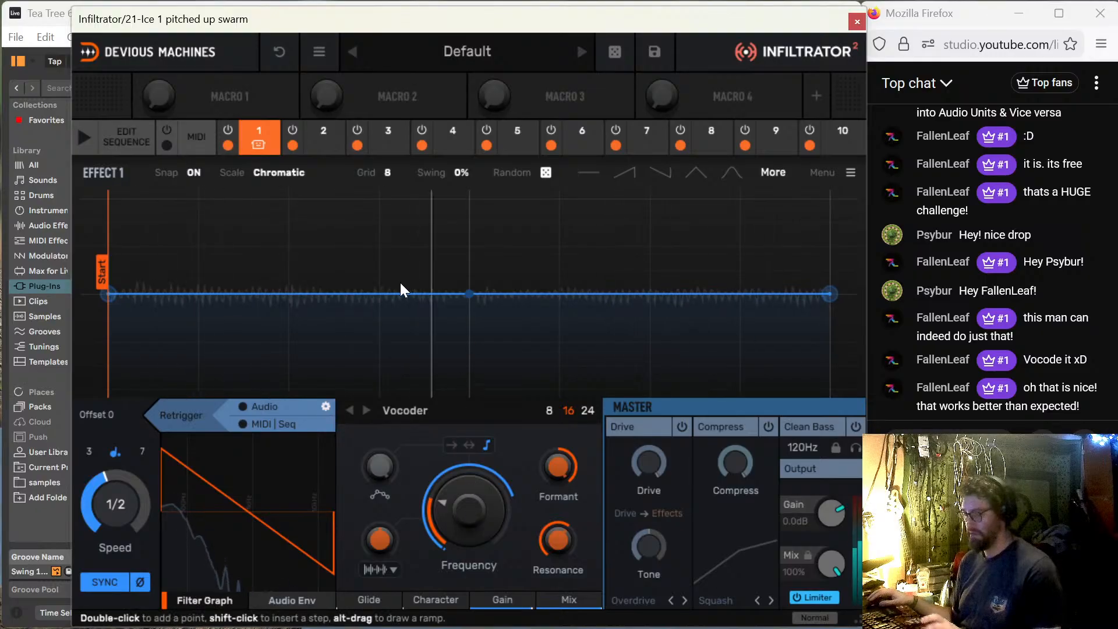
click(857, 21)
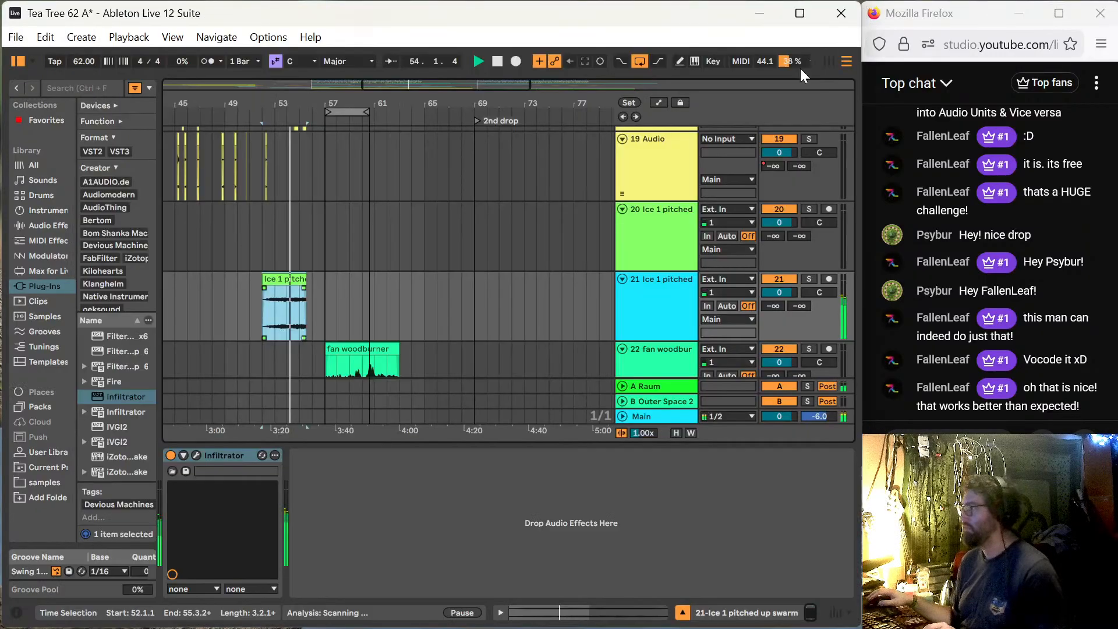
Step: Return the Ice 1 clip on track 21 to bar 57, extend it to 64.1.3, and turn off arrangement looping
click(312, 282)
drag(312, 282, 412, 282)
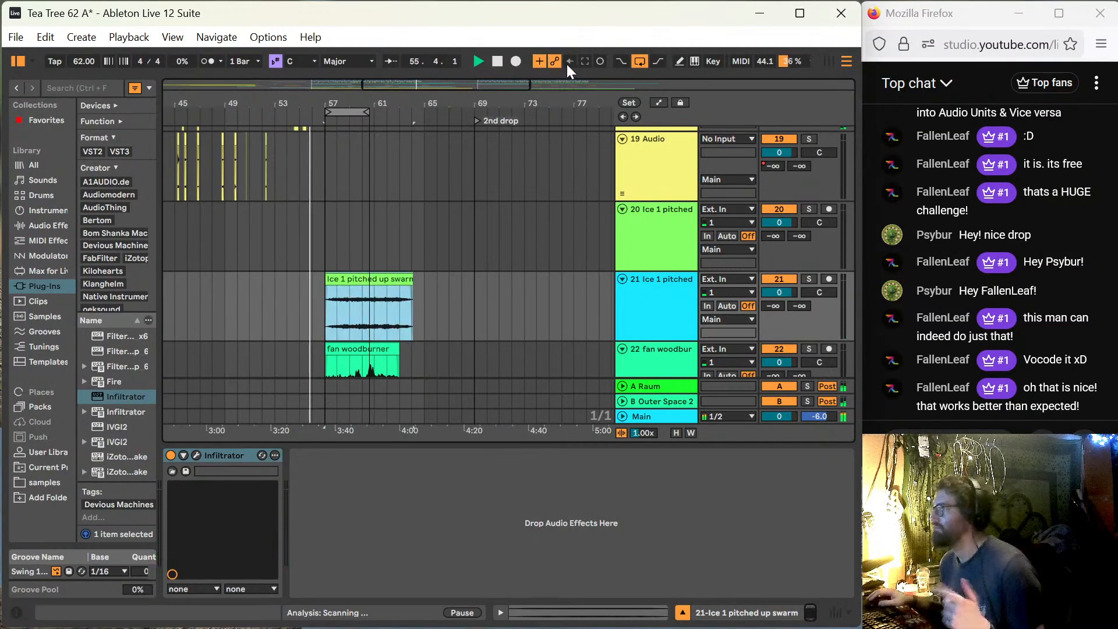
click(638, 60)
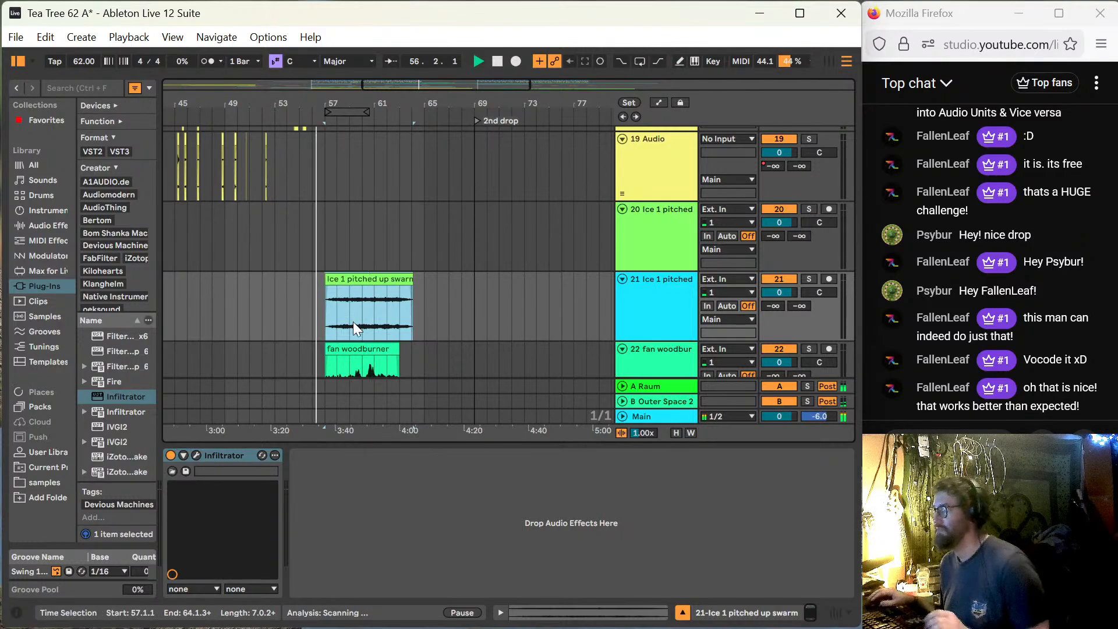
Step: Extend the fan woodburner clip on track 22 to bar 64 and give its end a fade-out
scroll(353, 323, down, 3)
click(390, 269)
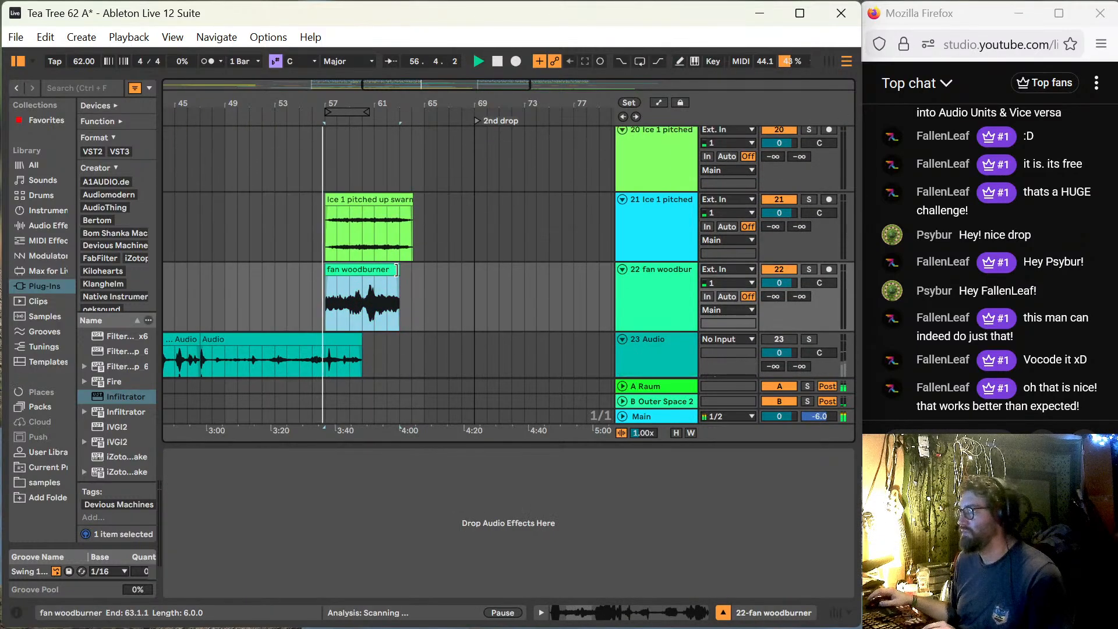
mouse_move(399, 273)
mouse_down()
mouse_move(413, 278)
mouse_move(393, 288)
mouse_up()
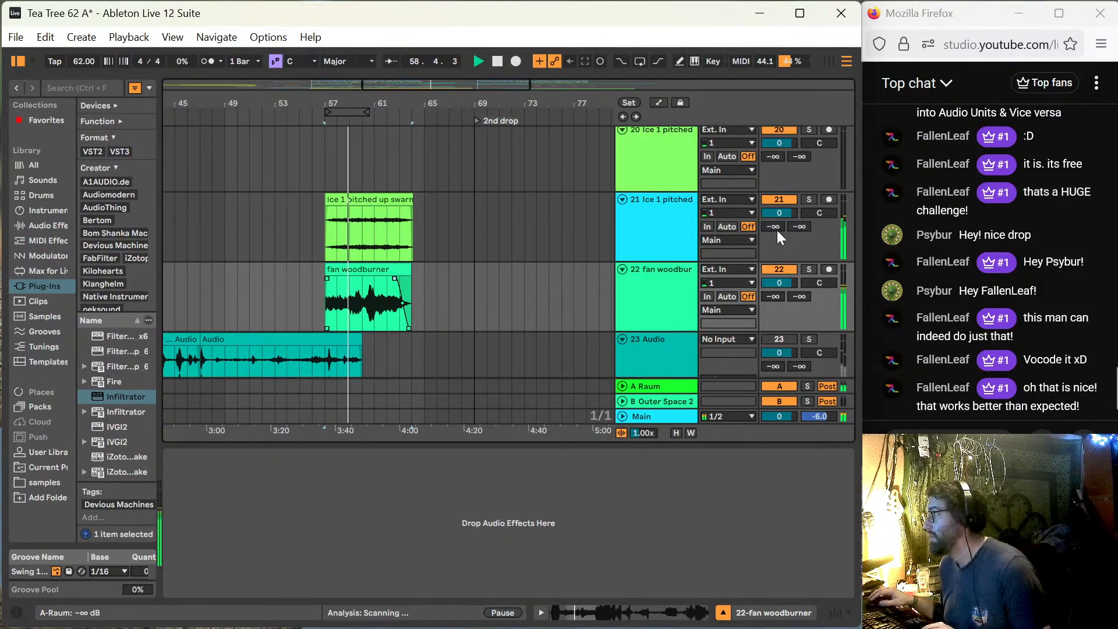
Step: Set track 21's send A to -6.6 dB, compare tracks 22 and 21 in solo, and stop playback with the solo cleared
drag(777, 228, 777, 213)
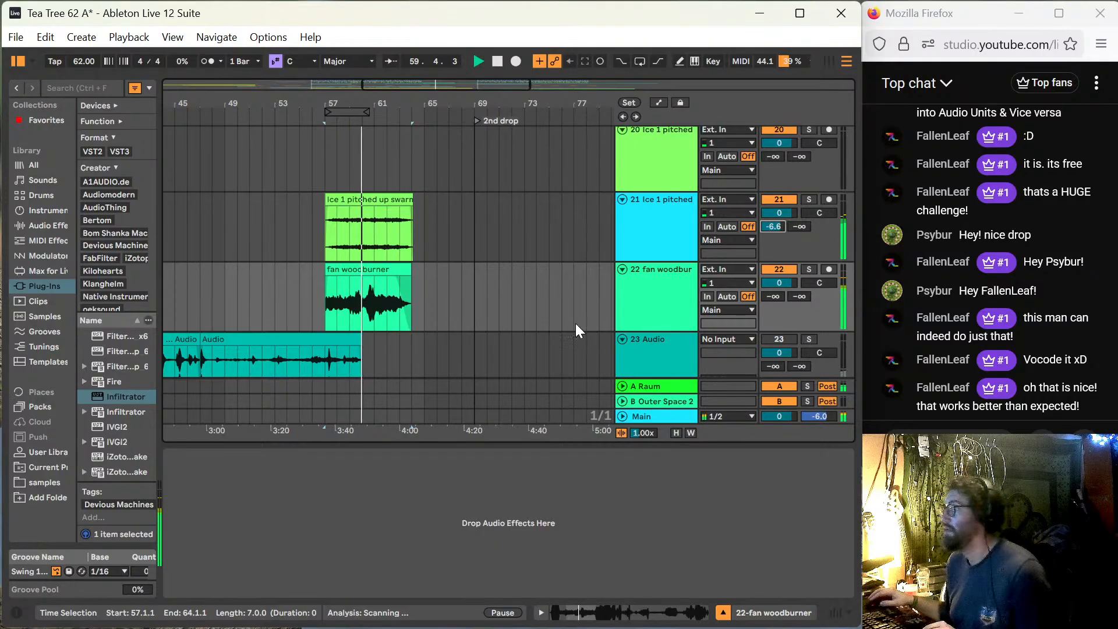
click(664, 288)
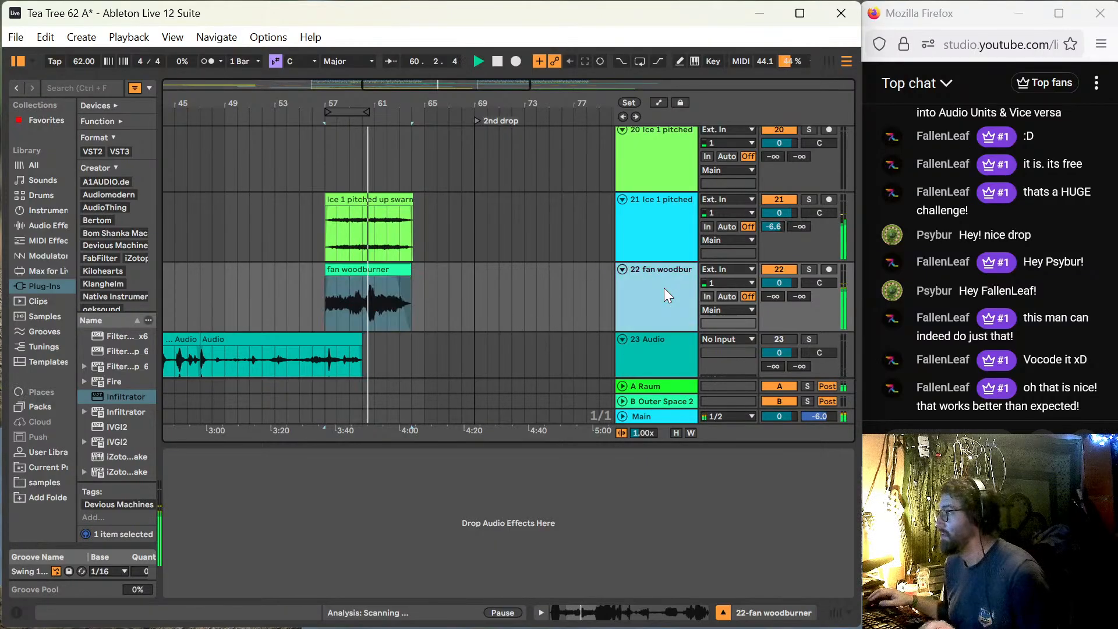
key(s)
click(662, 233)
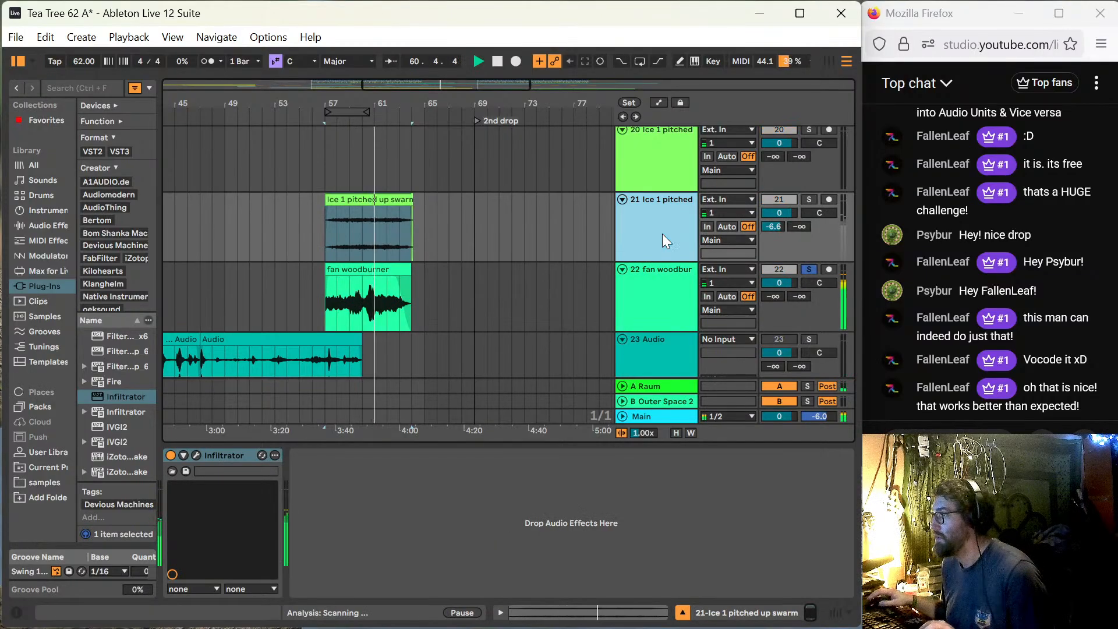
key(s)
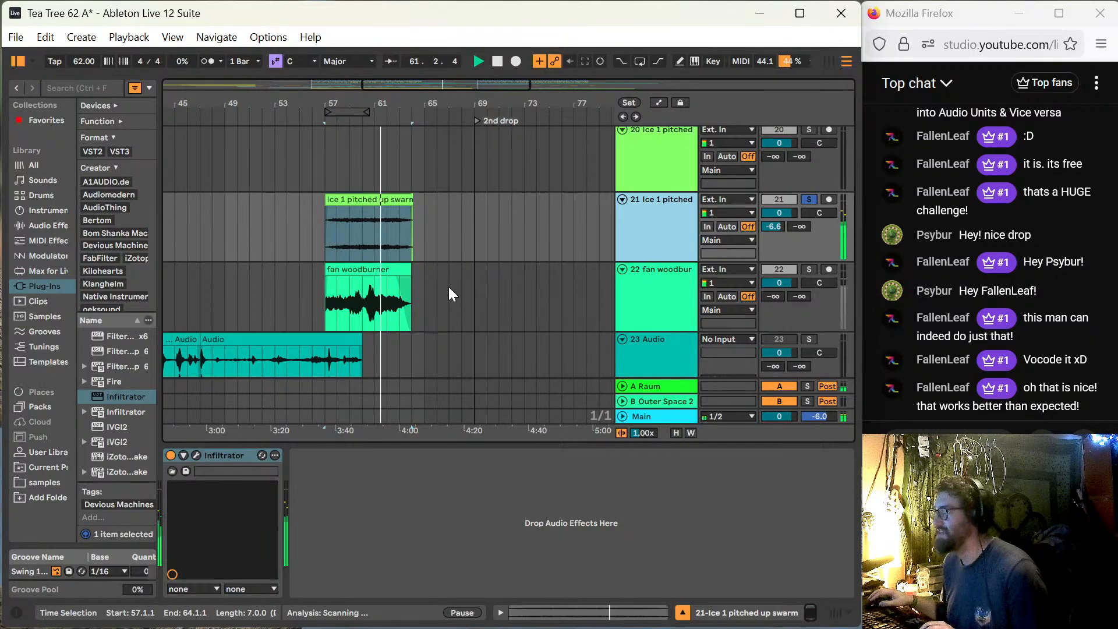
key(s)
key(space)
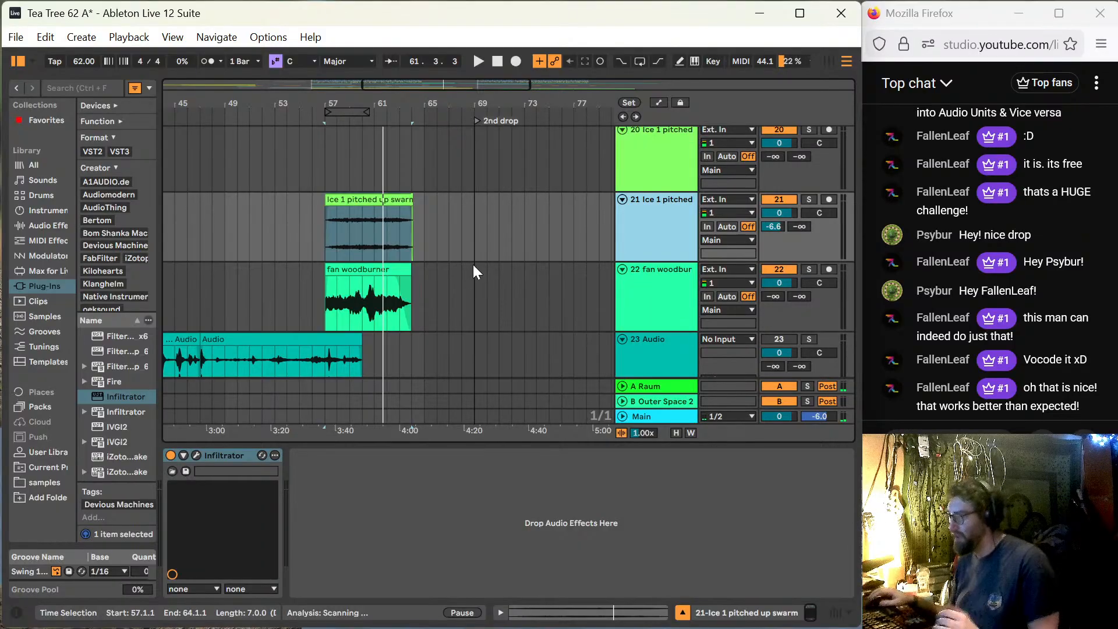
Step: Examine how the Ice 1 swarm and fan woodburner clips sit in the arrangement before the 2nd drop
click(627, 299)
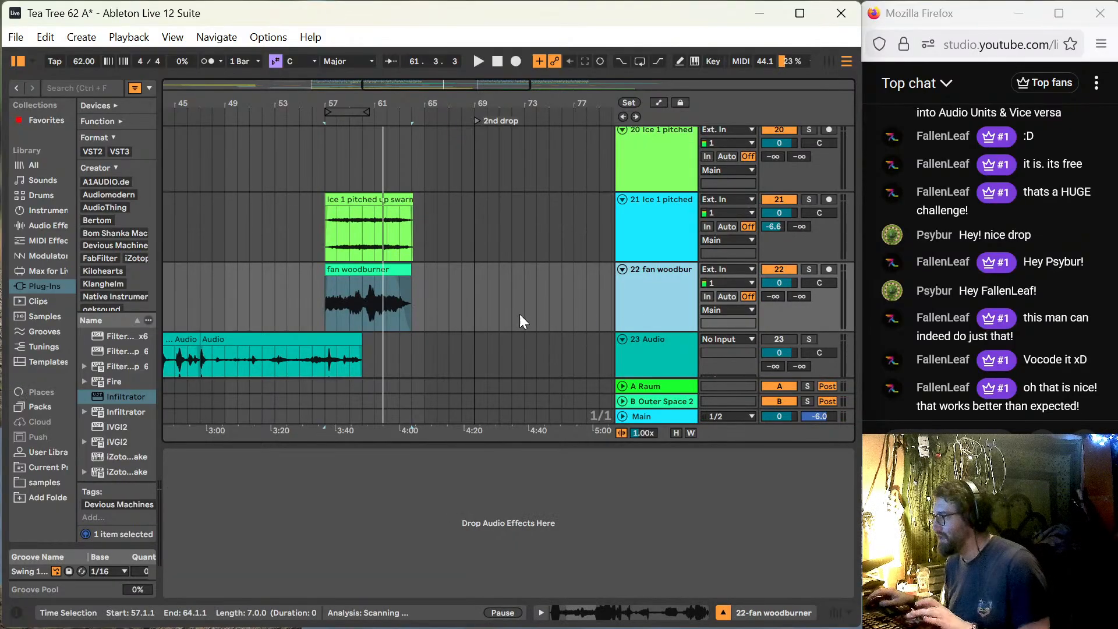
click(498, 301)
key(minus)
key(minus)
key(plus)
key(plus)
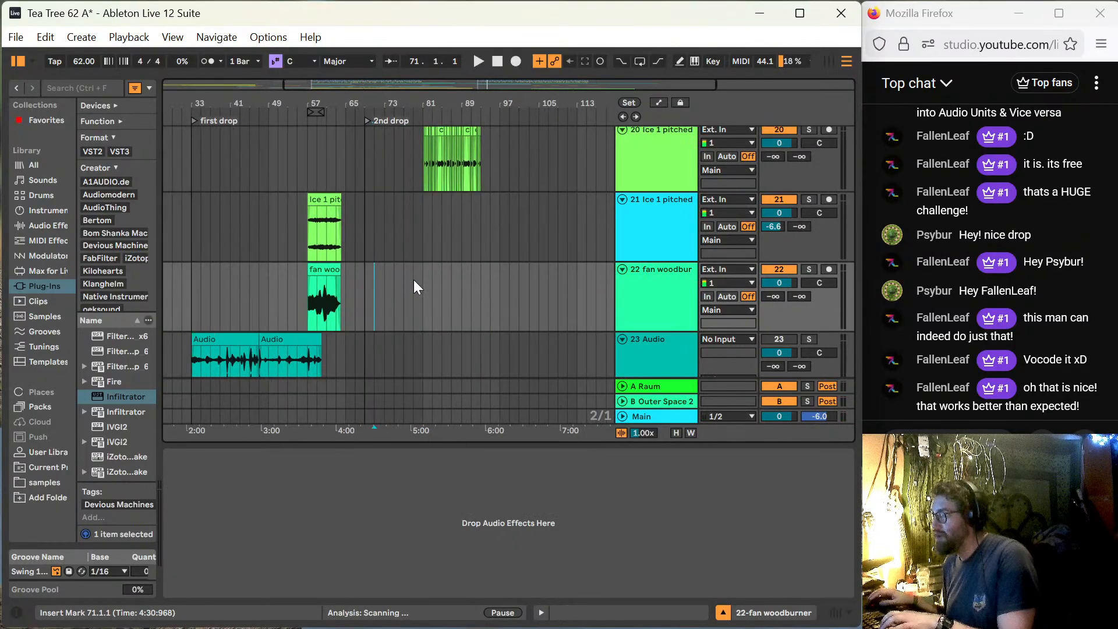
click(292, 272)
key(plus)
key(plus)
key(plus)
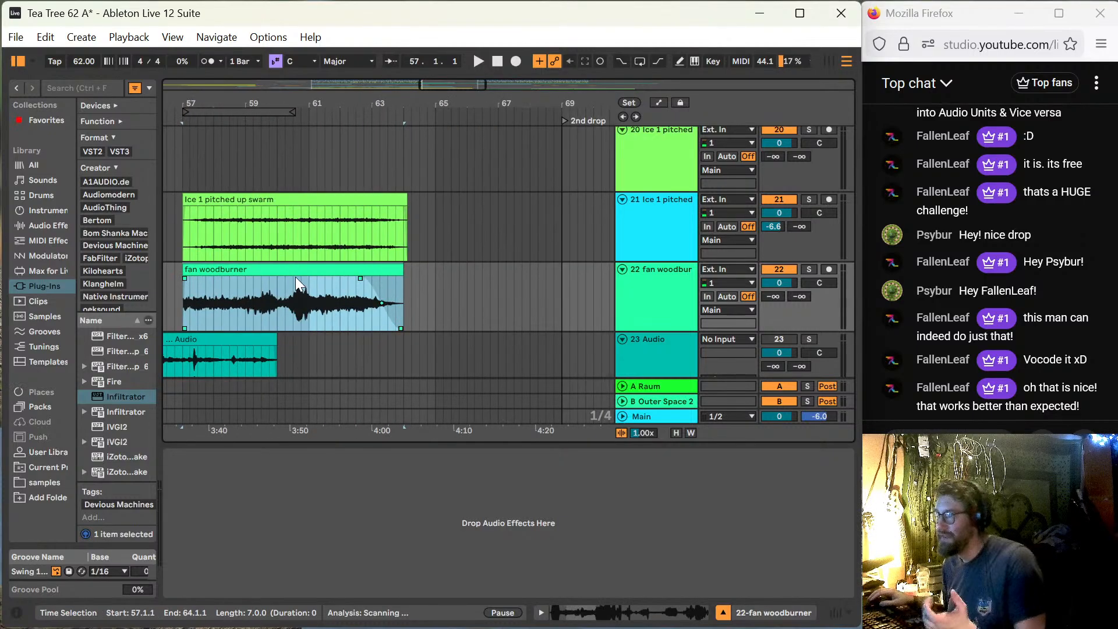
double_click(634, 294)
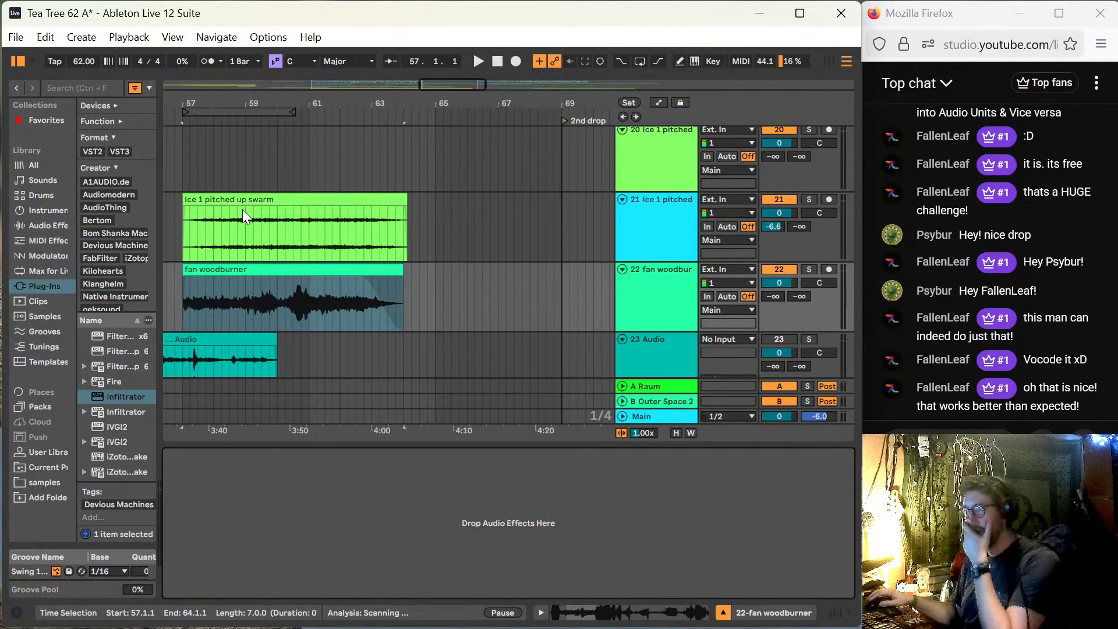
click(268, 198)
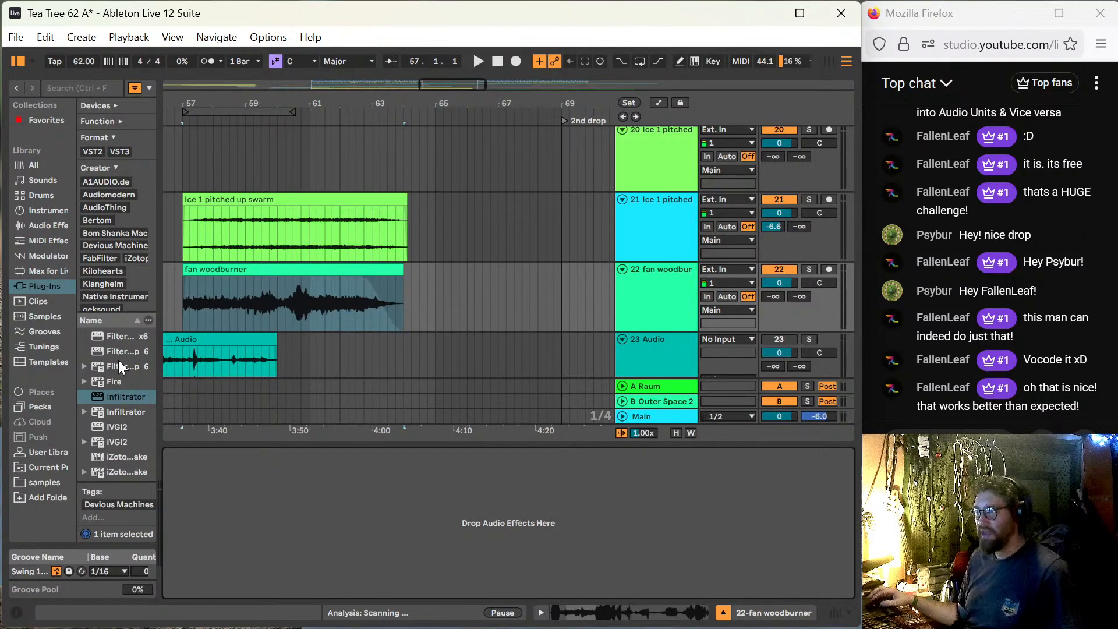
Step: Widen the browser, find the FabFilter Pro-Q 4 plug-in, and add it to the fan woodburner clip's track 22
drag(159, 365, 213, 373)
scroll(153, 382, down, 3)
scroll(151, 386, down, 8)
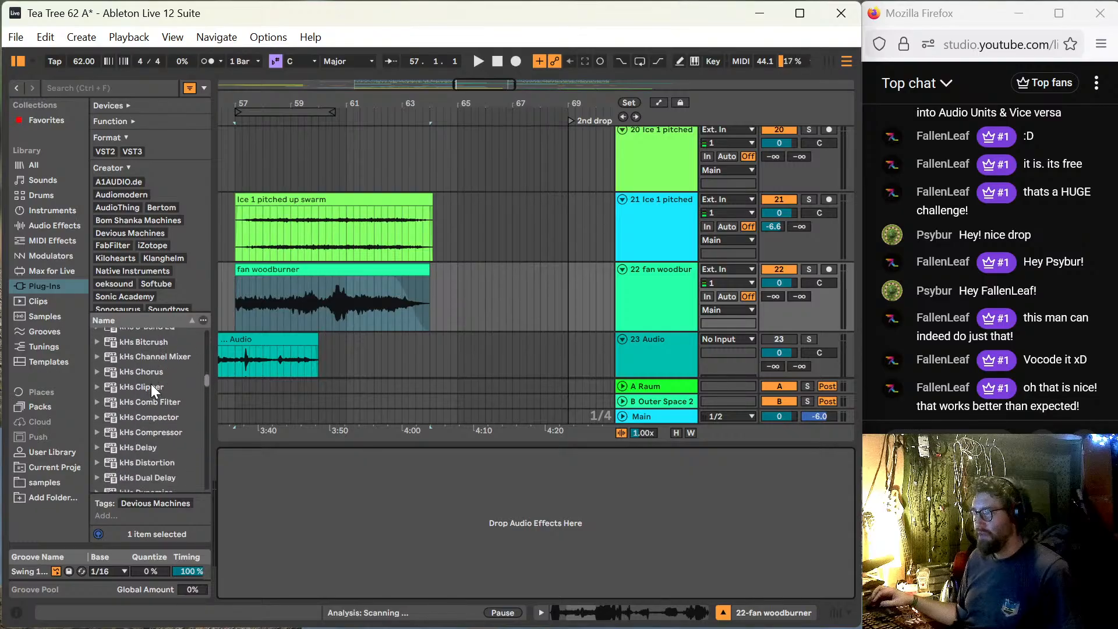
scroll(157, 414, down, 10)
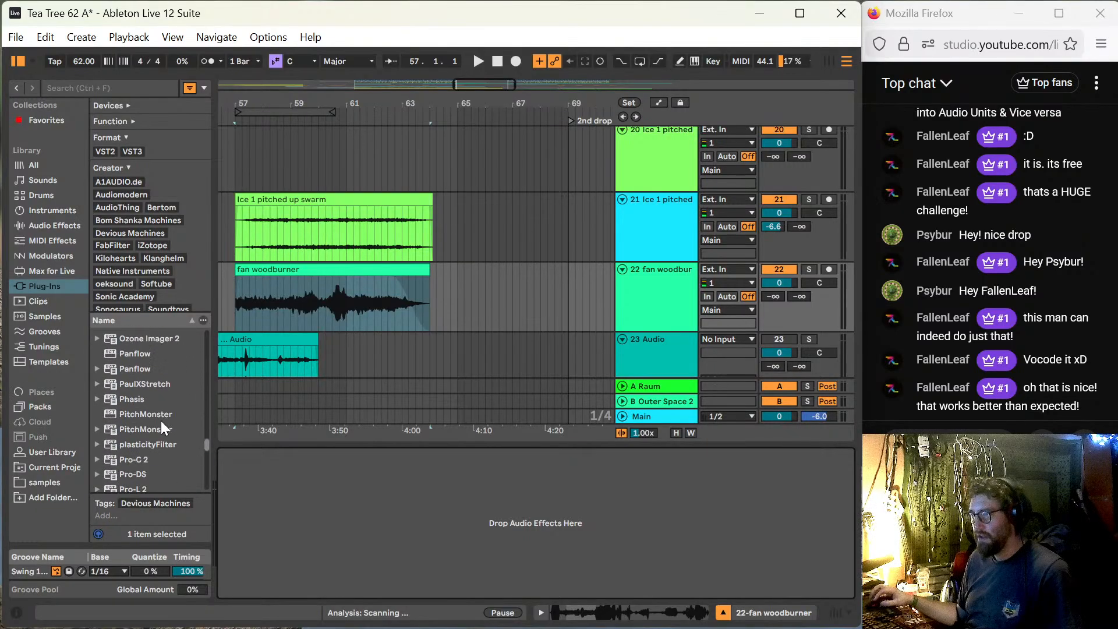
scroll(190, 411, down, 5)
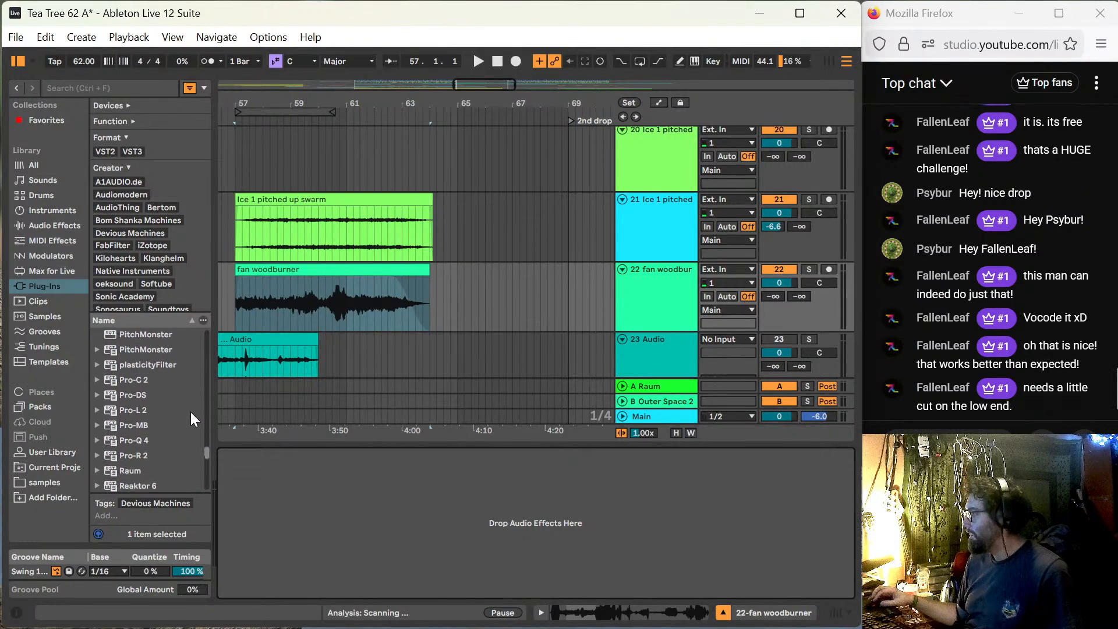
drag(147, 440, 312, 335)
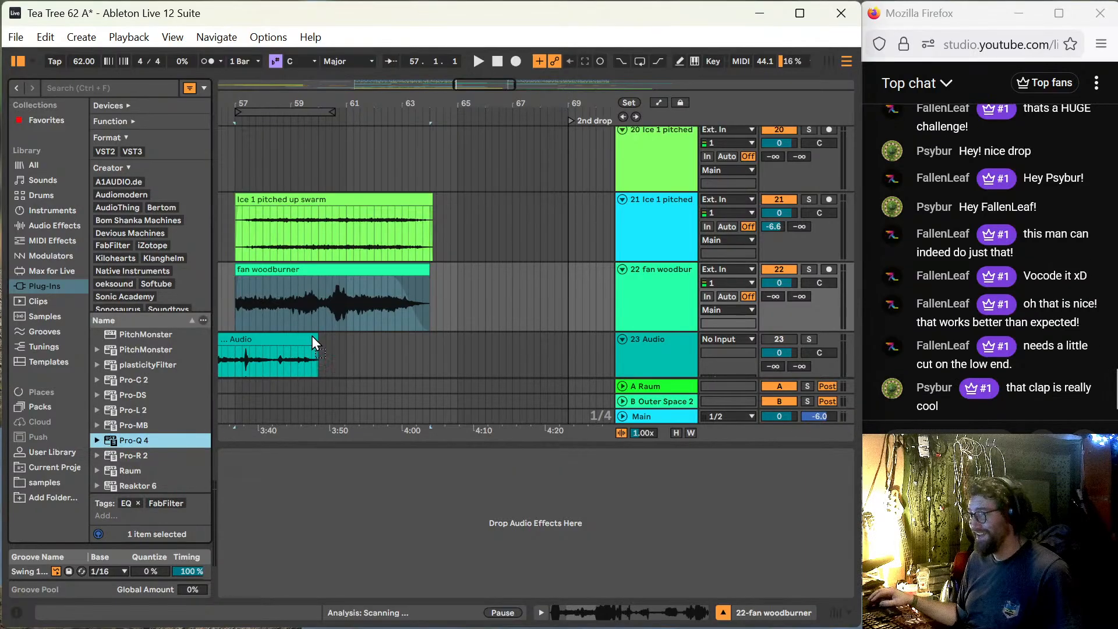
drag(333, 288, 331, 292)
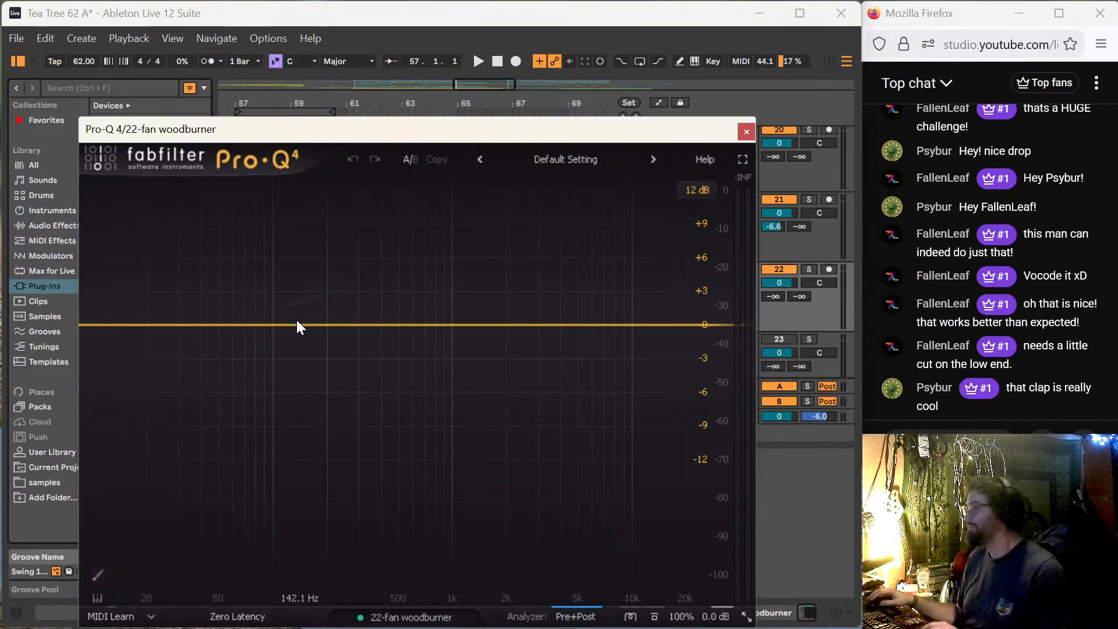
Step: Add a 12 dB/oct low cut at about 350 Hz in Pro-Q 4, check track 22 in solo, and close the plug-in window
click(207, 534)
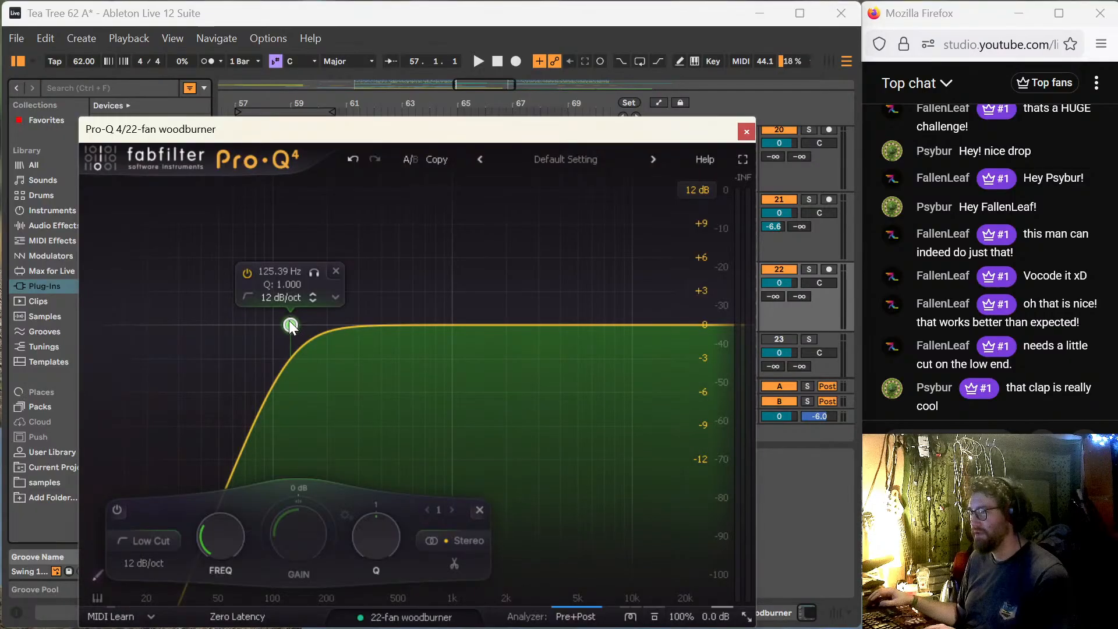
drag(292, 326, 372, 326)
key(space)
key(s)
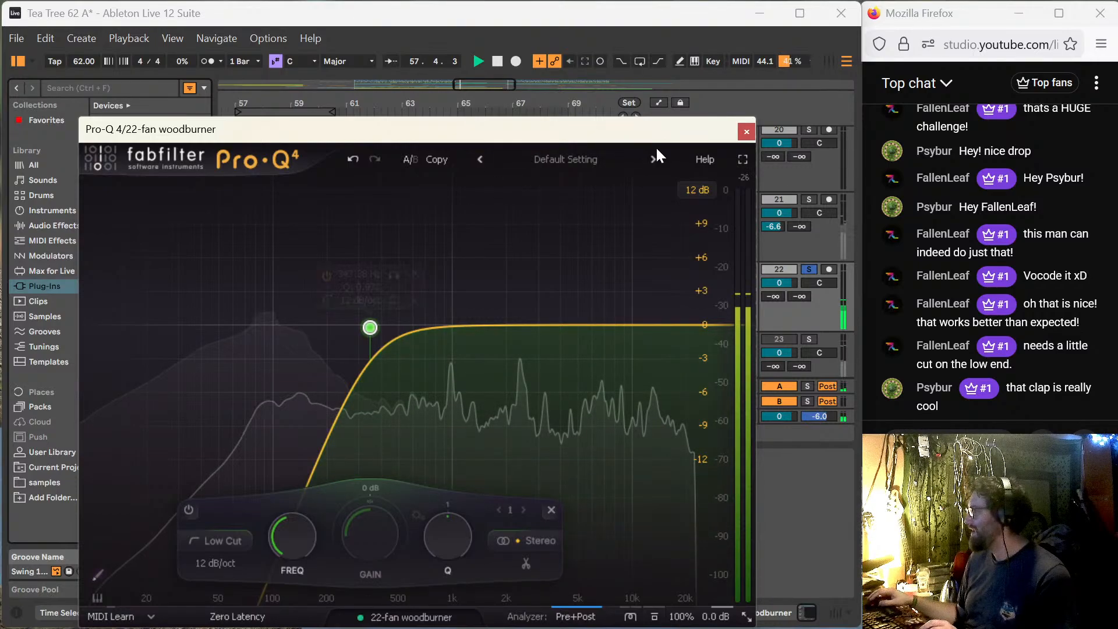
click(750, 131)
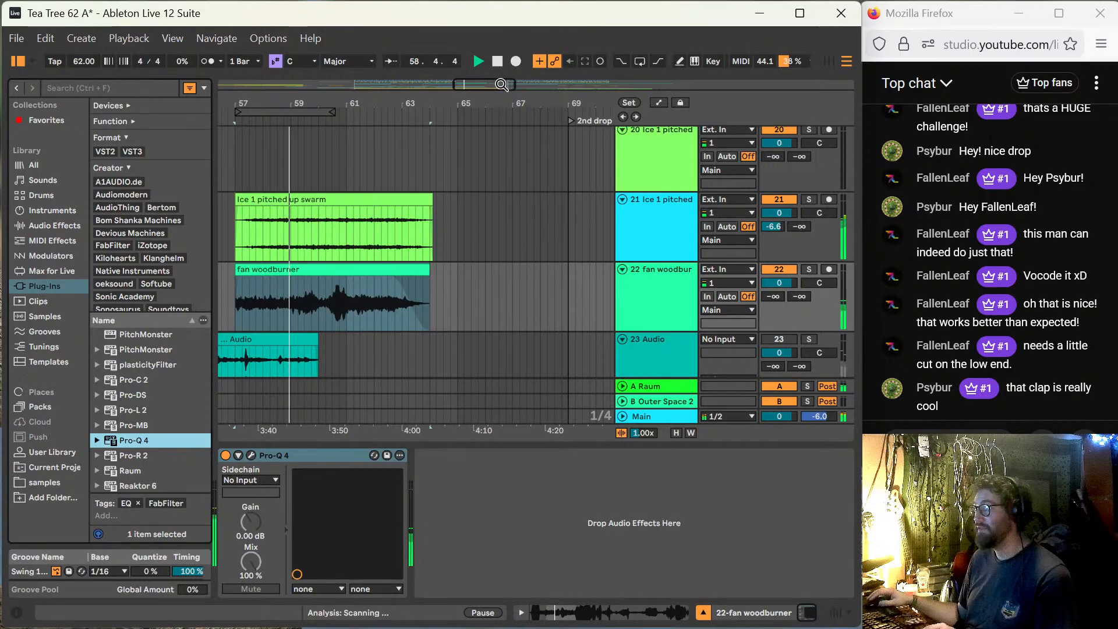
Step: Clear track 22's solo, listen to the Ice 1 and fan woodburner layers together, and stop playback
drag(502, 84, 482, 83)
key(s)
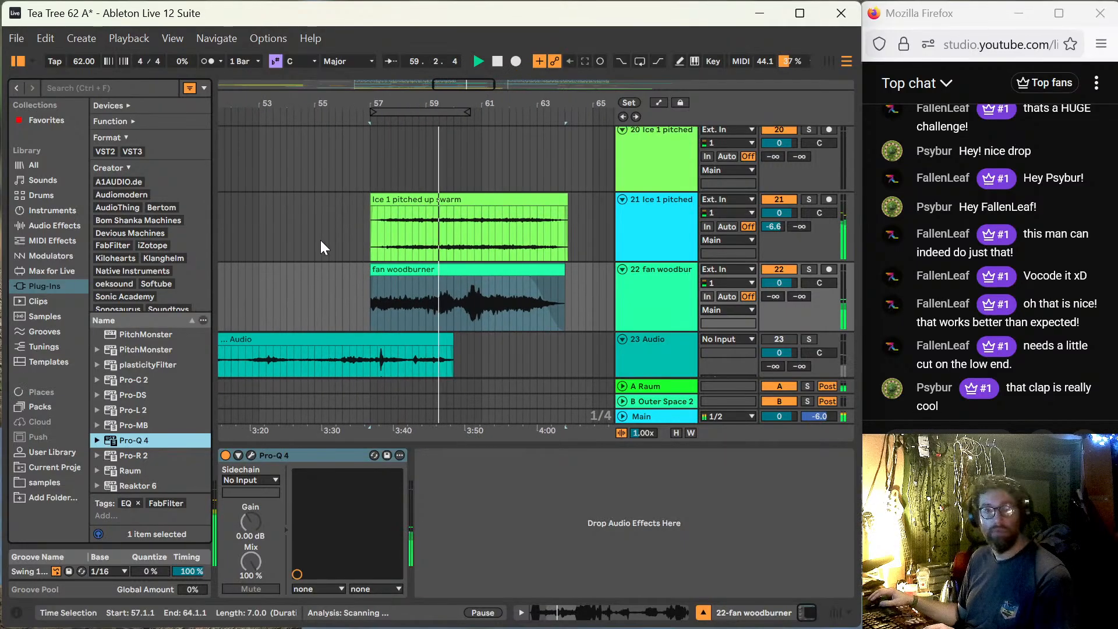
click(330, 229)
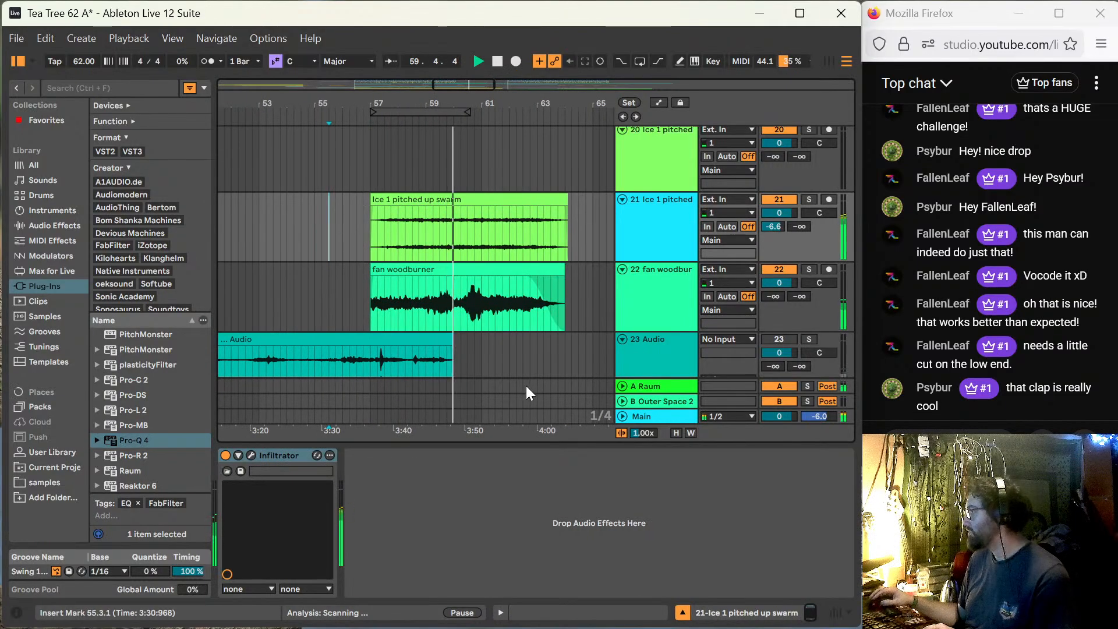
key(space)
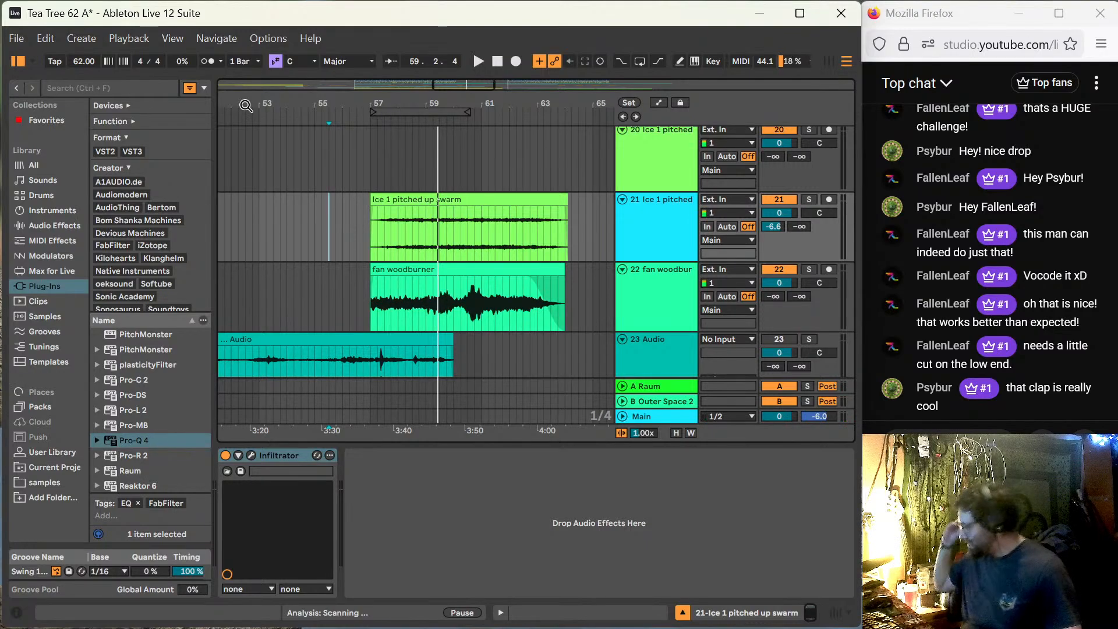
Step: Play the transition out of the first drop from bar 57.1.1, select track 21, and stop playback
click(357, 207)
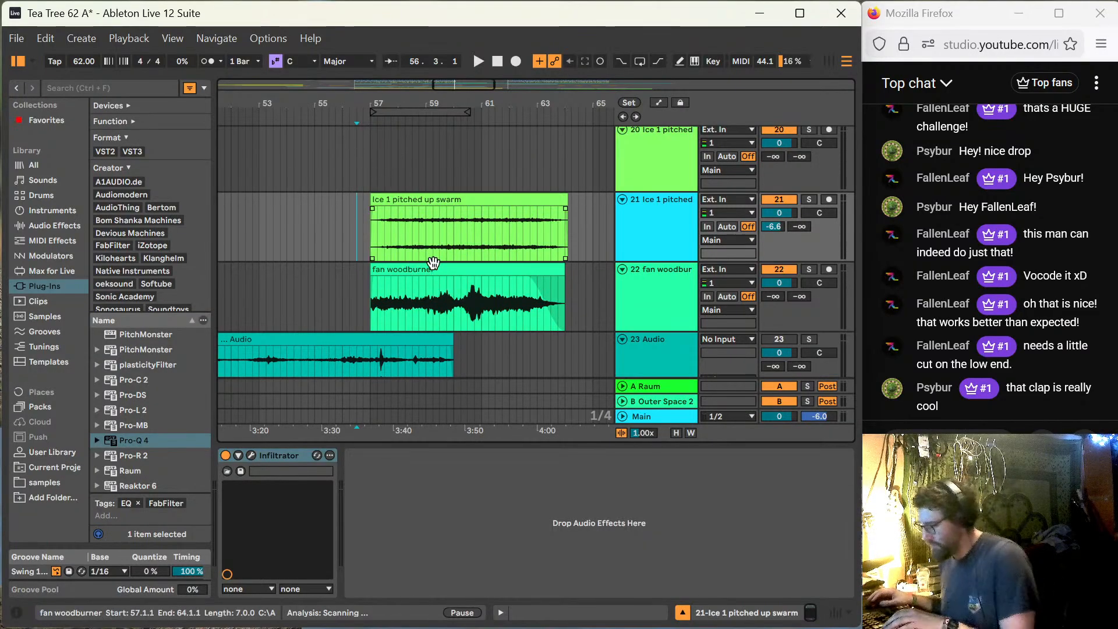
scroll(475, 225, up, 6)
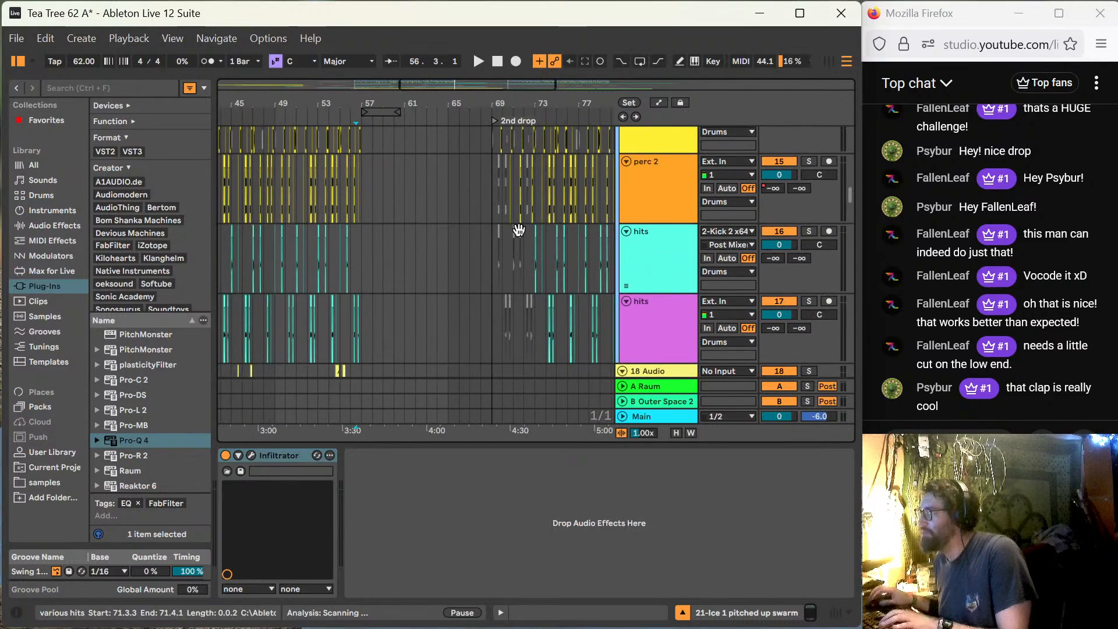
scroll(502, 230, up, 6)
scroll(490, 198, down, 10)
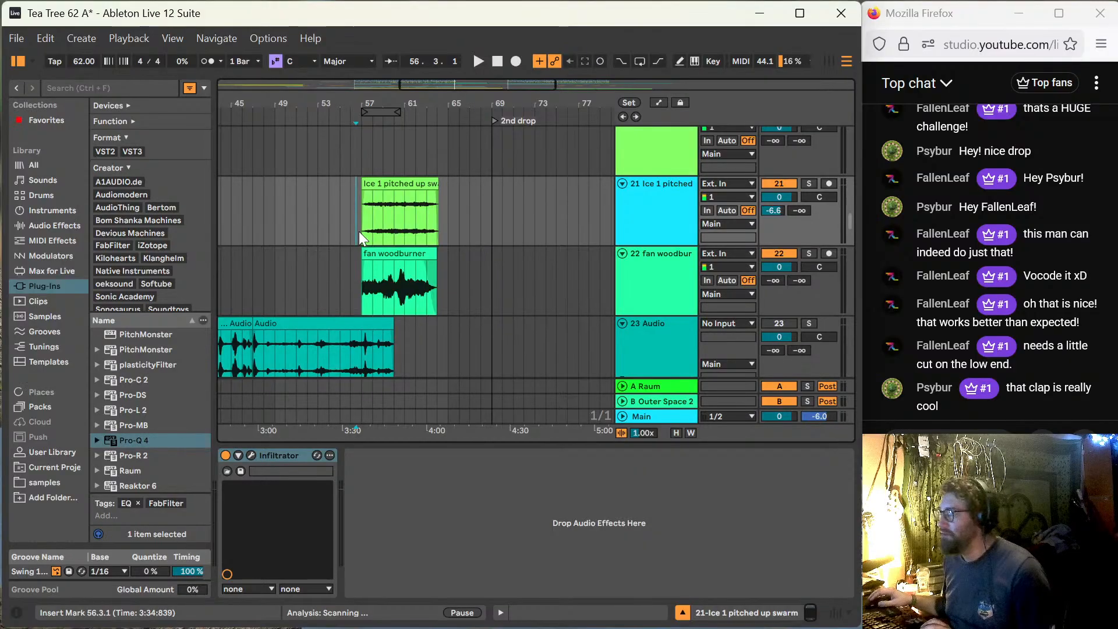
click(359, 232)
key(space)
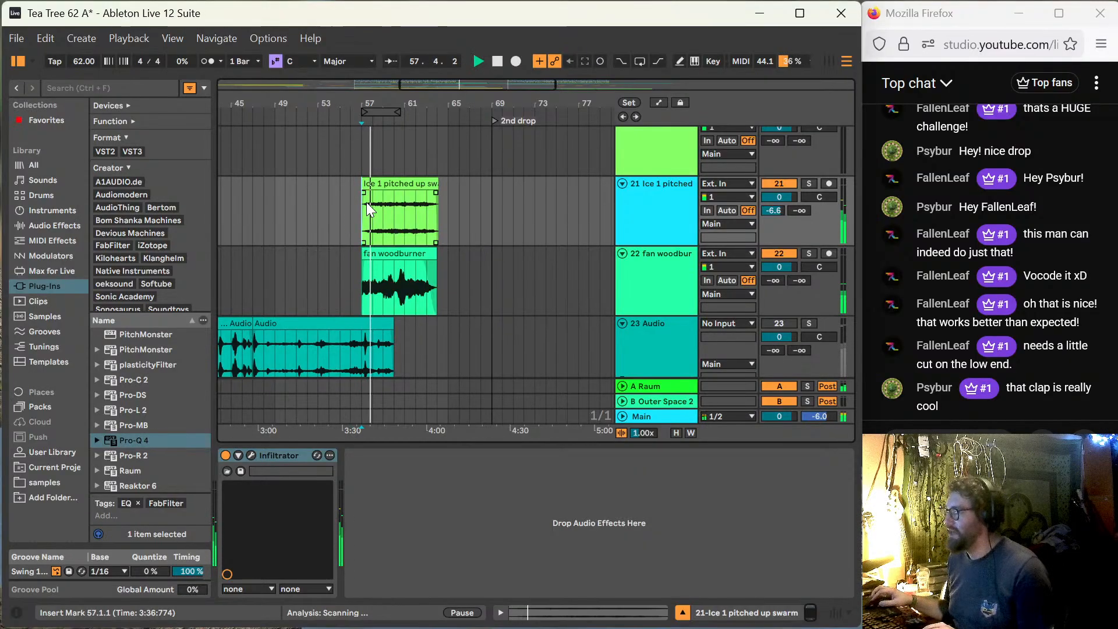
scroll(366, 202, up, 2)
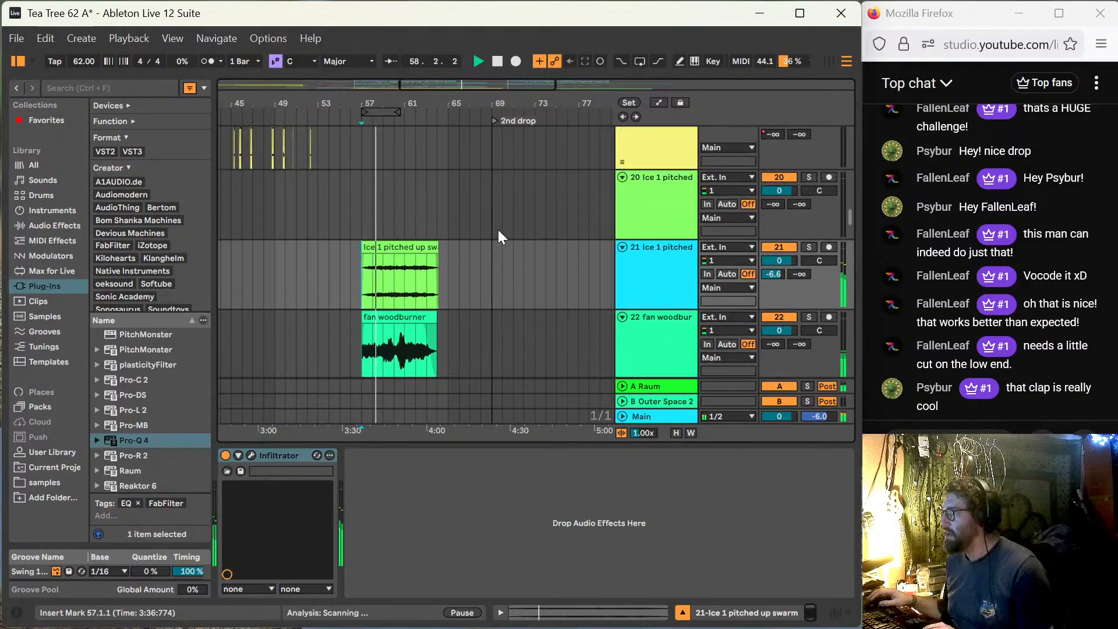
click(679, 275)
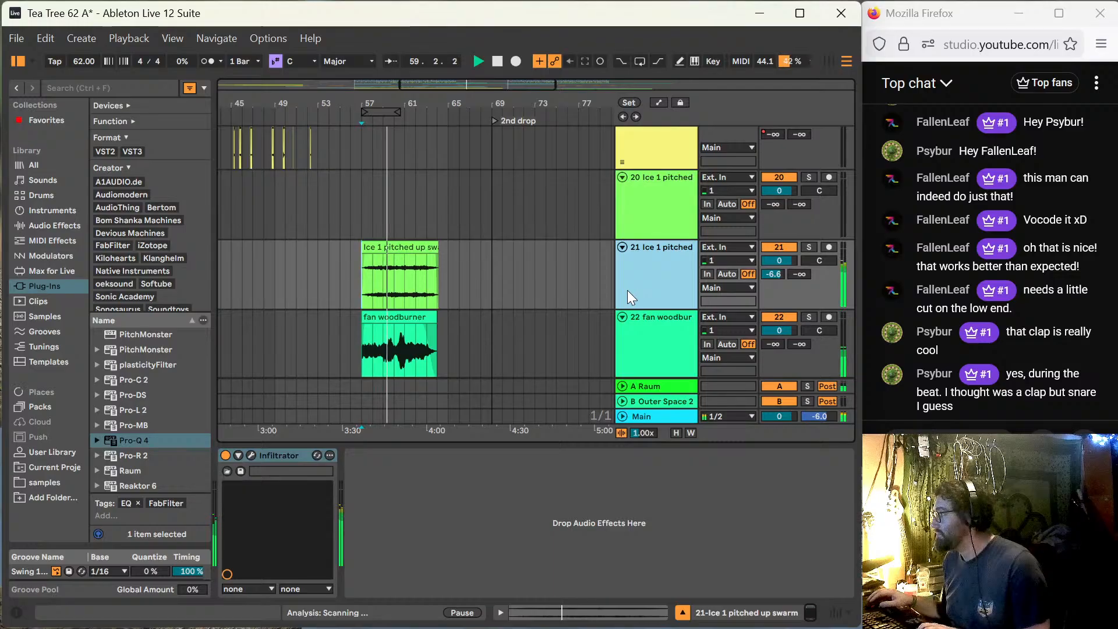
key(space)
Step: Locate the snare group's various hits near bar 56 and audition the track 7 clip in solo
scroll(341, 196, up, 10)
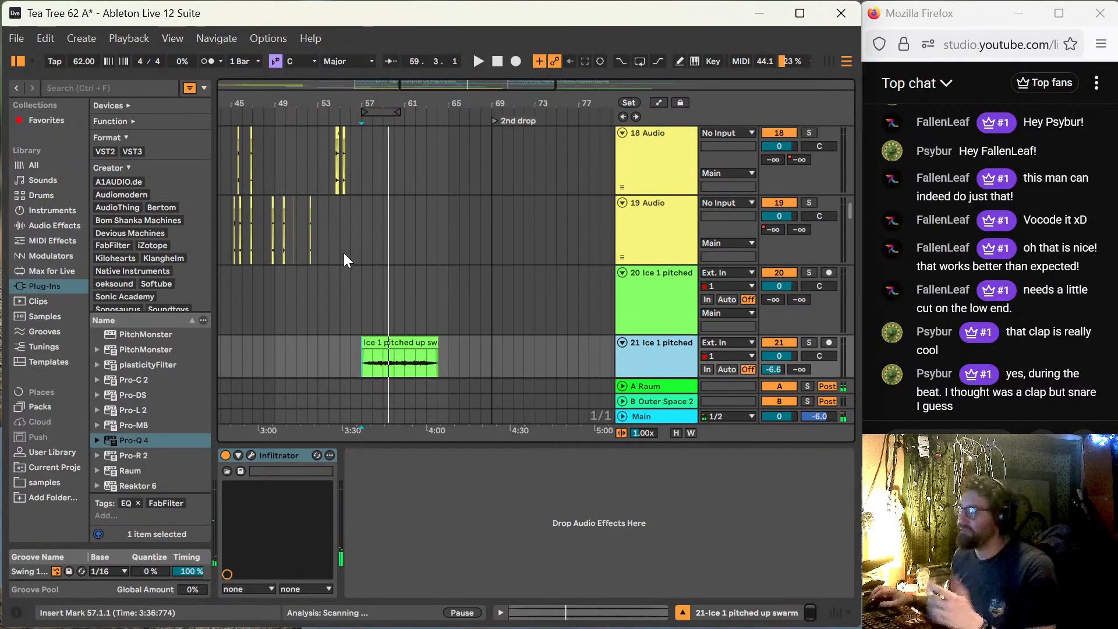
scroll(348, 251, up, 8)
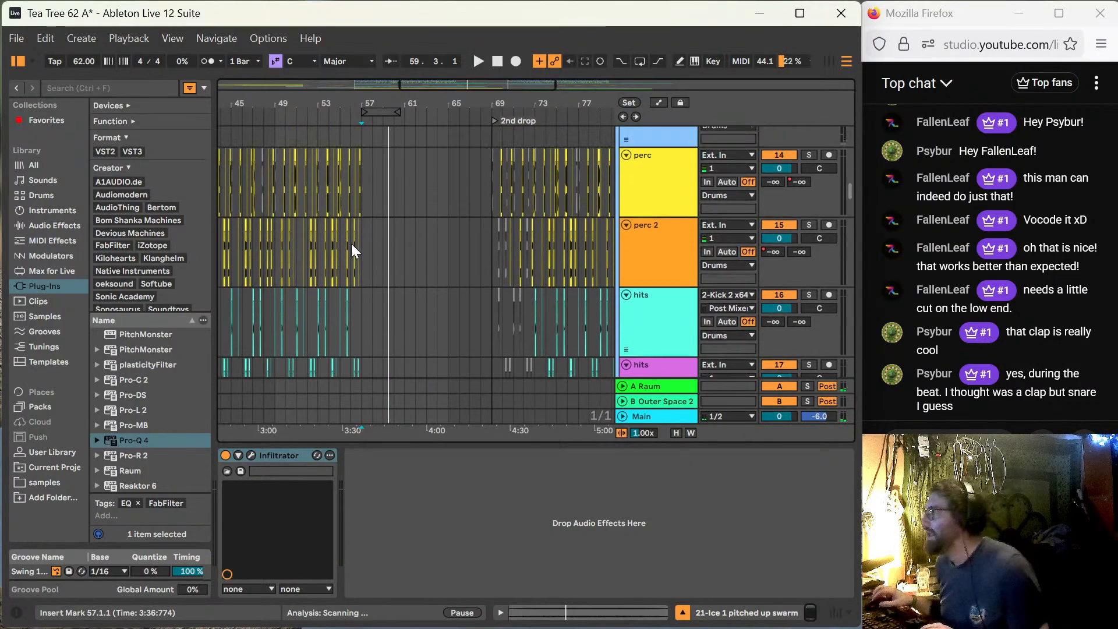
scroll(362, 255, up, 6)
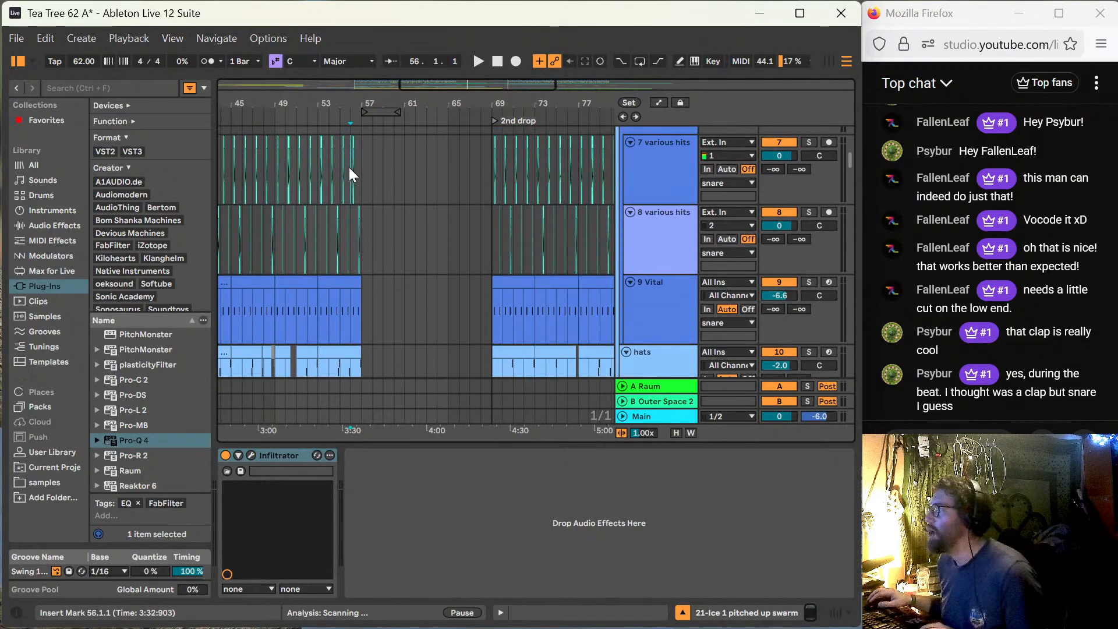
click(348, 166)
key(plus)
scroll(349, 167, up, 2)
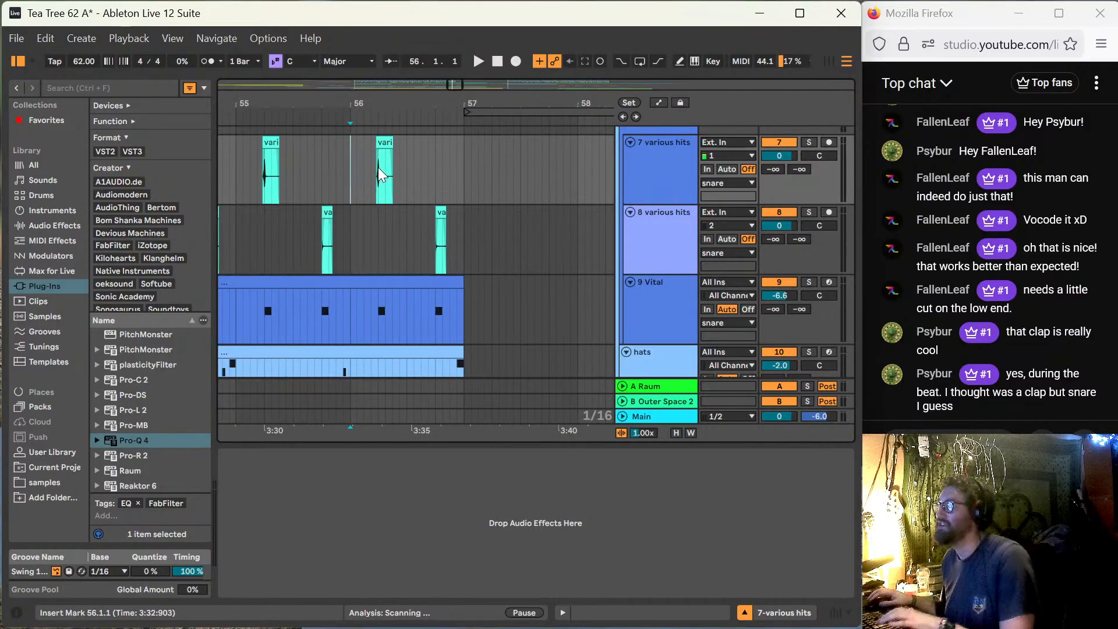
click(375, 173)
key(space)
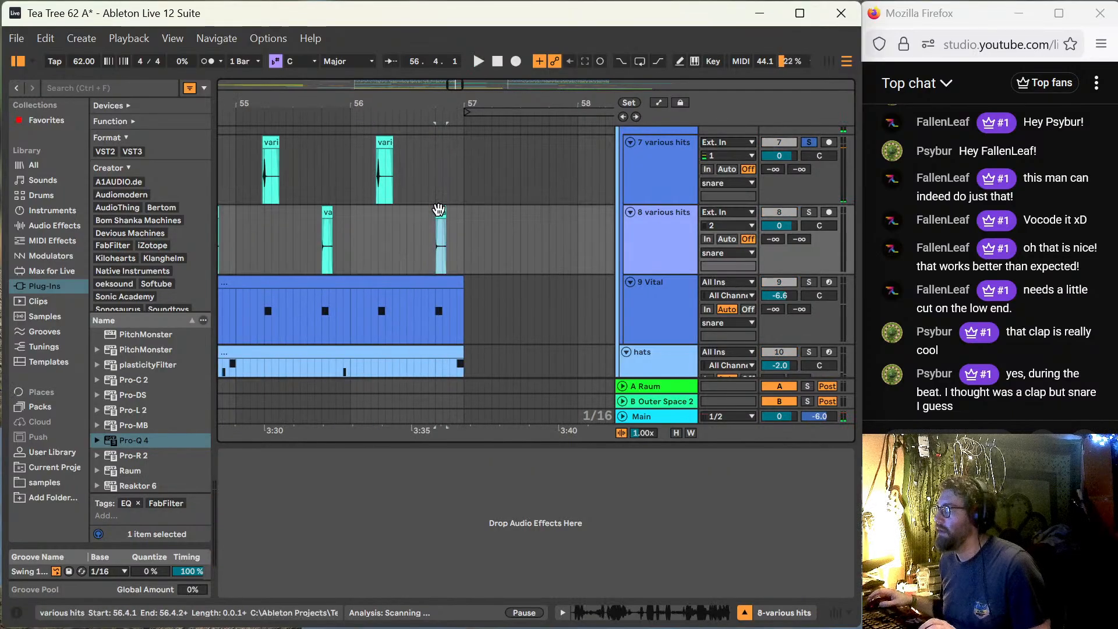
Step: Audition the various hits clip at 56.4.1 on track 8 and inspect its waveform up close
click(440, 211)
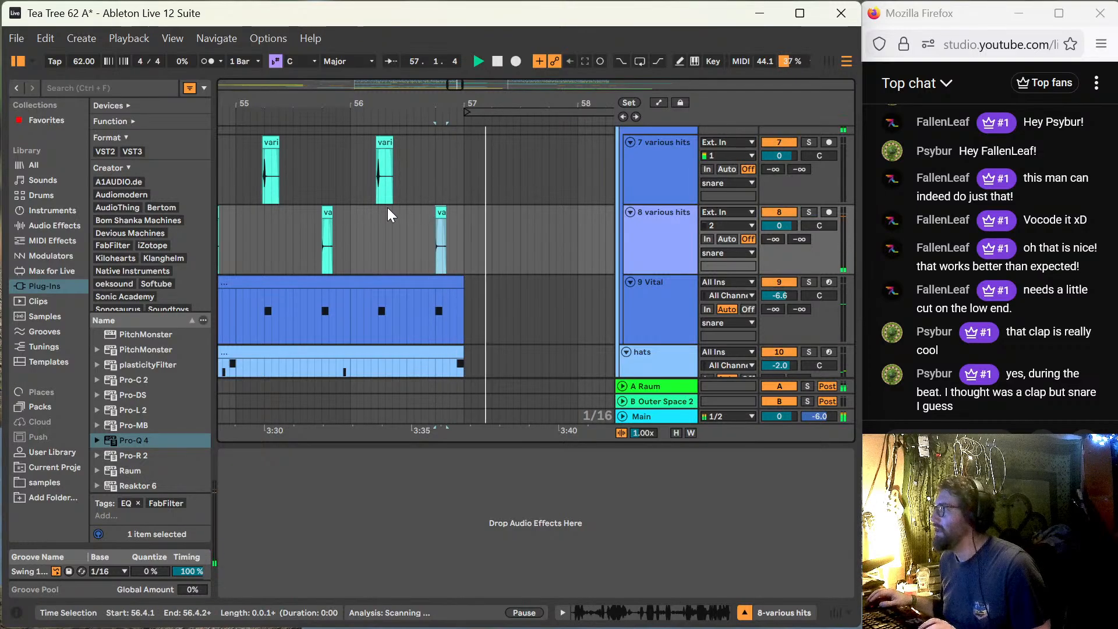
key(space)
scroll(417, 207, up, 2)
key(z)
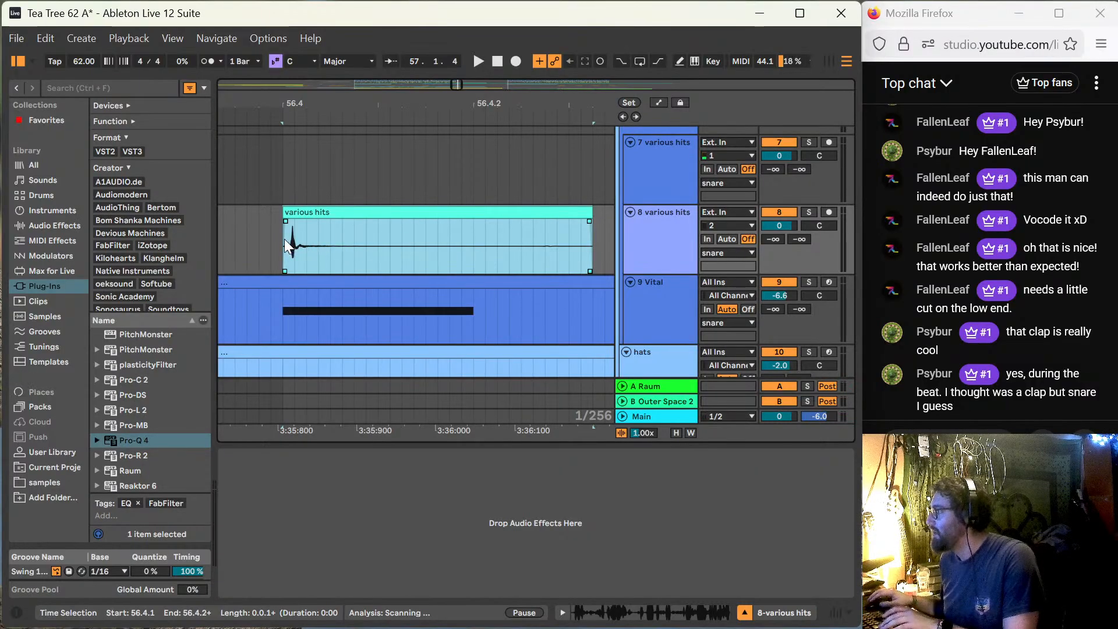
key(x)
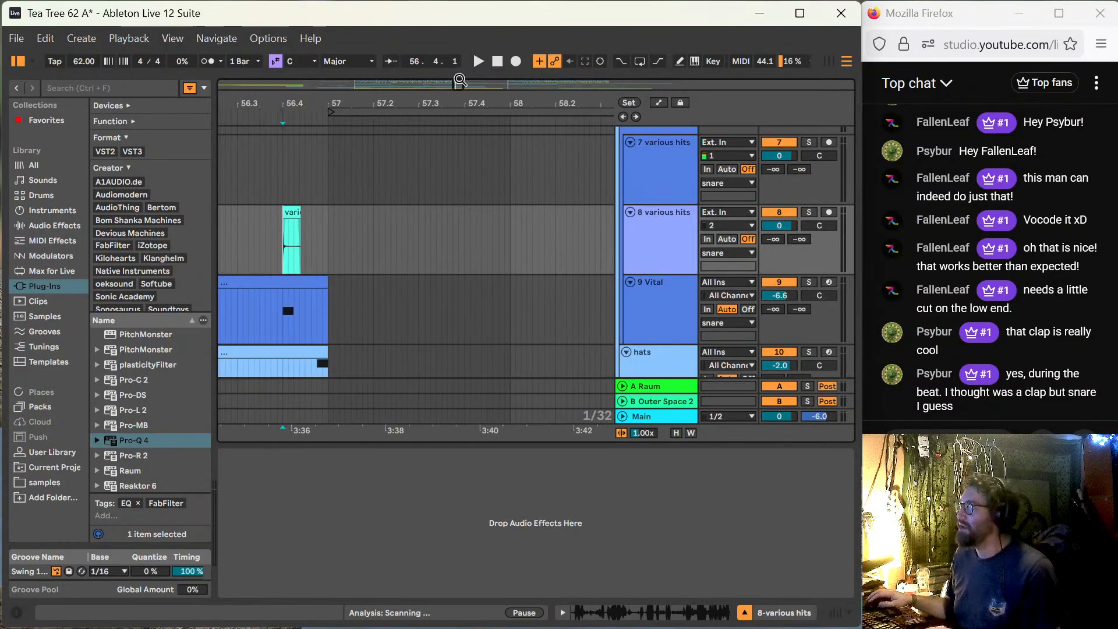
Step: Examine the pattern of snare hits on tracks 7 and 8 through the first drop, back to about bar 39
drag(460, 82, 451, 82)
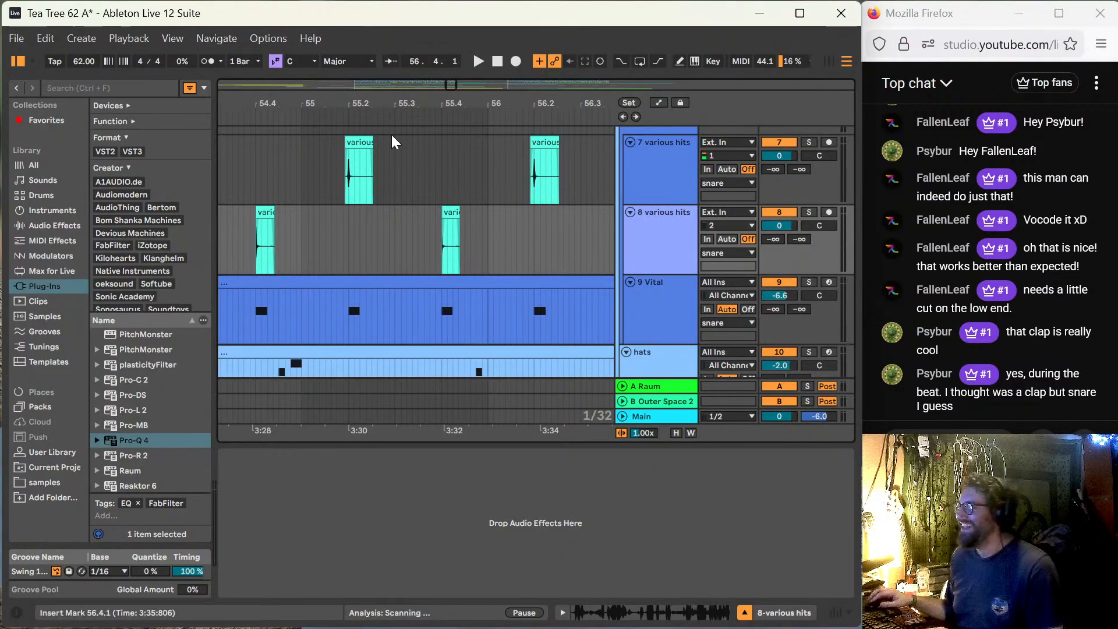
click(257, 183)
key(minus)
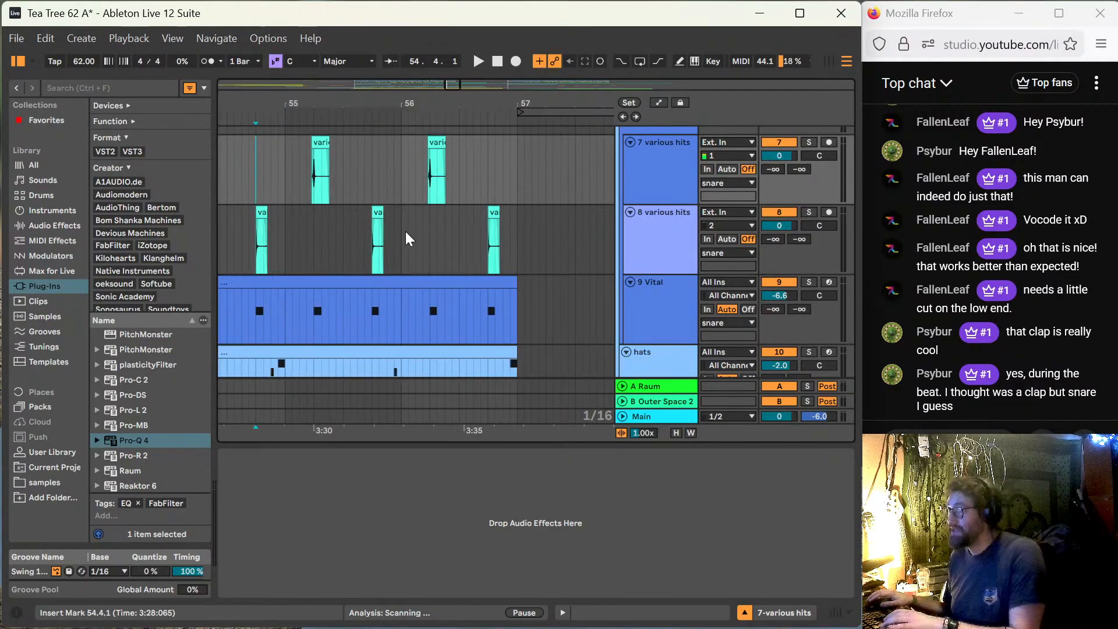
key(minus)
key(minus)
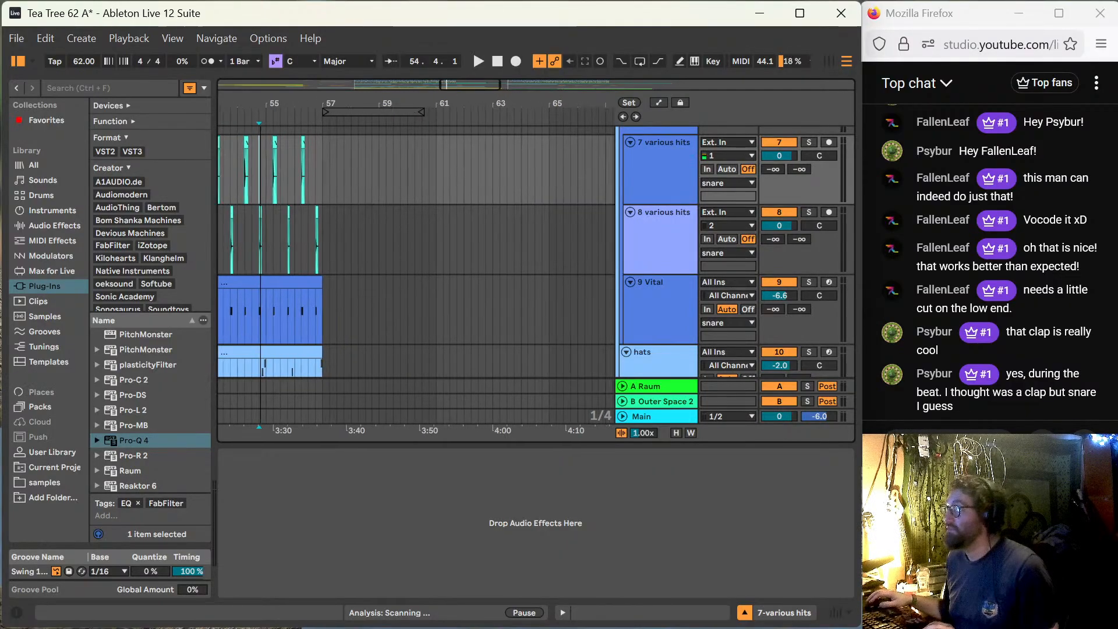
scroll(275, 231, left, 5)
scroll(287, 243, up, 3)
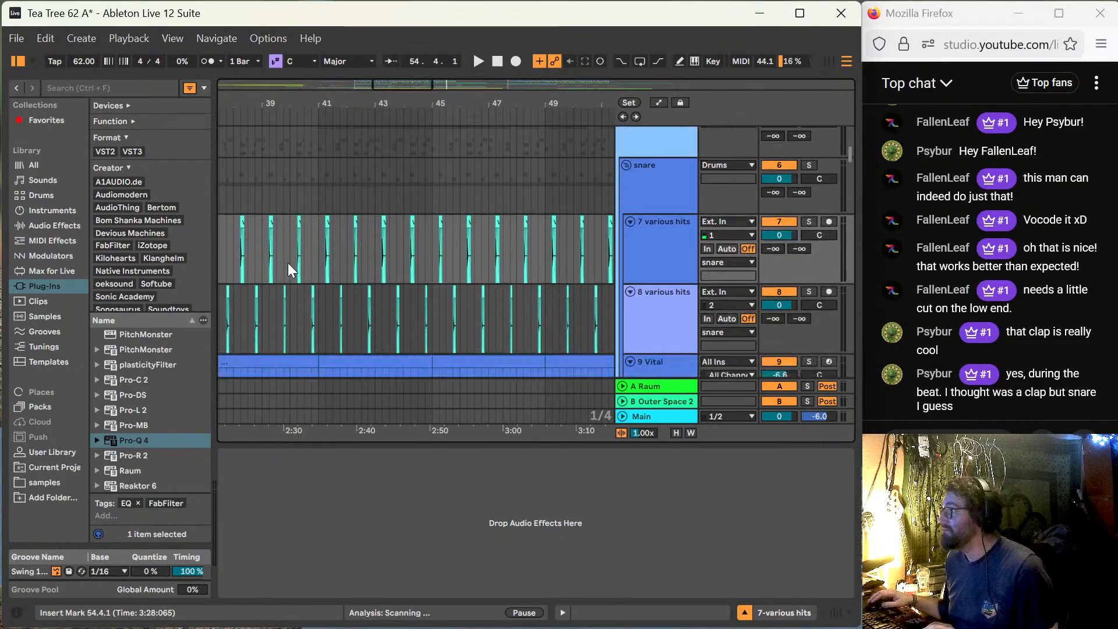
scroll(288, 263, down, 3)
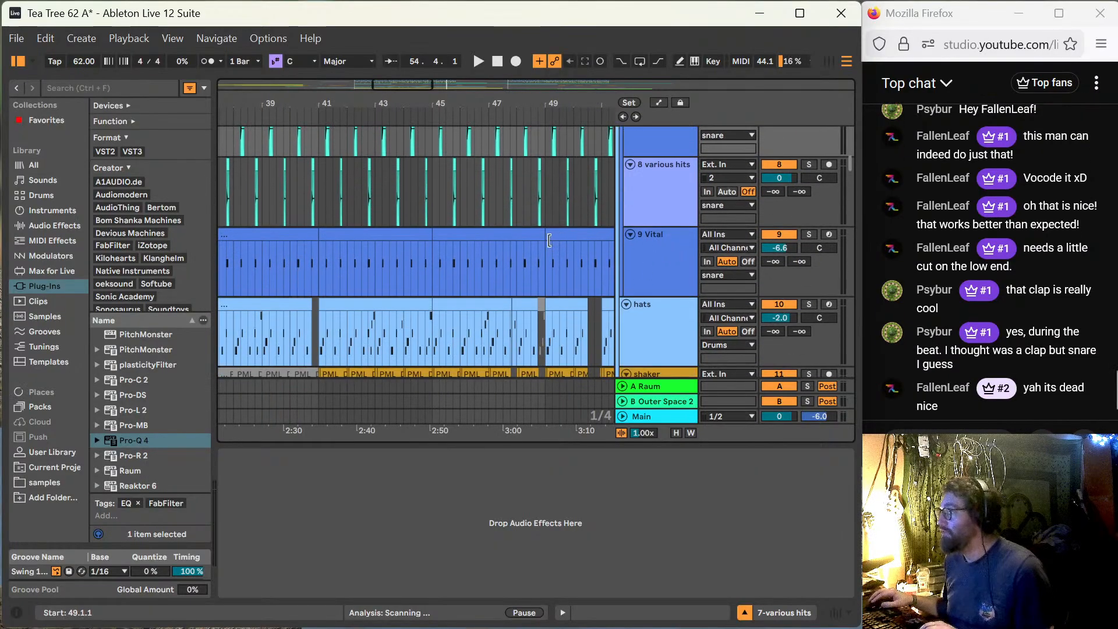
Step: Audition track 9 in solo from about bar 48 and inspect its Vital synth settings
click(526, 249)
key(space)
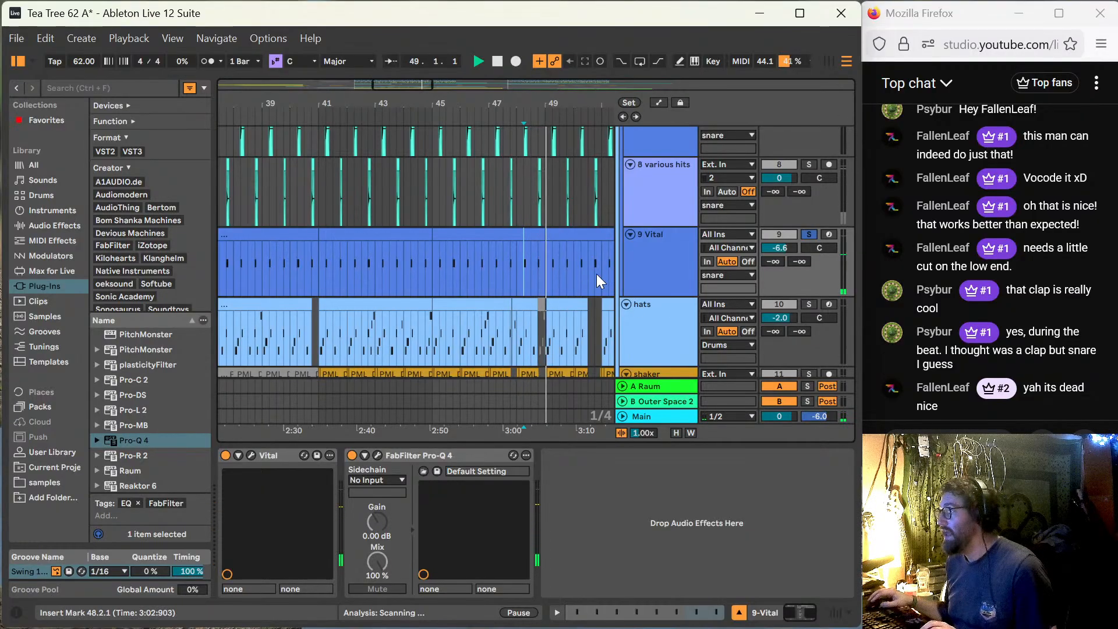
click(251, 454)
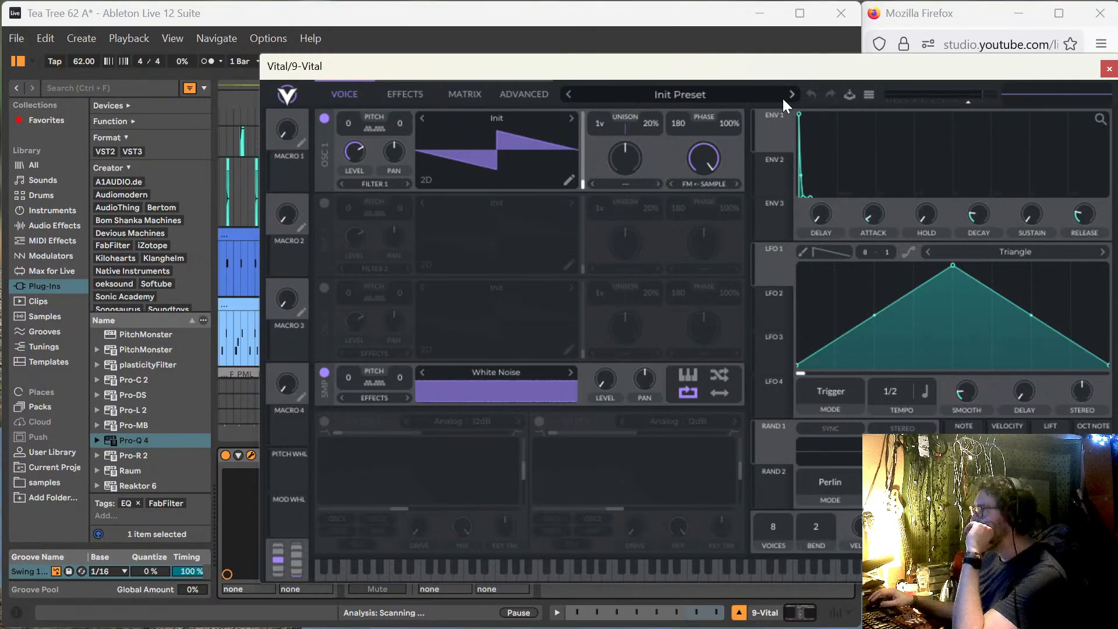
drag(822, 75, 753, 69)
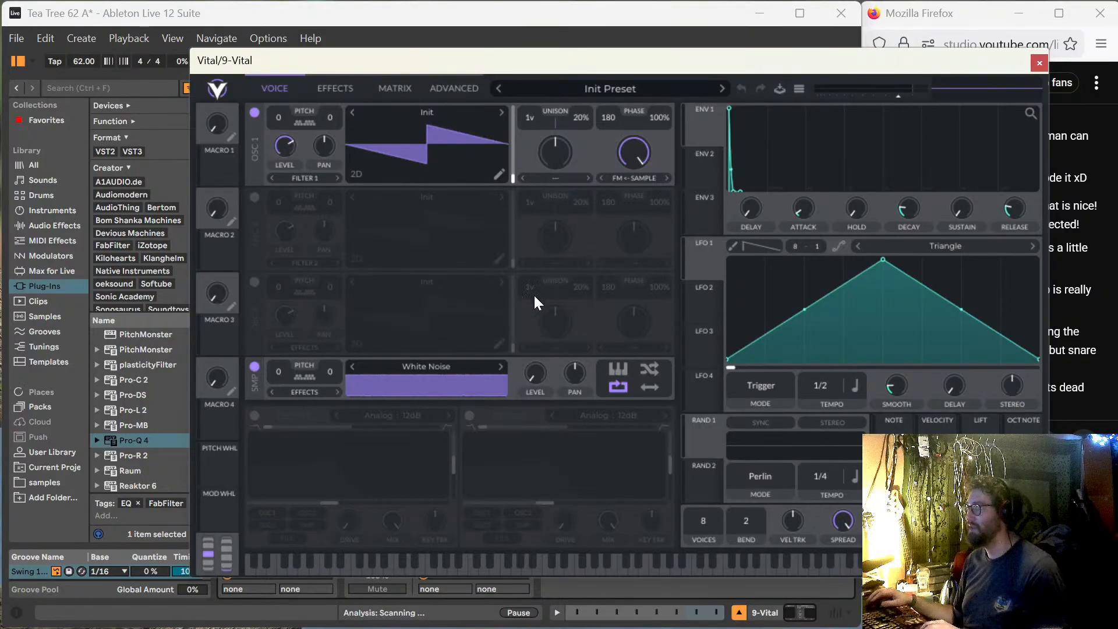
click(1038, 64)
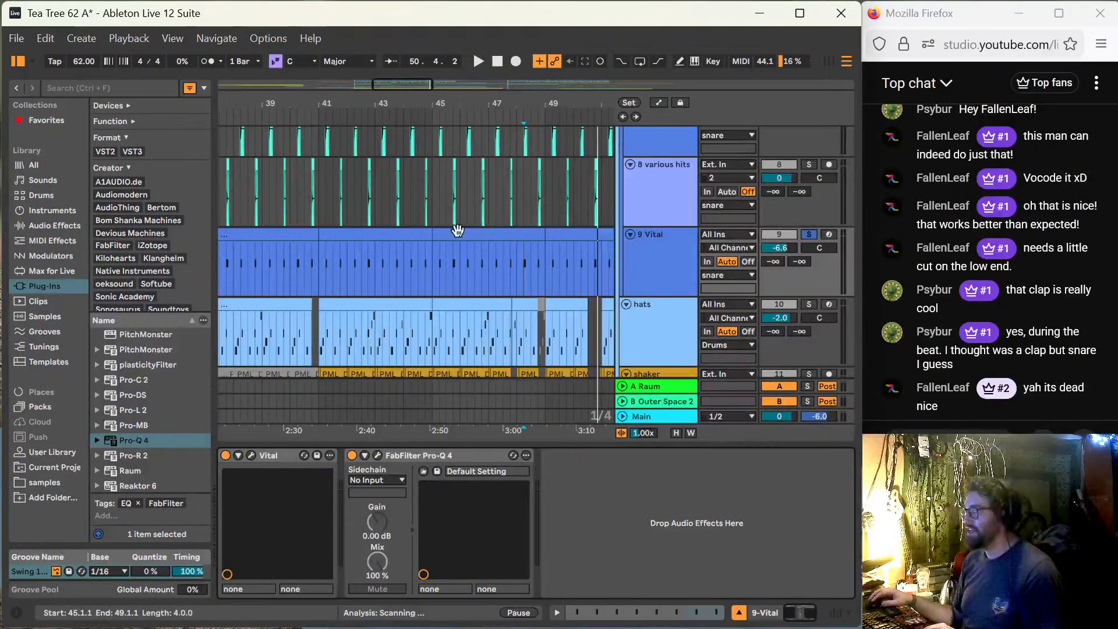
Step: Examine the various hits clip on track 7 at 45.2.1 up close against the Vital note below it
click(435, 188)
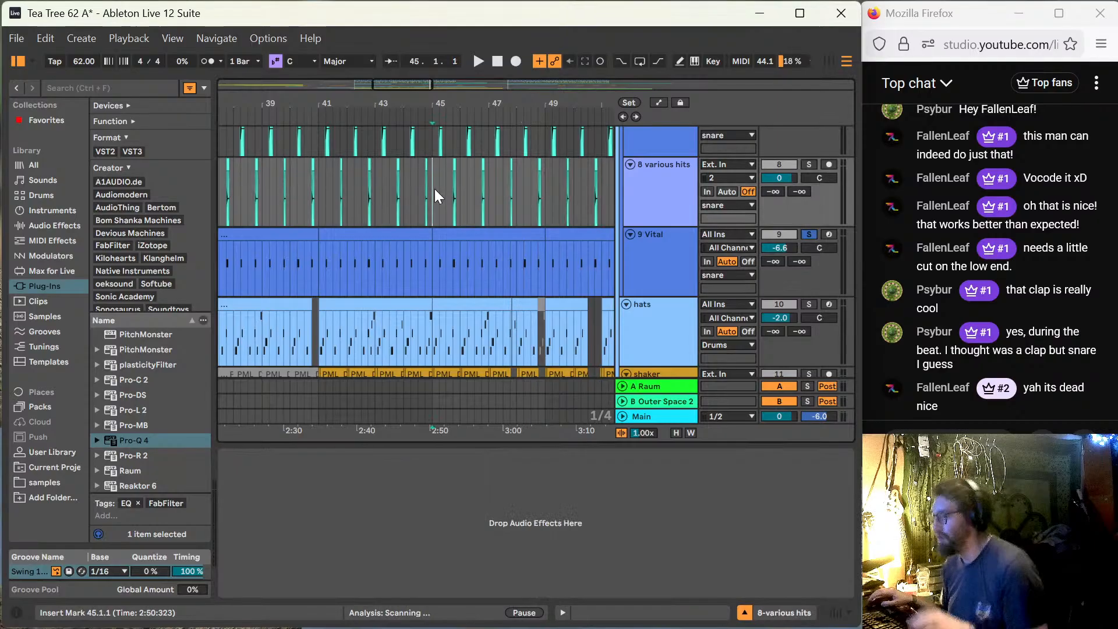
key(plus)
key(plus)
click(455, 149)
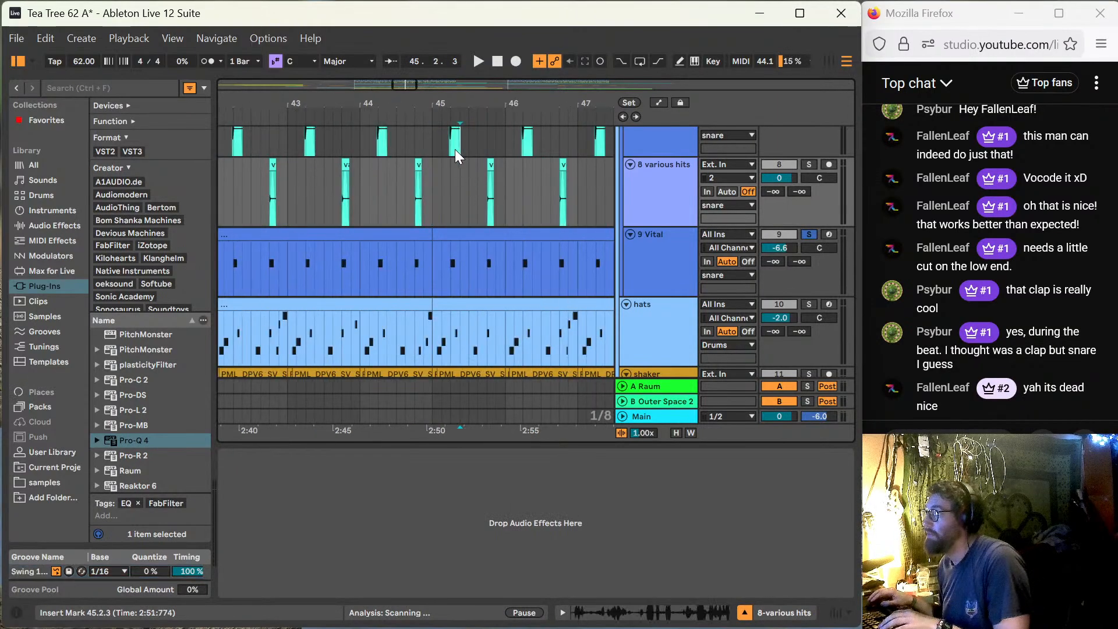
key(plus)
key(plus)
key(plus)
key(plus)
key(plus)
key(plus)
key(plus)
key(plus)
key(plus)
key(plus)
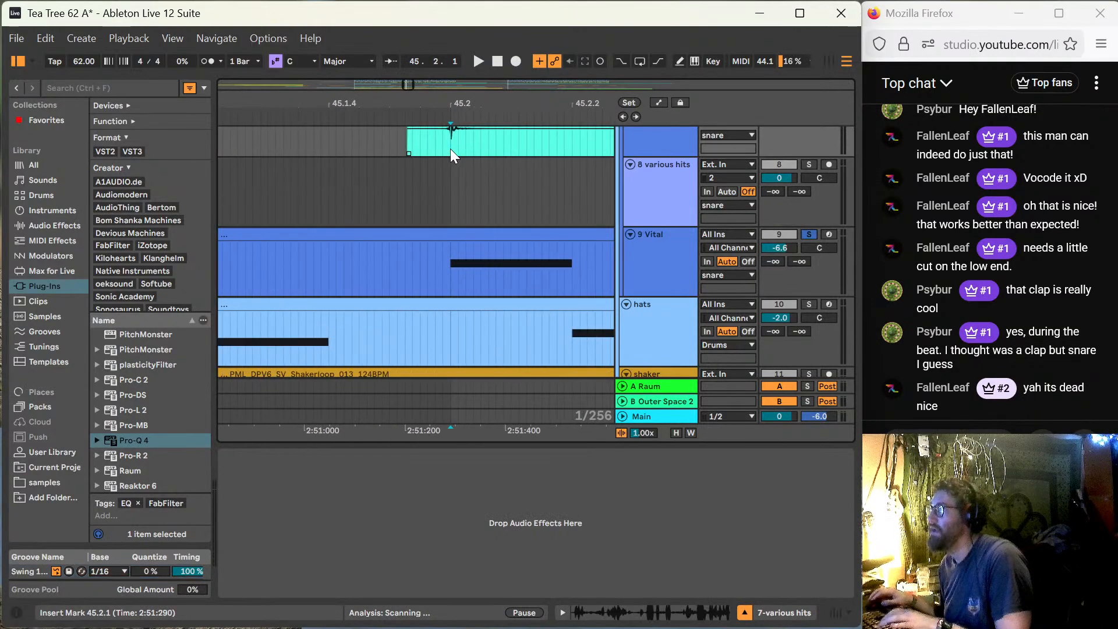
Step: Examine the timing of the various hits clip on track 8 at 45.4.1 up close
key(minus)
key(minus)
key(minus)
key(minus)
key(minus)
key(minus)
key(minus)
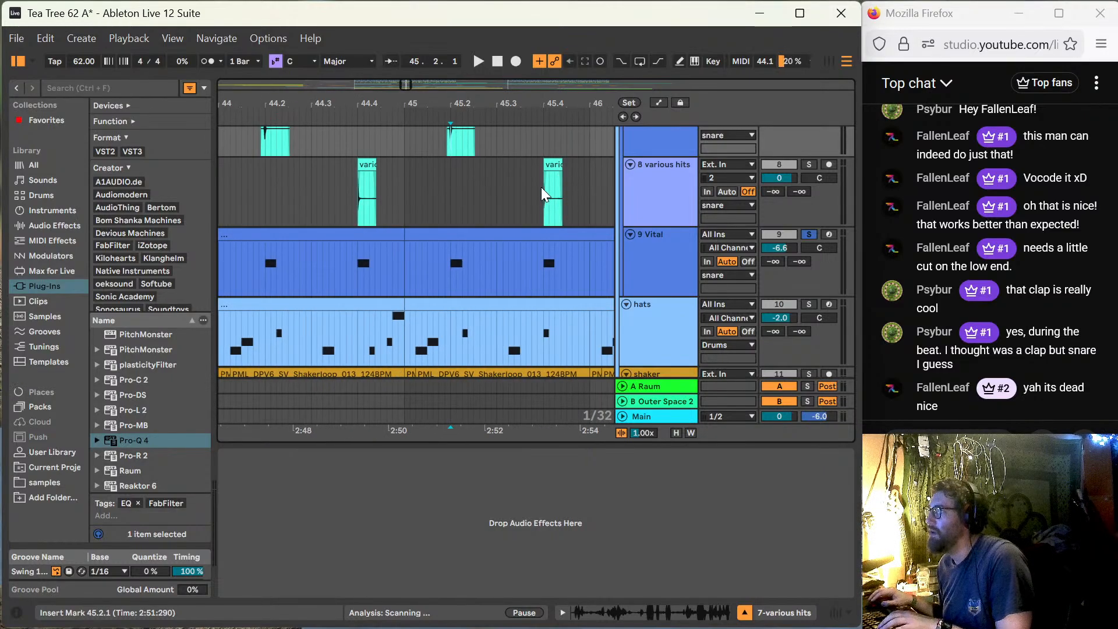
click(545, 191)
key(plus)
key(plus)
key(plus)
key(plus)
key(plus)
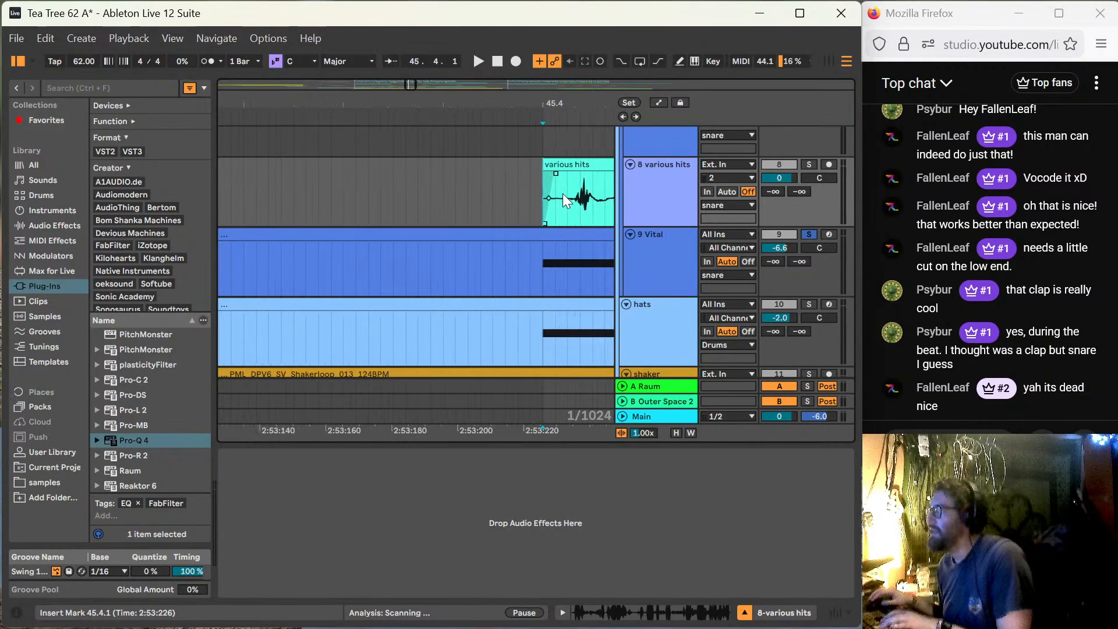
key(minus)
key(minus)
key(minus)
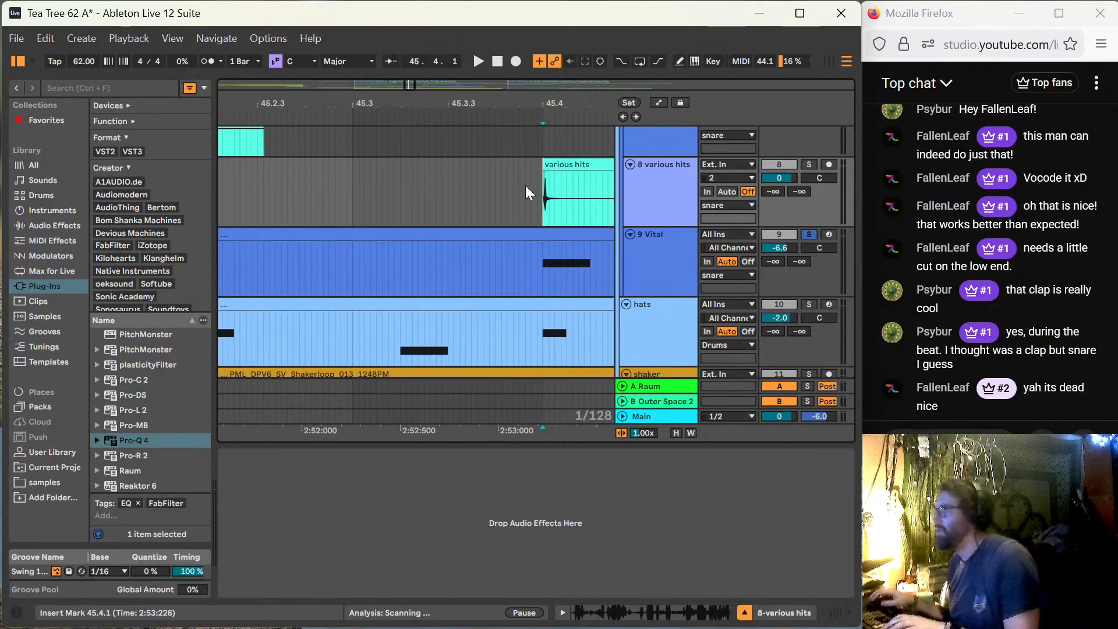
scroll(512, 184, down, 12)
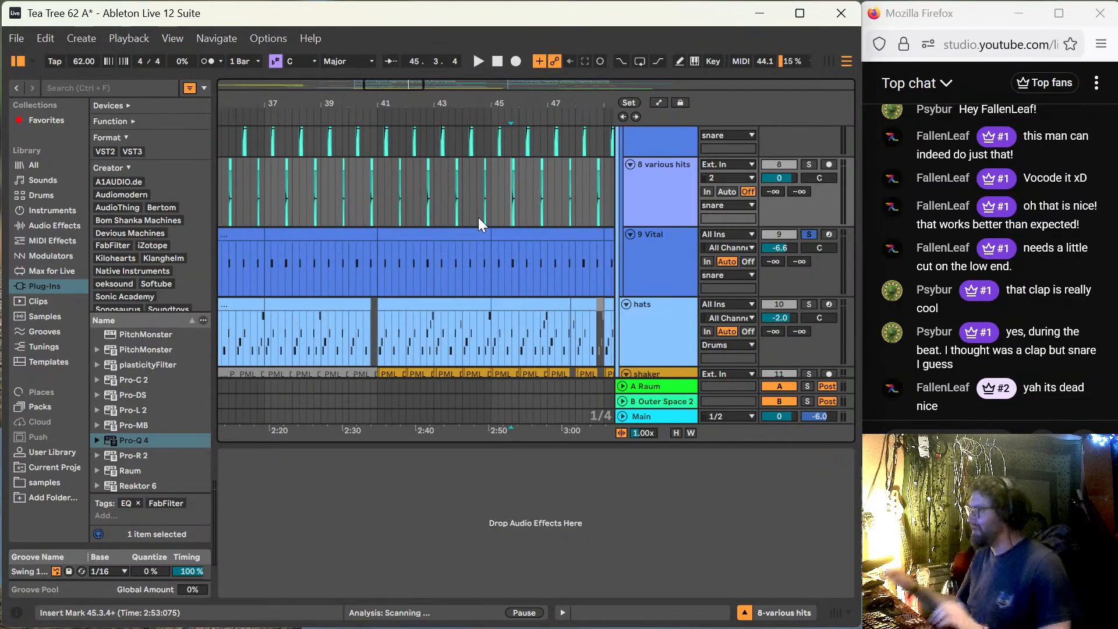
Step: Play the soloed Vital snare layer from 41.1.1 and locate the drum clips at the start of the 2nd drop
click(379, 197)
key(minus)
key(minus)
key(minus)
key(minus)
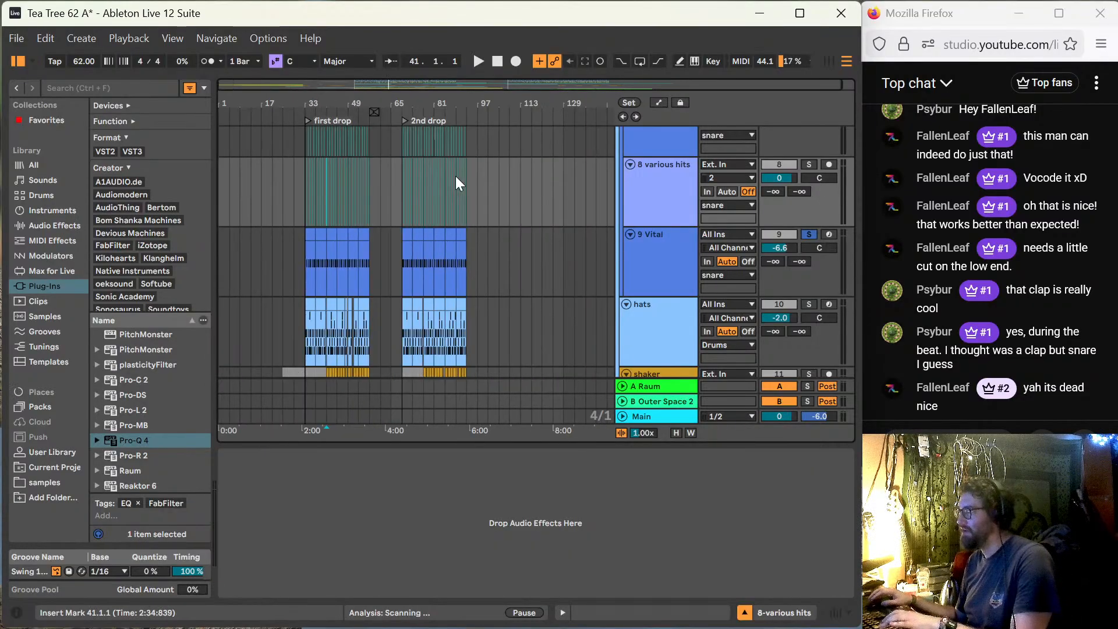
scroll(384, 221, down, 4)
scroll(439, 254, up, 5)
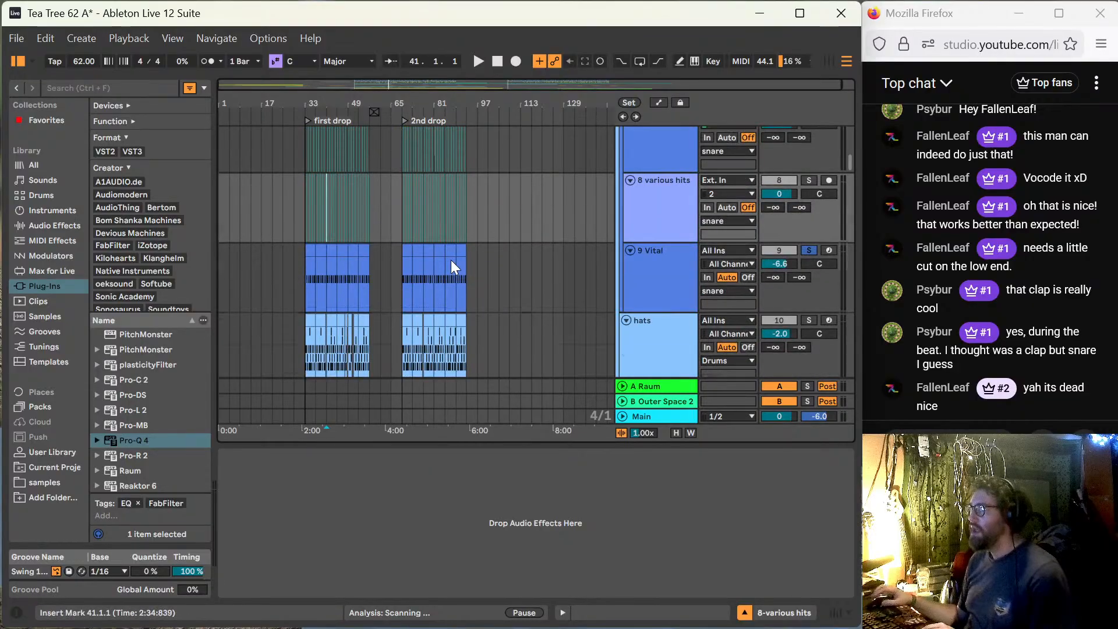
scroll(451, 260, up, 3)
key(space)
click(404, 298)
key(plus)
key(plus)
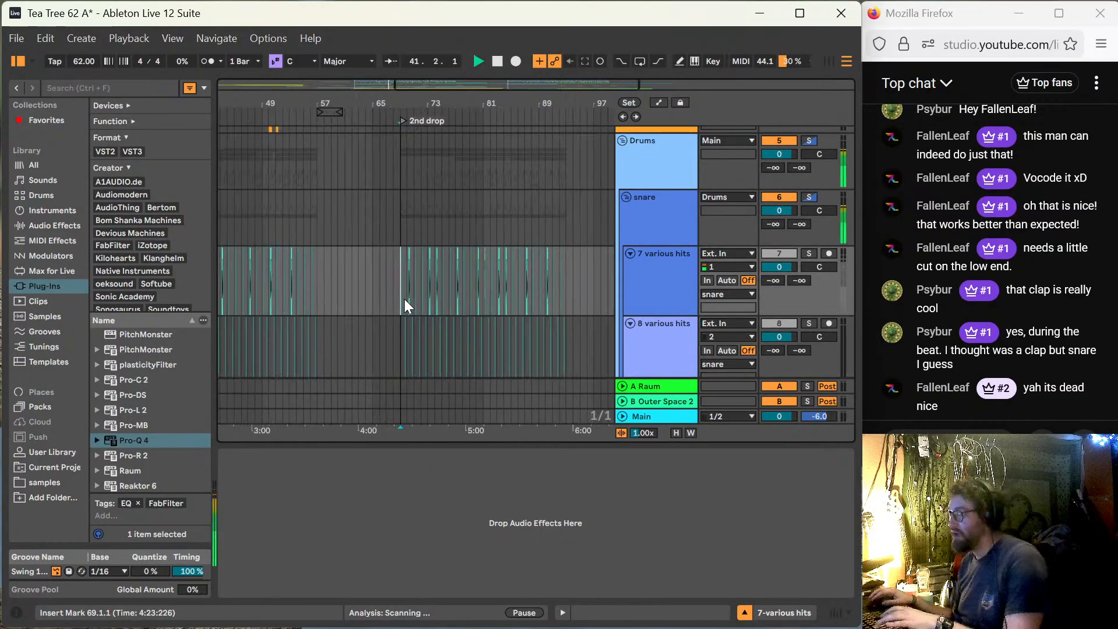
key(plus)
key(plus)
key(plus)
key(plus)
key(plus)
scroll(407, 263, down, 5)
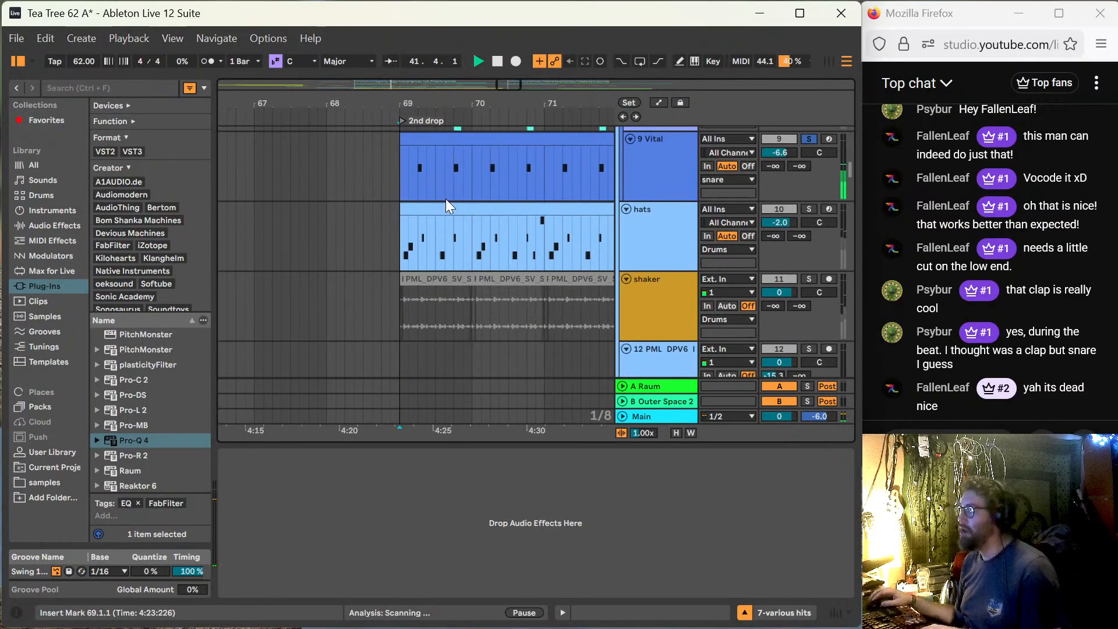
scroll(447, 200, up, 3)
Step: Copy the four-bar Vital clip on track 9 from 69.1.1 to 65.1.1, ahead of the 2nd drop
click(478, 237)
key(minus)
key(minus)
key(minus)
key(minus)
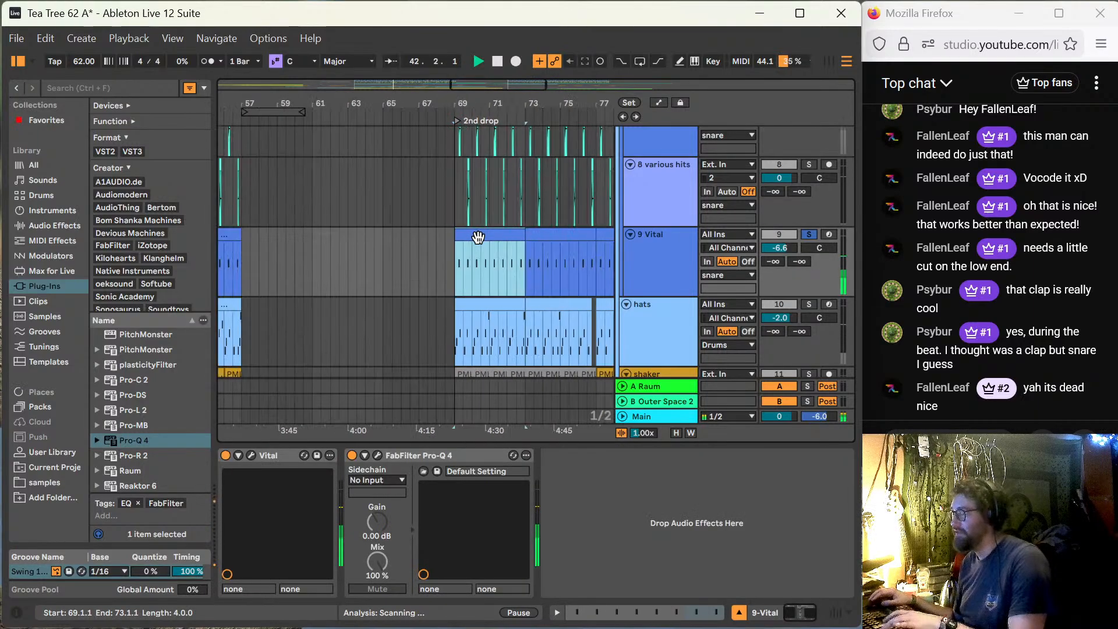
drag(478, 237, 407, 237)
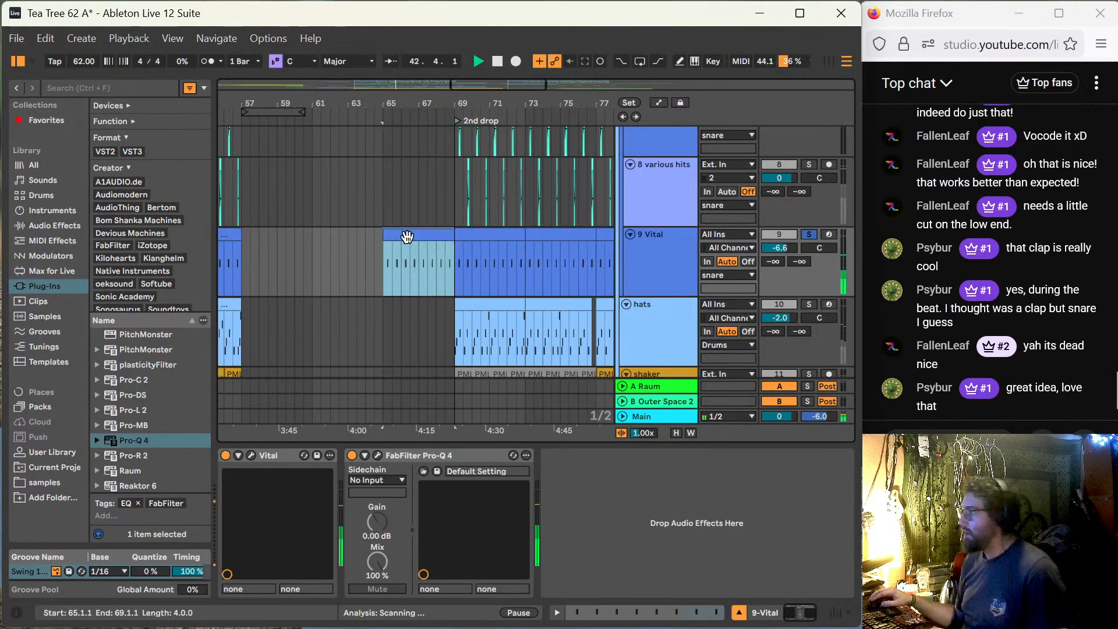
Step: Take track 9 out of solo and play the build-up from 60.3.1 to audition the Vital copy at bar 65
click(303, 245)
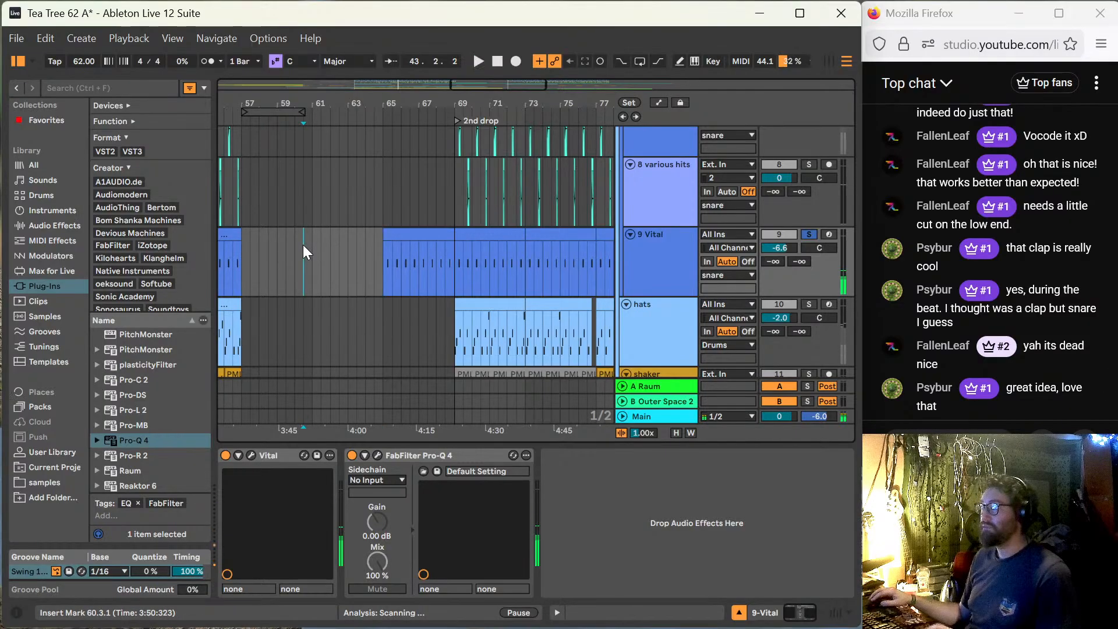
key(space)
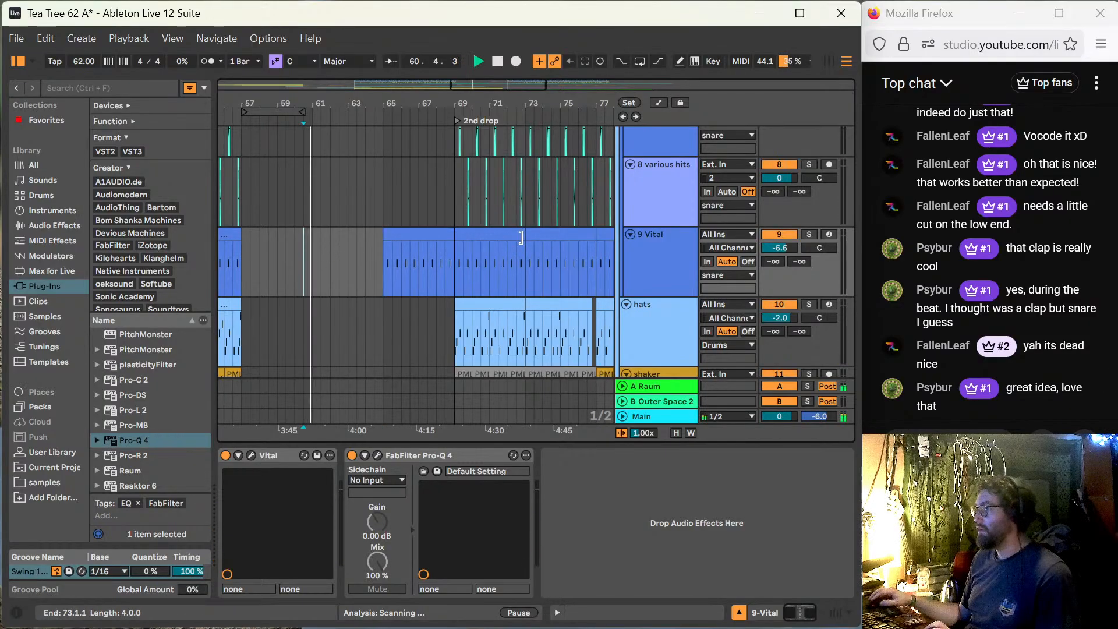
scroll(354, 260, down, 3)
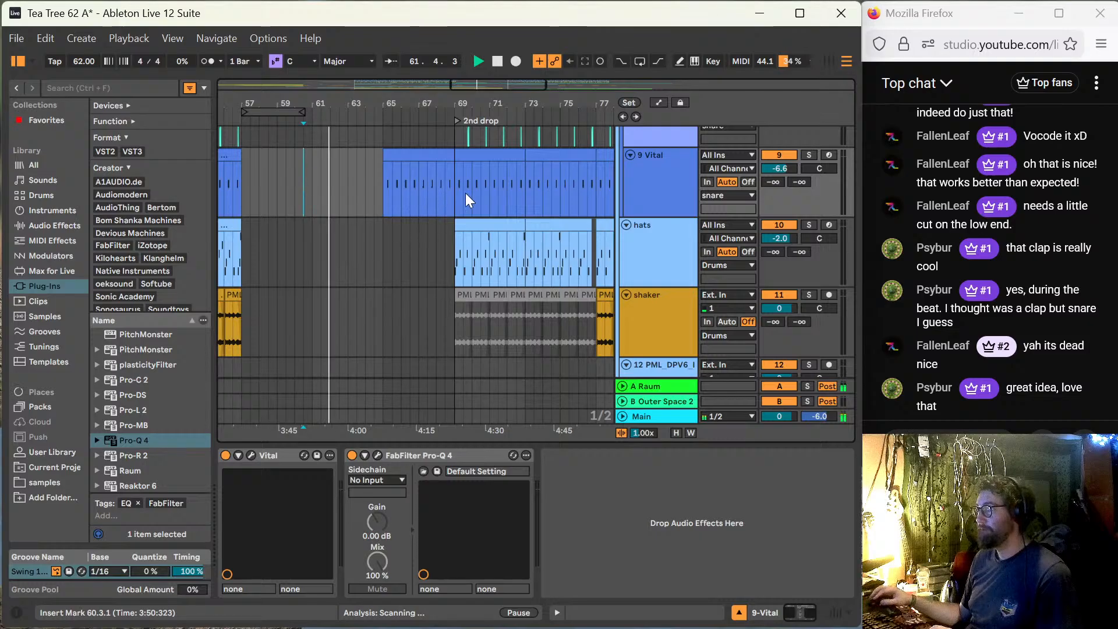
click(414, 157)
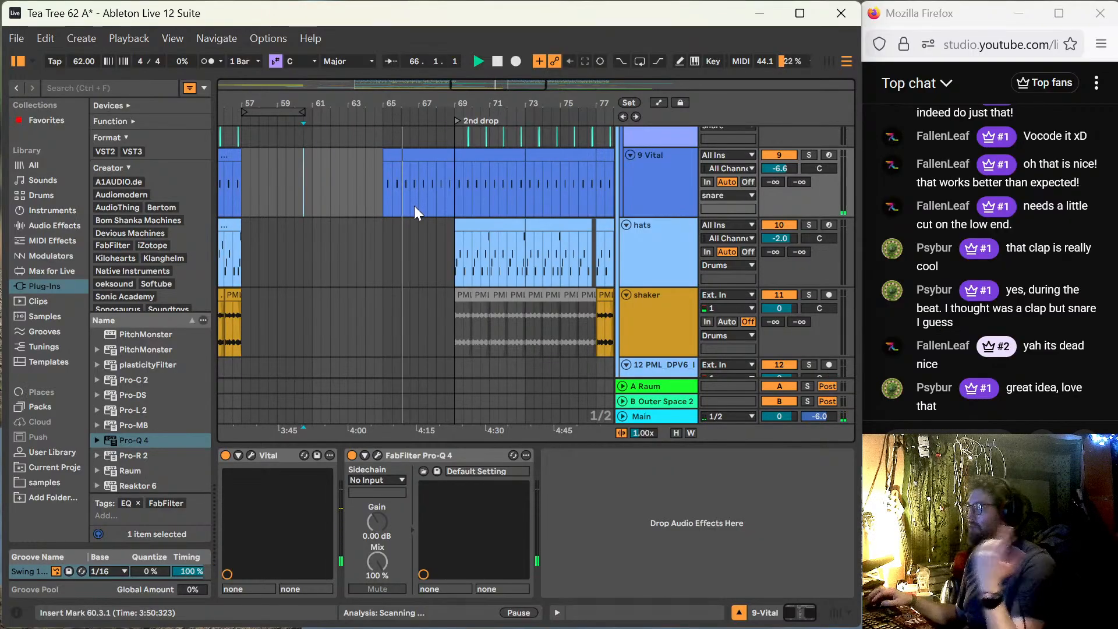
scroll(415, 205, up, 5)
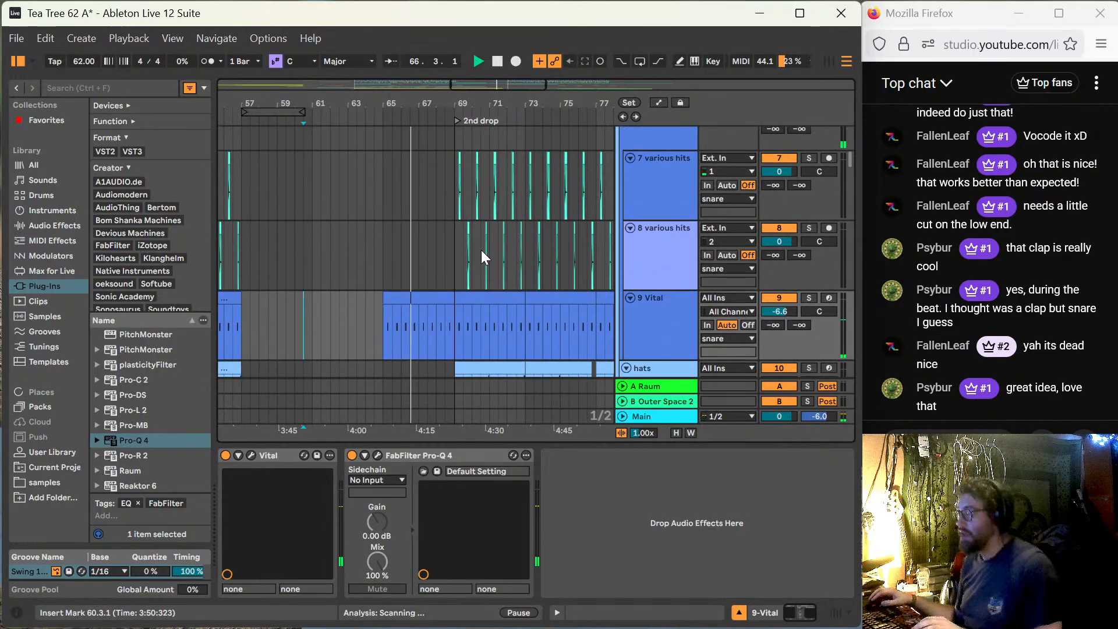
Step: Stop playback and delete the copied Vital clip between bars 65 and 69
key(space)
click(402, 299)
key(Delete)
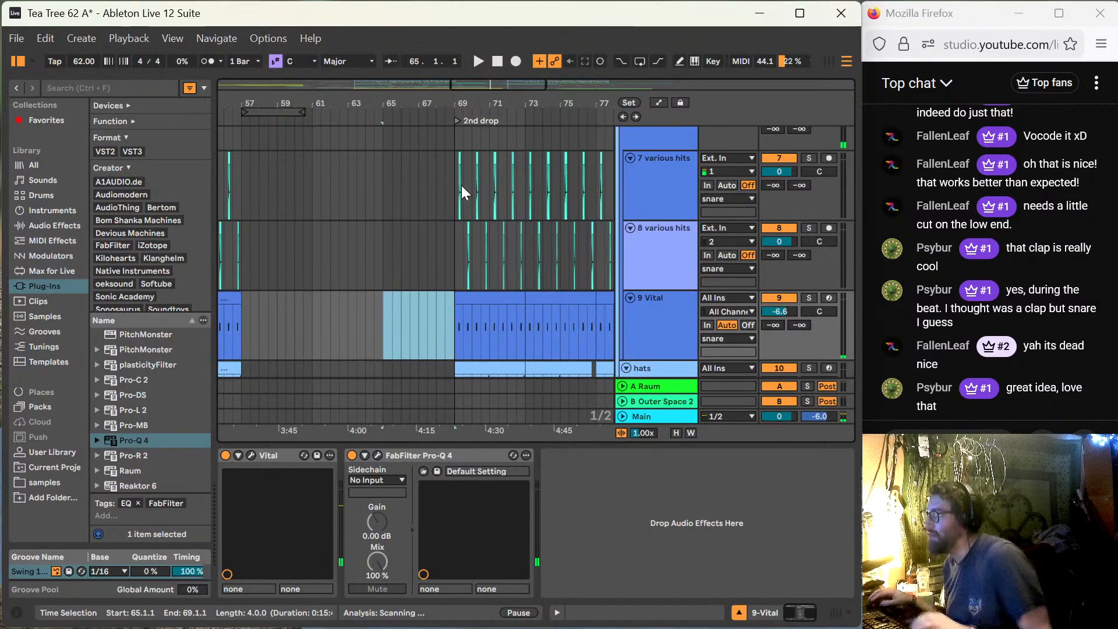
Step: Copy the various hits on tracks 7 and 8 from bars 69 to 73 and paste them at 65.1.1
drag(456, 183, 522, 237)
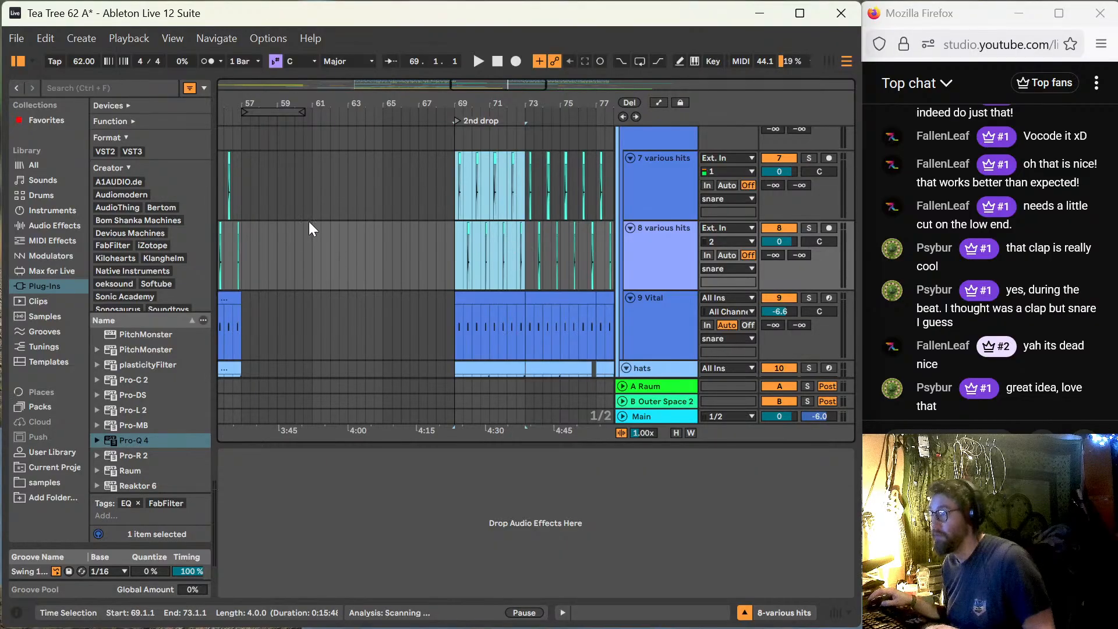
click(382, 194)
key(ctrl+v)
Step: Hide the browser and copy the 07 Disturbance Crash clip on track 38 from 57.1.1 to 65.1.1
scroll(375, 232, down, 4)
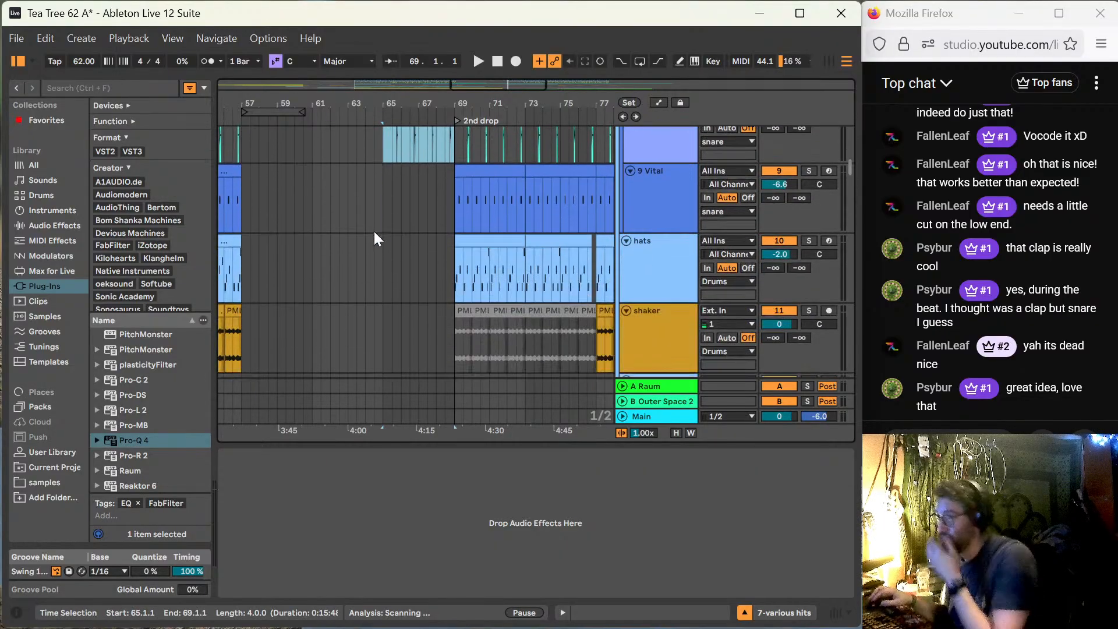
scroll(382, 236, down, 4)
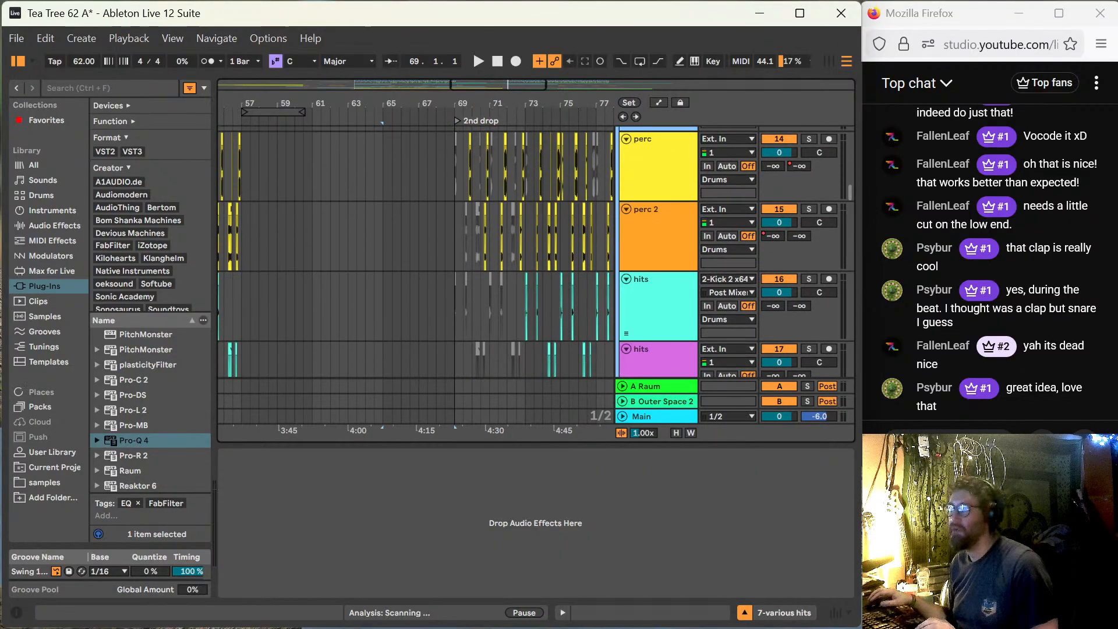
click(20, 63)
scroll(192, 296, down, 2)
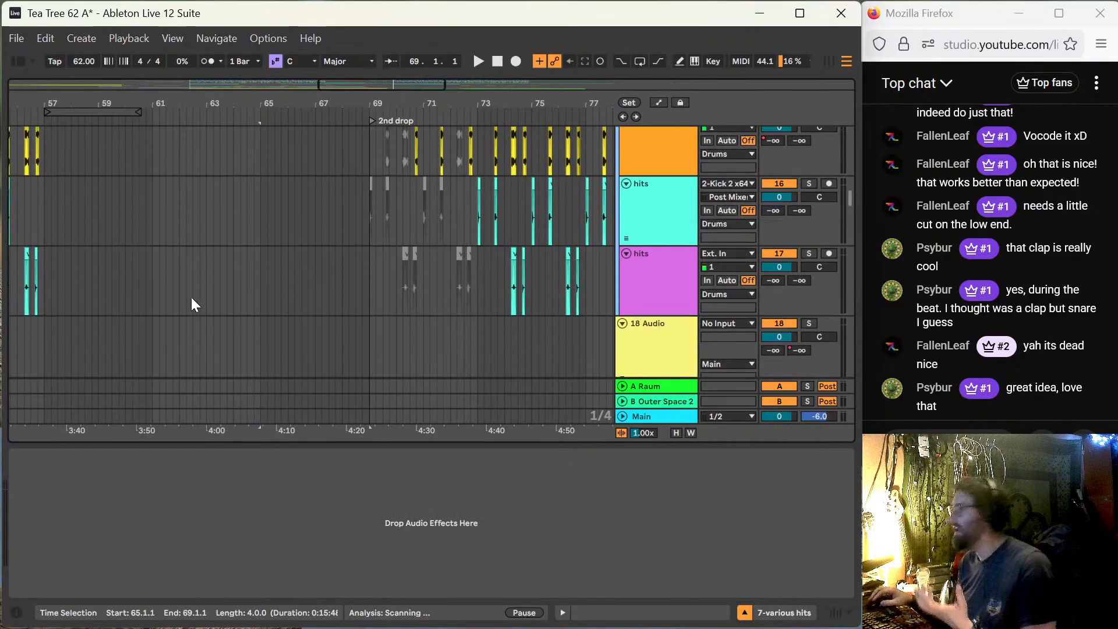
scroll(194, 303, down, 6)
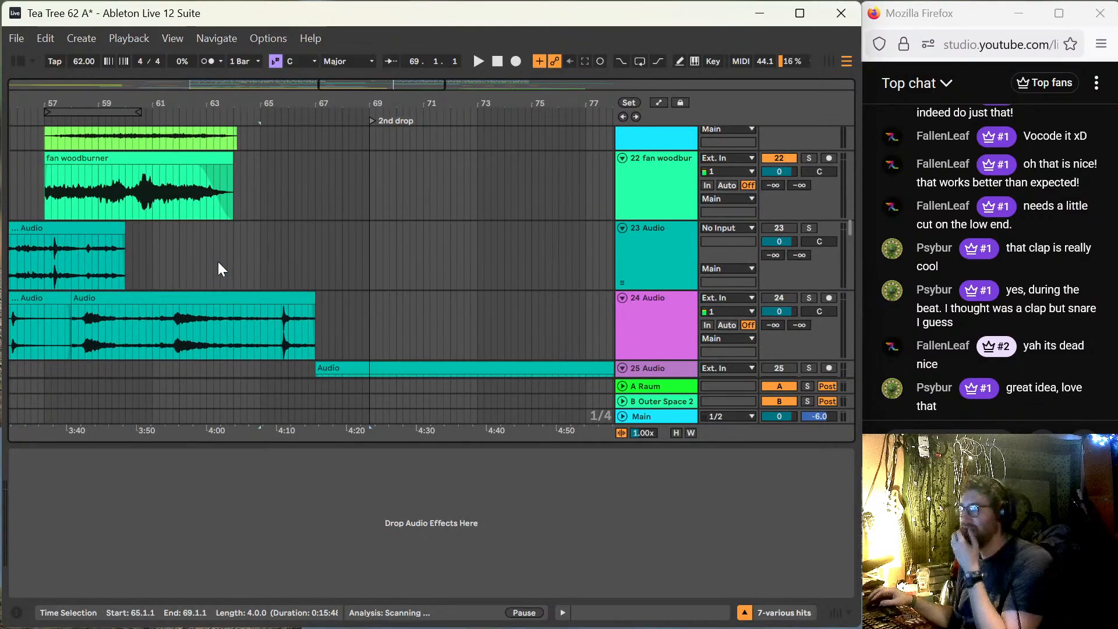
scroll(219, 262, down, 8)
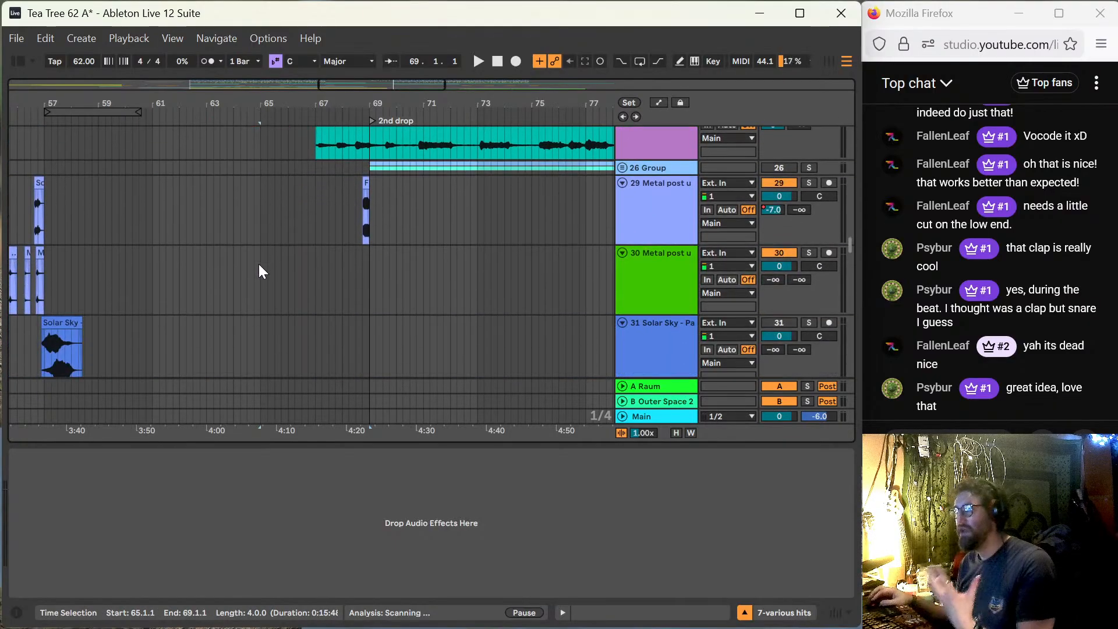
scroll(261, 271, down, 2)
key(minus)
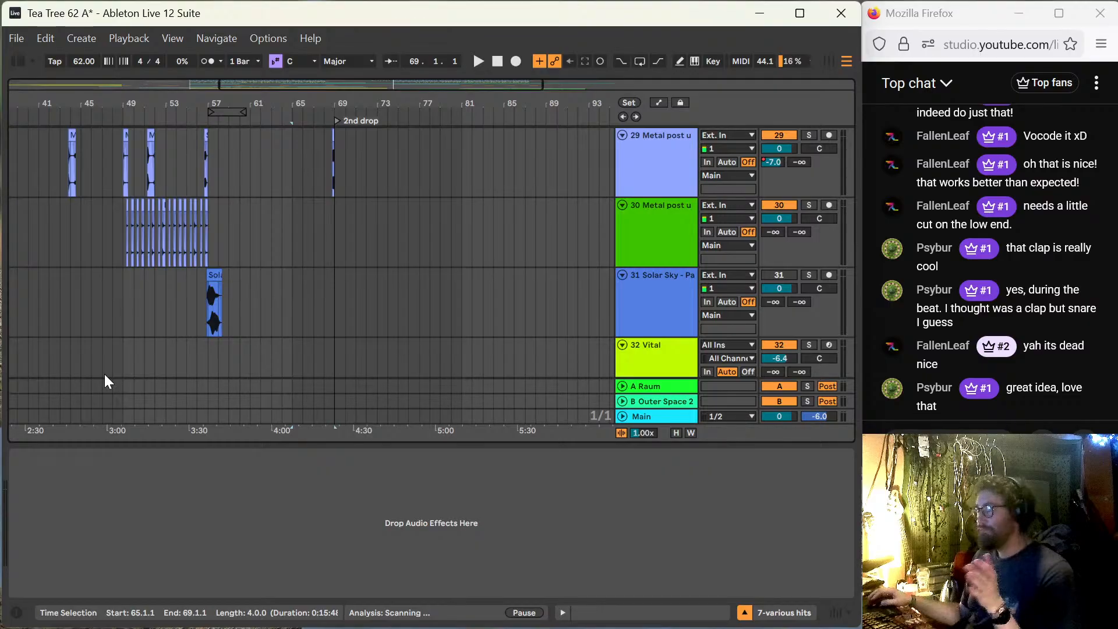
scroll(232, 270, down, 5)
scroll(260, 277, down, 4)
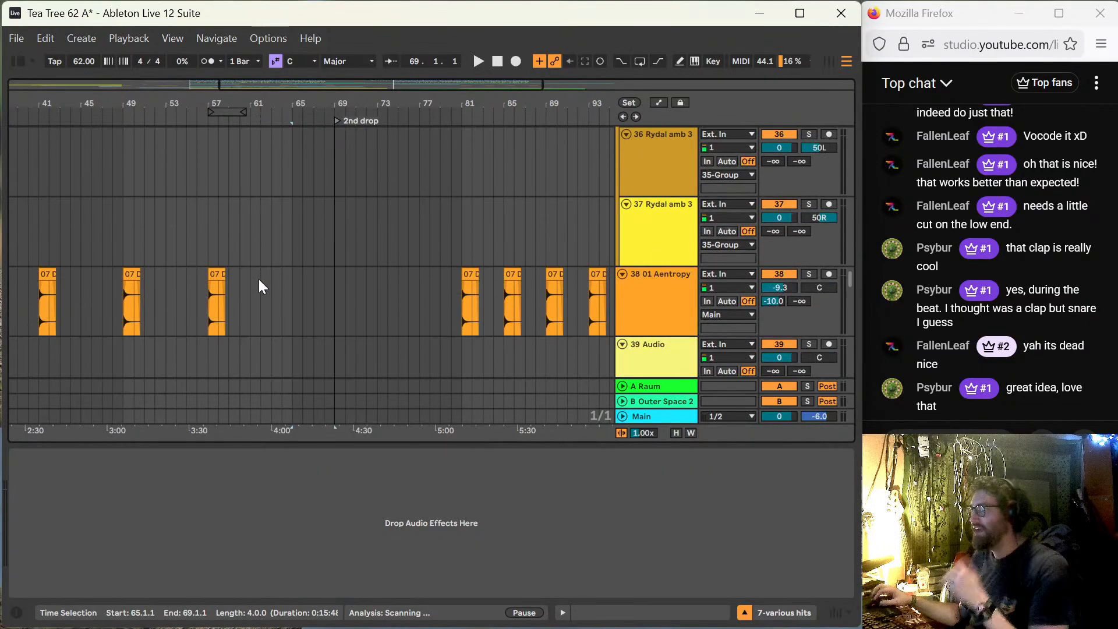
scroll(263, 283, up, 2)
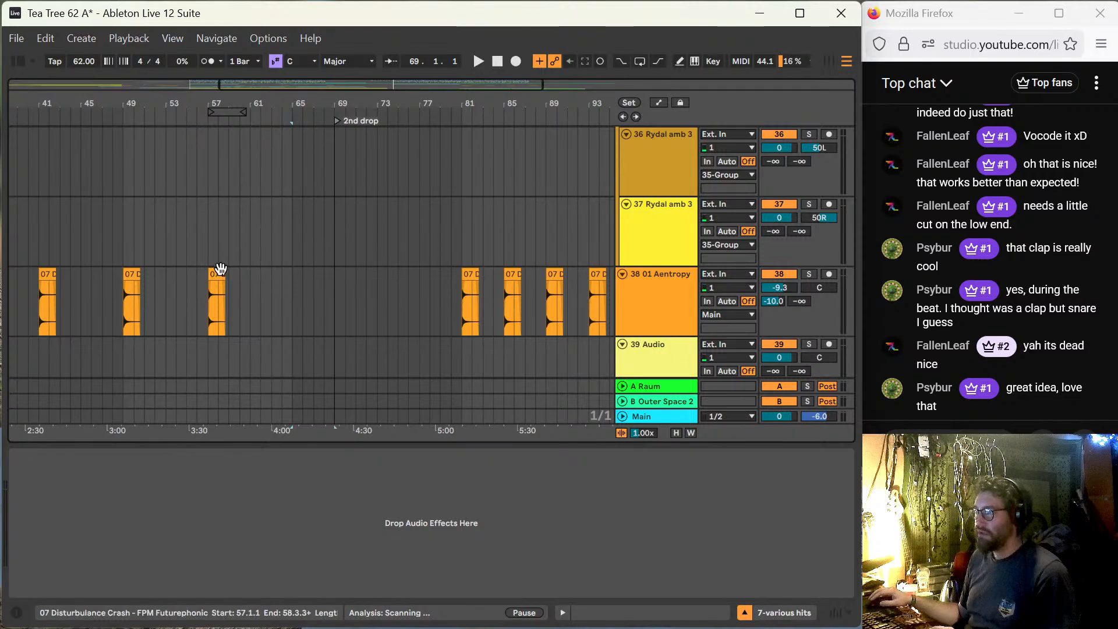
drag(222, 271, 302, 283)
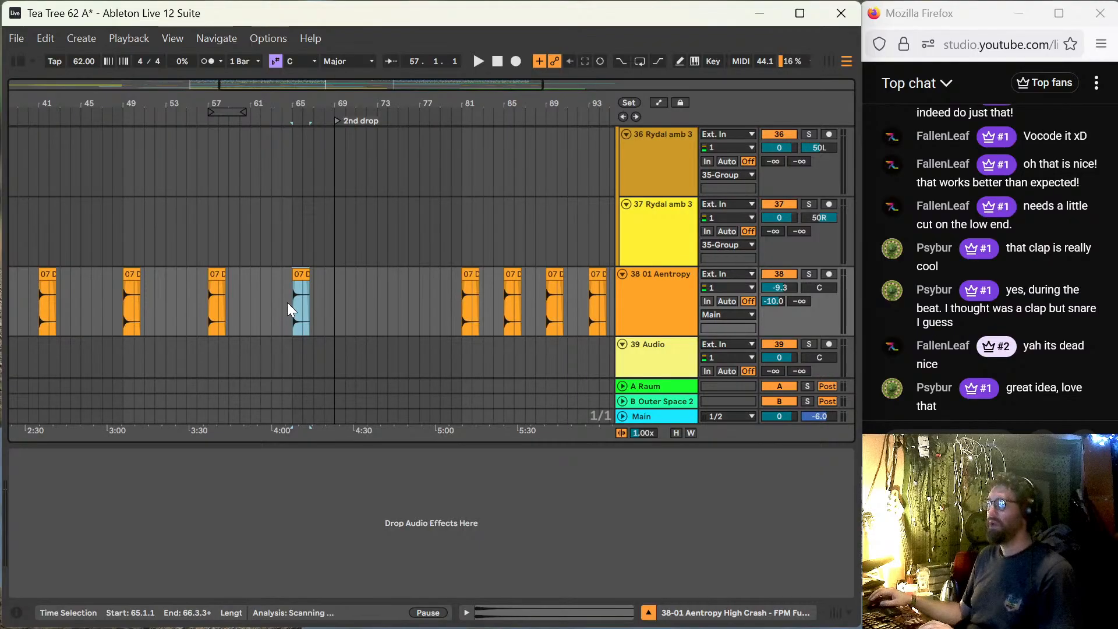
Step: Play the arrangement from 64.1.1 to audition the crash and snare hits entering at bar 65
click(287, 302)
key(space)
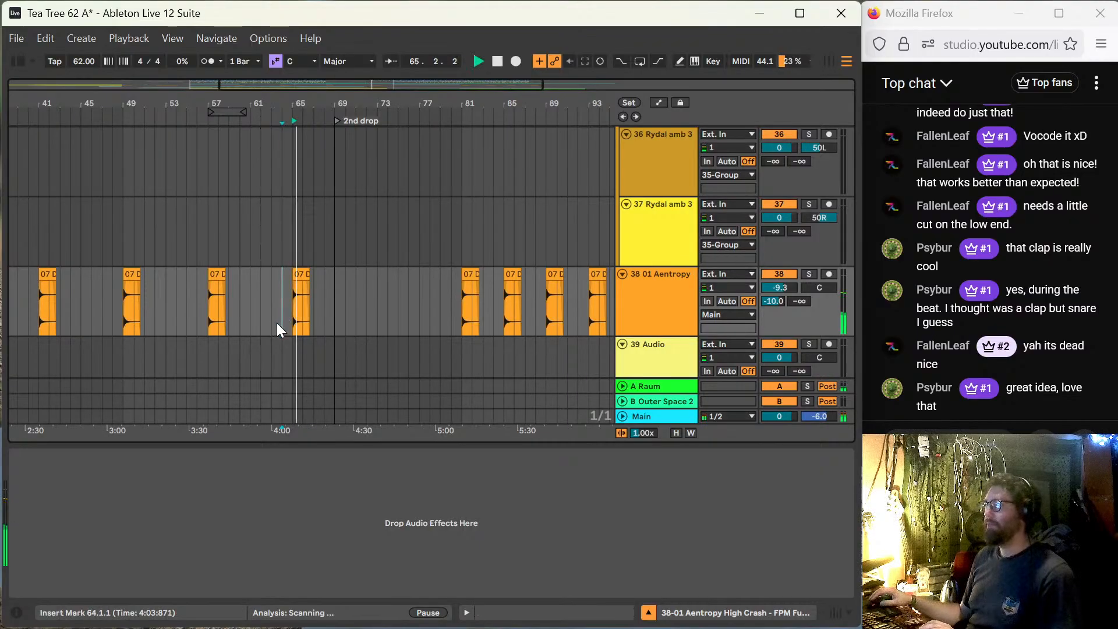
scroll(277, 322, up, 2)
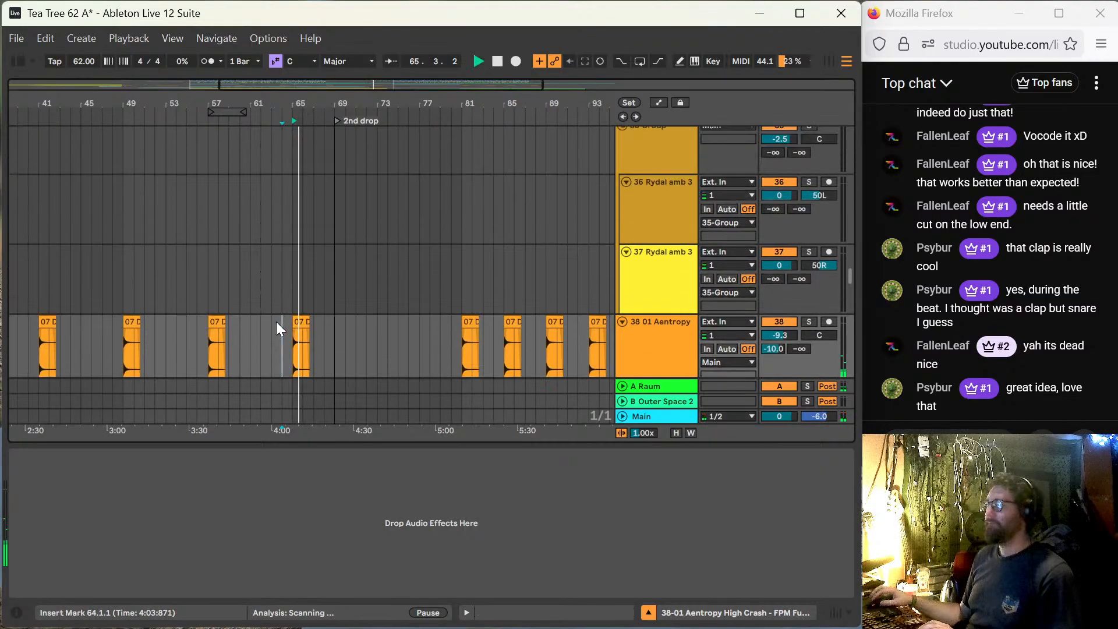
Step: Stop playback and delete the various hits on track 8 between bars 65 and 69
double_click(327, 443)
scroll(359, 321, up, 4)
scroll(356, 309, up, 12)
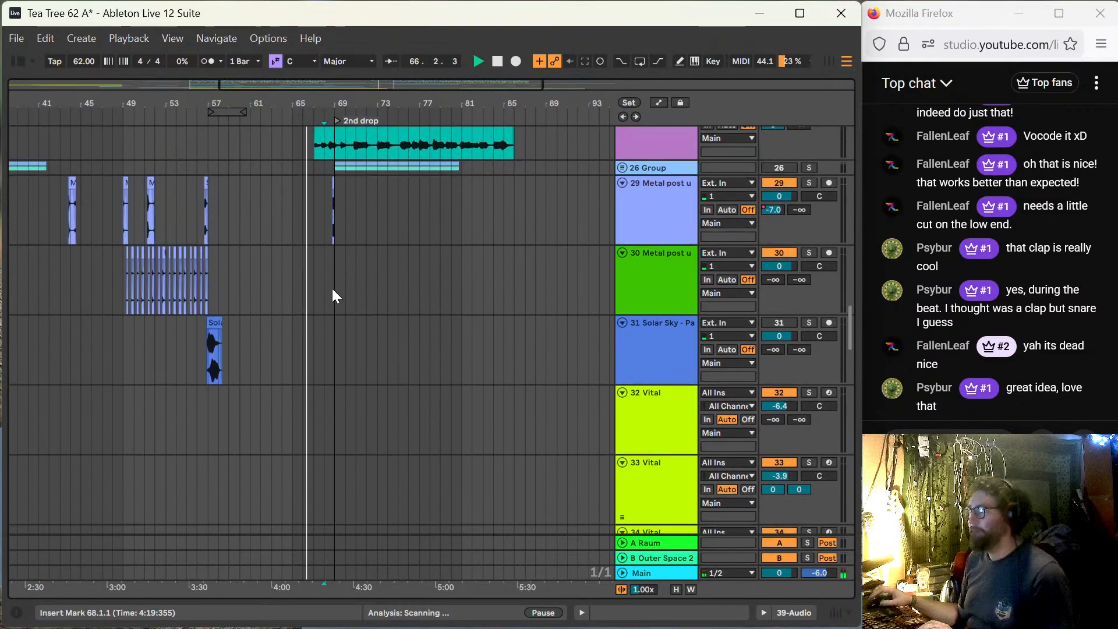
scroll(308, 315, up, 12)
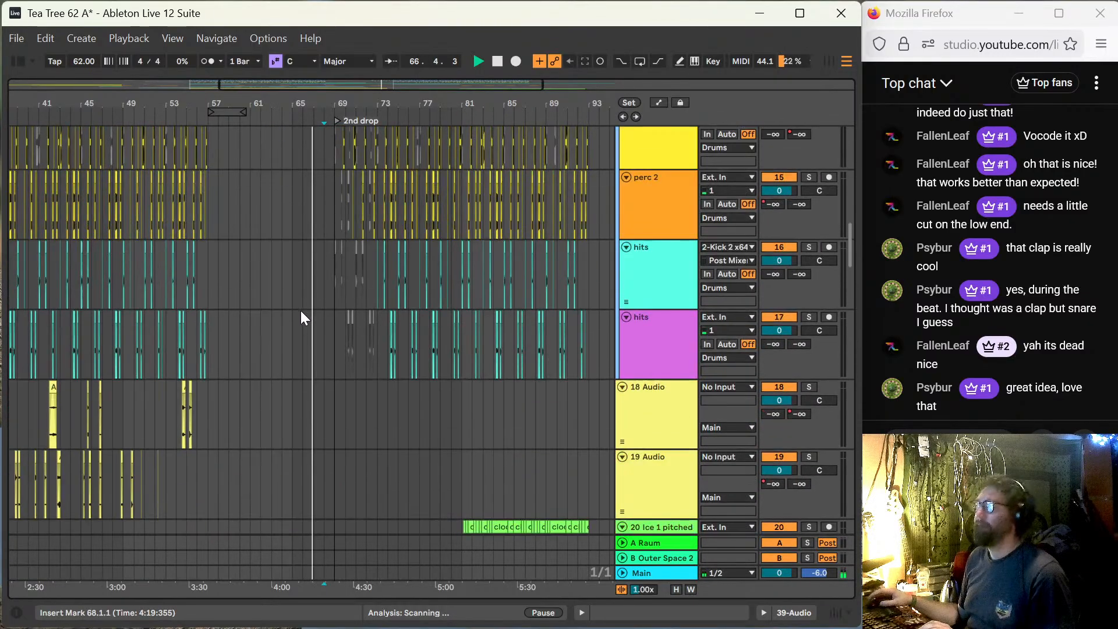
scroll(329, 357, up, 2)
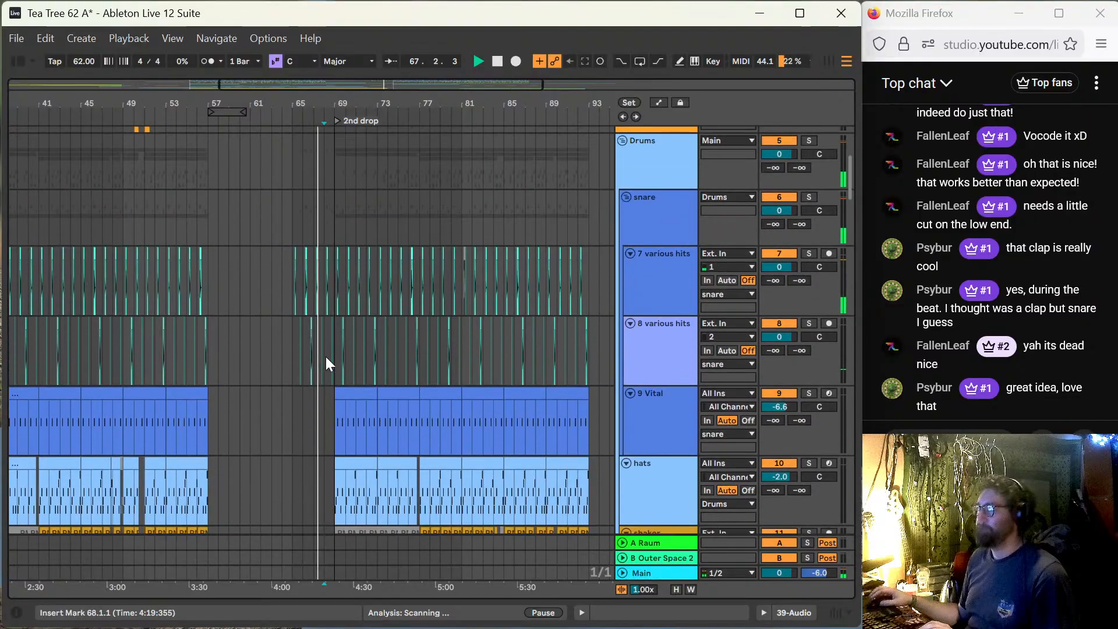
key(space)
click(293, 338)
key(plus)
key(plus)
key(plus)
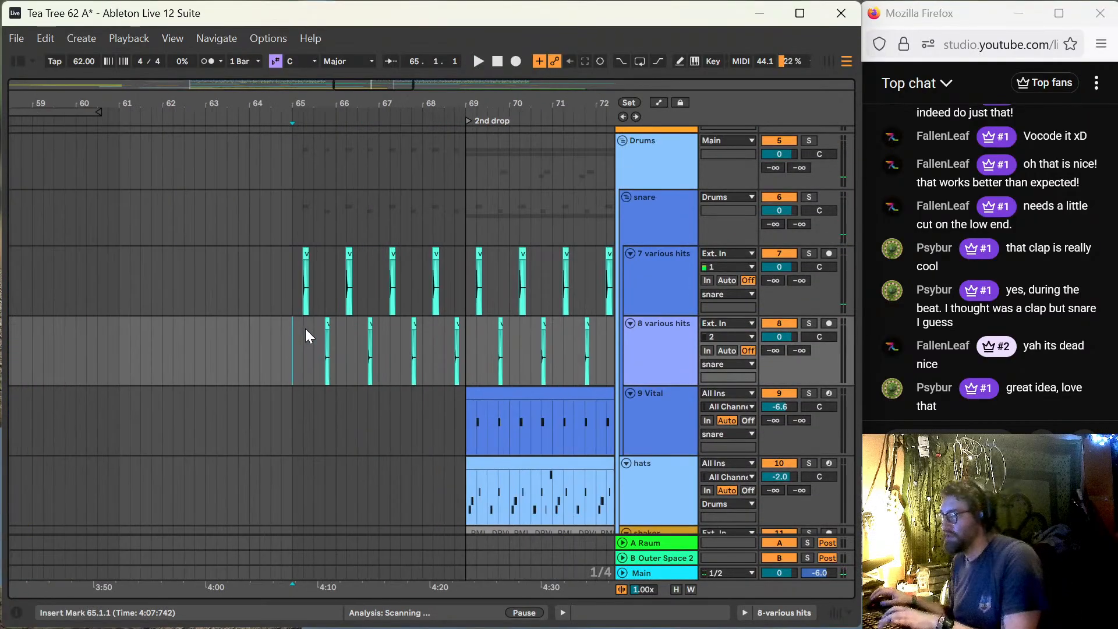
drag(292, 348, 586, 344)
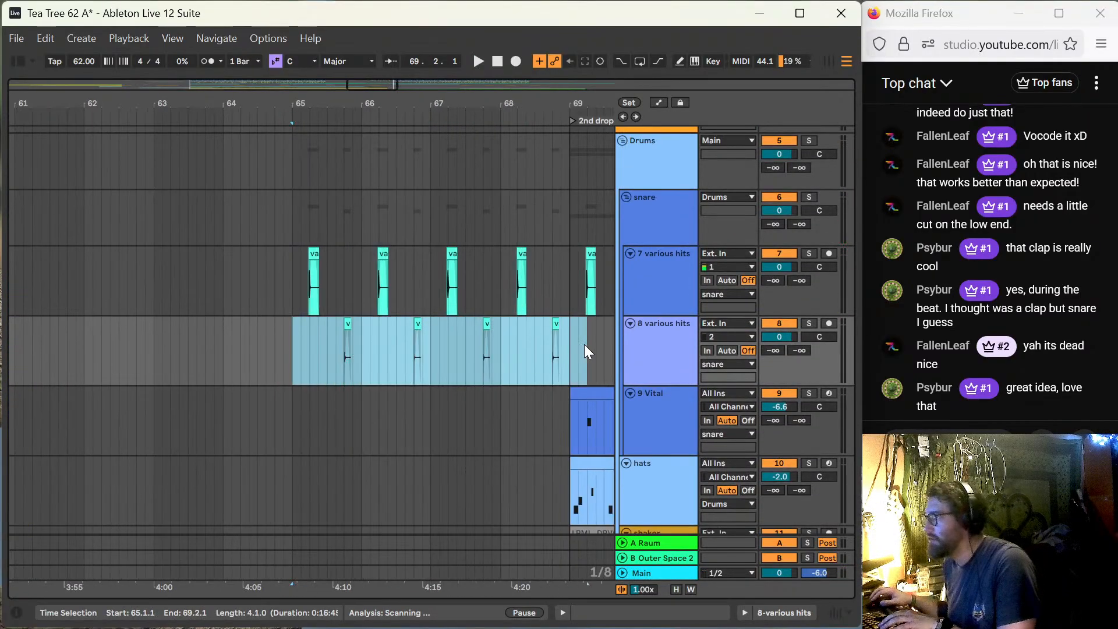
key(Delete)
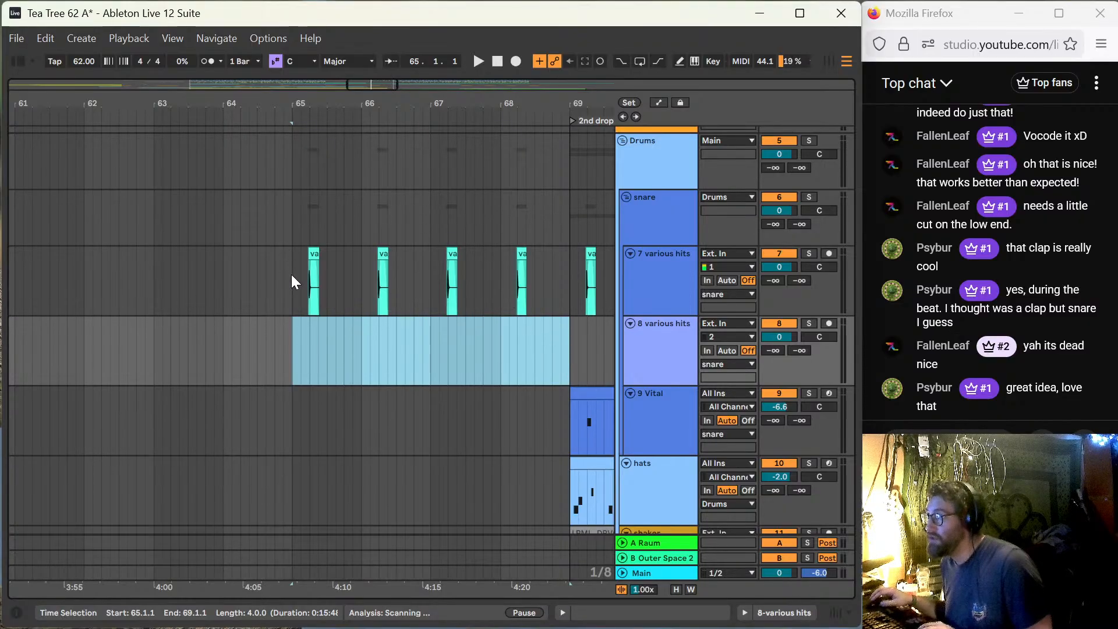
Step: Copy the track 7 various hits from bars 65 to 69 and paste them at 65.3.1 to double the snare rate
drag(292, 279, 477, 294)
drag(564, 281, 567, 282)
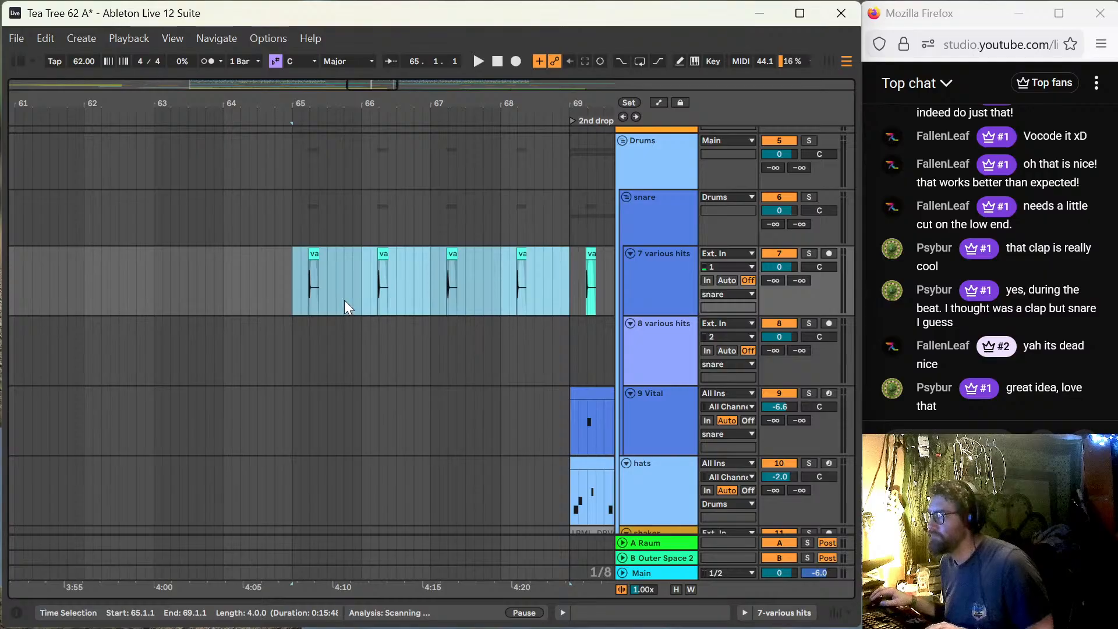
click(328, 279)
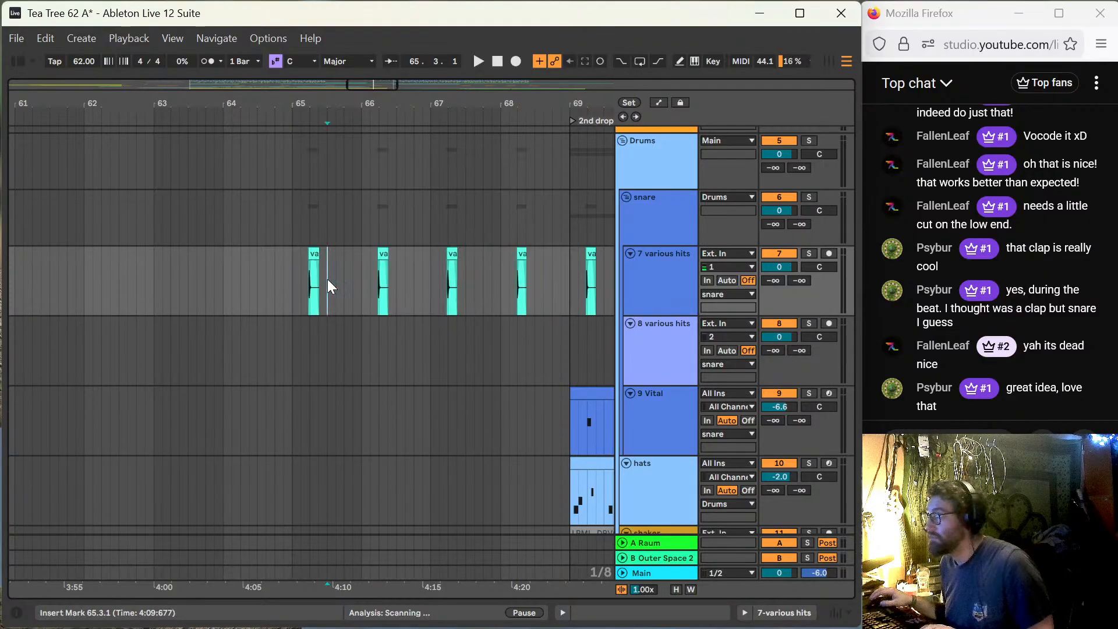
key(ctrl+v)
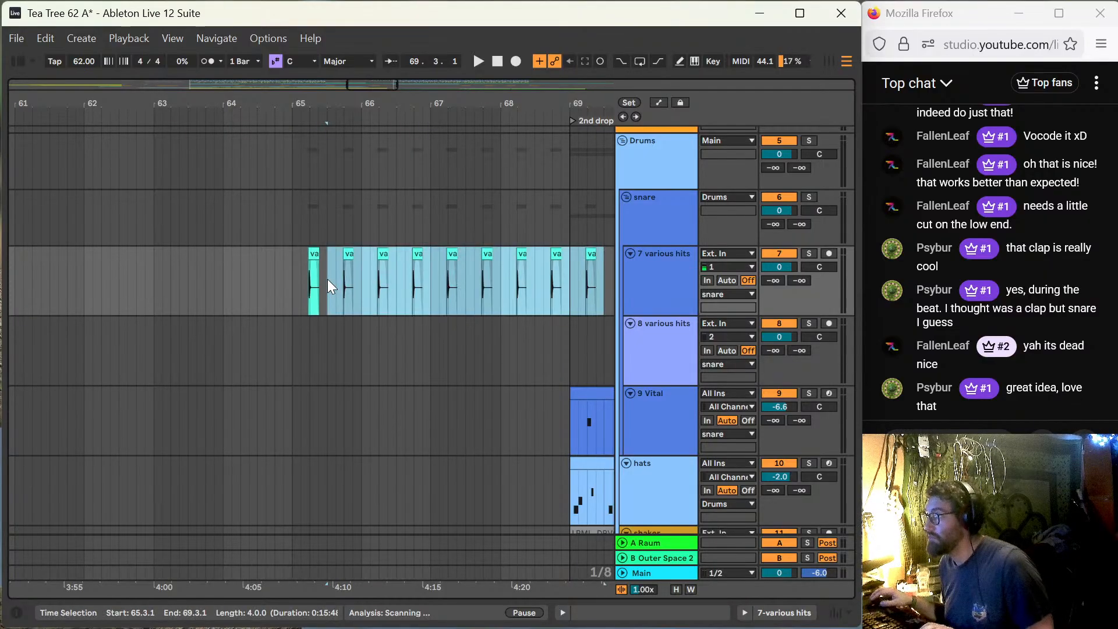
Step: Play the arrangement from 69.1.1 and restart it from 65.1.1 to audition the doubled snare hits
click(566, 270)
key(space)
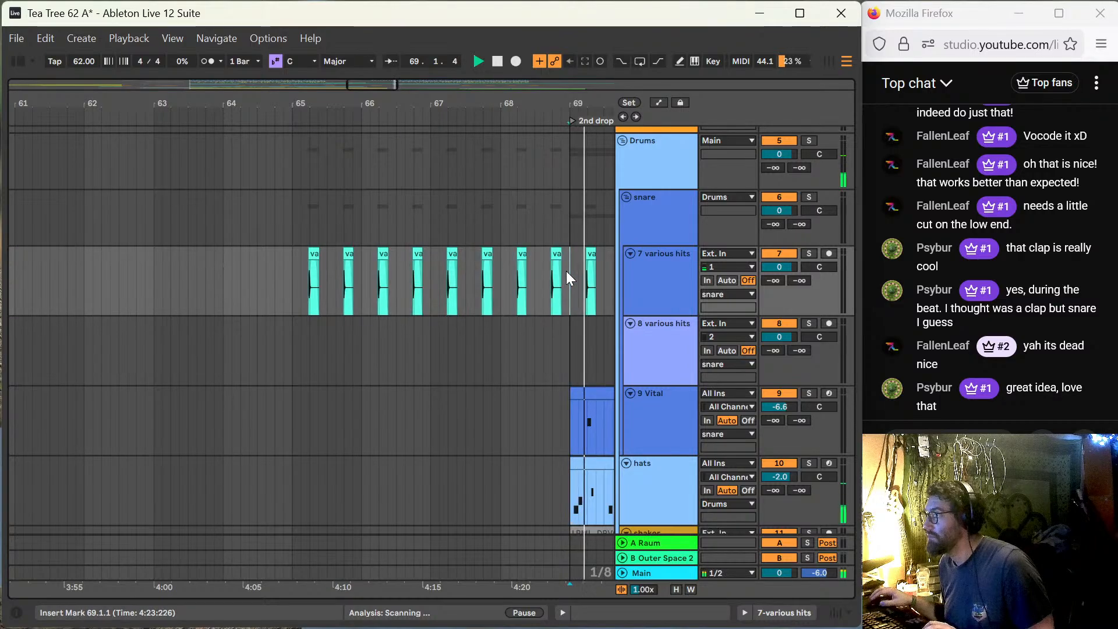
click(292, 285)
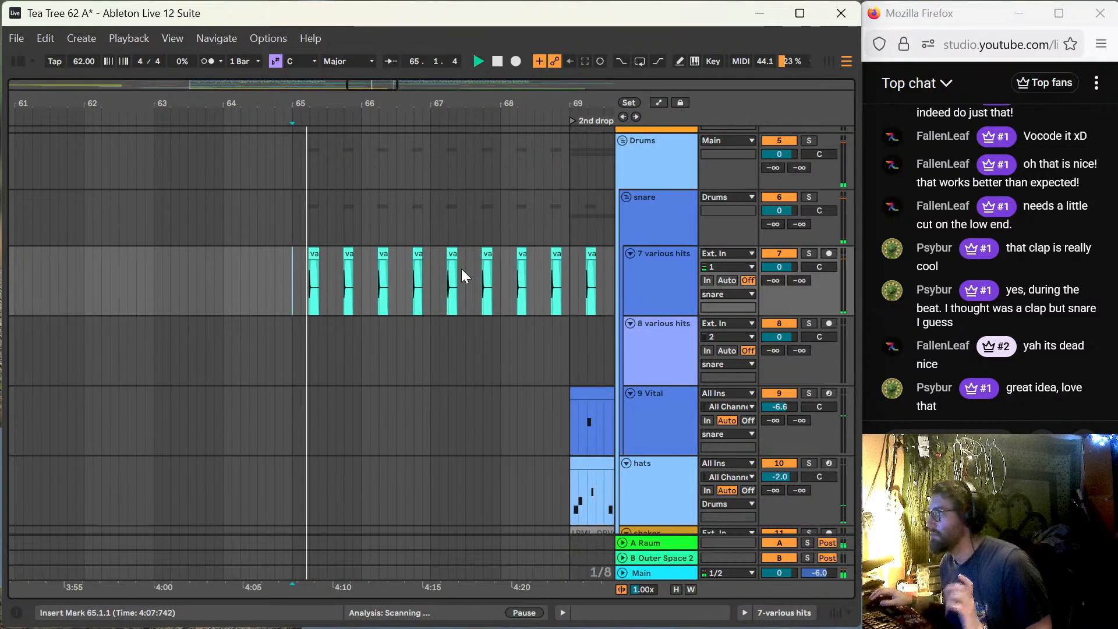
Step: Add the Phasis plug-in to the device chain of track 7 various hits
double_click(670, 270)
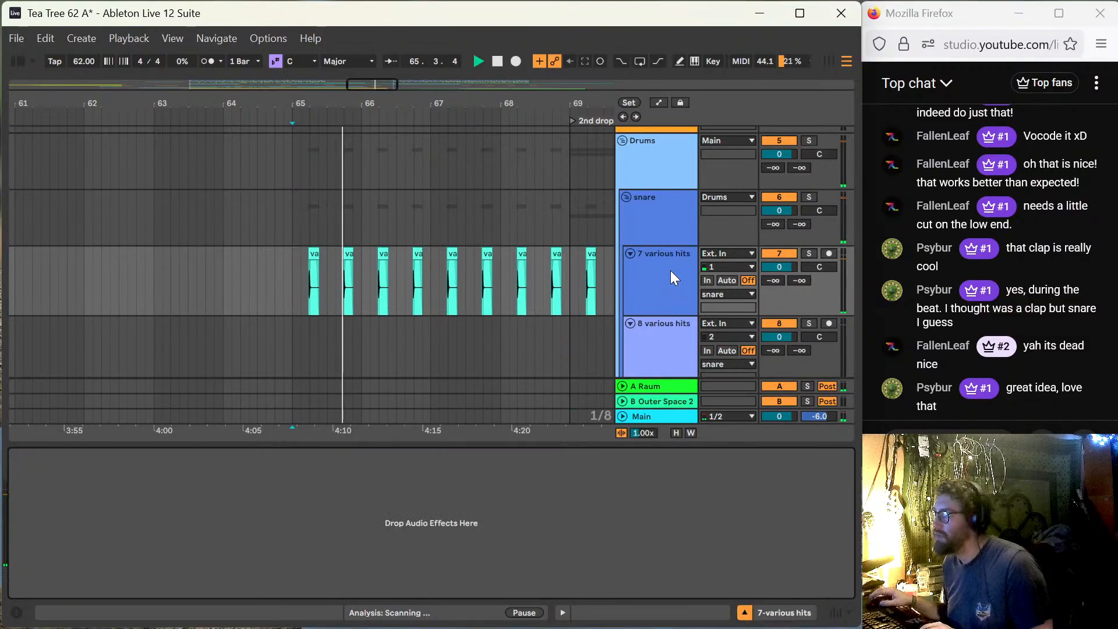
click(18, 62)
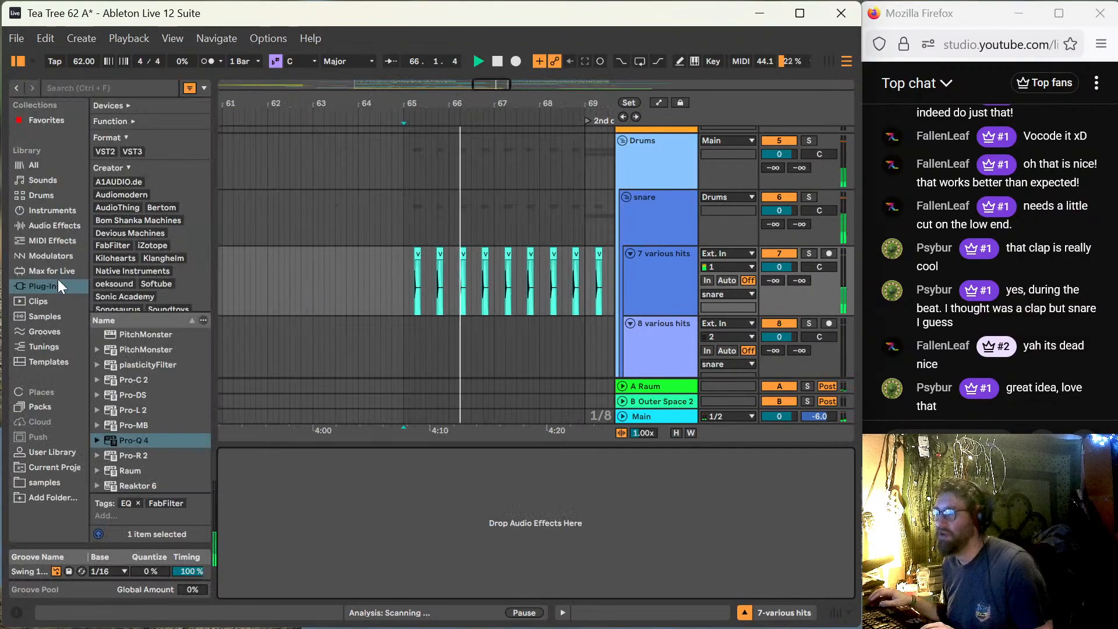
scroll(123, 401, up, 3)
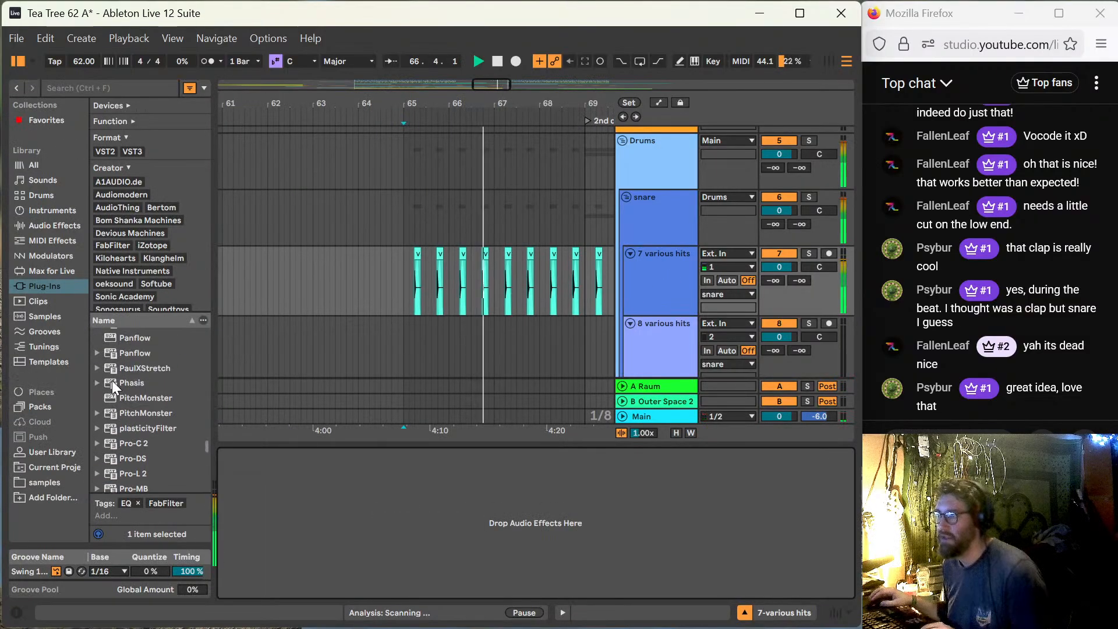
click(112, 380)
drag(408, 268, 408, 268)
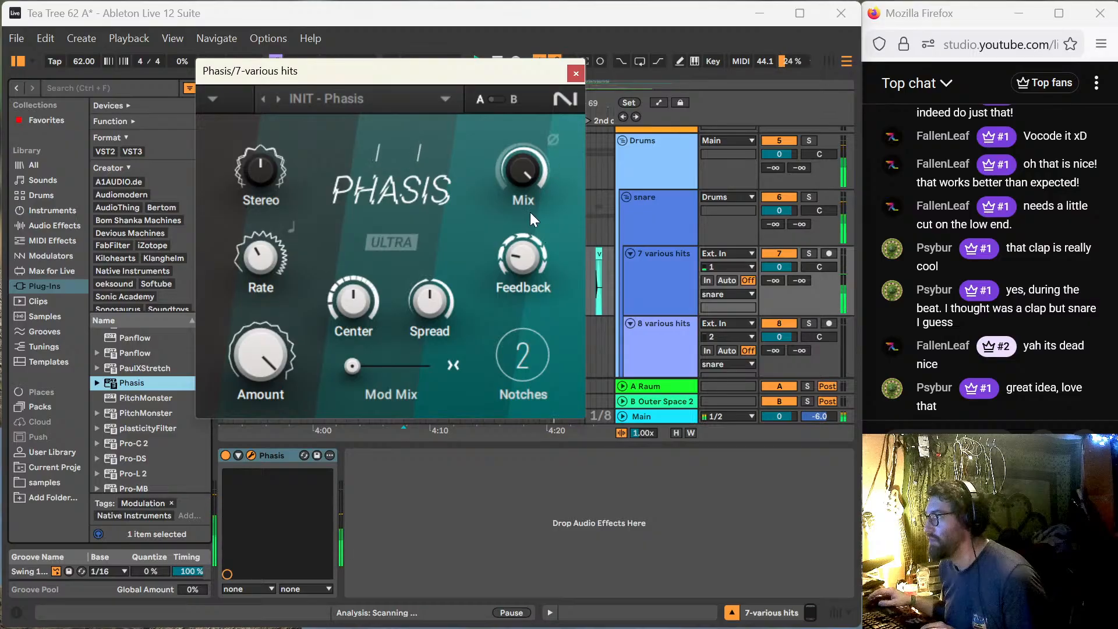
Step: Raise the Phasis feedback and replay the snare hits from 65.1.1
drag(527, 253, 528, 210)
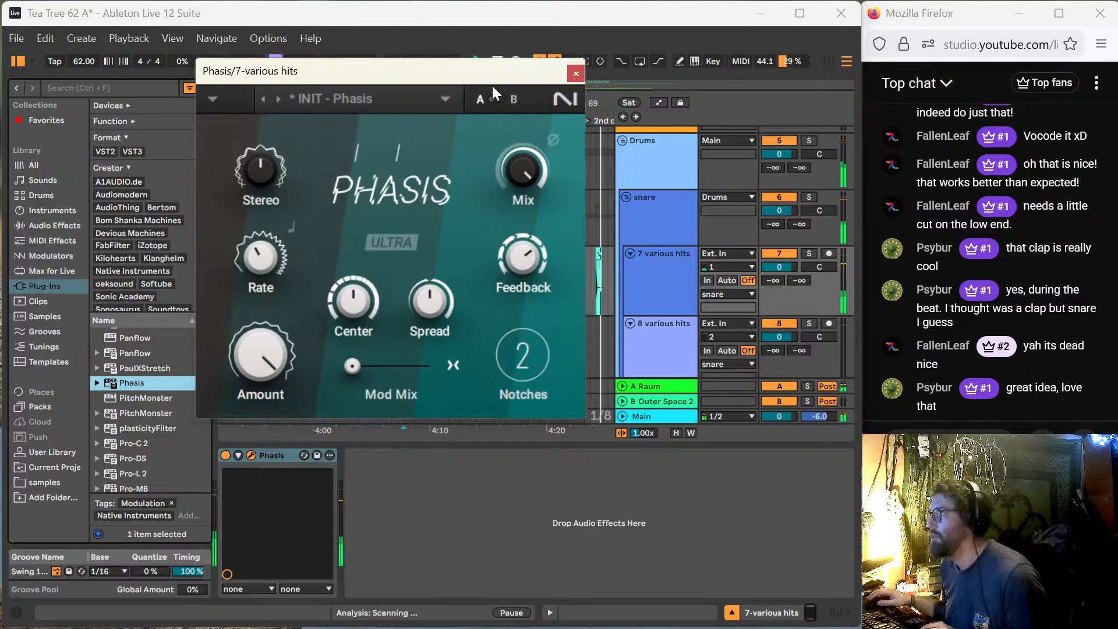
drag(492, 71, 495, 535)
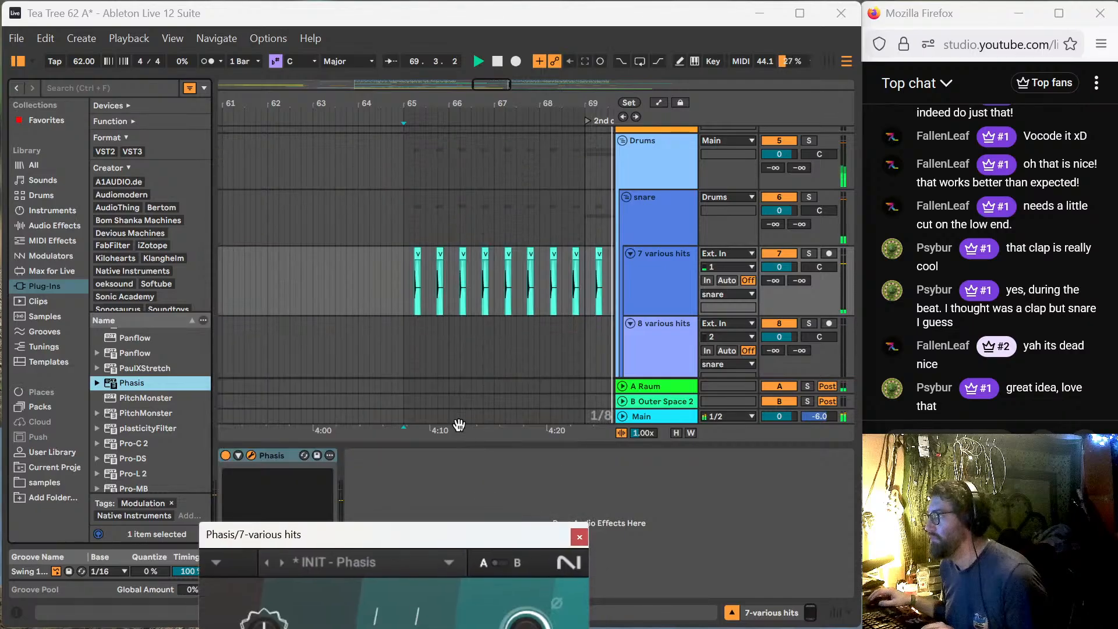
click(406, 283)
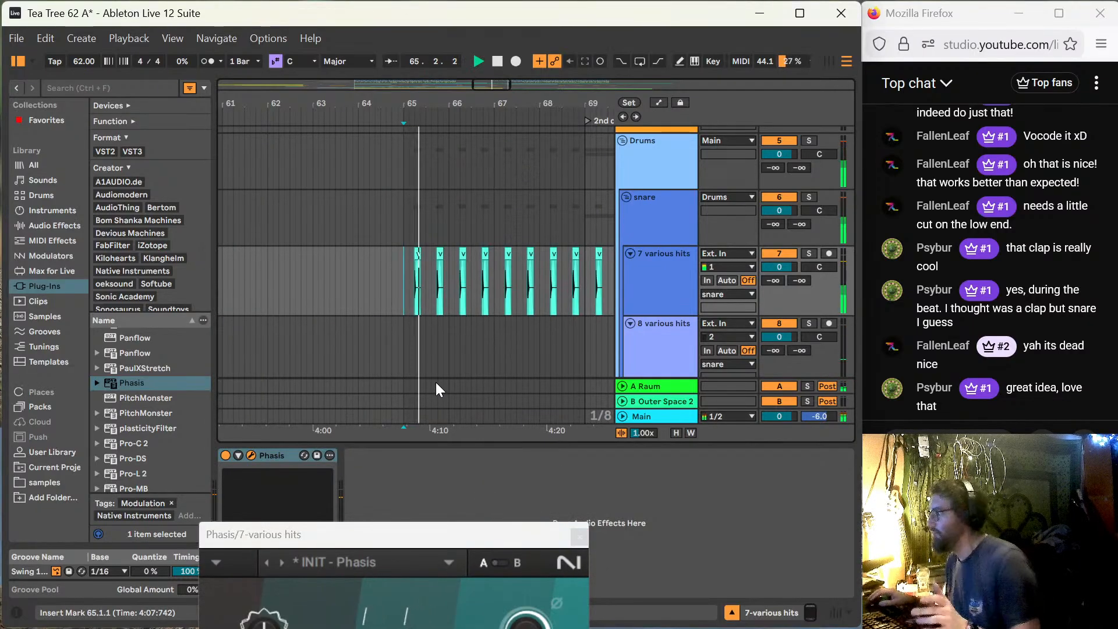
Step: Raise the Phasis rate, stereo, feedback and center settings, and lower the spread
drag(427, 534, 367, 197)
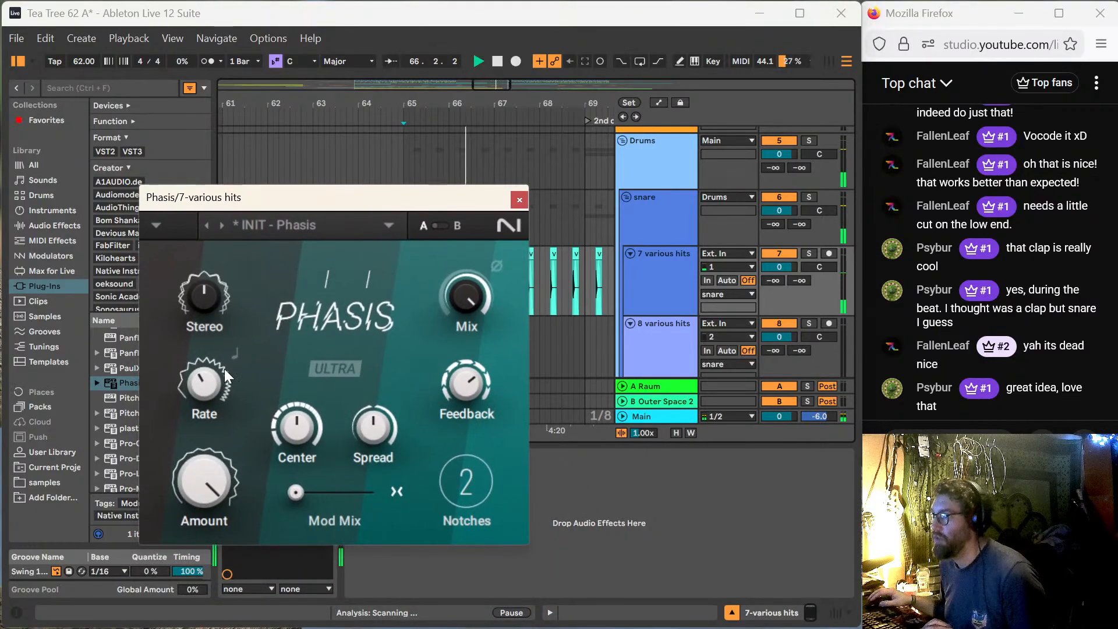
drag(210, 379, 208, 359)
drag(199, 300, 199, 272)
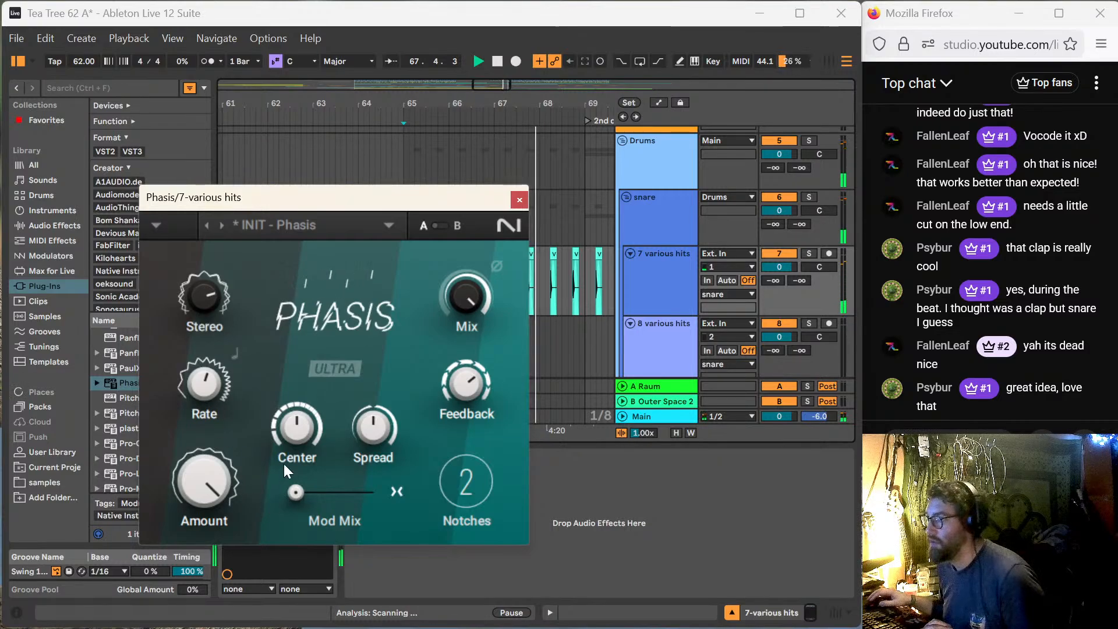
drag(460, 387, 460, 377)
drag(373, 428, 372, 460)
drag(297, 428, 297, 416)
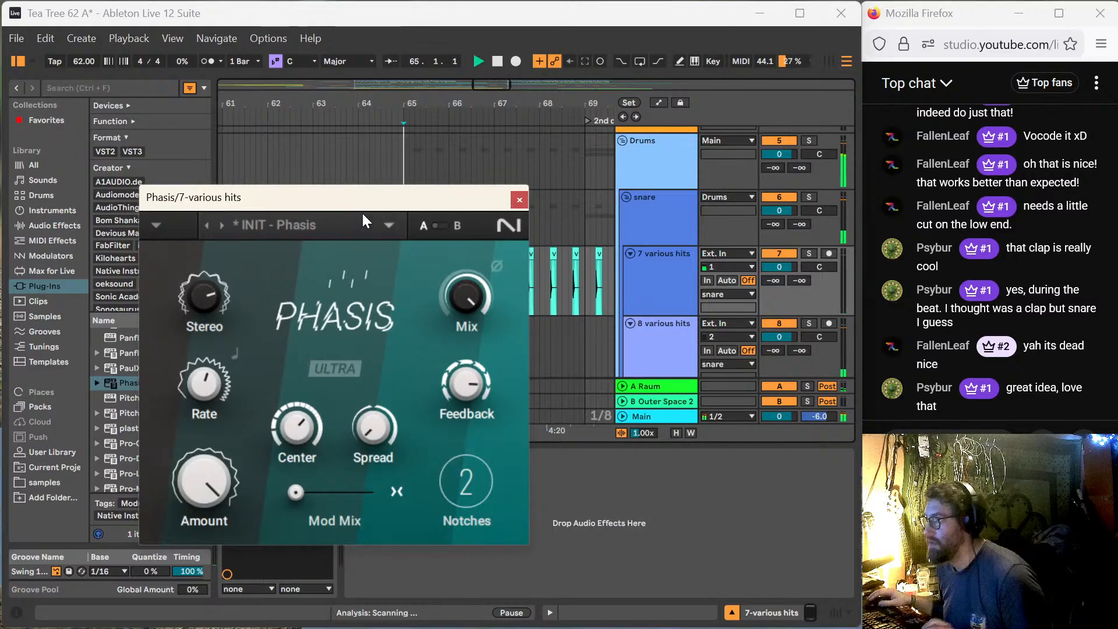
Step: Reset the Phasis stereo setting to its default and enable Ultra mode, closing the plug-in window and stopping playback
drag(378, 196, 441, 136)
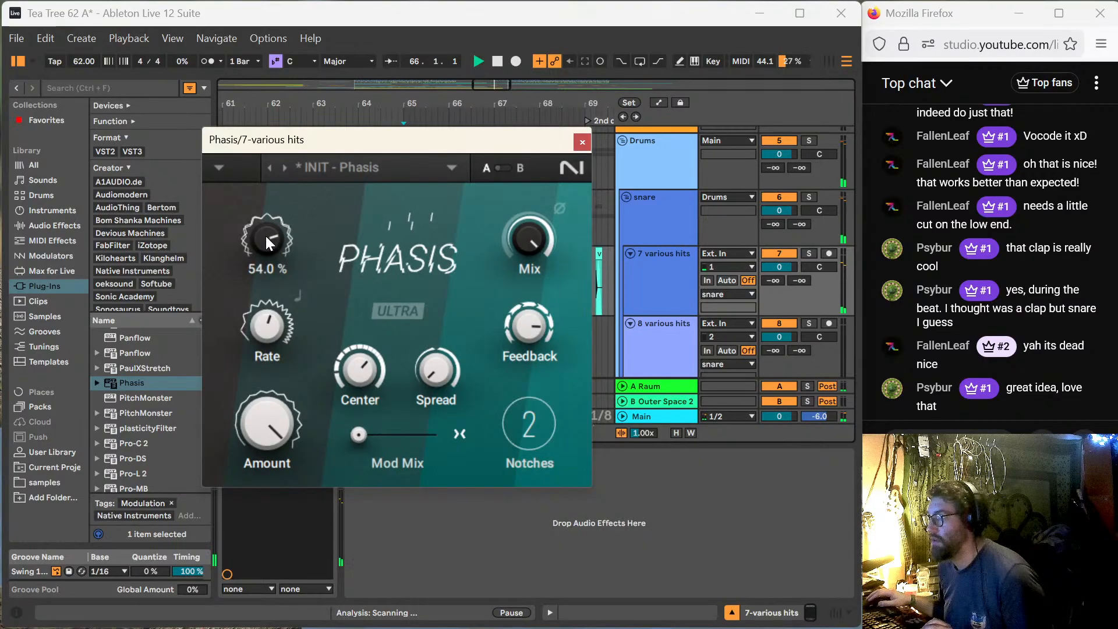
drag(265, 236, 276, 260)
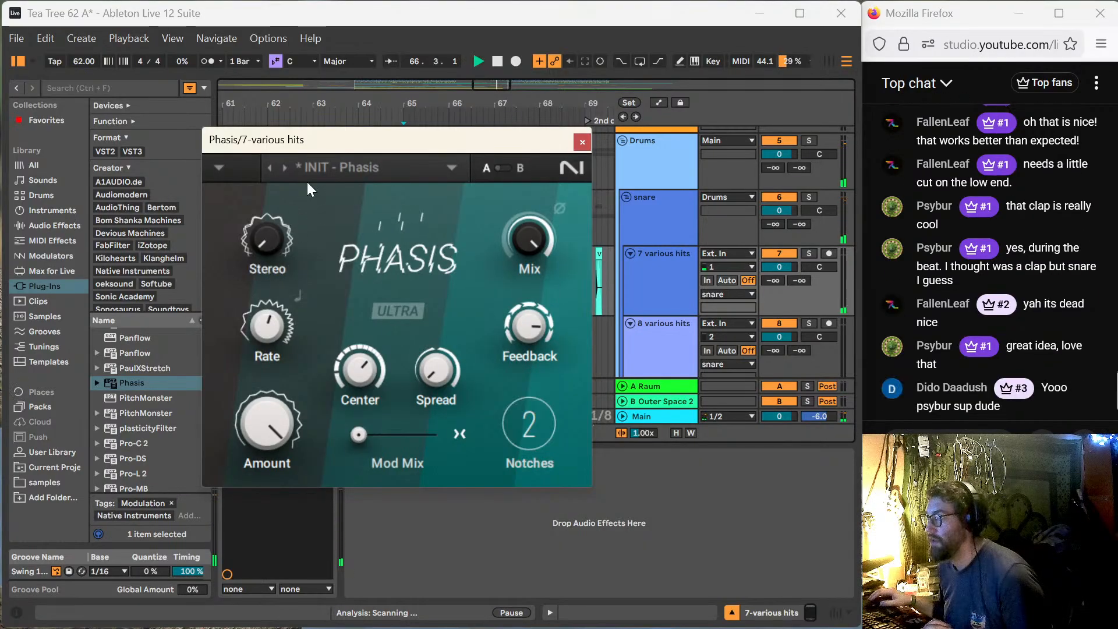
double_click(269, 239)
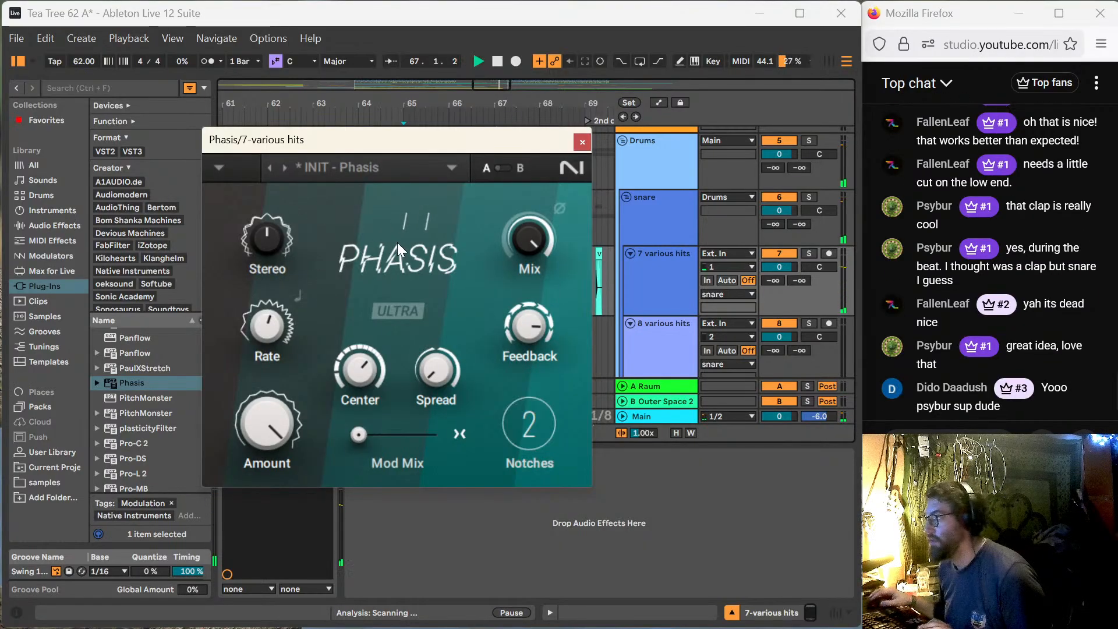
click(391, 306)
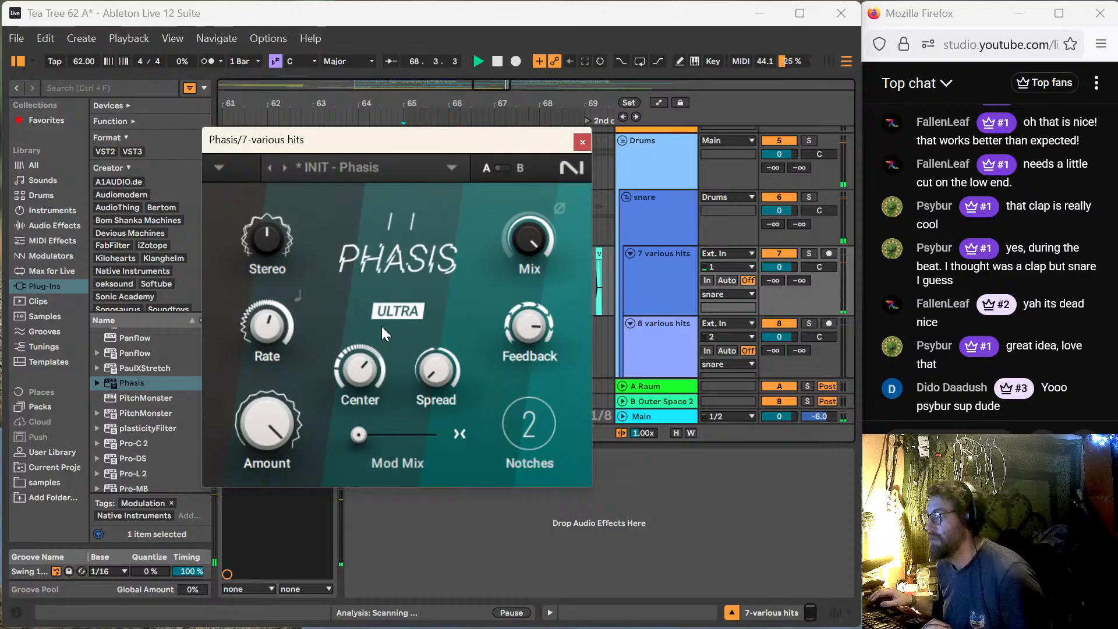
click(580, 143)
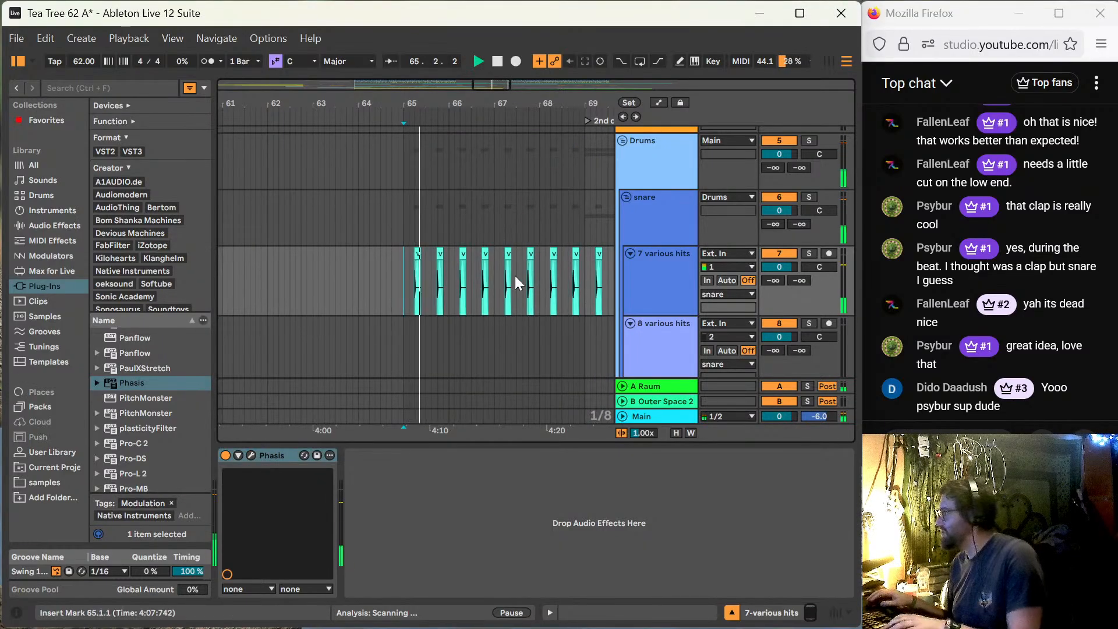
key(space)
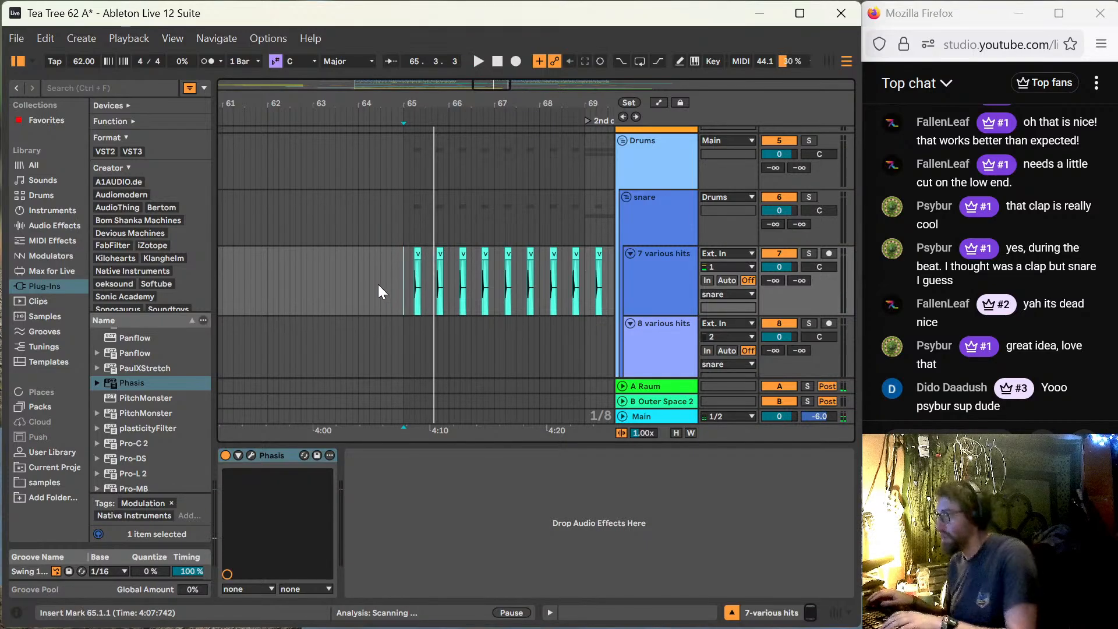
Step: Copy the hats pattern from bars 69 to 73 to 65.1.1 and audition it from there
ctrl+scroll(378, 284, down, 5)
scroll(407, 295, down, 5)
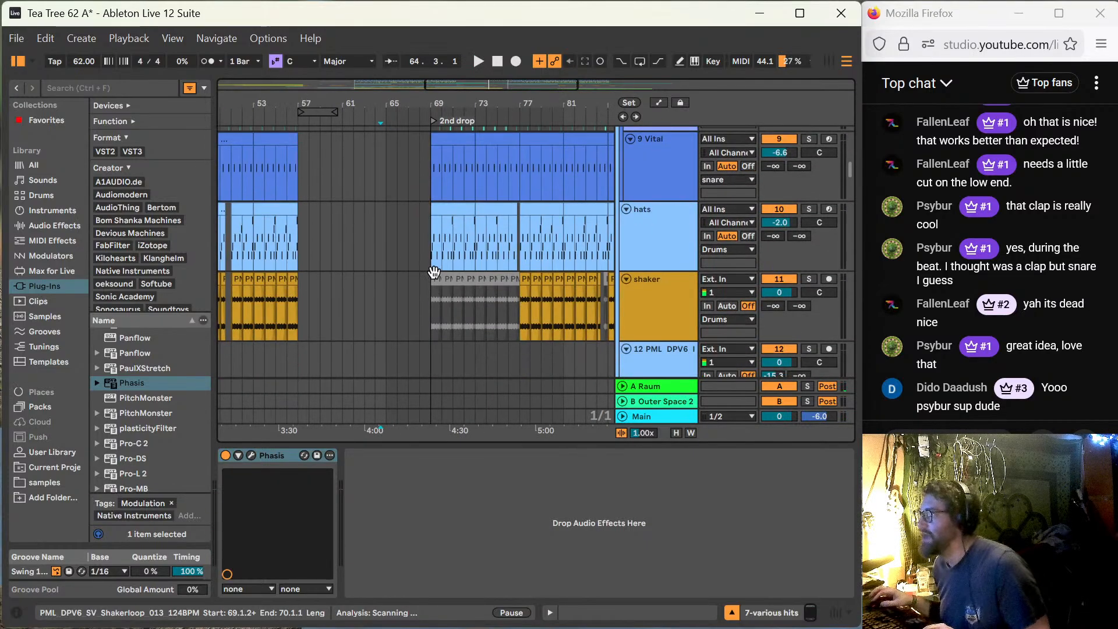
scroll(457, 233, up, 1)
click(450, 226)
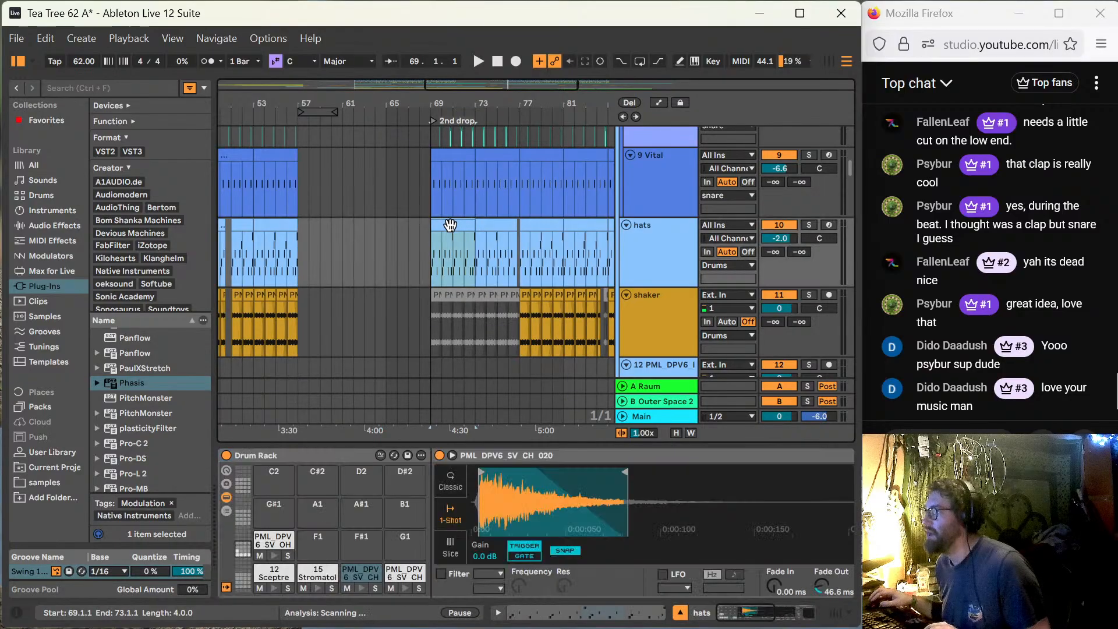
drag(454, 224, 408, 229)
click(383, 232)
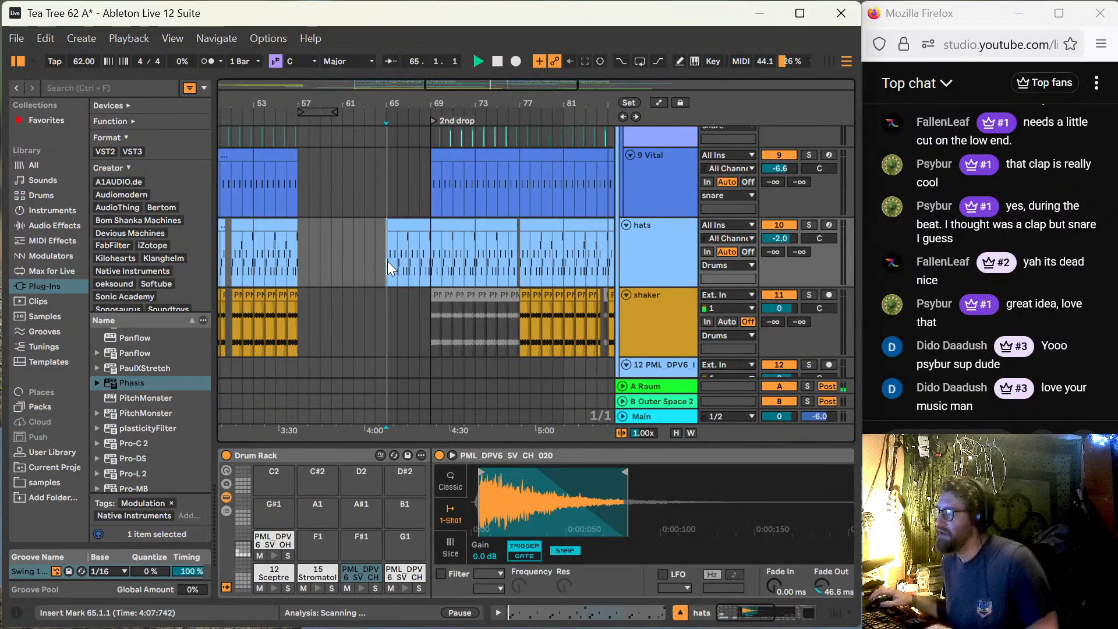
key(space)
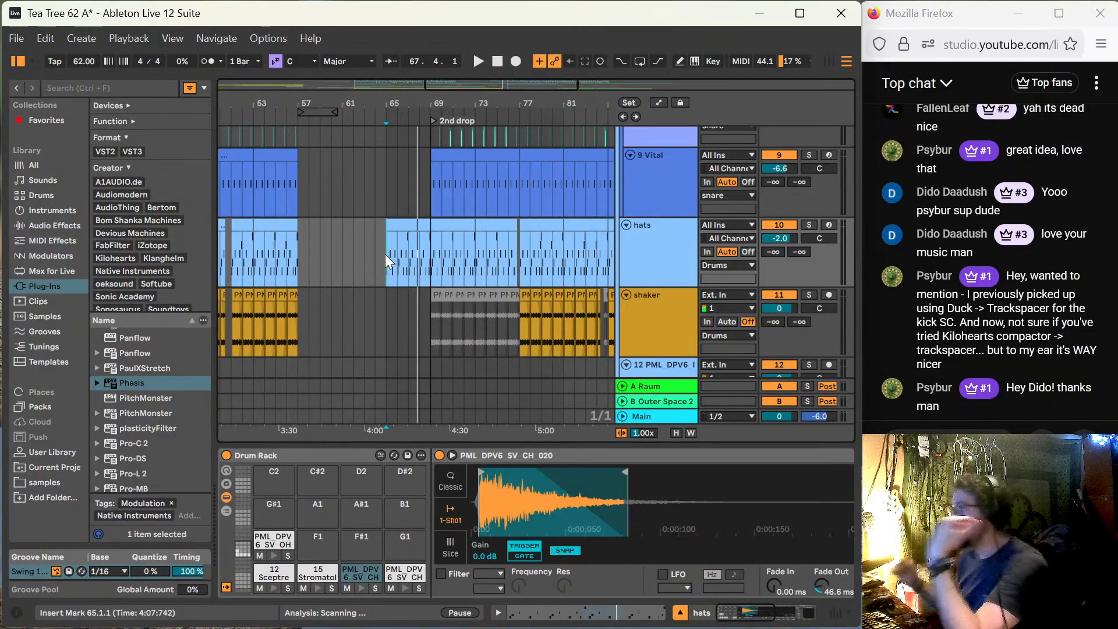
Step: Show the bass track's device chain as far as the Trackspacer 2.5 and Duck sidechain devices
scroll(386, 254, up, 5)
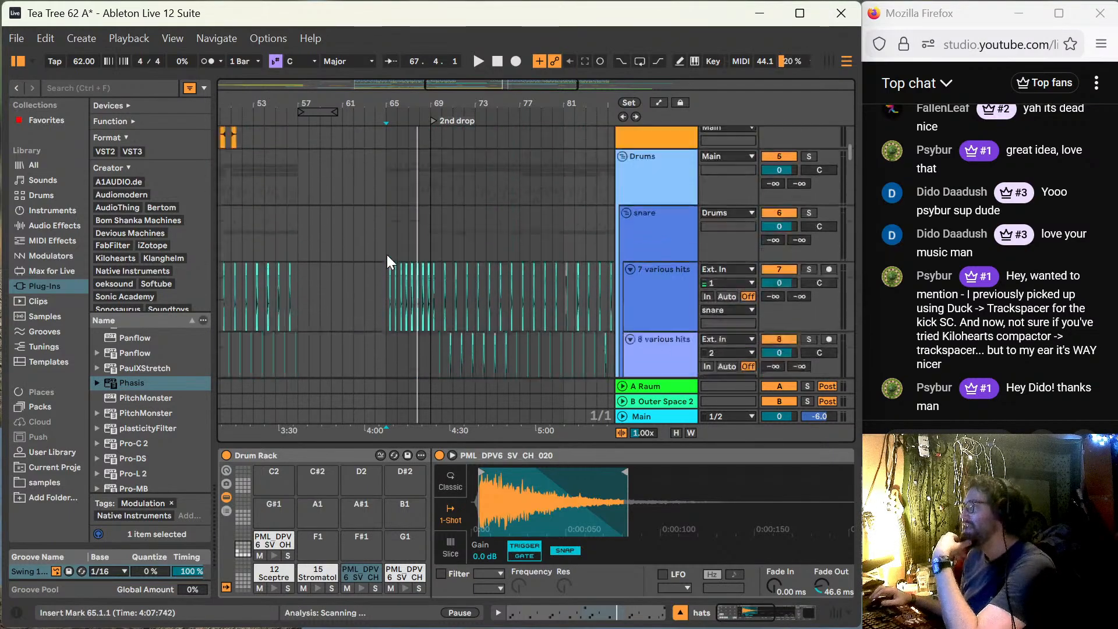
scroll(386, 254, up, 2)
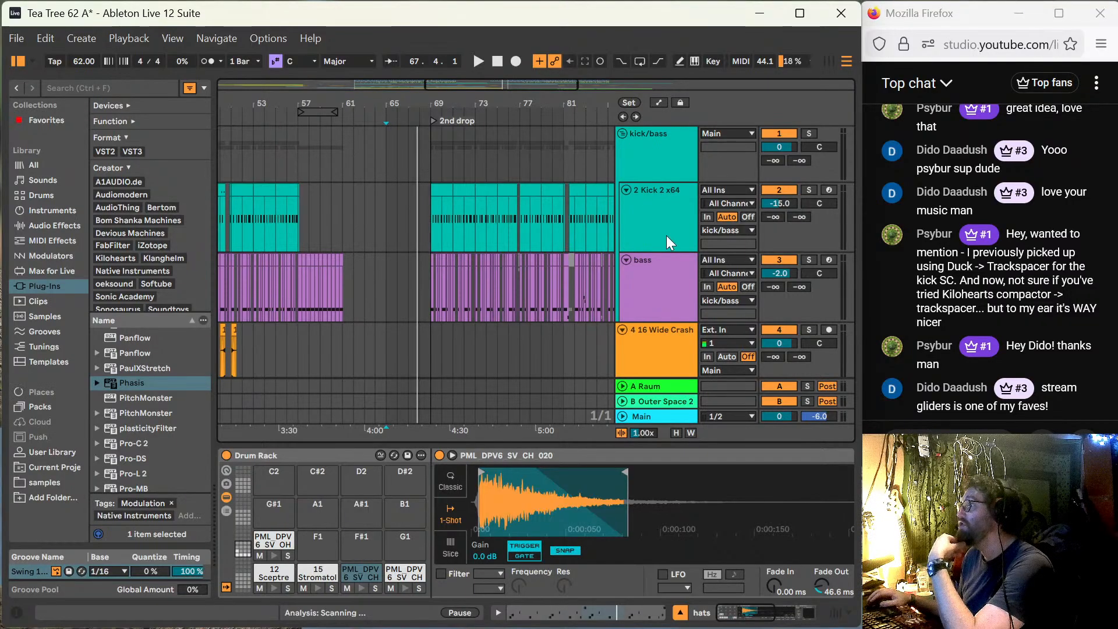
click(664, 272)
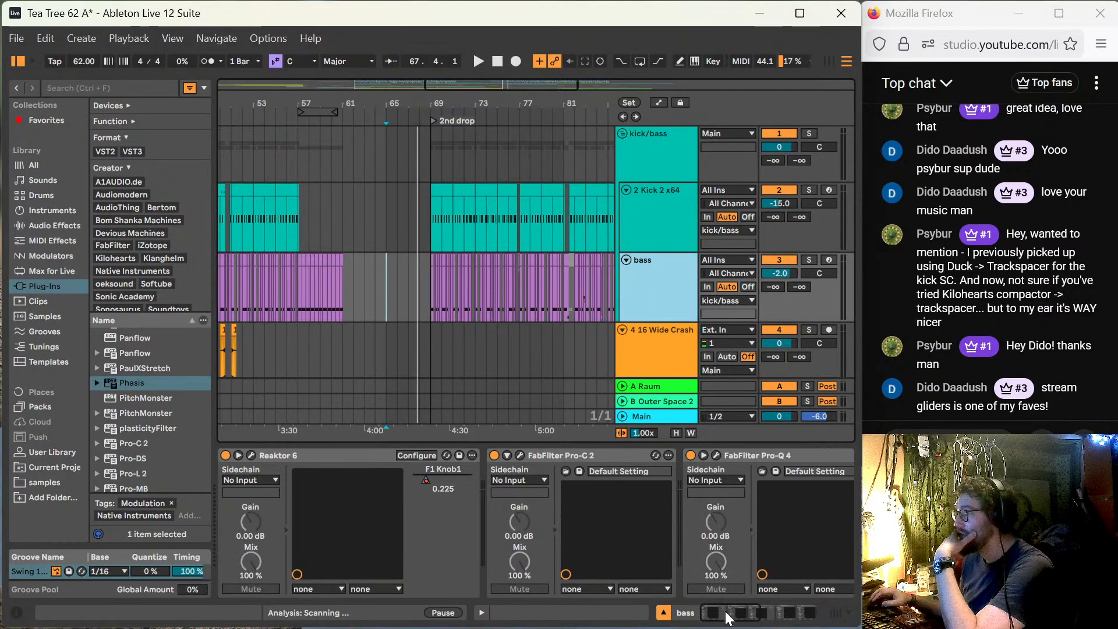
drag(728, 615, 793, 624)
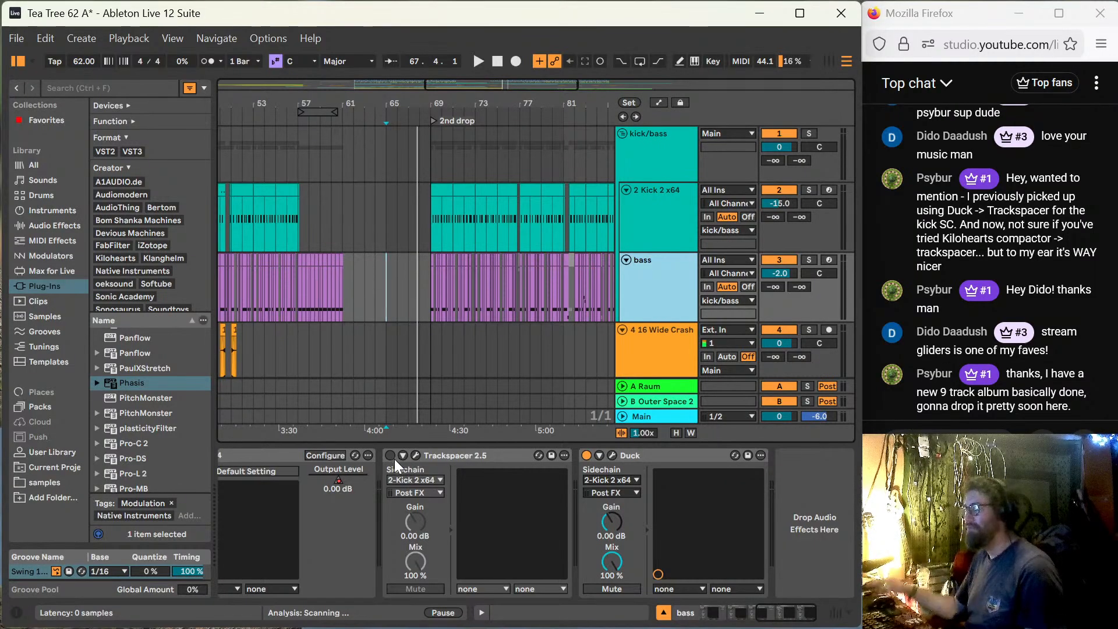
Step: Examine the Duck envelope on the bass track, close its window and read back through the live chat messages
click(612, 456)
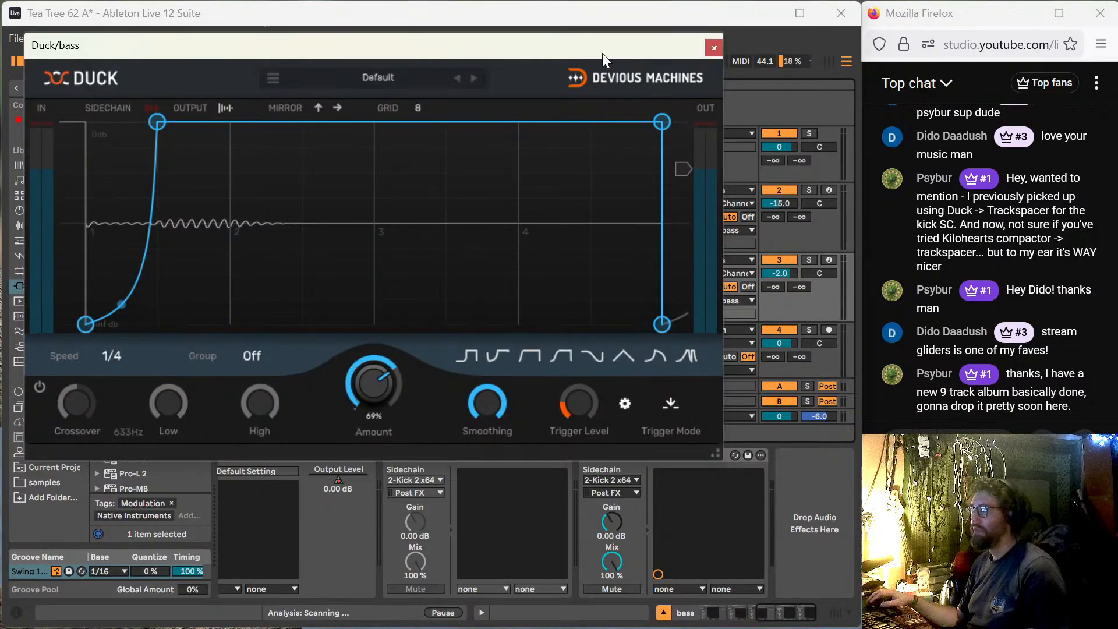
click(717, 51)
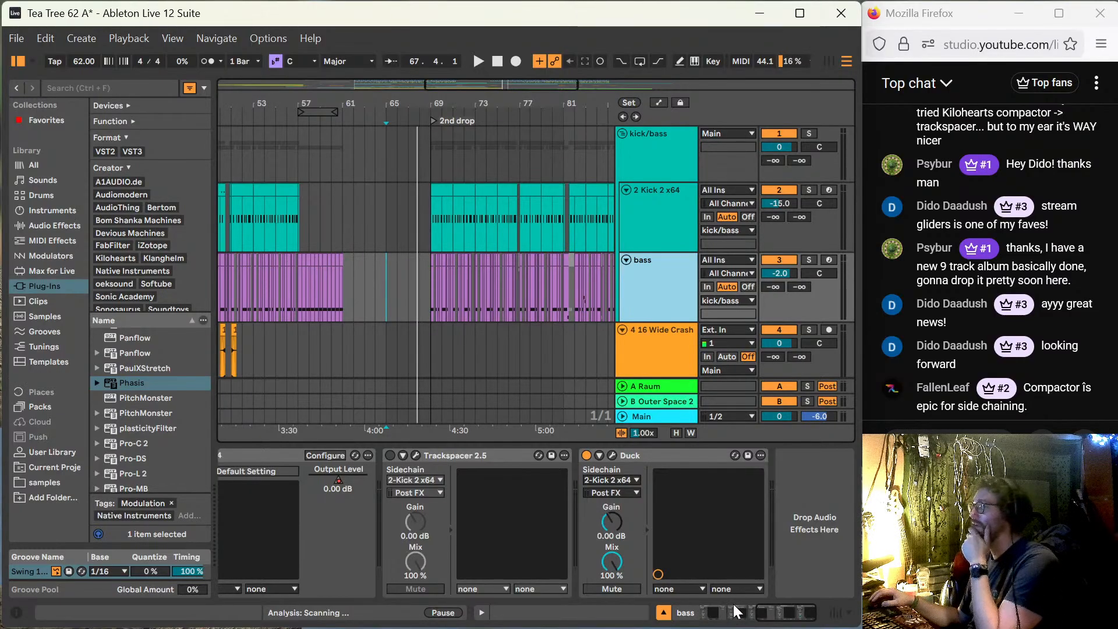
scroll(958, 236, up, 5)
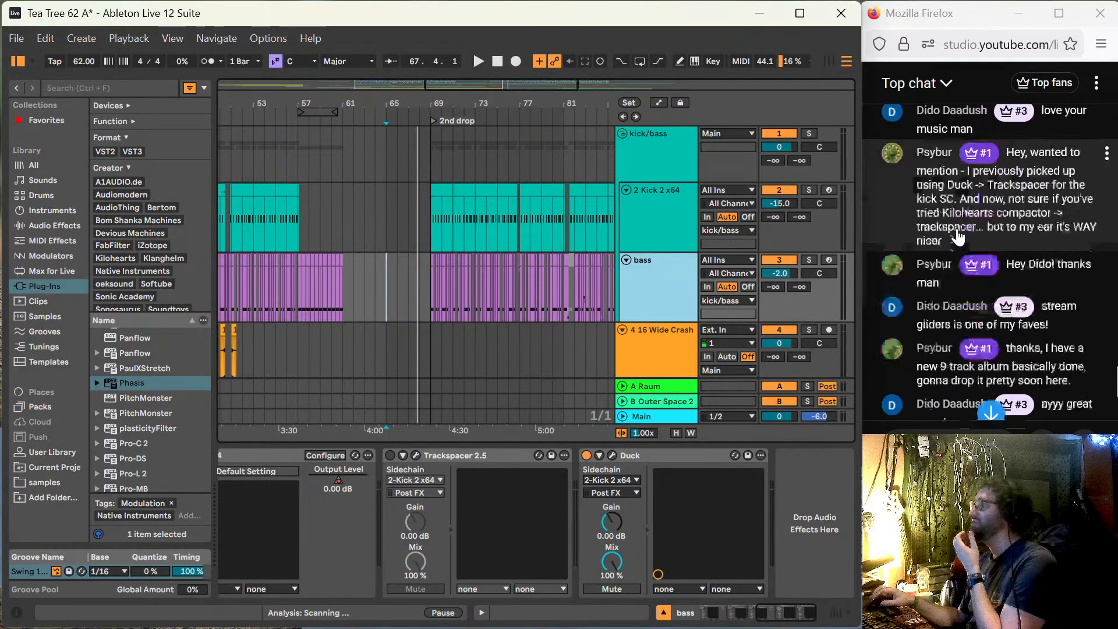
scroll(957, 236, down, 3)
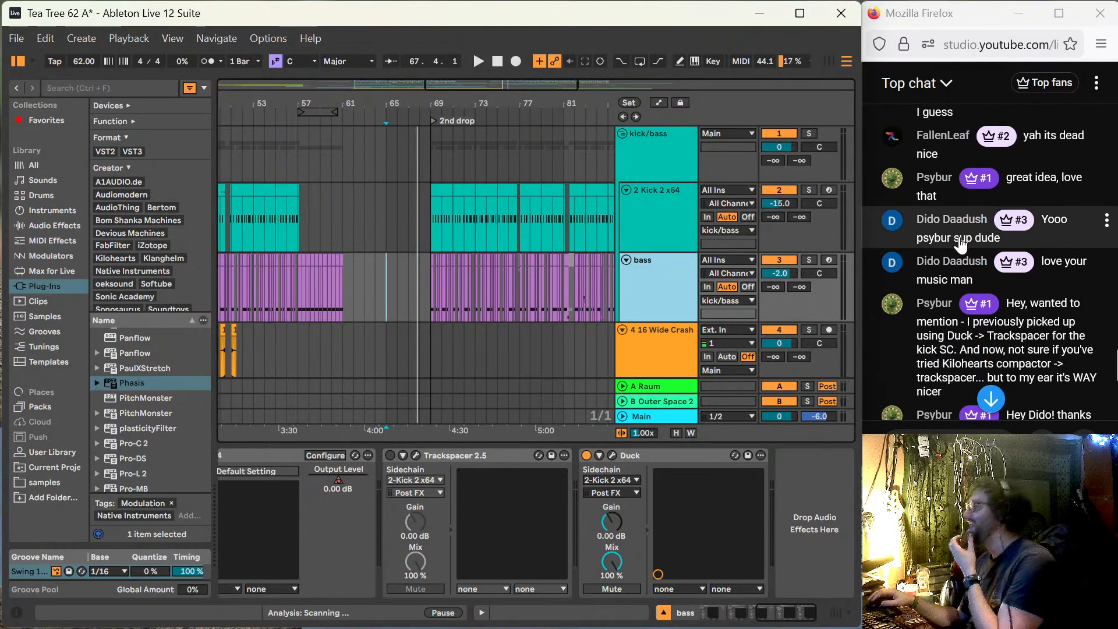
Step: Try the kHs Compactor plug-in after Duck on the bass track, then close its window and delete it
scroll(137, 430, up, 3)
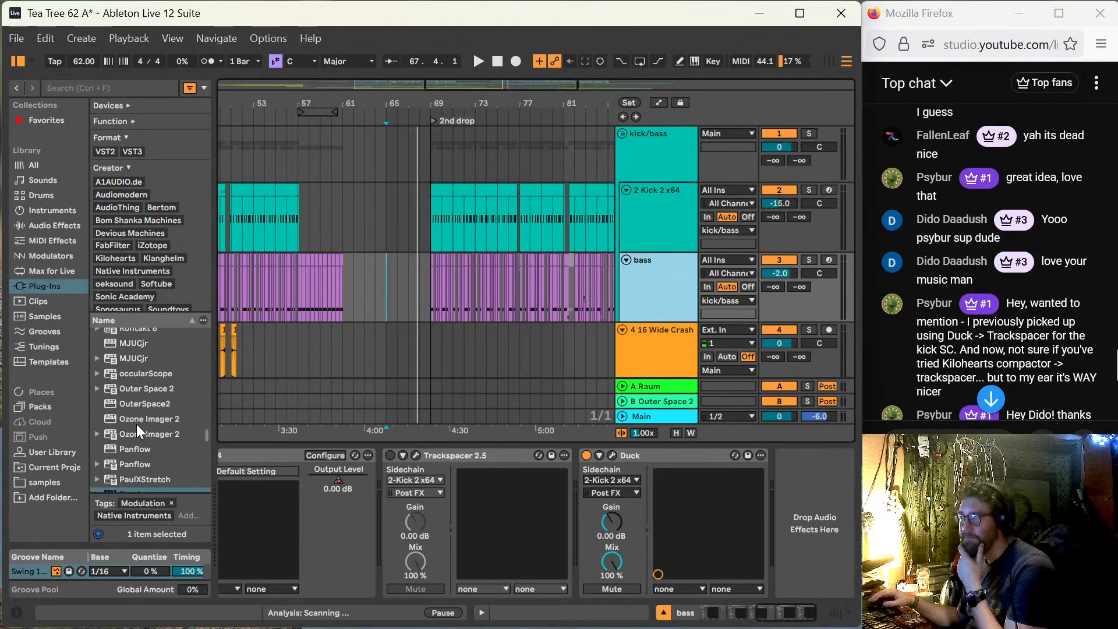
scroll(137, 429, up, 8)
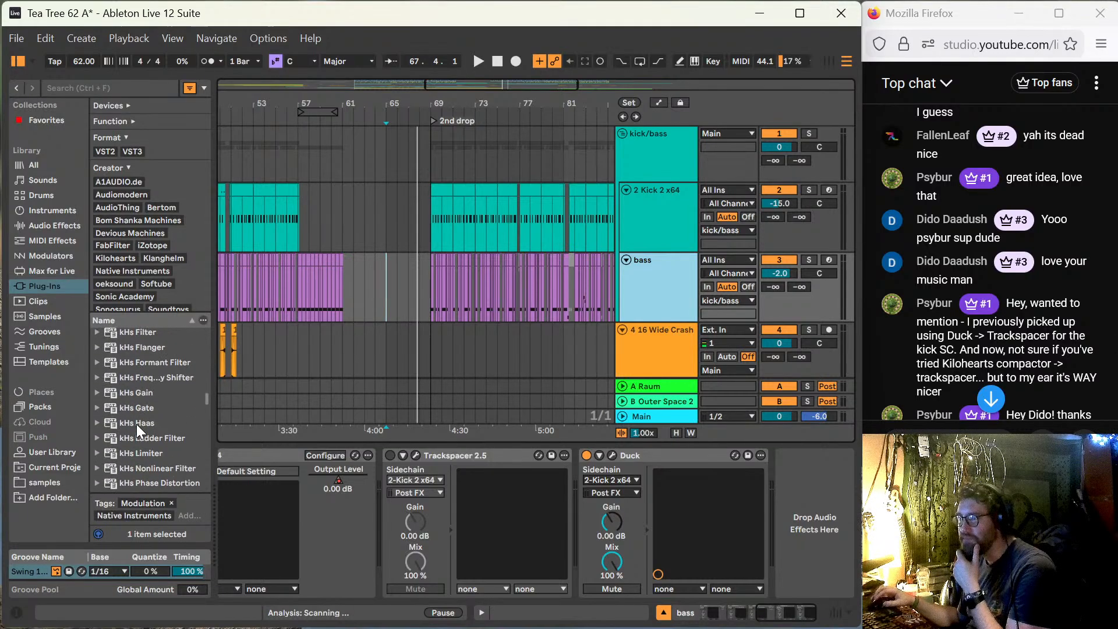
scroll(136, 424, up, 4)
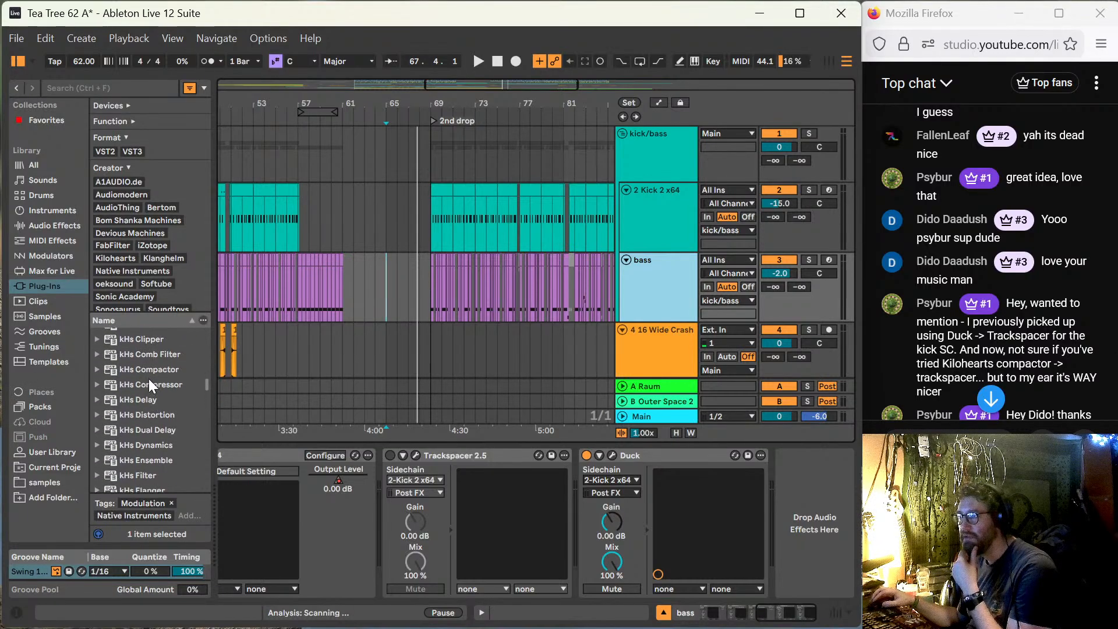
drag(155, 370, 819, 512)
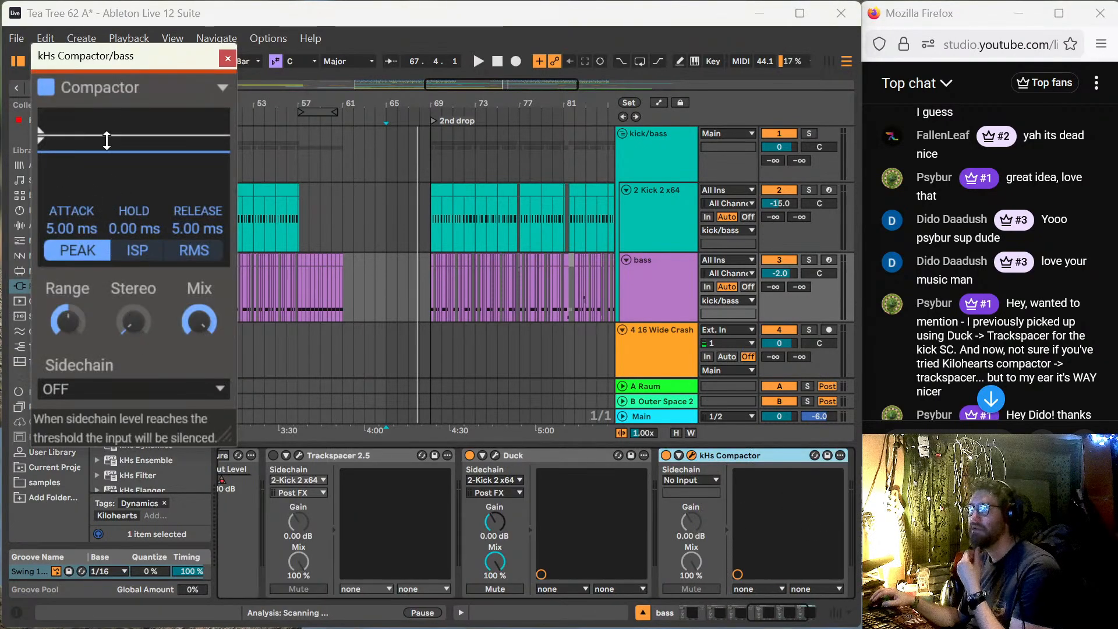
click(227, 59)
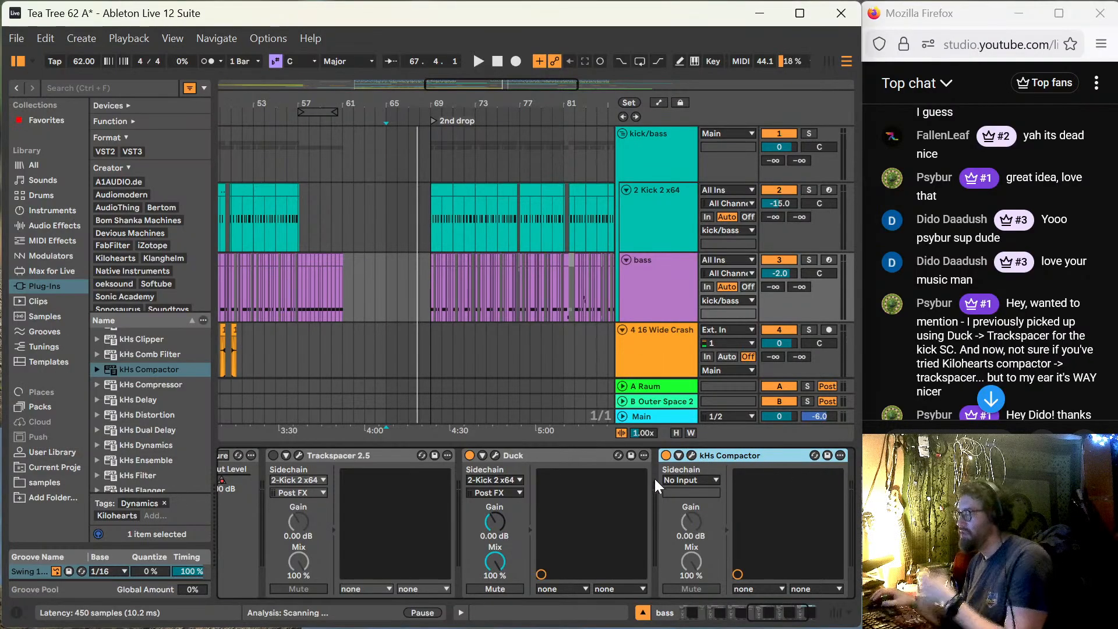
key(Delete)
Step: Review the Duck curve on the bass track again, close the plug-in window and catch up on the newest chat messages
click(496, 456)
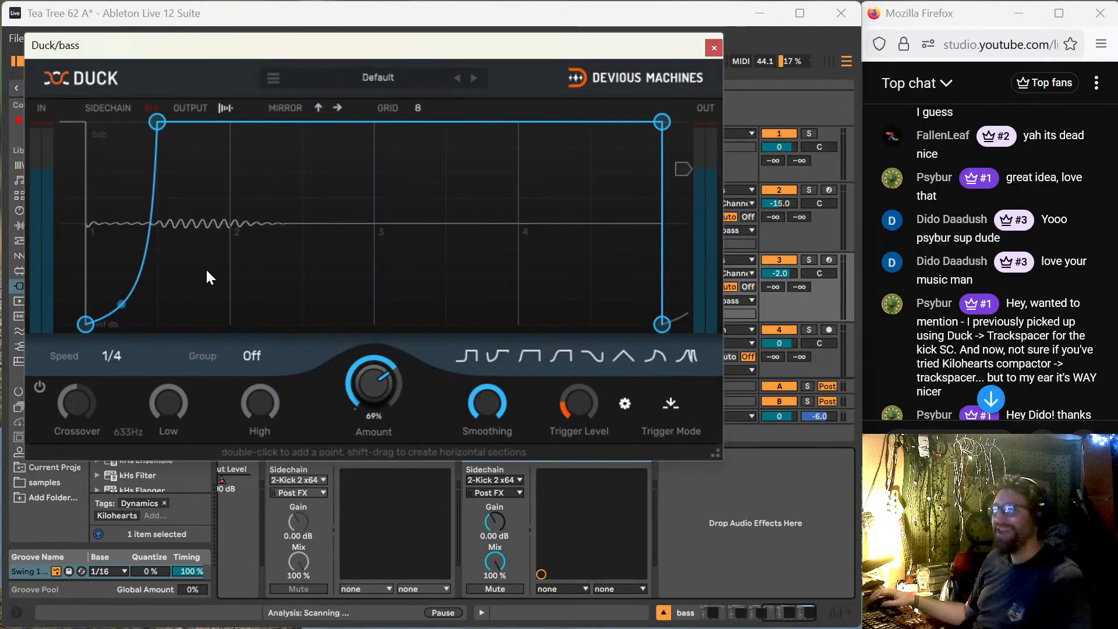
drag(295, 51, 389, 93)
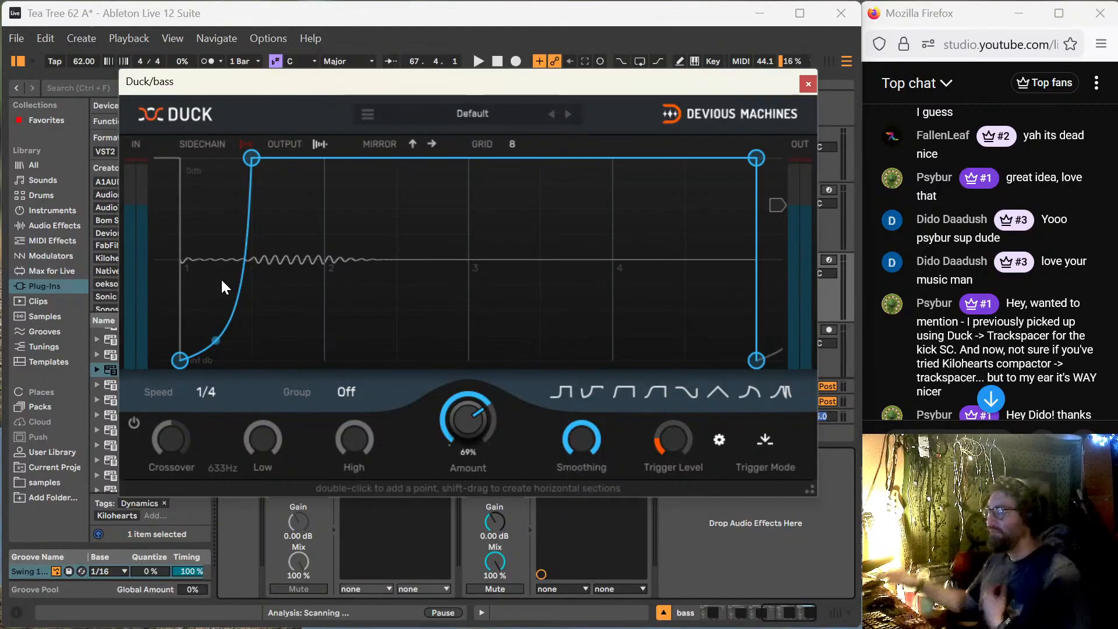
click(812, 87)
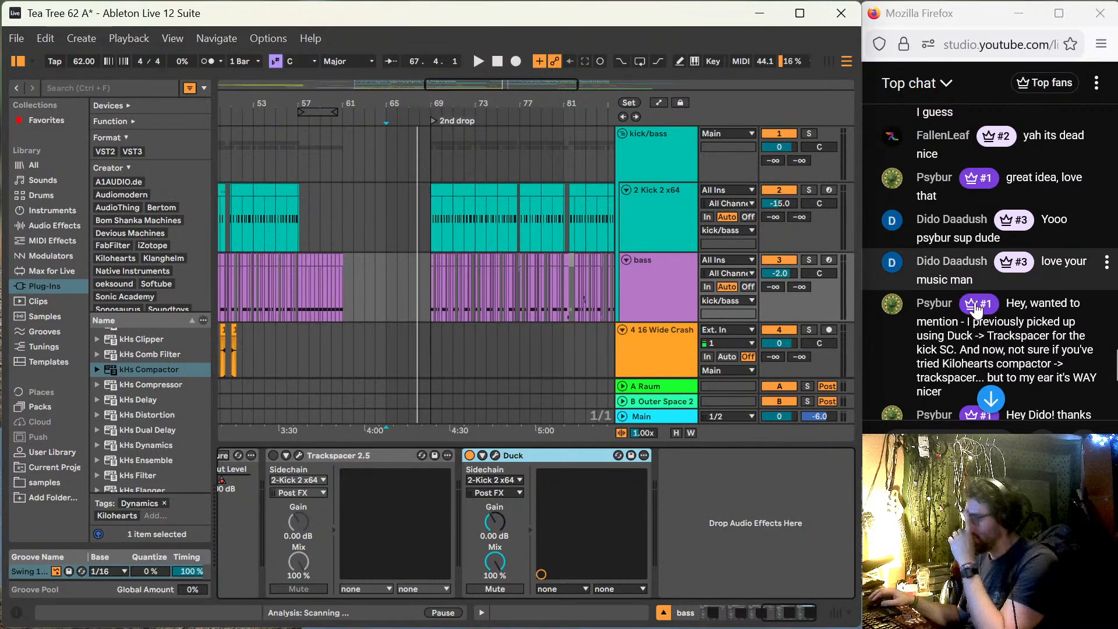
scroll(958, 350, down, 5)
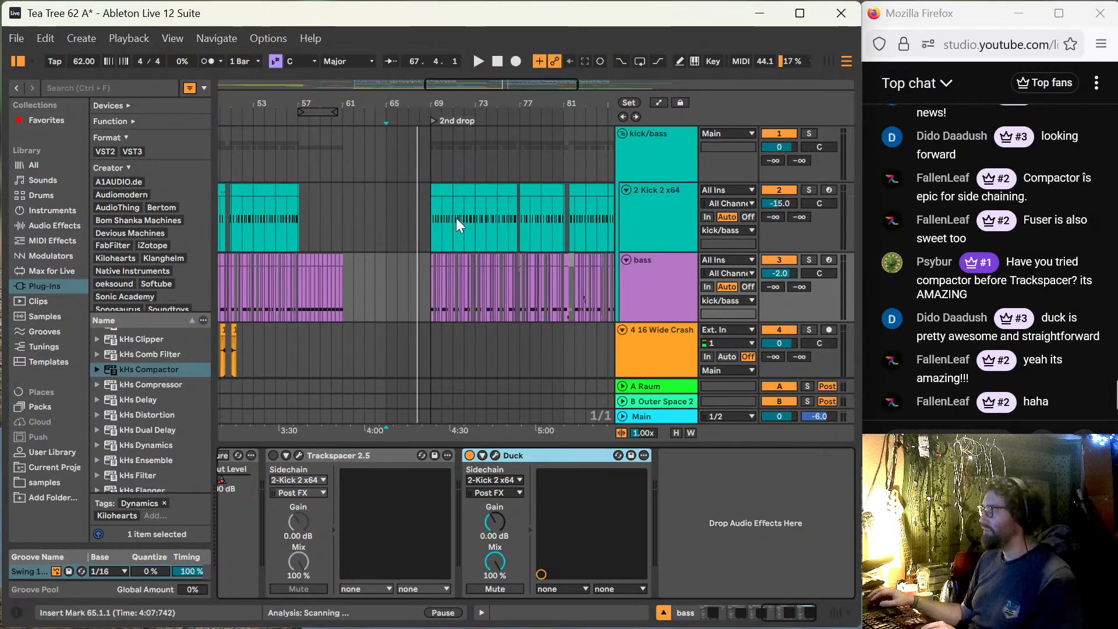
Step: Examine the Tech clips on tracks 57 to 60 around the second drop with a wider timeline view
scroll(456, 218, down, 3)
scroll(454, 244, down, 10)
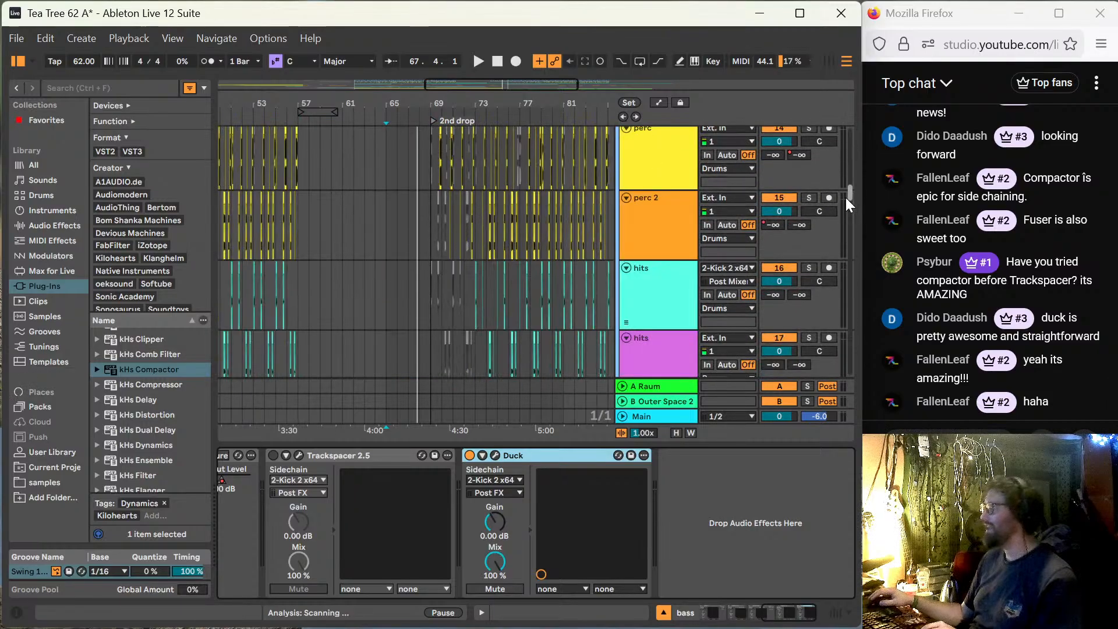
drag(848, 197, 853, 386)
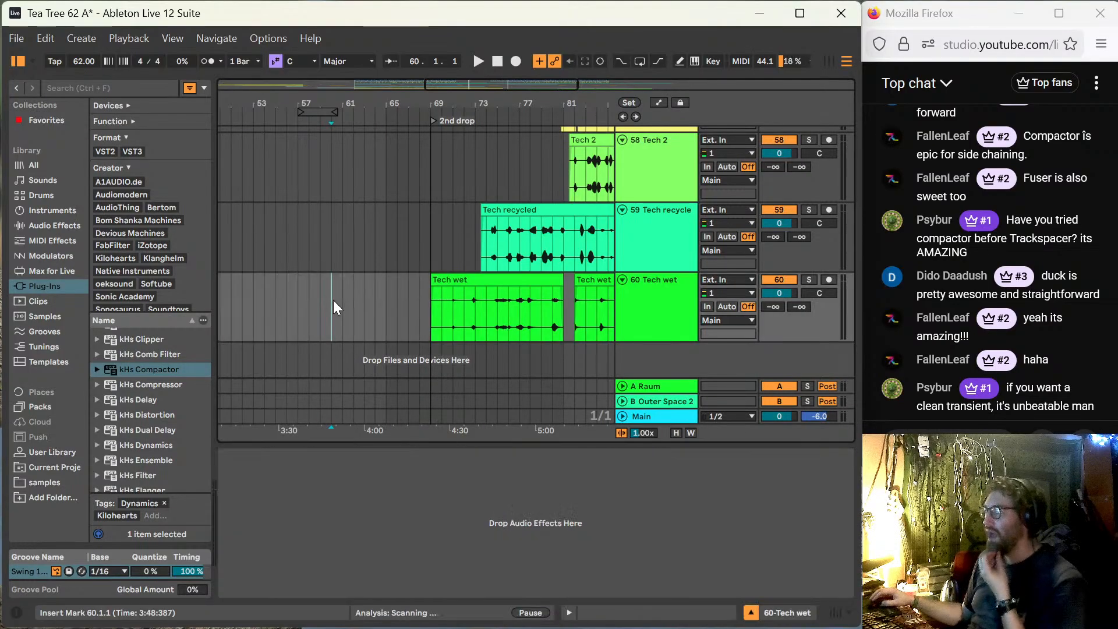
click(333, 302)
key(minus)
key(minus)
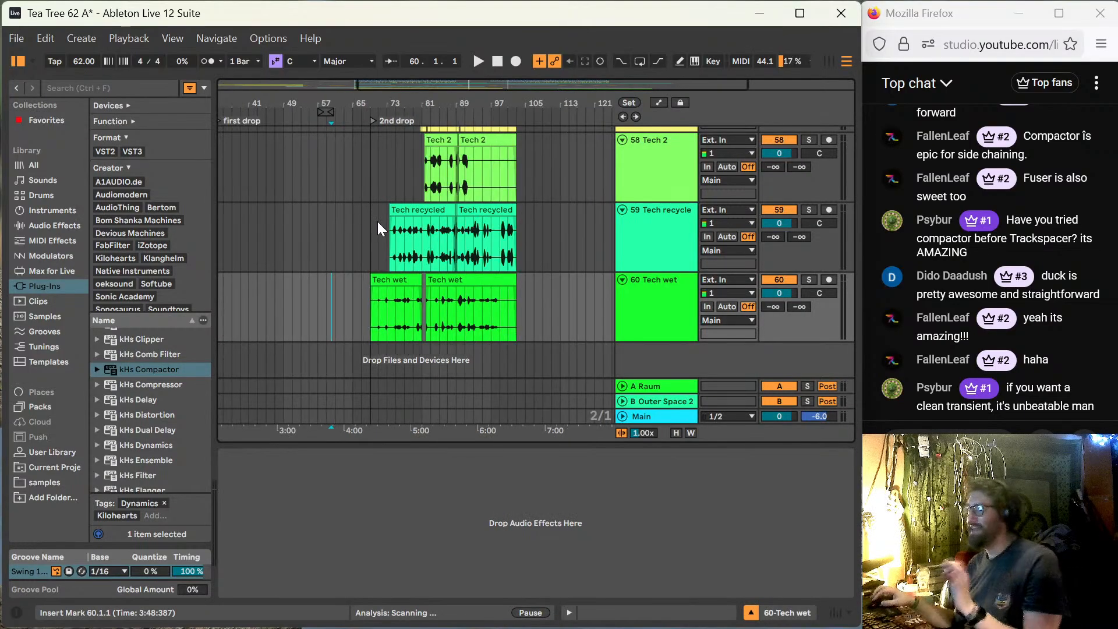
scroll(377, 221, up, 4)
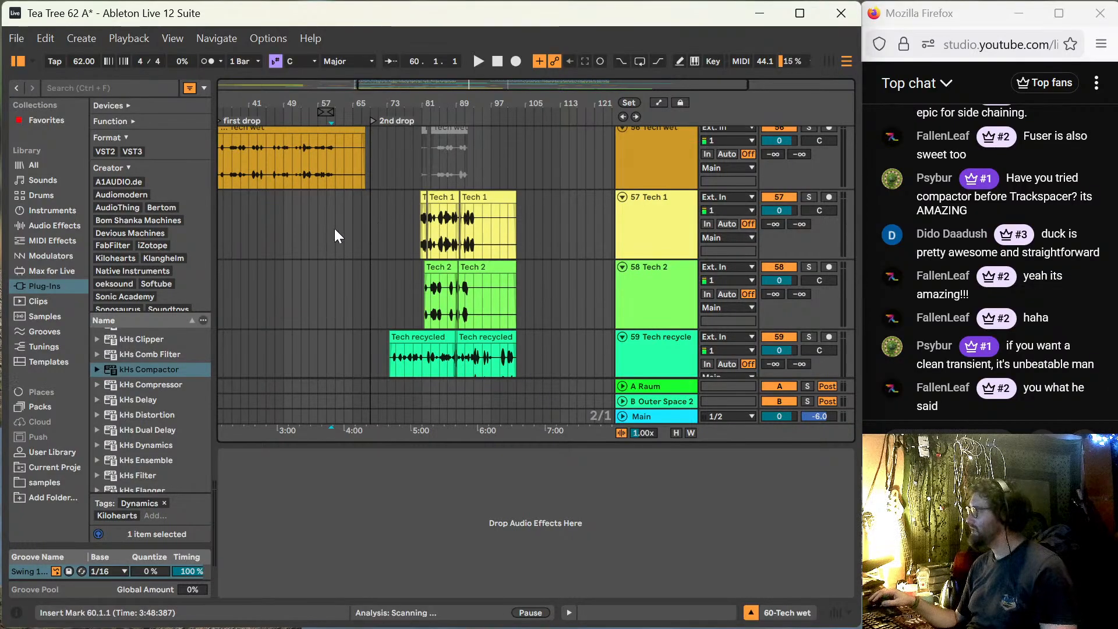
scroll(334, 228, down, 4)
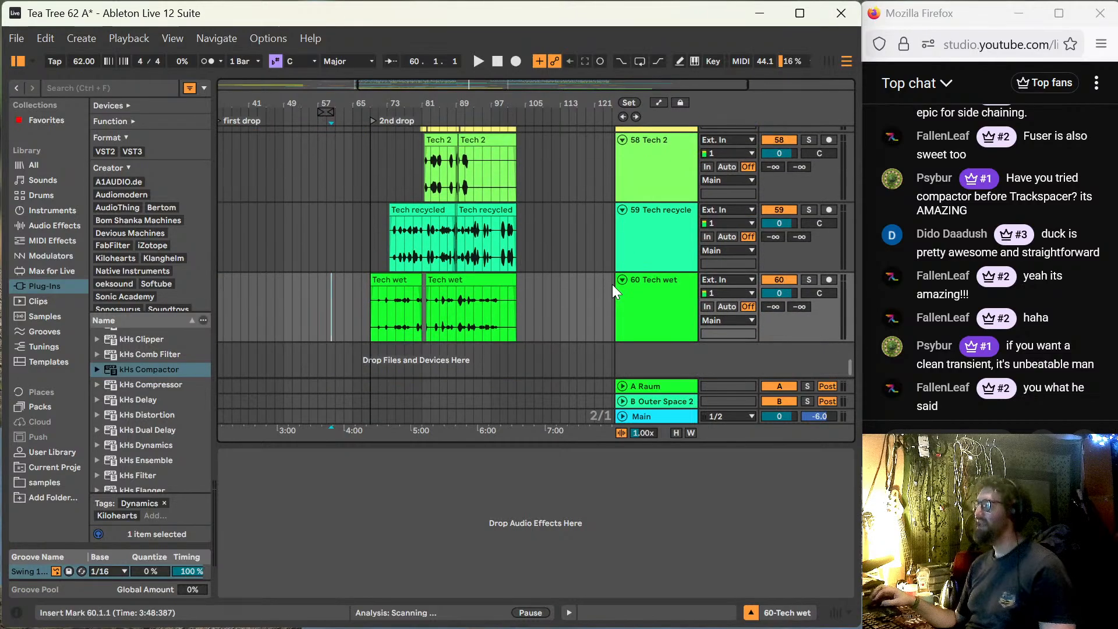
Step: Look through the melodic, synth and effects tracks between 39 Audio and 60 Tech wet for material around the second drop
scroll(677, 187, up, 7)
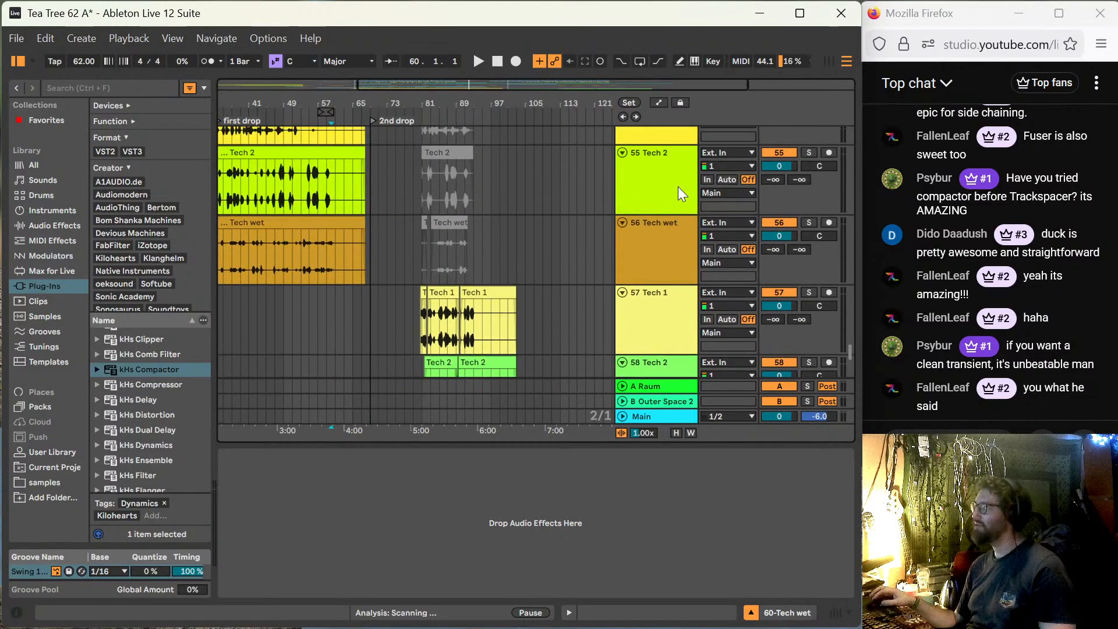
scroll(678, 187, up, 8)
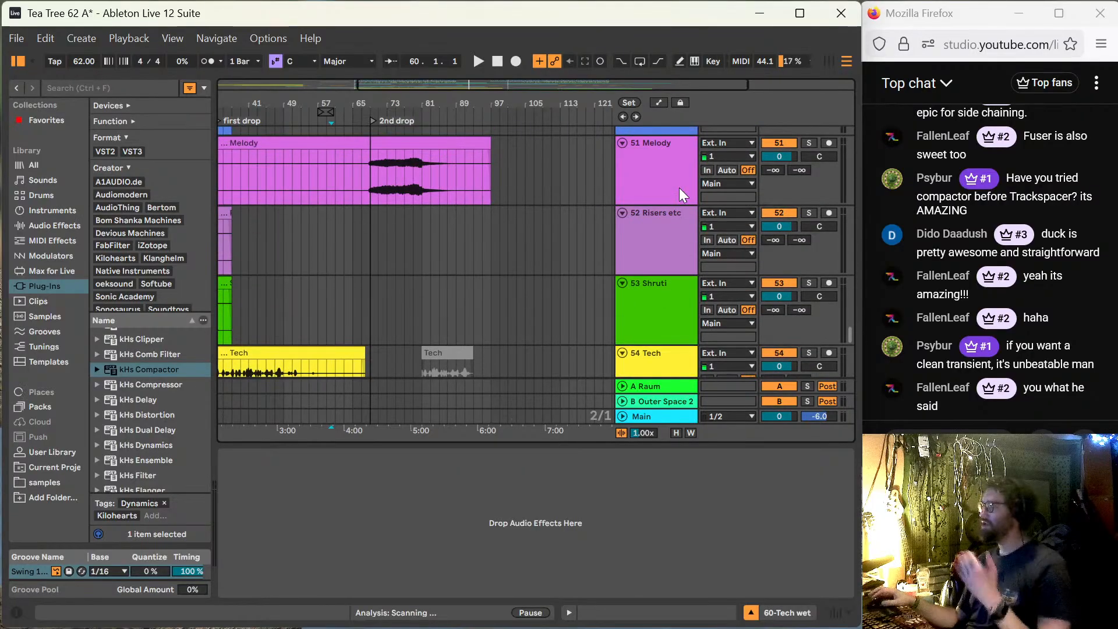
scroll(679, 187, up, 10)
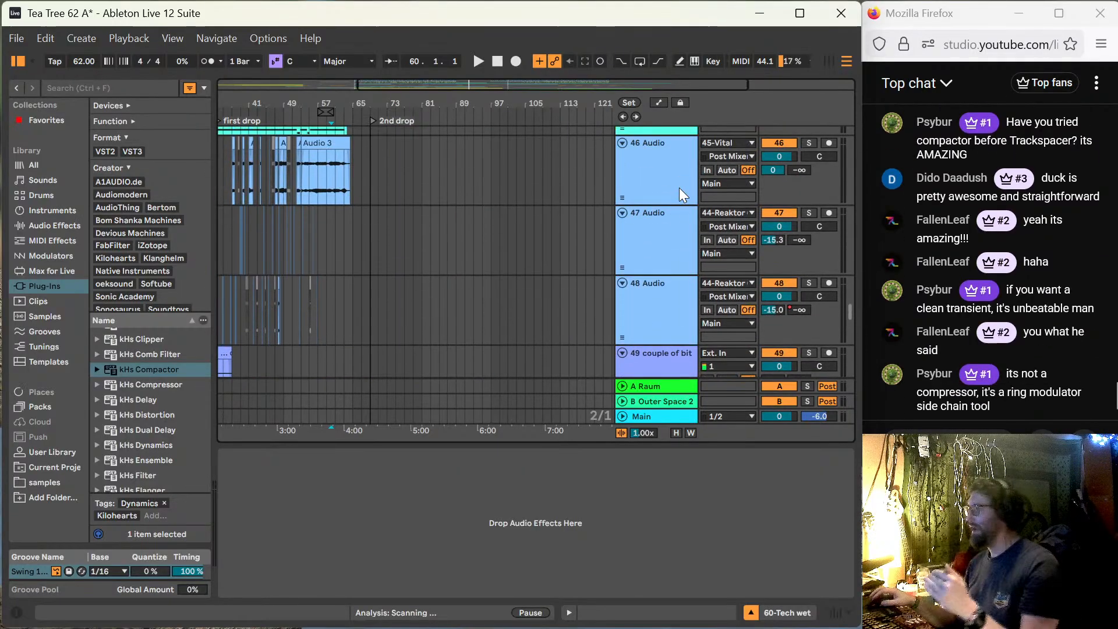
scroll(679, 187, up, 1)
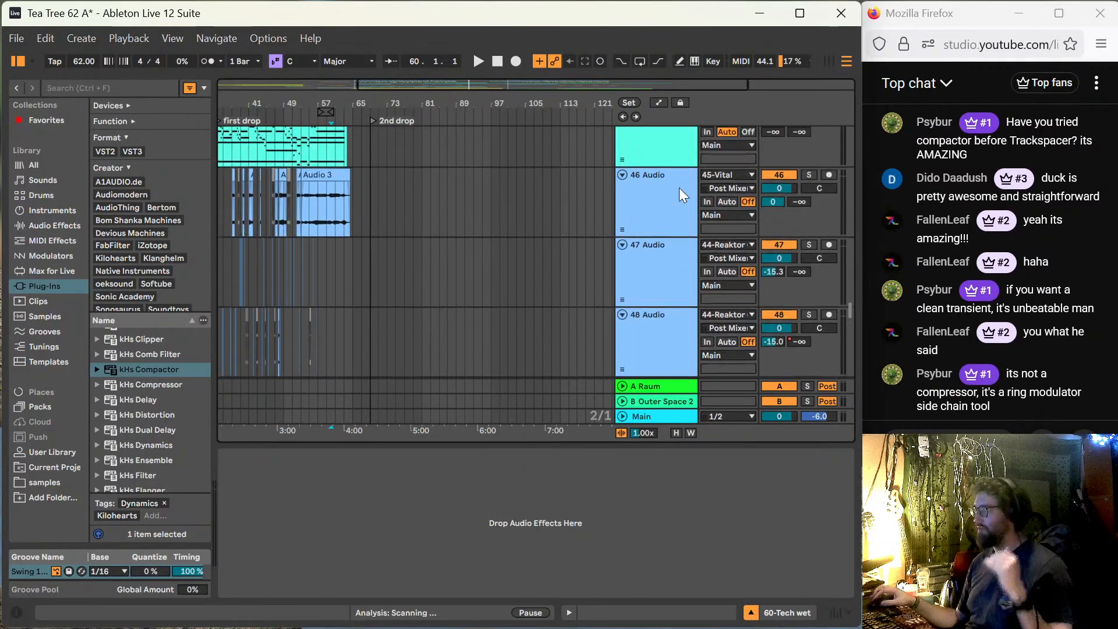
scroll(679, 188, up, 5)
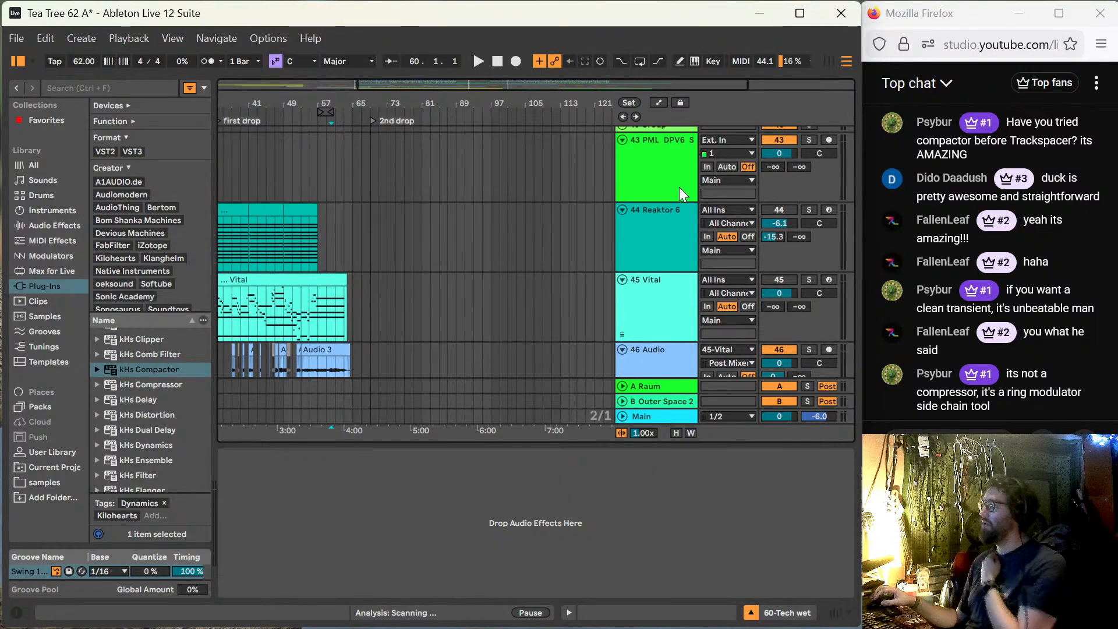
scroll(679, 187, up, 3)
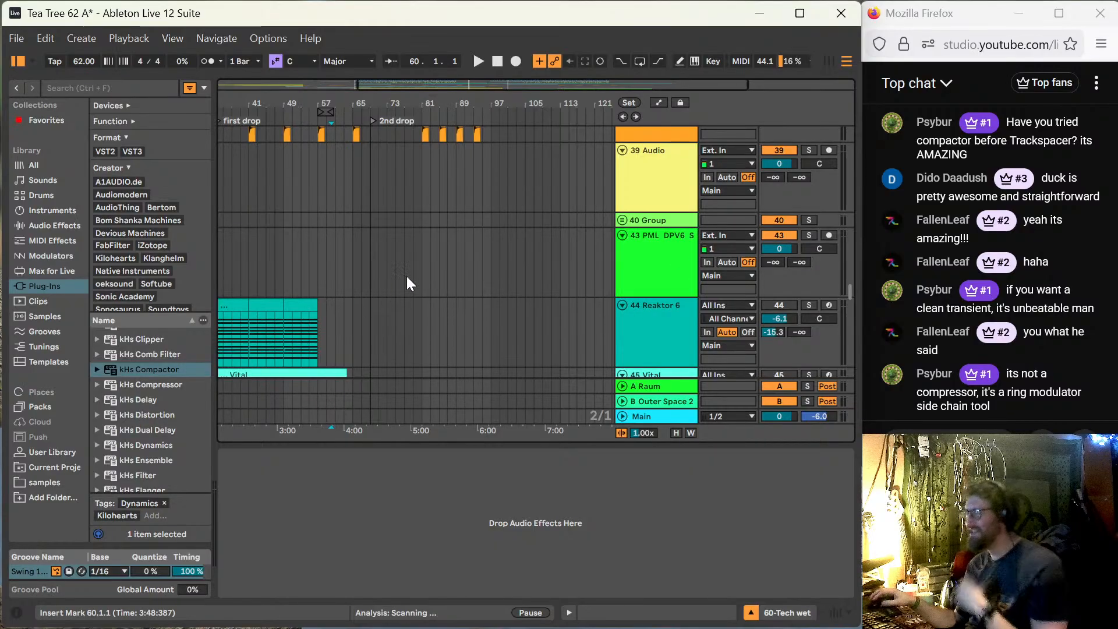
scroll(513, 285, down, 10)
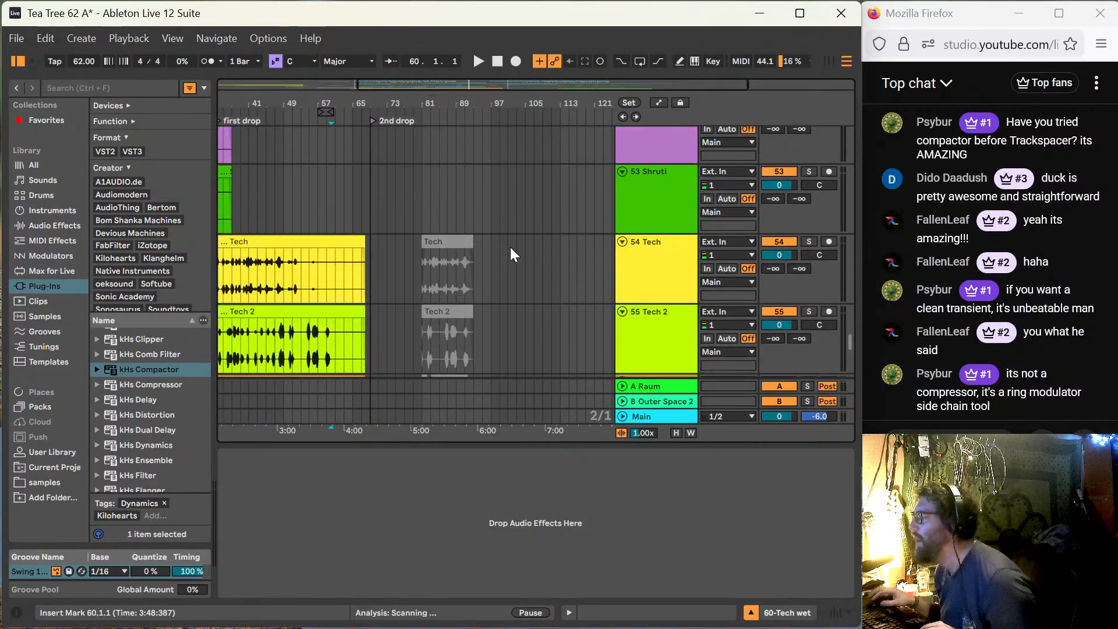
scroll(510, 247, down, 4)
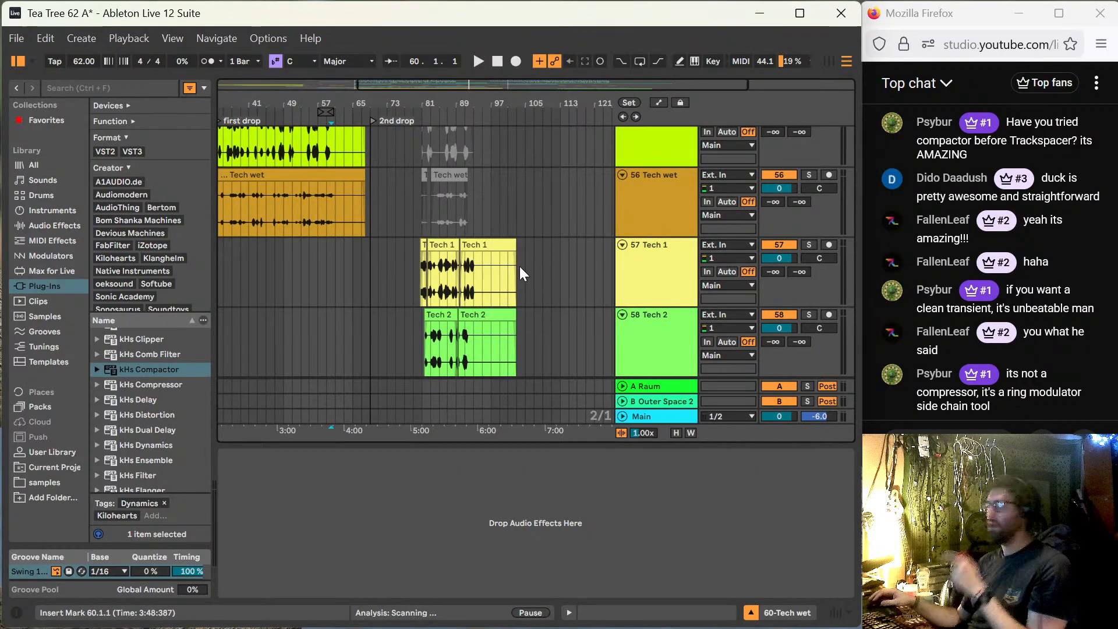
scroll(498, 261, down, 2)
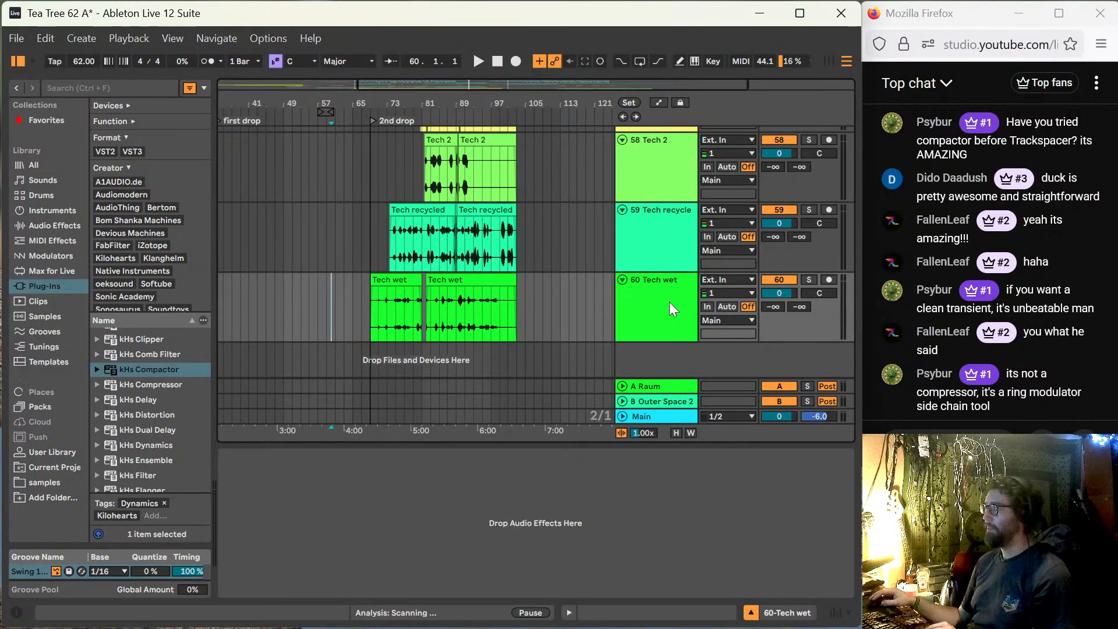
scroll(550, 291, up, 6)
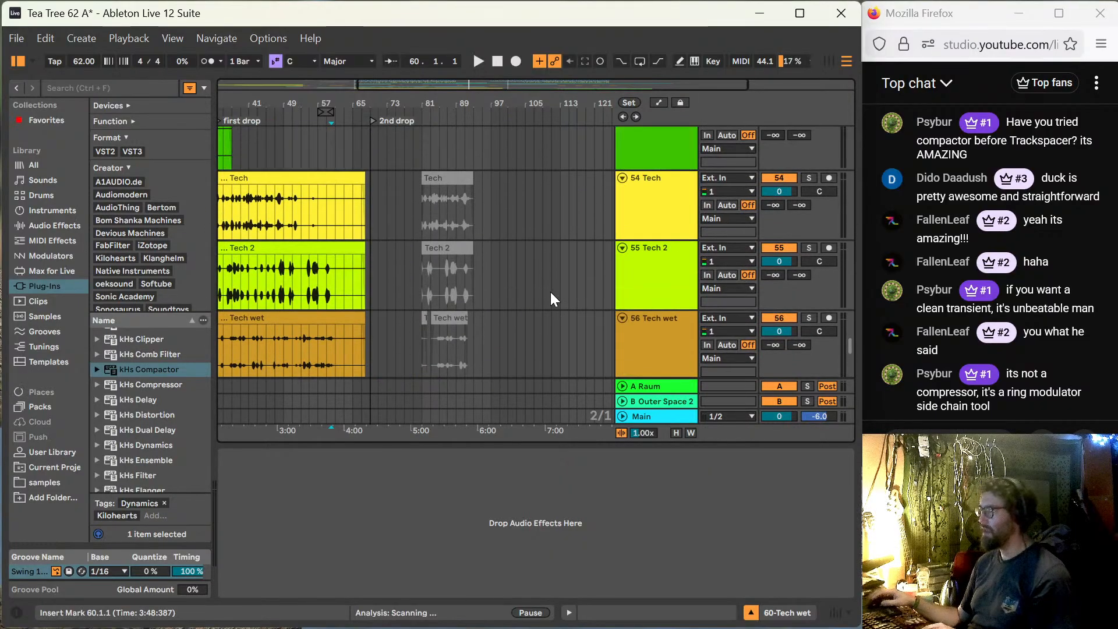
scroll(550, 292, up, 4)
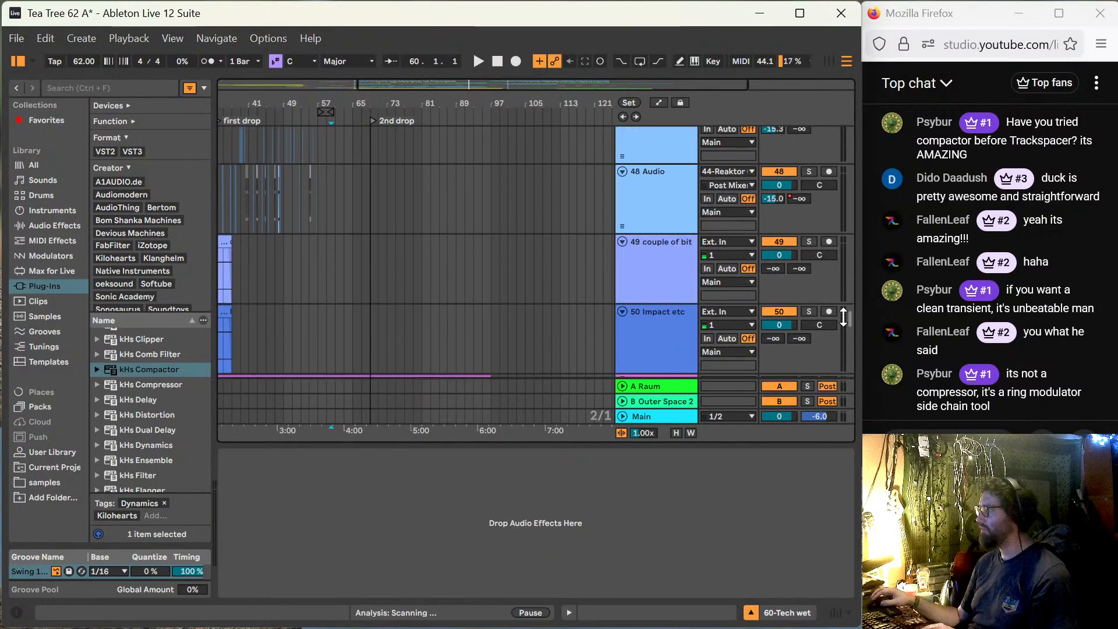
Step: Play the transition from 65.1.1 on the 7 various hits track while reviewing the drum tracks down to the hits
drag(848, 317, 887, 73)
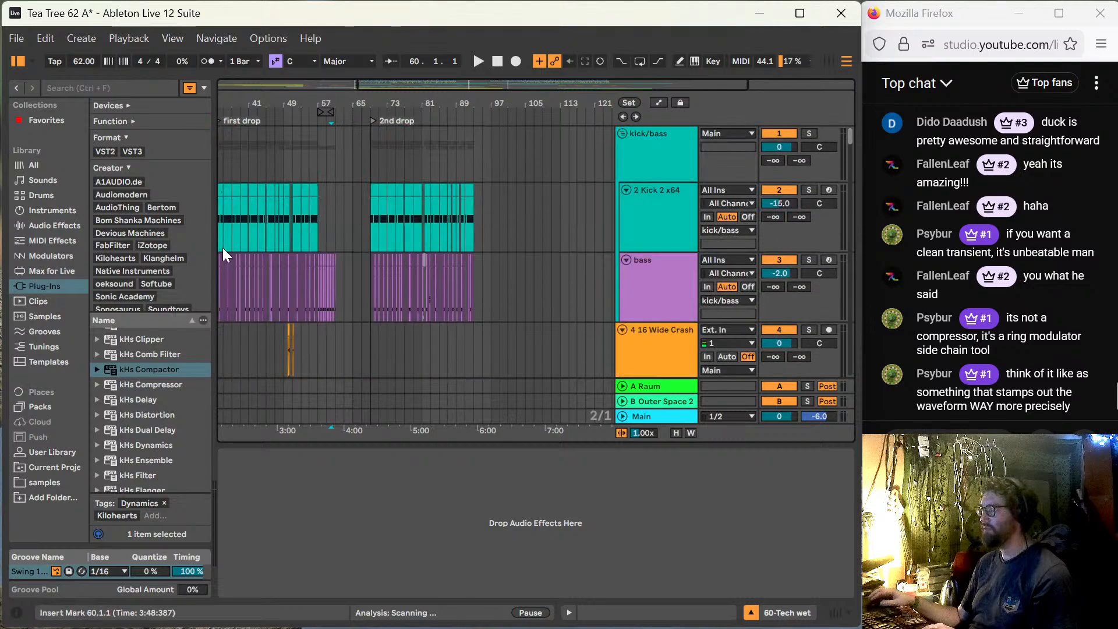
scroll(275, 261, down, 1)
scroll(280, 265, down, 3)
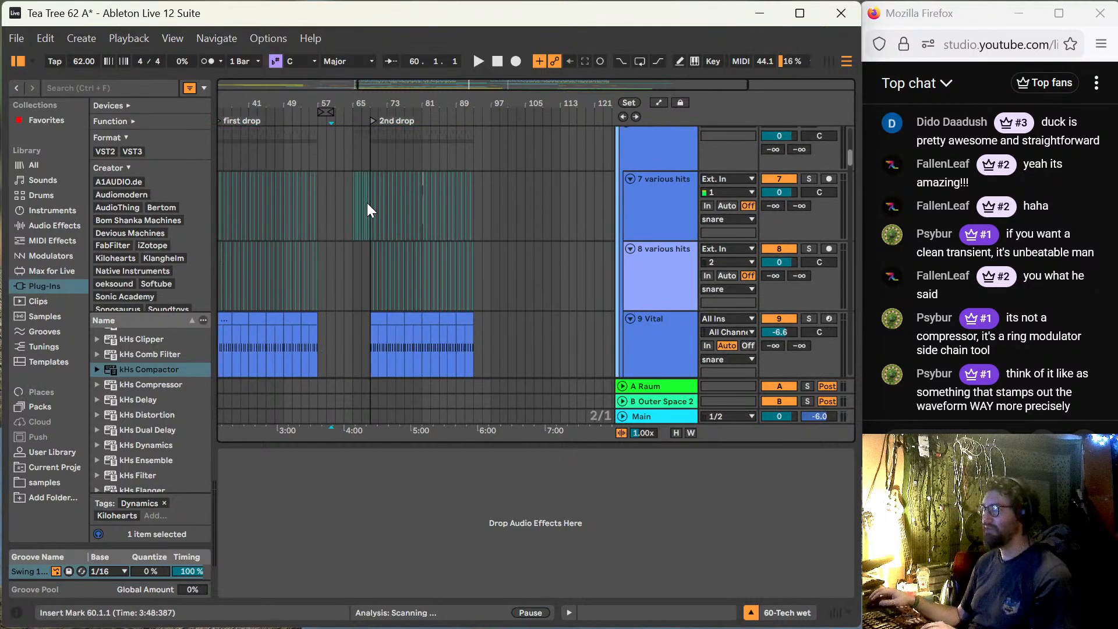
click(348, 211)
key(space)
scroll(366, 213, down, 3)
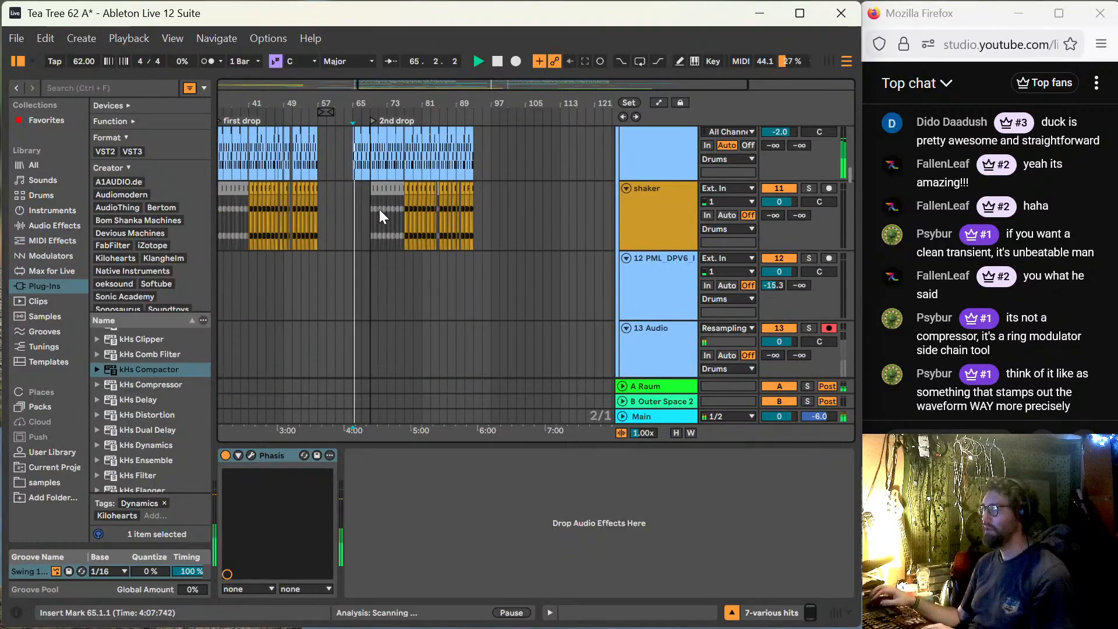
scroll(379, 209, down, 1)
scroll(373, 221, down, 2)
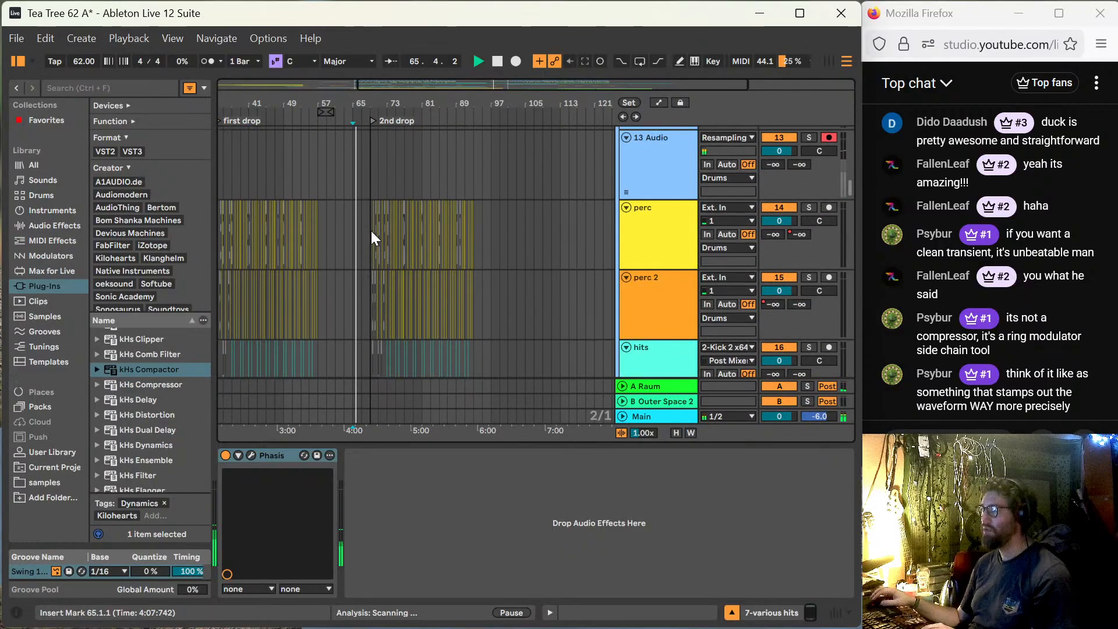
Step: Copy the four bars starting at 73.1.1 on both hits tracks to 65.1.1, ahead of the second drop
click(370, 229)
ctrl+scroll(371, 231, up, 5)
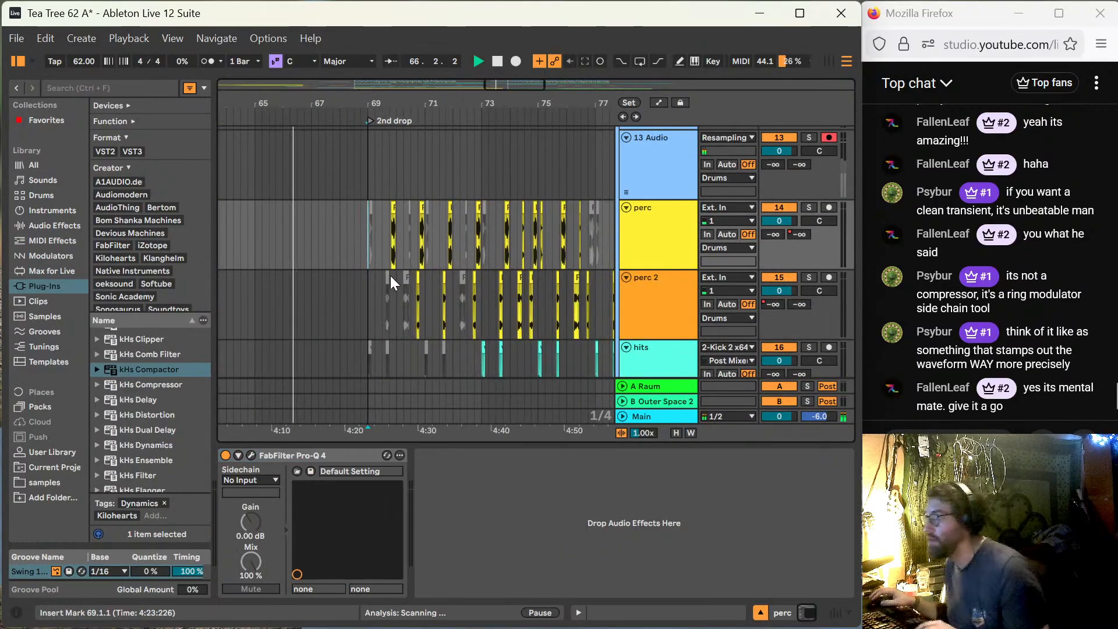
scroll(390, 275, down, 1)
scroll(437, 269, down, 1)
drag(481, 269, 492, 340)
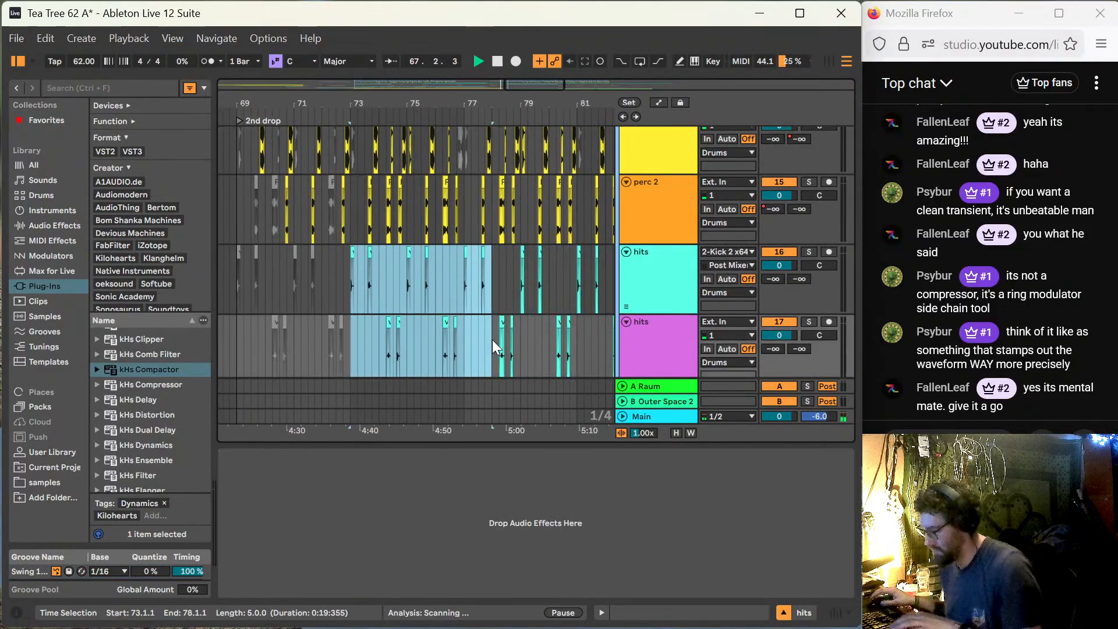
key(minus)
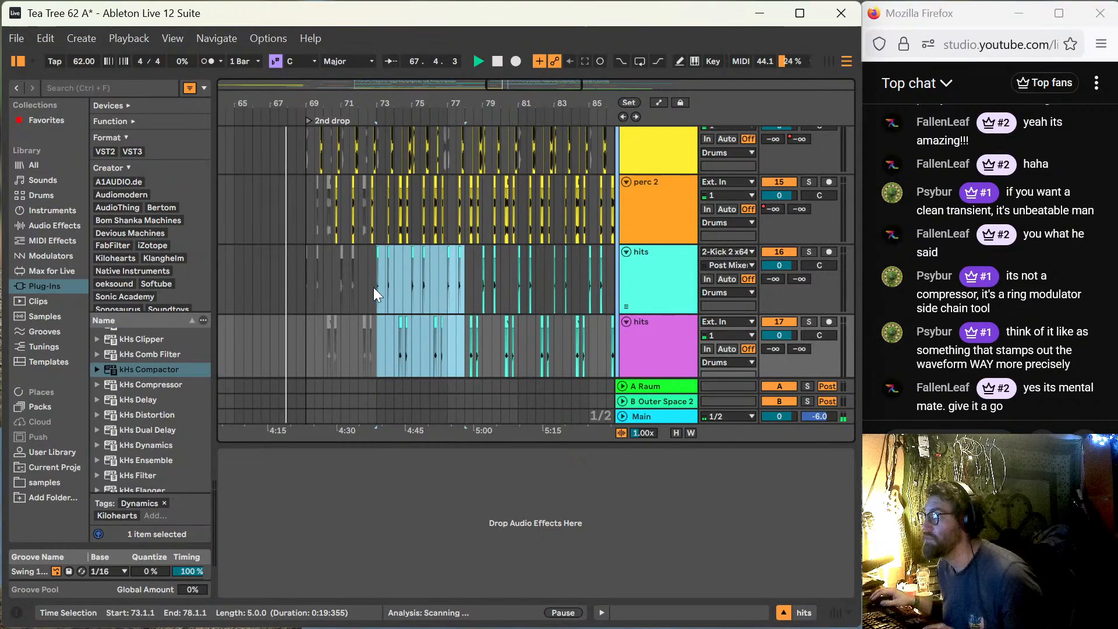
drag(375, 289, 450, 340)
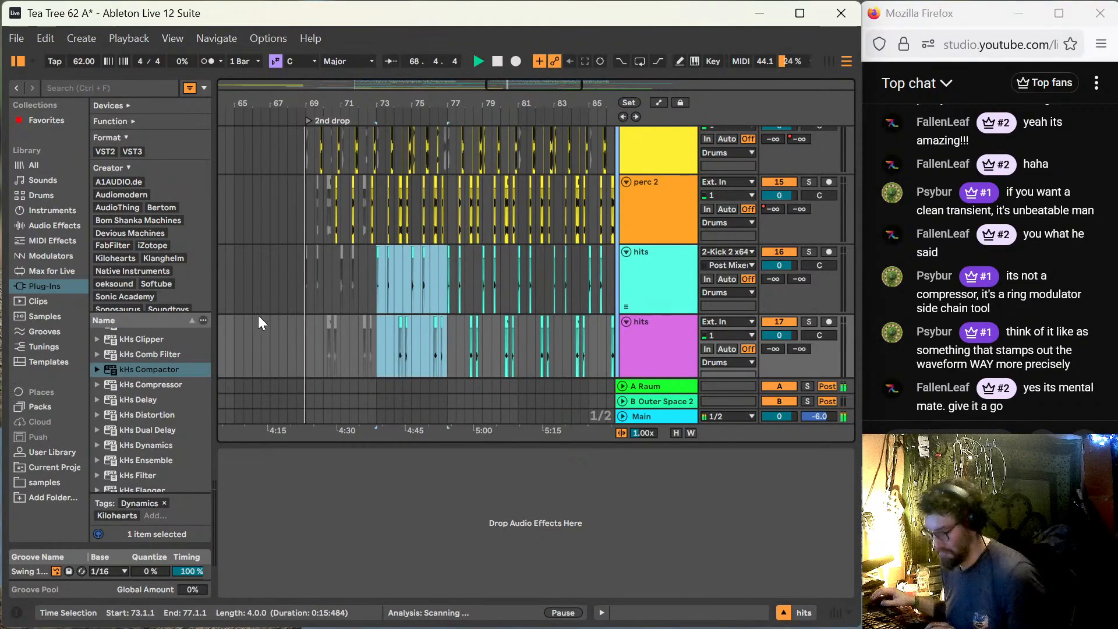
click(235, 275)
key(ctrl+v)
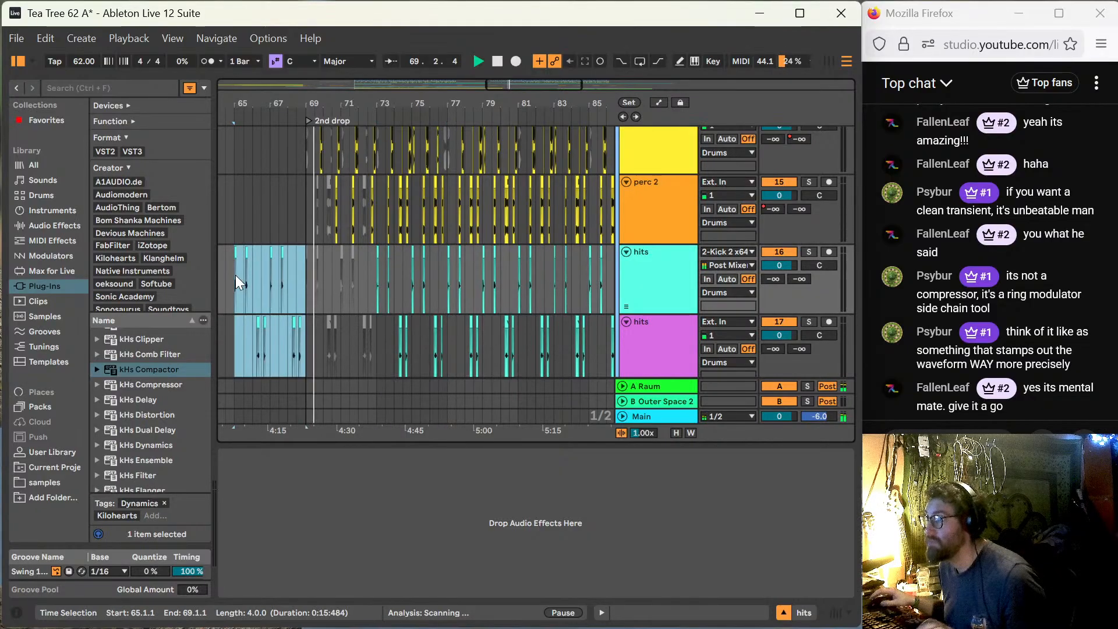
Step: Play the copied hits from 65.1.1 into the second drop and hide the browser for a wider timeline view
key(space)
key(space)
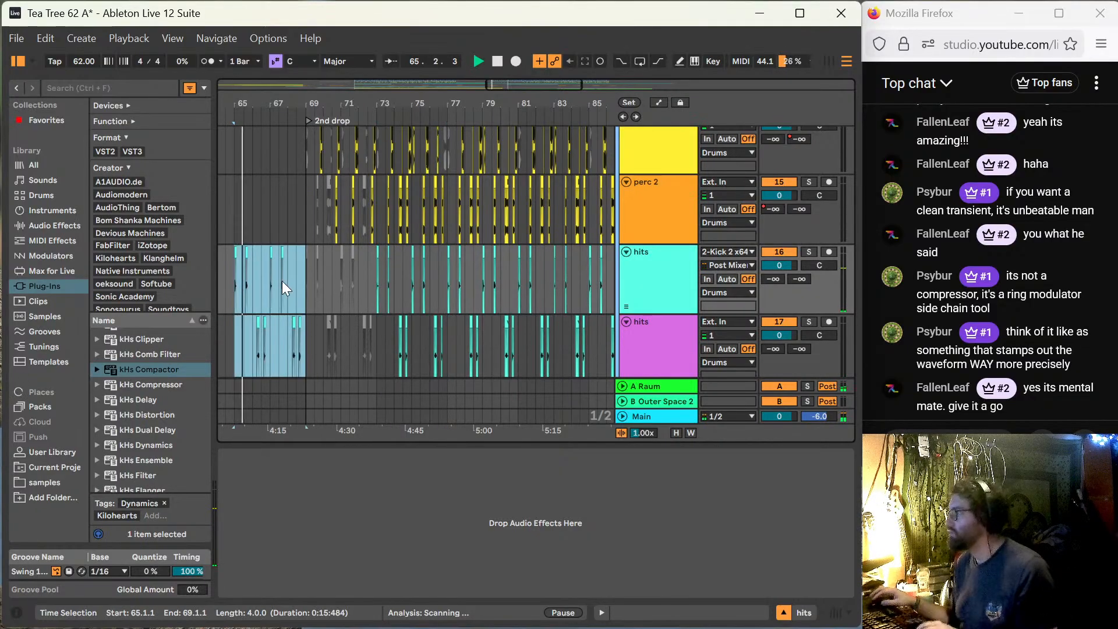
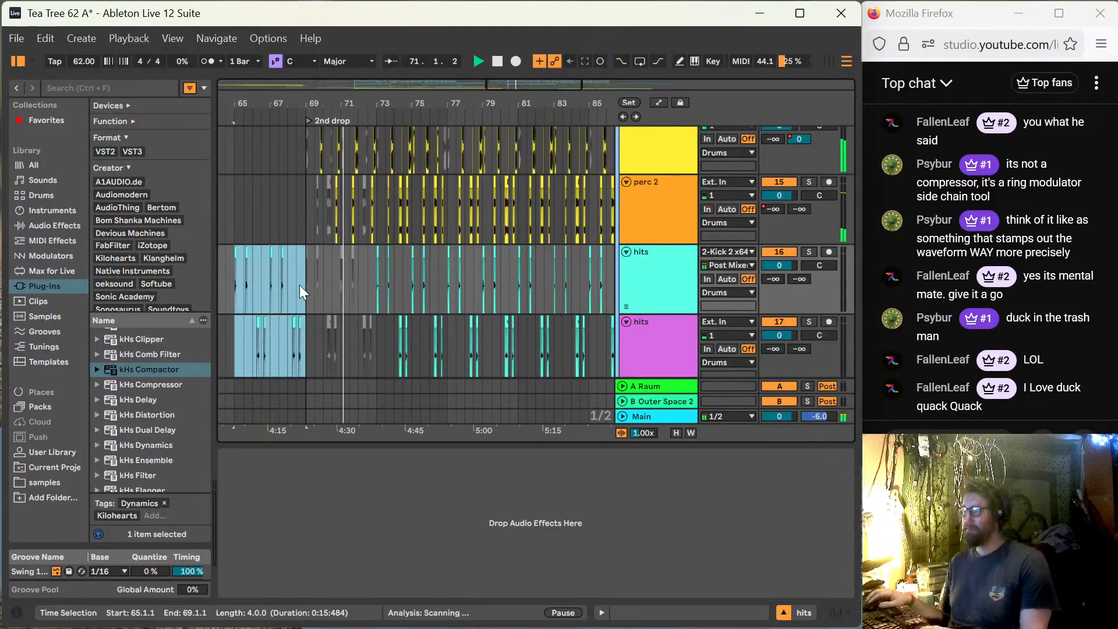
click(232, 261)
key(space)
key(plus)
key(plus)
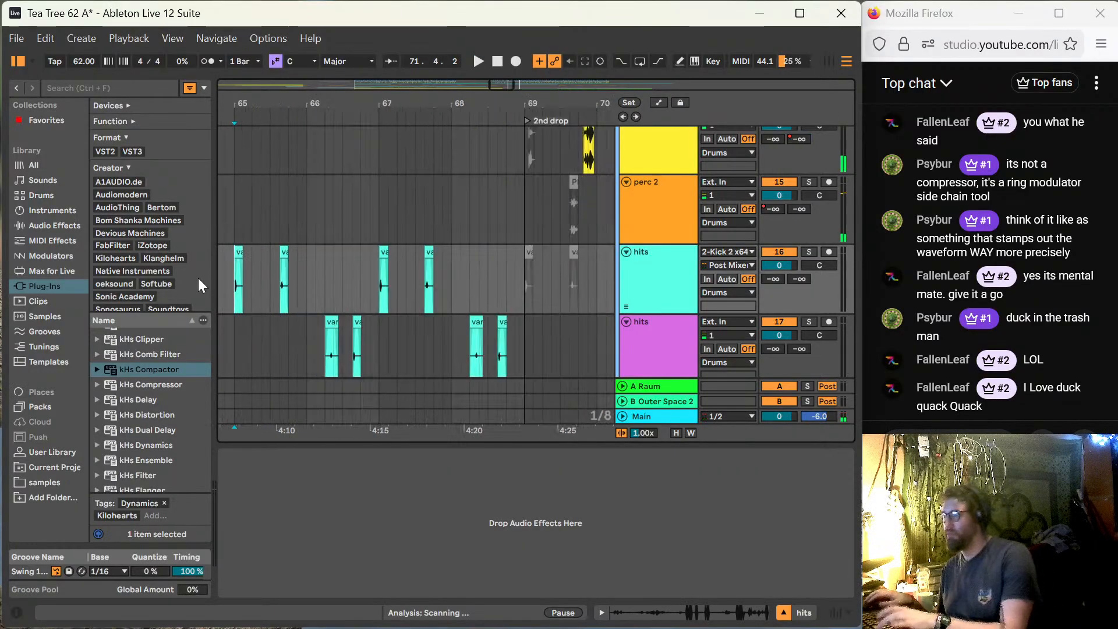
key(minus)
key(minus)
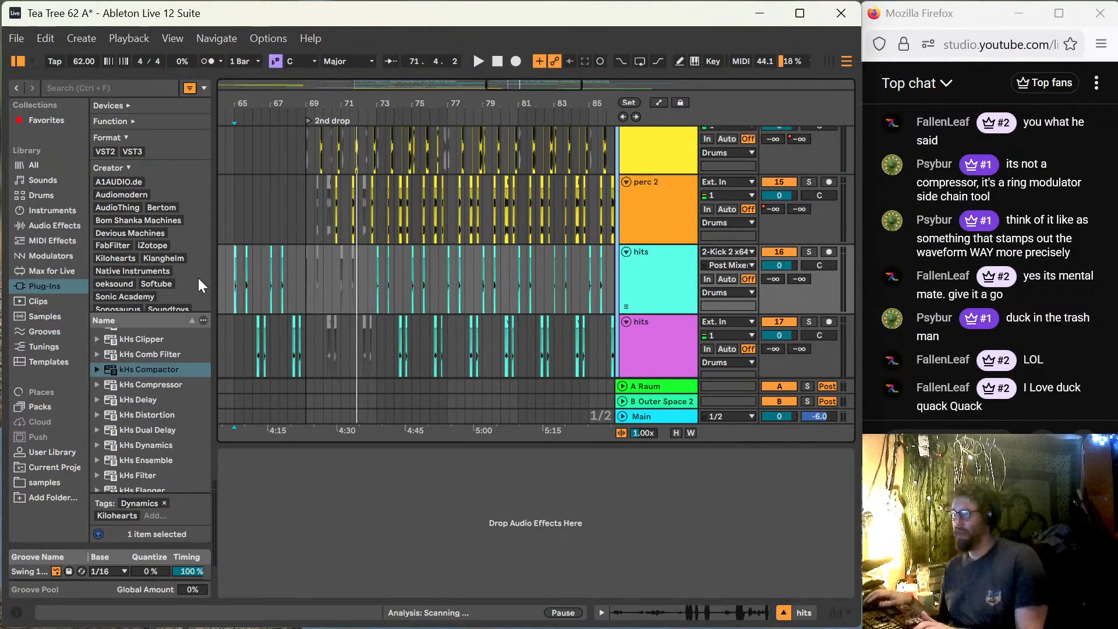
key(space)
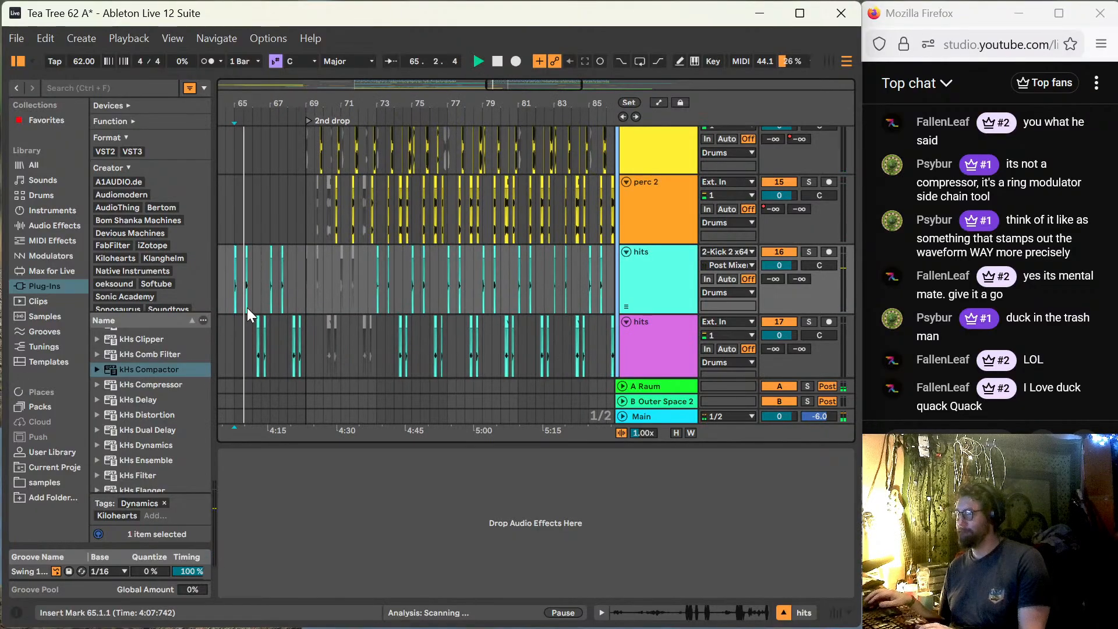
key(minus)
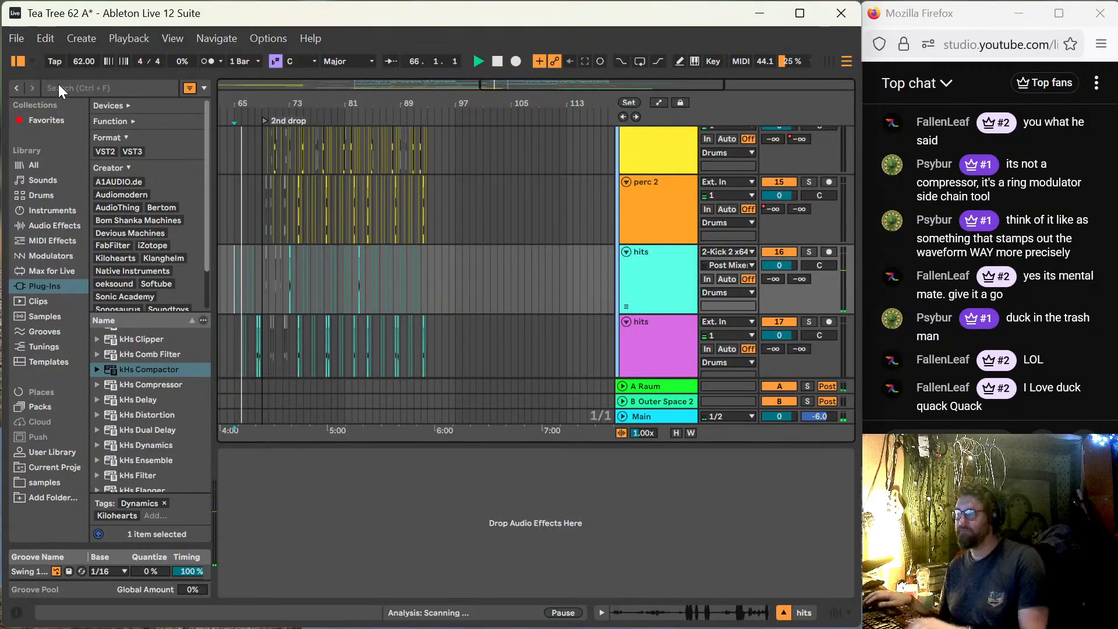
click(17, 58)
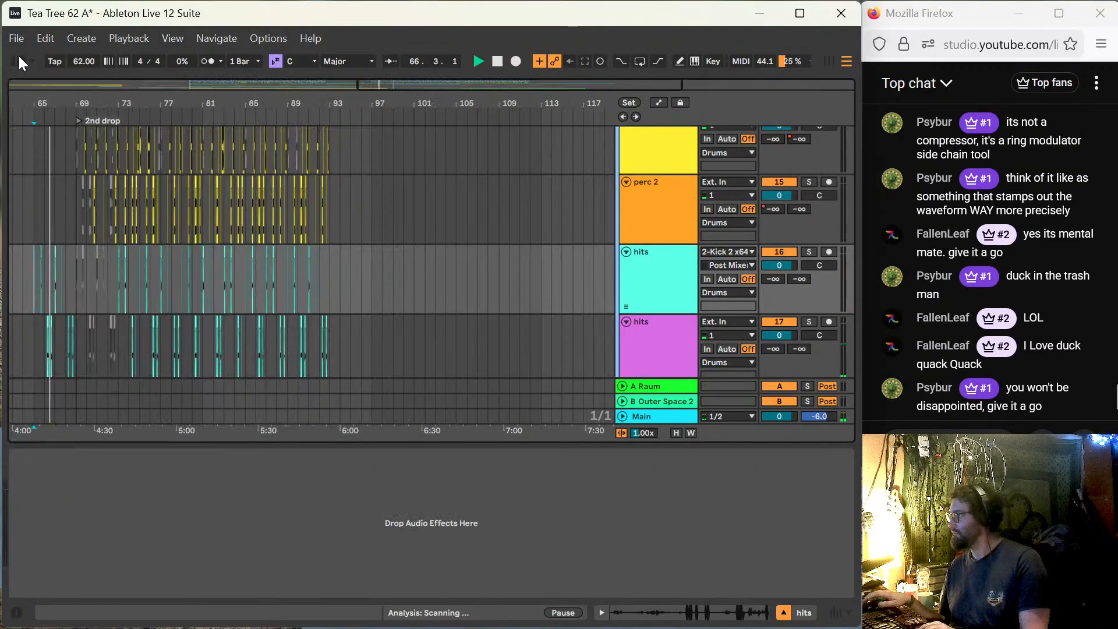
drag(414, 85, 313, 85)
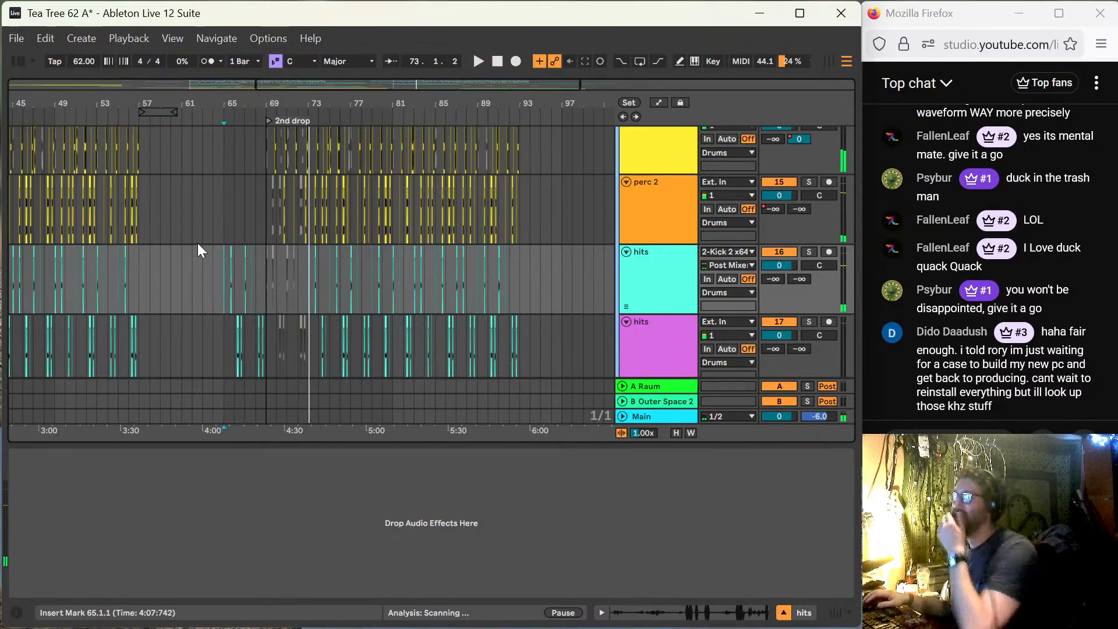
Step: Look through the Kilohearts plug-ins in the browser and hide the browser again
click(17, 59)
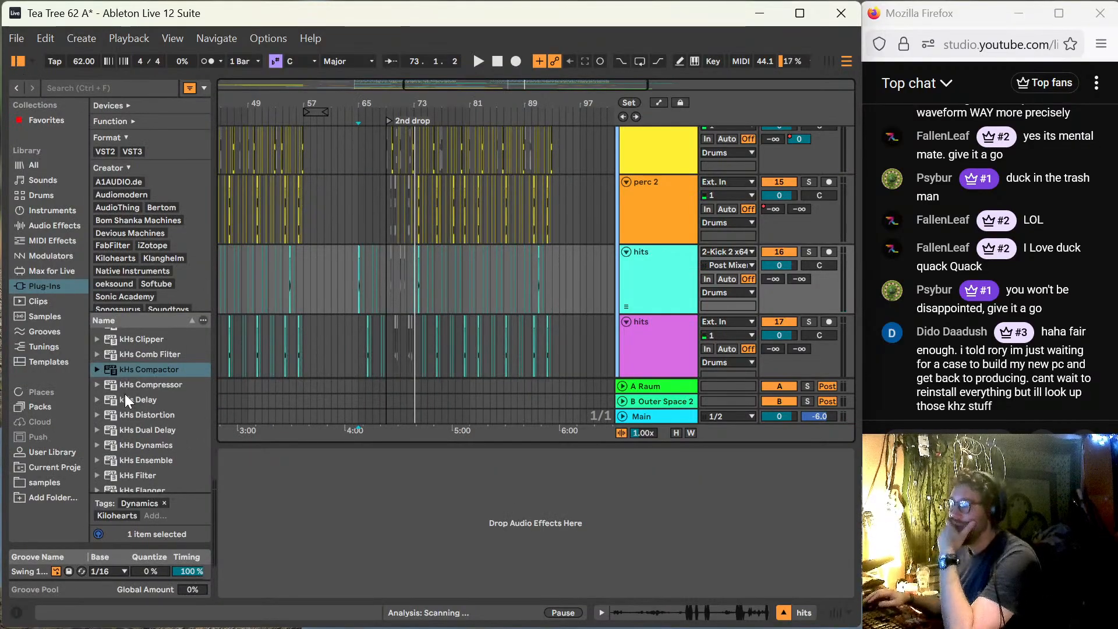
scroll(125, 393, down, 3)
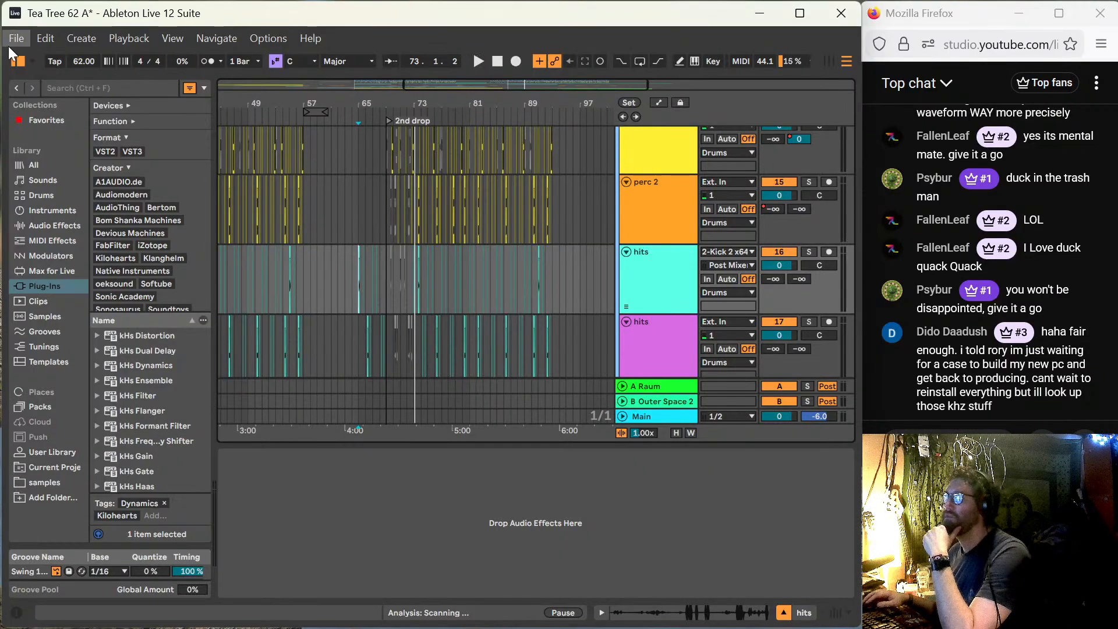
click(18, 63)
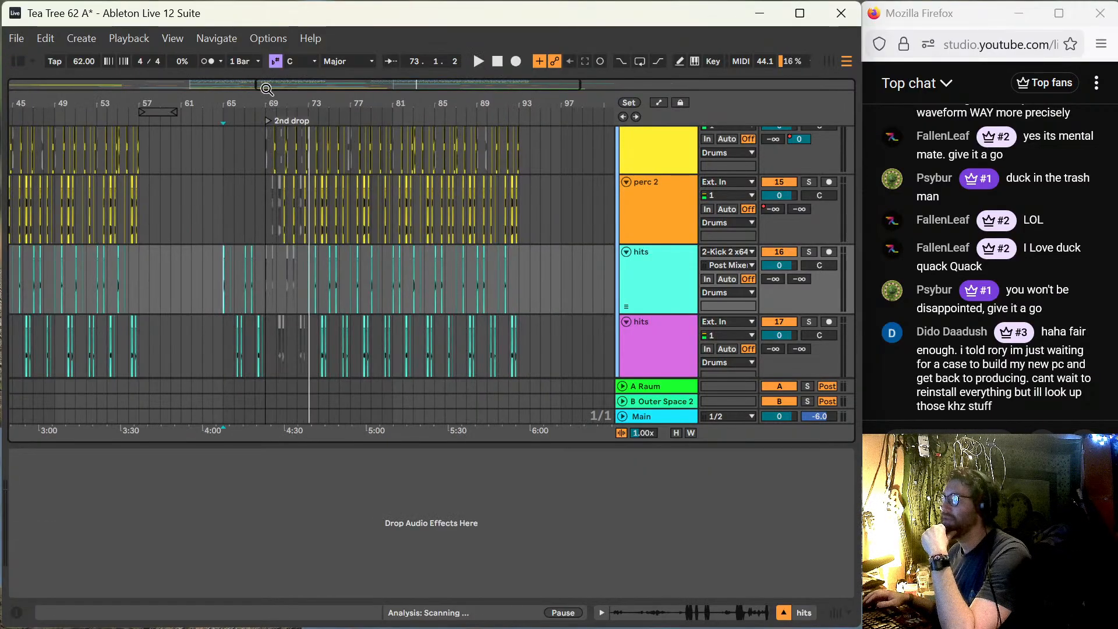
Step: Play from 62.1.1 while looking through the tracks from the percussion down to 46 Audio, with the first drop in view
drag(267, 88, 107, 93)
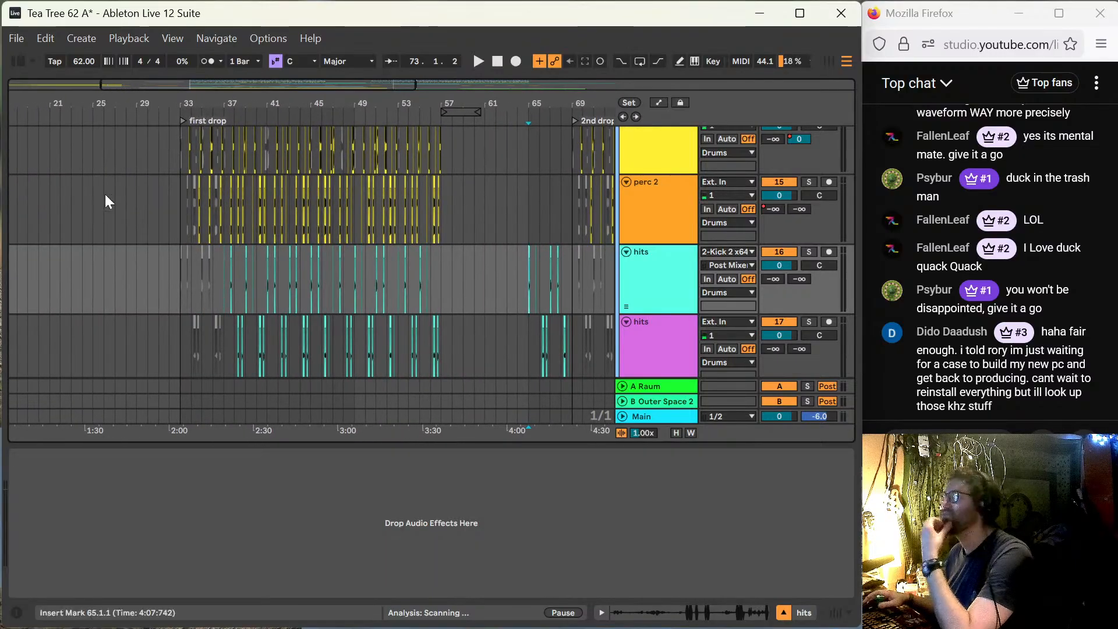
scroll(274, 193, up, 3)
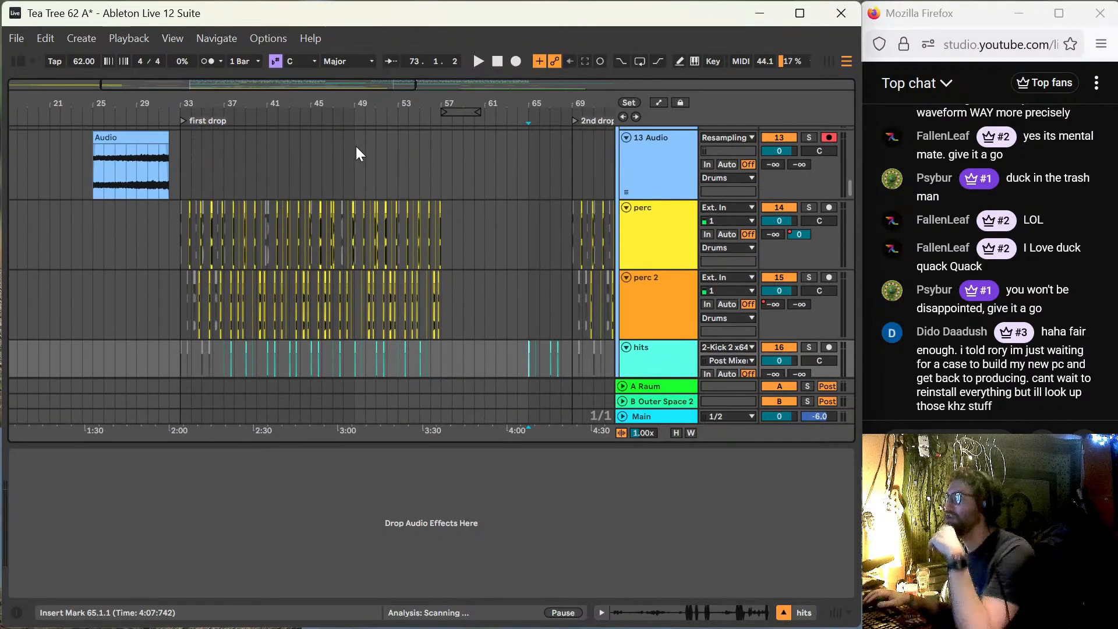
scroll(499, 265, down, 8)
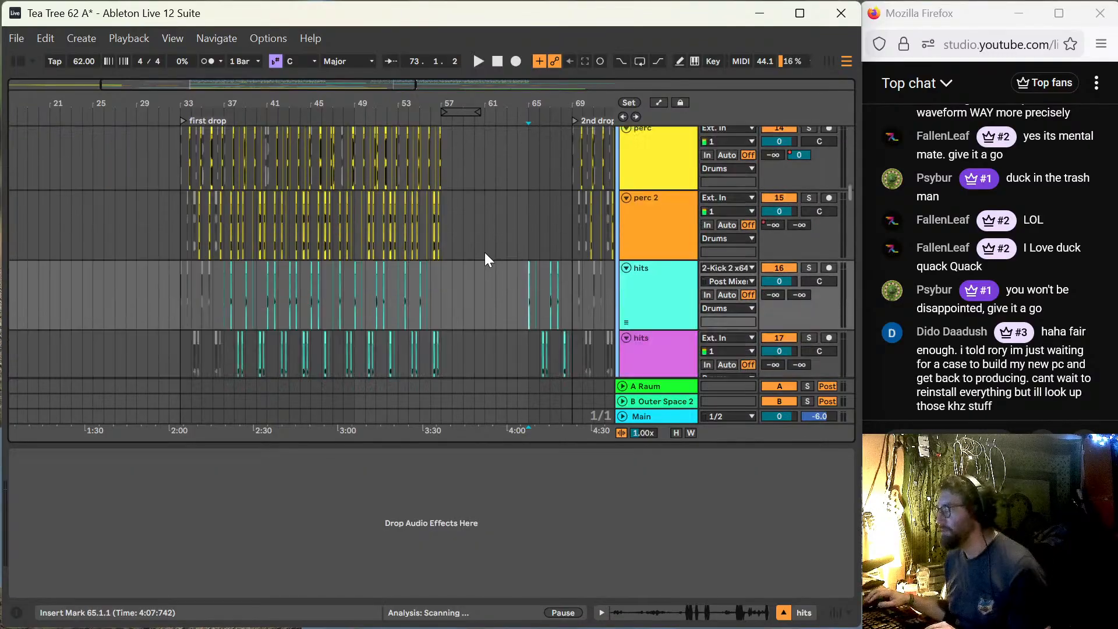
click(499, 214)
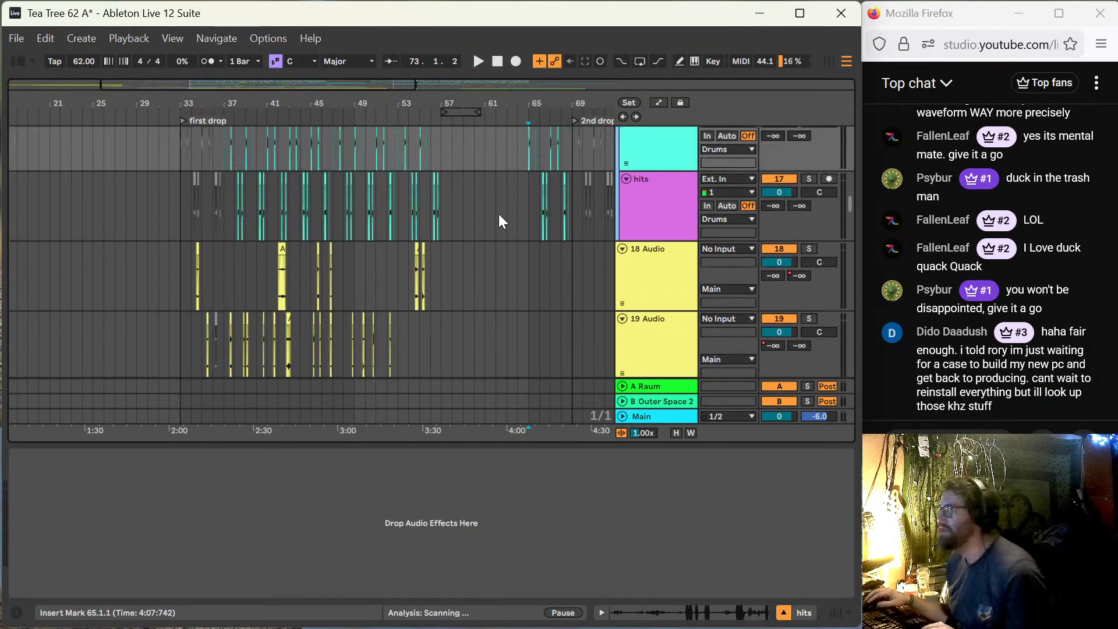
key(space)
scroll(495, 222, down, 6)
scroll(470, 271, down, 10)
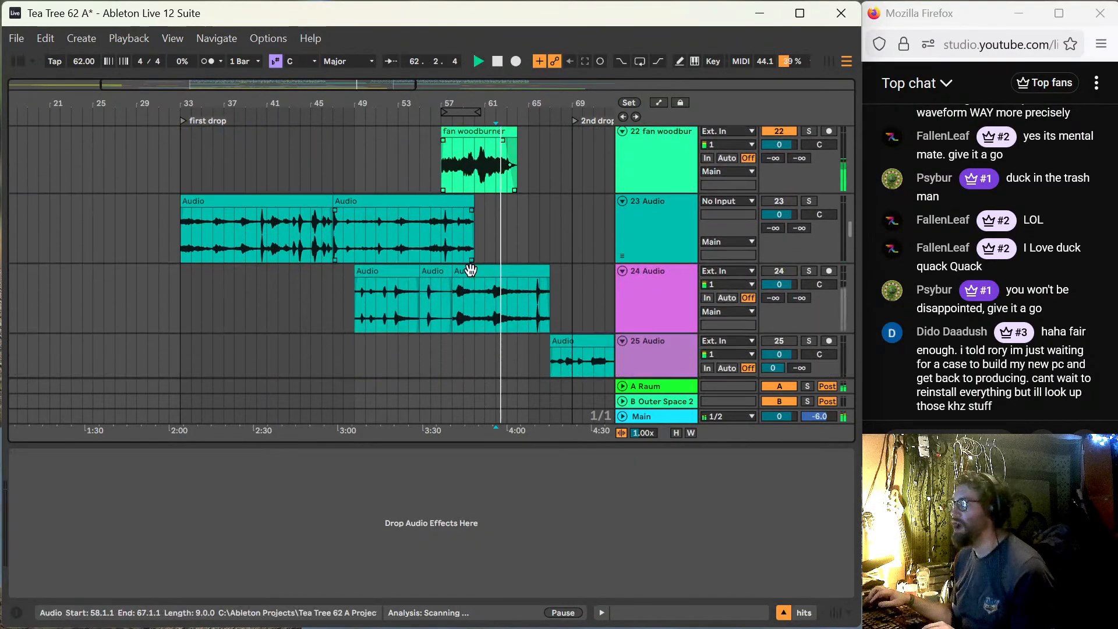
scroll(87, 219, down, 10)
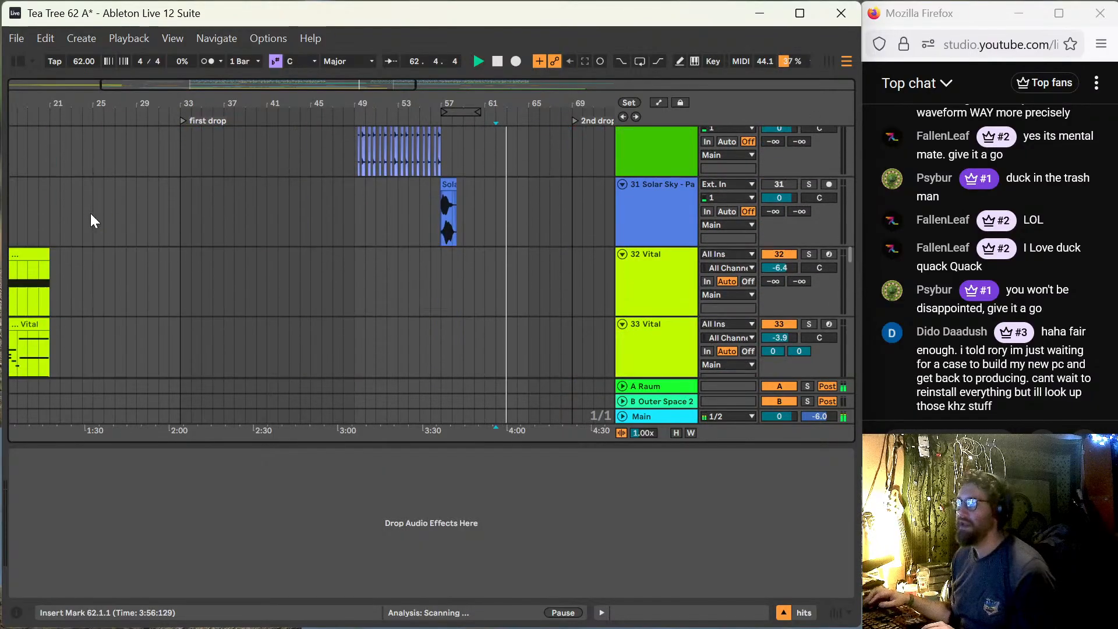
scroll(133, 243, down, 10)
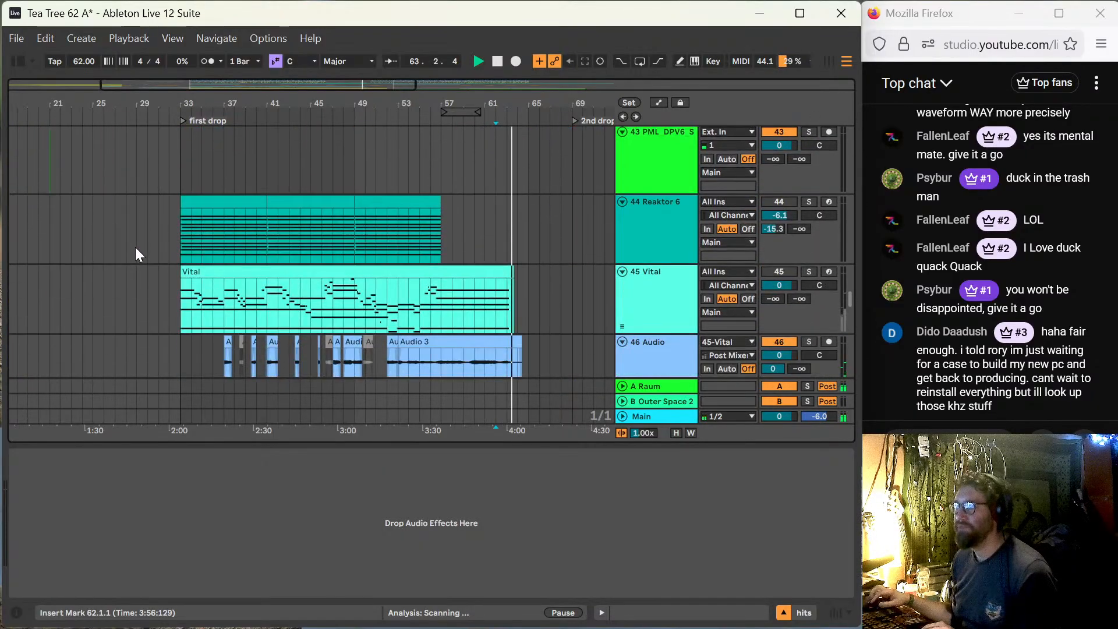
Step: Audition the 50 Impact etc track in solo from 31.1.1, just before the first drop
click(162, 252)
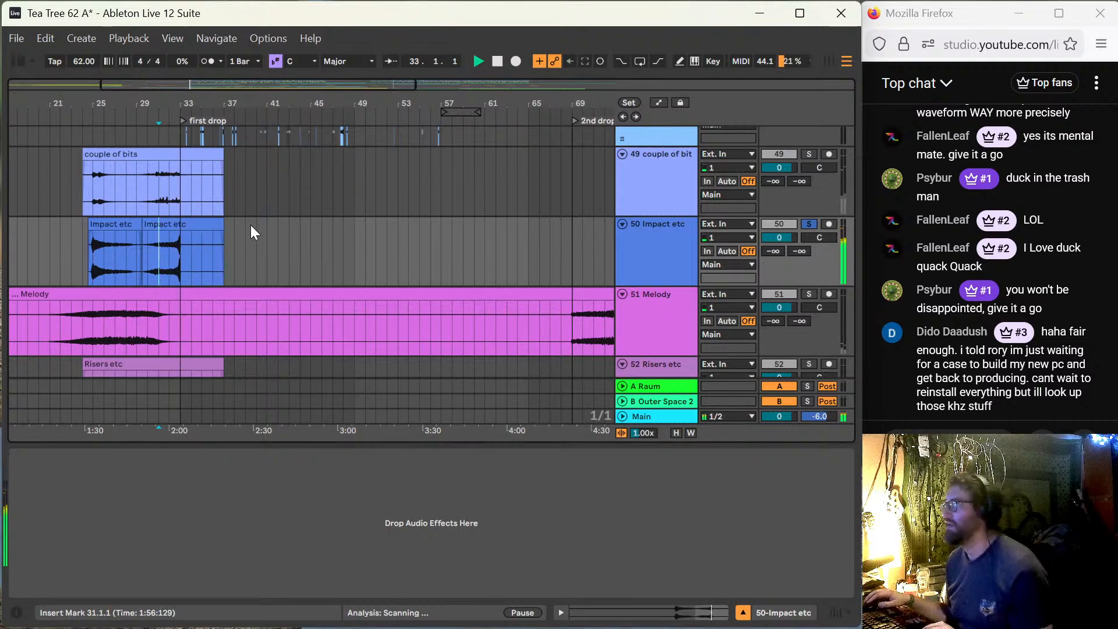
key(space)
key(space)
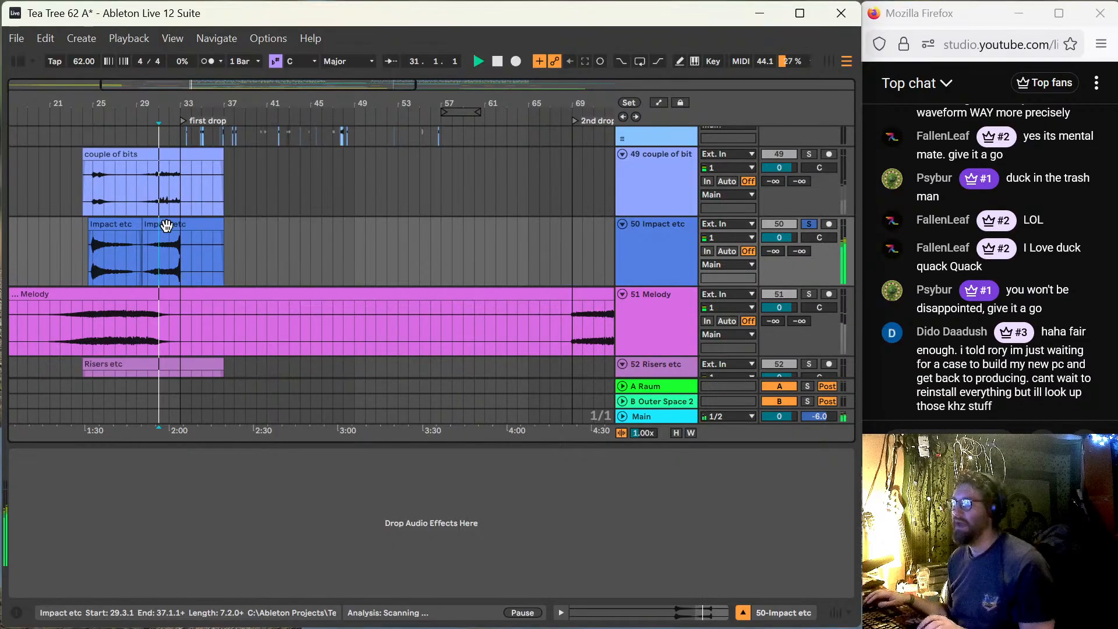
key(space)
Step: Copy the second Impact etc clip to span 61.3.1 to 66.1.1 and shorten the original to end at 34.1.1
drag(221, 226, 176, 230)
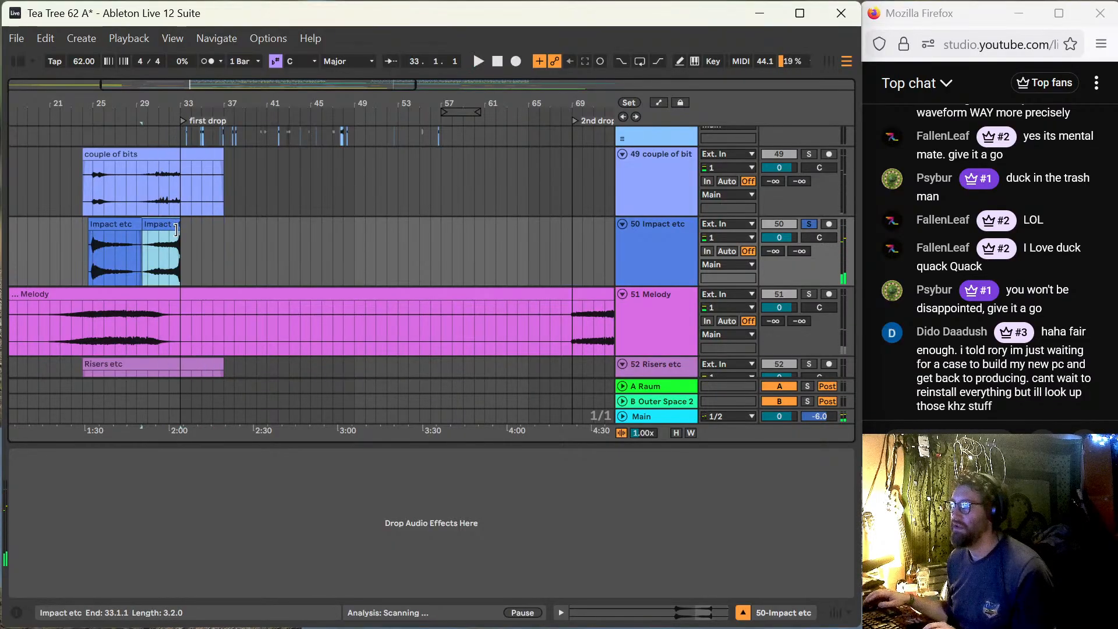
drag(358, 232, 542, 226)
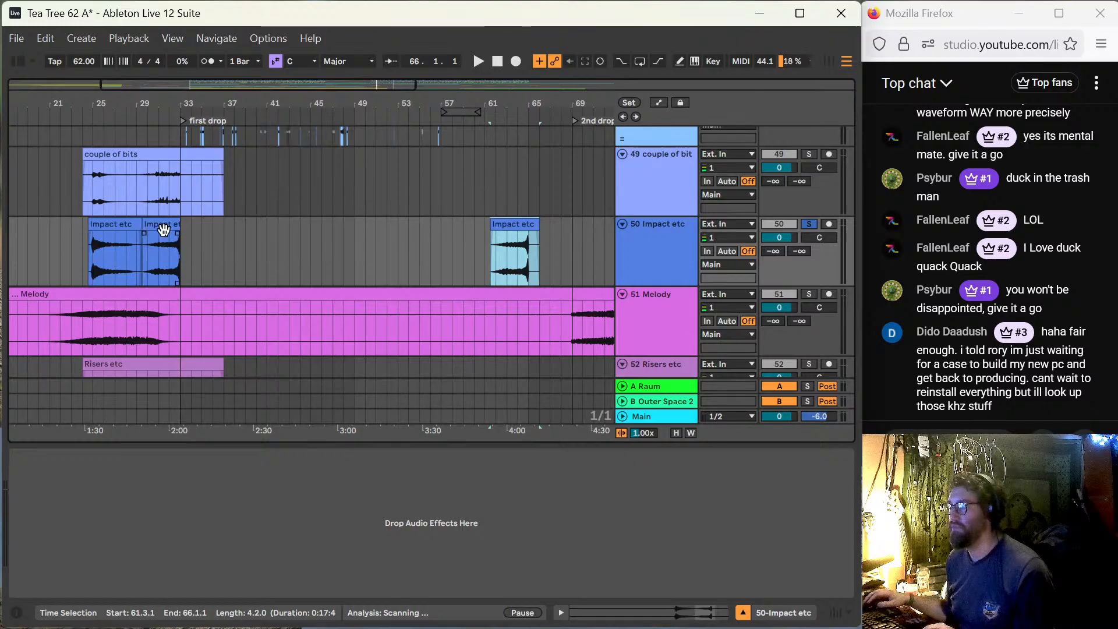
drag(180, 226, 187, 224)
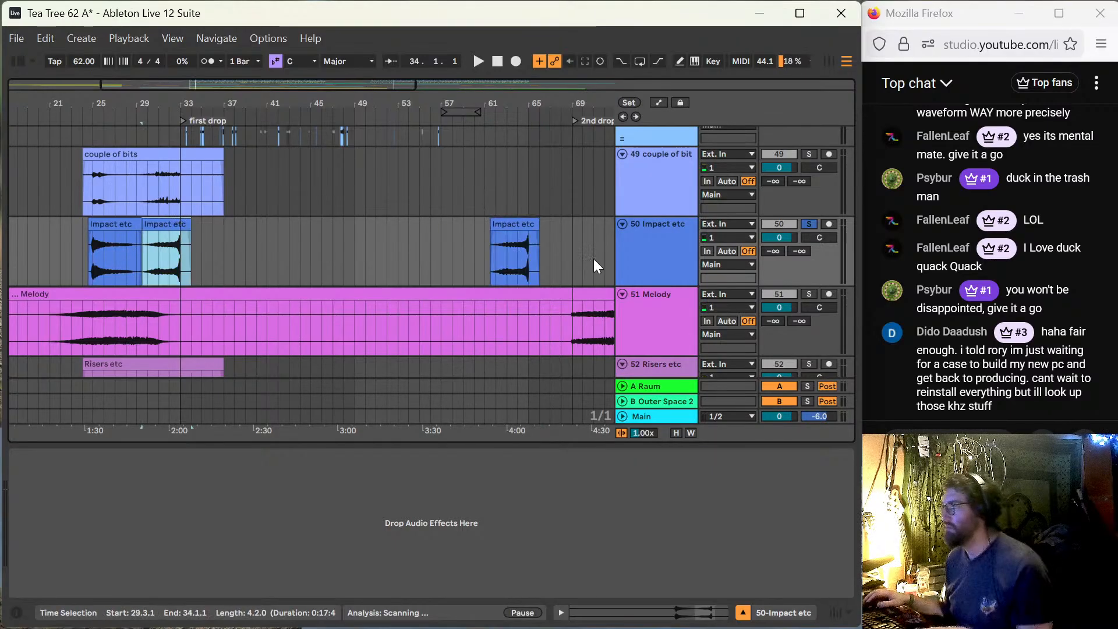
Step: Insert an audio track below 50 Impact etc and copy the first Impact etc clip onto it at 64.3.1
click(651, 253)
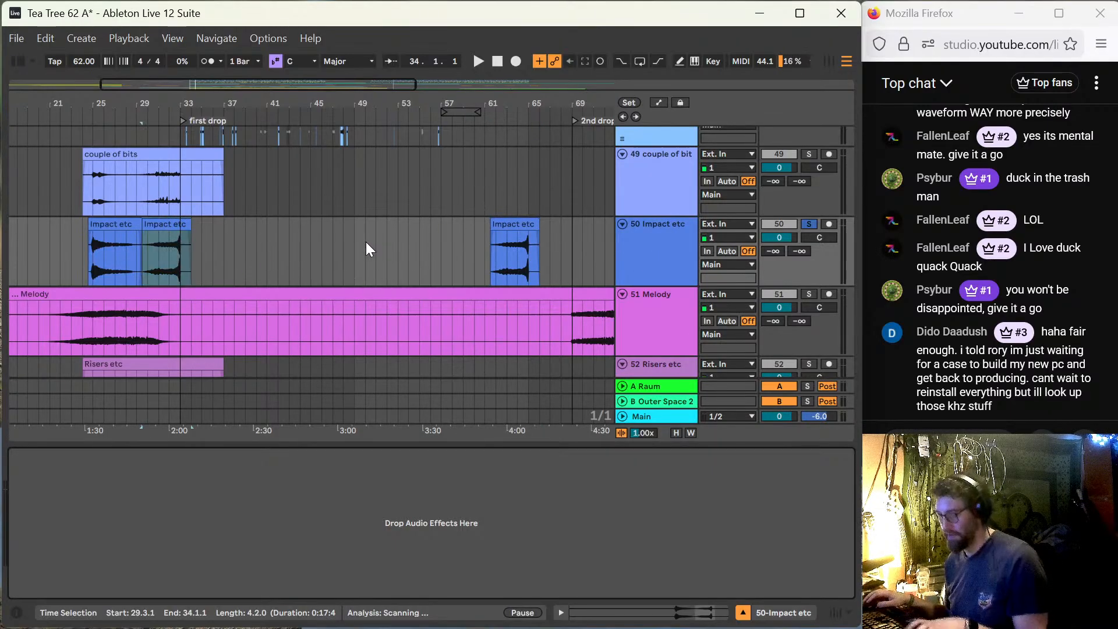
key(ctrl+t)
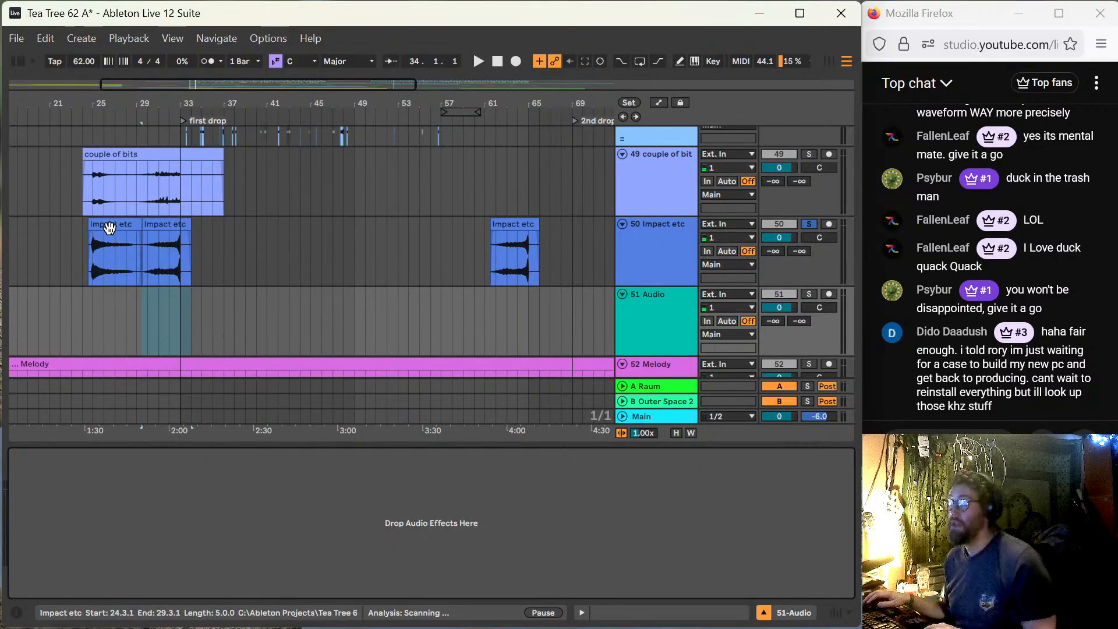
drag(110, 227, 545, 298)
drag(544, 297, 545, 296)
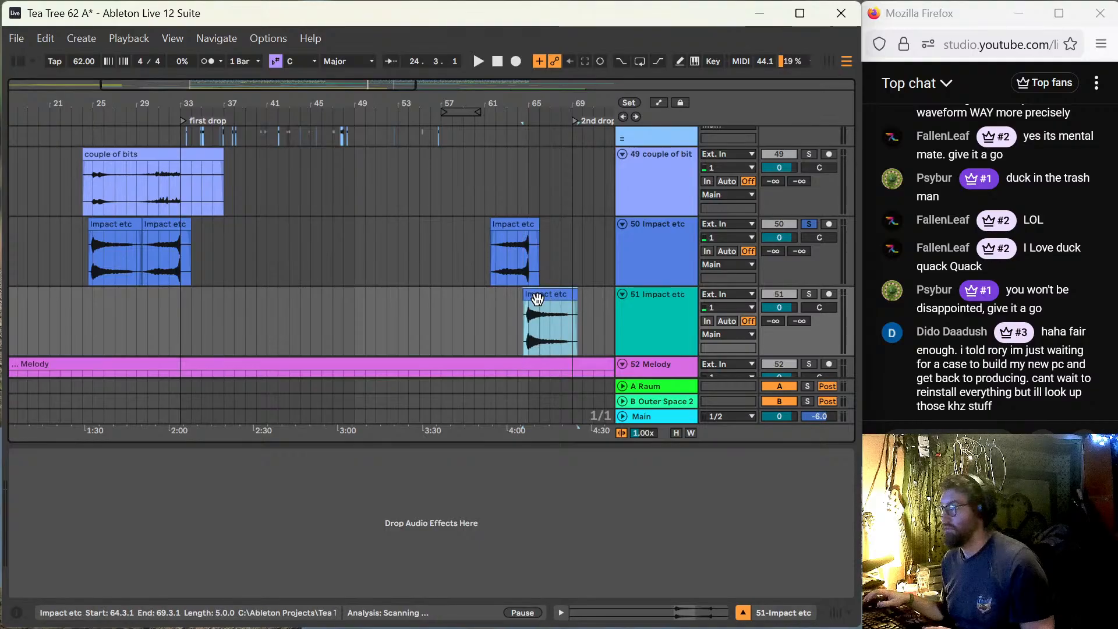
Step: Play the new Impact etc clip from 64.3.1 in solo and again with the full mix
key(space)
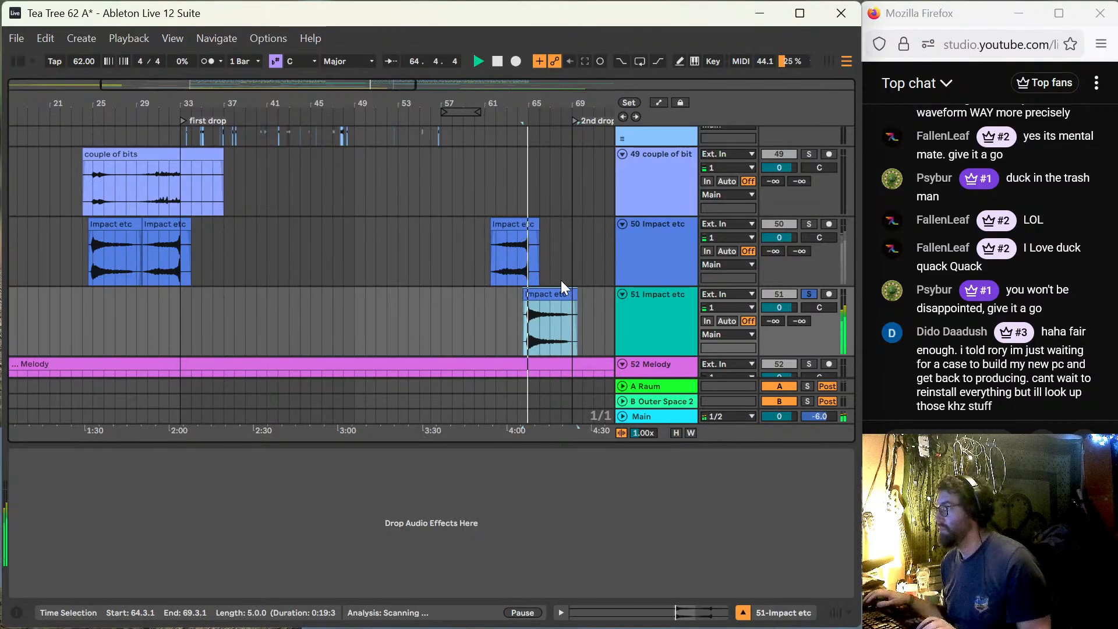
key(space)
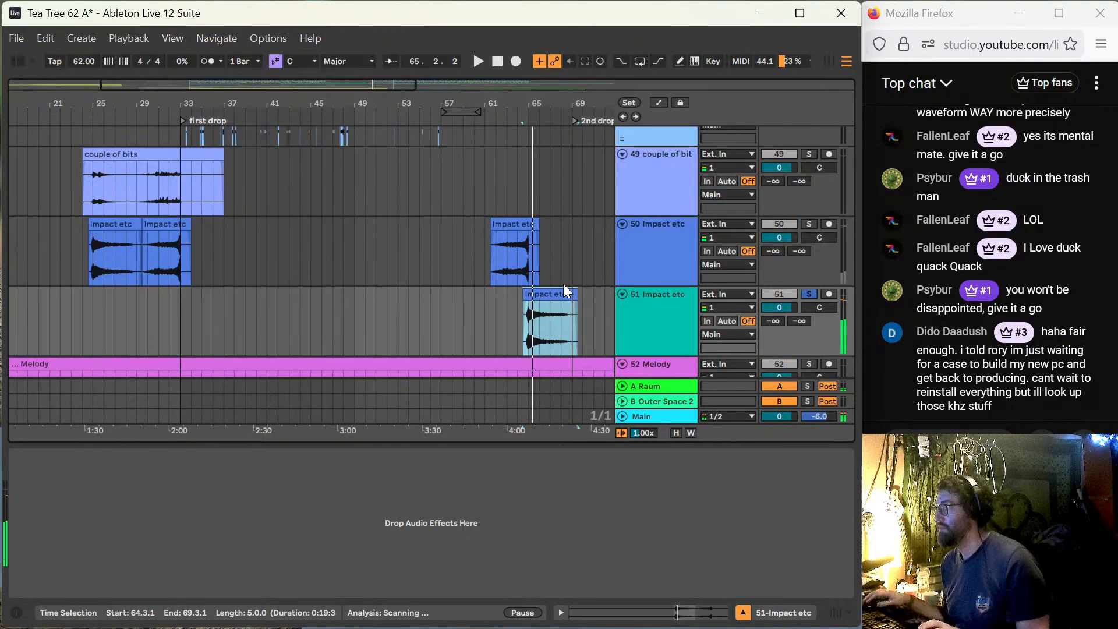
key(s)
key(space)
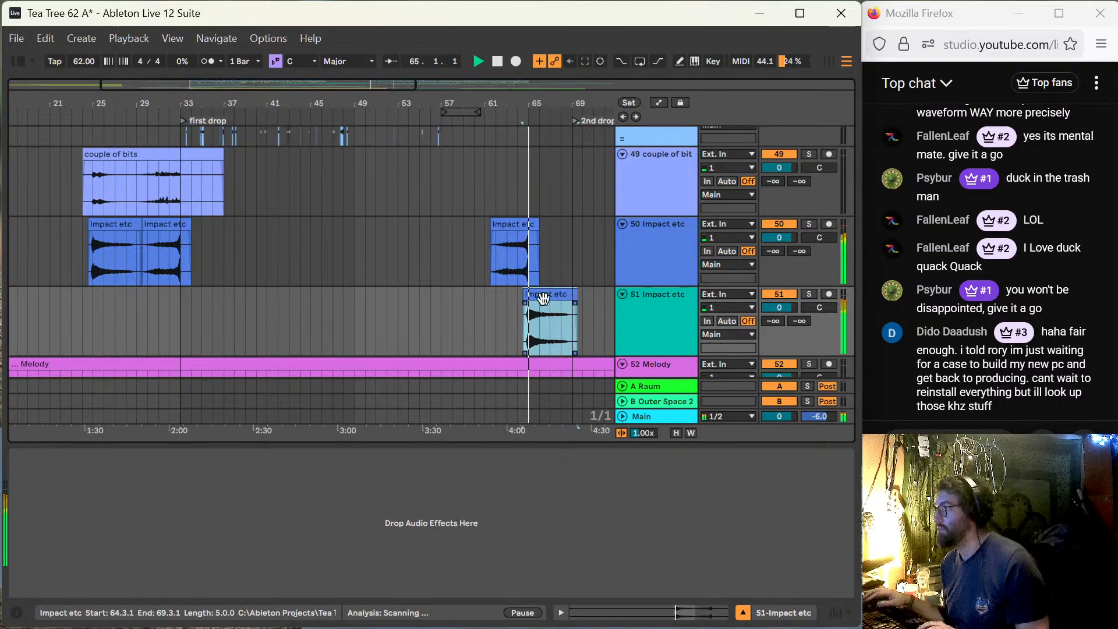
scroll(535, 311, up, 15)
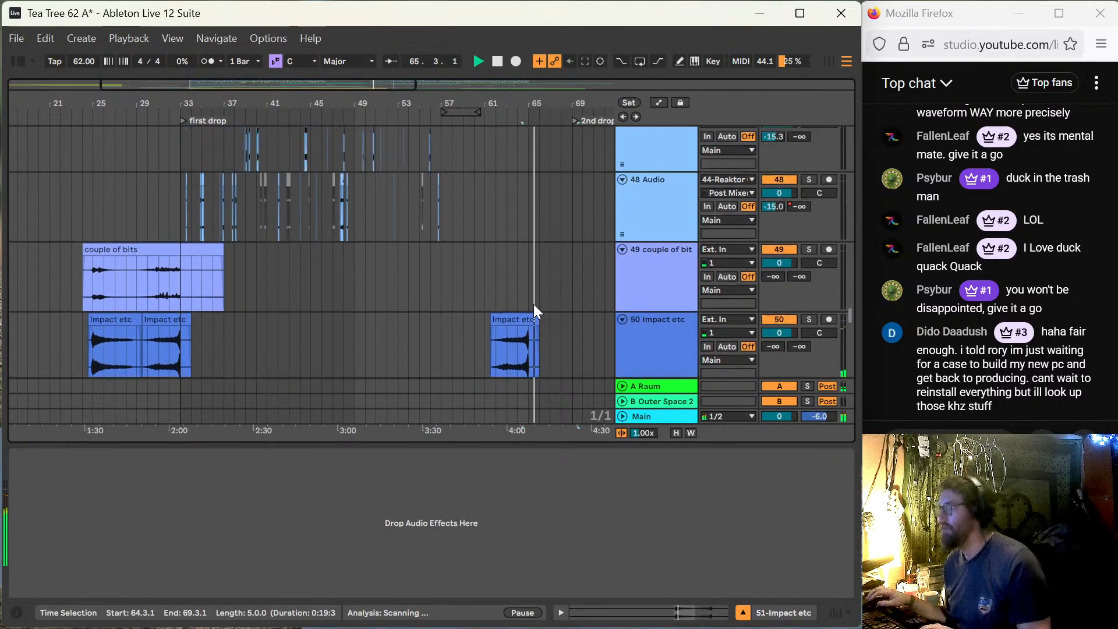
Step: Play on into the second drop and audition the 25 Audio track by briefly activating it
scroll(533, 303, up, 15)
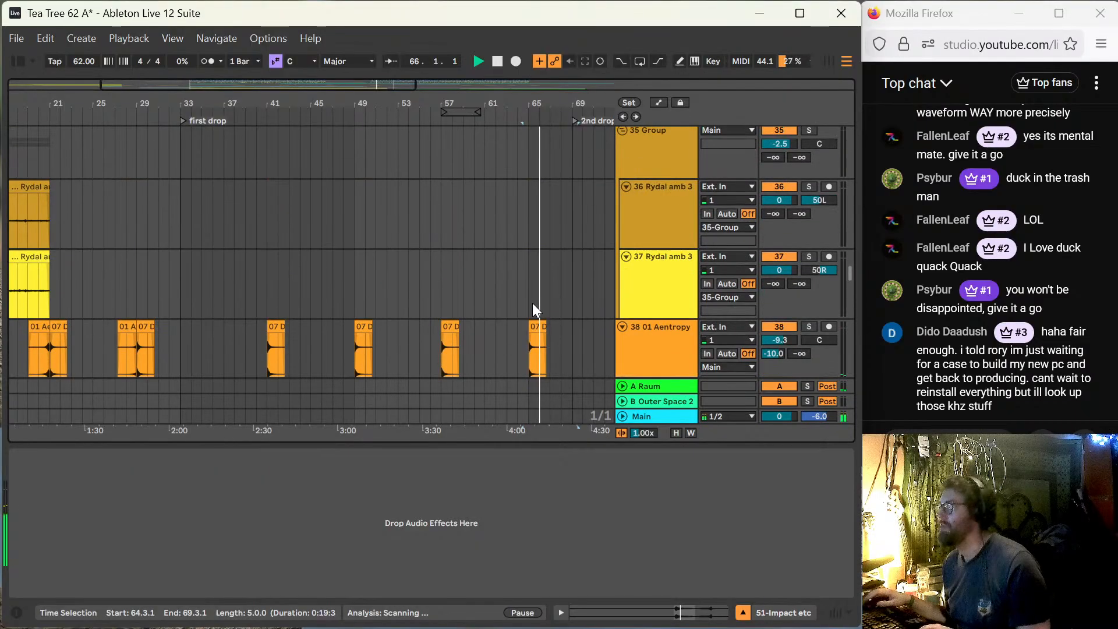
scroll(537, 288, up, 5)
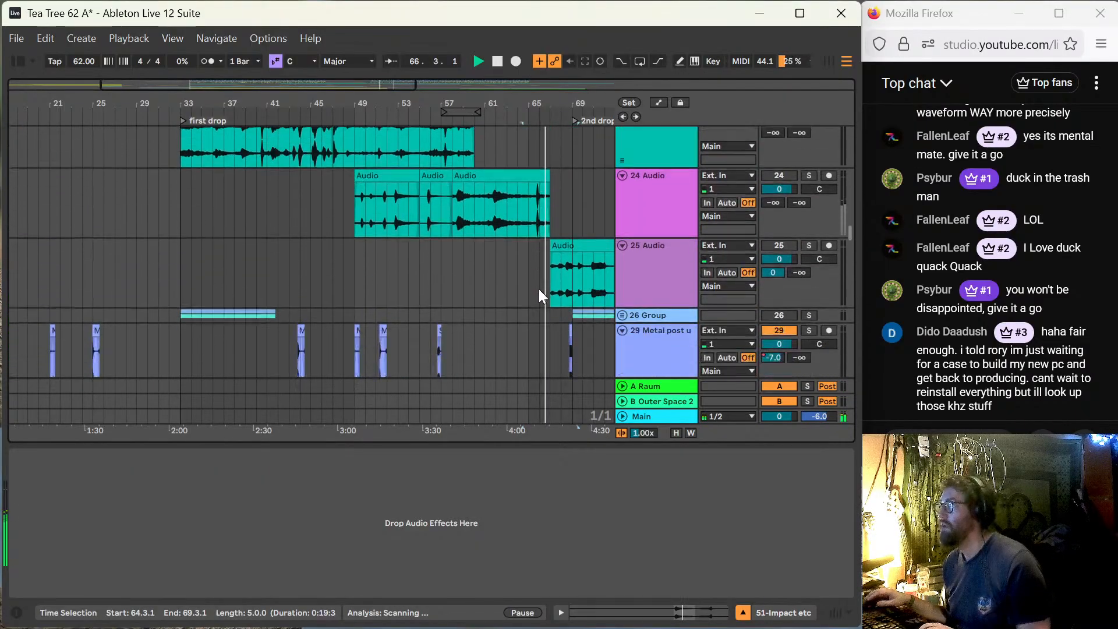
scroll(588, 288, down, 3)
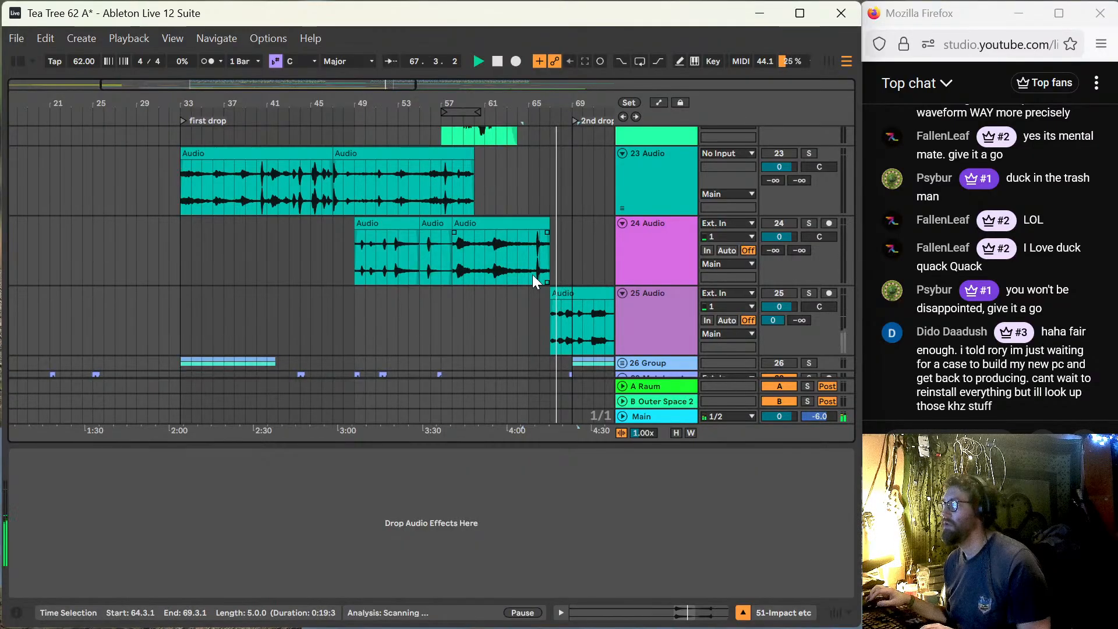
click(475, 326)
key(minus)
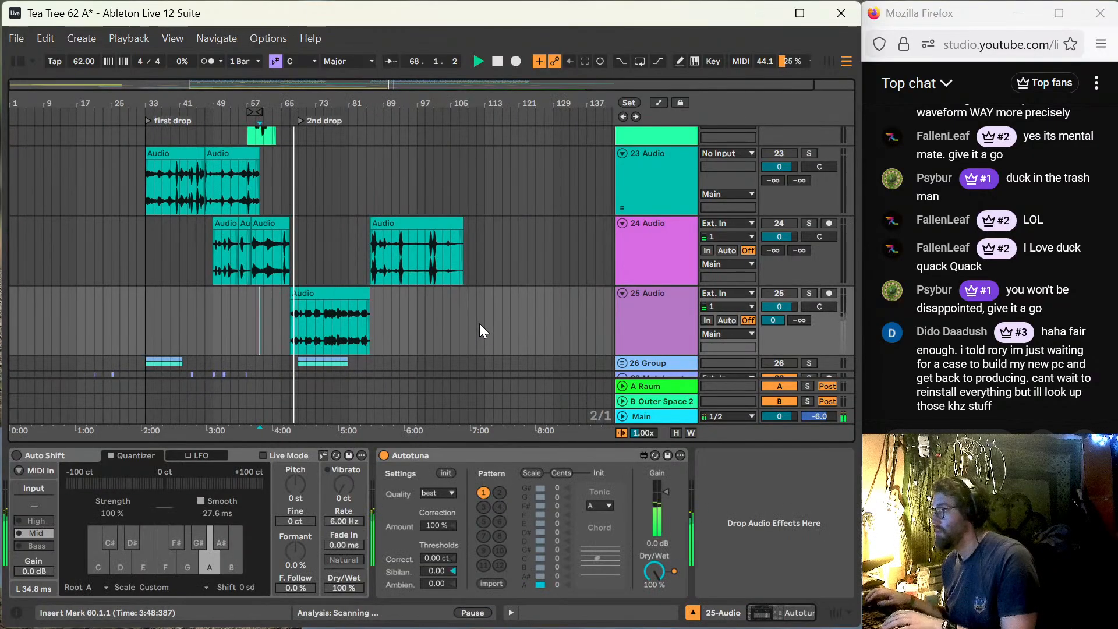
scroll(369, 278, up, 1)
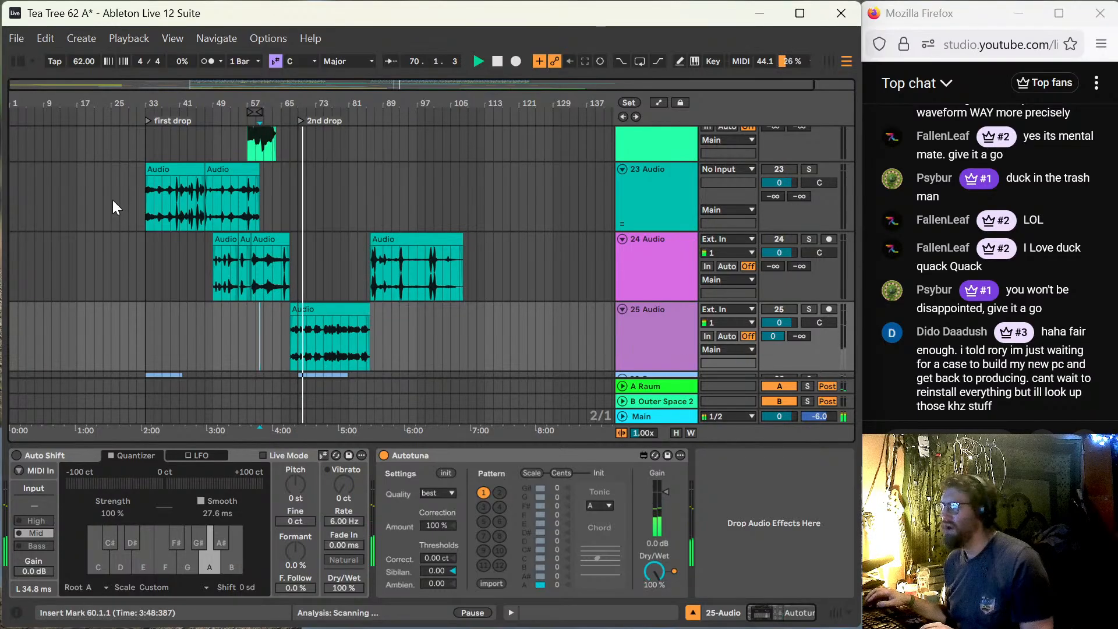
scroll(409, 251, up, 3)
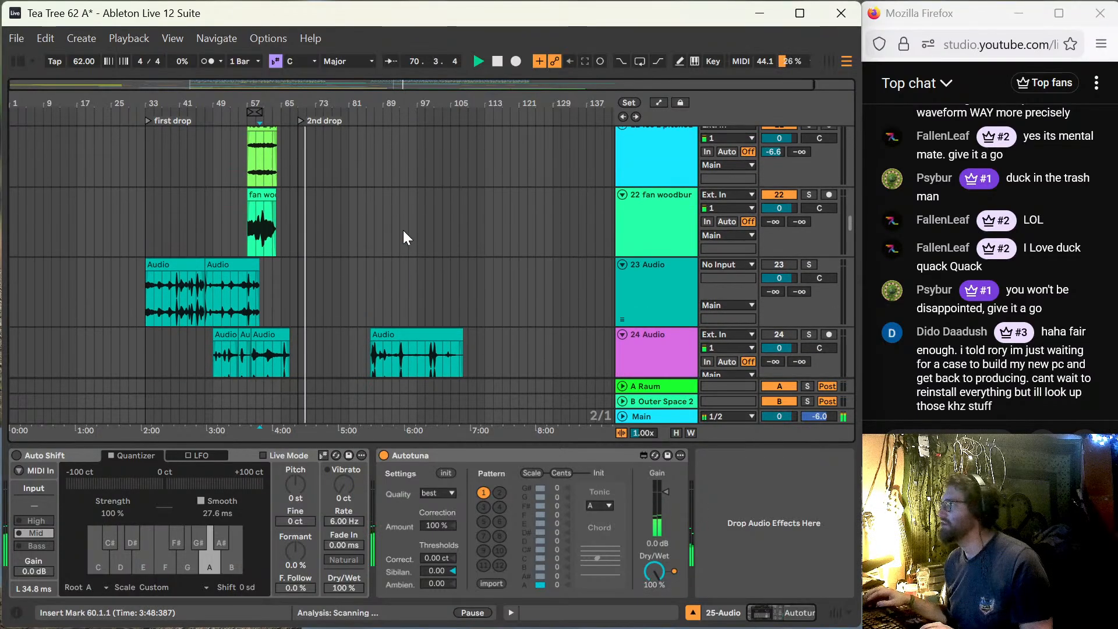
scroll(403, 230, down, 3)
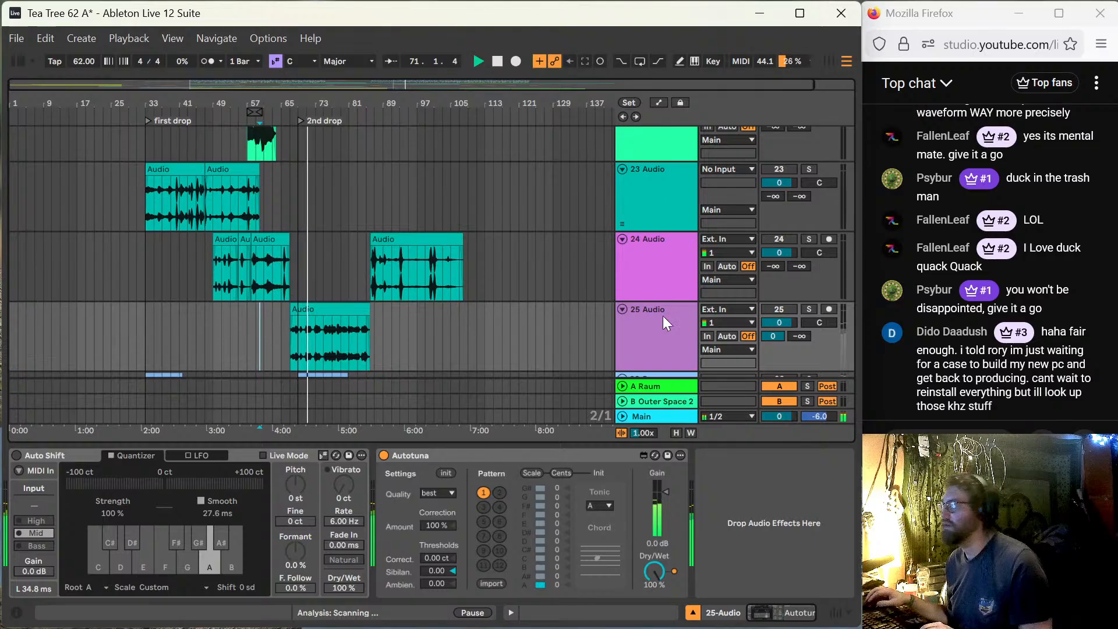
click(775, 306)
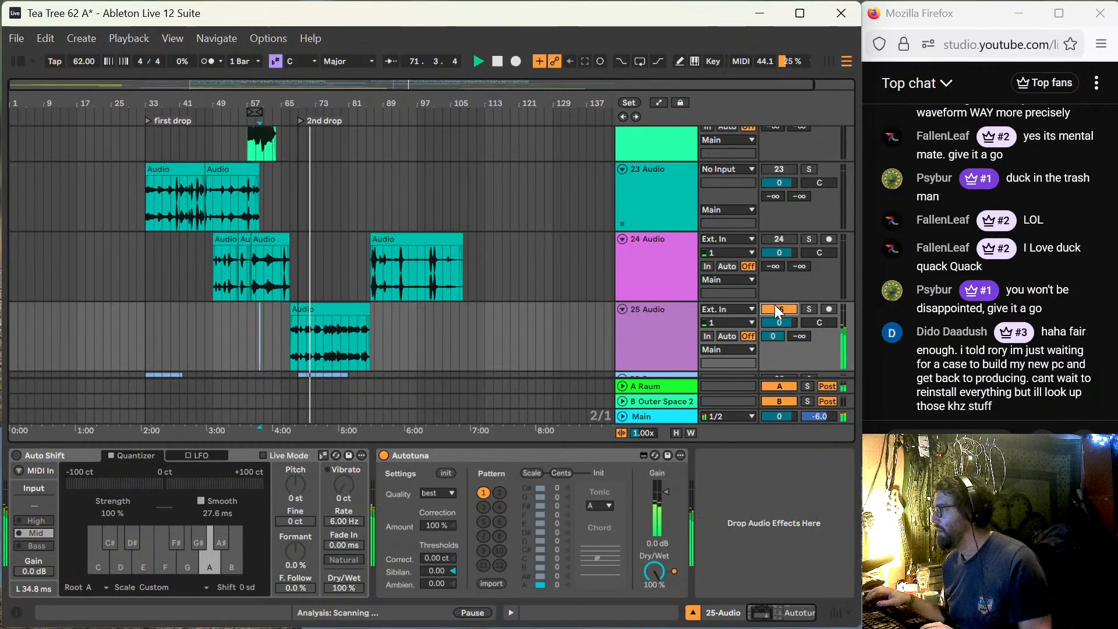
click(775, 305)
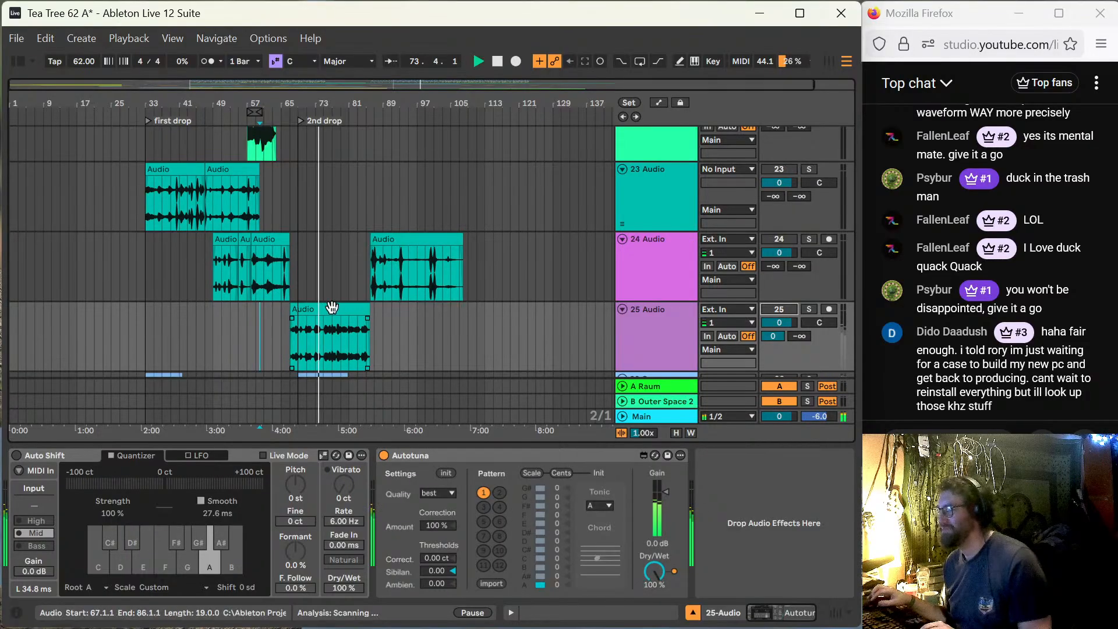
Step: Audition the 24 Audio track from about bar 61 by briefly activating it during playback
scroll(336, 287, up, 8)
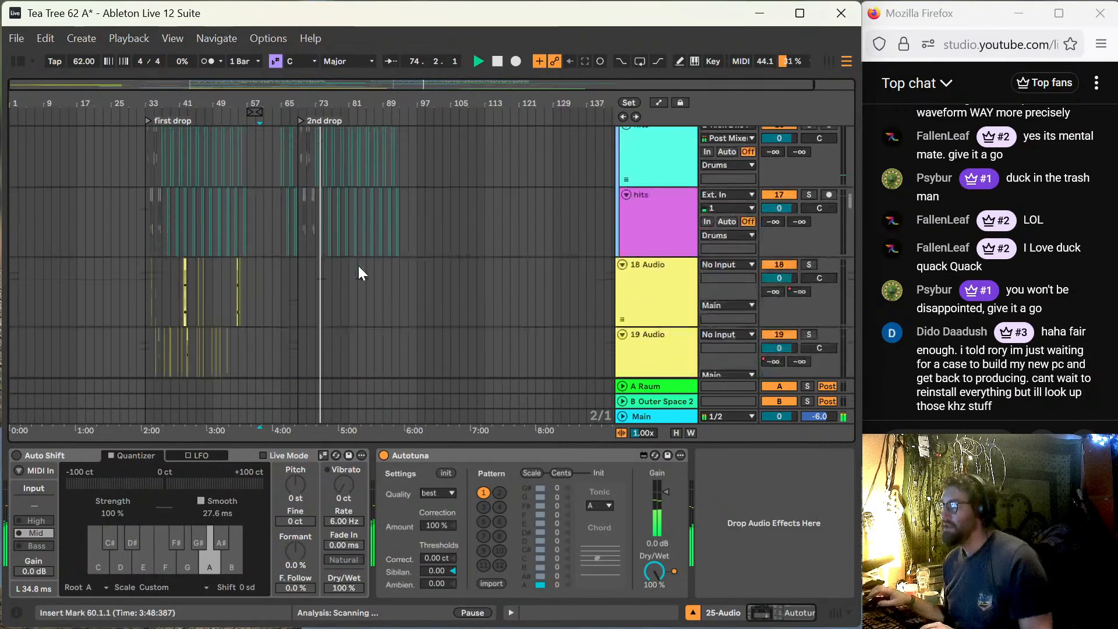
scroll(391, 300, down, 8)
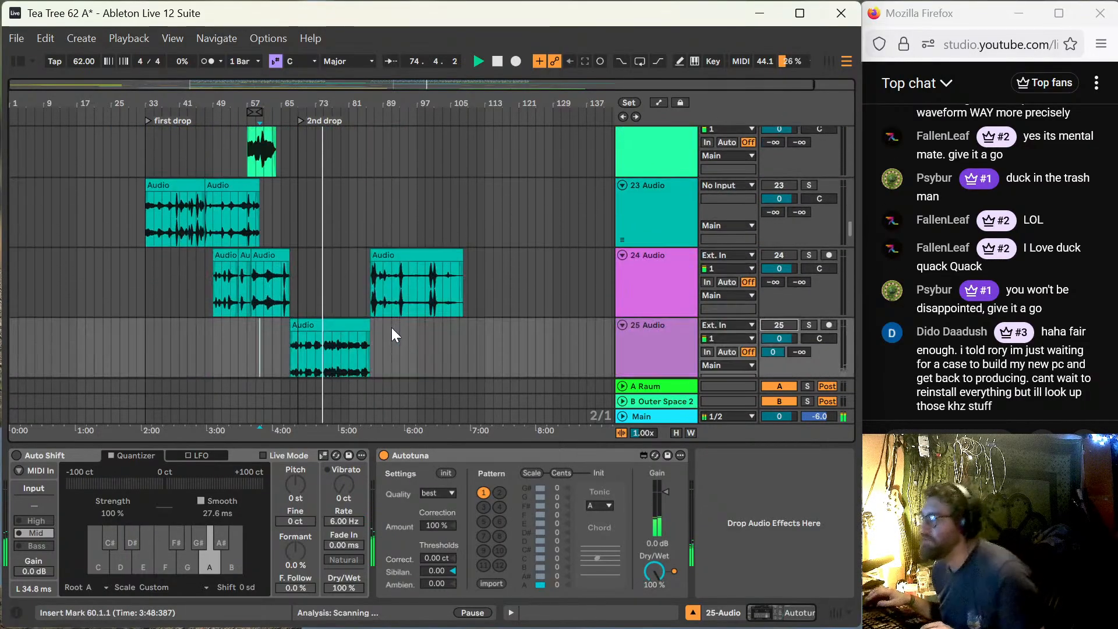
click(267, 257)
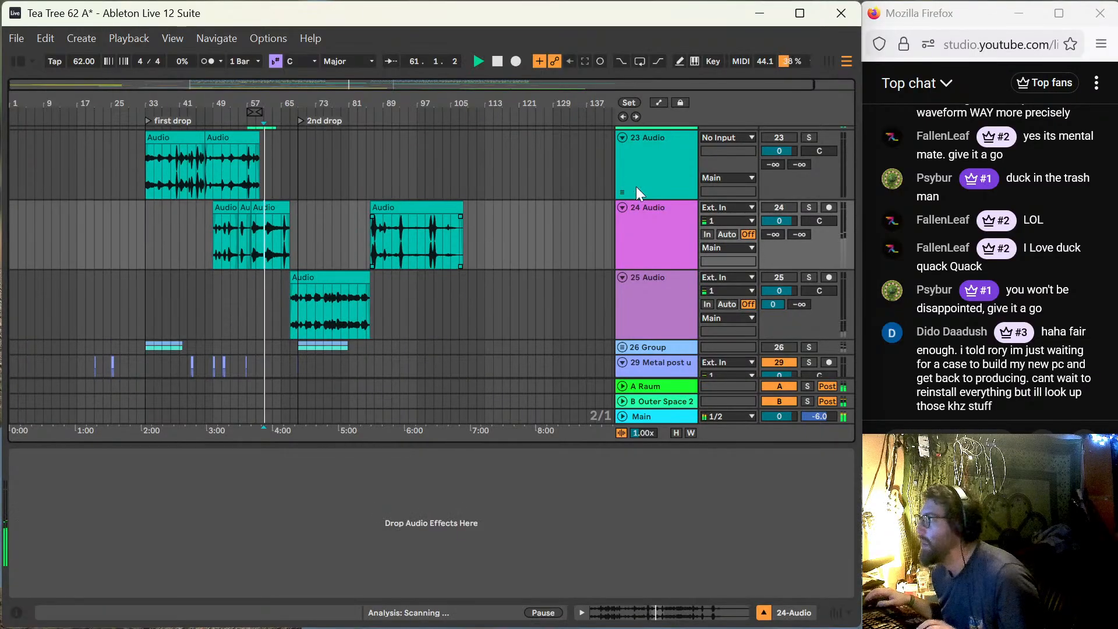
click(779, 208)
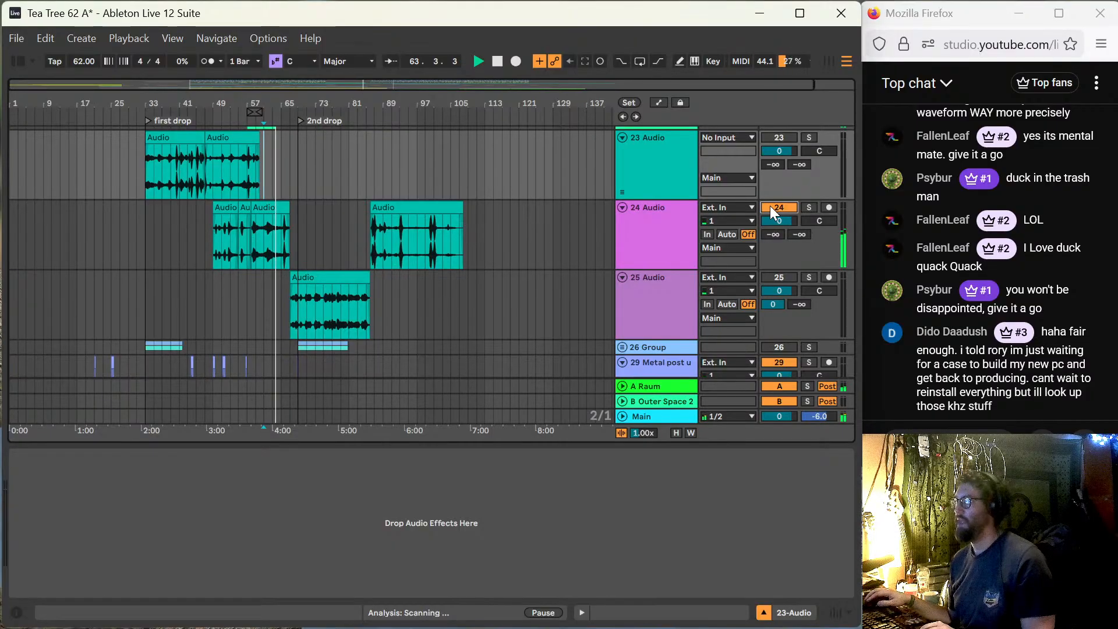
click(766, 208)
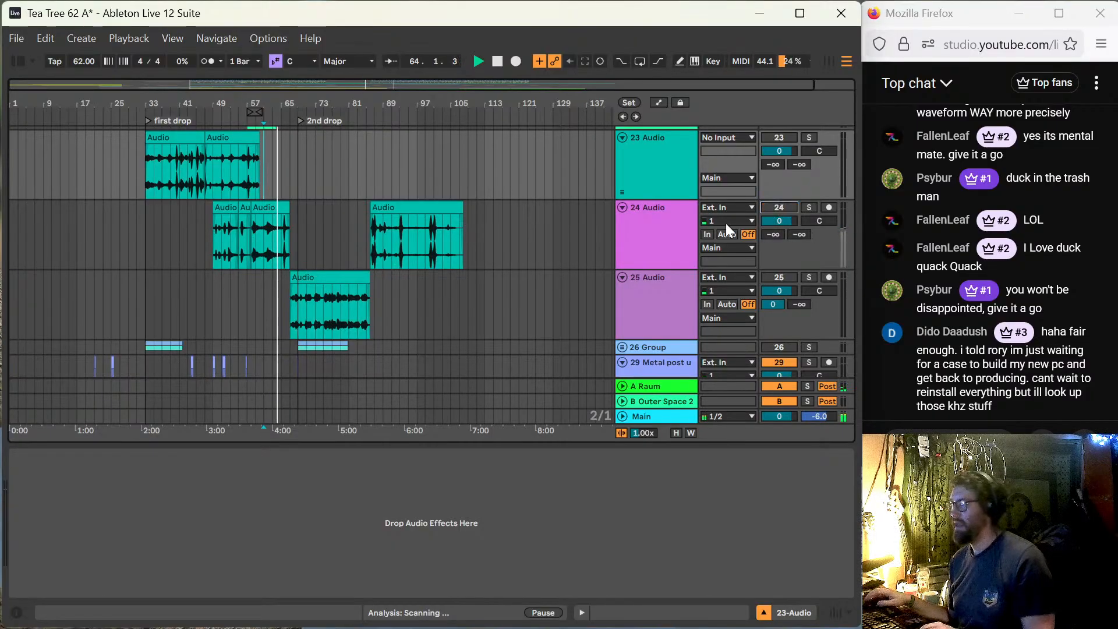
Step: Try the 25 Audio clip at 55.1.1 with its track activated, and undo both changes
scroll(295, 248, down, 3)
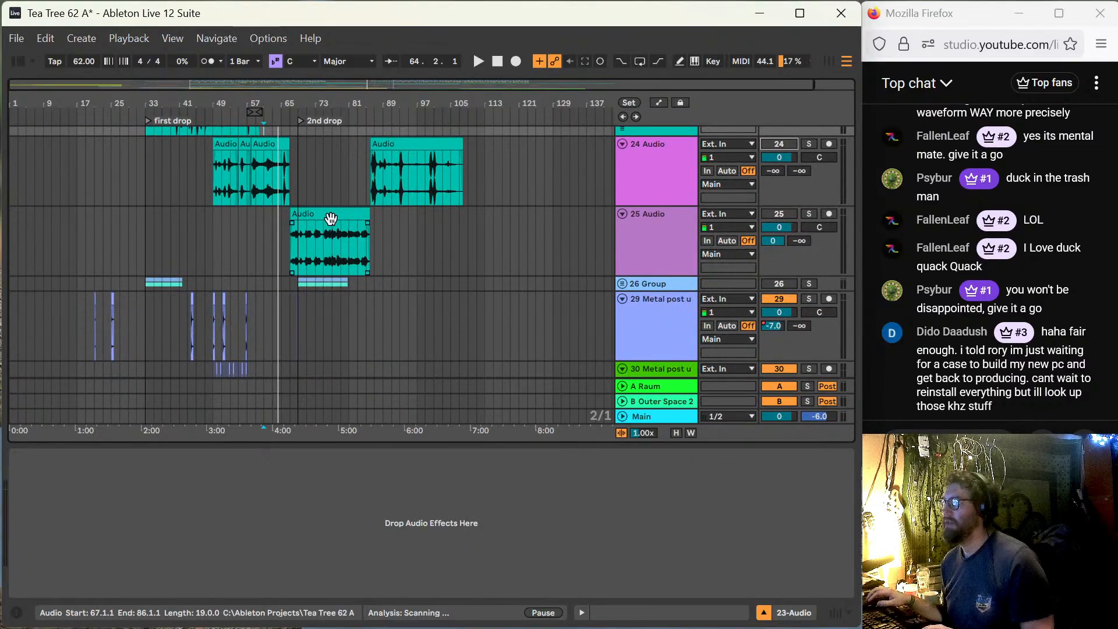
drag(321, 230, 281, 225)
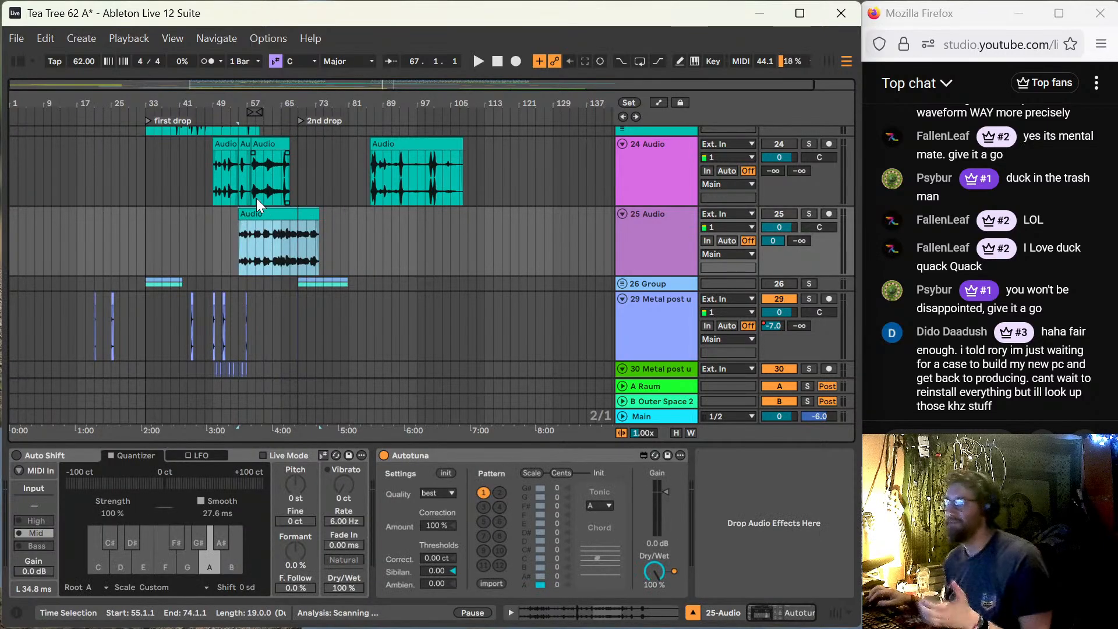
scroll(256, 198, up, 12)
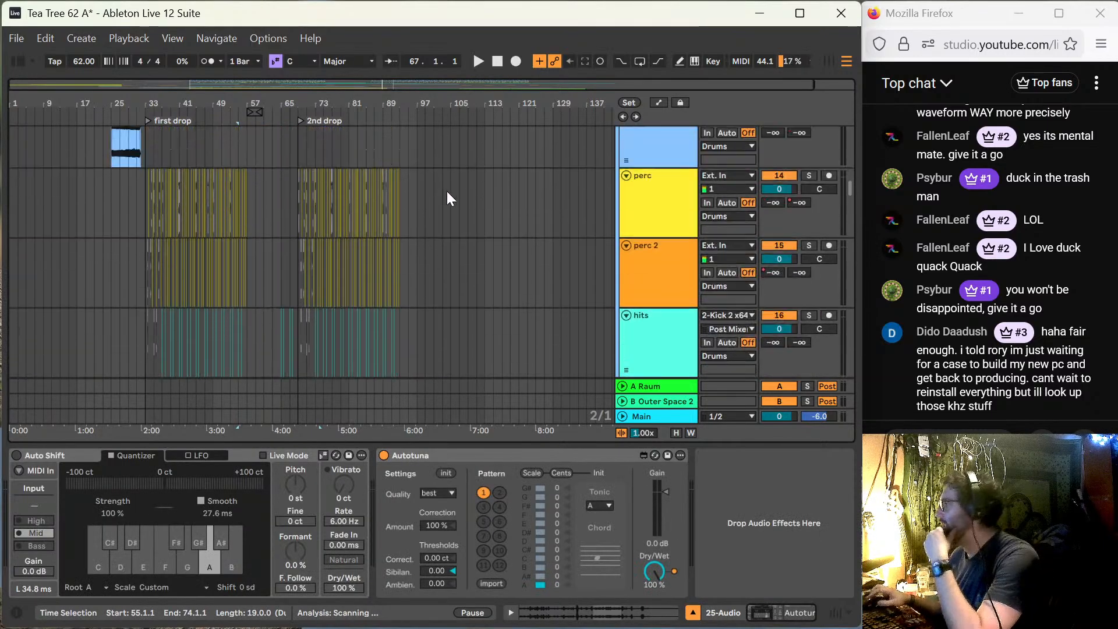
scroll(447, 194, up, 8)
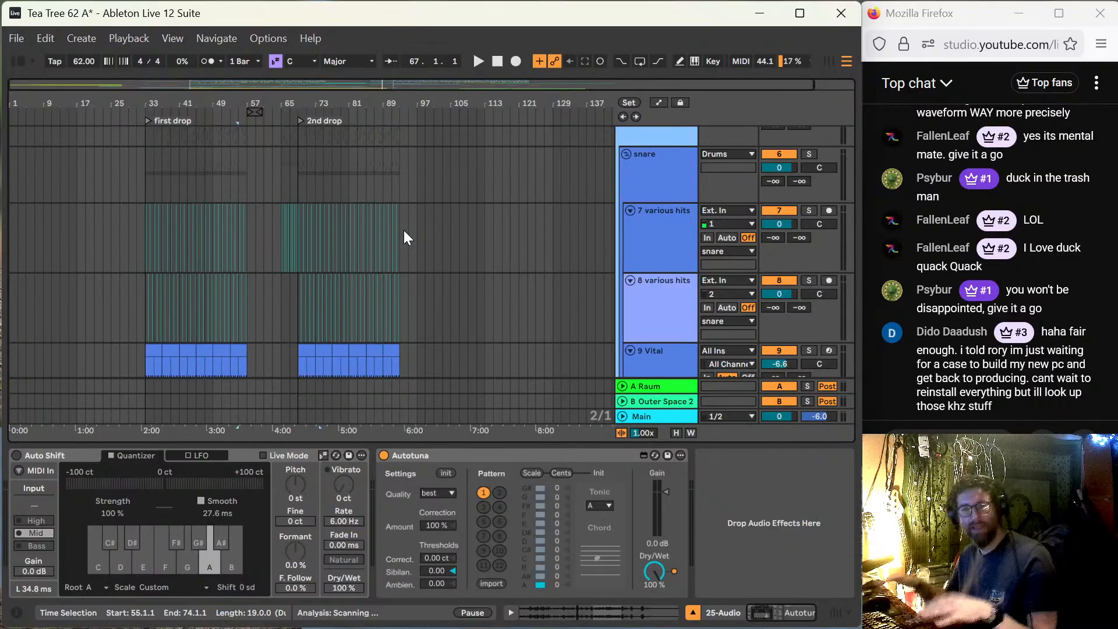
scroll(403, 230, down, 10)
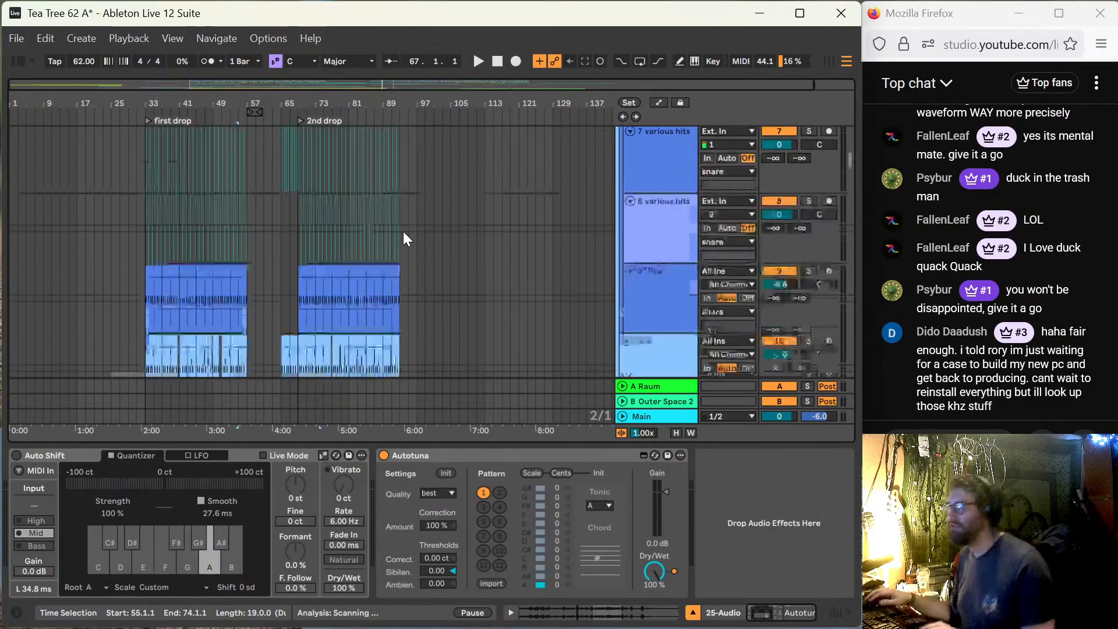
scroll(292, 308, down, 10)
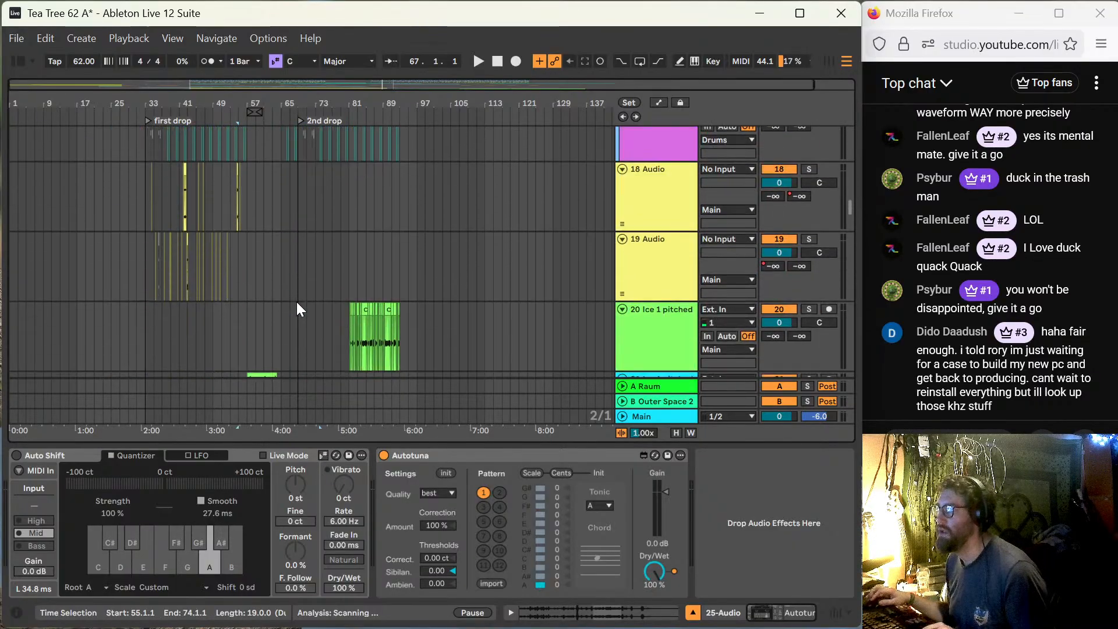
scroll(299, 301, down, 3)
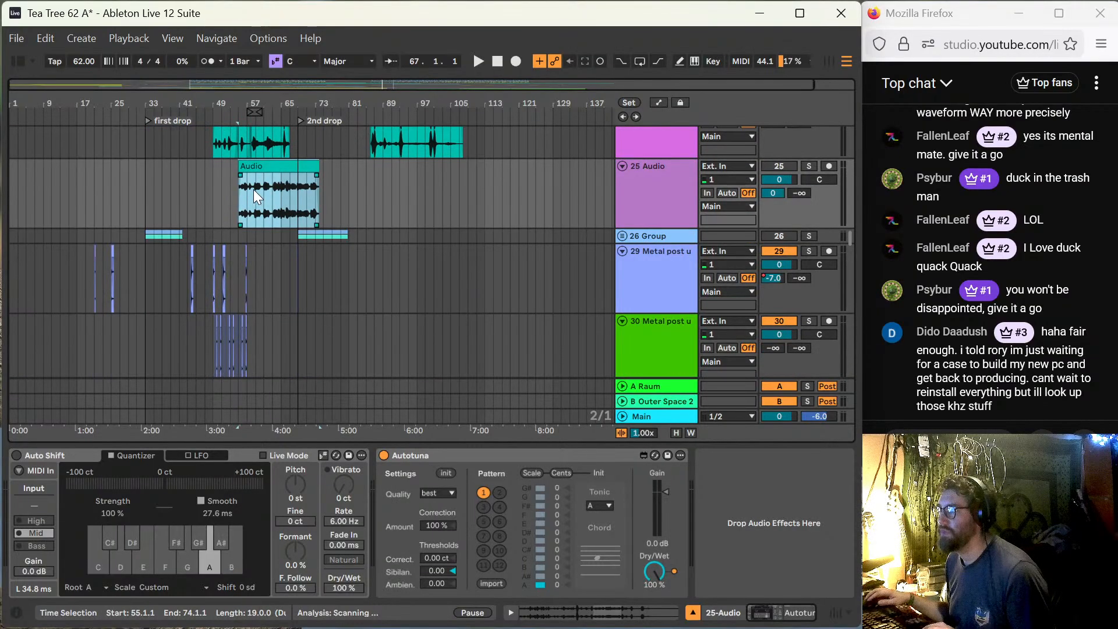
click(780, 167)
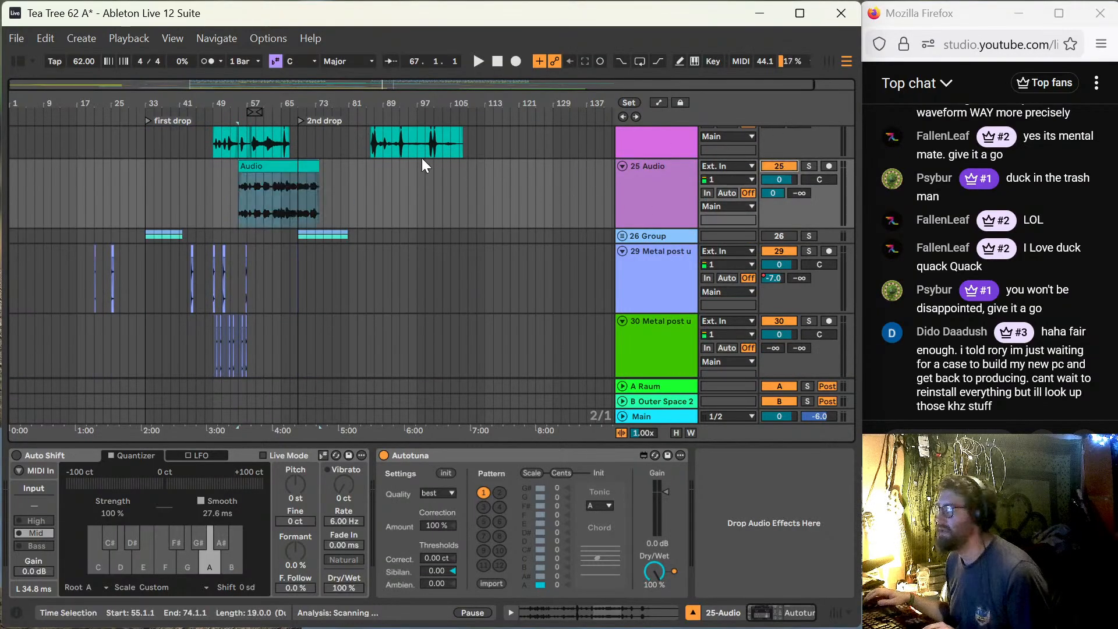
key(ctrl+z)
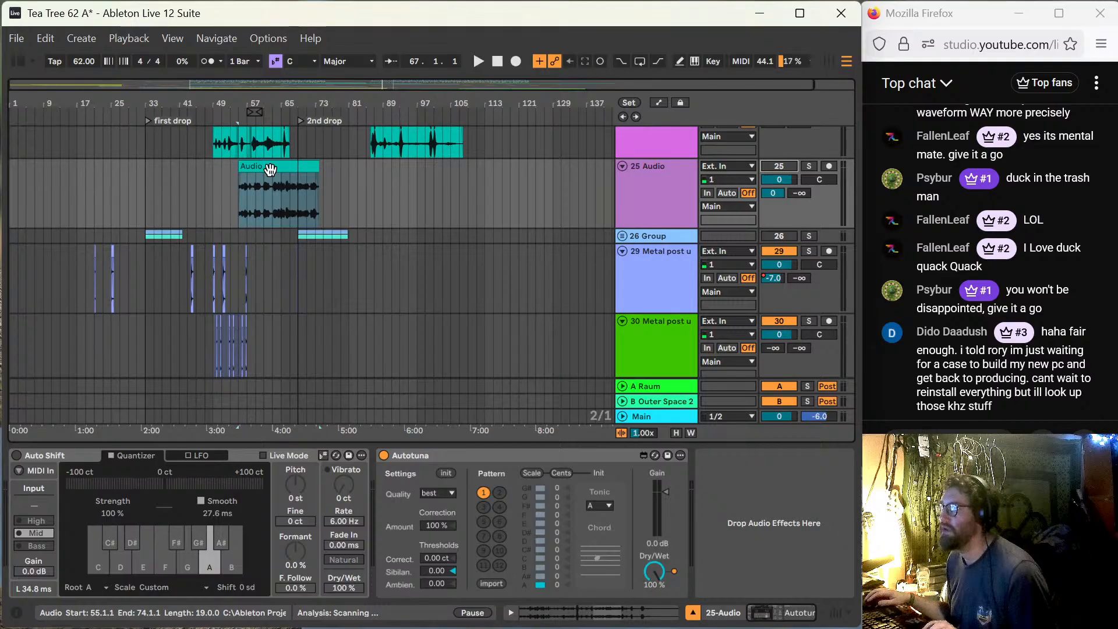
key(ctrl+z)
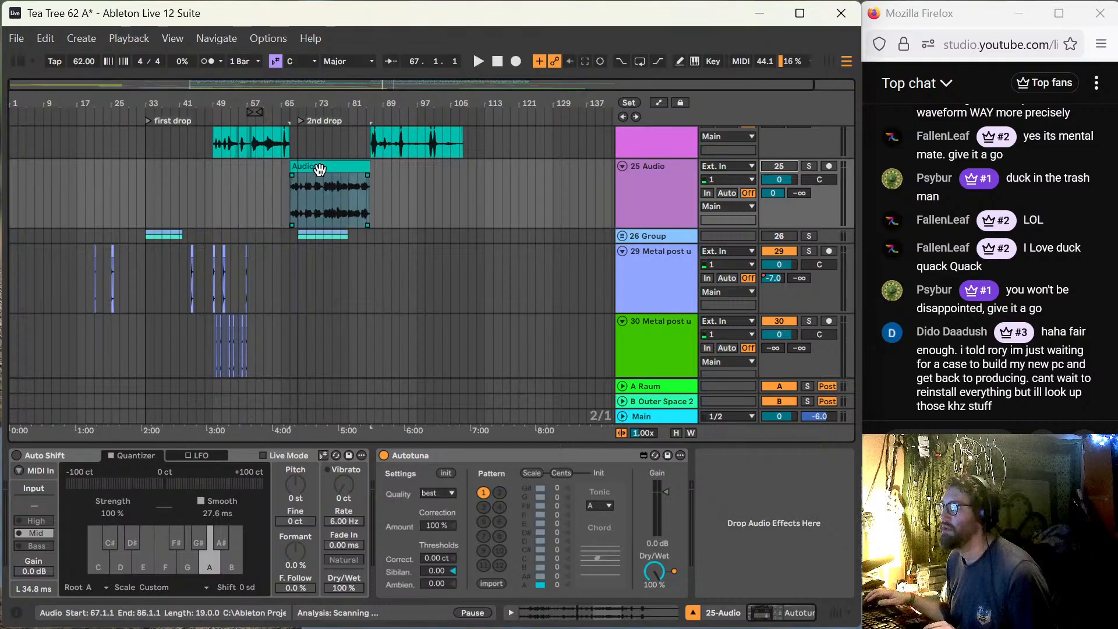
Step: Move the 25 Audio clip to start at 55.1.1 and activate its track during playback from there
drag(321, 167, 271, 163)
key(space)
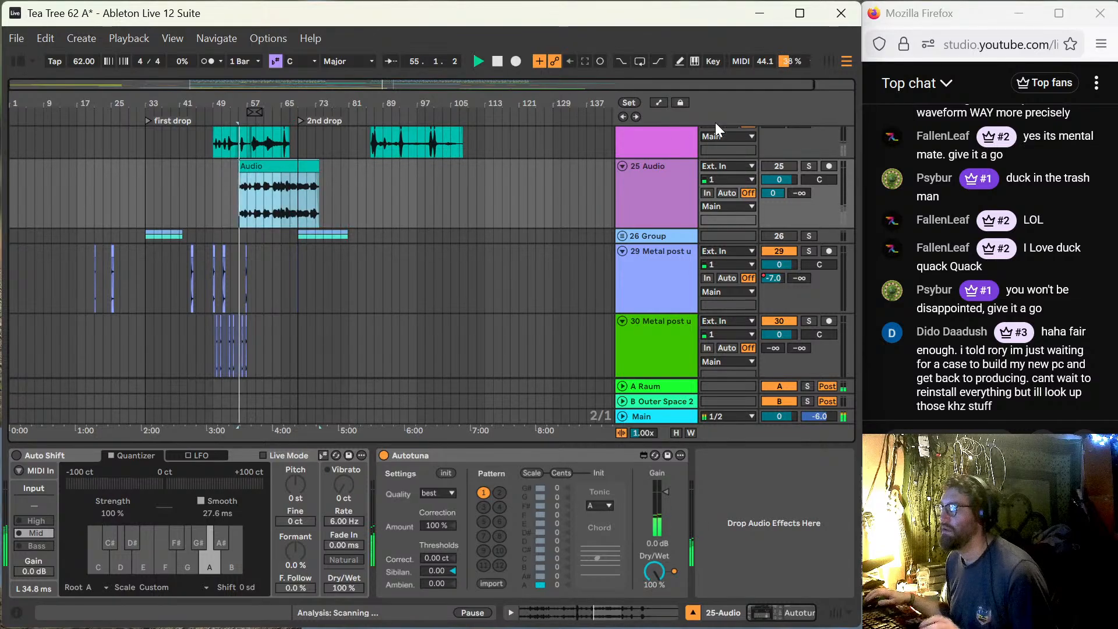
click(778, 166)
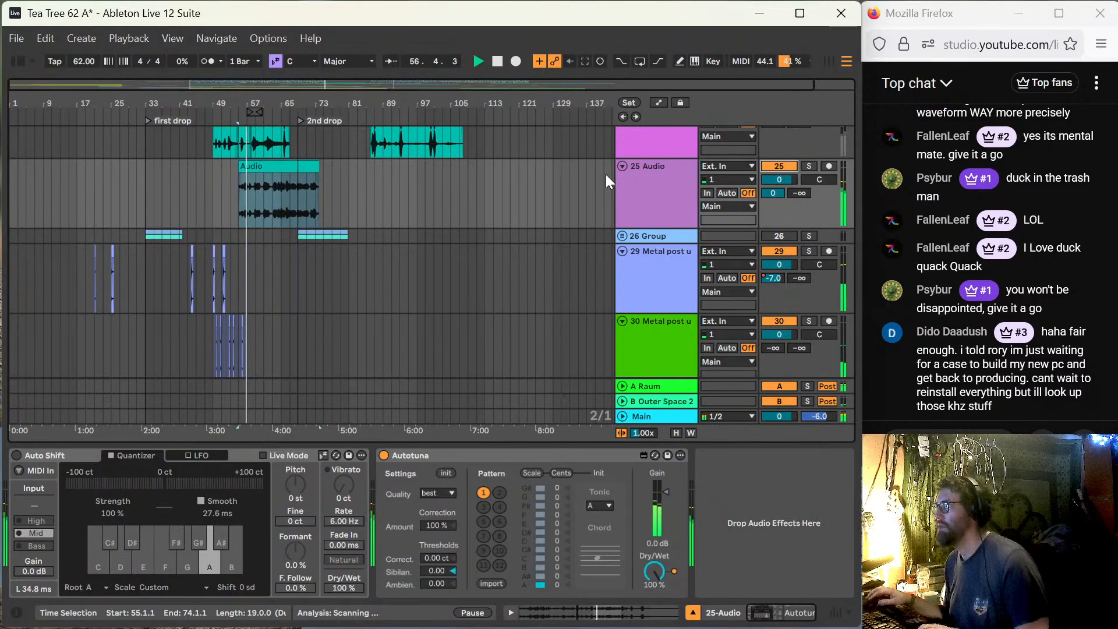
Step: Turn on Auto Shift on 25 Audio with Smooth at 200 ms and the input range set to Bass
click(15, 456)
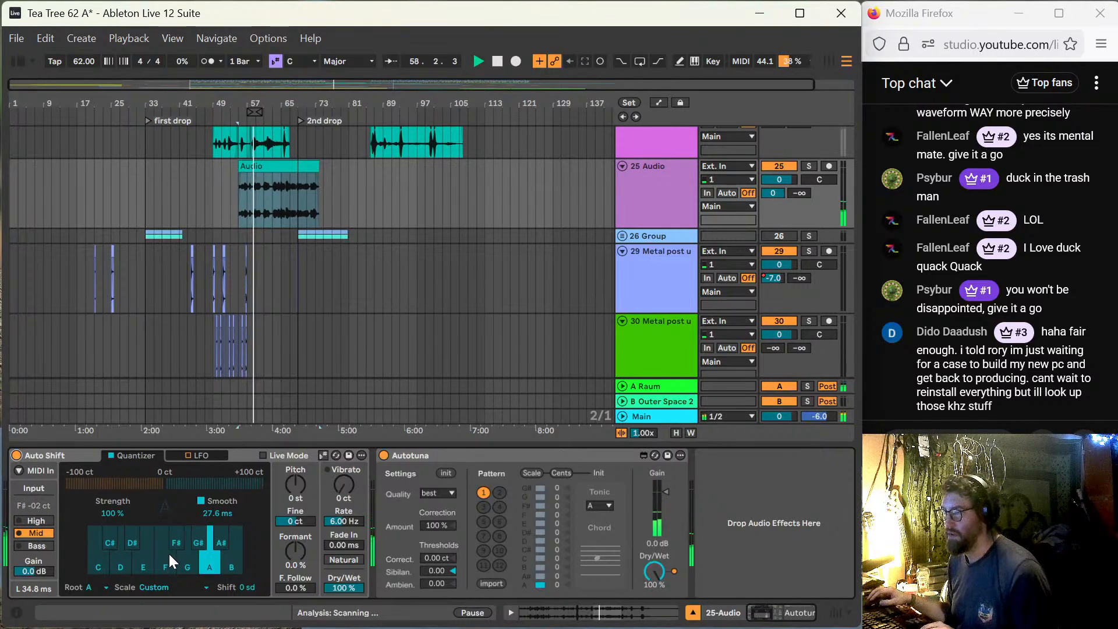
click(217, 513)
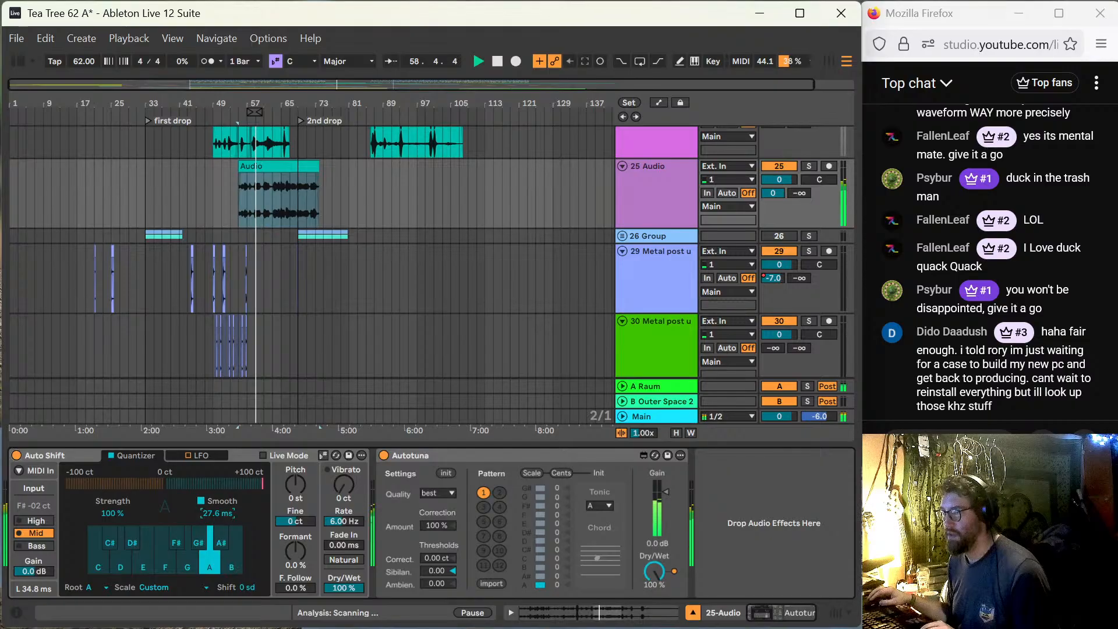
drag(217, 513, 177, 519)
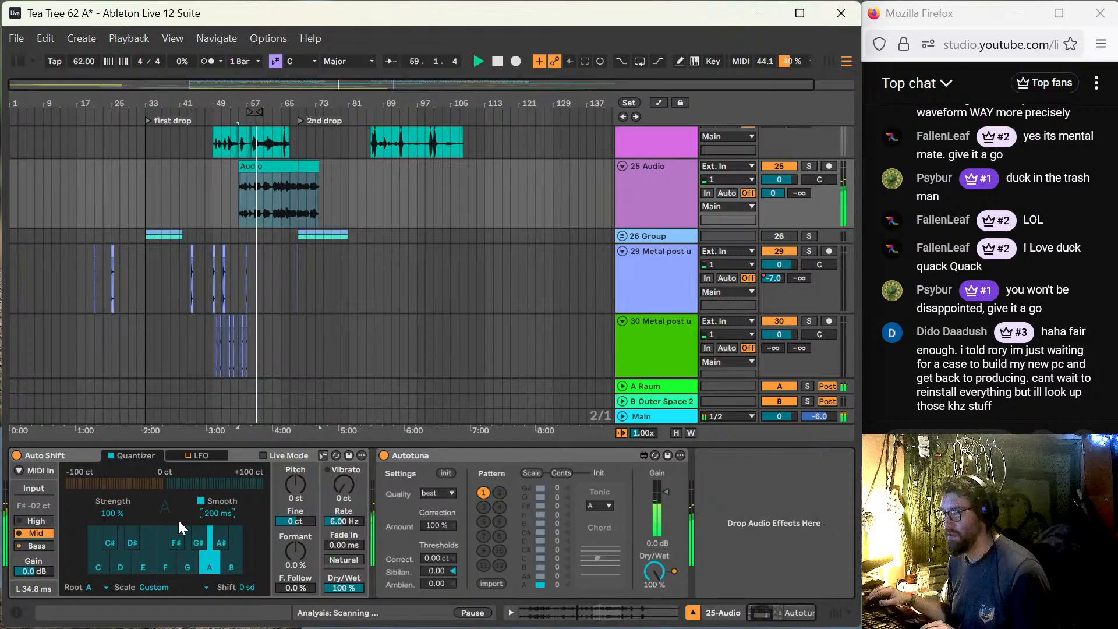
click(29, 547)
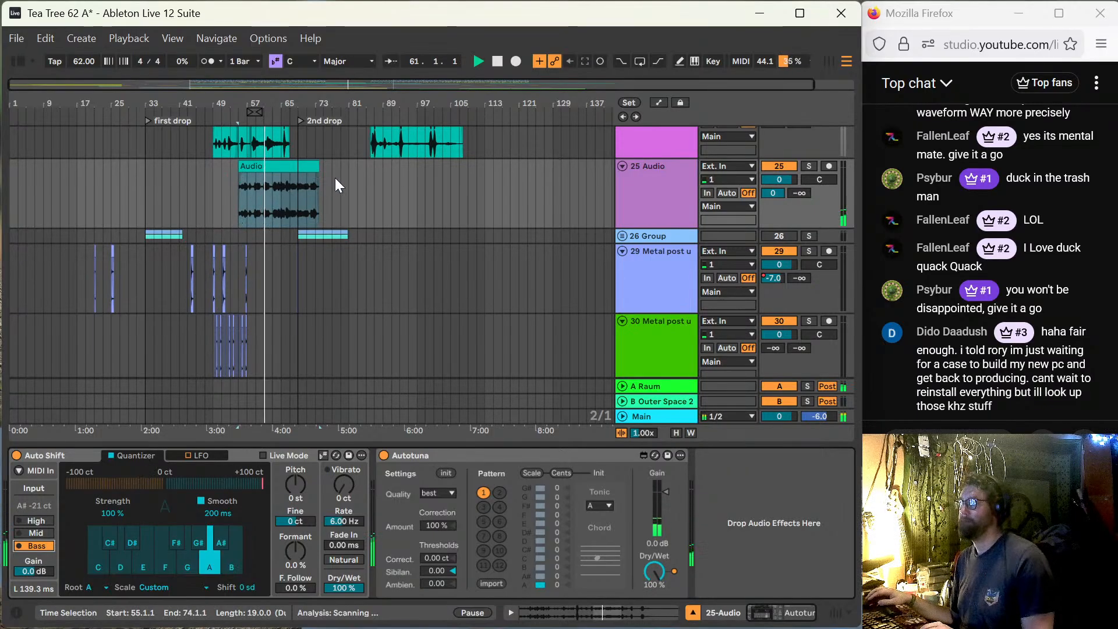
Step: Raise 25 Audio's send to B Outer Space 2 to 0, stop playback and insert a new return track
drag(804, 194, 804, 122)
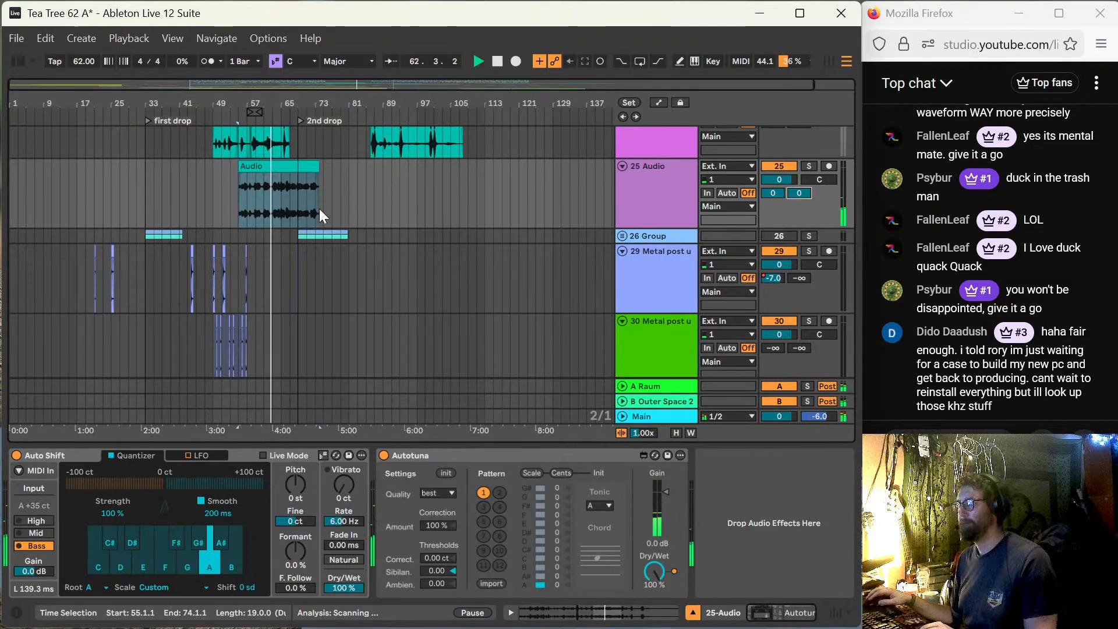
key(space)
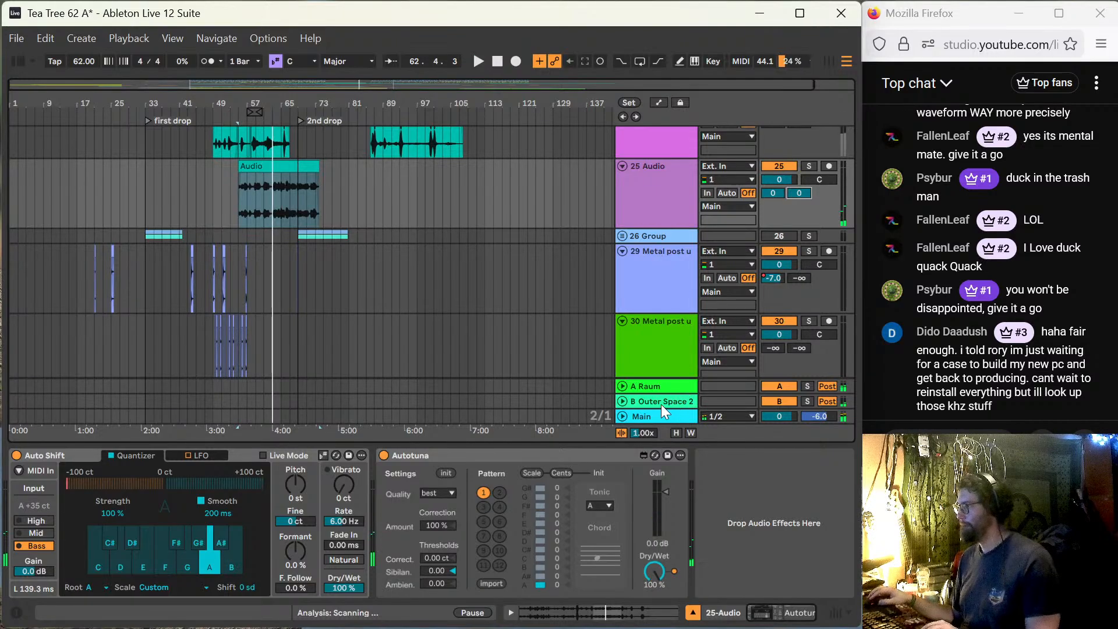
click(659, 401)
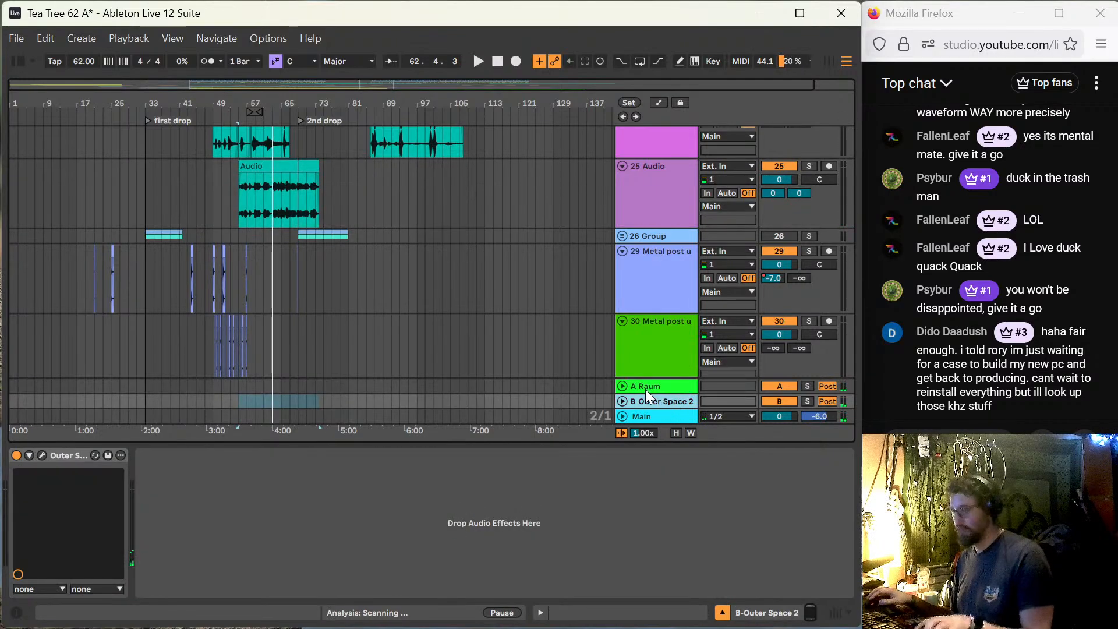
right_click(666, 404)
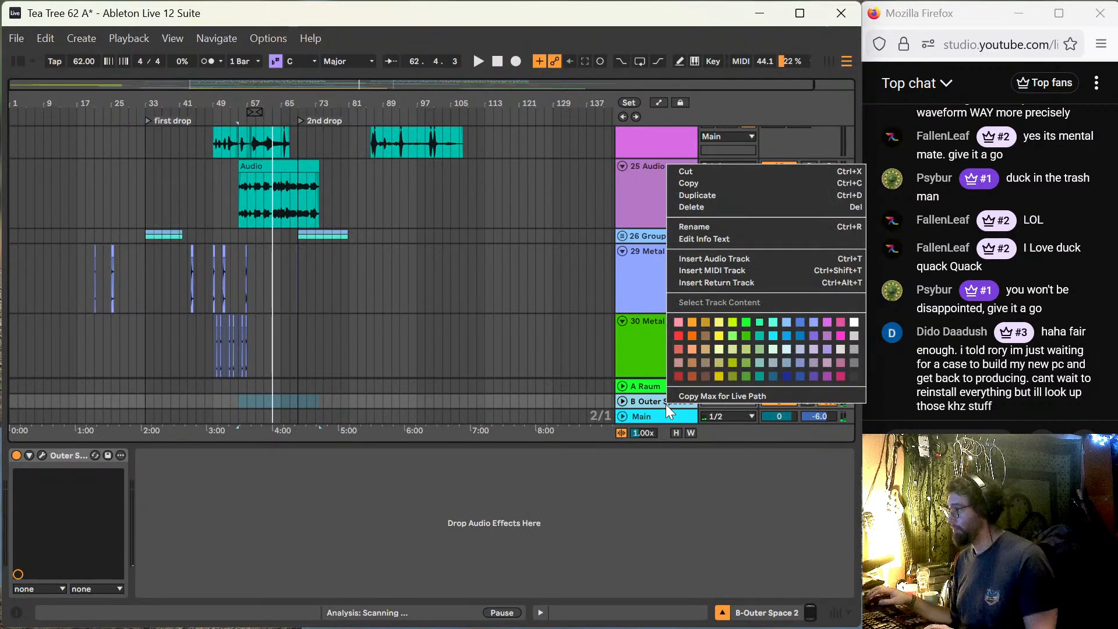
click(750, 280)
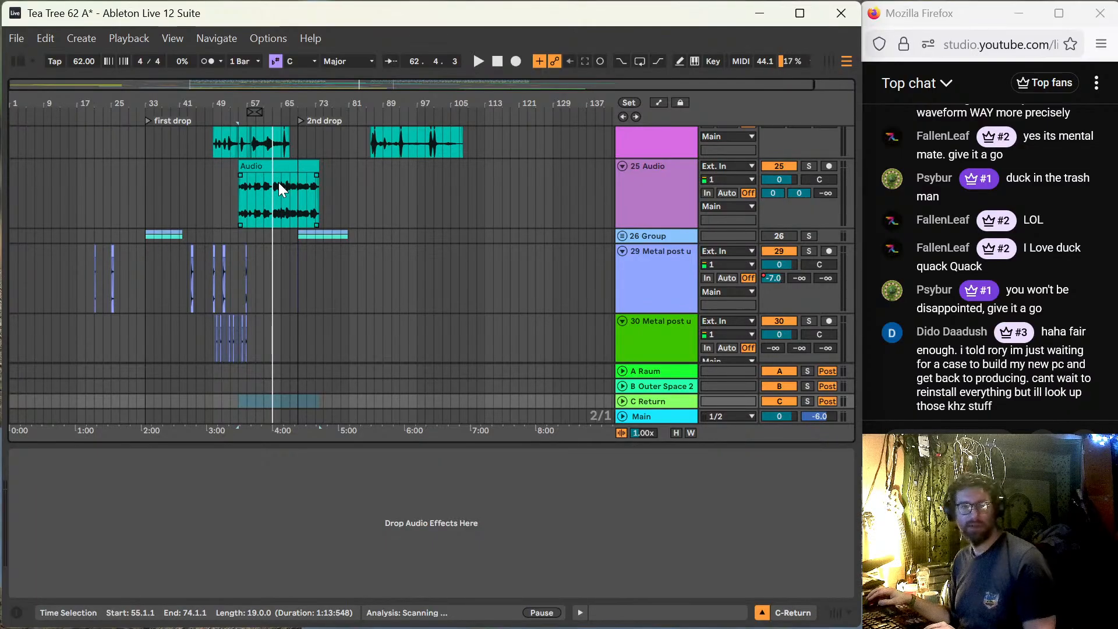
Step: Load the Replika plug-in onto the new C return track
scroll(482, 229, down, 5)
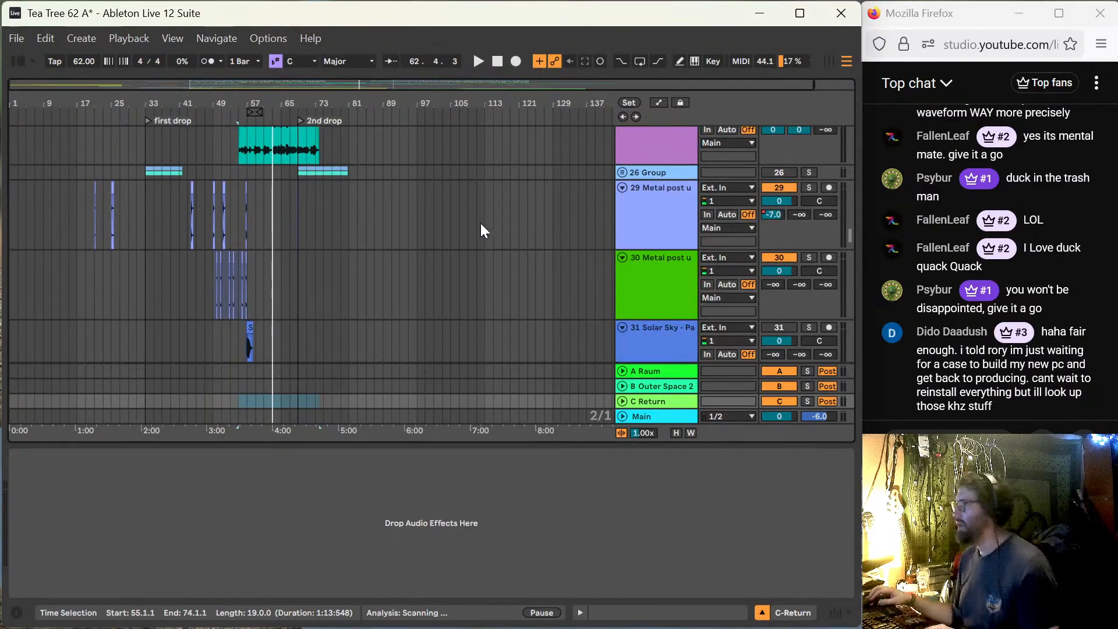
scroll(564, 277, down, 1)
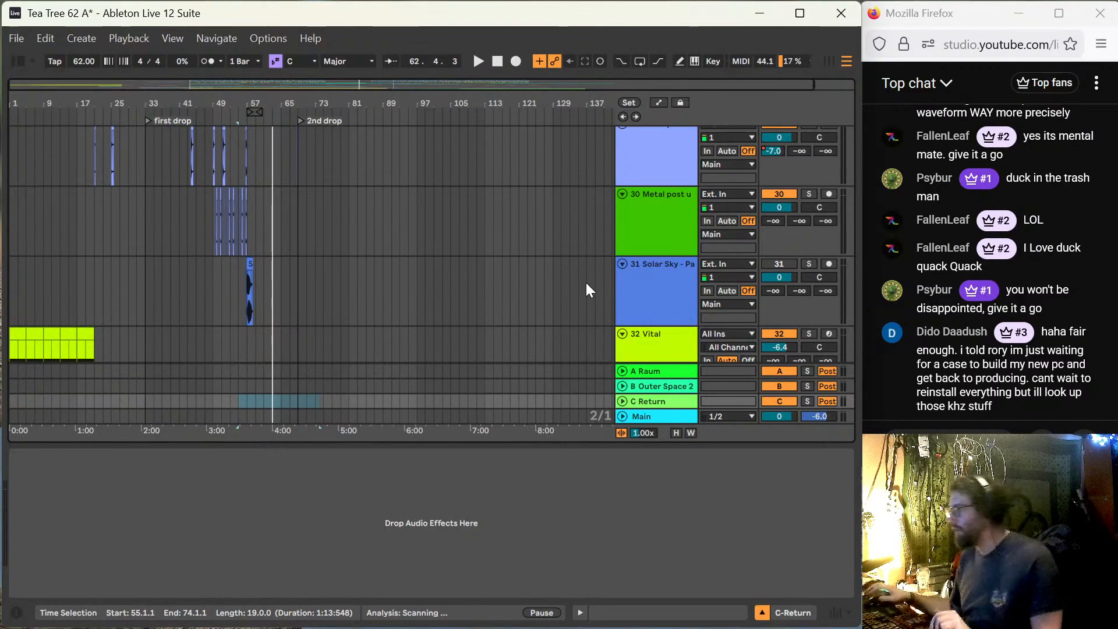
click(656, 403)
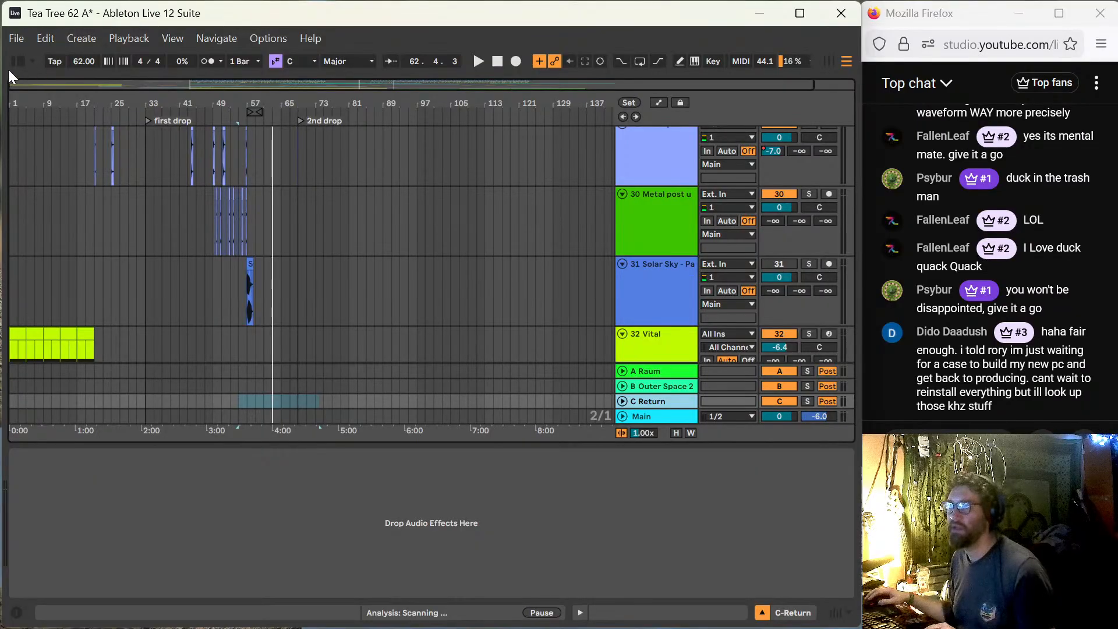
click(24, 63)
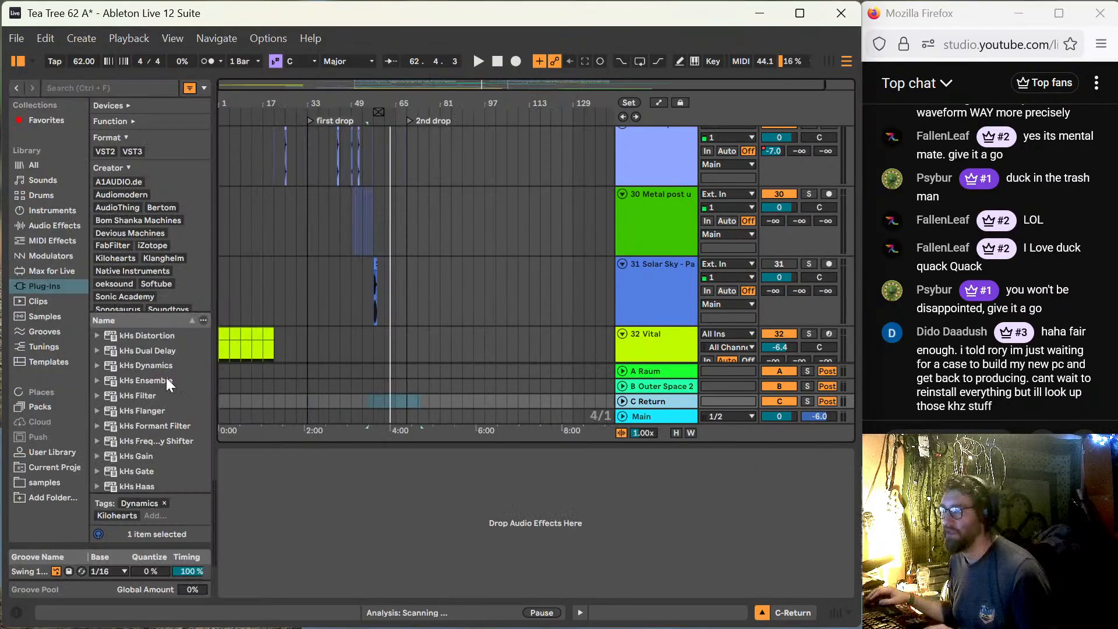
scroll(167, 381, down, 10)
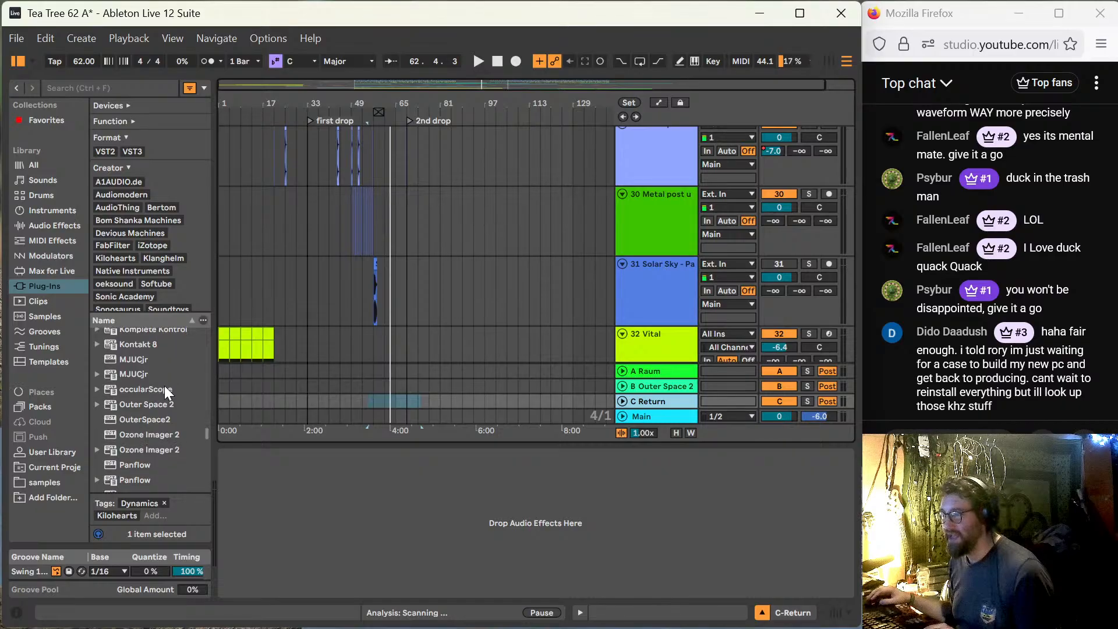
scroll(165, 385, down, 10)
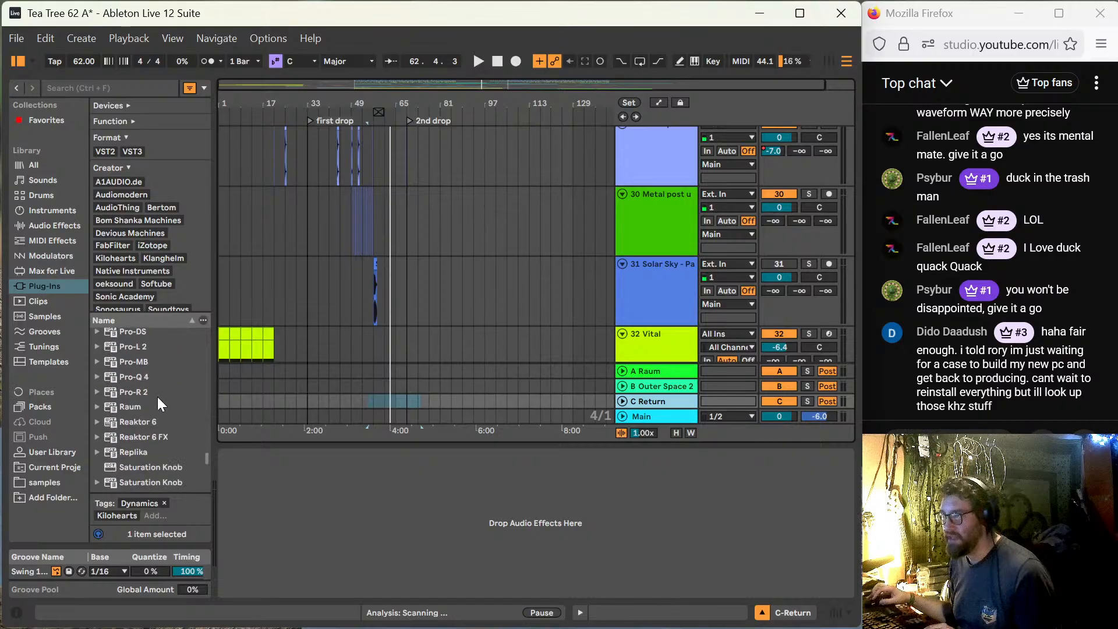
click(141, 452)
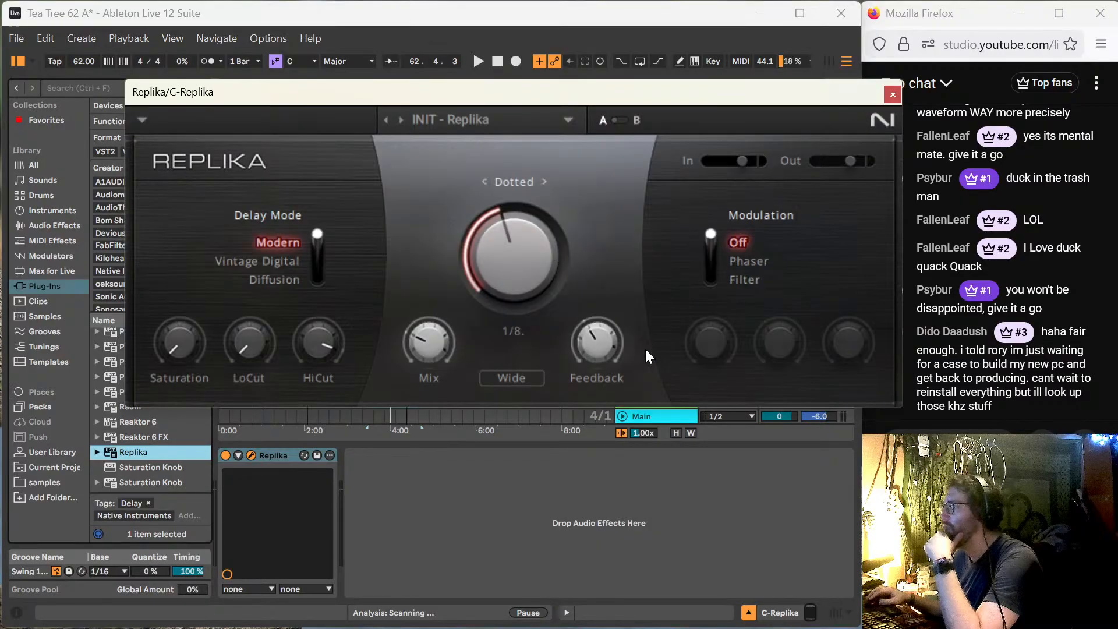
Step: Raise Replika's feedback, turn its mix fully up, switch the stereo mode to Ping Pong and close the plug-in window
mouse_move(578, 349)
drag(597, 343, 597, 315)
mouse_move(408, 338)
mouse_down()
mouse_move(410, 323)
mouse_move(415, 335)
mouse_up()
click(483, 378)
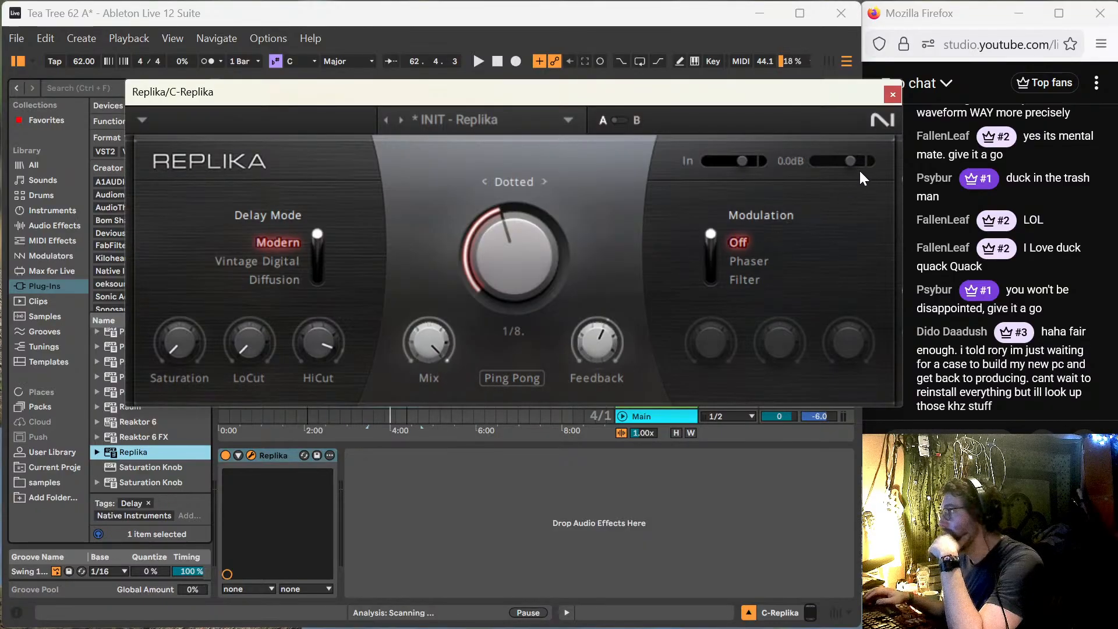
click(893, 94)
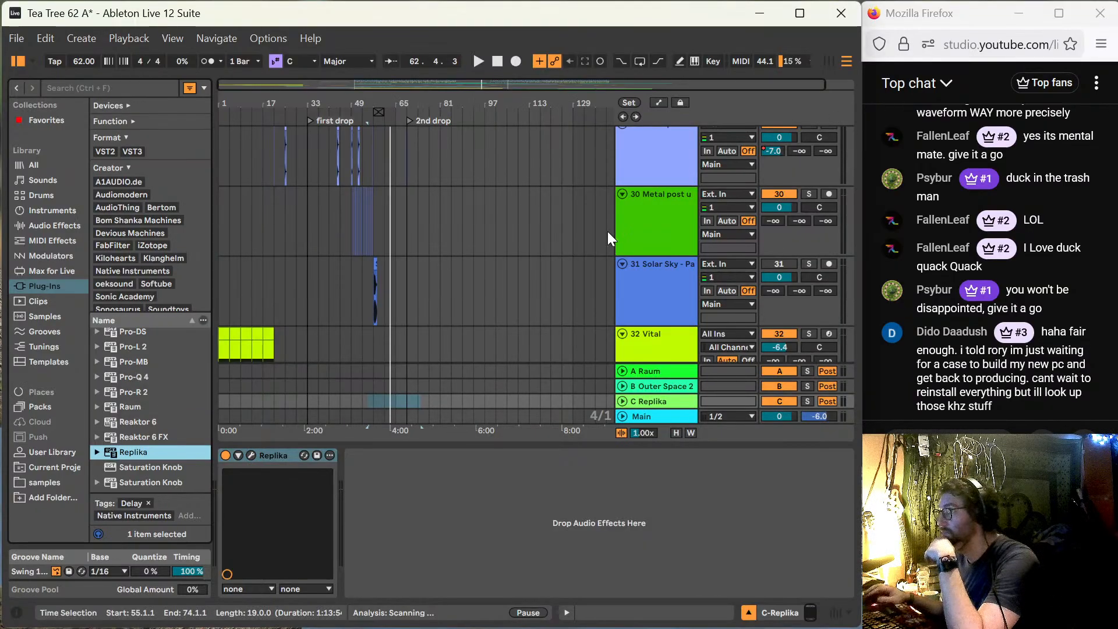
Step: During playback from 55.1.1, raise 25 Audio's send to C Replika to 0 and lower its B Outer Space 2 send to -inf
scroll(437, 262, up, 8)
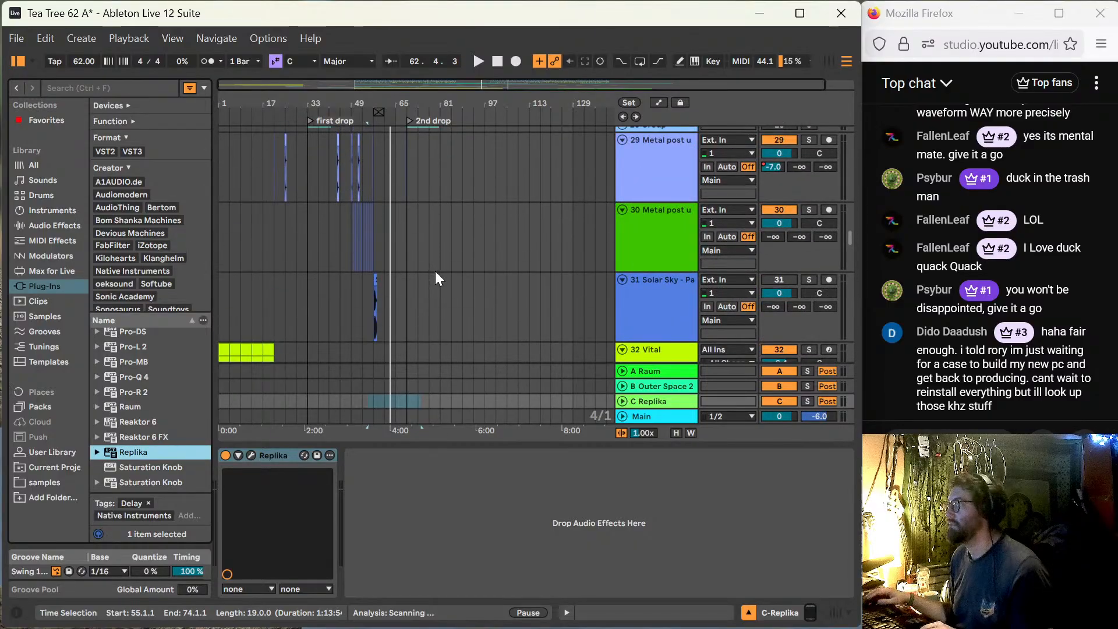
scroll(435, 271, up, 1)
key(space)
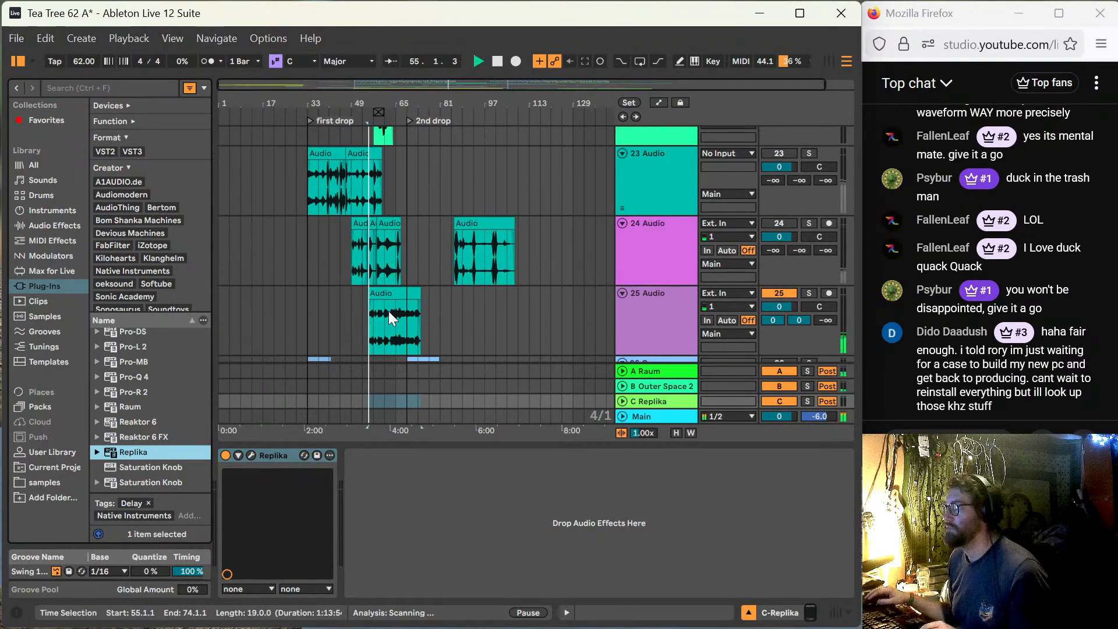
click(376, 324)
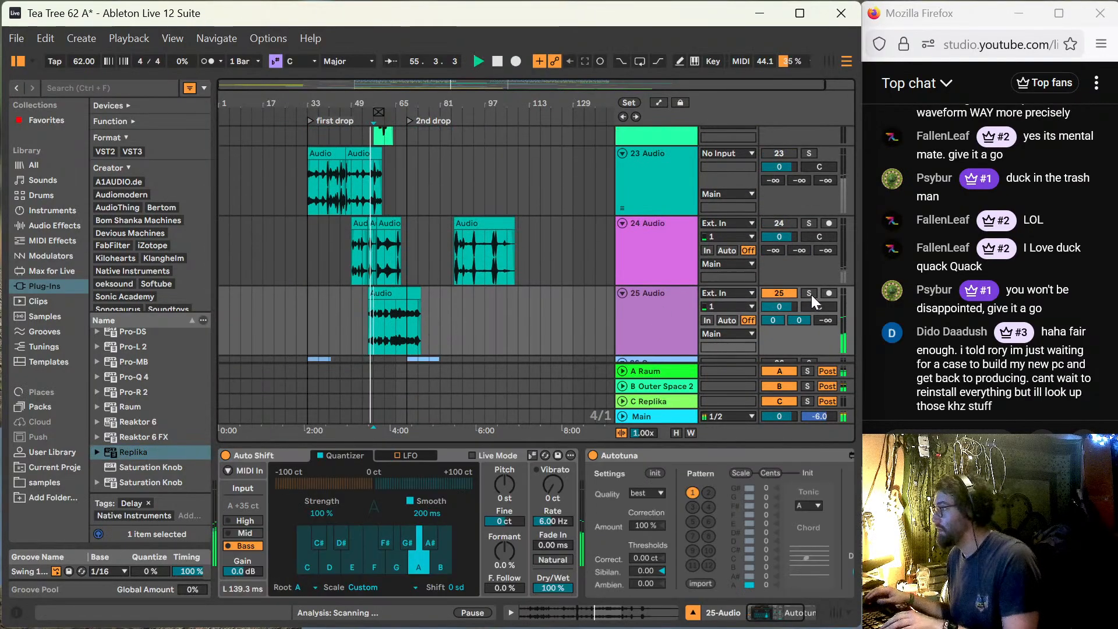
drag(825, 321, 798, 378)
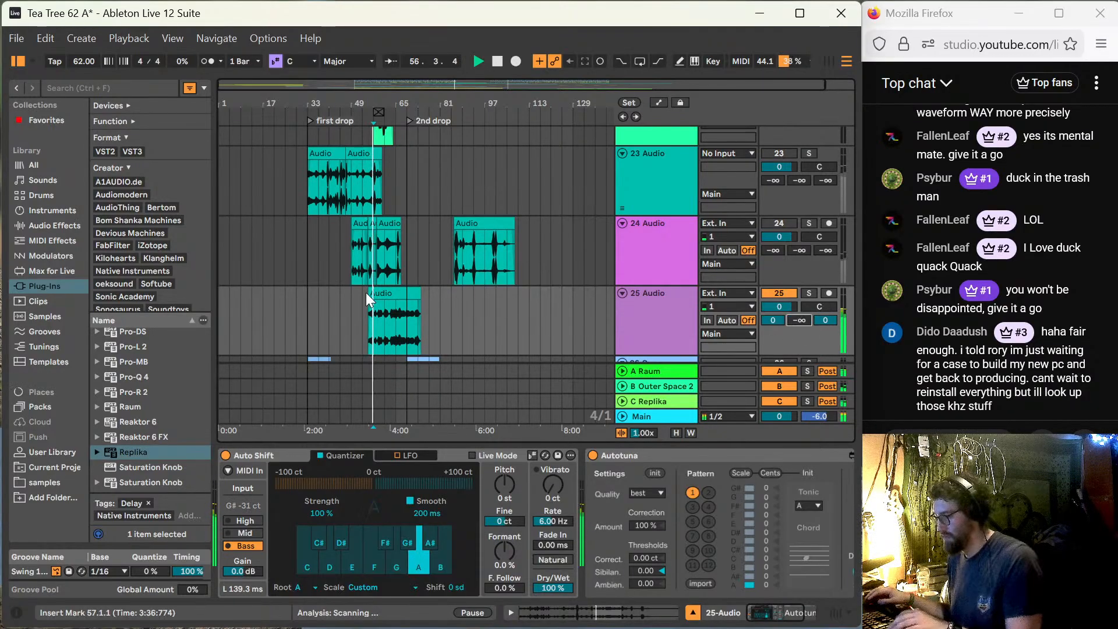
Step: Trim the start of the 25 Audio clip to 58.1.1 and split the clip at 61.1.1
scroll(375, 316, up, 5)
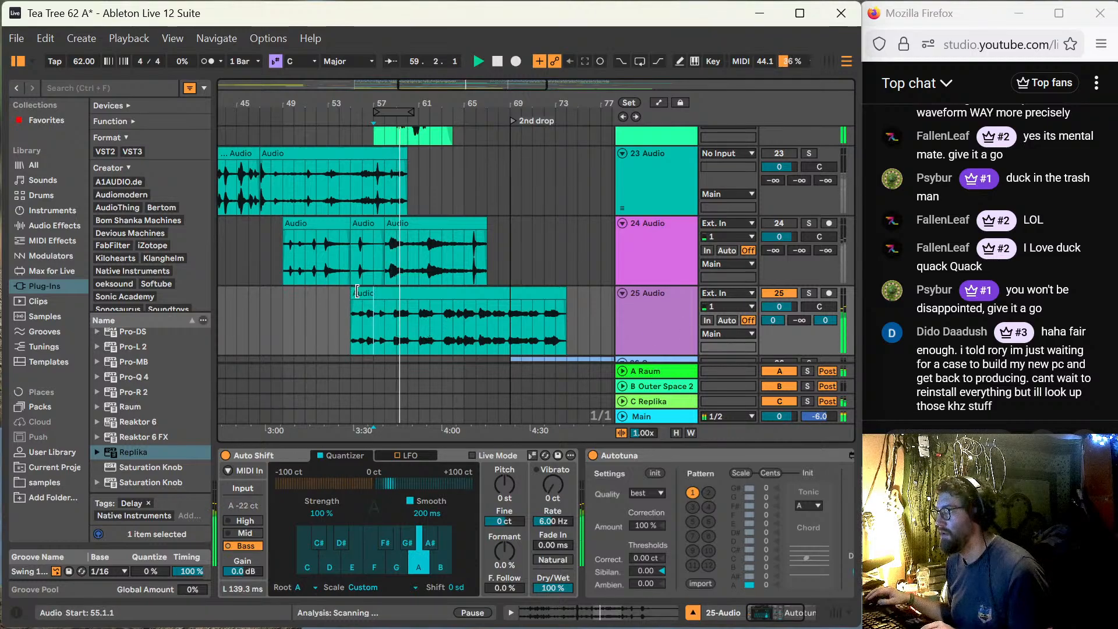
drag(356, 290, 386, 297)
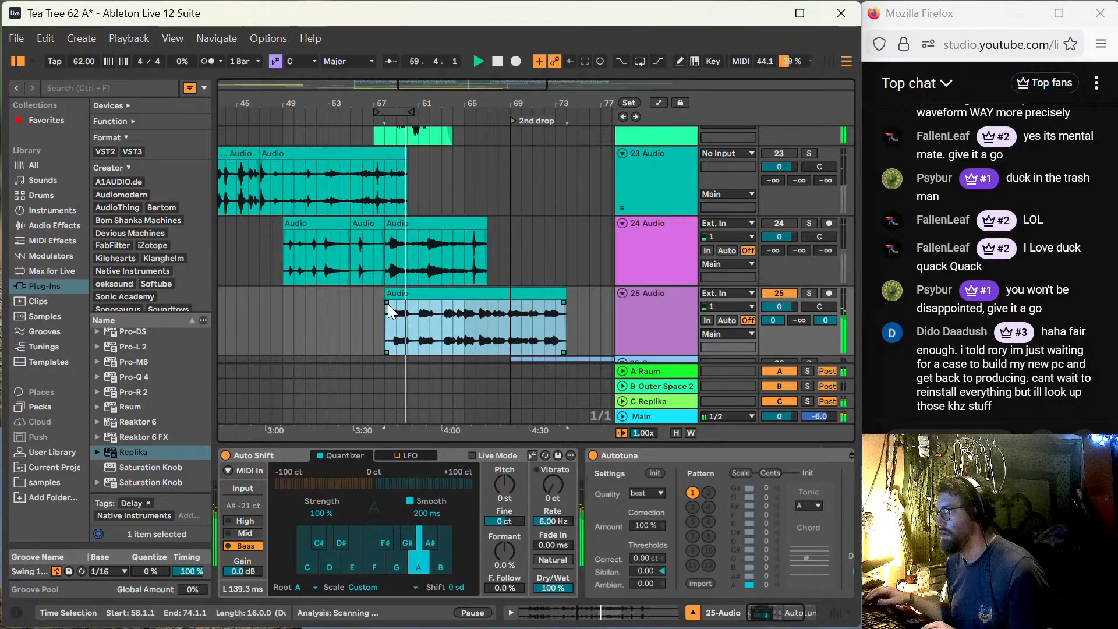
click(419, 330)
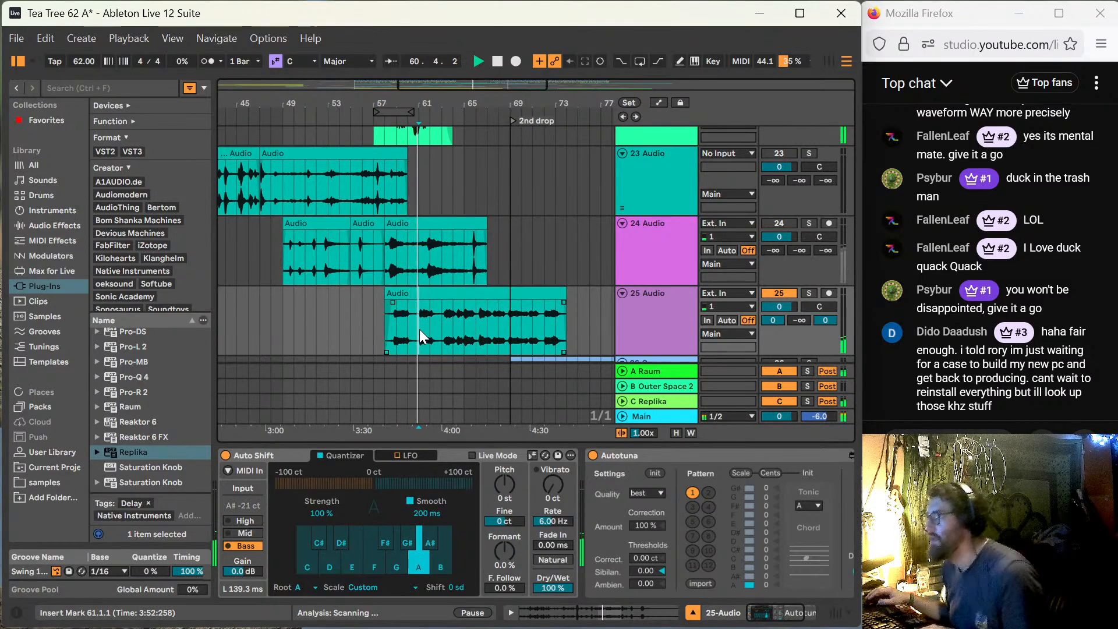
key(ctrl+e)
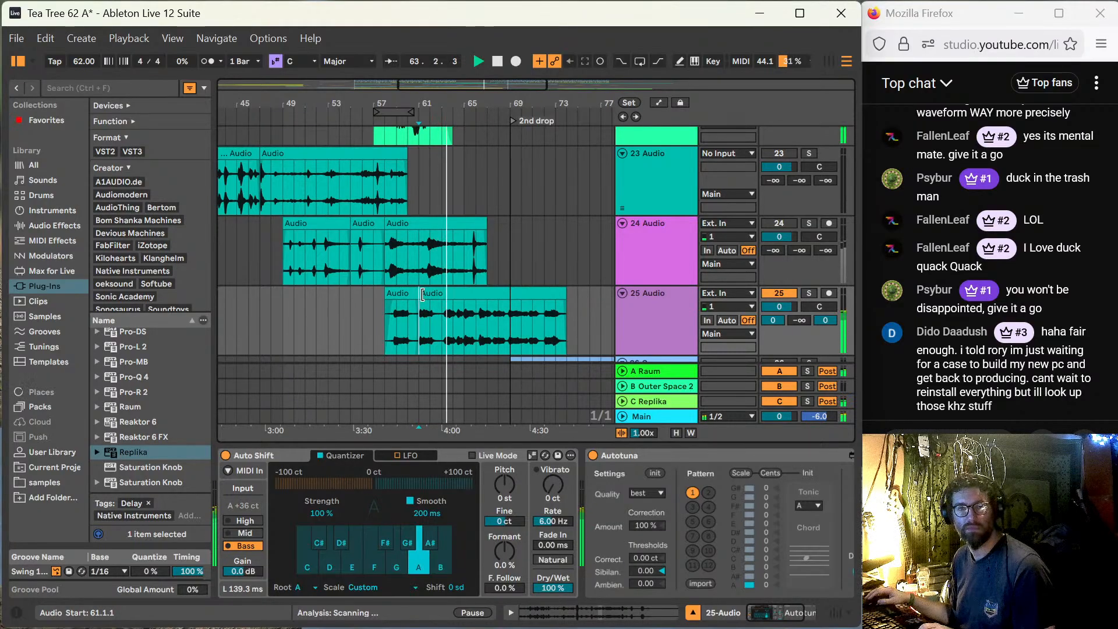
Step: Trim the second 25 Audio part to start at 65.1.1, leaving a one-bar piece there and restarting the remainder at 67.1.1
drag(423, 295, 442, 296)
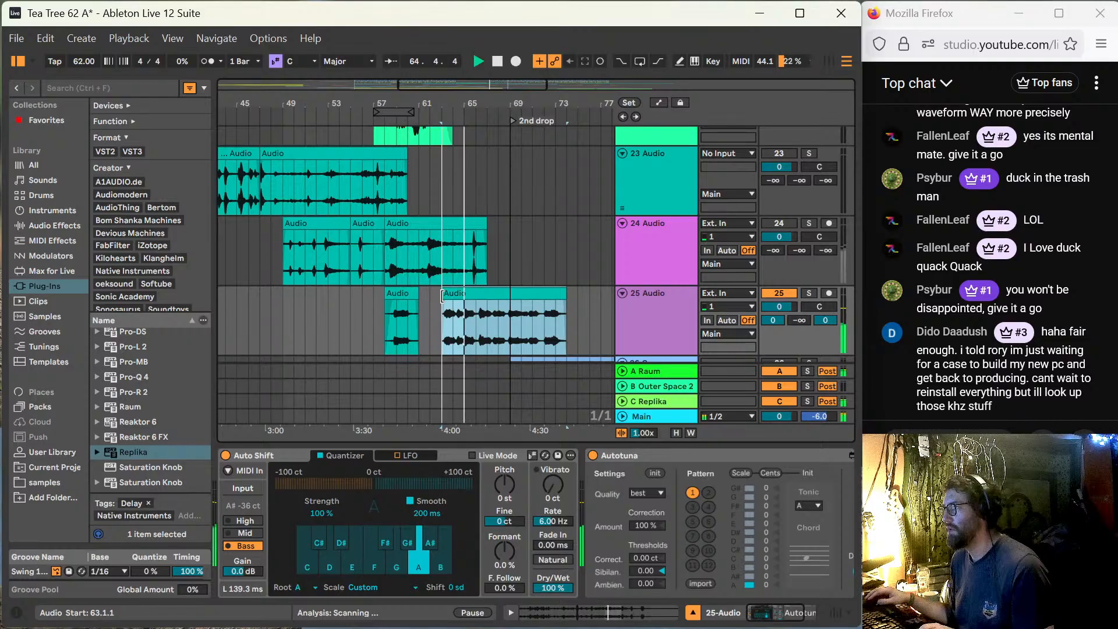
drag(442, 297, 466, 301)
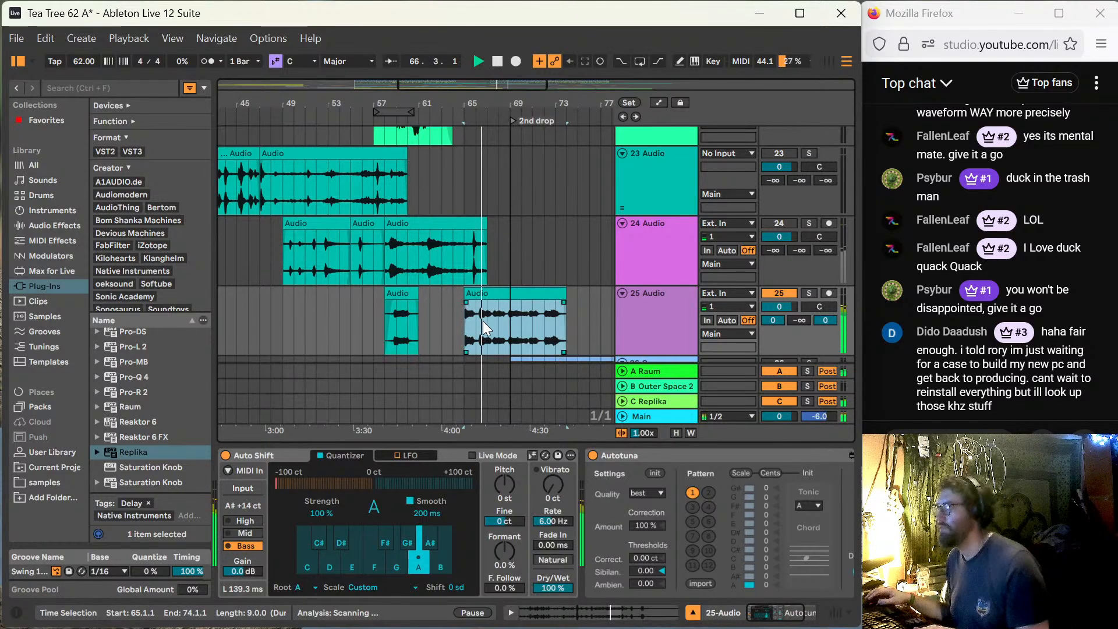
click(477, 323)
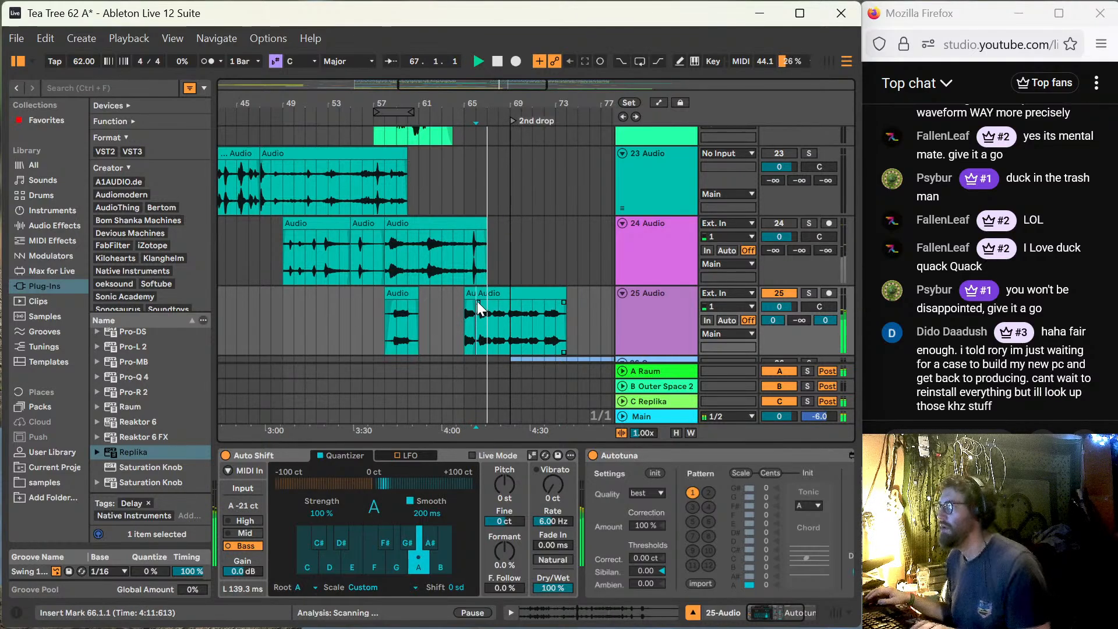
drag(478, 294, 486, 299)
Step: Split the last 25 Audio part at 67.3.1, trim the remainder to start at 69.1.1 and deactivate that remainder
scroll(491, 328, up, 4)
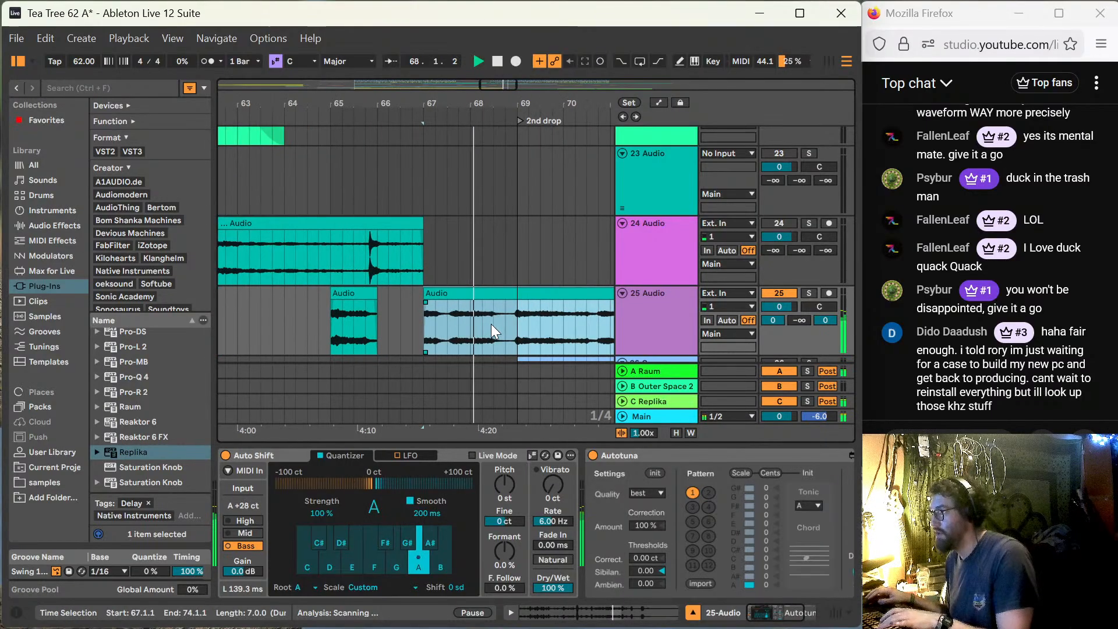
click(444, 332)
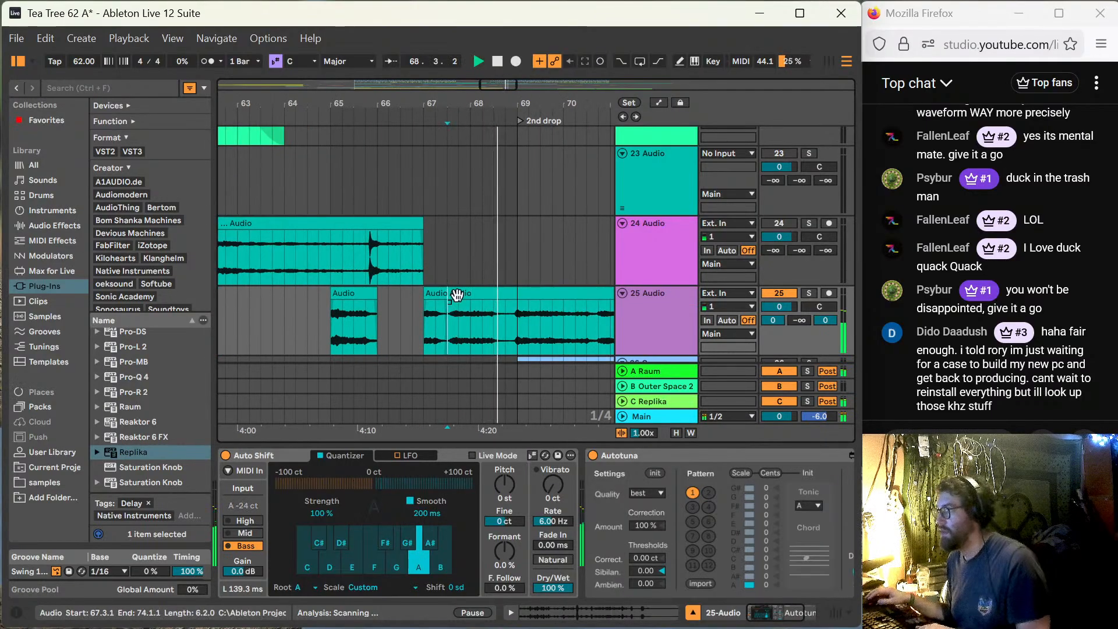
key(ctrl+e)
drag(451, 294, 516, 304)
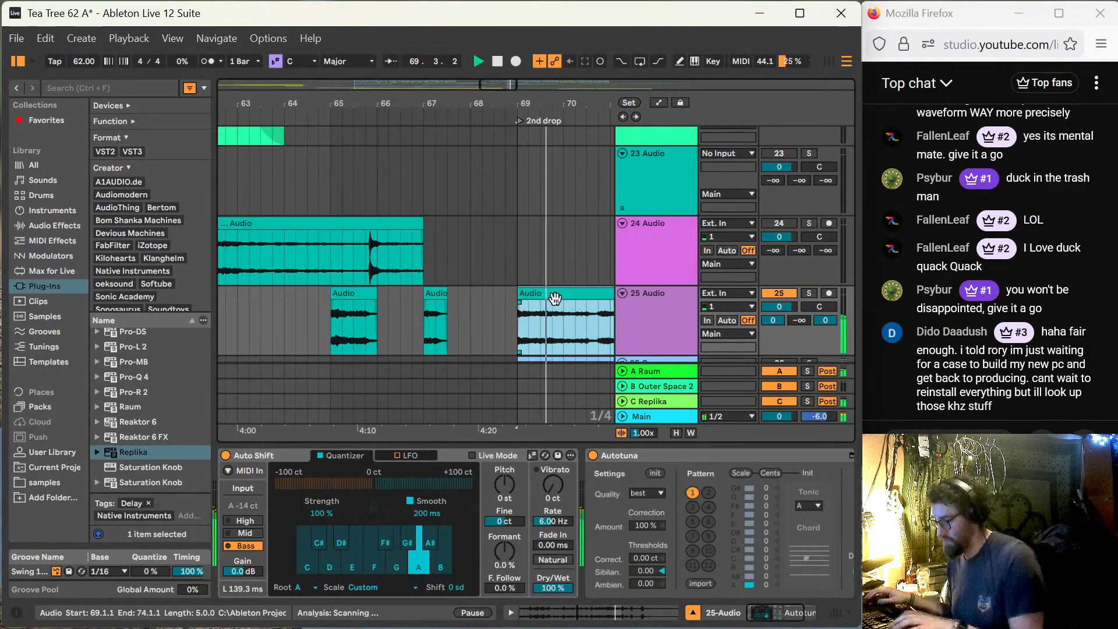
key(0)
Step: Play from 64.3.1, extend the short 25 Audio clip's start back to 66.4.1 with a short fade-in, and replay it
click(295, 334)
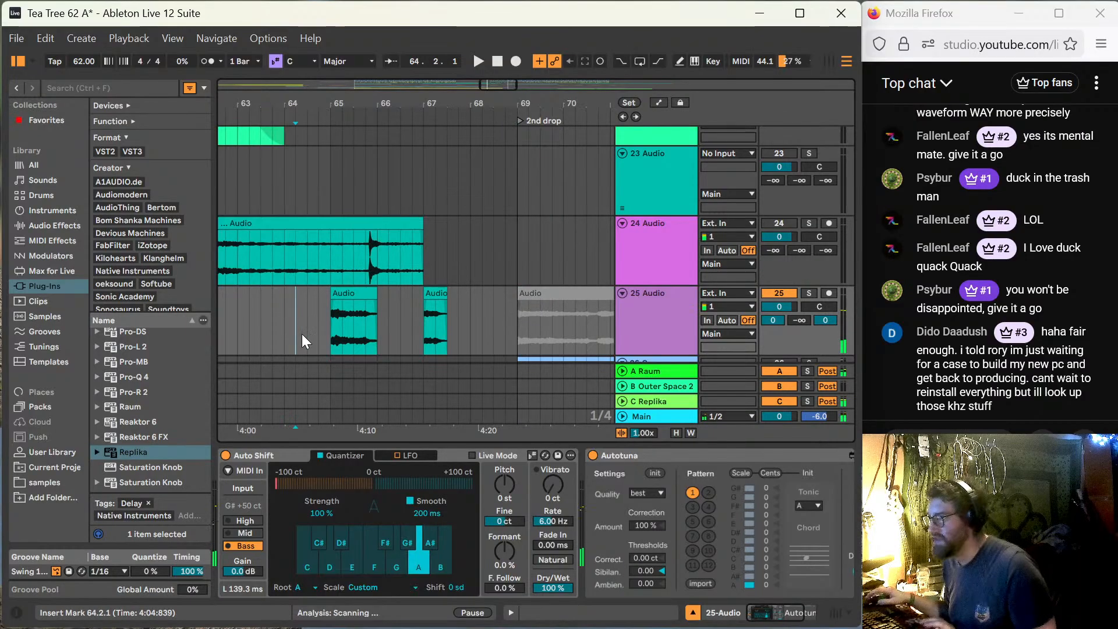
key(space)
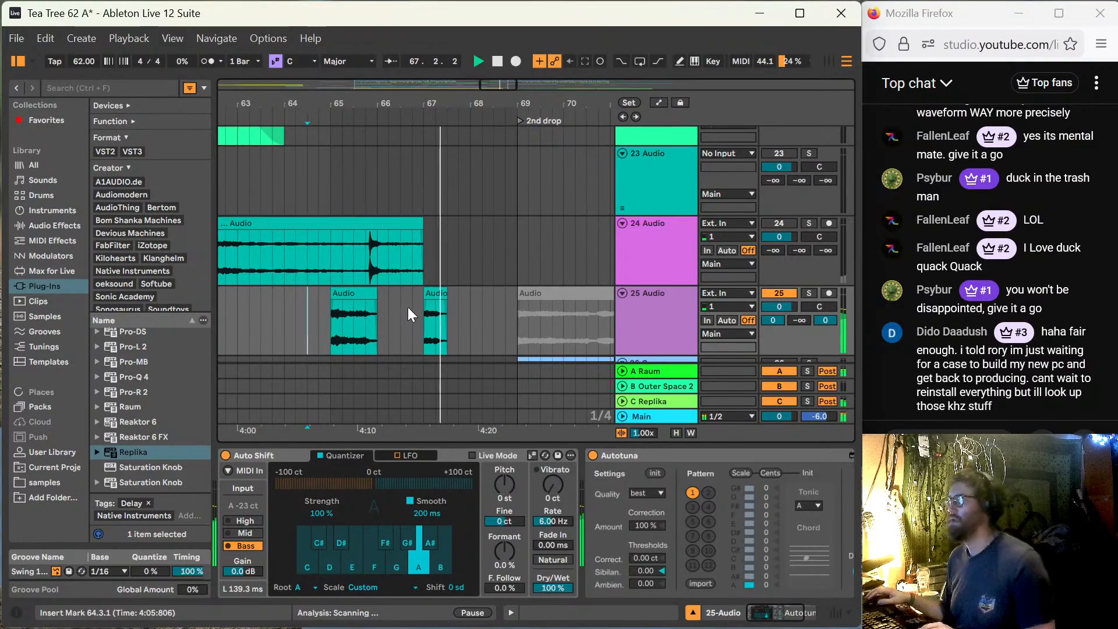
click(428, 295)
key(space)
mouse_move(425, 294)
mouse_down()
mouse_move(411, 297)
mouse_move(420, 302)
mouse_up()
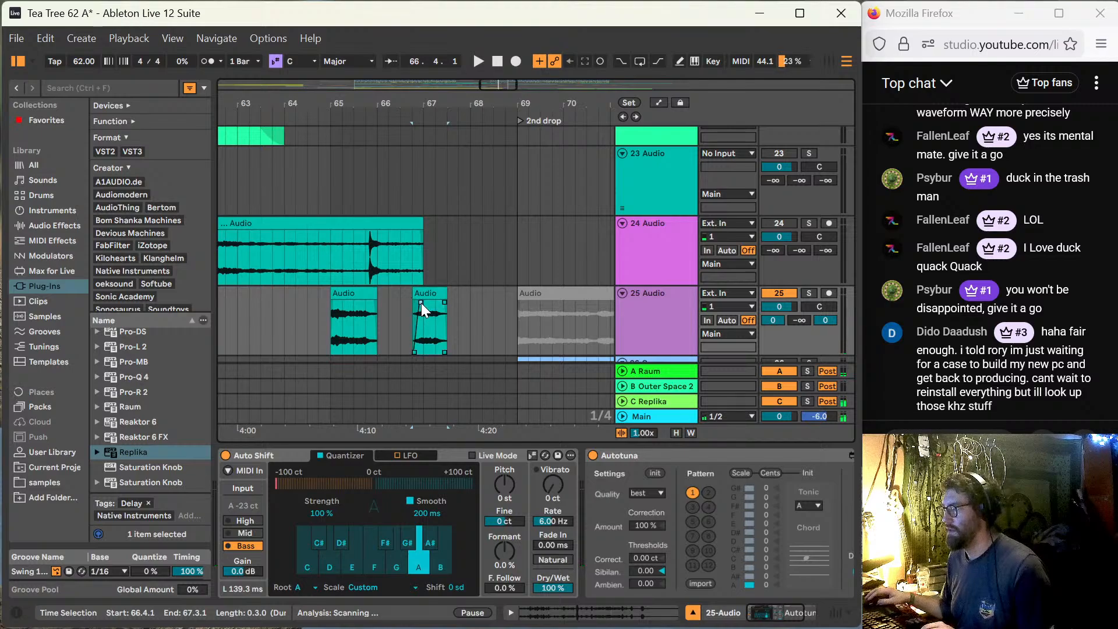
key(space)
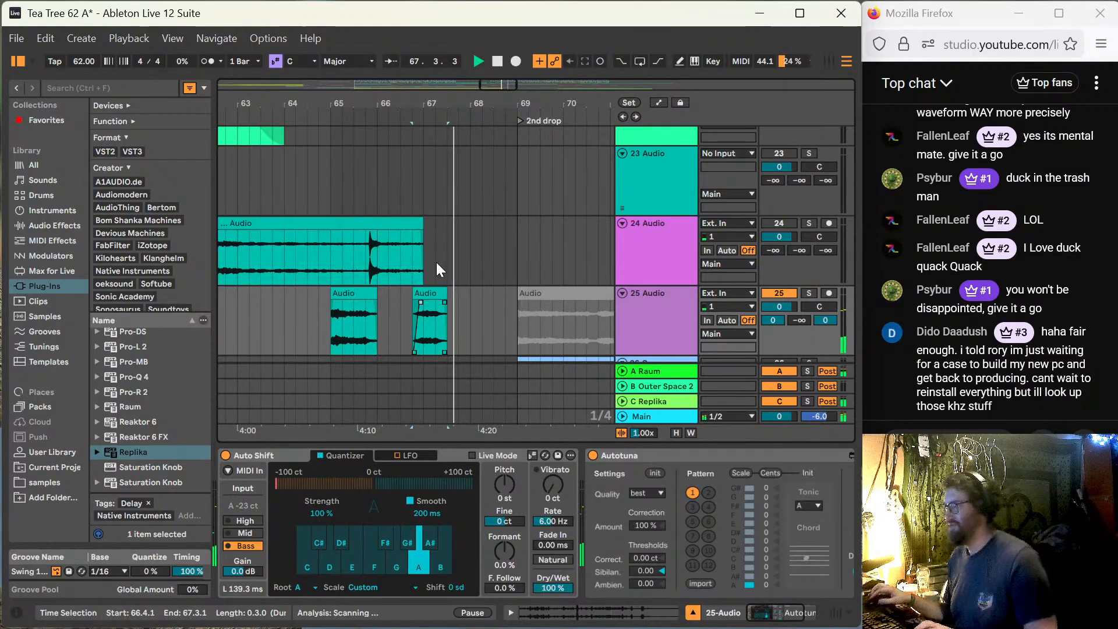
scroll(440, 157, up, 1)
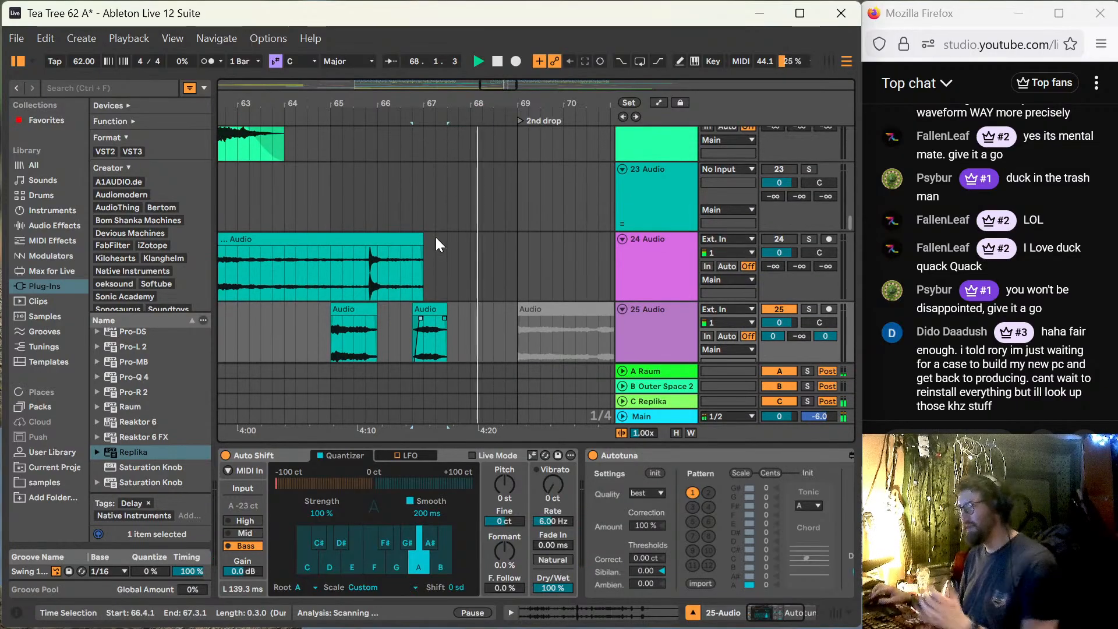
click(429, 307)
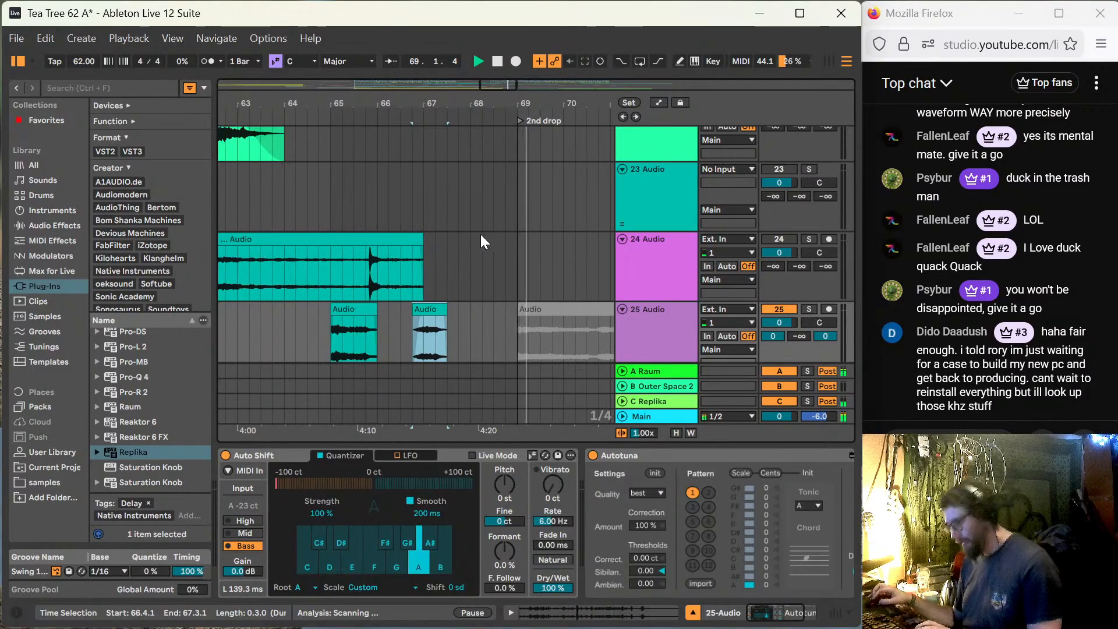
Step: Copy the one-beat bass clip at the 2nd drop marker to 67.1.1 and play from there
scroll(481, 240, up, 15)
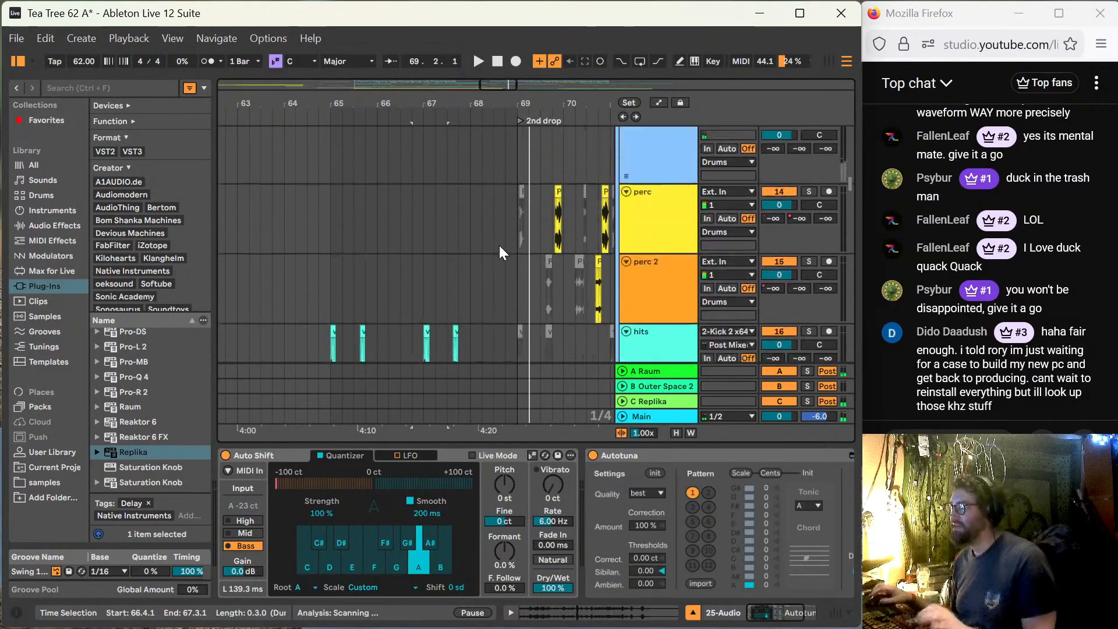
scroll(519, 252, up, 20)
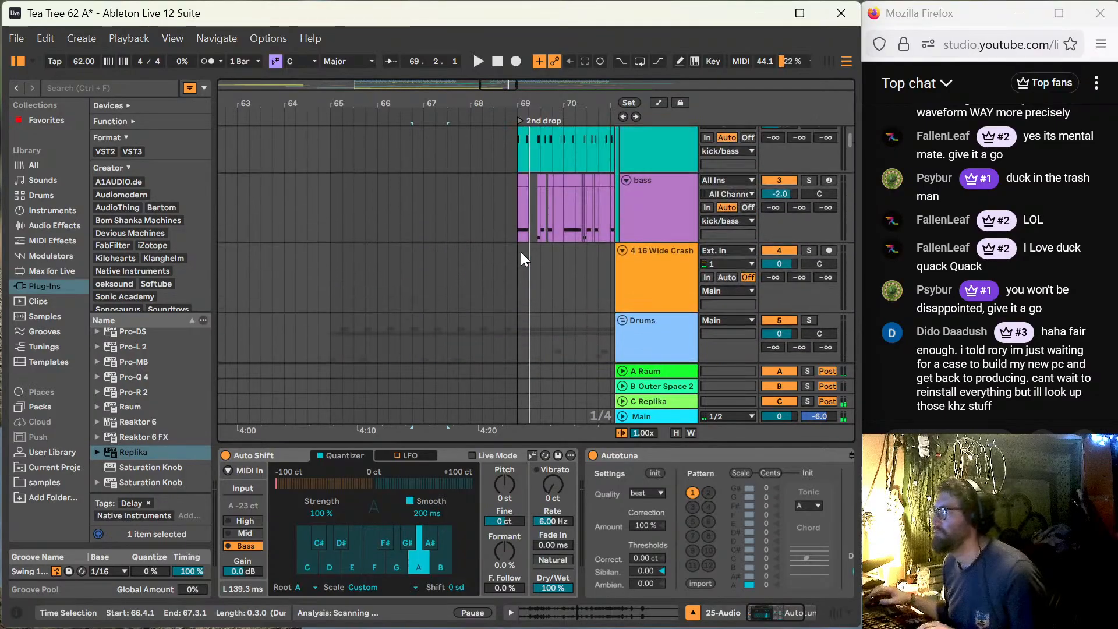
scroll(521, 251, up, 3)
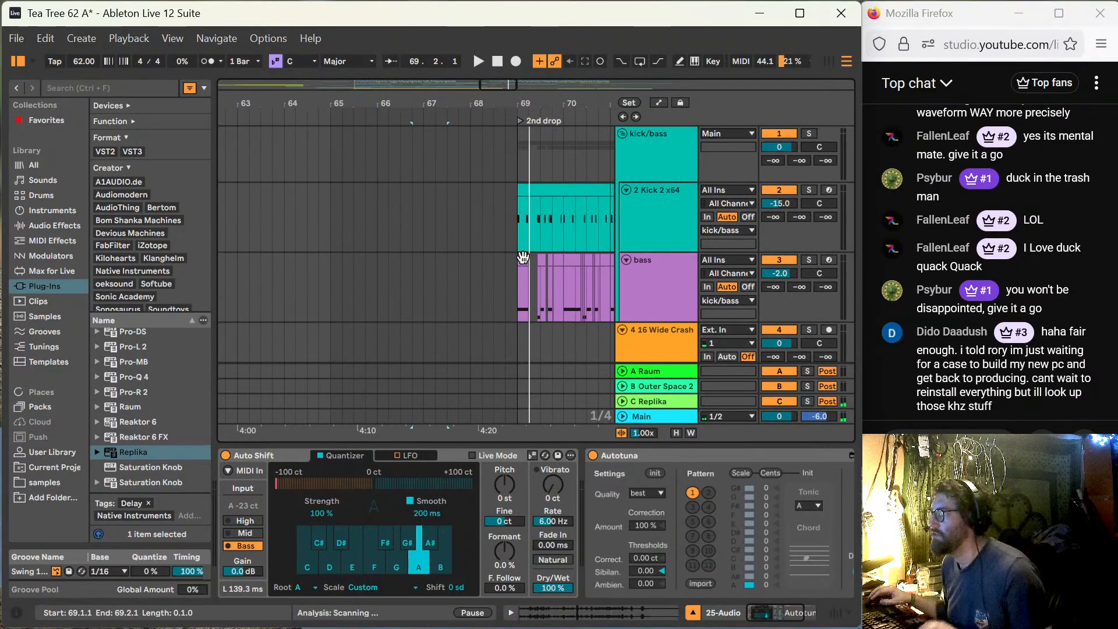
drag(522, 257, 431, 258)
click(421, 288)
key(space)
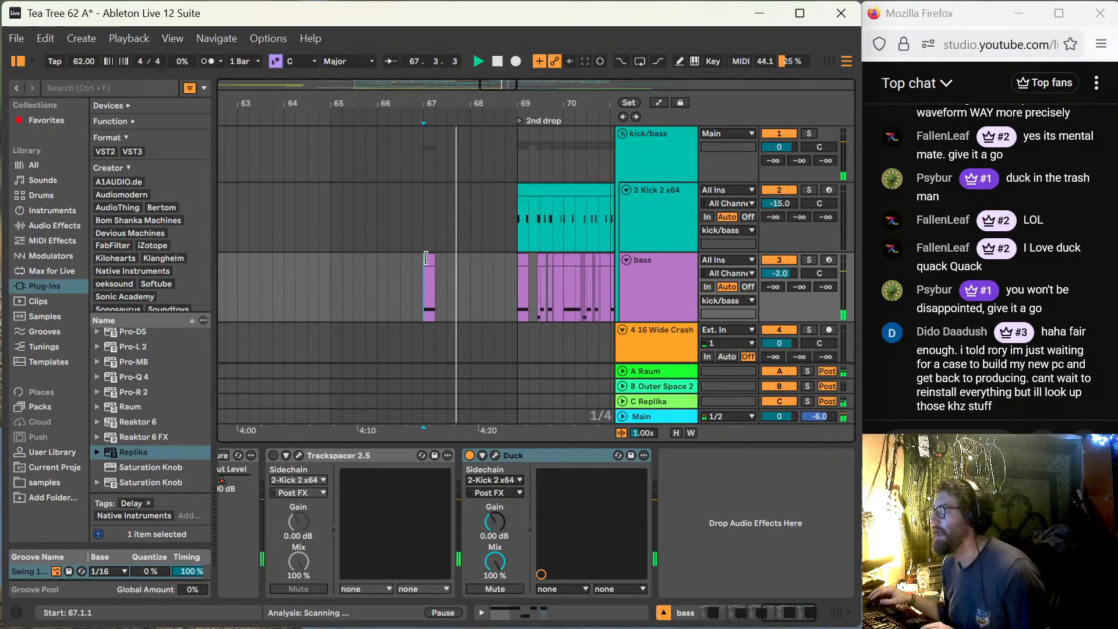
Step: Move the copied bass clip to 68.1.1 and play the transition from 66.1.1
drag(429, 260, 471, 262)
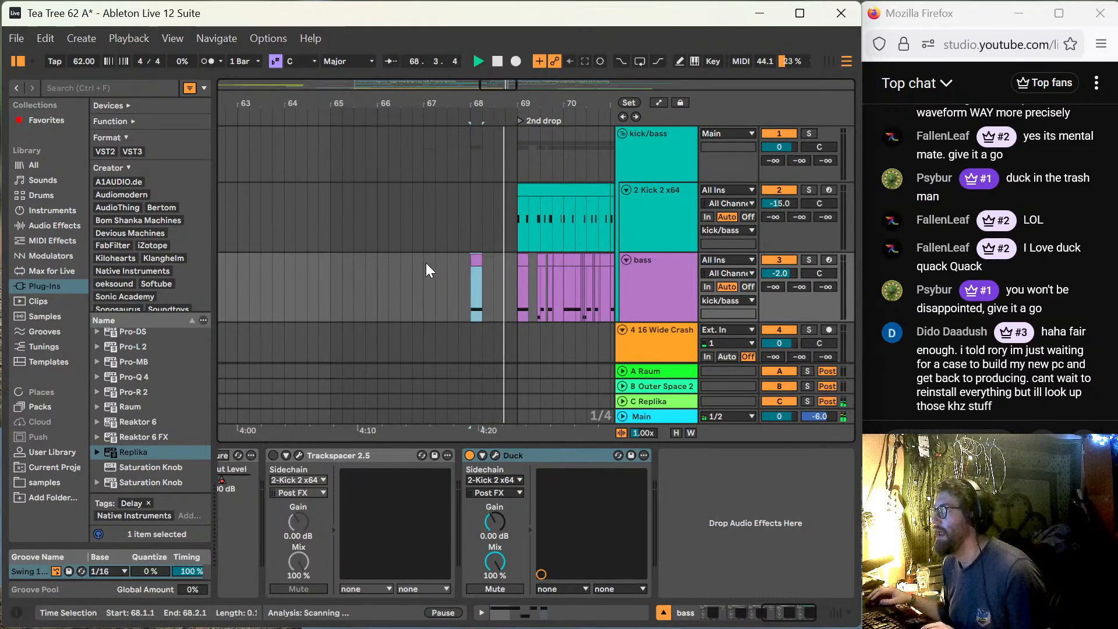
click(376, 271)
scroll(398, 273, down, 3)
scroll(435, 228, down, 15)
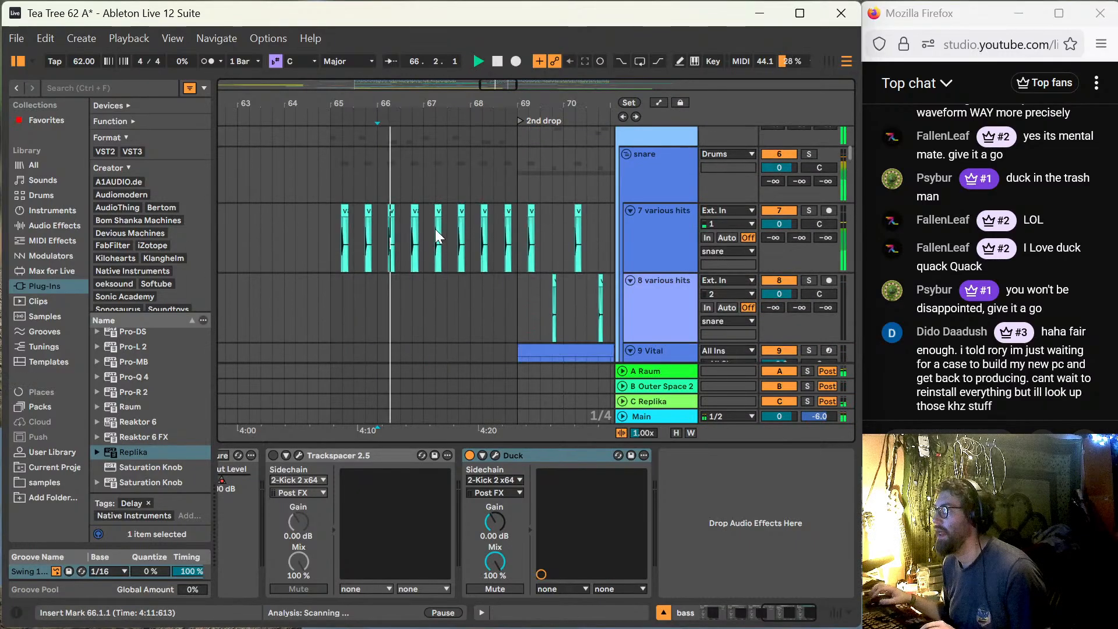
Step: Reactivate the muted 25 Audio slice at 67.1.1 and play from 66.4.1
scroll(495, 227, down, 6)
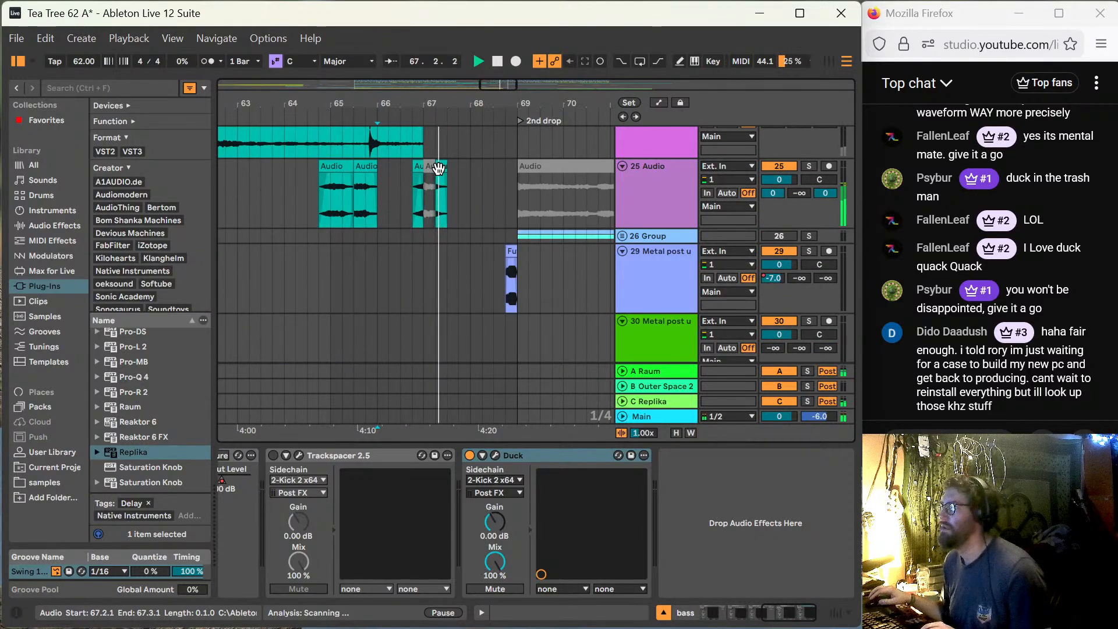
key(space)
click(430, 168)
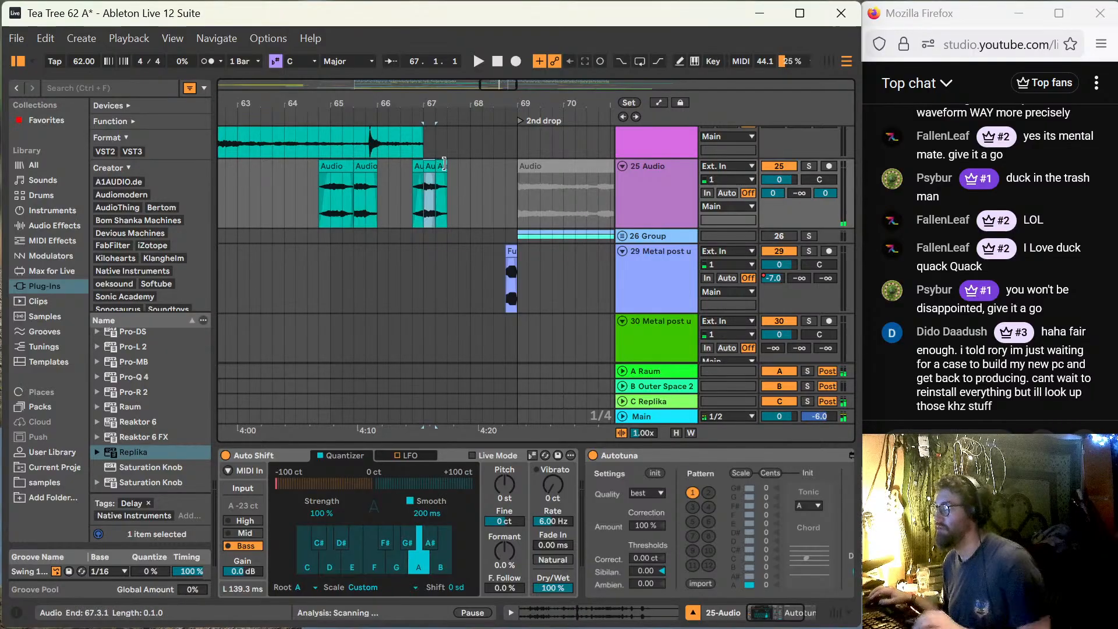
click(414, 185)
key(space)
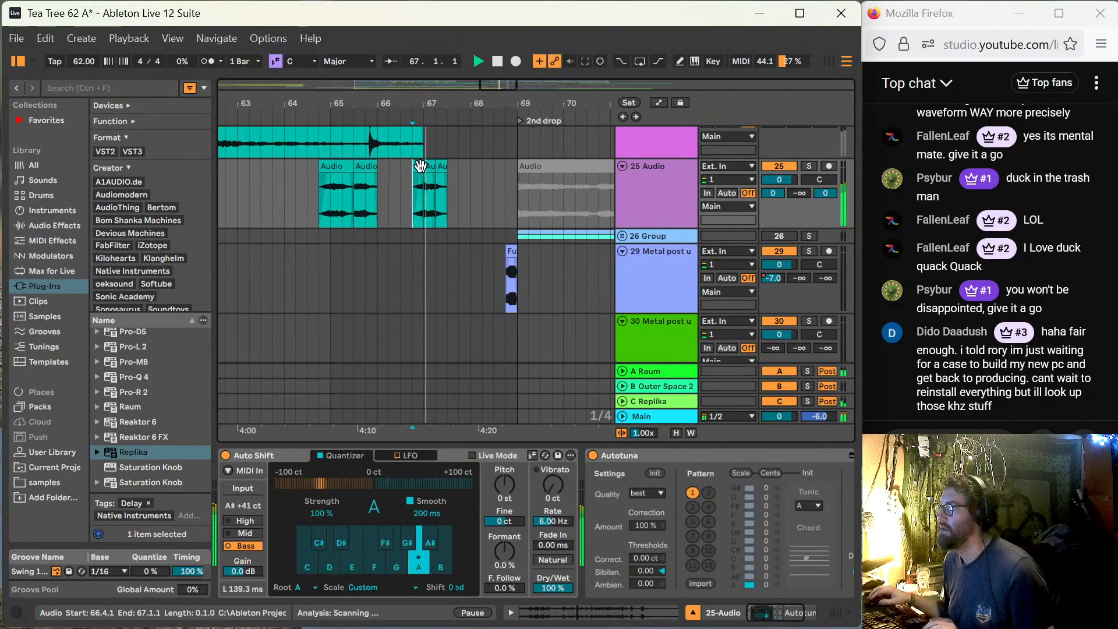
Step: Consolidate the three 25 Audio slices from 66.4.1 to 67.3.1 into one clip and replay it
click(419, 167)
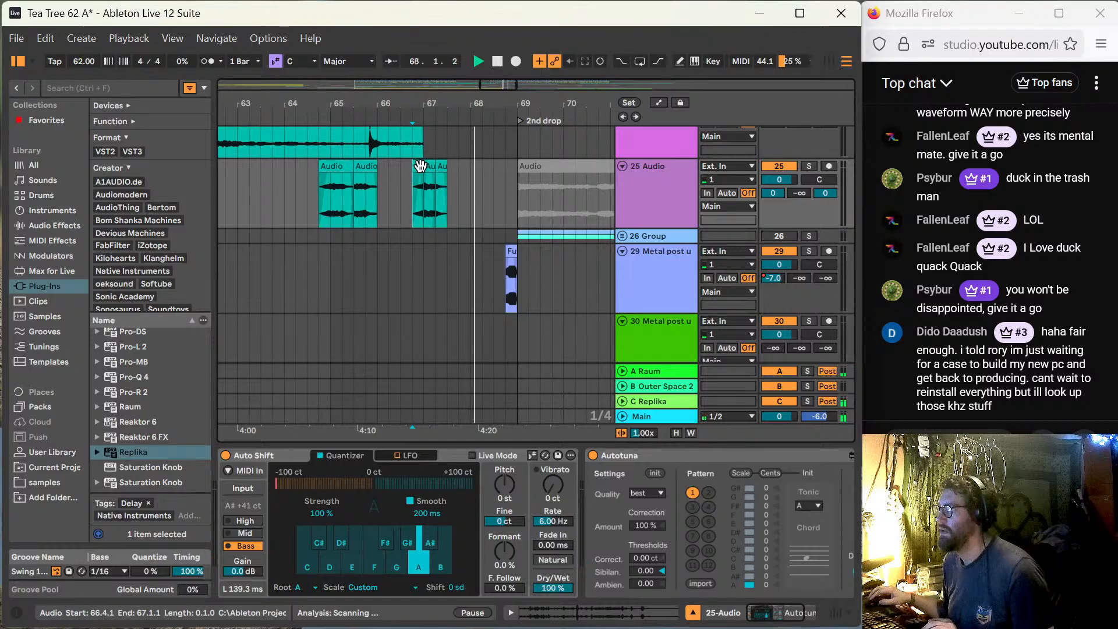
drag(419, 168, 444, 173)
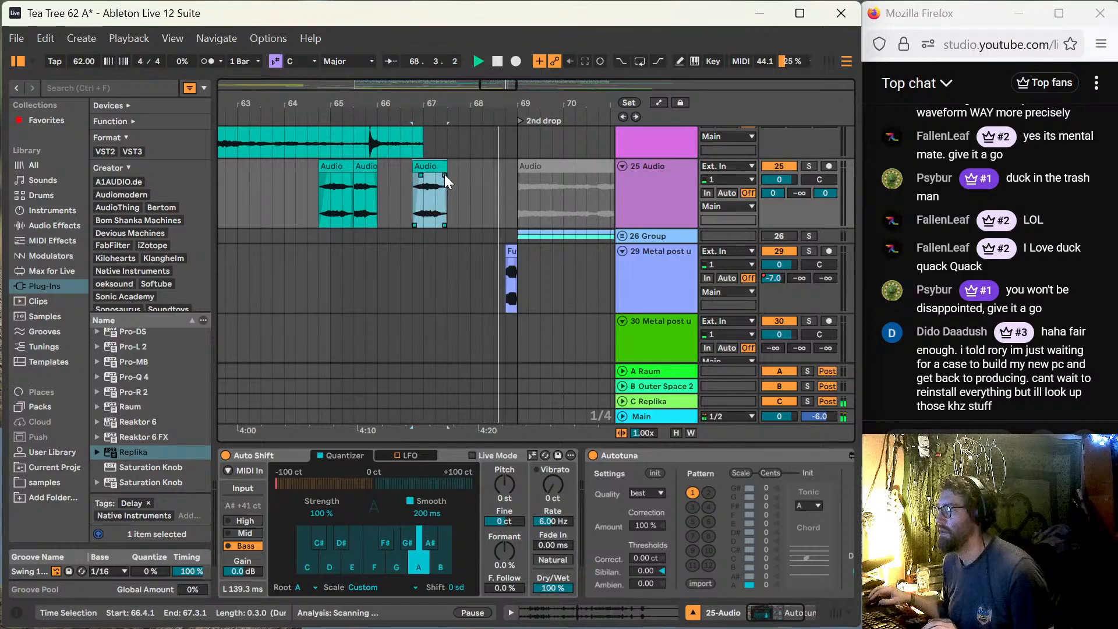
key(space)
key(space)
Step: Move the copied bass clip to 67.1.1, extend it to two beats ending at 67.3.1, and play it
scroll(450, 187, up, 5)
scroll(451, 188, up, 15)
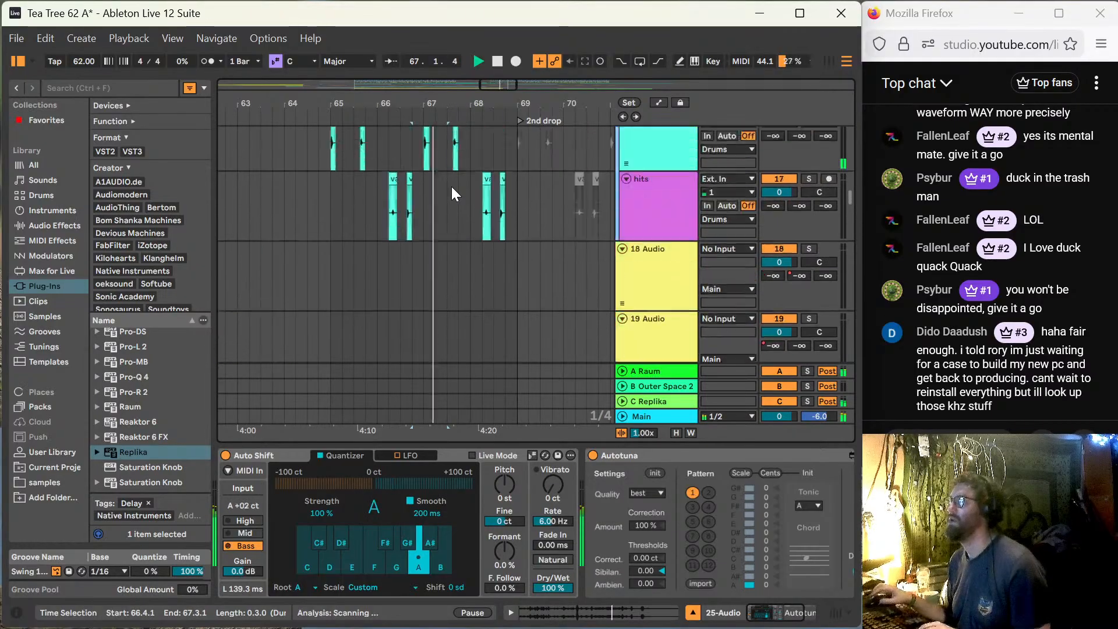
scroll(452, 186, up, 6)
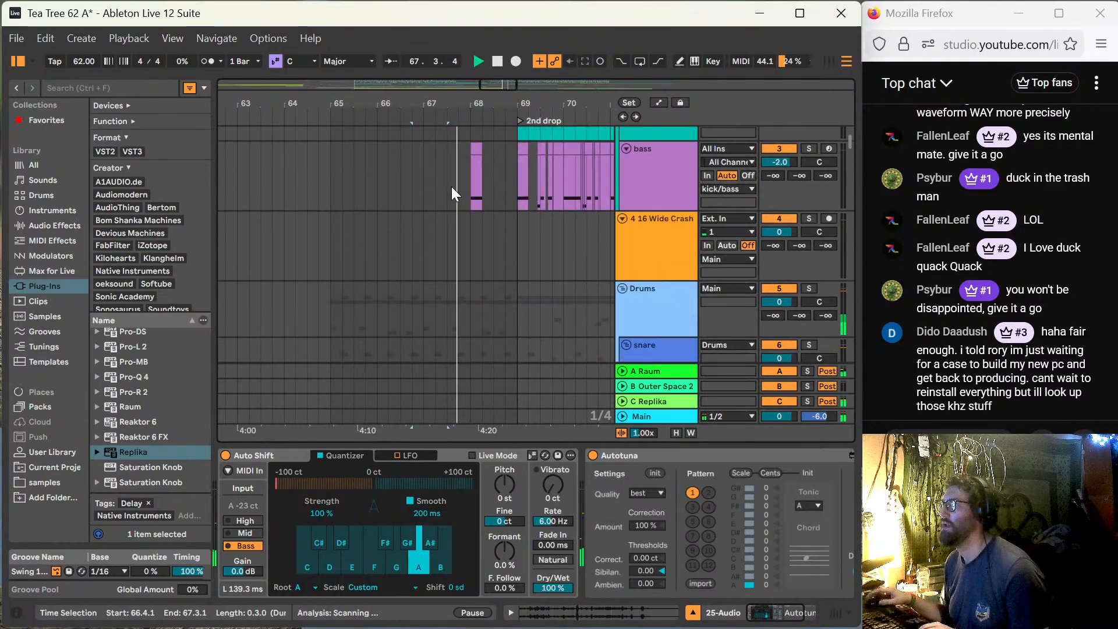
drag(474, 266, 446, 269)
click(437, 265)
key(space)
key(space)
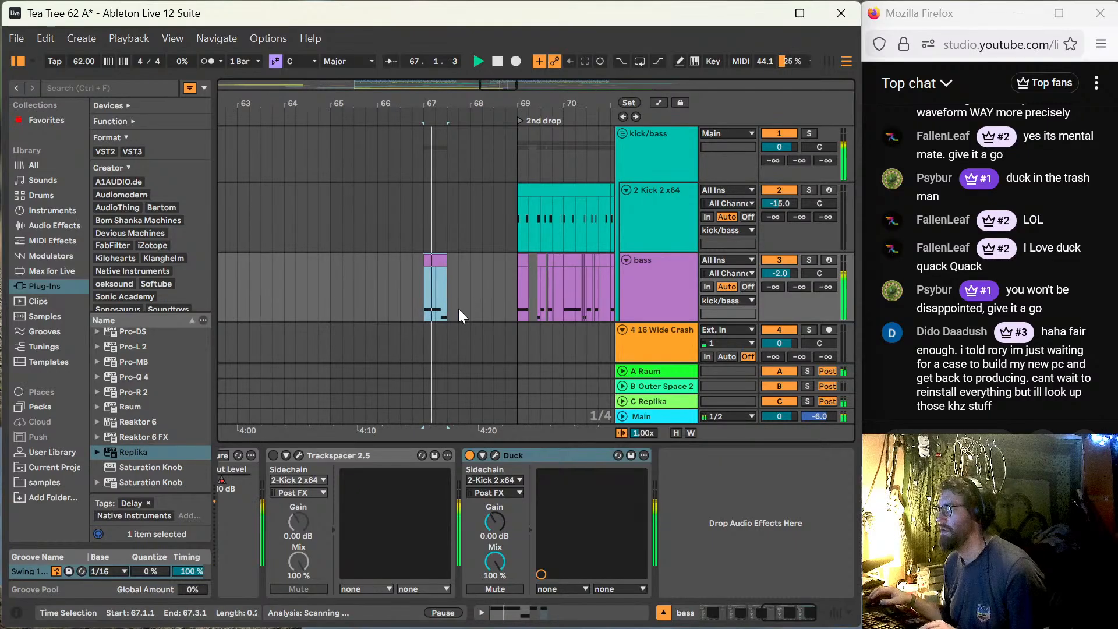
key(space)
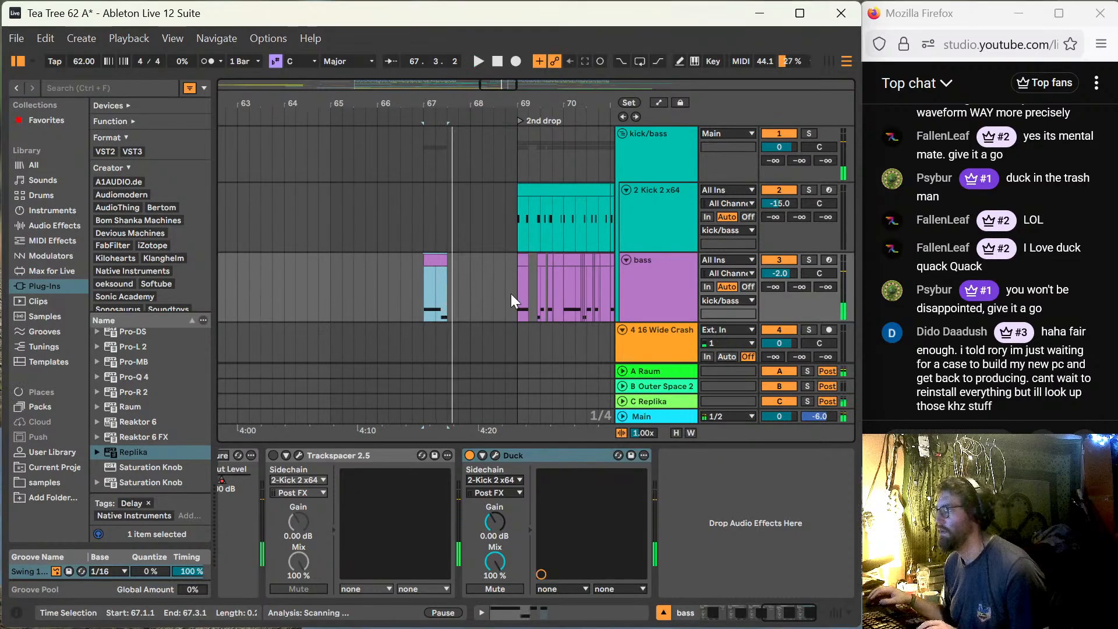
Step: Reshape the bass track's Reaktor 6 F1 Knob1 automation at 67.1.1 into one longer ramp peaking at about 0.49 and play the transition
key(a)
scroll(467, 312, down, 3)
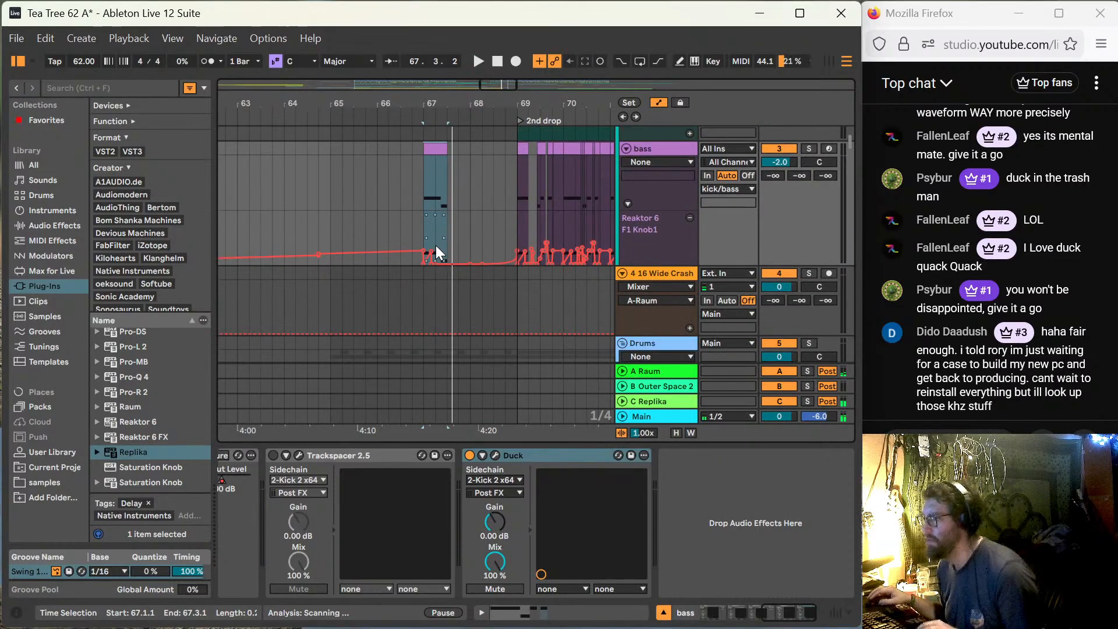
scroll(432, 233, up, 5)
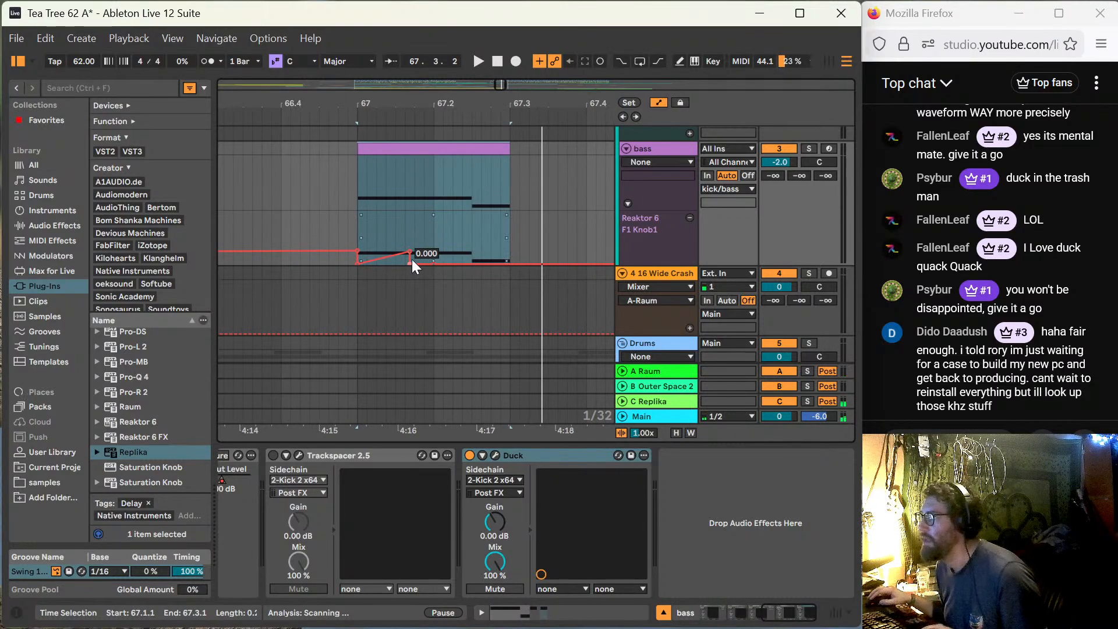
drag(411, 259, 462, 263)
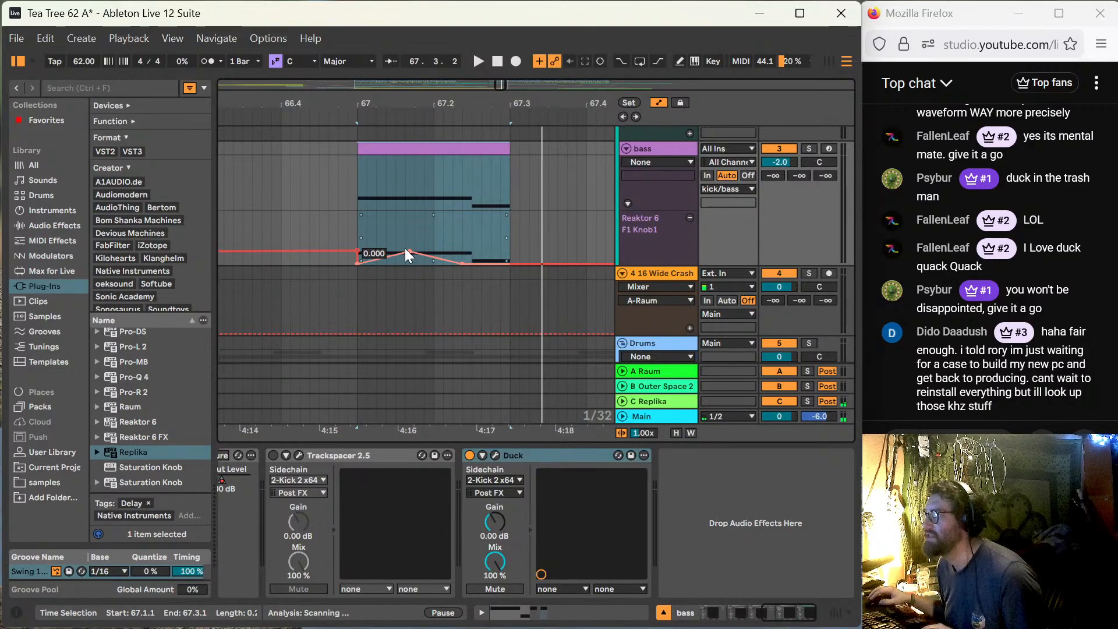
click(421, 236)
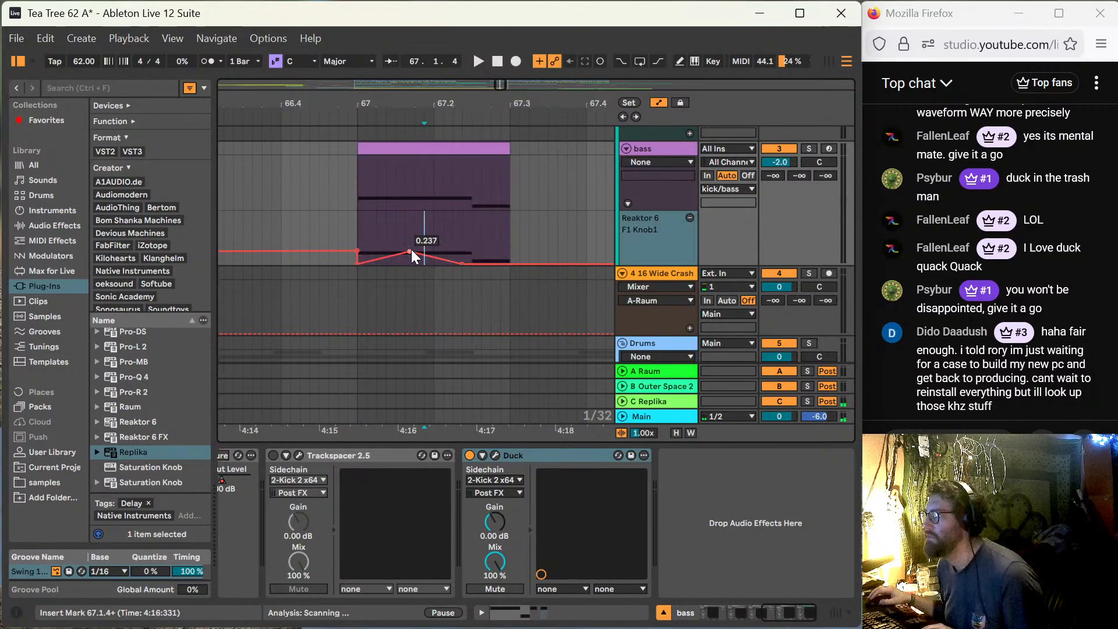
drag(411, 249, 464, 233)
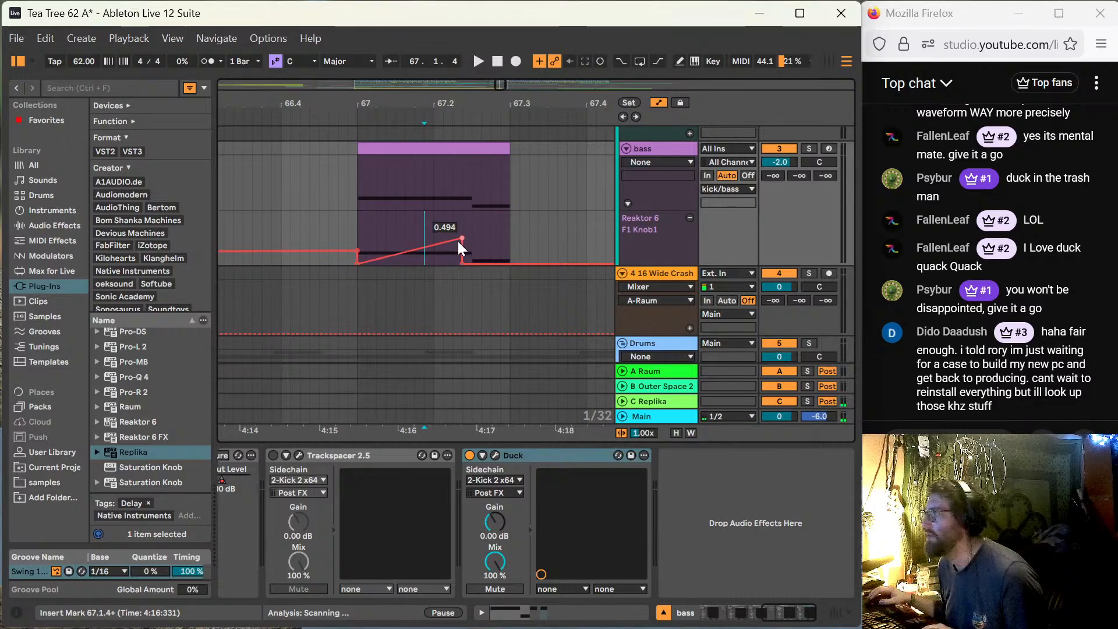
click(349, 229)
key(space)
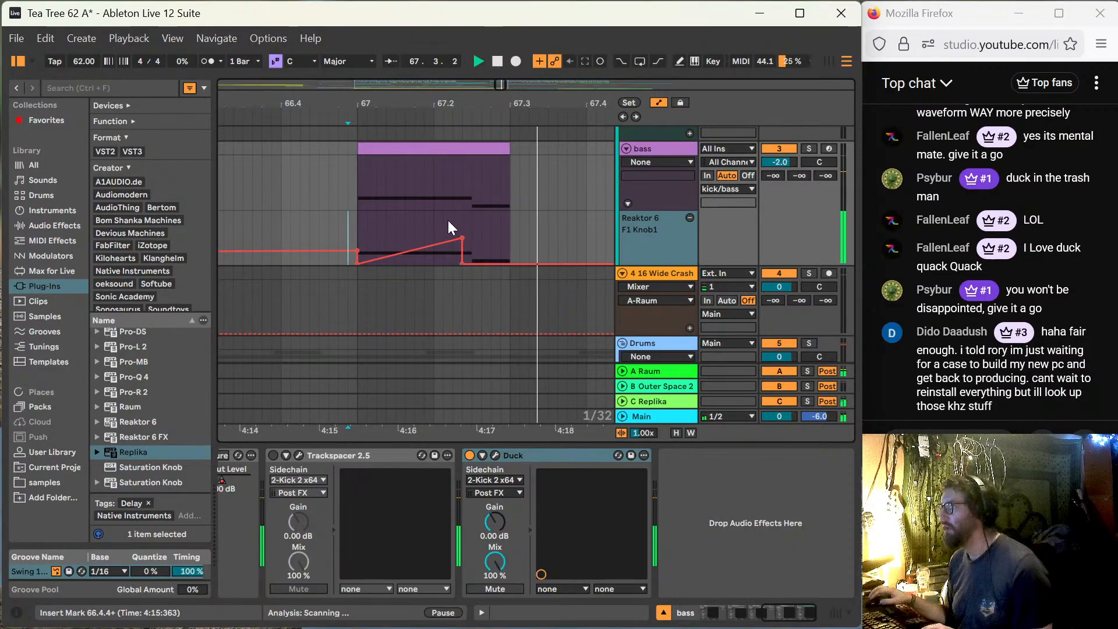
click(360, 229)
key(minus)
key(minus)
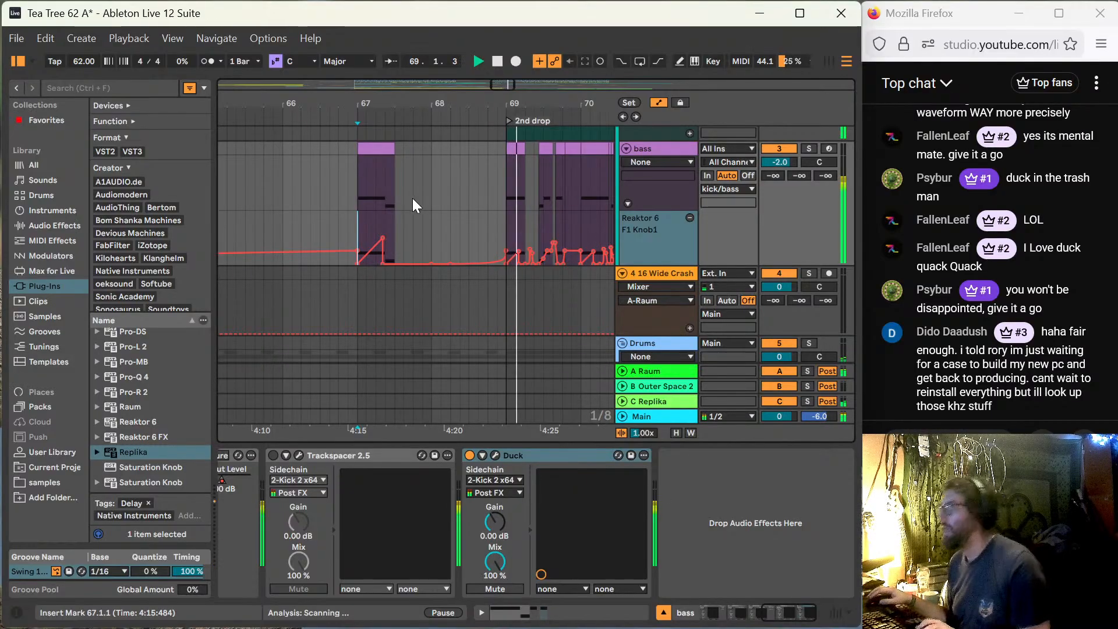
click(329, 194)
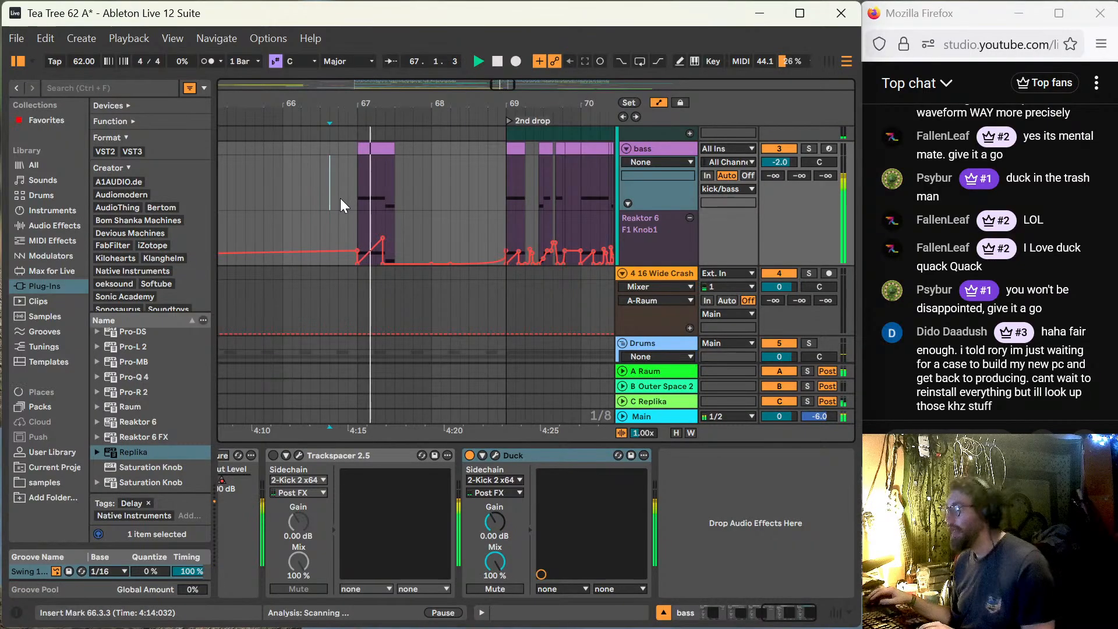
Step: Move the F1 Knob1 breakpoint before the bass clip back to 66.4.1, making the automation slope down into 67.1.1
scroll(344, 201, down, 4)
scroll(436, 190, up, 2)
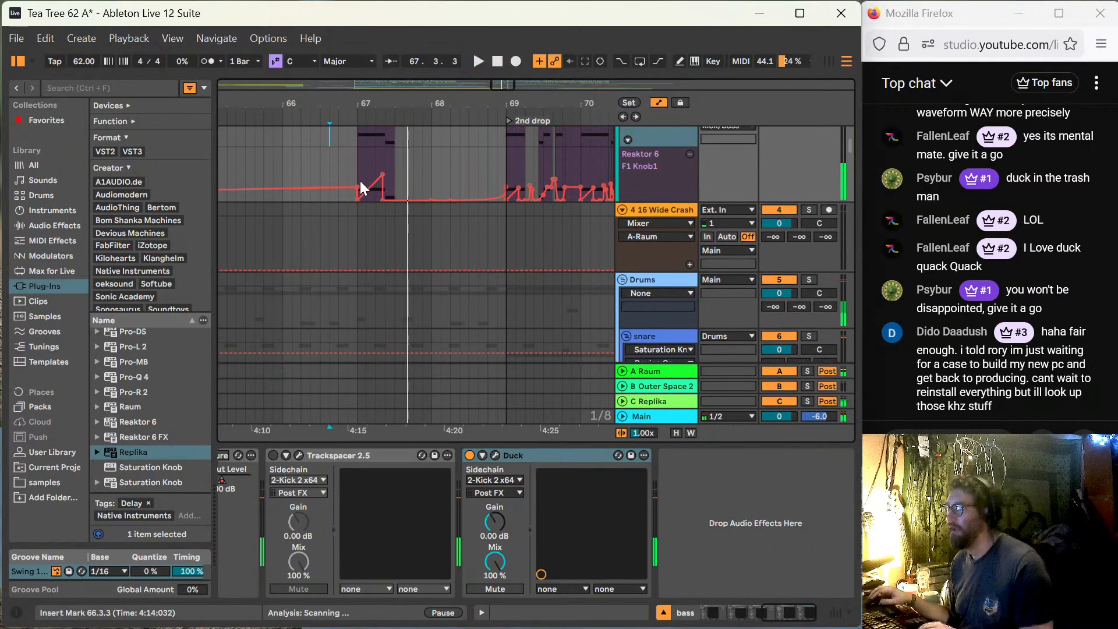
click(337, 188)
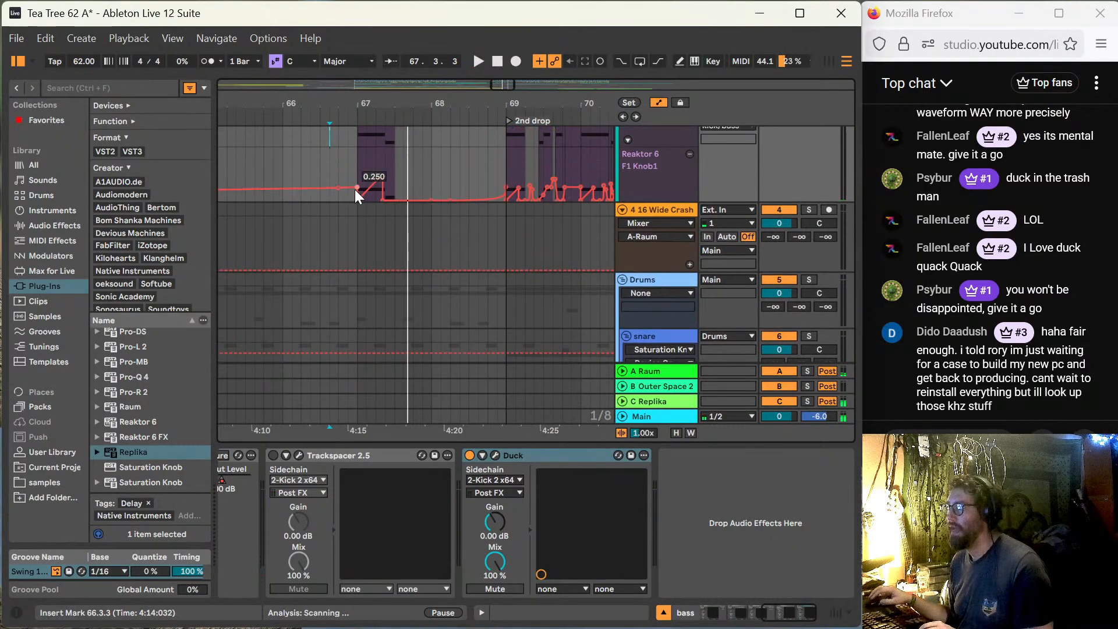
click(352, 168)
key(plus)
key(plus)
key(plus)
key(plus)
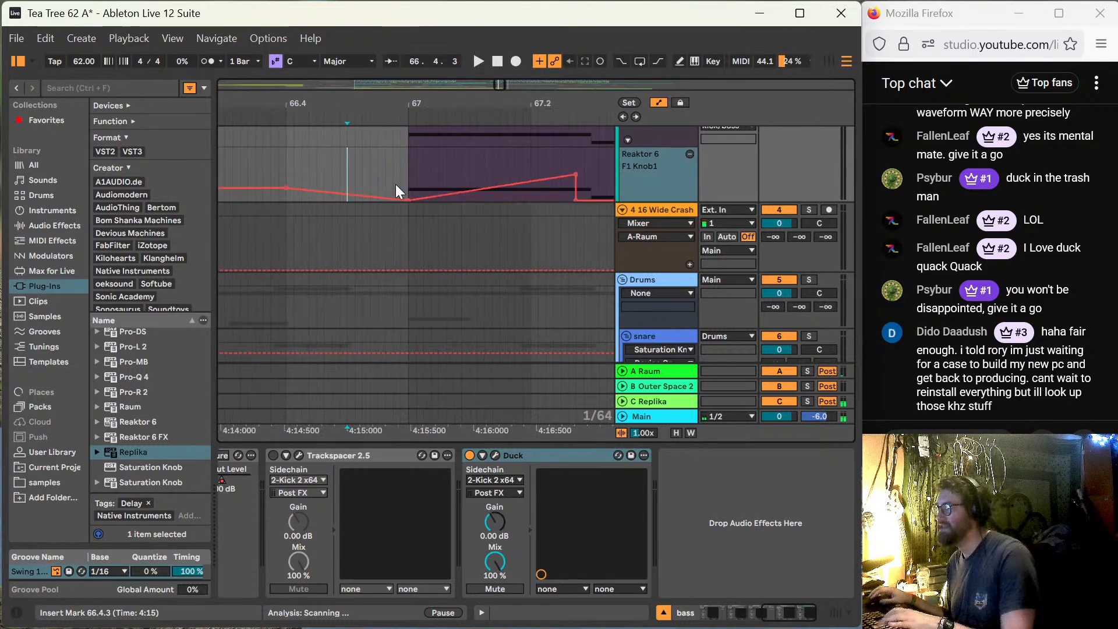
Step: Set the grid to 1/16 triplets, split the F1 Knob1 ramp under the bass clip into four sawtooth ramps, and play it
drag(443, 197, 450, 196)
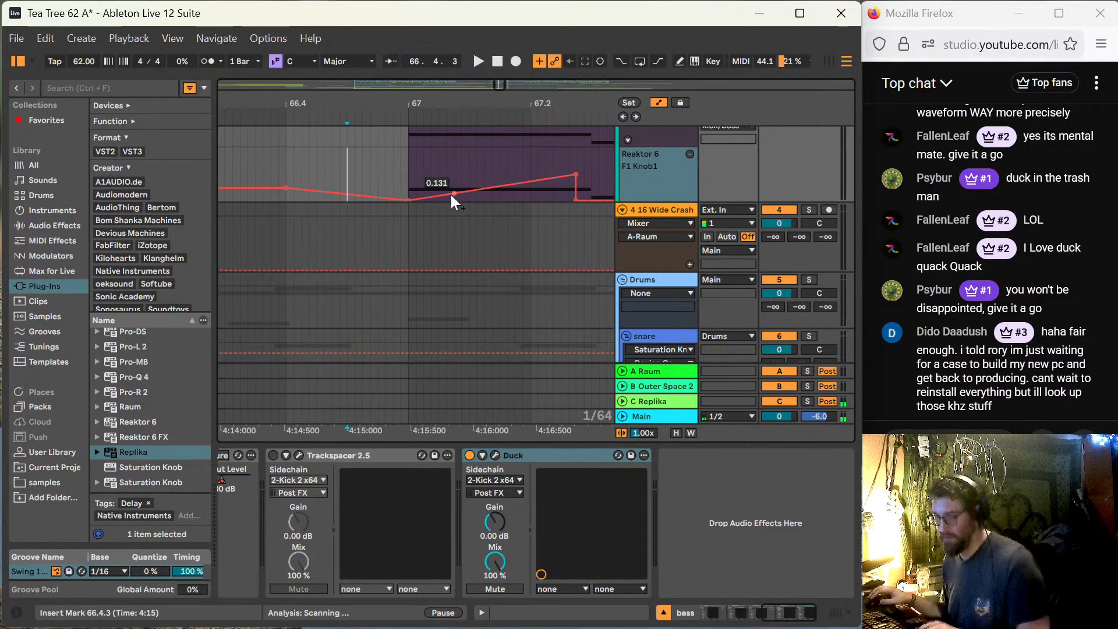
key(ctrl+2)
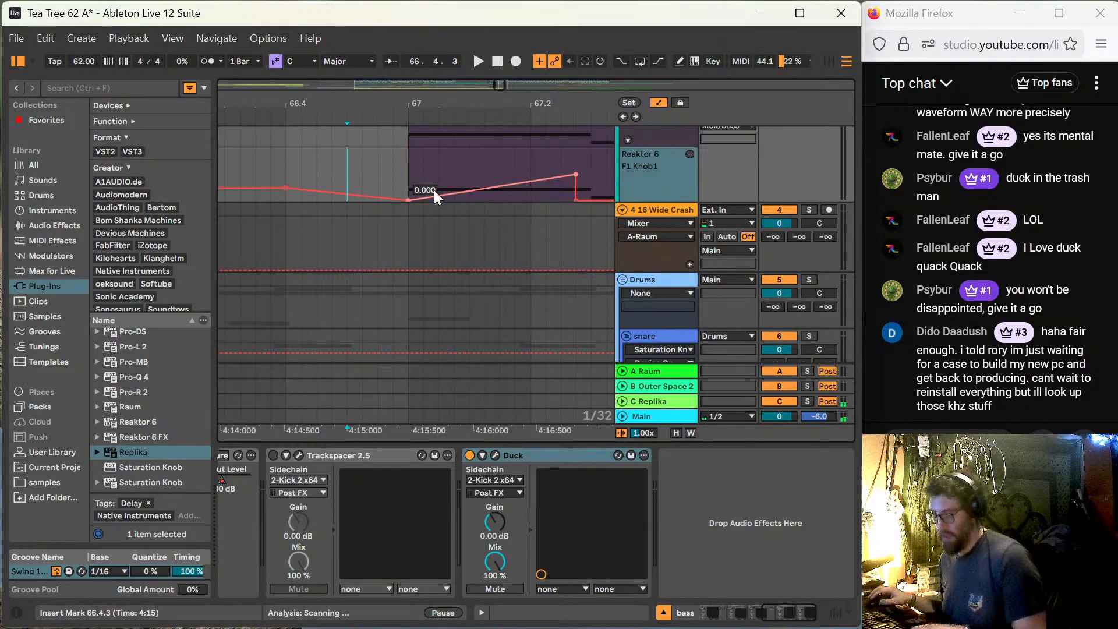
key(ctrl+3)
key(ctrl+2)
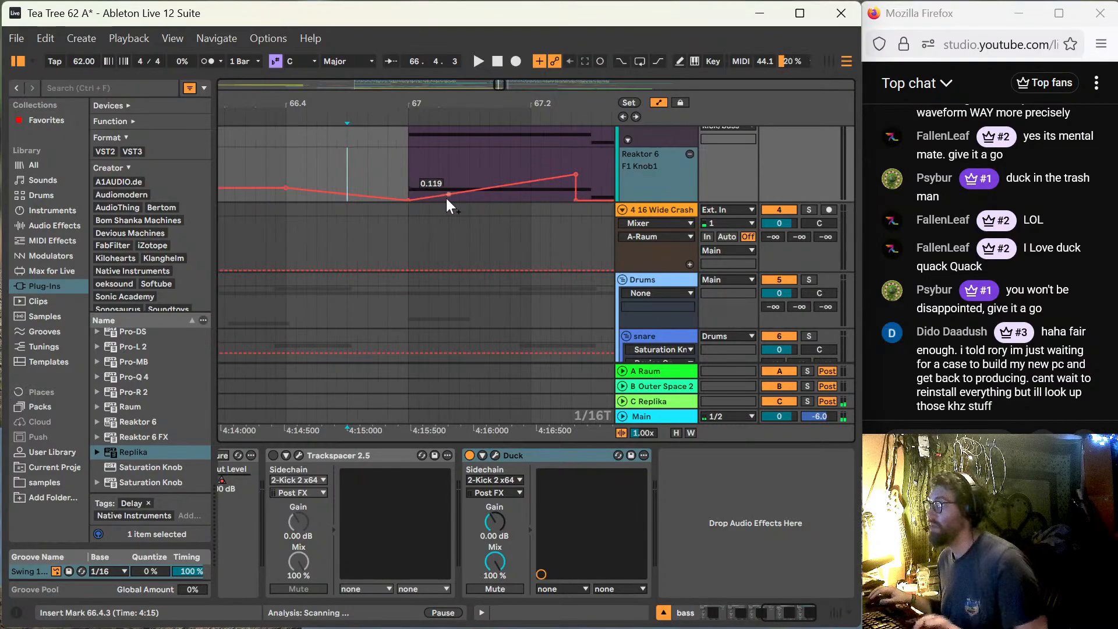
mouse_move(446, 198)
mouse_down()
mouse_move(446, 183)
mouse_move(447, 199)
mouse_move(488, 170)
mouse_move(490, 200)
mouse_move(530, 172)
mouse_move(531, 199)
mouse_up()
click(389, 171)
key(space)
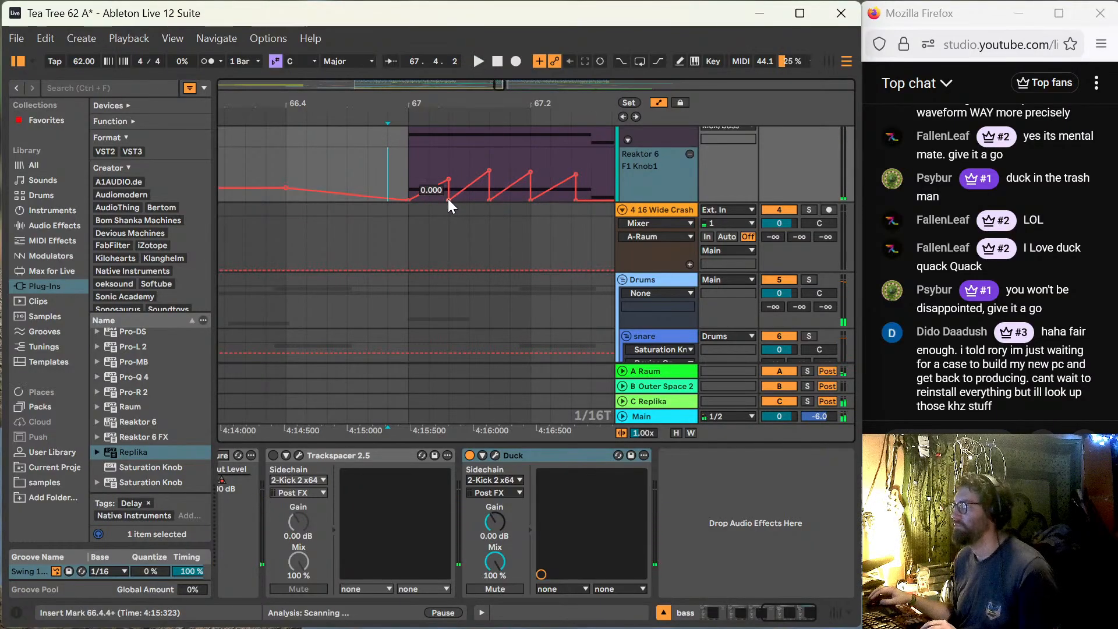
Step: Reduce the F1 Knob1 sawtooth to two ramps peaking at about 0.26 and 0.55, and replay the transition
drag(448, 198, 491, 179)
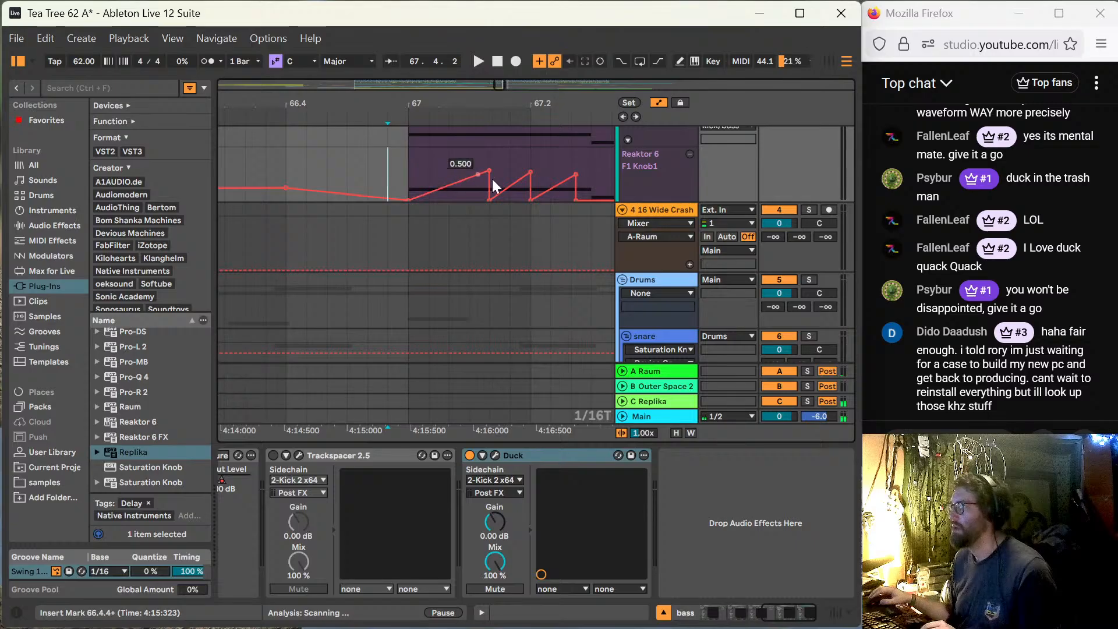
click(533, 198)
drag(530, 172, 576, 172)
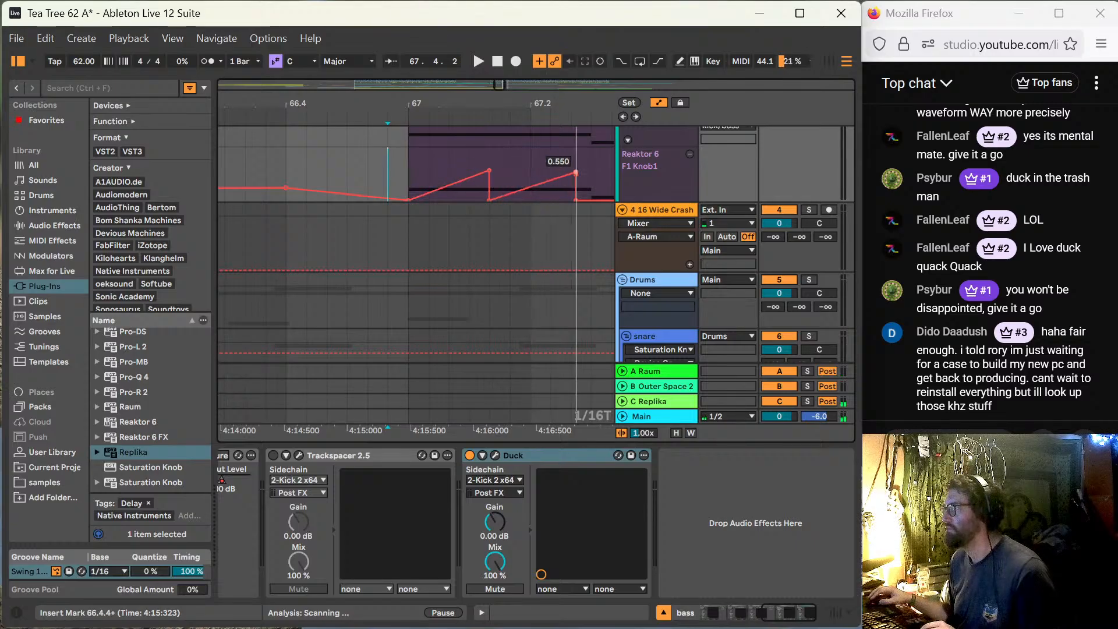
drag(490, 169, 488, 184)
key(space)
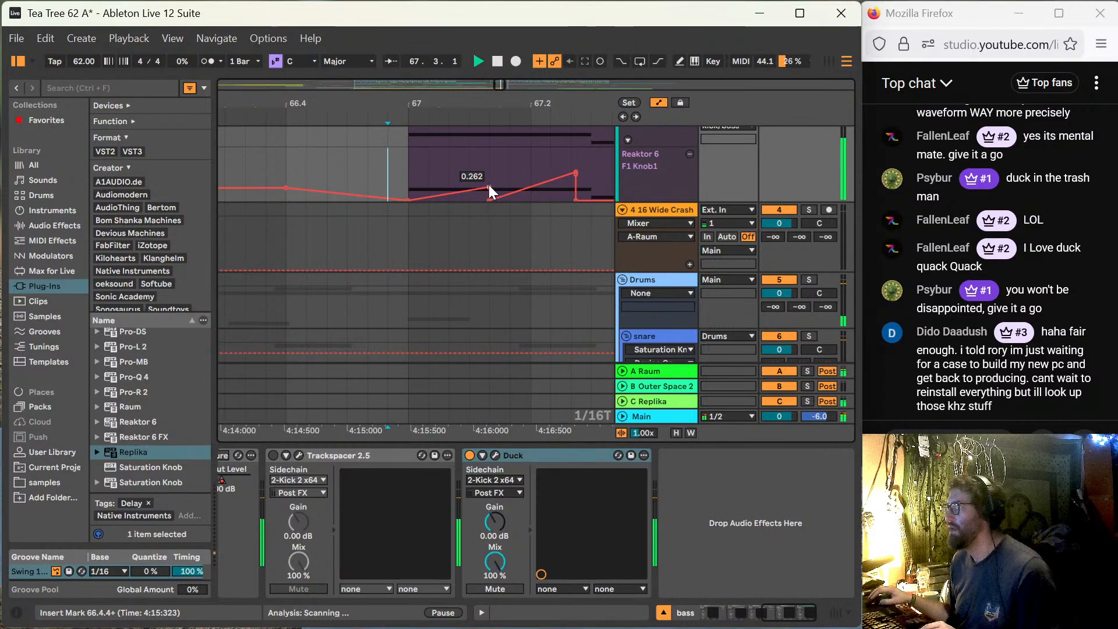
click(530, 188)
click(531, 188)
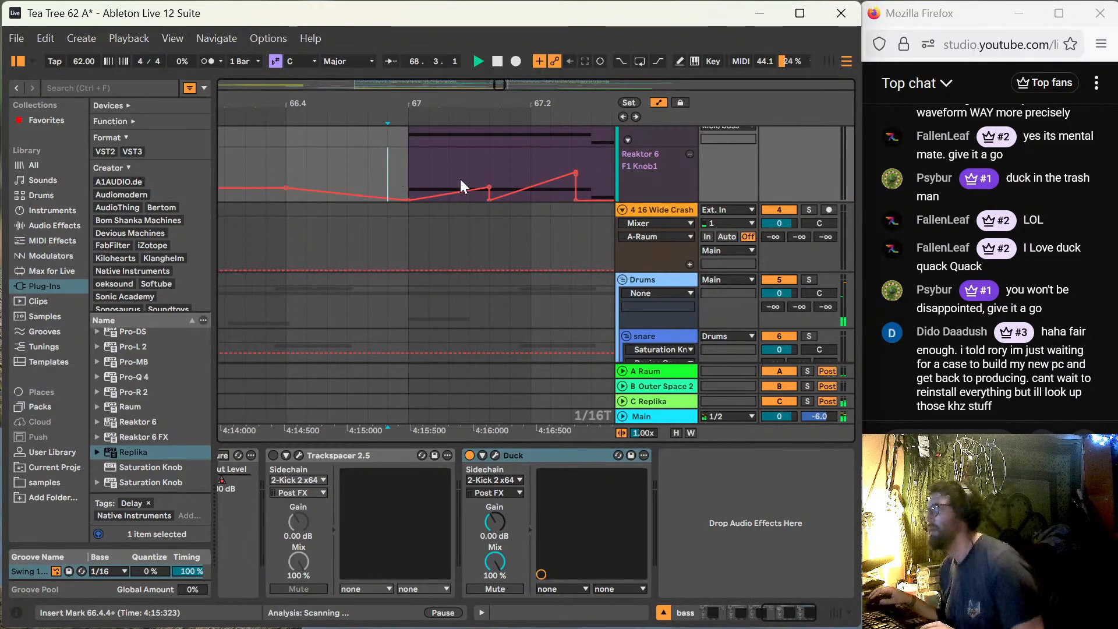
click(351, 166)
key(minus)
key(minus)
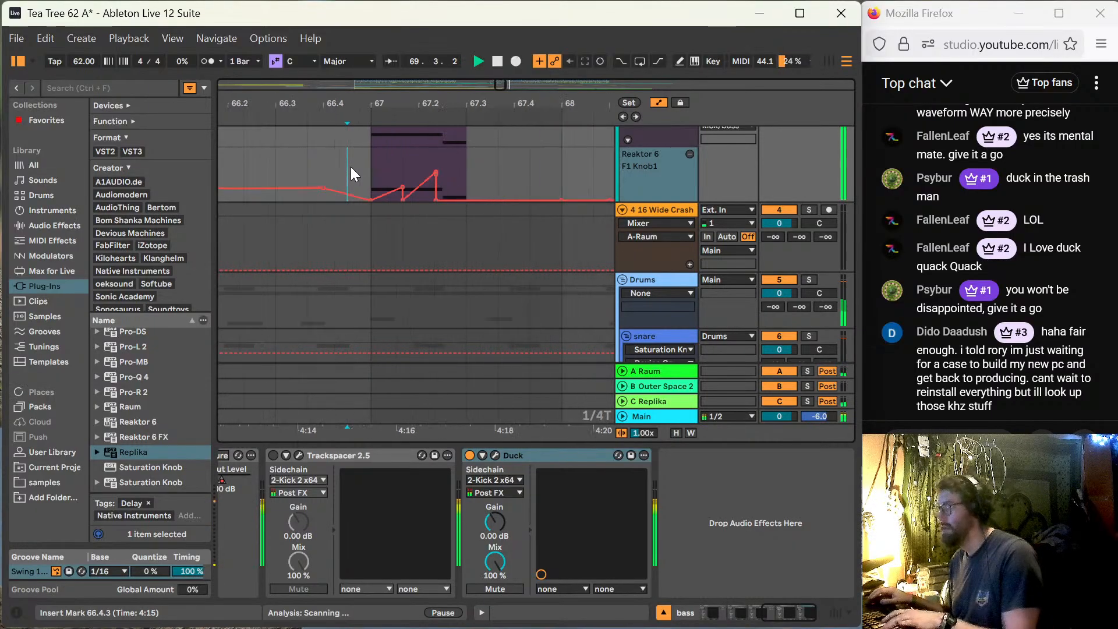
key(minus)
key(space)
Step: Copy the bass section spanning the two ramps from 67.1.1 to directly before it, starting near 66.3.3, and play it
scroll(348, 149, up, 2)
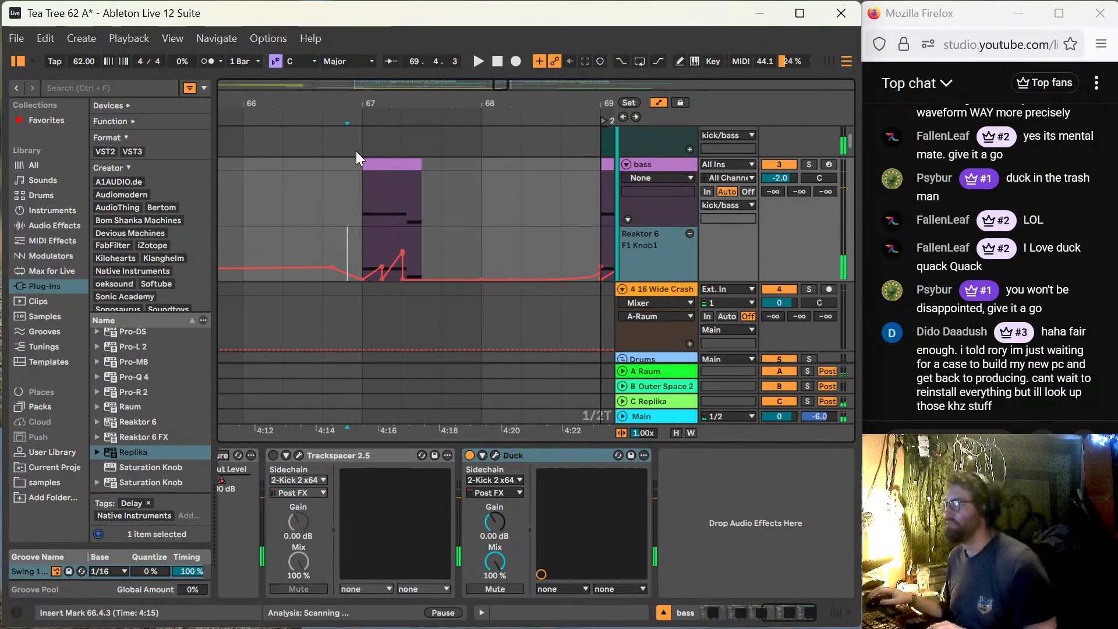
mouse_move(363, 175)
mouse_down()
mouse_move(401, 175)
mouse_move(400, 186)
mouse_move(369, 195)
mouse_up()
key(a)
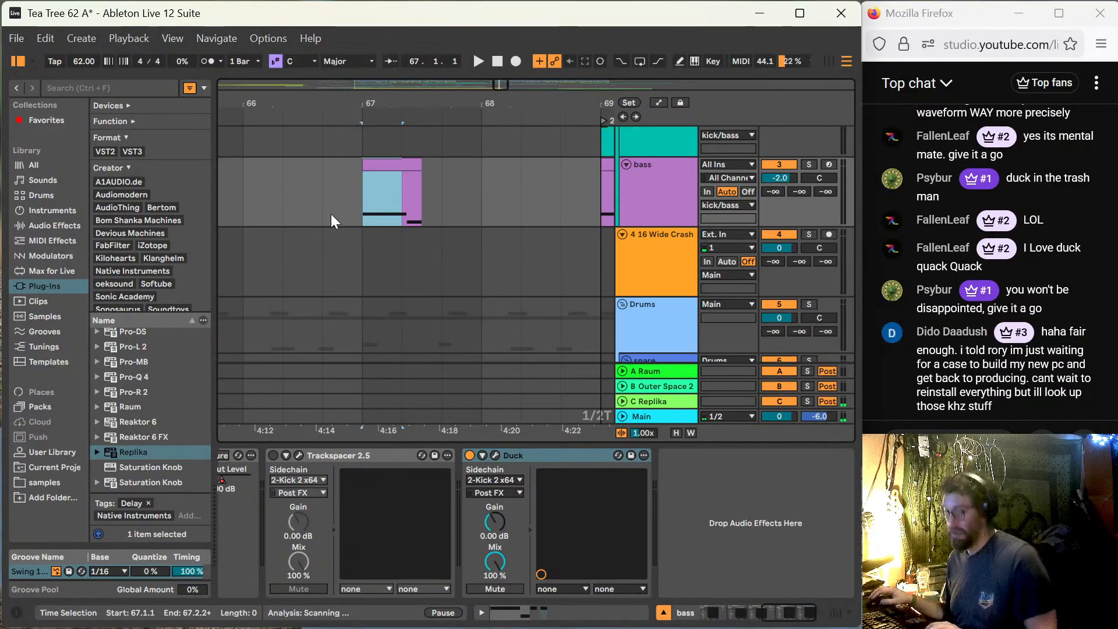
shift+click(323, 200)
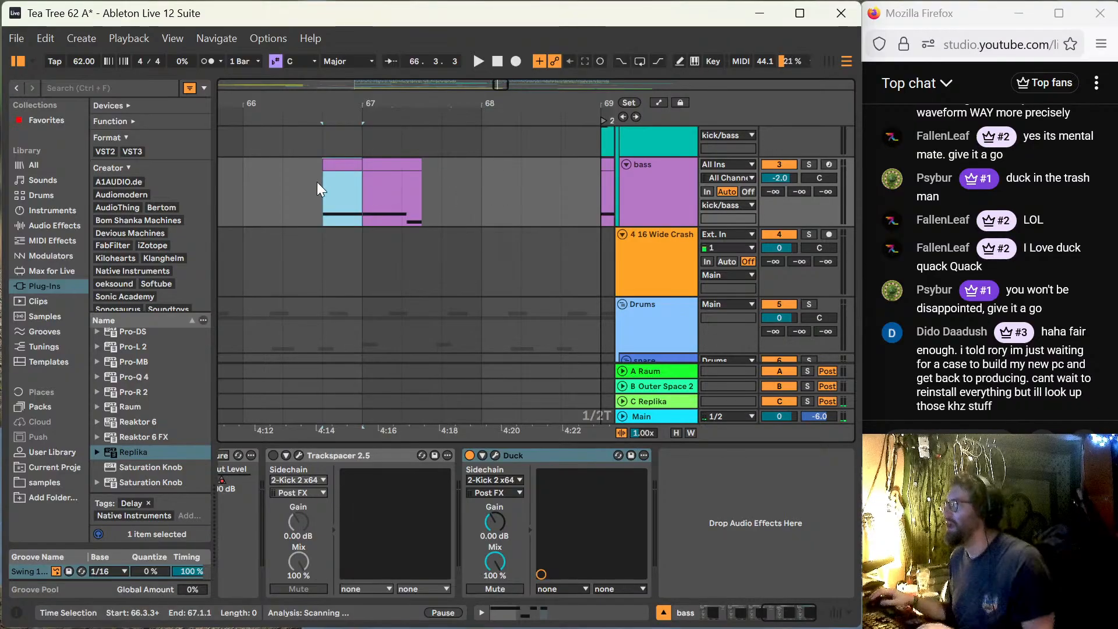
key(space)
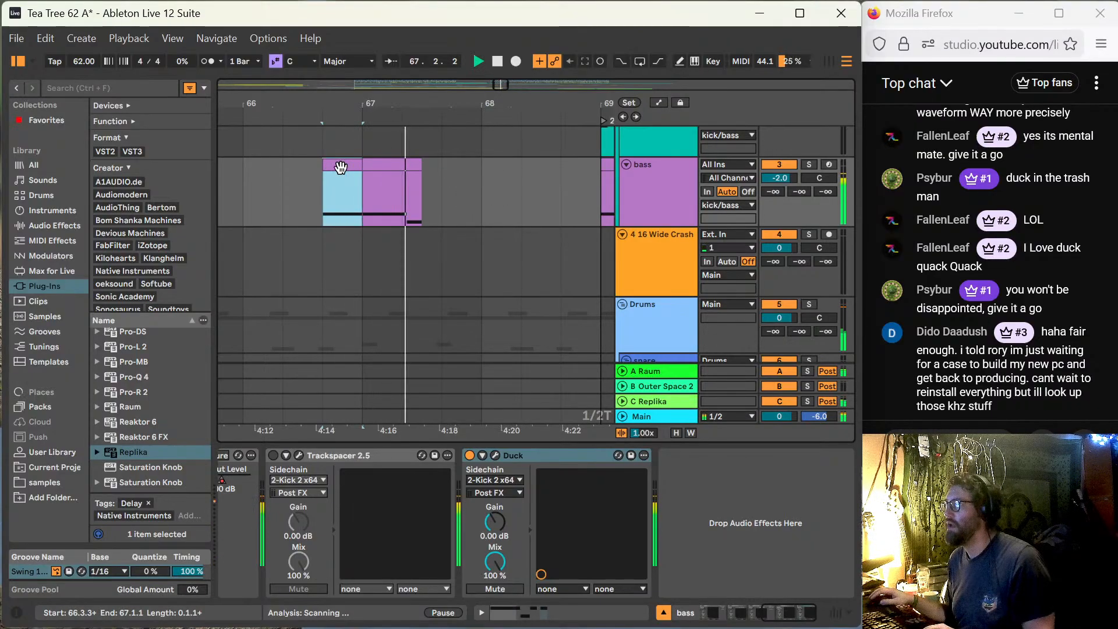
Step: Draw a Pitch Bend envelope in the new bass clip that rises from a low bend at its start to 0 near its end, and play it
key(space)
key(shift+Tab)
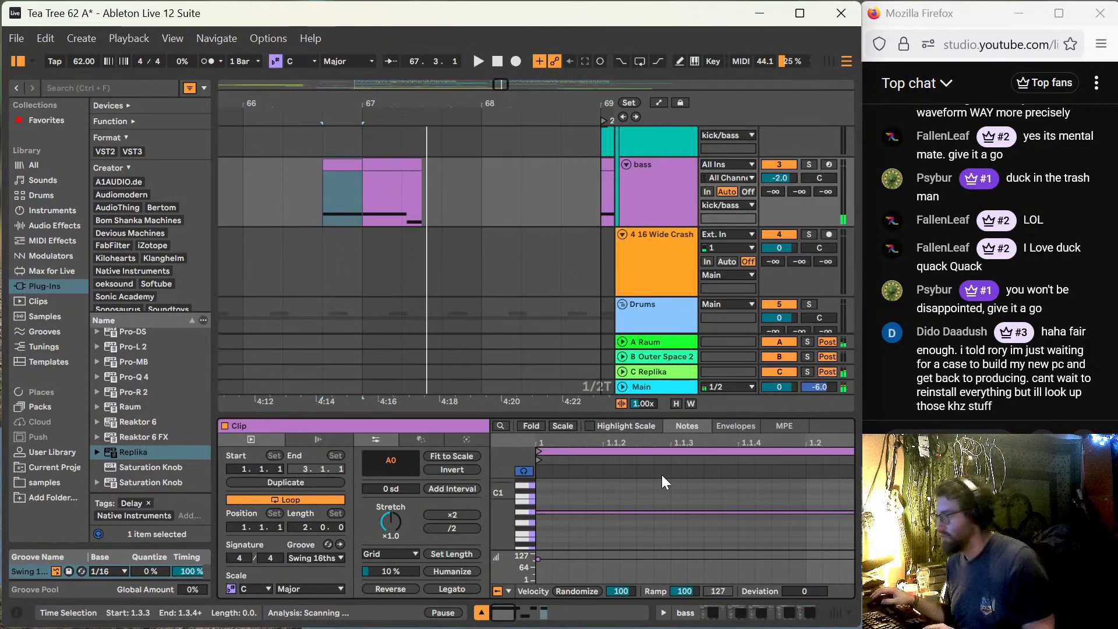
click(737, 426)
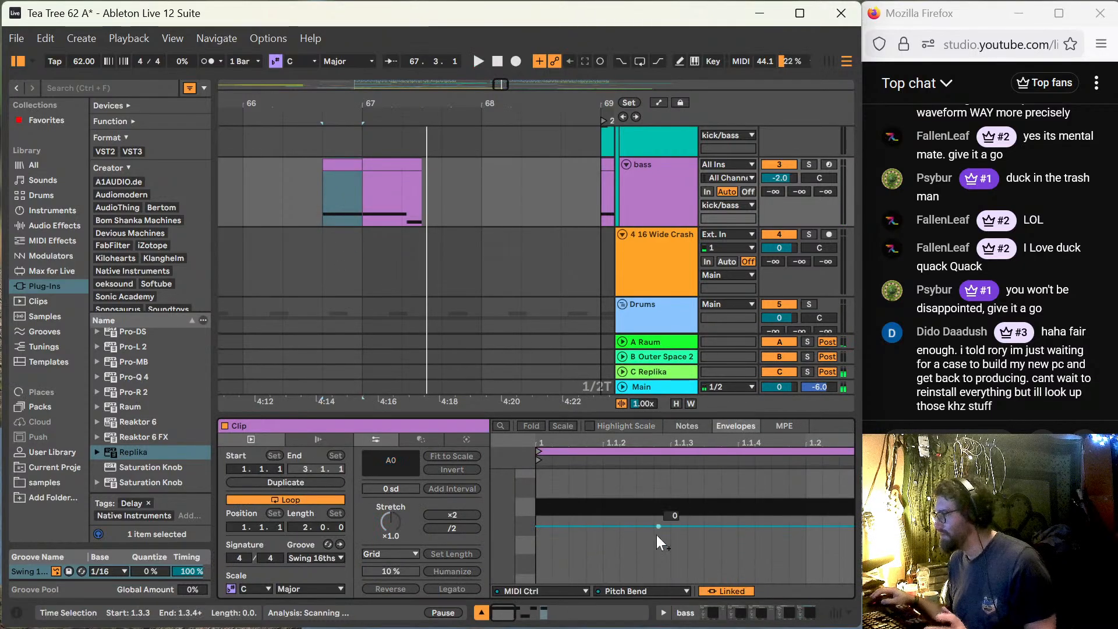
click(720, 526)
key(space)
key(space)
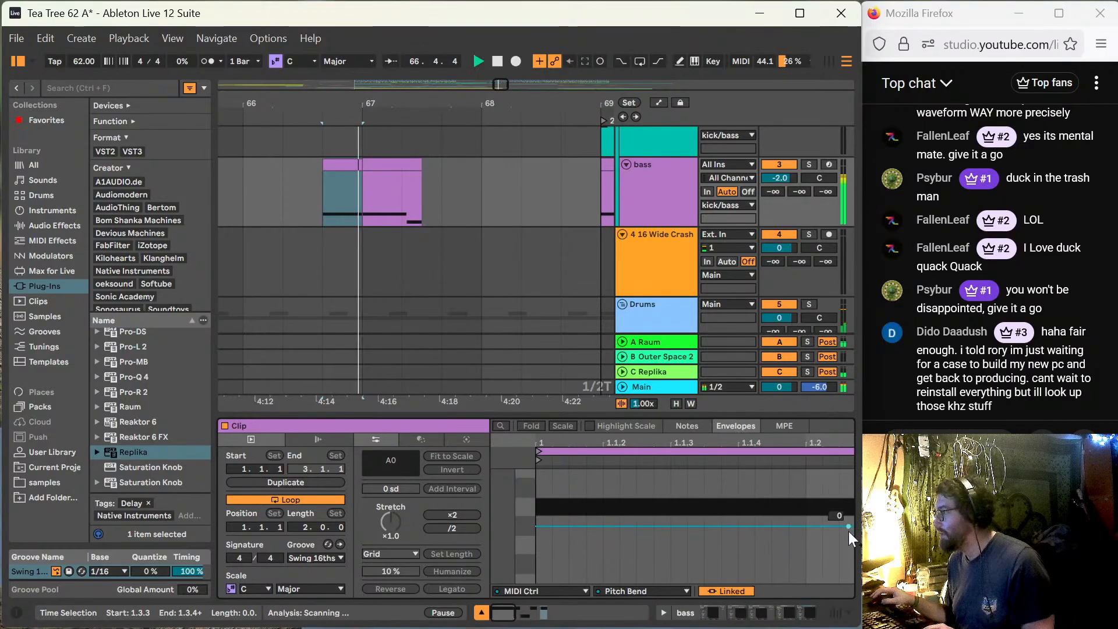
click(838, 527)
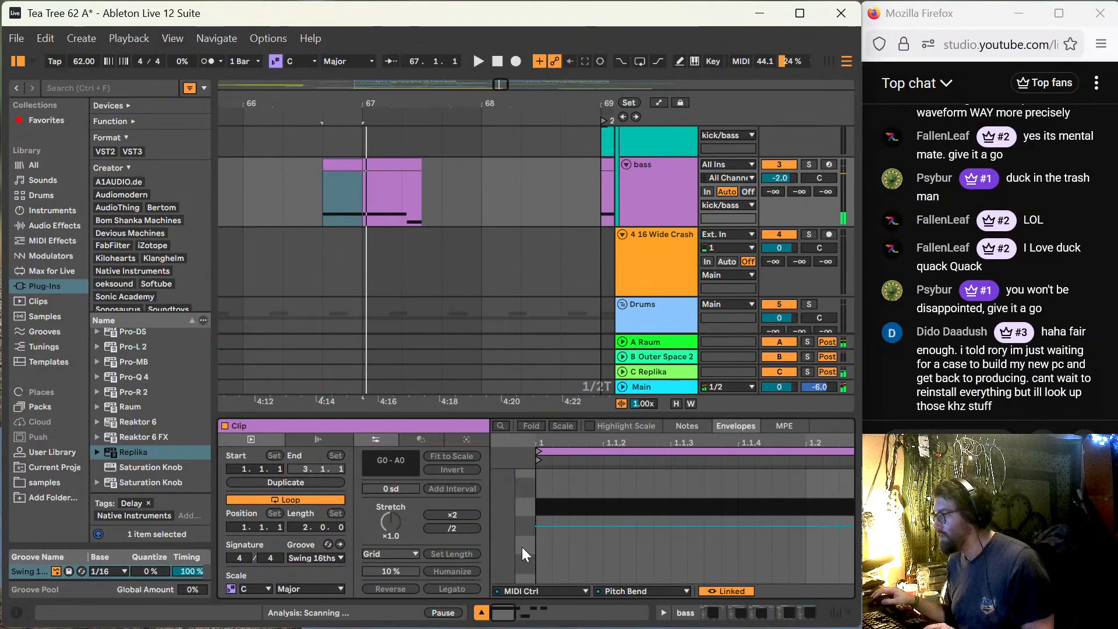
drag(551, 527, 551, 581)
key(space)
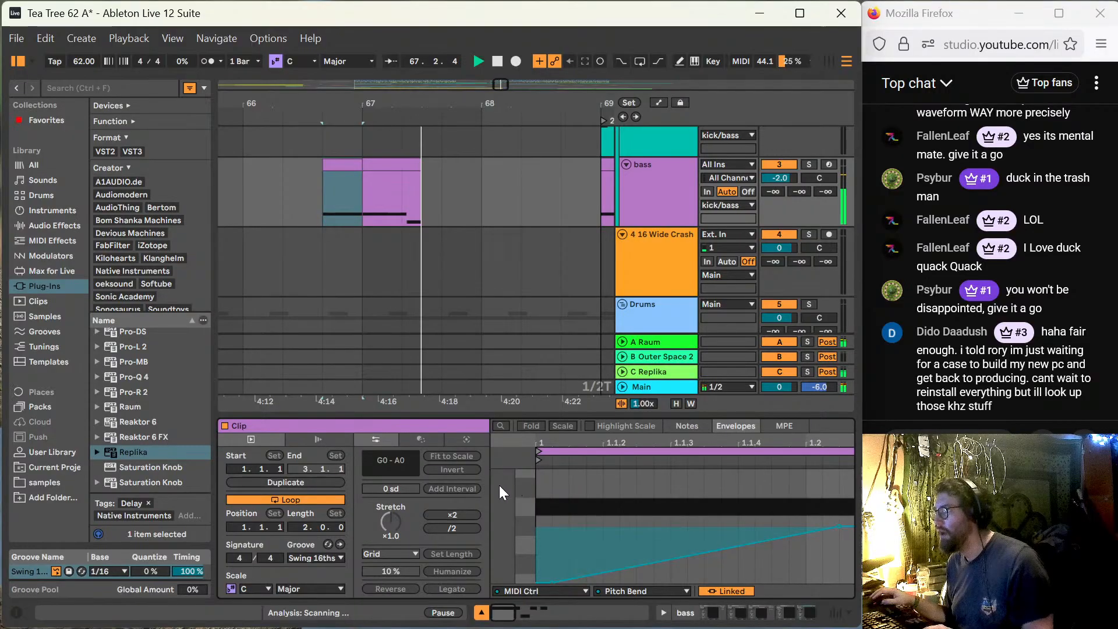
Step: Select the bass clip from 67.1.1 to 67.3.1 and show its F1 Knob1 automation
click(401, 166)
key(space)
key(a)
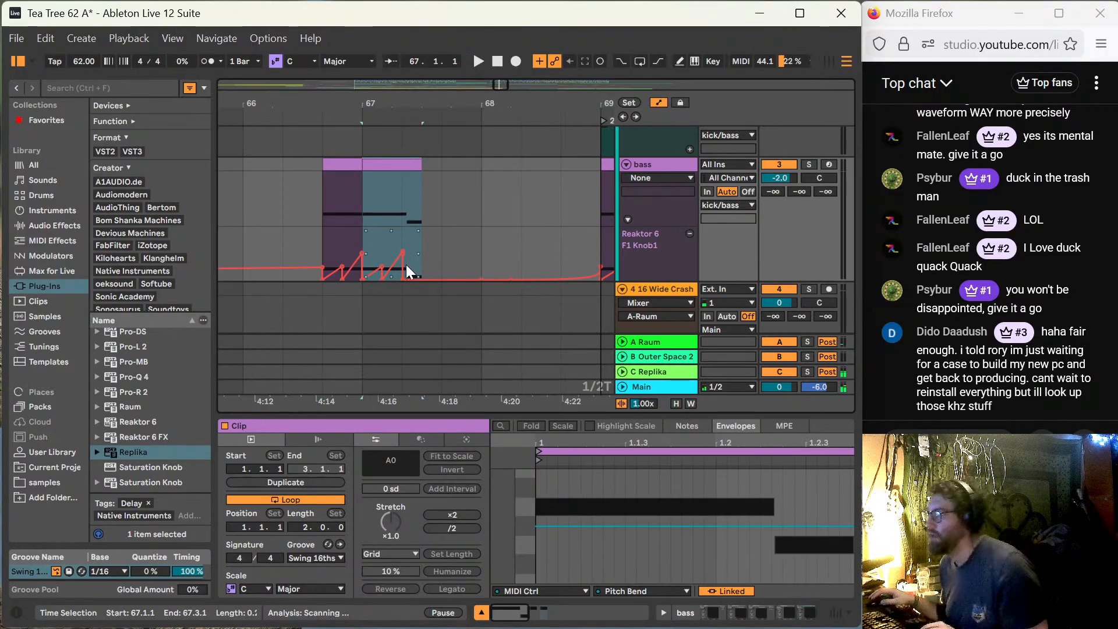
Step: Lower the last two sawtooth peaks of the Reaktor 6 F1 Knob1 automation on the bass track after bar 67
drag(402, 251, 402, 257)
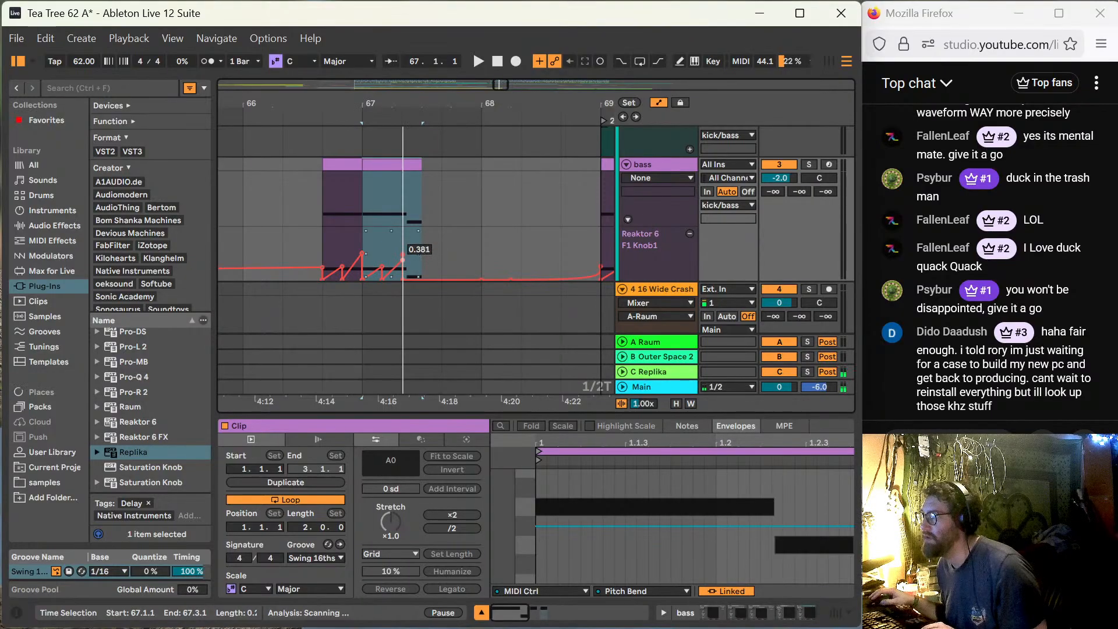
key(space)
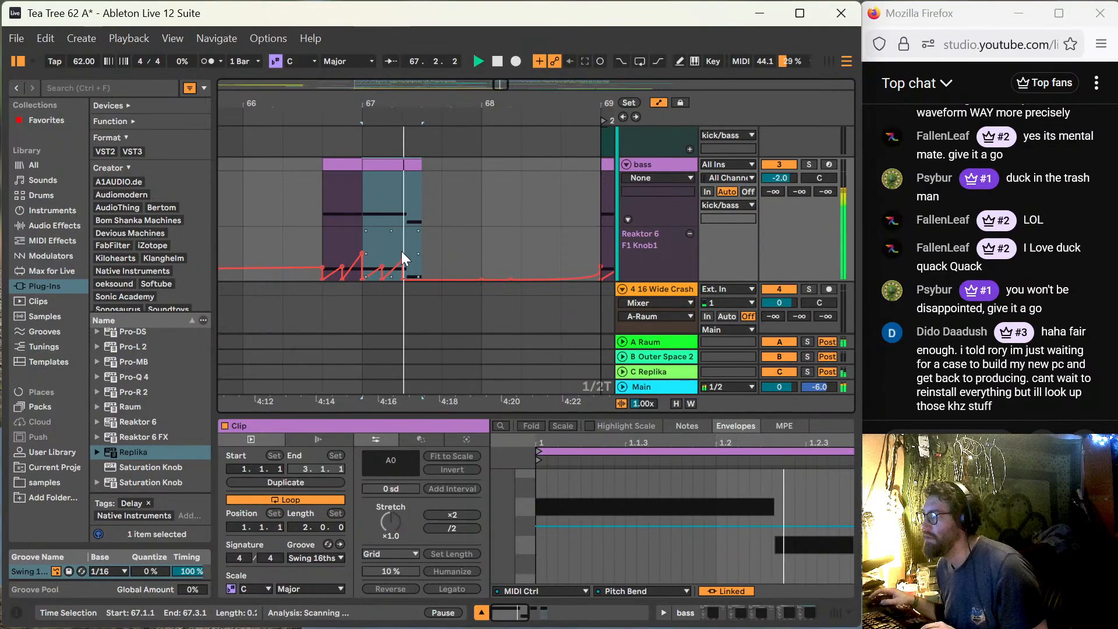
drag(404, 257, 406, 274)
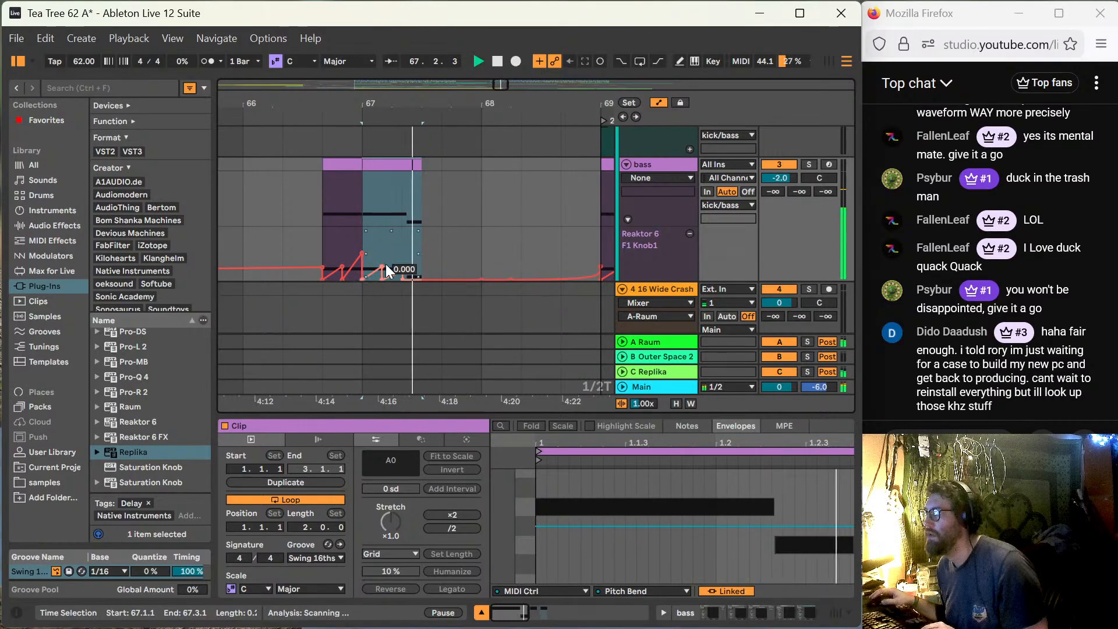
click(320, 210)
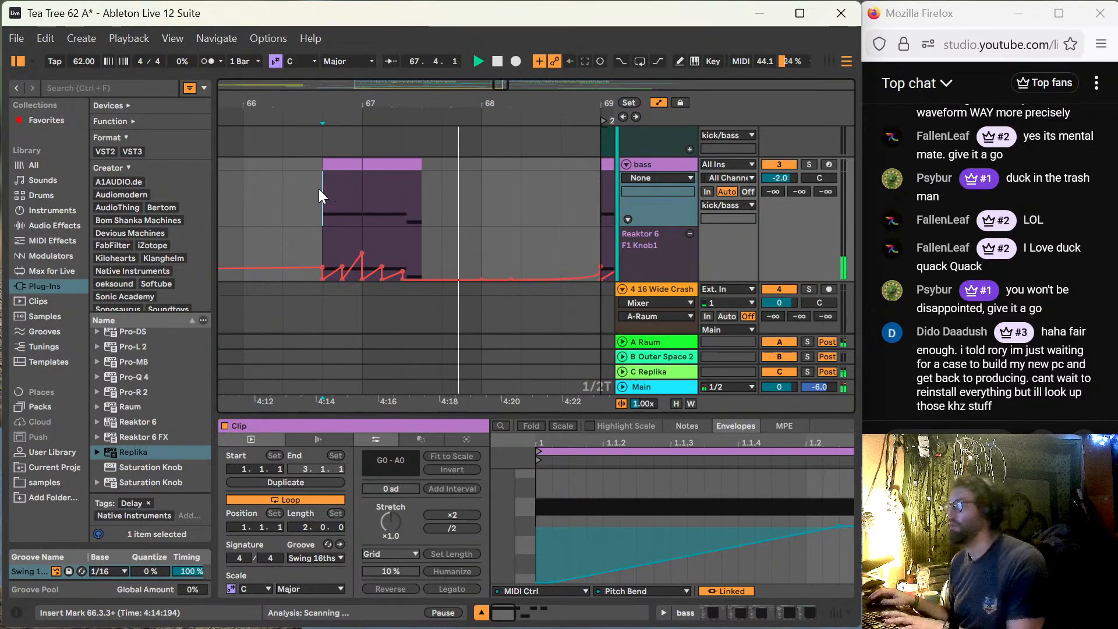
Step: Deactivate the last clip before the 2nd drop on the 7 various hits track
key(minus)
key(minus)
key(minus)
key(minus)
key(minus)
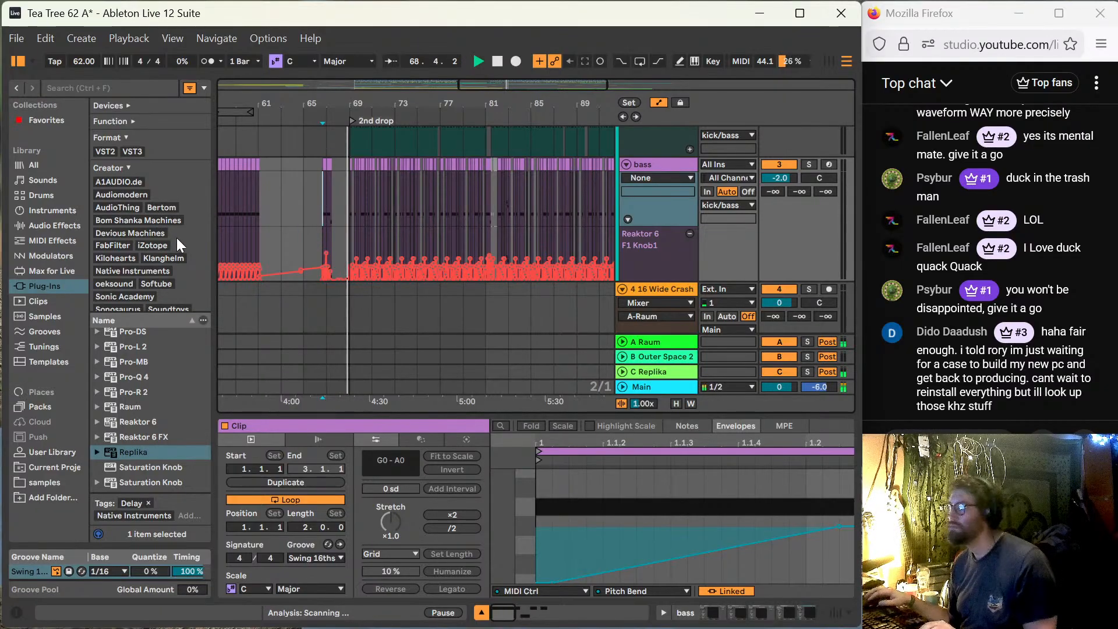
scroll(287, 224, down, 8)
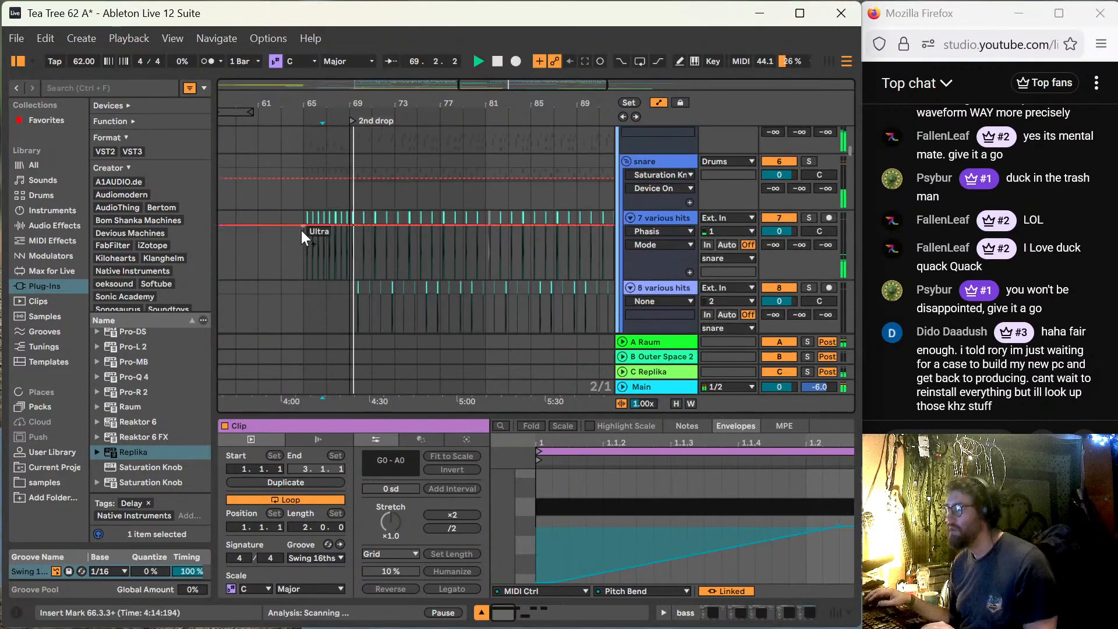
scroll(303, 231, up, 2)
click(306, 236)
key(plus)
key(plus)
key(plus)
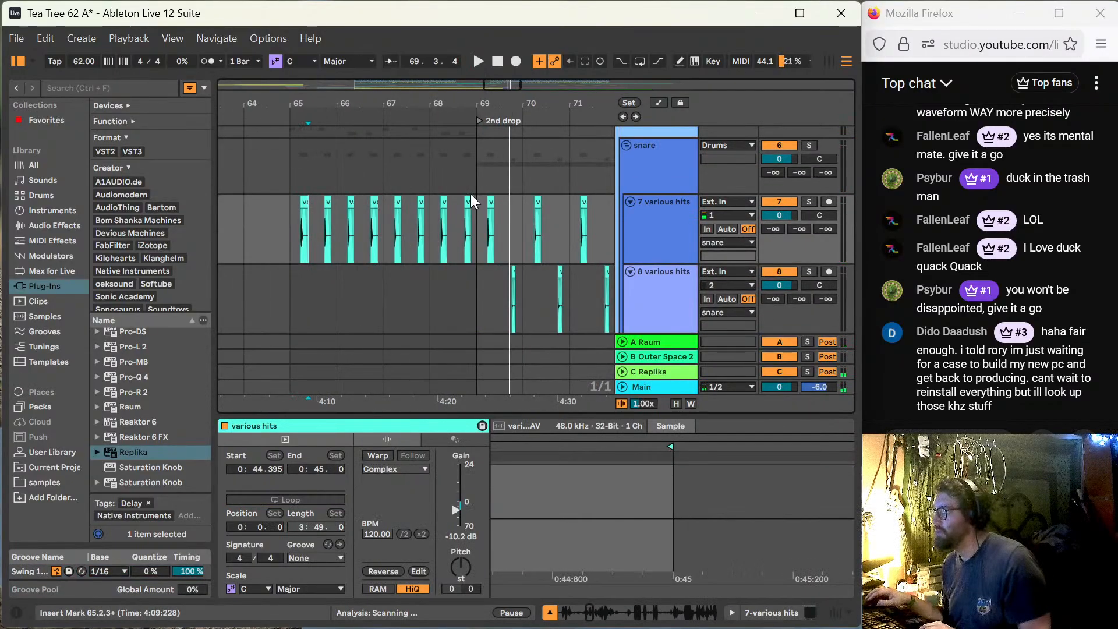
click(469, 201)
Step: Switch off the triplet grid and remove the hats from 68.3.1 up to the 2nd drop at bar 69
scroll(470, 207, down, 2)
scroll(470, 204, down, 3)
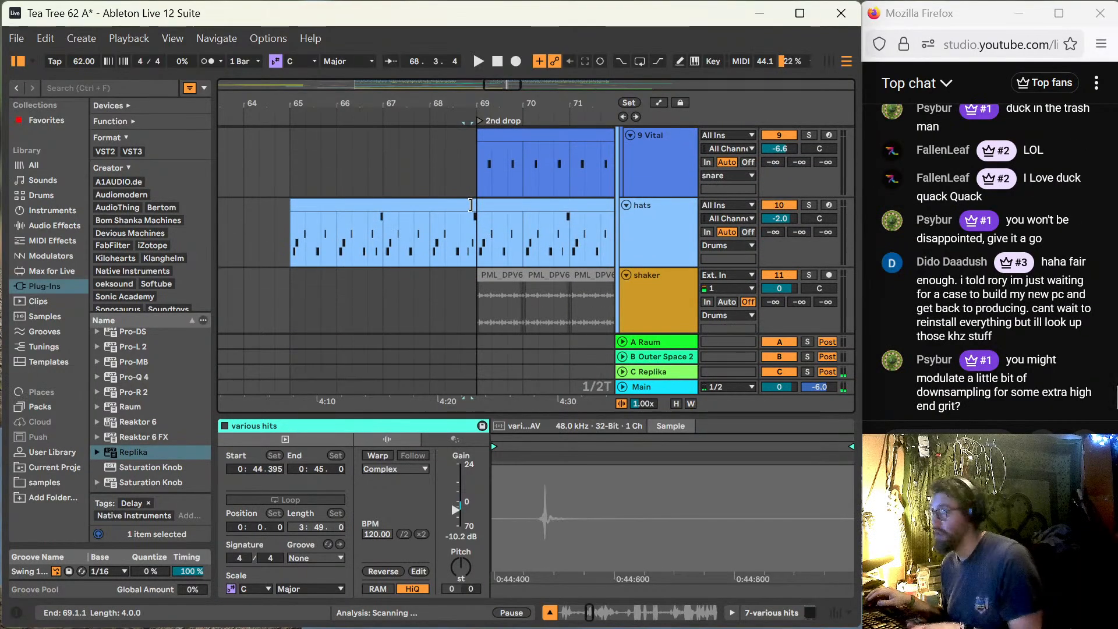
key(ctrl+3)
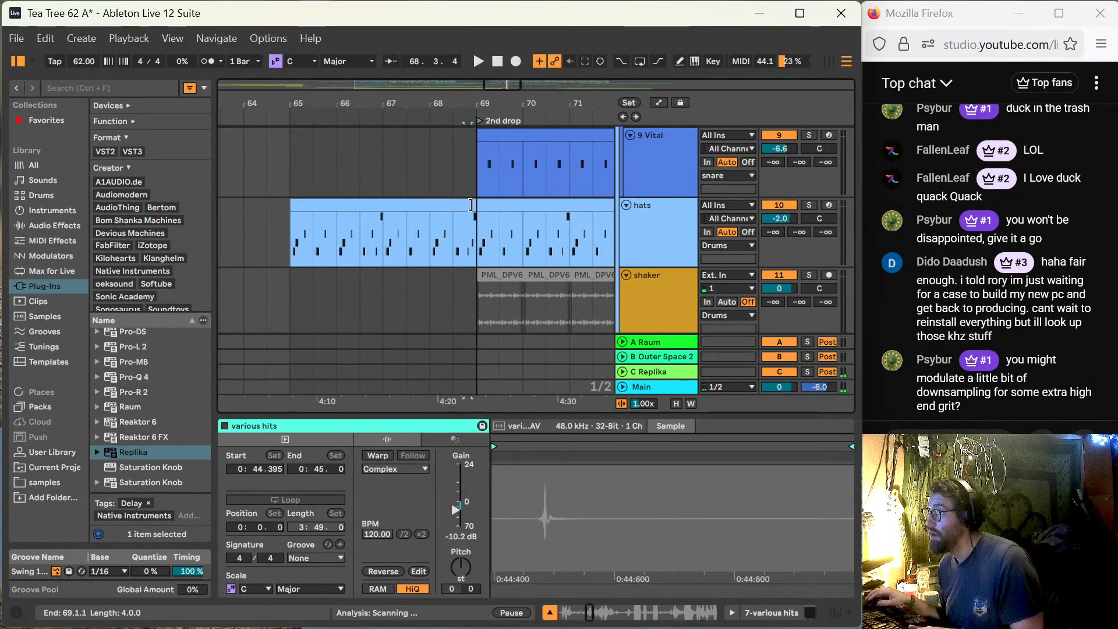
drag(470, 205, 452, 206)
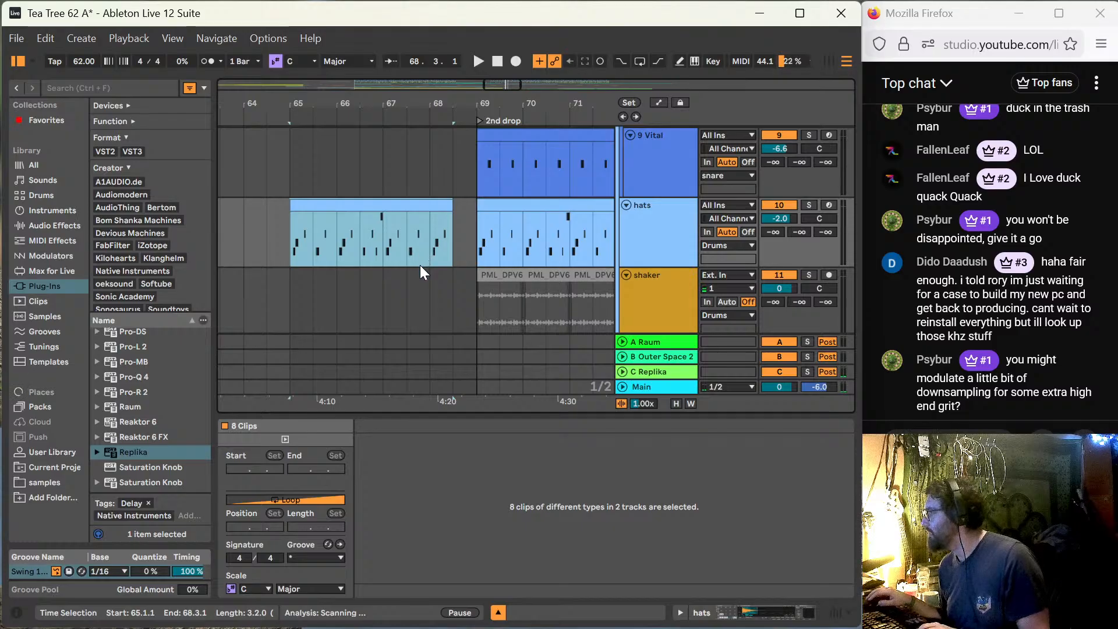
Step: Play the arrangement from 65.1.1 to check the break in the hats leading into the 2nd drop
click(285, 242)
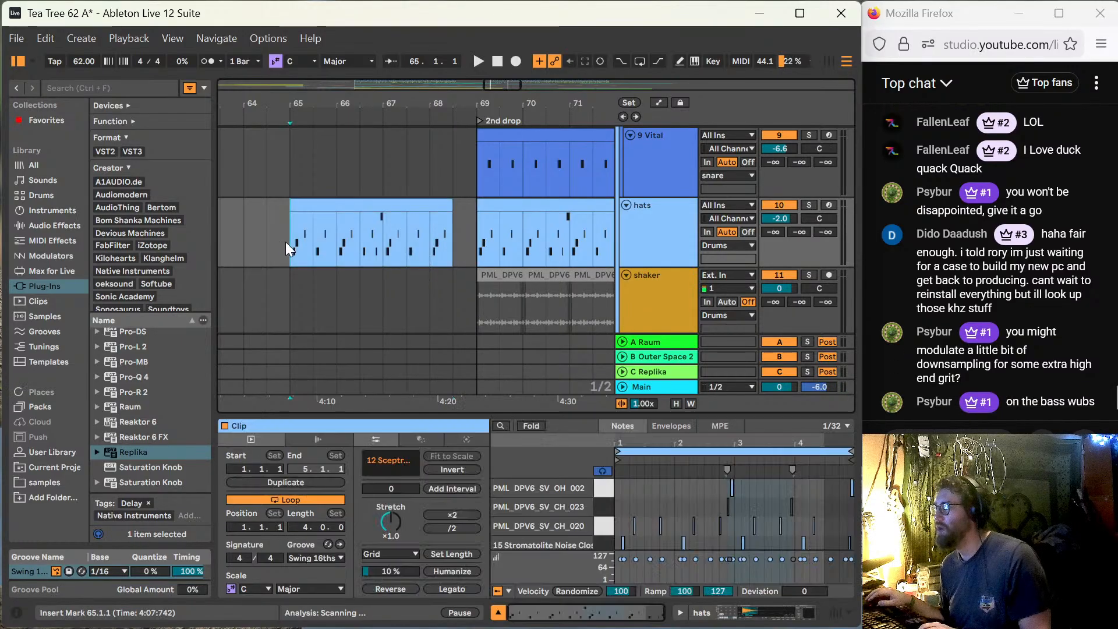
key(space)
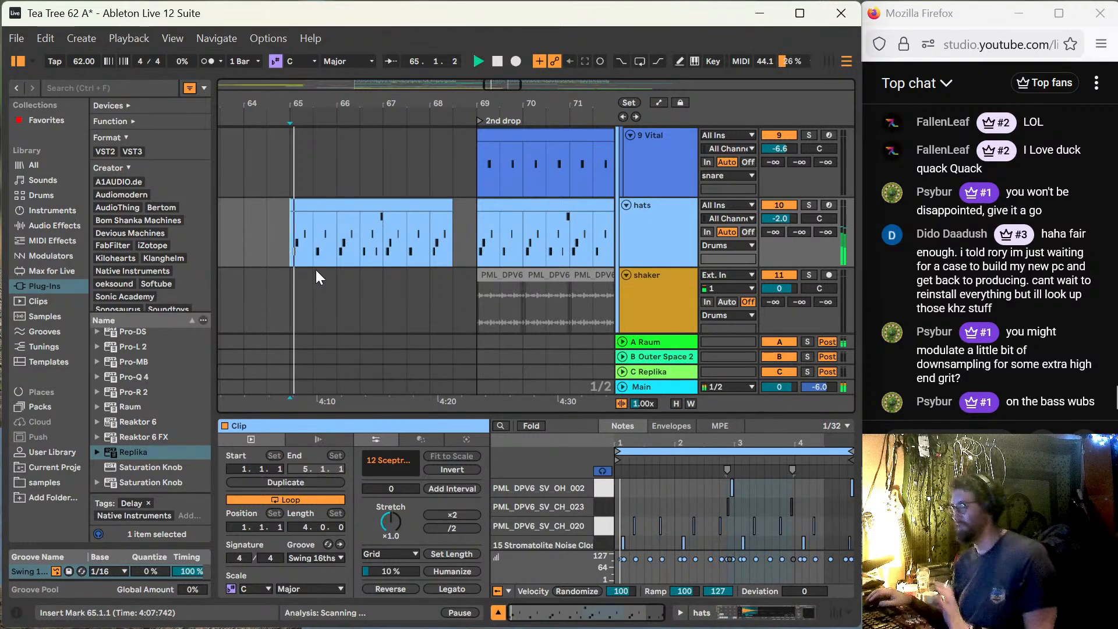
key(minus)
key(minus)
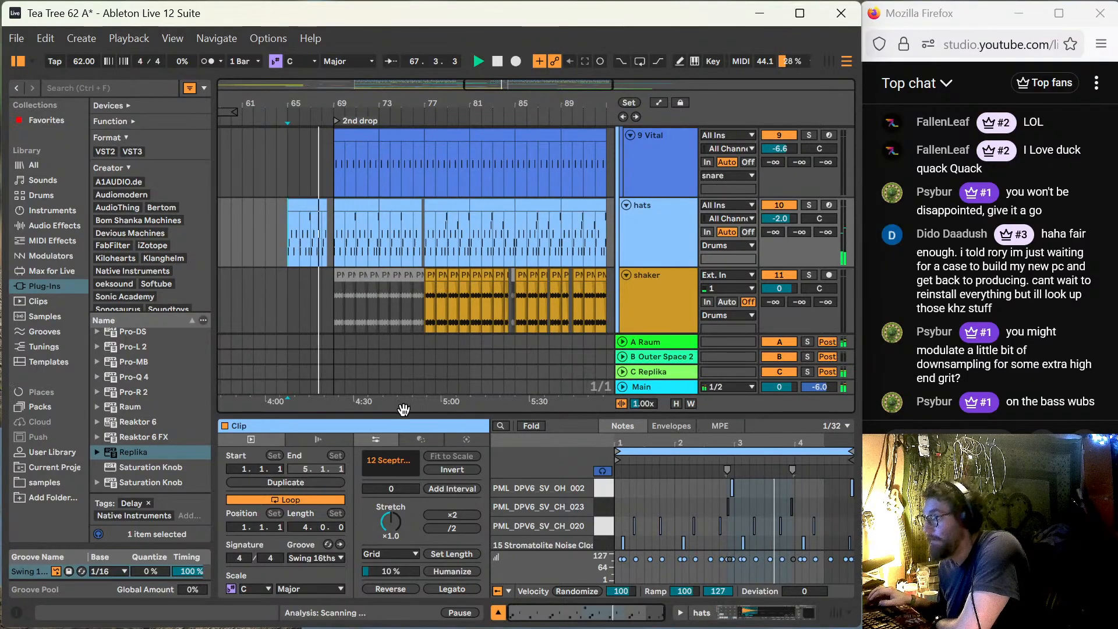
key(ctrl+alt+l)
scroll(345, 213, up, 4)
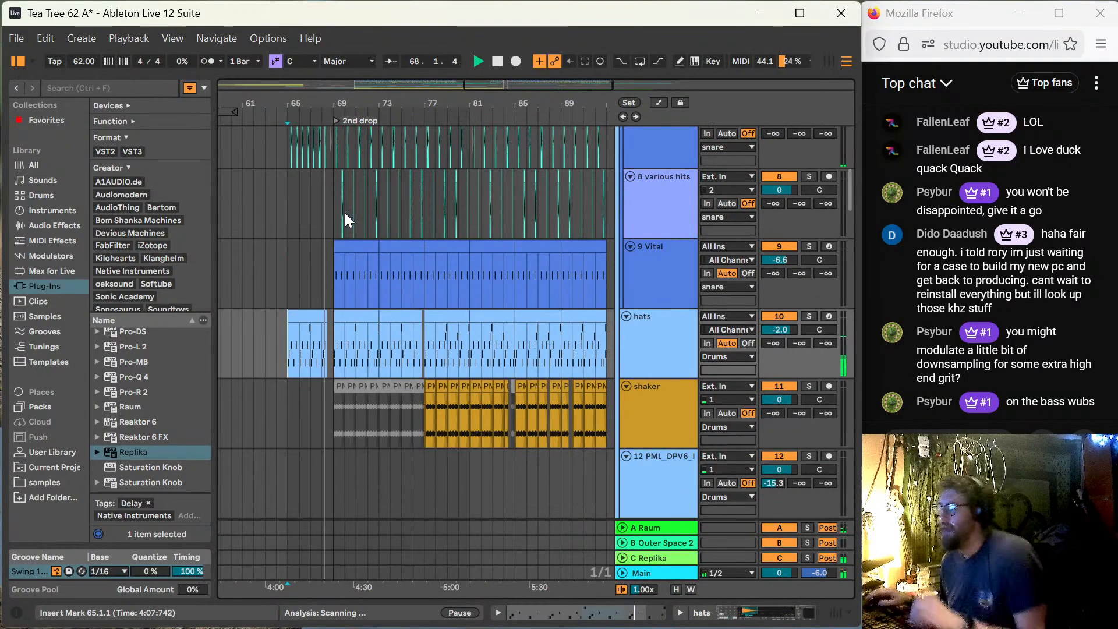
scroll(344, 210, up, 5)
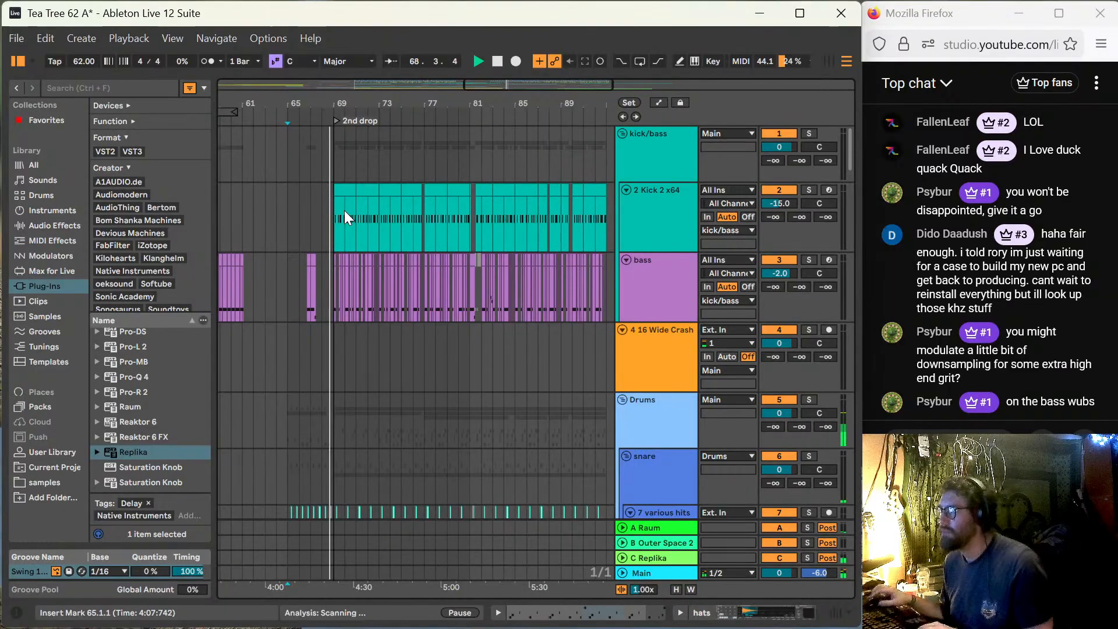
Step: Examine the bass clips before the 2nd drop and compare them with the arrangement around bars 47 to 57
click(299, 294)
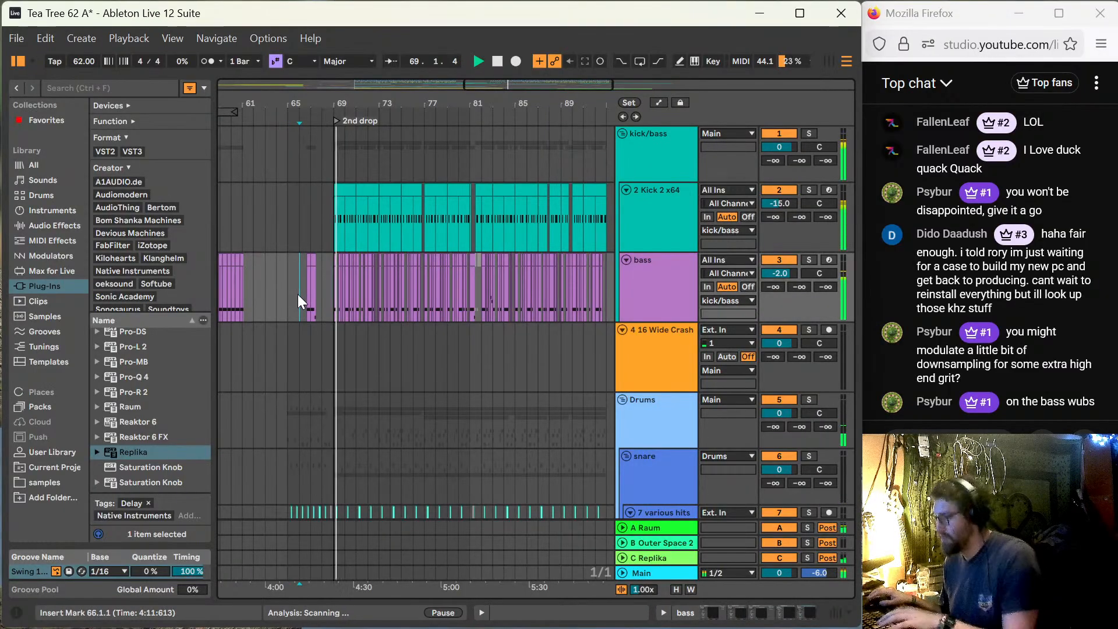
scroll(299, 295, up, 5)
scroll(341, 292, up, 2)
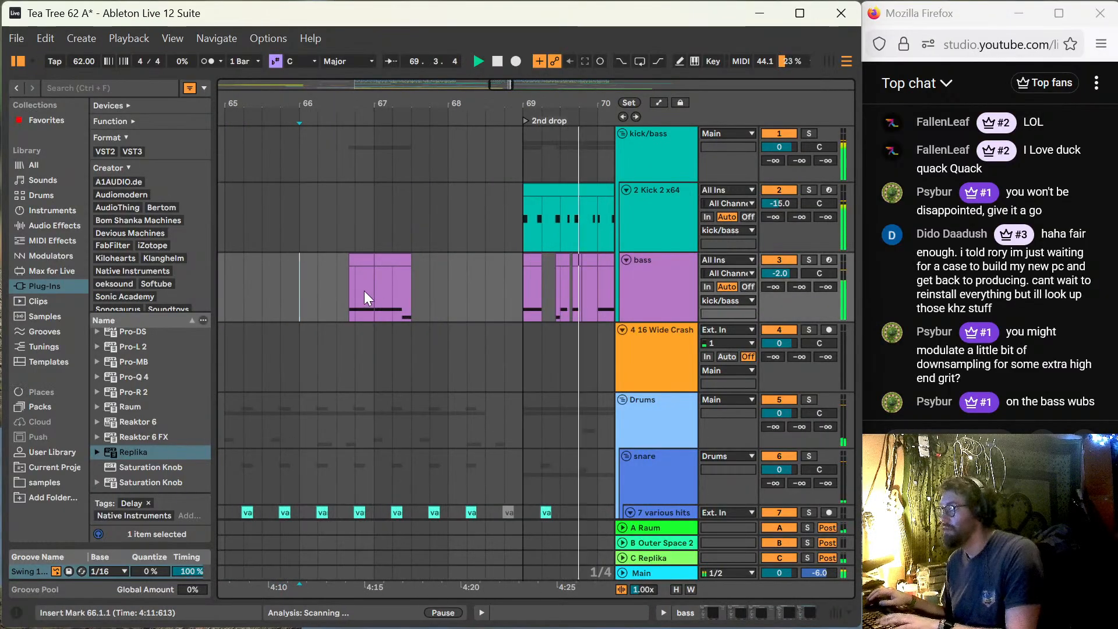
scroll(364, 291, up, 2)
scroll(351, 299, up, 2)
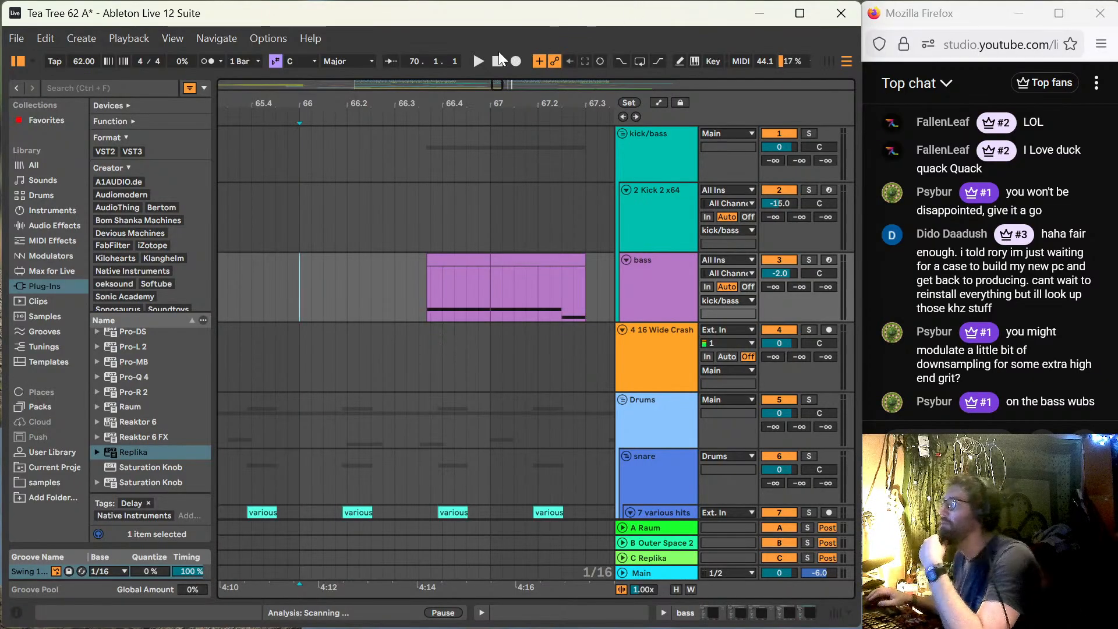
mouse_move(442, 89)
mouse_down()
mouse_move(382, 88)
mouse_move(459, 86)
mouse_up()
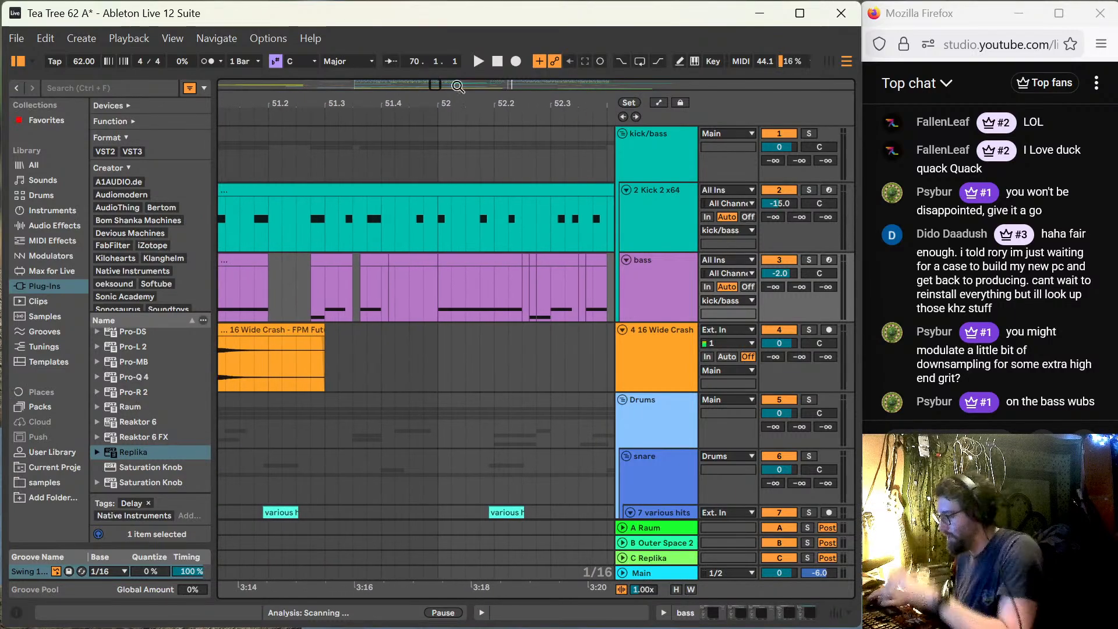
key(minus)
key(minus)
key(minus)
key(minus)
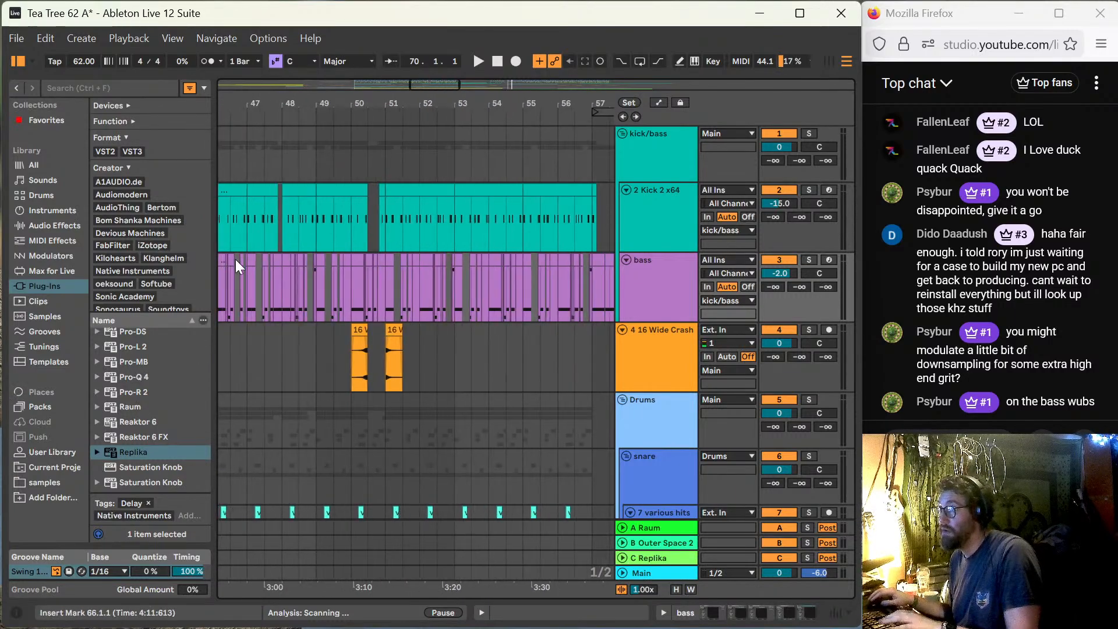
drag(463, 82, 509, 82)
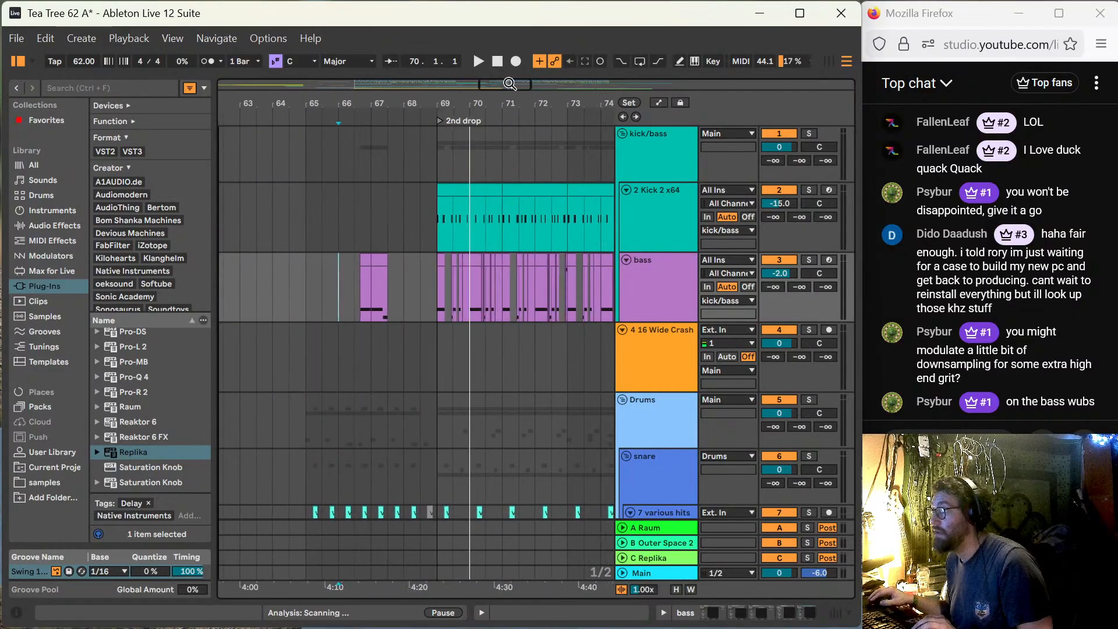
Step: Add the Redux audio effect after Duck at the end of the bass track's device chain
click(355, 305)
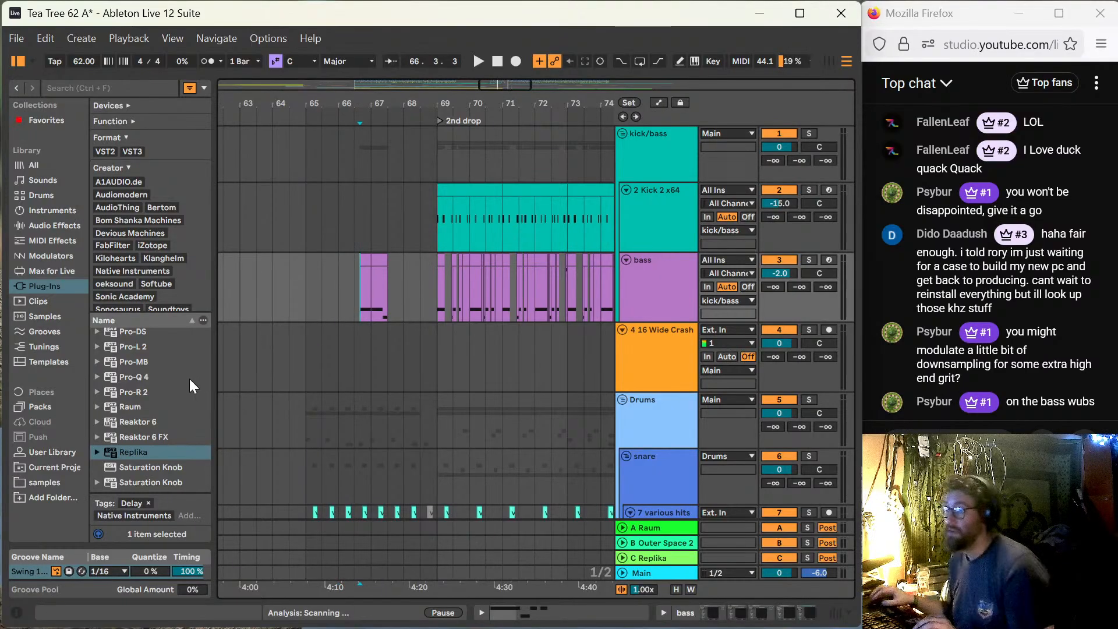
scroll(188, 387, up, 5)
scroll(187, 394, up, 3)
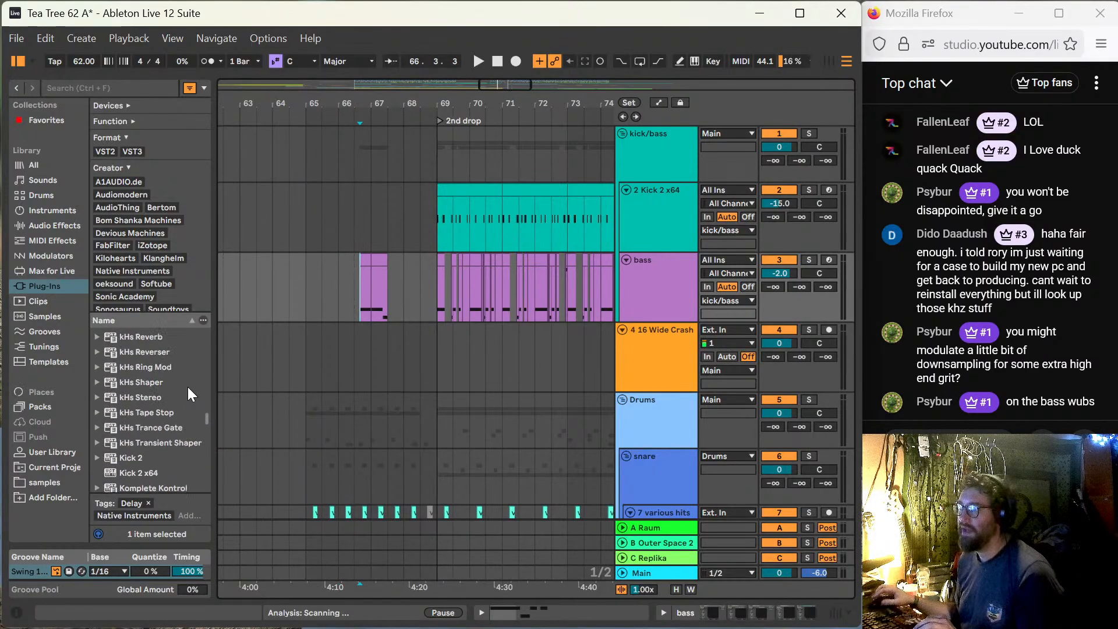
scroll(188, 389, up, 6)
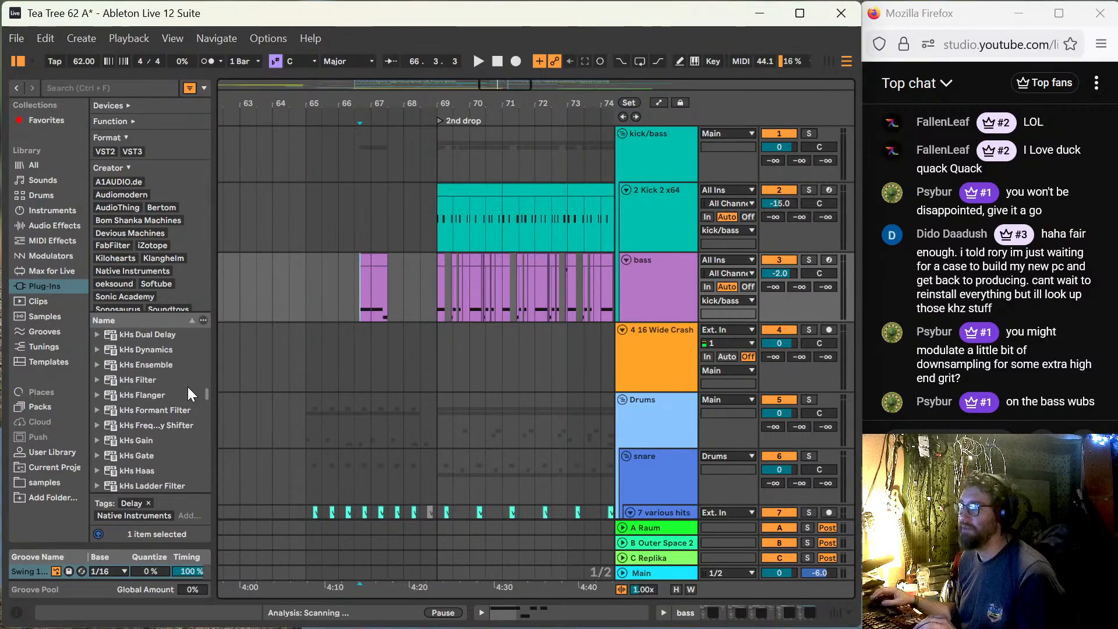
scroll(187, 387, up, 2)
scroll(187, 386, down, 2)
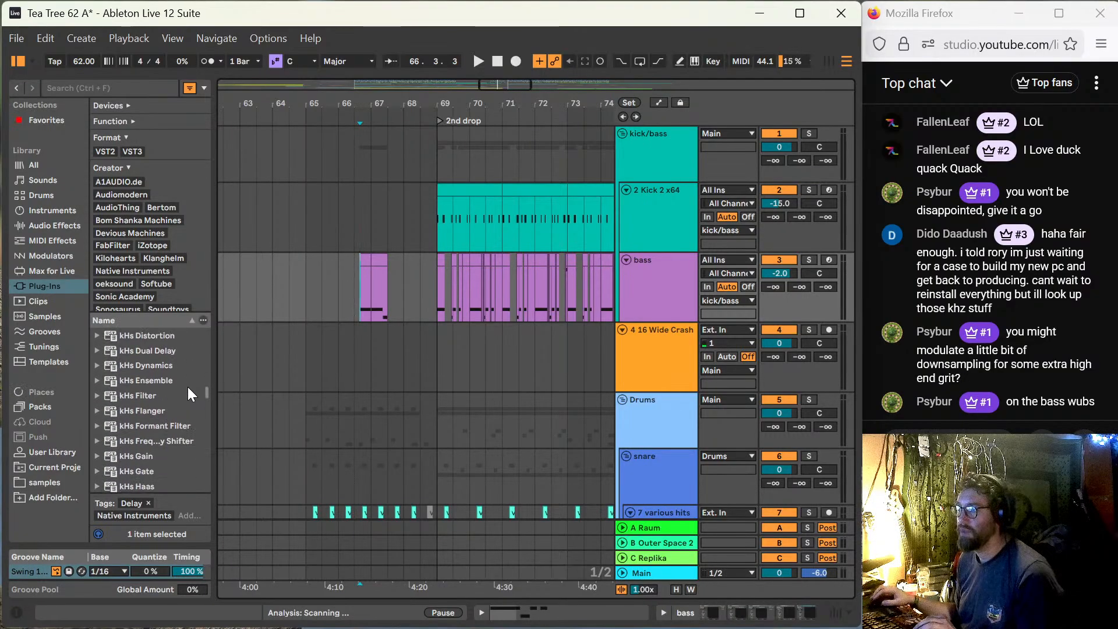
scroll(187, 394, up, 4)
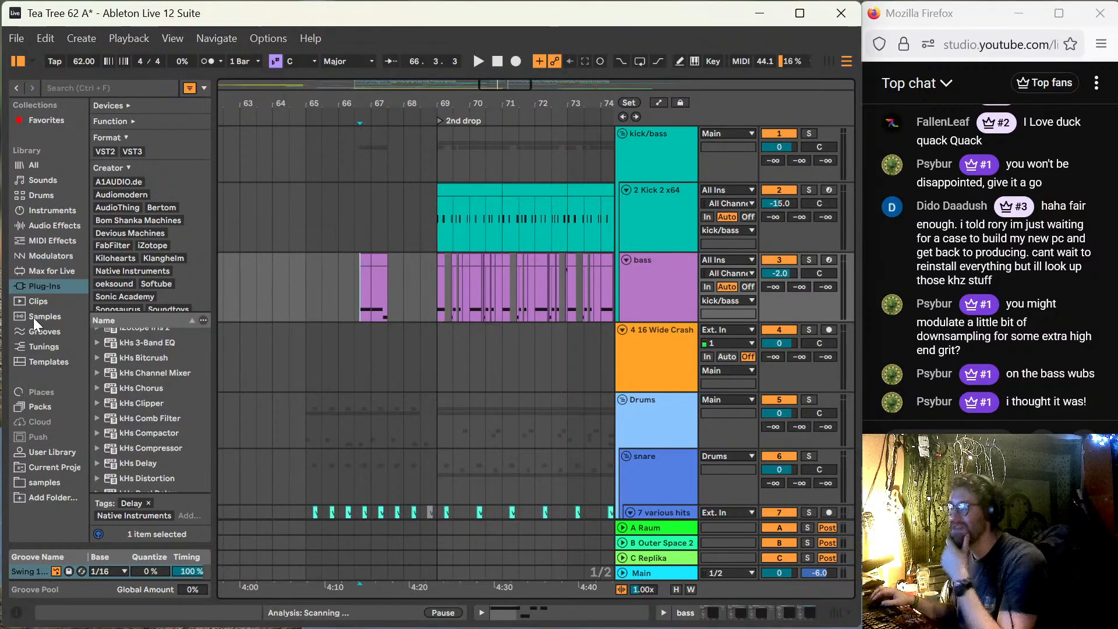
click(50, 220)
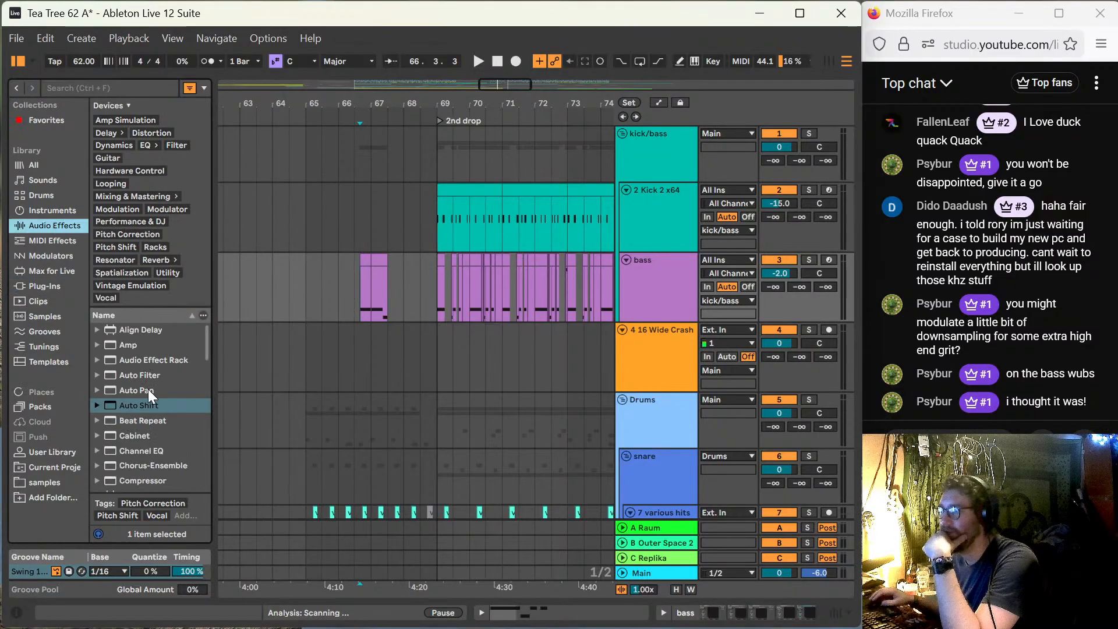
scroll(149, 389, down, 5)
scroll(151, 387, down, 3)
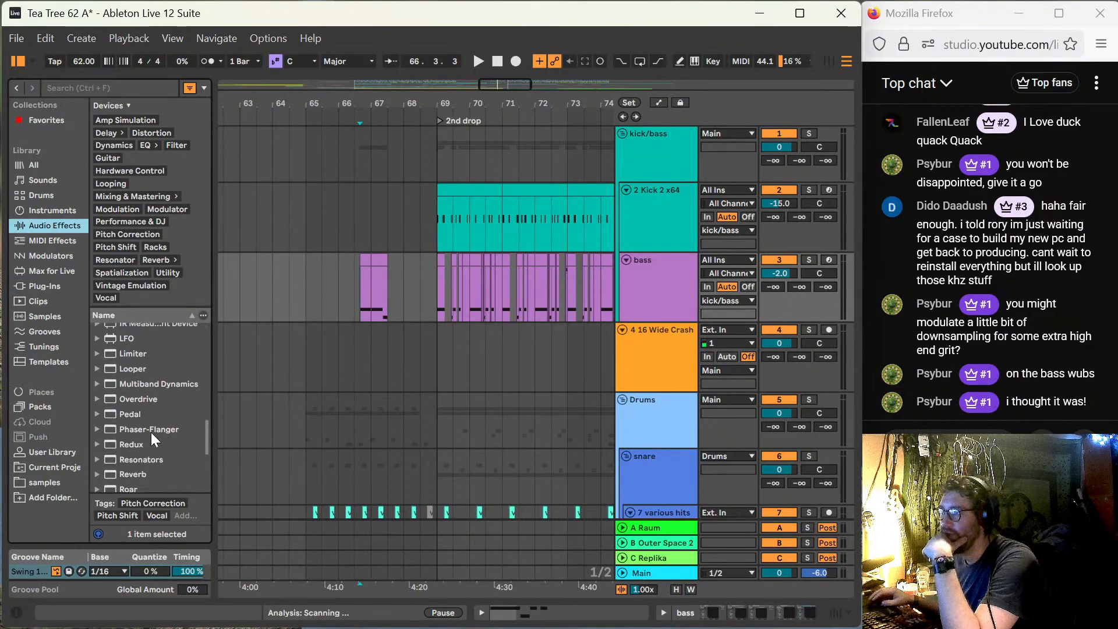
drag(136, 432, 320, 289)
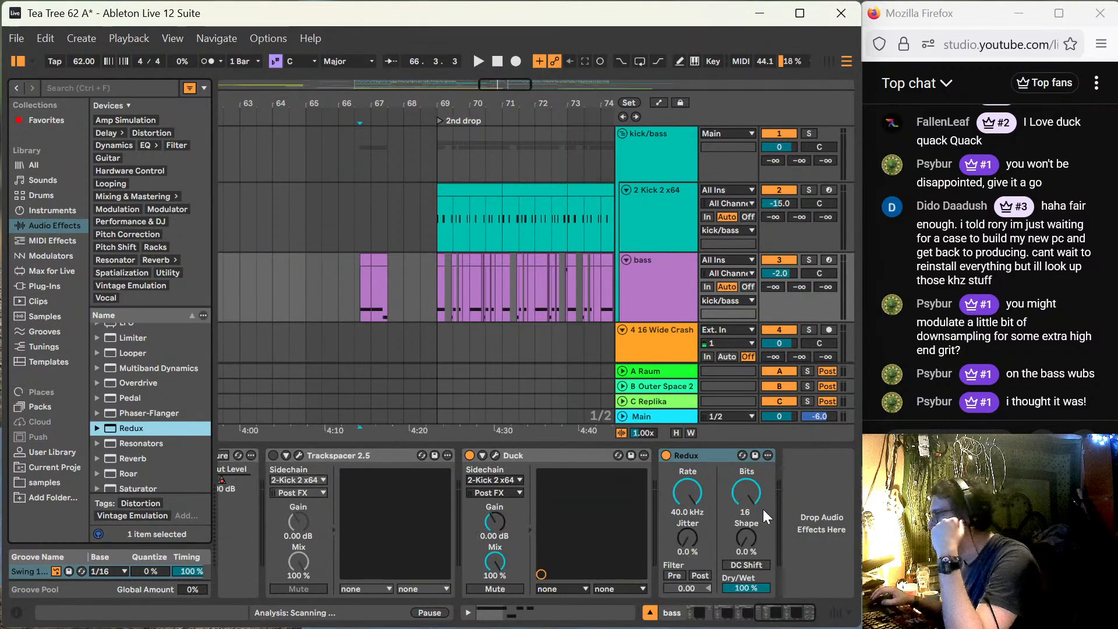
Step: Play the bass clip before the 2nd drop to hear it through Redux at its default settings
click(368, 258)
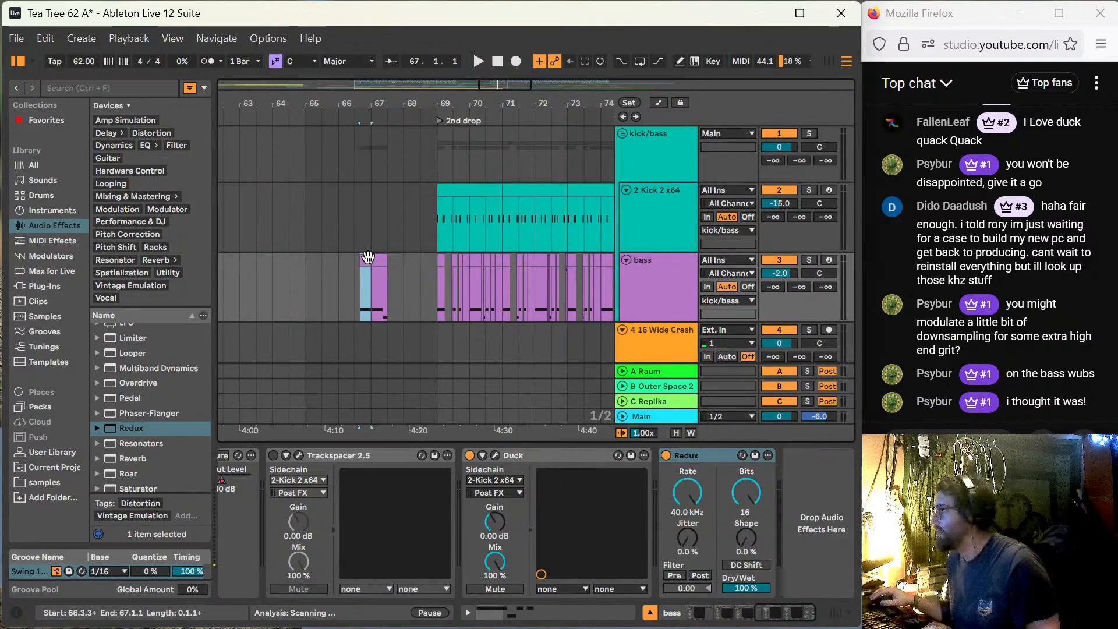
key(space)
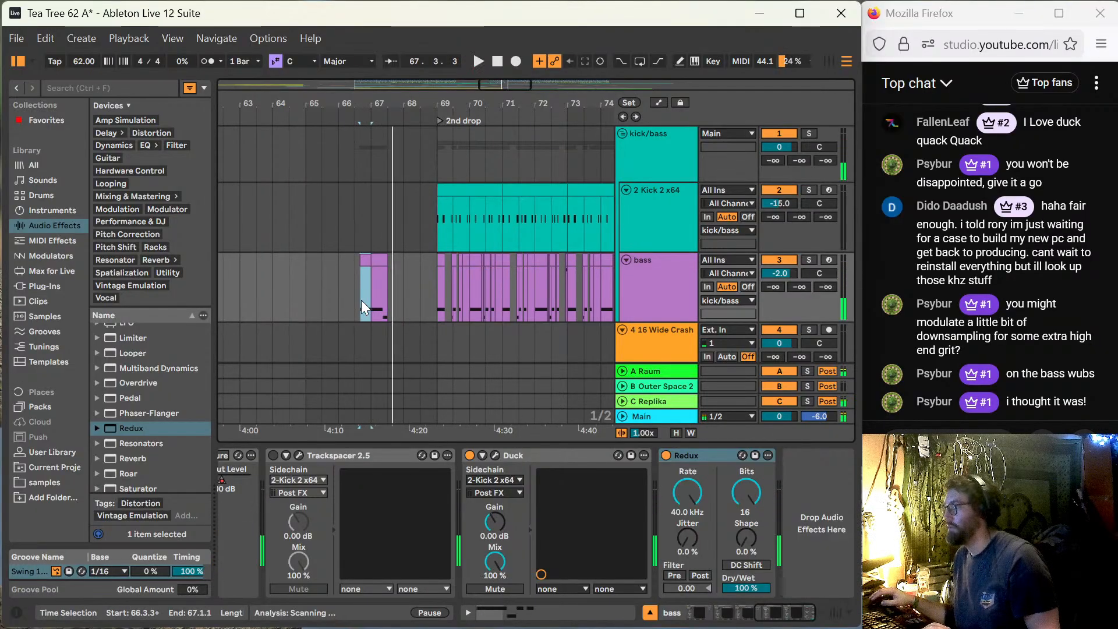
key(space)
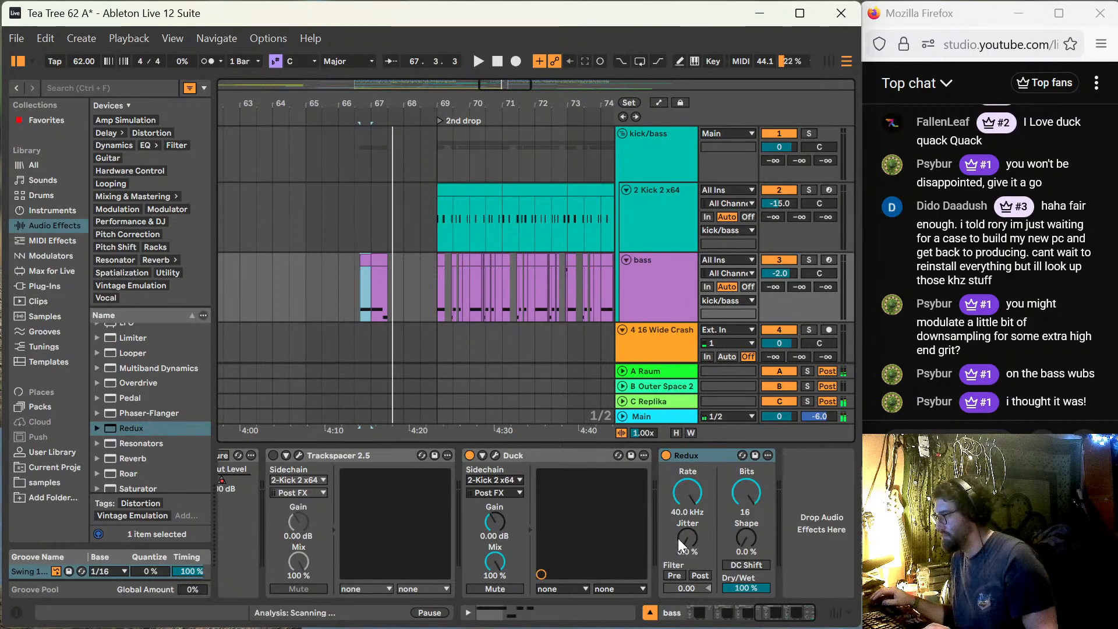
Step: Try a Redux Rate of 1.51 kHz on the bass during playback, restore it to 40.0 kHz, and replay from 66.3.1
drag(682, 492, 683, 524)
key(space)
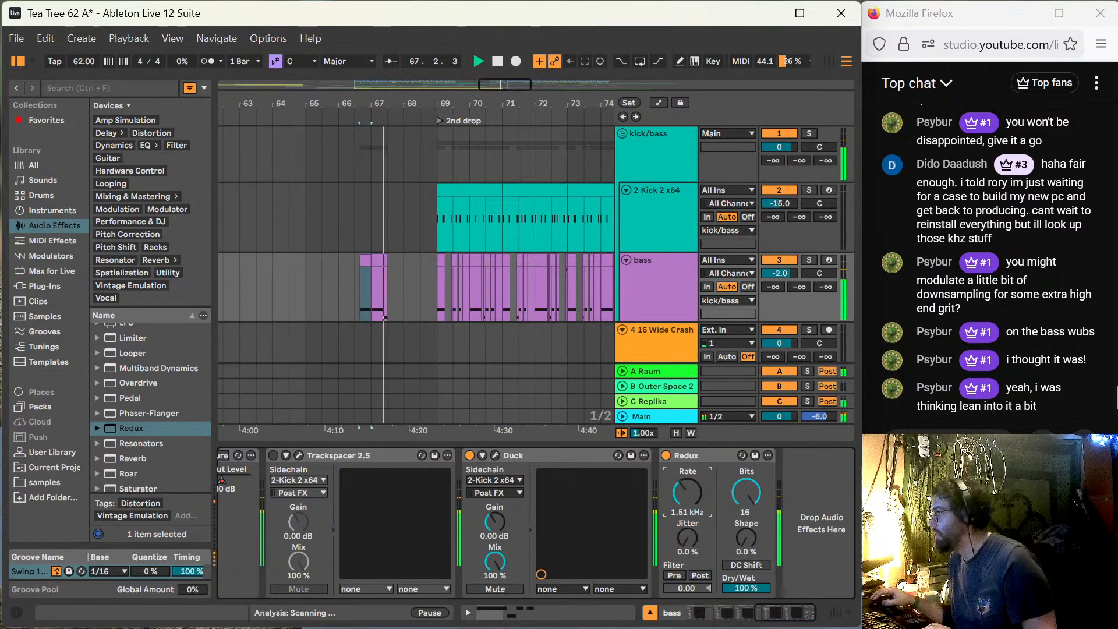
drag(683, 492, 683, 459)
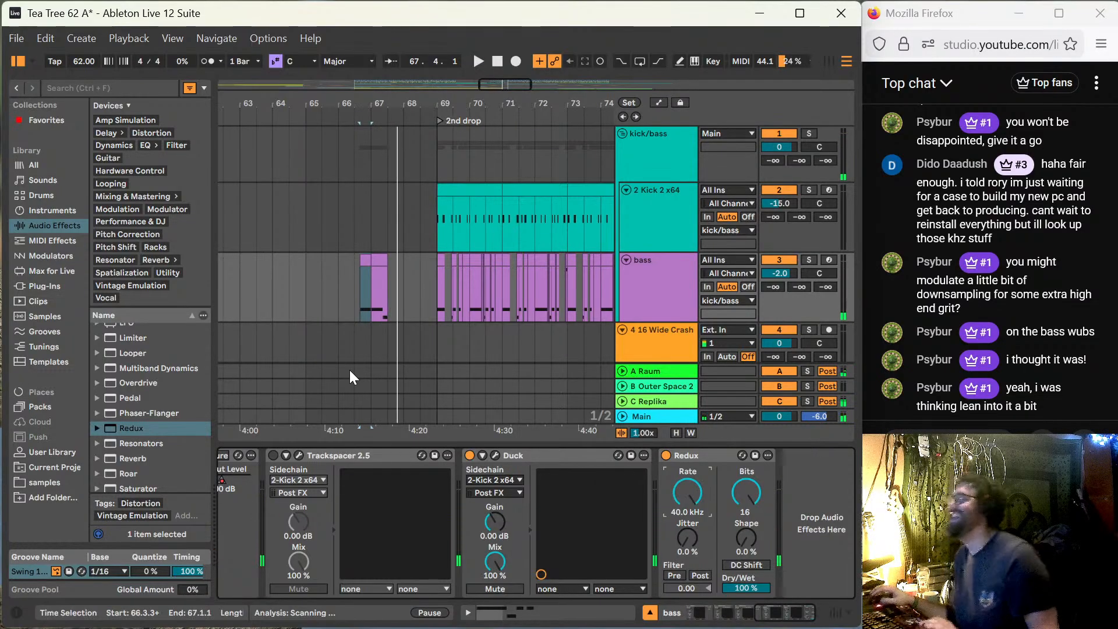
click(353, 292)
key(space)
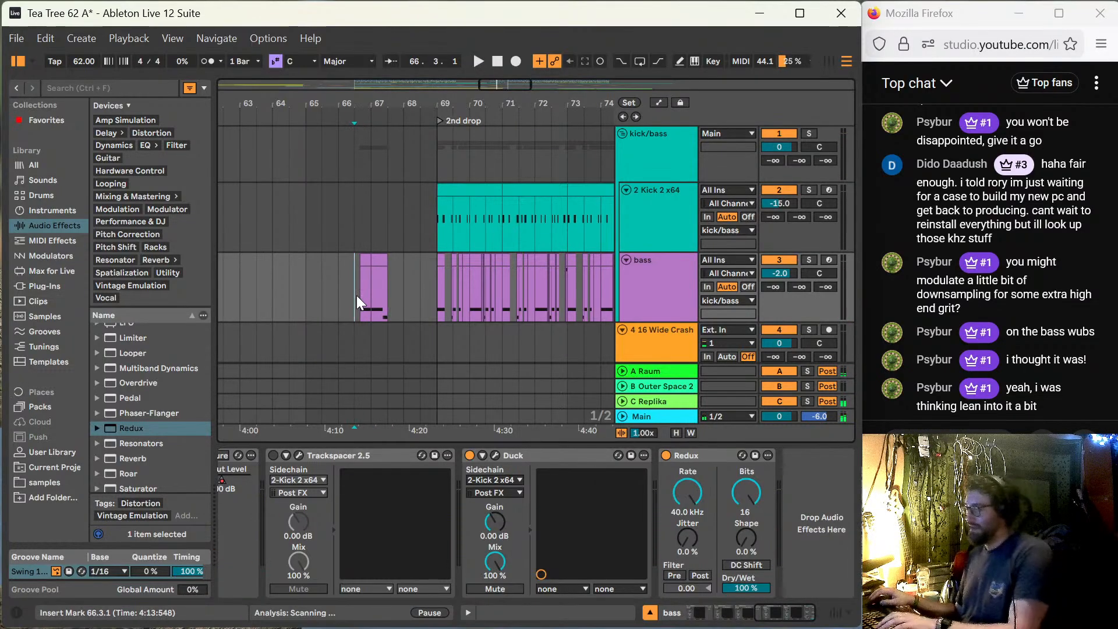
Step: Show the bass track's Redux Sample Rate automation and lower it to 16.6 kHz over the clip's first section, from 66.3.3 to 66.4.2
key(plus)
key(plus)
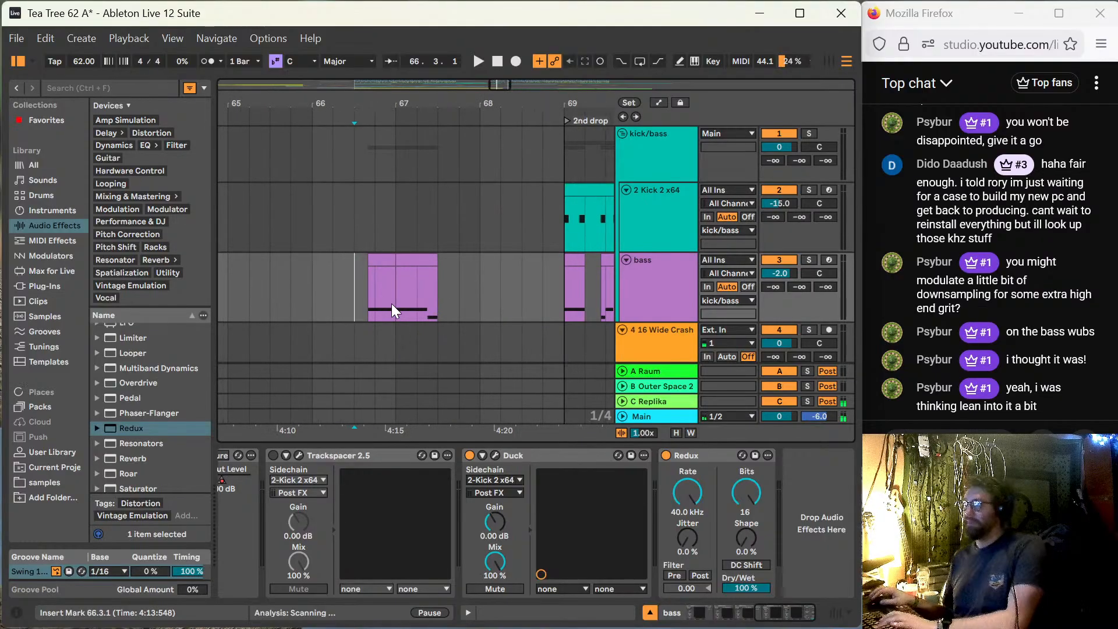
click(372, 278)
key(plus)
key(plus)
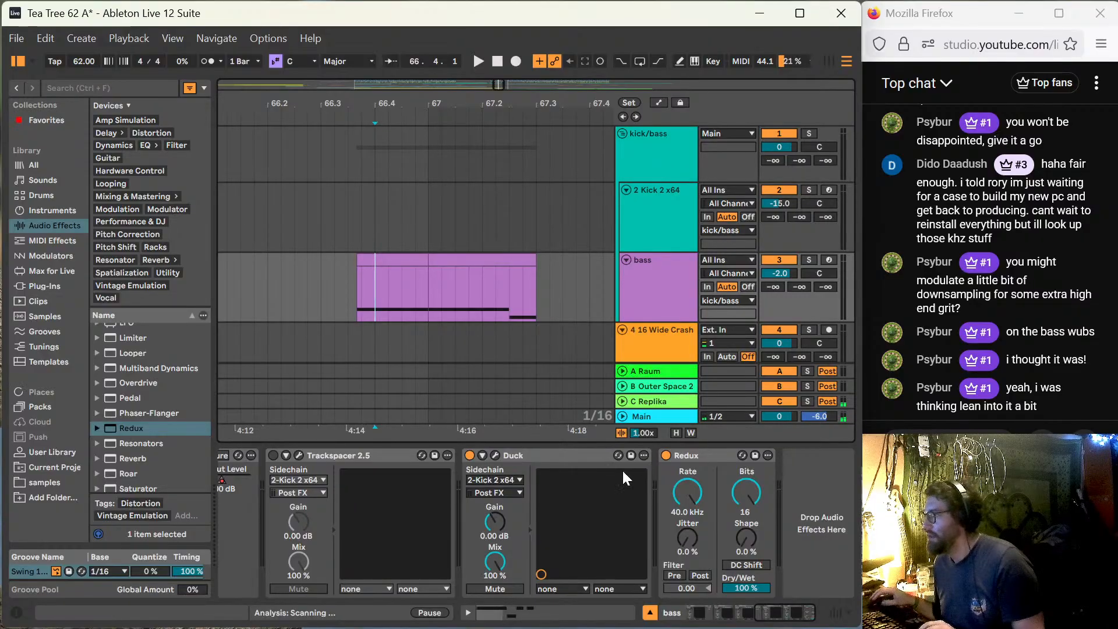
key(a)
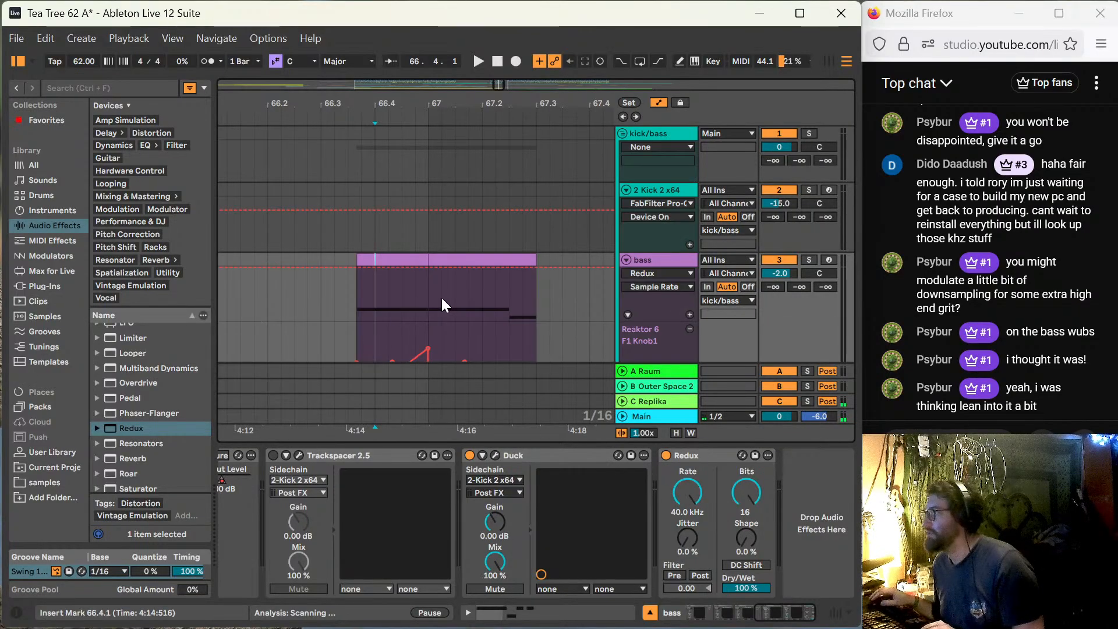
scroll(443, 298, down, 1)
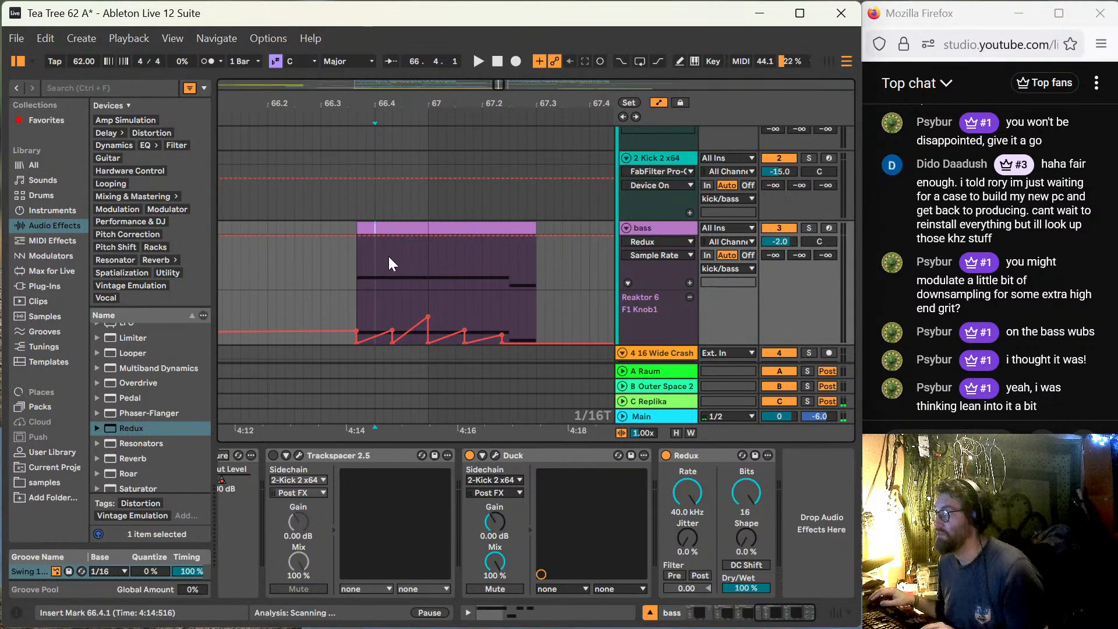
drag(359, 259, 373, 259)
mouse_move(375, 246)
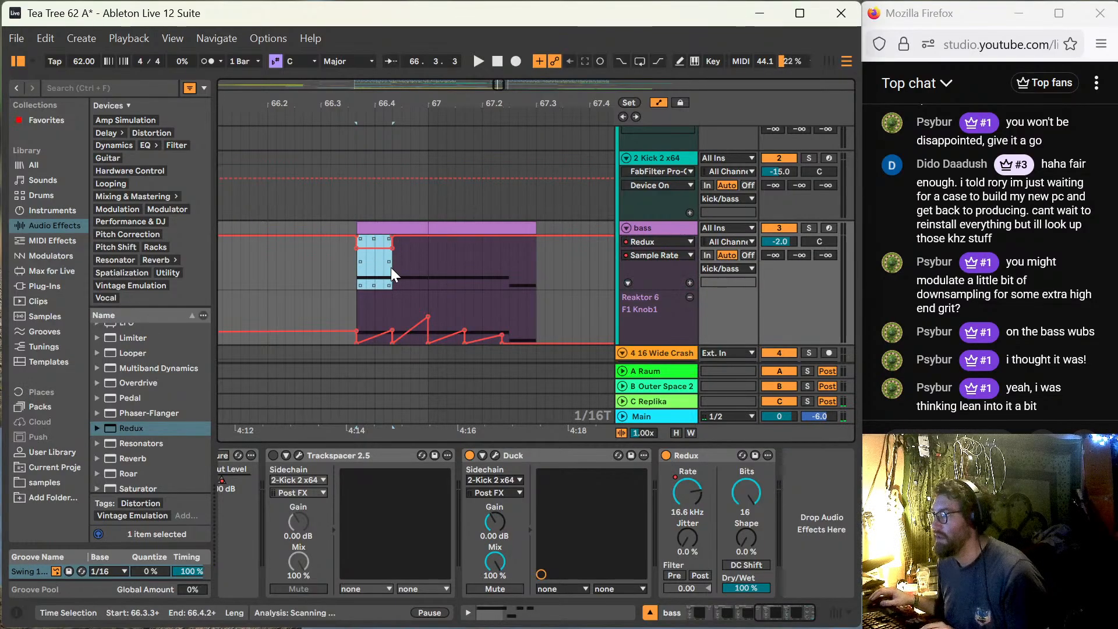
Step: Lower the Redux Sample Rate automation to 9.64 kHz from 66.4.2 to 67.1.1 and audition the stepped bass
drag(392, 269, 426, 271)
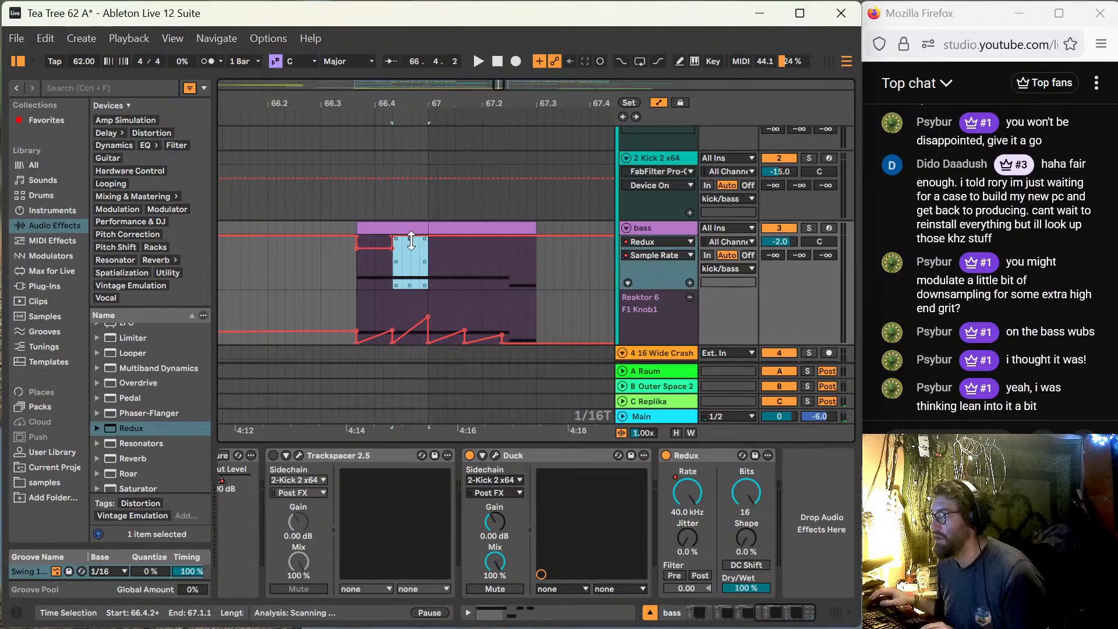
key(space)
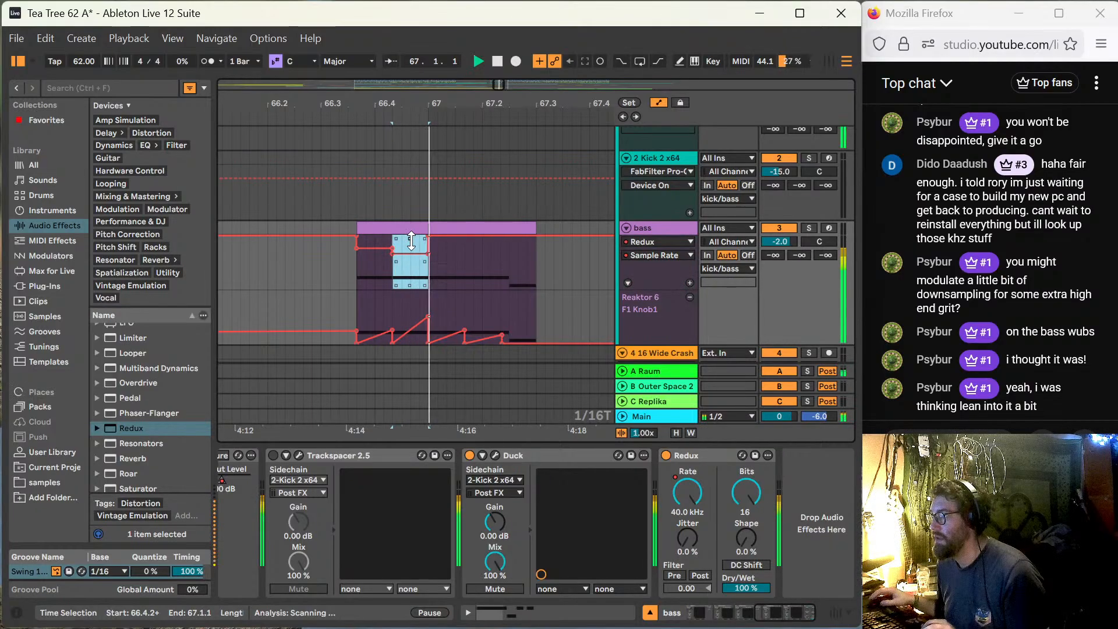
click(353, 263)
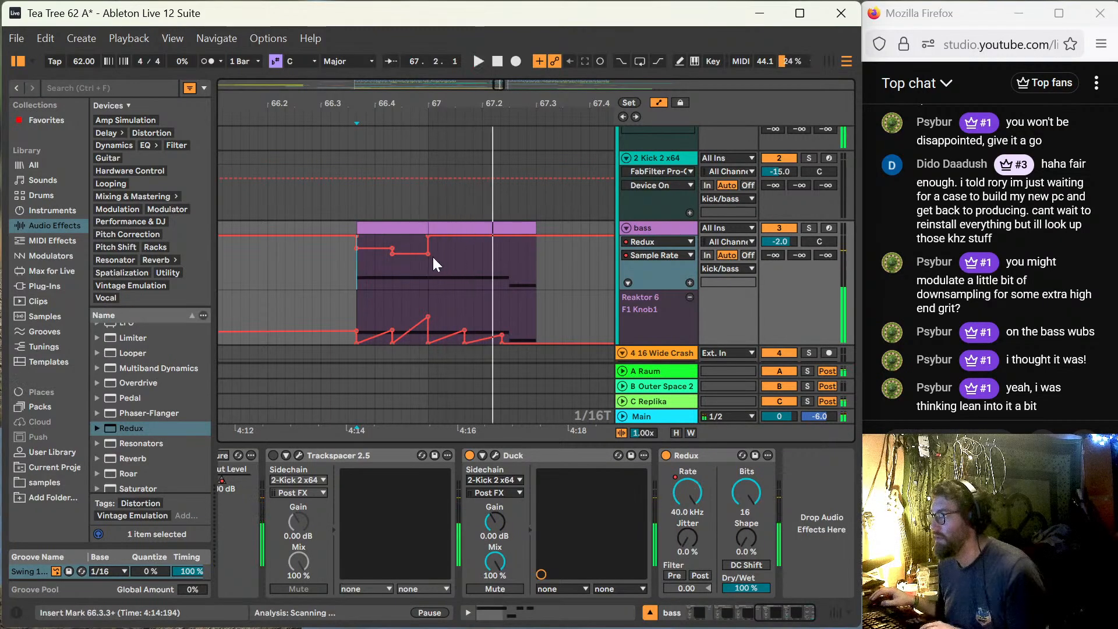
key(space)
Step: Lower the Redux Sample Rate automation to 6.51 kHz from 67.1.1 to 67.1.3 and listen to the section
drag(428, 274, 463, 277)
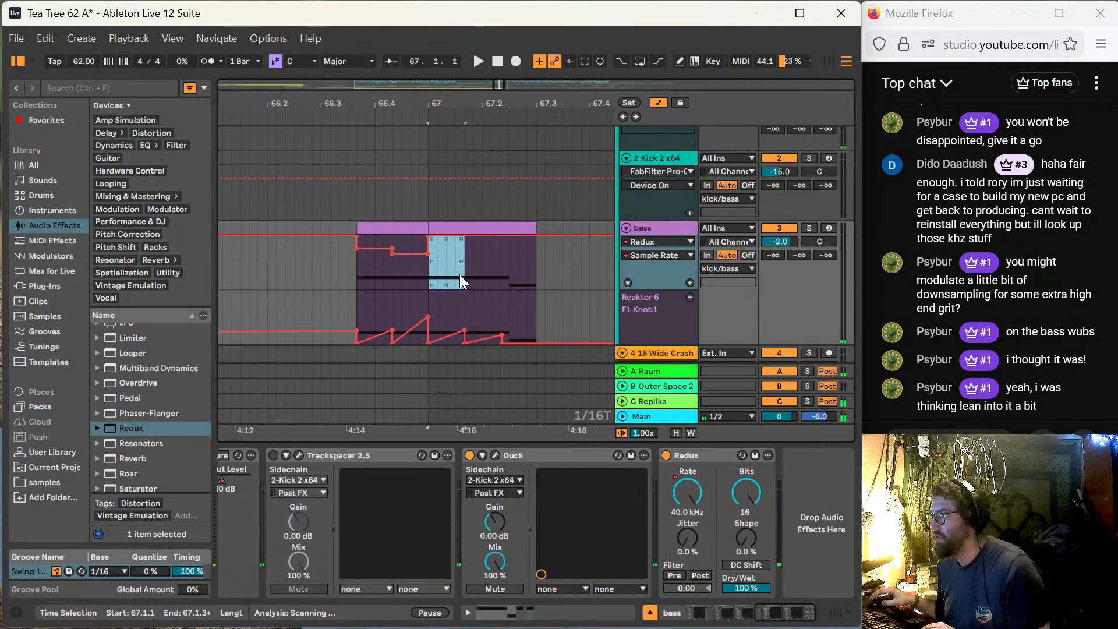
drag(446, 238, 446, 250)
key(space)
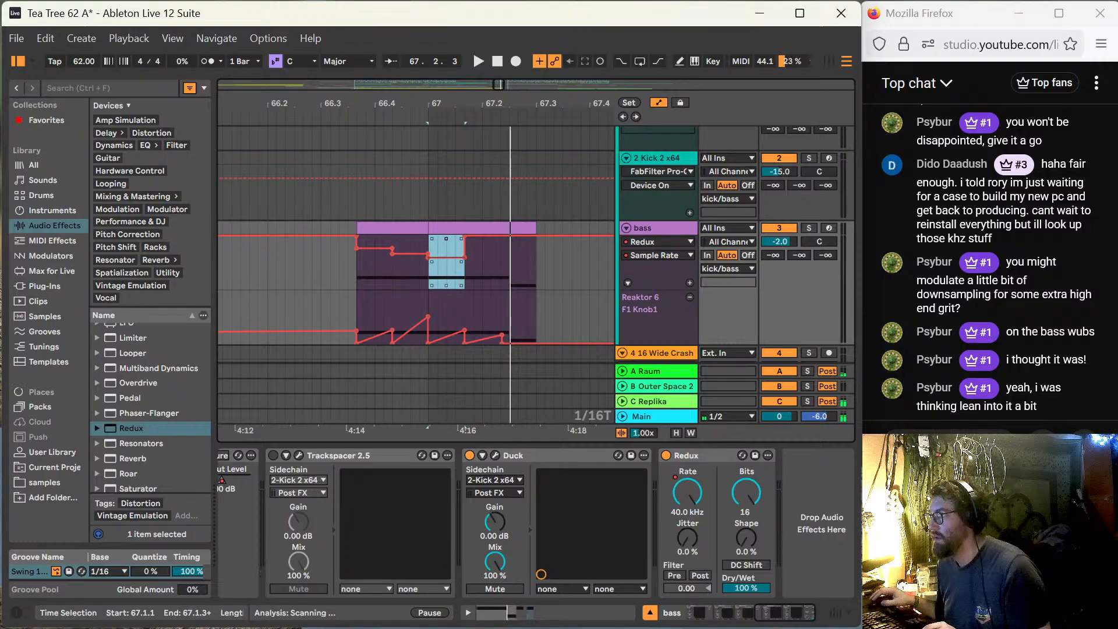
key(space)
key(space)
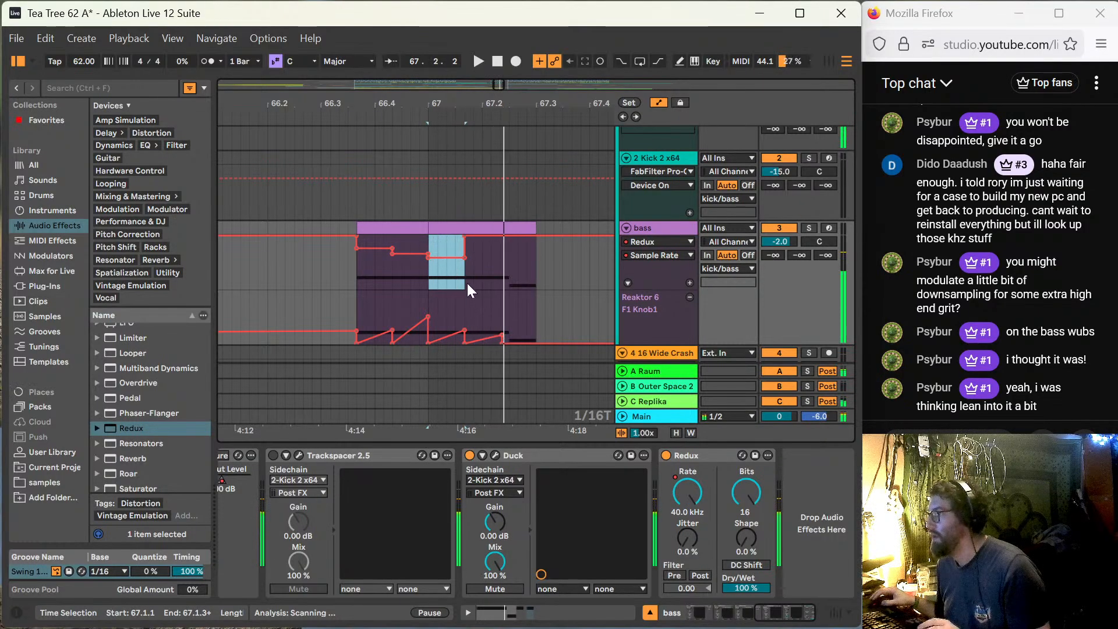
Step: Lower the Redux Sample Rate automation to 11.9 kHz from 67.1.3 to 67.2.2 and play the clip from its start
drag(465, 281, 498, 282)
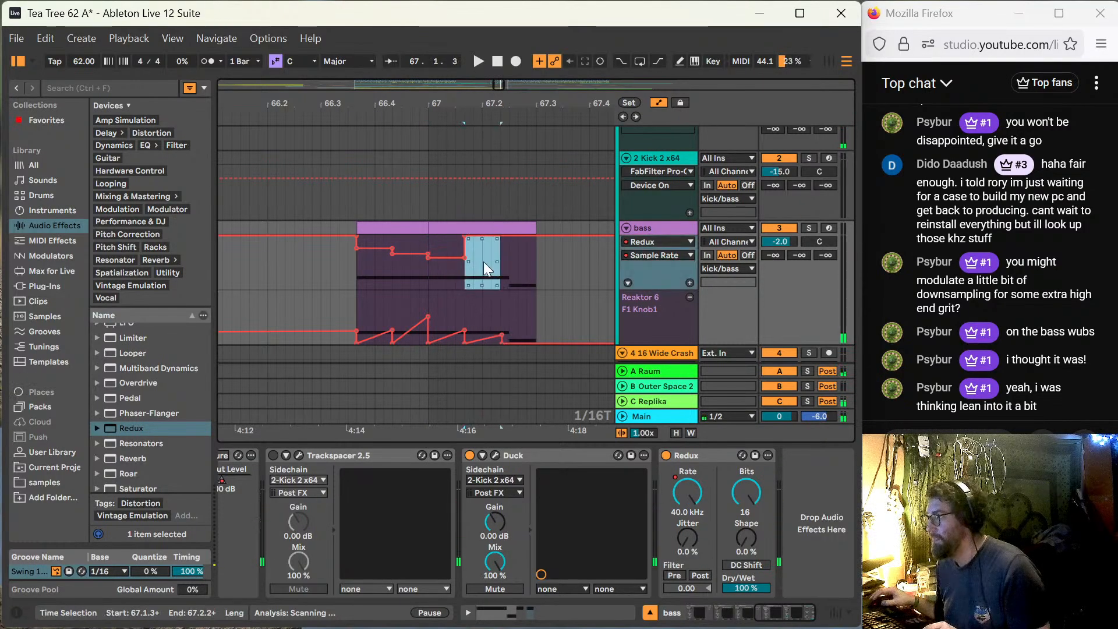
drag(482, 238, 482, 253)
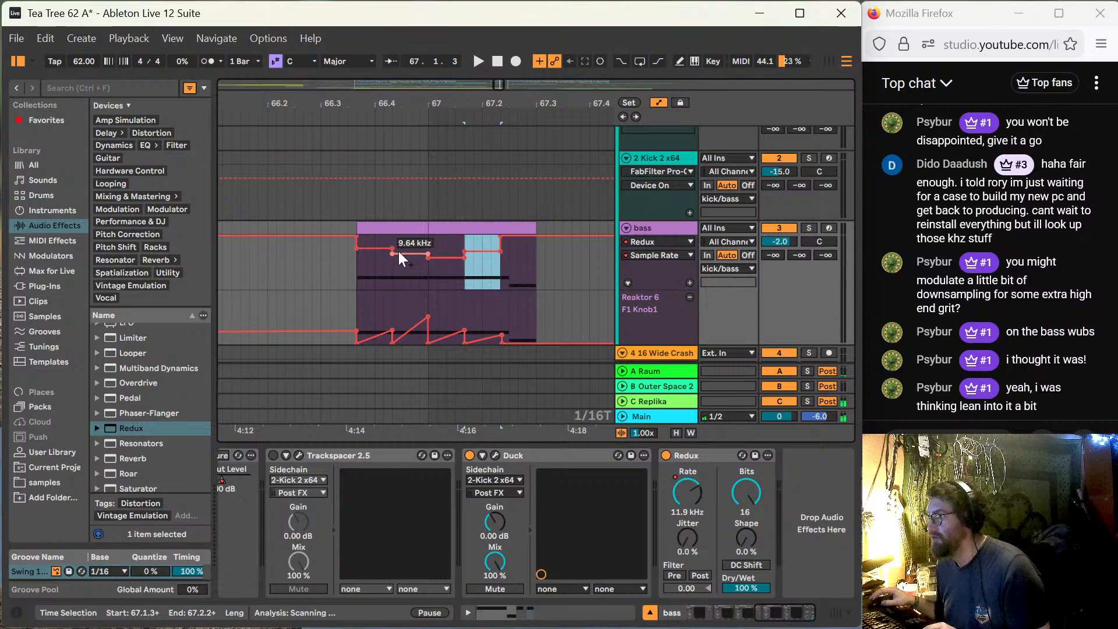
click(357, 277)
key(space)
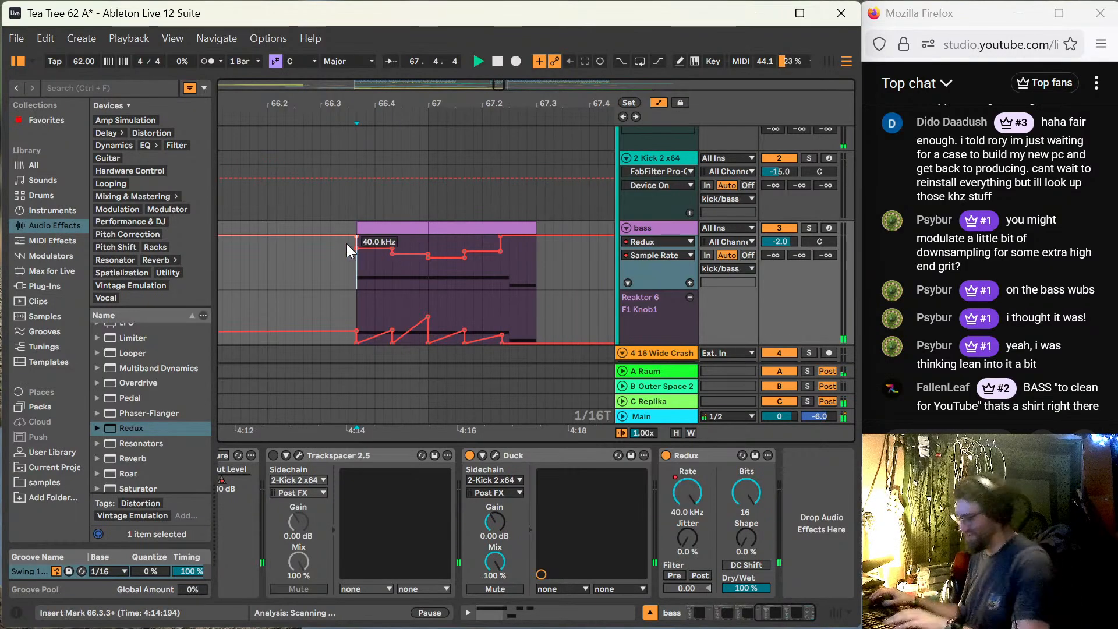
Step: Play the bass fill from 66.3.1 towards the 2nd drop and check it with the automation lanes hidden
click(334, 274)
key(minus)
key(minus)
key(minus)
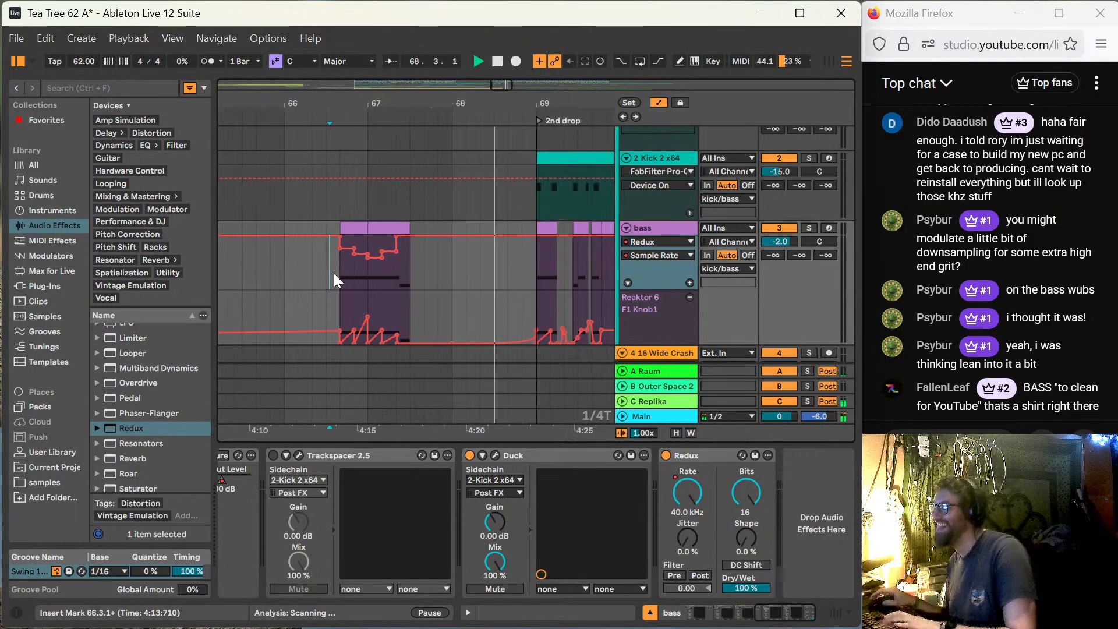
key(space)
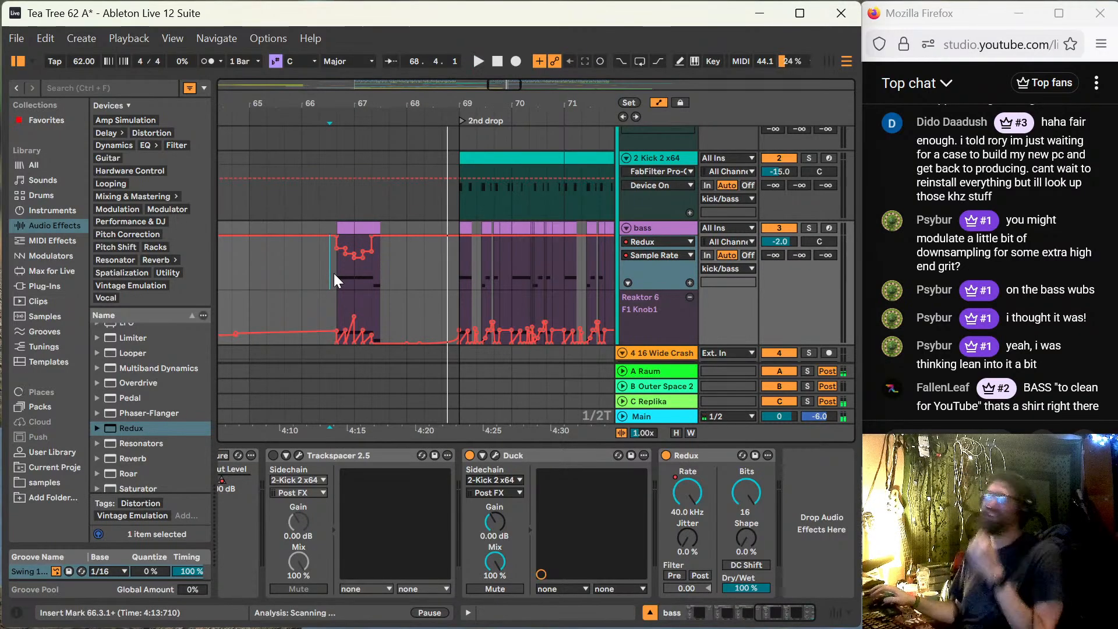
key(minus)
key(minus)
key(minus)
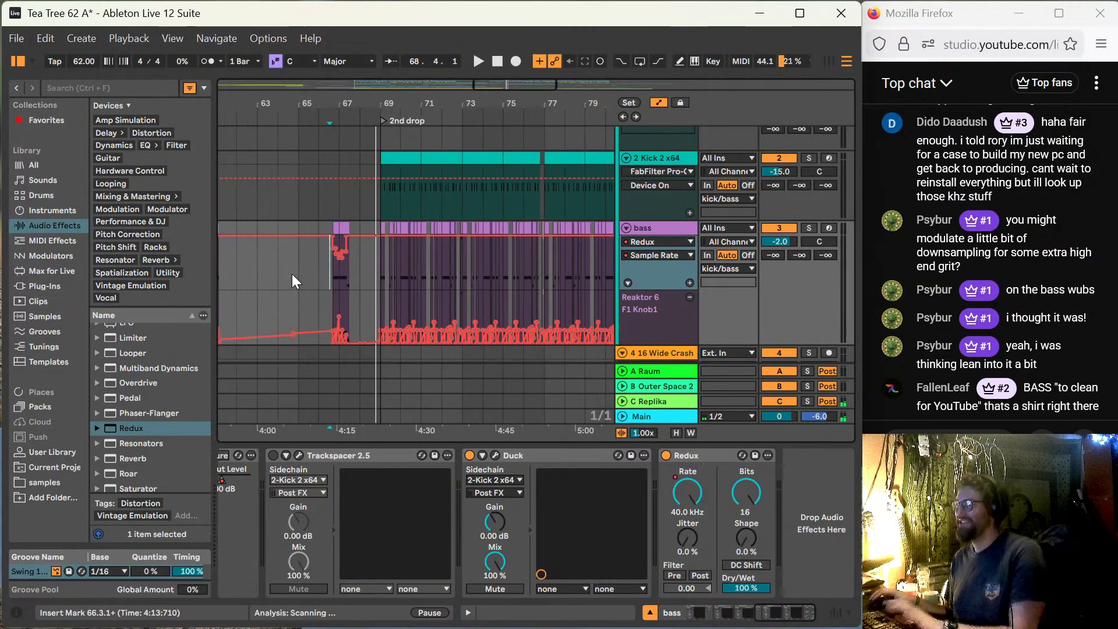
key(a)
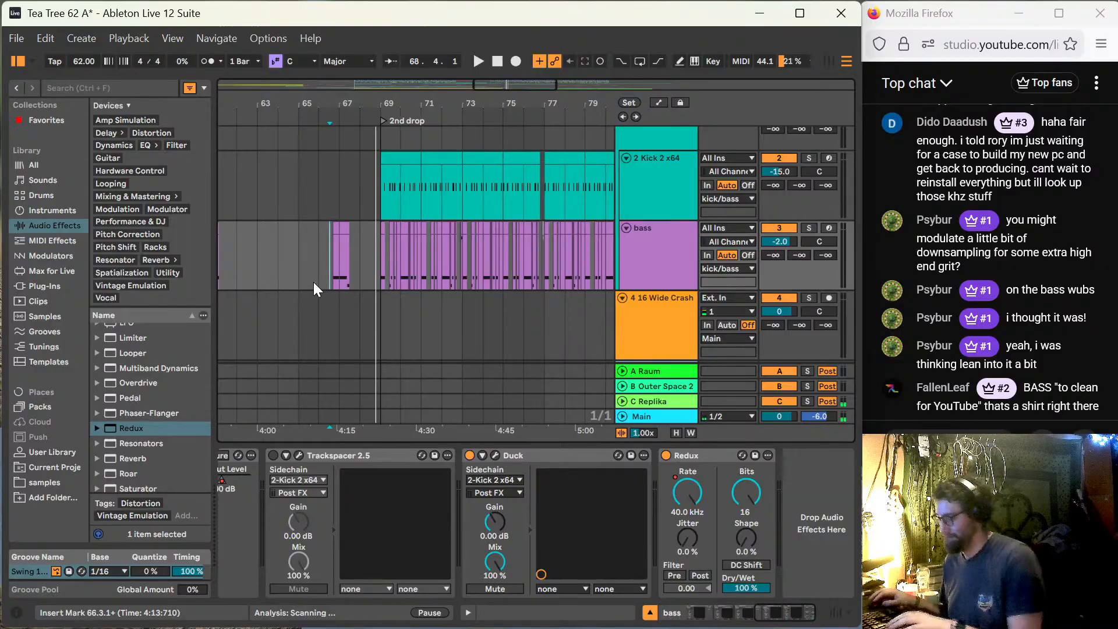
key(space)
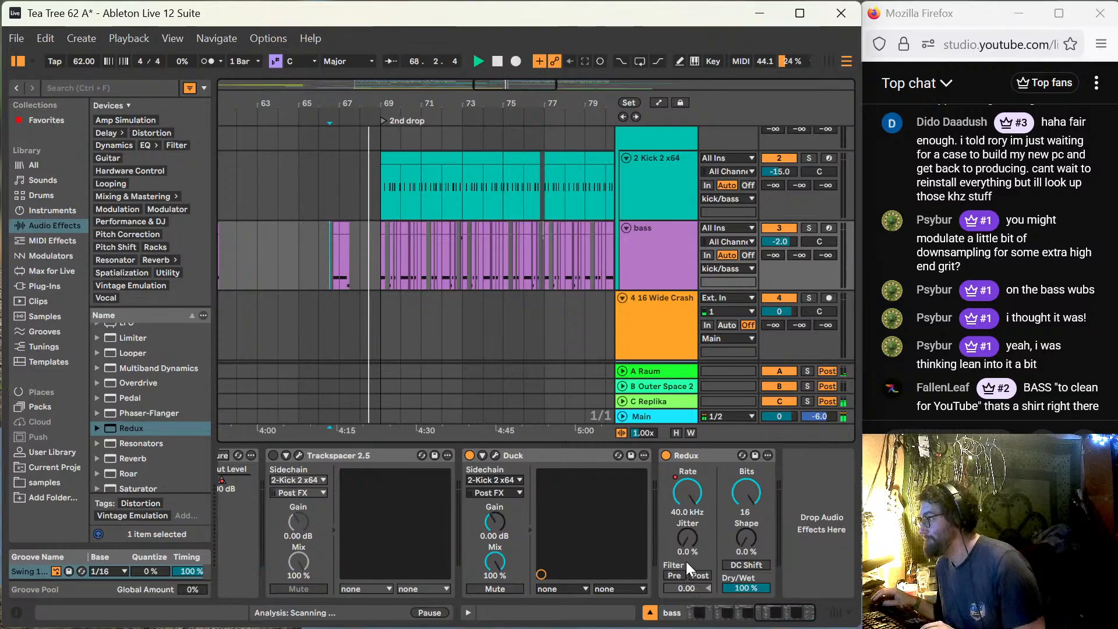
key(space)
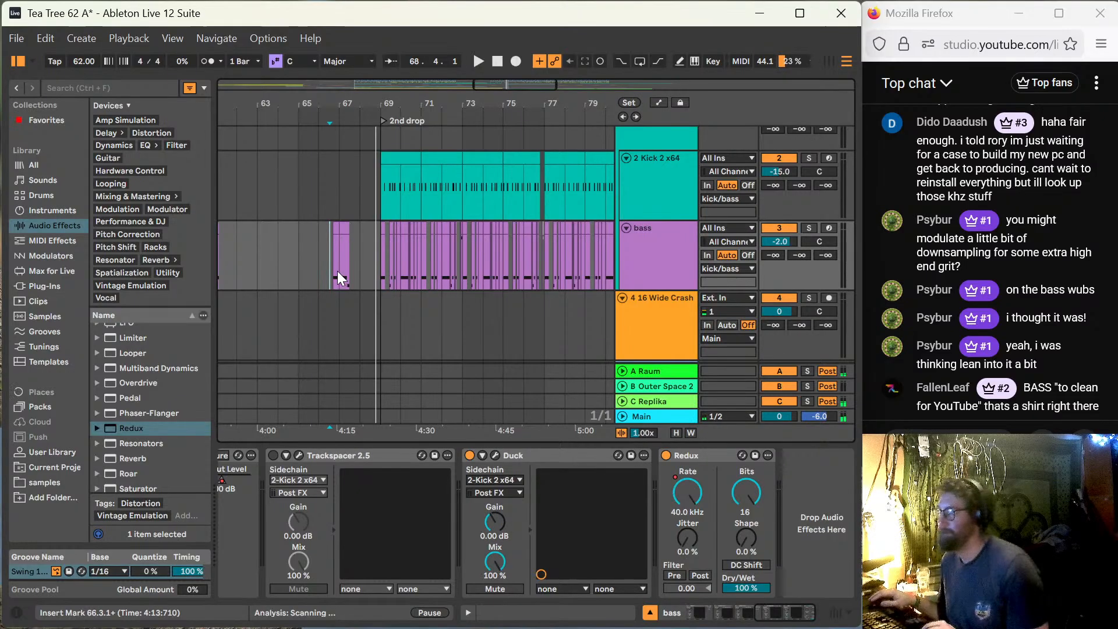
key(space)
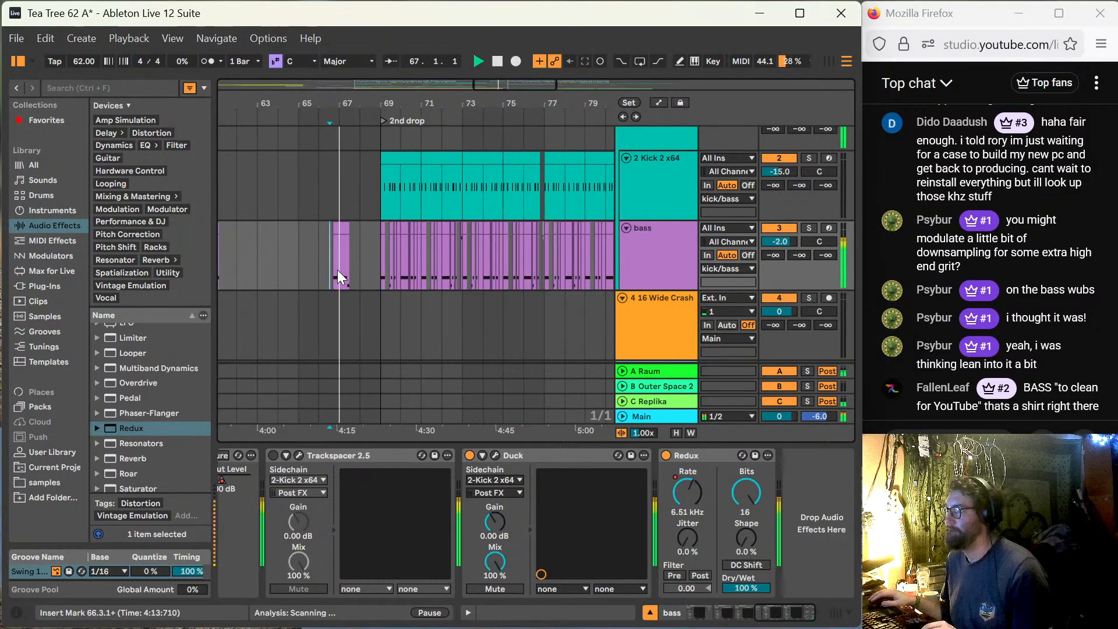
Step: Solo the bass track and replay the fill from 66.3.1 to hear the Redux automation on its own
key(s)
key(space)
key(space)
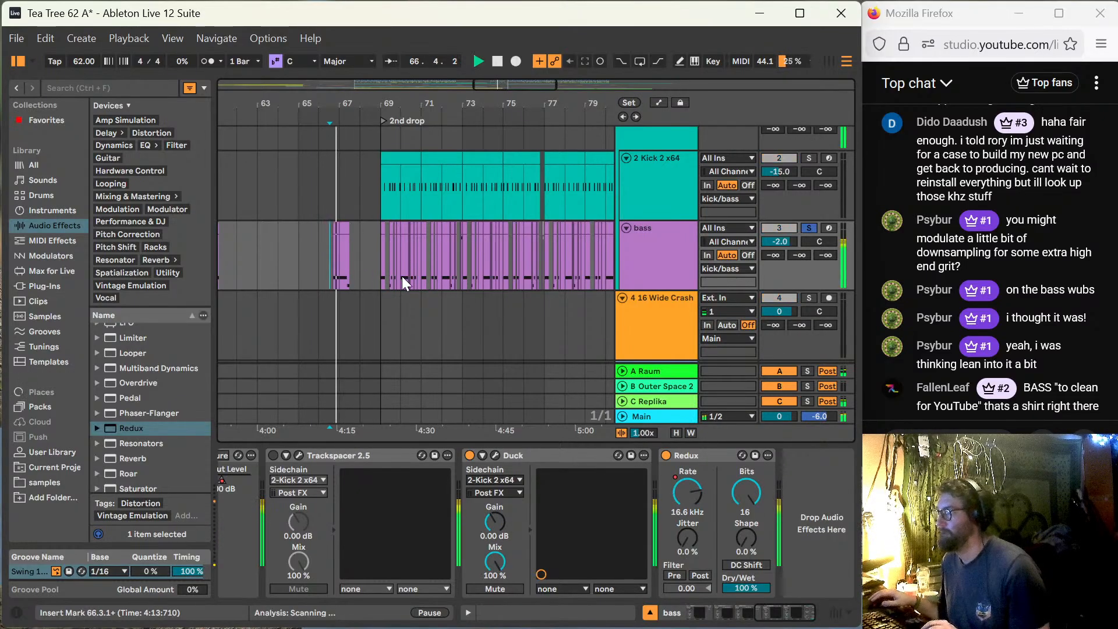
key(space)
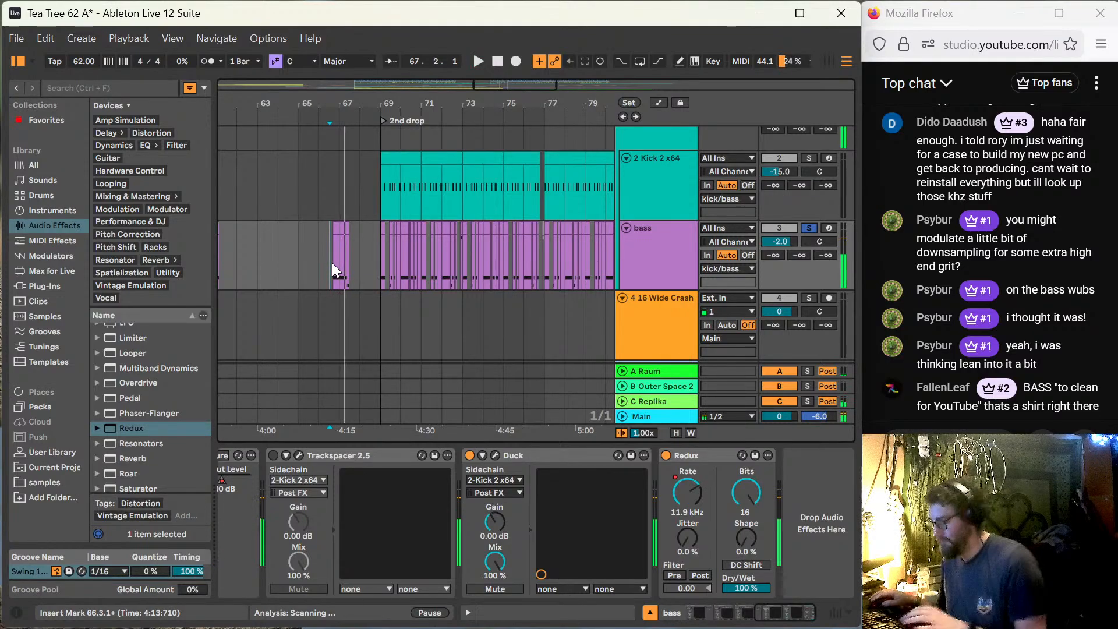
Step: Reopen the bass automation and ramp the Redux Sample Rate down from 40.0 kHz just before the clip starts, then audition the ramp
key(plus)
key(plus)
key(plus)
key(plus)
key(plus)
key(plus)
key(a)
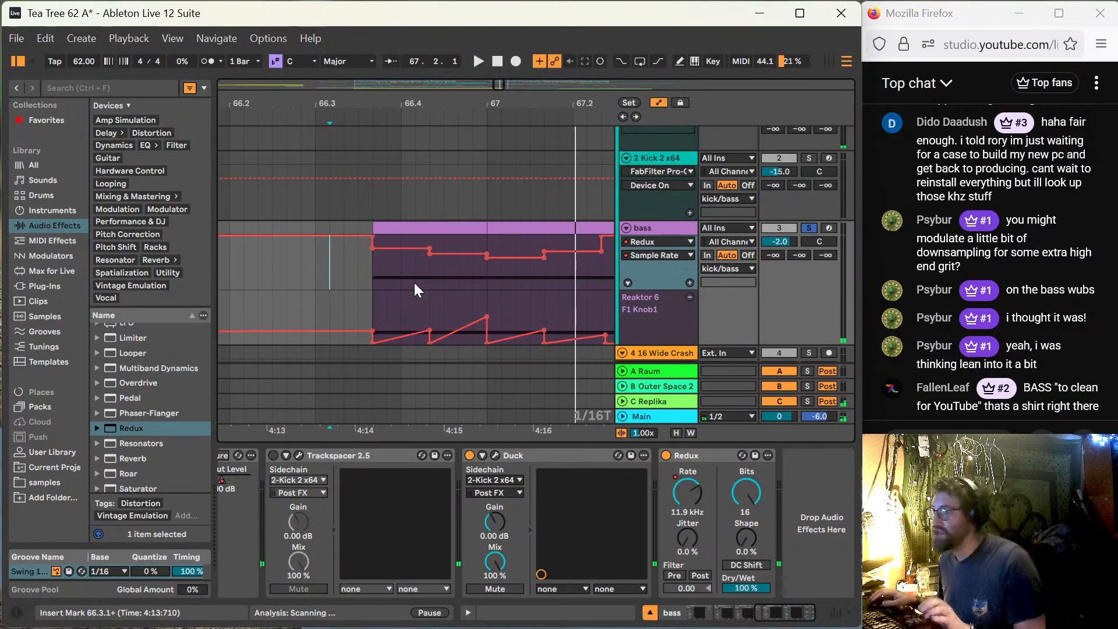
click(368, 236)
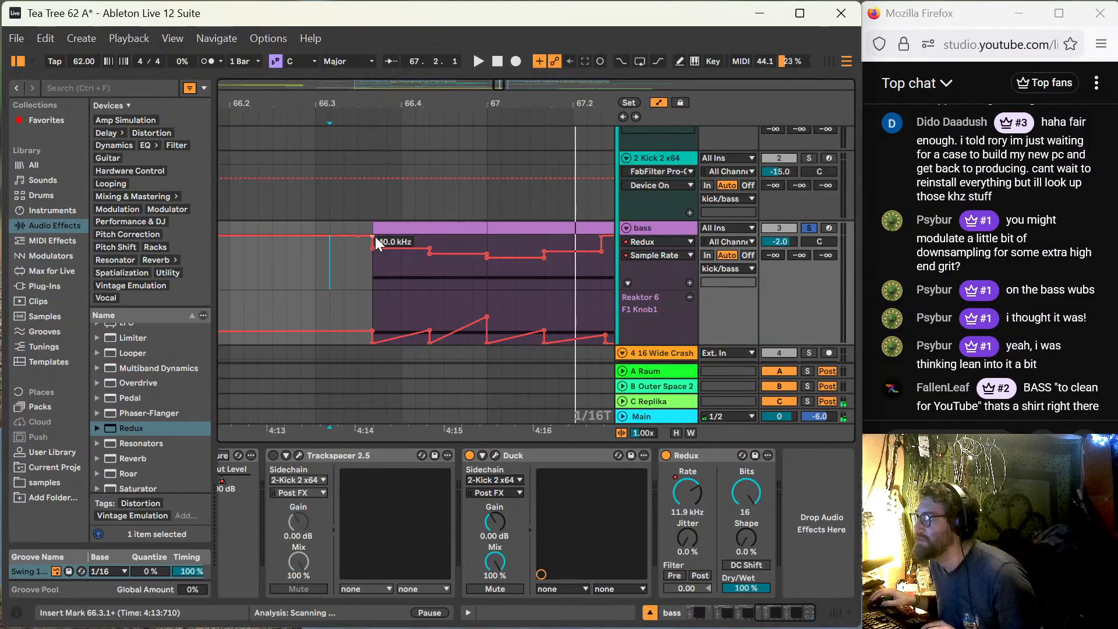
key(space)
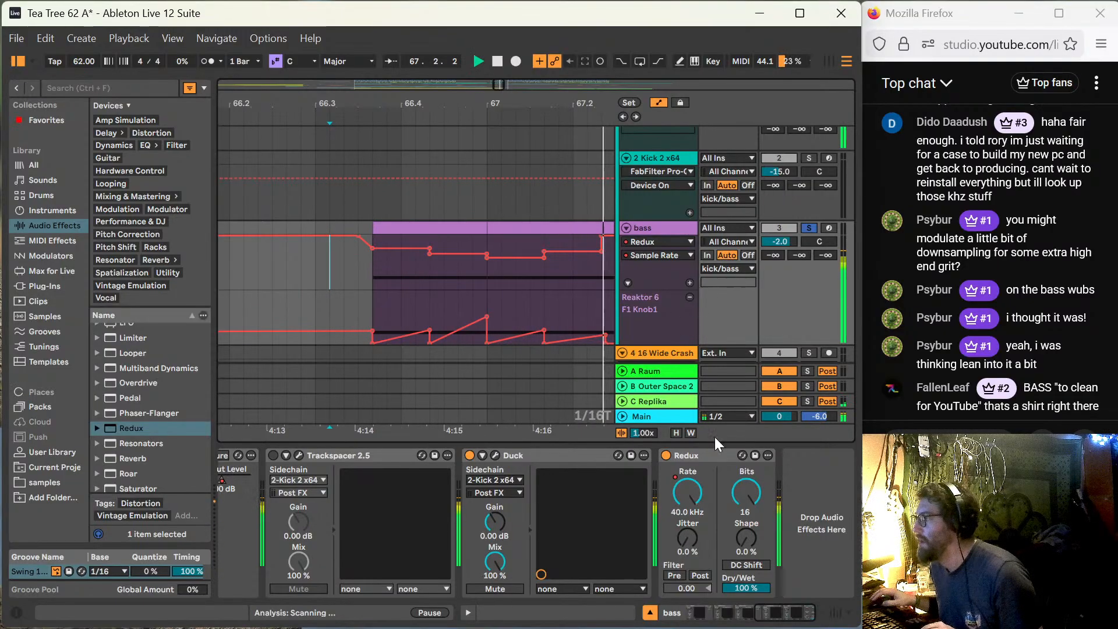
Step: Bypass Redux during playback and switch it back on to compare the bass with and without it
click(666, 455)
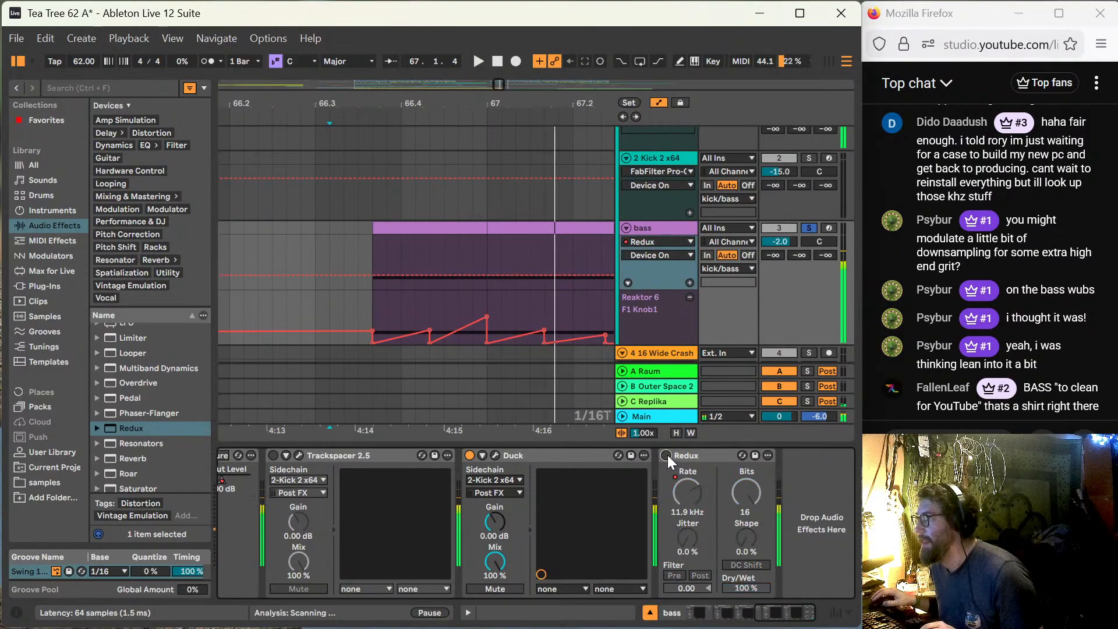
click(666, 455)
key(space)
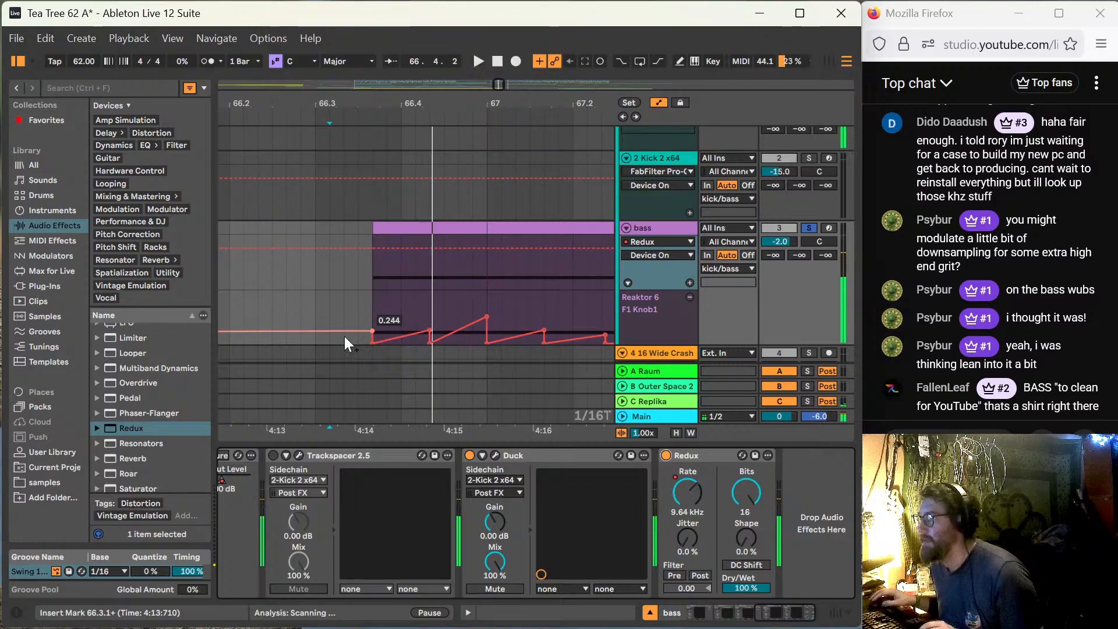
Step: Reshape the Reaktor 6 F1 Knob1 automation into a gradual fall that reaches its low point just before the bass clip, checking it in playback
click(344, 335)
click(372, 332)
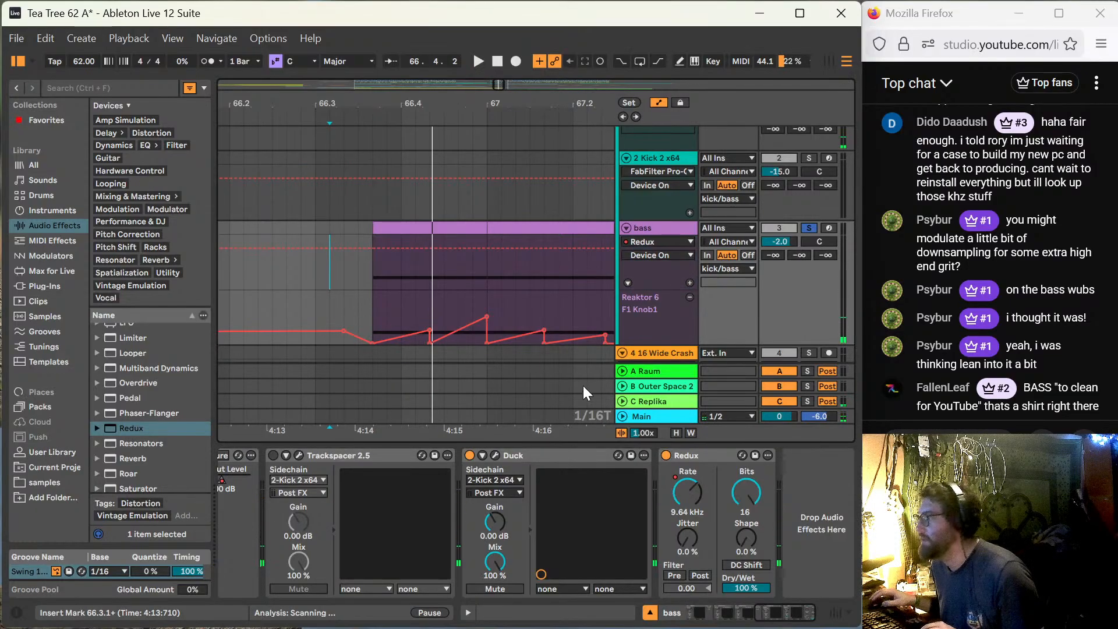
key(space)
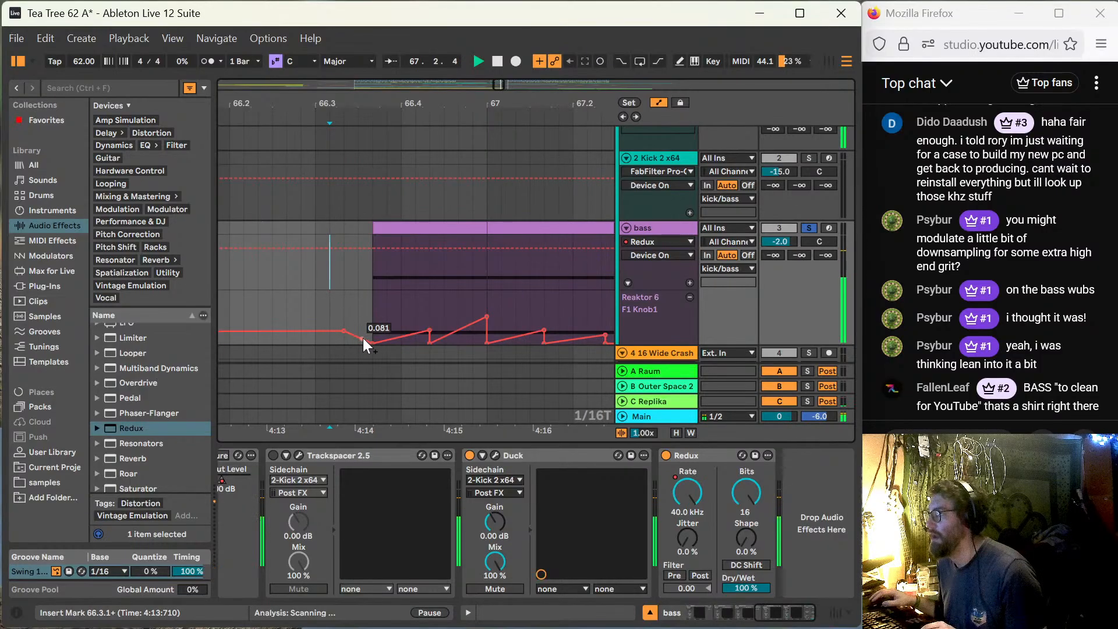
drag(358, 338, 358, 344)
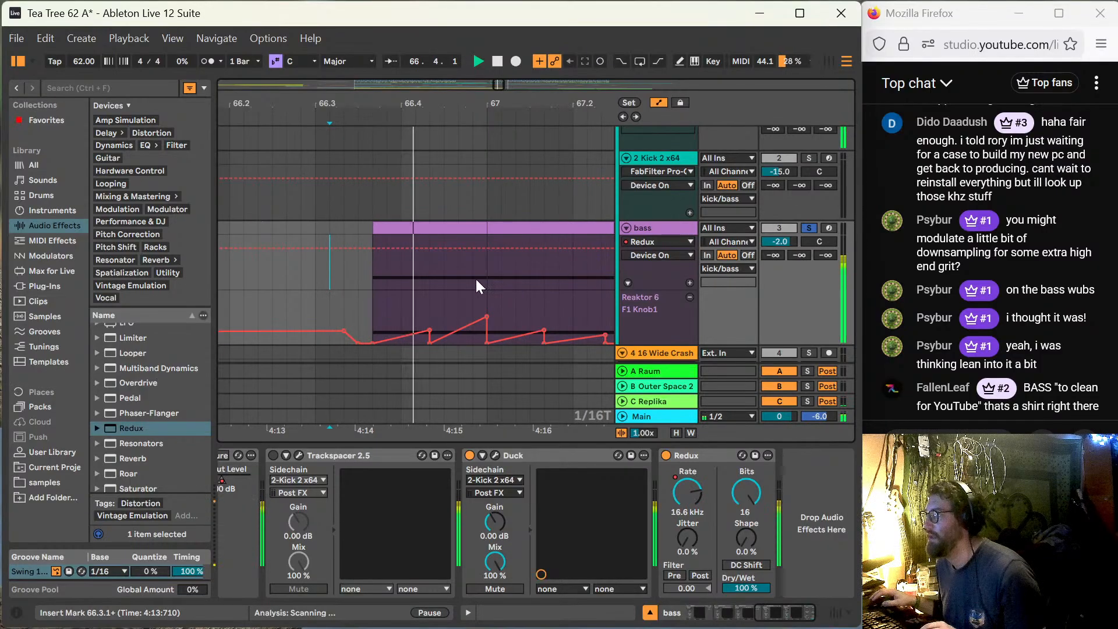
Step: Bring the Redux Sample Rate automation back into view on the bass track and replay the fill
click(651, 258)
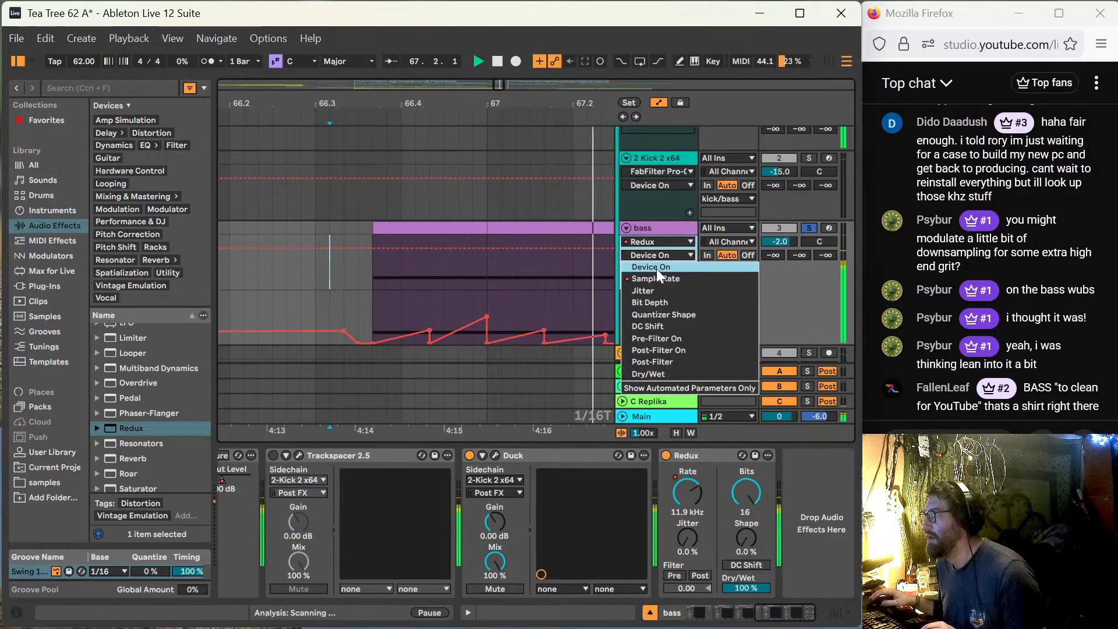
click(658, 283)
key(space)
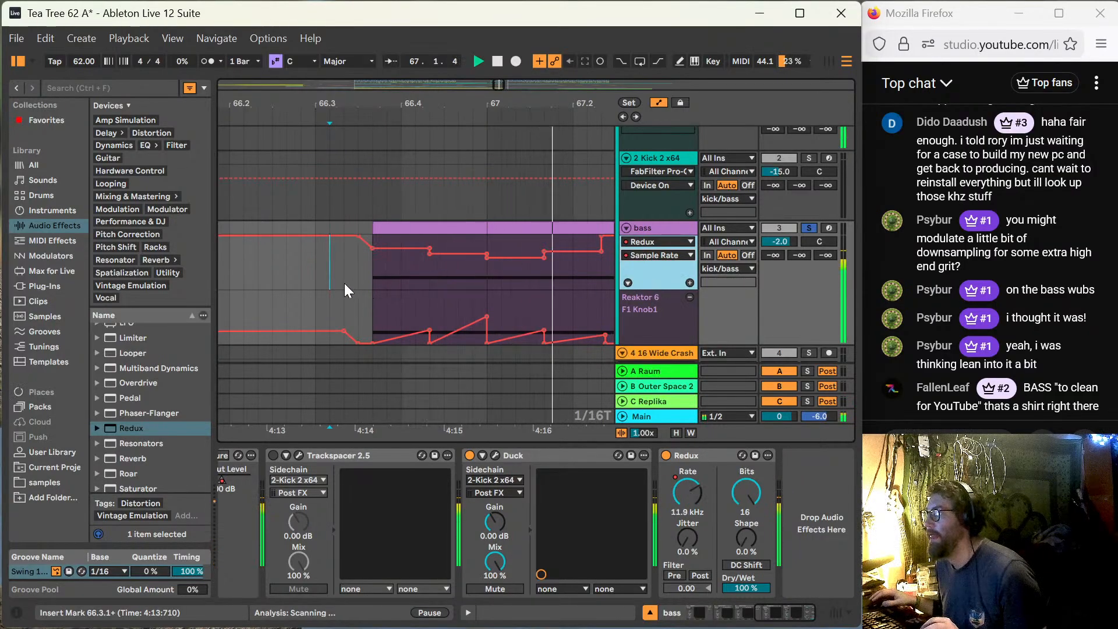
Step: Stop playback and move the Reaktor 6 F1 Knob1 automation peak at bar 67 slightly earlier to round its fall
key(space)
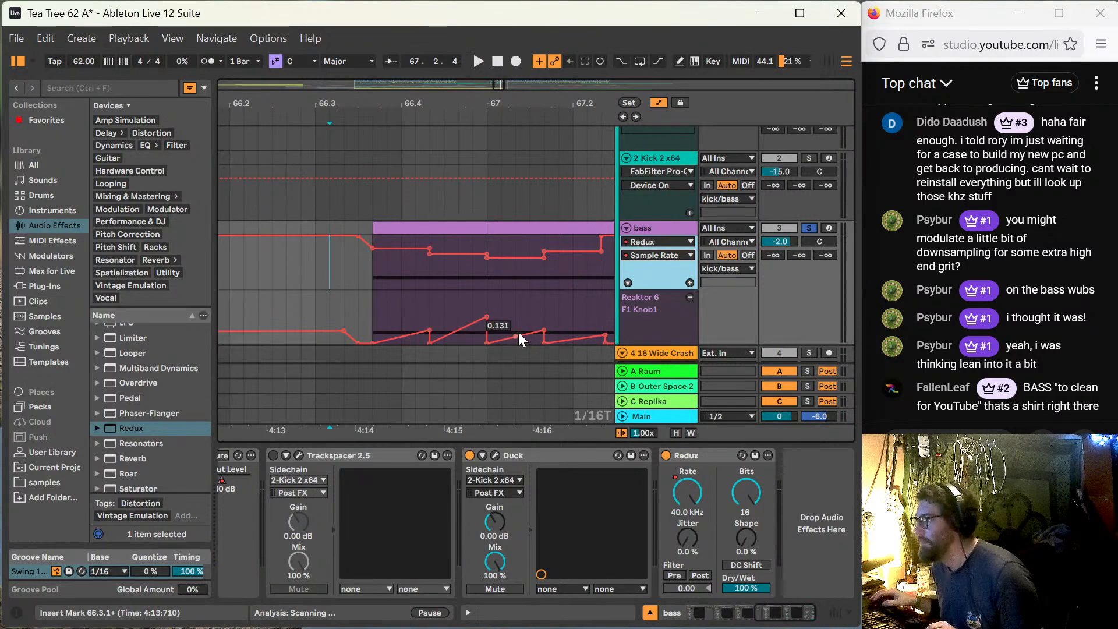
click(487, 316)
drag(487, 316, 472, 317)
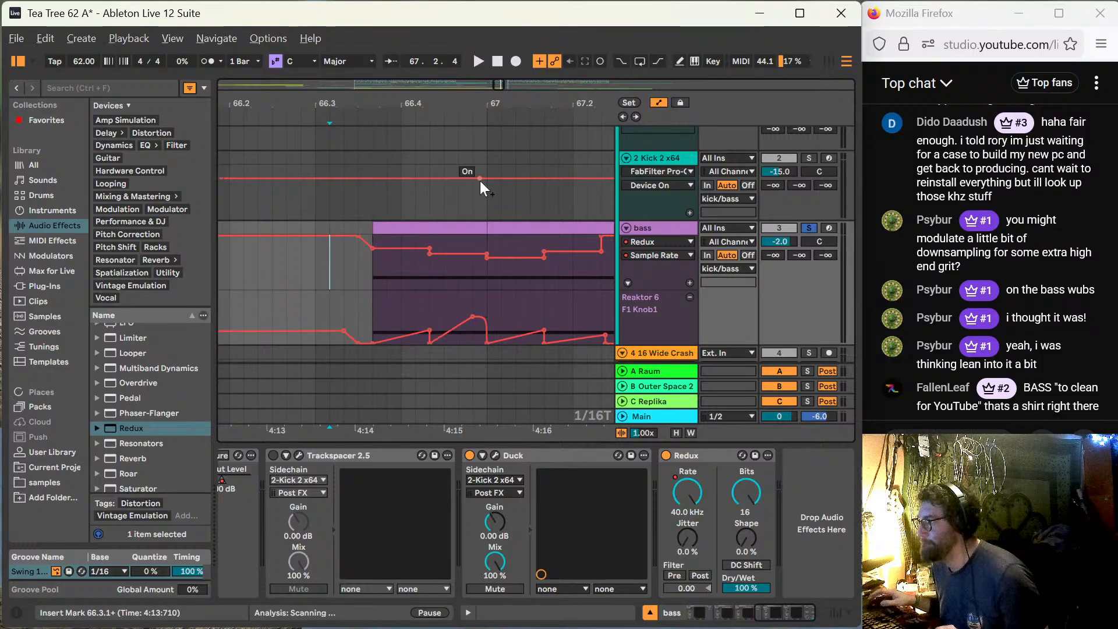
Step: Bend the Redux Sample Rate step just before bar 67 on the bass track into a rounded curve and replay the fill
key(space)
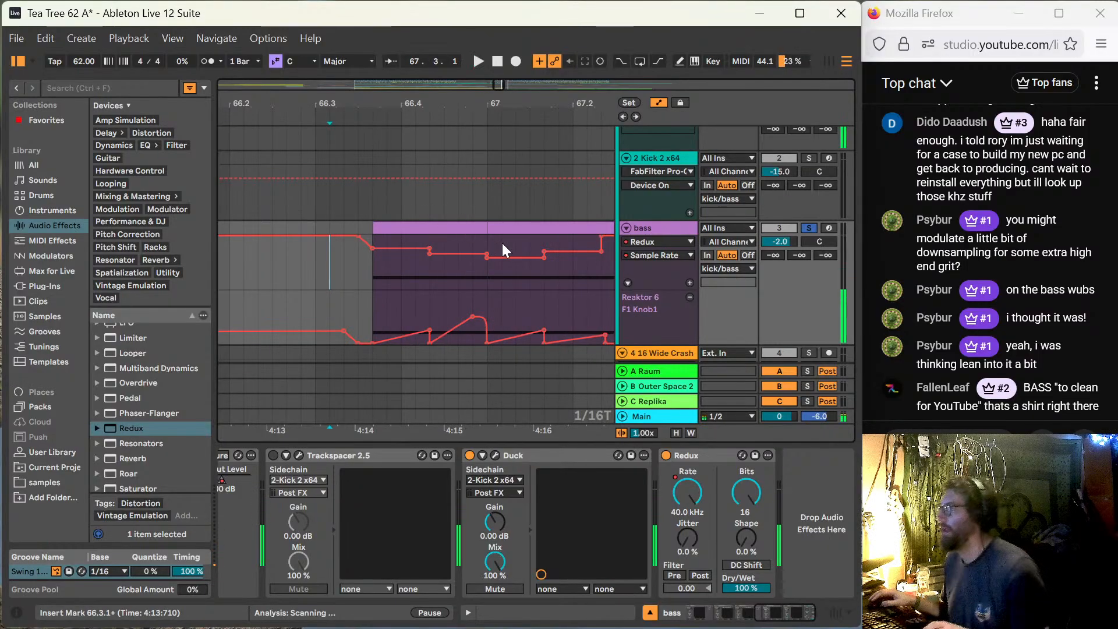
key(space)
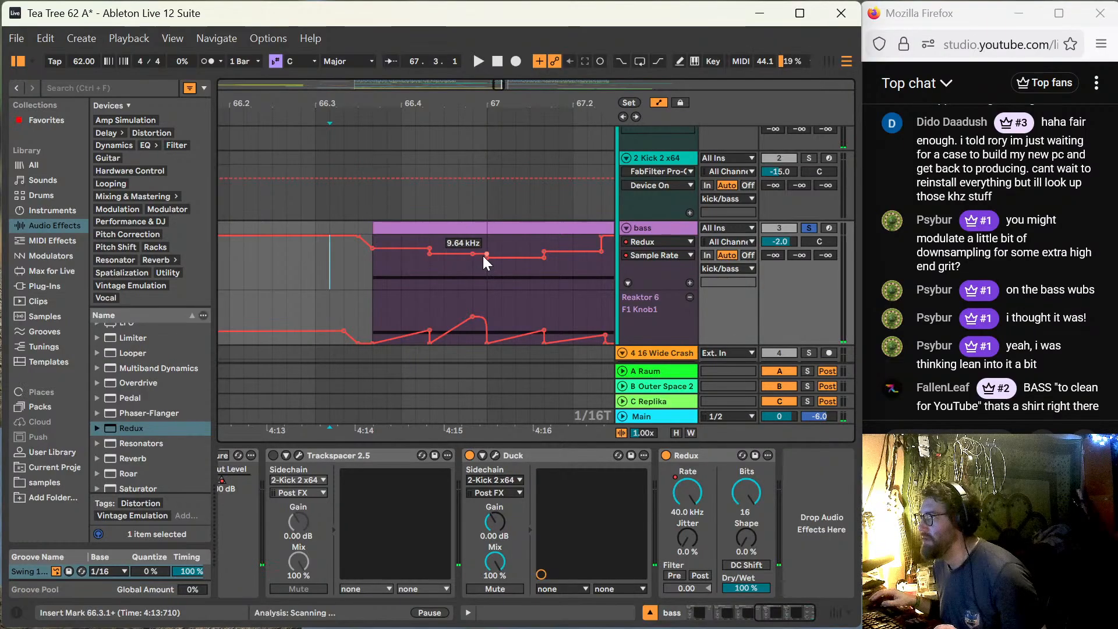
key(alt)
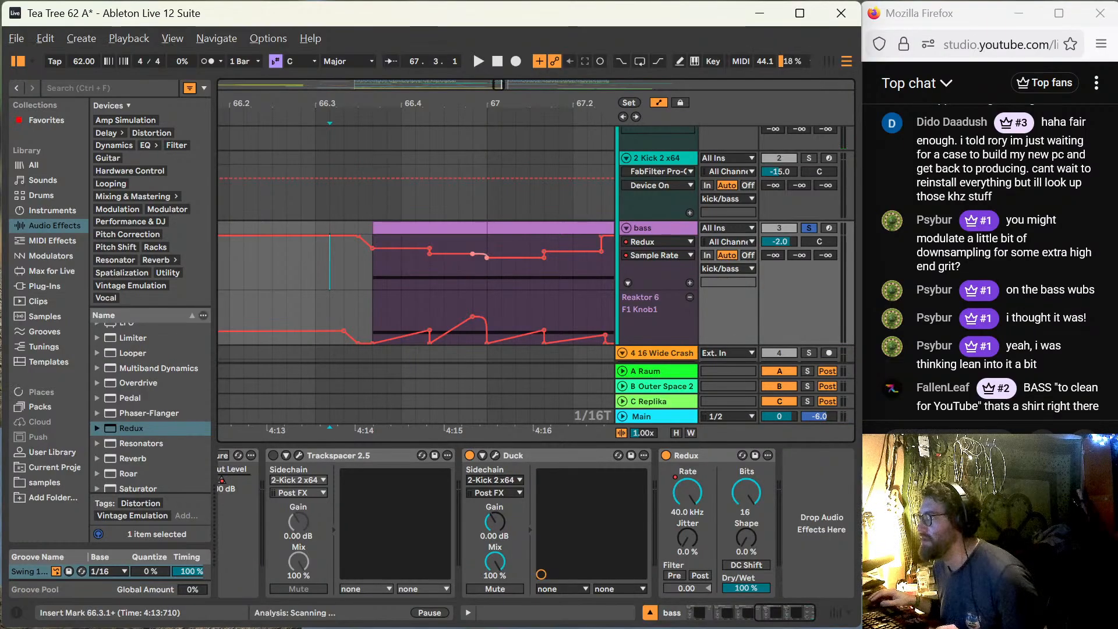
key(space)
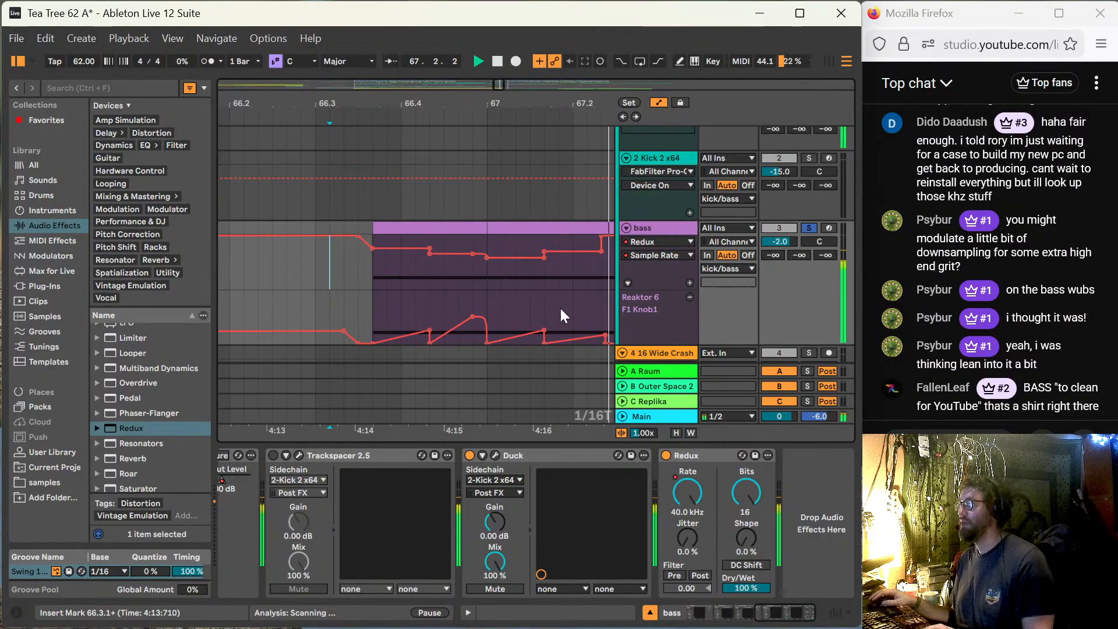
key(space)
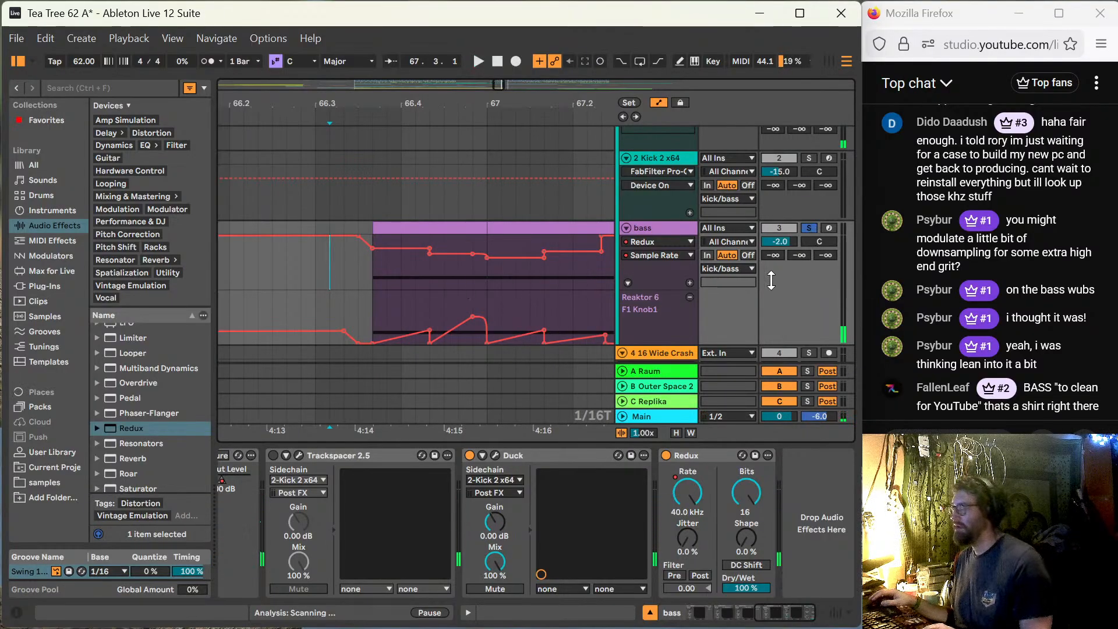
Step: Unsolo the bass, play the fill in the full mix into the 2nd drop, and hide the automation lanes
key(space)
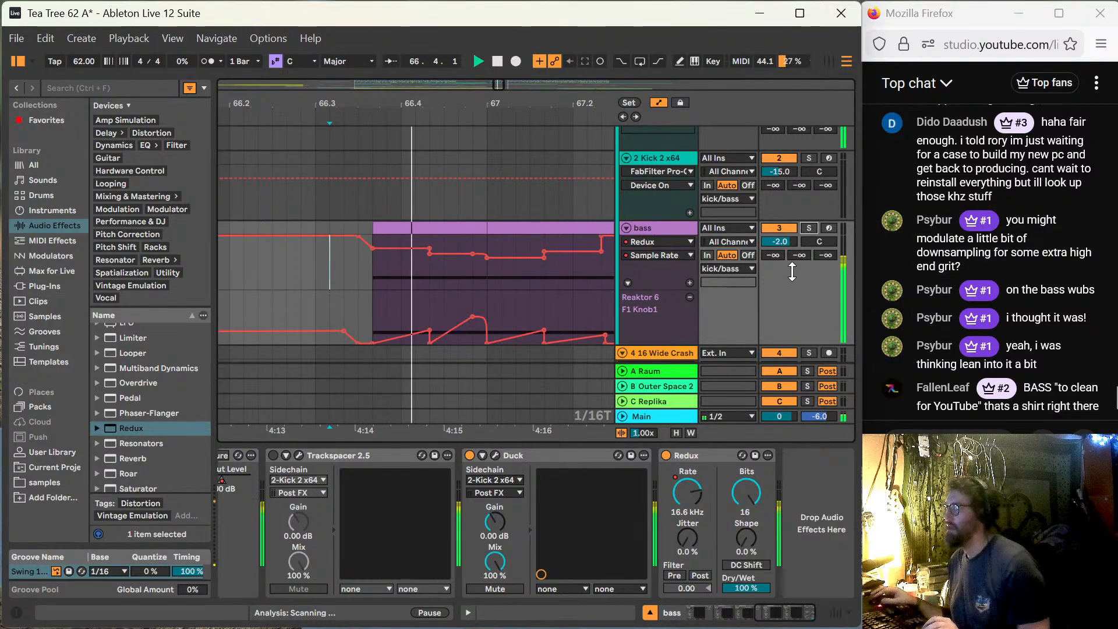
click(331, 307)
scroll(330, 307, down, 3)
key(minus)
key(minus)
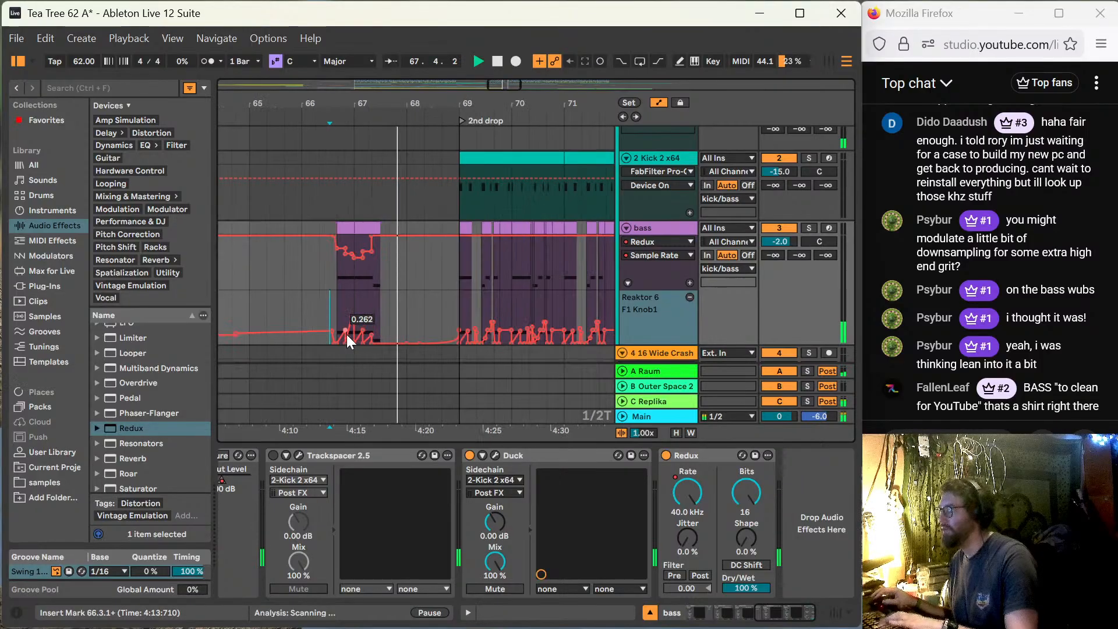
key(a)
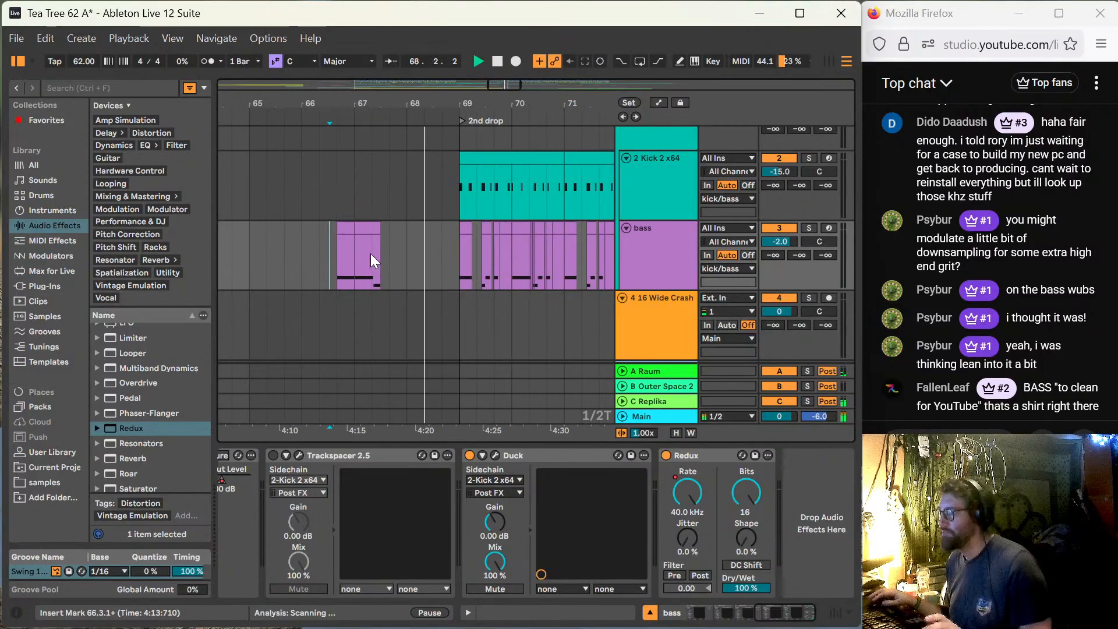
Step: Hide the device view and play the clips on 24 Audio and 25 Audio from bar 58 in the full mix
scroll(369, 248, down, 5)
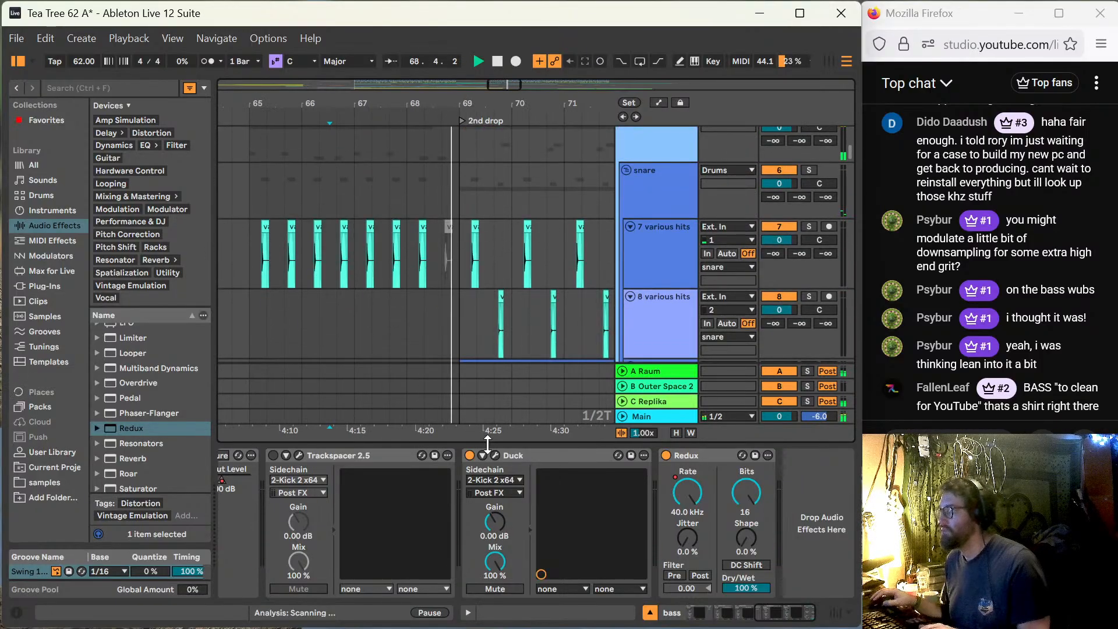
key(ctrl+alt+l)
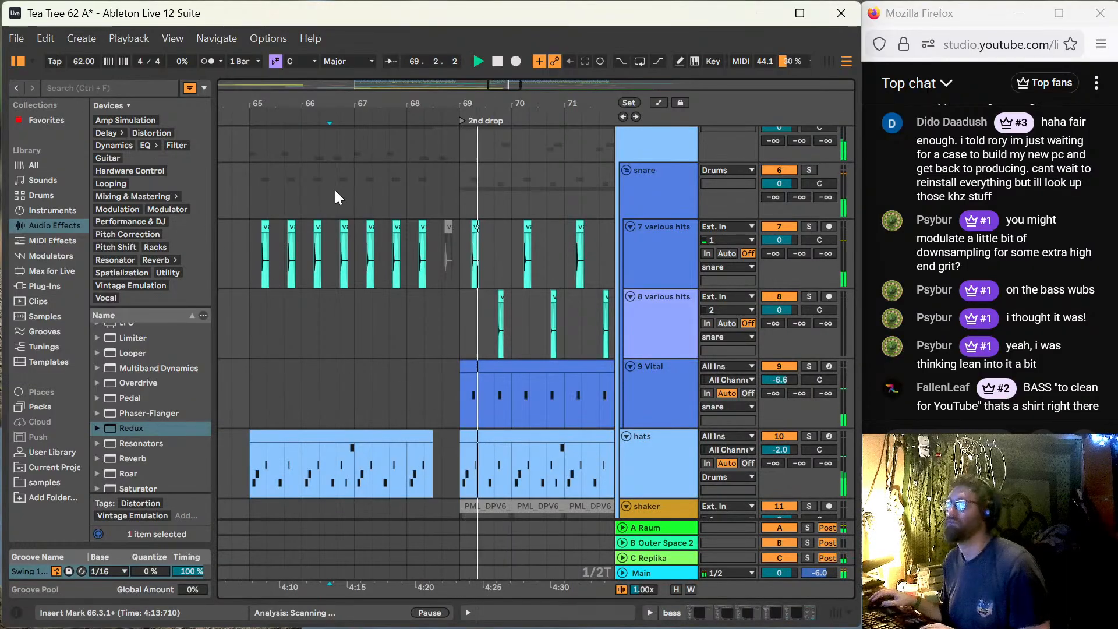
key(minus)
key(minus)
key(minus)
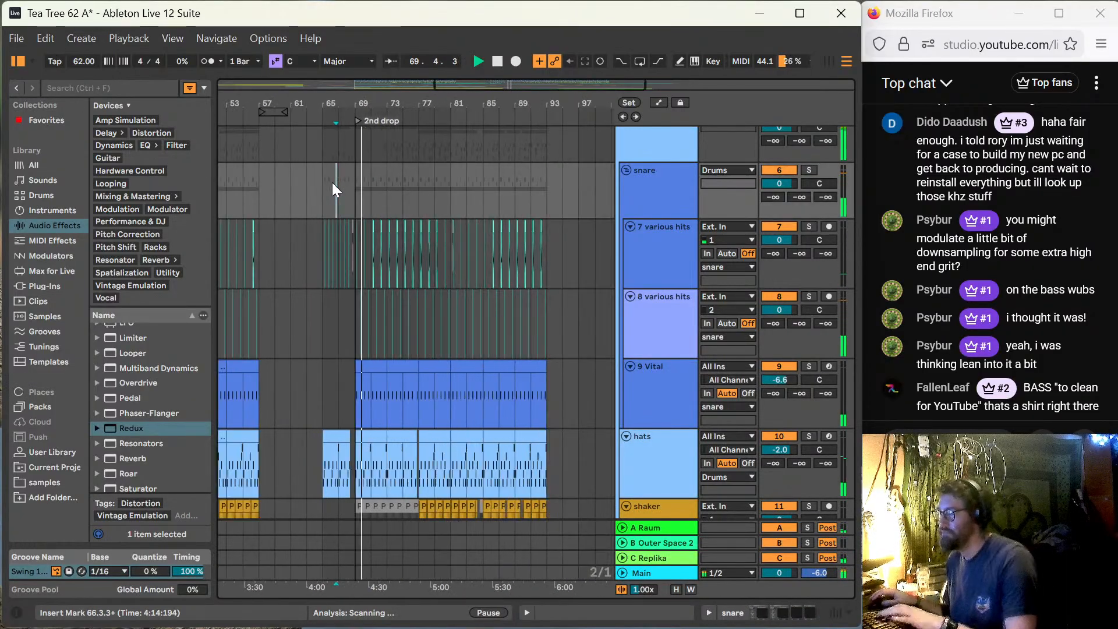
key(minus)
scroll(335, 298, down, 8)
scroll(344, 389, down, 15)
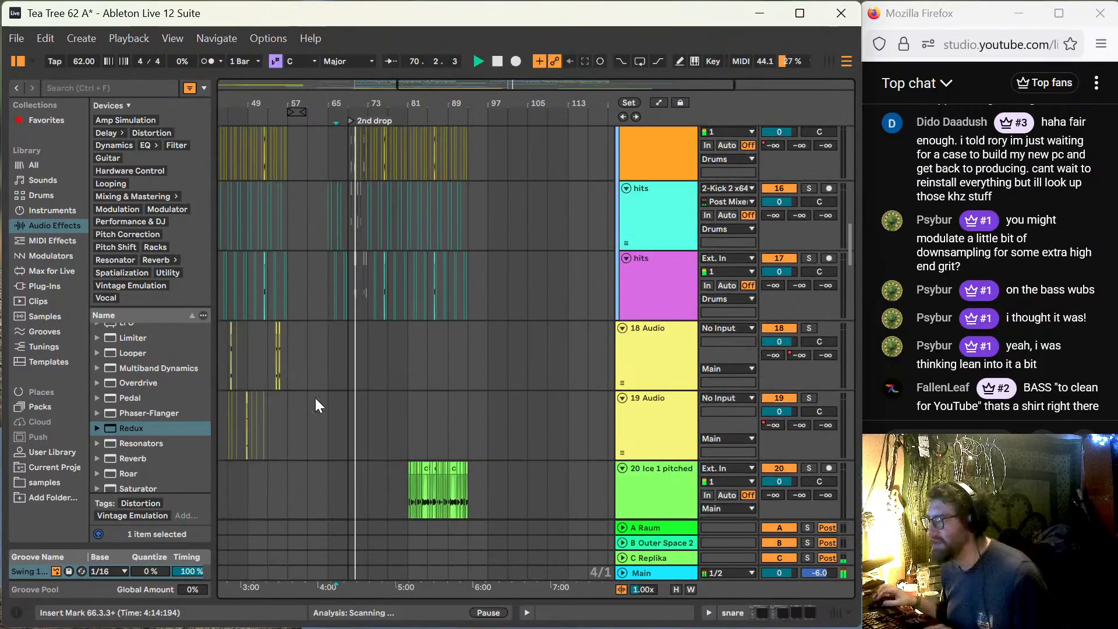
scroll(274, 365, up, 6)
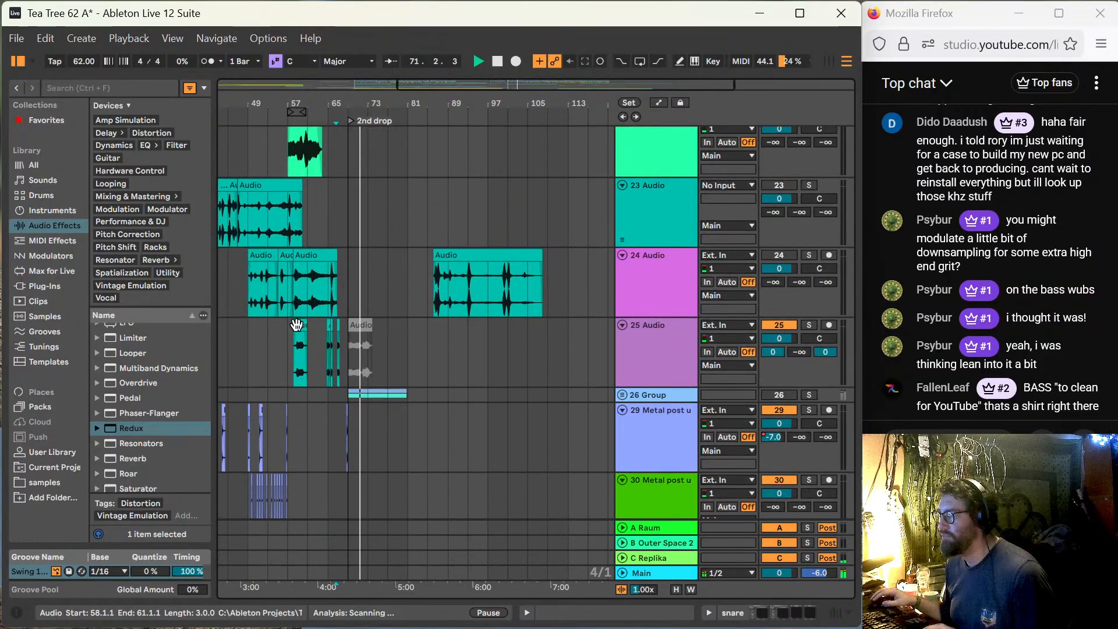
click(294, 326)
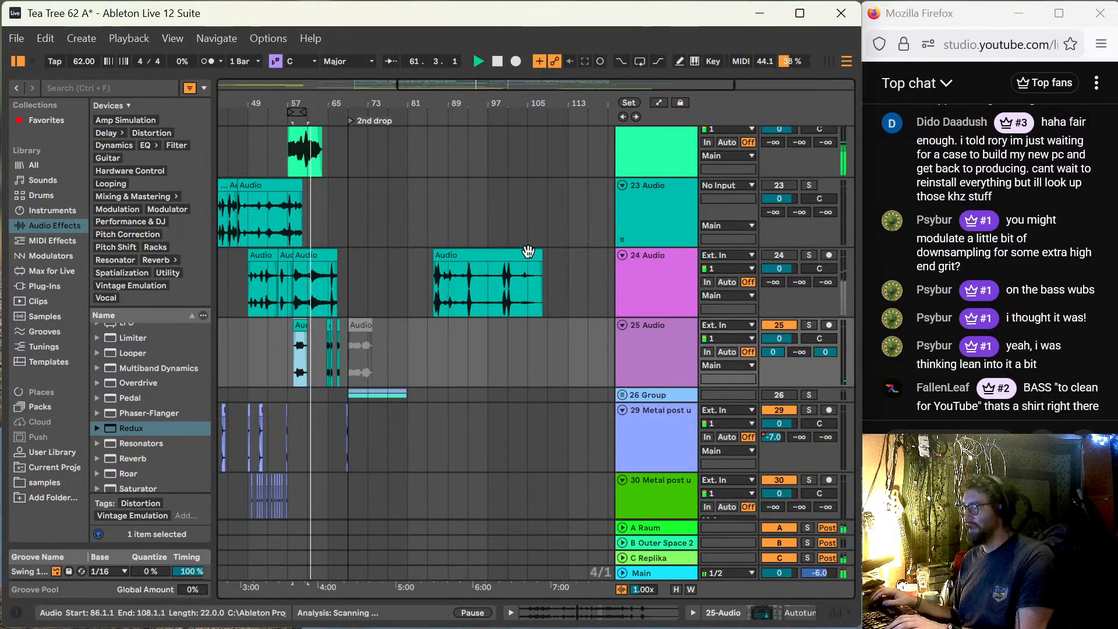
click(789, 256)
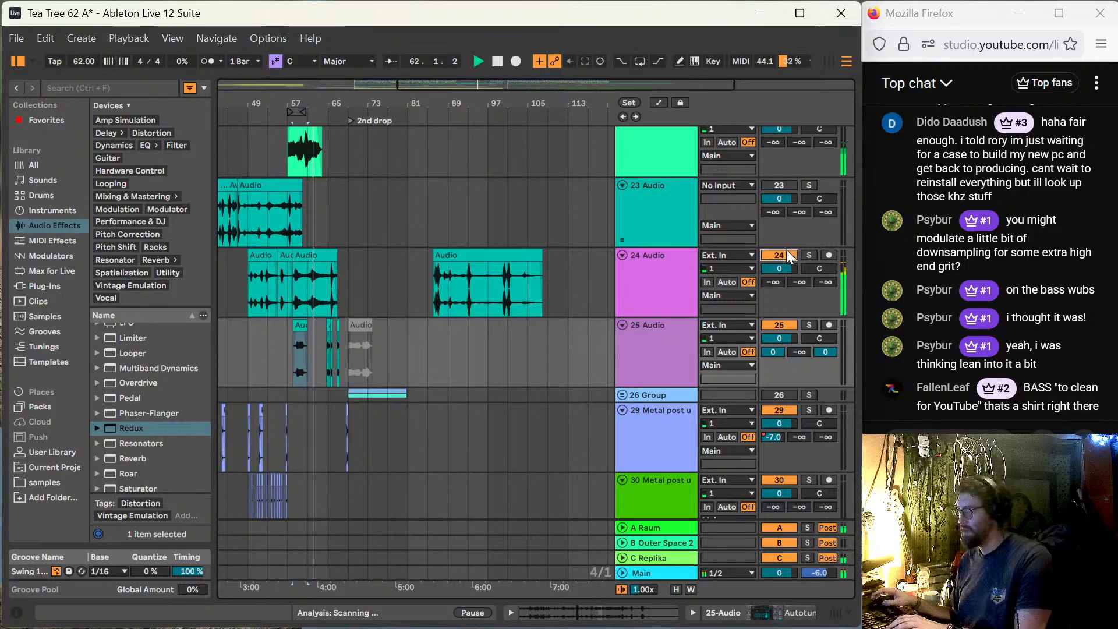
Step: Split the long 24 Audio clip at 61.3.3 and 65.3.3 to isolate a four-bar section
click(307, 285)
key(plus)
key(plus)
key(plus)
key(plus)
key(plus)
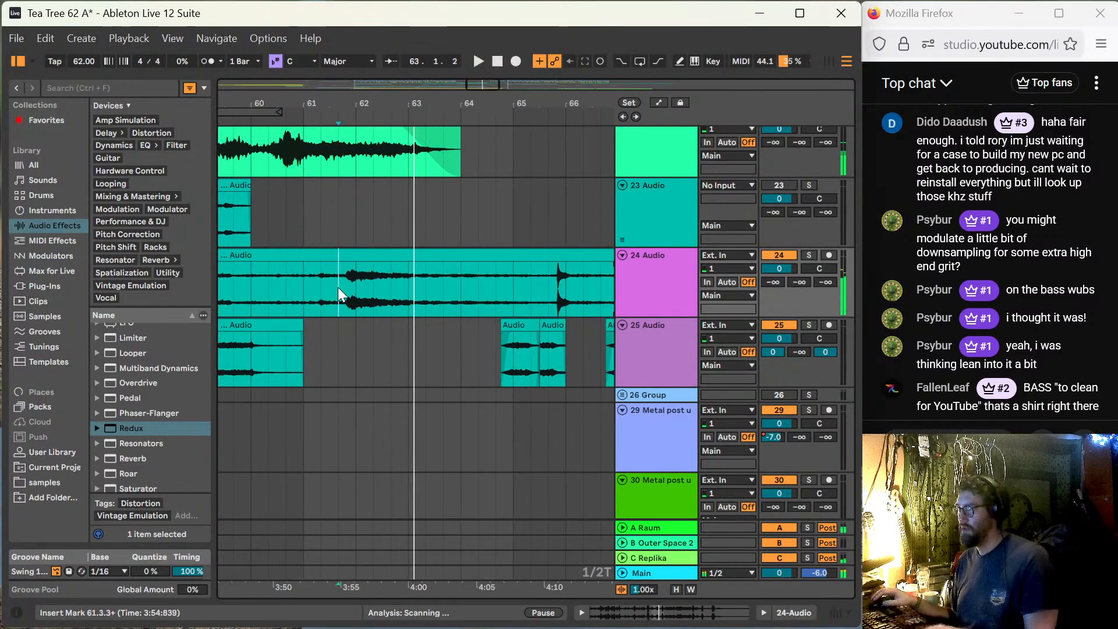
click(338, 287)
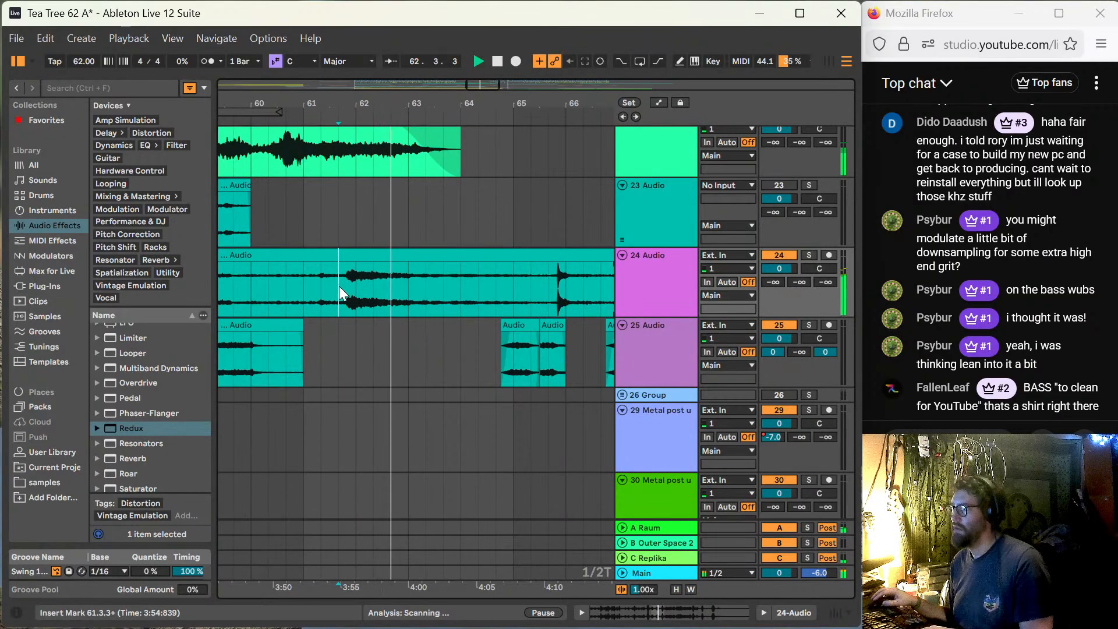
drag(339, 285, 547, 274)
key(ctrl+e)
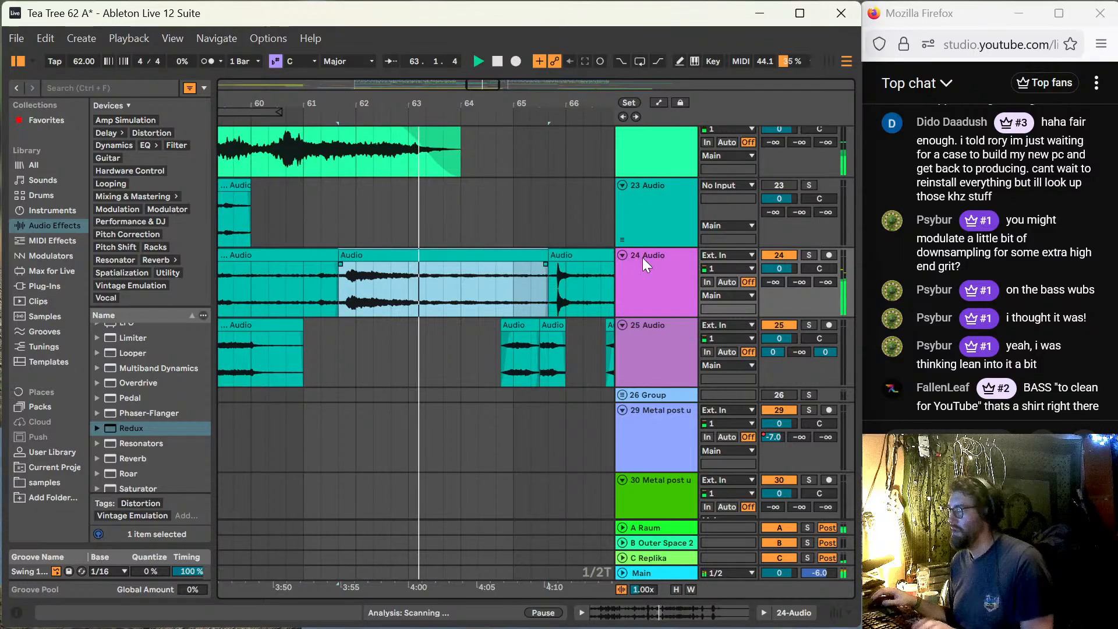
Step: Set send A of 24 Audio to -6.6 dB, audition it, and trim the clip before the split back to bar 61
mouse_move(778, 279)
mouse_down()
mouse_move(778, 245)
mouse_move(778, 267)
mouse_up()
key(space)
key(space)
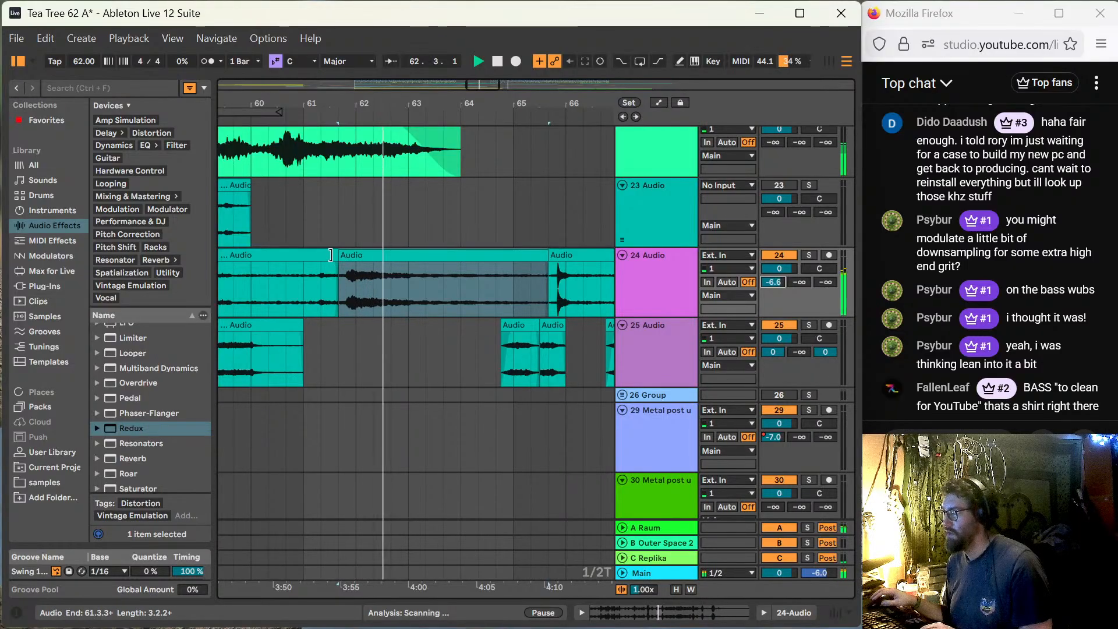
drag(335, 257, 303, 258)
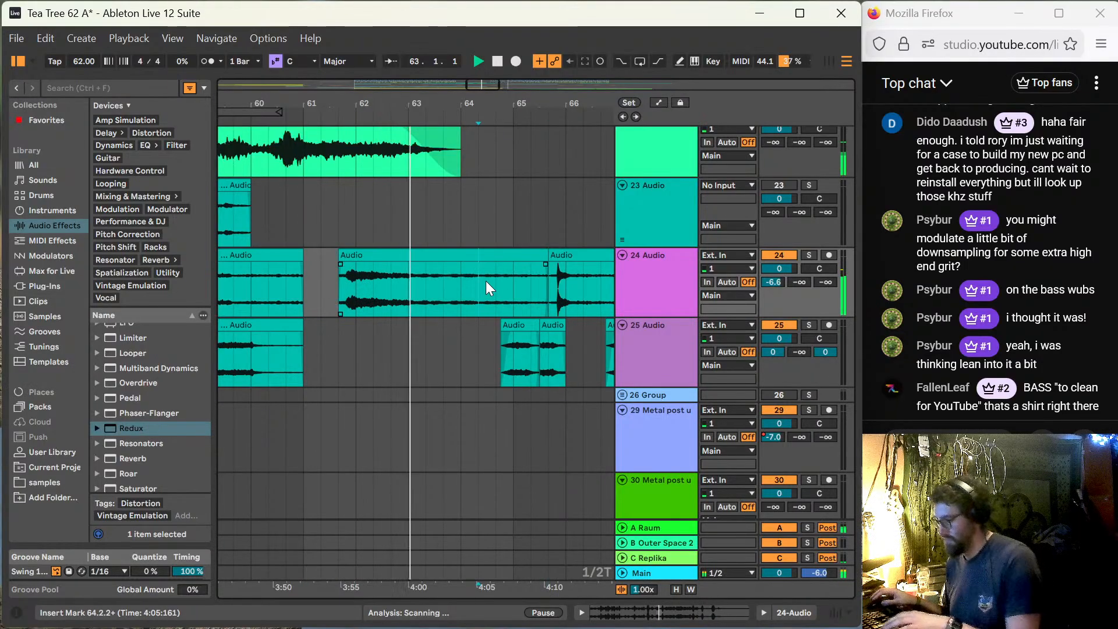
Step: Move the short 24 Audio clip at 65.3.3 past the 2nd drop marker to about bar 71 and stop playback
scroll(486, 281, down, 5)
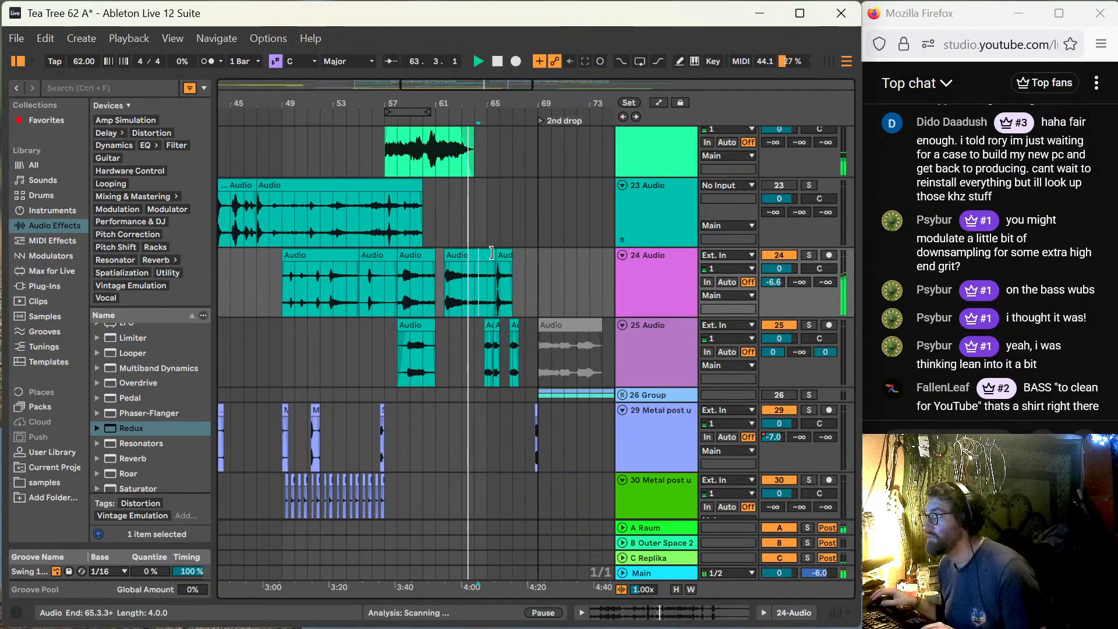
click(501, 255)
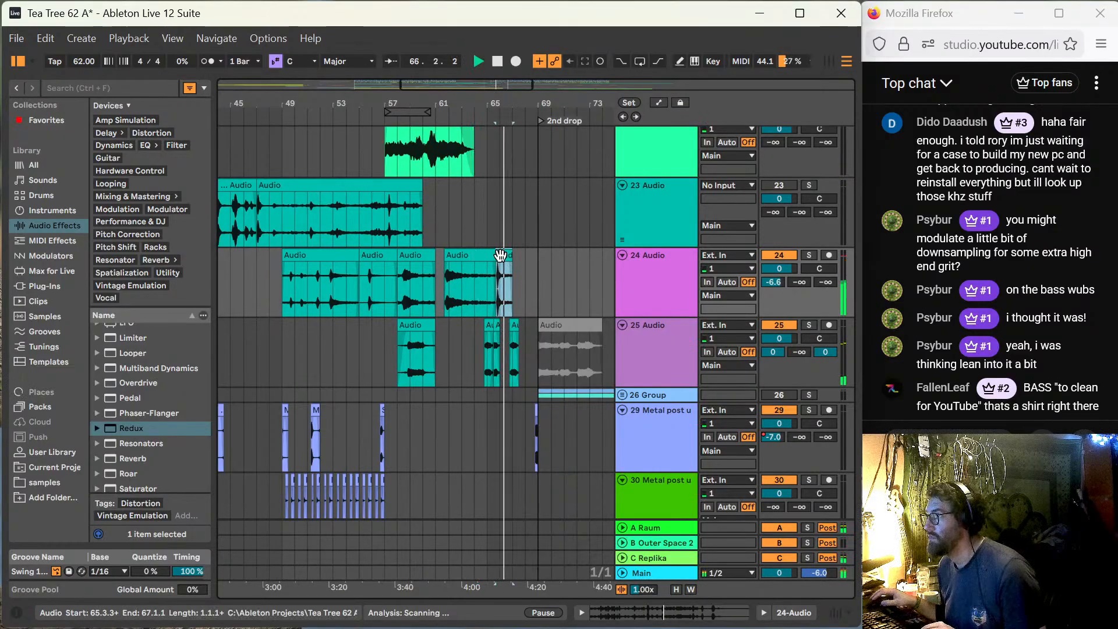
drag(501, 255, 573, 257)
key(space)
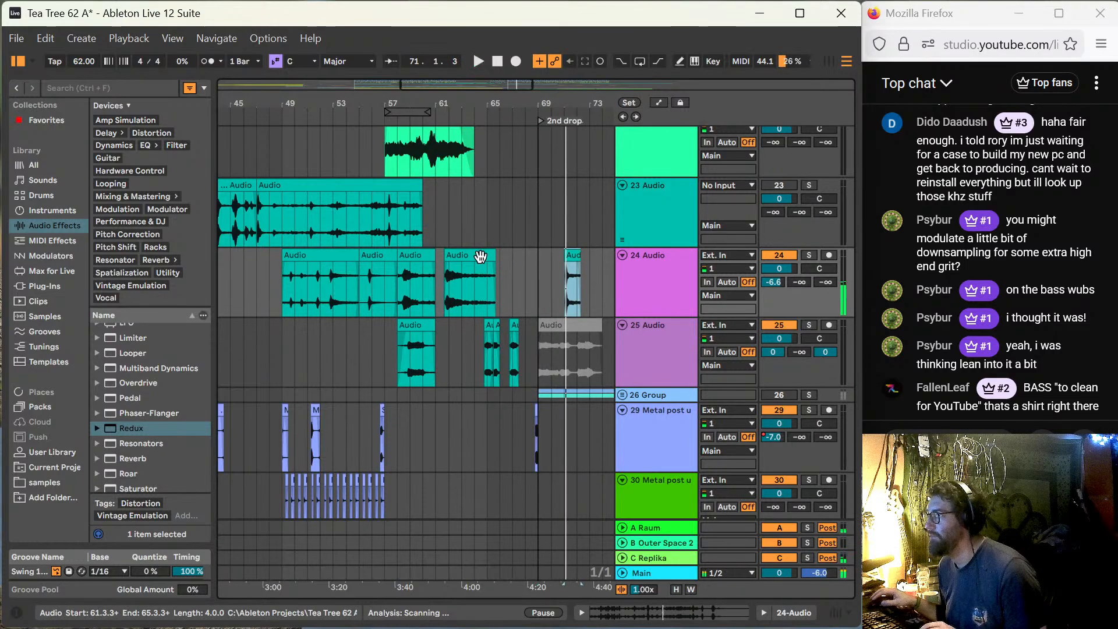
Step: Shift the four-bar 24 Audio clip to 64.3.3 and add a fade-out from about bar 67 to its end
drag(481, 255, 517, 260)
key(space)
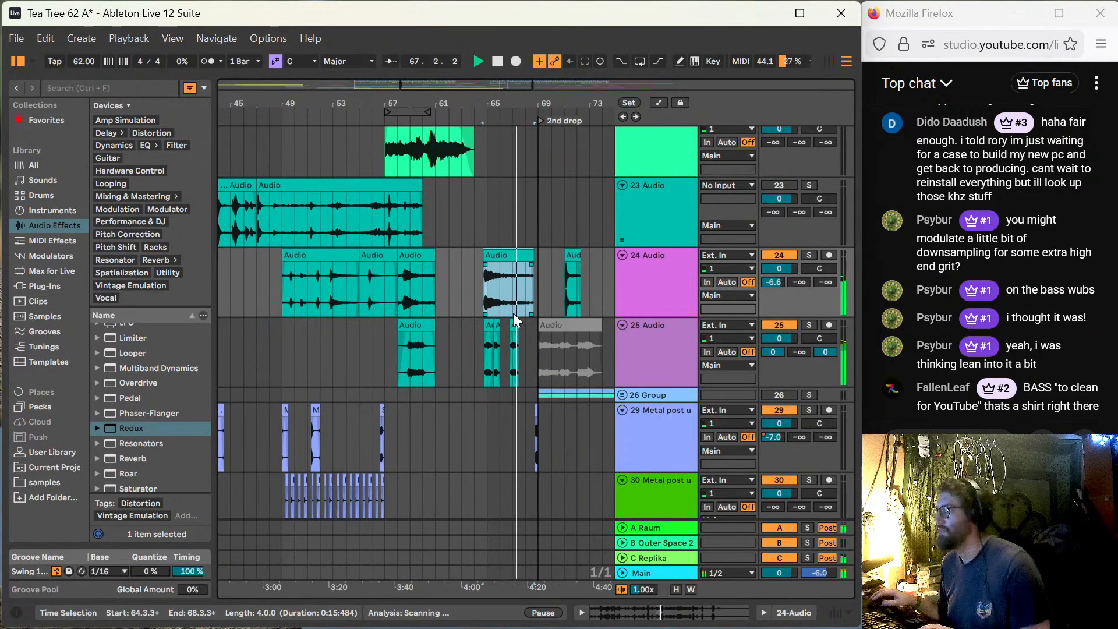
drag(533, 264, 513, 266)
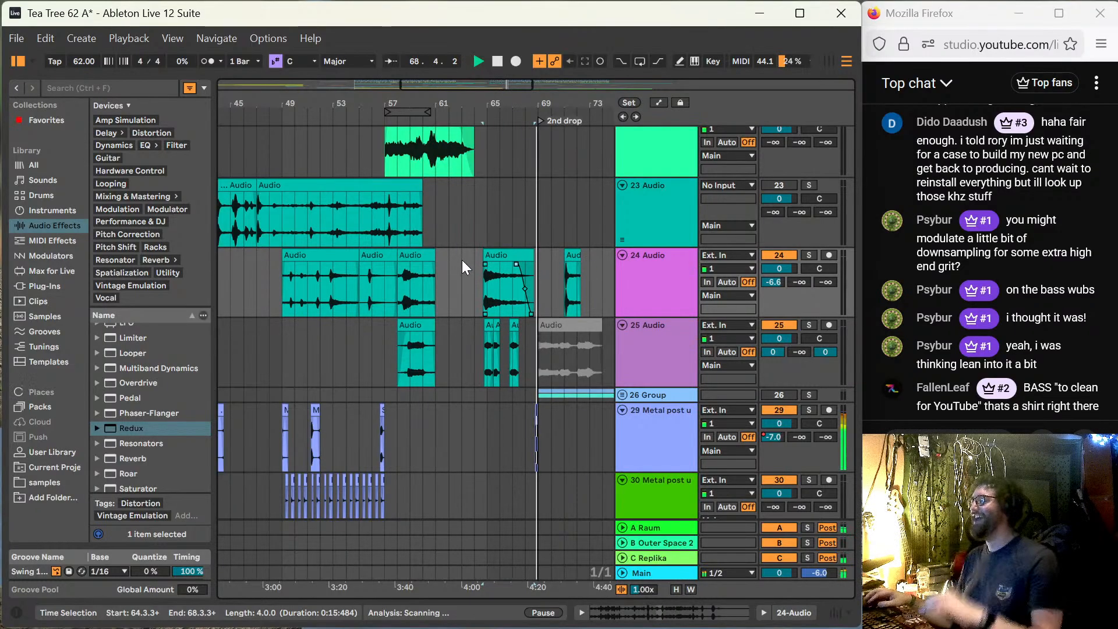
Step: Solo 25 Audio and play its short clip at 66.4.1
click(660, 349)
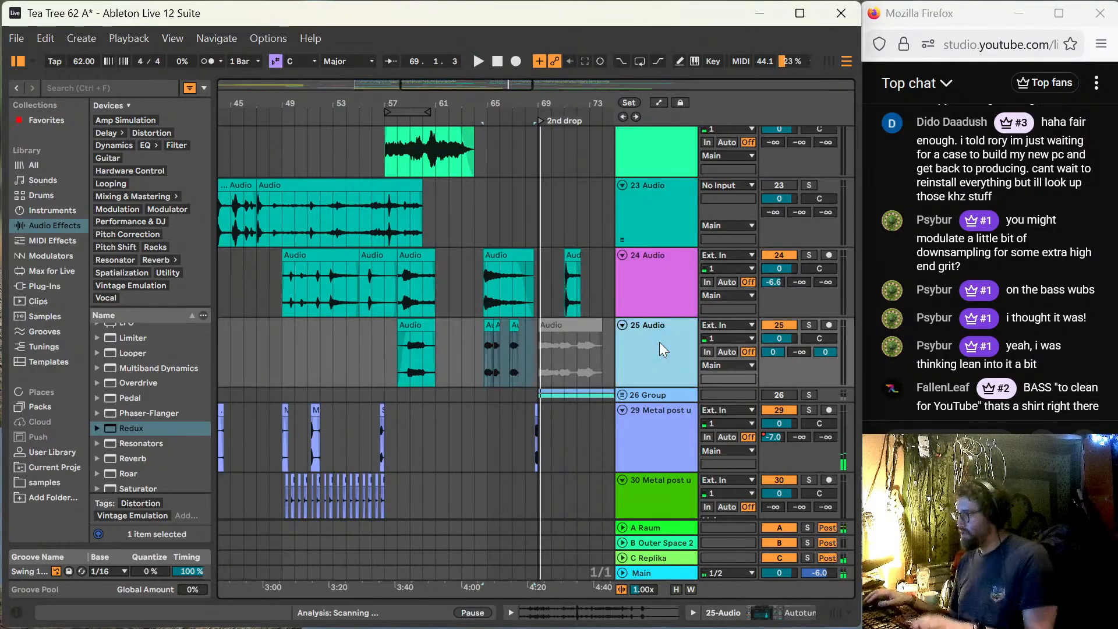
click(806, 325)
click(488, 359)
click(512, 323)
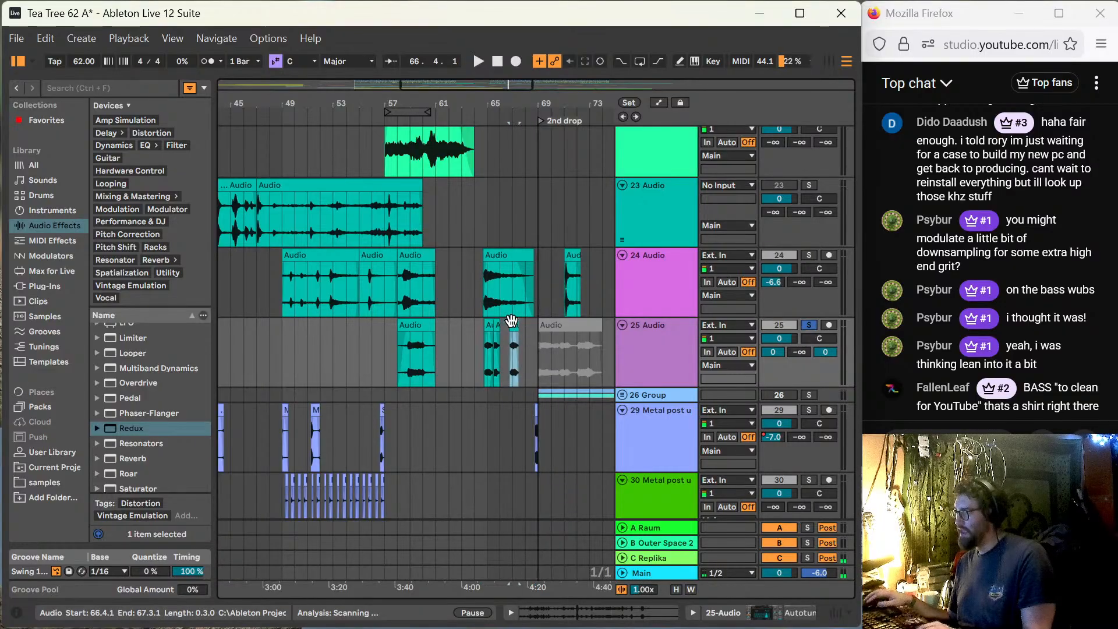
key(space)
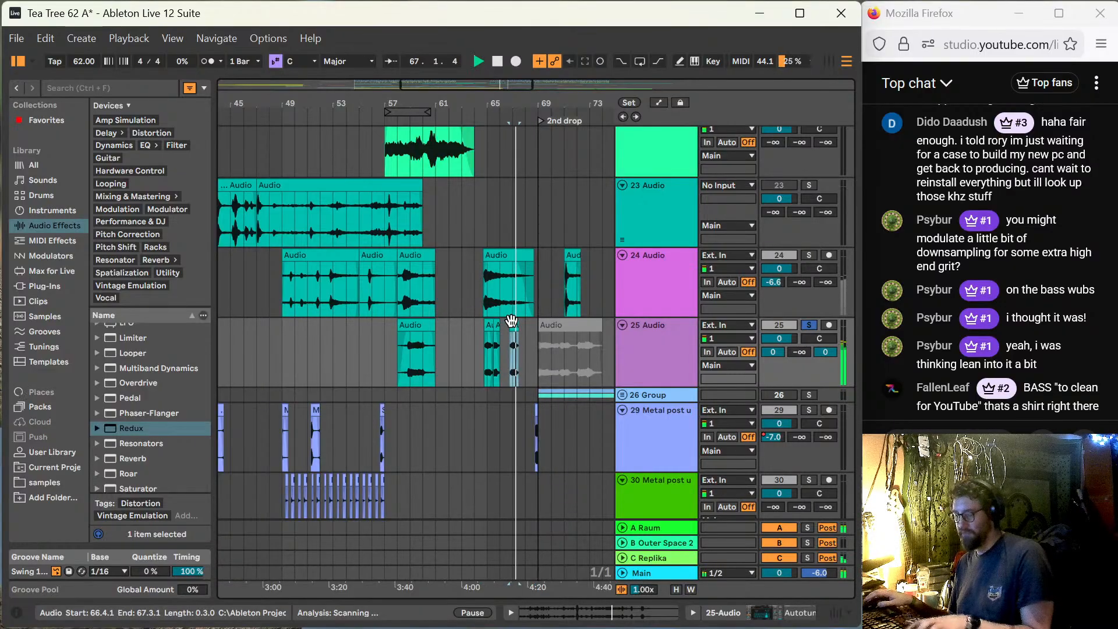
Step: Insert an audio track below 25 Audio, set its input to Resampling, and arm it for recording
key(ctrl+t)
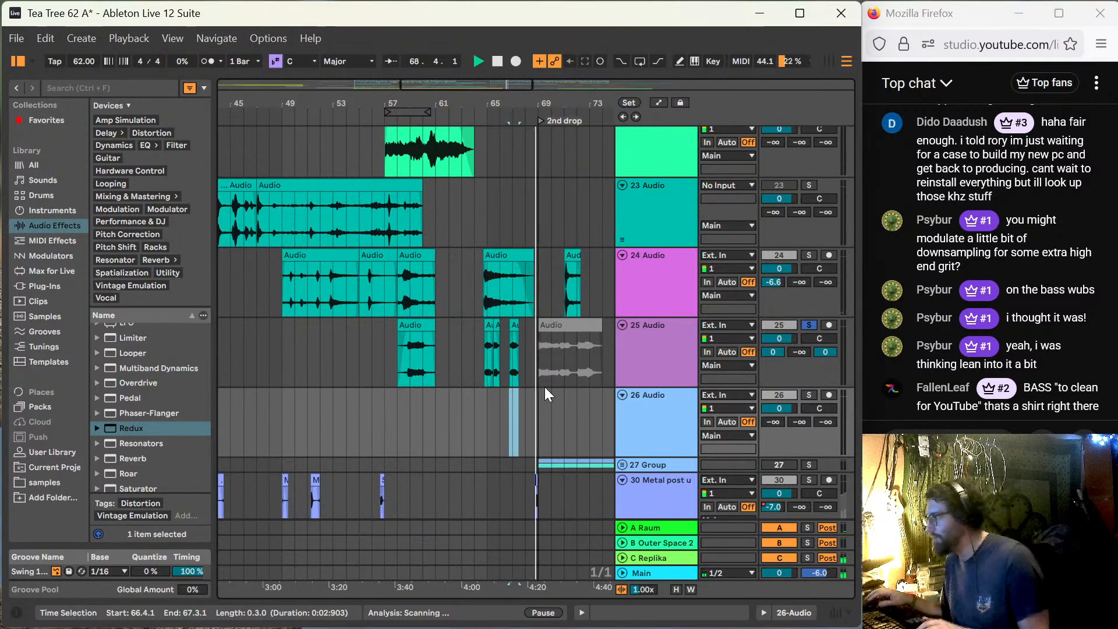
key(space)
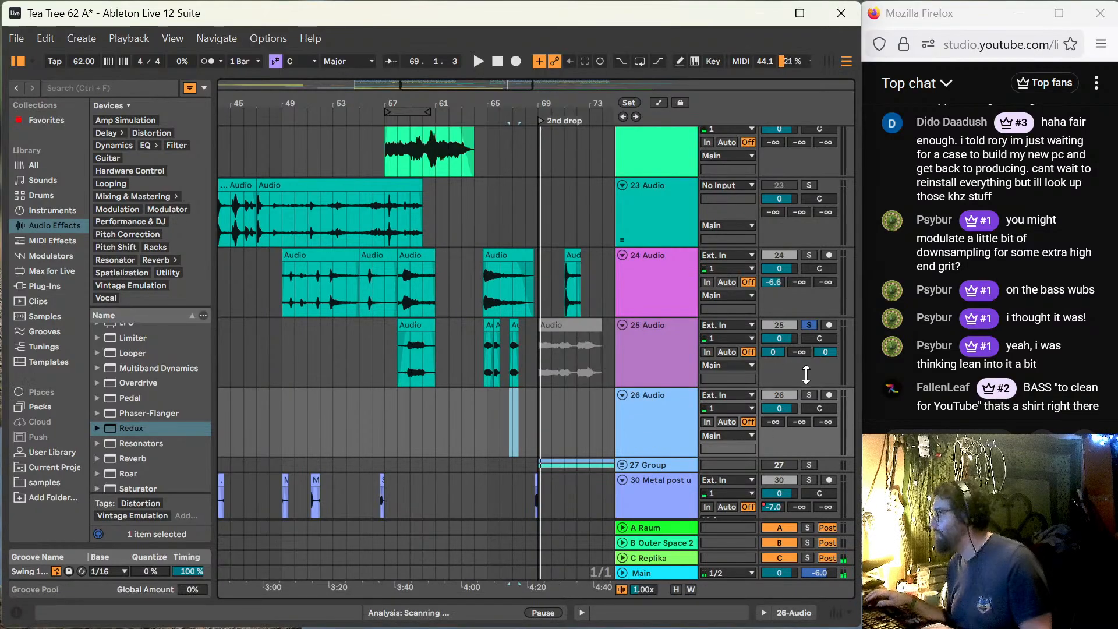
click(738, 397)
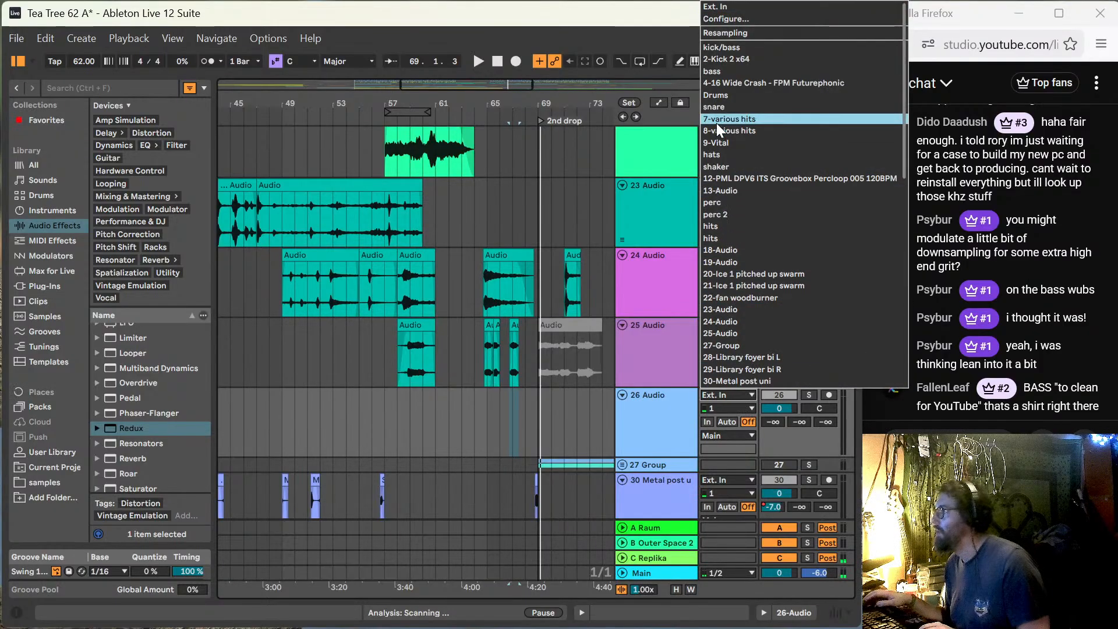
click(728, 33)
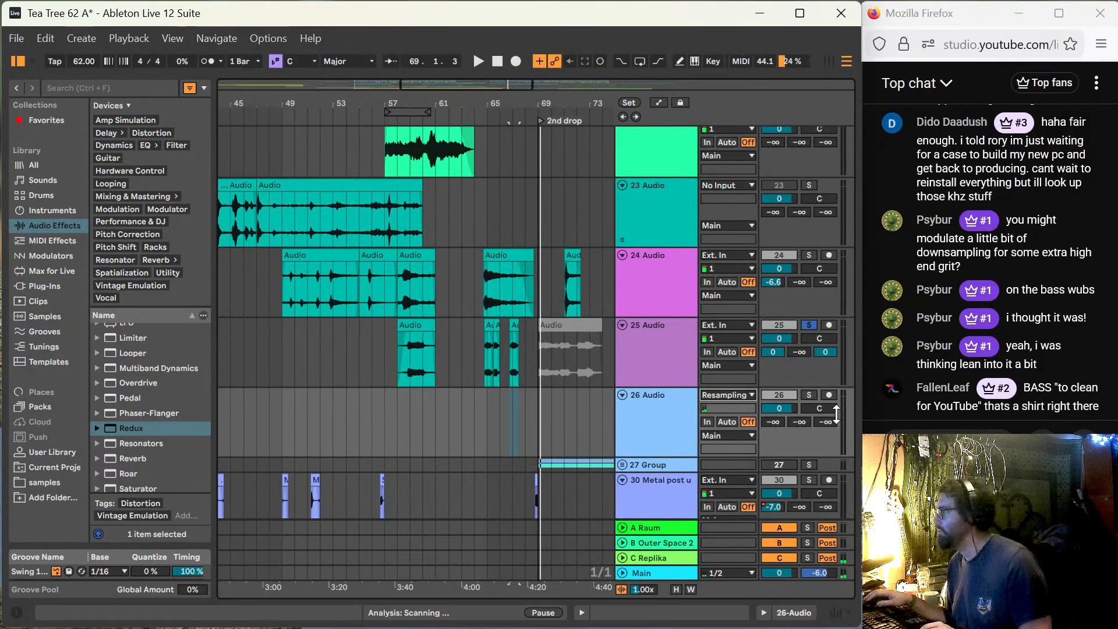
click(829, 394)
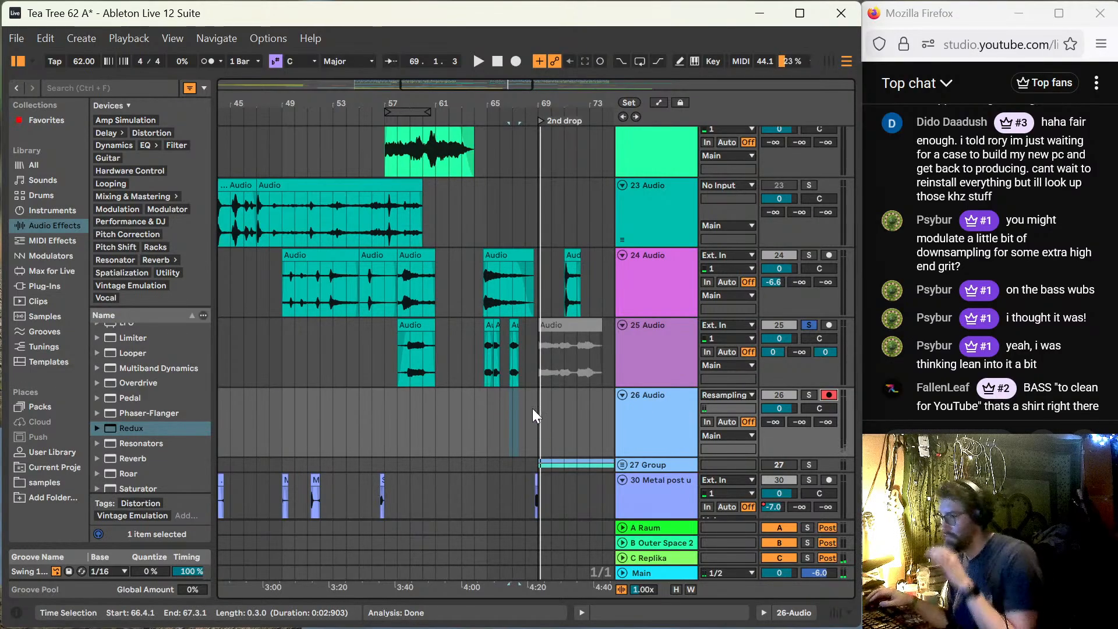
Step: Record the resampled output onto 26 Audio from bar 64 to the 2nd drop and trim the recording's end to 69.1.1
click(484, 408)
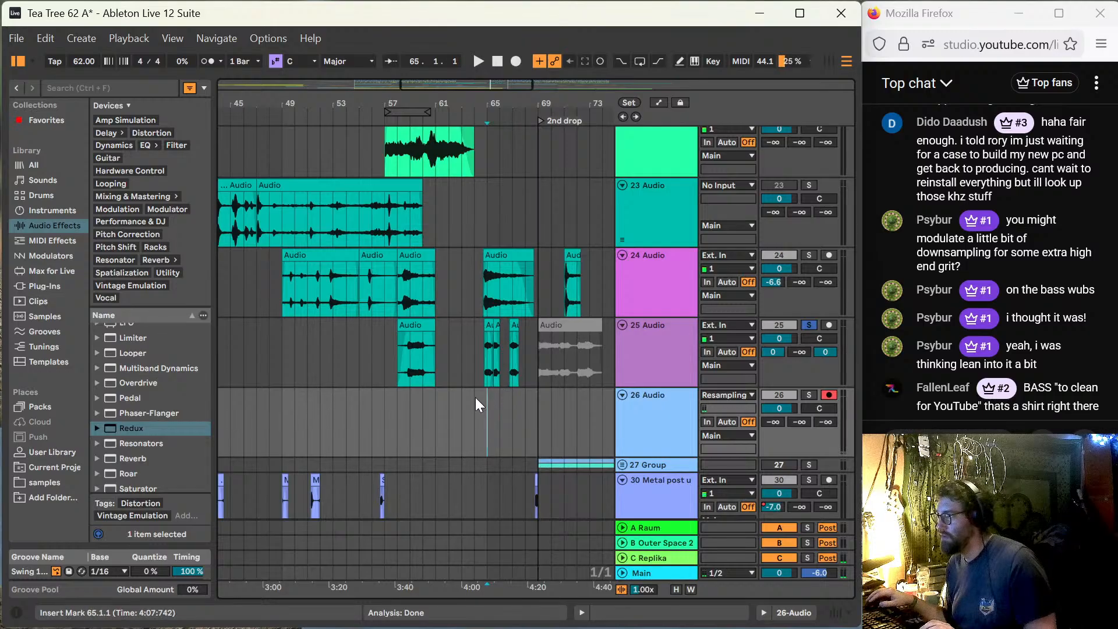
key(space)
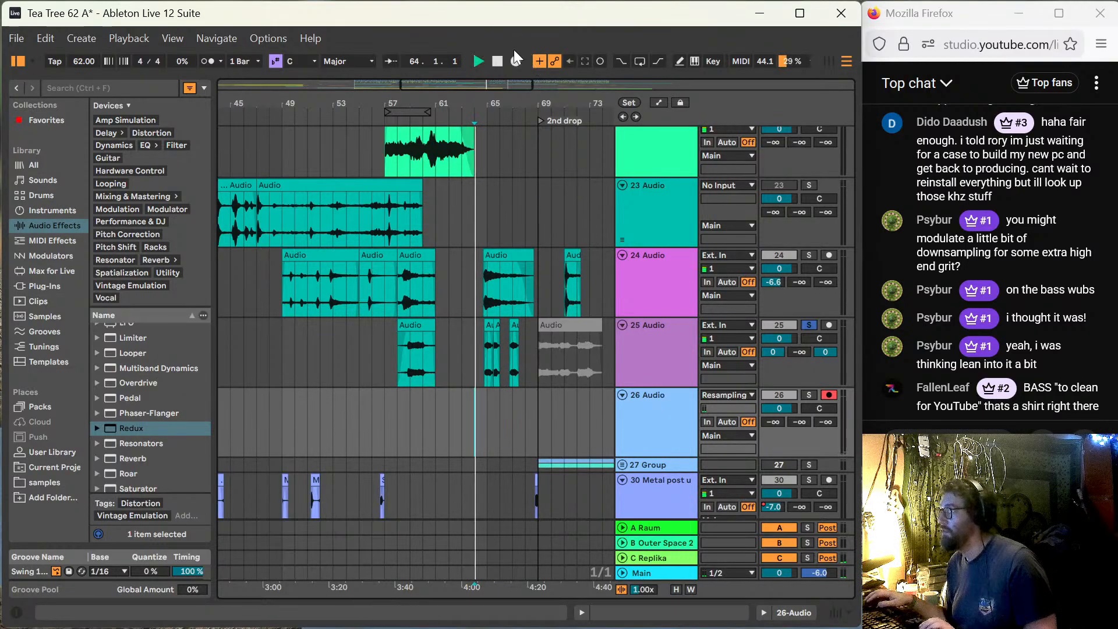
click(520, 62)
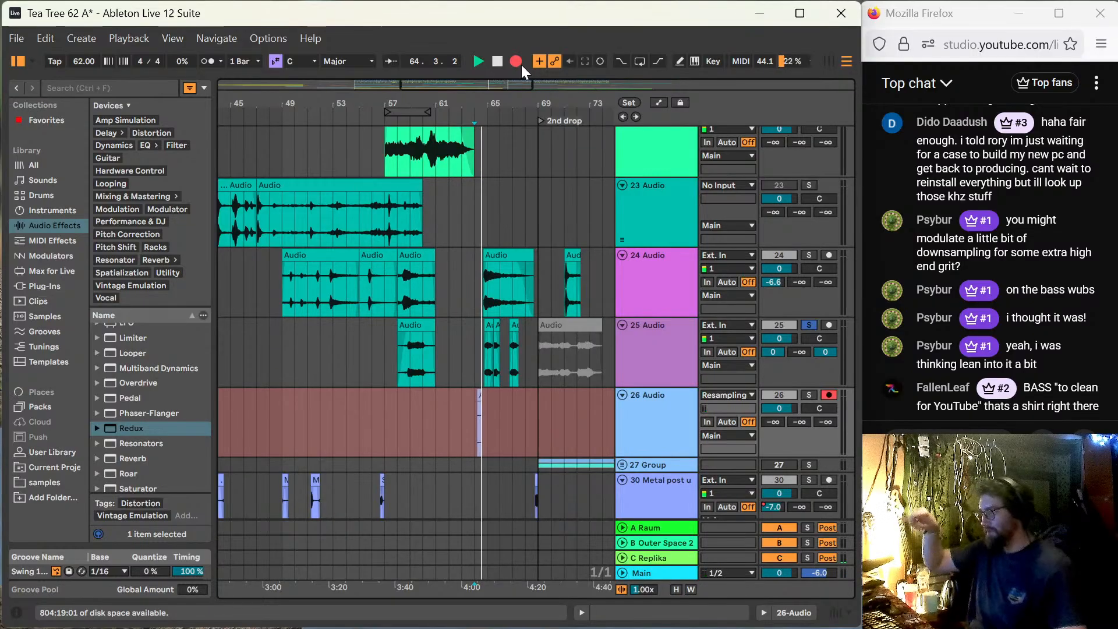
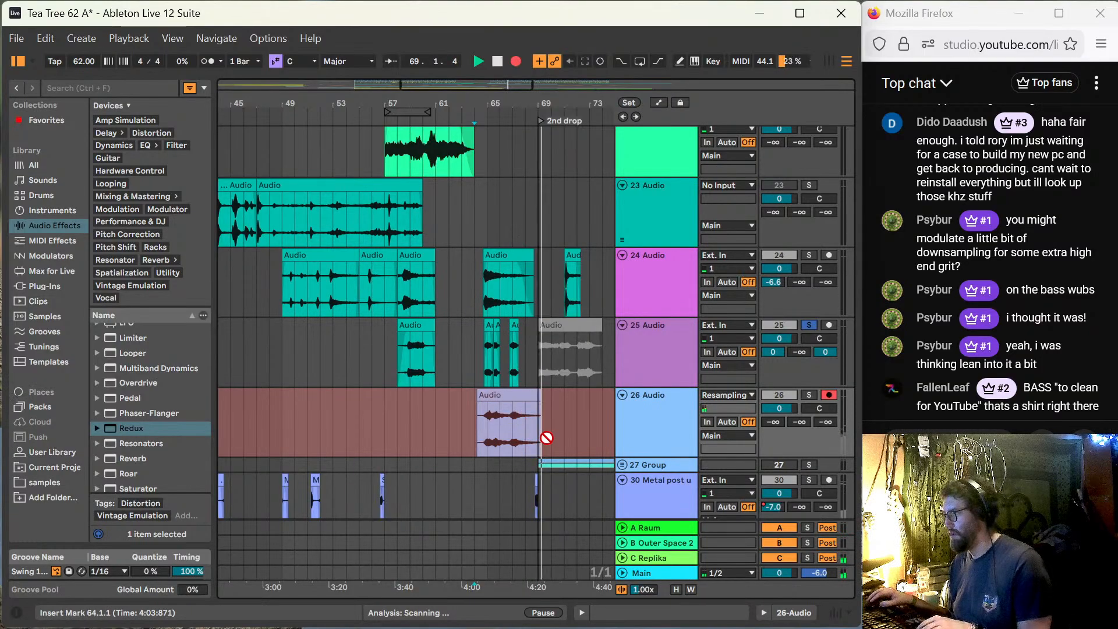
key(space)
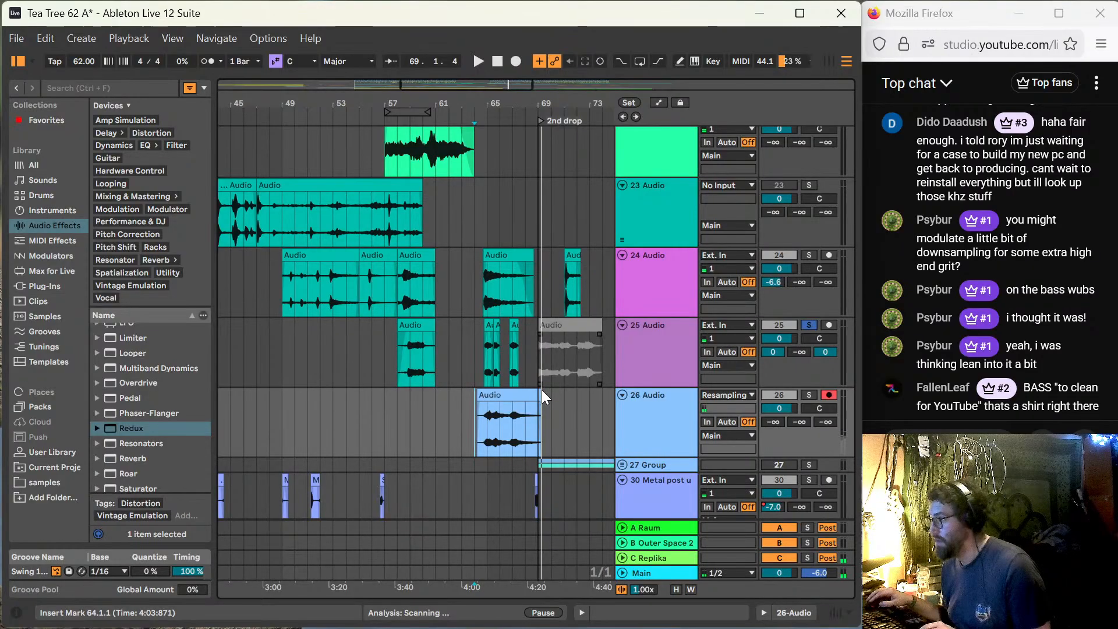
drag(541, 396, 534, 395)
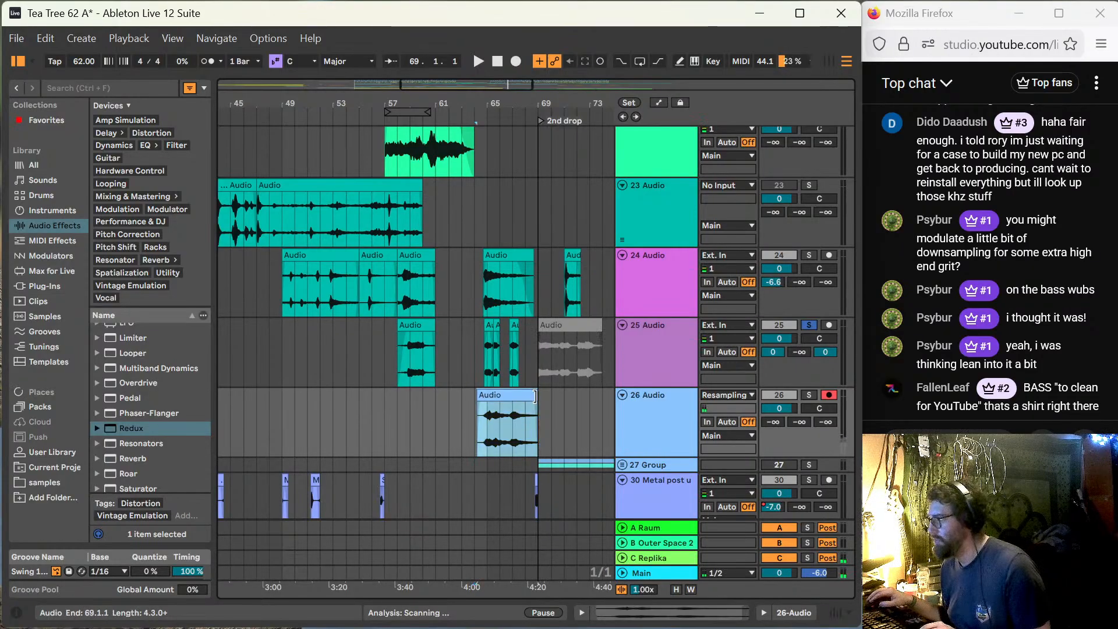
Step: Split the 26 Audio recording at 67.1.1 and reverse its second part
click(511, 415)
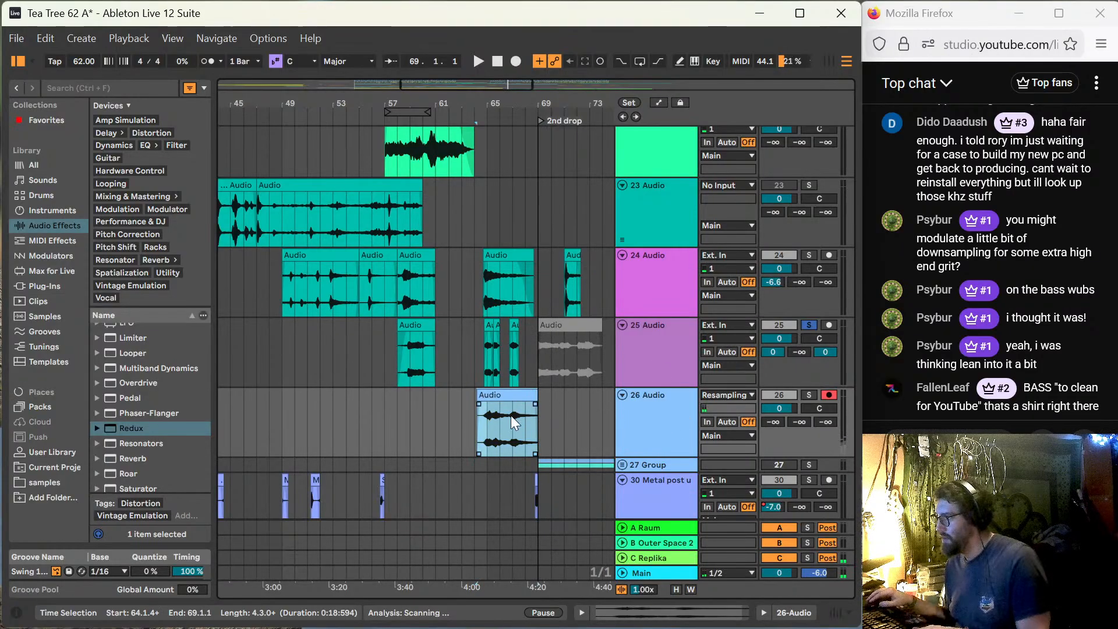
click(512, 432)
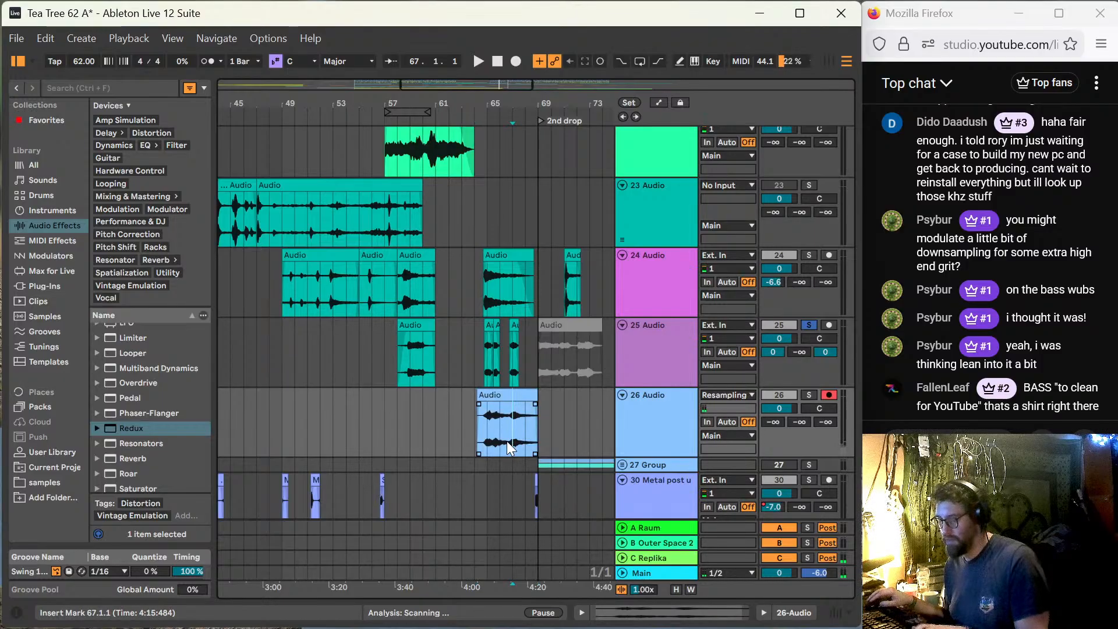
key(ctrl+e)
click(514, 394)
key(r)
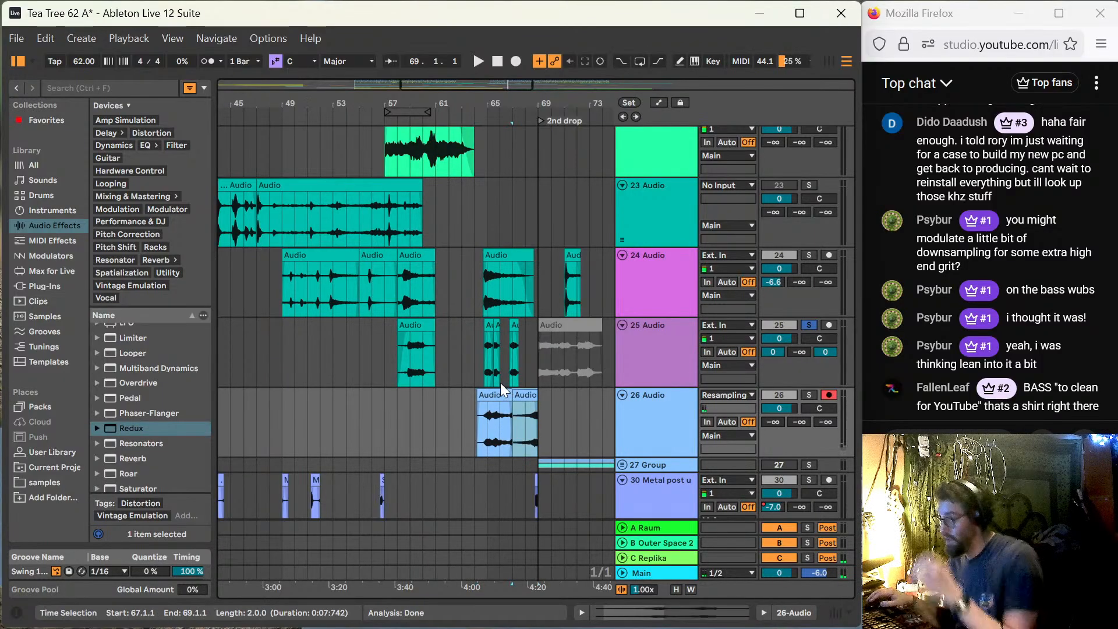
Step: Delete the part of the 26 Audio recording before 67.1.1 and play the transition from 66.4.1 without solo
click(500, 399)
key(Delete)
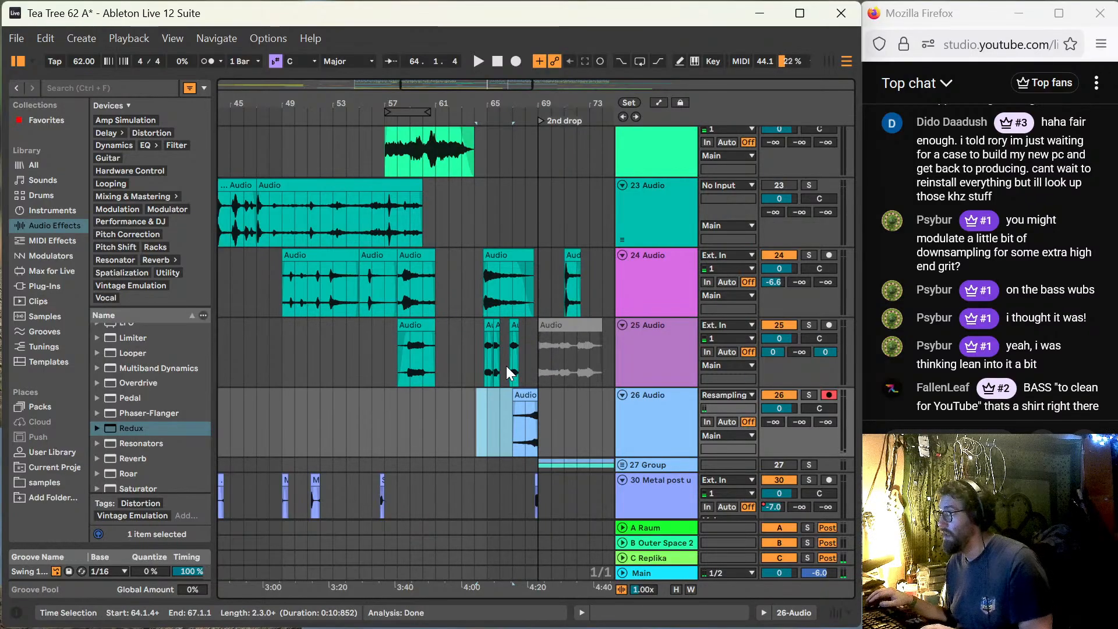
click(506, 367)
key(space)
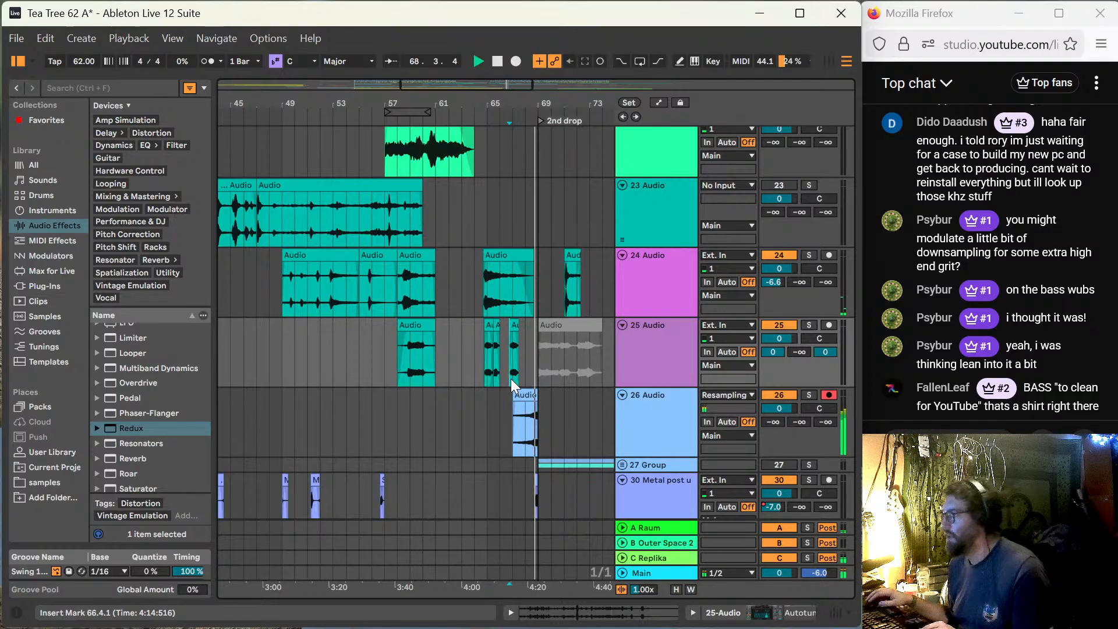
click(533, 417)
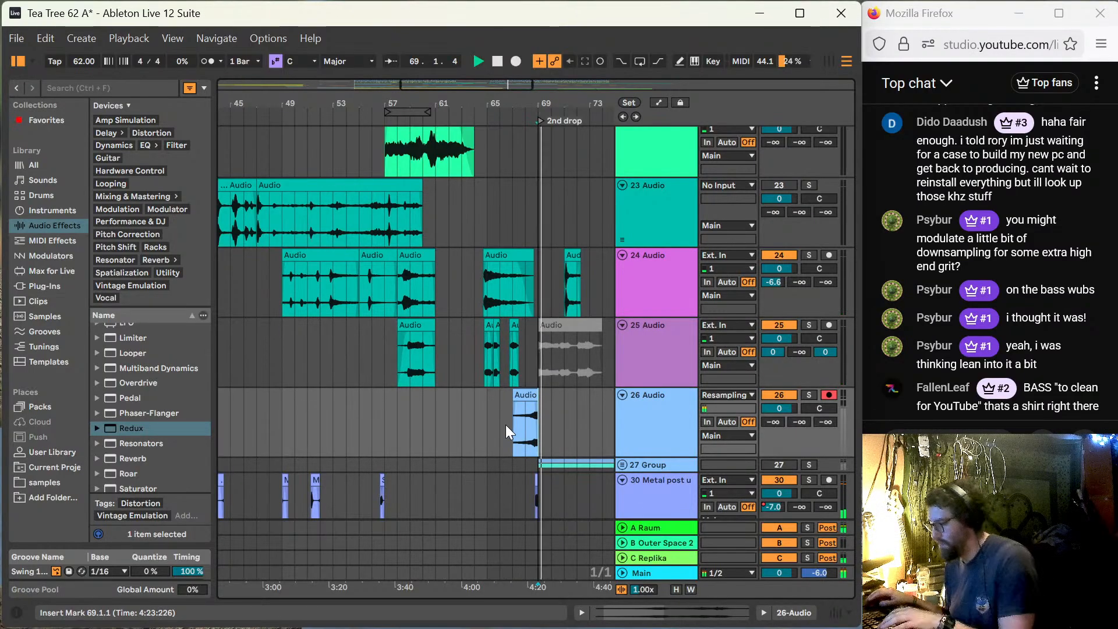
Step: Trim the end of the reversed 26 Audio clip back to 68.4.1, where the Metal post clip begins
key(plus)
key(plus)
key(plus)
key(plus)
key(space)
mouse_move(534, 394)
mouse_down()
mouse_move(506, 393)
mouse_move(517, 397)
mouse_up()
key(plus)
key(plus)
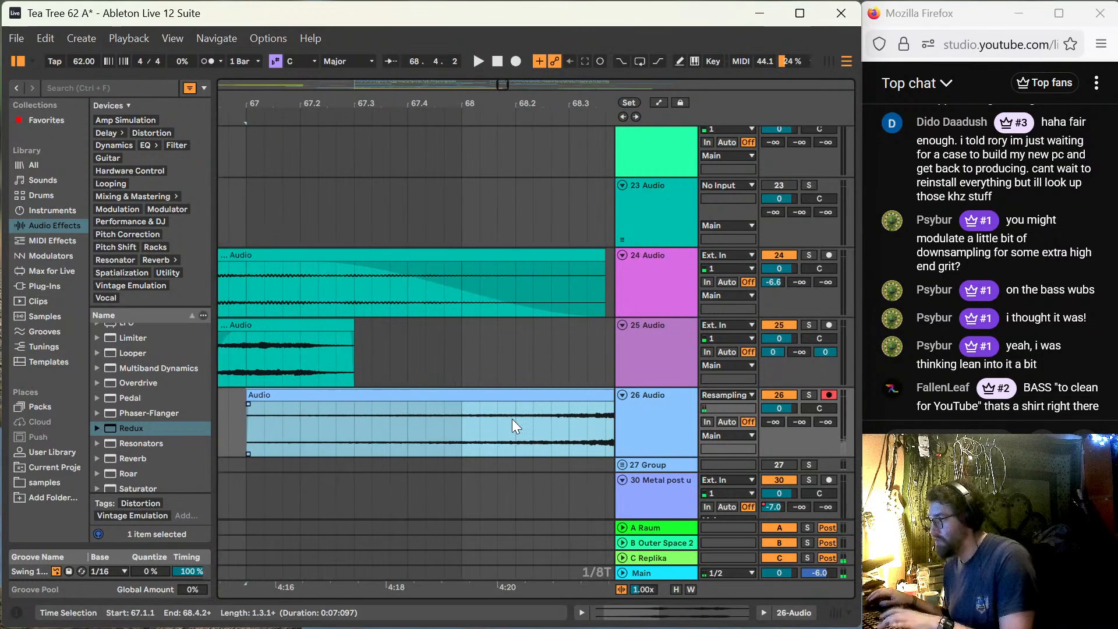
click(13, 64)
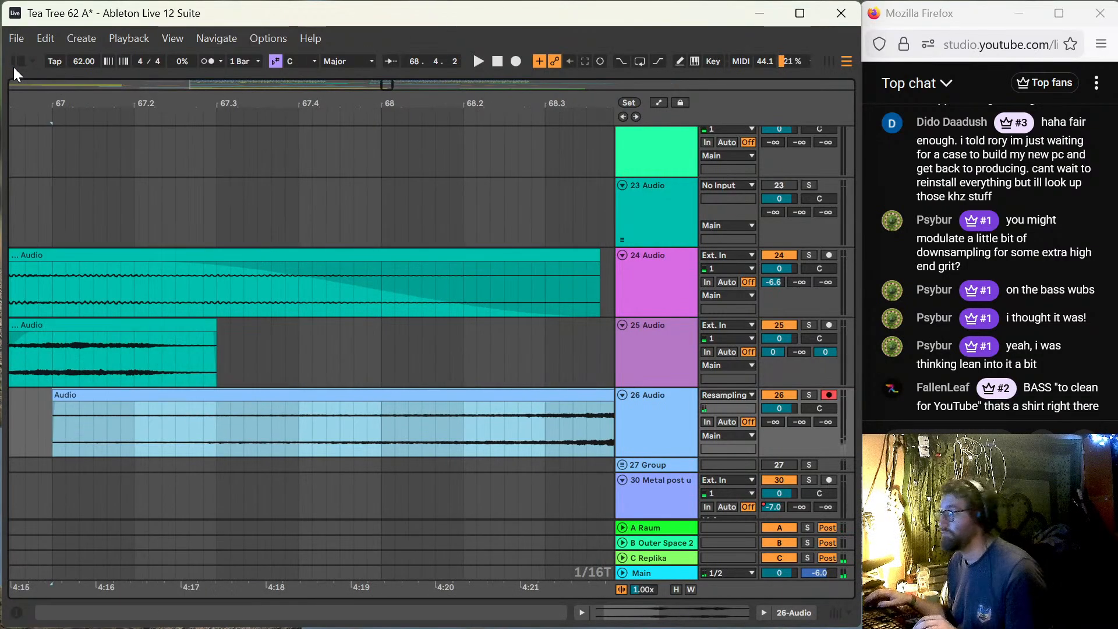
drag(386, 84, 392, 86)
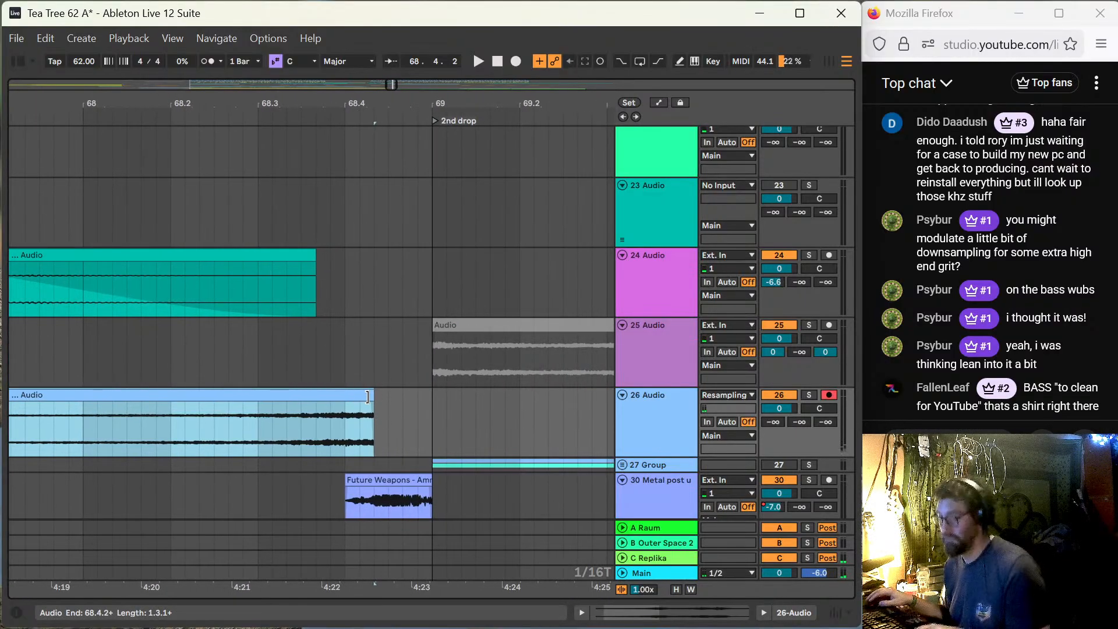
drag(367, 396, 345, 396)
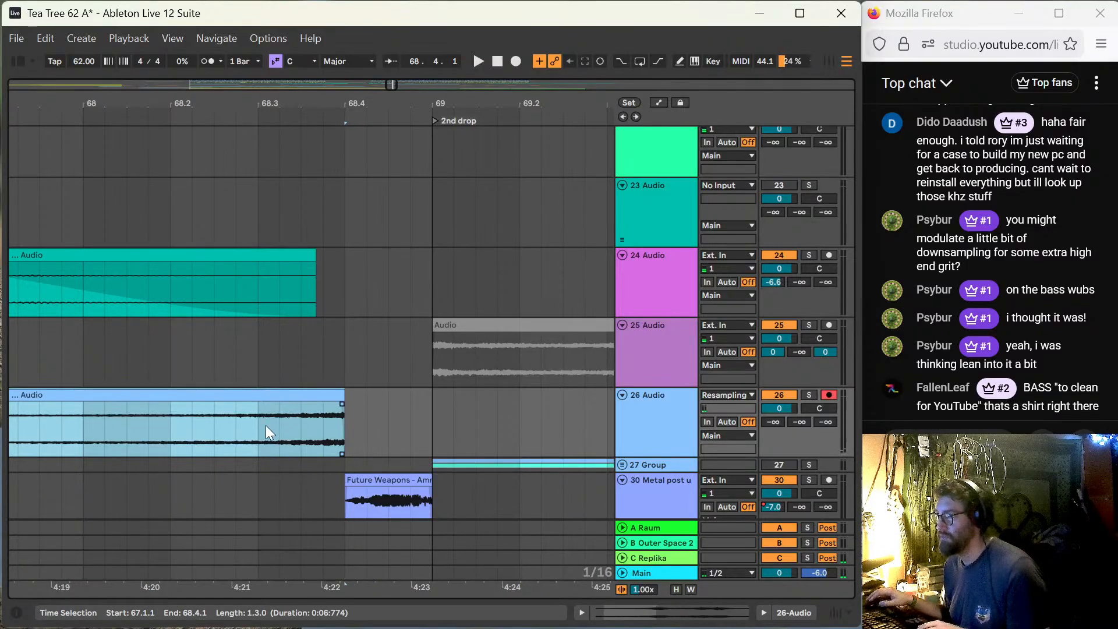
Step: Play the reversed clip into the 2nd drop from 68.2.3, and replay it from 66.4.1
click(210, 419)
key(space)
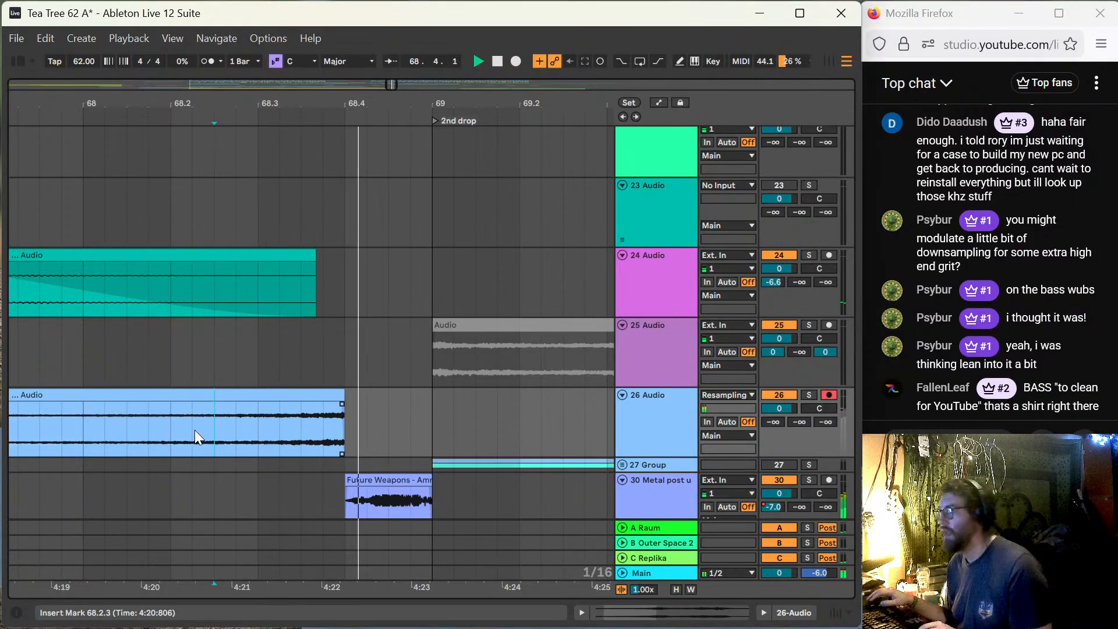
click(292, 356)
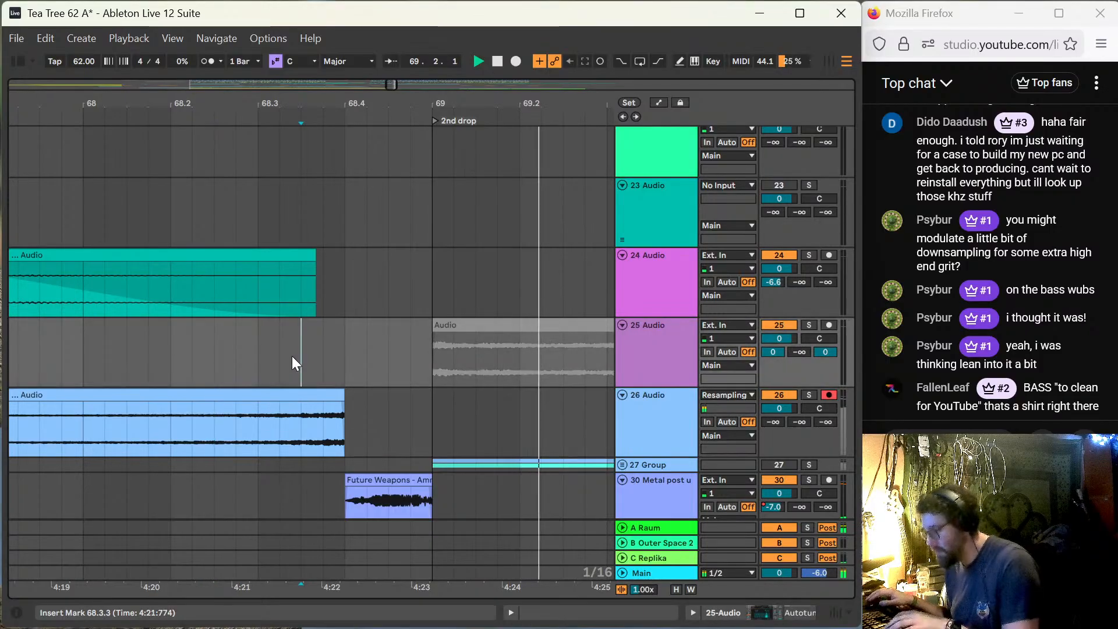
key(minus)
key(minus)
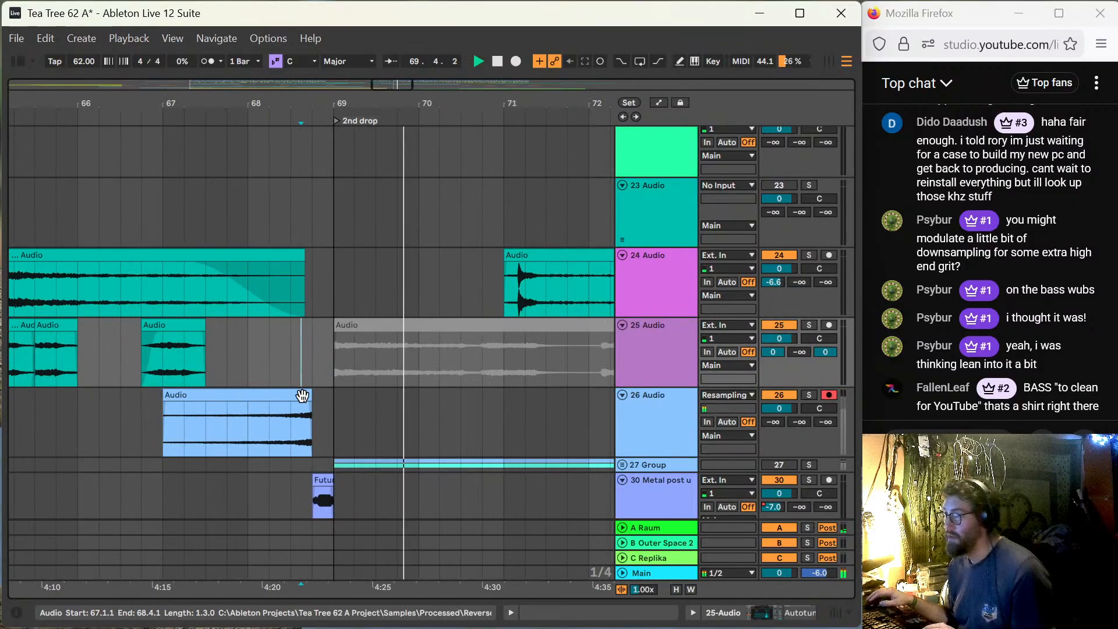
click(141, 369)
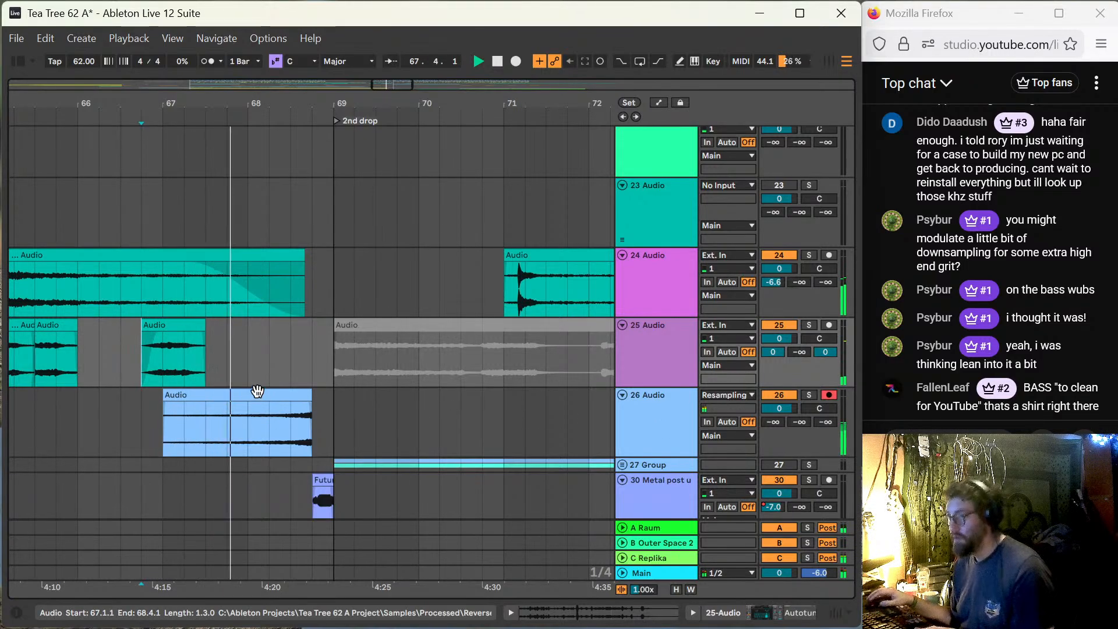
Step: Split the reversed 26 Audio clip at 68.1.1 and stop playback
click(250, 437)
key(ctrl+e)
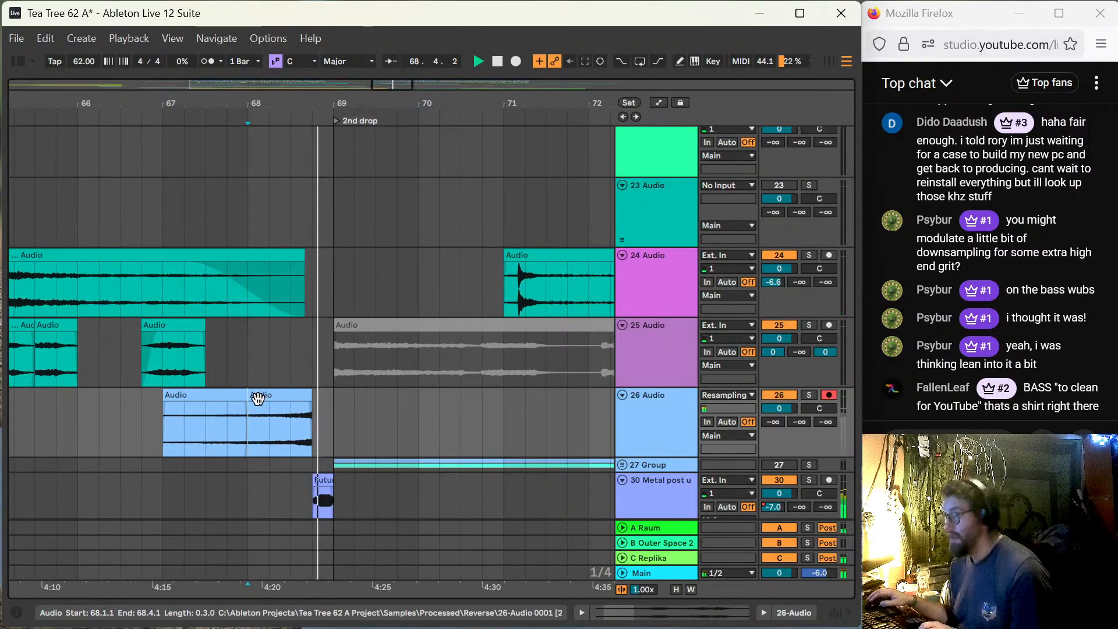
key(space)
Step: Draw a Transposition envelope in the 26 Audio clip at 68.1.1, ramping from 0 st near its start to about +24 st at its end
double_click(254, 398)
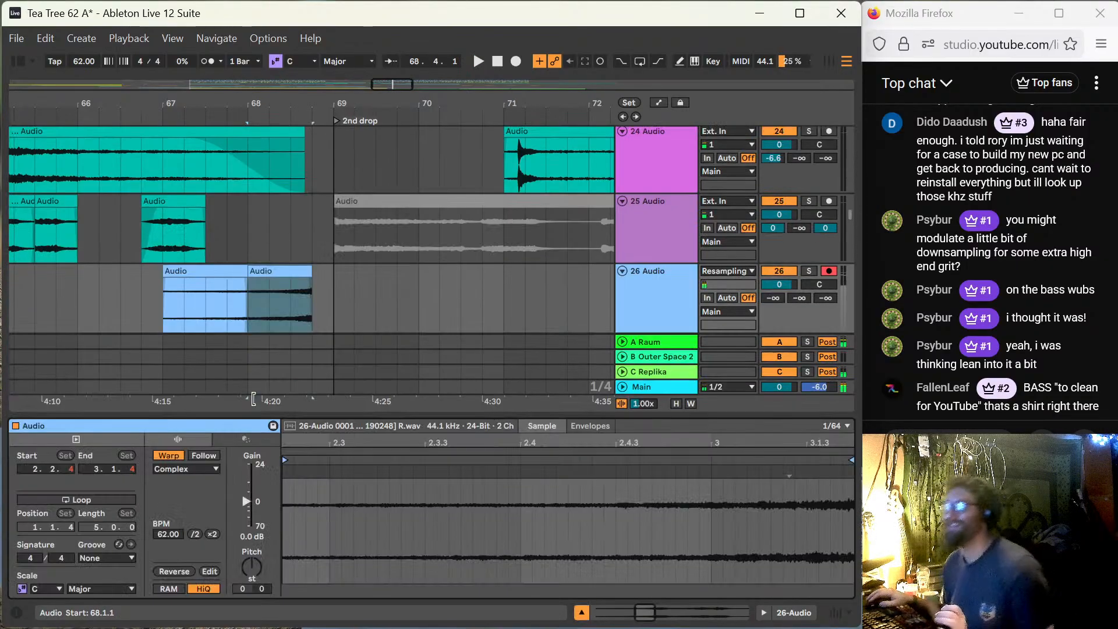
click(578, 427)
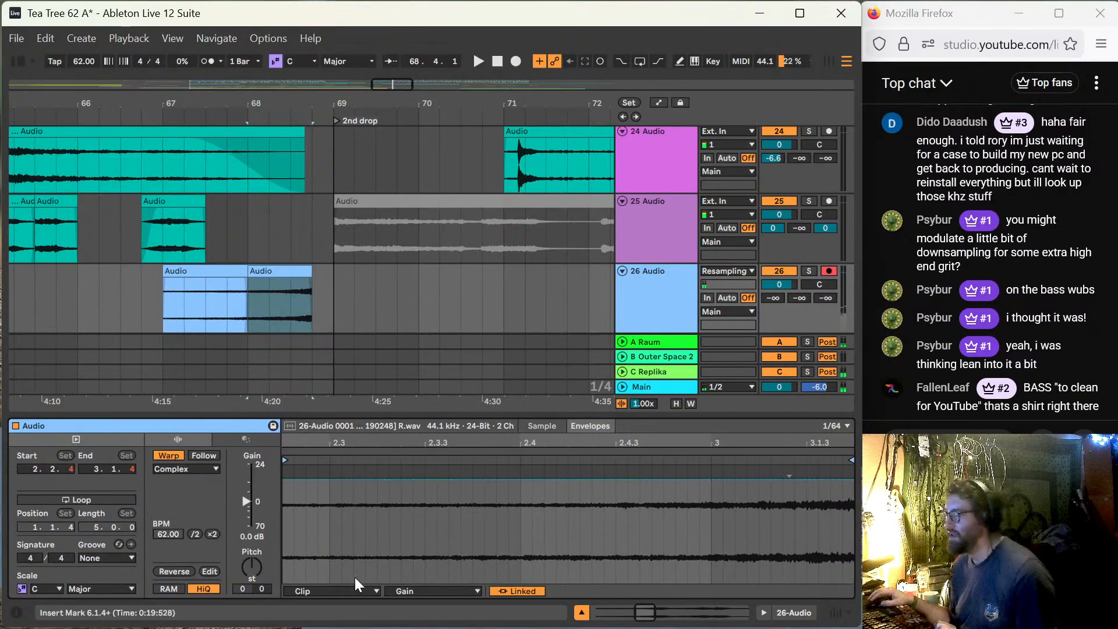
click(332, 588)
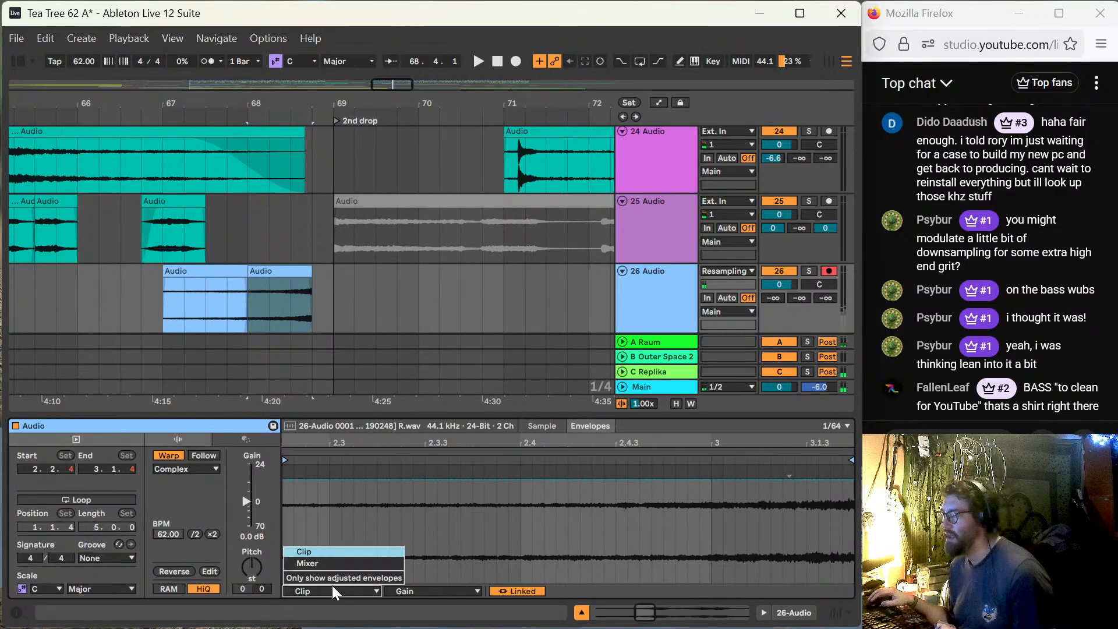
click(338, 551)
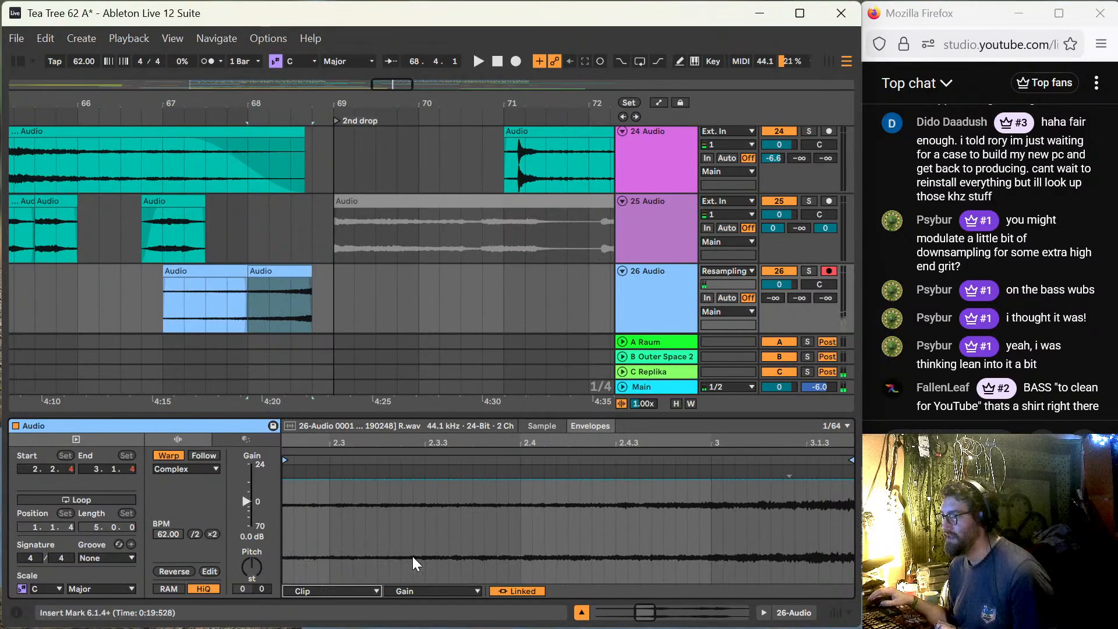
click(444, 585)
click(423, 495)
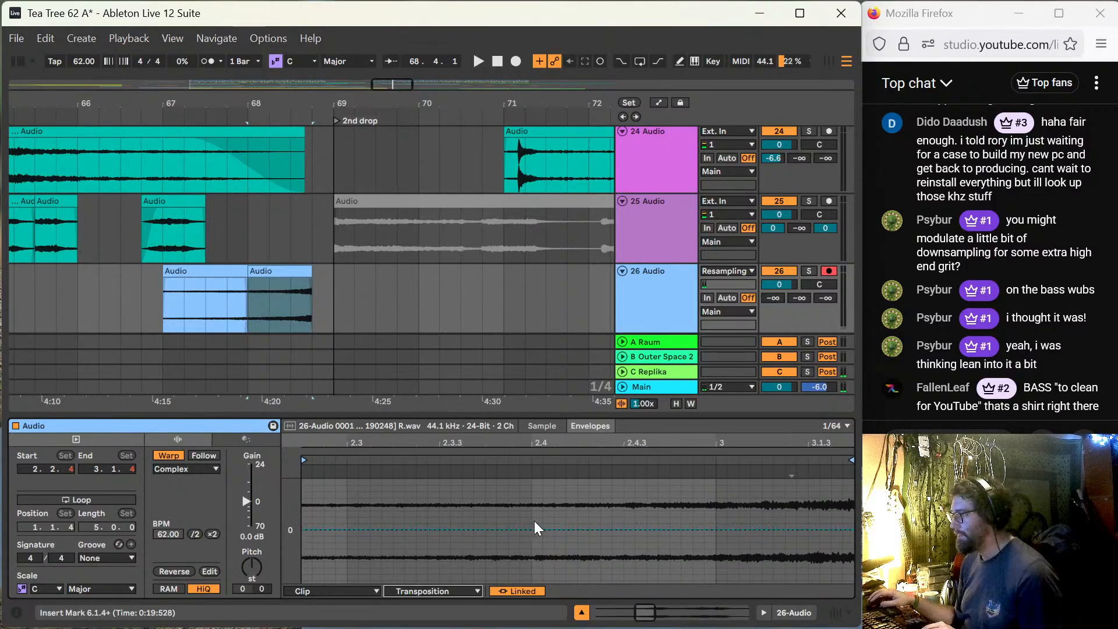
click(329, 528)
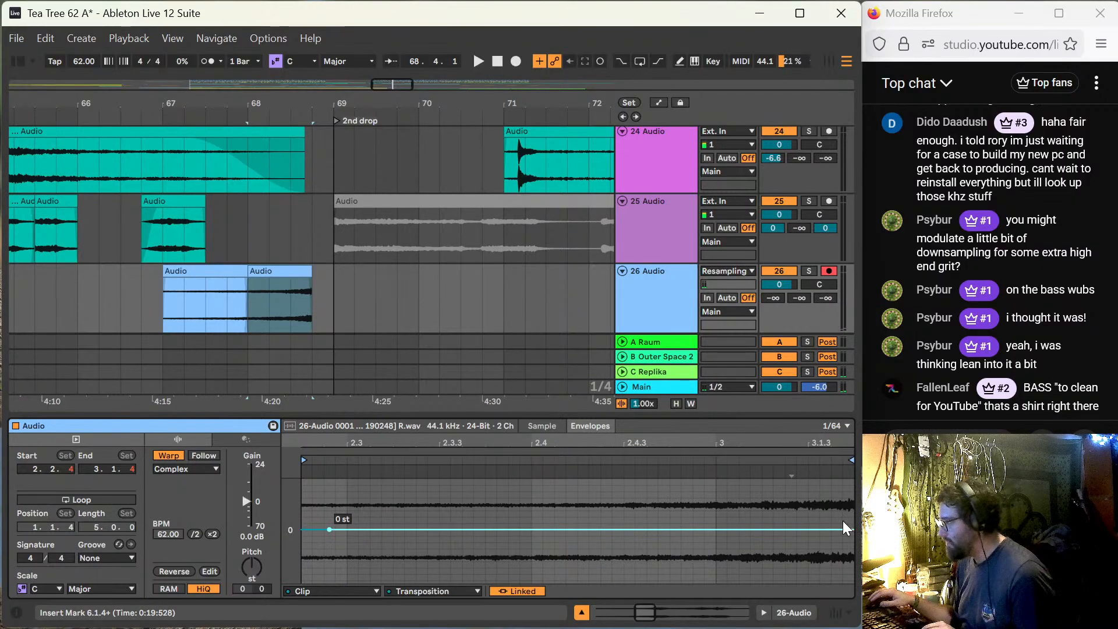
drag(843, 530, 842, 502)
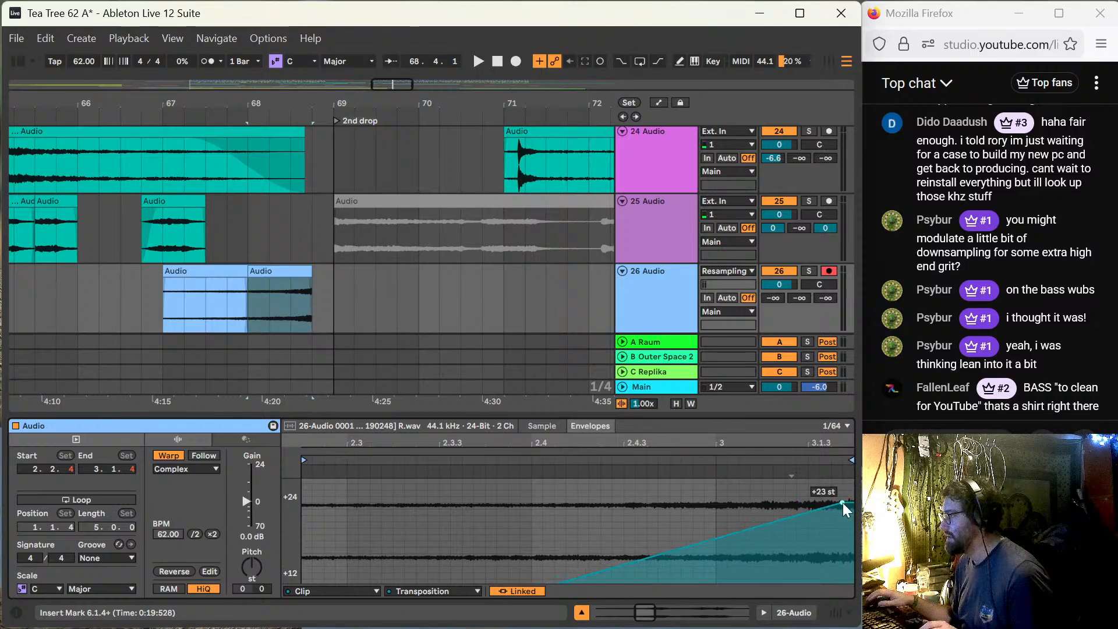
Step: Play the pitch-ramped clip into the 2nd drop, enlarge its envelope editor, and stop playback
key(space)
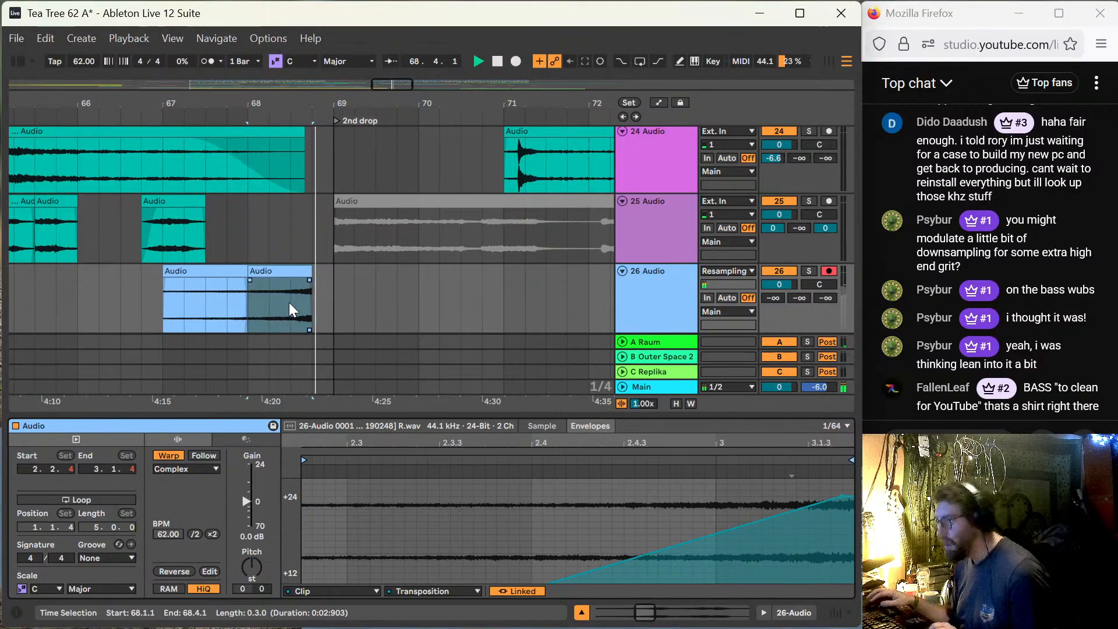
scroll(258, 250, down, 3)
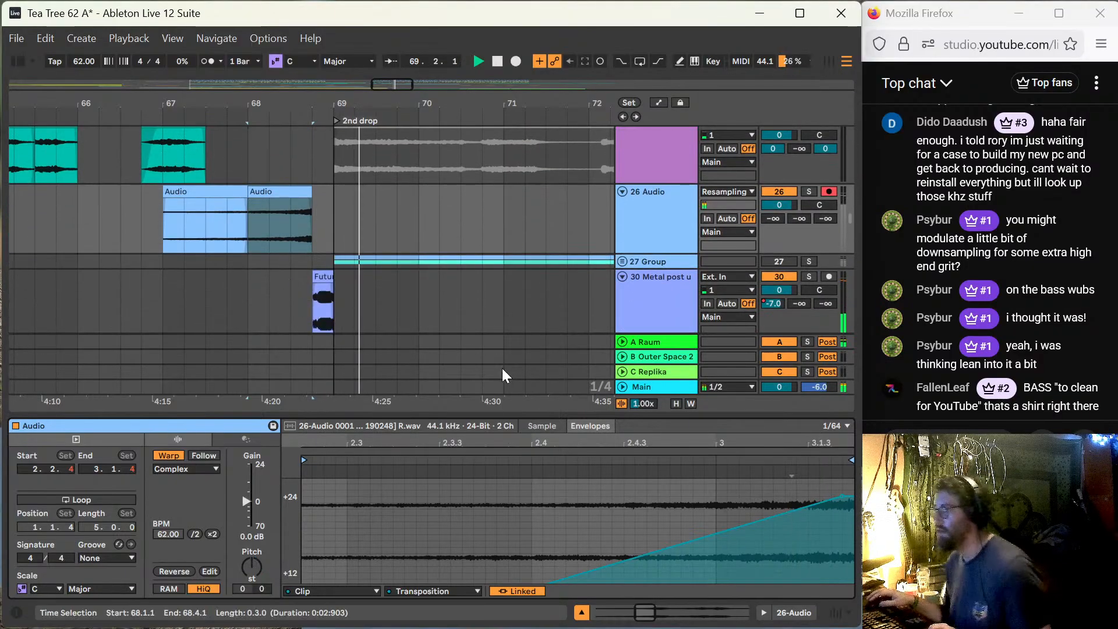
drag(546, 414, 539, 328)
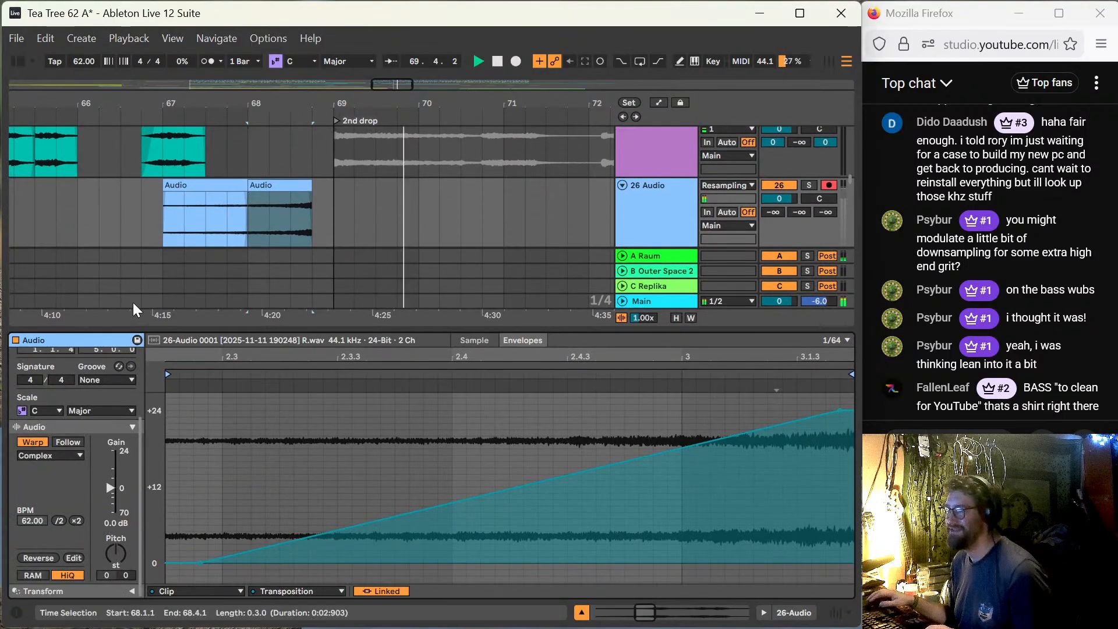
key(space)
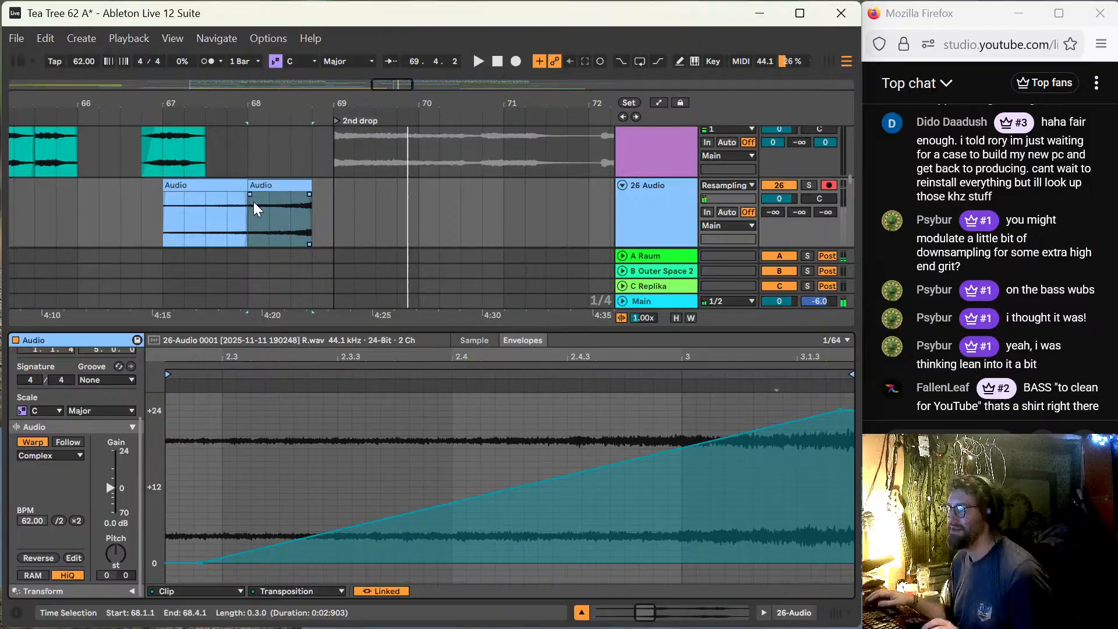
Step: Set the pitch-ramped clip's warp mode to Complex Pro and replay it
click(64, 454)
click(59, 523)
key(space)
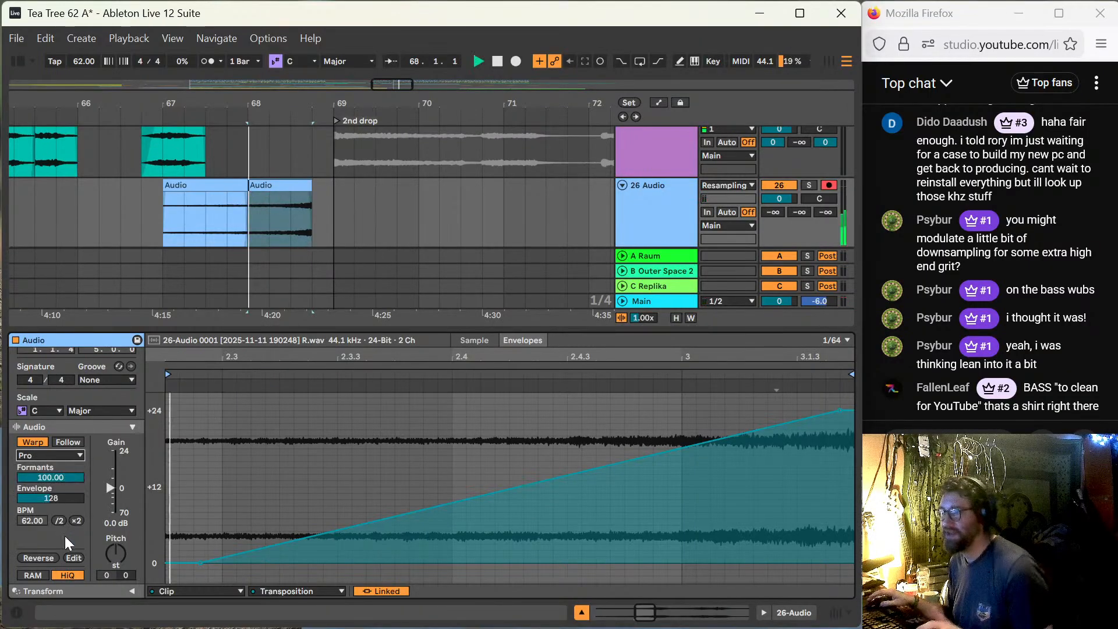
Step: Bend the transposition ramp into a curve that rises slowly at first and steeply towards the end, and replay the clip
drag(544, 488, 544, 514)
key(space)
key(space)
Step: Change the pitch-ramped clip's warp mode to Texture during playback
click(48, 452)
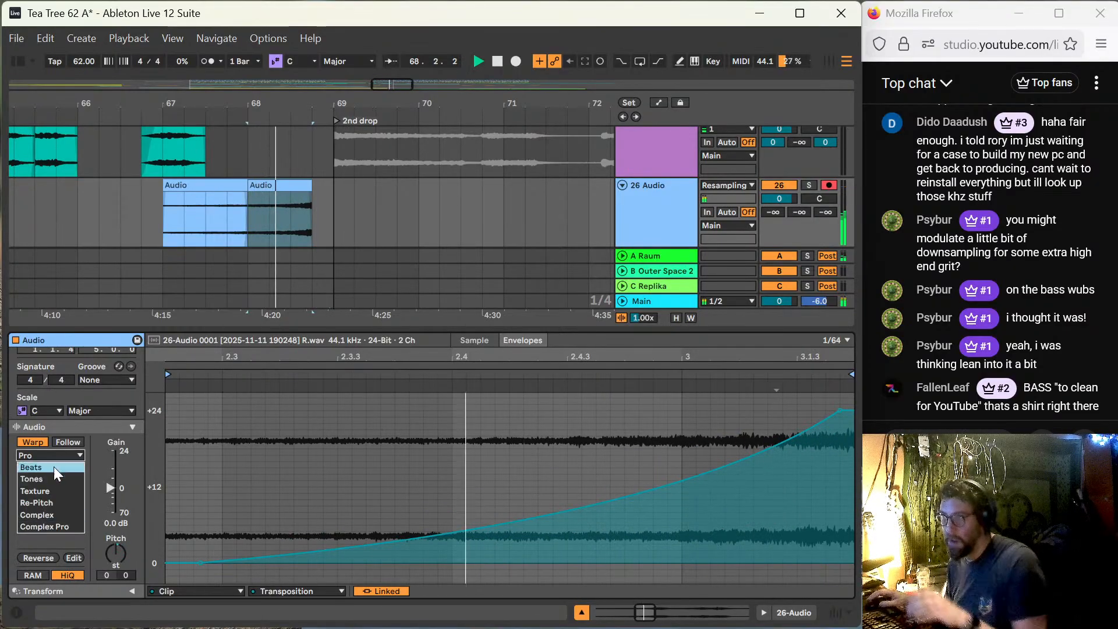
click(57, 487)
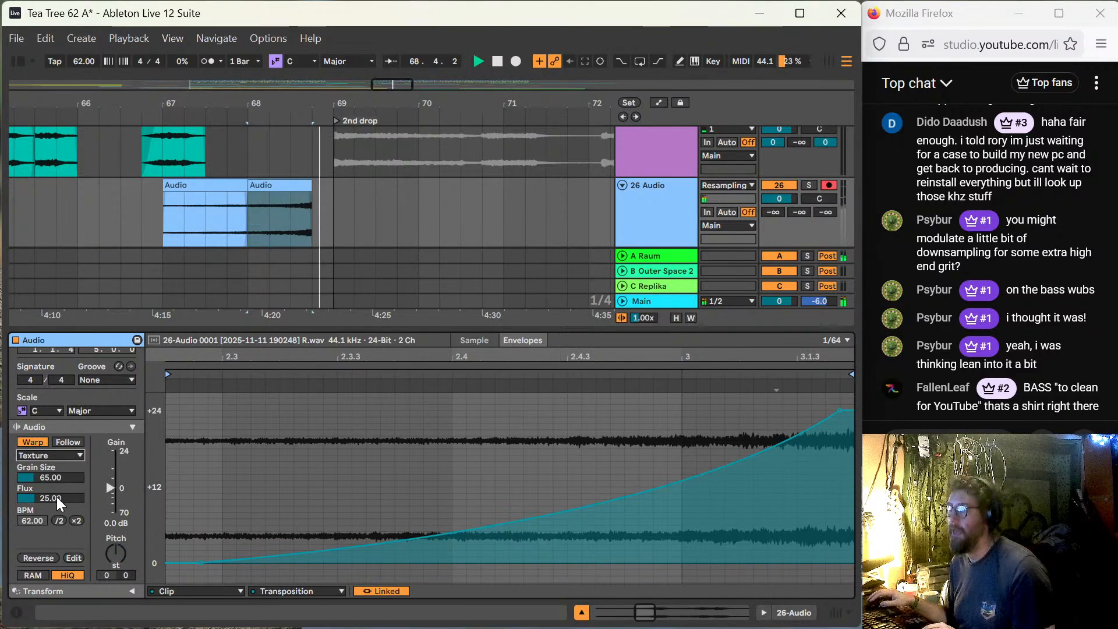
Step: Play the reversed fill from bar 67 into the 2nd drop and stop playback
click(163, 227)
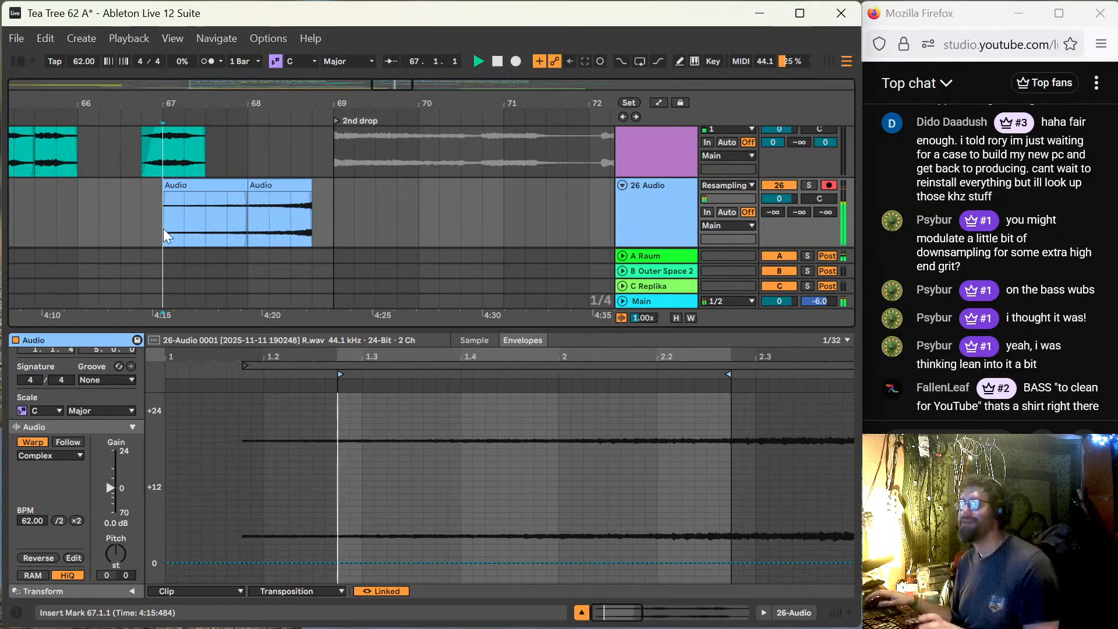
key(space)
key(space)
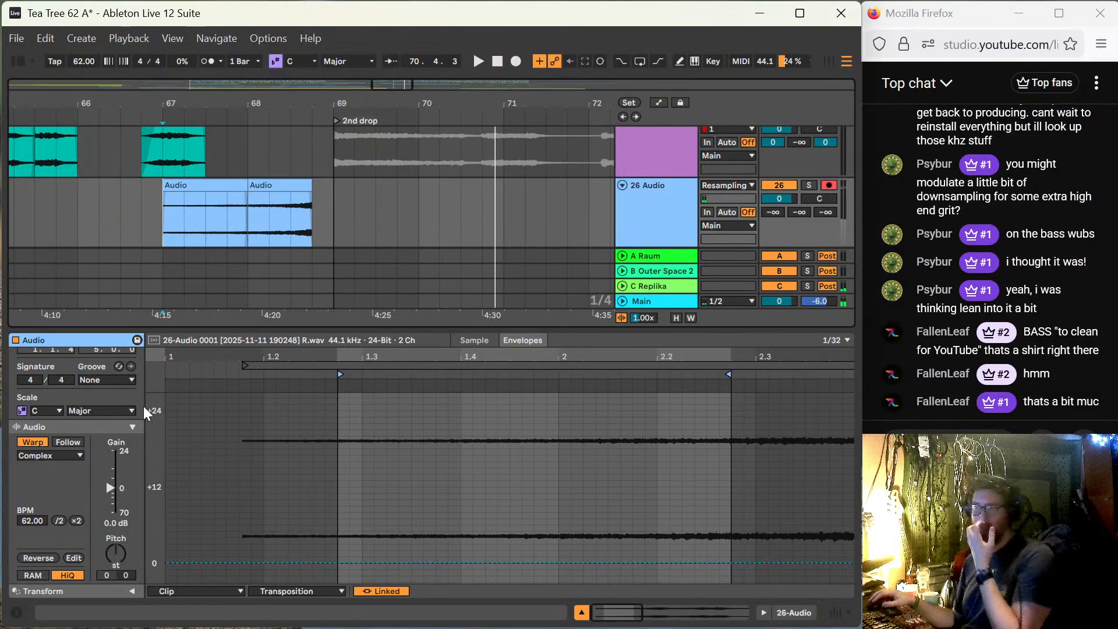
Step: Insert a new audio track below 26 Audio and copy the pitch-ramped clip onto it at bar 68
click(289, 184)
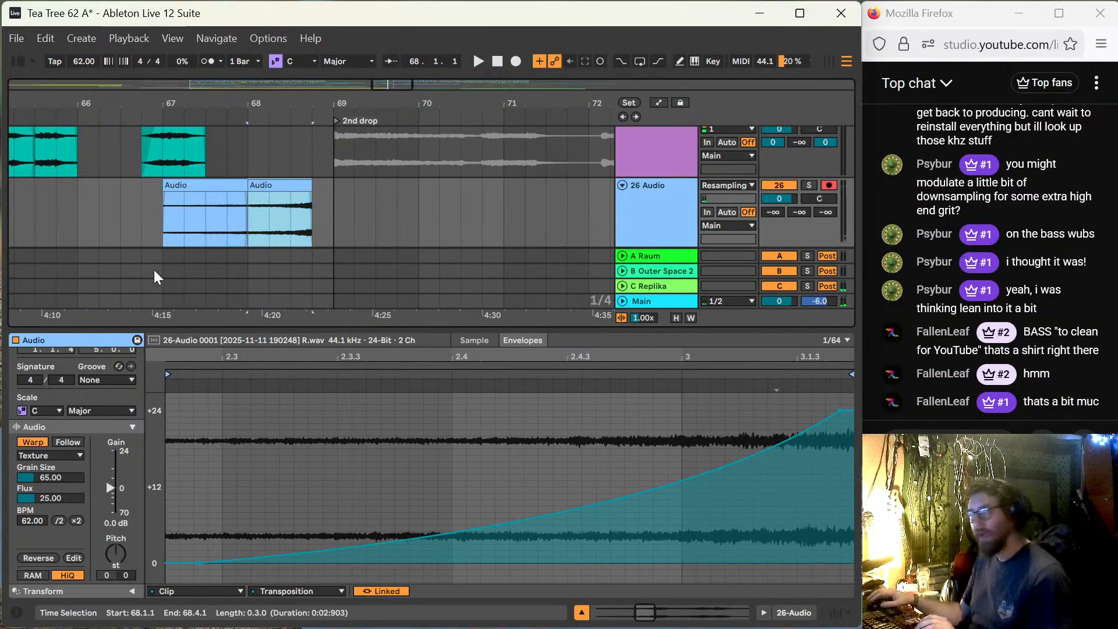
click(649, 216)
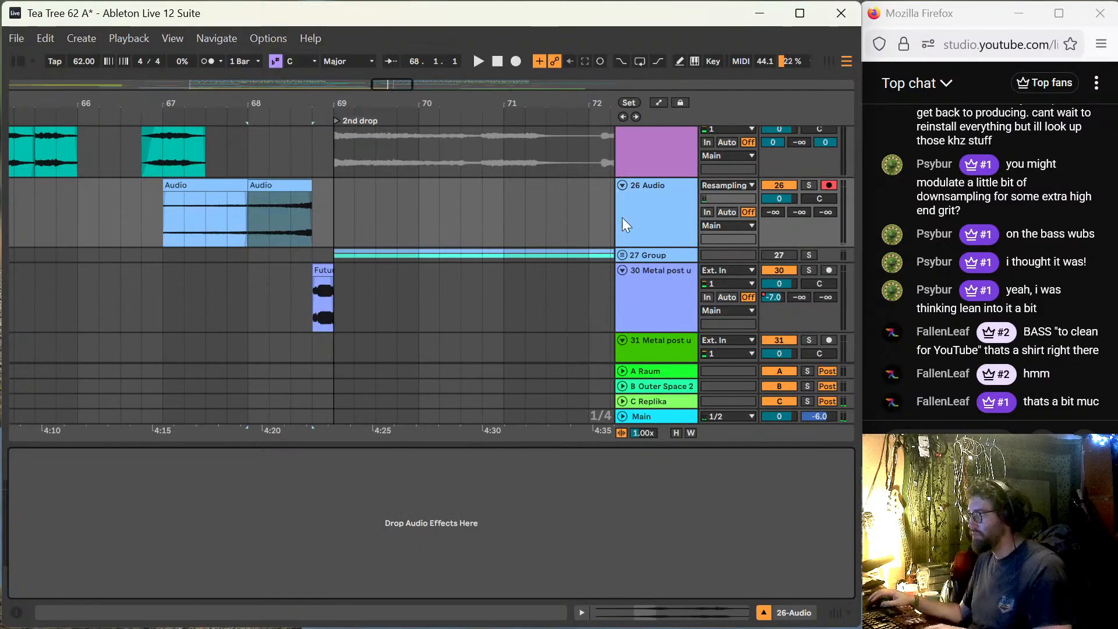
key(ctrl+t)
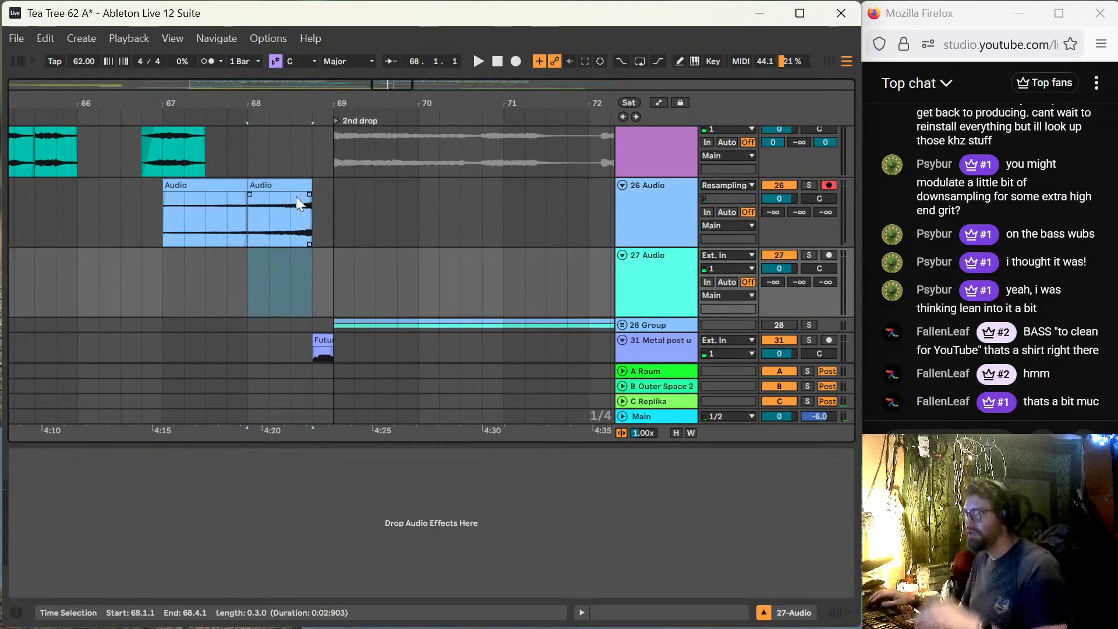
drag(274, 184, 277, 279)
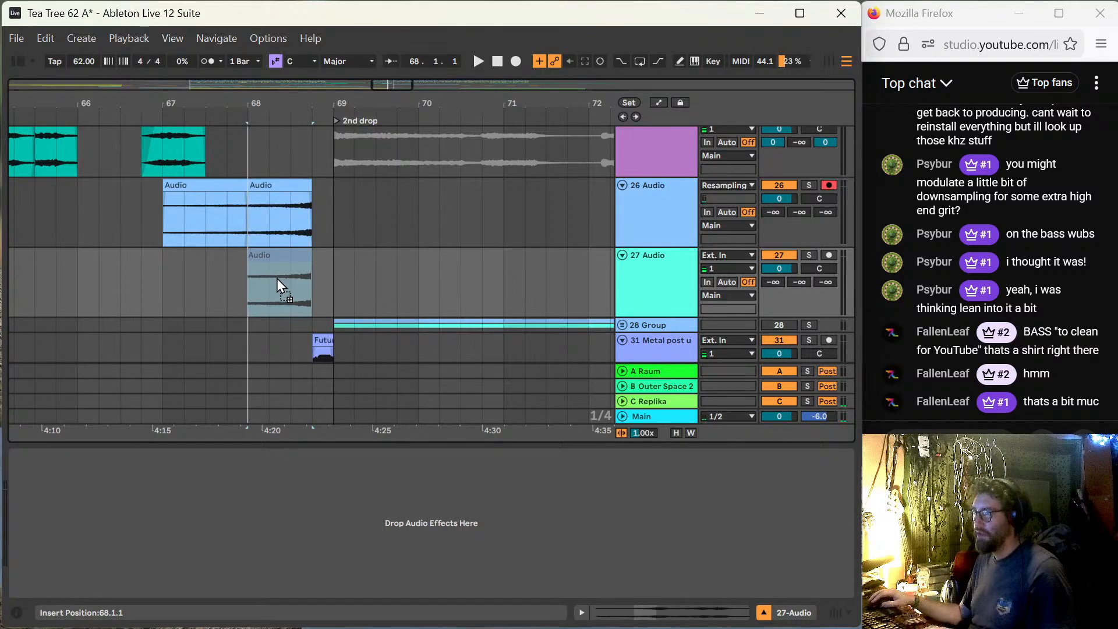
Step: Flatten the transposition envelope of the original bar 68 clip on 26 Audio by deleting the ramp's peak breakpoint
double_click(278, 194)
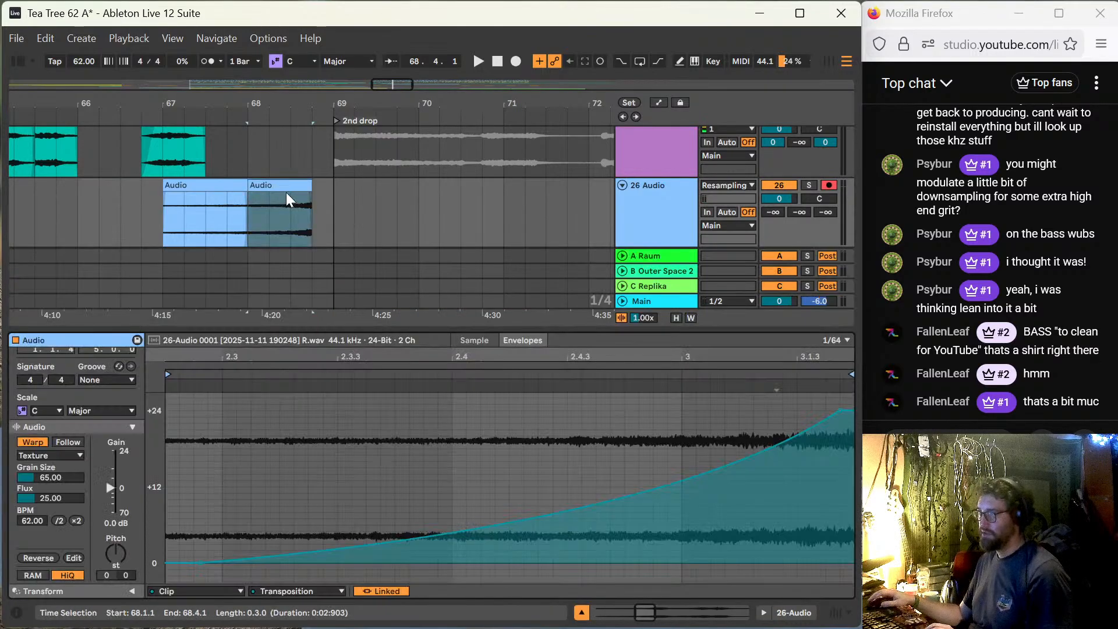
click(838, 410)
Step: Load Pro-Q 4 on 27 Audio and add a 6 dB/oct low cut at about 930 Hz
scroll(445, 192, down, 3)
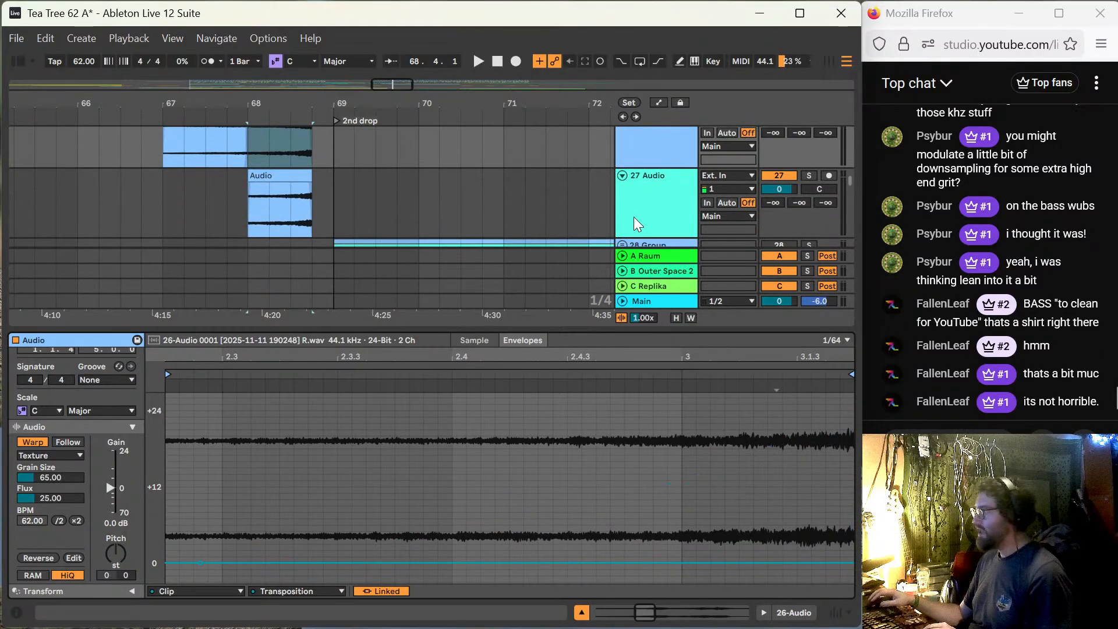
click(634, 218)
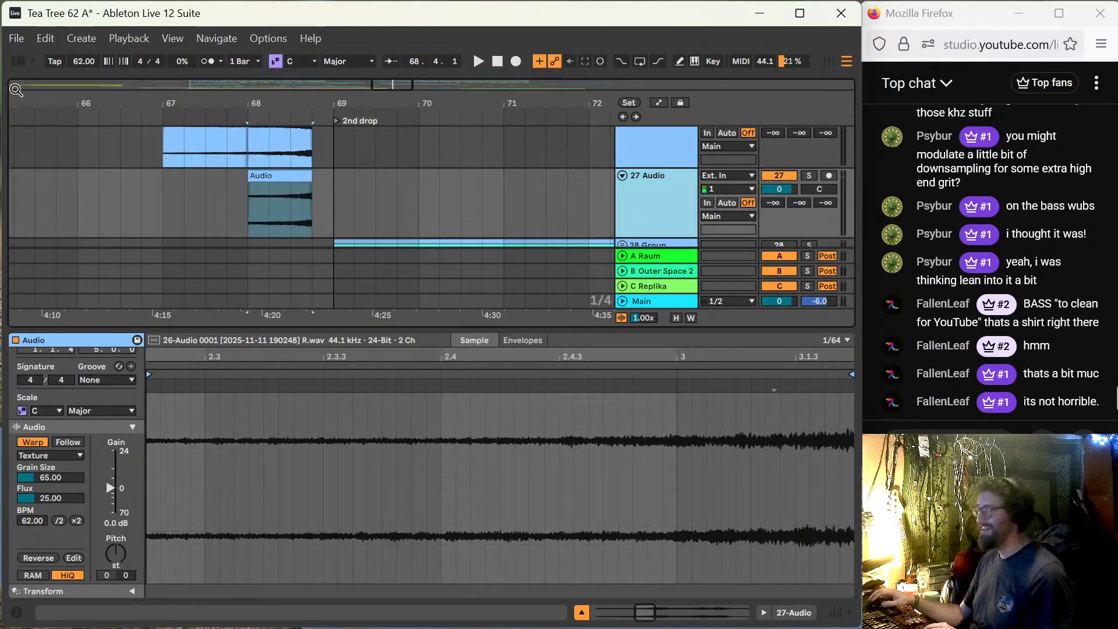
click(16, 61)
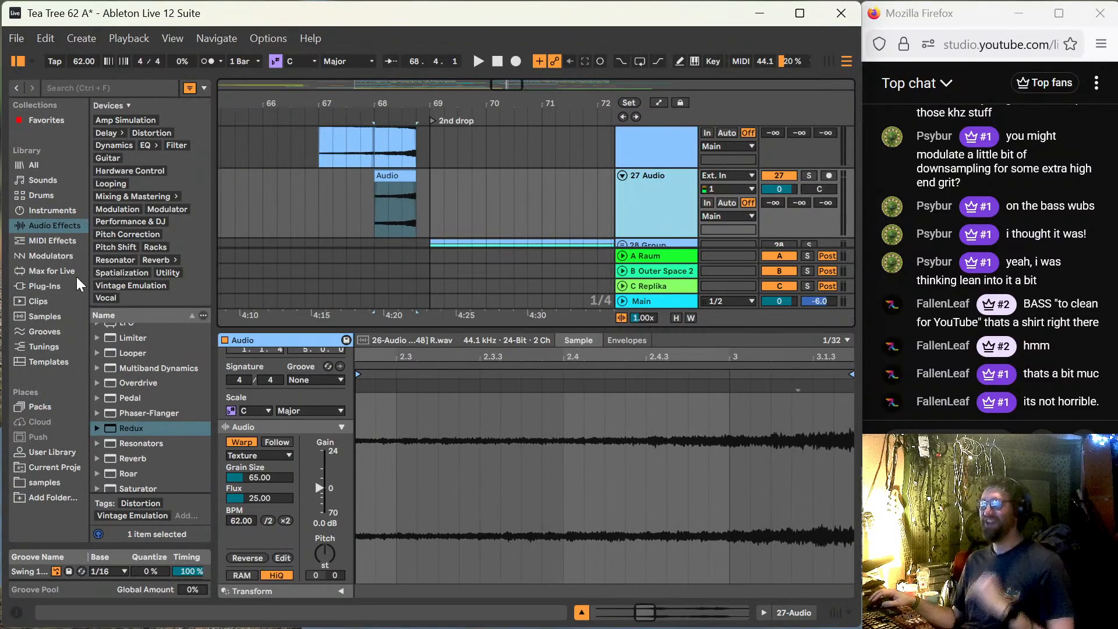
click(55, 284)
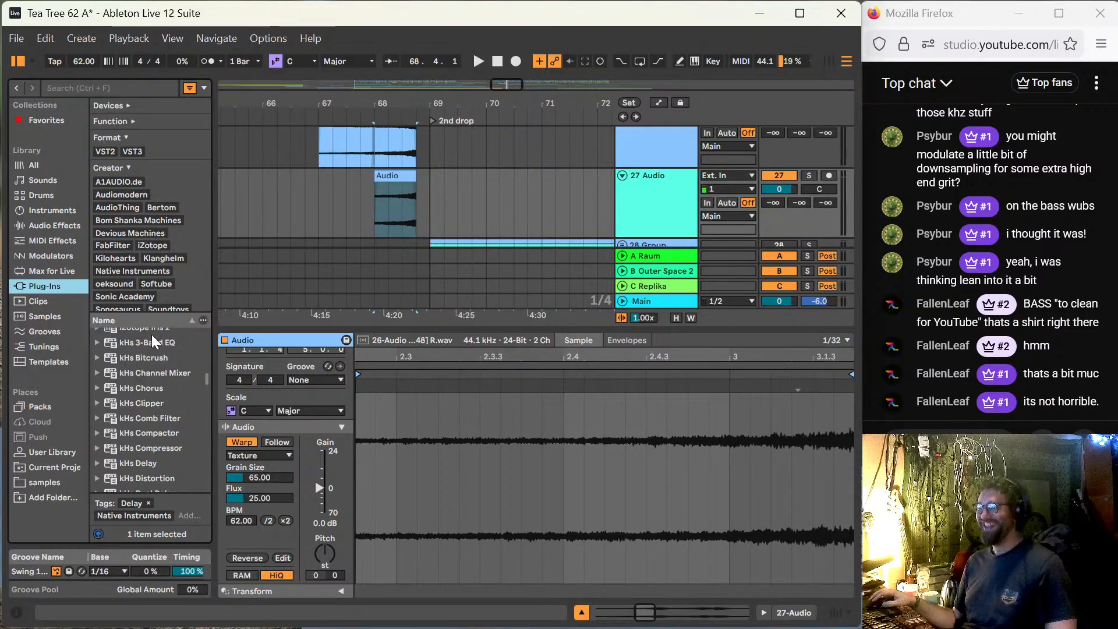
scroll(152, 377, down, 10)
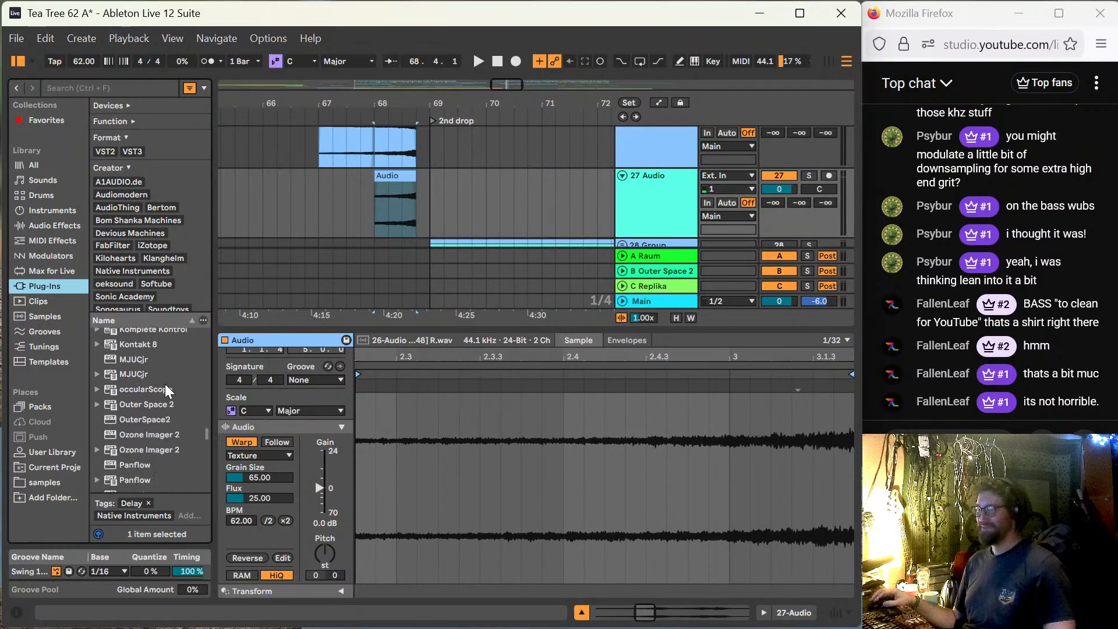
scroll(166, 392, down, 3)
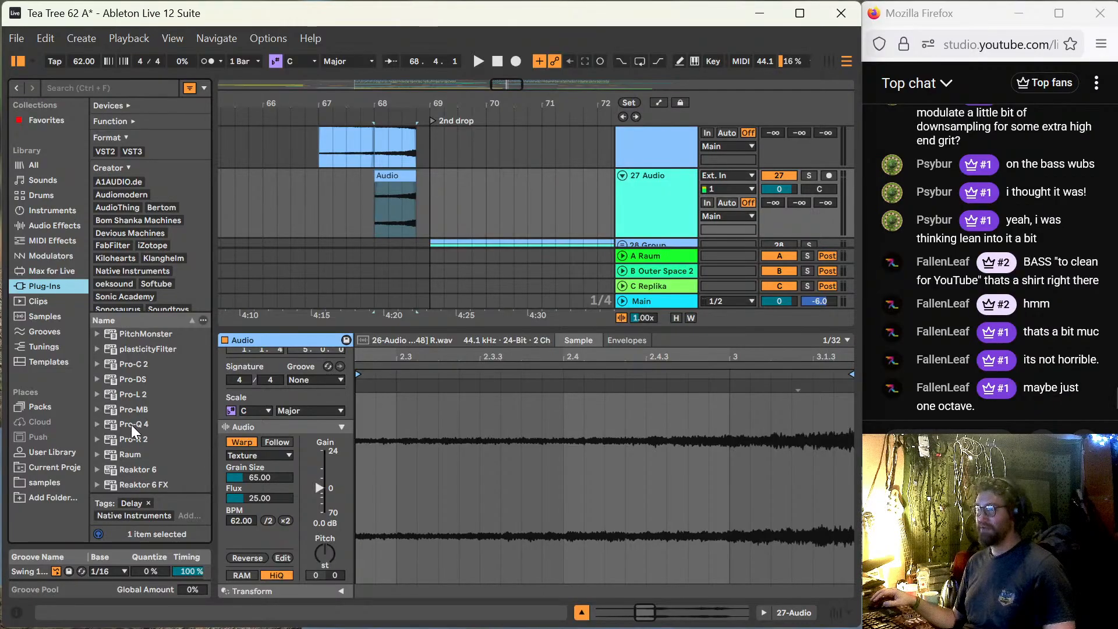
click(131, 425)
drag(402, 205, 394, 217)
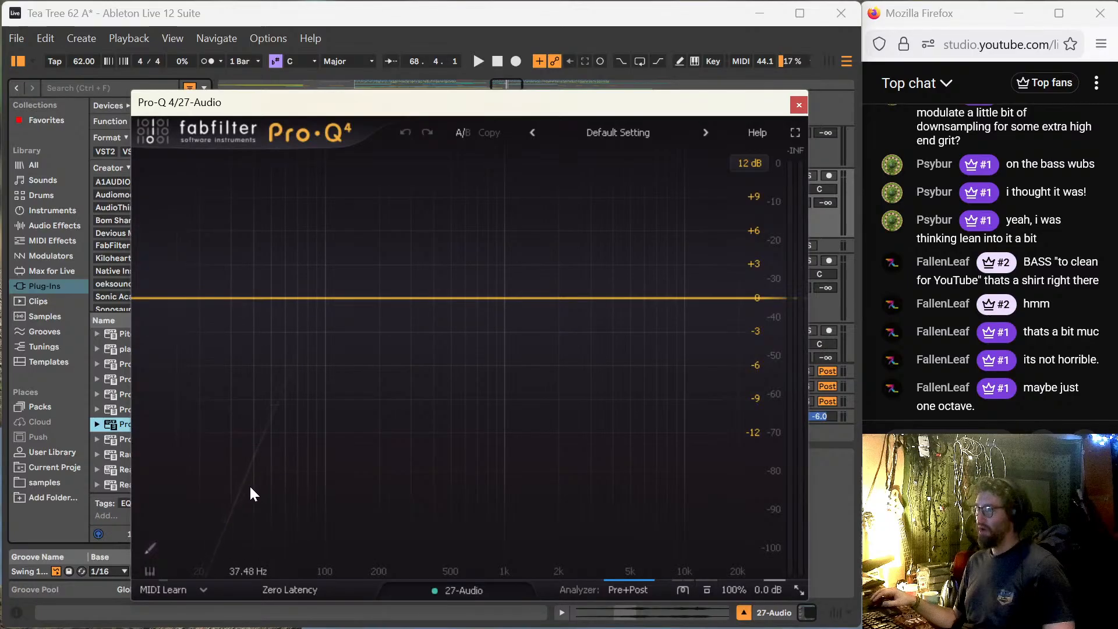
drag(275, 487, 499, 298)
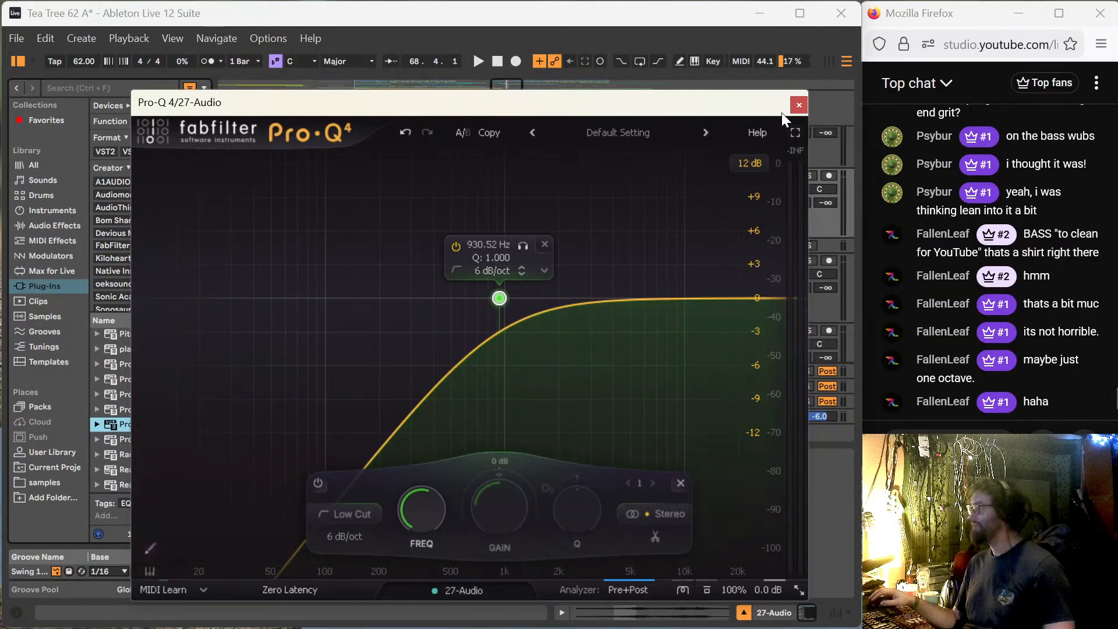
click(799, 105)
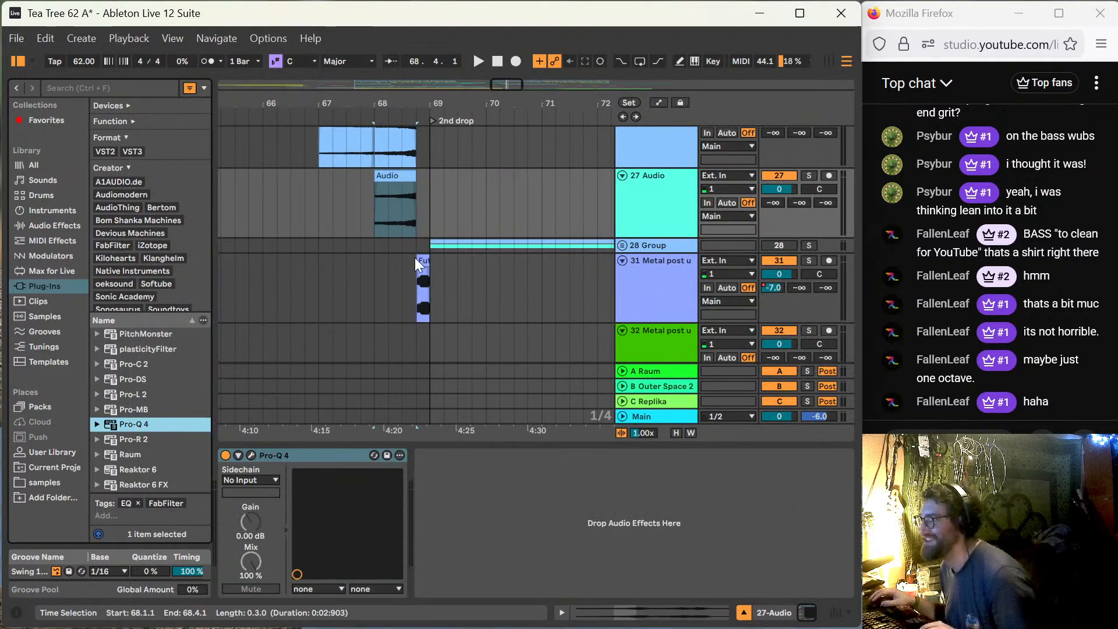
Step: Show the transposition envelope of the clip on 27 Audio and lower the ramp's peak to +12 st
click(402, 175)
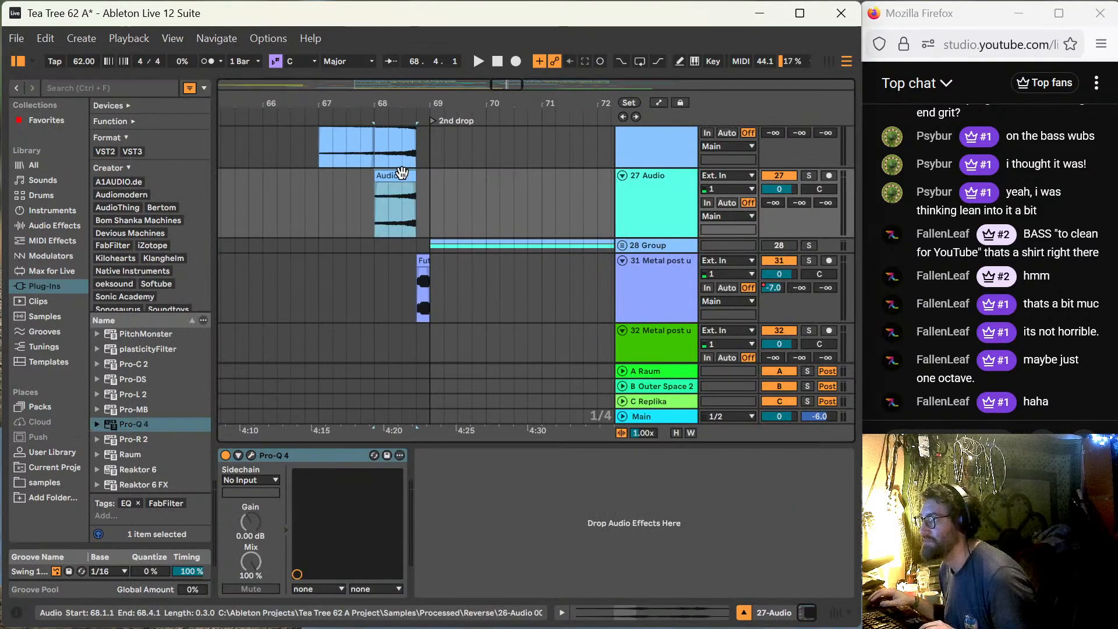
double_click(402, 173)
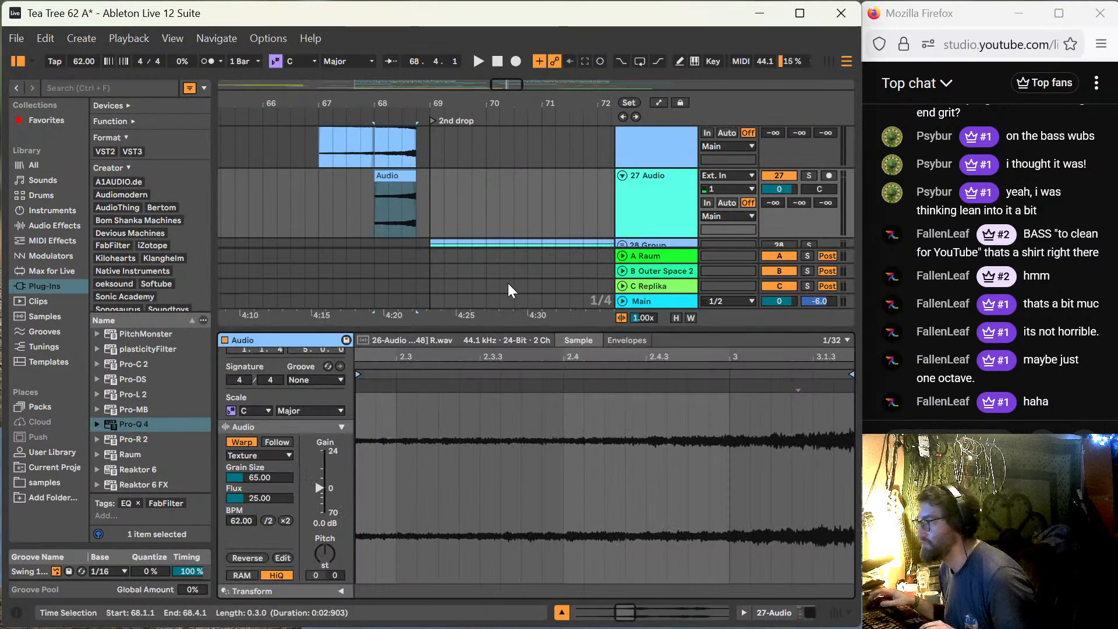
click(629, 340)
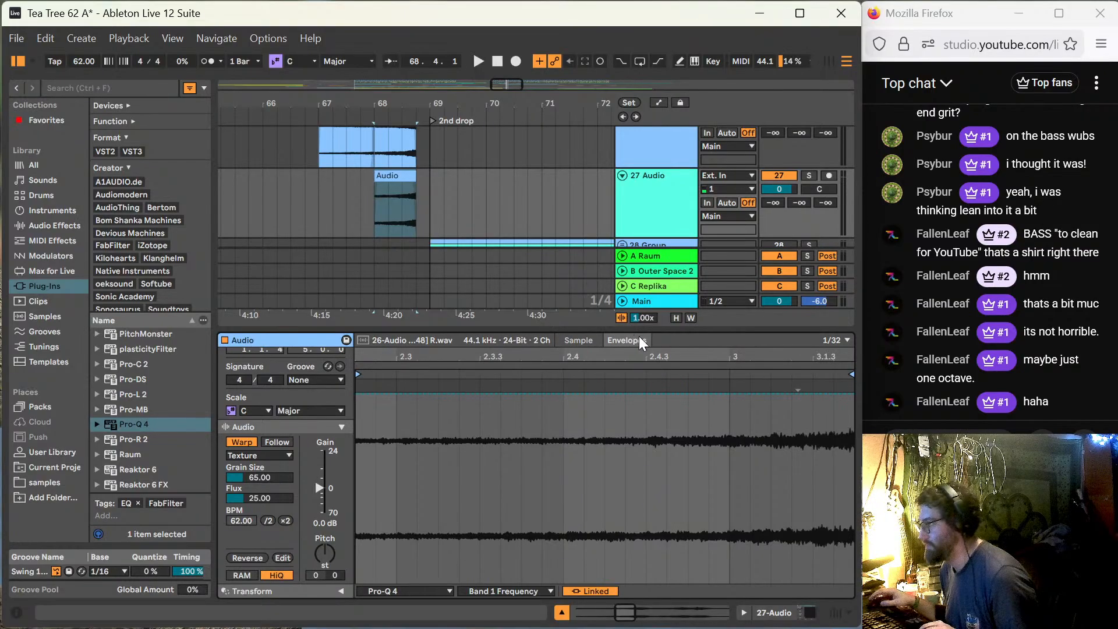
click(447, 592)
click(385, 551)
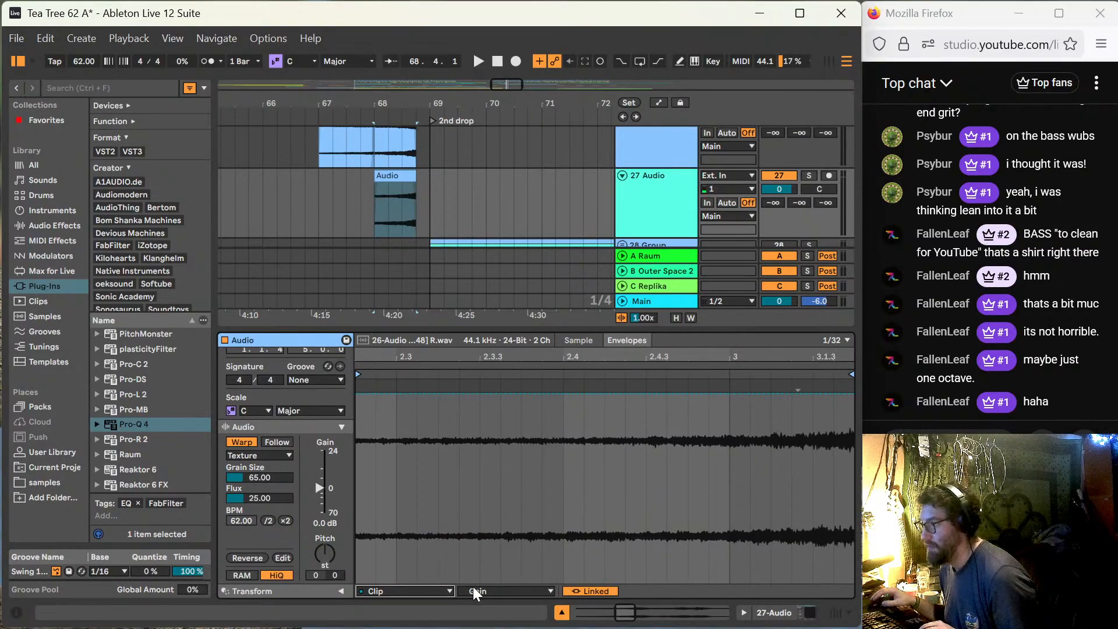
click(474, 589)
click(492, 498)
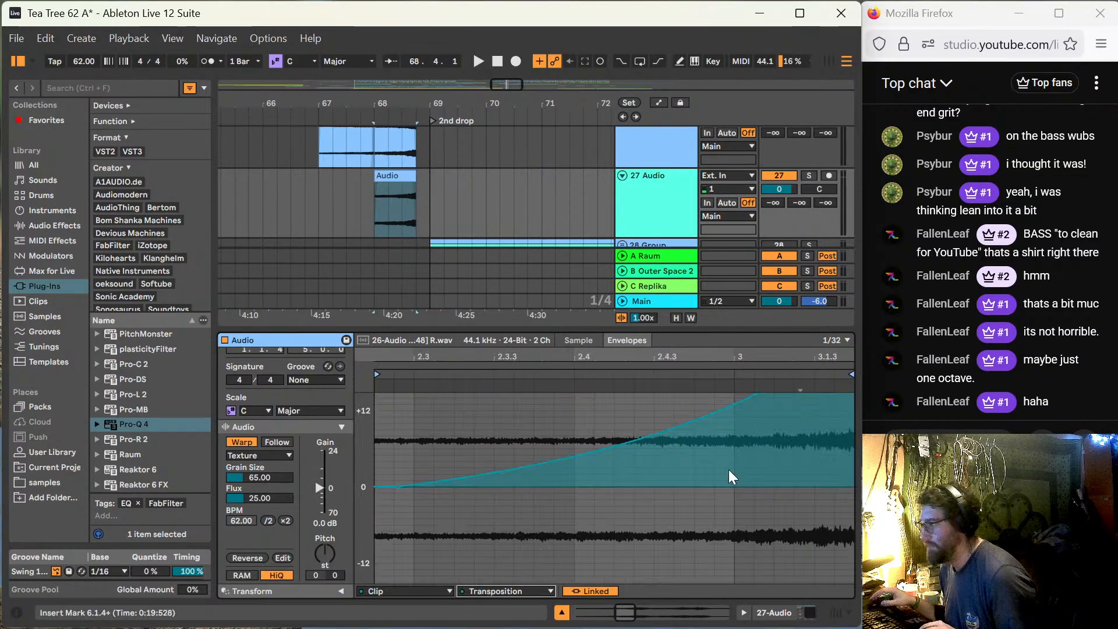
scroll(805, 440, up, 3)
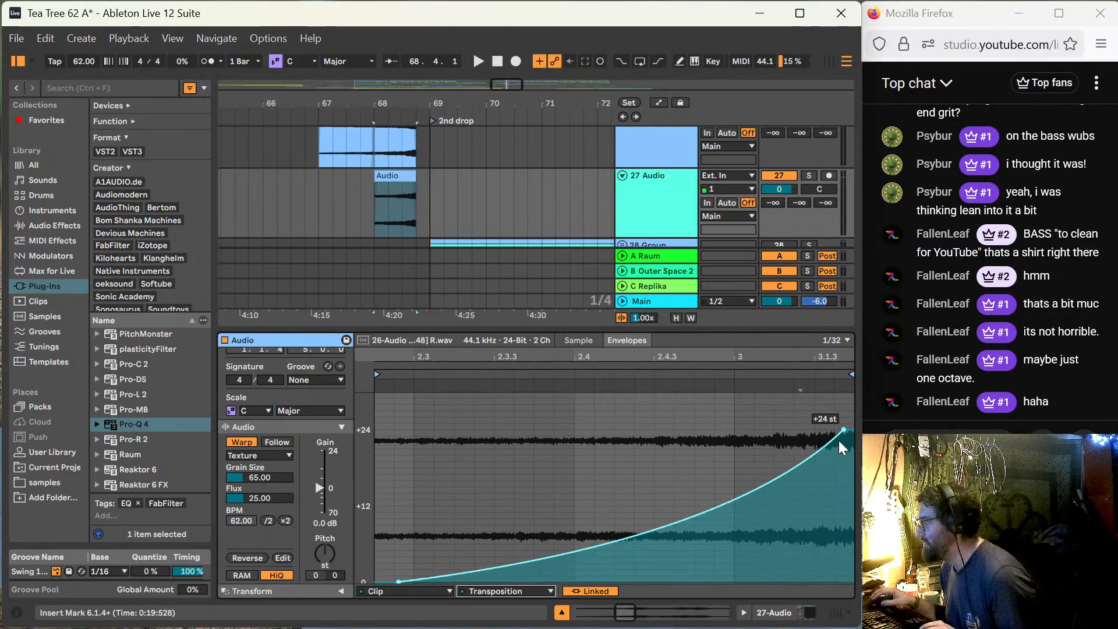
drag(840, 434, 834, 506)
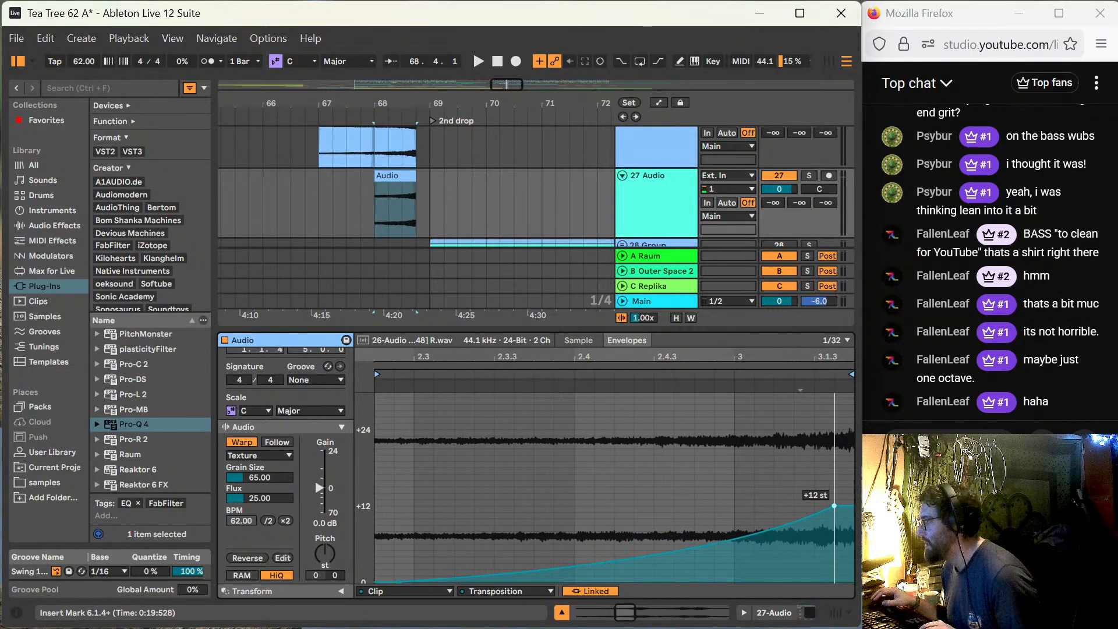
Step: Play the layered clips into the 2nd drop, hide the clip editor, and replay them from bar 68
key(space)
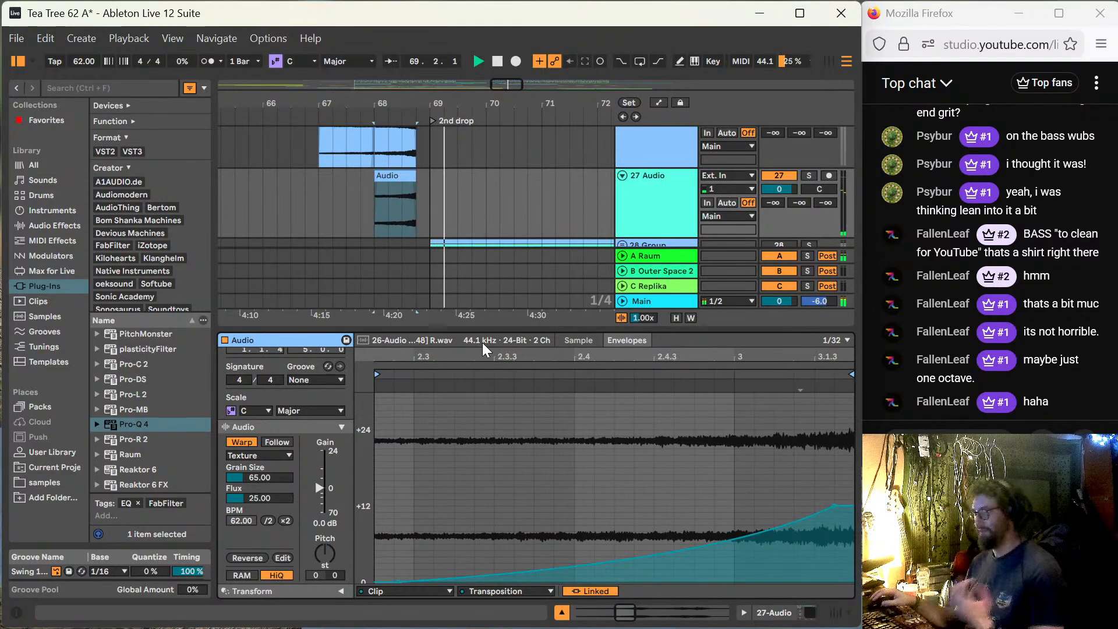
double_click(524, 331)
key(space)
scroll(335, 157, up, 3)
key(space)
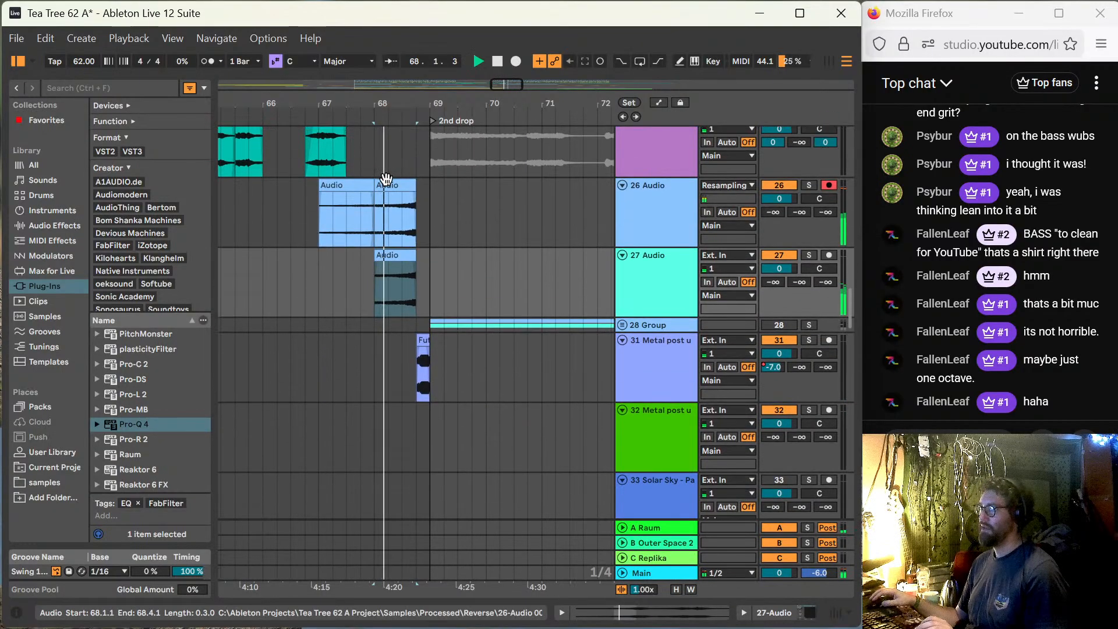
Step: Add a fade-in about two beats long to the clip on 27 Audio and play it into the 2nd drop
click(377, 266)
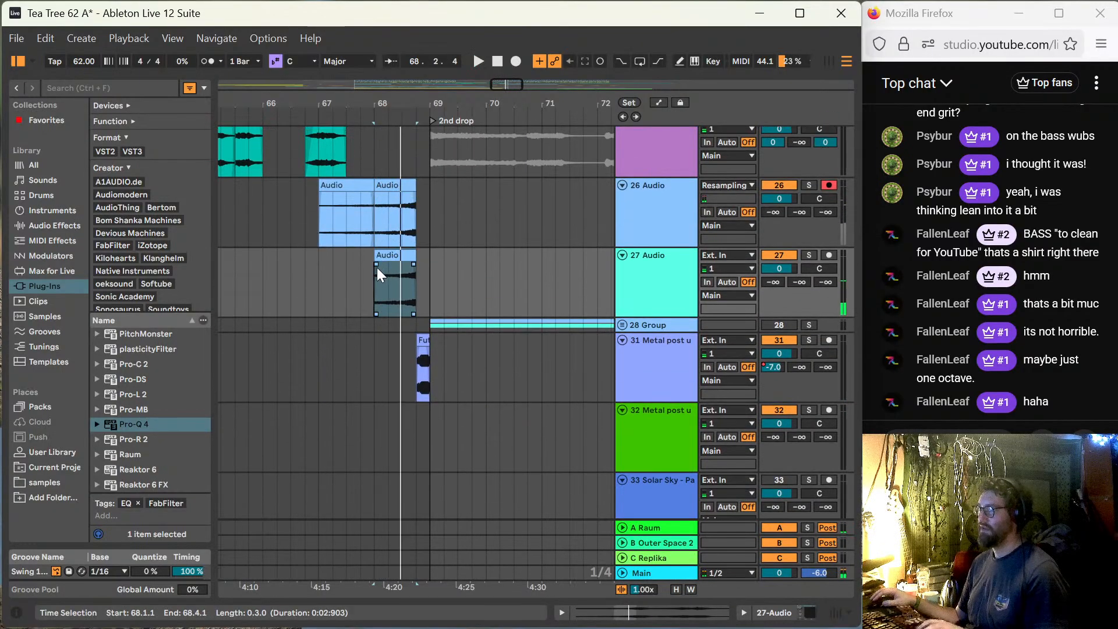
drag(376, 267, 407, 281)
key(space)
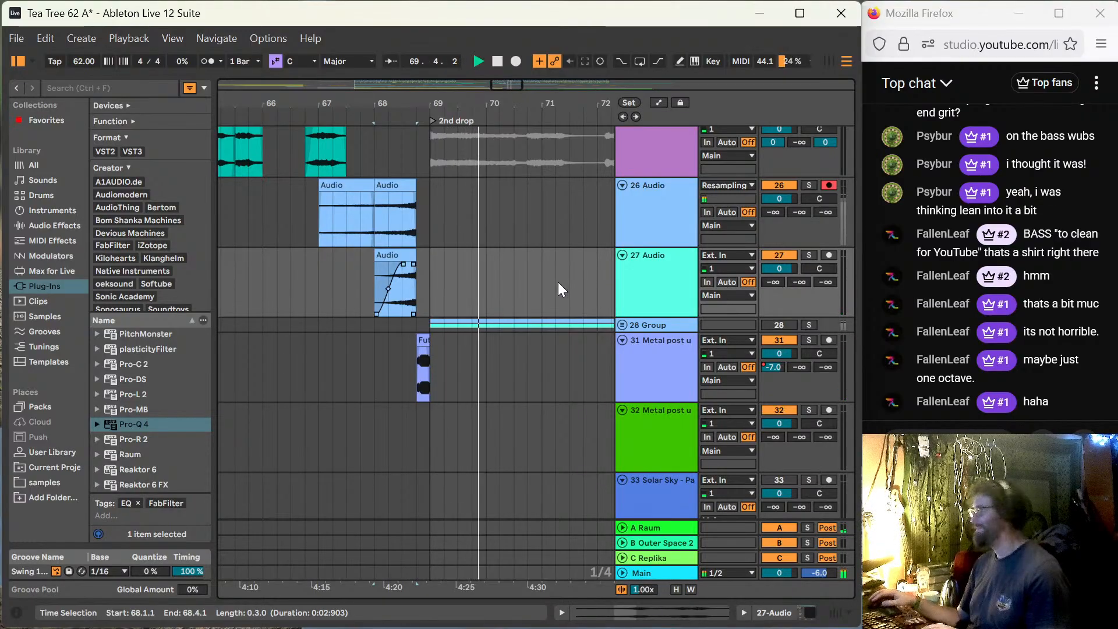
key(space)
Step: Raise the transposition ramp's peak in the 27 Audio clip to +24 st and replay it
double_click(395, 286)
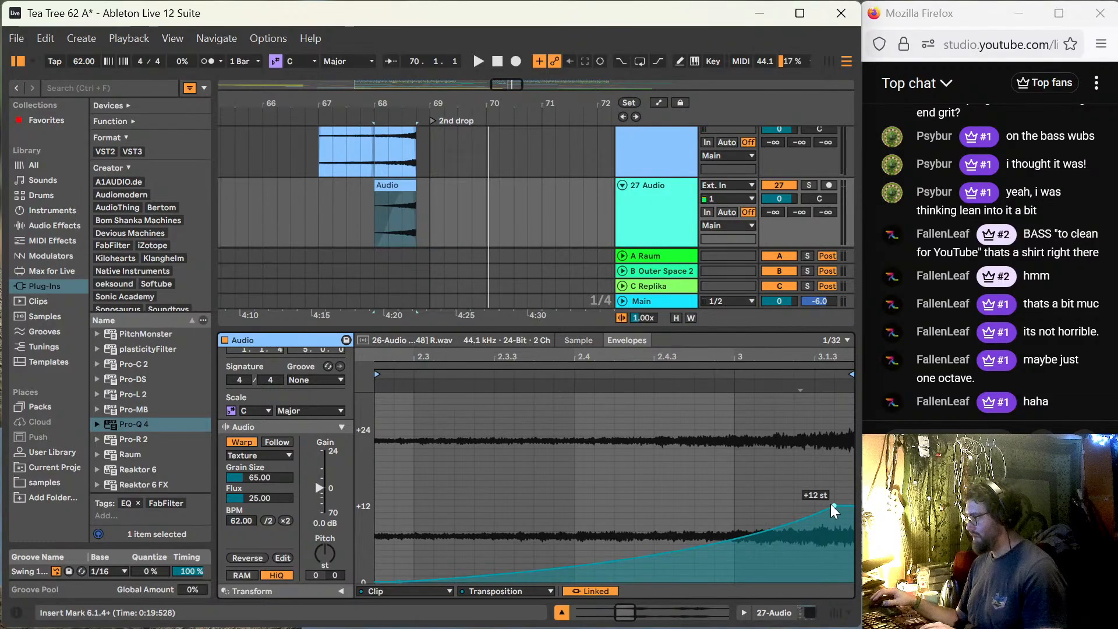
drag(830, 505, 833, 430)
key(space)
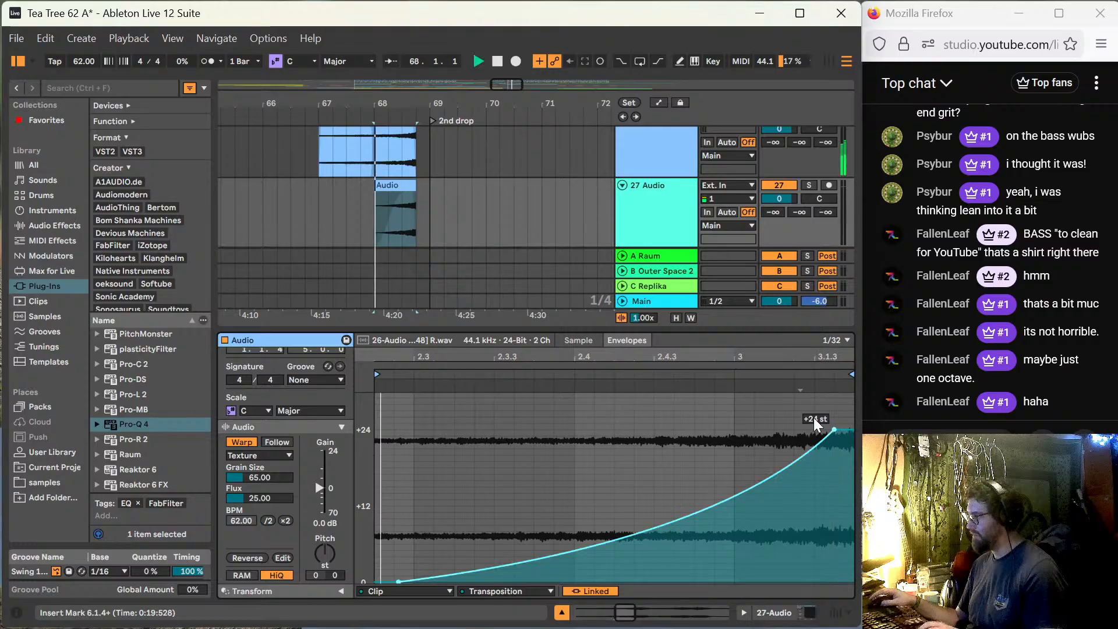
Step: Raise the Pro-Q 4 low cut on 27 Audio to about 2726 Hz during playback and close the plug-in window
click(658, 207)
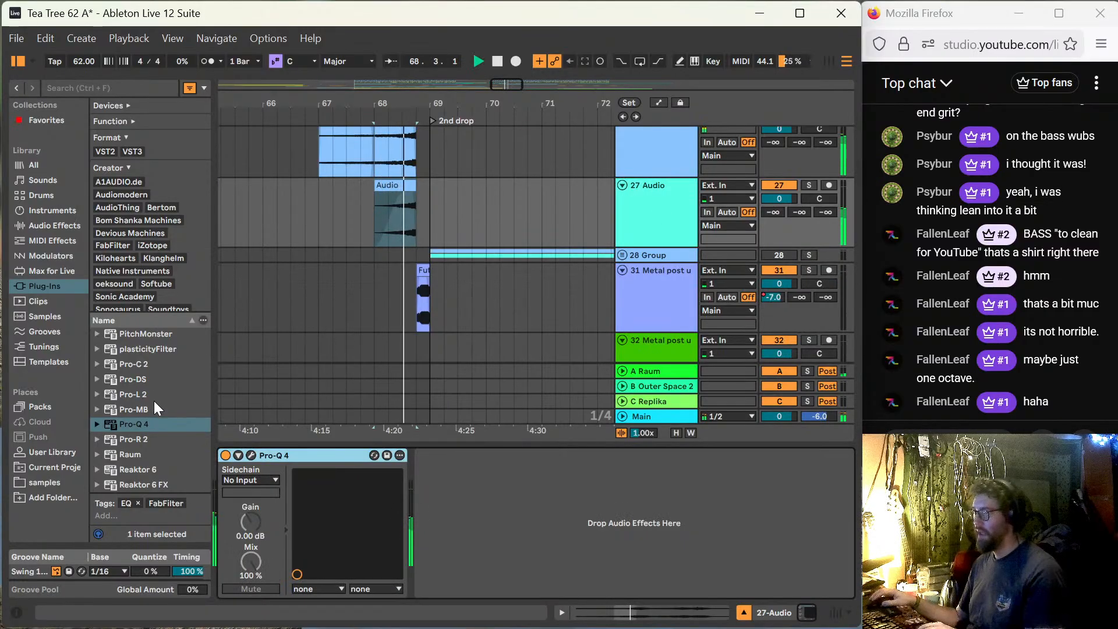
click(253, 457)
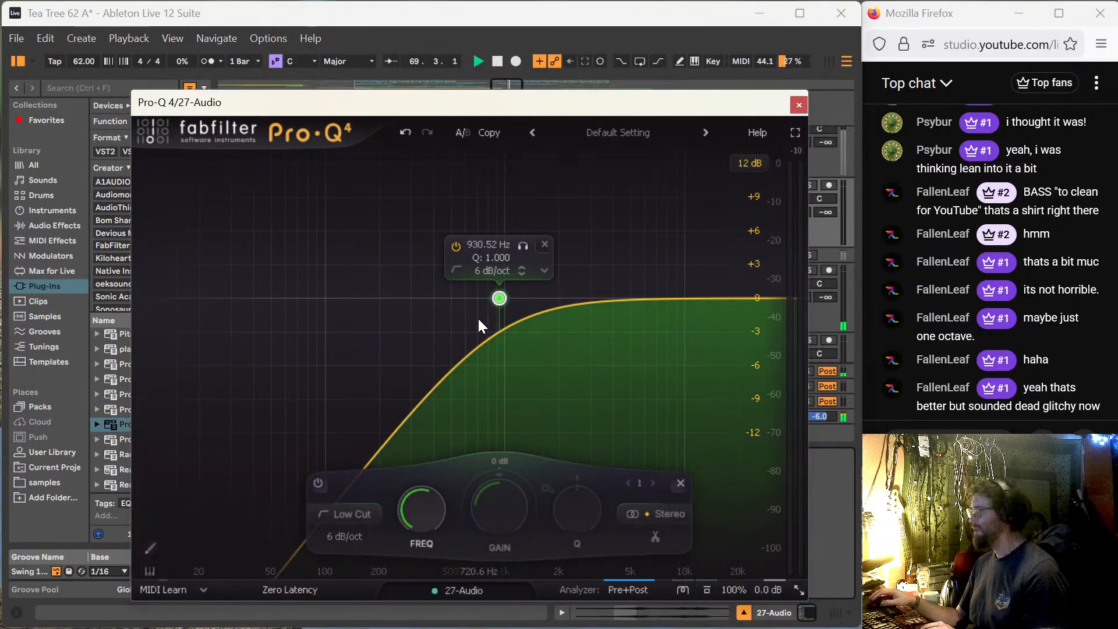
drag(498, 298, 583, 298)
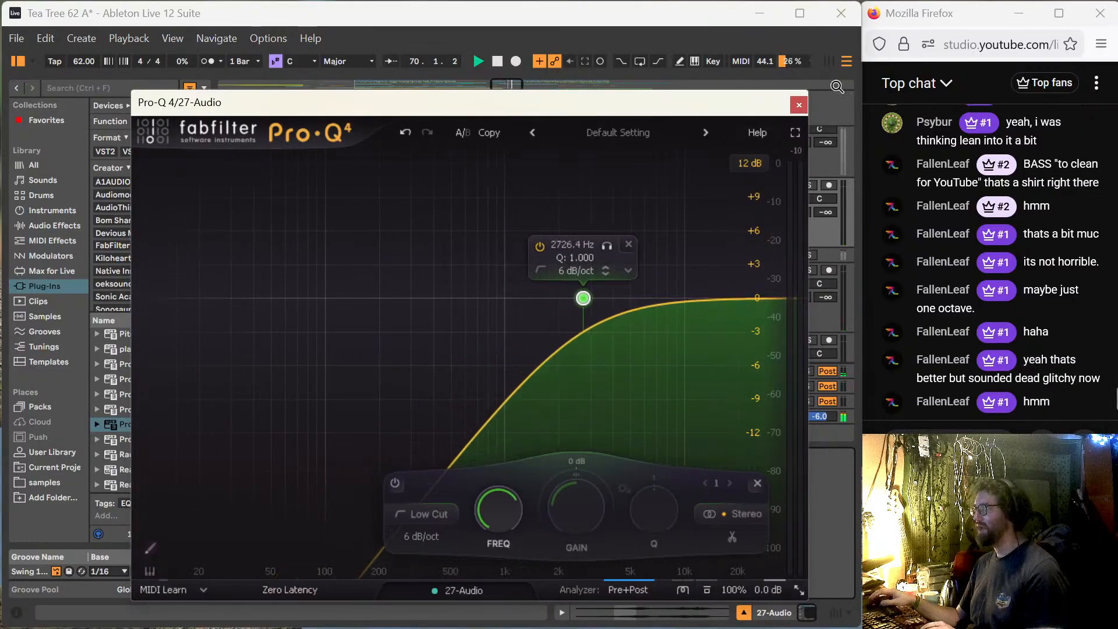
click(799, 104)
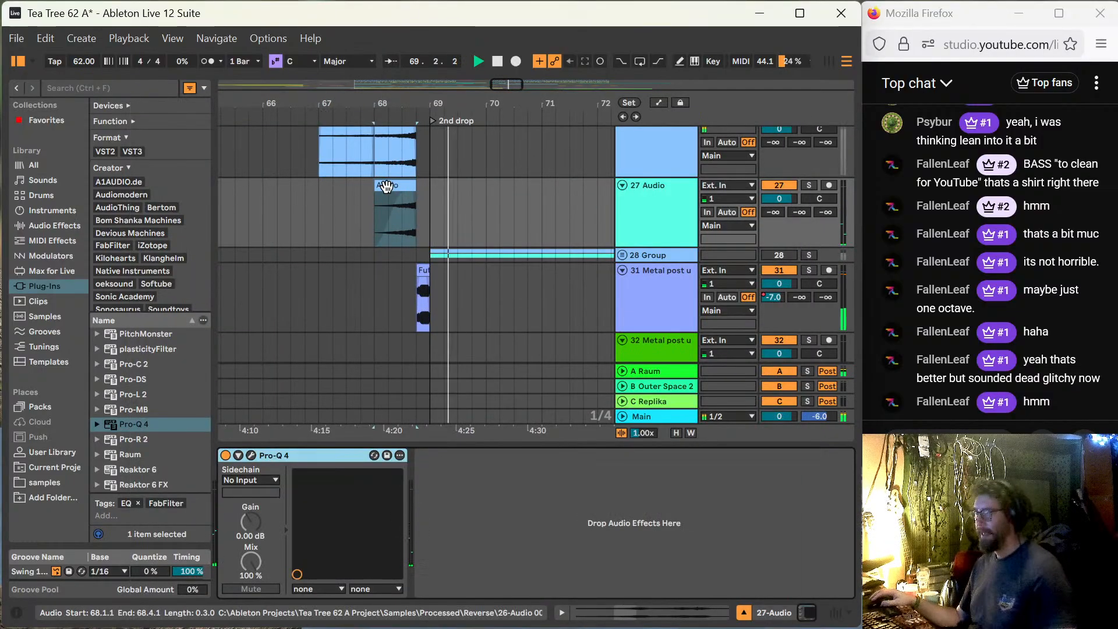
Step: Move the +24 st peak of the 27 Audio clip's transposition ramp to the clip's end during playback and close the clip editor
double_click(403, 200)
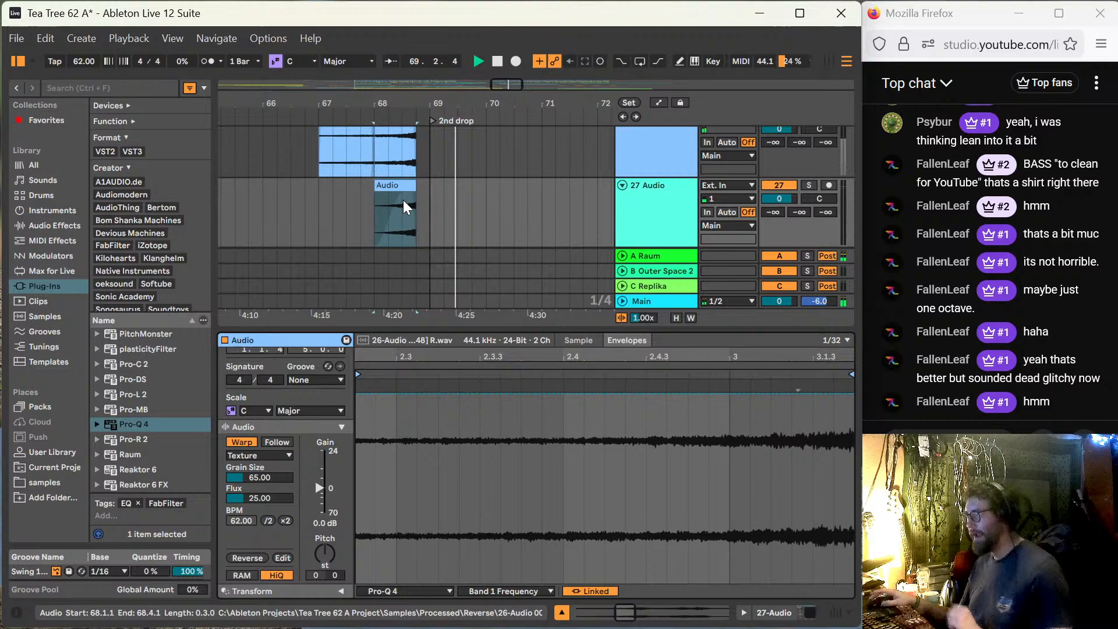
click(421, 588)
click(406, 542)
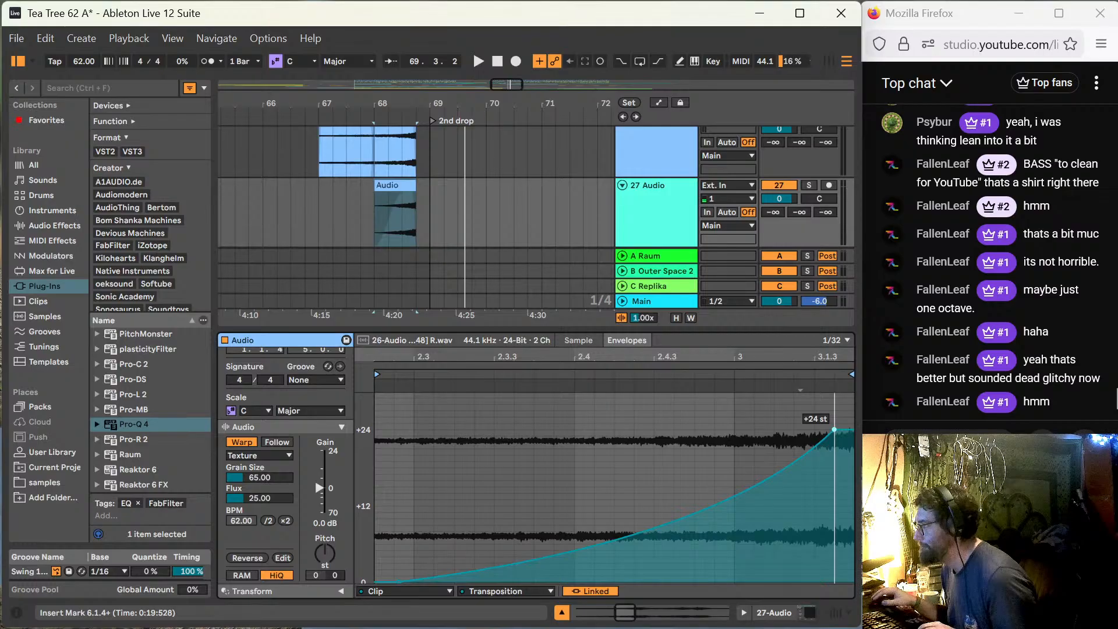
key(space)
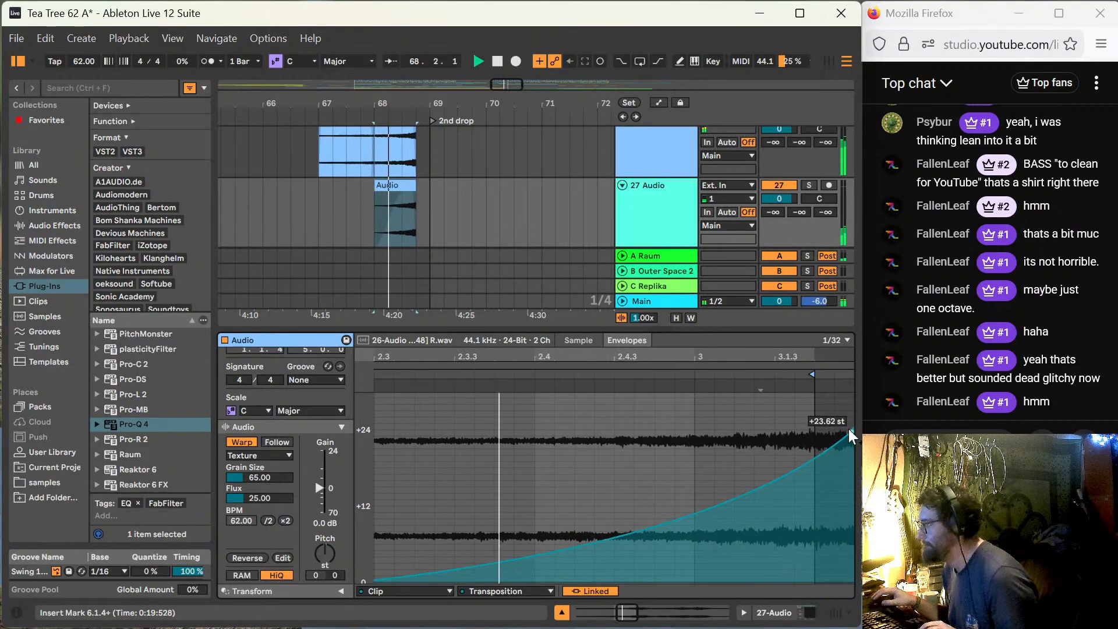
drag(850, 429, 815, 430)
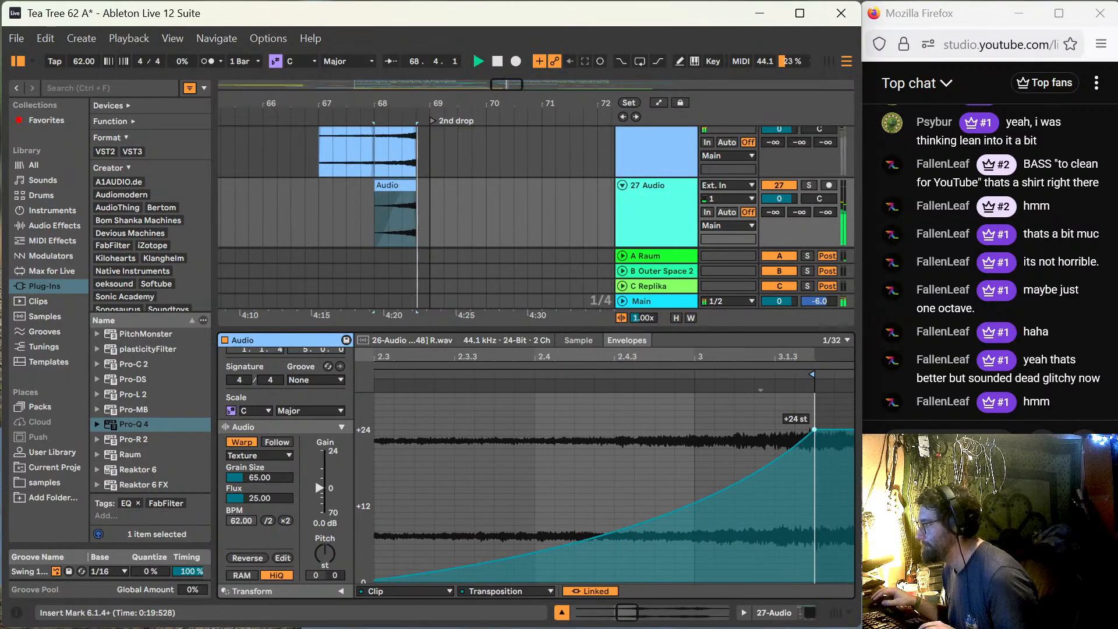
double_click(547, 328)
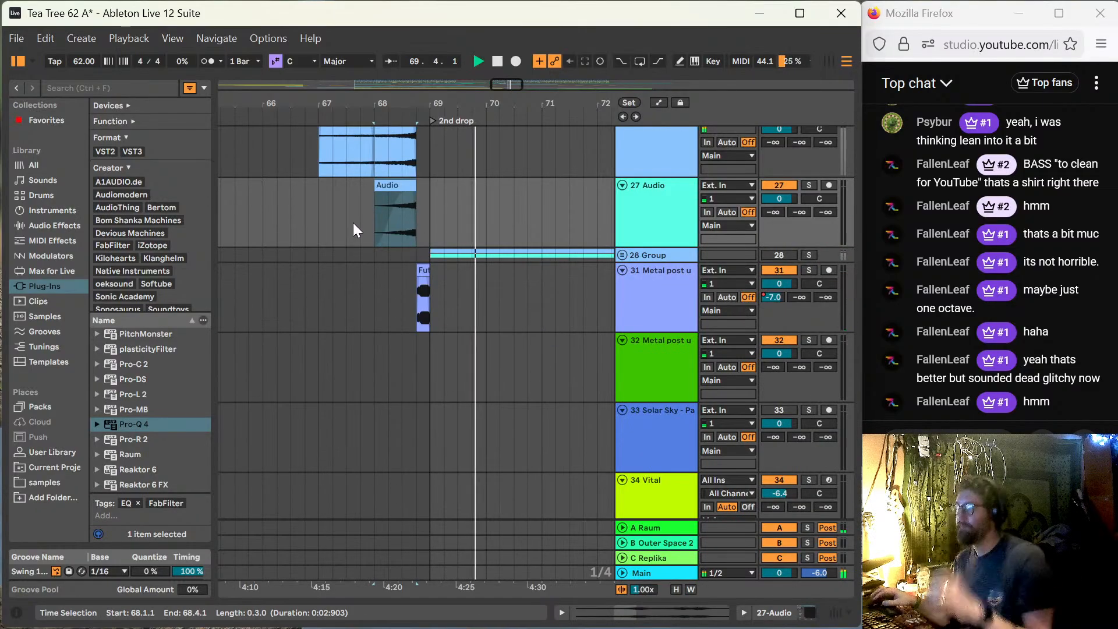
Step: Play the arrangement from bar 65 into the 2nd drop to judge the layered transition
scroll(349, 230, up, 5)
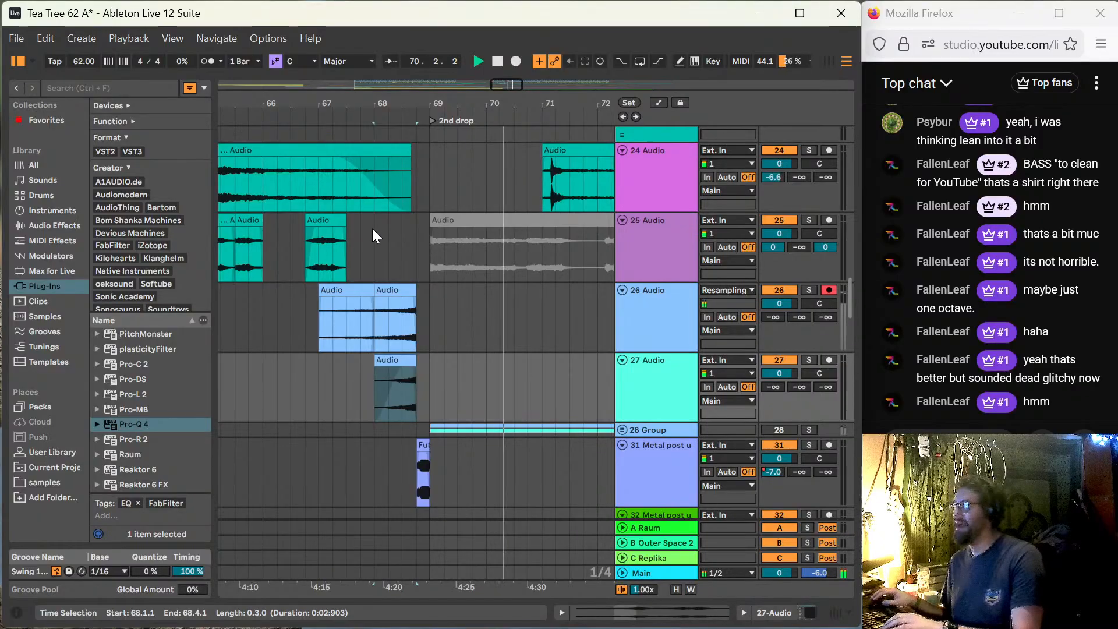
click(372, 229)
scroll(372, 228, down, 6)
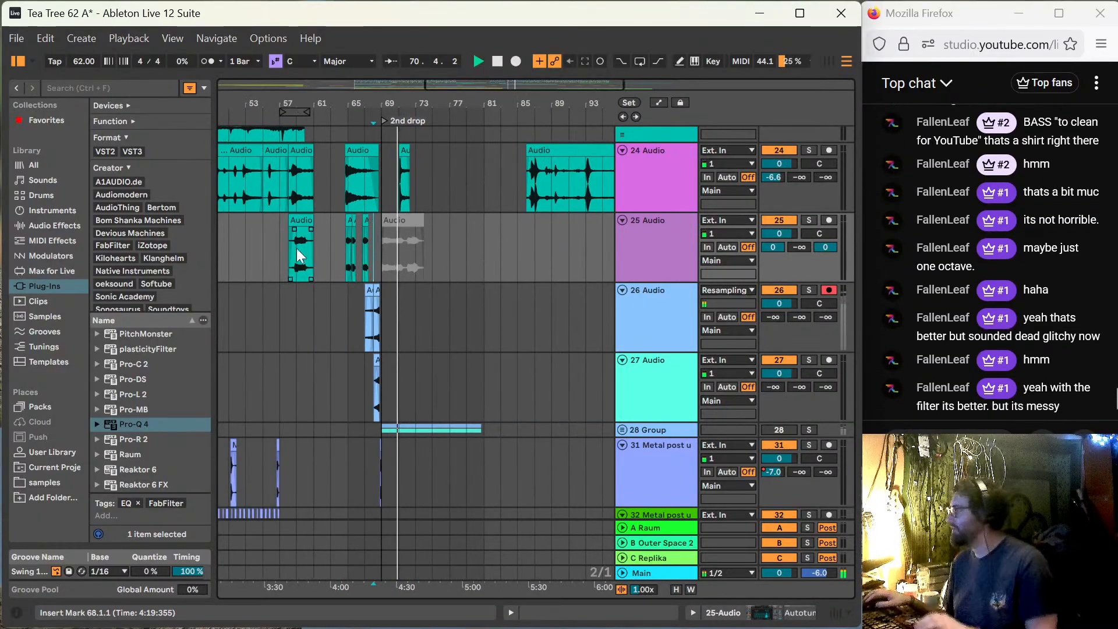
scroll(291, 281, up, 1)
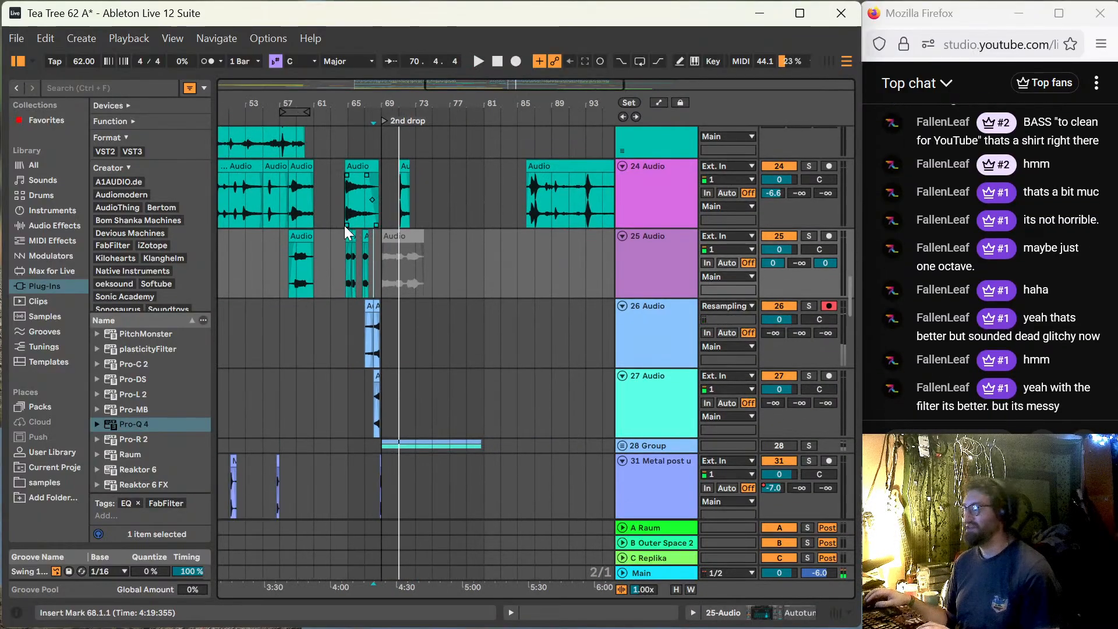
click(349, 210)
key(space)
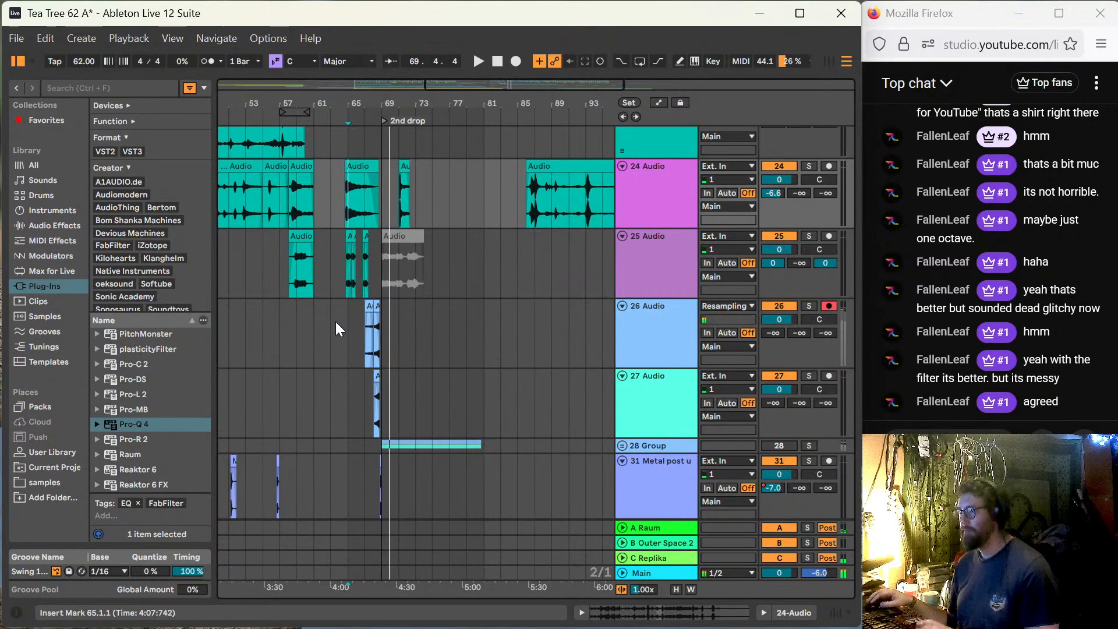
key(space)
Step: Look through all tracks of the full arrangement for existing material to reuse before the 2nd drop
click(337, 340)
key(minus)
key(minus)
key(minus)
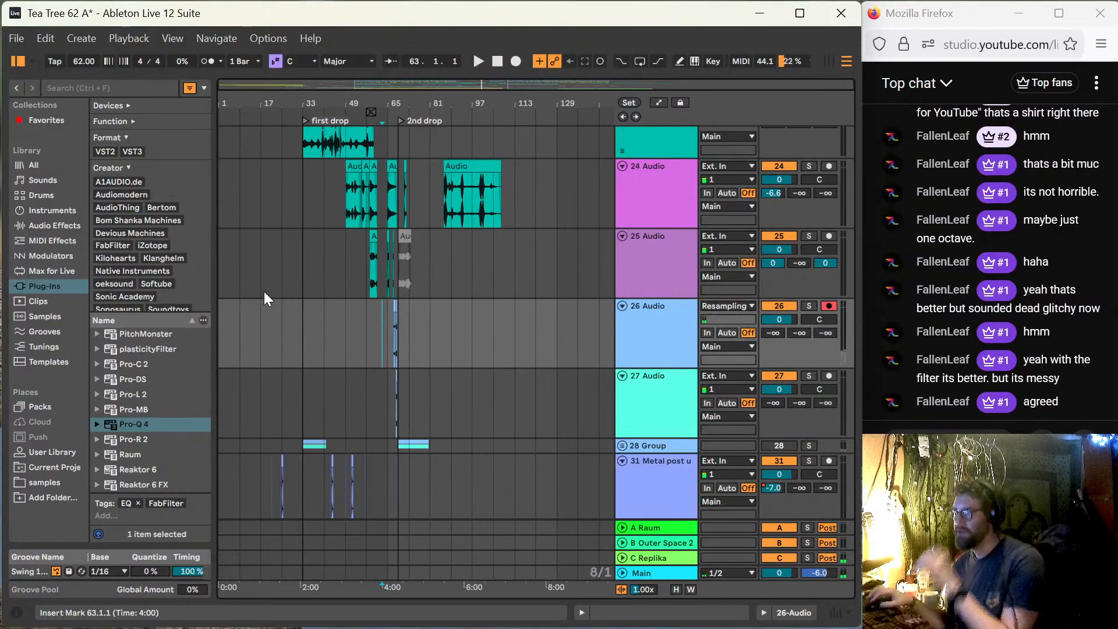
scroll(264, 293, up, 6)
scroll(264, 293, up, 10)
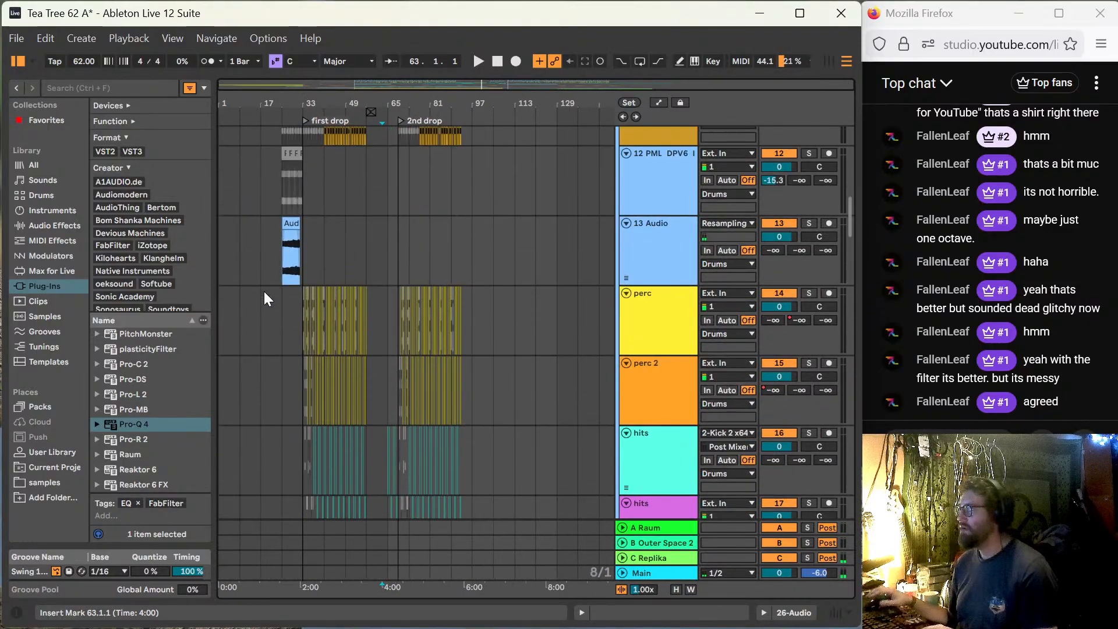
scroll(265, 294, up, 5)
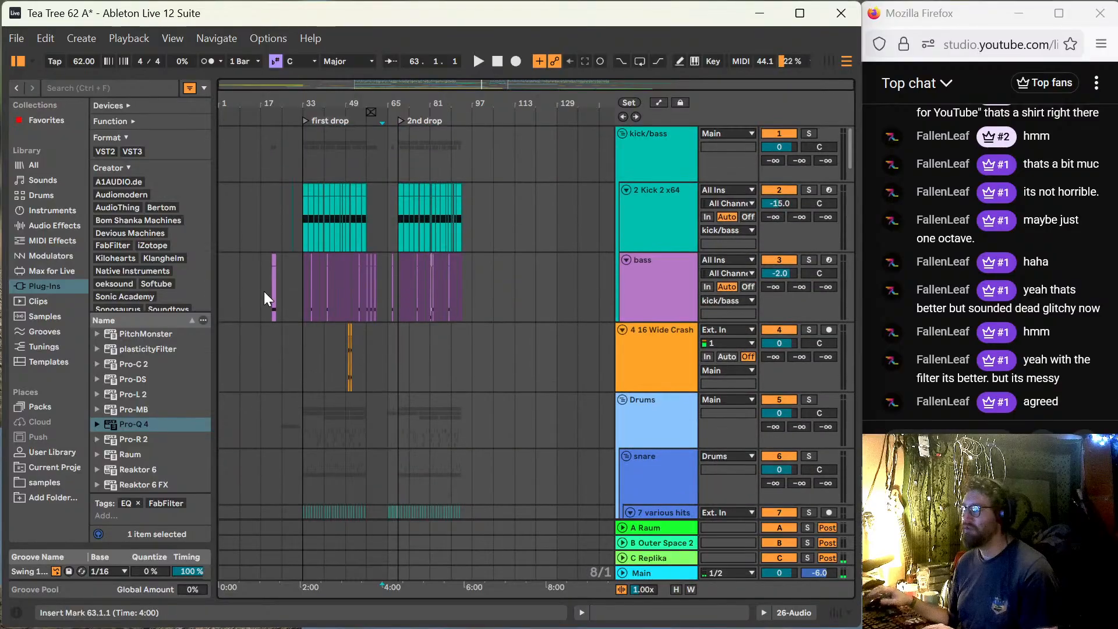
scroll(264, 291, down, 2)
scroll(200, 282, down, 2)
scroll(271, 313, down, 6)
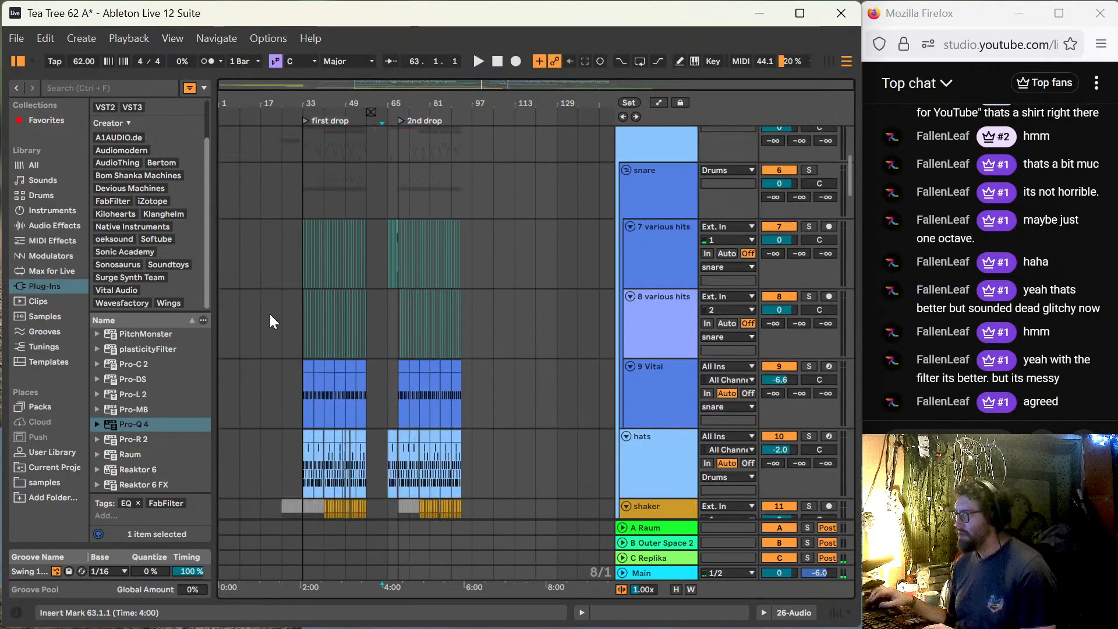
scroll(271, 339, down, 12)
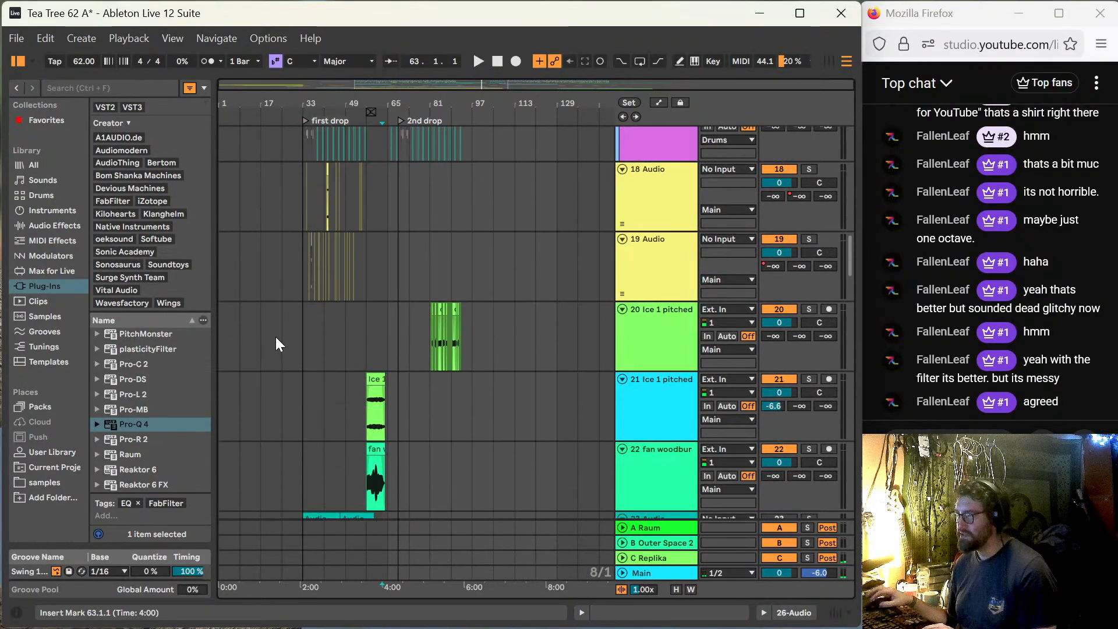
scroll(291, 344, down, 12)
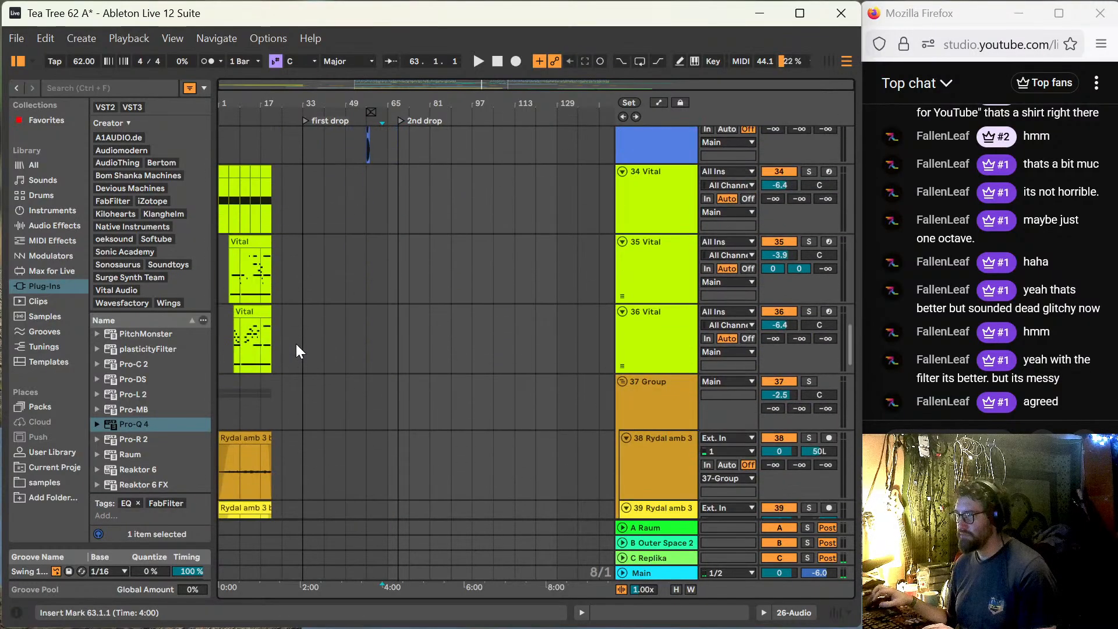
scroll(302, 358, down, 6)
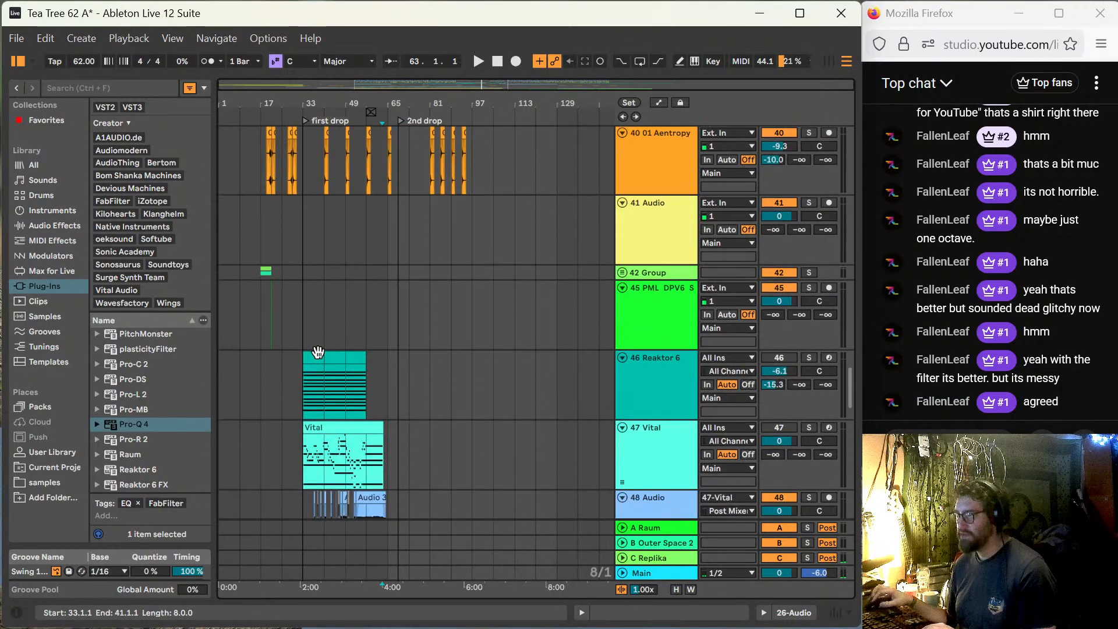
scroll(308, 355, down, 10)
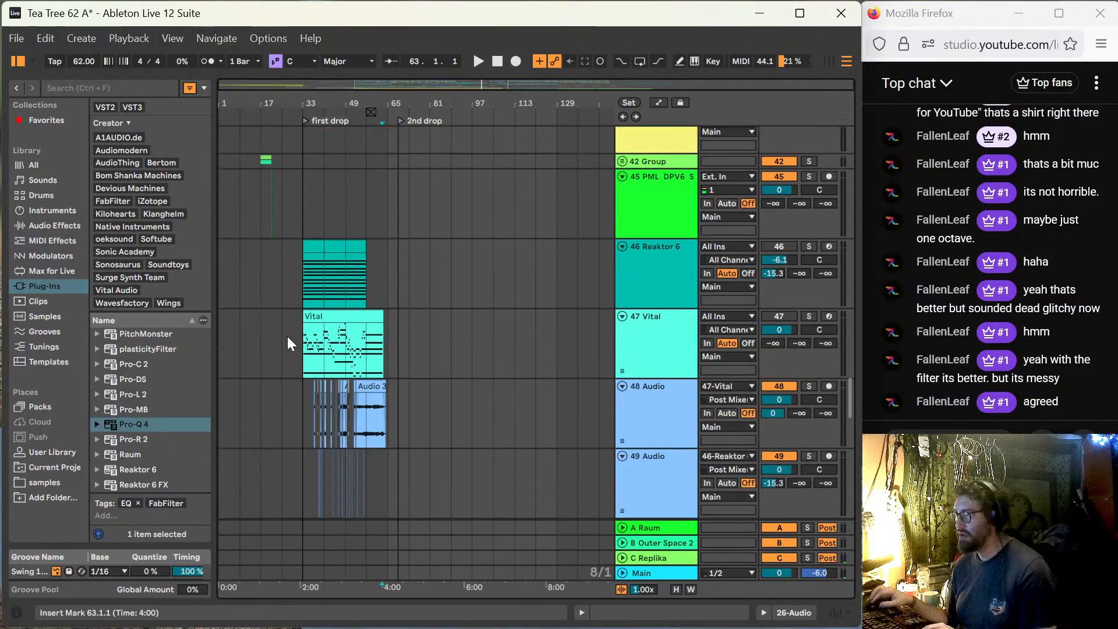
scroll(306, 351, down, 8)
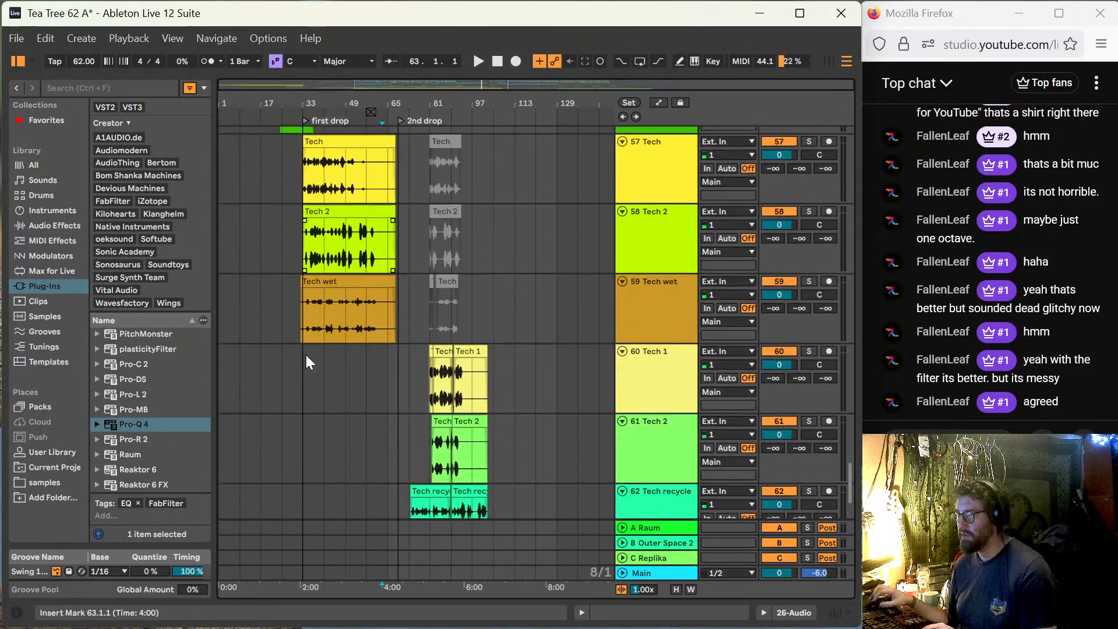
scroll(320, 357, up, 3)
scroll(320, 358, up, 10)
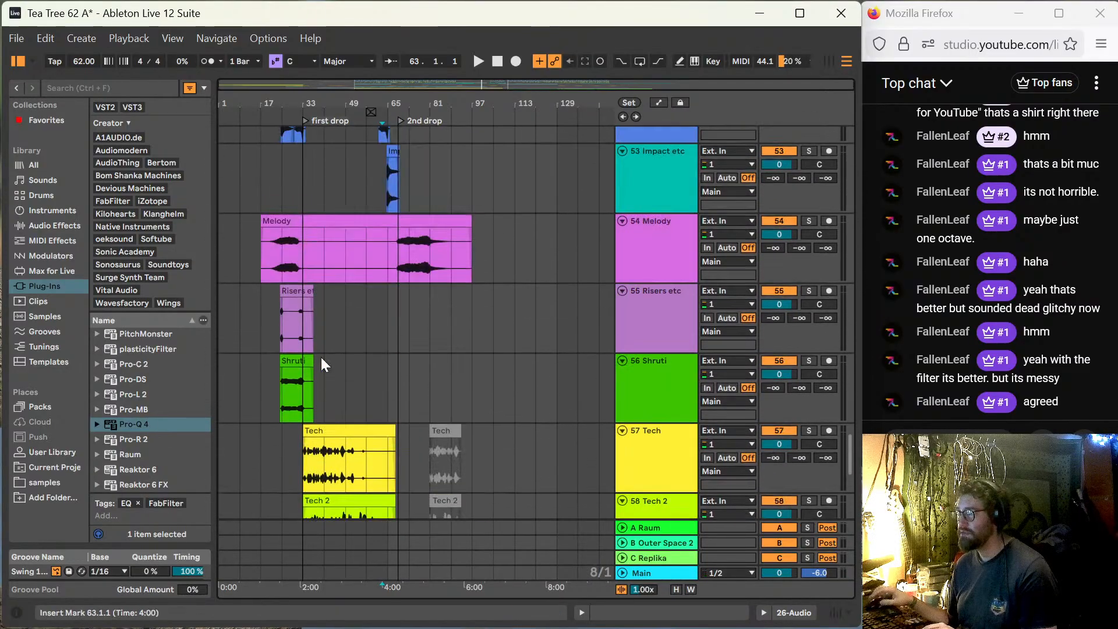
scroll(321, 358, up, 5)
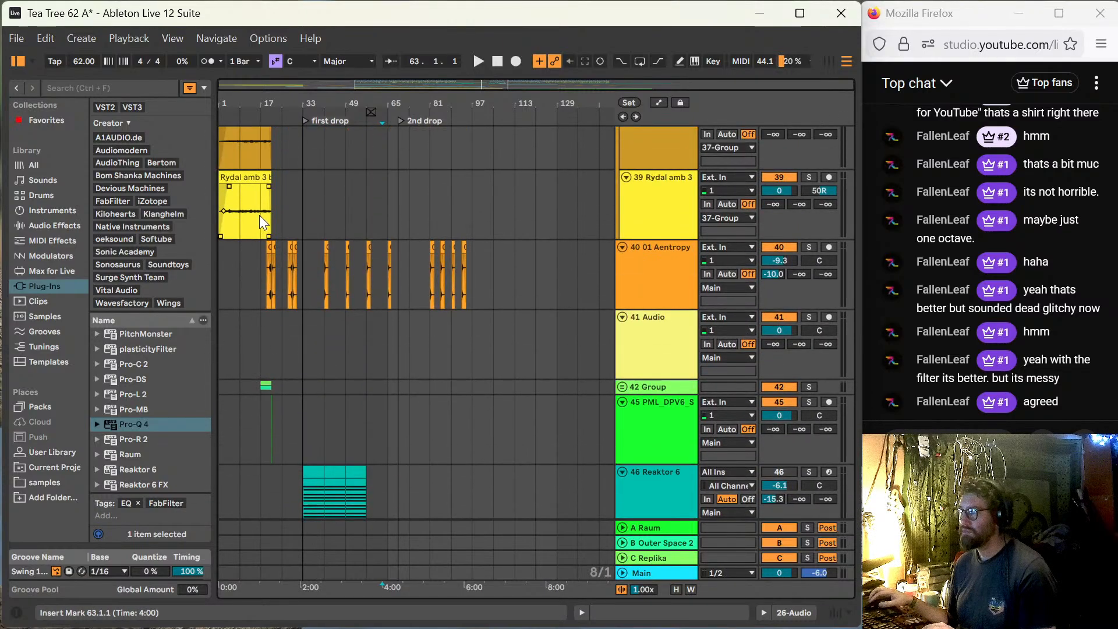
Step: Unfold 42 Group and audition it soloed during playback from bar 17
click(259, 215)
key(space)
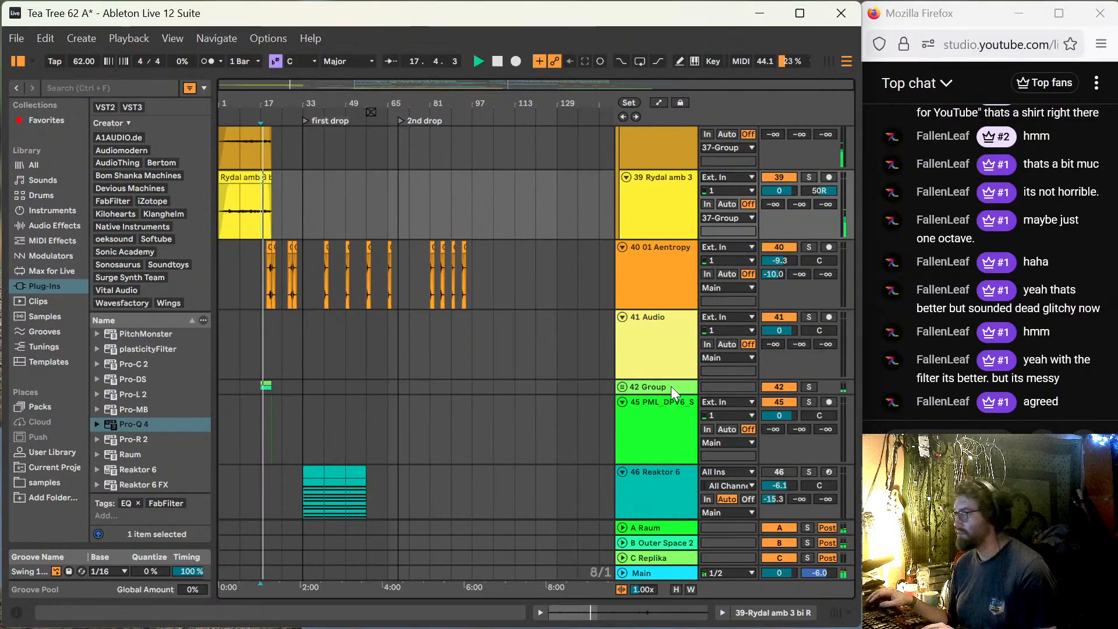
click(622, 387)
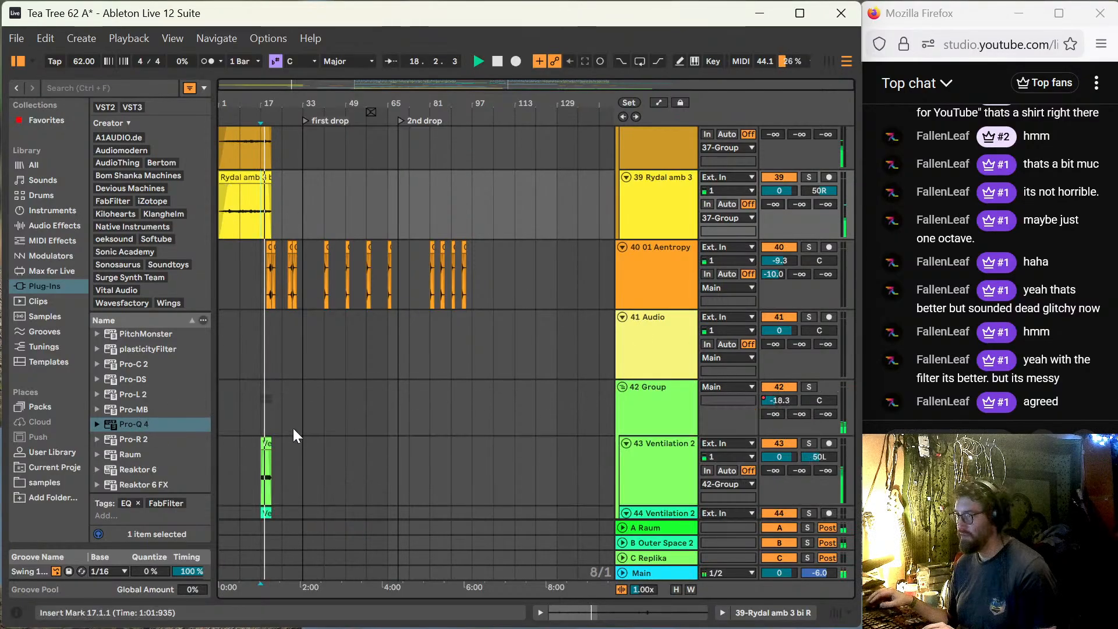
click(803, 389)
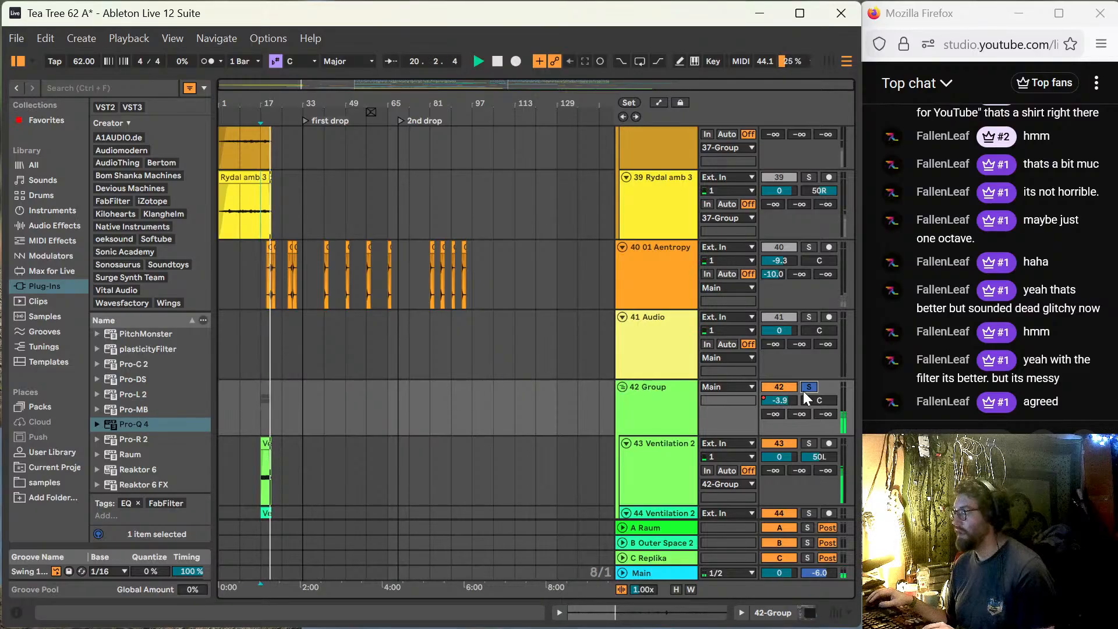
click(802, 390)
key(space)
Step: Copy both Ventilation 2 clips from bar 17 to bar 65 and play them there
scroll(326, 404, down, 3)
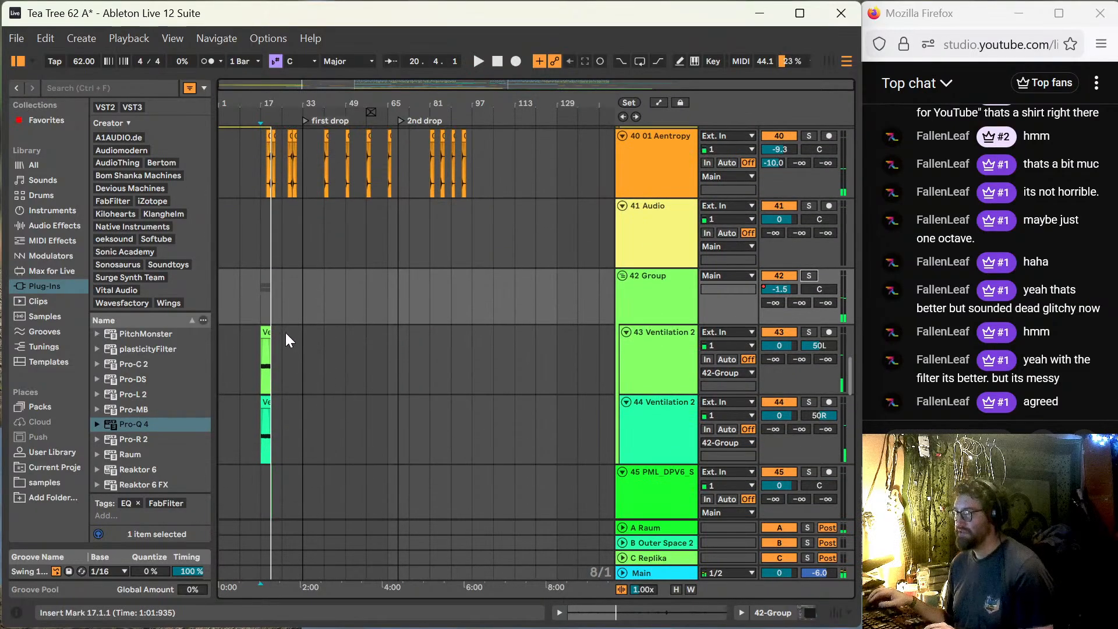
click(267, 334)
shift+click(265, 399)
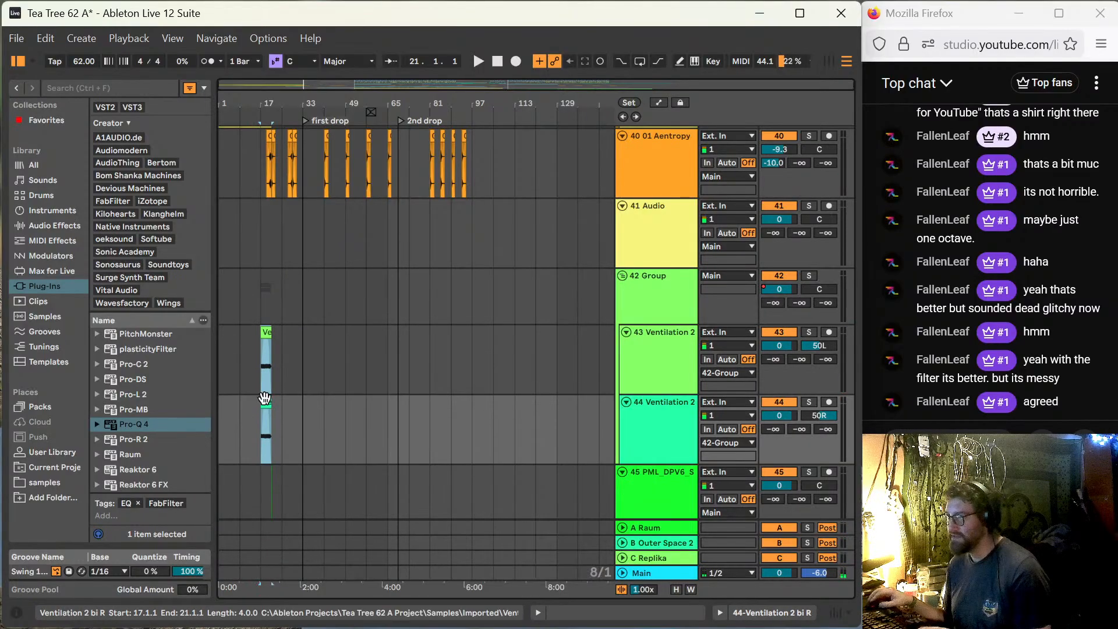
drag(264, 348, 390, 344)
key(space)
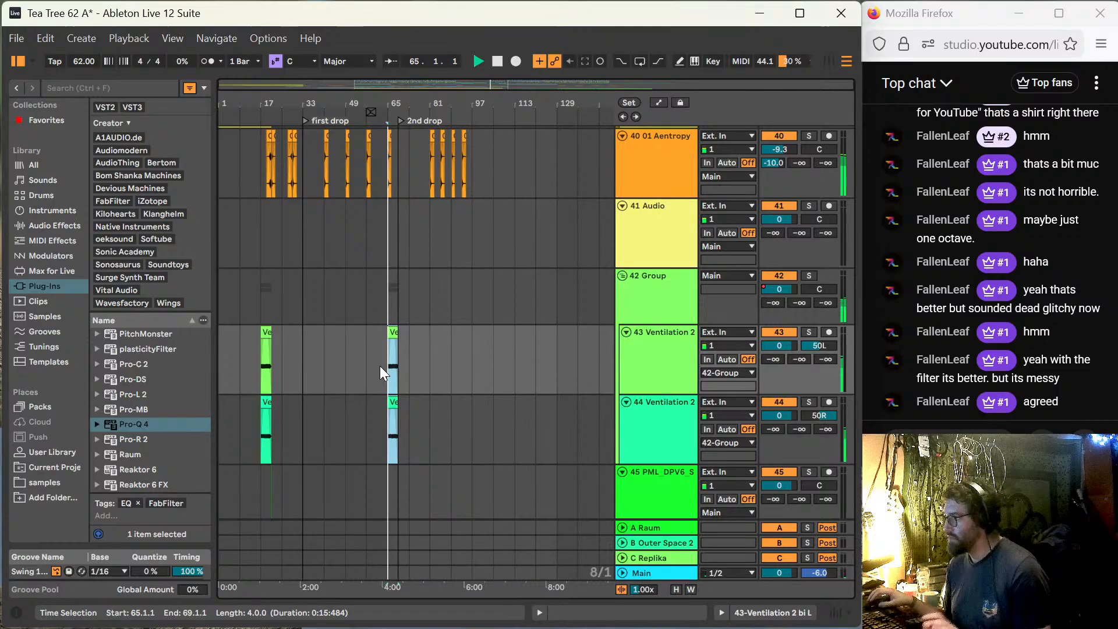
click(386, 356)
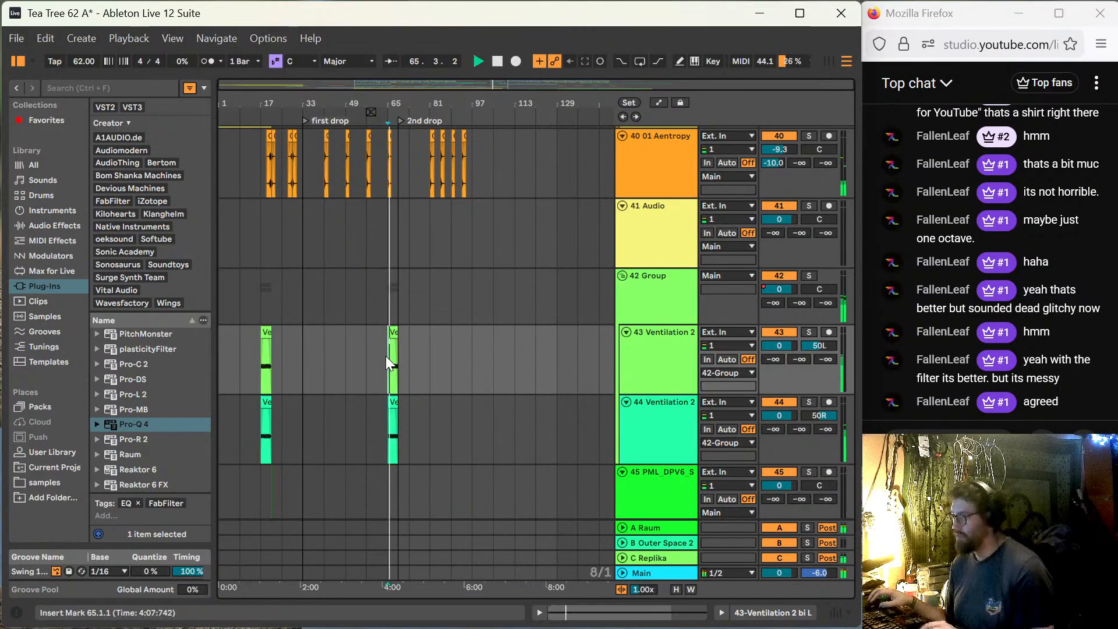
Step: Add long fade-ins to both copied Ventilation 2 clips, about four bars on L and about three and a half on R
scroll(385, 358, up, 5)
scroll(386, 357, up, 3)
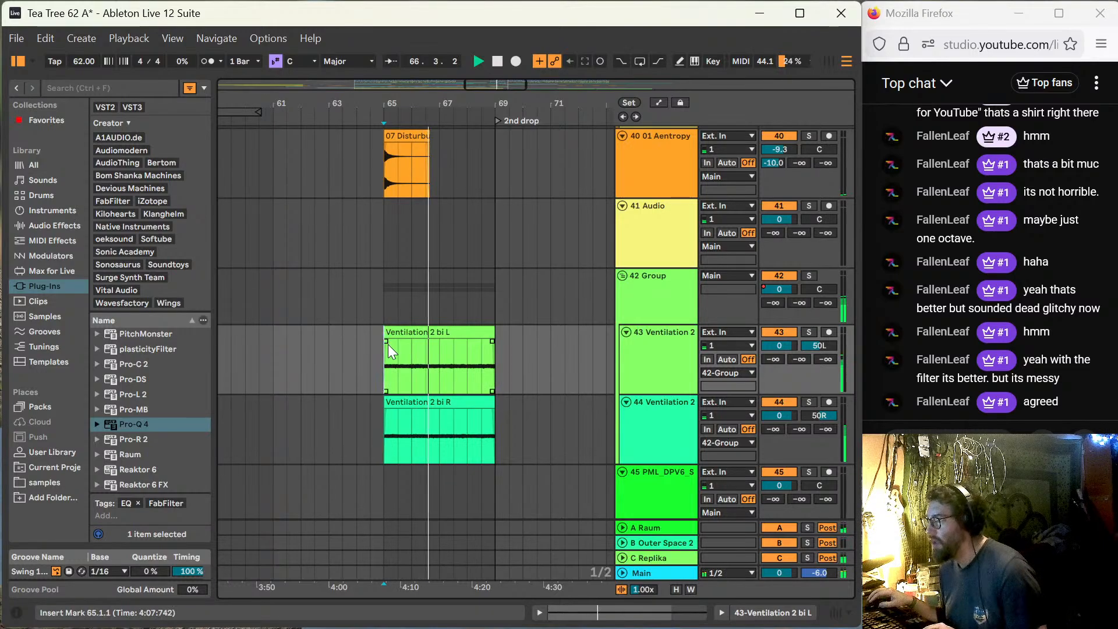
drag(388, 344, 510, 357)
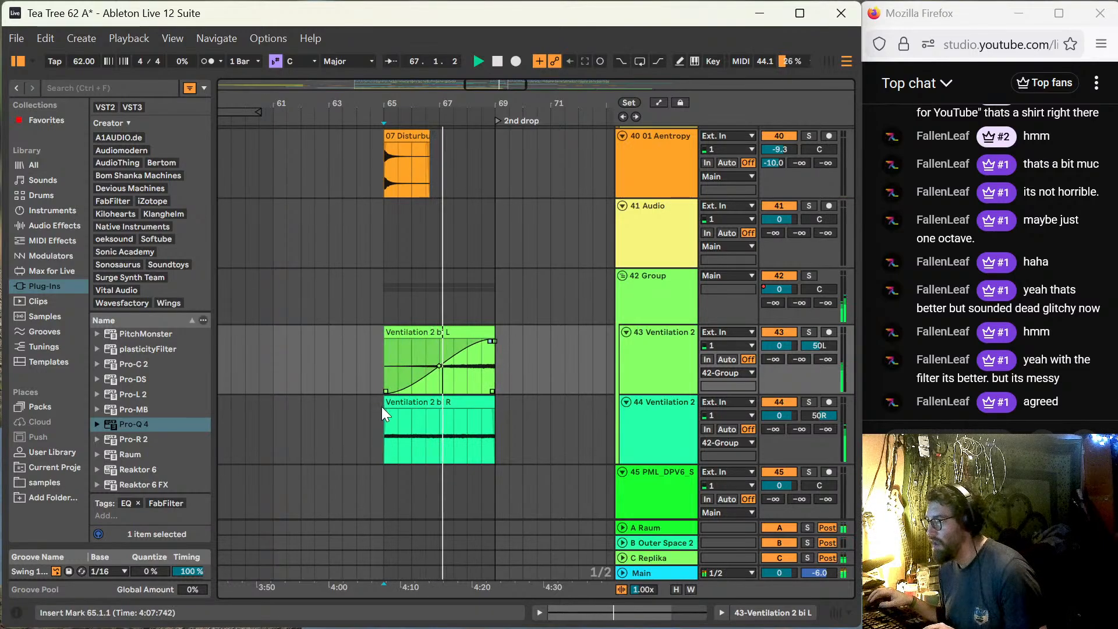
drag(385, 411, 479, 413)
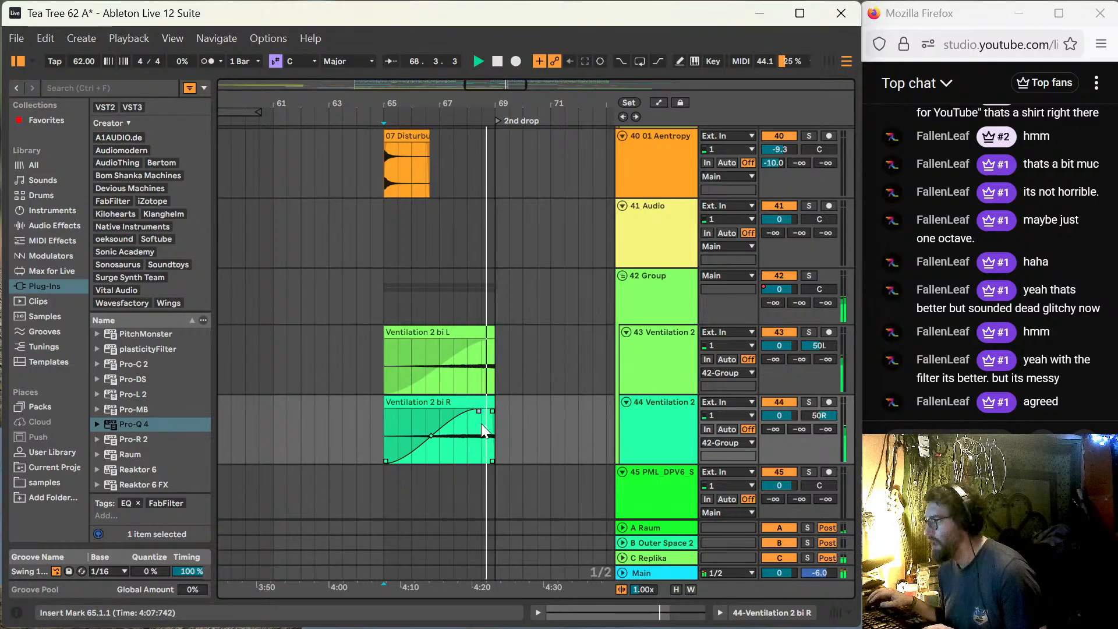
Step: Stop playback and trim the ends of both copied Ventilation 2 clips to 68.4.3, just before the 2nd drop
click(481, 370)
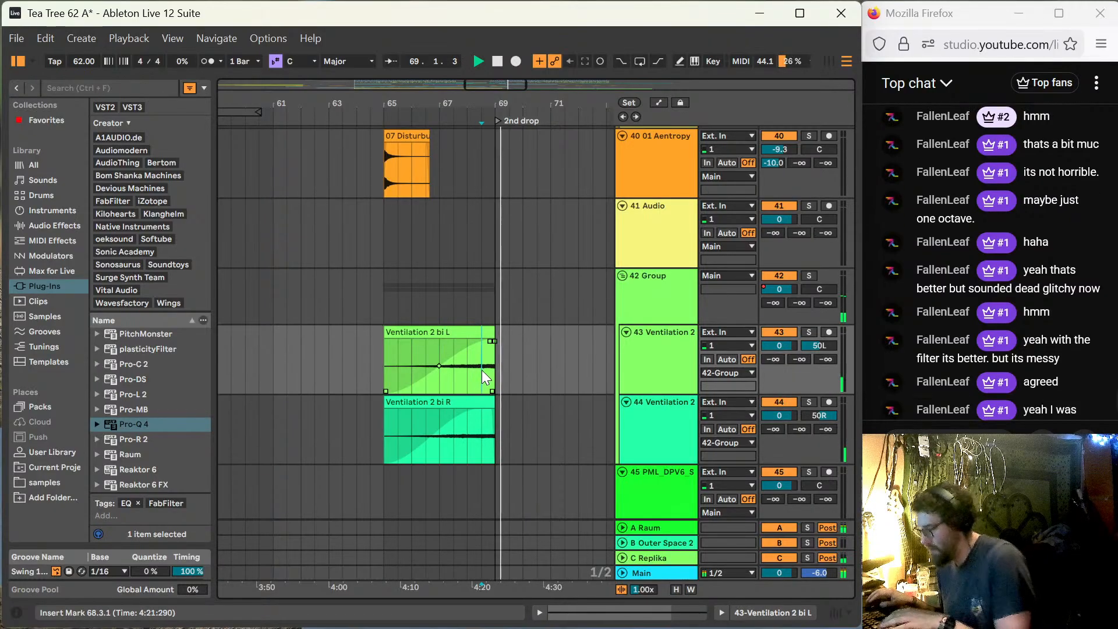
scroll(481, 369, up, 4)
key(space)
drag(530, 336, 519, 335)
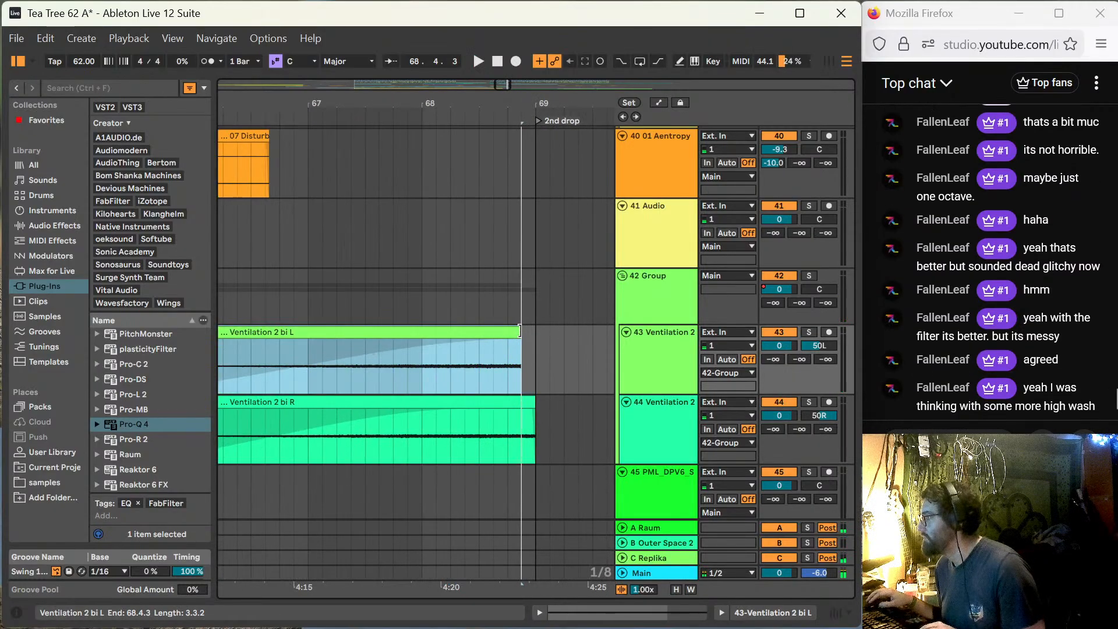
drag(538, 396, 521, 395)
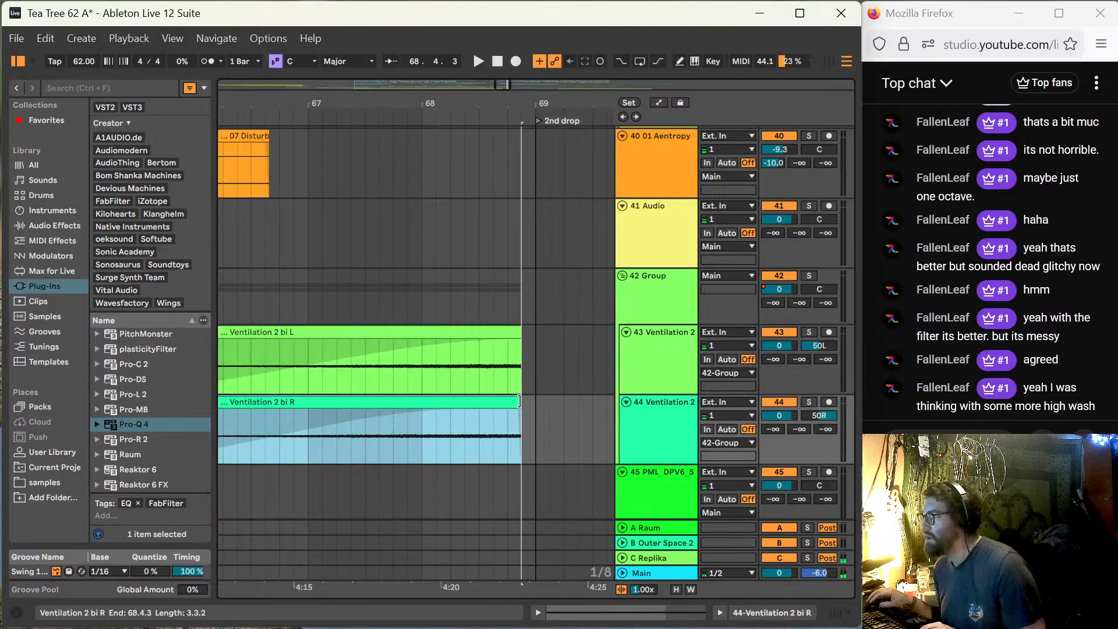
Step: Play the trimmed Ventilation 2 clips from 68.3.3 and add short fade-outs at their ends
click(496, 382)
key(space)
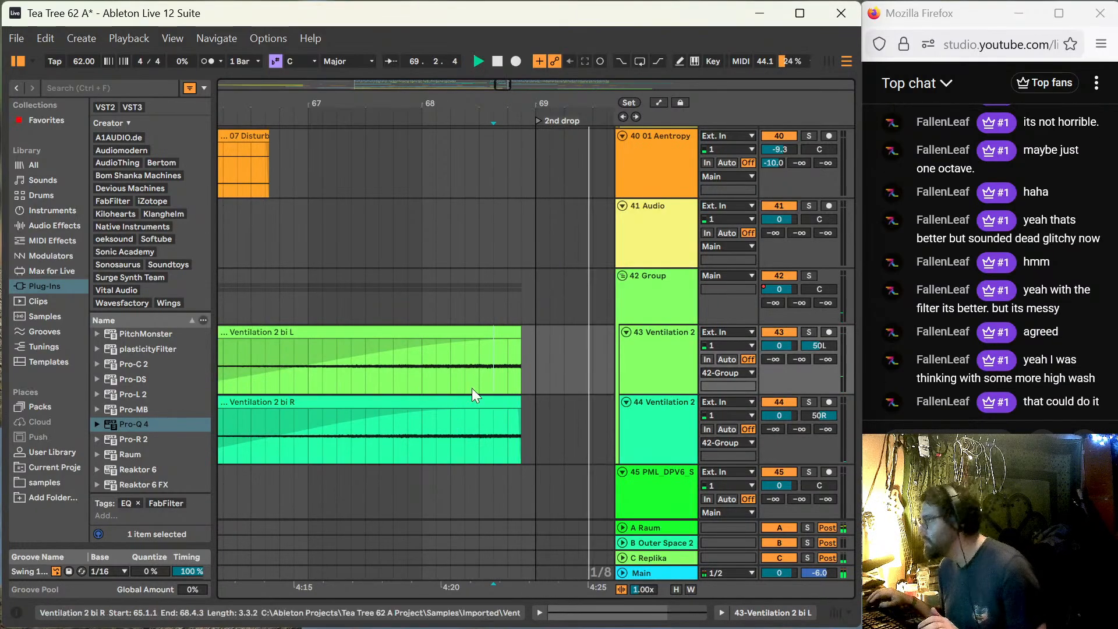
drag(519, 343, 506, 343)
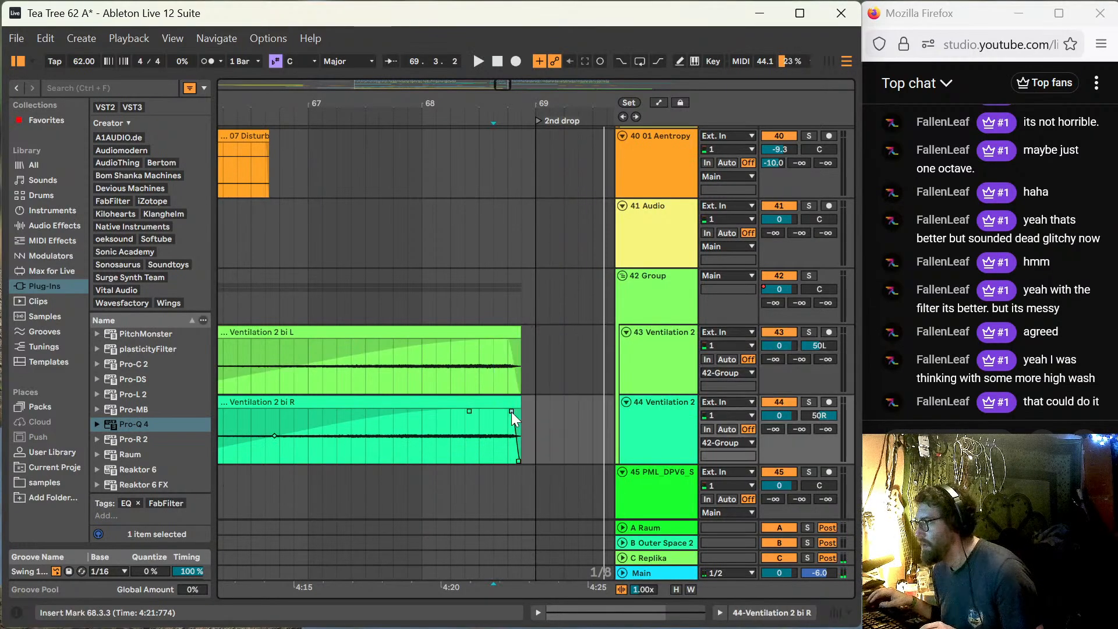
Step: Play the transition from 67.2.1 into the 2nd drop to check the trimmed Ventilation 2 clips
click(341, 366)
key(space)
scroll(341, 368, down, 6)
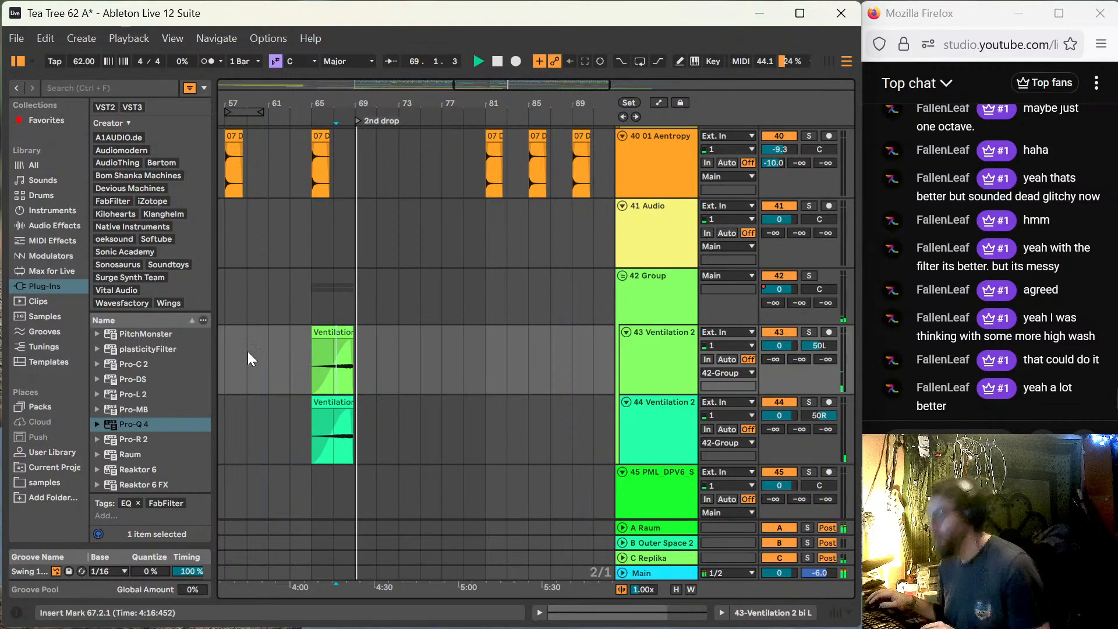
Step: Trim the ends of both copied Ventilation 2 clips back to 68.4.1 and adjust their short fade-outs
click(351, 371)
key(plus)
key(plus)
key(plus)
key(plus)
key(plus)
key(plus)
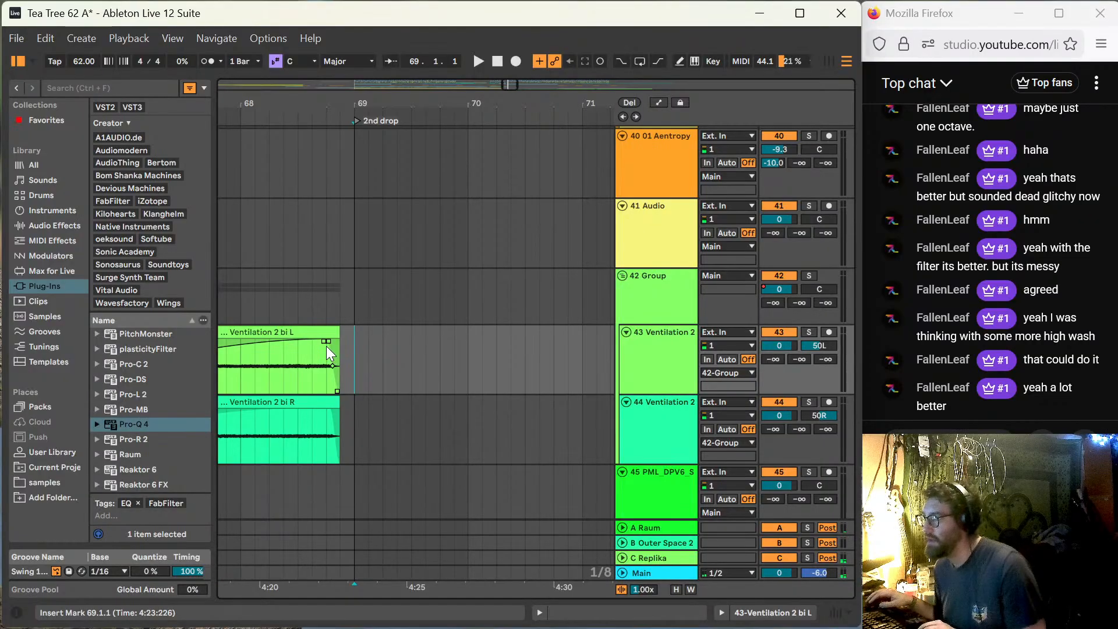
drag(338, 333, 326, 333)
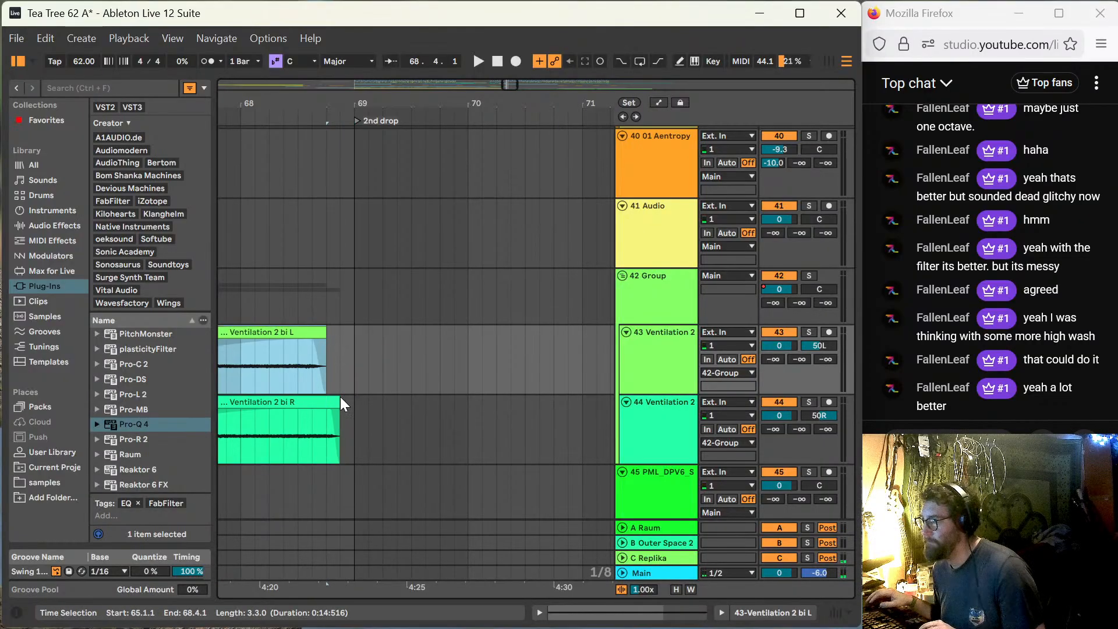
drag(340, 397, 329, 400)
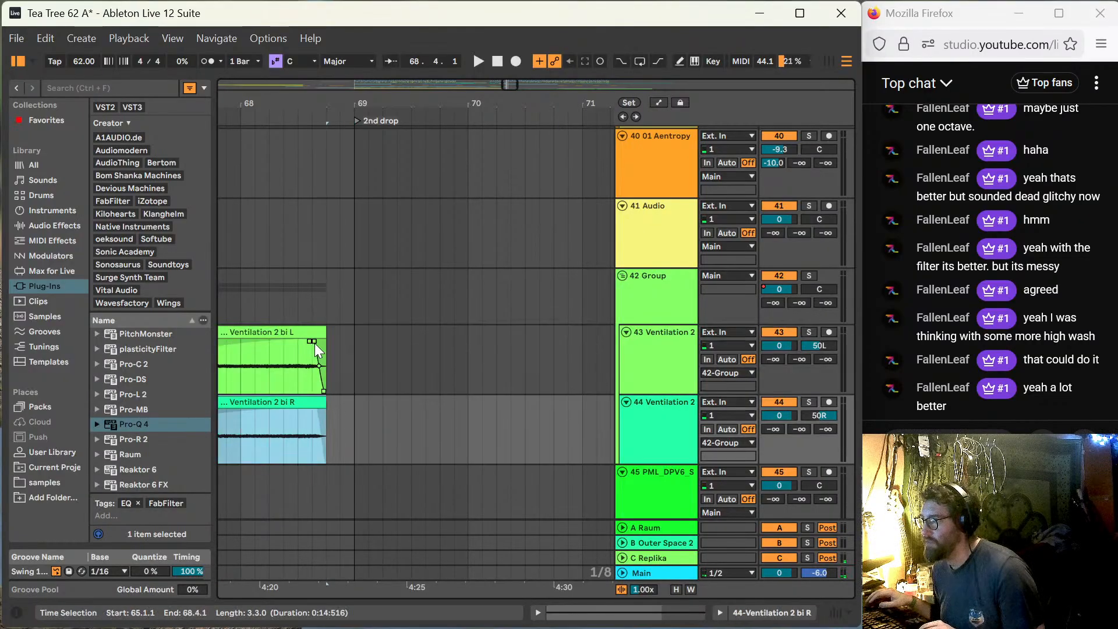
drag(315, 342, 321, 343)
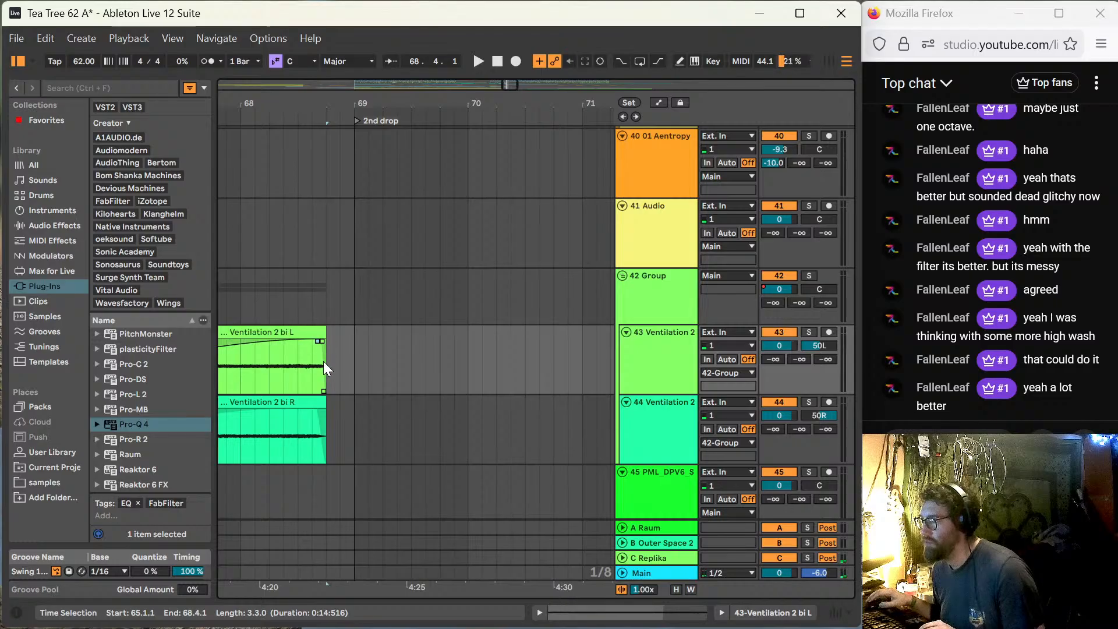
drag(316, 414, 313, 411)
Step: Lower the gain of both copied Ventilation 2 clips together to -21.7 dB
click(298, 330)
double_click(298, 330)
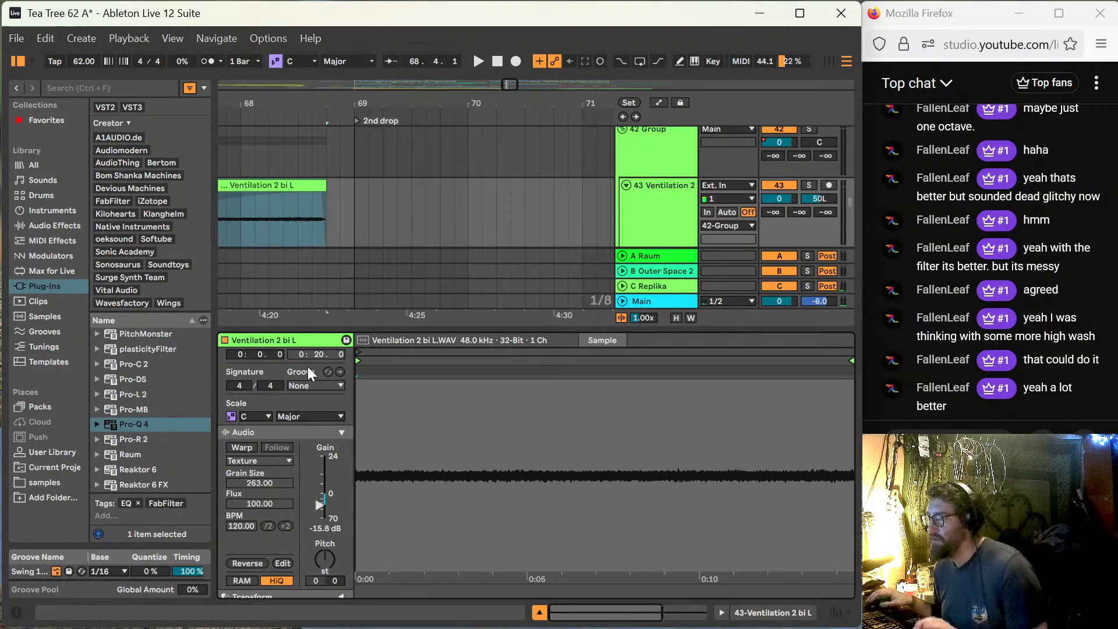
scroll(343, 198, down, 3)
shift+click(300, 190)
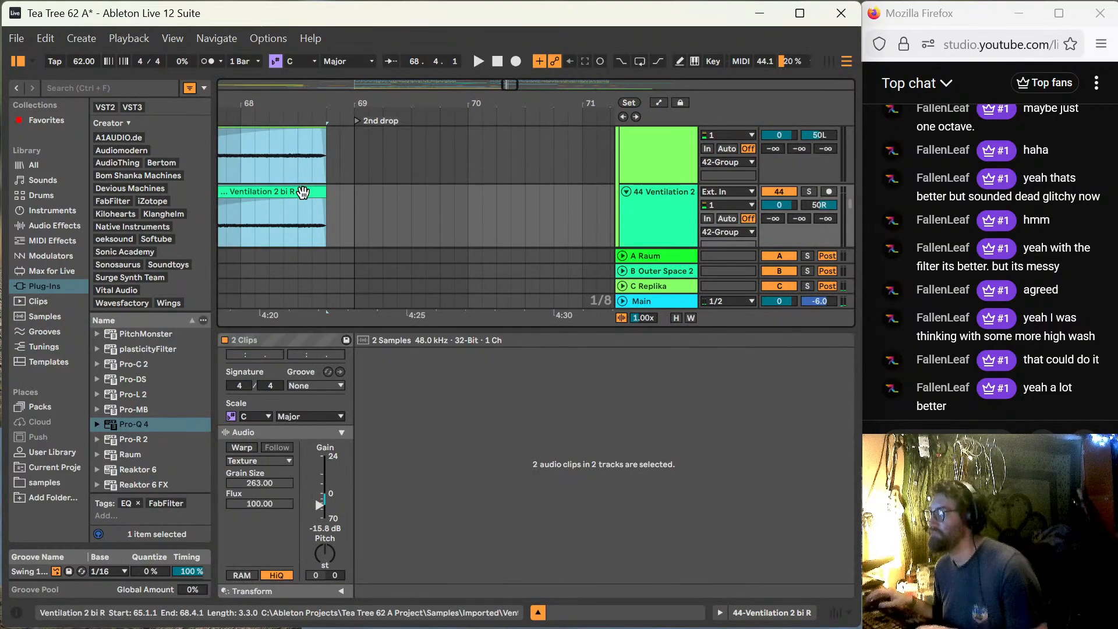
drag(319, 505, 319, 513)
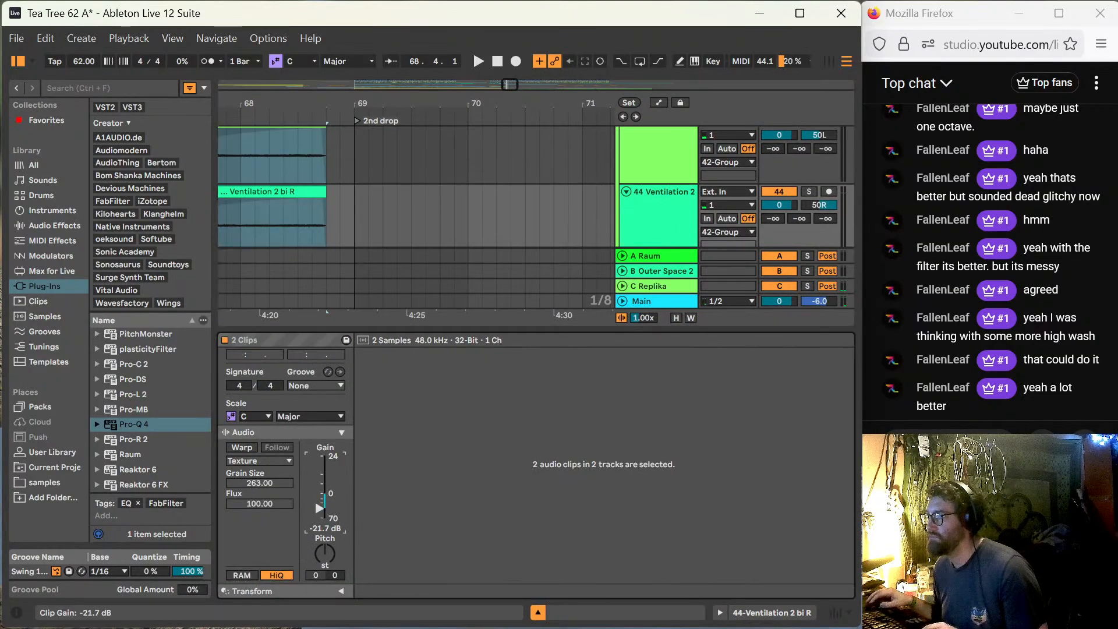
Step: Play the transition from 65.1.1 through the 2nd drop with the quieter Ventilation 2 clips, then stop playback
key(space)
click(428, 329)
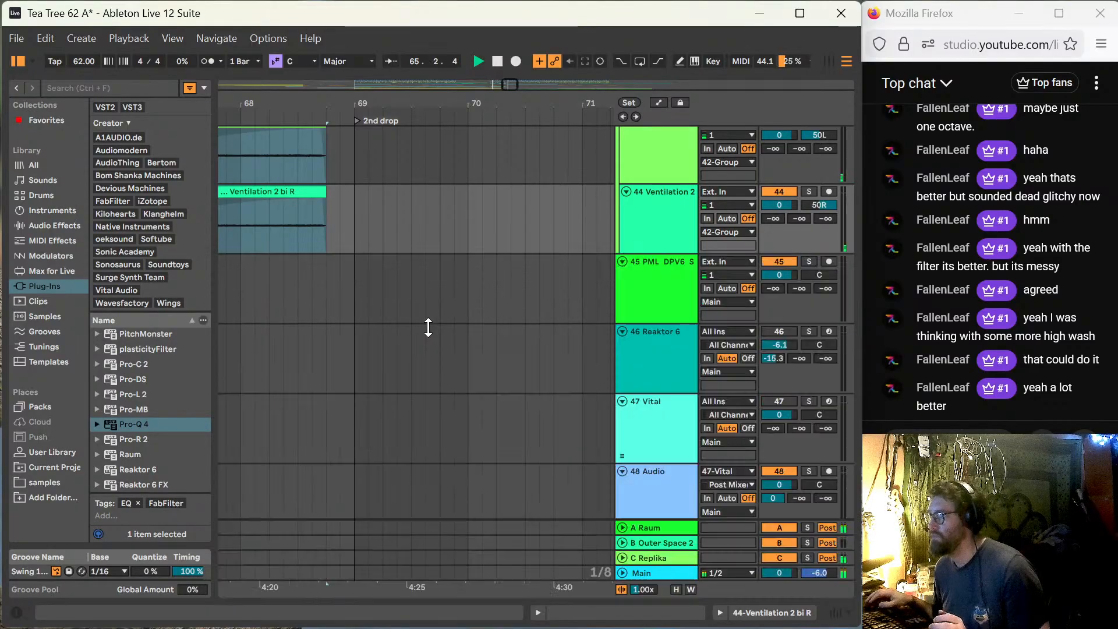
click(17, 63)
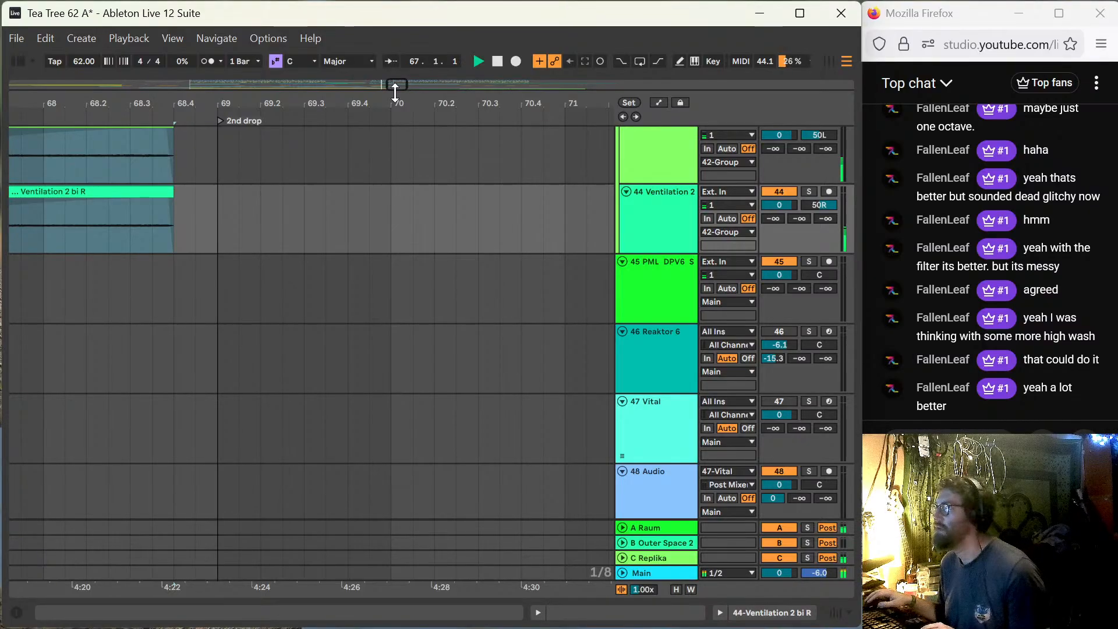
drag(398, 87, 388, 85)
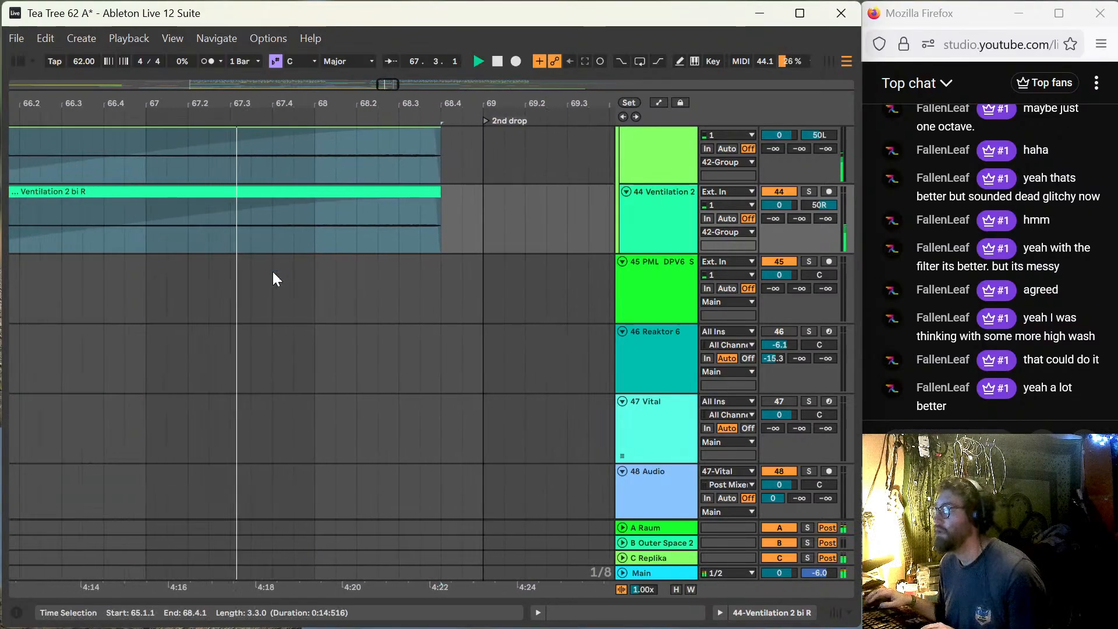
scroll(282, 277, up, 3)
scroll(282, 274, up, 3)
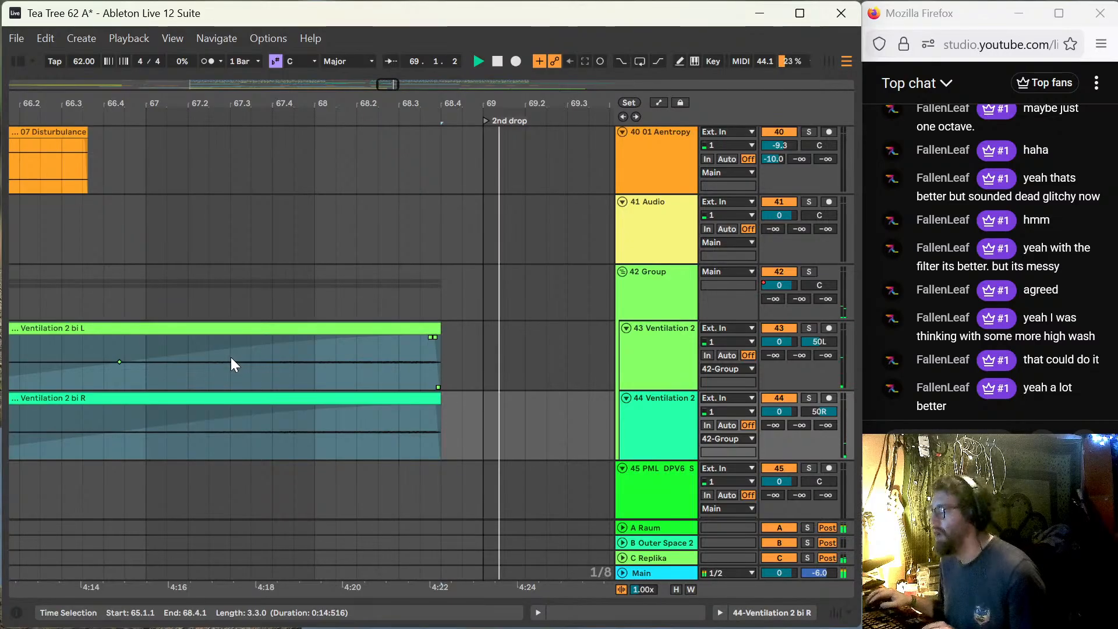
scroll(257, 357, up, 8)
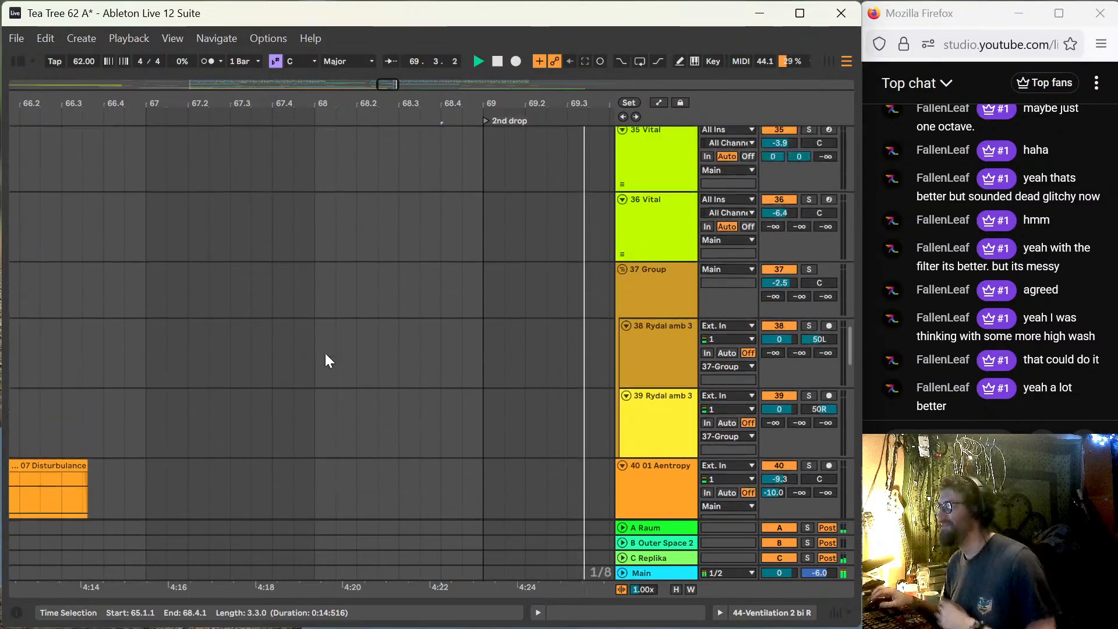
click(399, 238)
scroll(399, 238, down, 8)
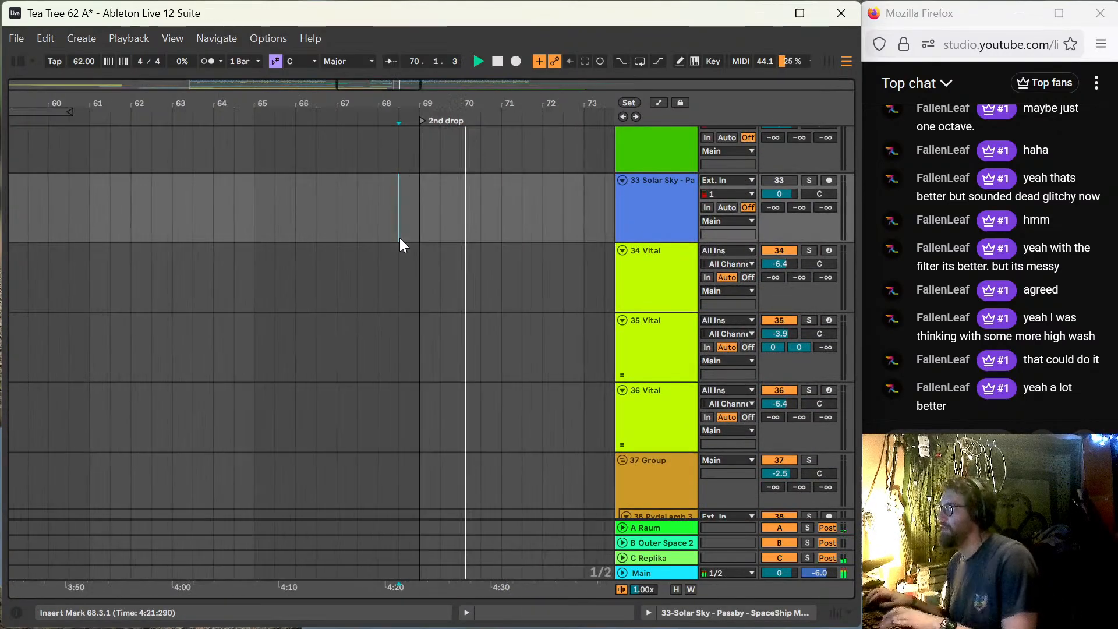
scroll(399, 238, up, 1)
scroll(399, 238, up, 5)
key(space)
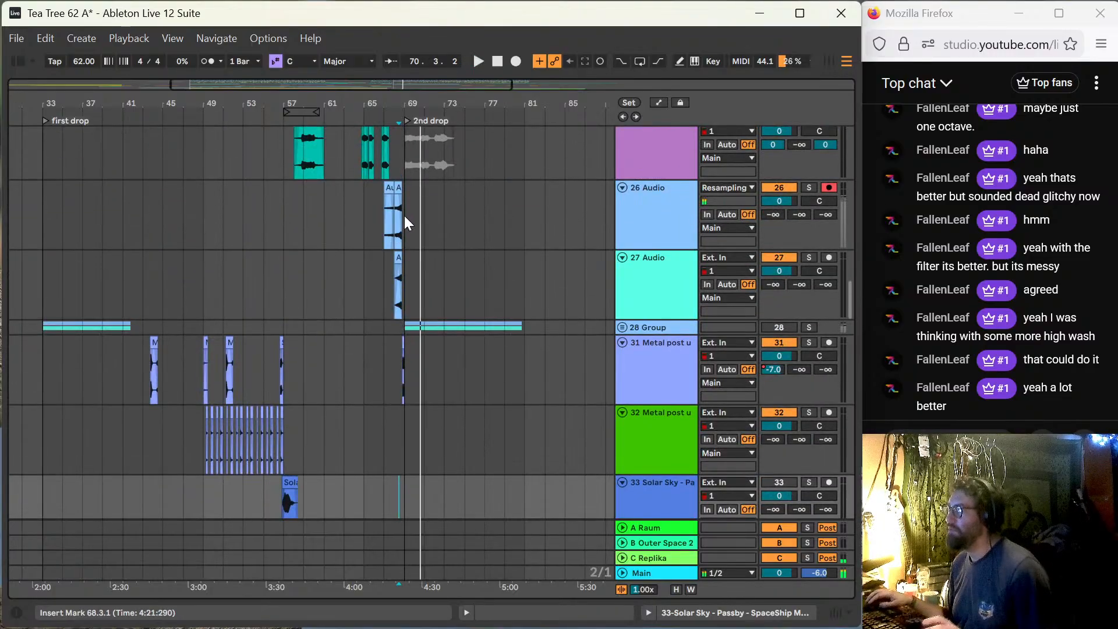
Step: Play the start of the 2nd drop from 69.1.1 and stop playback
click(393, 234)
key(space)
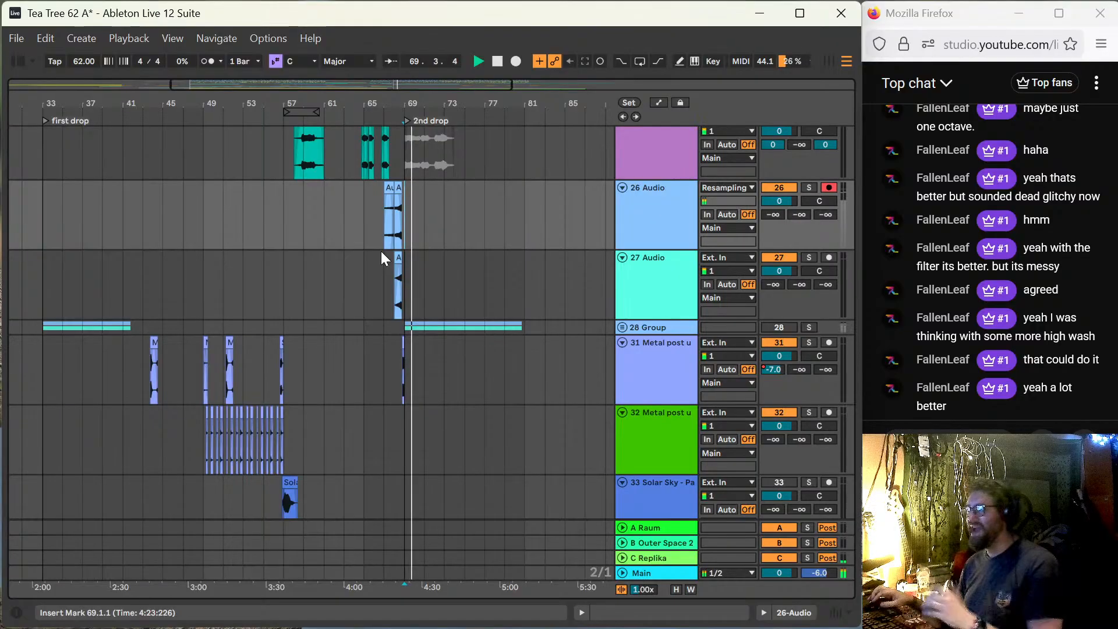
key(space)
Step: Try a copy of the bar 81 Aentropy crash clip at 69.1.1, play it from 67.1.1 and delete it
scroll(388, 278, up, 5)
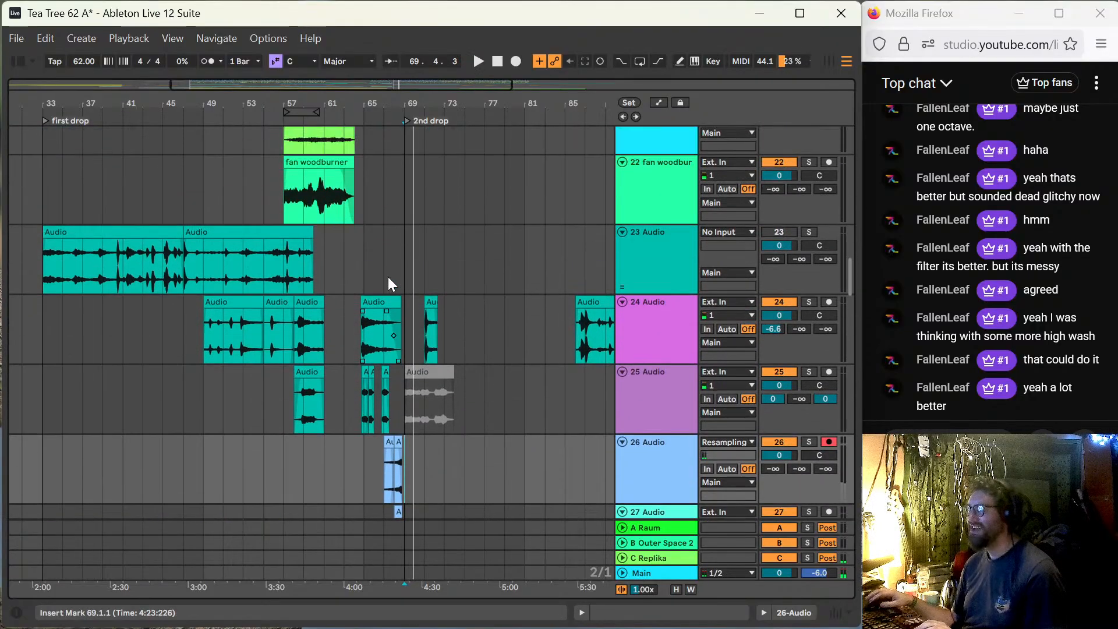
scroll(389, 277, down, 6)
scroll(391, 282, down, 10)
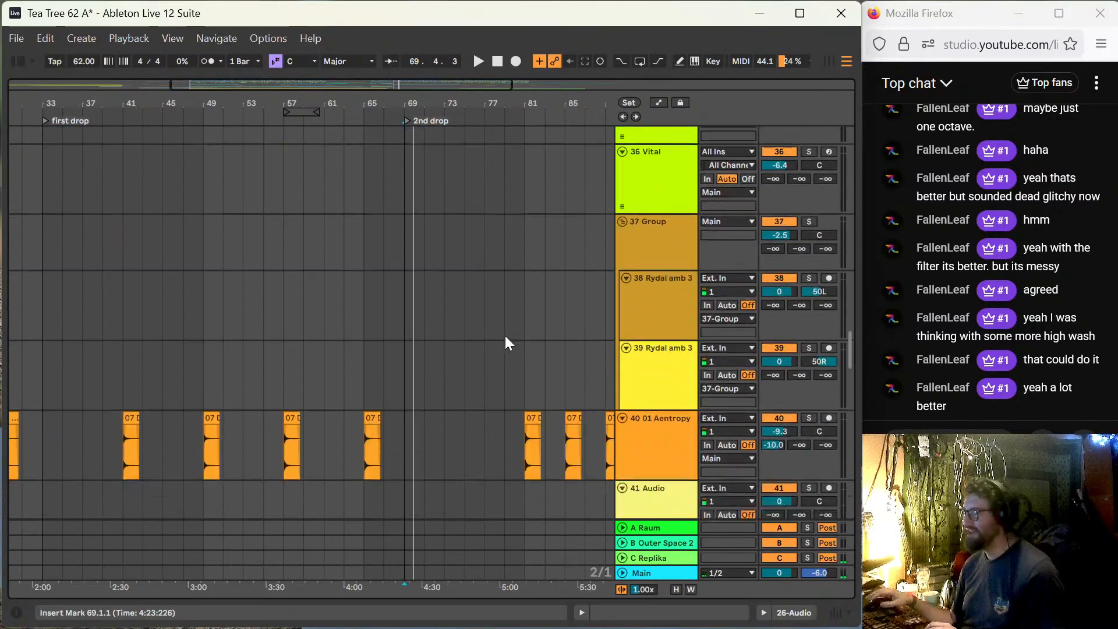
drag(532, 291, 415, 287)
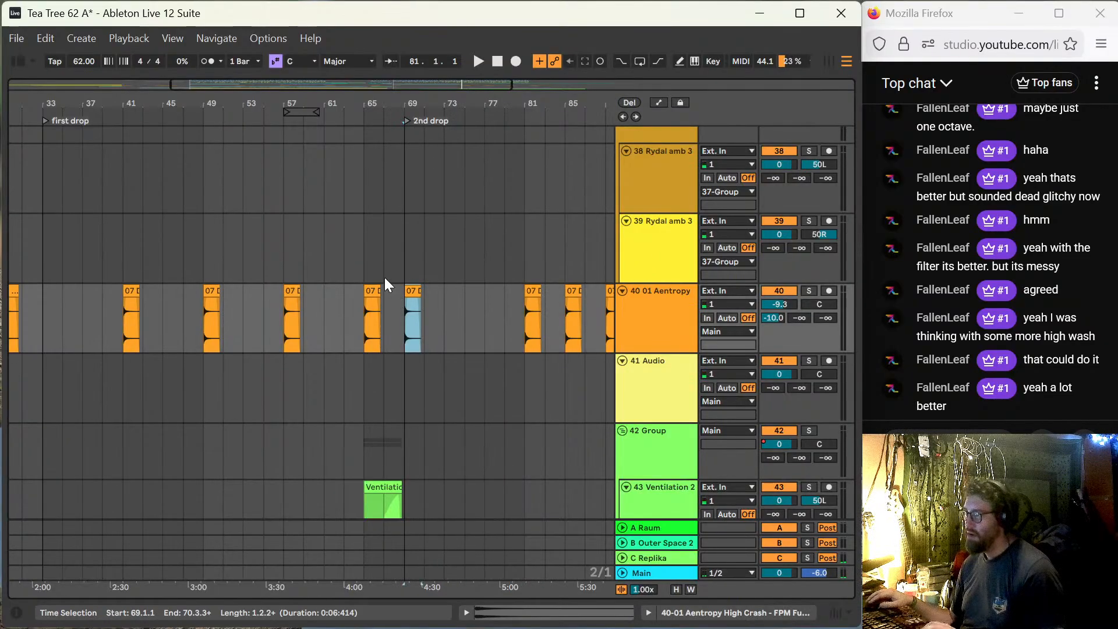
click(385, 278)
key(space)
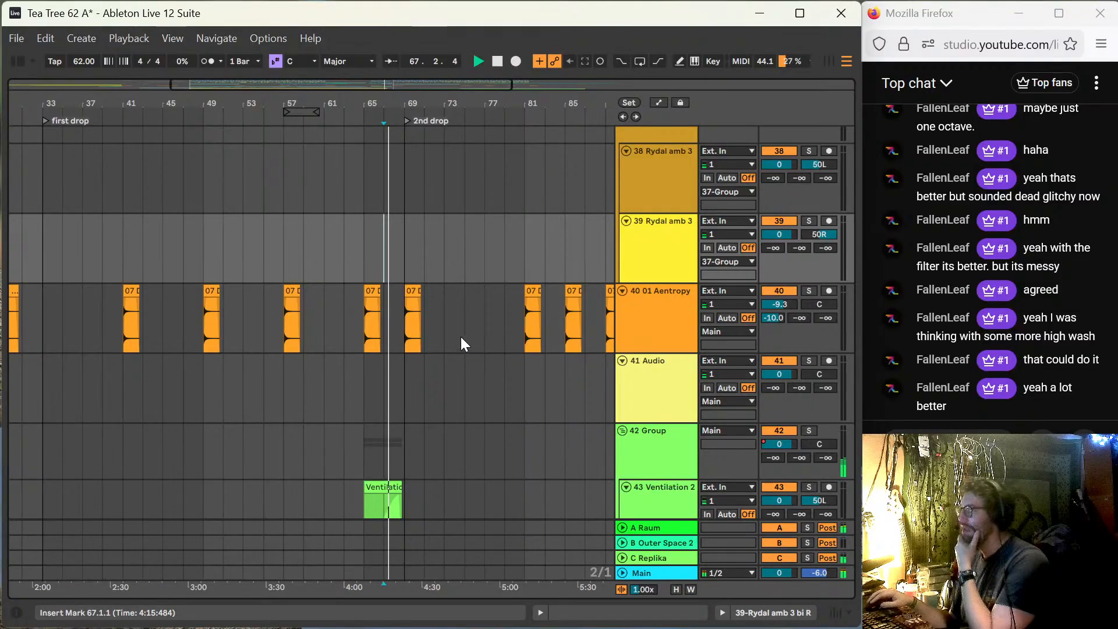
scroll(349, 267, down, 3)
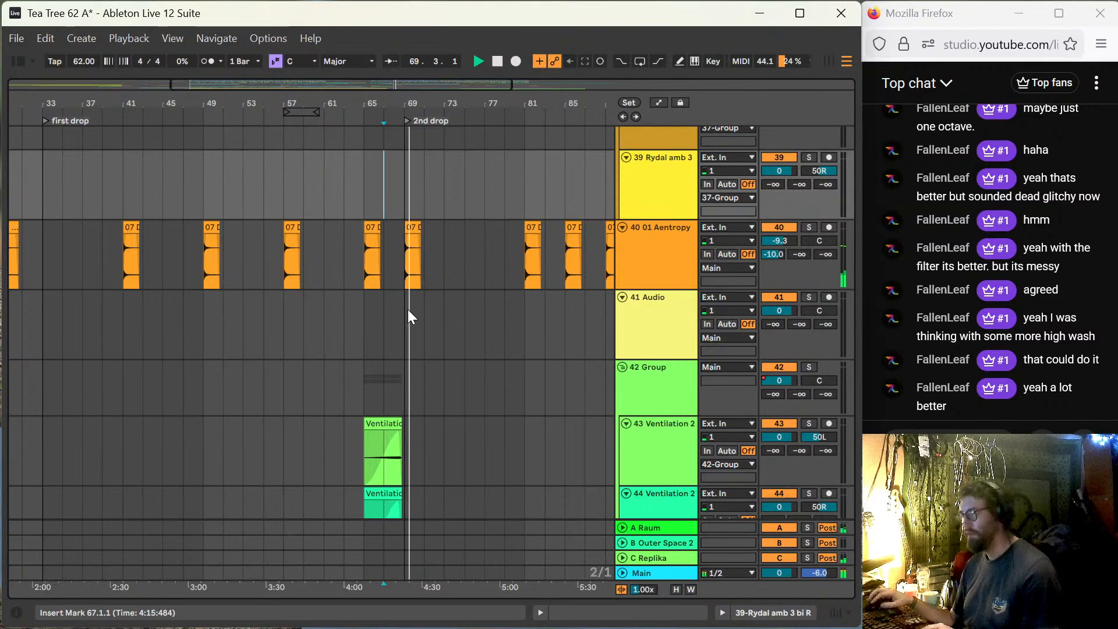
click(408, 240)
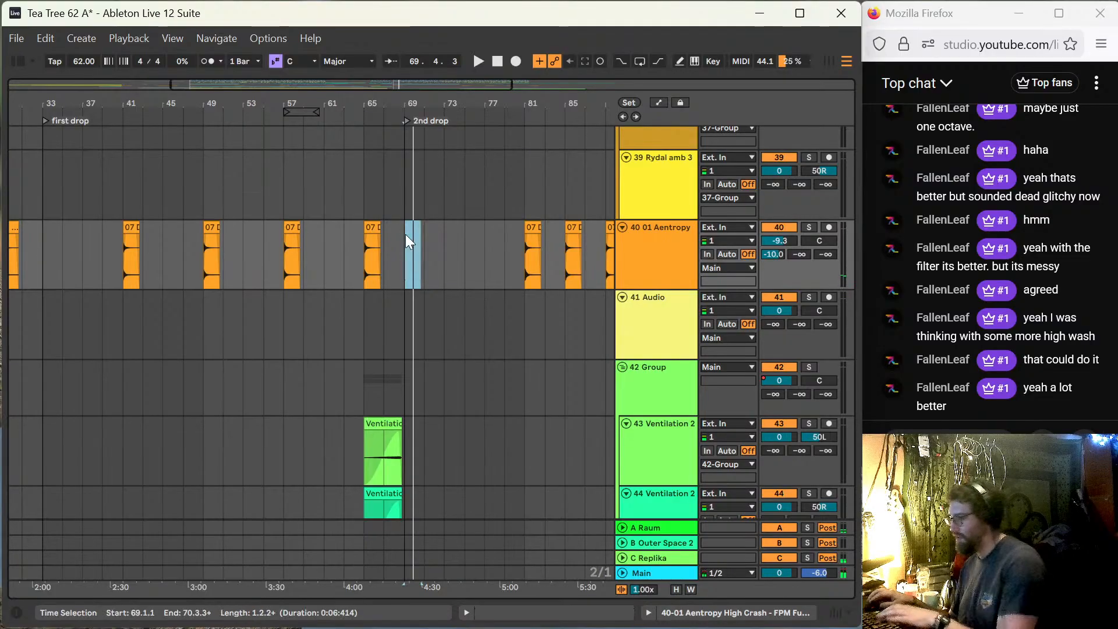
Step: Browse the samples library to the Crash folder inside the Scorb pack's Found Metals folder
key(minus)
click(23, 62)
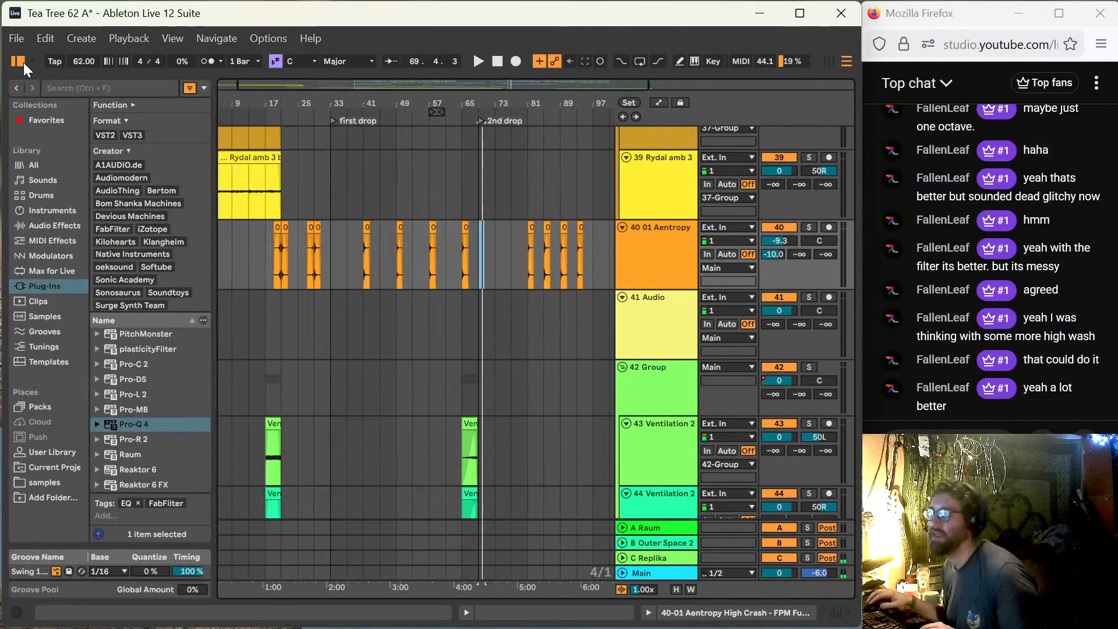
click(37, 479)
scroll(180, 241, up, 8)
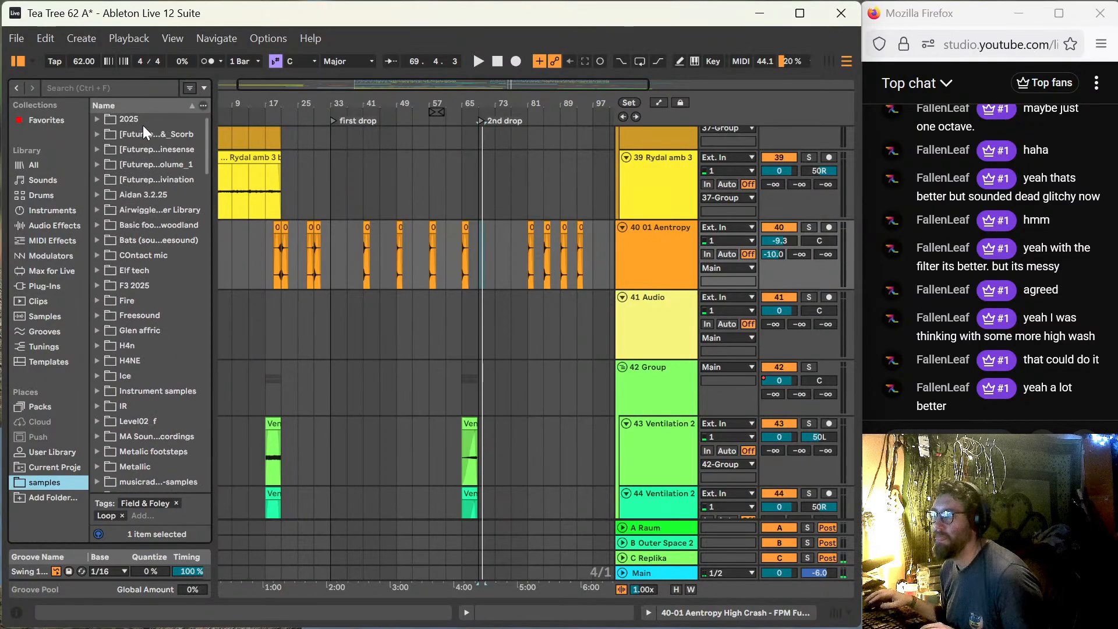
click(96, 134)
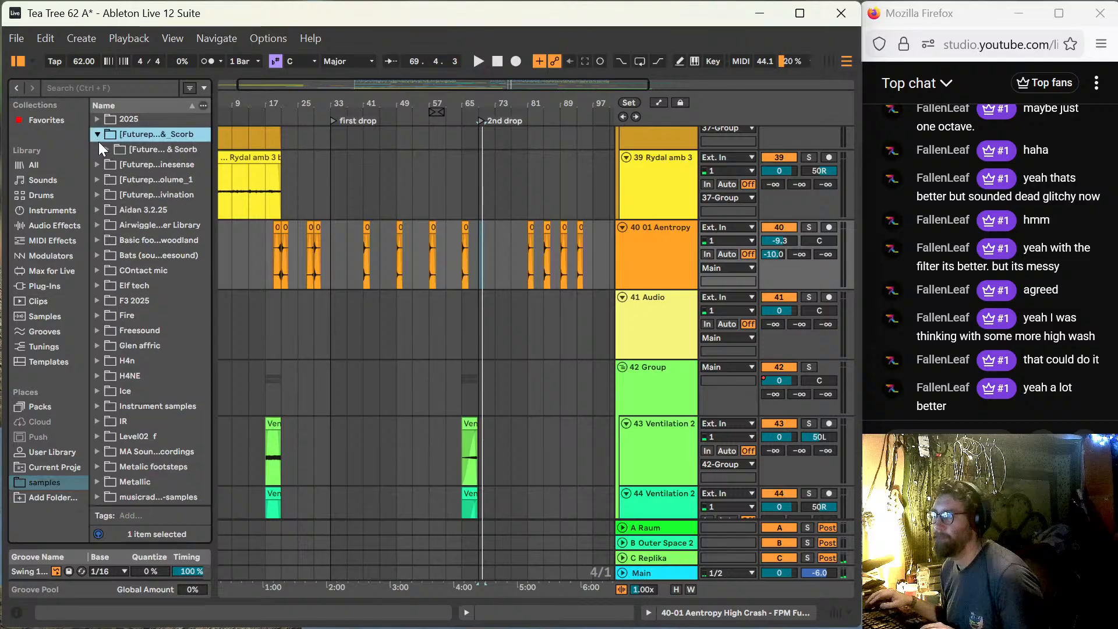
click(107, 149)
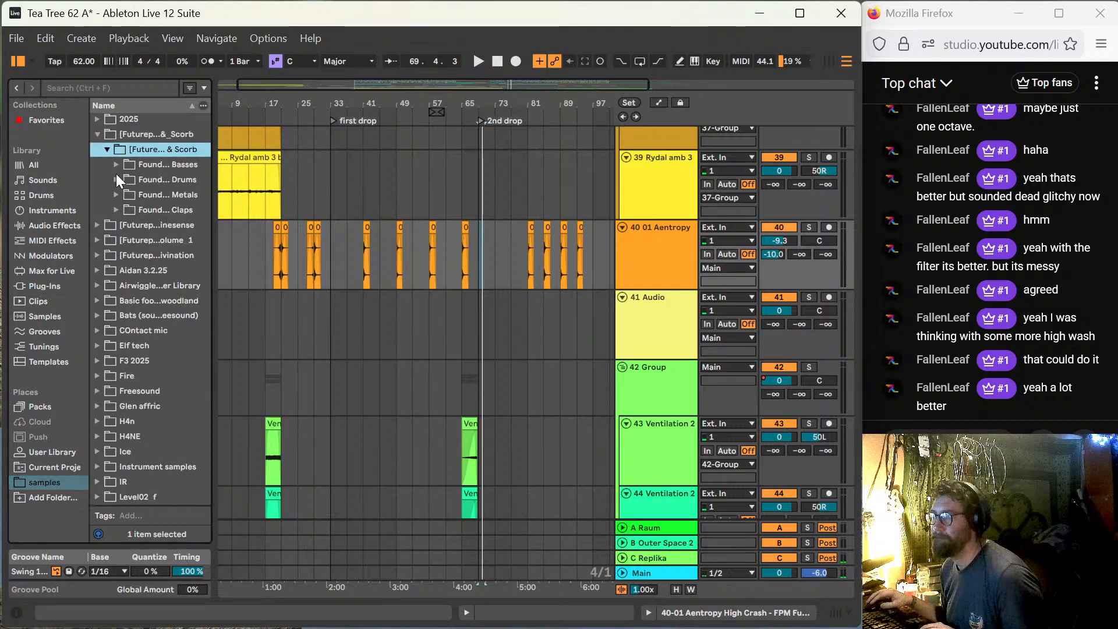
click(116, 191)
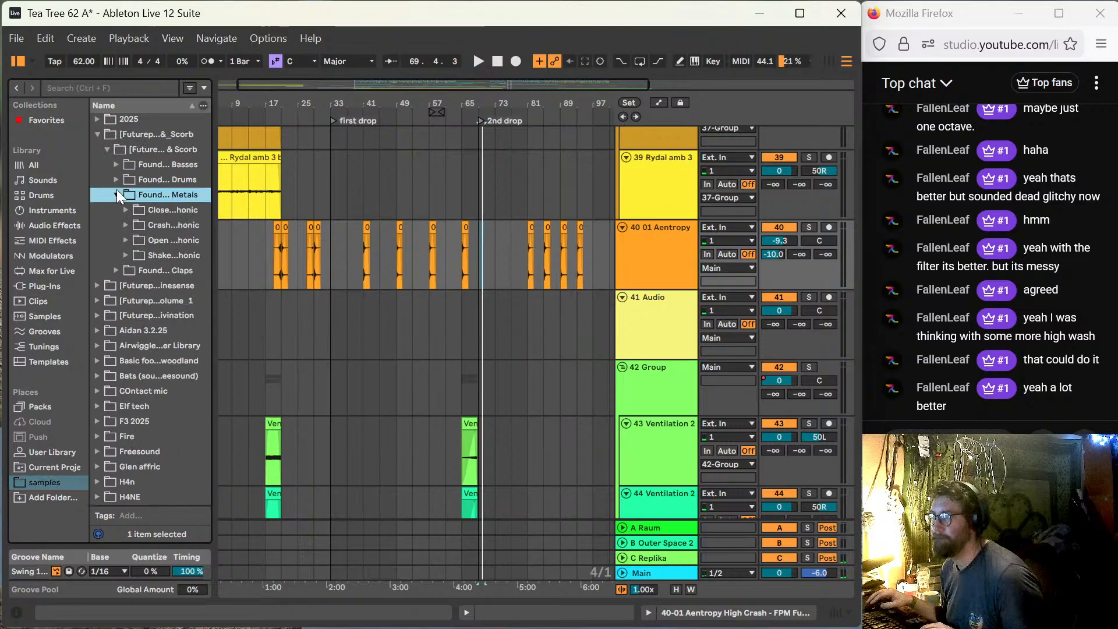
click(126, 224)
Step: Audition crash samples 05, 01, 09, 13, 16, 15, 06, 07 and 08 from the Crash folder
click(174, 300)
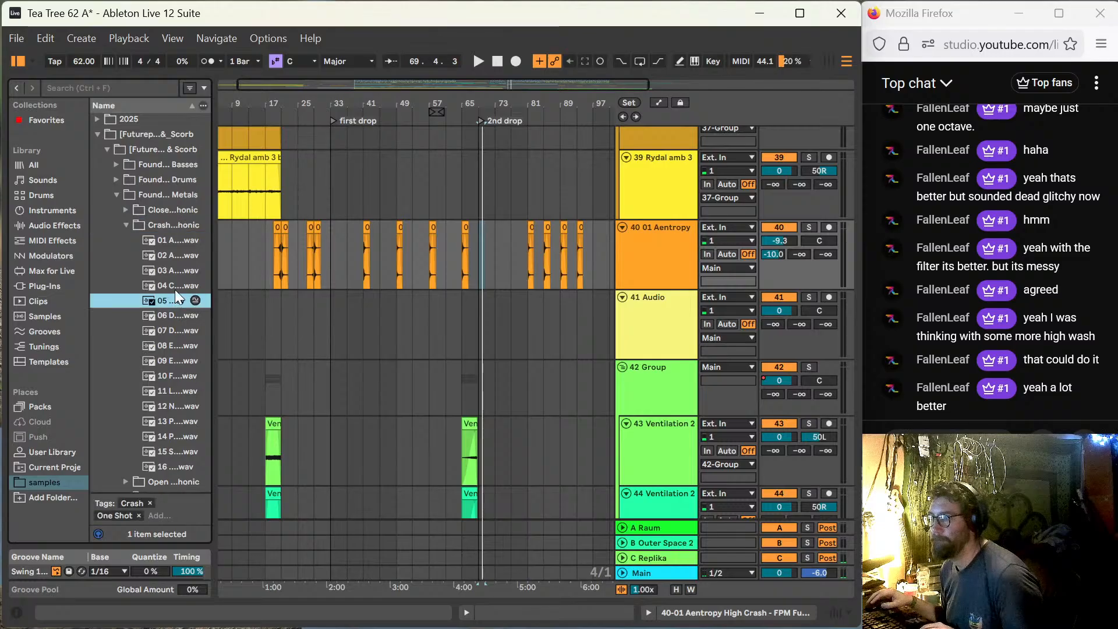
click(176, 242)
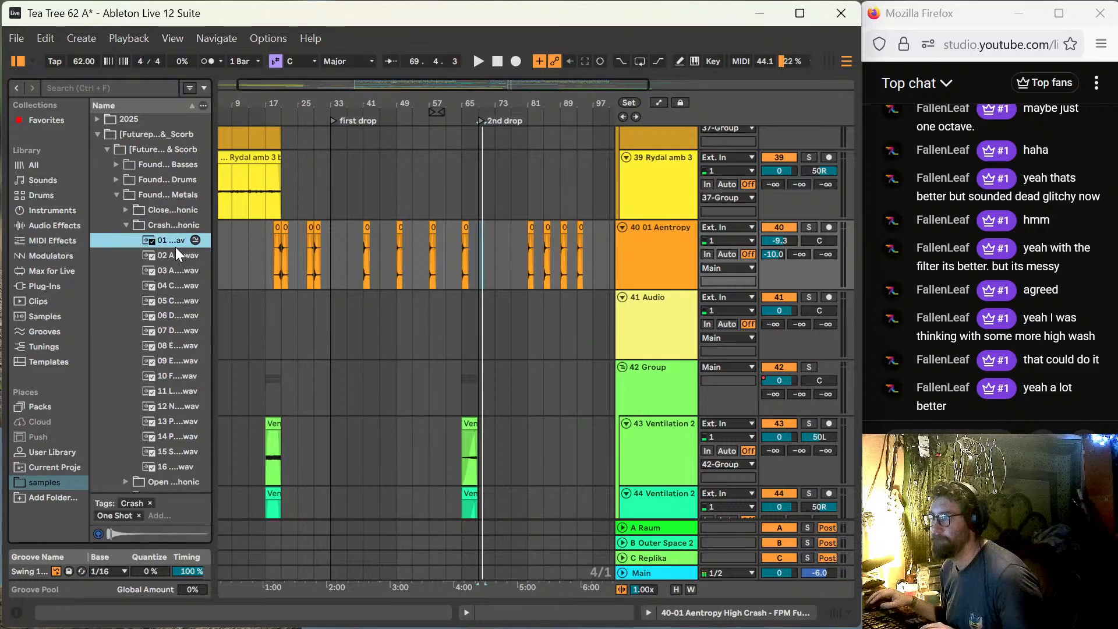
click(176, 360)
click(165, 420)
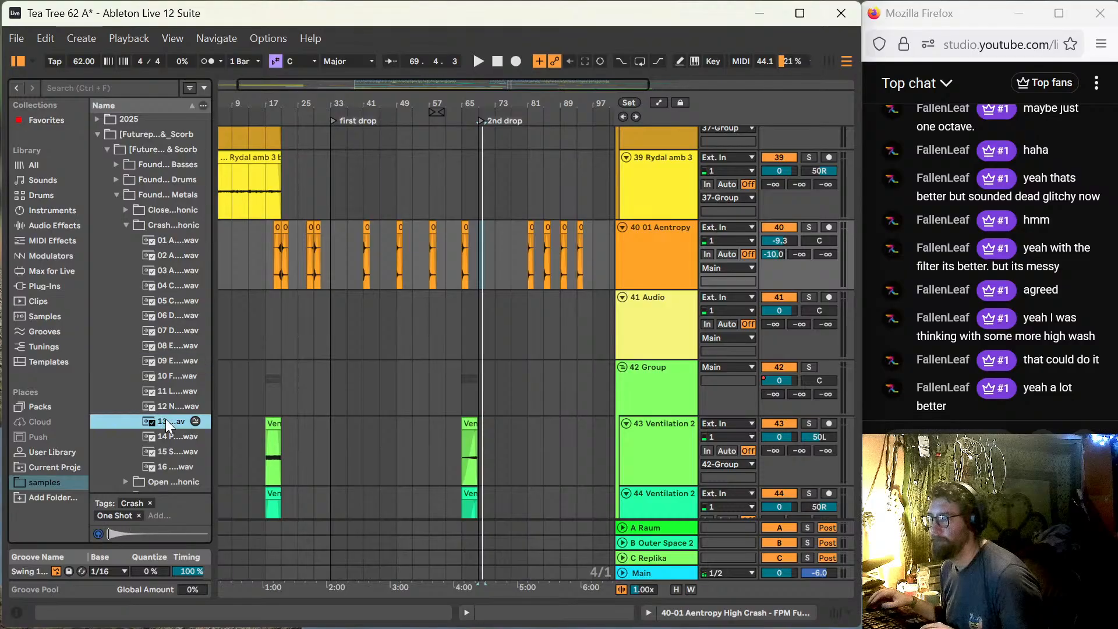
click(165, 466)
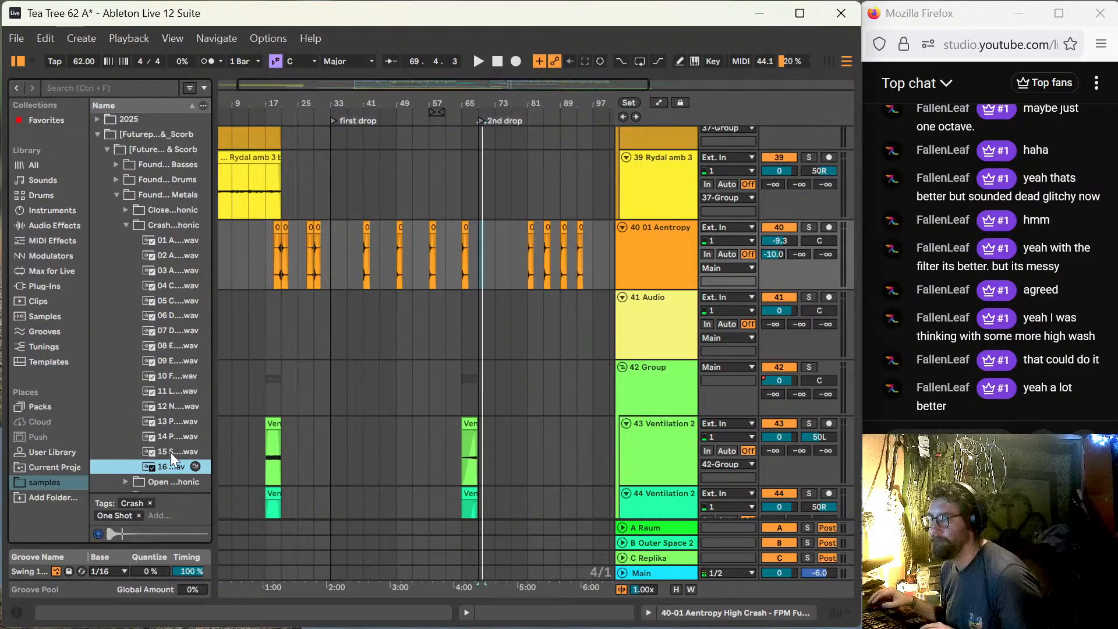
click(175, 452)
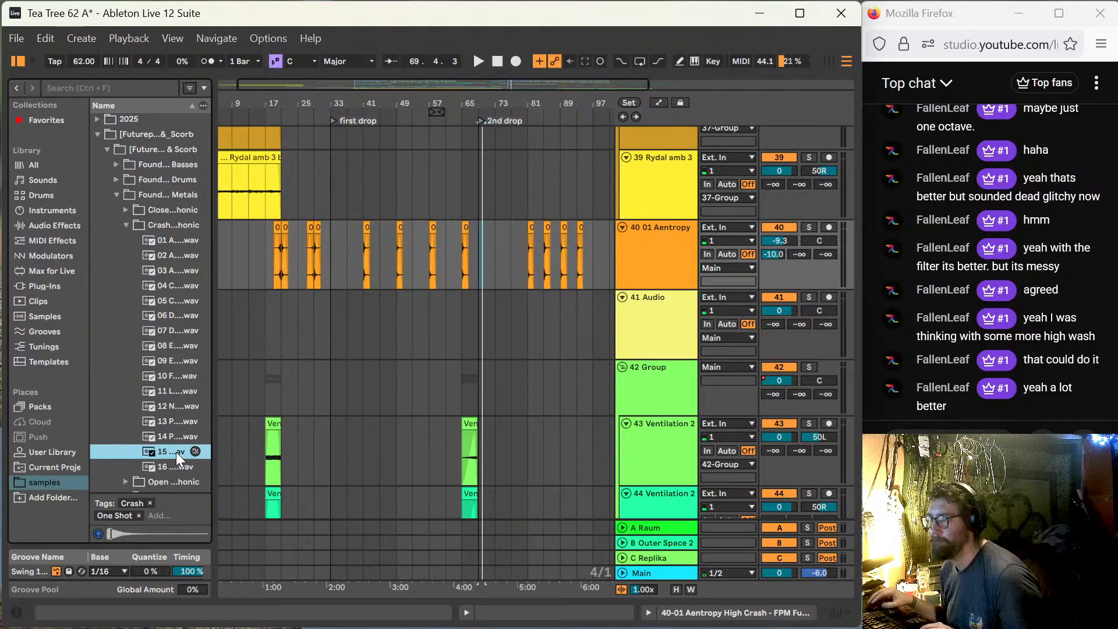
click(186, 313)
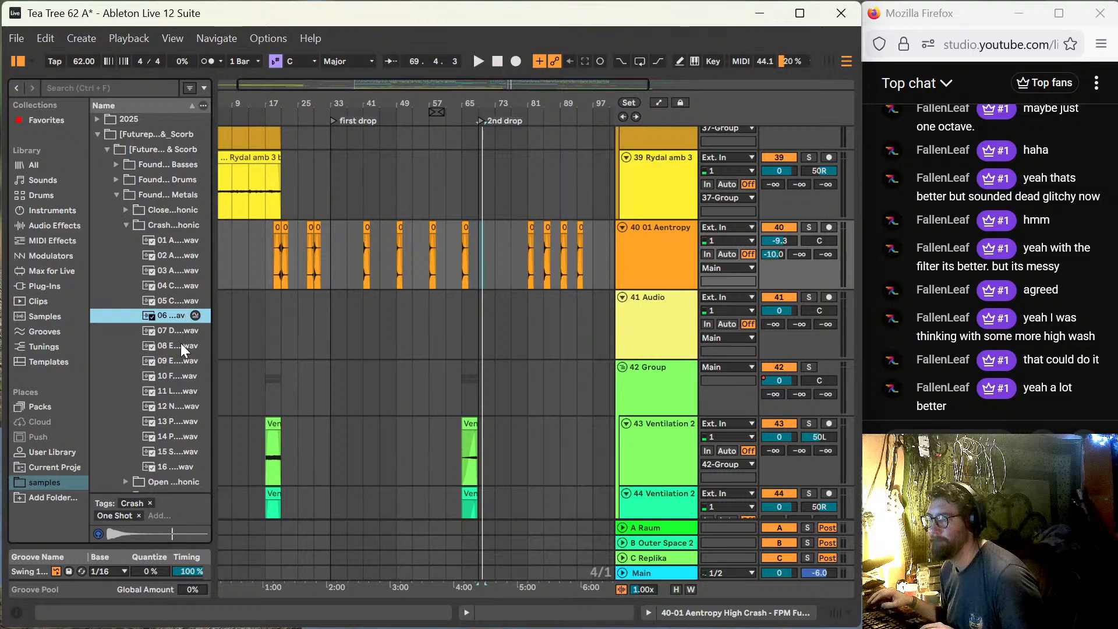
click(178, 330)
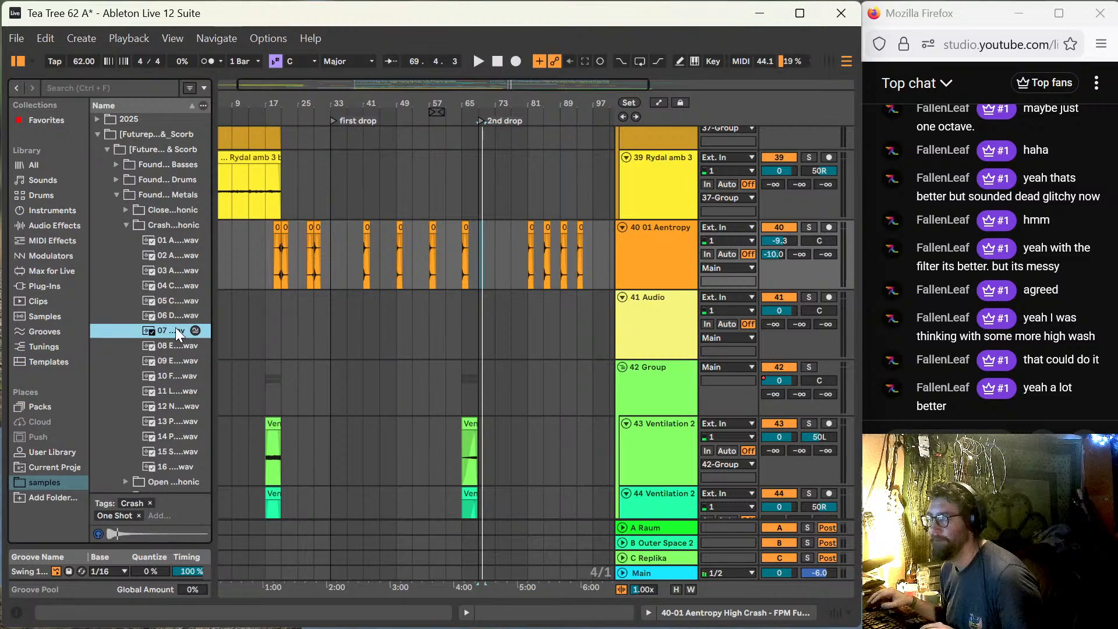
click(161, 347)
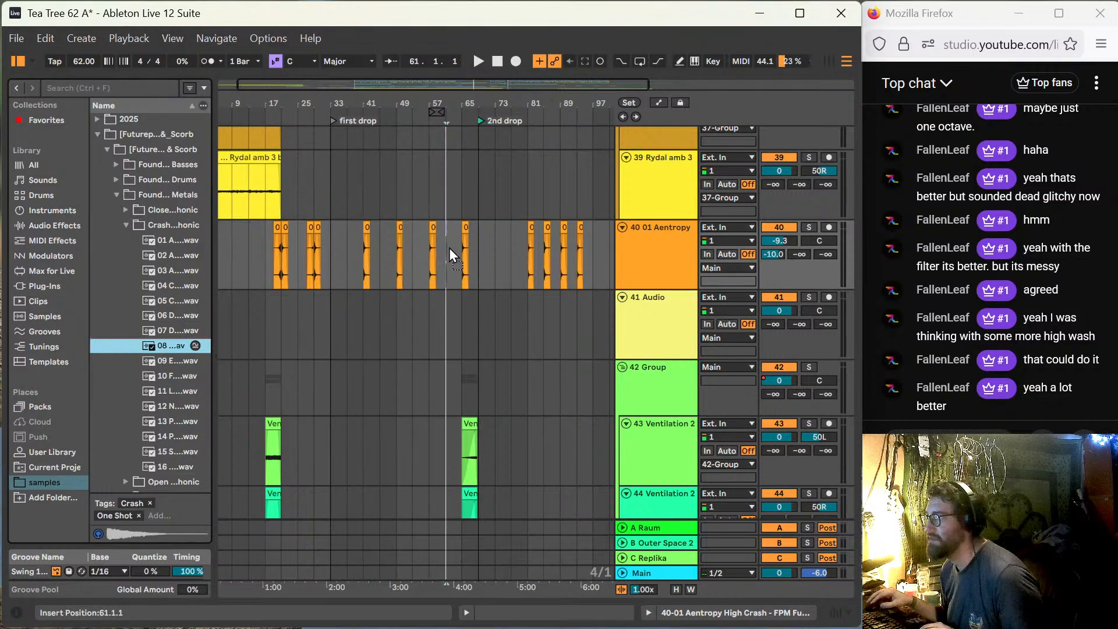
Step: Place the 08 Extremis crash sample at 69.1.1 on the 40 01 Aentropy track, play it and stop playback
click(472, 238)
click(481, 242)
key(space)
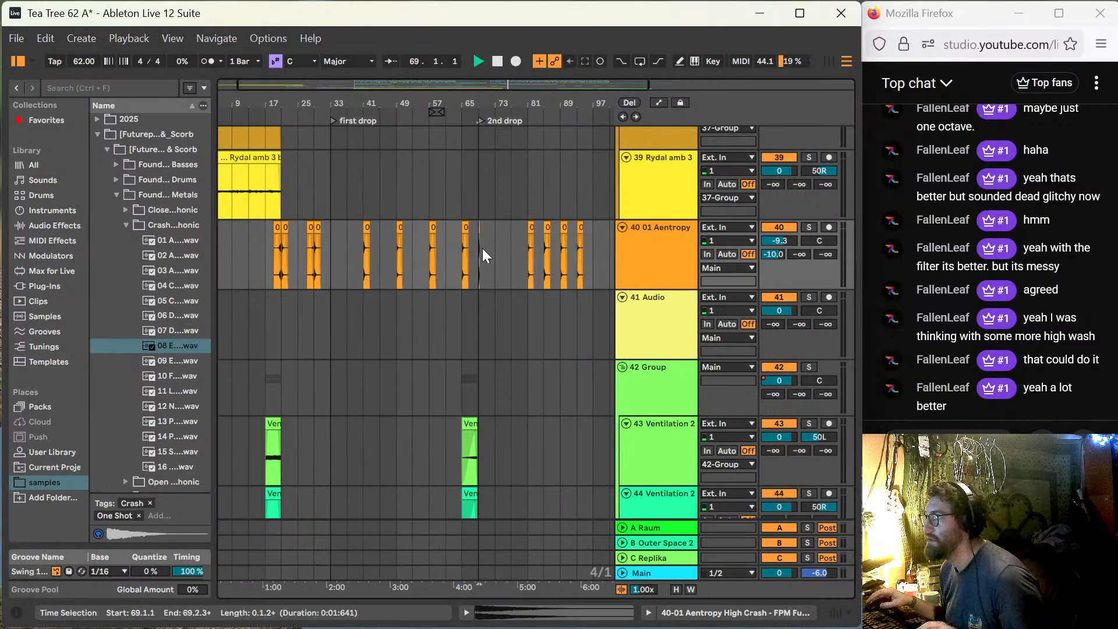
click(460, 278)
key(space)
Step: Lower the gain of the 08 Extremis Crash clip at 69.1.1 to -9.2 dB and play it
key(plus)
key(plus)
key(plus)
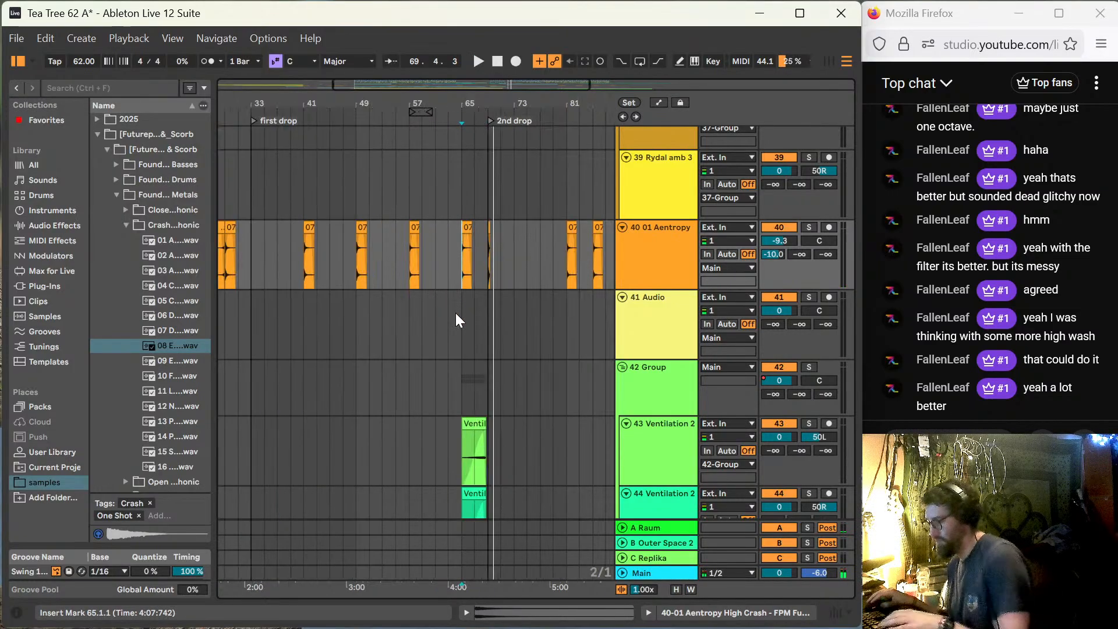
double_click(574, 256)
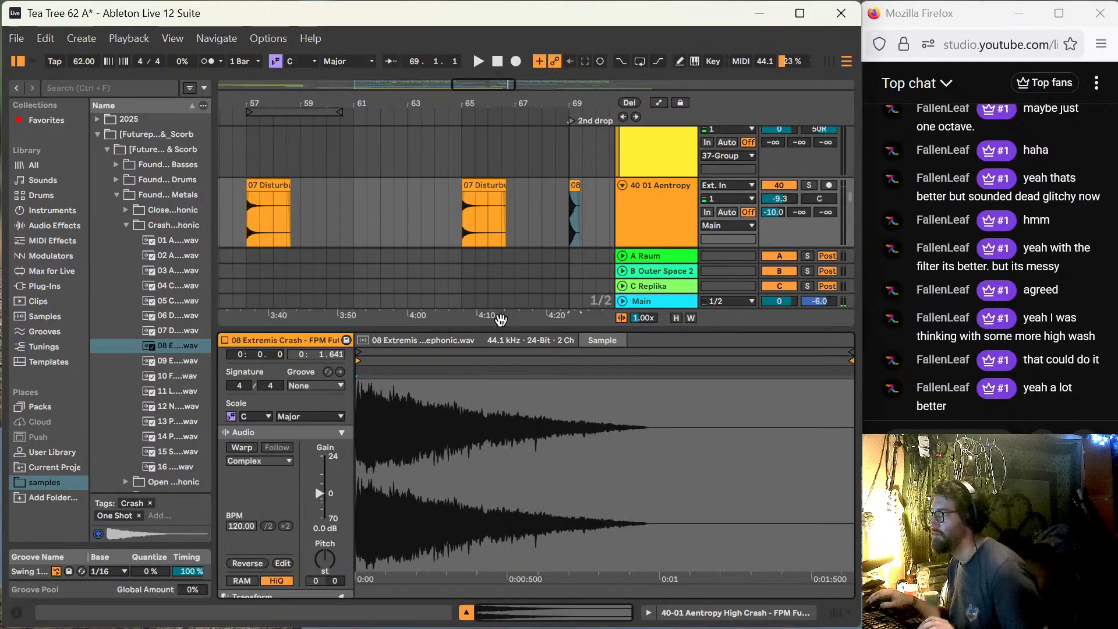
drag(319, 495, 319, 515)
key(space)
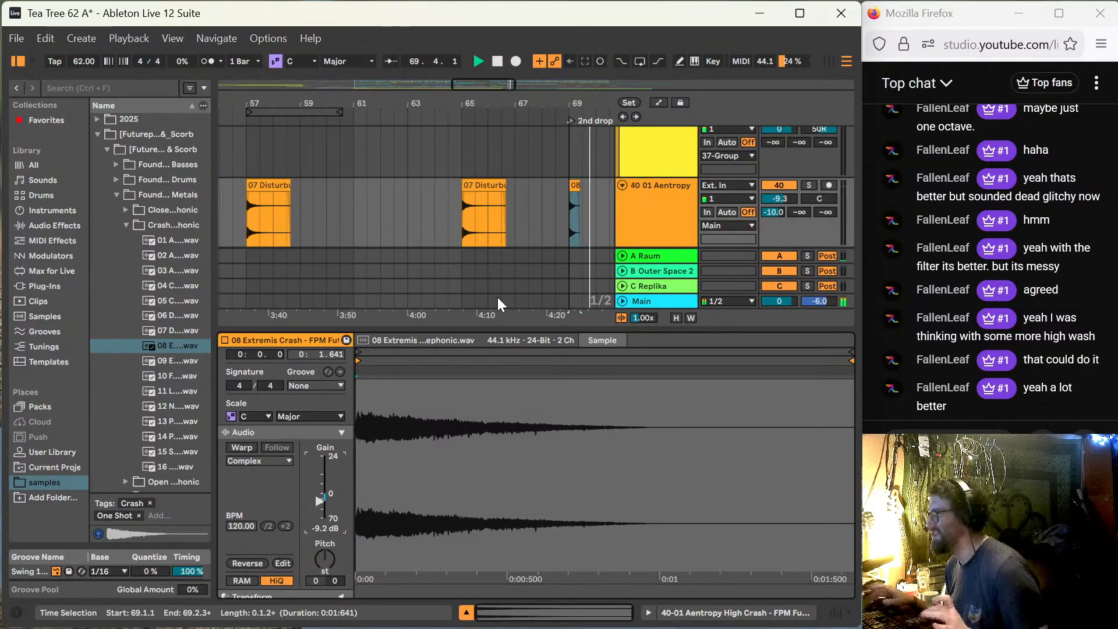
Step: Play the transition into the 2nd drop from 65.1.1, set the insert mark at 64.3.1 and hide the clip view
click(455, 212)
key(space)
key(space)
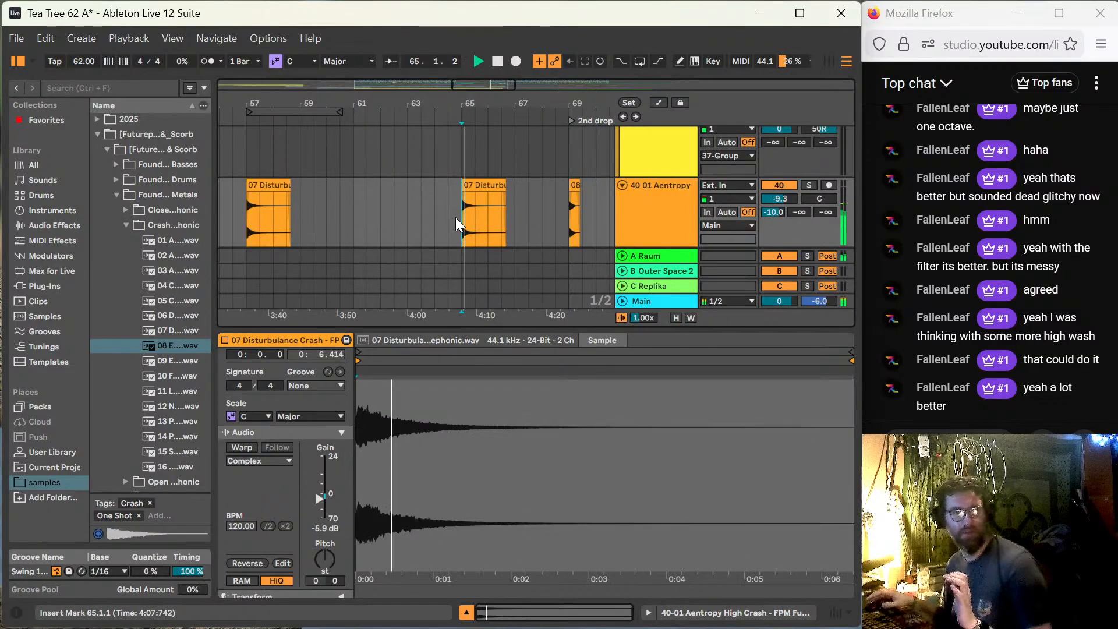
click(446, 205)
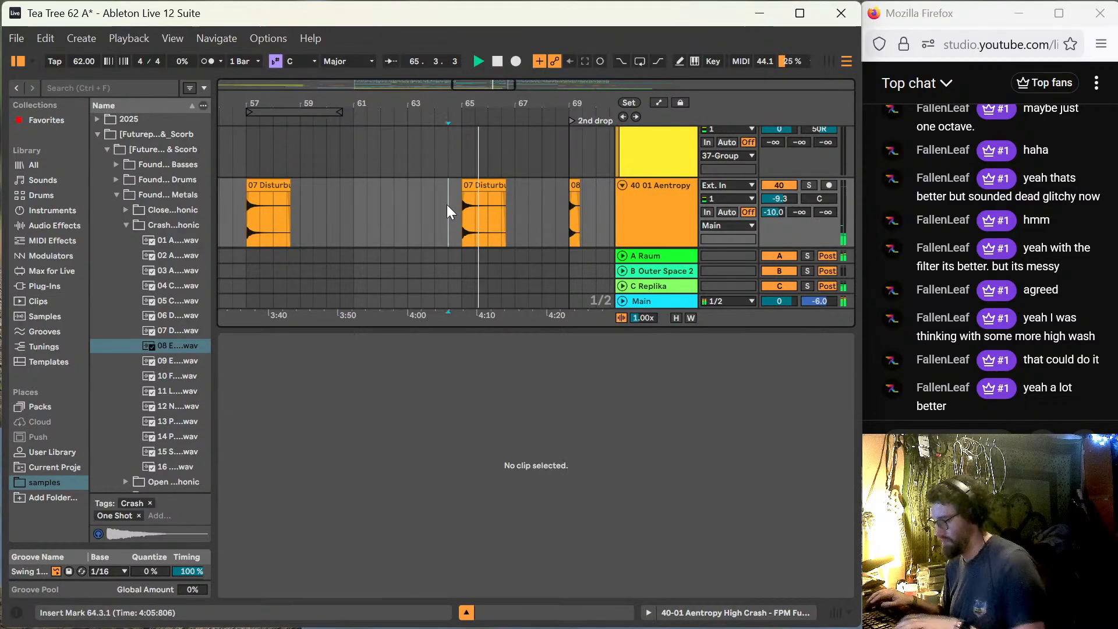
key(minus)
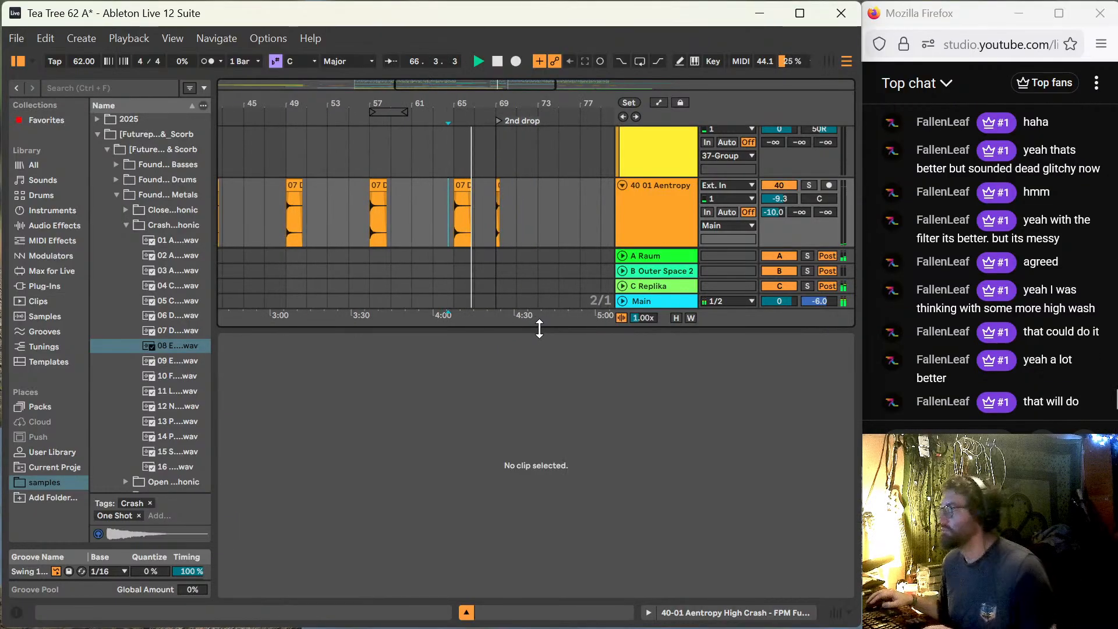
key(ctrl+alt+l)
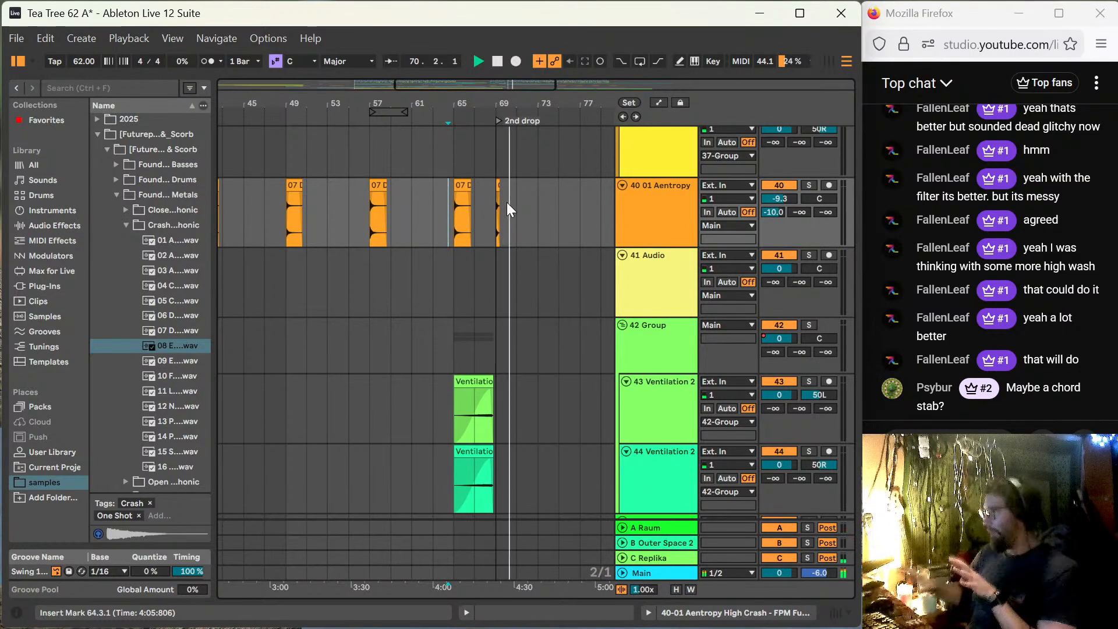
Step: Look over the audio, metal, crash and Ventilation 2 tracks around the 2nd drop during playback
scroll(552, 174, up, 10)
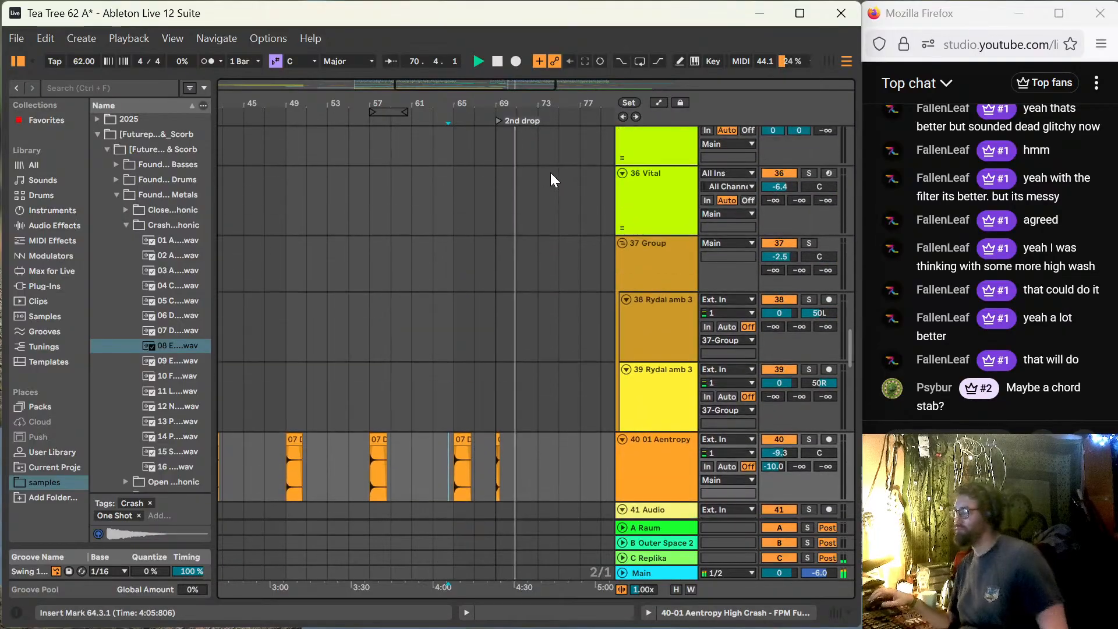
scroll(550, 172, up, 5)
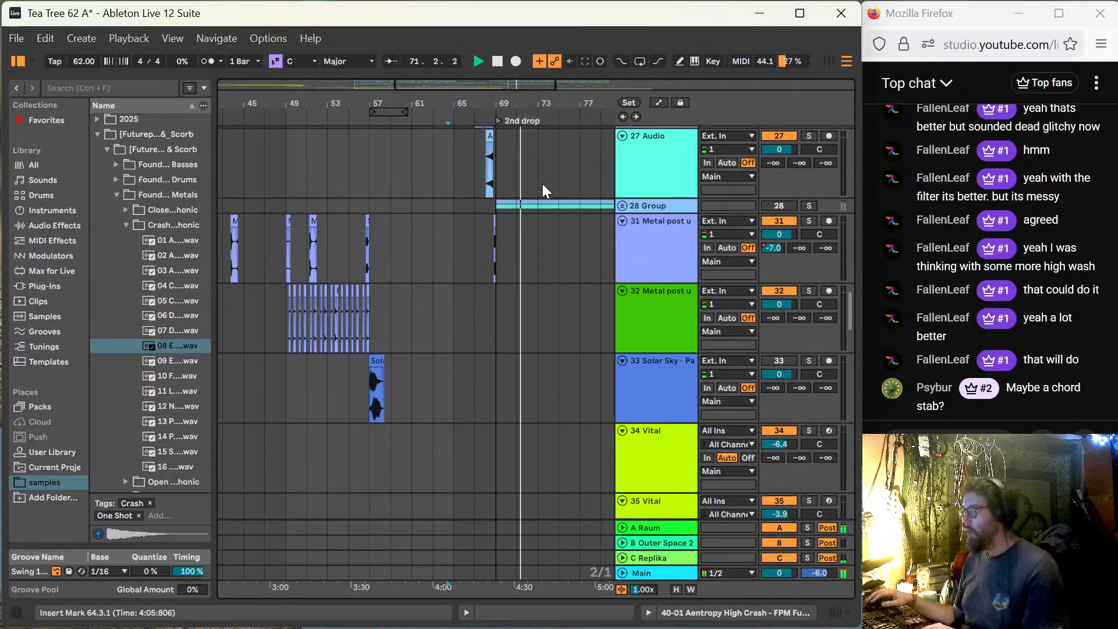
scroll(555, 337, down, 2)
scroll(552, 314, down, 8)
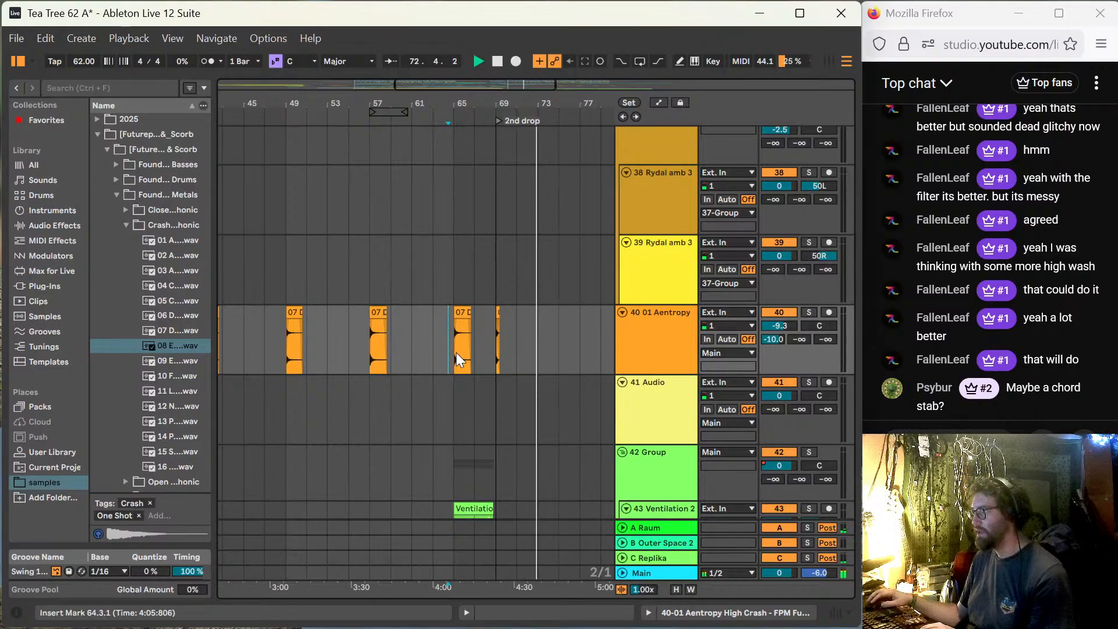
scroll(474, 350, down, 2)
scroll(473, 344, down, 2)
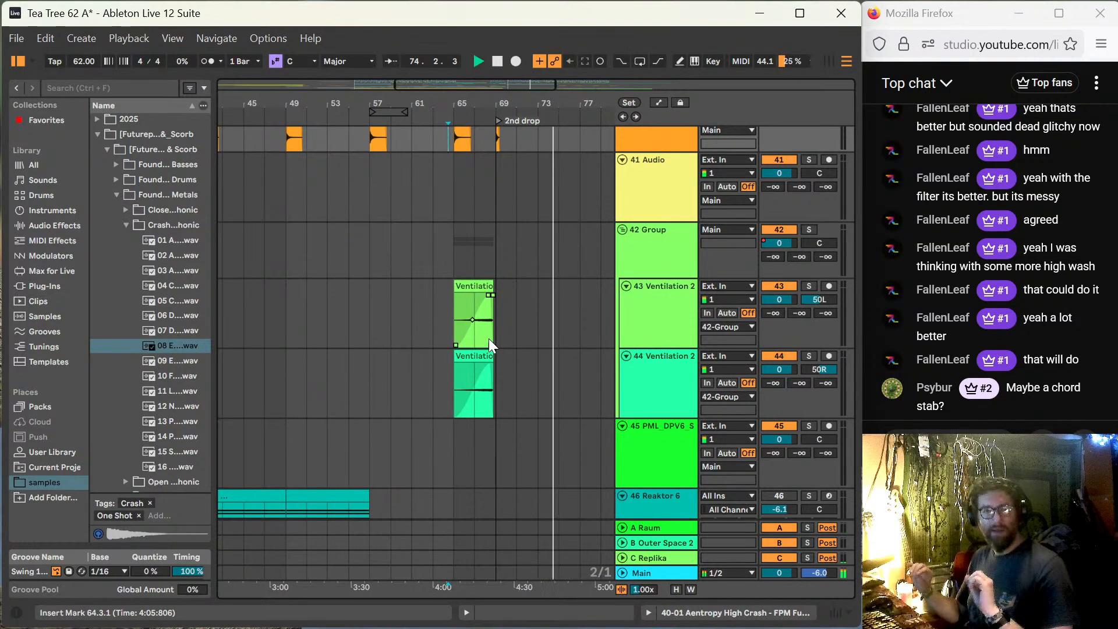
scroll(448, 236, up, 8)
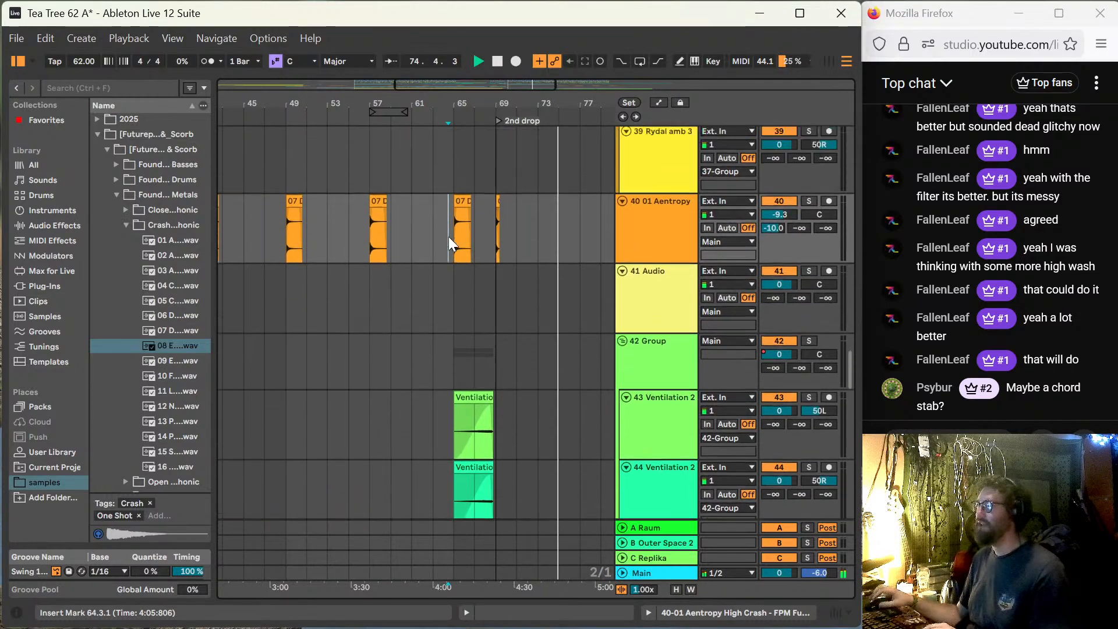
Step: Hide the browser and survey the whole arrangement from the Vital tracks up to the drum tracks
click(18, 61)
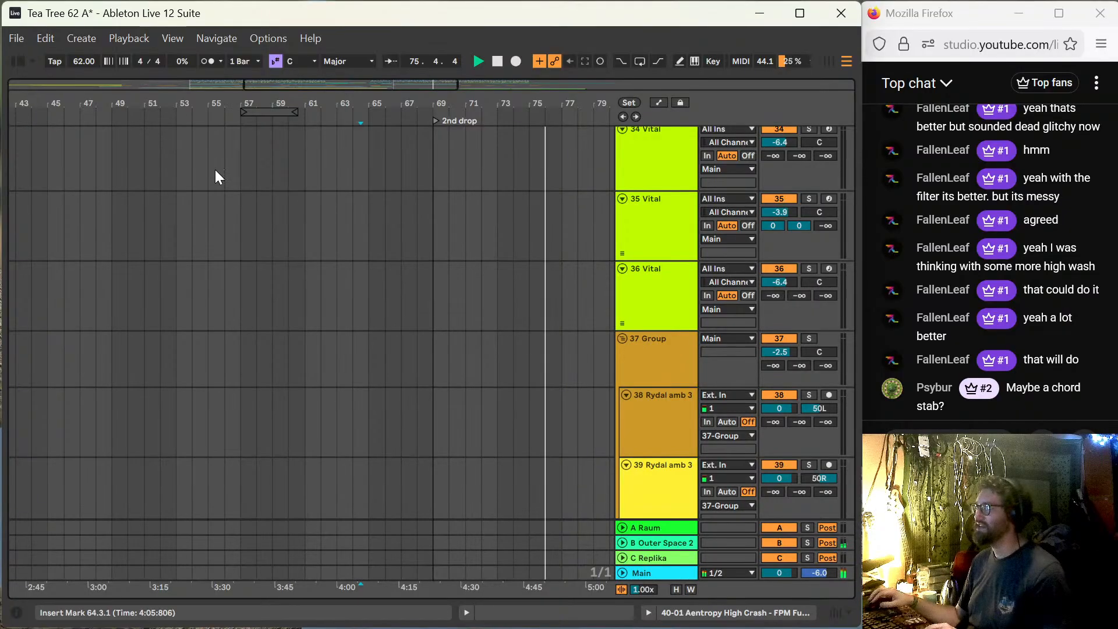
scroll(213, 185, up, 1)
scroll(212, 190, up, 8)
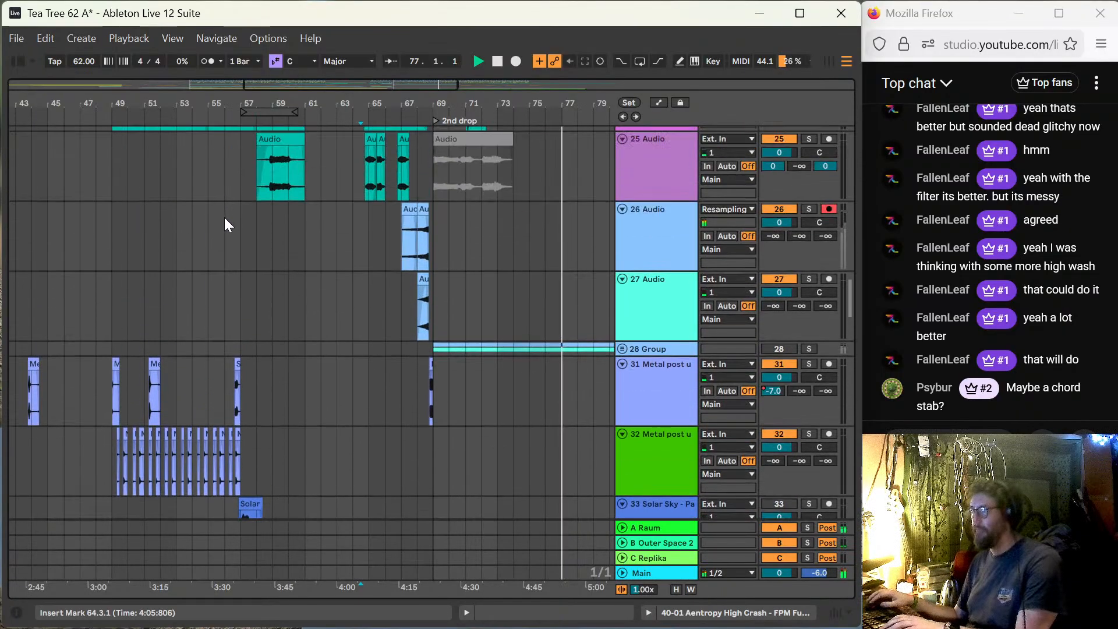
click(225, 218)
key(minus)
key(minus)
scroll(355, 291, down, 10)
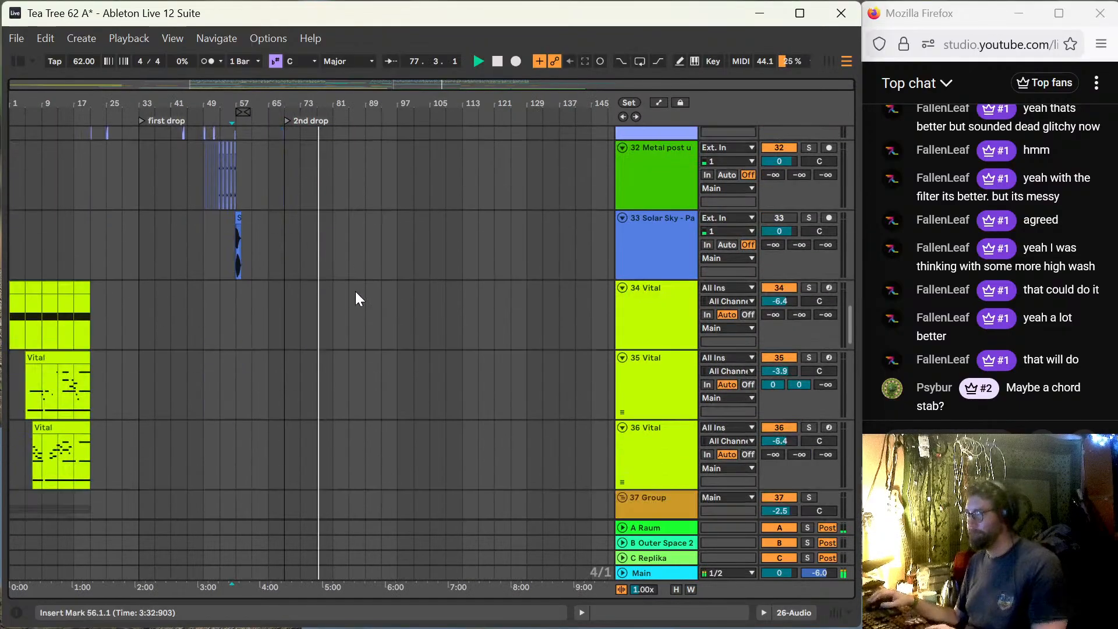
scroll(330, 278, up, 15)
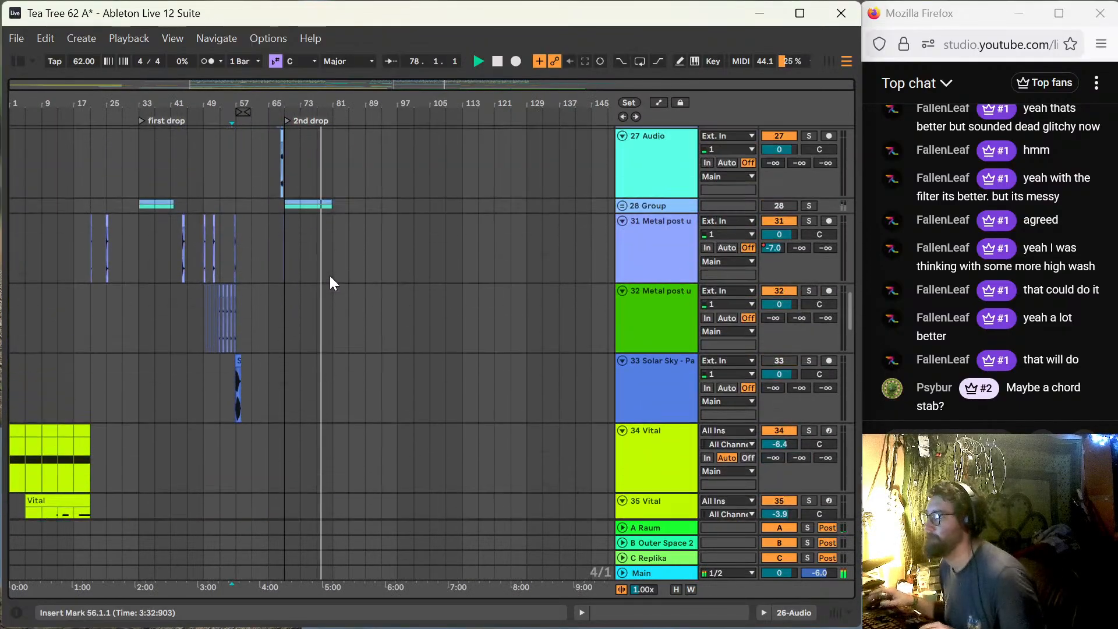
scroll(329, 276, up, 11)
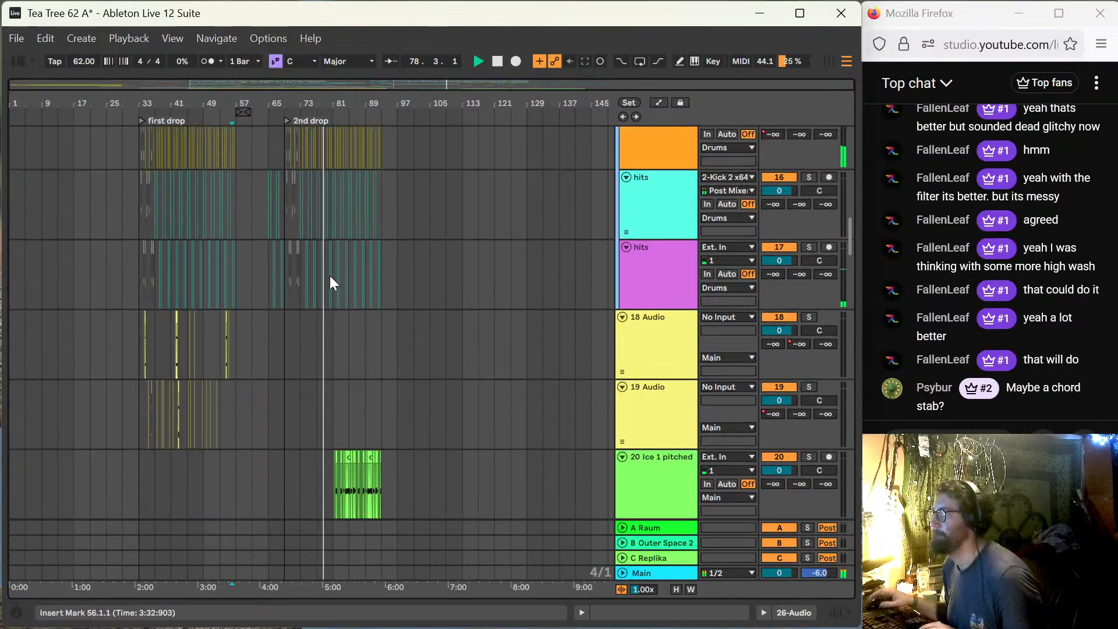
scroll(330, 279, up, 4)
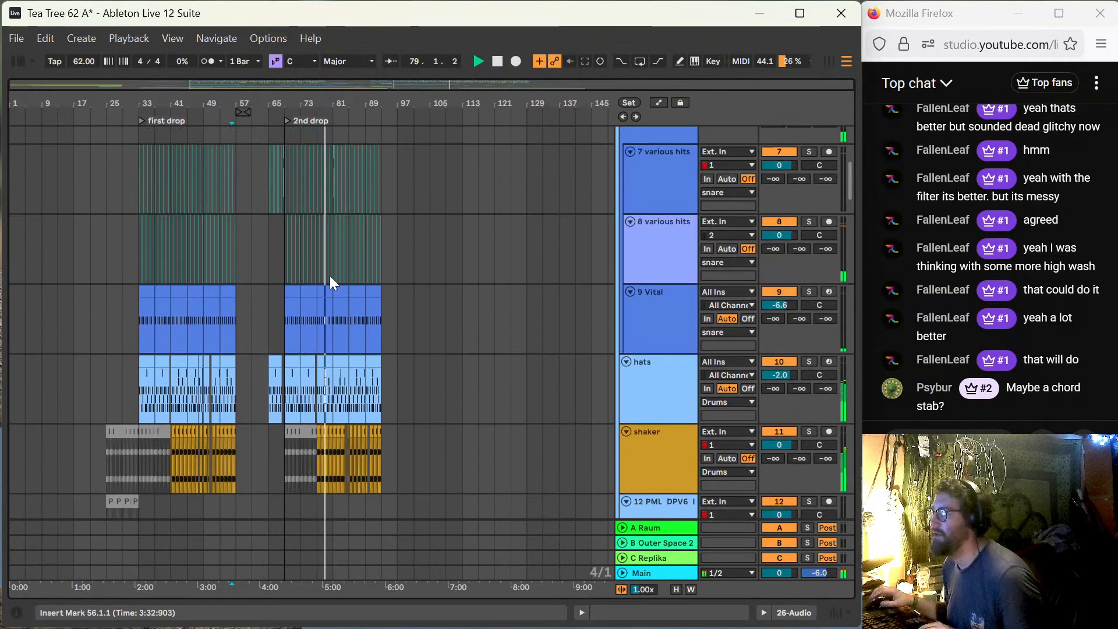
Step: Turn the Mix of the kHs Phaser on the shaker track down to its minimum and close the plug-in
click(657, 331)
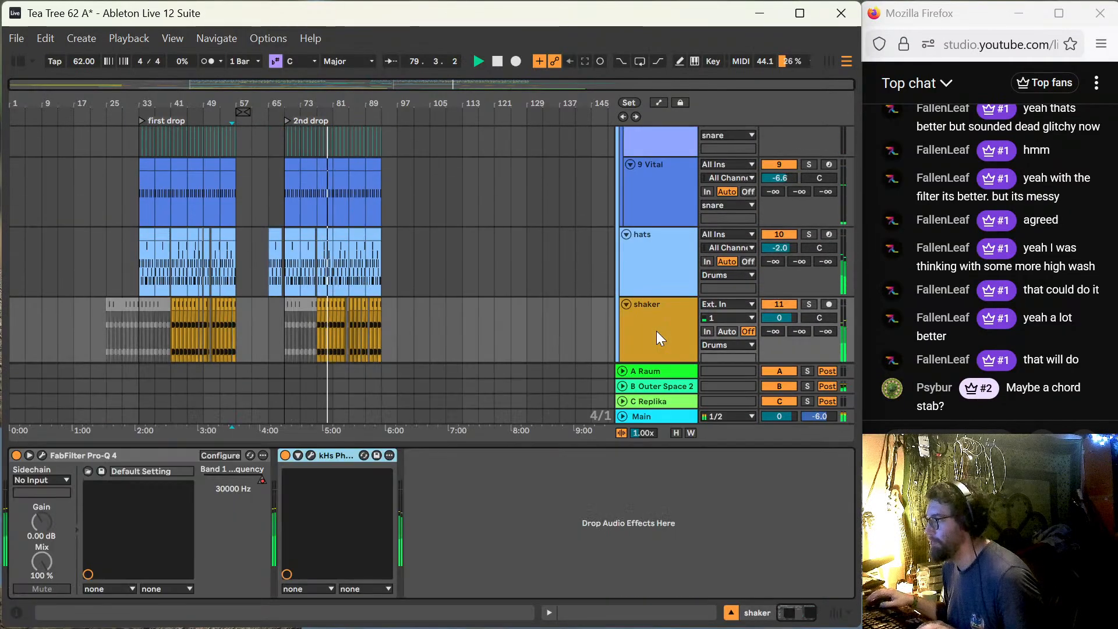
click(311, 454)
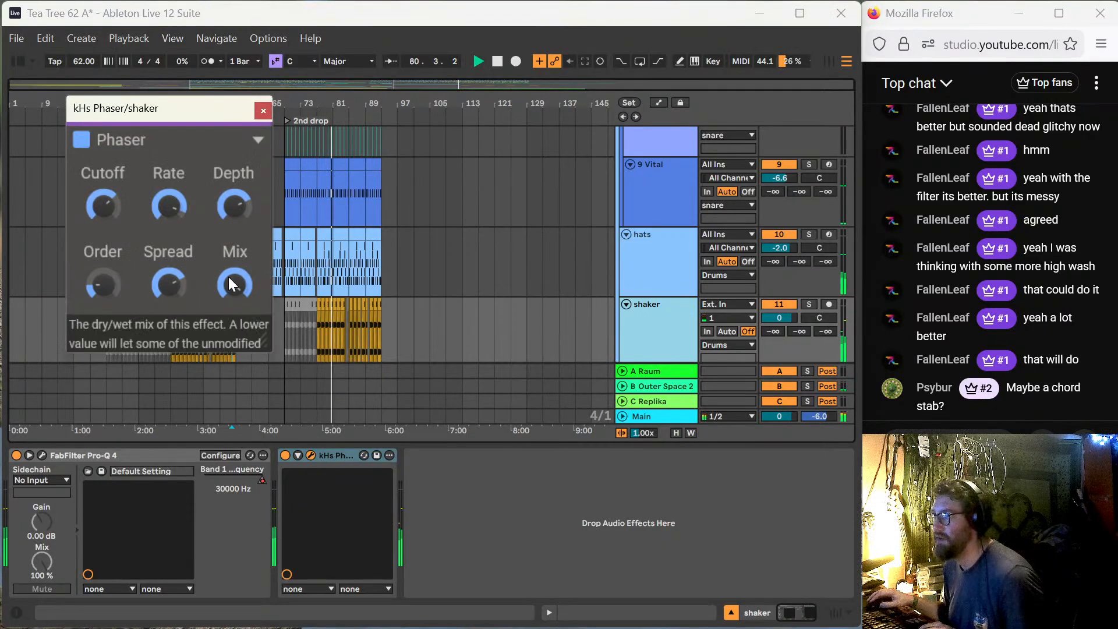
drag(229, 277, 228, 315)
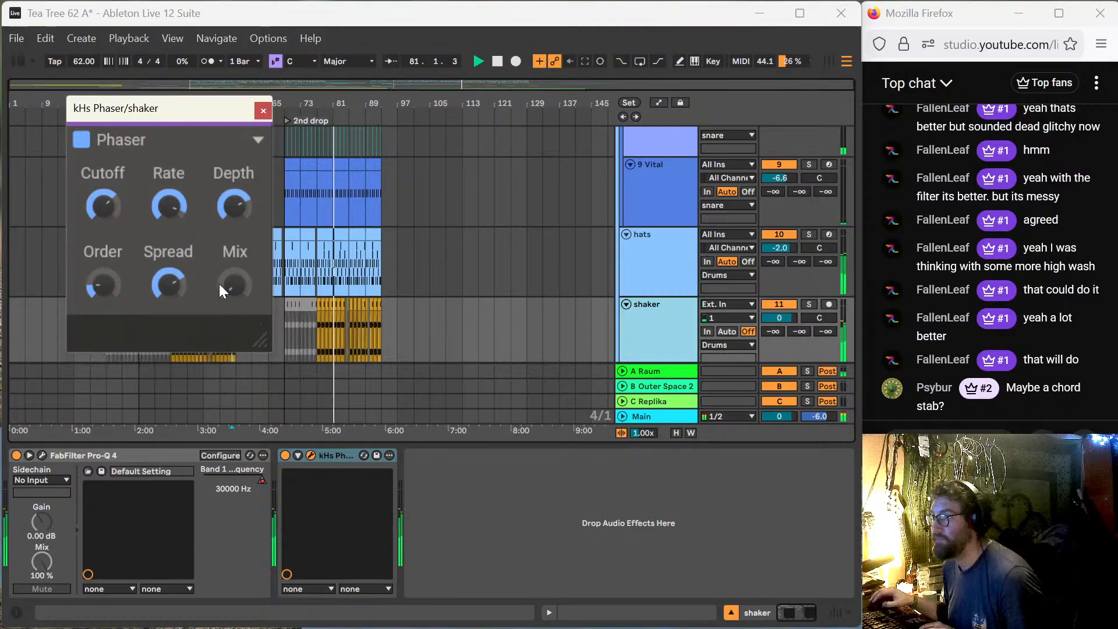
click(264, 110)
Step: Check the device chain of the hats track
scroll(364, 310, down, 1)
scroll(379, 280, down, 3)
scroll(525, 215, up, 2)
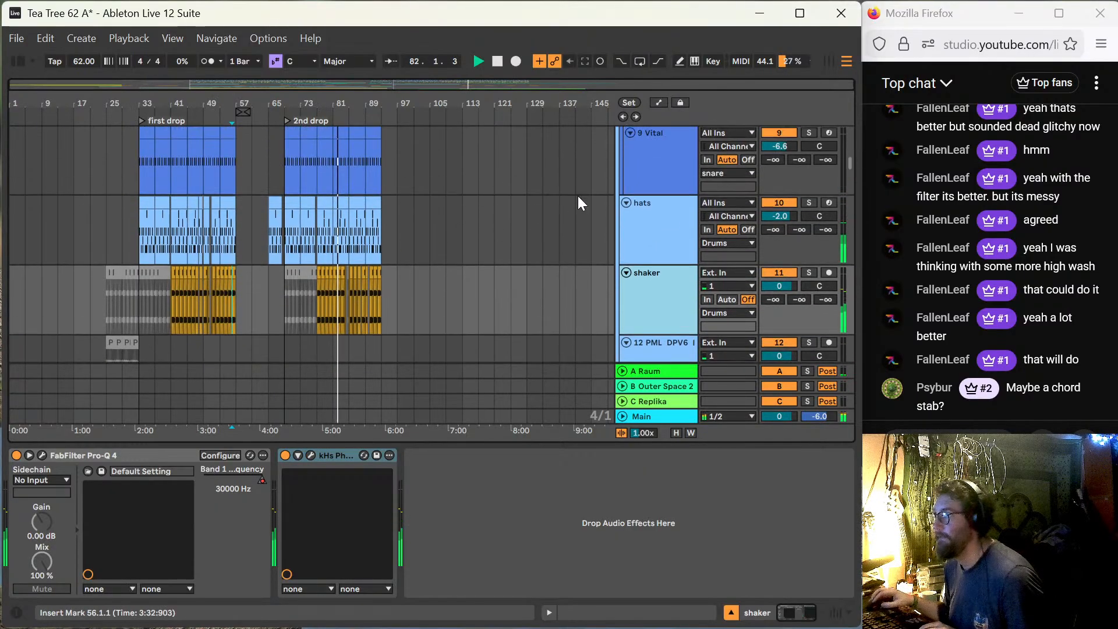
click(659, 212)
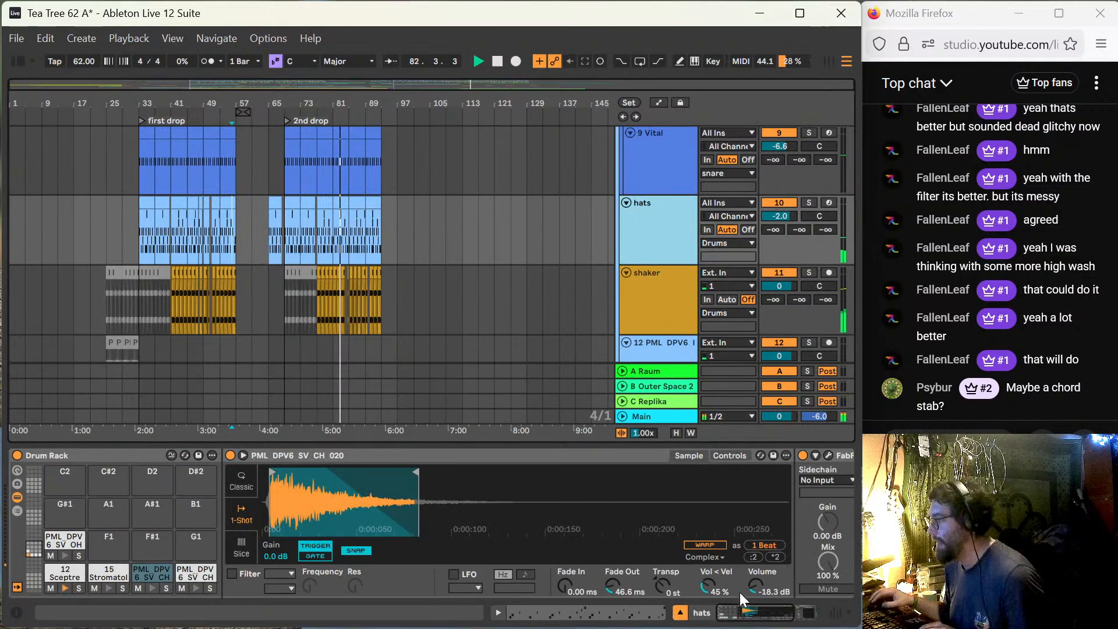
mouse_move(743, 611)
mouse_down()
mouse_move(829, 615)
mouse_move(739, 612)
mouse_up()
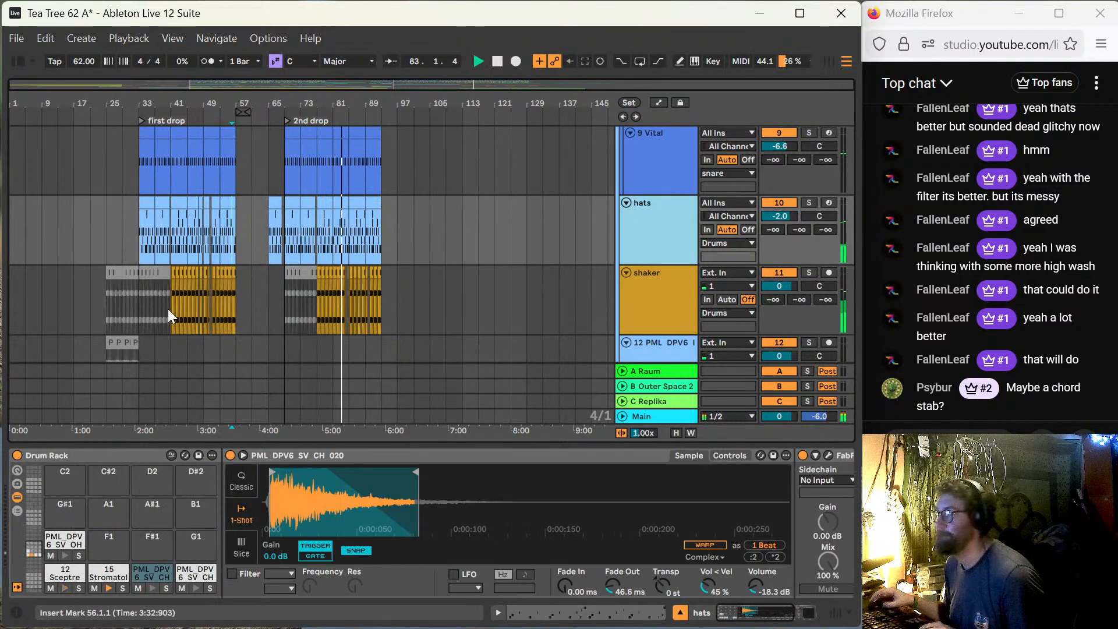
Step: Look through the perc and hits tracks and check the devices on hits track 16
scroll(233, 221, down, 4)
scroll(247, 218, down, 4)
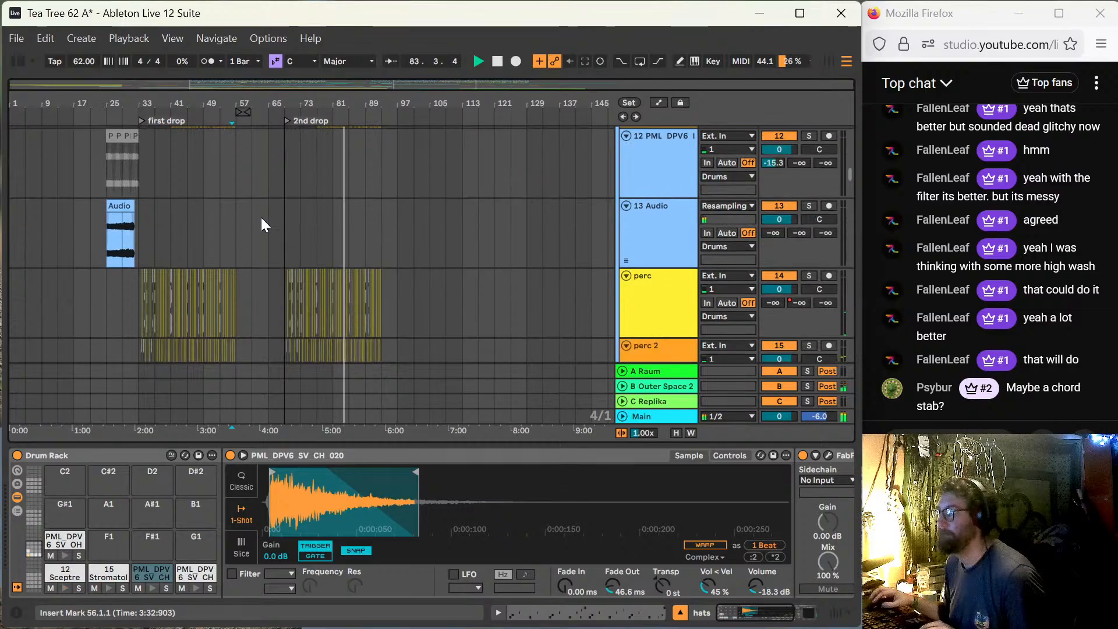
scroll(264, 216, up, 2)
scroll(264, 219, down, 6)
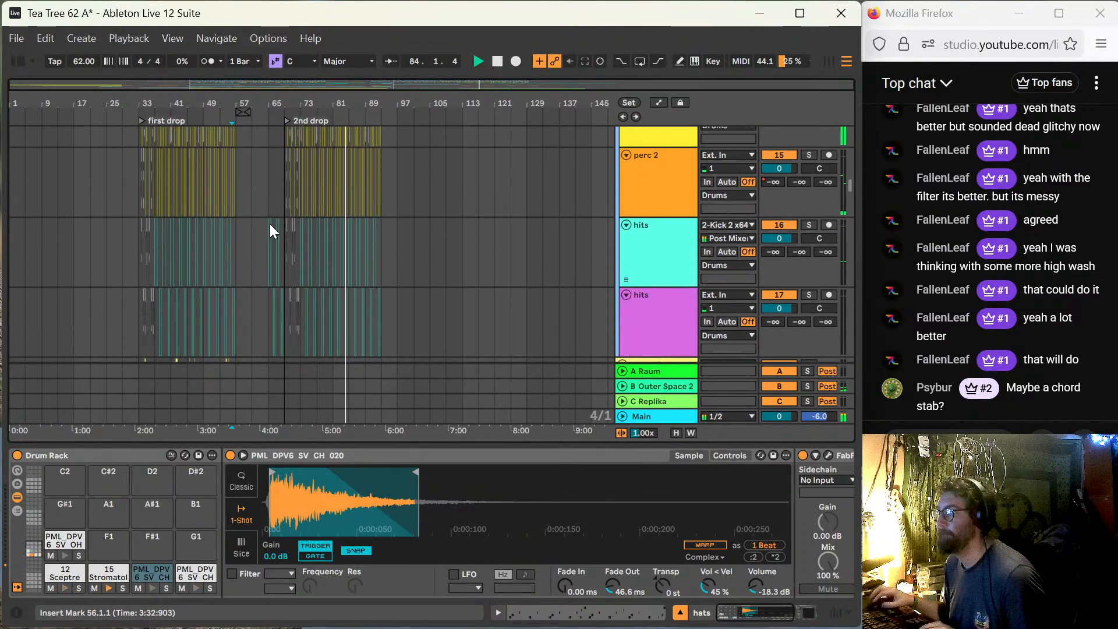
scroll(672, 173, up, 1)
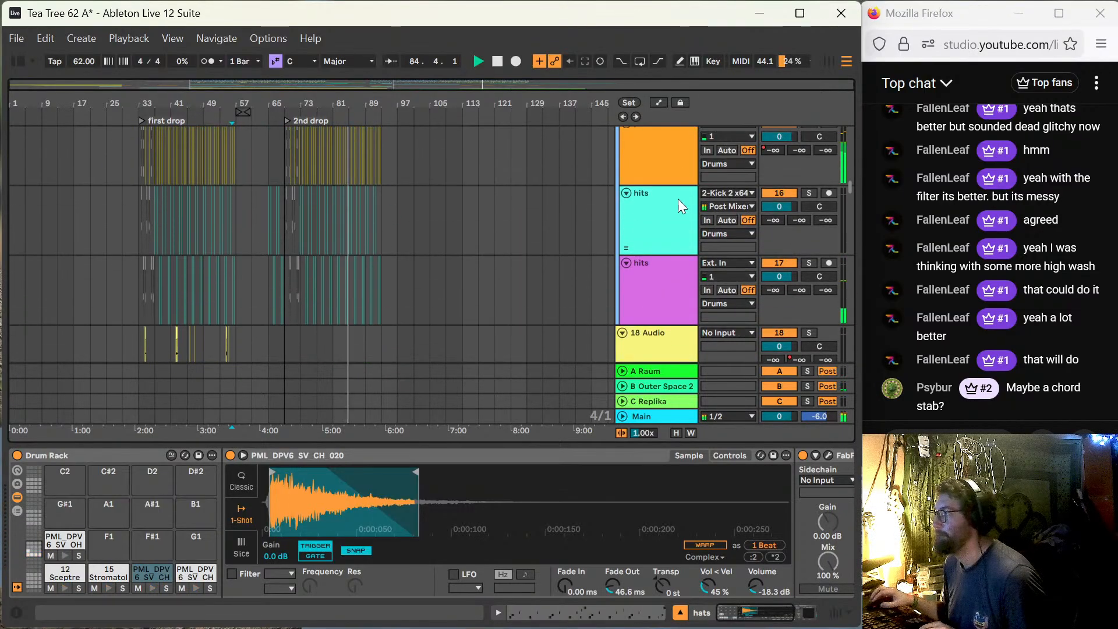
click(658, 214)
click(628, 304)
scroll(606, 303, up, 10)
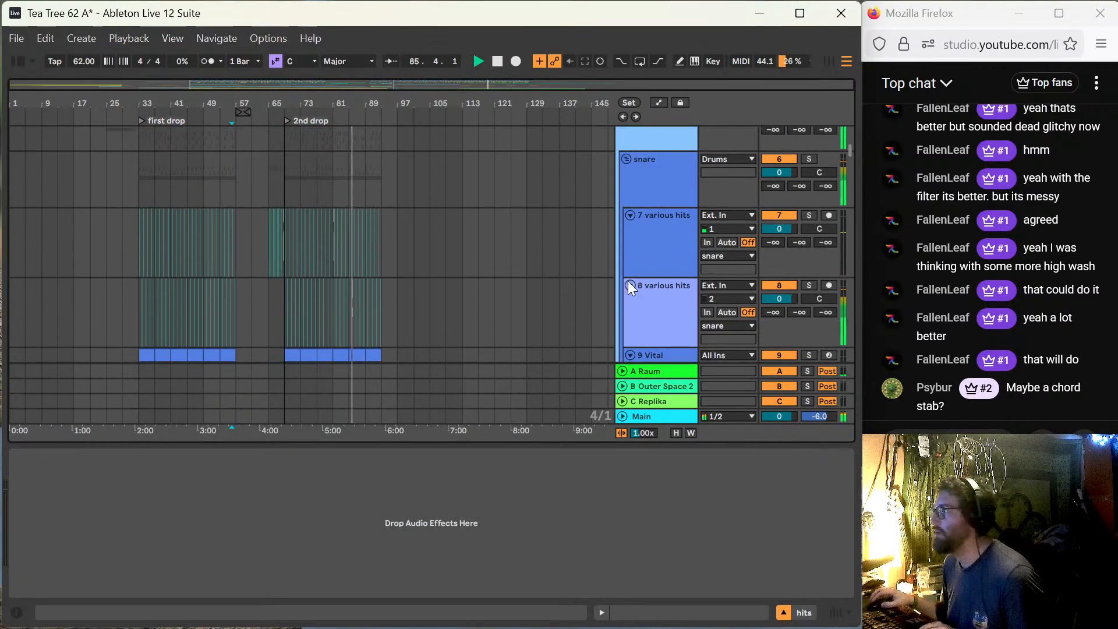
Step: Set the Mix of the Phasis plug-in on the 7 various hits track to 0.5 % and close the plug-in
click(650, 257)
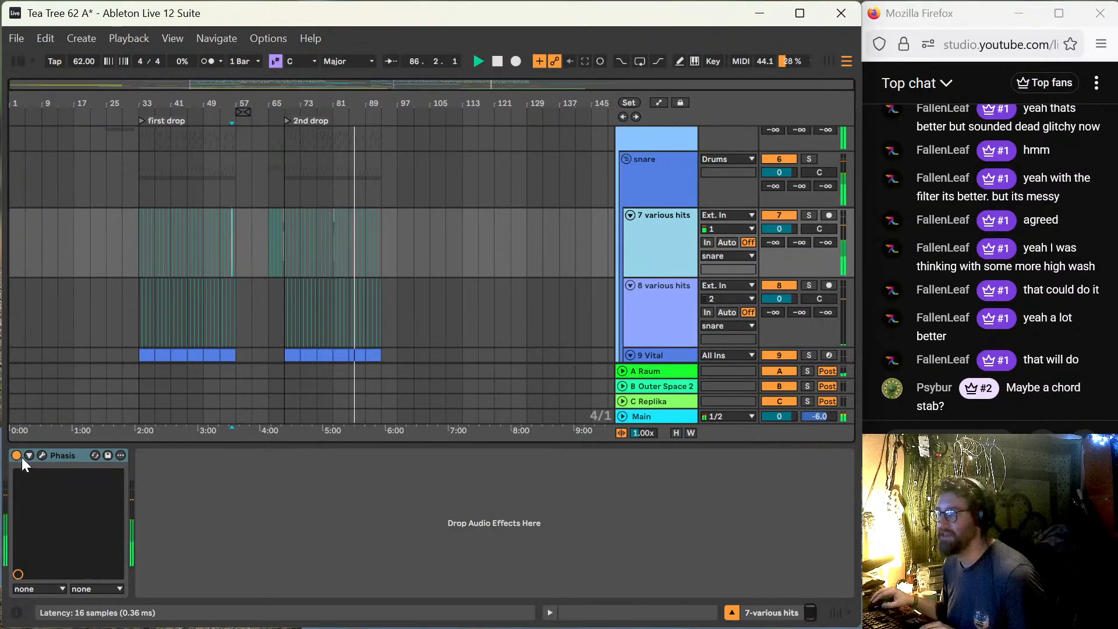
click(42, 455)
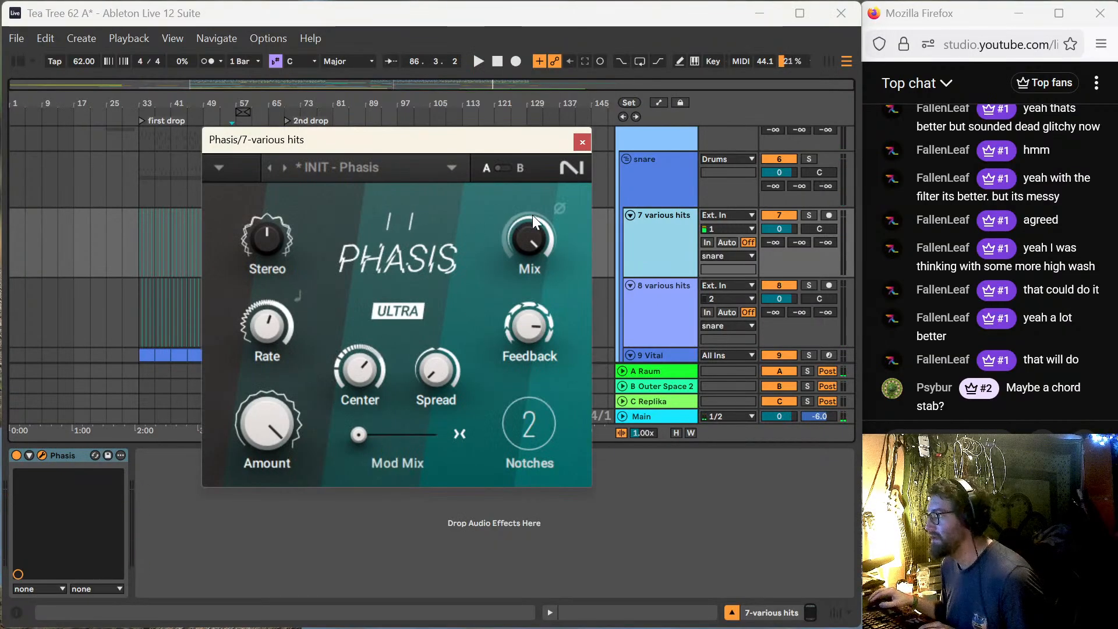
drag(532, 214, 588, 66)
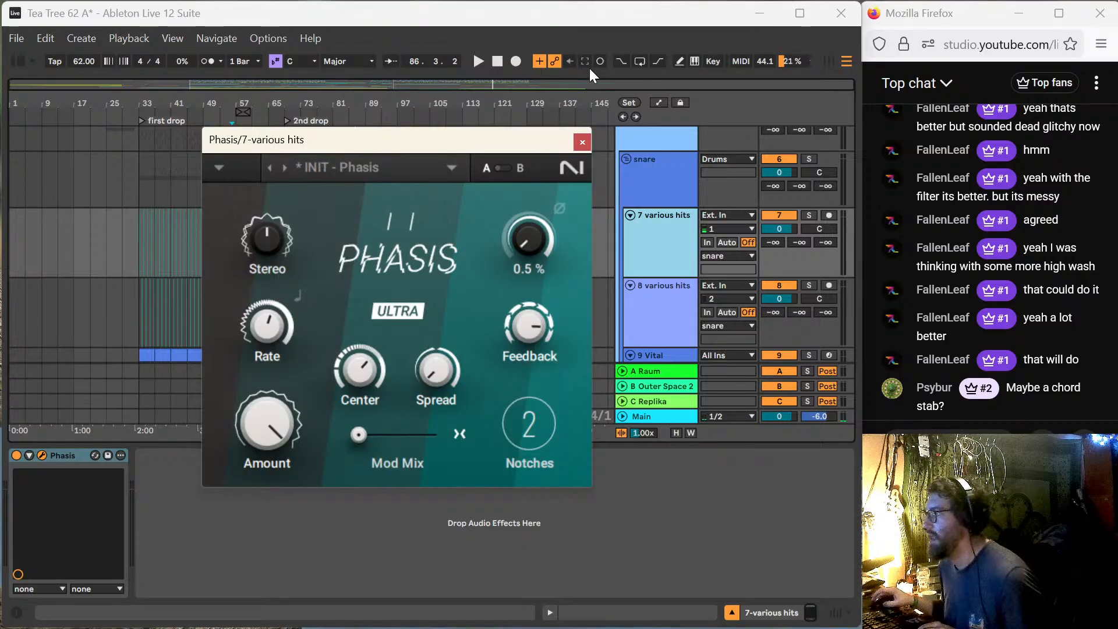
click(582, 142)
Step: Show automation and raise the Phasis Mix on 7 various hits to maximum from 65.1.1 to 69.1.1, then play that section
key(a)
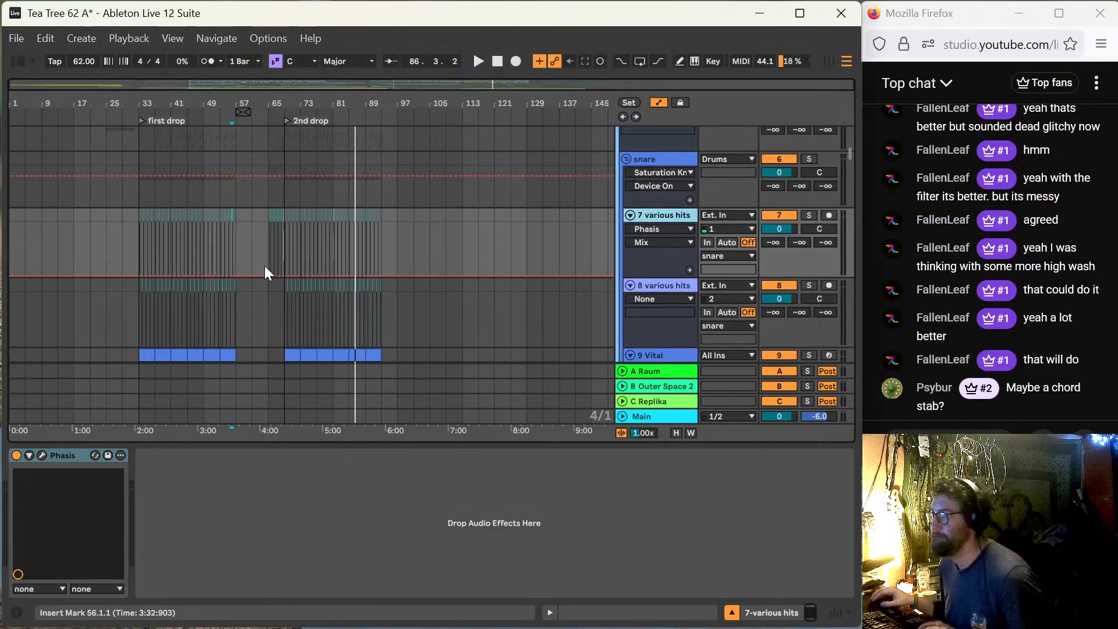
drag(266, 257, 285, 257)
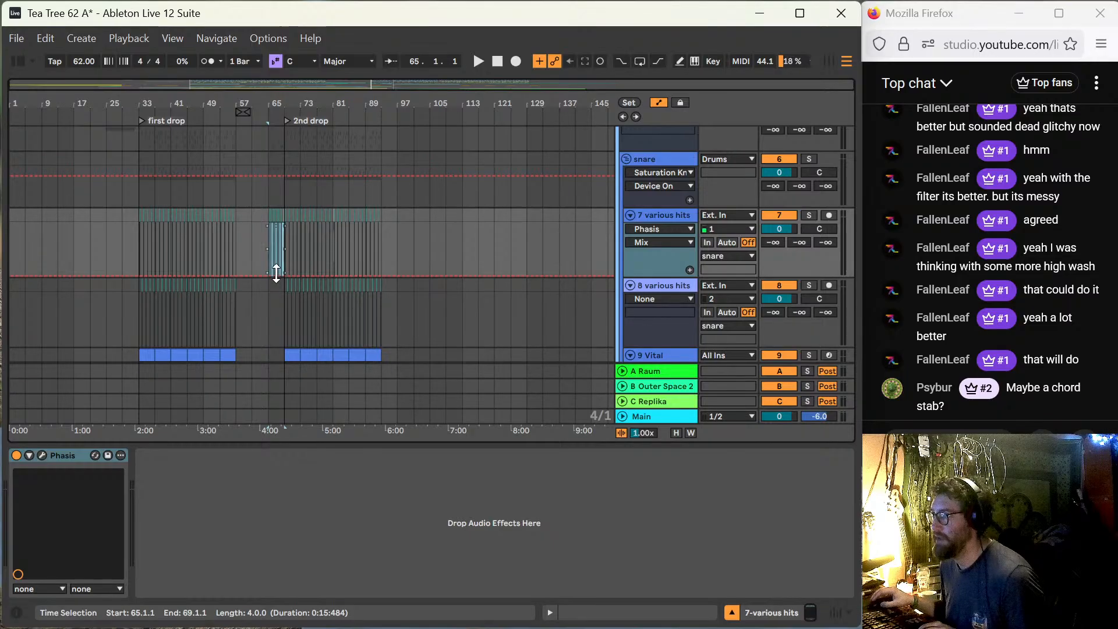
key(space)
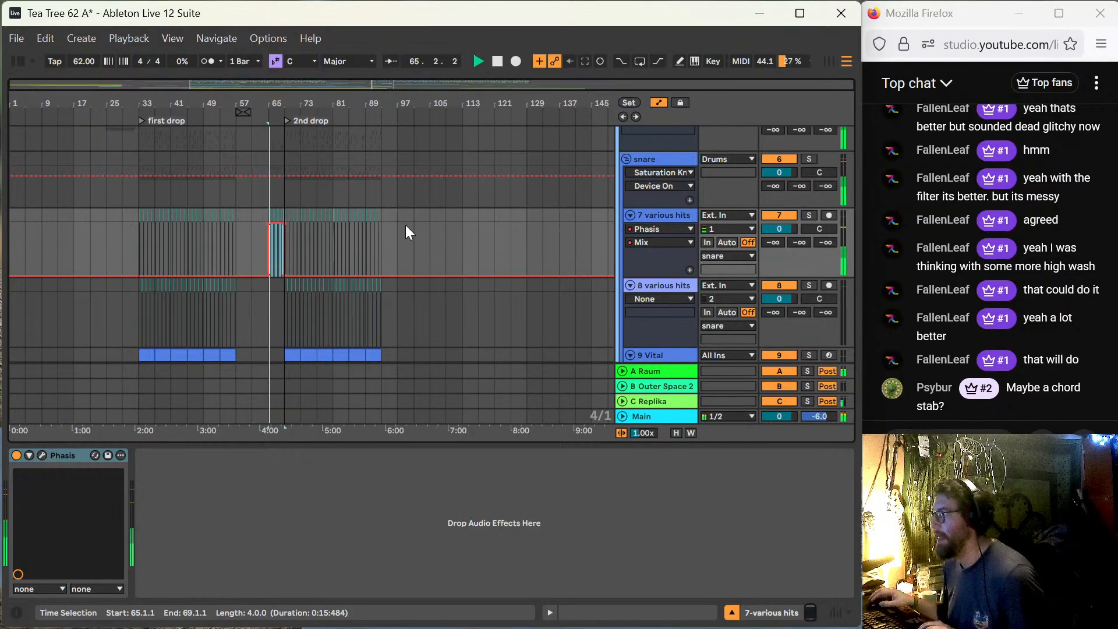
Step: Hide the automation lanes and fold the Drums and kick/bass groups
scroll(299, 212, down, 3)
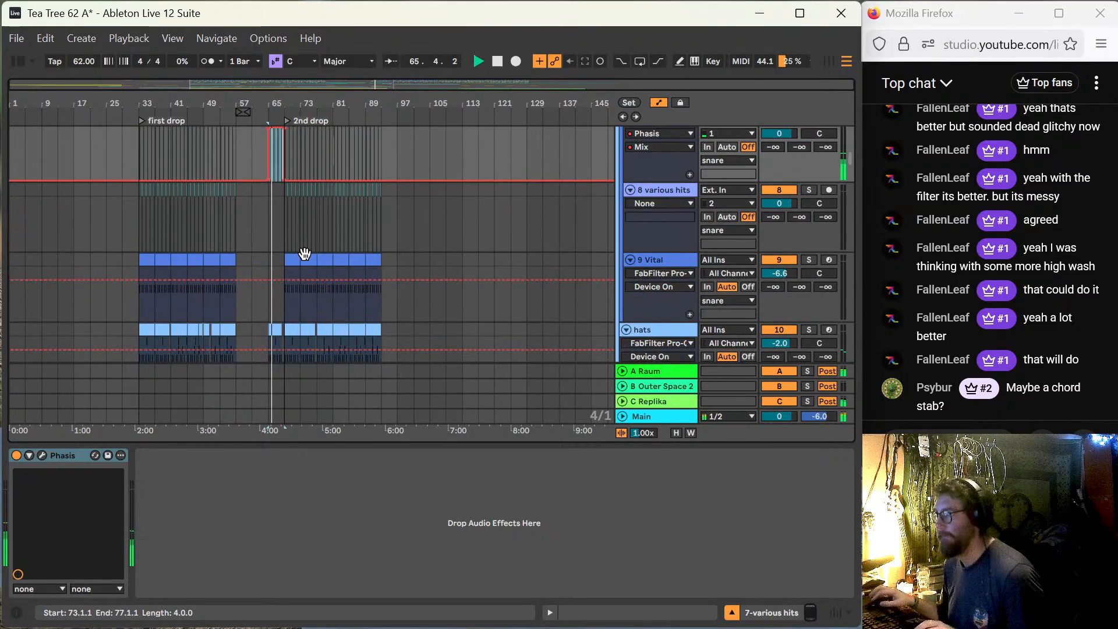
scroll(348, 216, up, 3)
key(a)
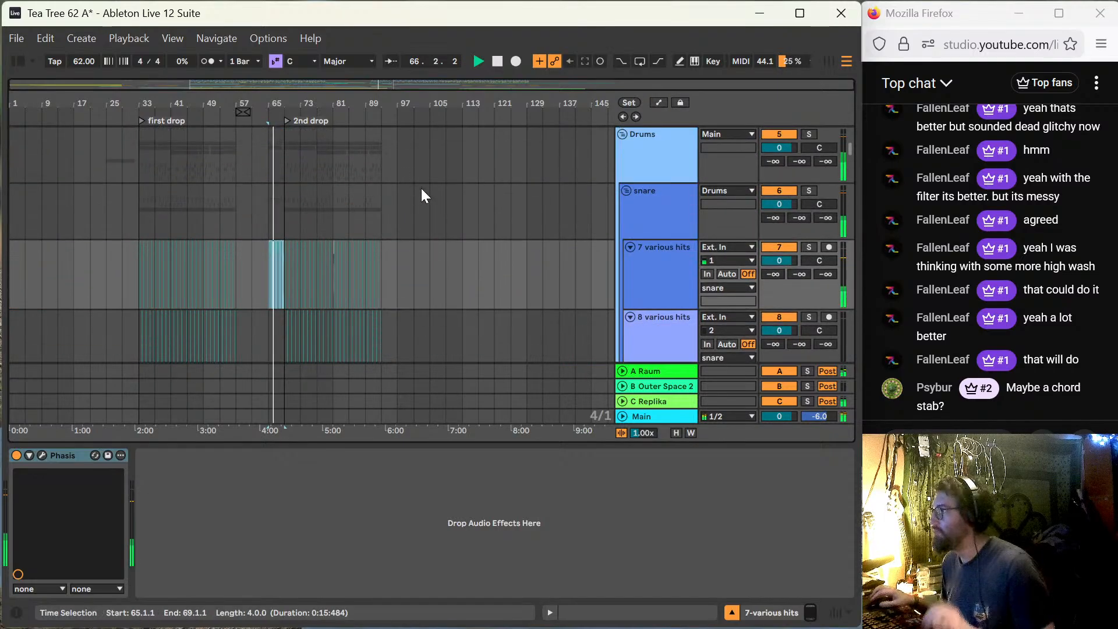
click(622, 135)
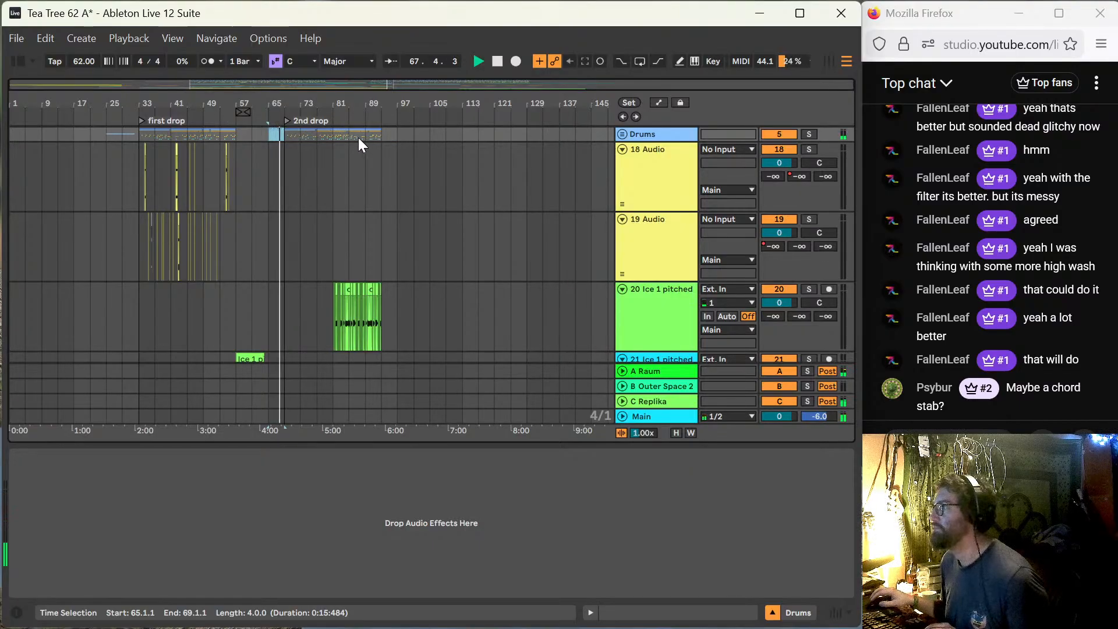
scroll(373, 143, up, 2)
scroll(368, 205, up, 3)
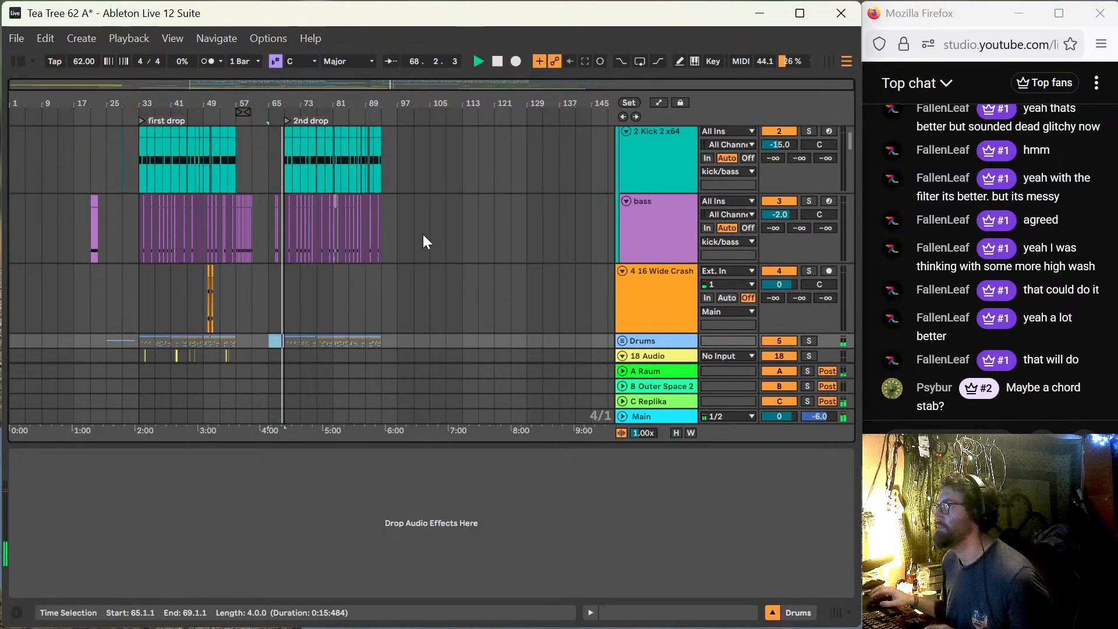
click(622, 134)
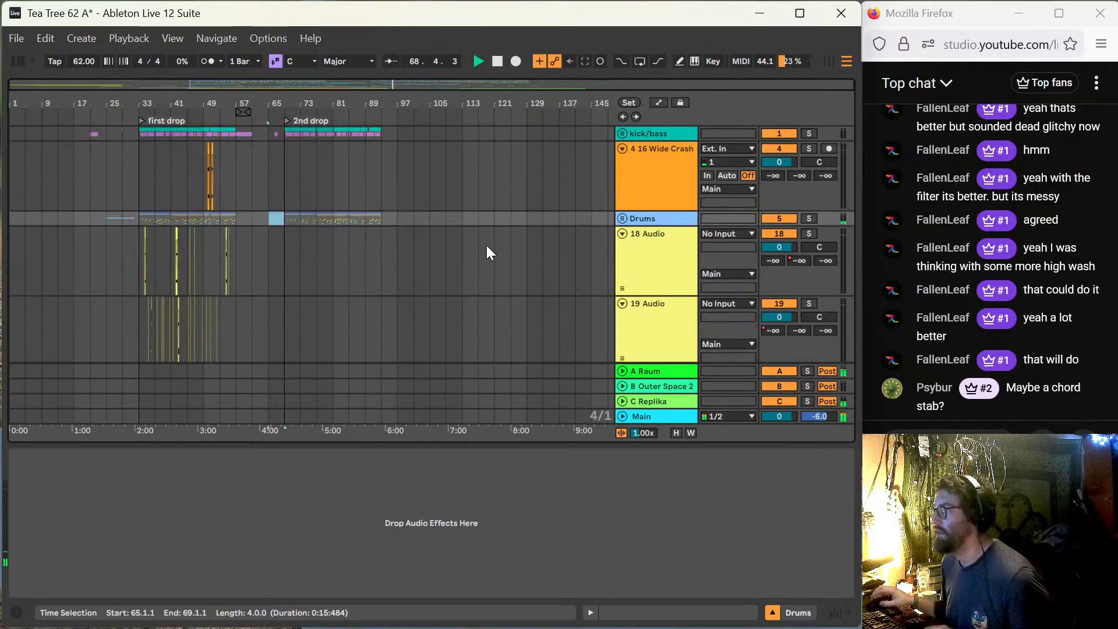
Step: Duplicate the section from 85.1.1 to 93.1.1 across the kick/bass, 16 Wide Crash and Drums tracks
scroll(349, 192, down, 5)
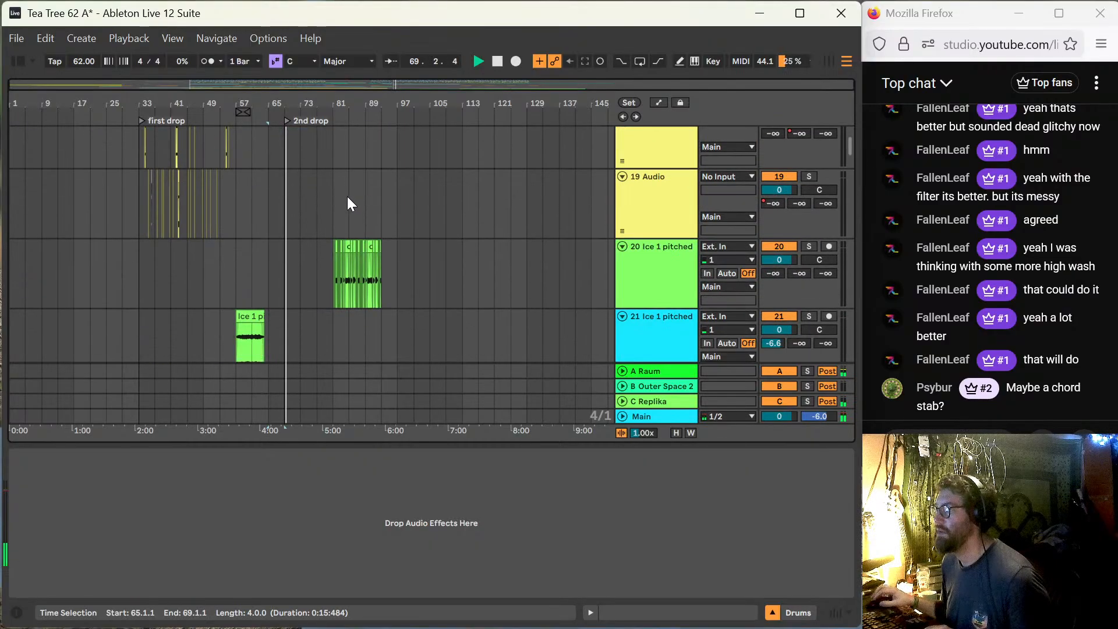
scroll(347, 204, up, 5)
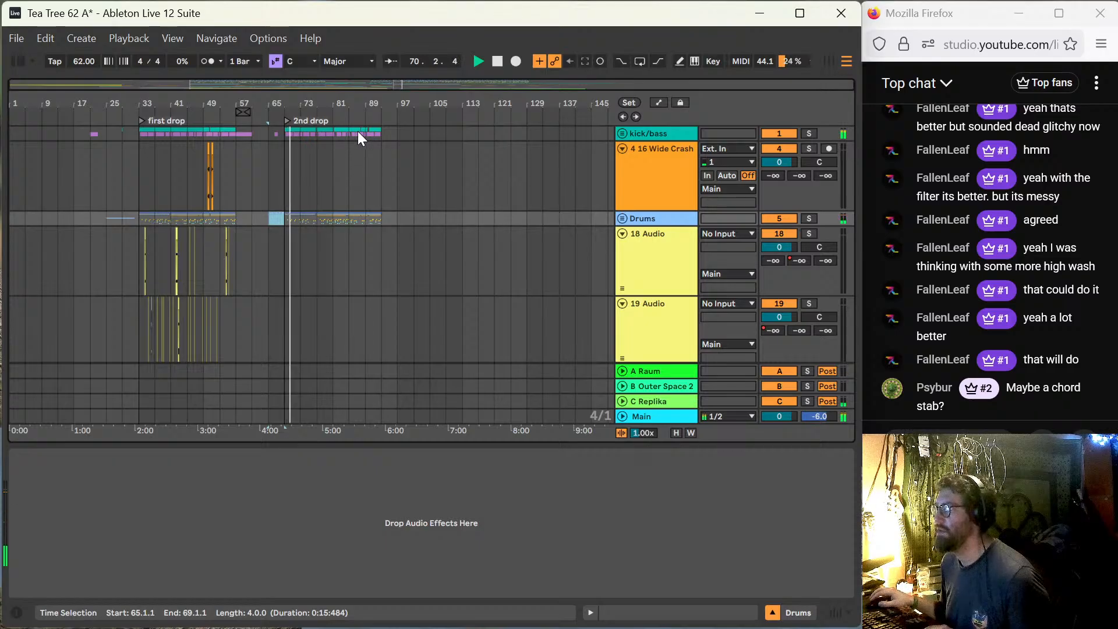
drag(351, 131, 380, 219)
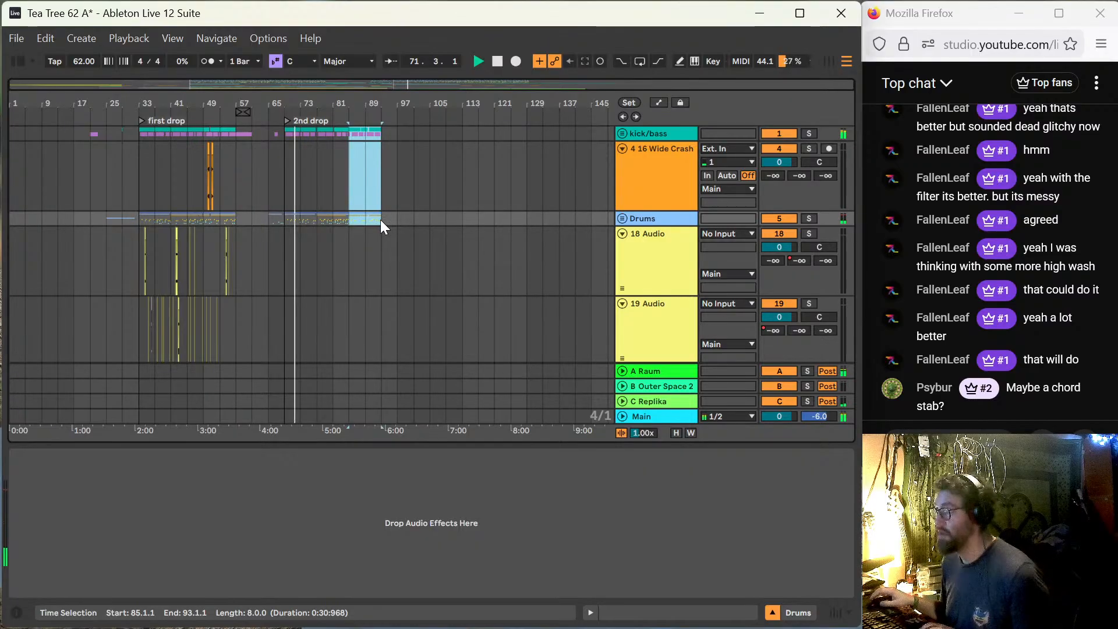
key(ctrl+d)
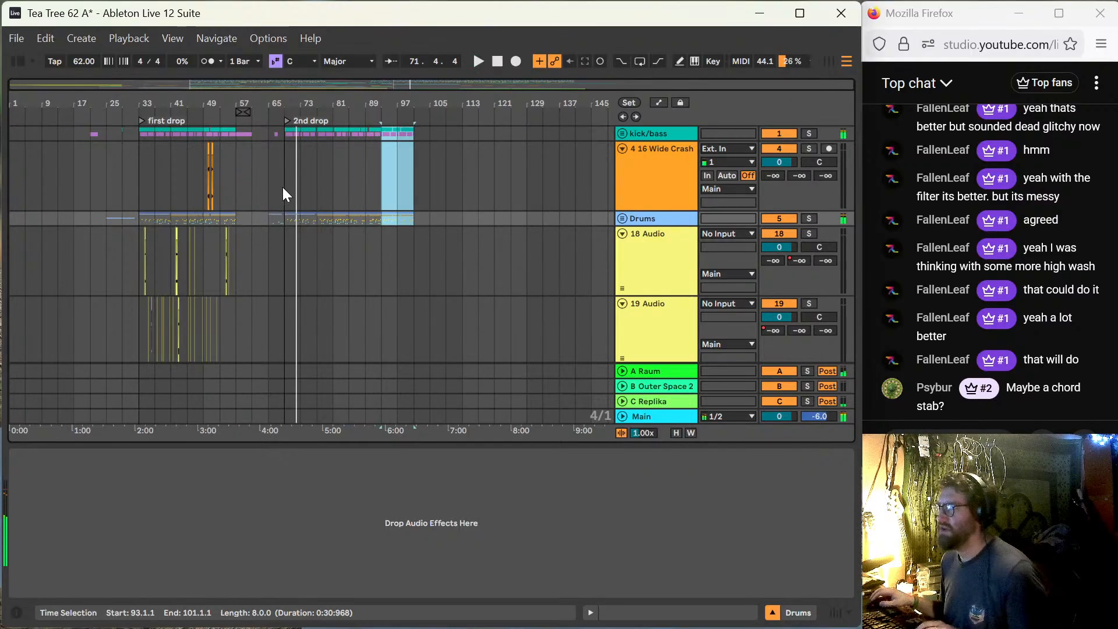
Step: Unfold the Drums group and play the 2nd drop from 69.1.1 on the shaker track
click(283, 187)
key(space)
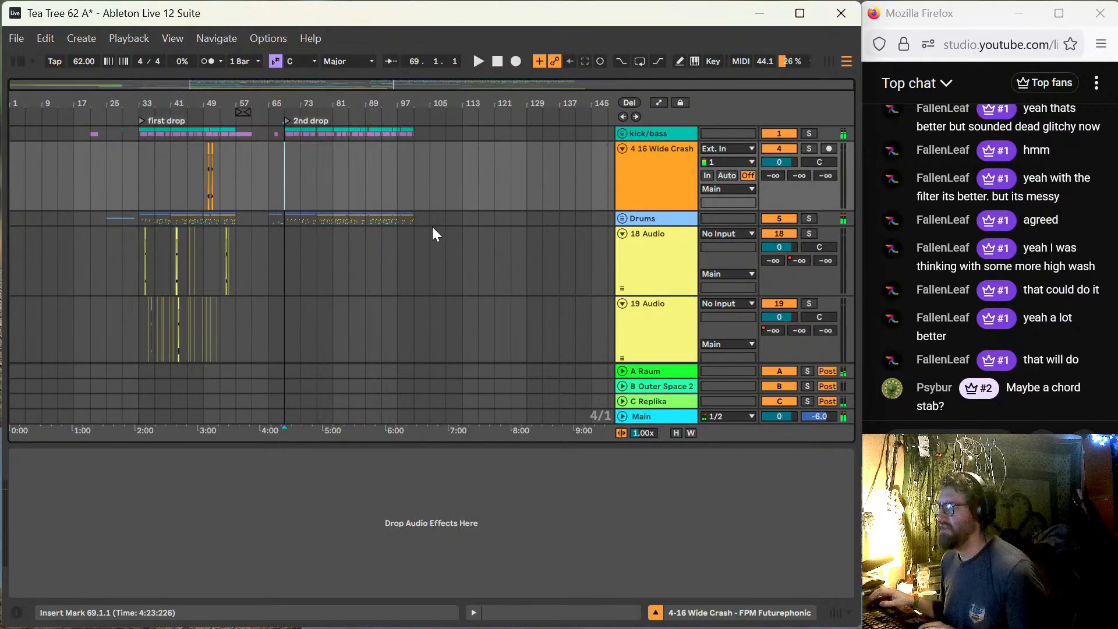
click(623, 217)
scroll(364, 288, down, 5)
scroll(332, 248, down, 1)
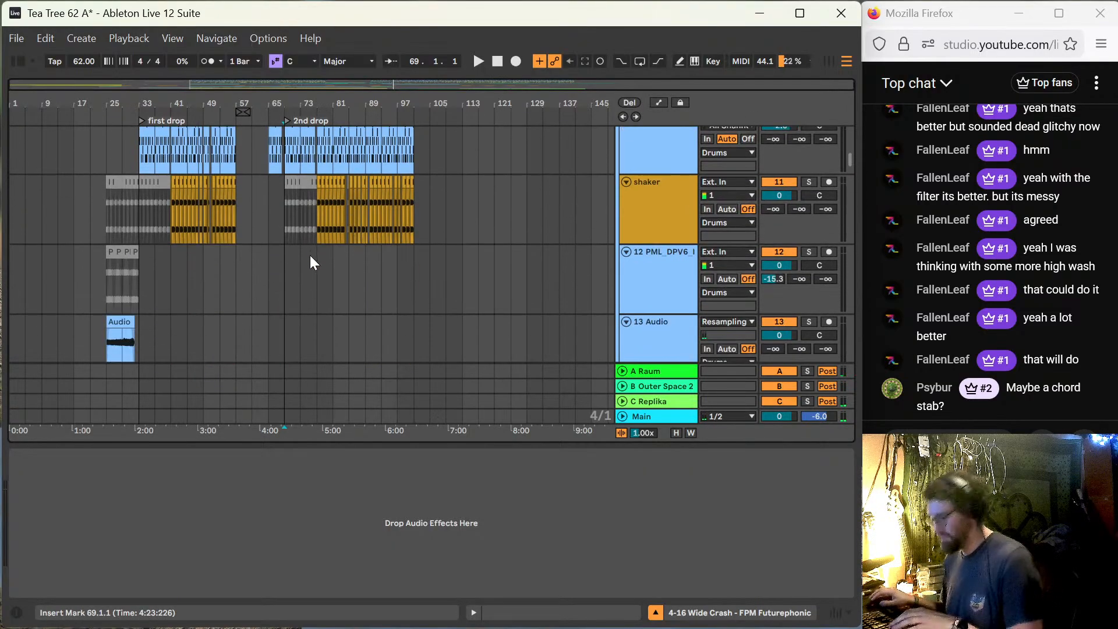
click(285, 225)
scroll(285, 225, up, 6)
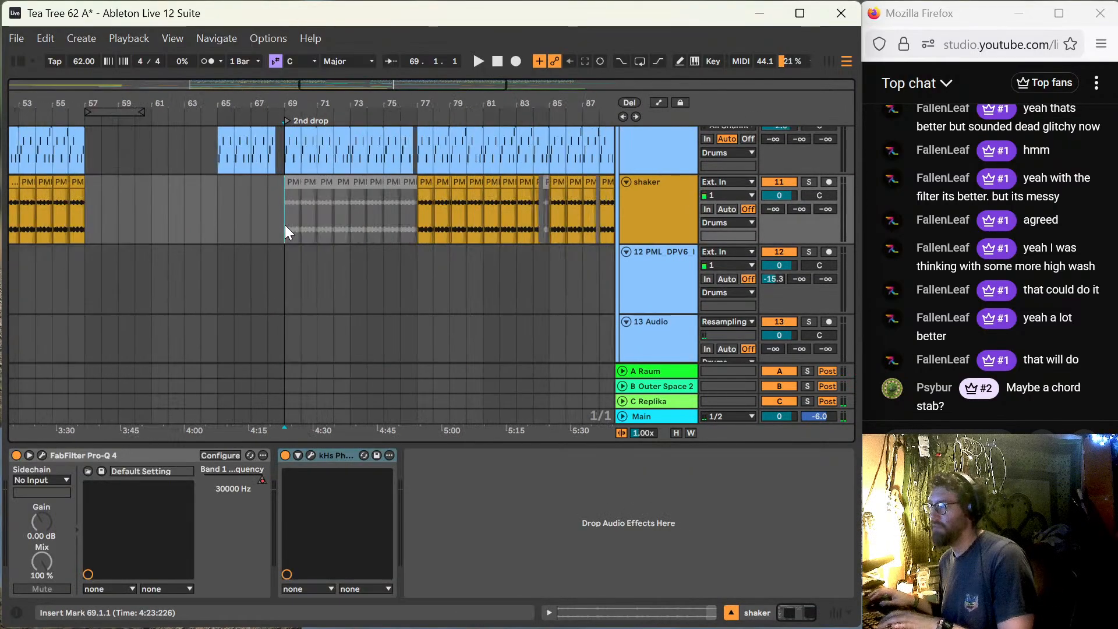
scroll(284, 225, down, 3)
key(space)
Step: Deactivate the audio clip at 71.1.1 on track 24 Audio
scroll(335, 228, down, 15)
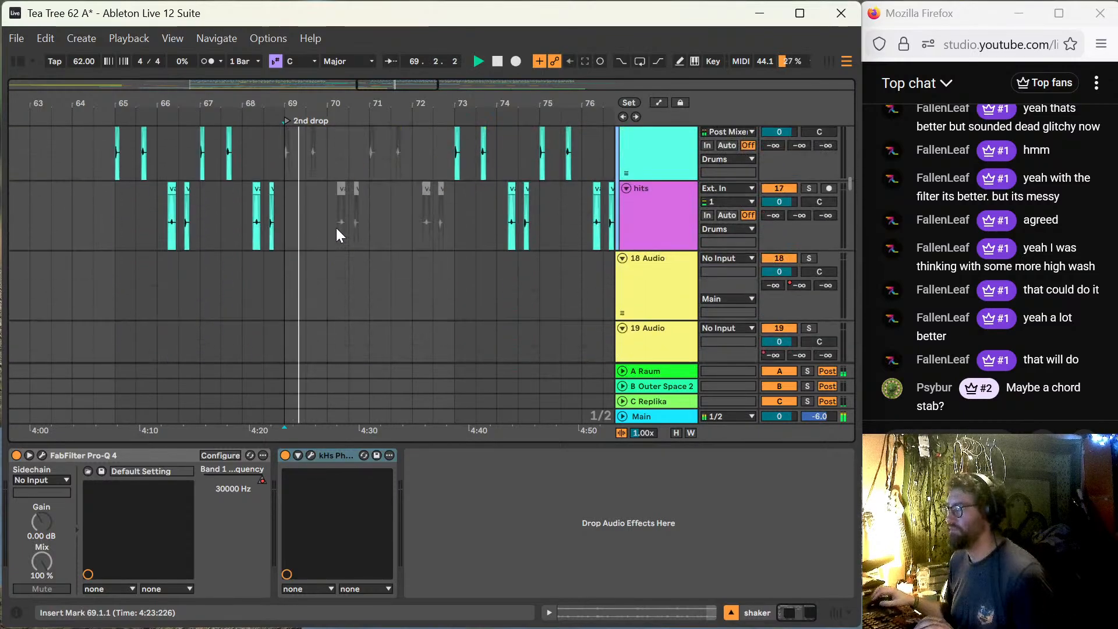
scroll(337, 228, down, 8)
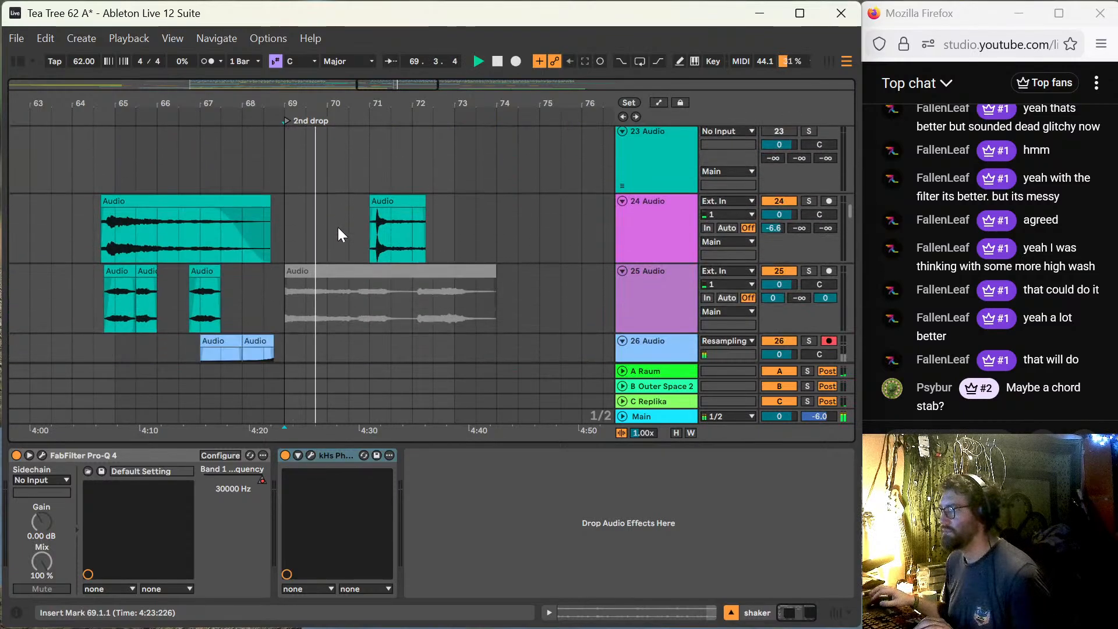
click(382, 201)
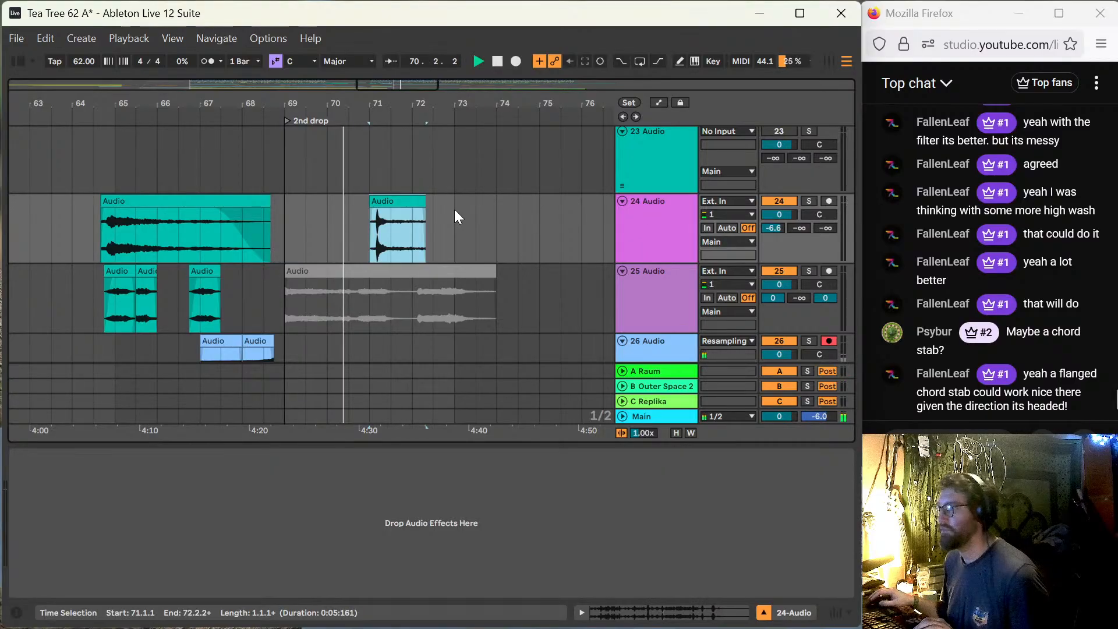
key(0)
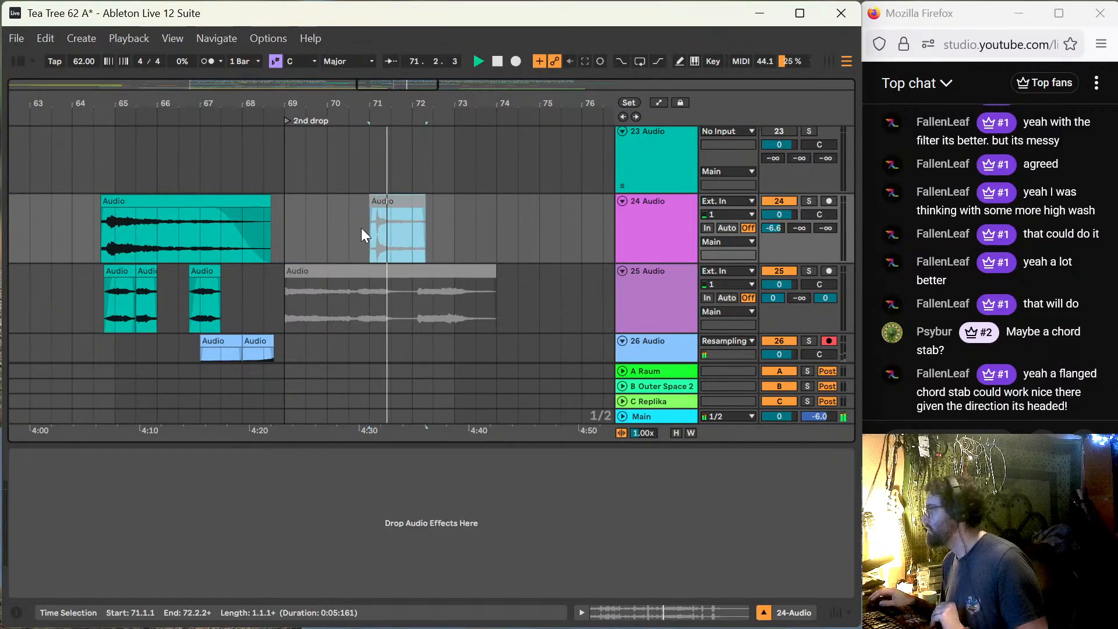
Step: Move the long clip on 24 Audio to 110.1.1 and the deactivated 2nd-drop clip on 25 Audio to 113.1.1
click(340, 225)
key(minus)
key(minus)
key(minus)
key(minus)
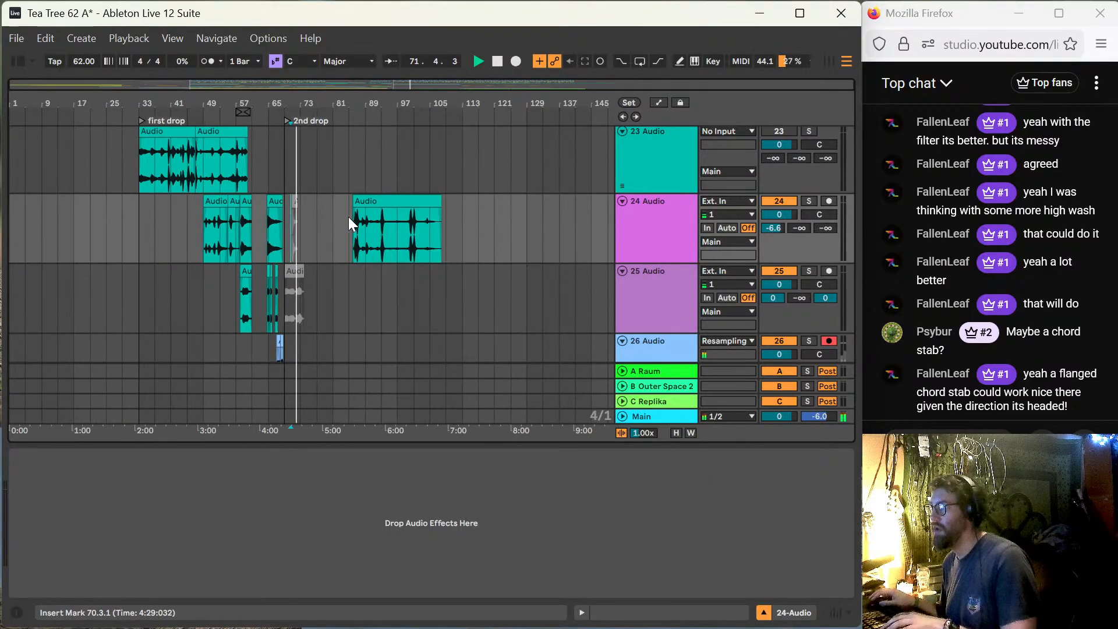
click(400, 203)
drag(400, 203, 495, 204)
scroll(374, 228, down, 5)
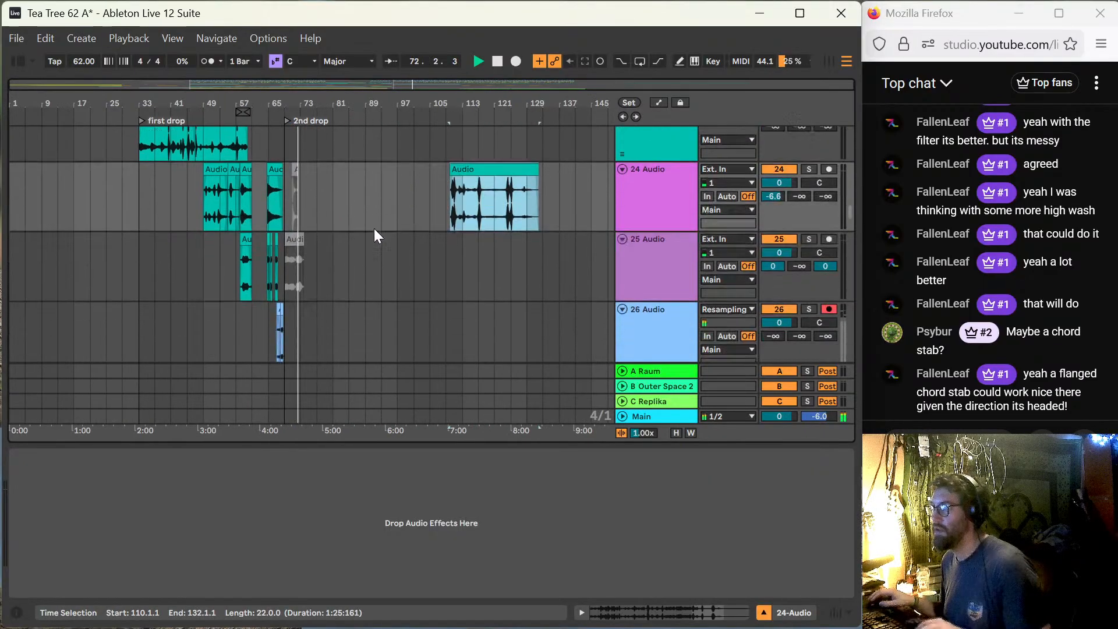
scroll(372, 230, up, 2)
drag(296, 208, 467, 209)
Step: Stop playback, add a locator at the end of the 2nd drop and move it to 93.1.1
scroll(354, 203, up, 10)
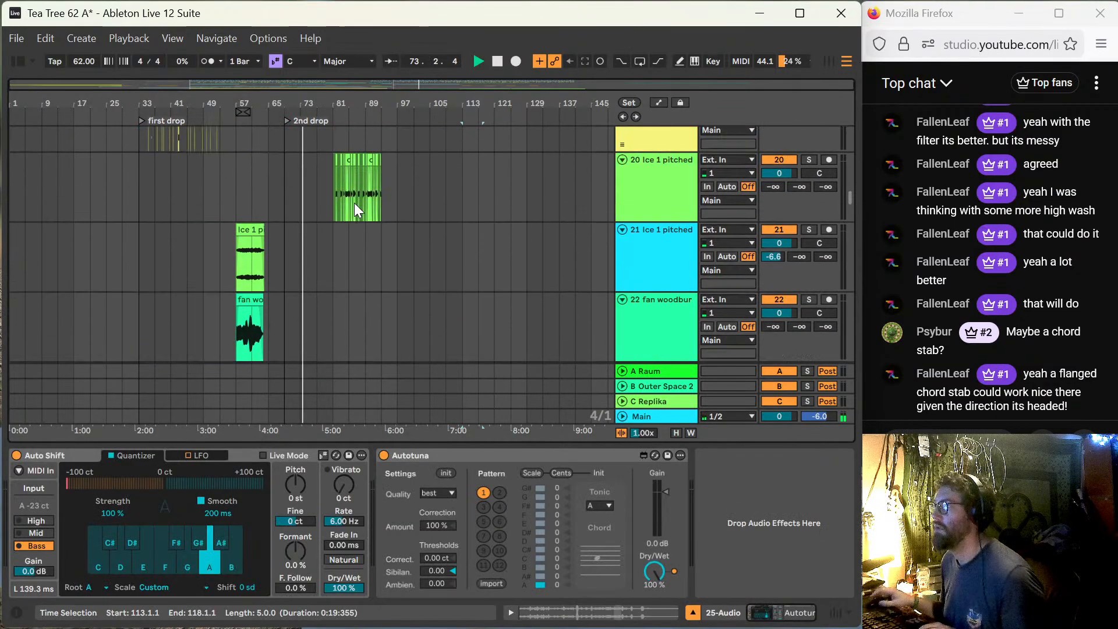
scroll(360, 203, up, 3)
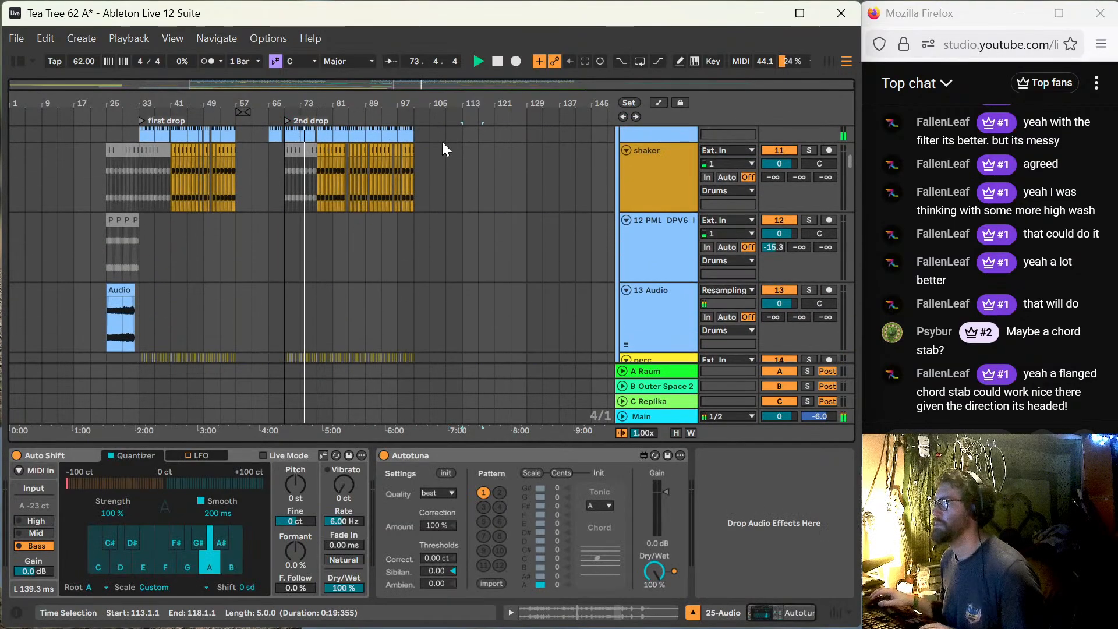
key(space)
right_click(417, 122)
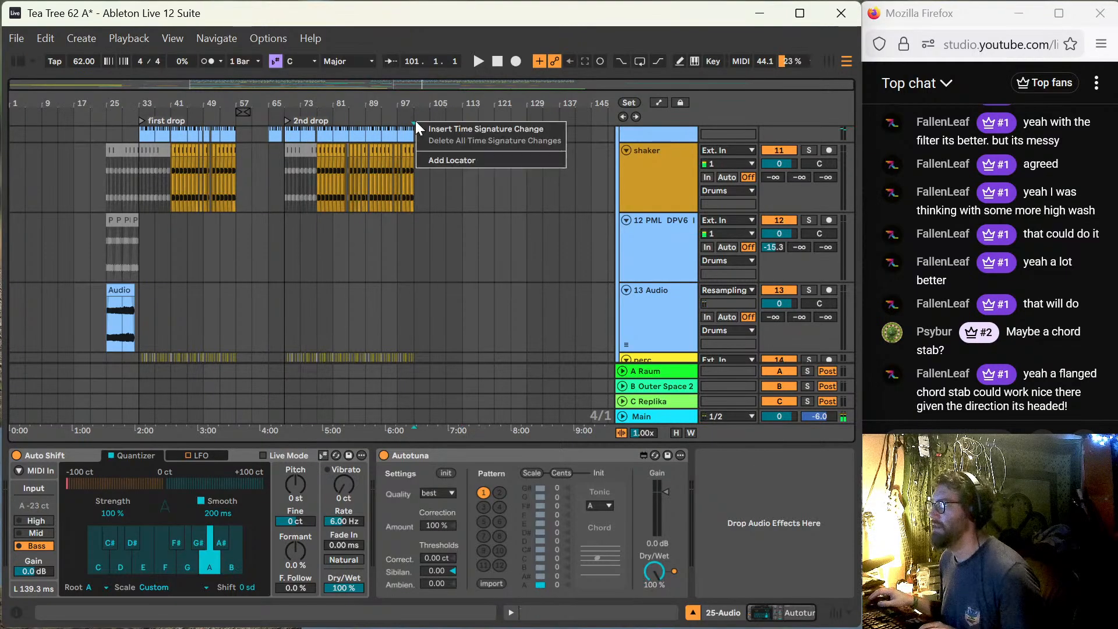
click(449, 158)
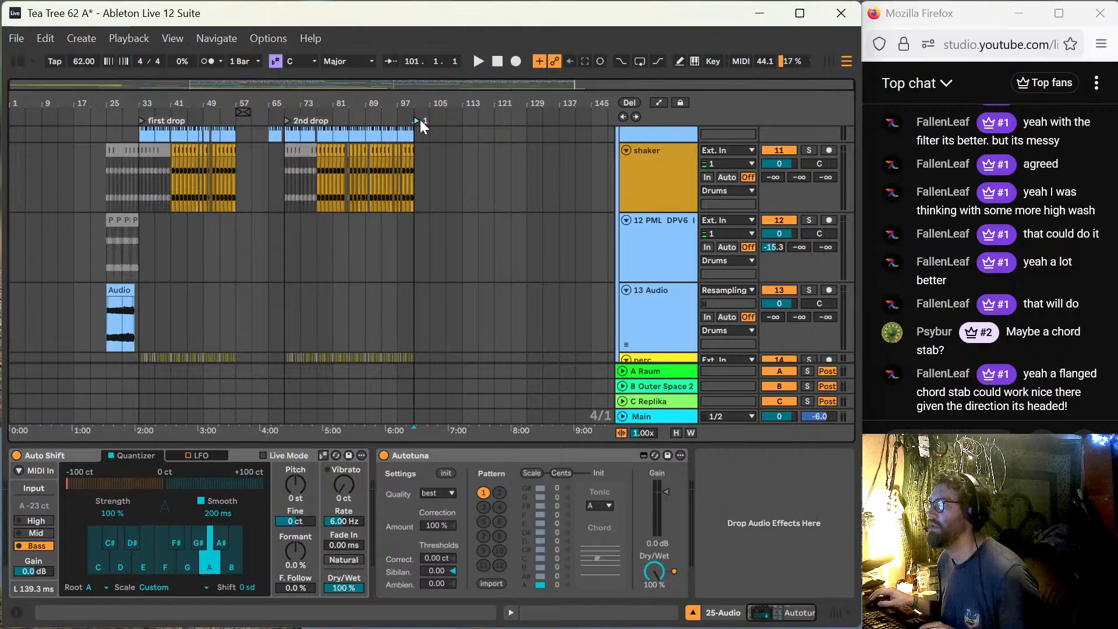
drag(421, 120, 355, 132)
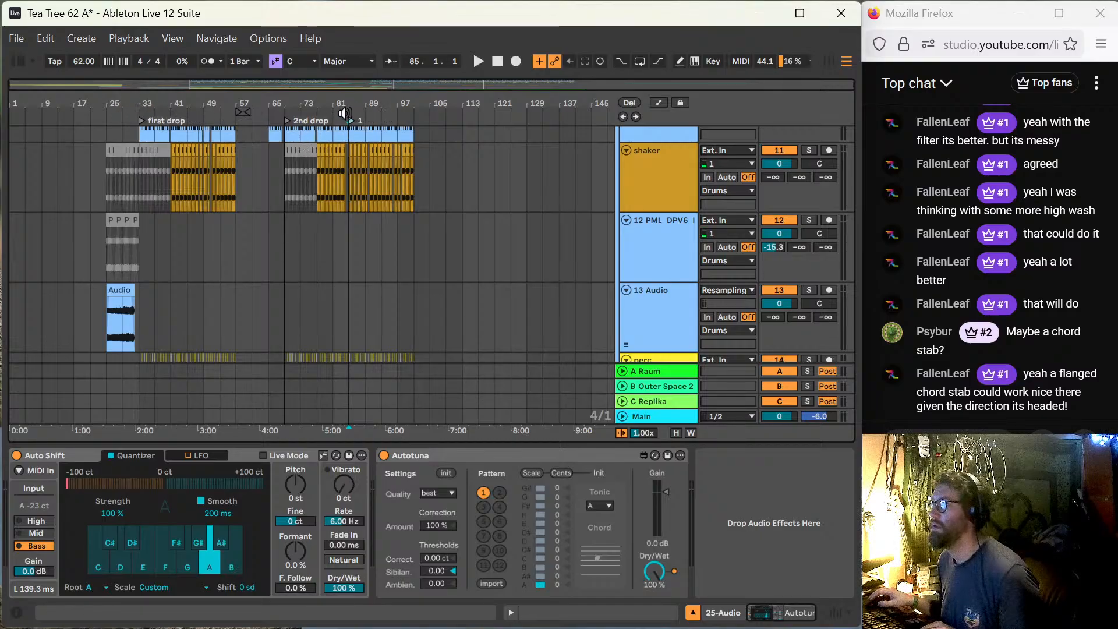
drag(352, 120, 383, 124)
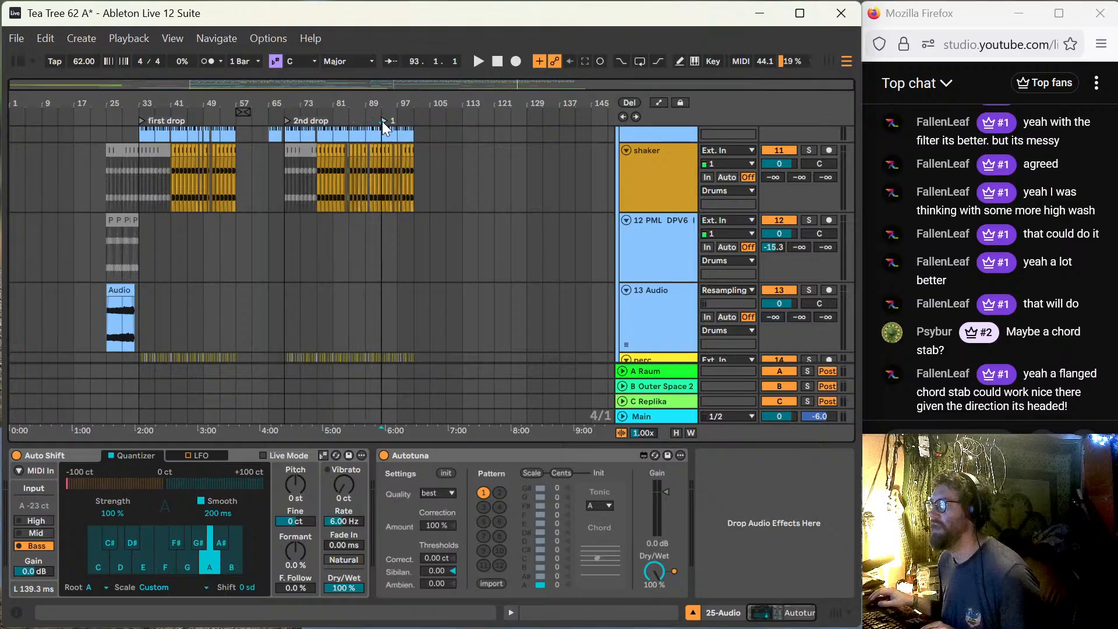
Step: Play from 90.1.2 into the new locator and place the insert marker at 93.1.1 on the shaker track
click(369, 187)
key(space)
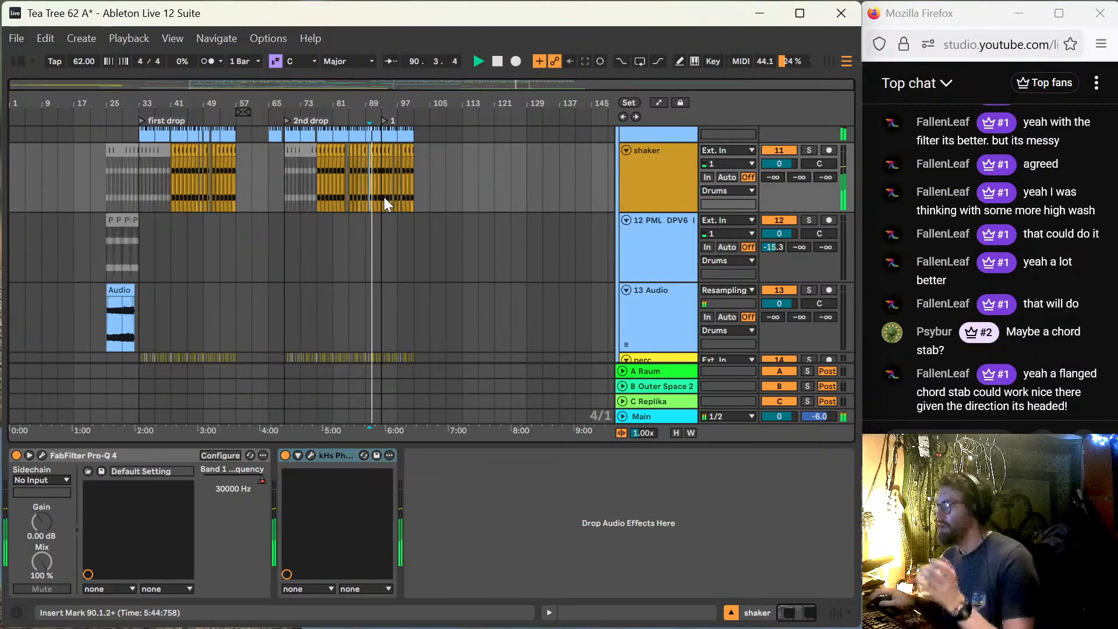
click(385, 188)
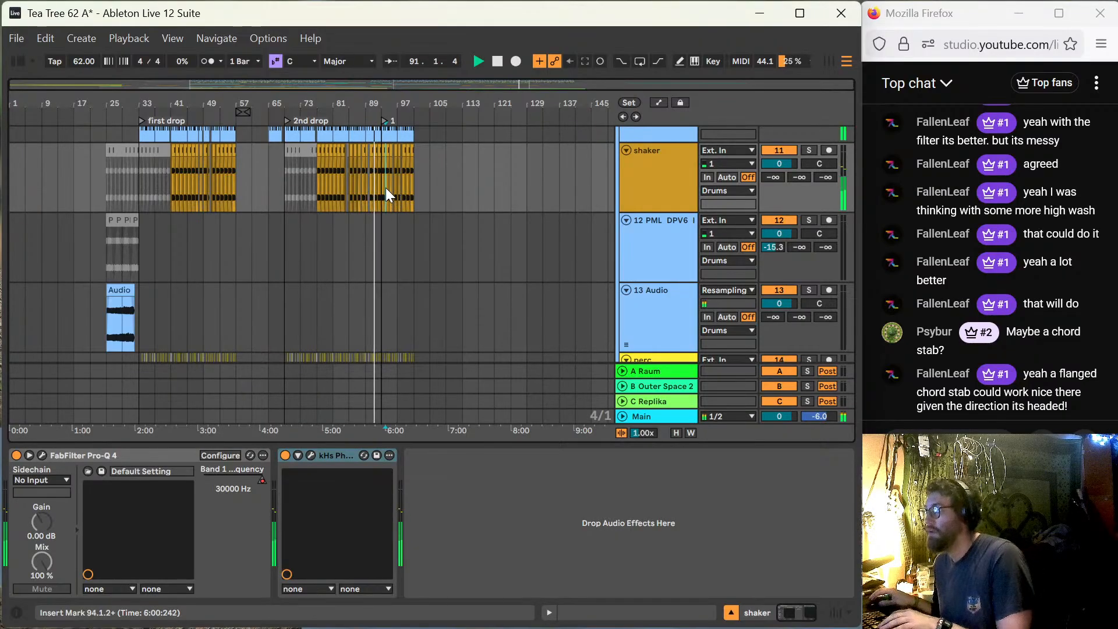
click(381, 189)
scroll(380, 190, up, 3)
scroll(381, 190, up, 5)
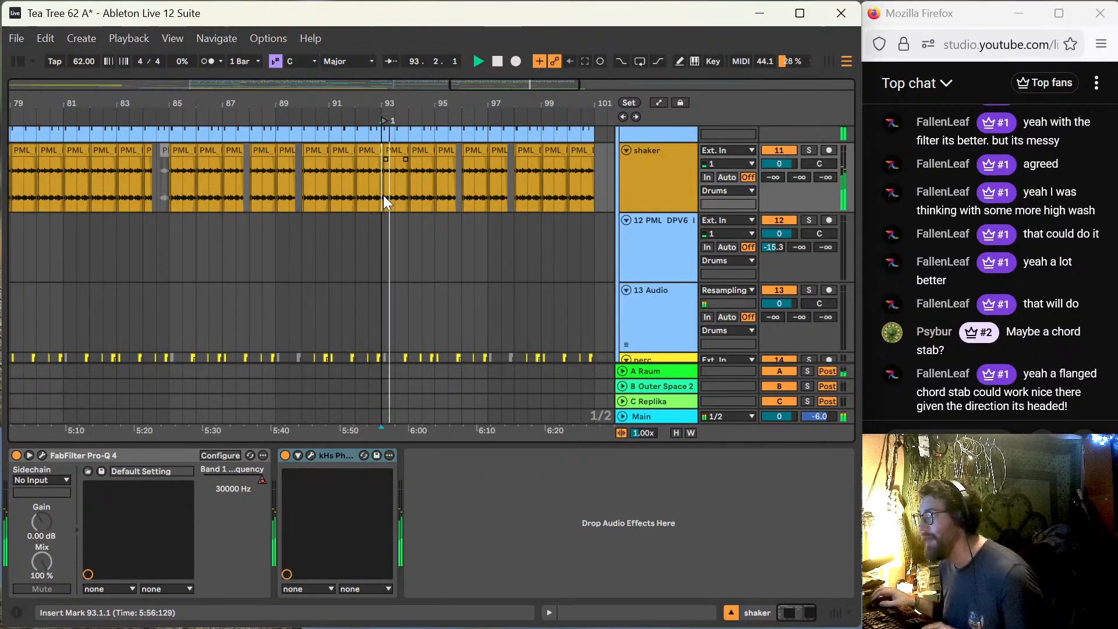
scroll(384, 195, up, 3)
scroll(383, 194, up, 2)
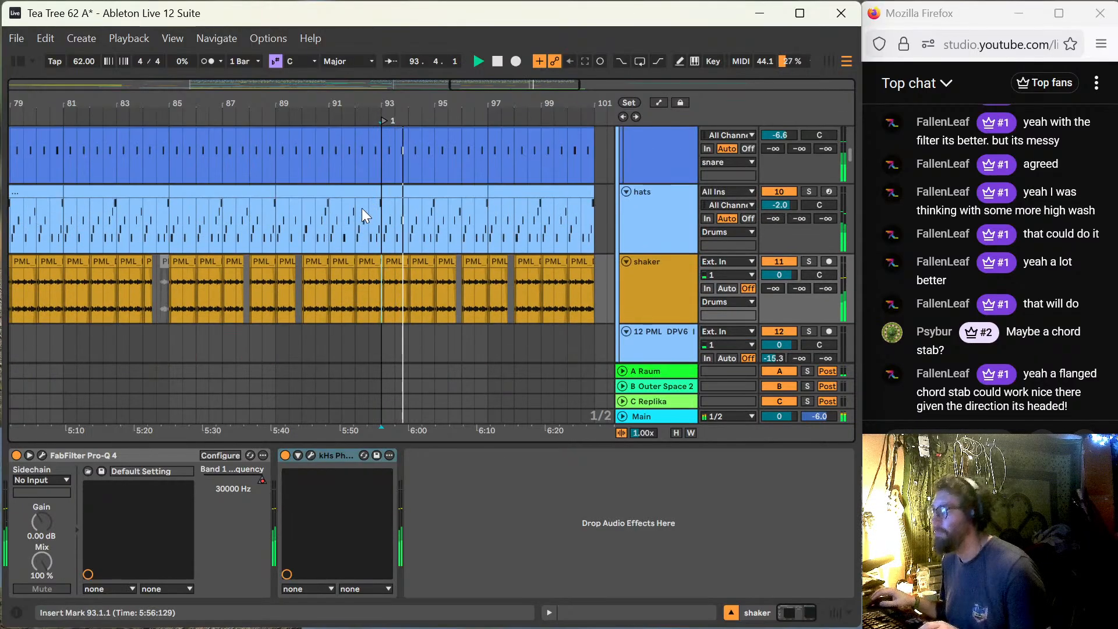
Step: Play the passage across the 93.1.1 locator, starting from 92.3.1 on the hats track
click(361, 208)
key(plus)
key(plus)
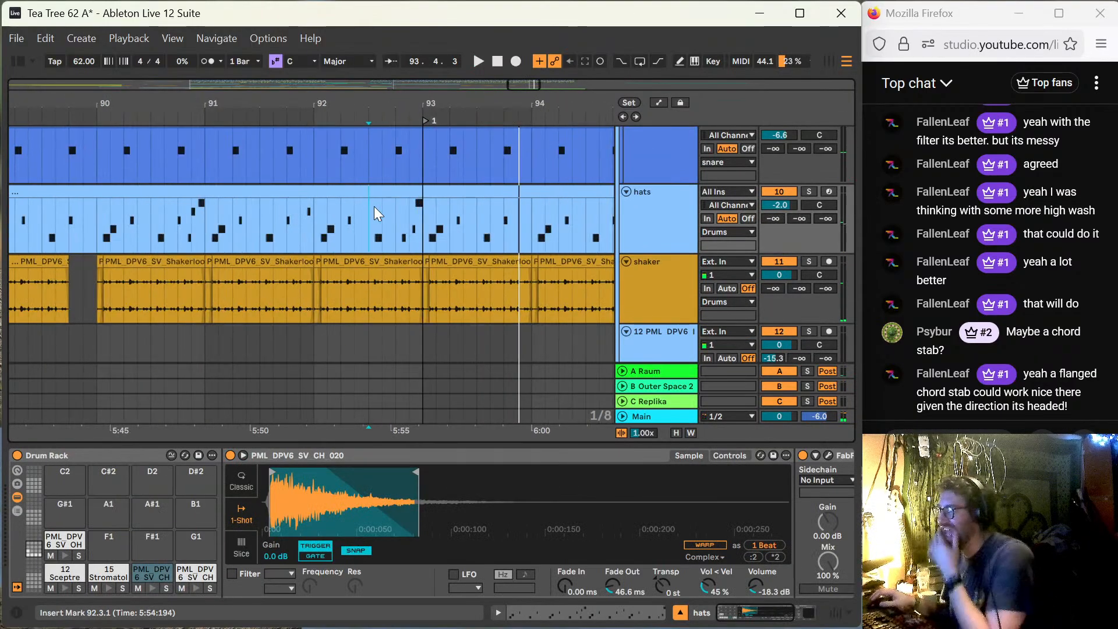
key(minus)
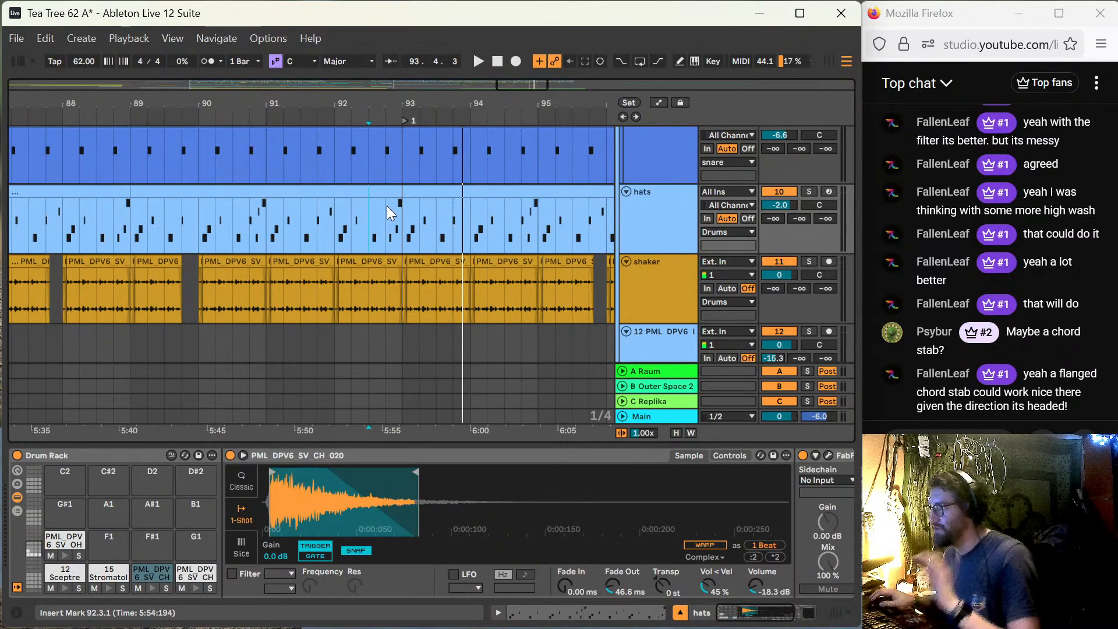
key(minus)
key(minus)
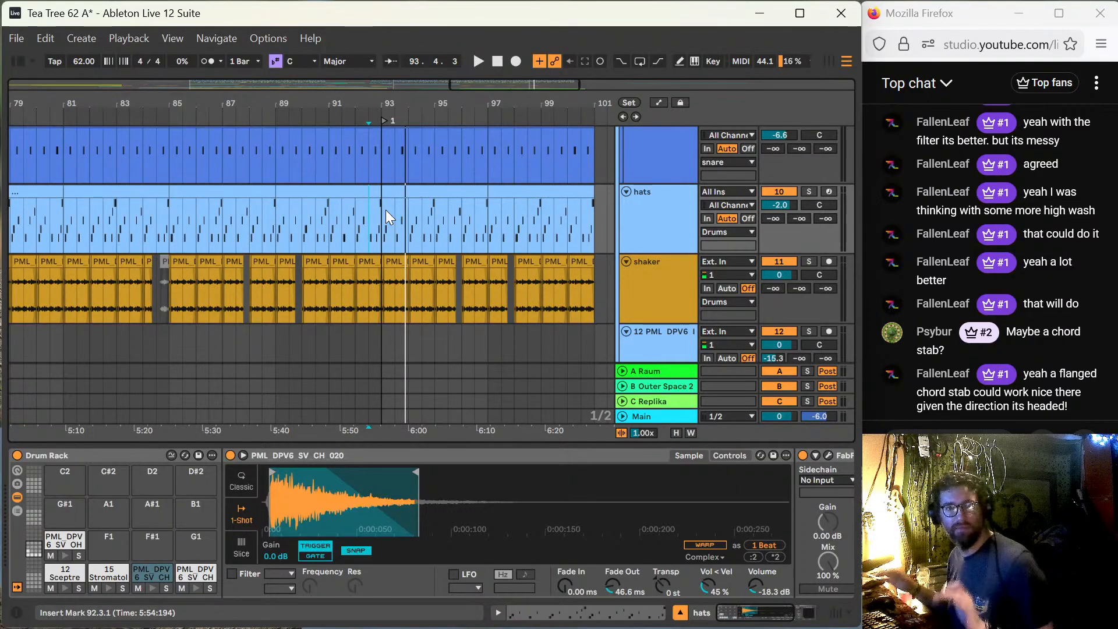
key(space)
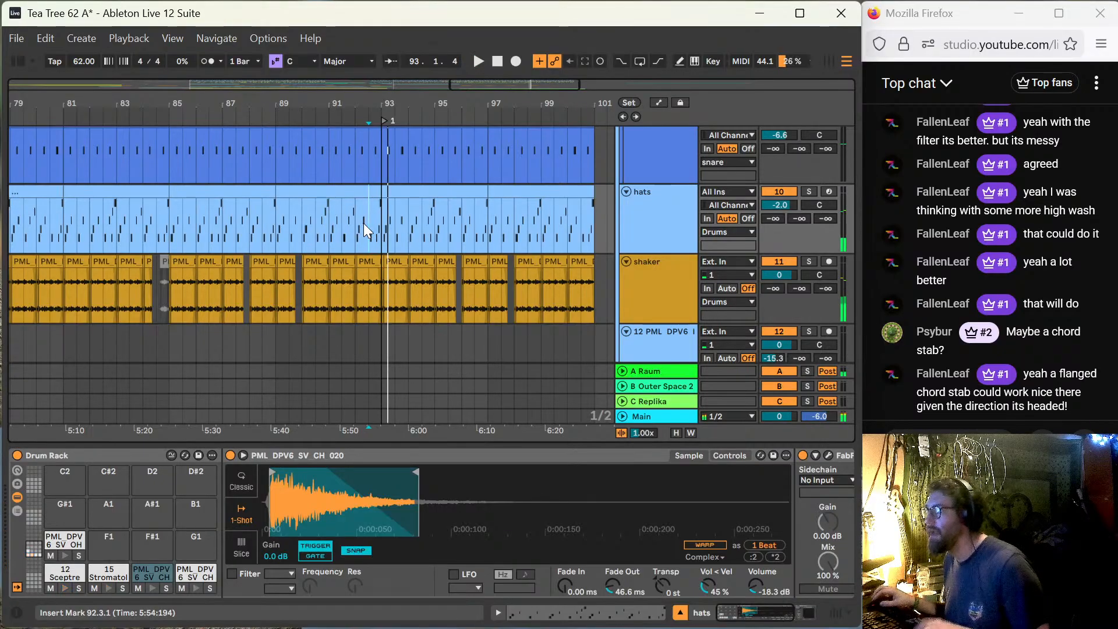
scroll(363, 223, up, 2)
key(space)
key(space)
Step: Unfold the kick/bass group around the 93.1.1 locator and stop playback
key(plus)
key(plus)
key(plus)
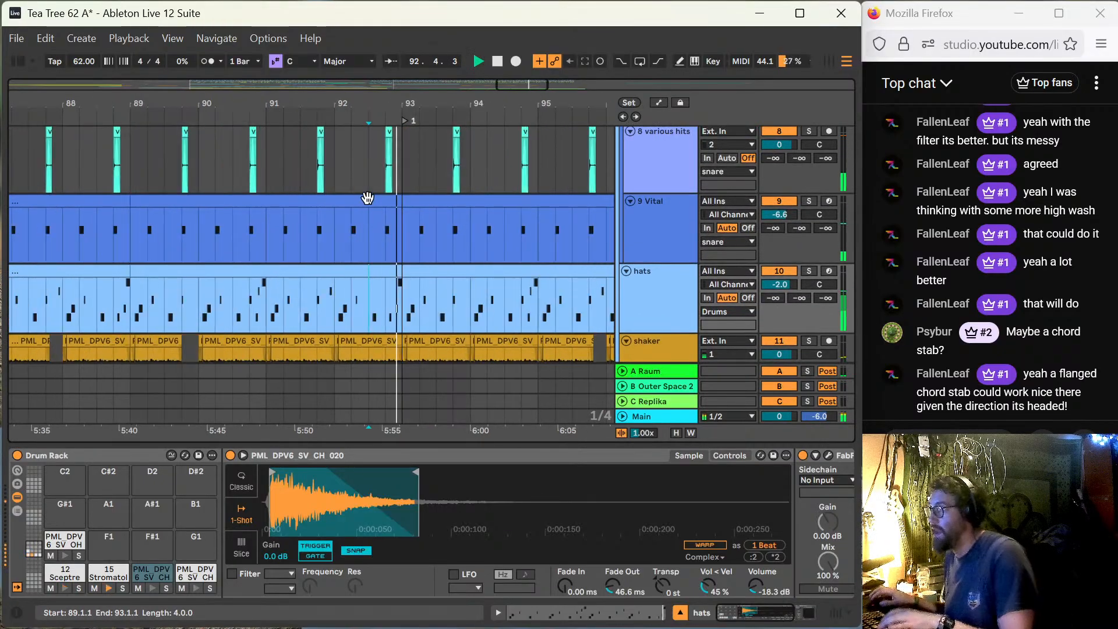
scroll(390, 200, up, 4)
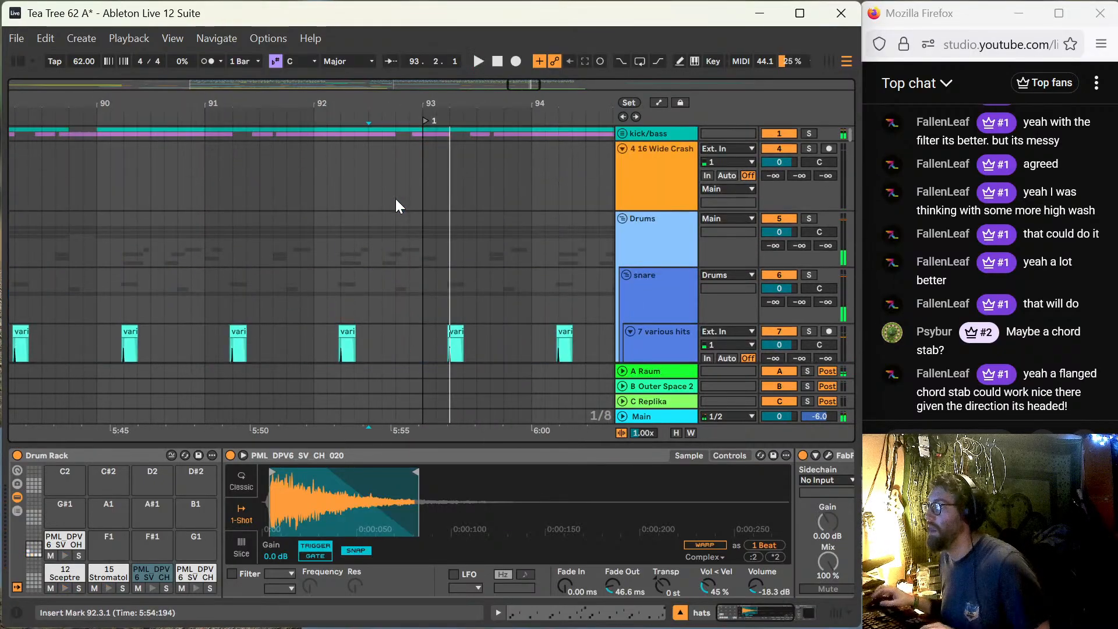
click(622, 134)
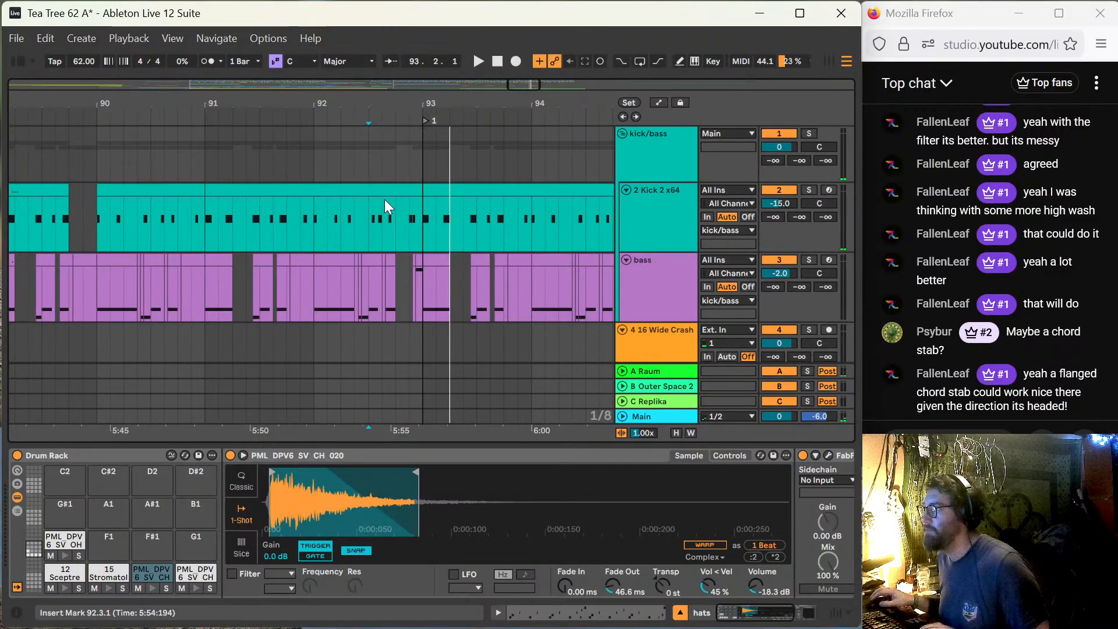
Step: Delete the 2 Kick 2 x64 clip section from 92.3.3 to the 93.1.1 locator and play from 92.2.1
click(321, 234)
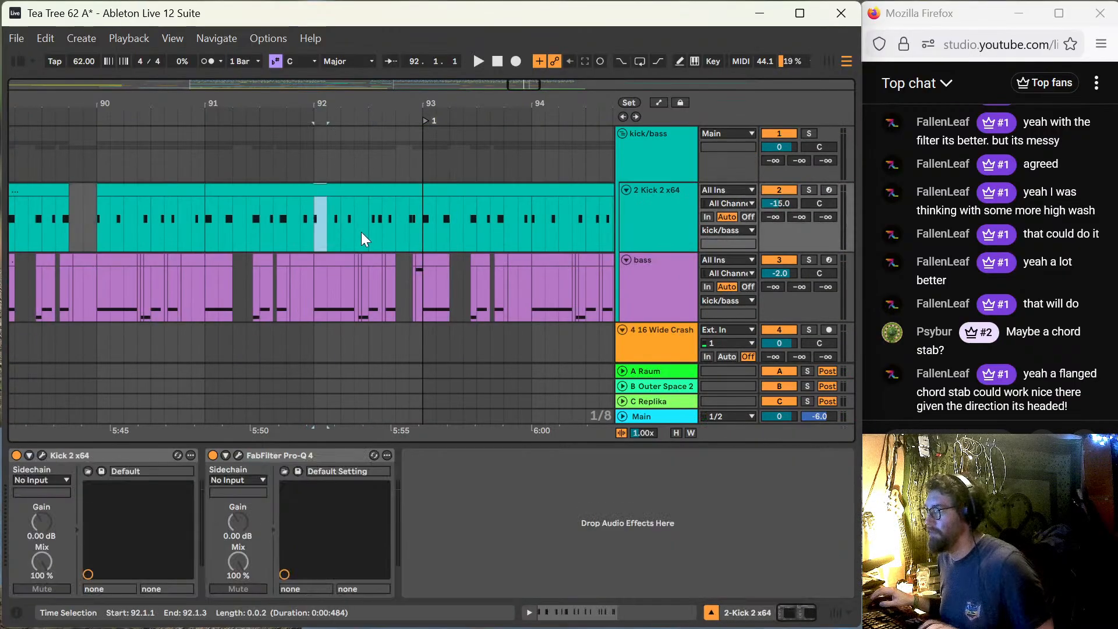
click(374, 232)
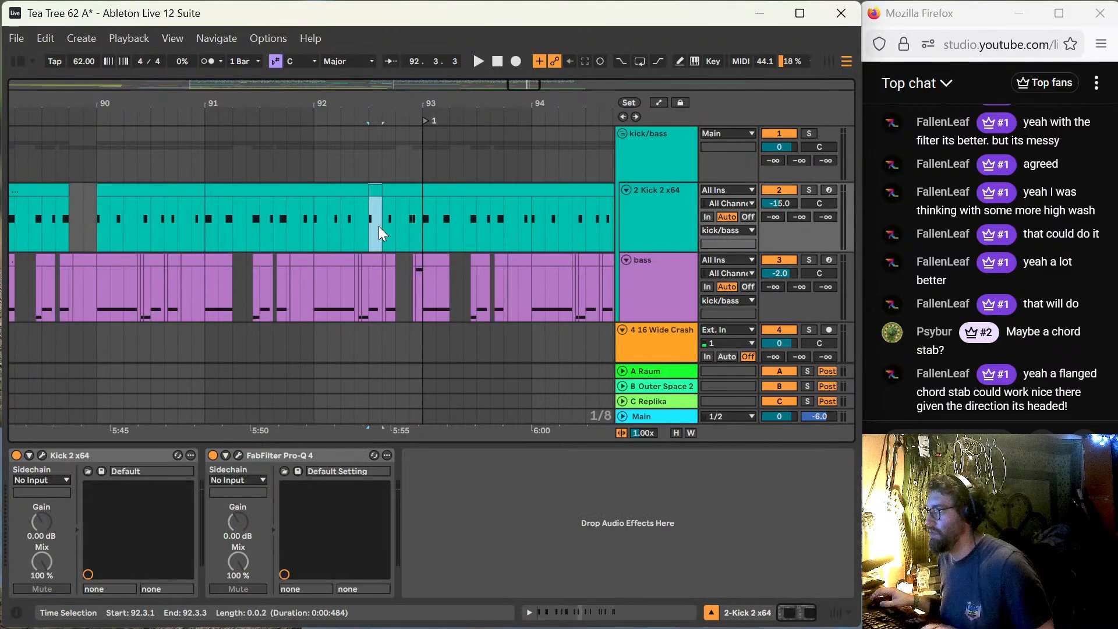
click(406, 191)
key(Delete)
click(344, 225)
key(space)
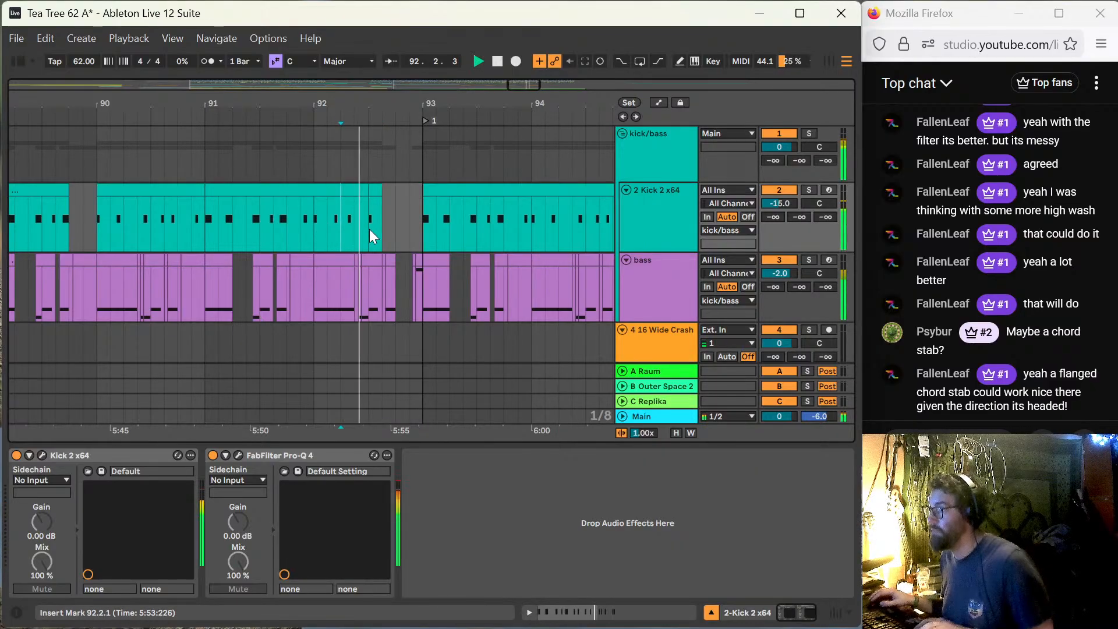
Step: Deactivate the short bass clip ending at 92.4.1 and replay the passage from 92.2.1
scroll(369, 229, down, 1)
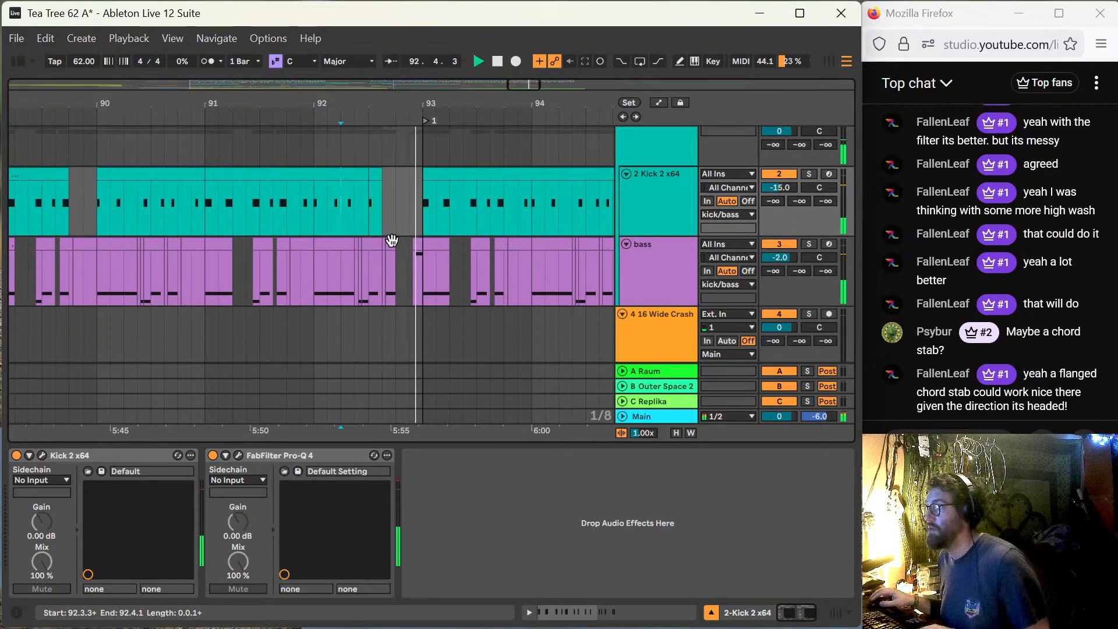
key(space)
drag(386, 249, 396, 249)
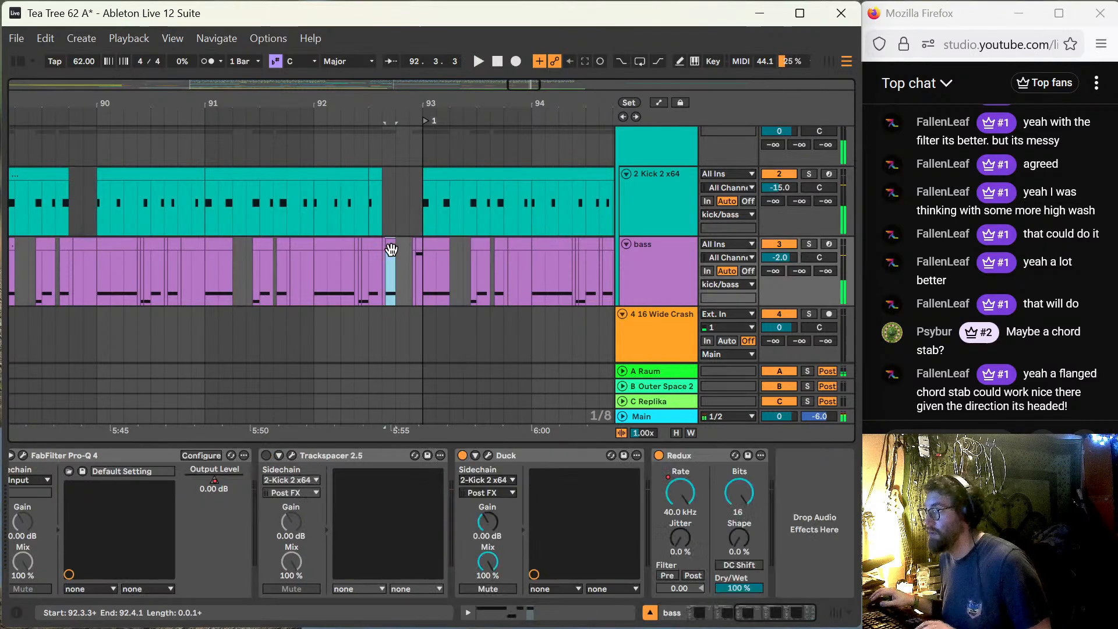
click(345, 218)
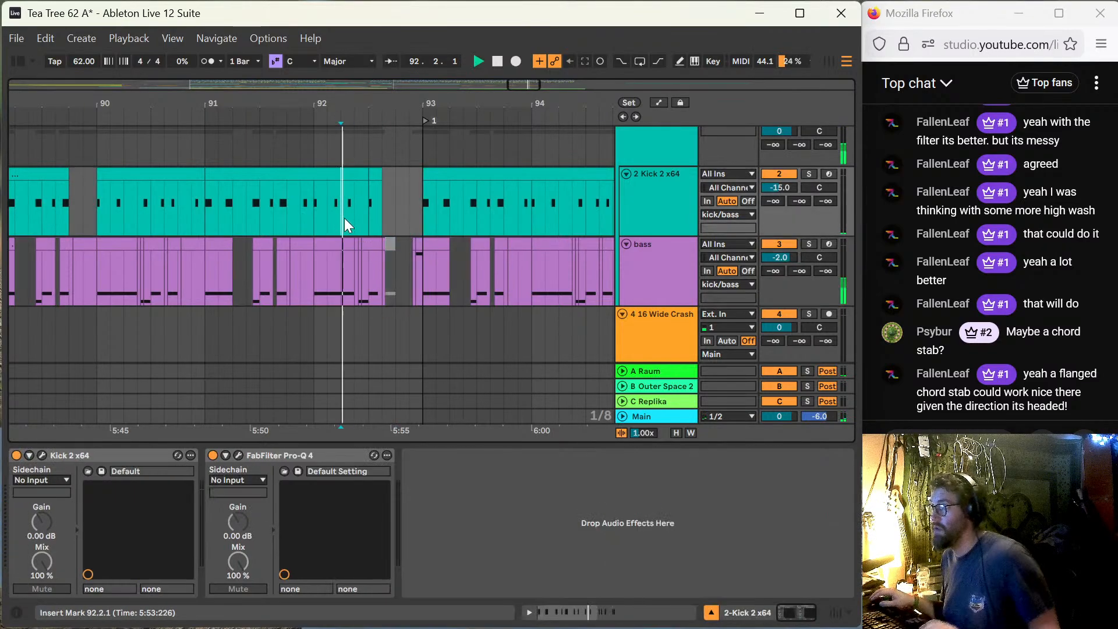
key(space)
Step: Deactivate the hit clip at 92.4.1 on the 8 various hits track
scroll(379, 218, down, 5)
scroll(379, 224, down, 4)
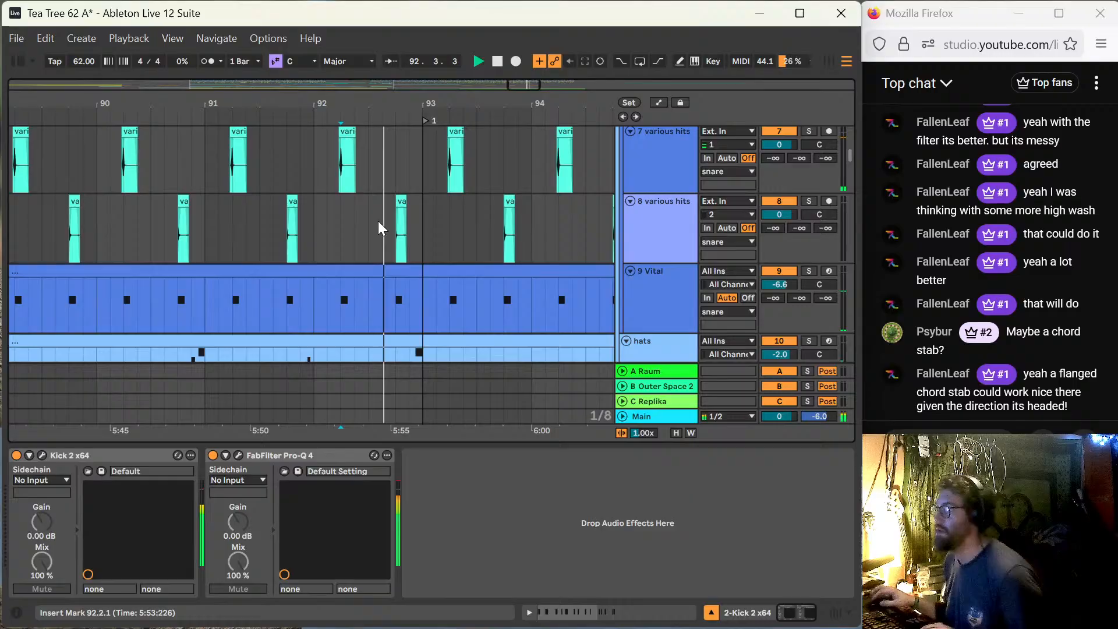
click(399, 198)
scroll(373, 209, down, 4)
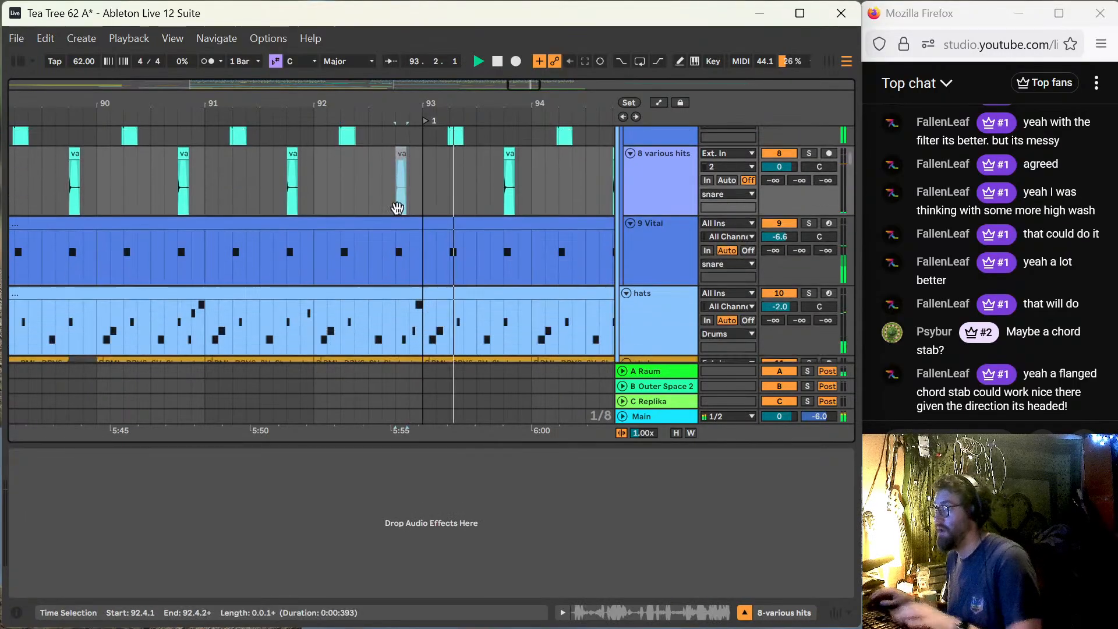
Step: Split off and deactivate the 9 Vital, hats and shaker sections from 92.3.1 to 93.1.1, and play from 91.4.3
drag(369, 215, 421, 262)
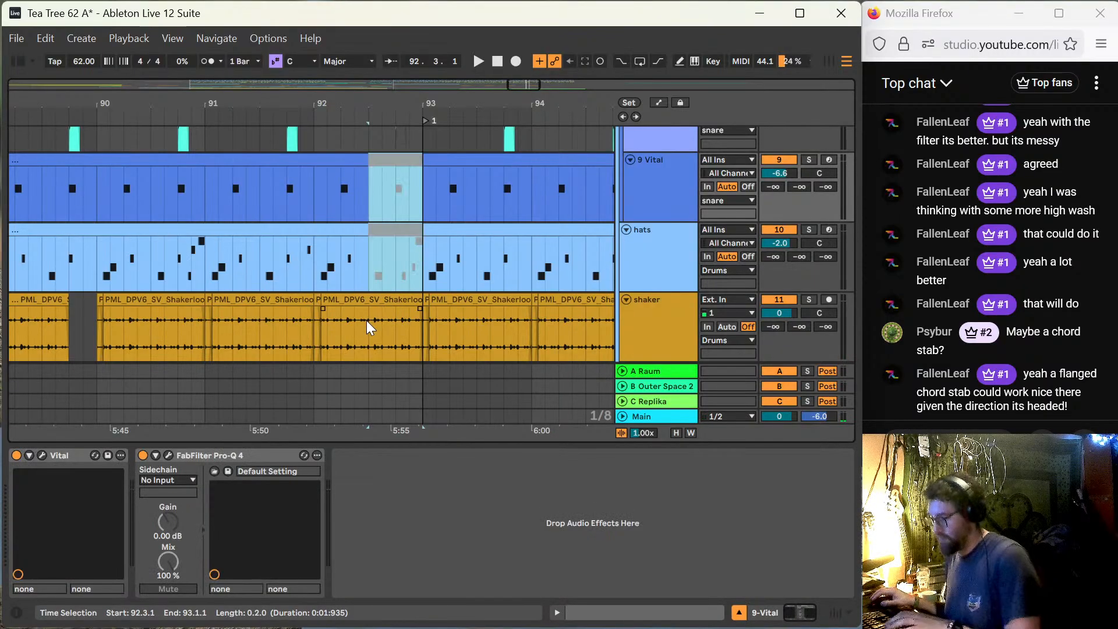
drag(369, 328, 416, 331)
key(ctrl+e)
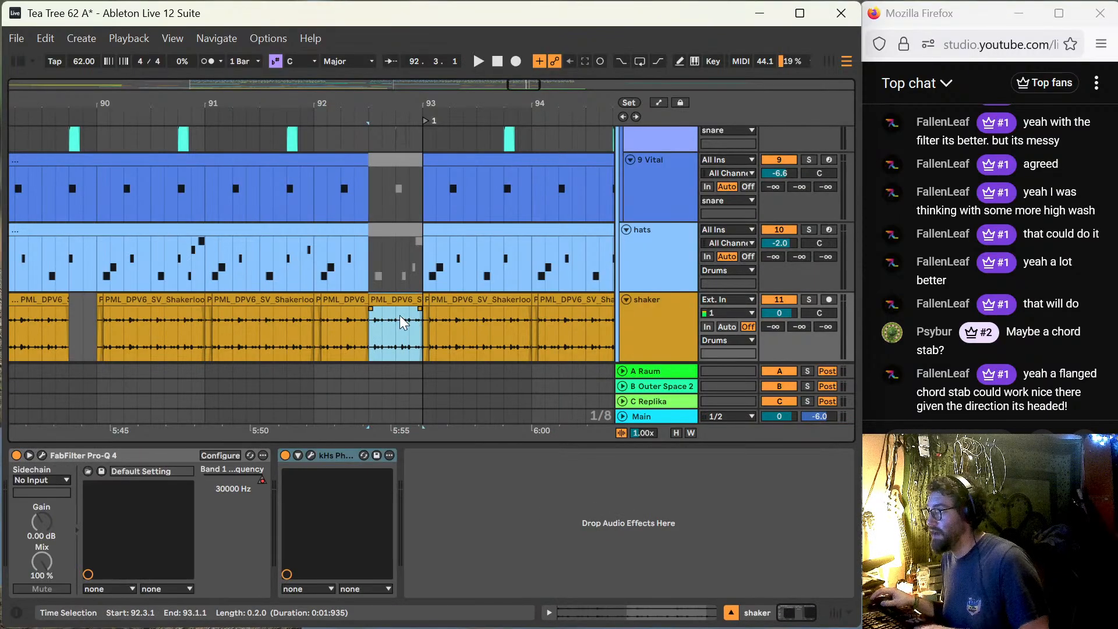
key(0)
click(302, 211)
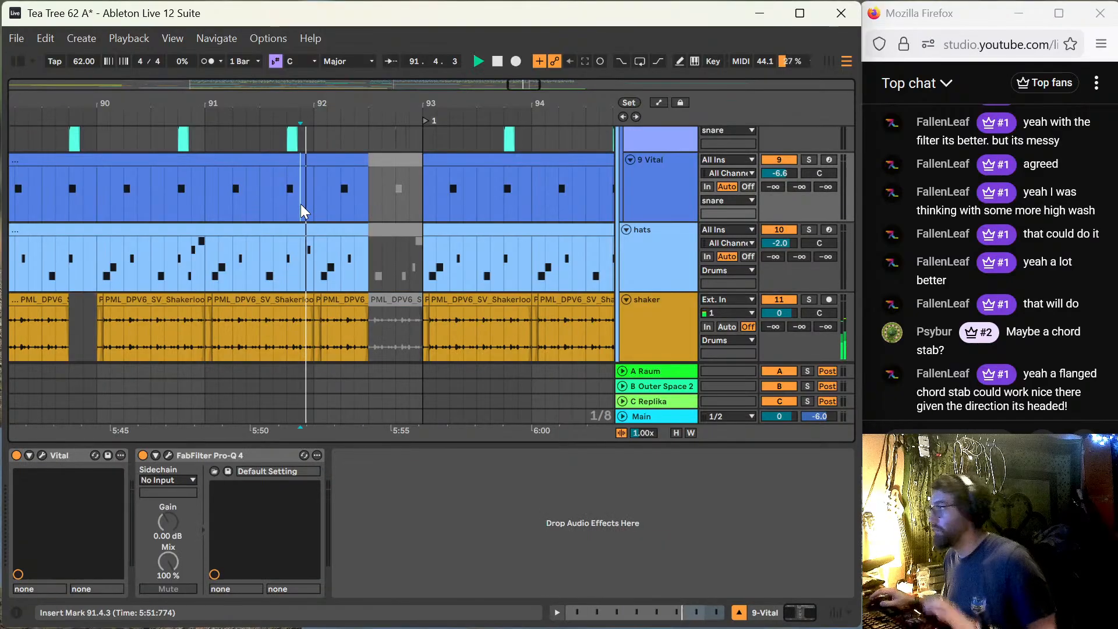
key(space)
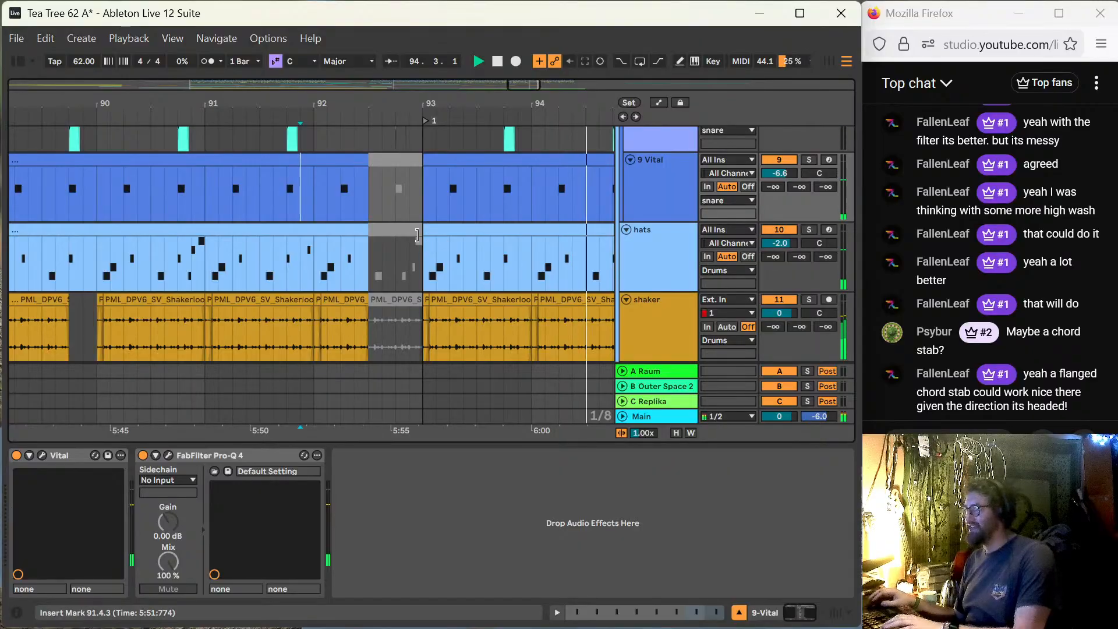
Step: Deactivate the perc, perc 2 and first hits clips from 93.1.1 to 101.1.1, and select that range on the second hits track
click(399, 190)
key(minus)
key(minus)
key(minus)
key(minus)
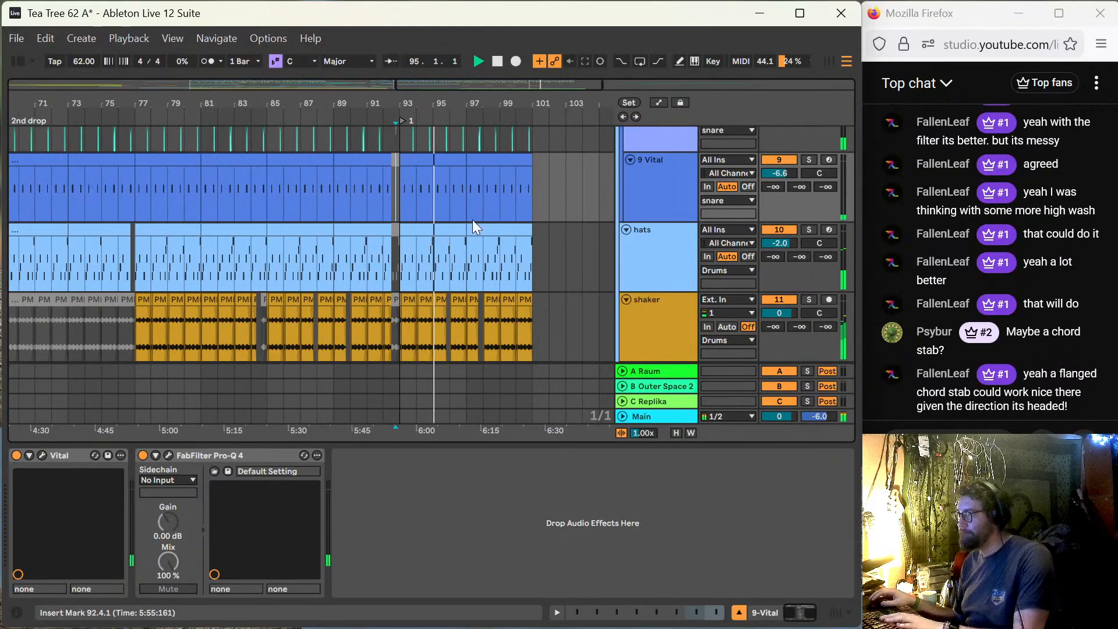
scroll(474, 227, down, 5)
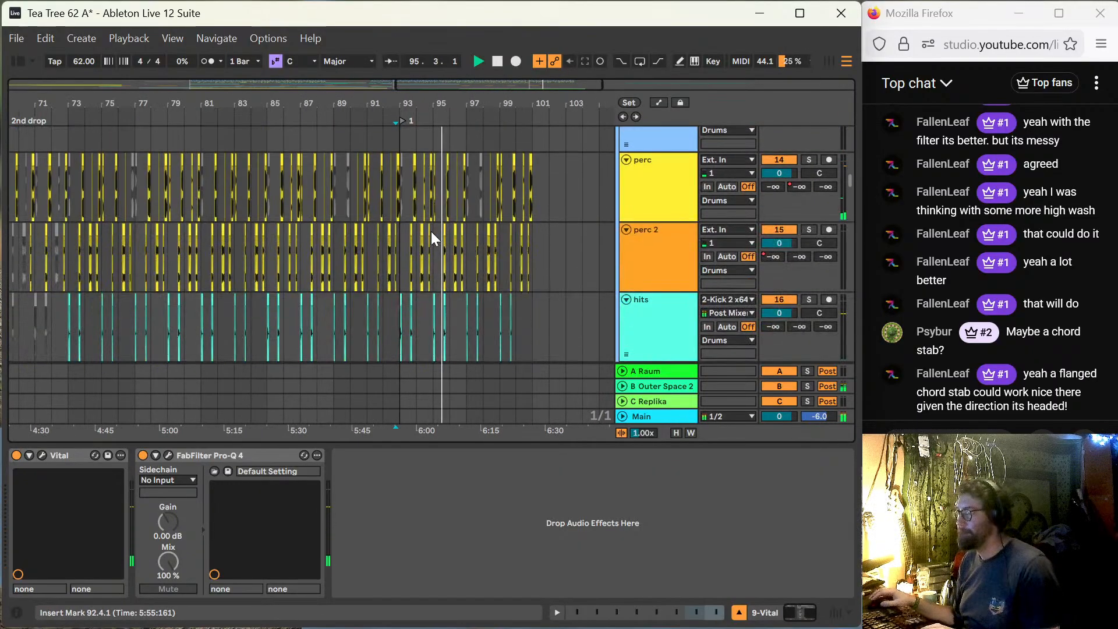
click(402, 191)
drag(402, 184, 538, 334)
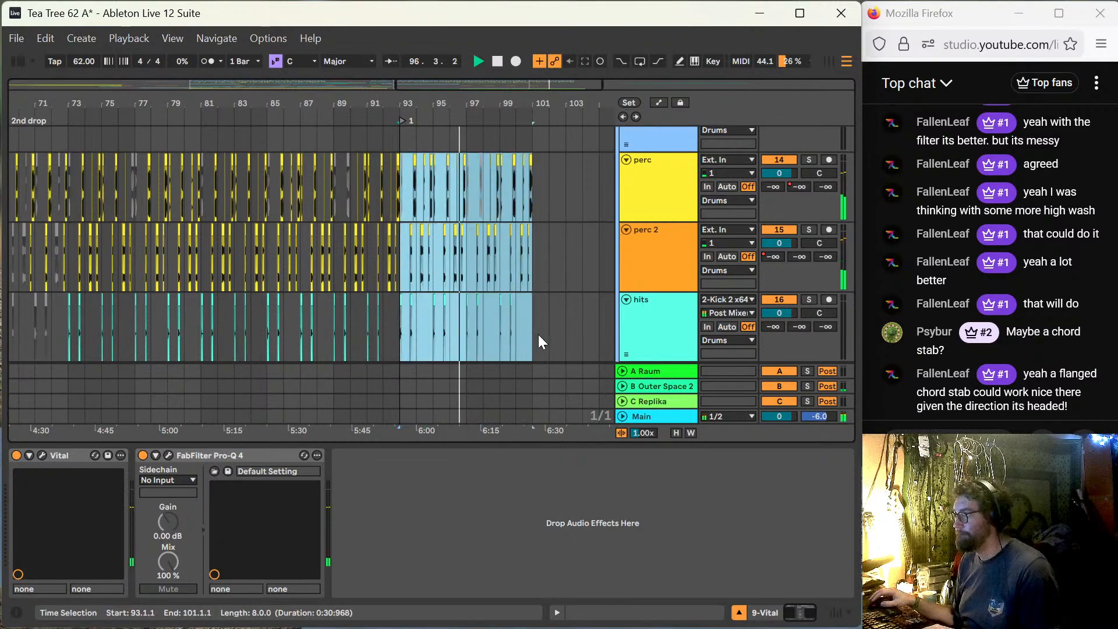
key(0)
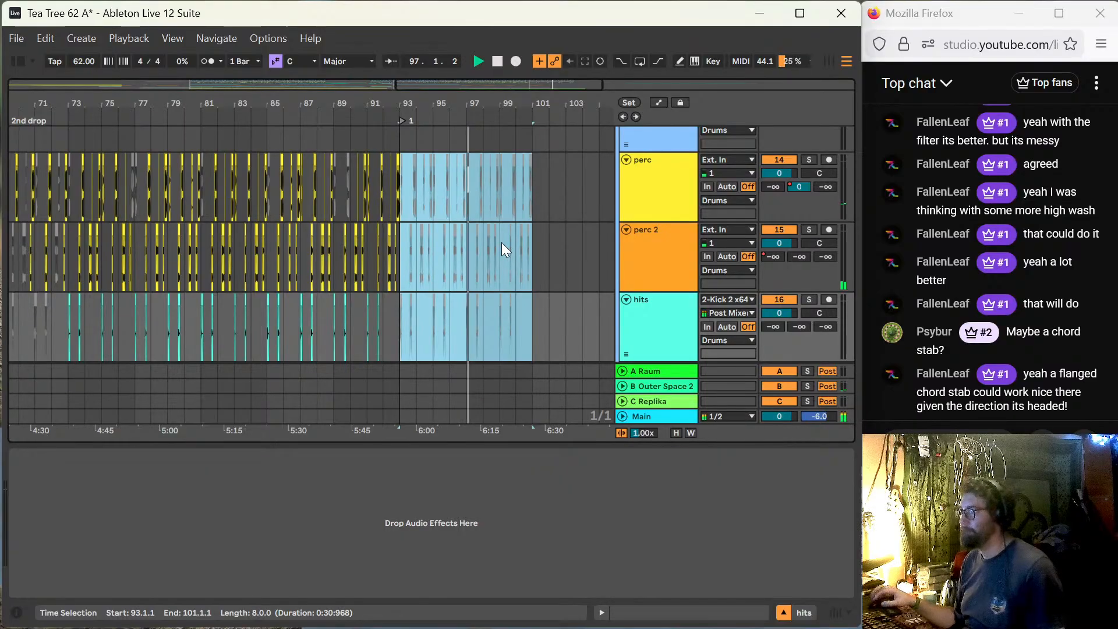
scroll(501, 241, down, 2)
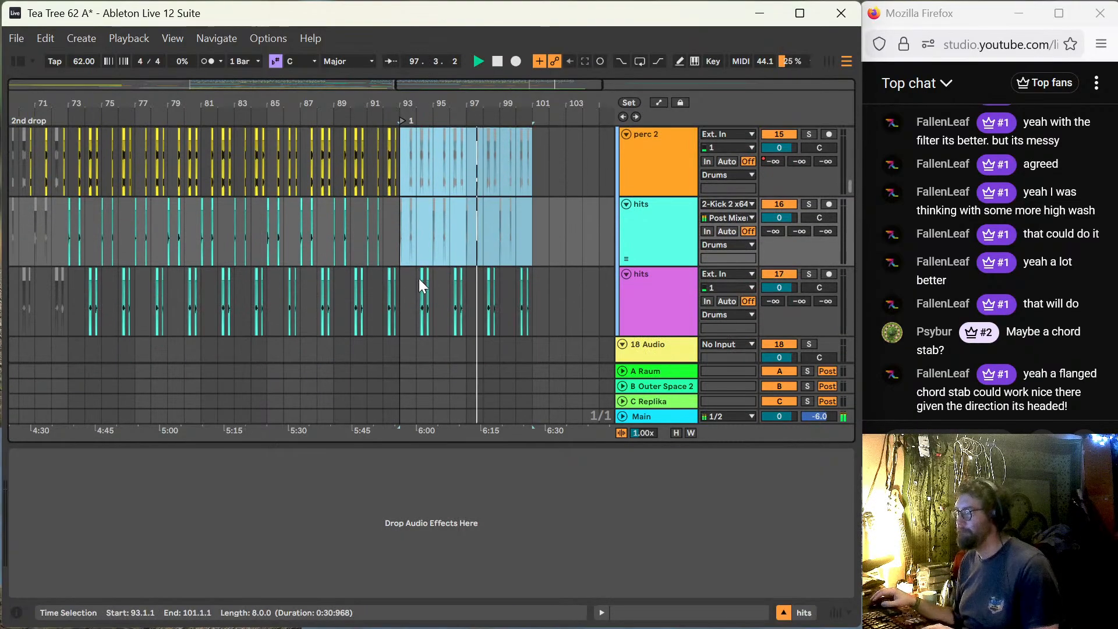
drag(403, 292, 533, 294)
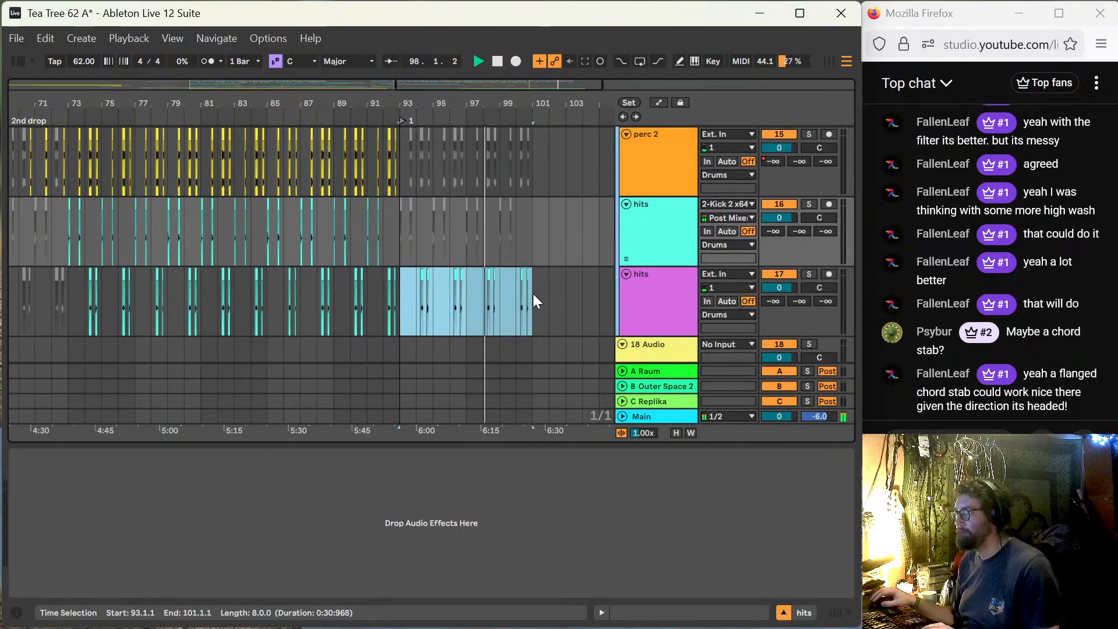
Step: Look through the remaining tracks down to the Tech clips and place the insert marker at 93.1.1 on Tech recycled
scroll(473, 260, down, 8)
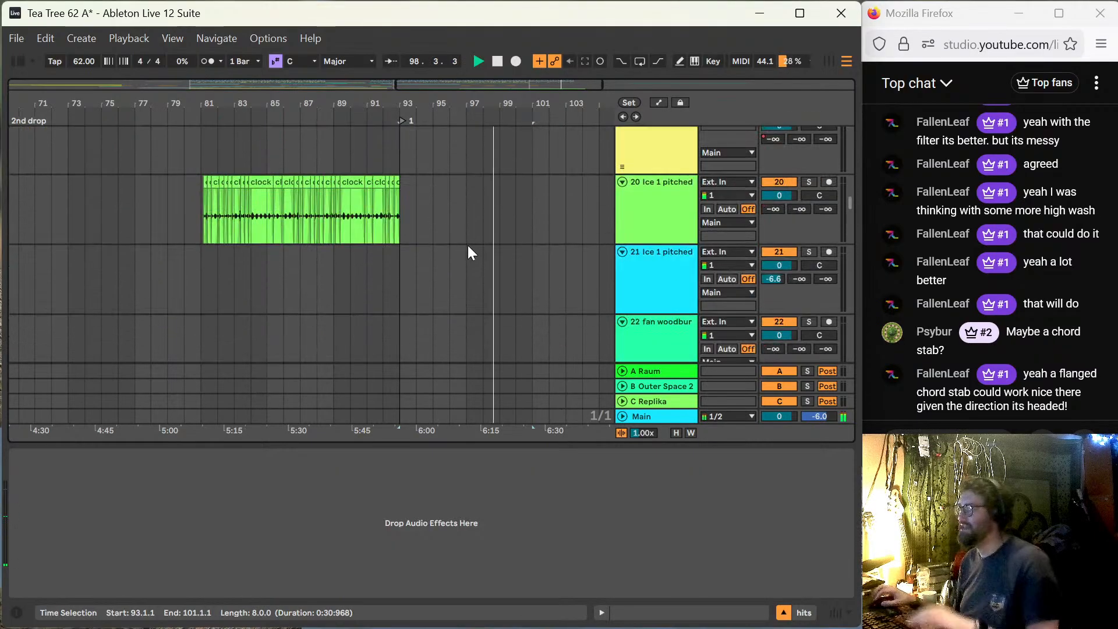
scroll(472, 239, down, 15)
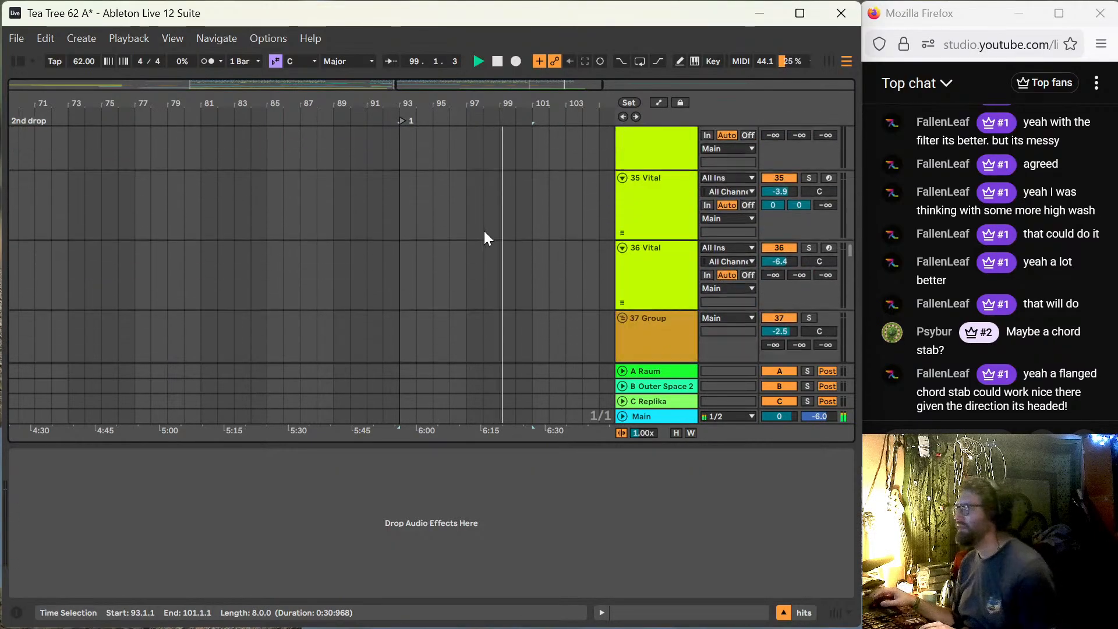
scroll(482, 227, down, 12)
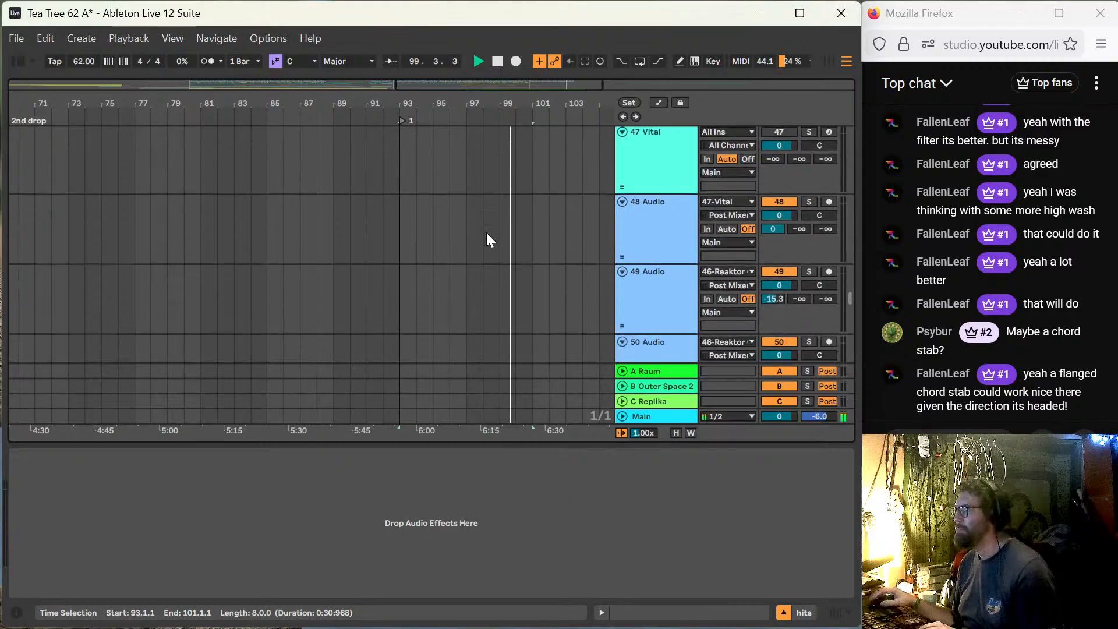
scroll(492, 241, down, 10)
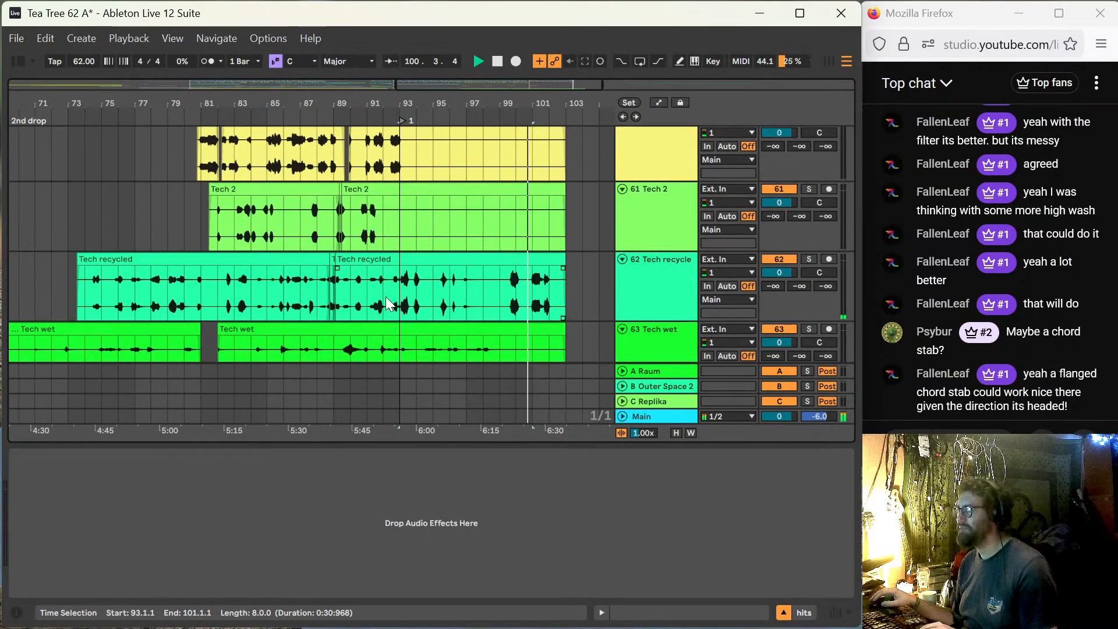
click(400, 304)
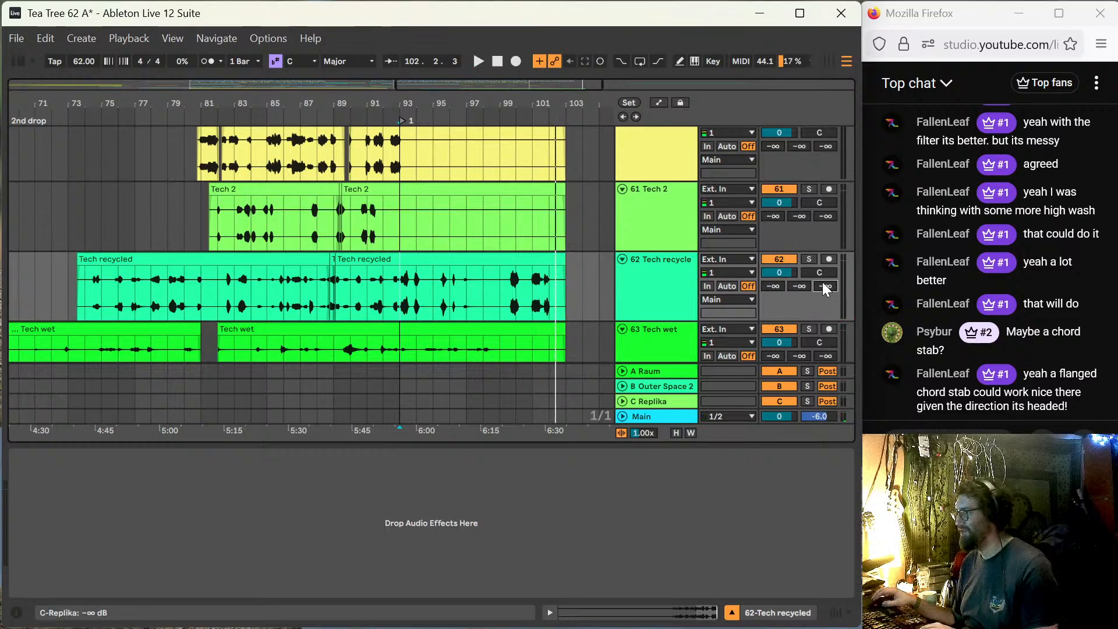
Step: Split out the Tech recycled section from 101.1.1 to 102.1.1, play it and set its clip gain to -5.7 dB
drag(534, 304, 554, 305)
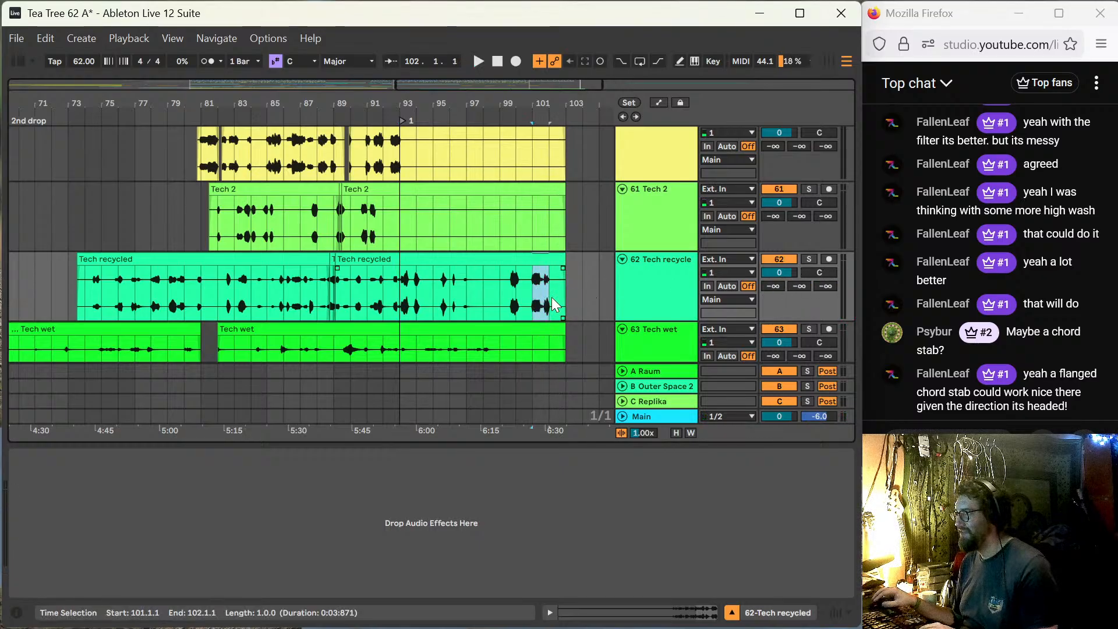
key(a)
key(space)
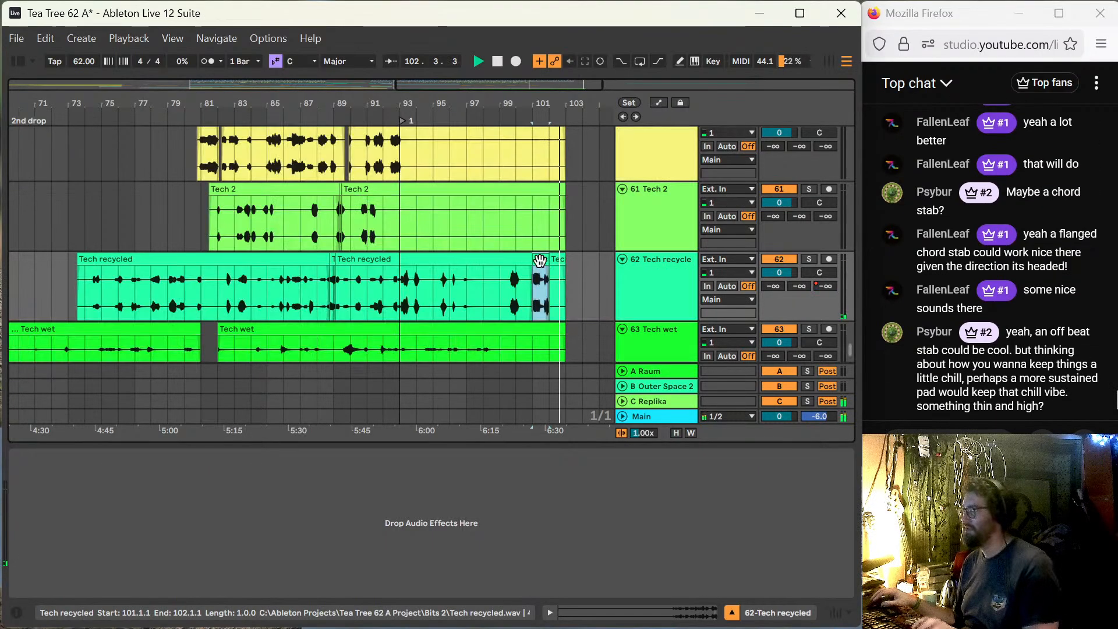
key(a)
double_click(540, 260)
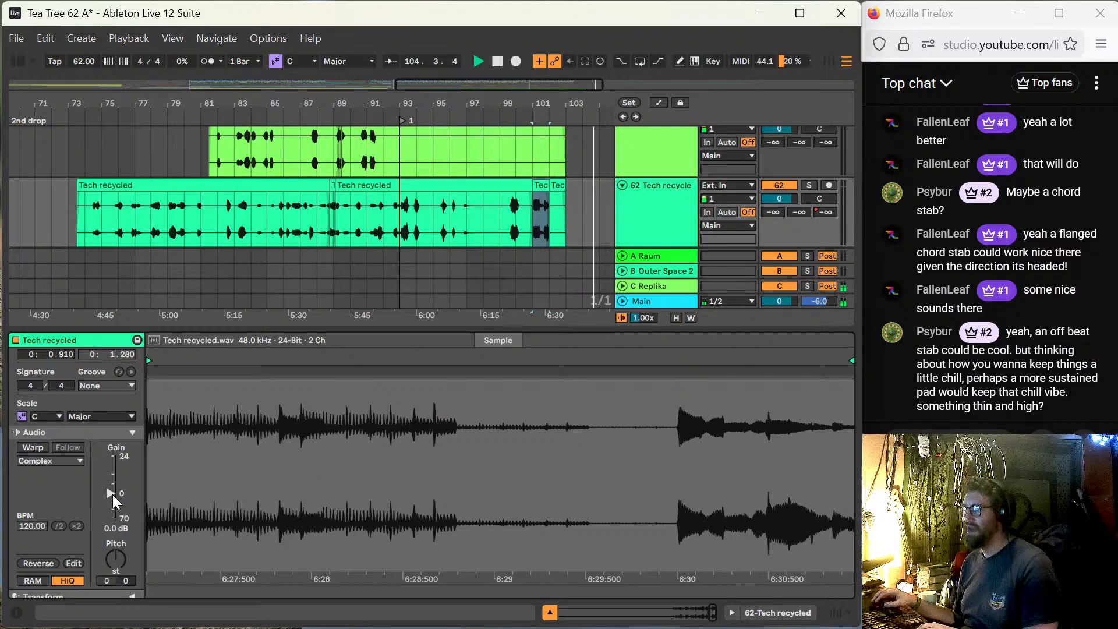
drag(113, 494, 113, 499)
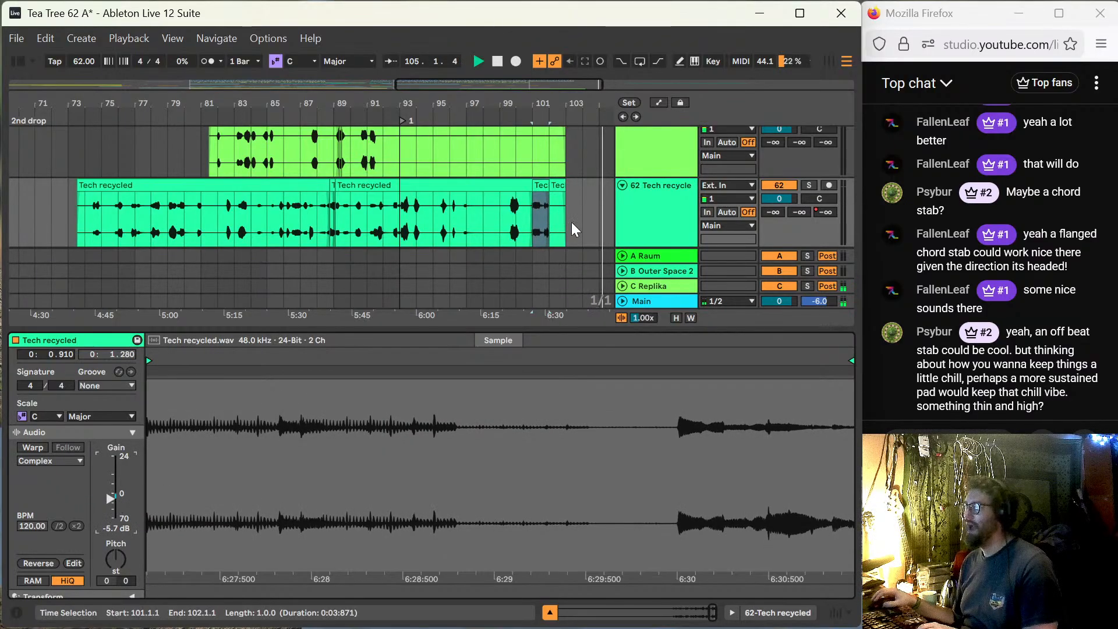
key(space)
double_click(571, 330)
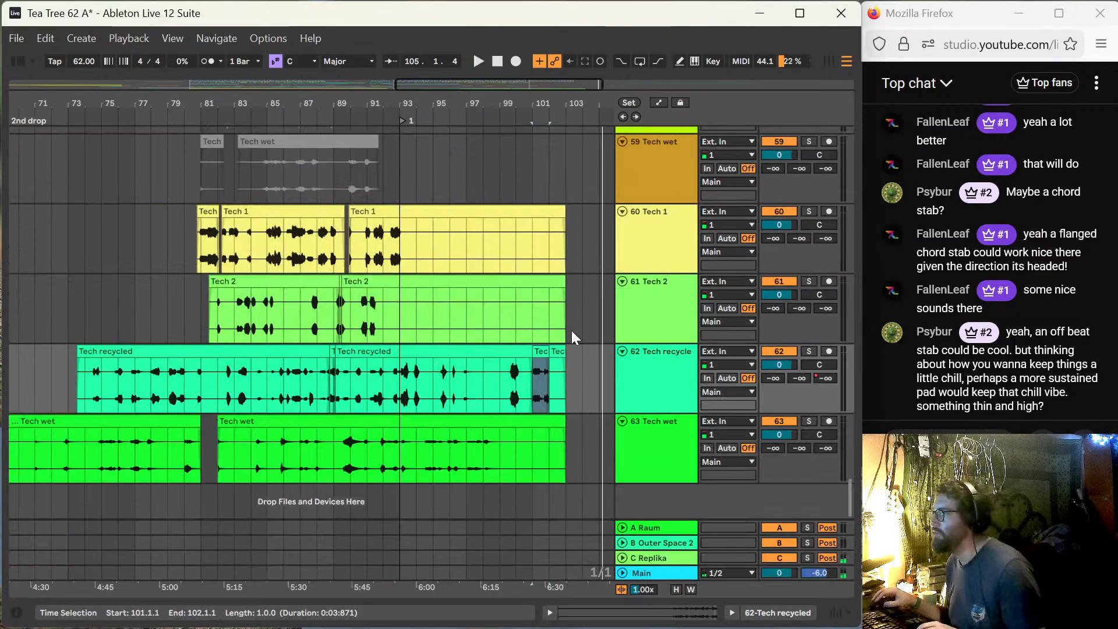
Step: Play the arrangement from 96.1.1 with the insert marker on the 53 Impact etc track
scroll(553, 269, up, 8)
scroll(532, 250, up, 3)
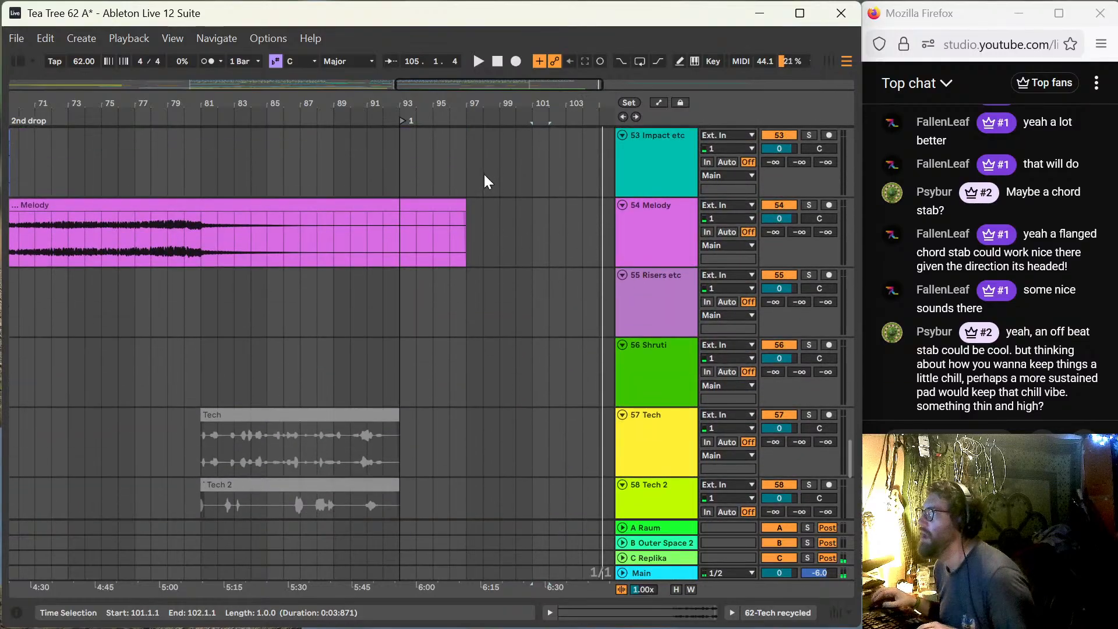
click(451, 173)
key(space)
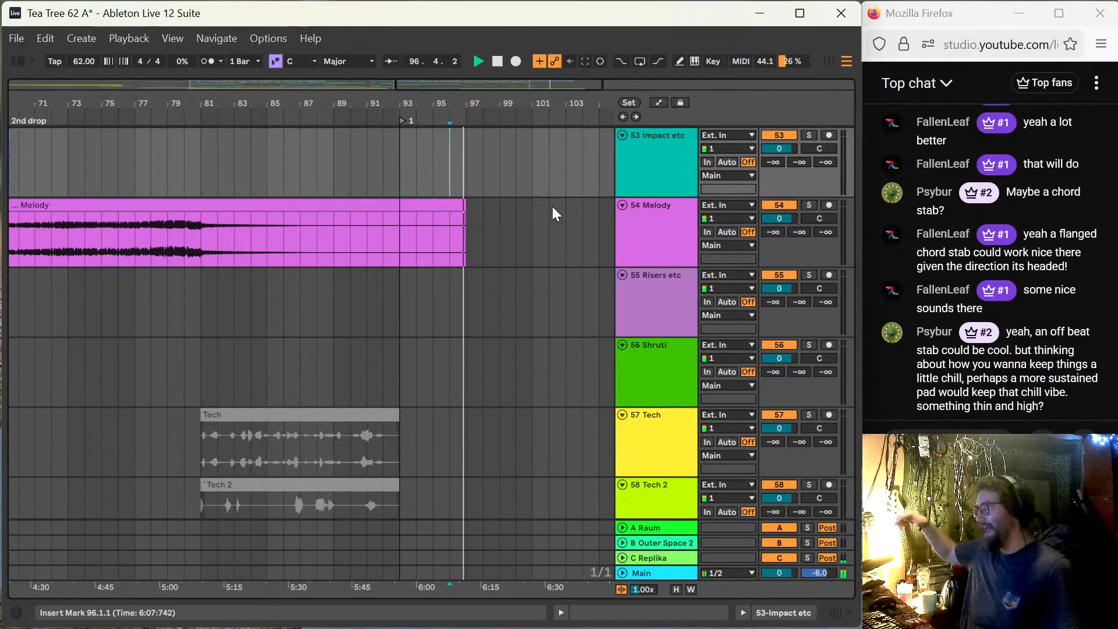
scroll(549, 208, up, 3)
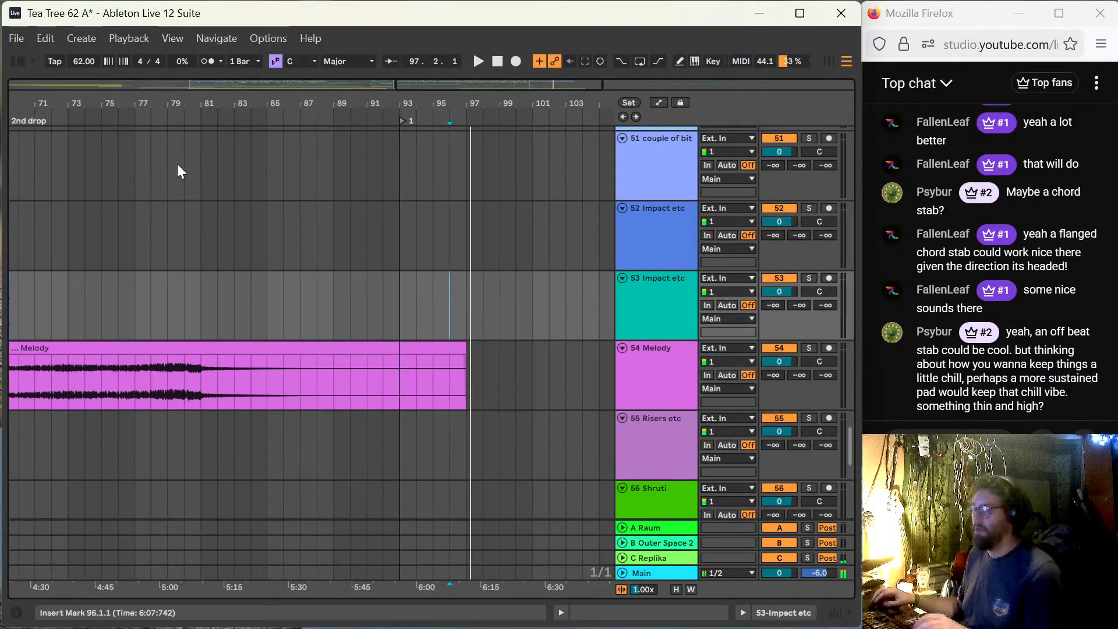
Step: Show the whole arrangement and play the 2nd drop from 77.1.1 to hear the Melody clip
click(270, 319)
scroll(270, 317, down, 5)
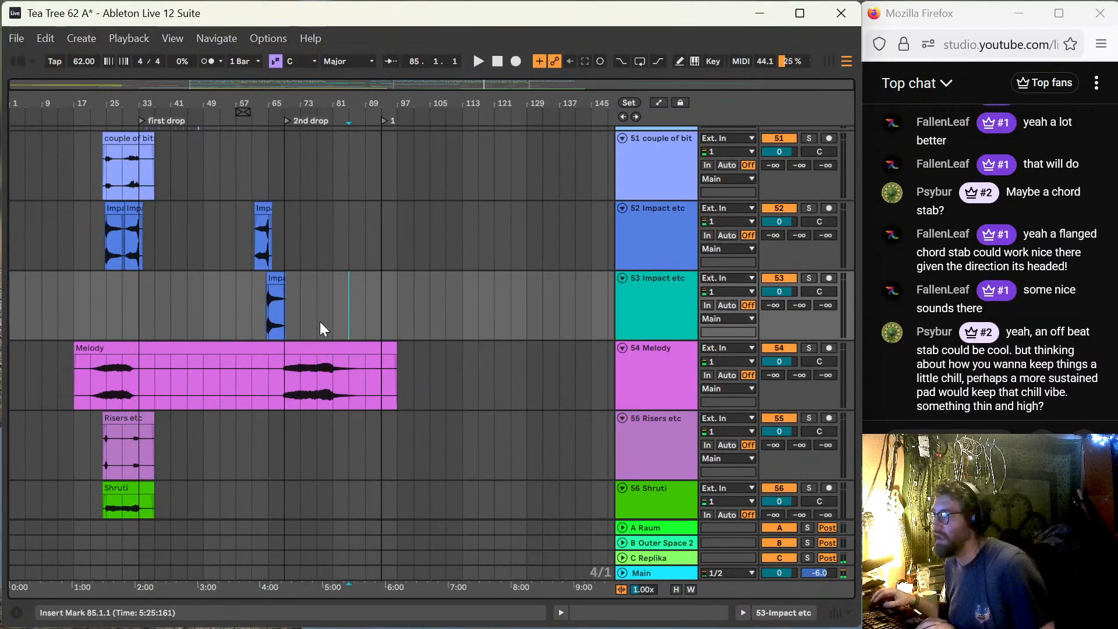
click(314, 322)
key(space)
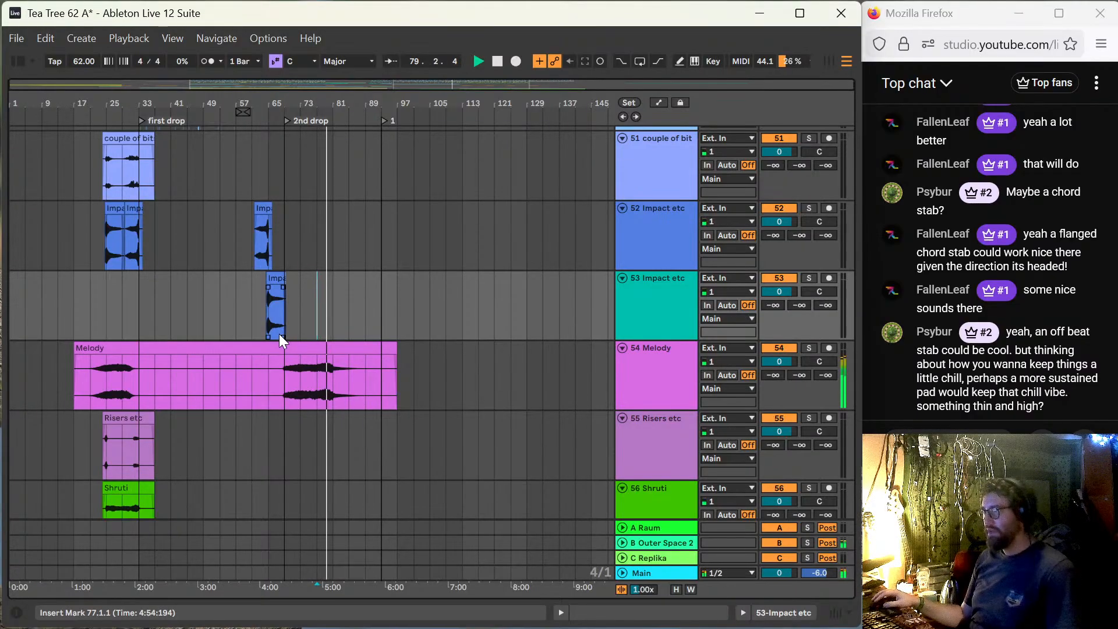
scroll(281, 334, down, 3)
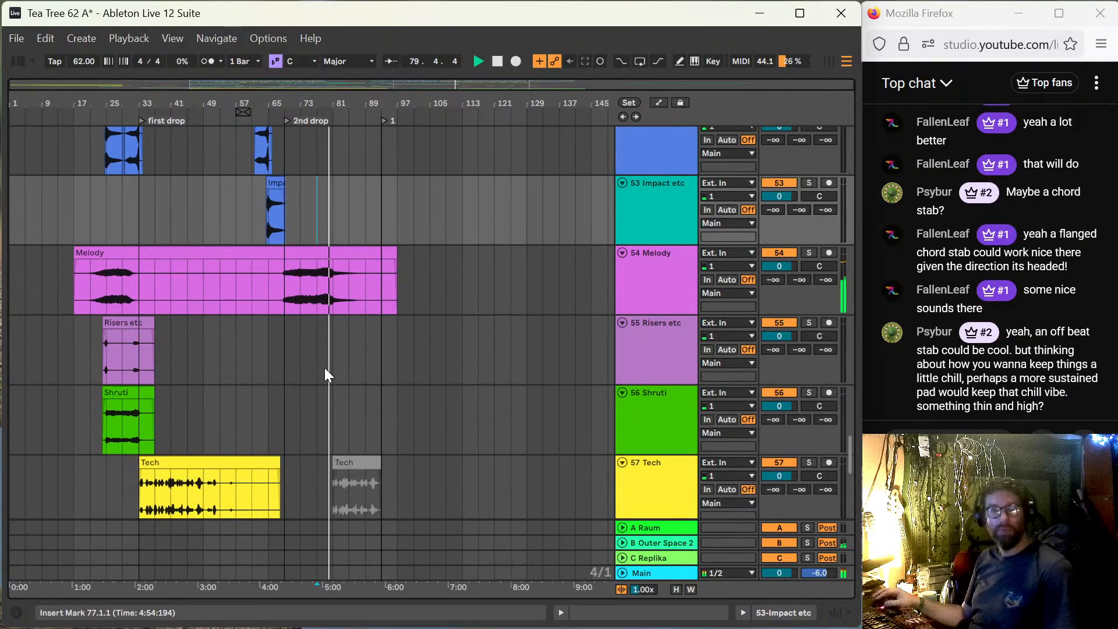
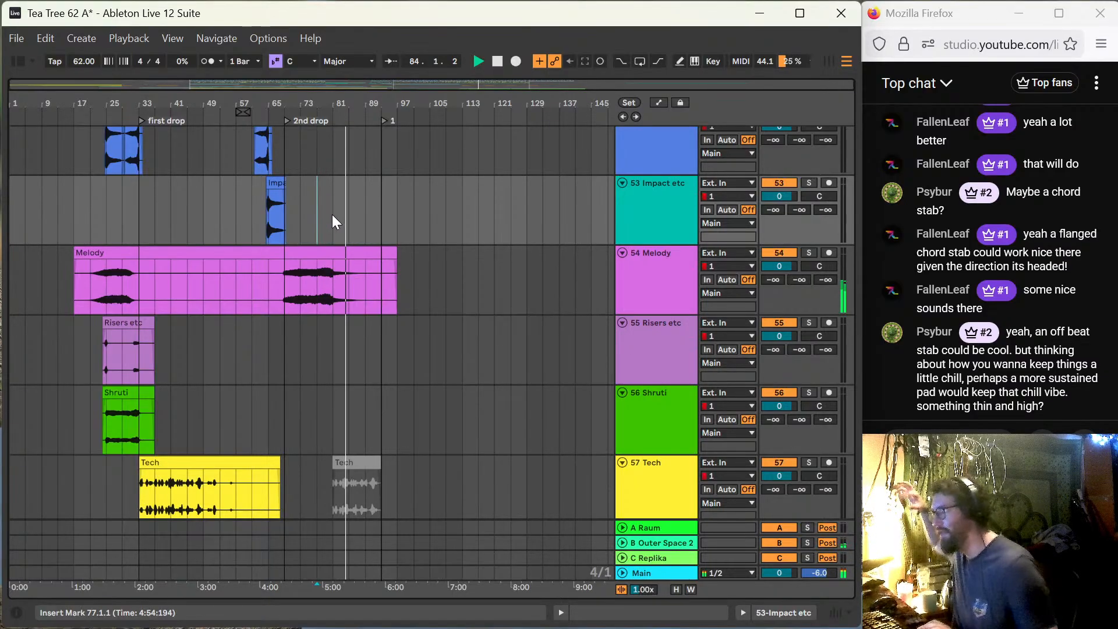
Step: Place the insert marker at 85.1.1 on the 54 Melody track, listen from there and split the Melody clip at that point
key(space)
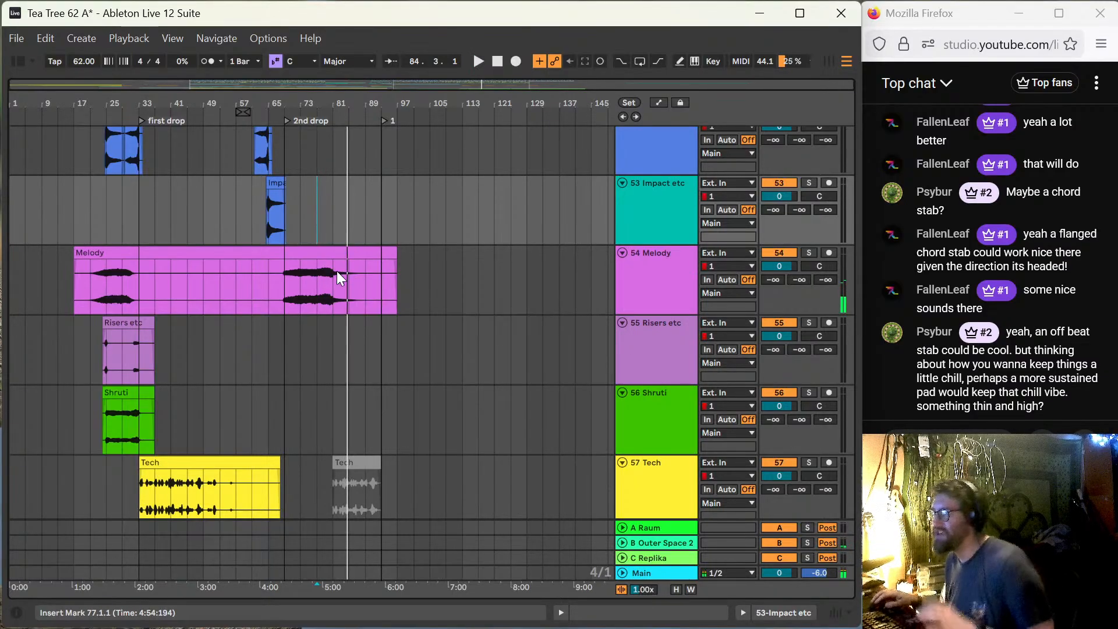
click(350, 285)
key(space)
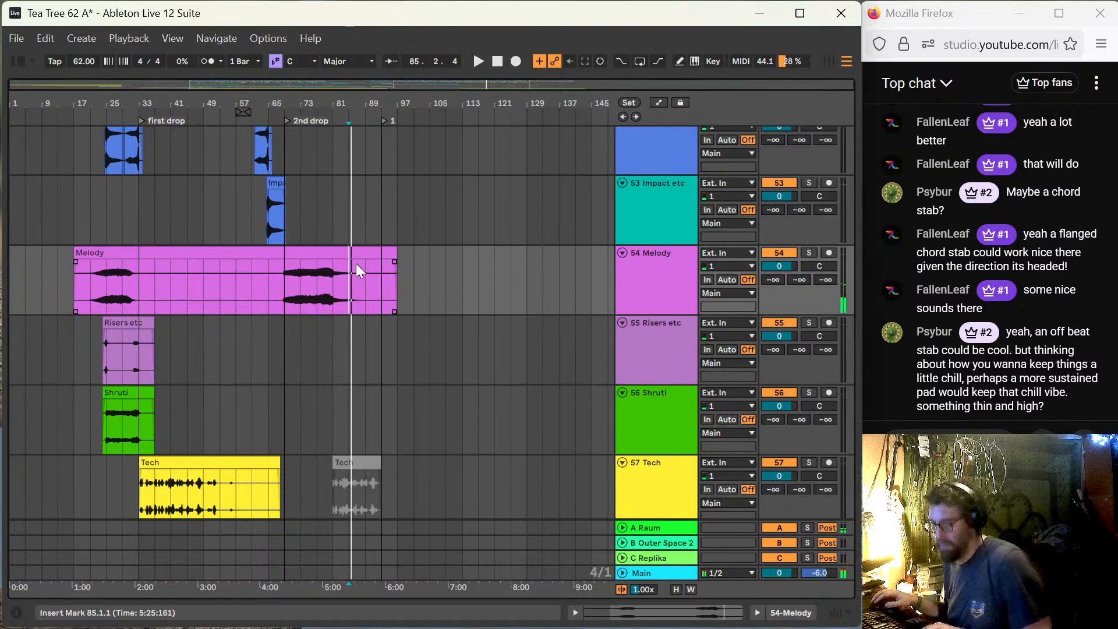
key(ctrl+e)
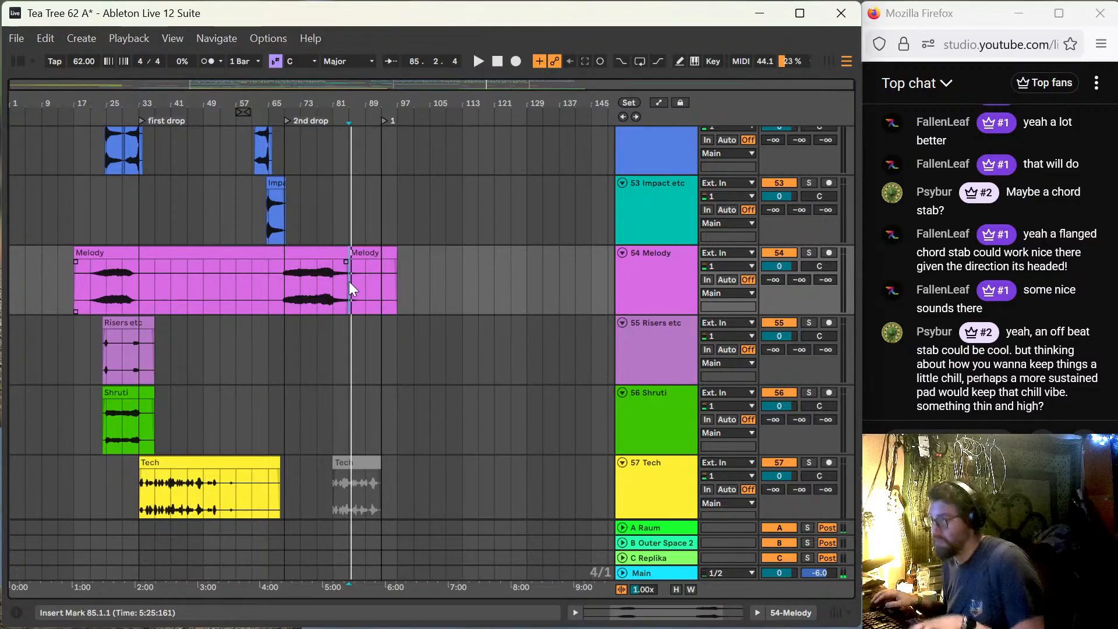
Step: Add an audio track below 54 Melody, copy the split-off Melody section onto it from 69.1.1 to 81.1.1 and play it
key(ctrl+t)
drag(364, 255, 296, 330)
key(space)
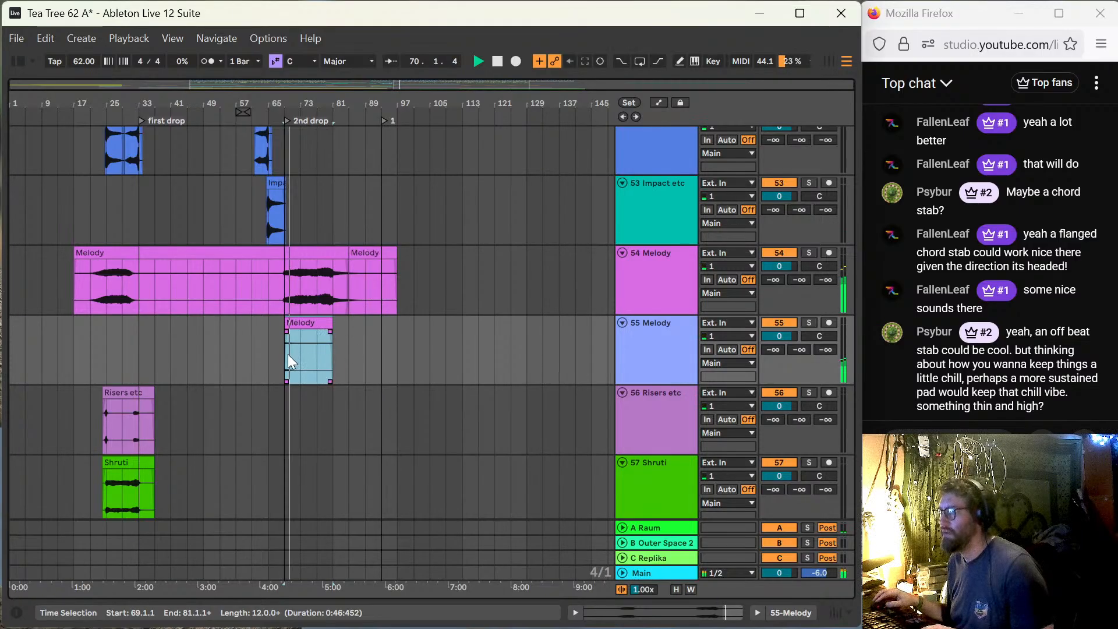
Step: Play the lead-in to the 2nd drop from 65.1.1, select the Impact clip starting at 61.3.1 on track 52 and look through the tracks above
click(270, 351)
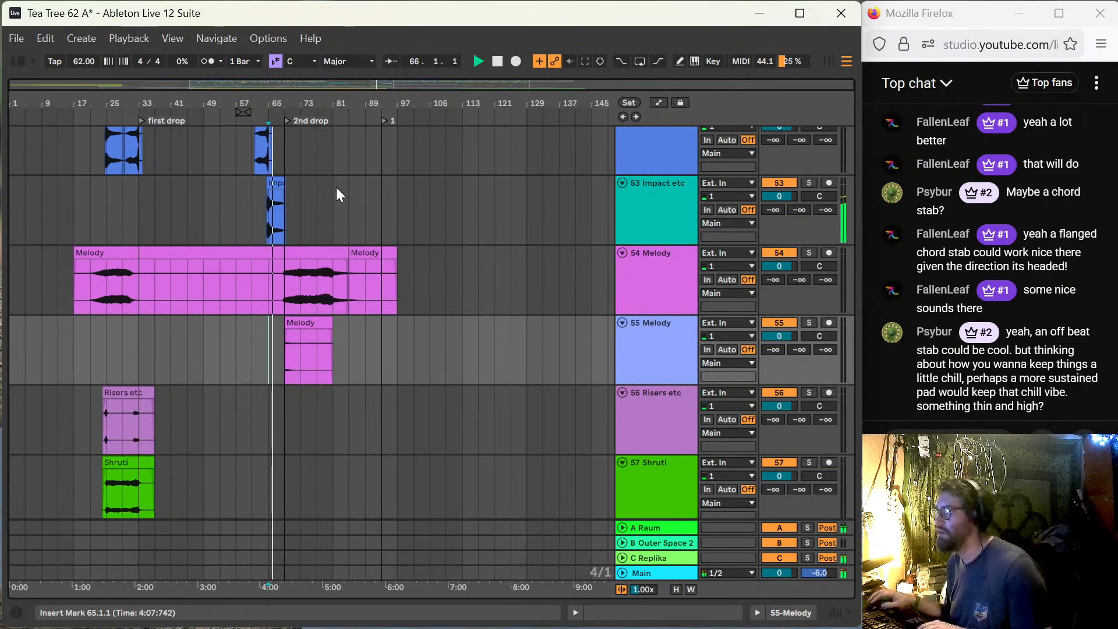
scroll(314, 198, up, 2)
click(263, 173)
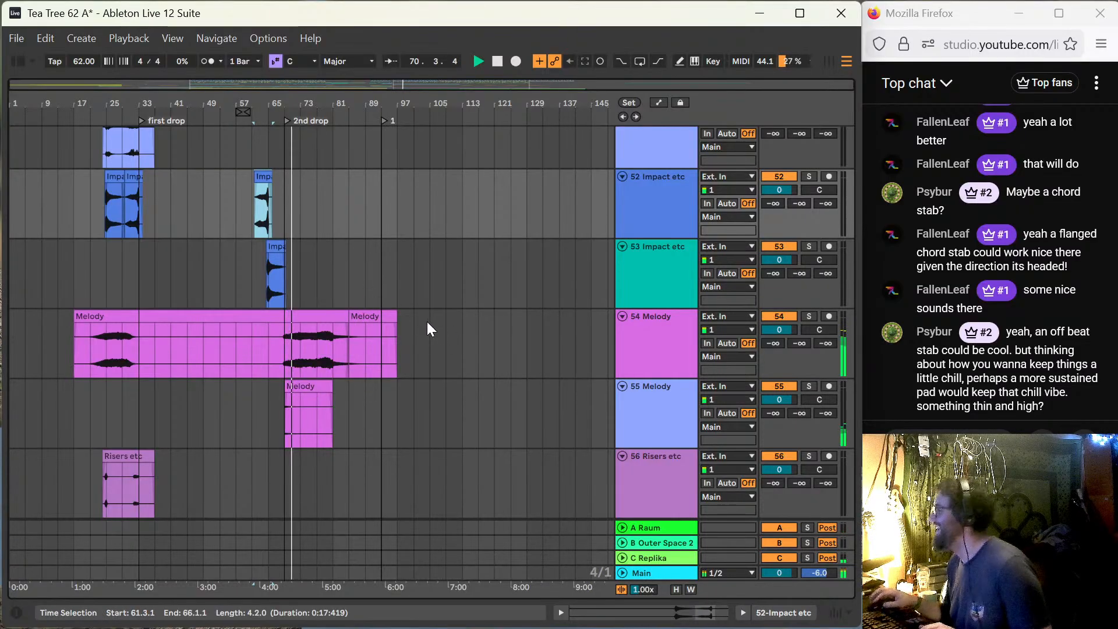
scroll(431, 323, down, 3)
scroll(431, 323, up, 4)
scroll(434, 316, up, 4)
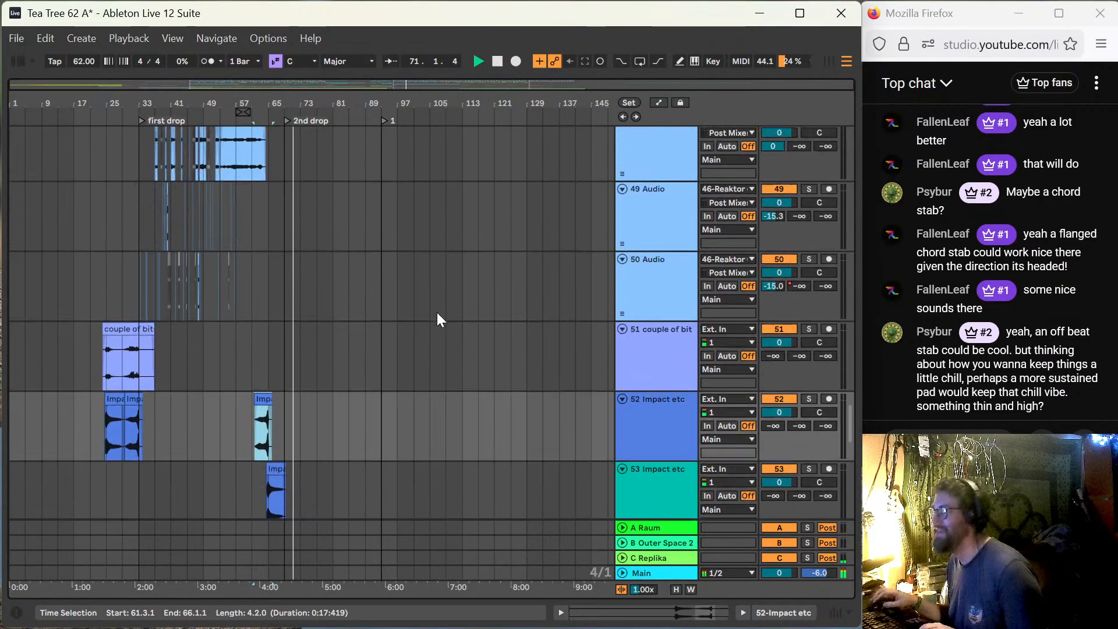
Step: Look through the arrangement's tracks from 63 Tech recycled up to 22 fan woodbur for reusable audio clips
scroll(437, 314, down, 12)
scroll(453, 299, down, 2)
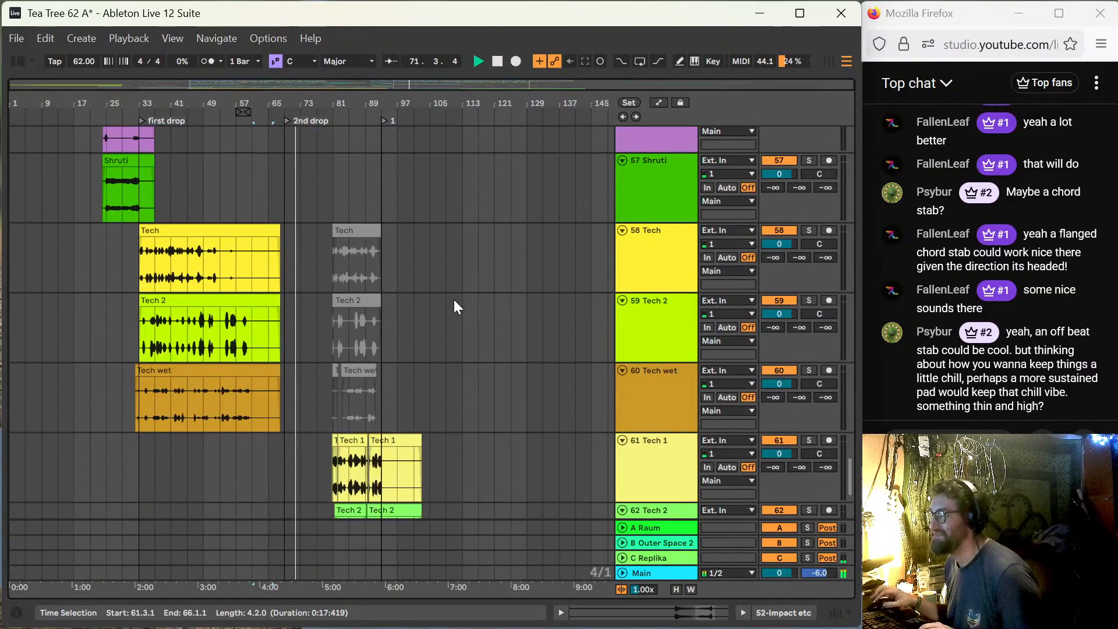
scroll(453, 299, up, 5)
click(310, 295)
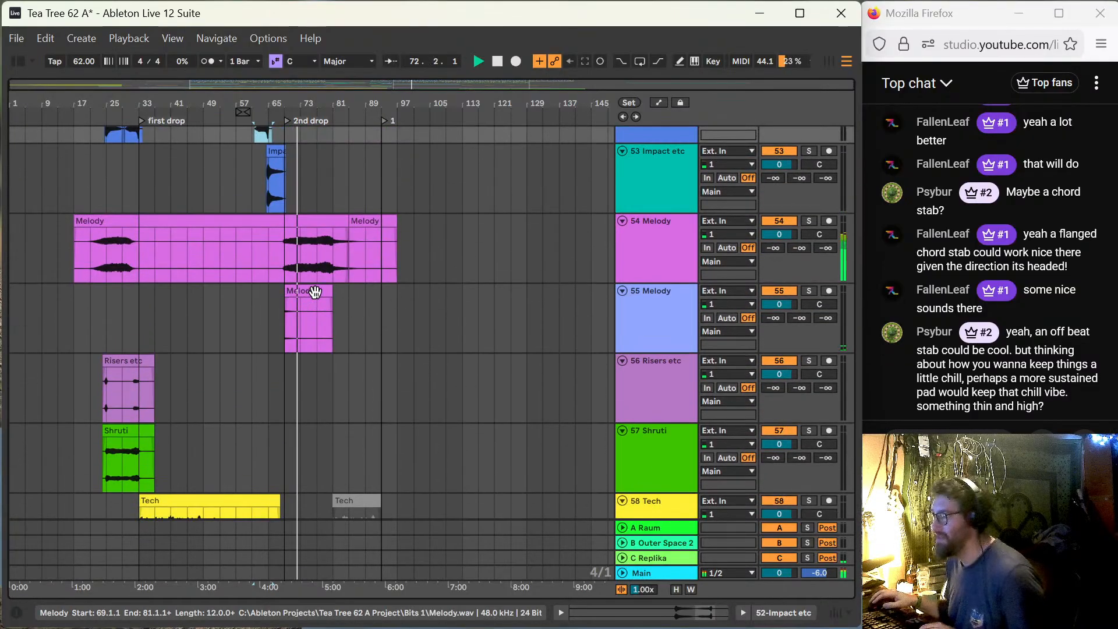
scroll(317, 292, up, 3)
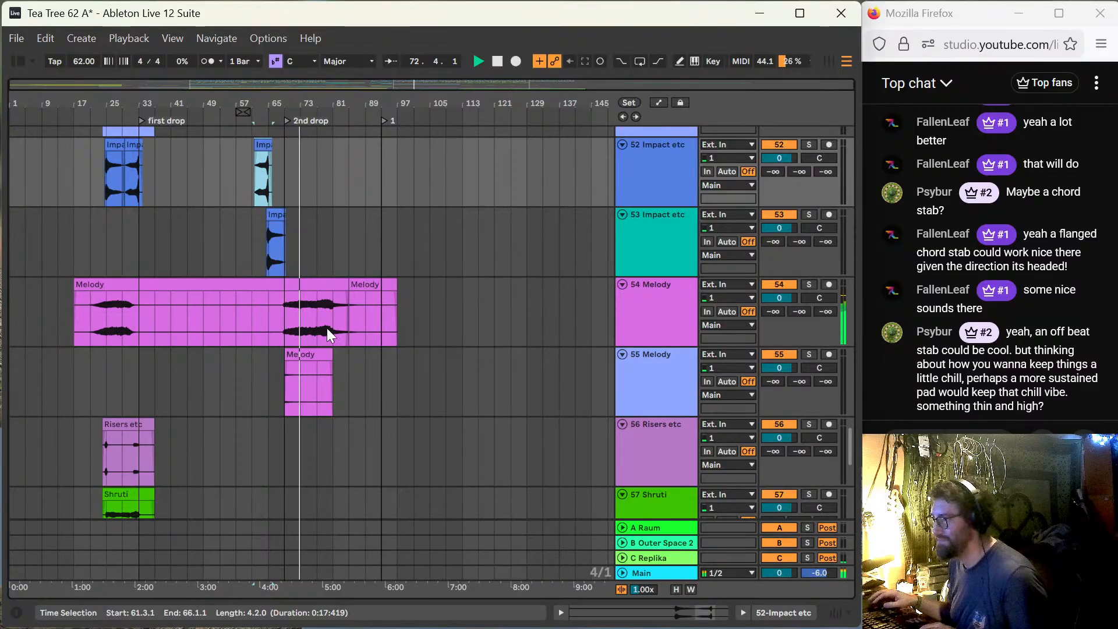
scroll(327, 328, down, 15)
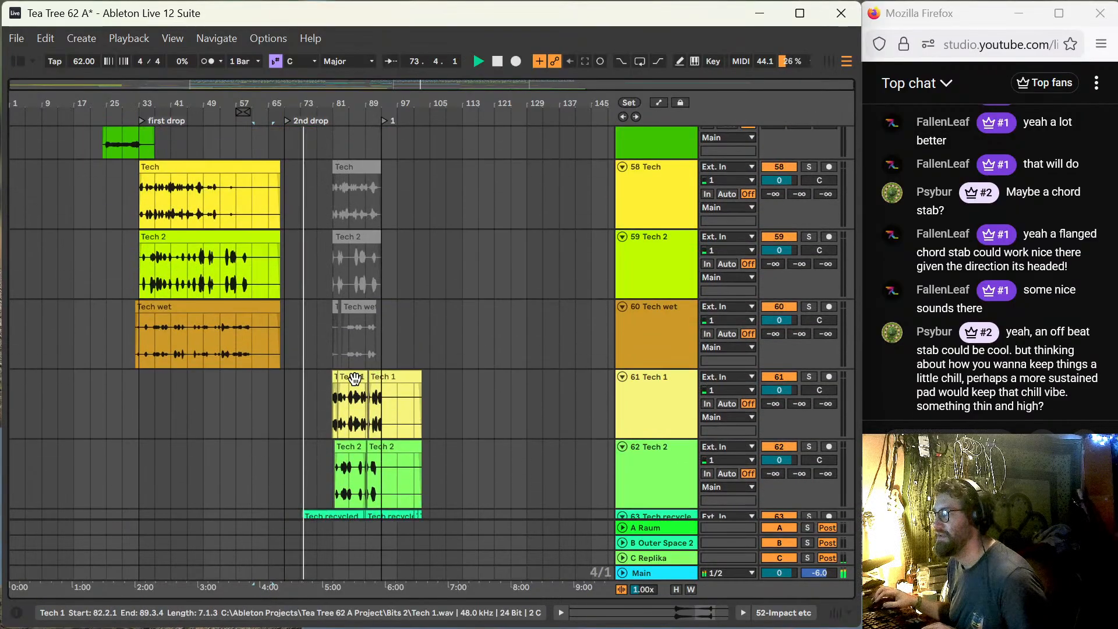
scroll(355, 379, up, 18)
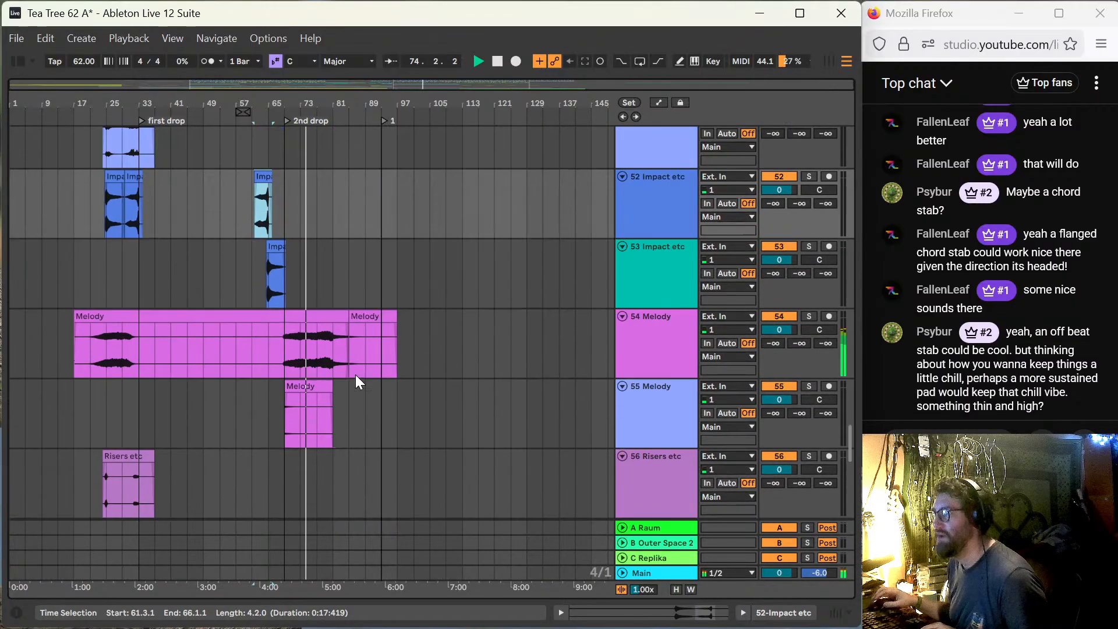
scroll(355, 375, up, 20)
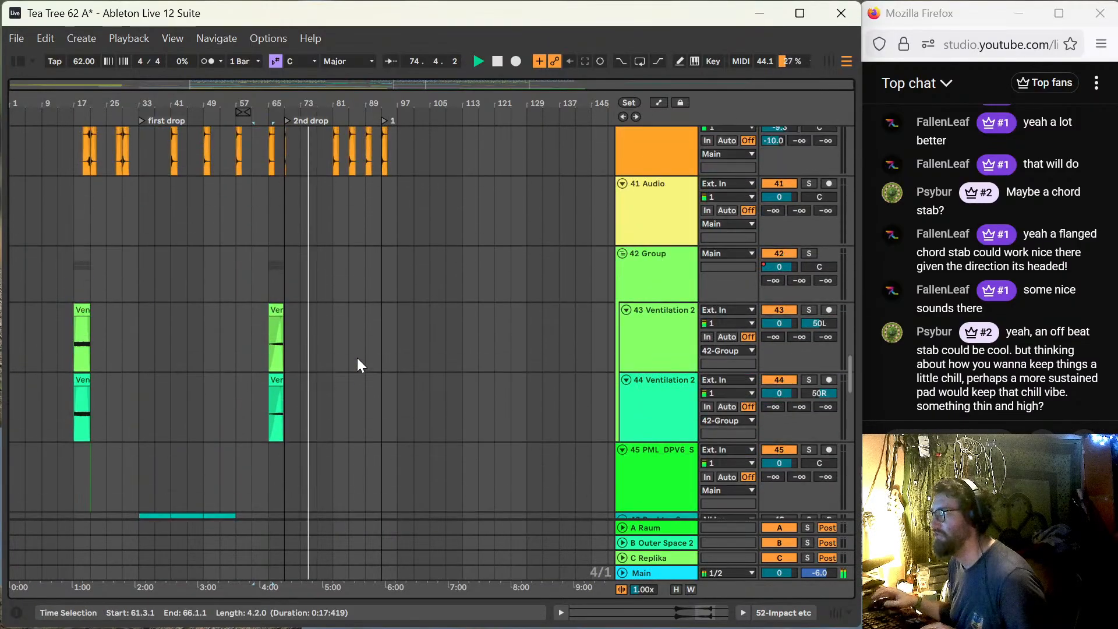
scroll(357, 365, up, 20)
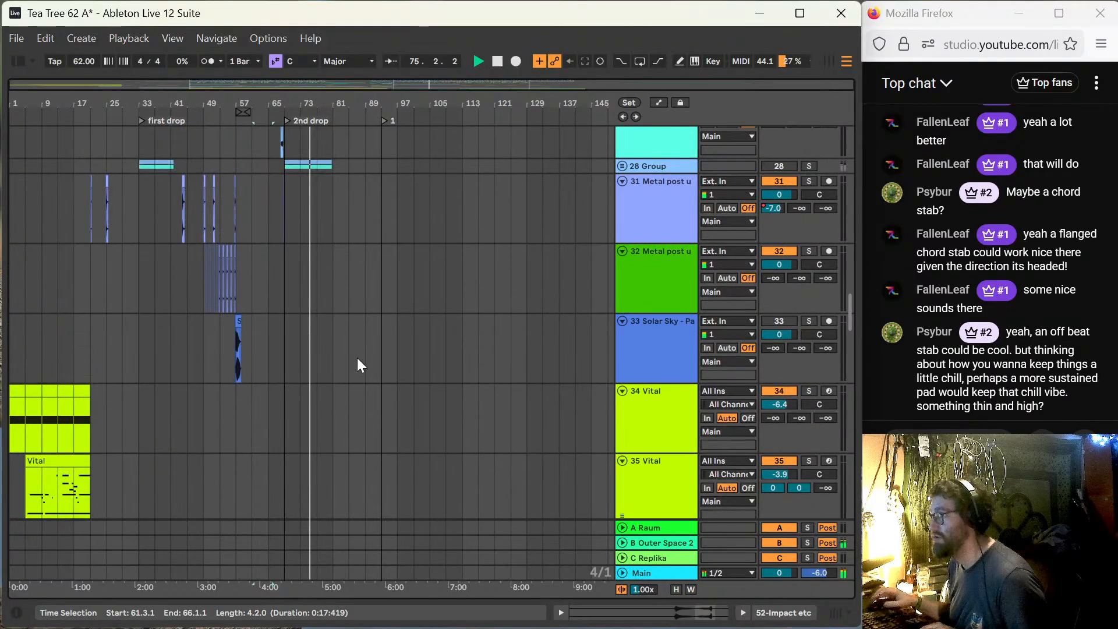
scroll(358, 365, up, 12)
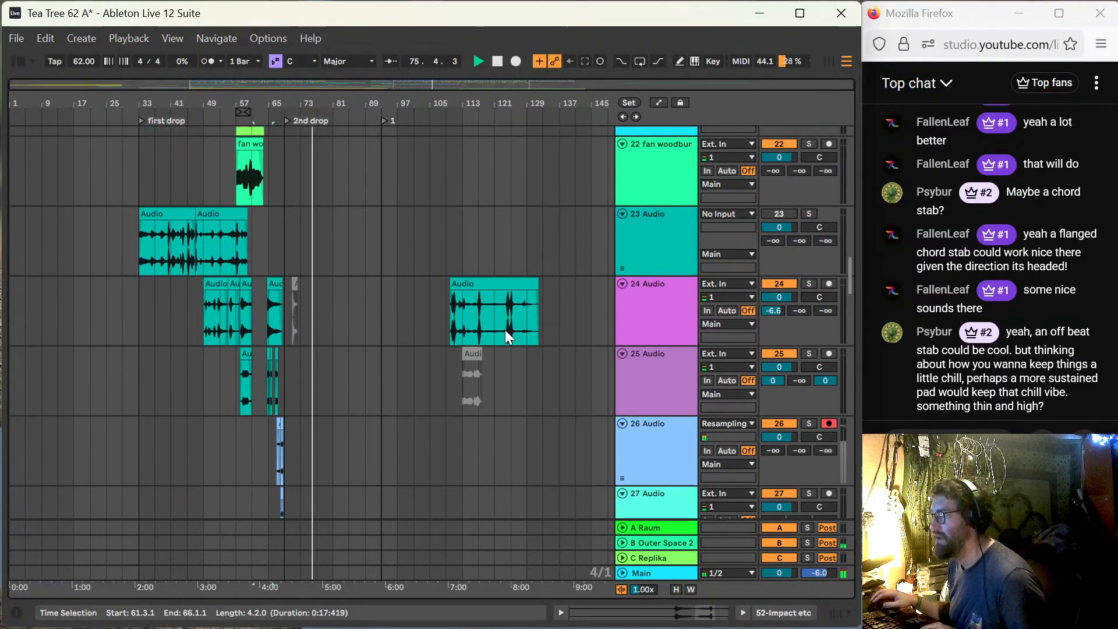
Step: Move the deactivated clip on track 25 Audio to 93.1.1 at locator 1, activate it and audition it
drag(472, 353, 384, 352)
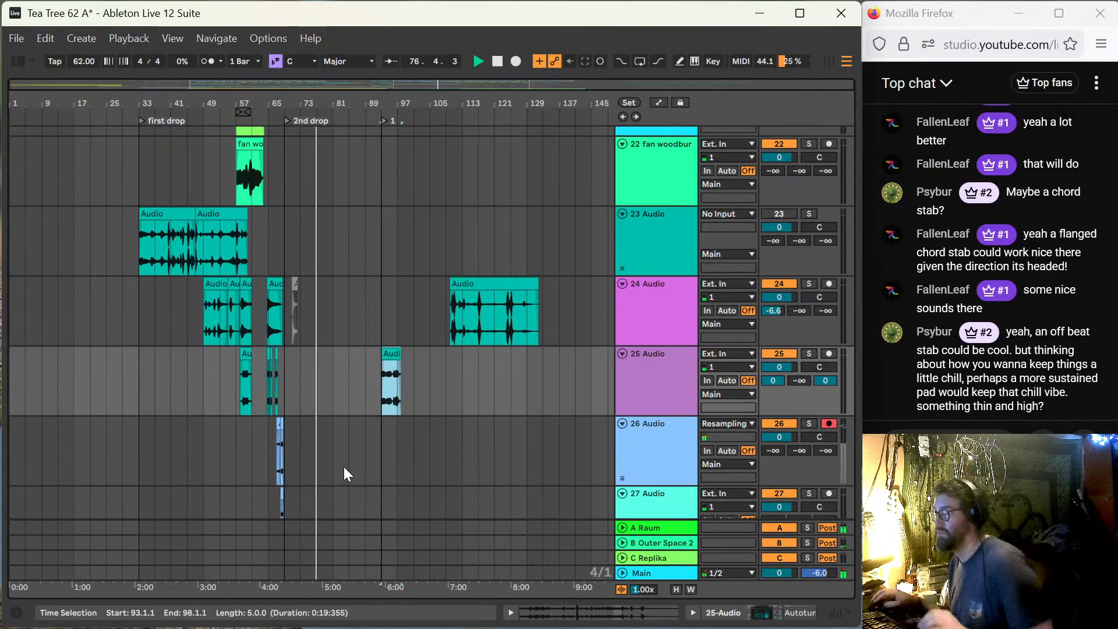
key(space)
key(space)
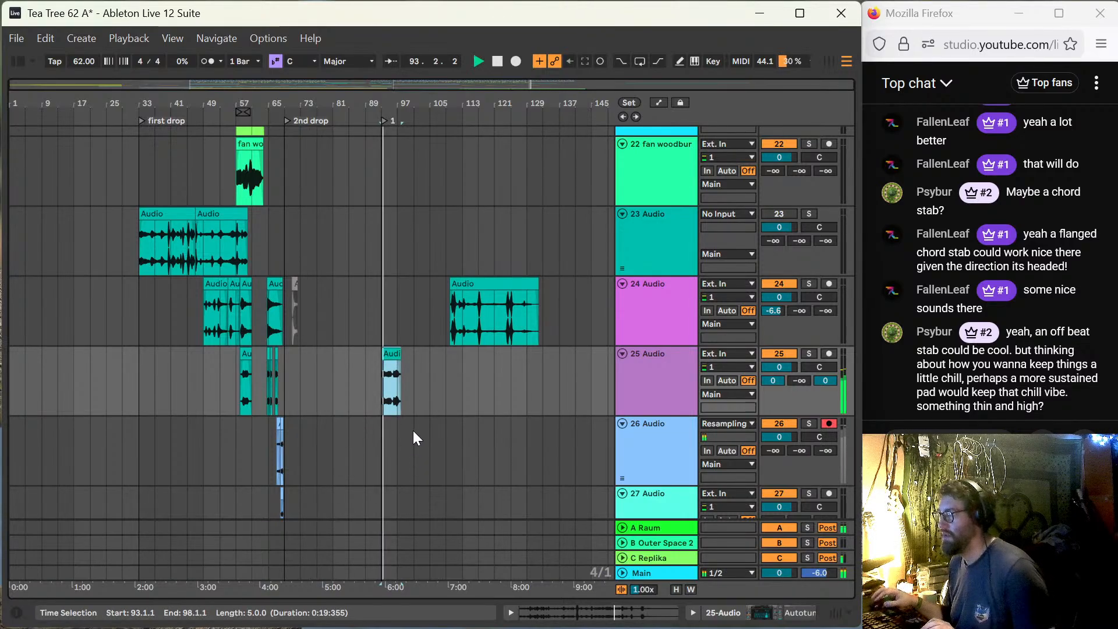
Step: Trim the start of the track 25 clip to a length of 4.2.0 and align it to 93.1.1
click(379, 383)
scroll(380, 383, up, 5)
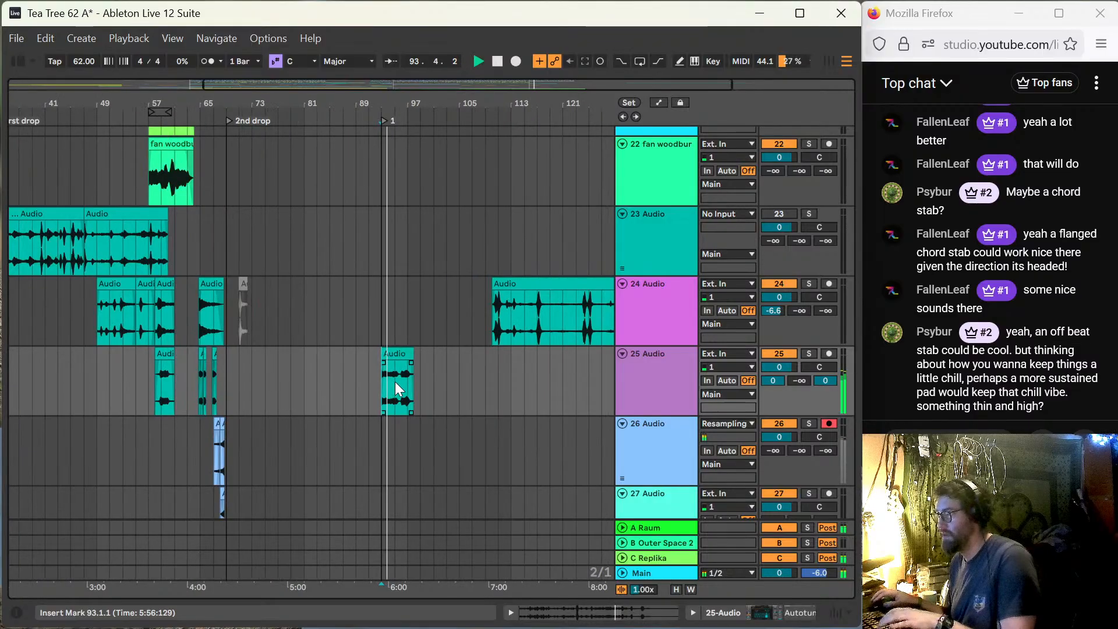
drag(383, 354, 395, 356)
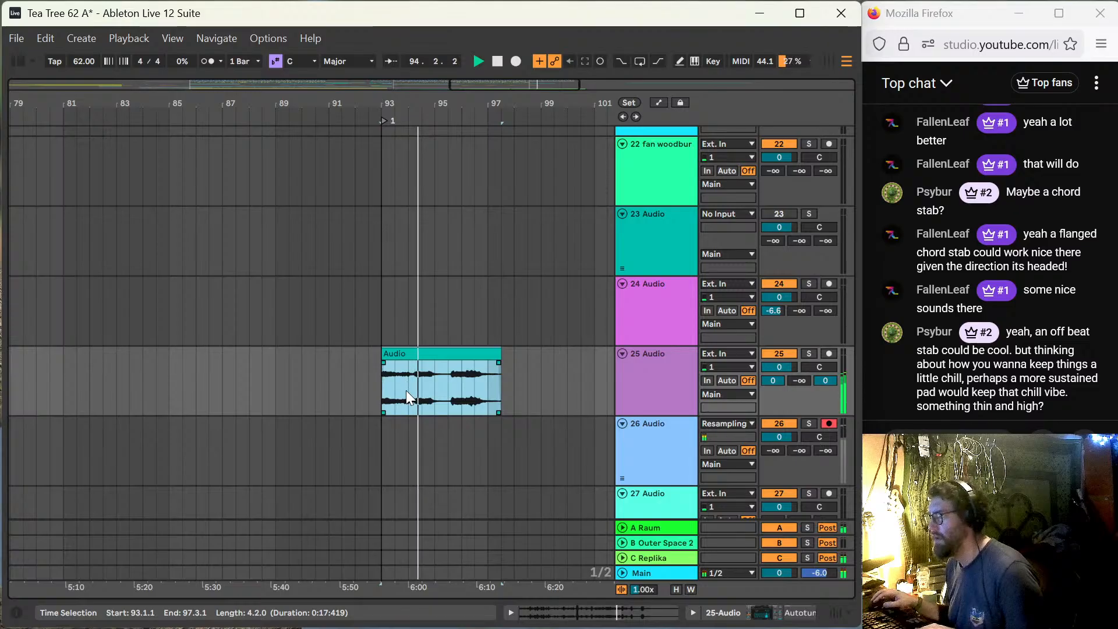
Step: Split the track 25 clip at 94.1.3 and move the second part to 97.1.1
click(414, 383)
scroll(414, 384, up, 5)
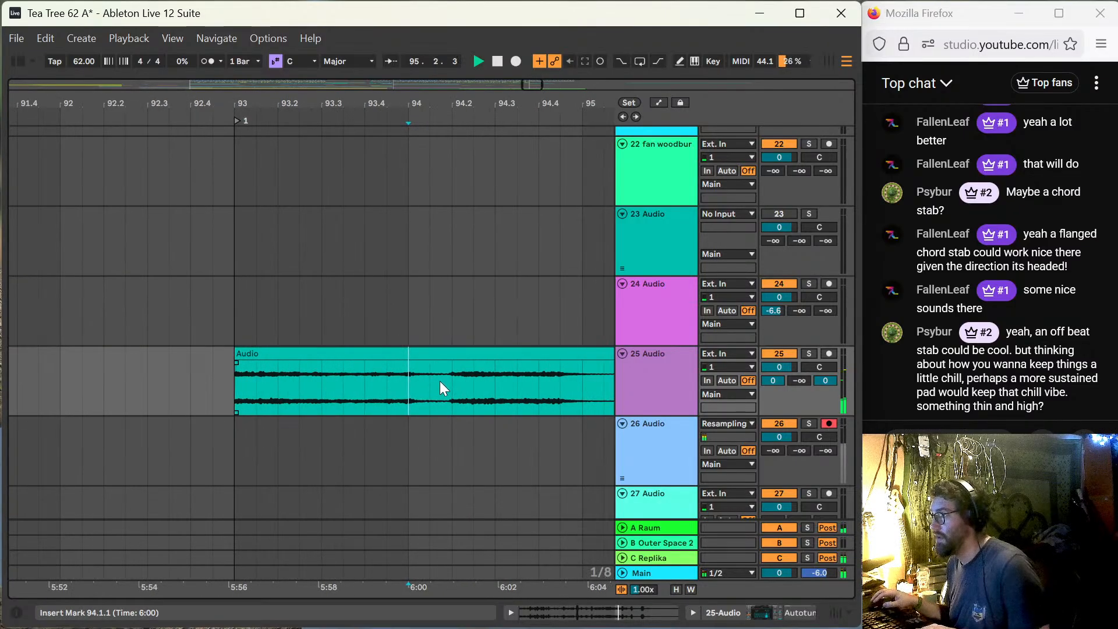
key(ctrl+e)
scroll(428, 396, down, 4)
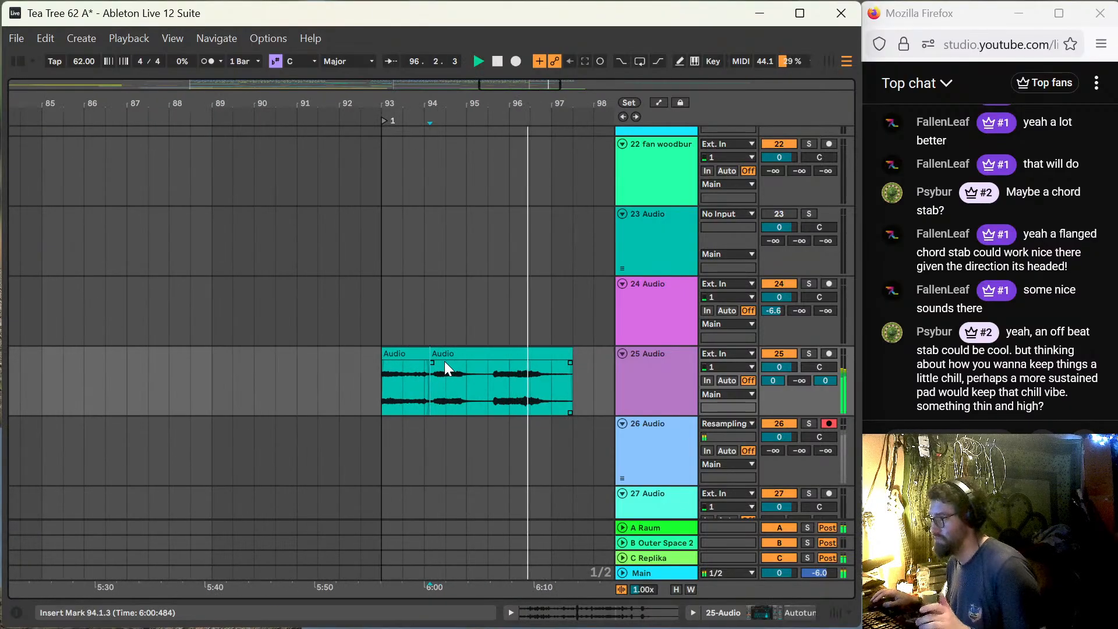
drag(447, 355, 564, 361)
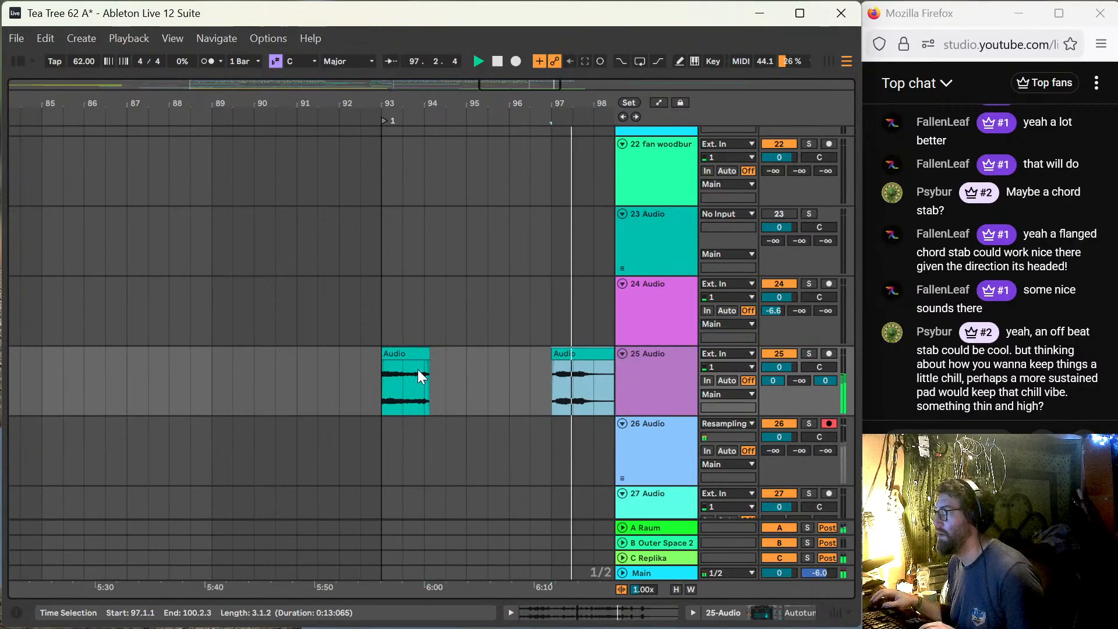
Step: Play the arrangement from 93.1.1 to audition the two separated clips
key(space)
click(378, 378)
key(space)
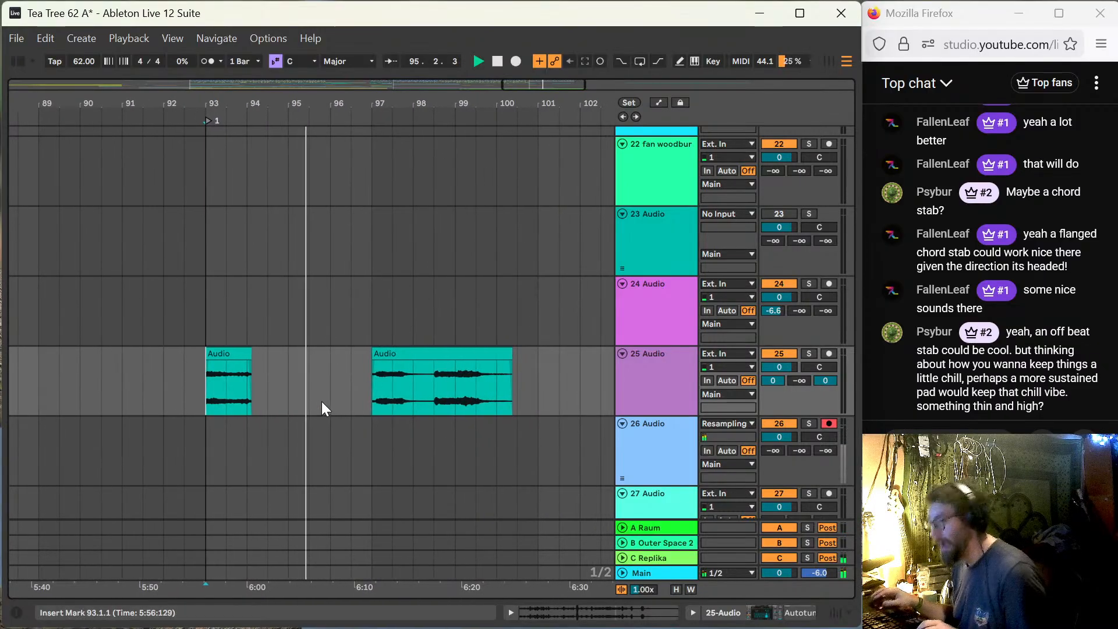
Step: Move the second clip on track 25 to 96.4.3 and give it a short fade-in reaching about bar 97
click(386, 397)
key(plus)
key(plus)
key(plus)
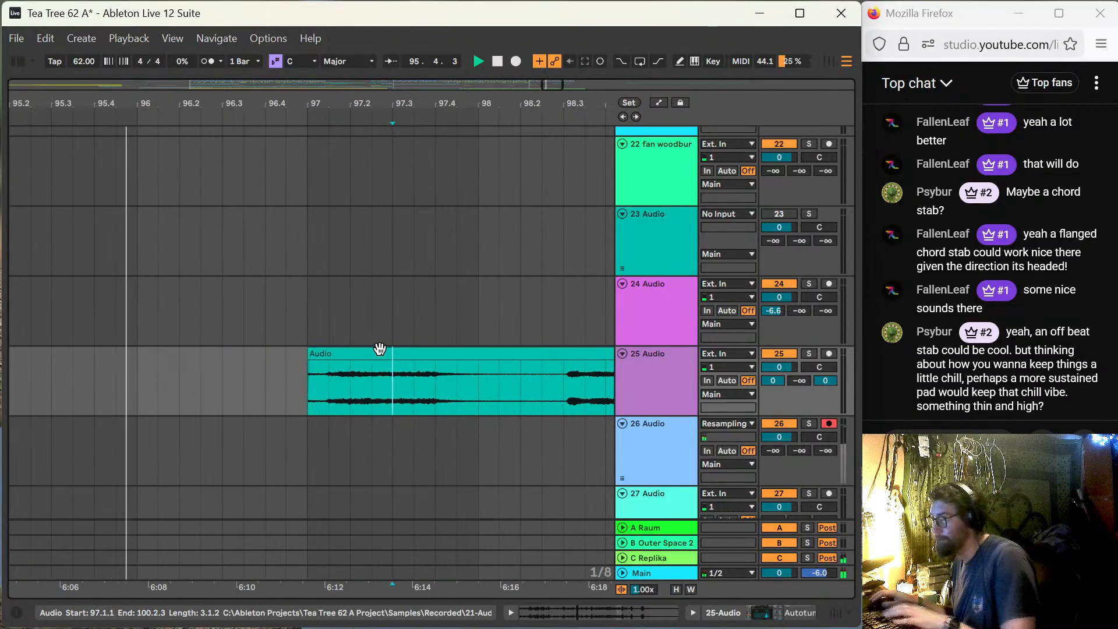
drag(379, 353, 365, 355)
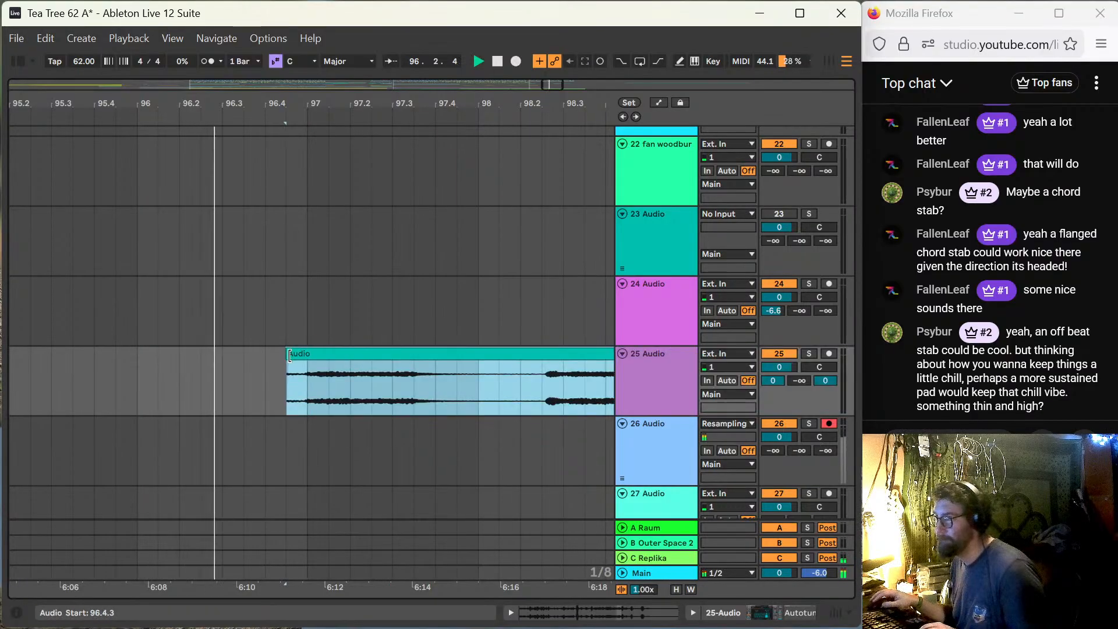
drag(292, 364, 313, 365)
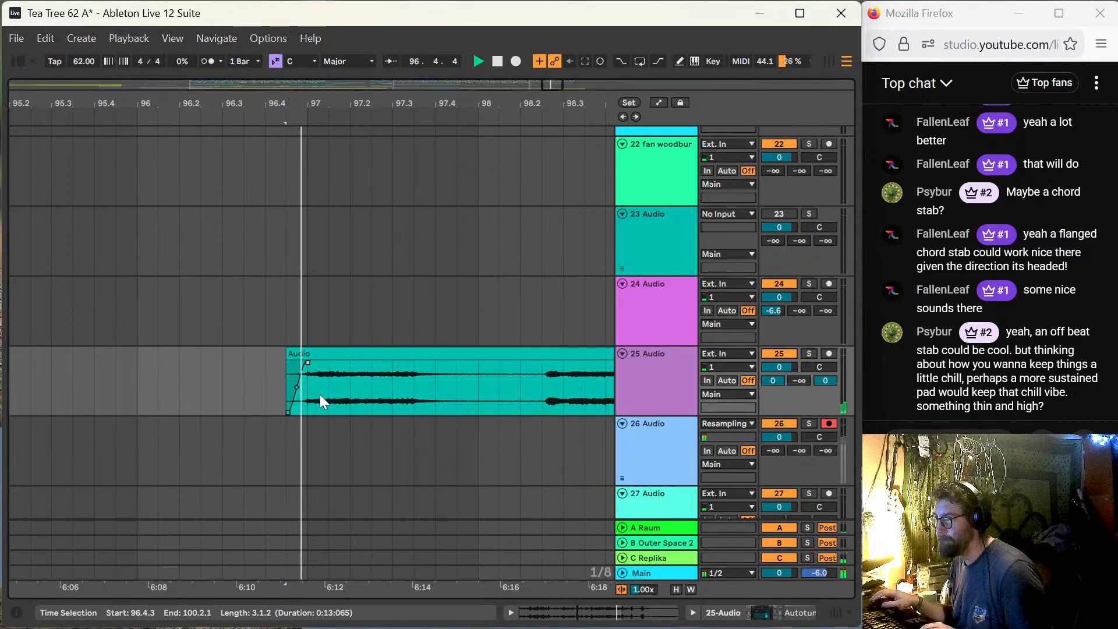
click(323, 382)
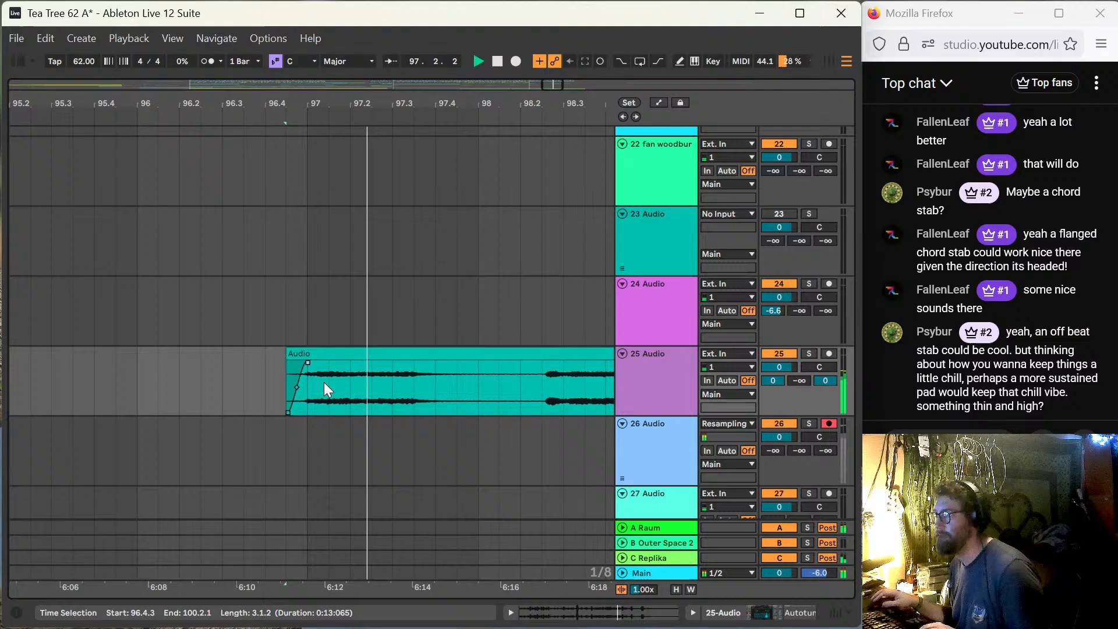
click(278, 320)
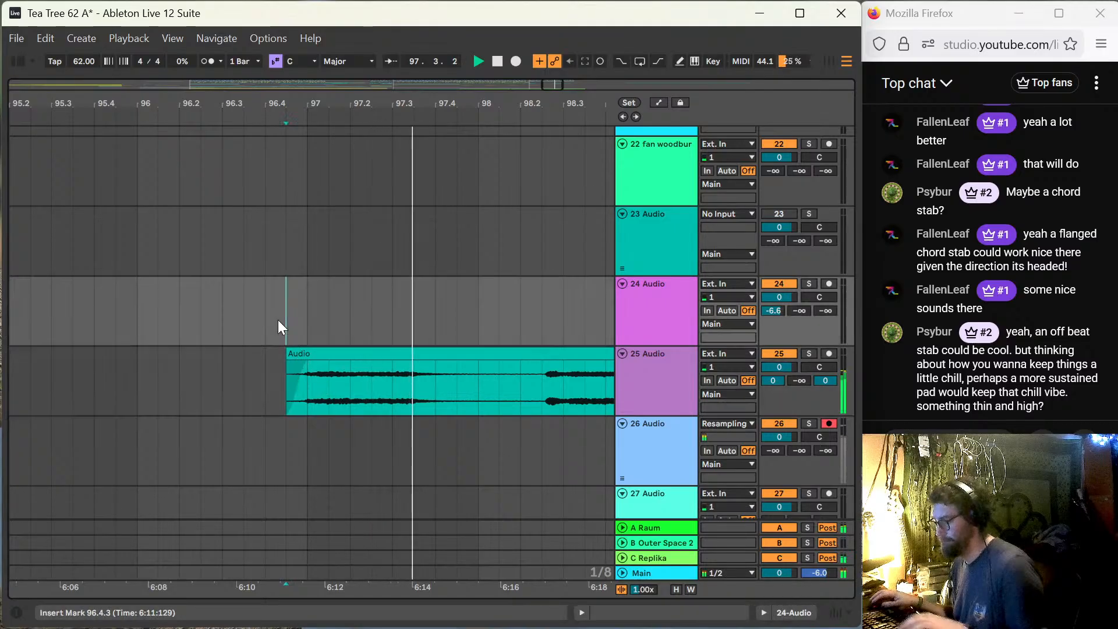
Step: Split the second clip at 98.2.3 and move the part after the cut to 98.3.3
key(minus)
click(384, 373)
key(plus)
key(plus)
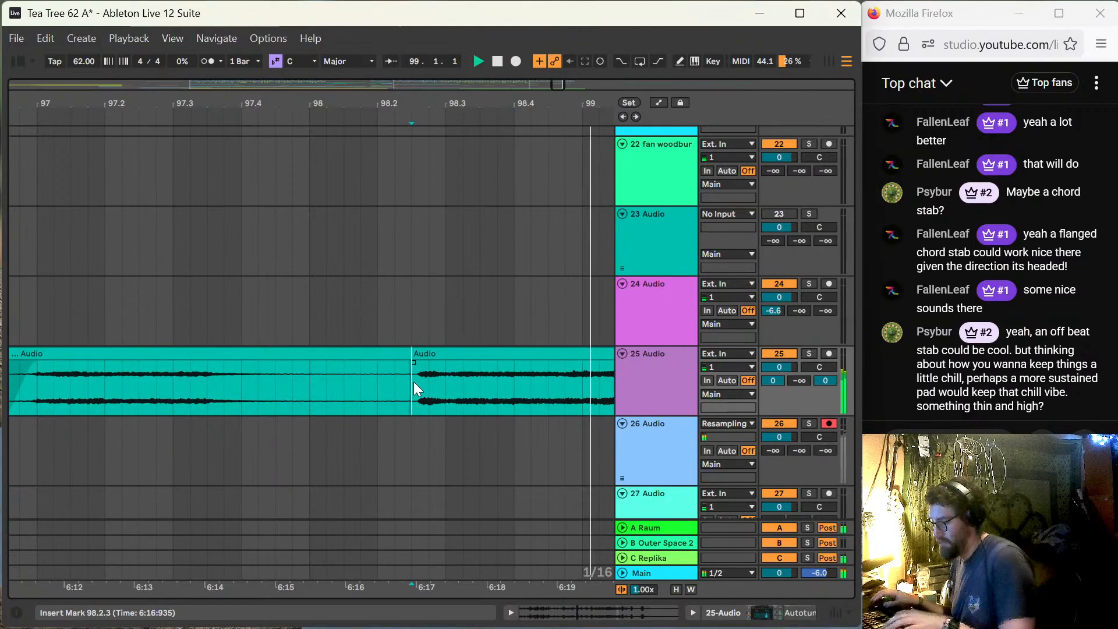
click(411, 381)
key(ctrl+e)
key(minus)
drag(413, 355, 462, 356)
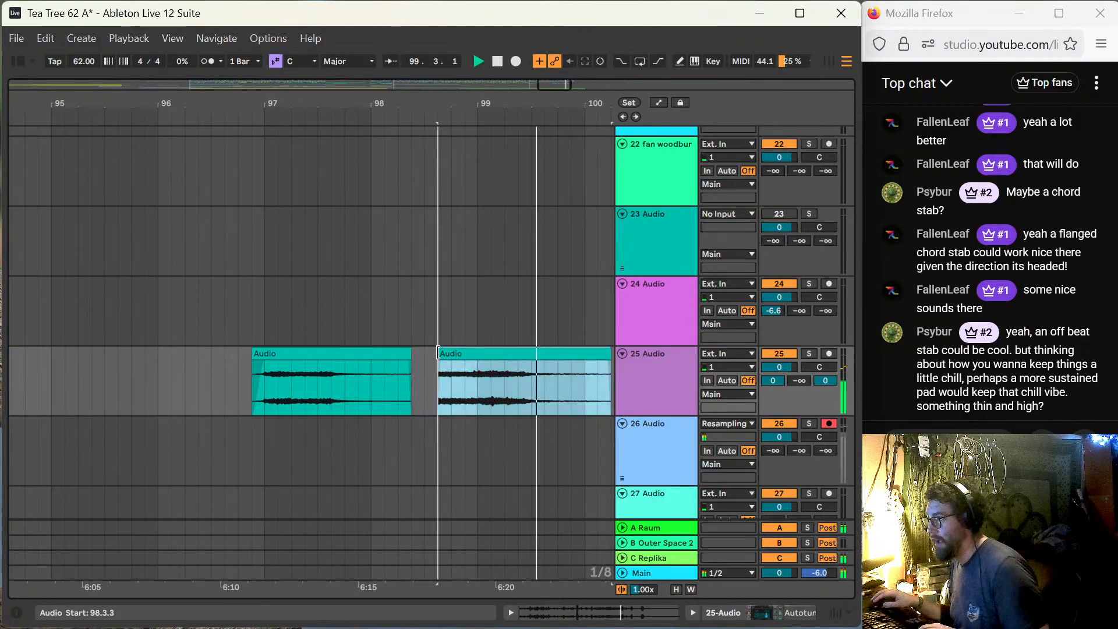
Step: Trim the start of the last clip to a length of 1.1.2, move it to 100.4.3 and audition from 92.3.1
key(minus)
key(minus)
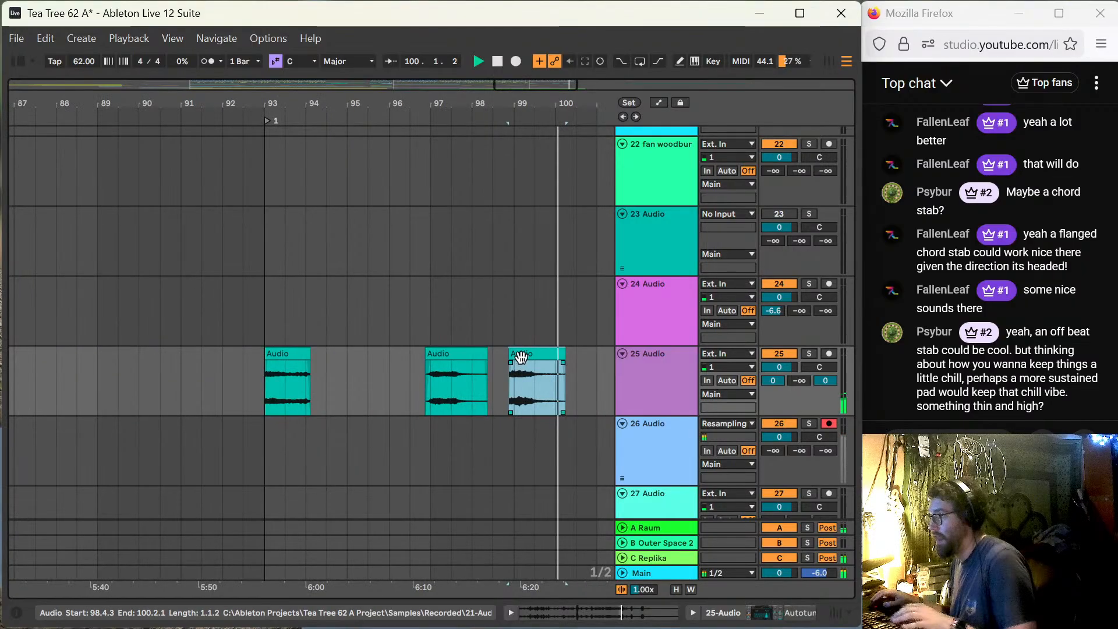
mouse_move(521, 348)
mouse_down()
mouse_move(601, 358)
mouse_move(540, 350)
mouse_up()
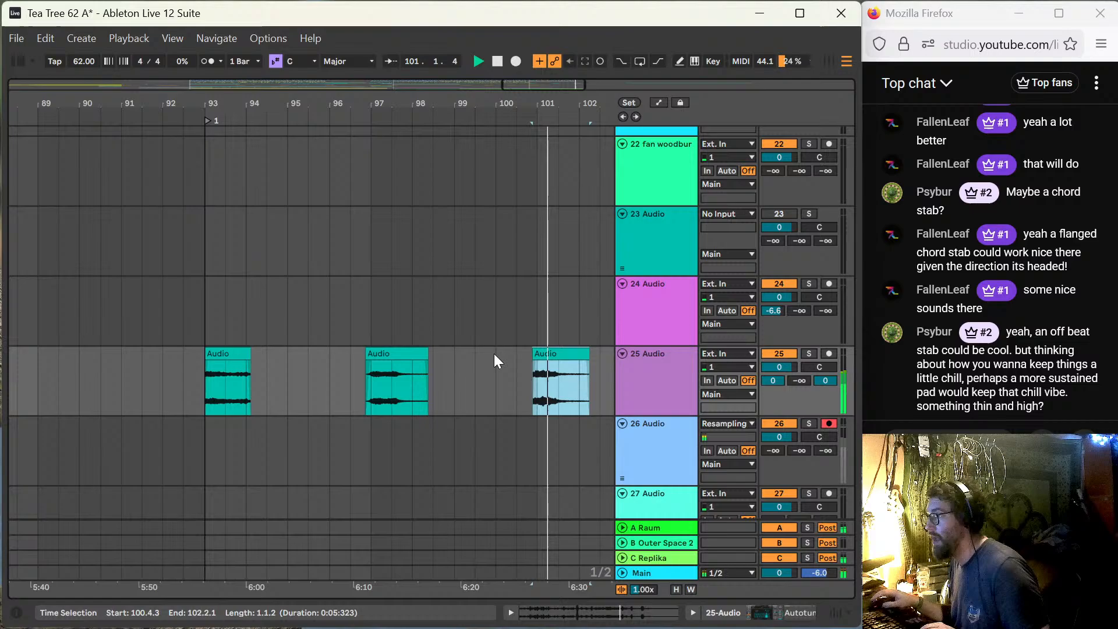
click(175, 336)
key(space)
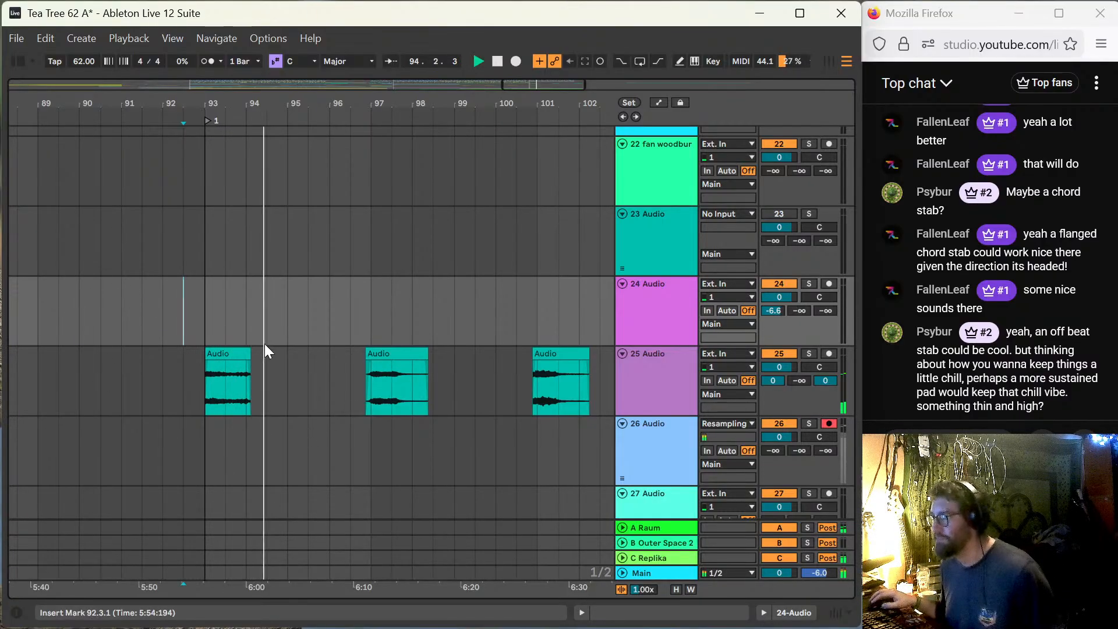
Step: Split the first clip at 93.3.1, deactivate its second half and audition the result from 93.1.1
click(225, 380)
key(ctrl+e)
double_click(236, 354)
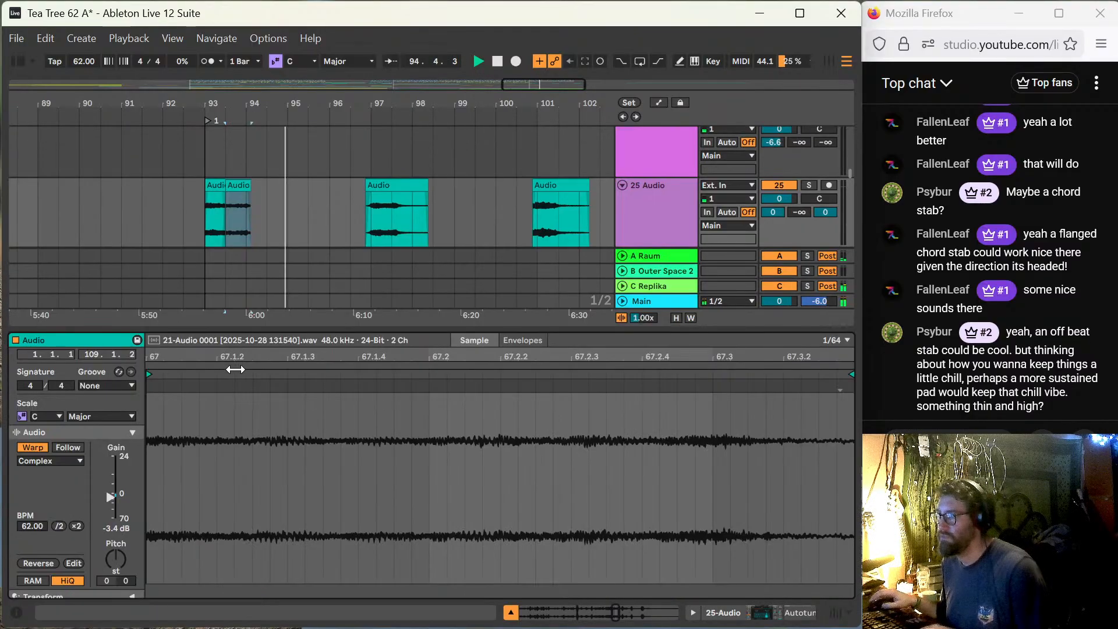
key(0)
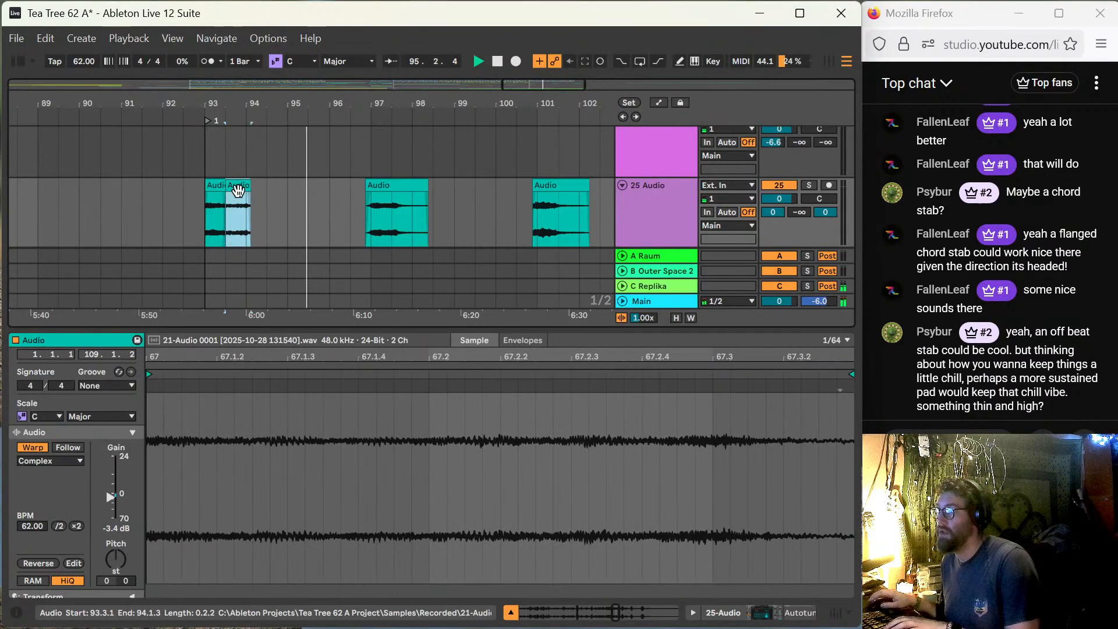
click(206, 213)
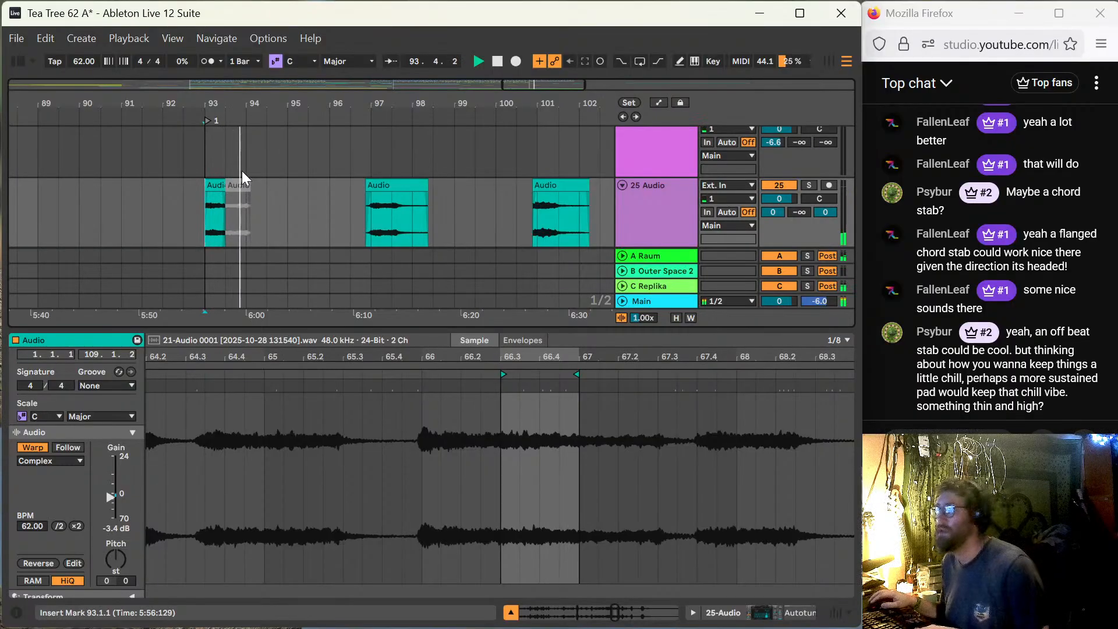
double_click(343, 327)
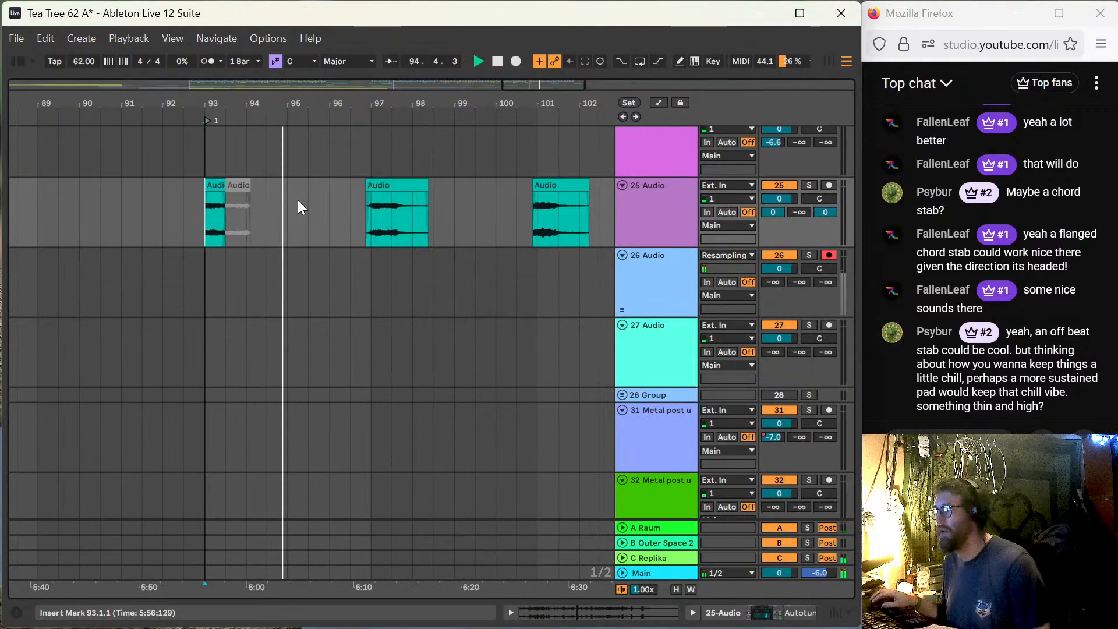
Step: Audition the spaced-out clips on track 25 from 92.1.1 and show the whole arrangement
click(164, 216)
scroll(165, 214, down, 8)
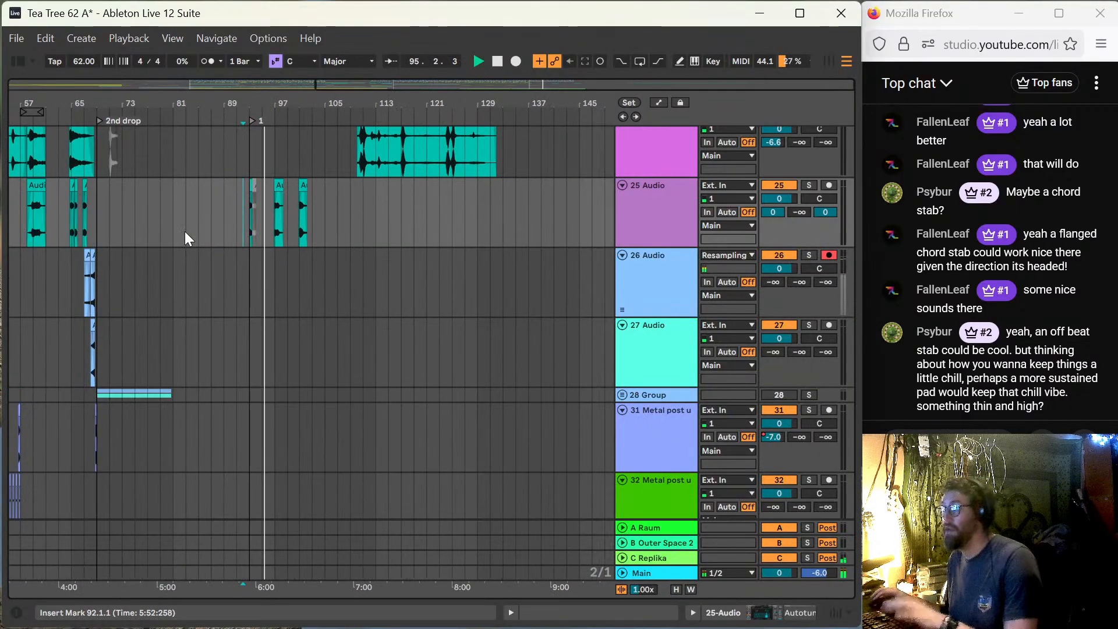
scroll(200, 228, up, 2)
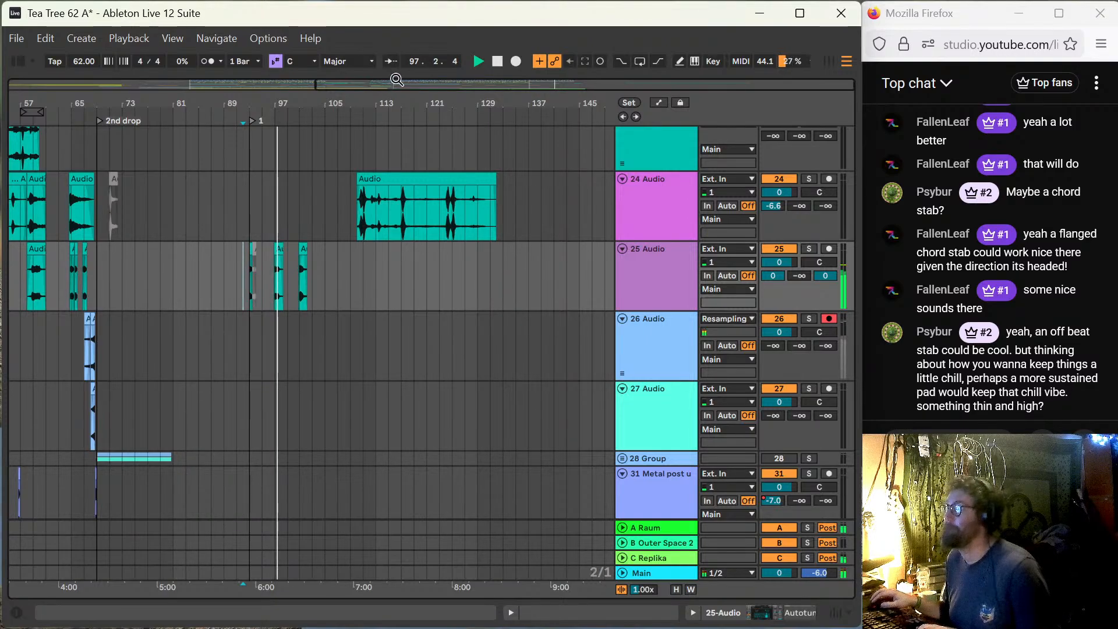
drag(396, 81, 155, 81)
key(w)
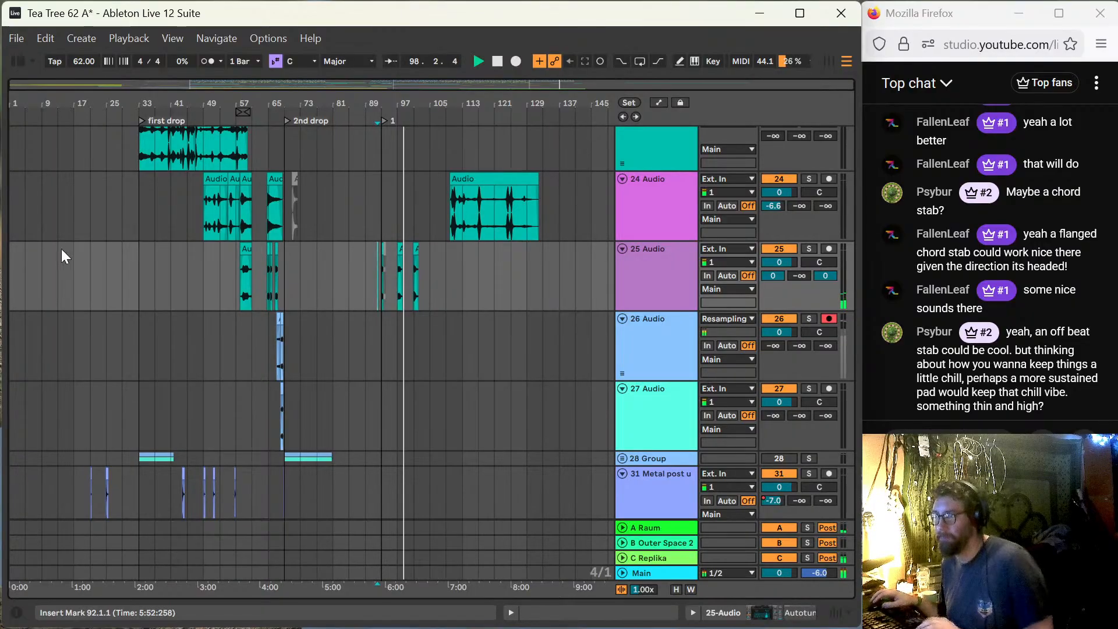
Step: Try reusing the intro's Vital clips from tracks 35 and 36 by copying both together to 93.1.1
click(15, 280)
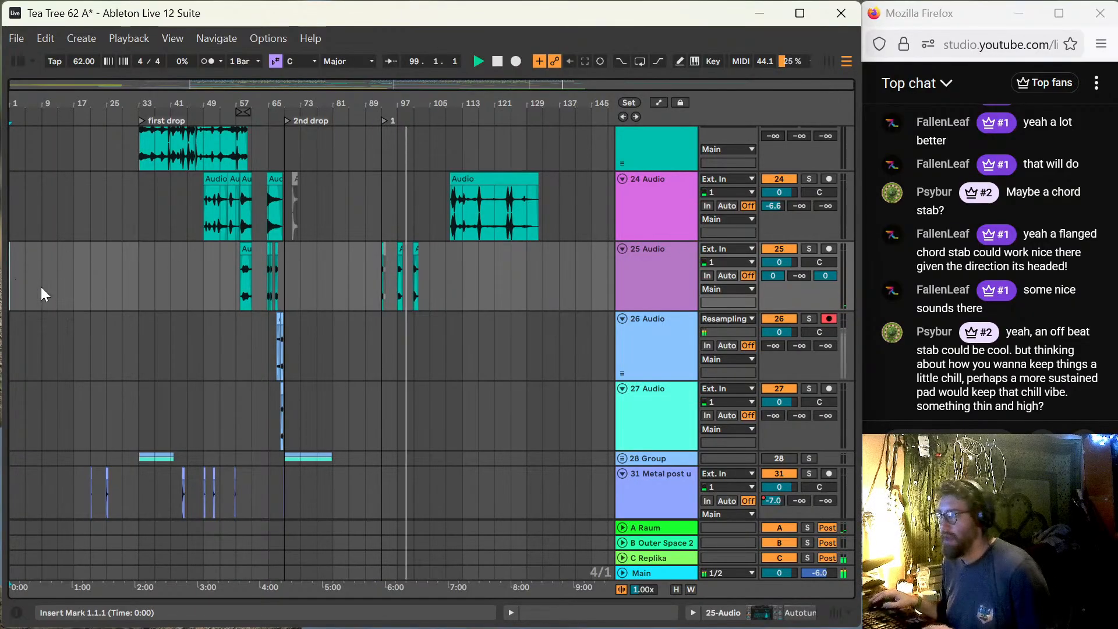
scroll(58, 292, down, 10)
scroll(78, 309, down, 4)
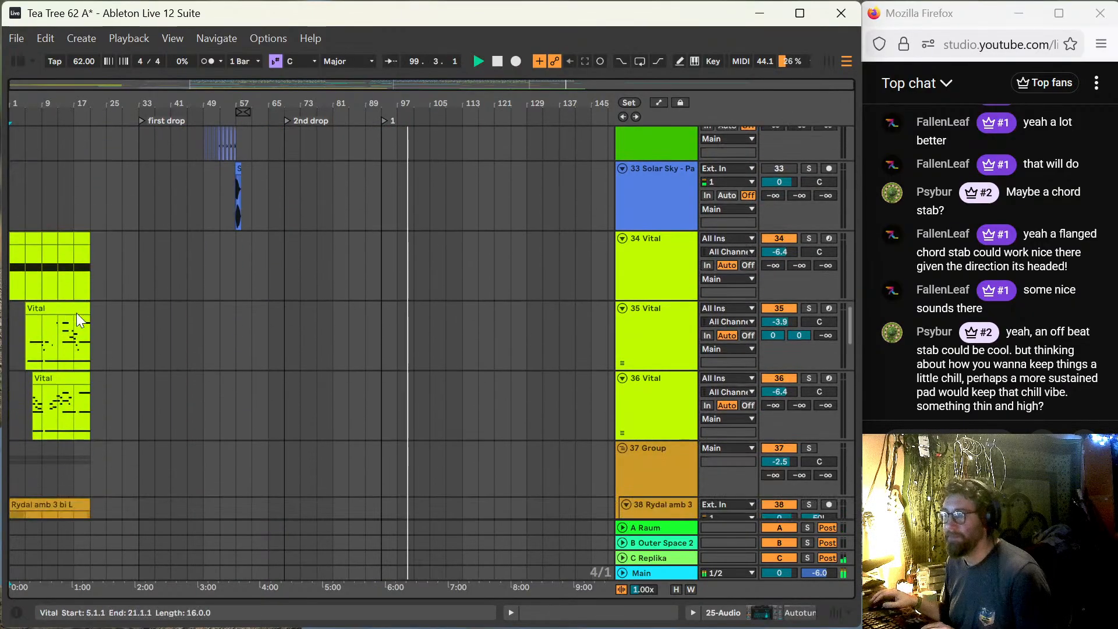
scroll(78, 324, up, 2)
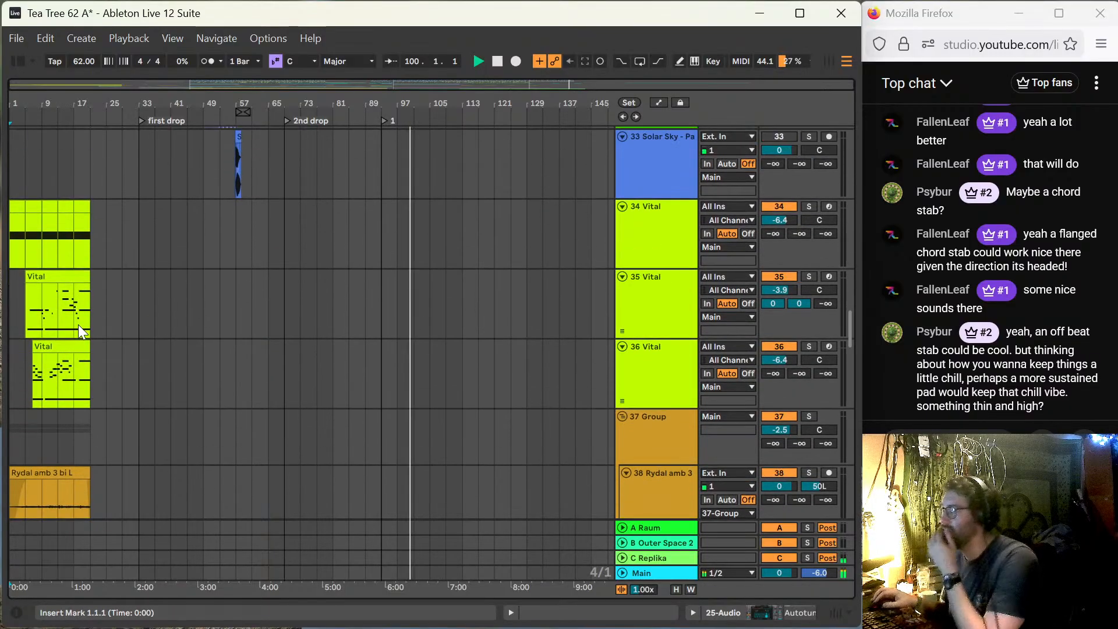
click(68, 277)
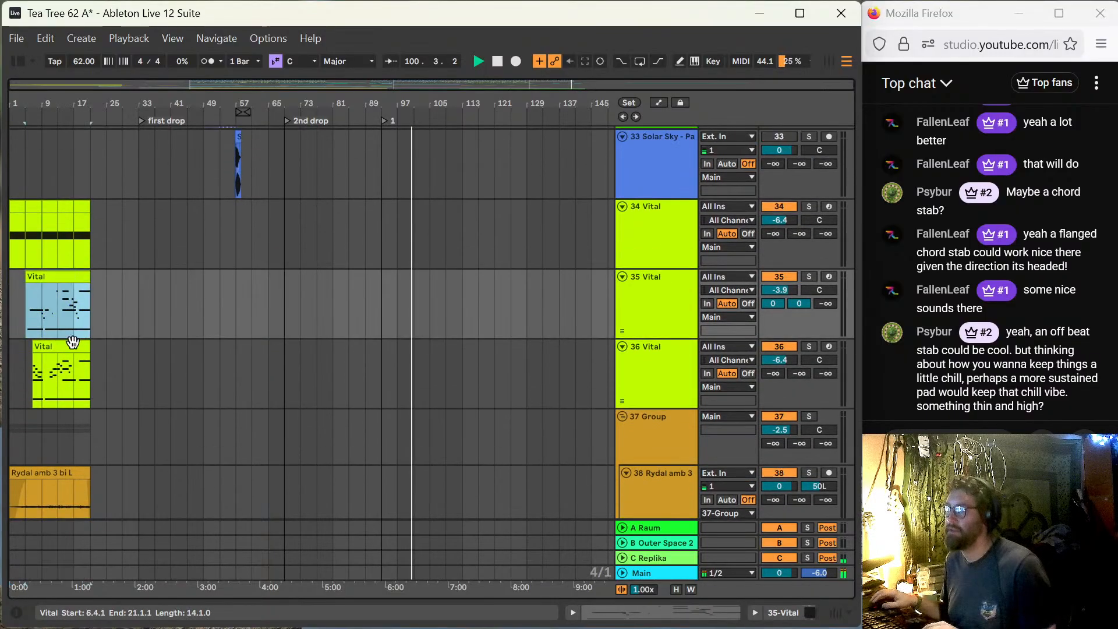
shift+click(71, 346)
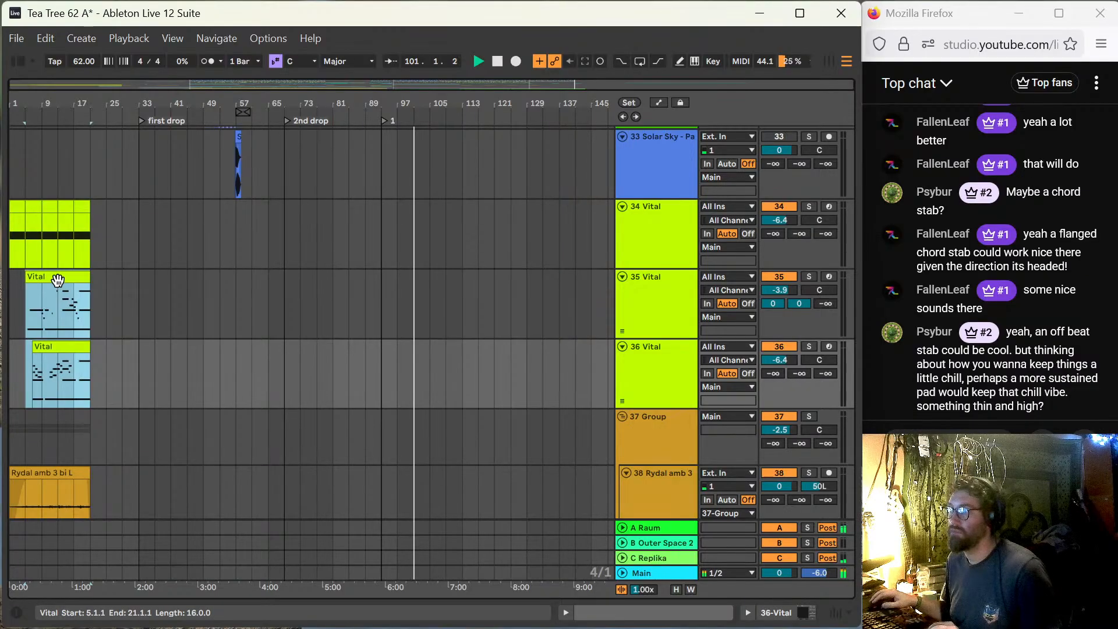
drag(58, 284, 421, 290)
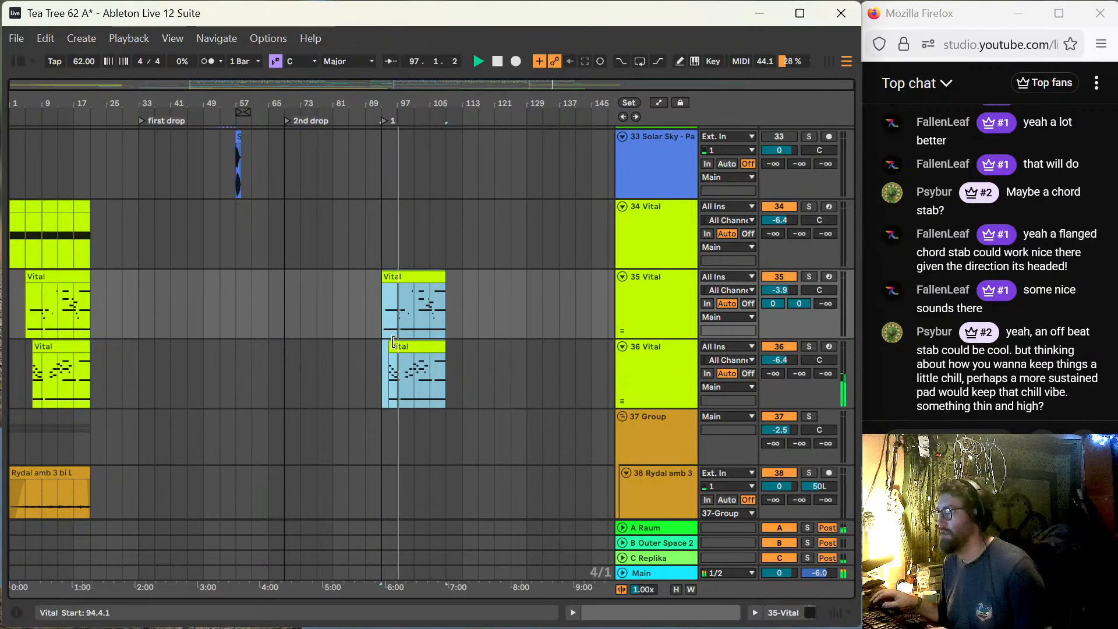
Step: Search the other tracks for reusable material and audition the track 13 clip at 25.1.1 in solo
scroll(116, 414, down, 5)
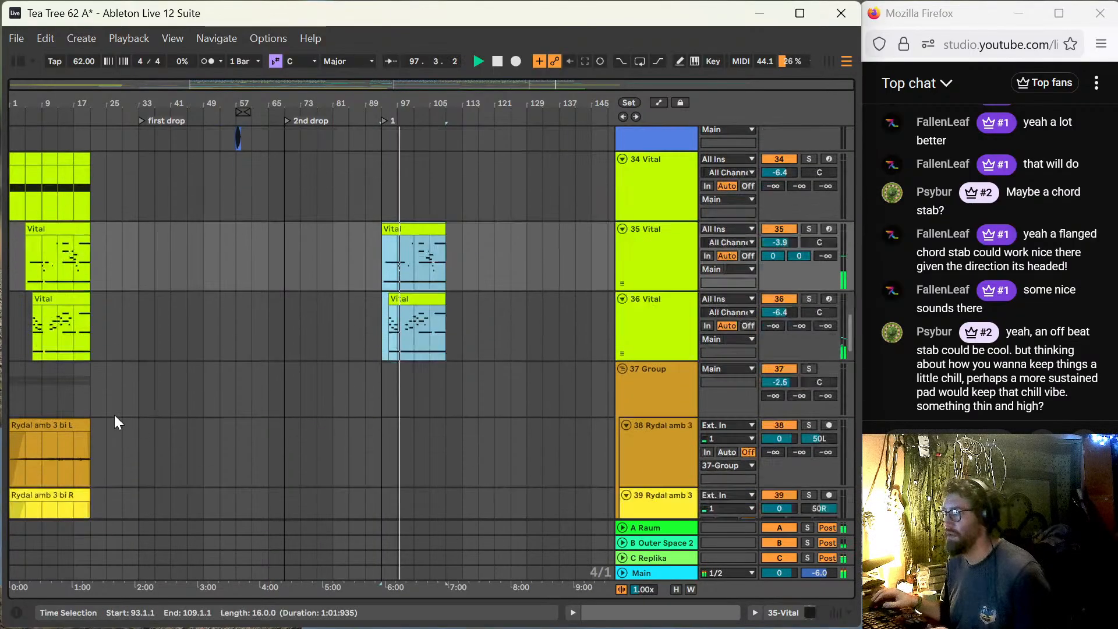
scroll(123, 396, down, 4)
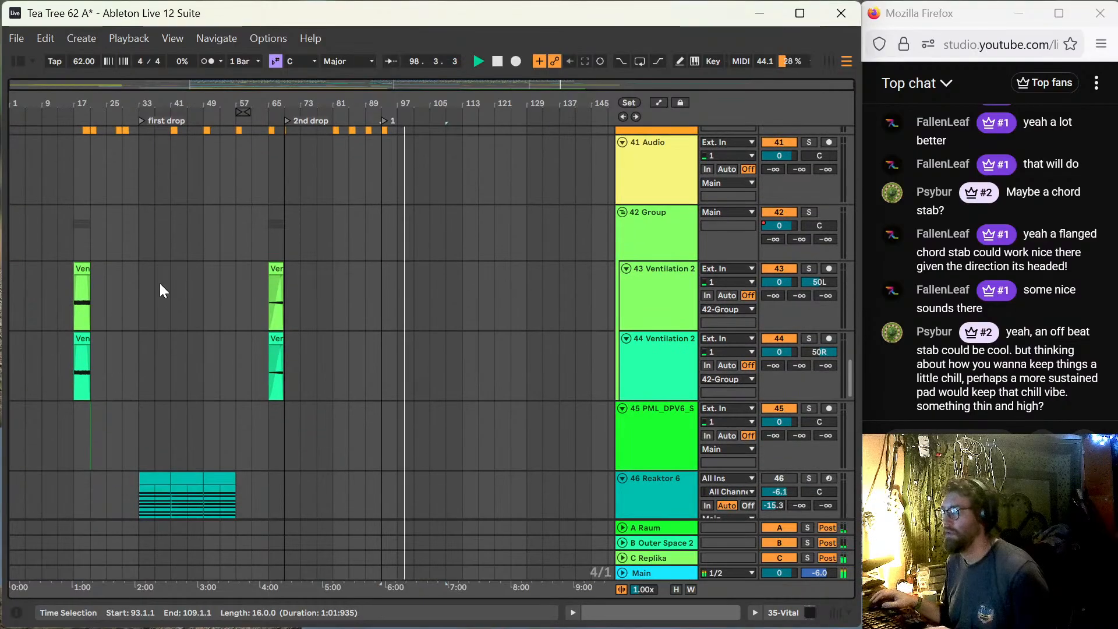
scroll(167, 295, up, 10)
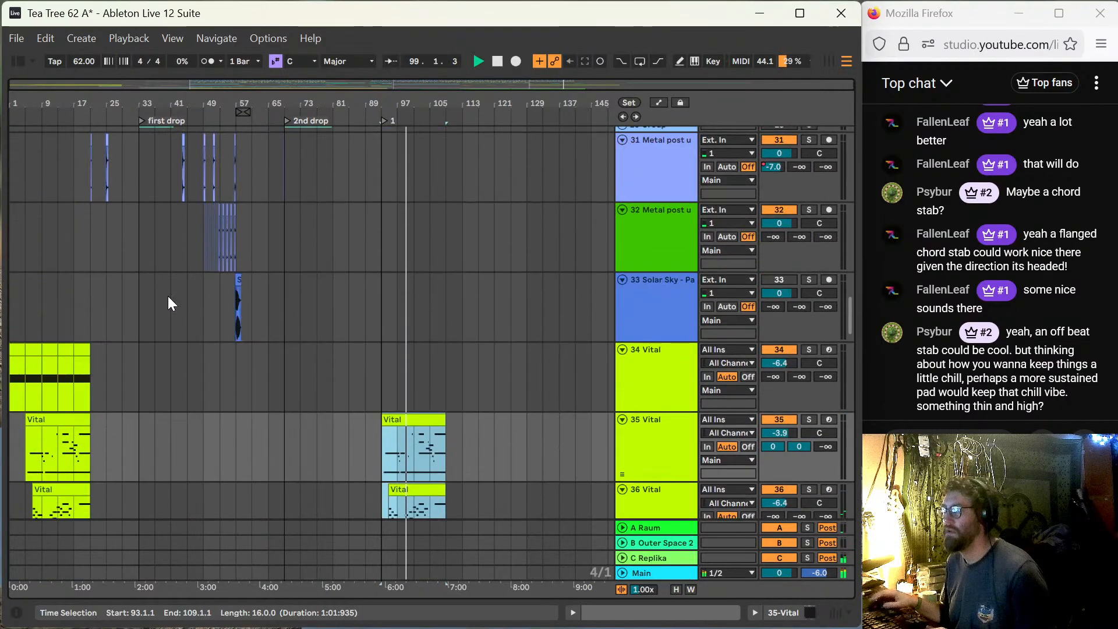
scroll(168, 296, up, 15)
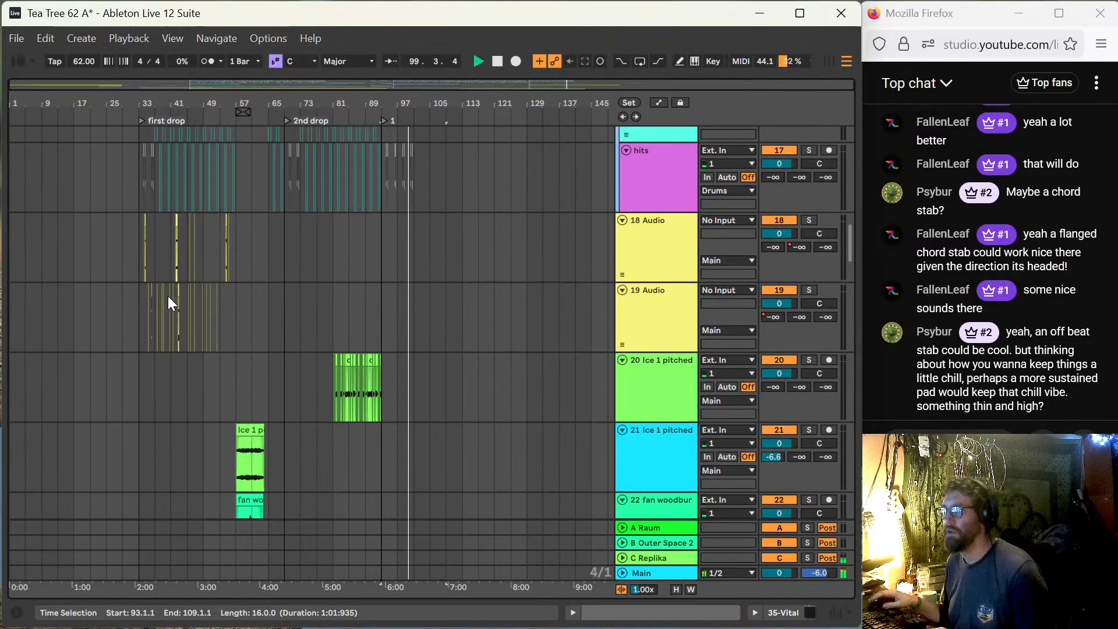
scroll(168, 296, up, 7)
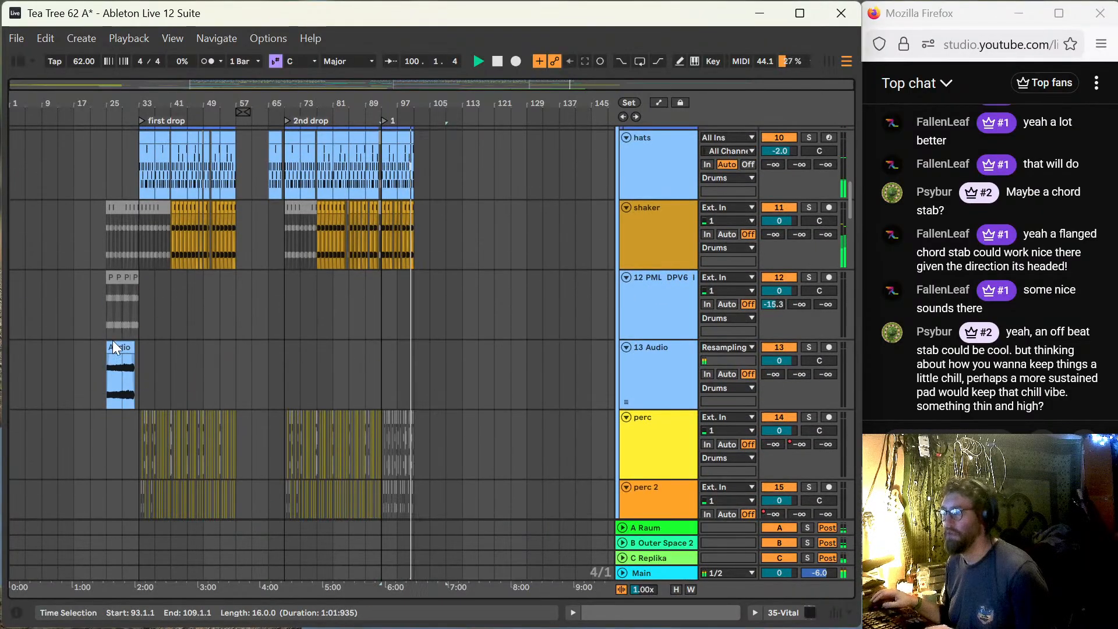
click(117, 345)
key(s)
key(space)
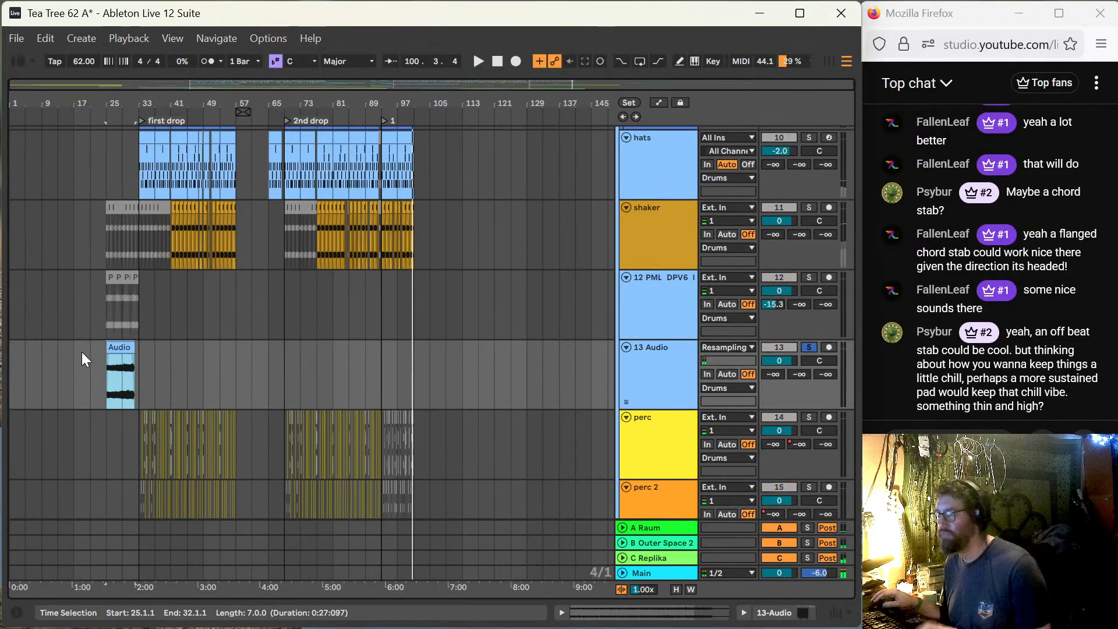
key(space)
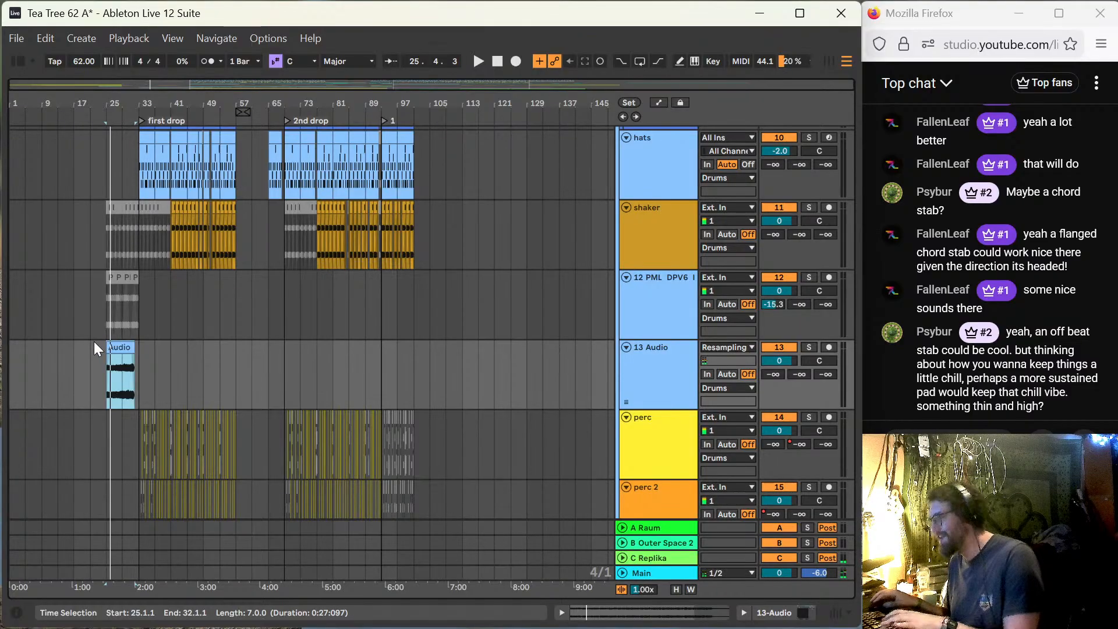
Step: Audition the first drop from 33.1.1 and examine the tracks below for material to reuse
scroll(166, 318, down, 10)
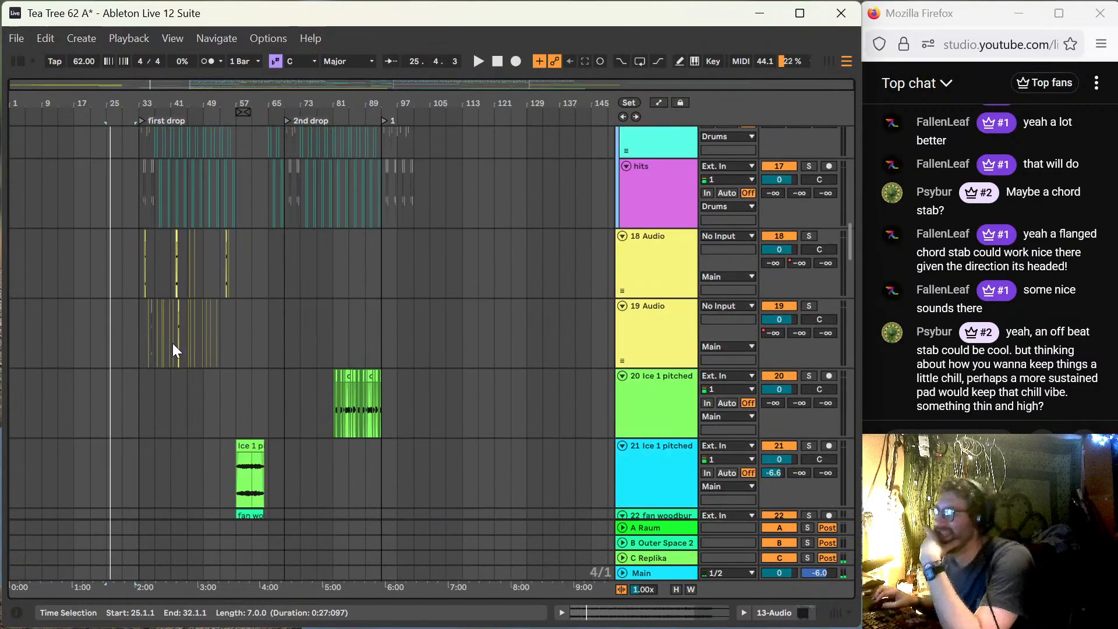
scroll(174, 349, down, 12)
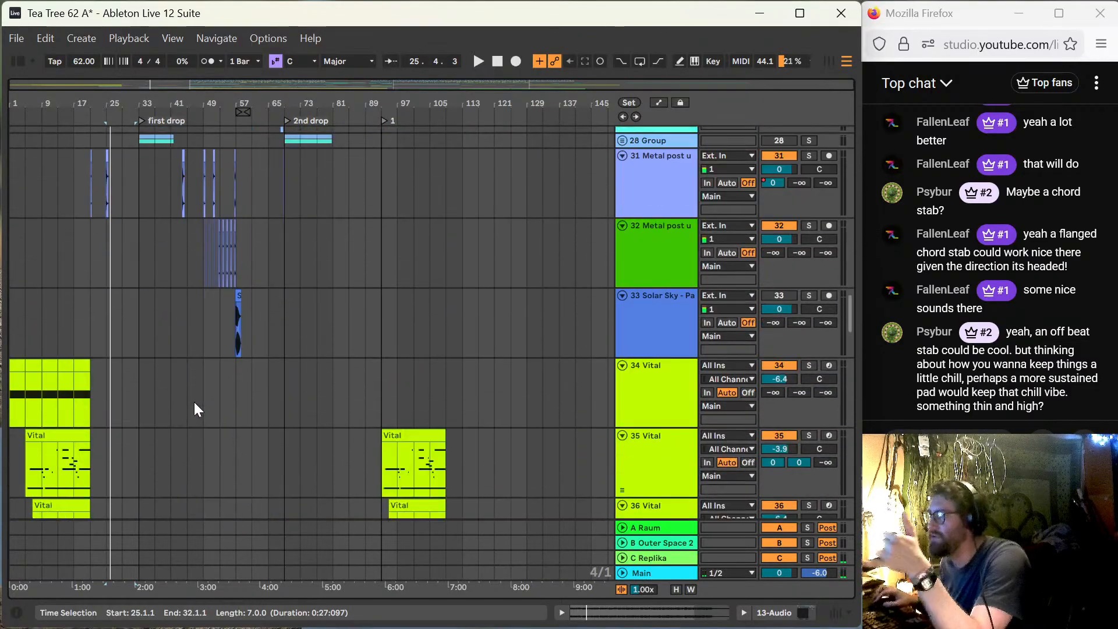
click(138, 191)
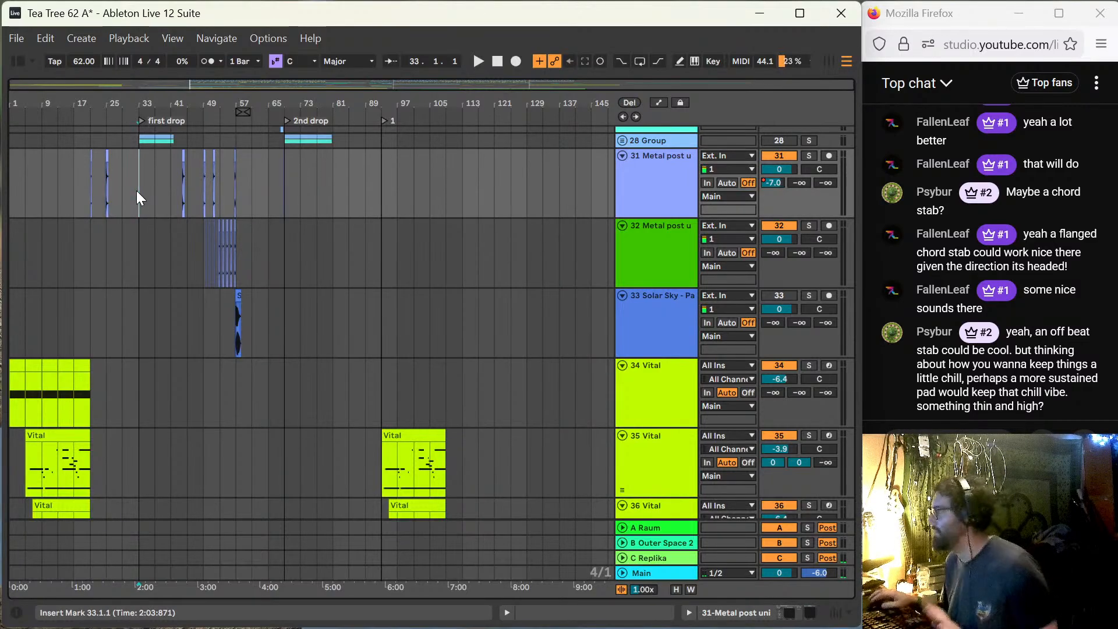
key(space)
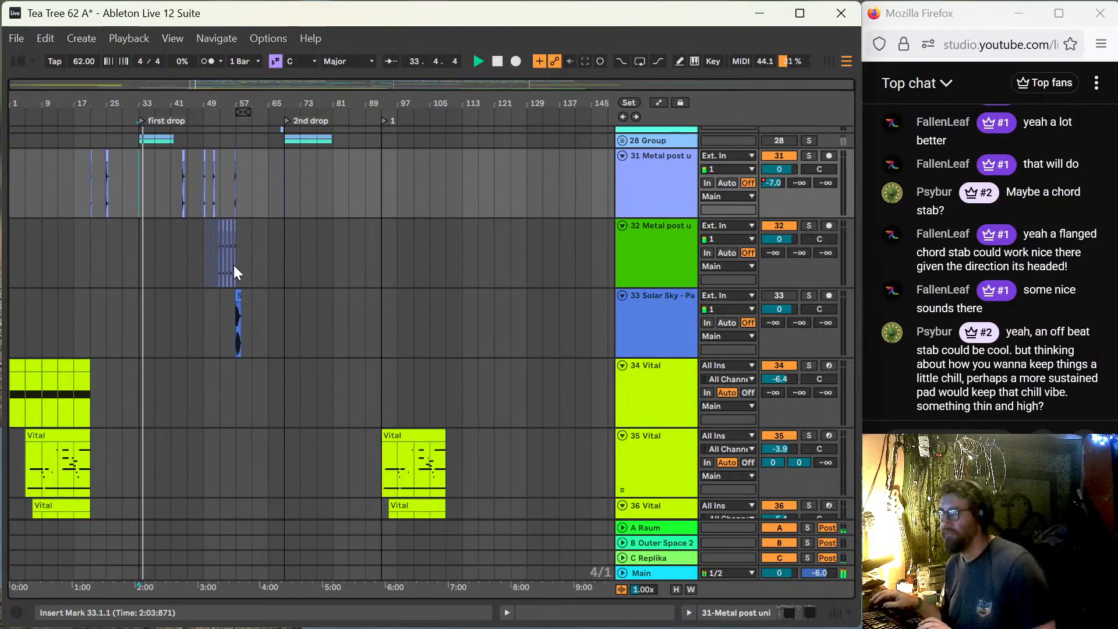
key(space)
scroll(204, 280, down, 15)
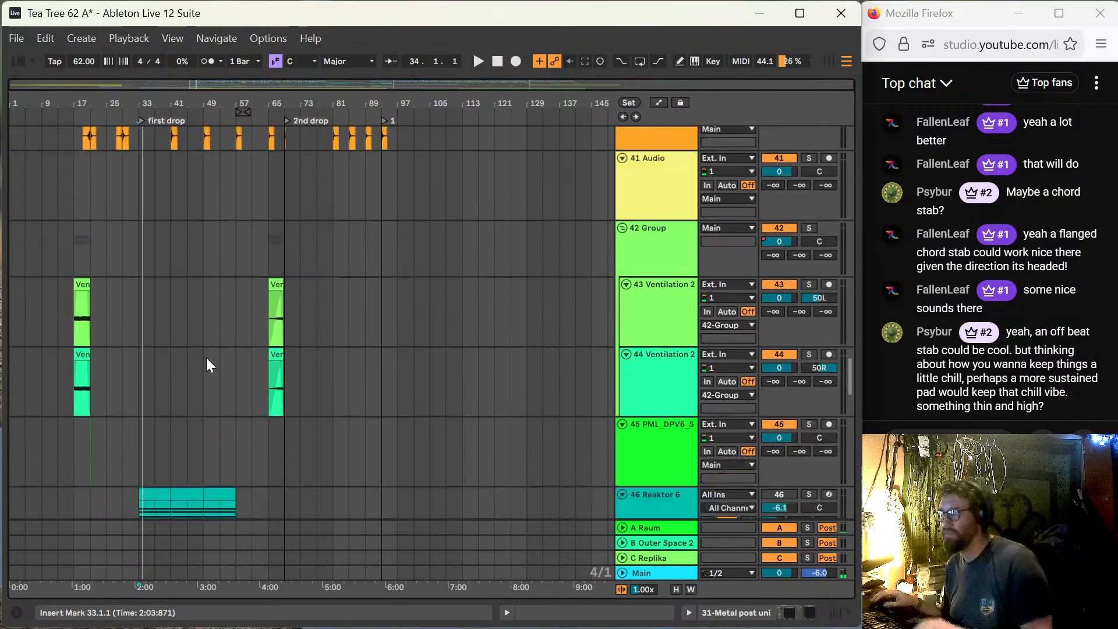
scroll(206, 358, down, 10)
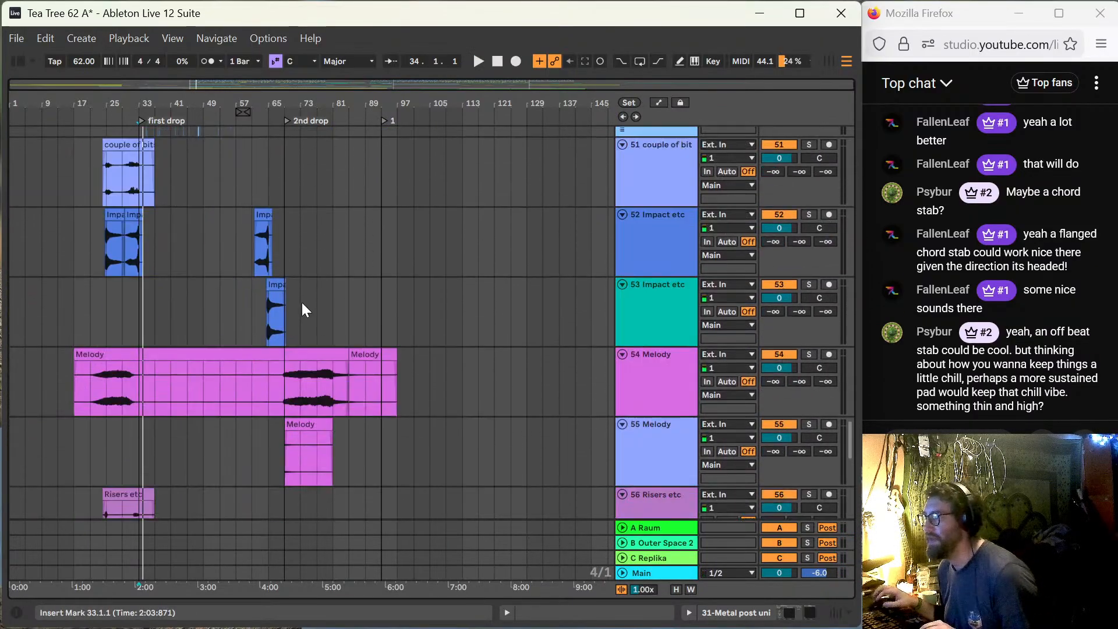
Step: Delete the Vital clip copies on tracks 35 and 36 that begin around bar 93
scroll(319, 327, up, 12)
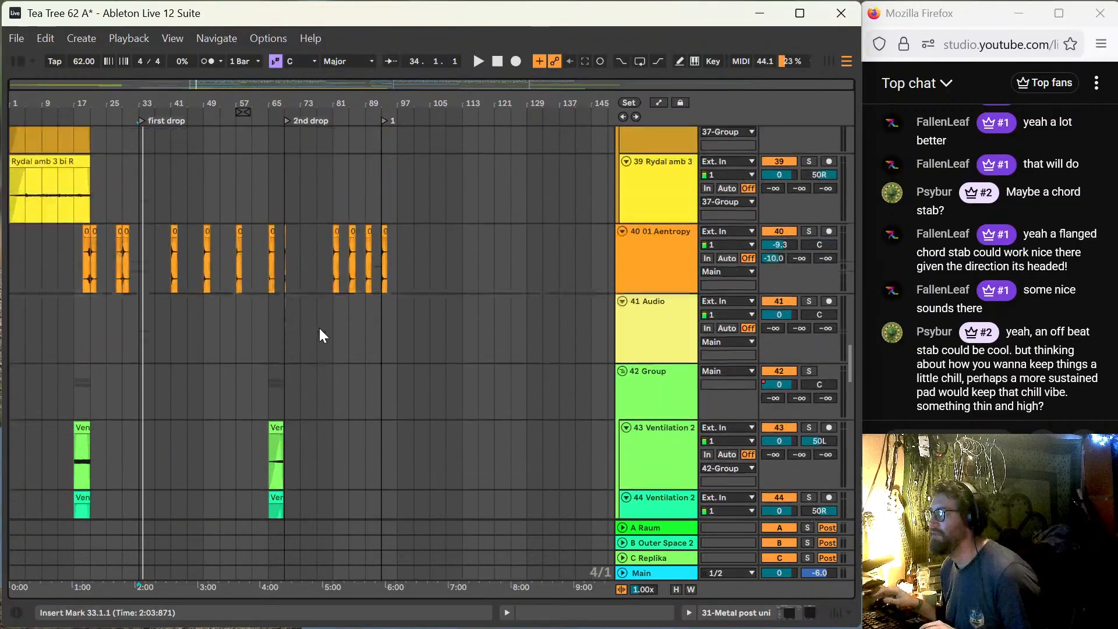
scroll(320, 327, up, 9)
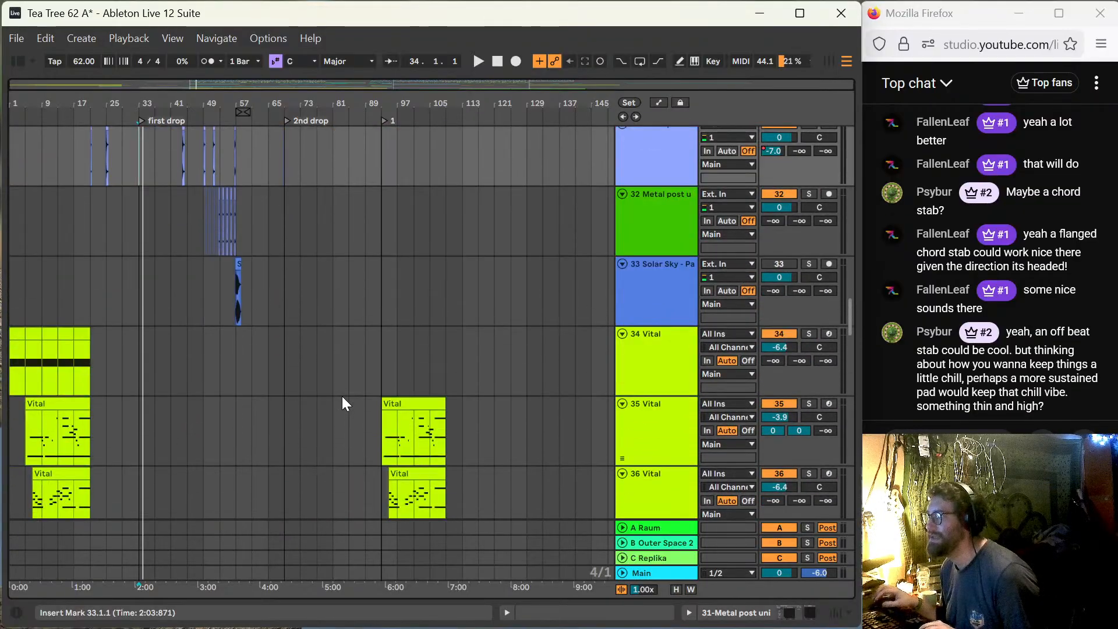
scroll(386, 353, down, 1)
click(399, 327)
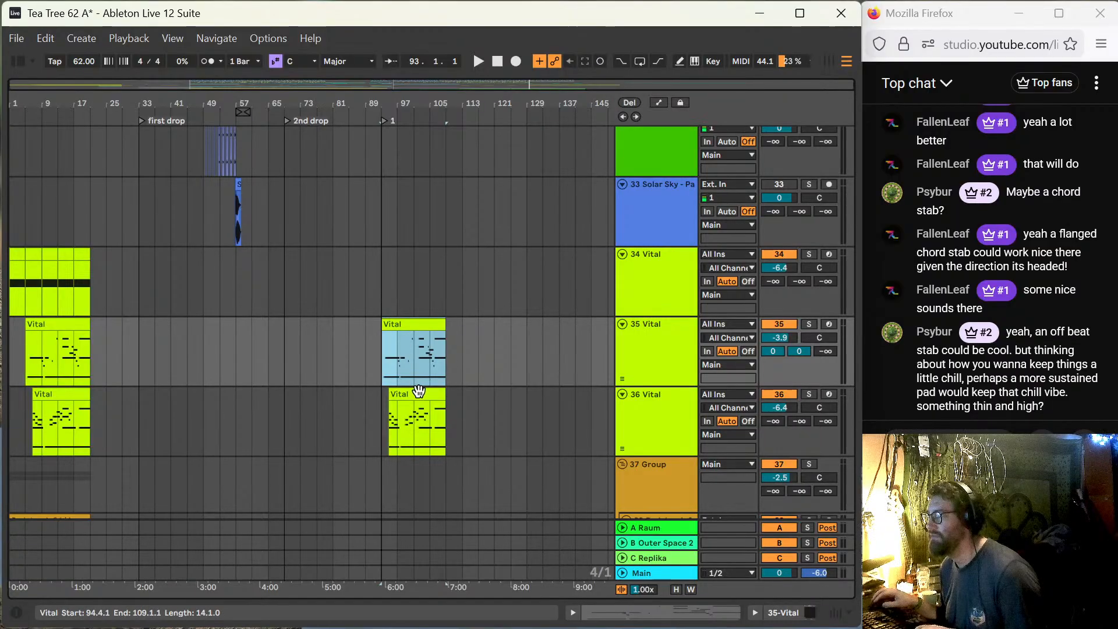
shift+click(422, 401)
key(Delete)
Step: Deactivate all shaker clips from bar 93 up to 101.1.1
scroll(420, 393, up, 15)
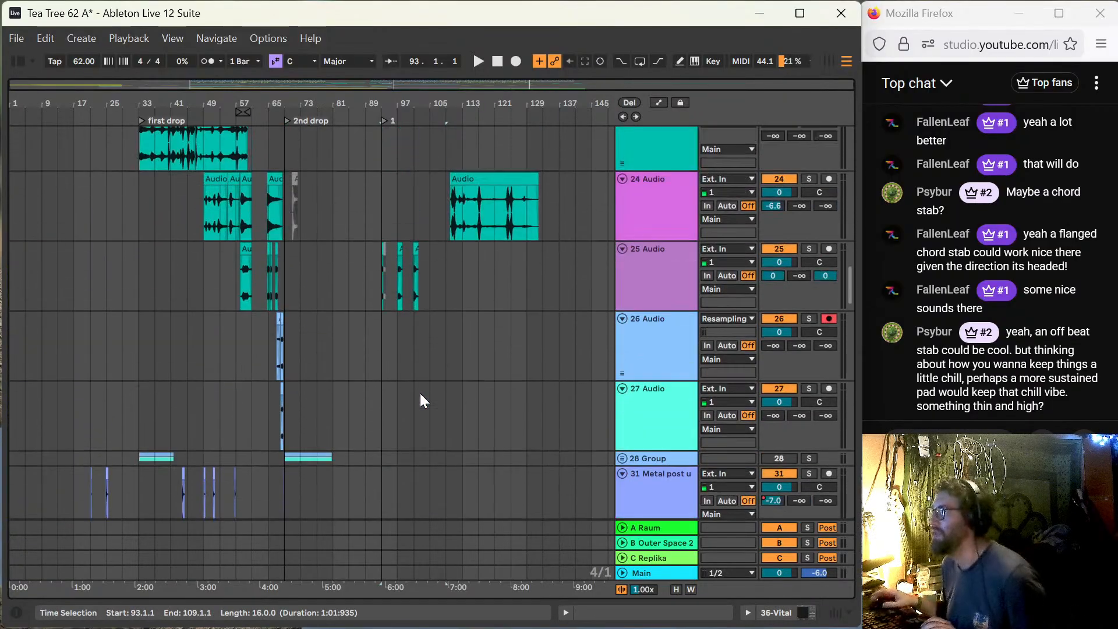
scroll(420, 393, up, 11)
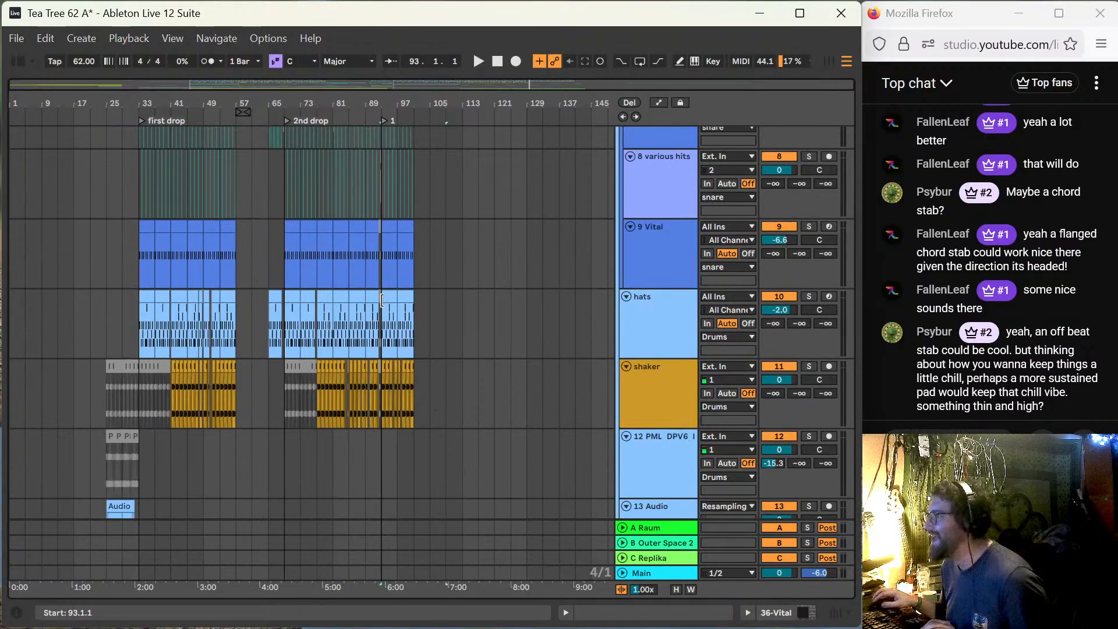
click(382, 300)
key(plus)
key(plus)
key(plus)
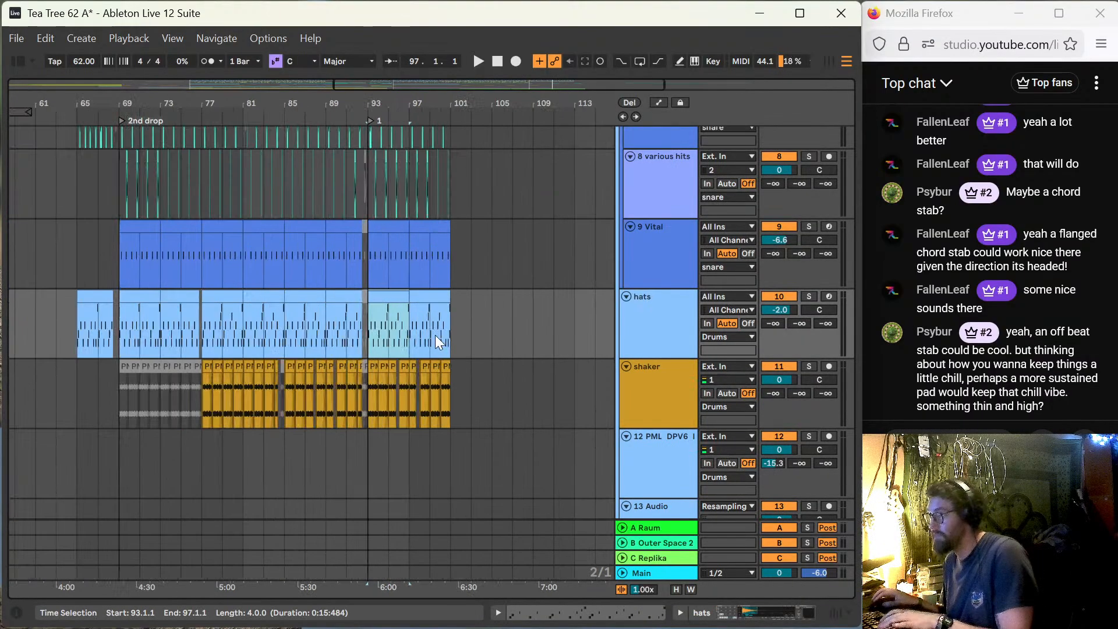
click(479, 367)
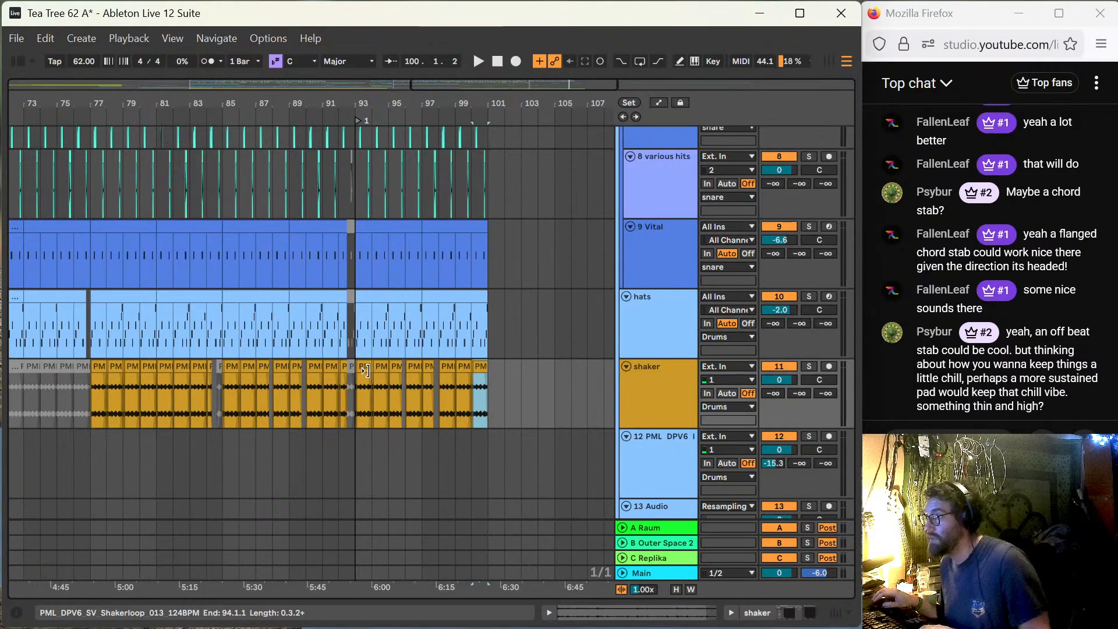
shift+click(365, 366)
key(0)
Step: Audition the transition into bar 93 from 92.1.1 with the shaker clips deactivated
key(space)
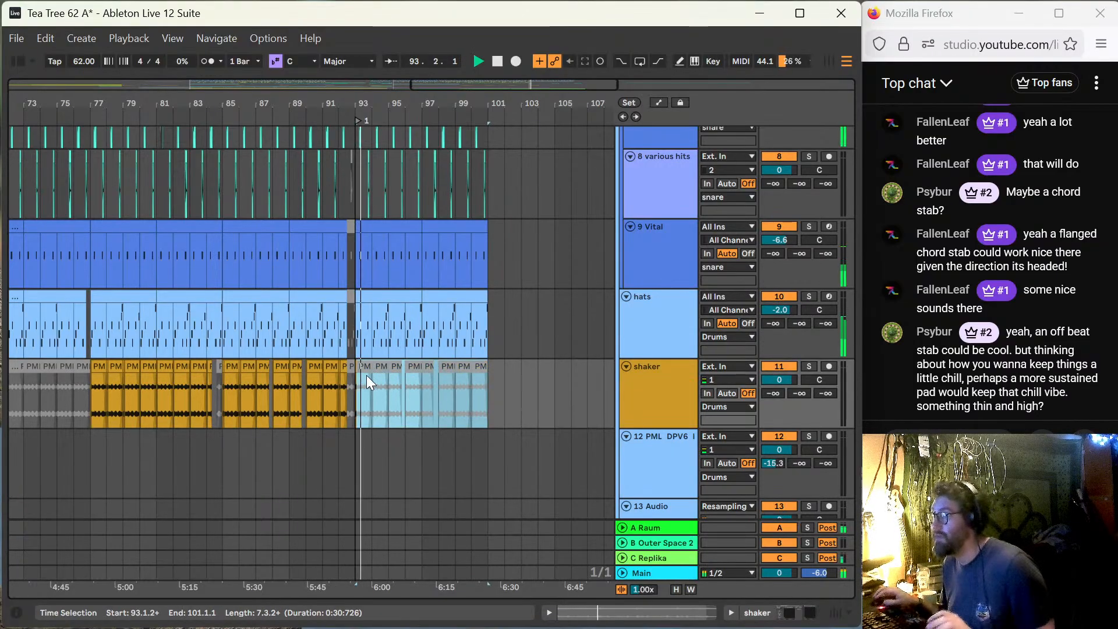
click(335, 320)
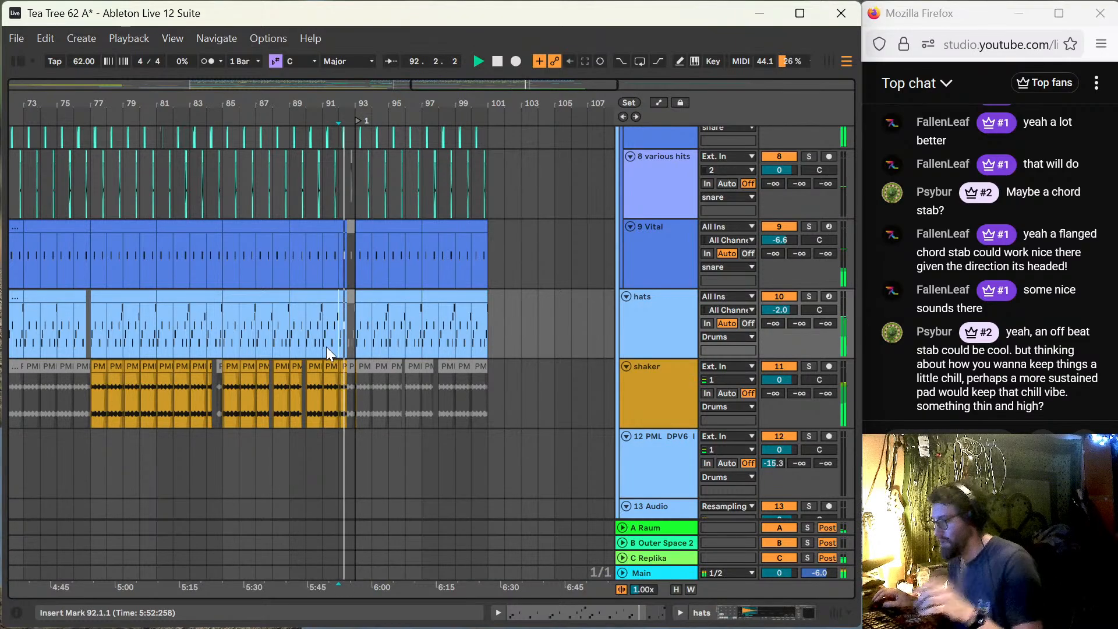
click(318, 295)
click(320, 307)
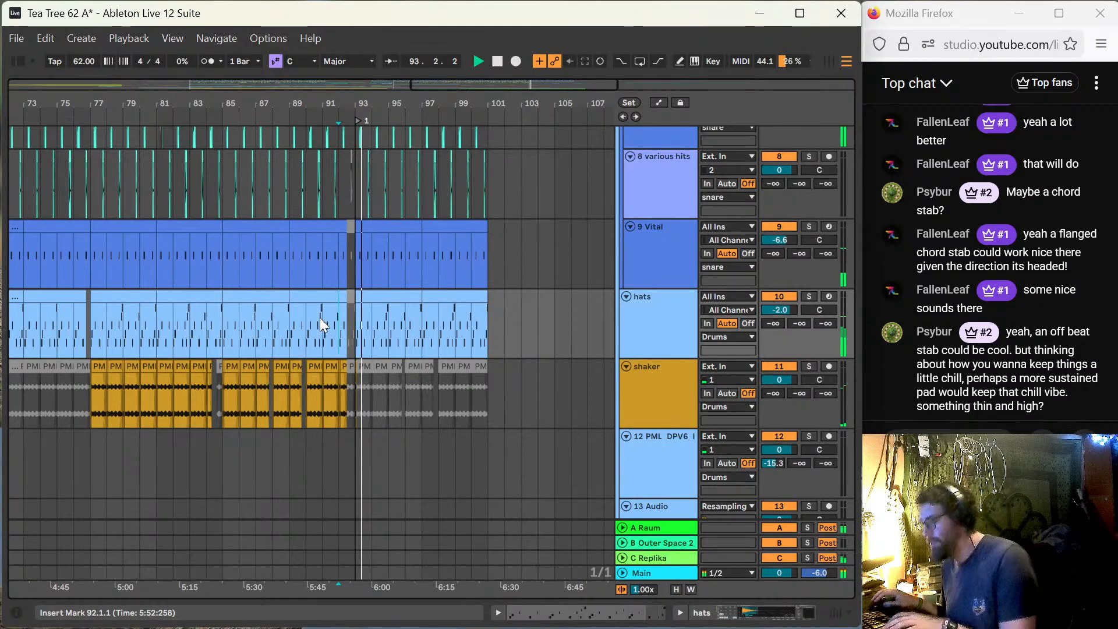
Step: Examine the tracks from the drums down to track 50 around the first drop for fragments to reuse
scroll(328, 355, down, 5)
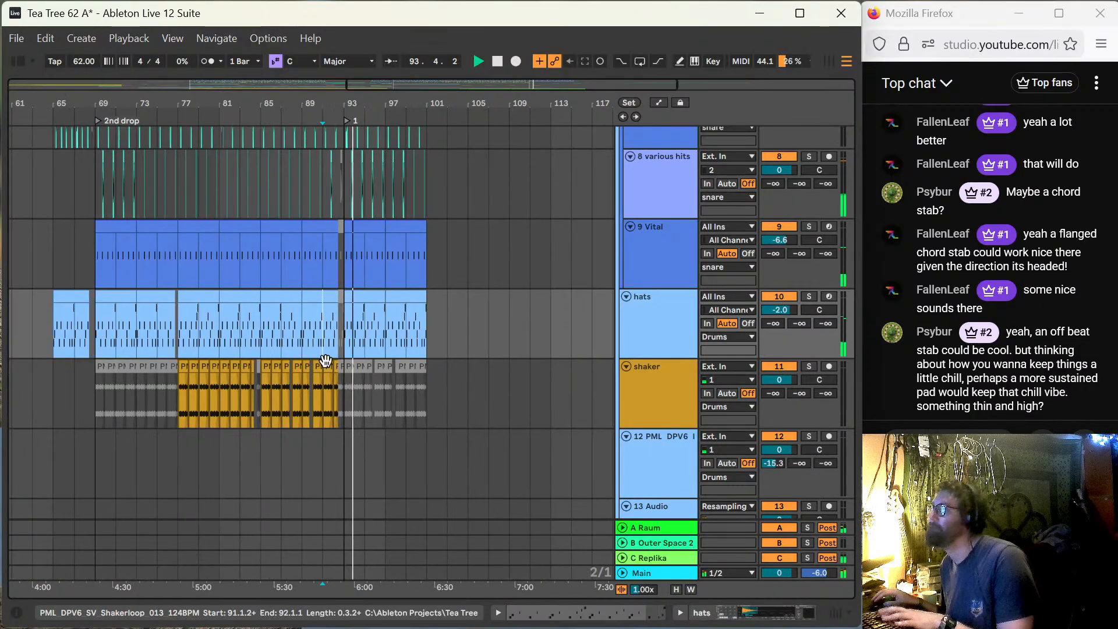
scroll(332, 353, down, 2)
scroll(334, 353, down, 15)
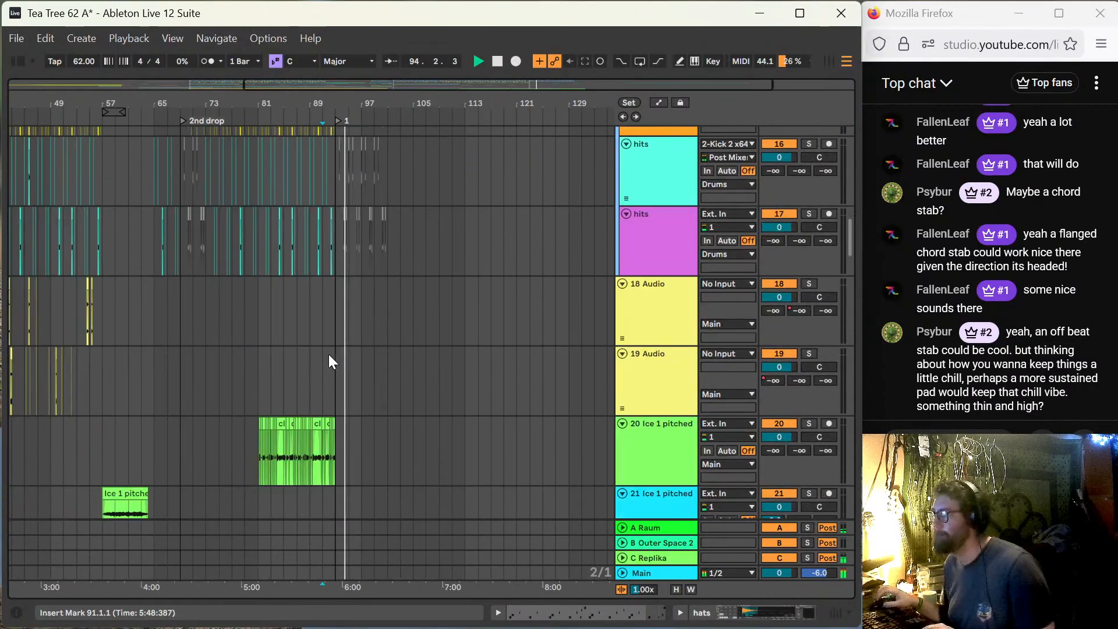
scroll(358, 320, down, 15)
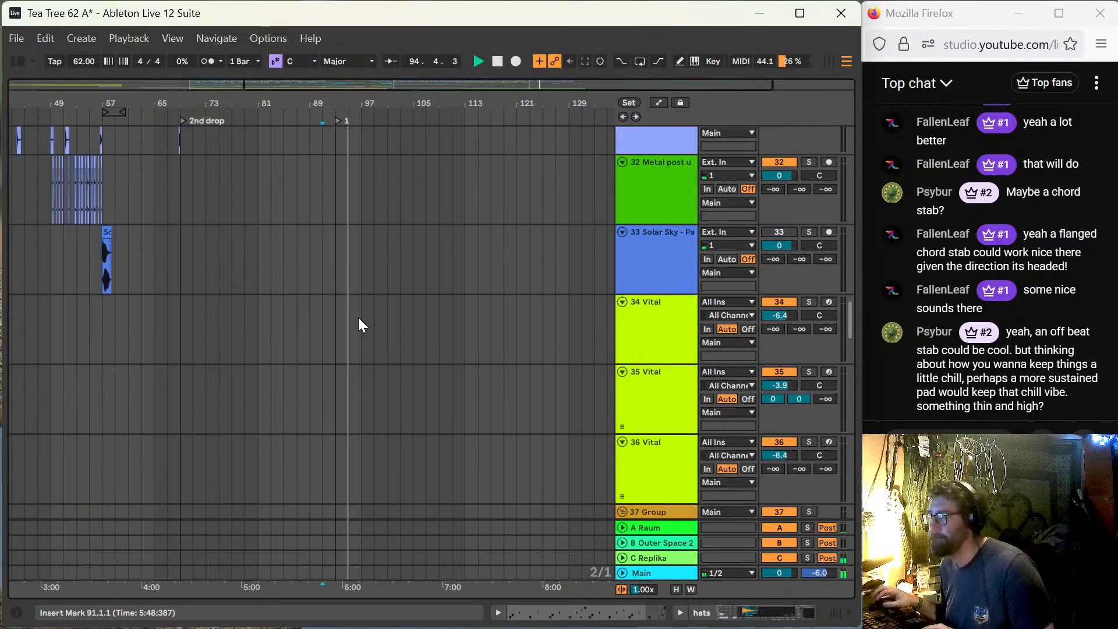
scroll(362, 317, up, 10)
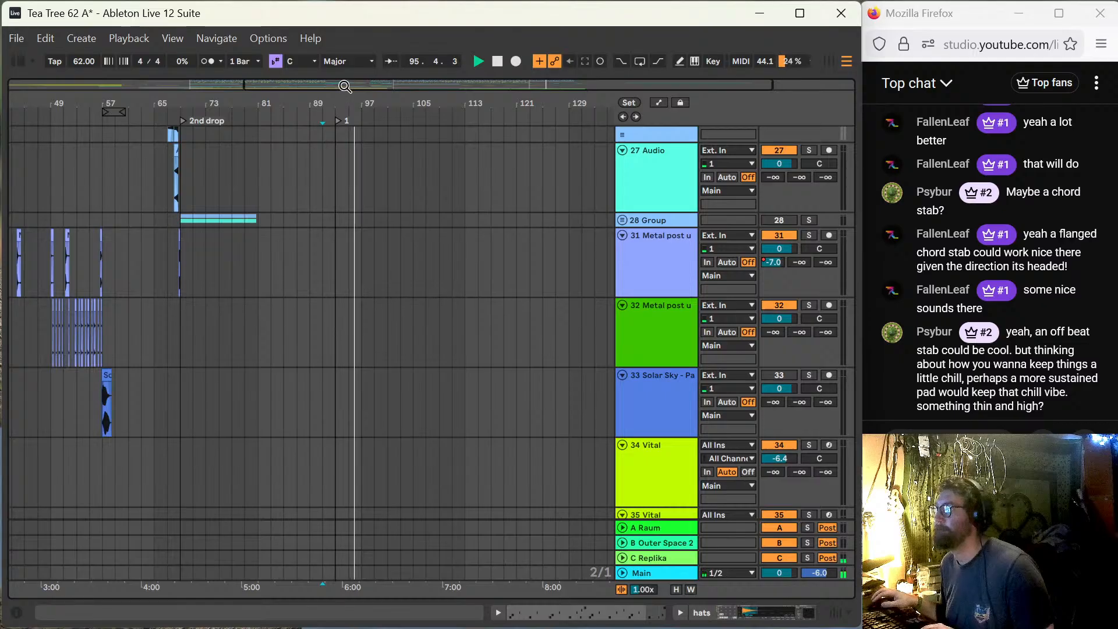
drag(344, 86, 113, 87)
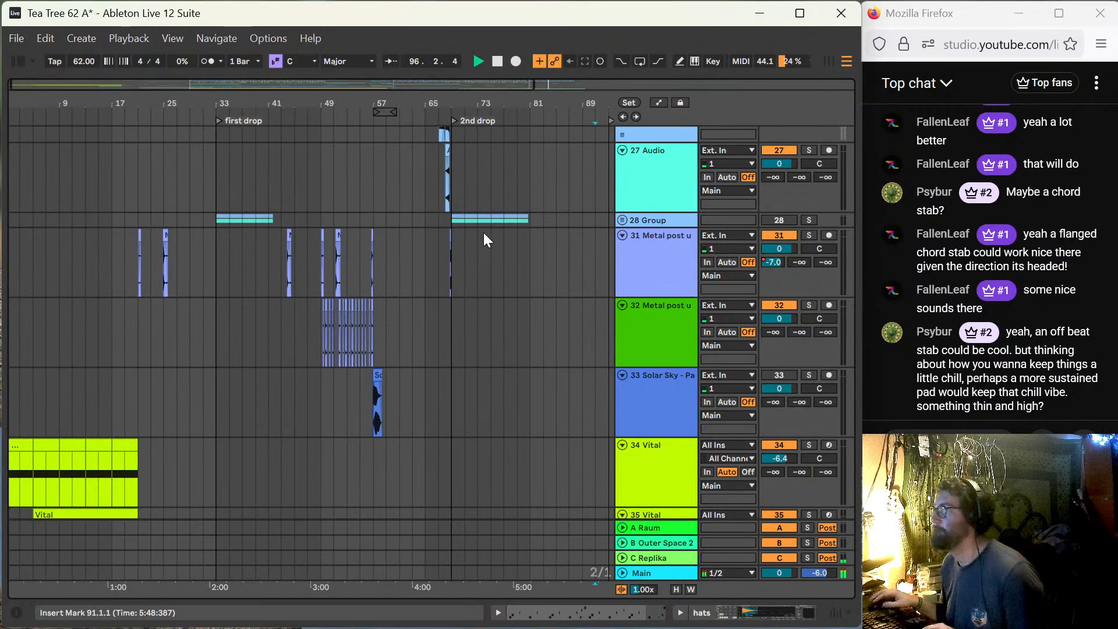
scroll(417, 291, down, 10)
scroll(455, 304, down, 10)
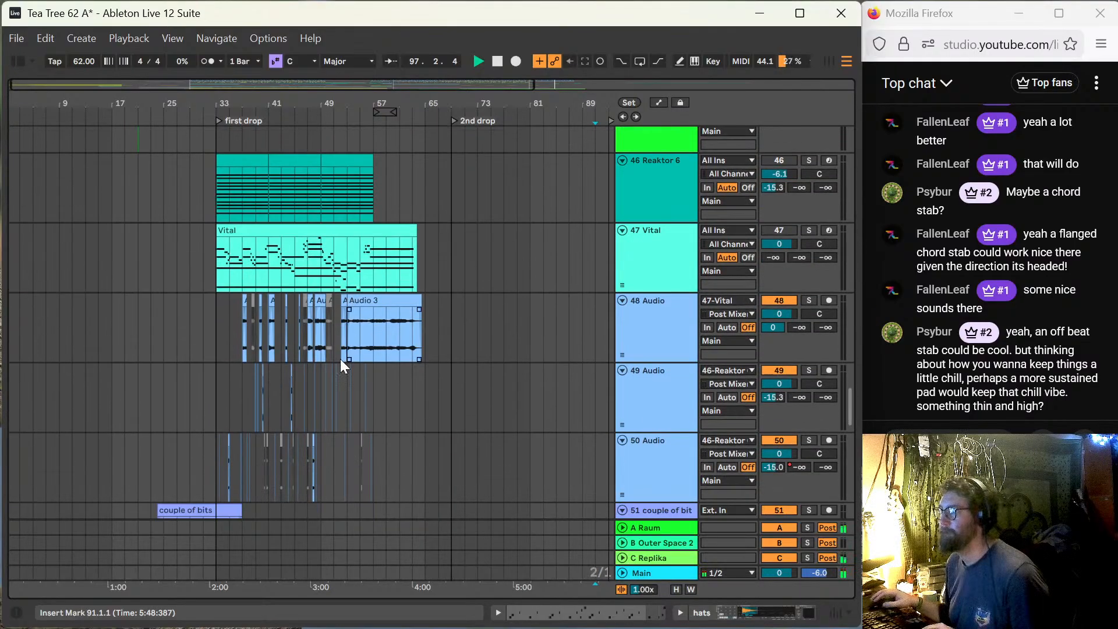
Step: Audition the fragments on track 50 from 35.1.1 with that track soloed
key(space)
click(228, 459)
key(s)
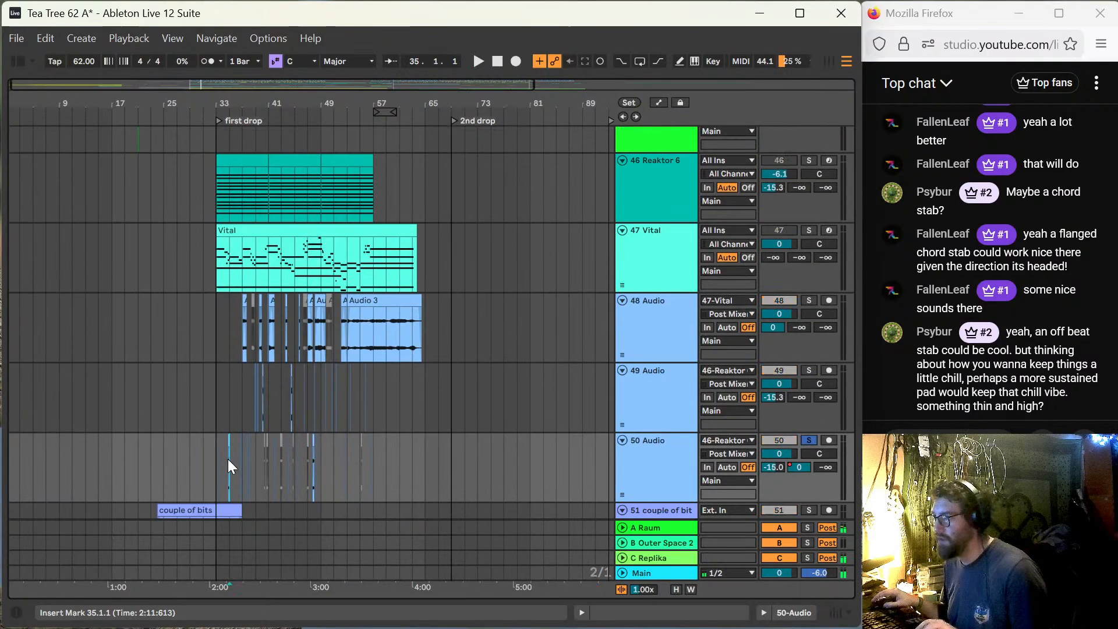
key(space)
key(plus)
key(plus)
key(plus)
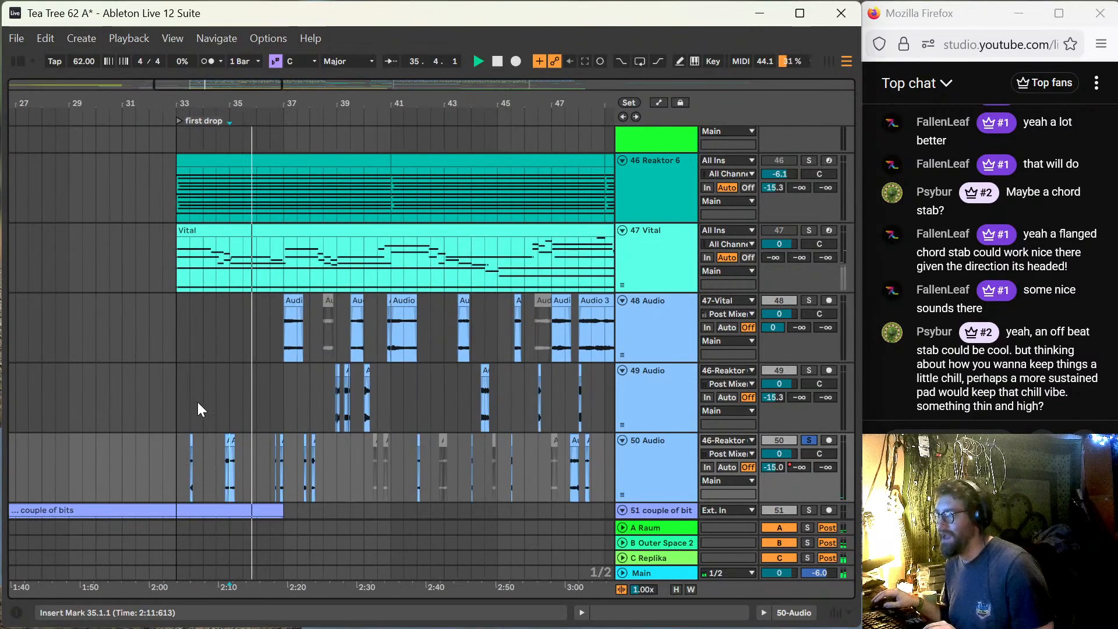
Step: Audition the Audio 3 clip on track 48 from 37.1.1 with only that track soloed
click(294, 318)
key(s)
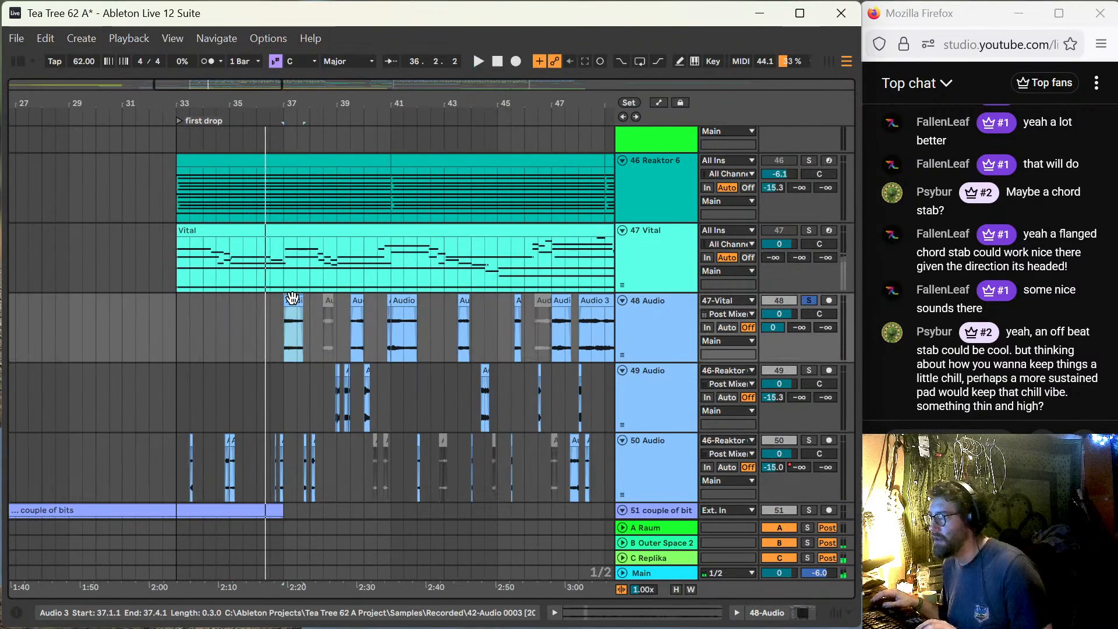
key(space)
key(space)
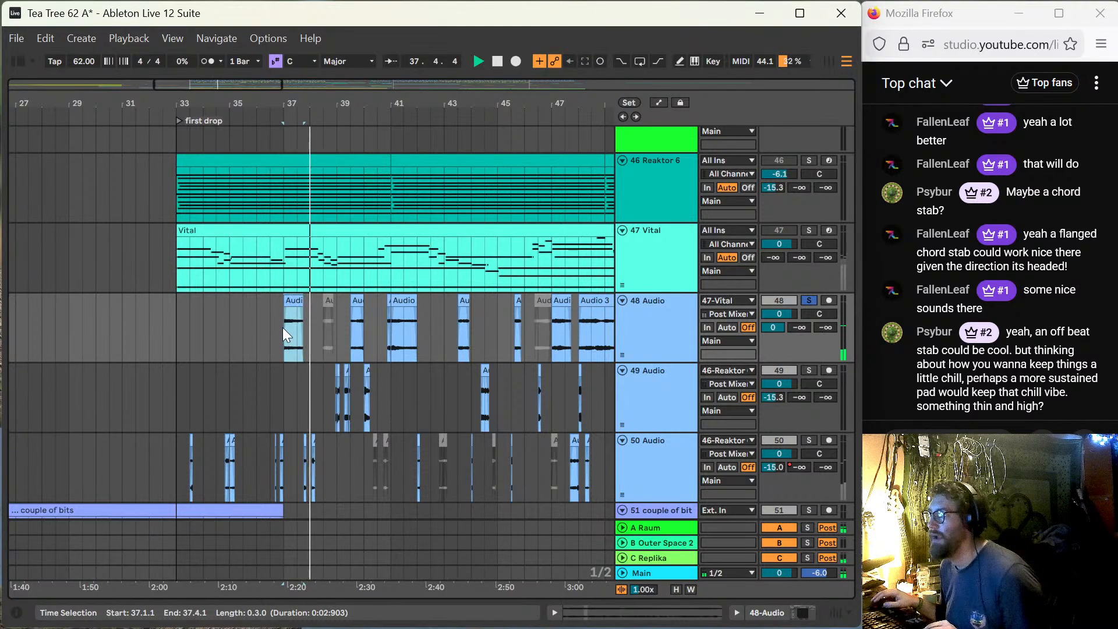
Step: Copy the range 37.1.1 to 45.1.1 on tracks 48 and 49 to 93.1.1
drag(283, 328, 499, 392)
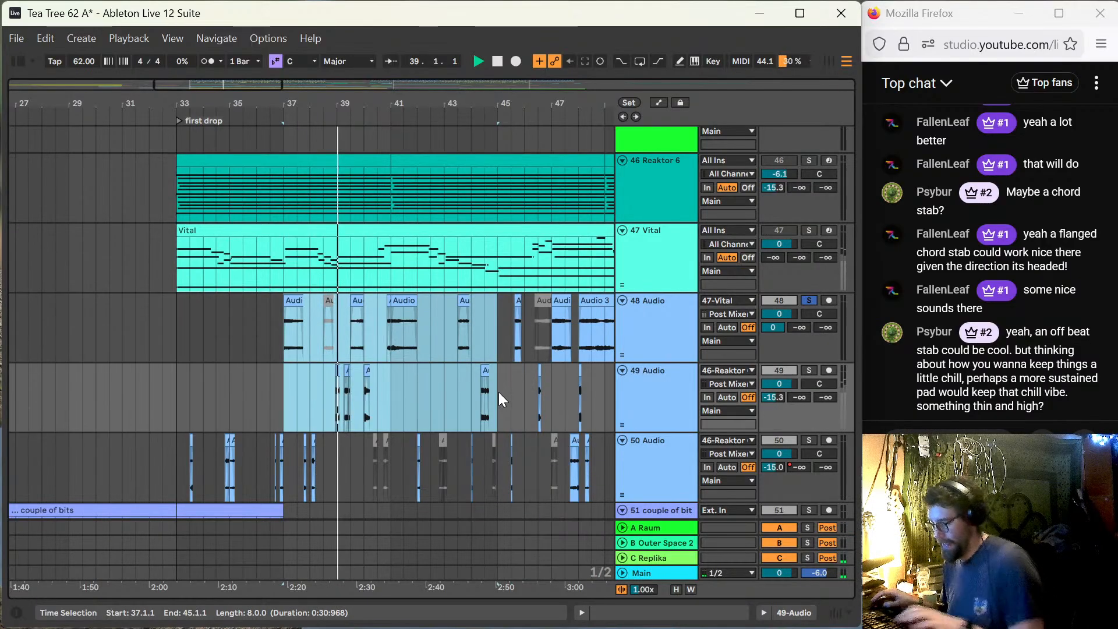
key(minus)
key(minus)
key(minus)
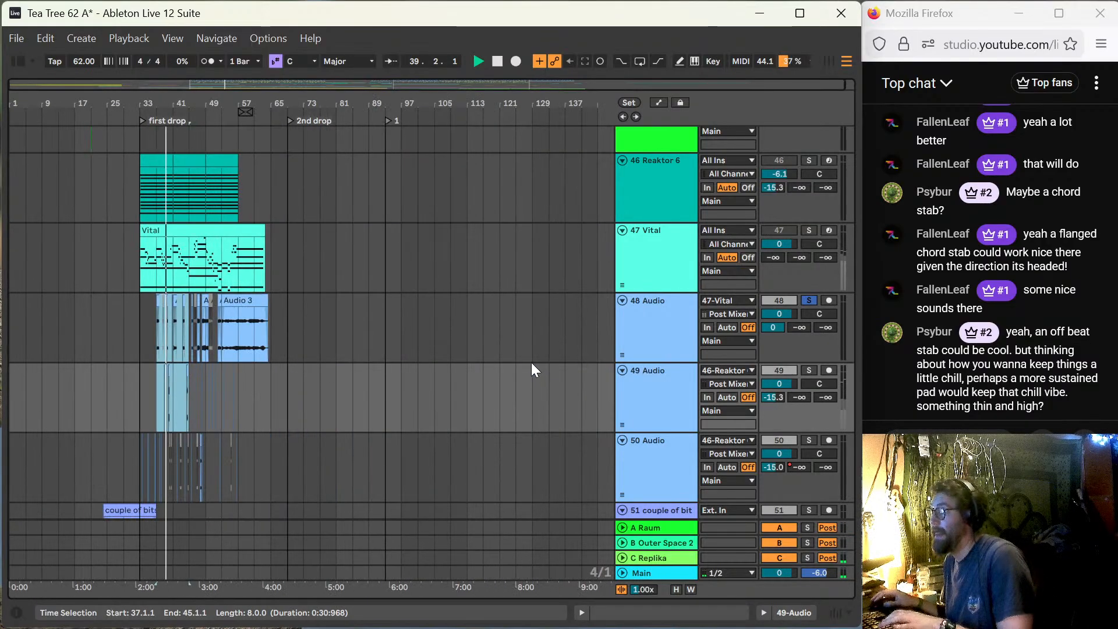
click(384, 328)
key(ctrl+v)
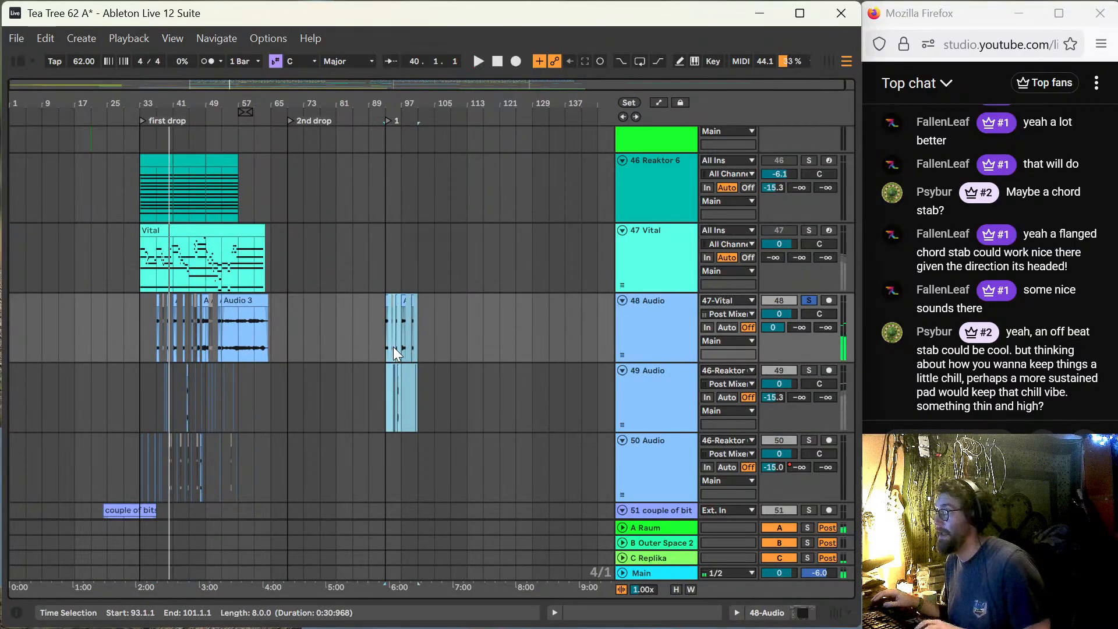
Step: Audition the pasted fragments from 93.1.1 with tracks 48 and 49 soloed, and return to the full mix
key(s)
key(space)
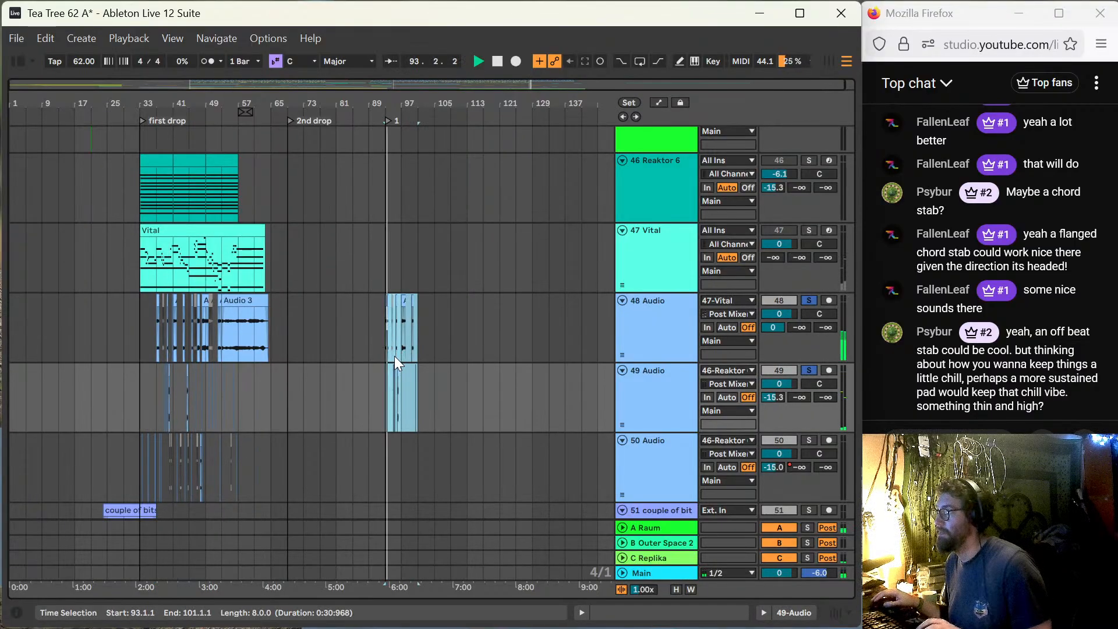
key(s)
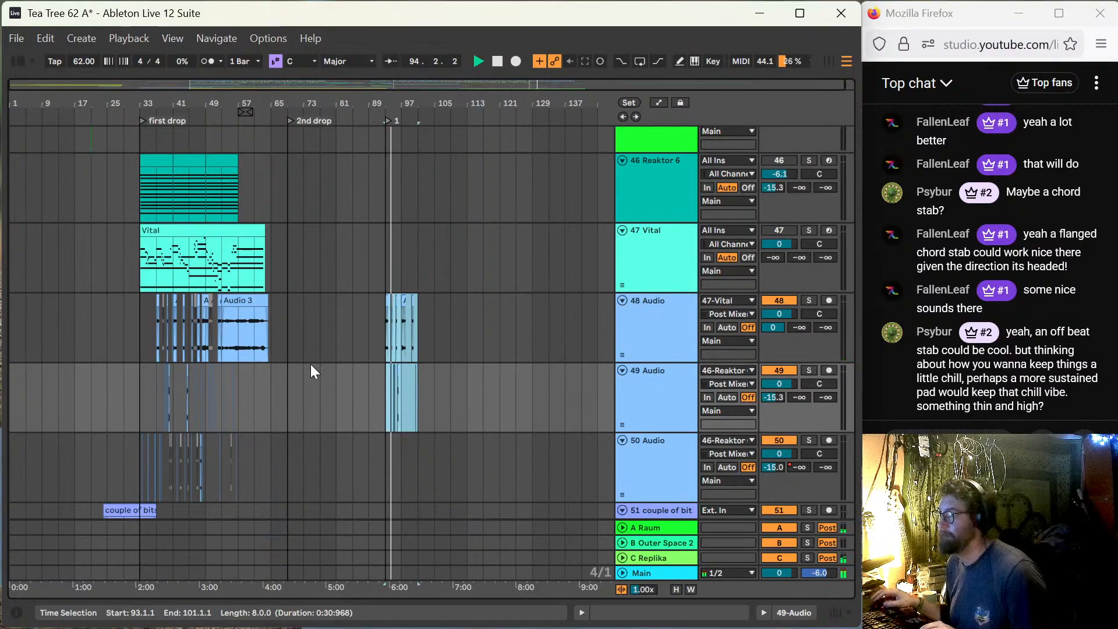
Step: Examine the Melody, Shruti and Tech tracks below for more first-drop material to reuse
scroll(184, 386, down, 5)
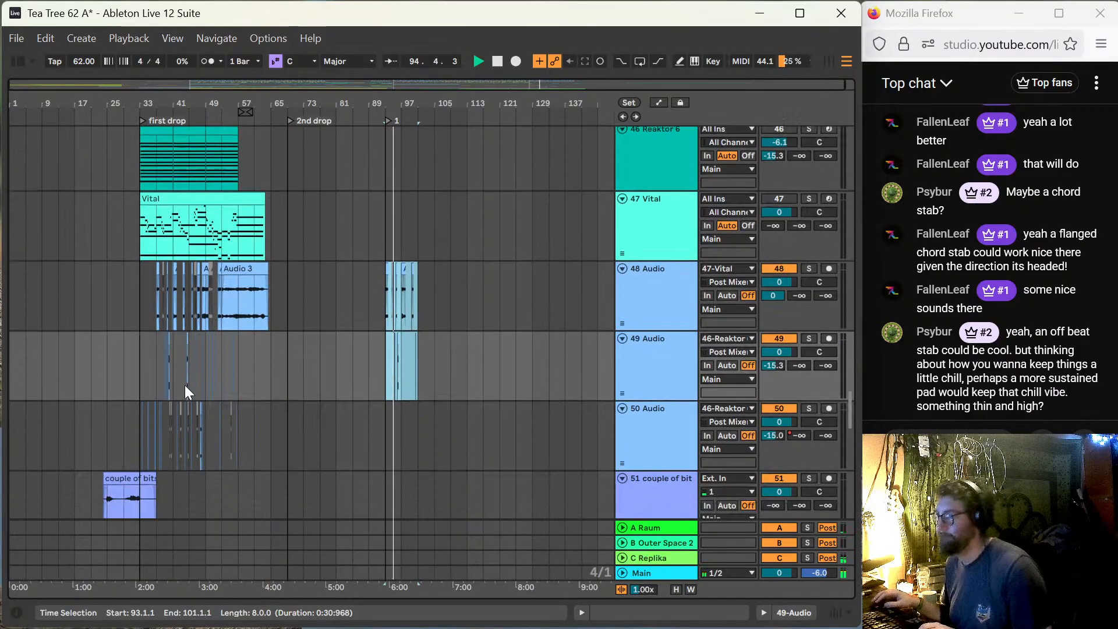
scroll(155, 400, down, 10)
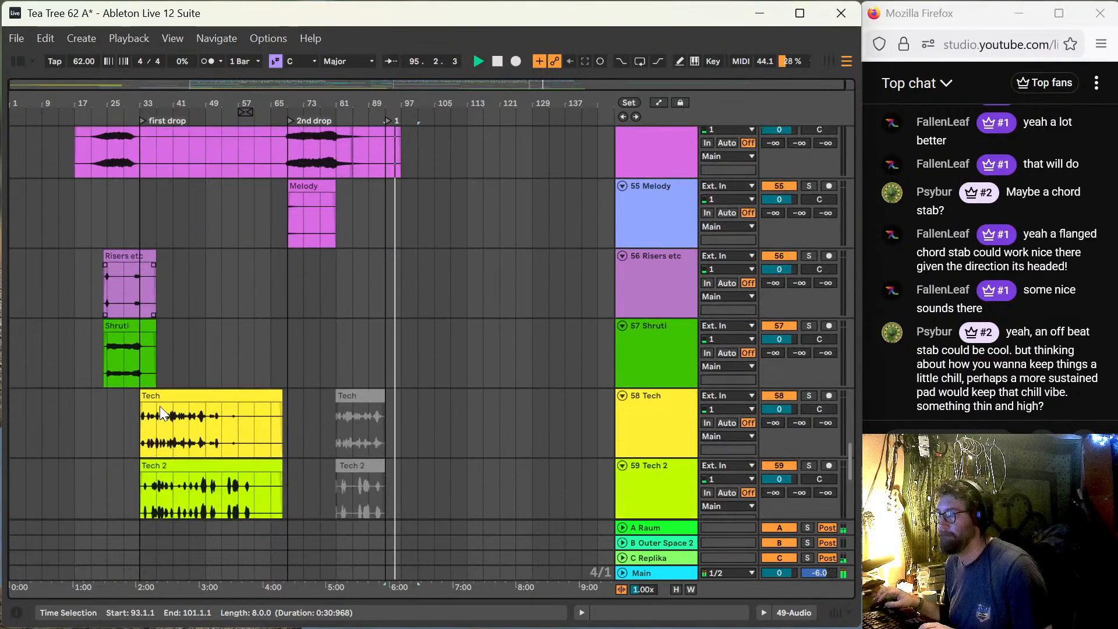
scroll(180, 401, down, 2)
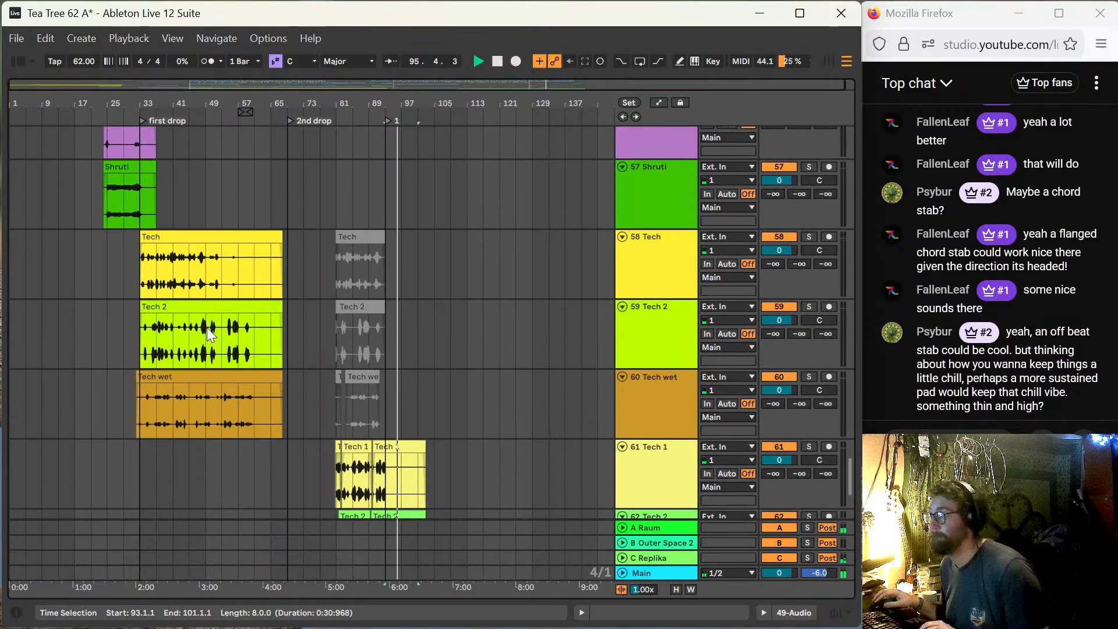
scroll(264, 358, down, 3)
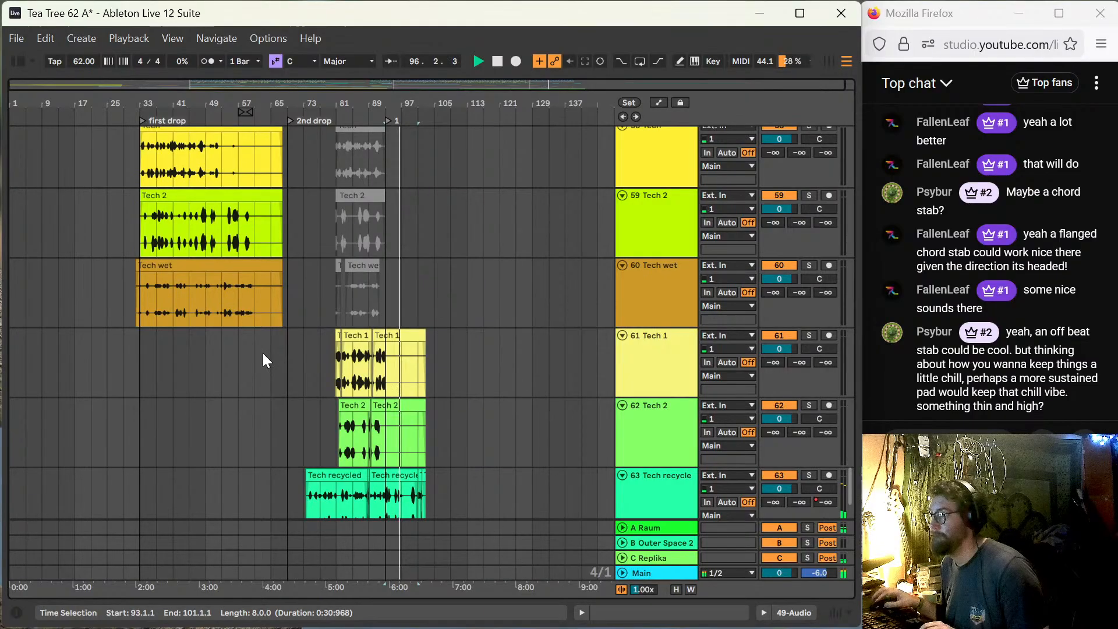
scroll(262, 352, down, 1)
scroll(256, 347, up, 2)
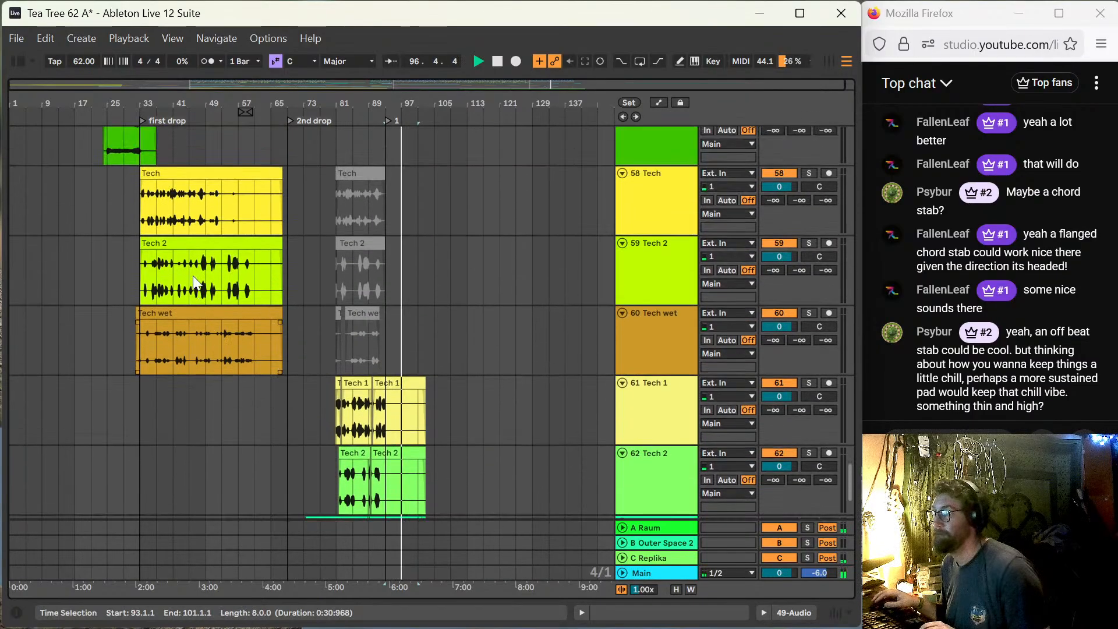
ctrl+click(170, 243)
key(ctrl+d)
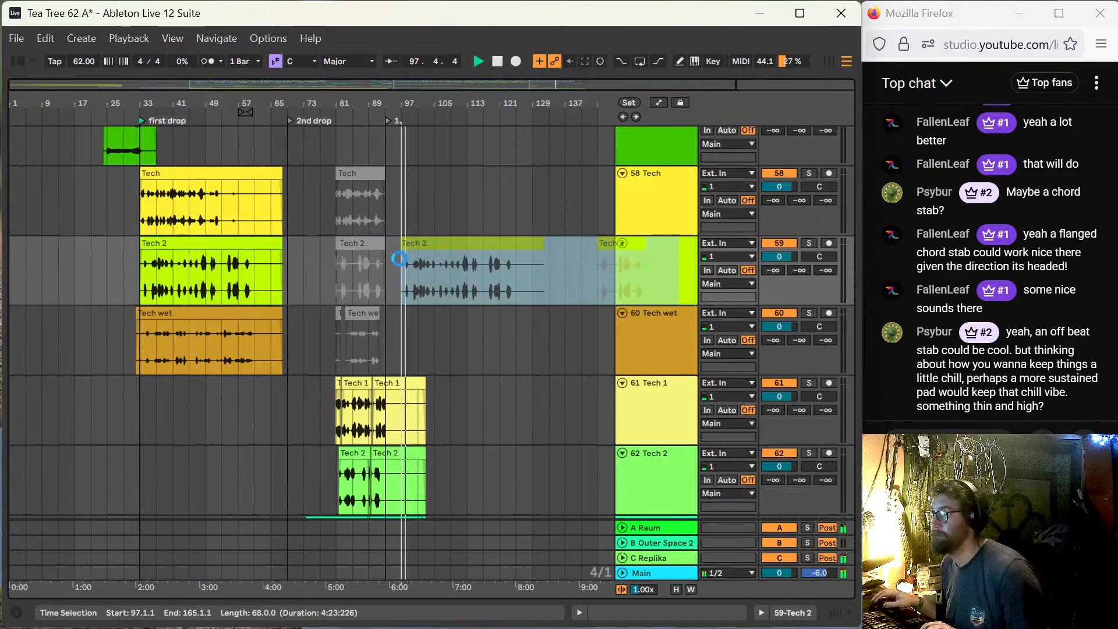
key(ctrl+z)
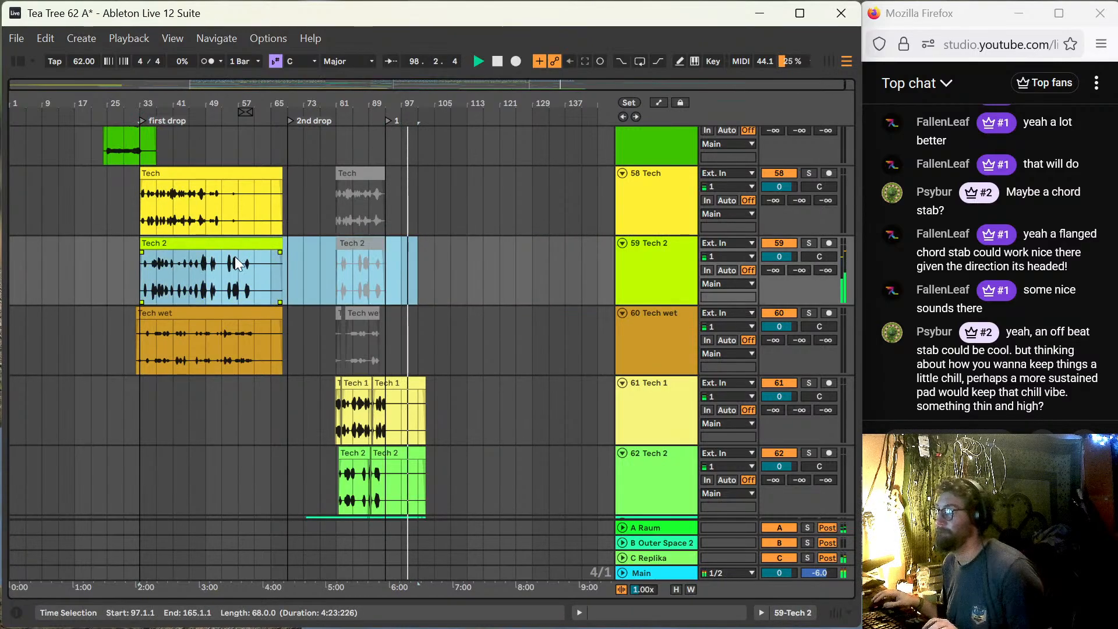
Step: Place a copy of the first-drop Tech 2 clip at 93.1.1 on track 59 and play it
click(219, 248)
drag(211, 245, 455, 250)
key(space)
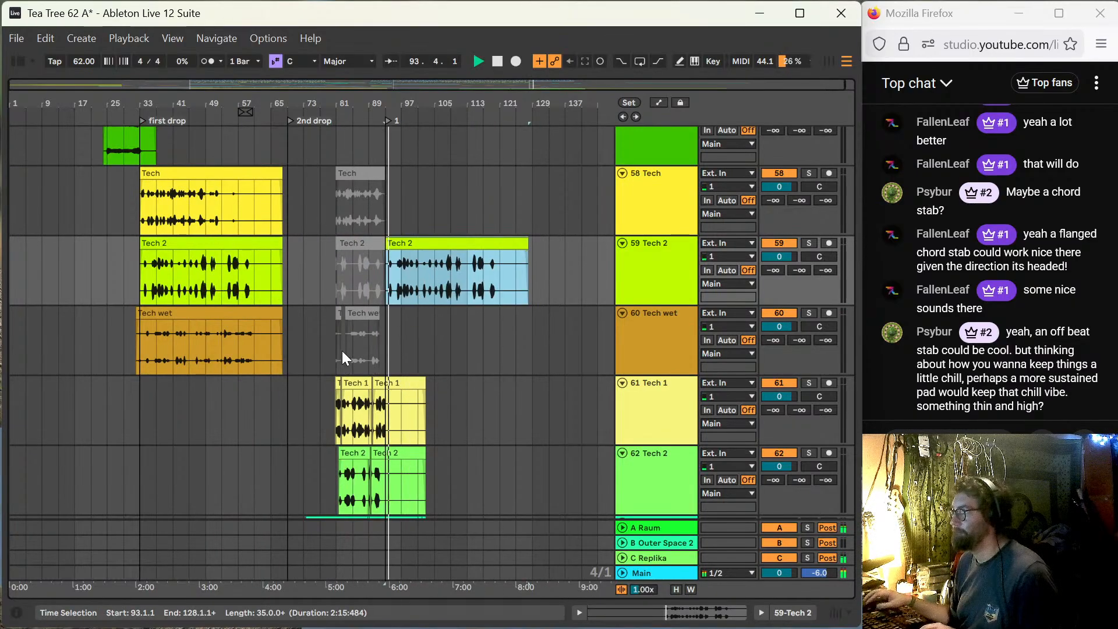
Step: Delete the two short pasted clips around bar 95 on track 49
click(393, 263)
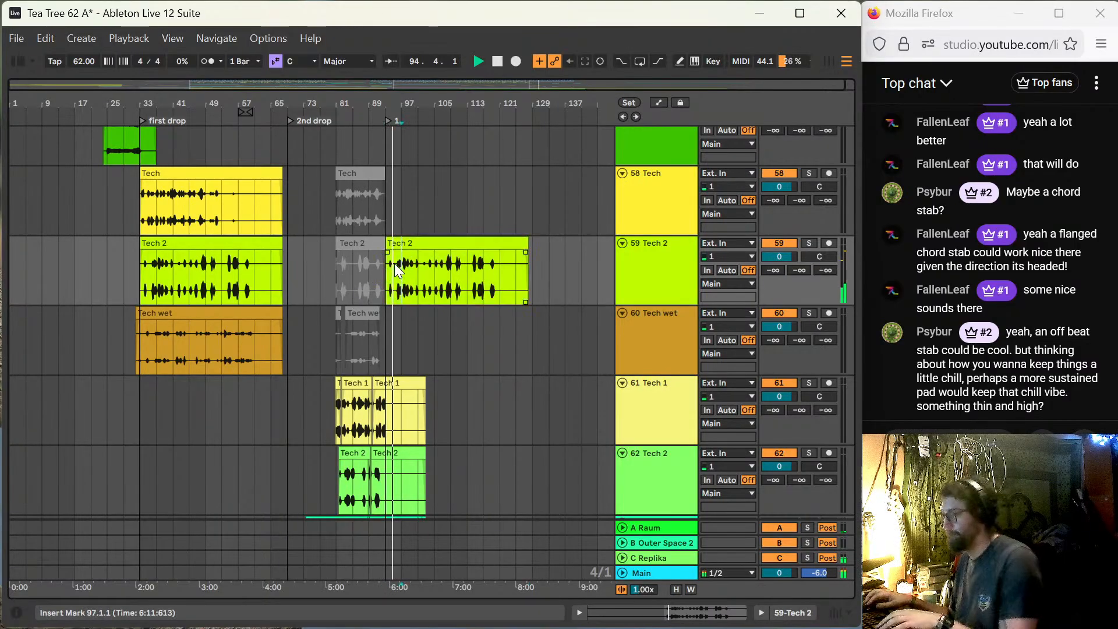
key(plus)
key(plus)
key(plus)
scroll(368, 287, up, 10)
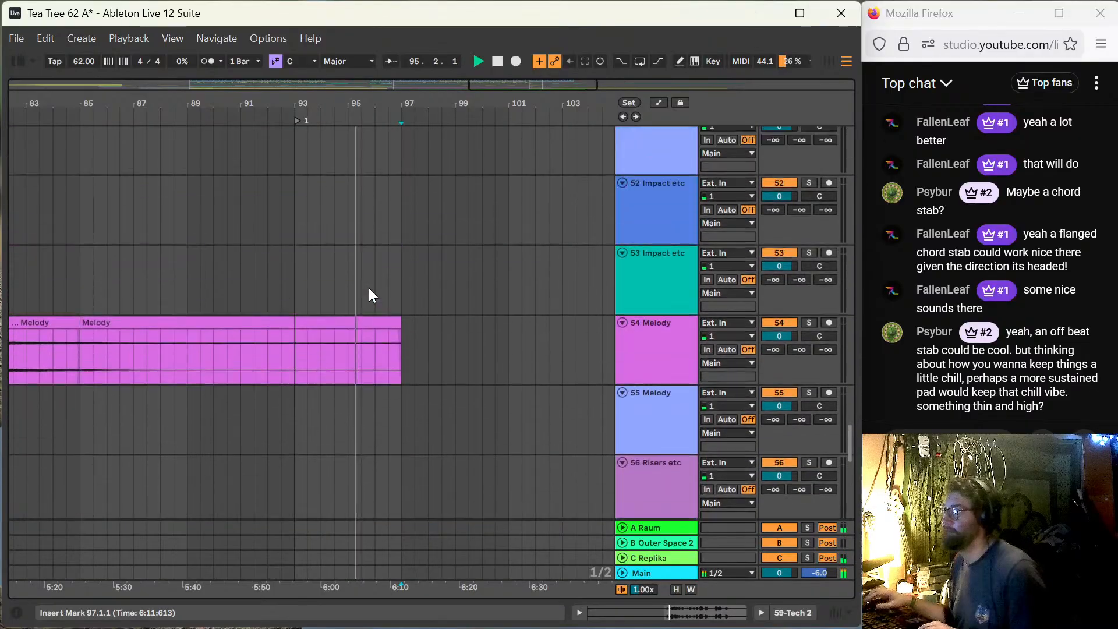
scroll(369, 288, up, 5)
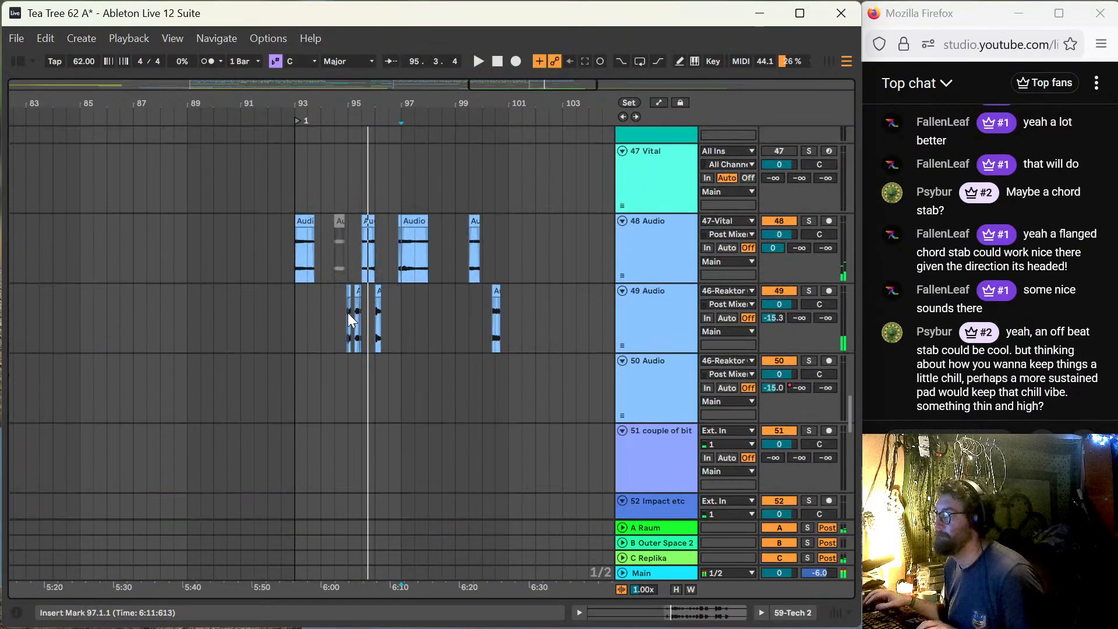
drag(338, 315, 371, 318)
Step: Audition the section from 92.3.1 and examine how the Tech tracks line up after bar 93
click(290, 262)
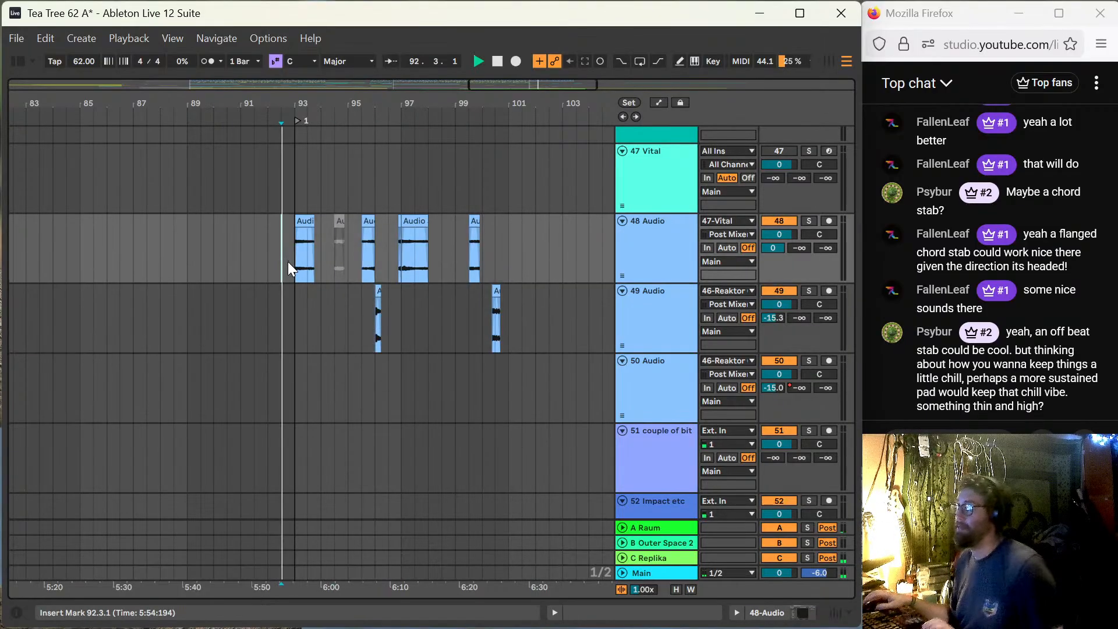
key(space)
scroll(373, 335, down, 15)
scroll(378, 333, down, 5)
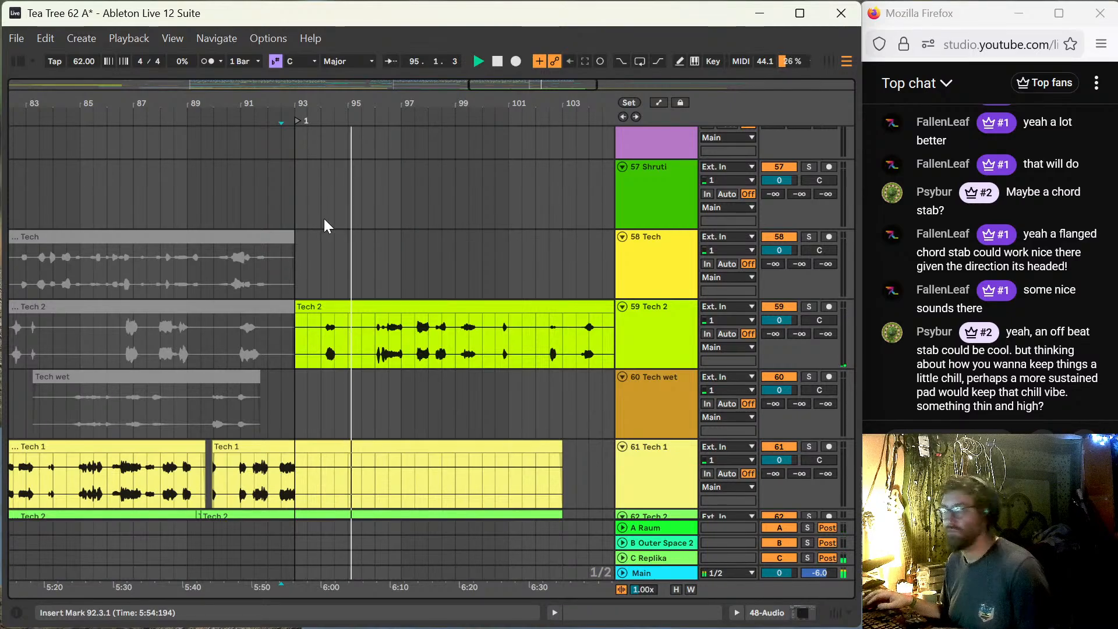
scroll(372, 245, down, 5)
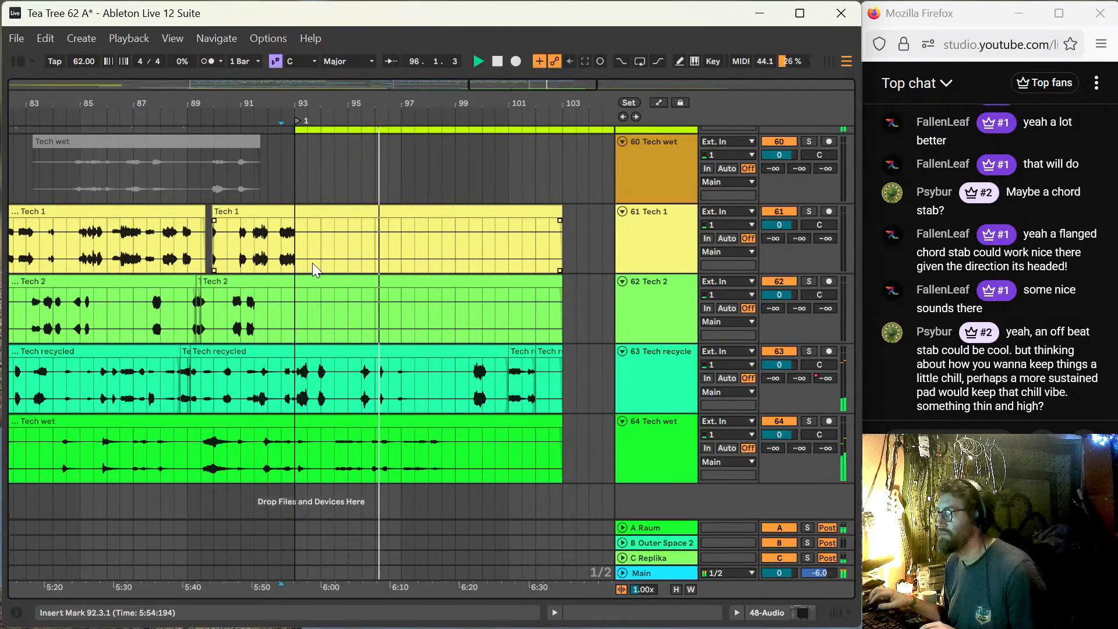
scroll(313, 263, up, 3)
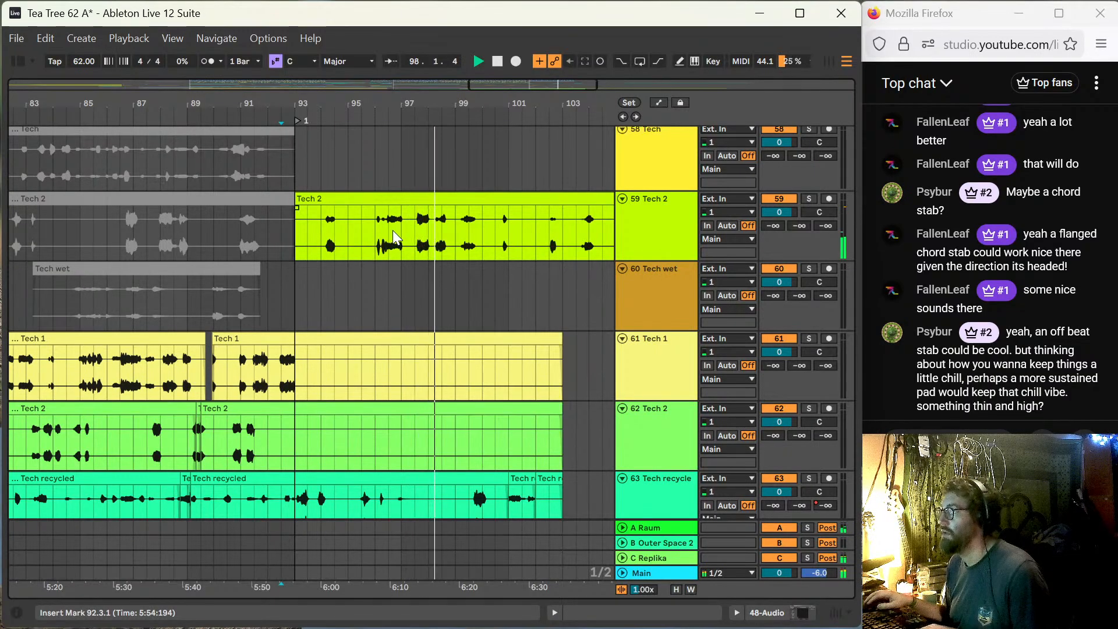
Step: Split the copied Tech 2 clip on track 59 at 97.3.1 and trim the second part's start to 98.3.1
click(415, 225)
key(ctrl+e)
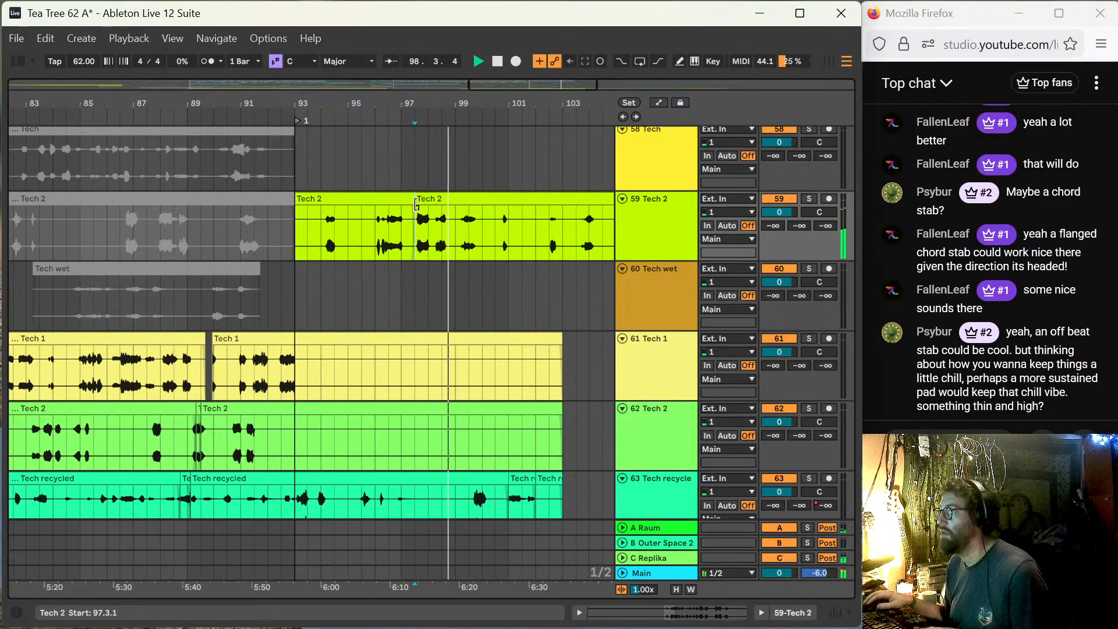
drag(417, 201, 444, 202)
Step: Audition the trimmed Tech 2 clip from 98.3.1, soloed and within the full mix
key(space)
key(space)
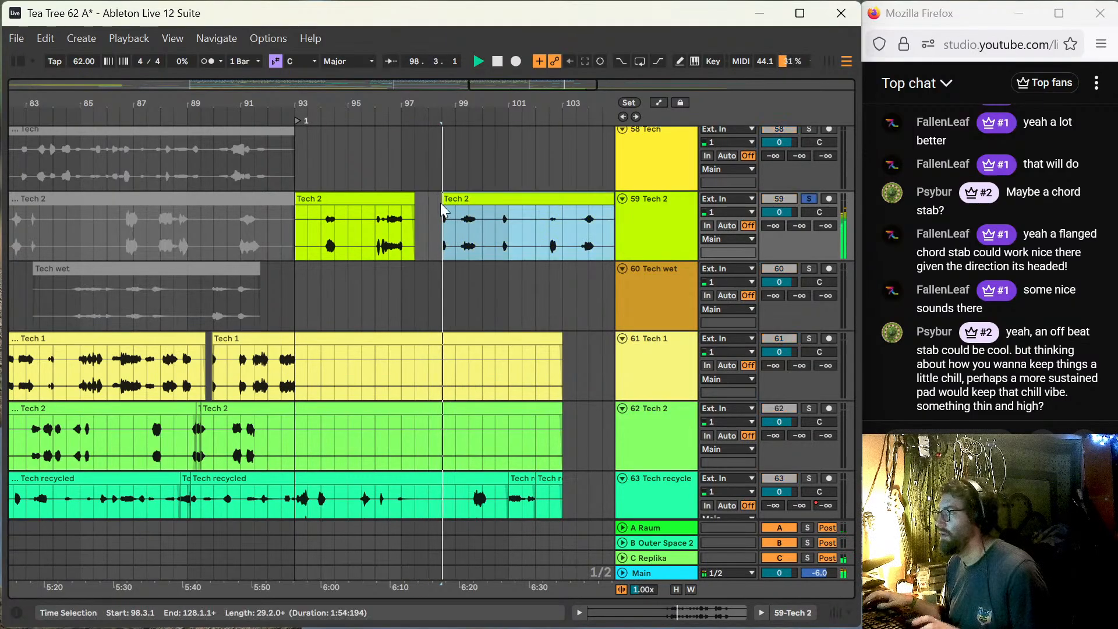
key(space)
key(space)
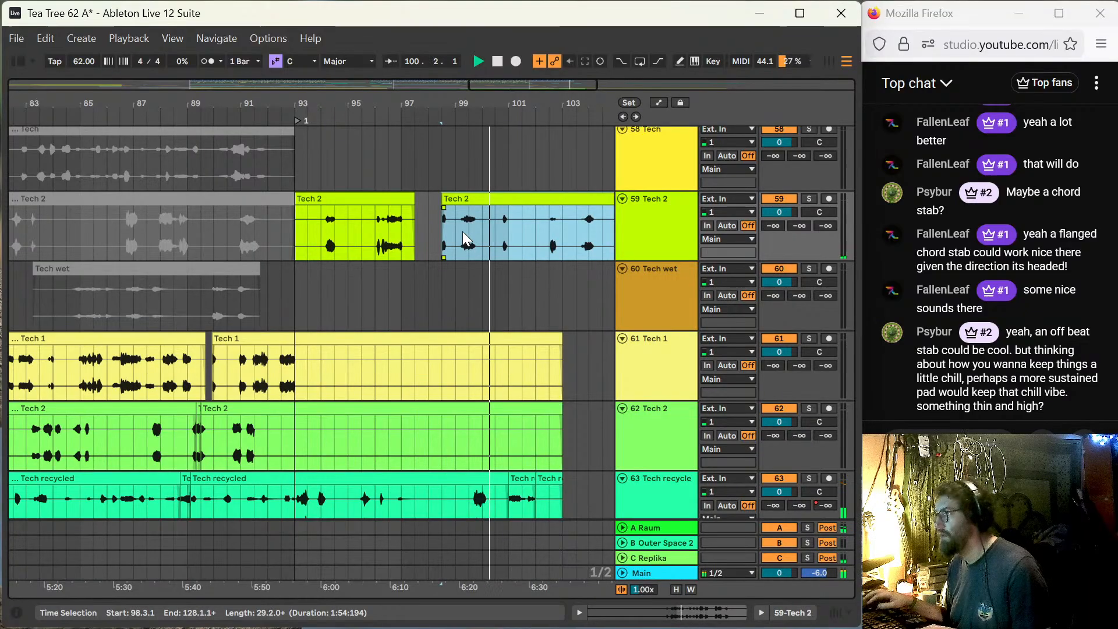
scroll(486, 221, down, 1)
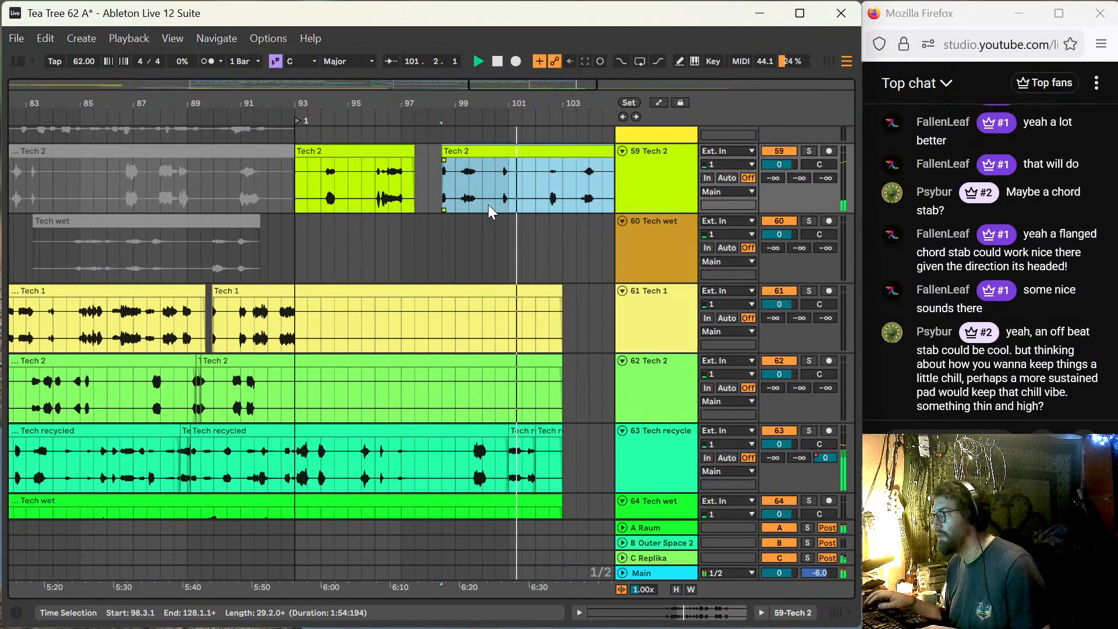
scroll(488, 204, up, 2)
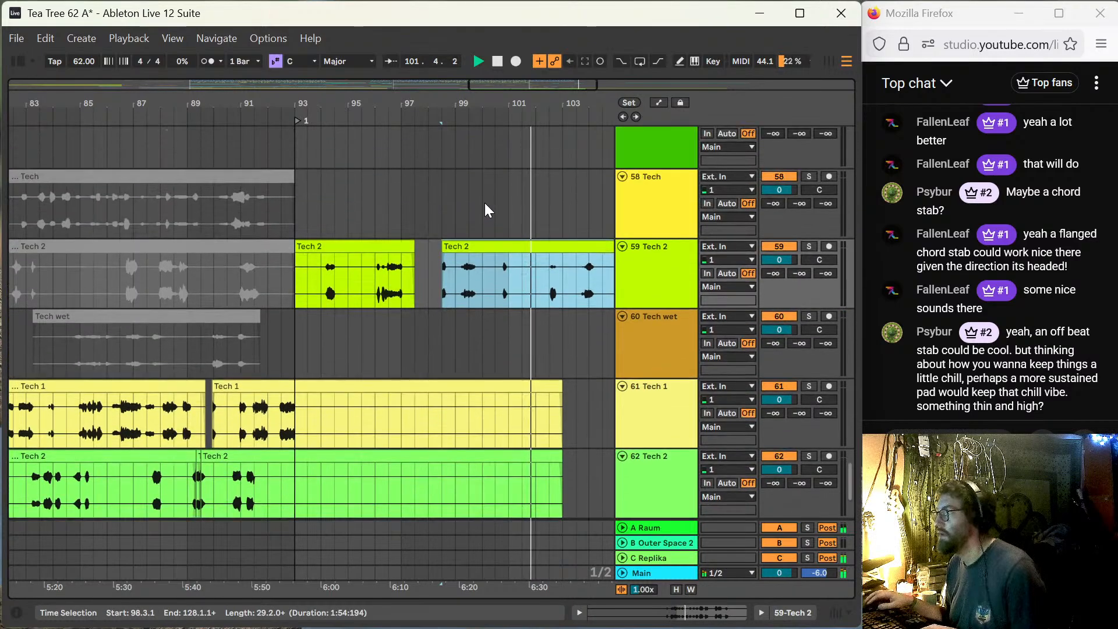
Step: Play from 93.1.1, split the Tech wet clip on track 64 at 94.3.1, and trim the second part's start to 95.1.1
click(296, 287)
key(space)
key(space)
scroll(331, 316, down, 2)
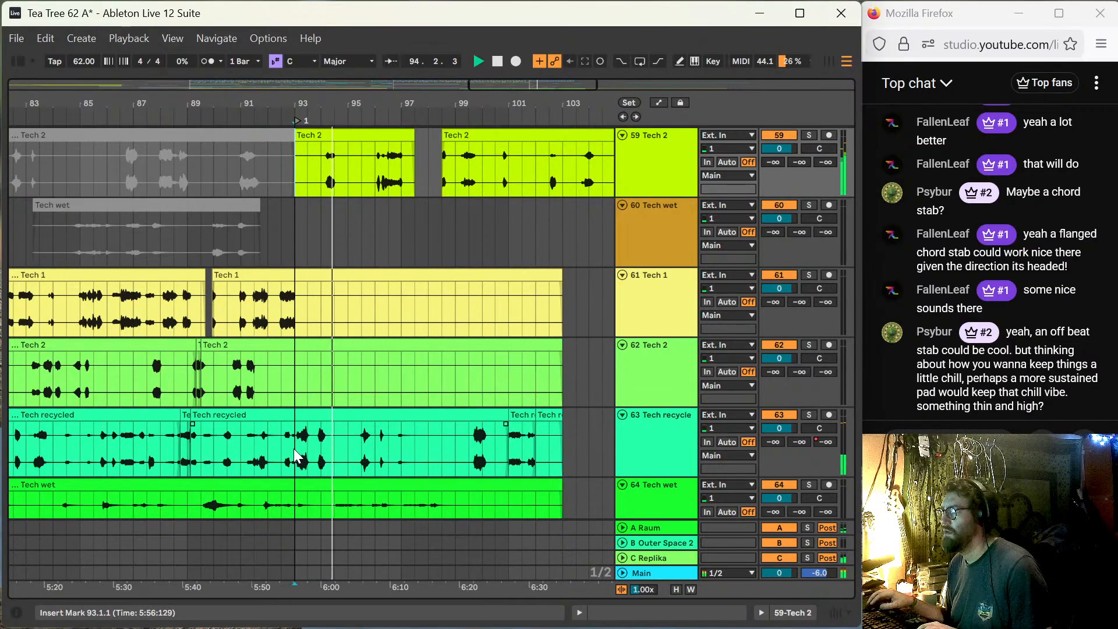
scroll(325, 454, down, 1)
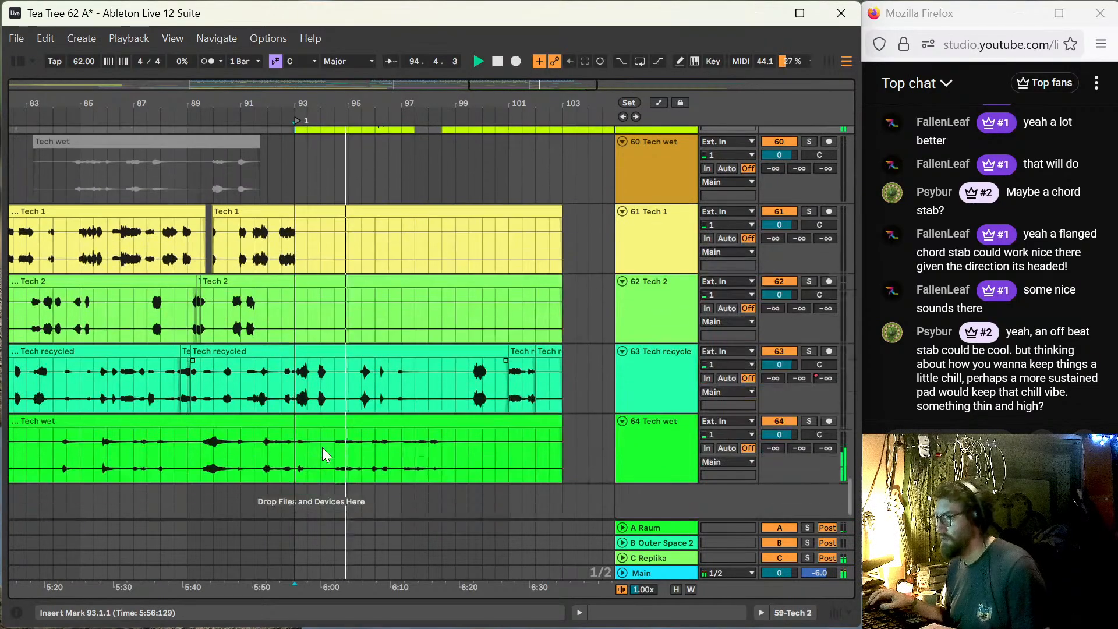
click(335, 451)
key(ctrl+e)
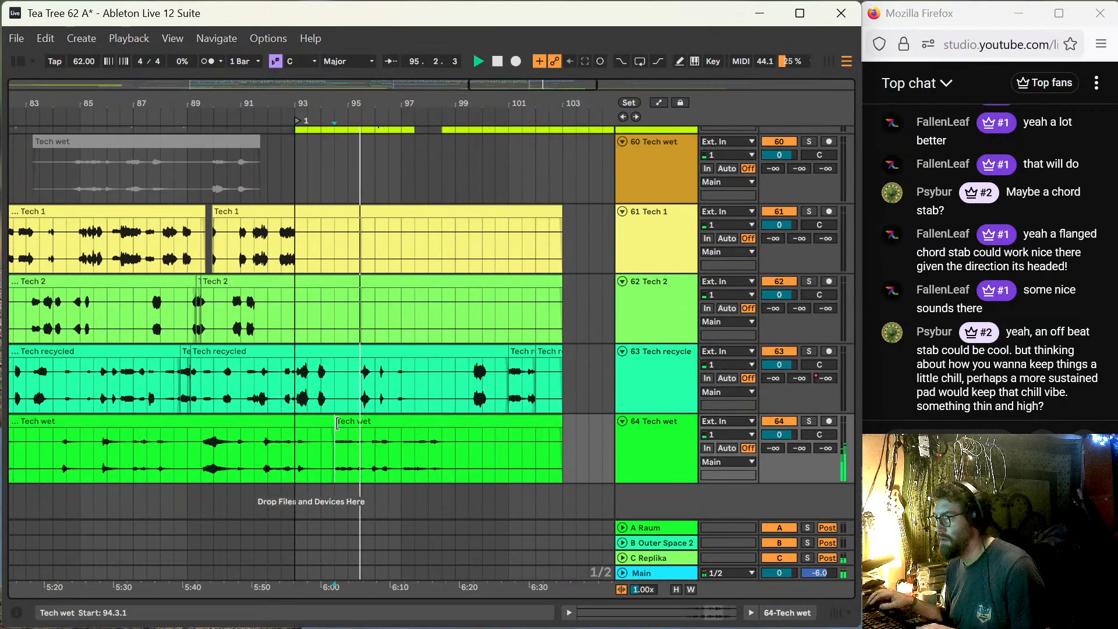
drag(337, 423, 344, 430)
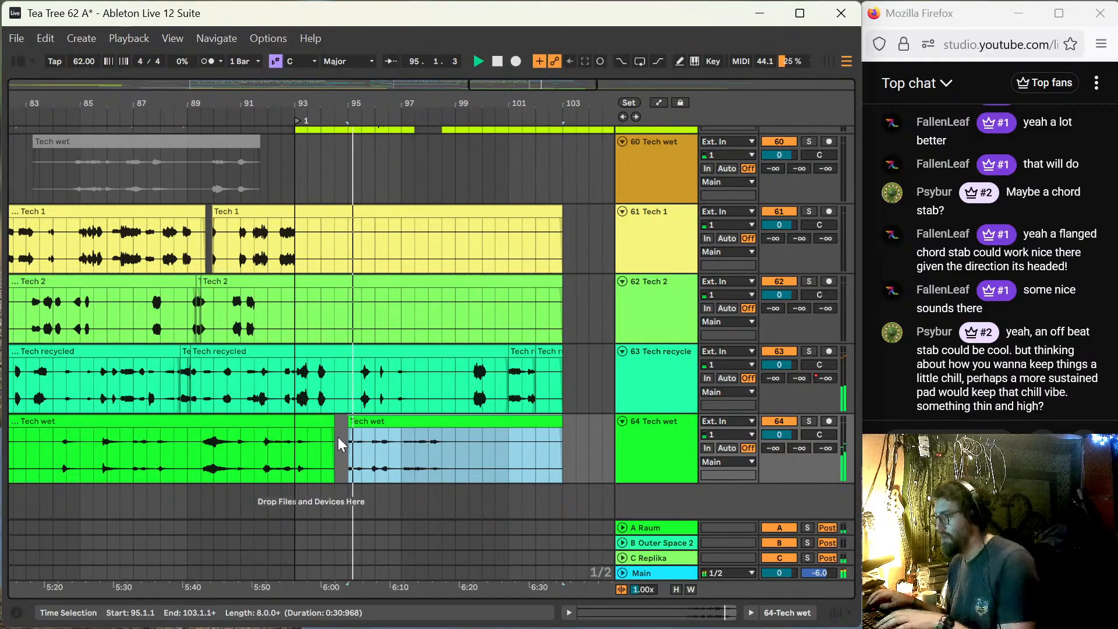
Step: On a 1/16 grid, split the Tech wet clip at 95.2.2 and trim the following part's start to late in beat 95.3
key(plus)
key(plus)
key(plus)
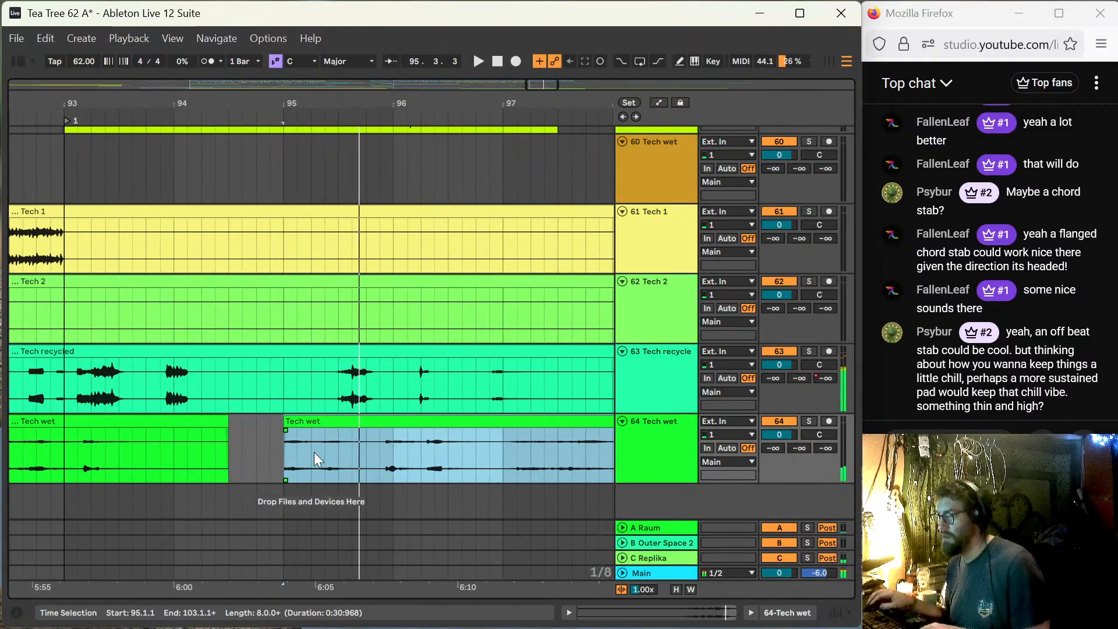
click(312, 452)
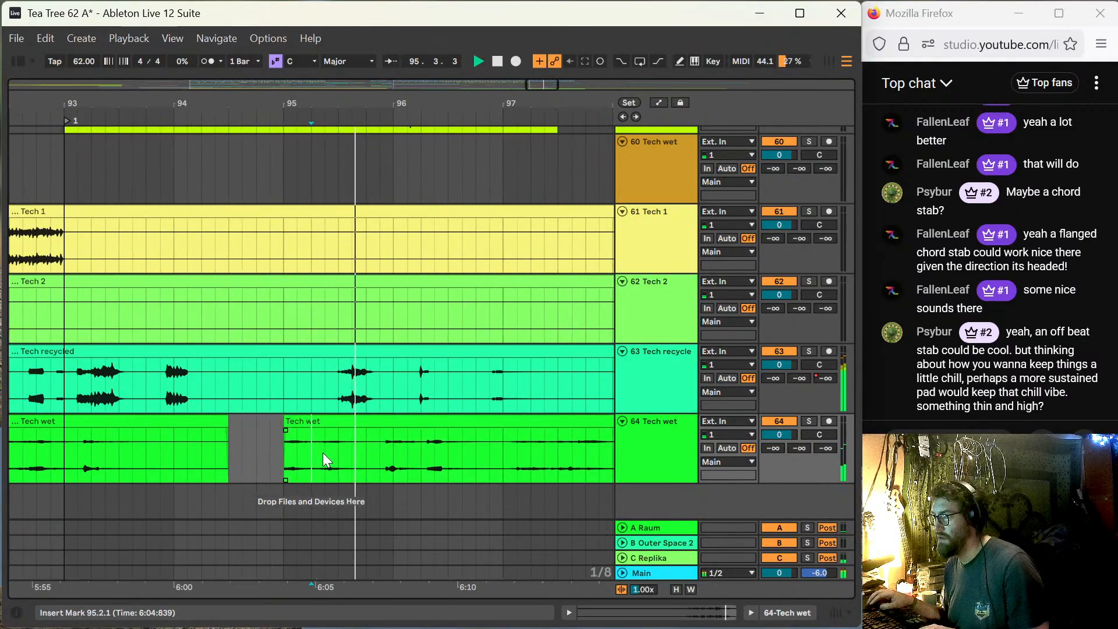
key(ctrl+1)
click(316, 452)
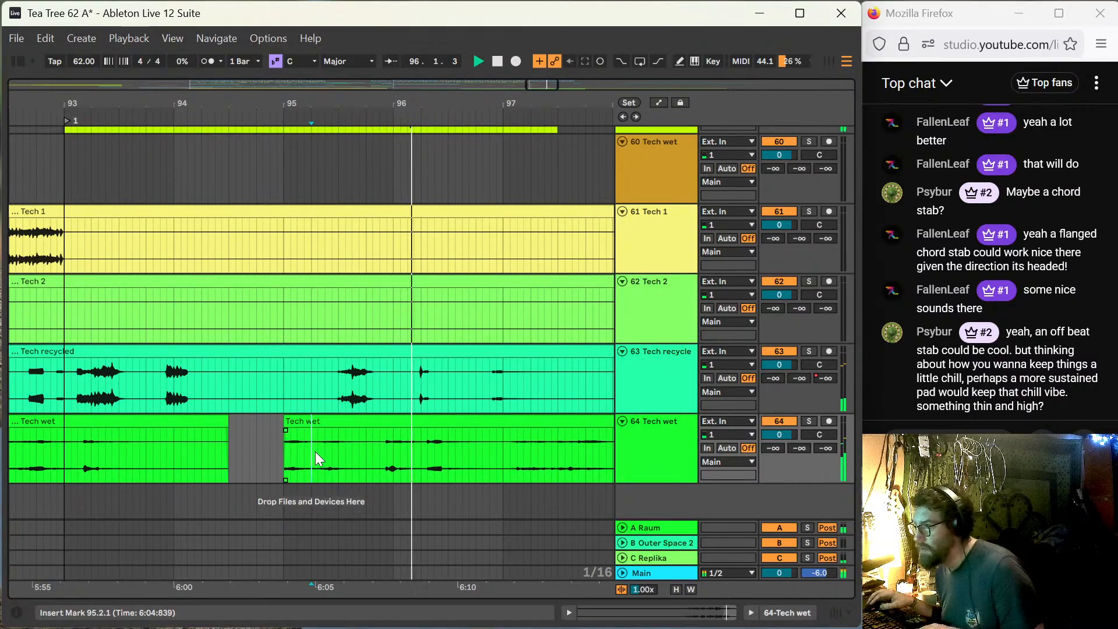
key(ctrl+e)
drag(319, 425, 344, 430)
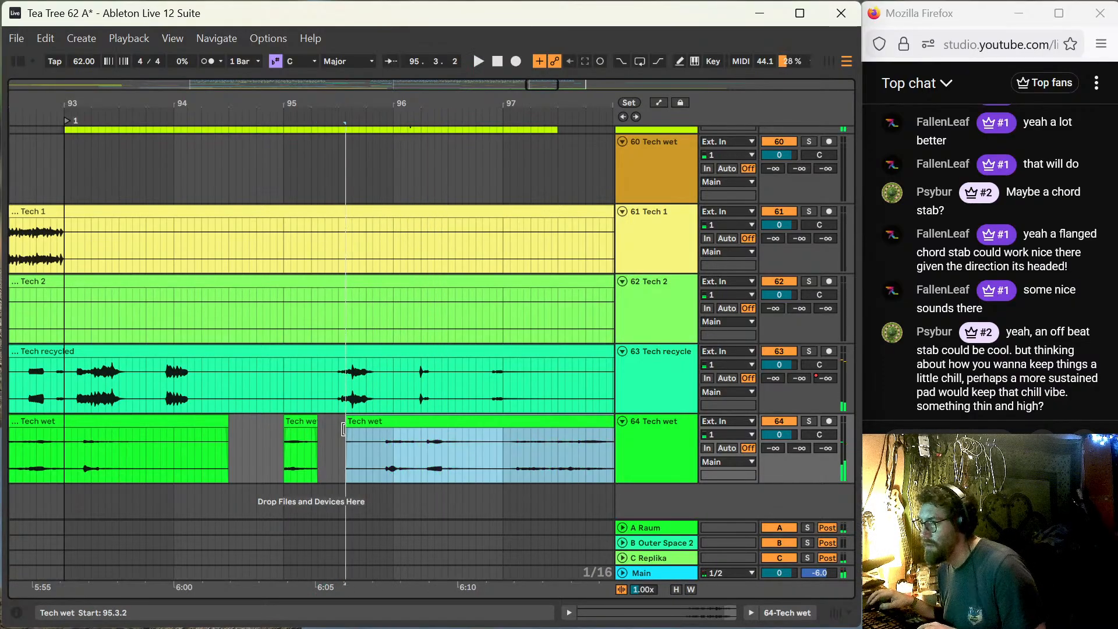
Step: Set track 64's A Raum send to -11.0 dB and the short 95.1.1 clip's gain to 1.5 dB, auditioning the result
click(300, 442)
key(space)
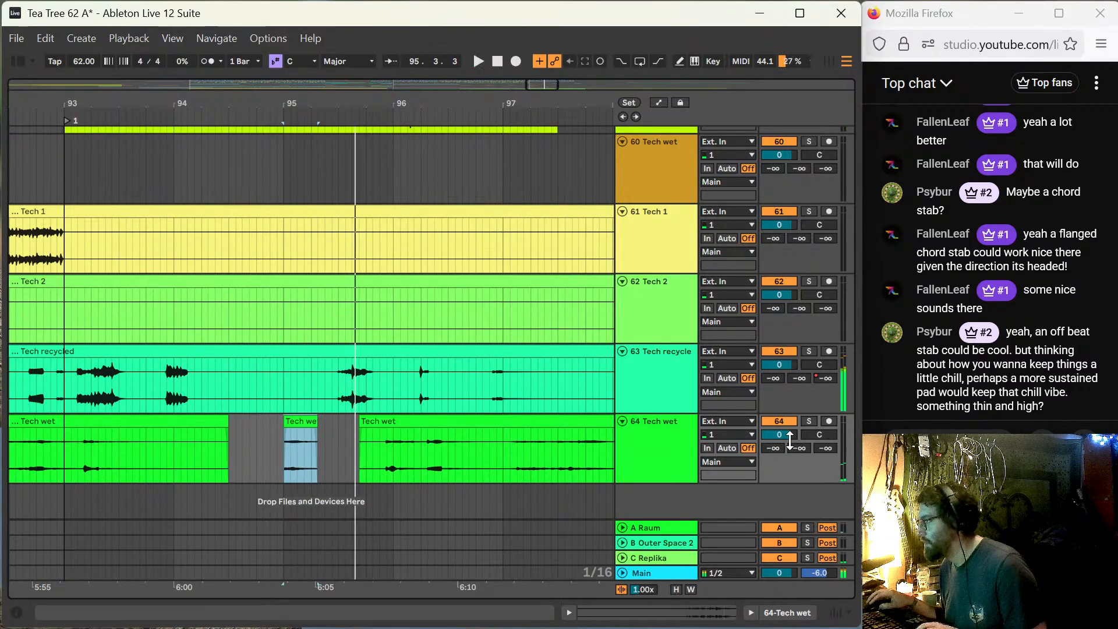
drag(776, 447, 776, 437)
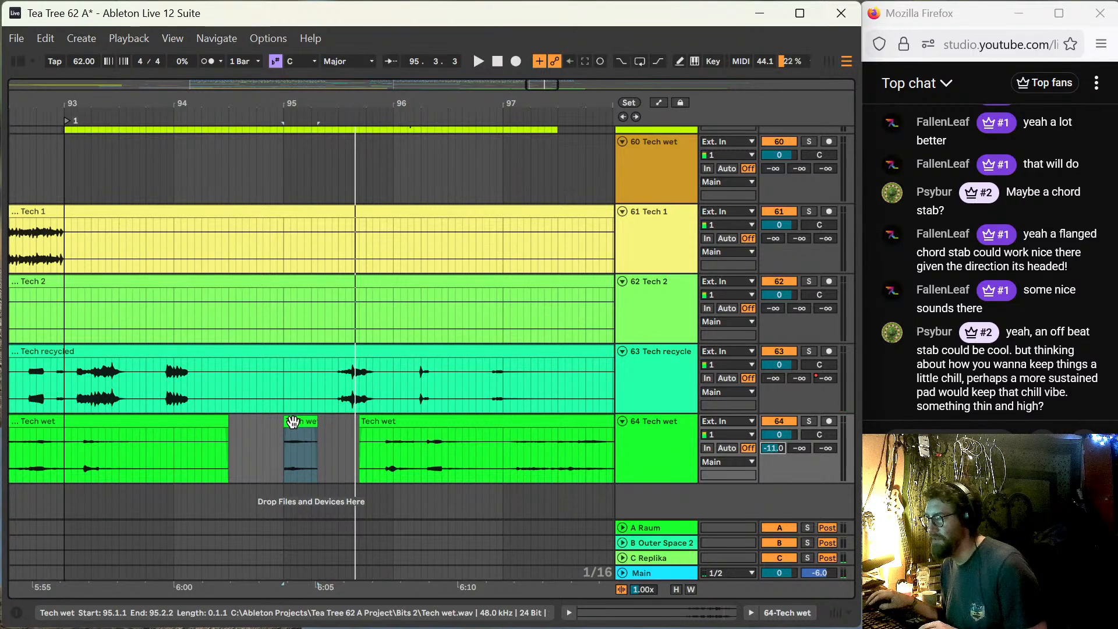
double_click(309, 411)
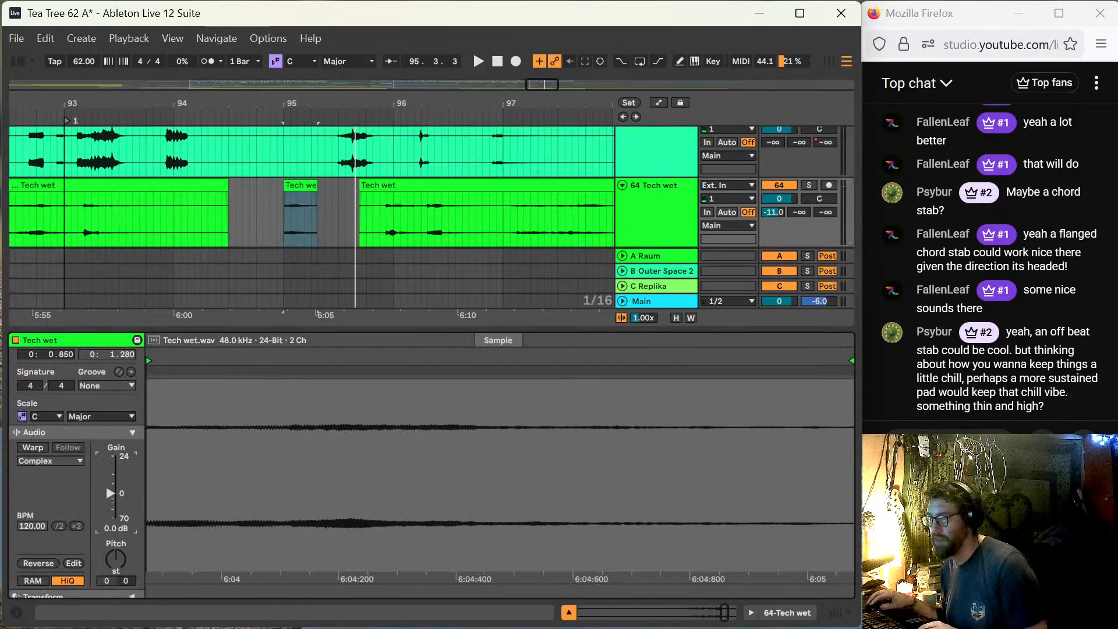
drag(115, 494, 115, 491)
key(space)
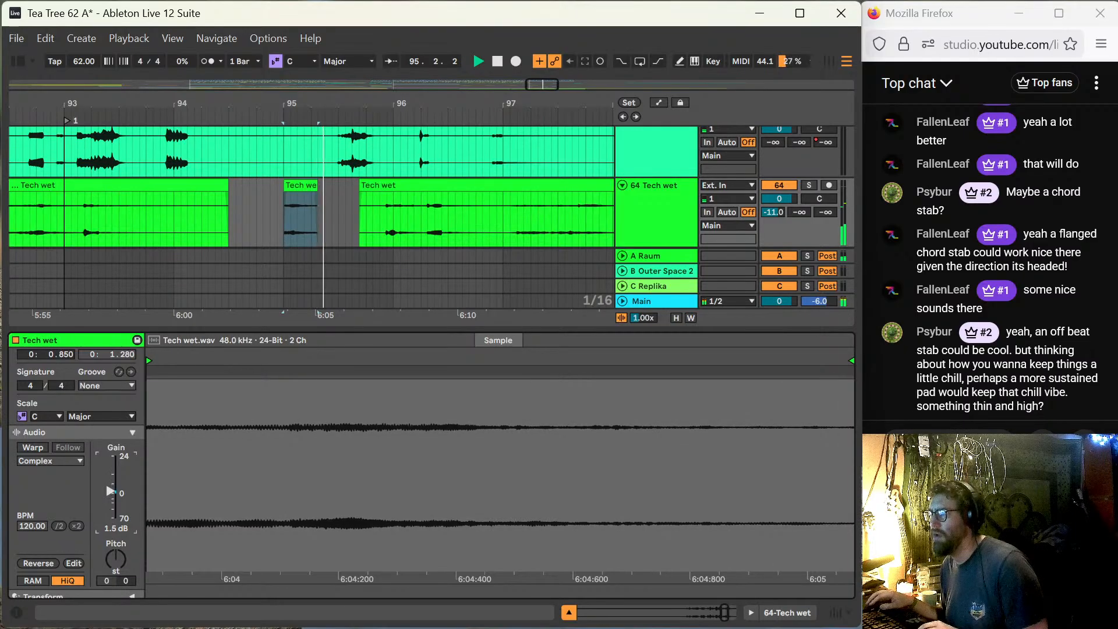
click(312, 331)
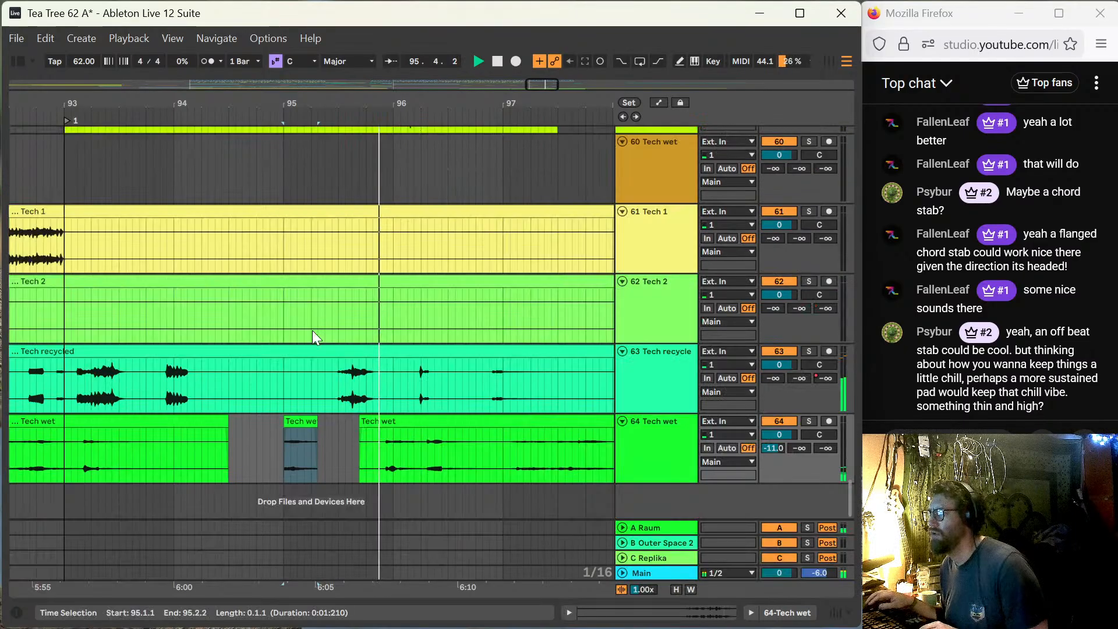
click(312, 330)
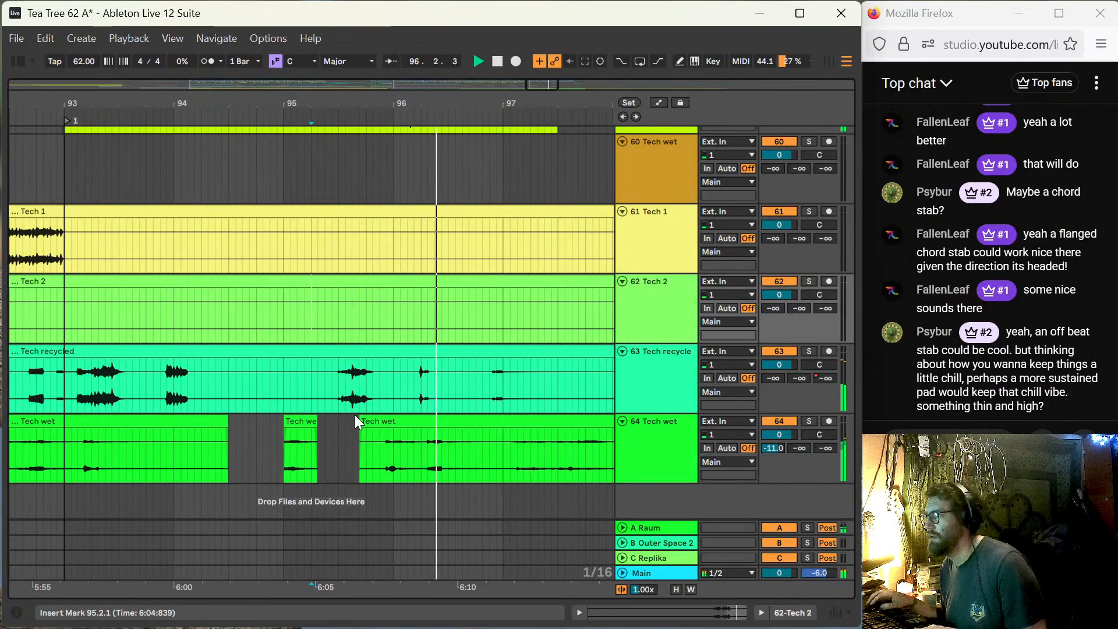
Step: Split the Tech wet clip on track 64 shortly after 96.2 and trim the following part's start to 96.4.4
click(427, 452)
key(ctrl+e)
drag(430, 417, 498, 420)
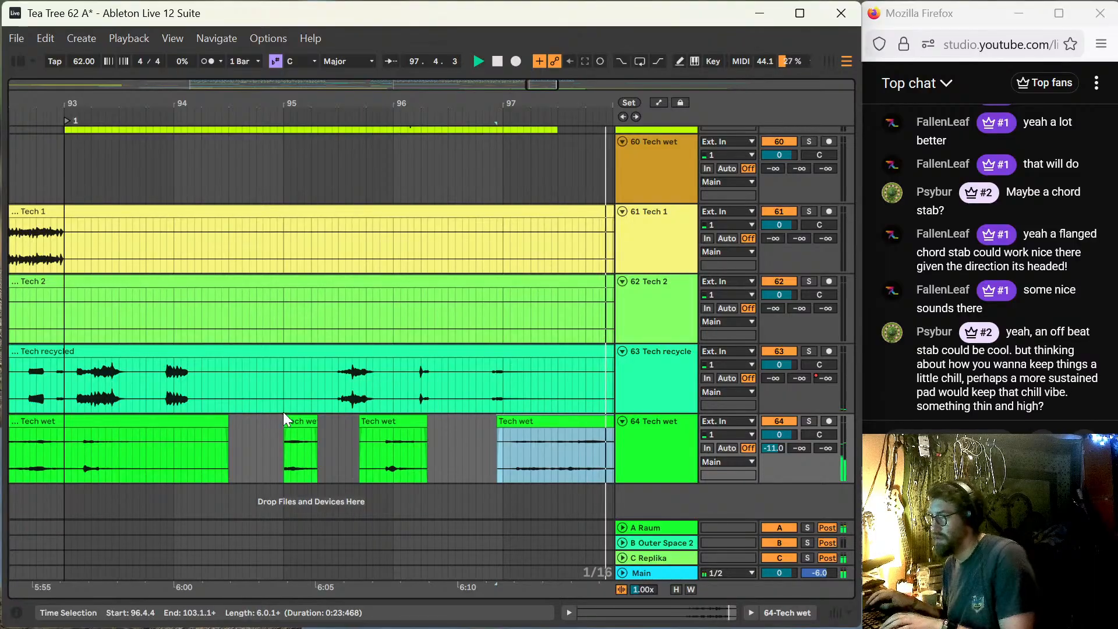
Step: Show the automation lanes with track 64's A-Raum send envelope and bring the whole arrangement into view
click(251, 432)
key(minus)
key(minus)
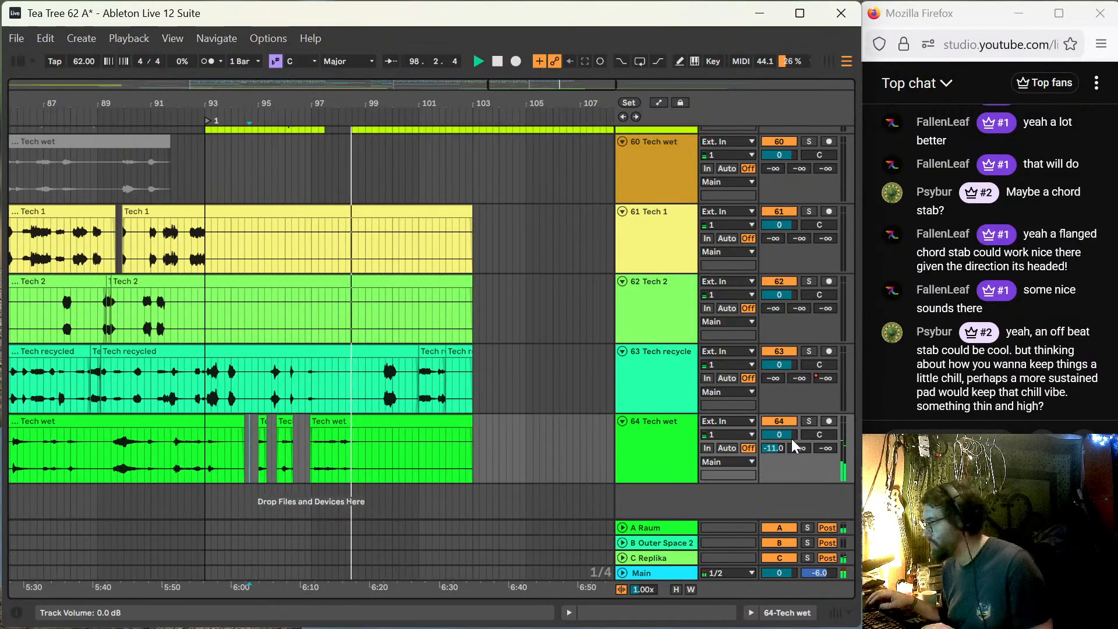
key(a)
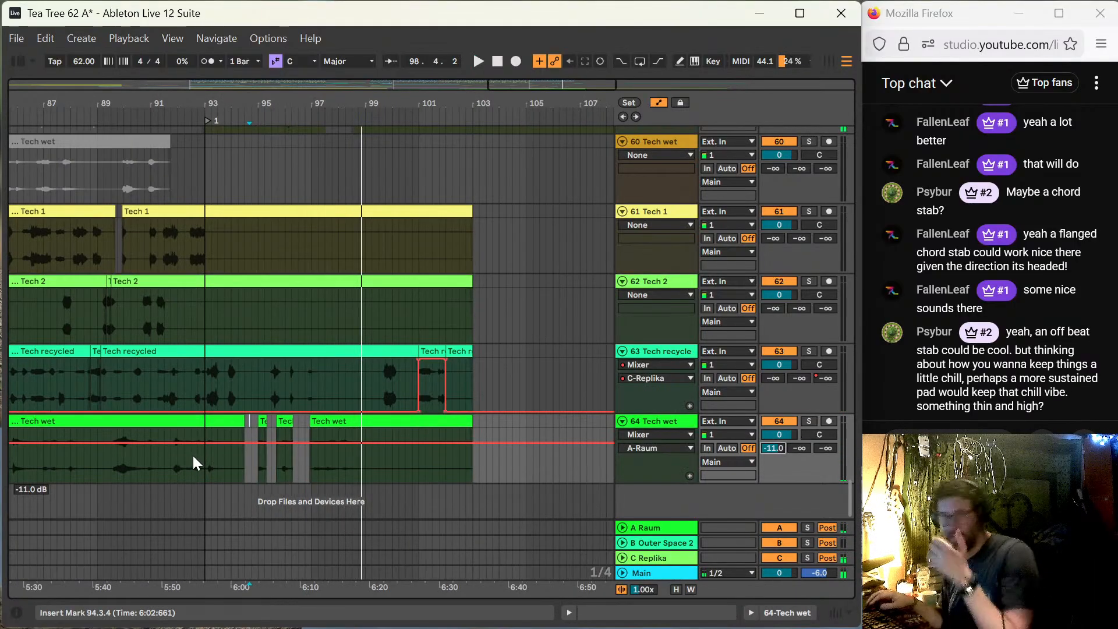
text(-----)
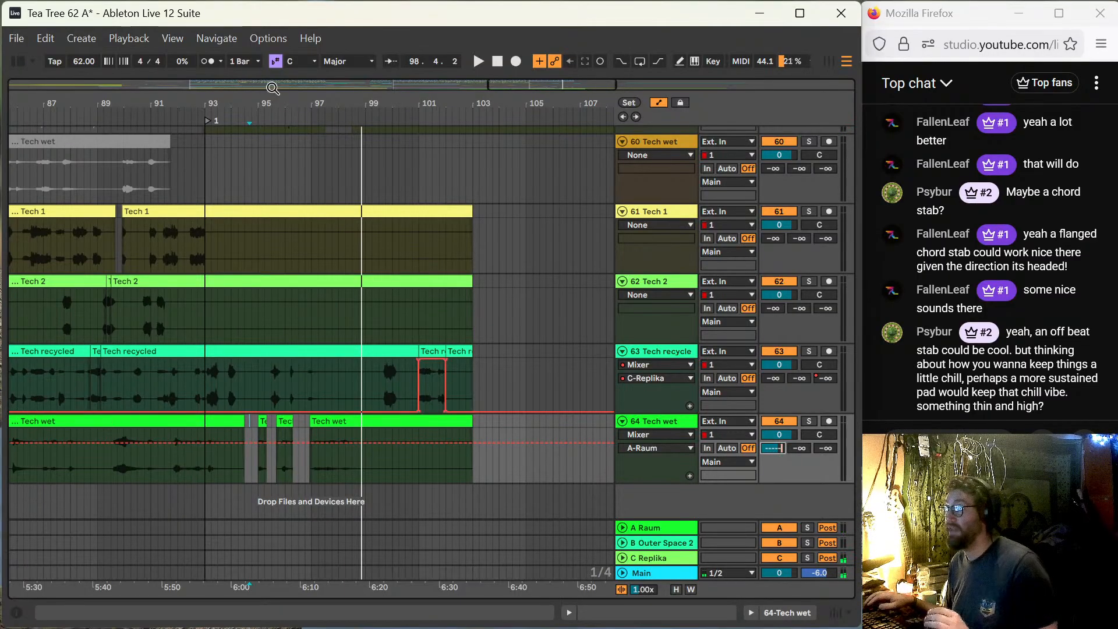
drag(273, 88, 202, 109)
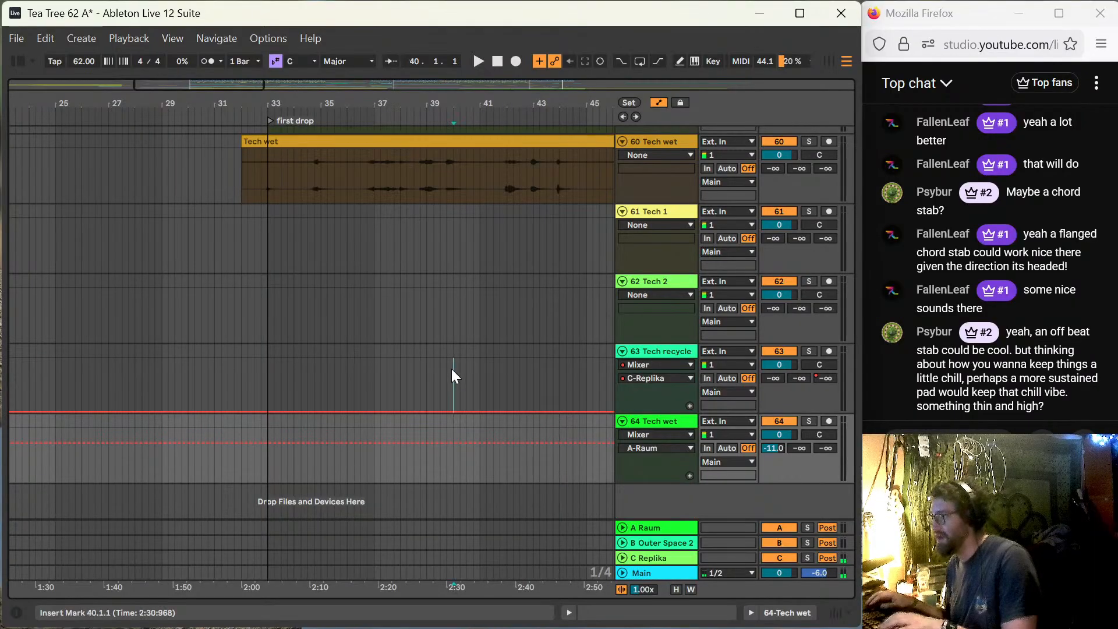
key(minus)
key(minus)
key(minus)
key(minus)
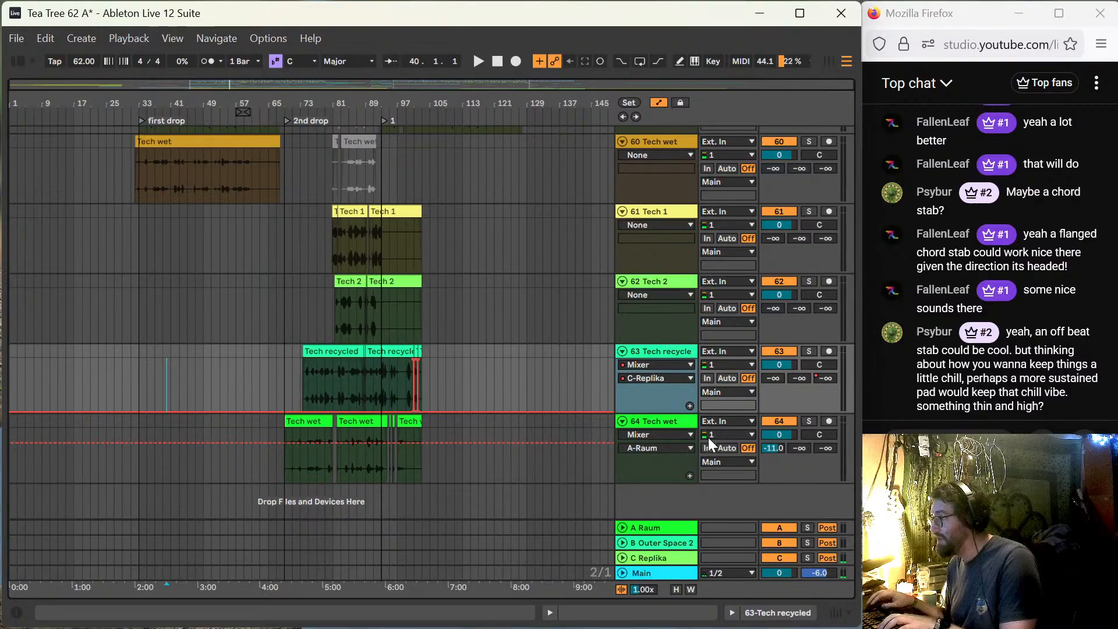
Step: Add a breakpoint at 93.1.1 to track 64's A-Raum send automation and lower the level before it to minimum
click(378, 442)
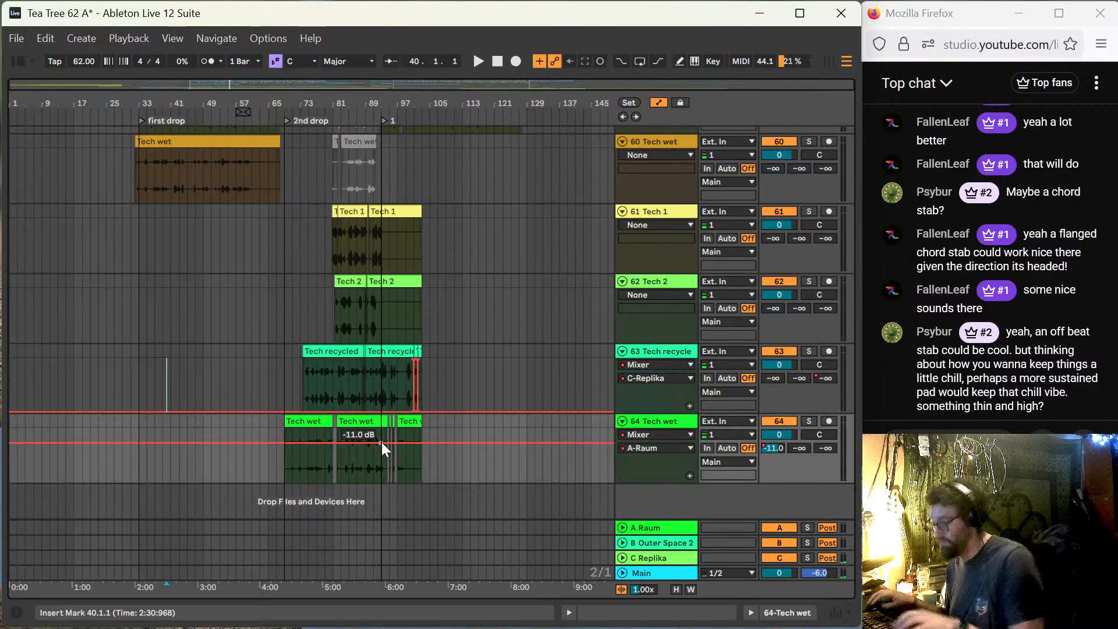
key(plus)
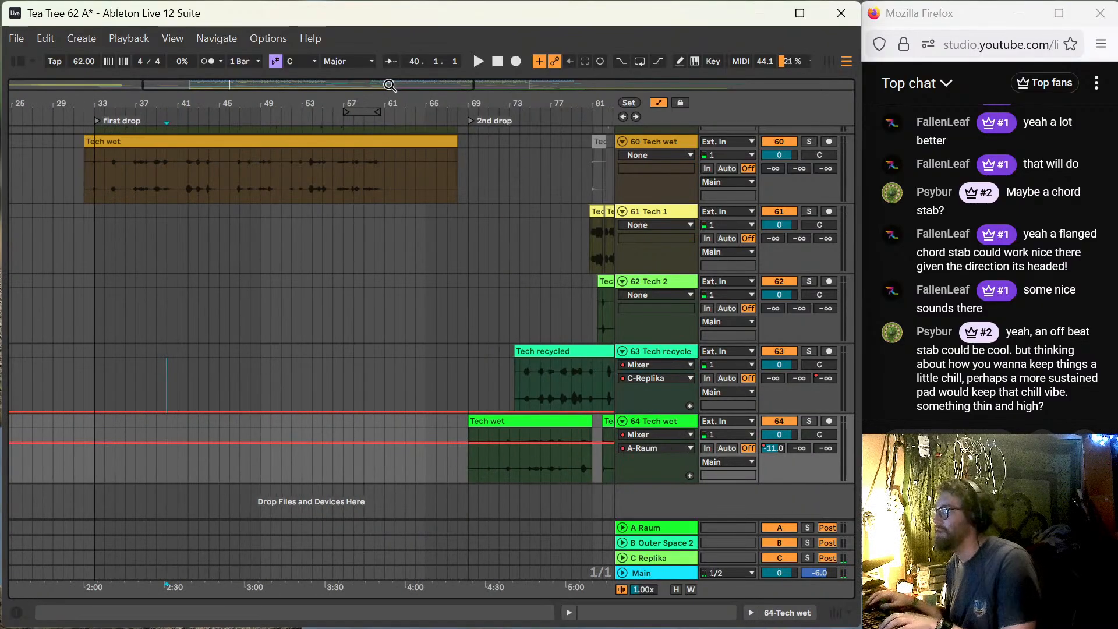
drag(389, 85, 560, 103)
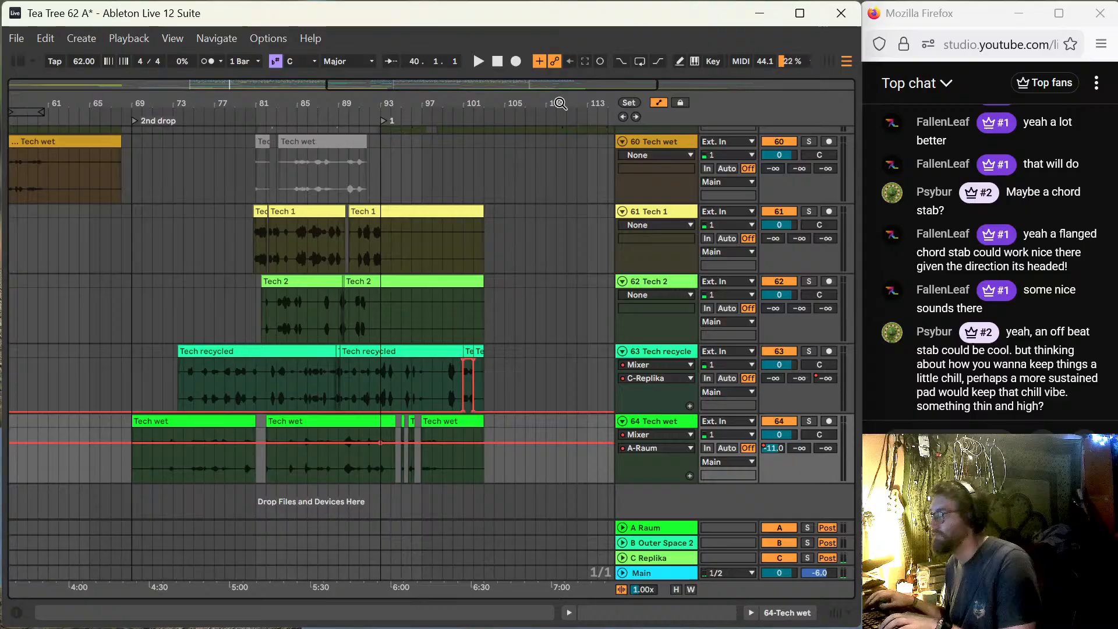
click(383, 459)
key(plus)
key(plus)
key(plus)
key(plus)
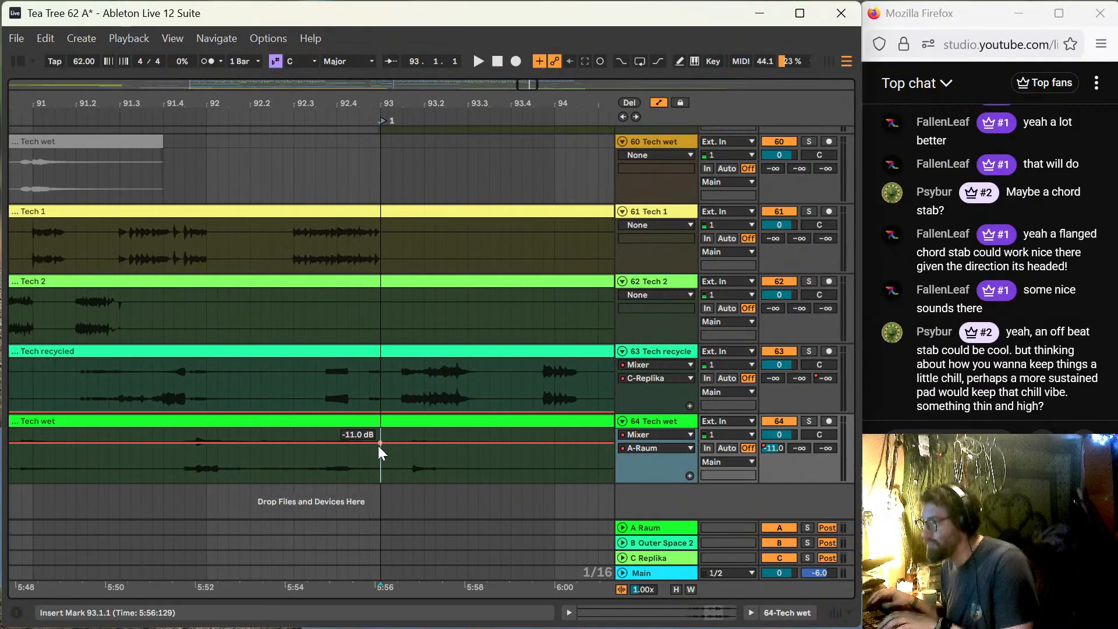
drag(373, 446, 384, 482)
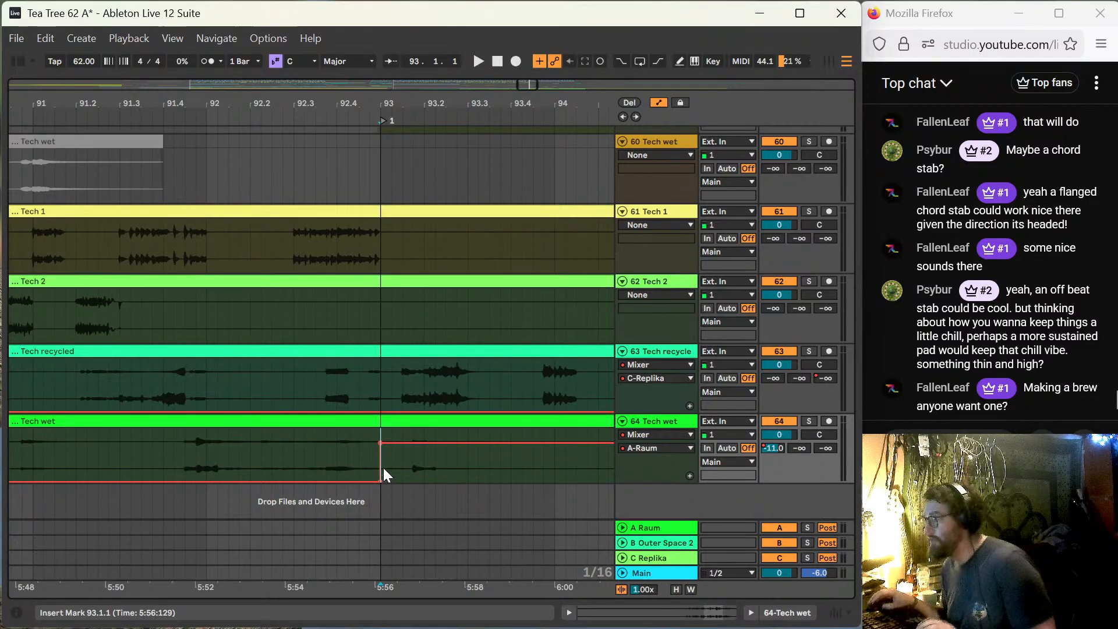
Step: Audition the automated Tech wet send through the cut clips after bar 93 and hide the automation lanes
key(space)
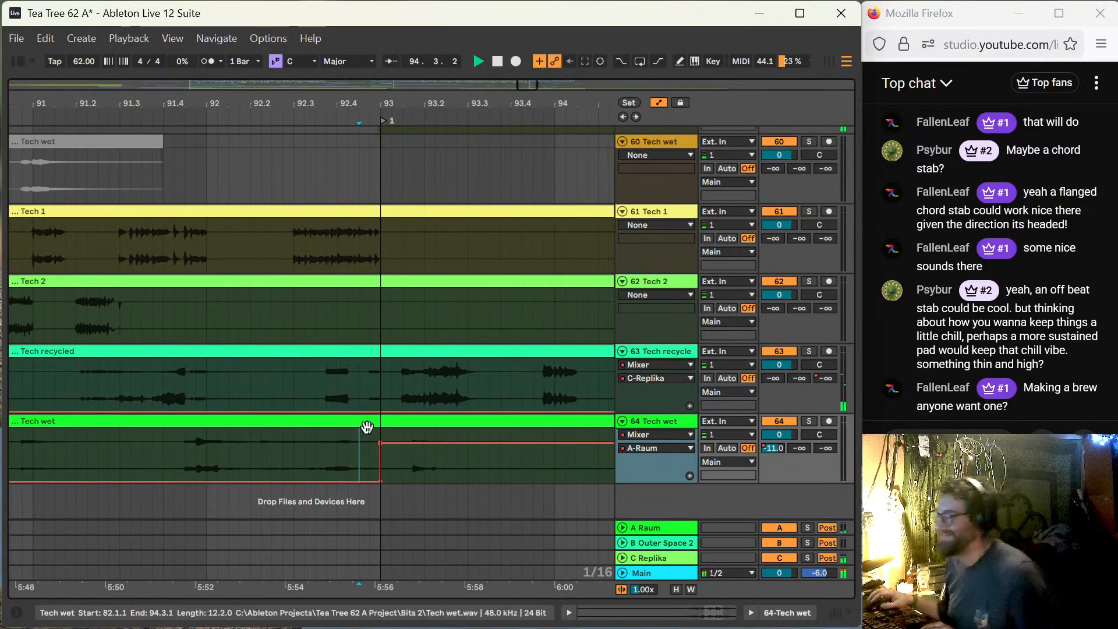
click(308, 453)
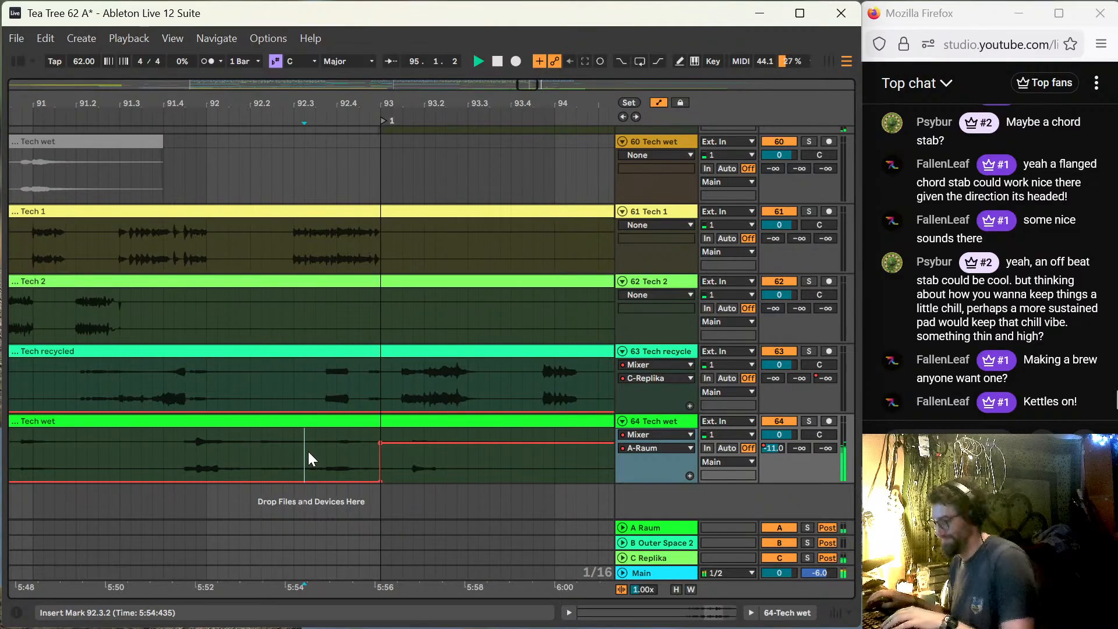
key(minus)
key(minus)
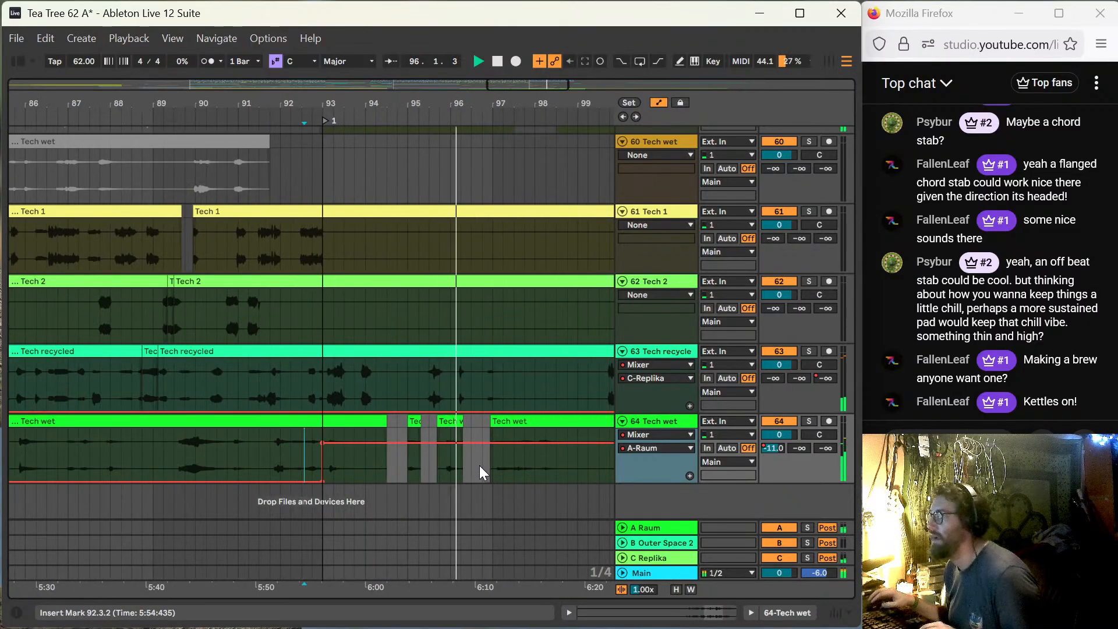
click(460, 466)
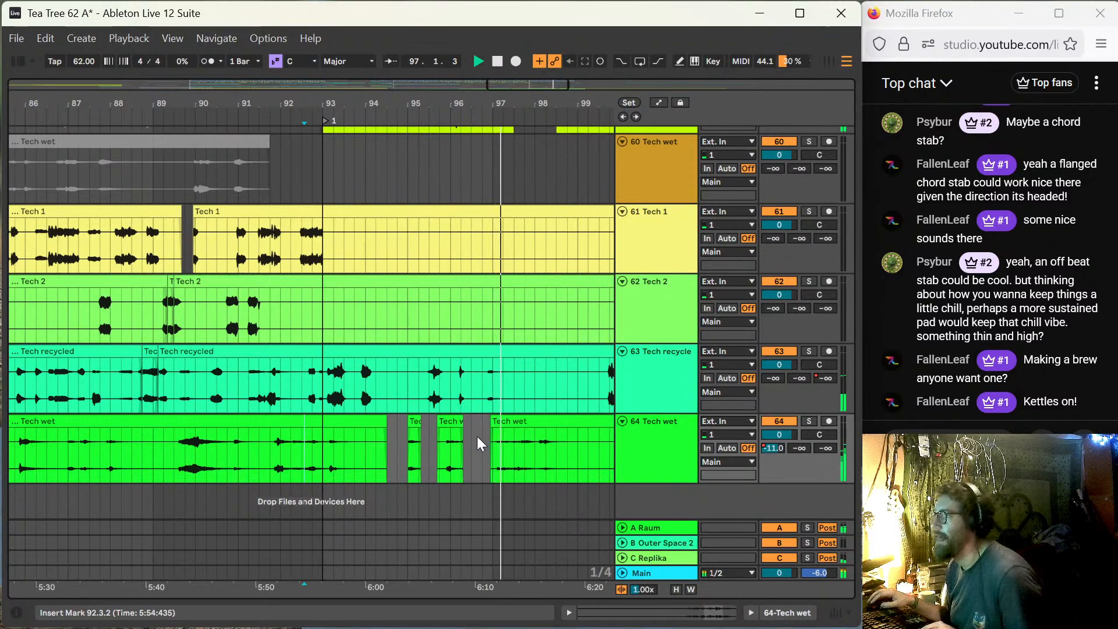
click(471, 445)
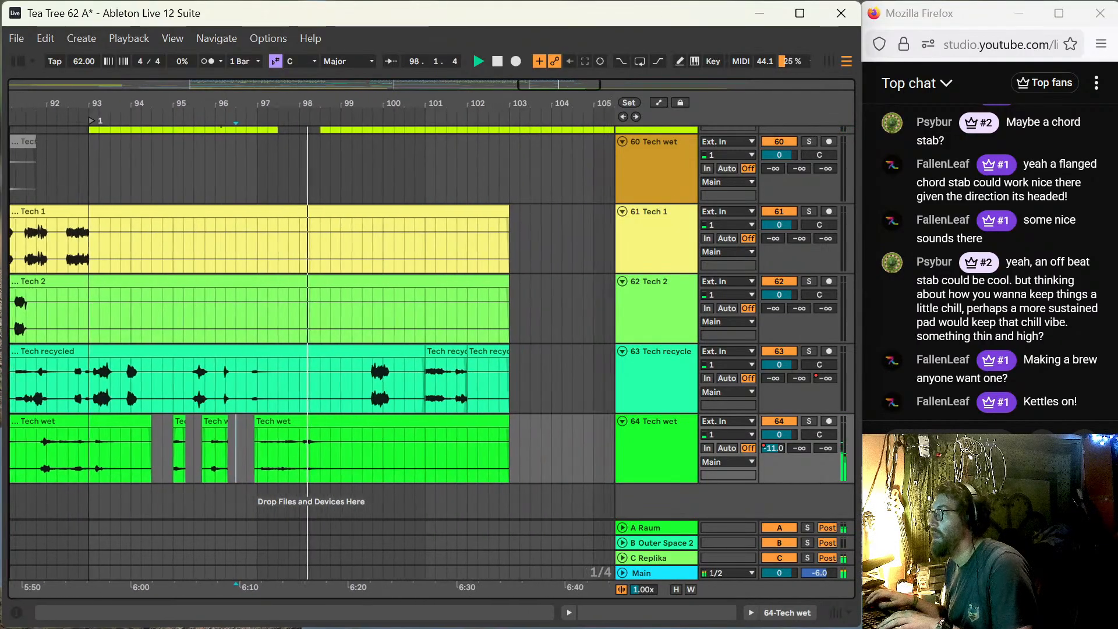
Step: Split the last Tech wet clip on track 64 at 98.1.1 and trim the remaining part's start to 99.1.1
click(303, 463)
key(ctrl+e)
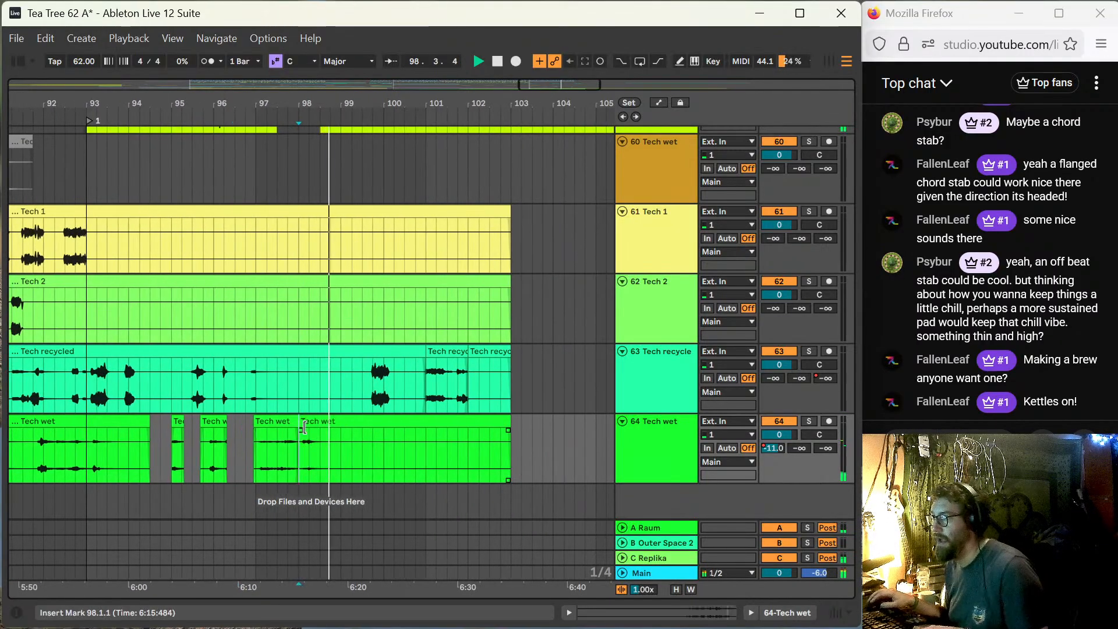
drag(301, 421, 344, 422)
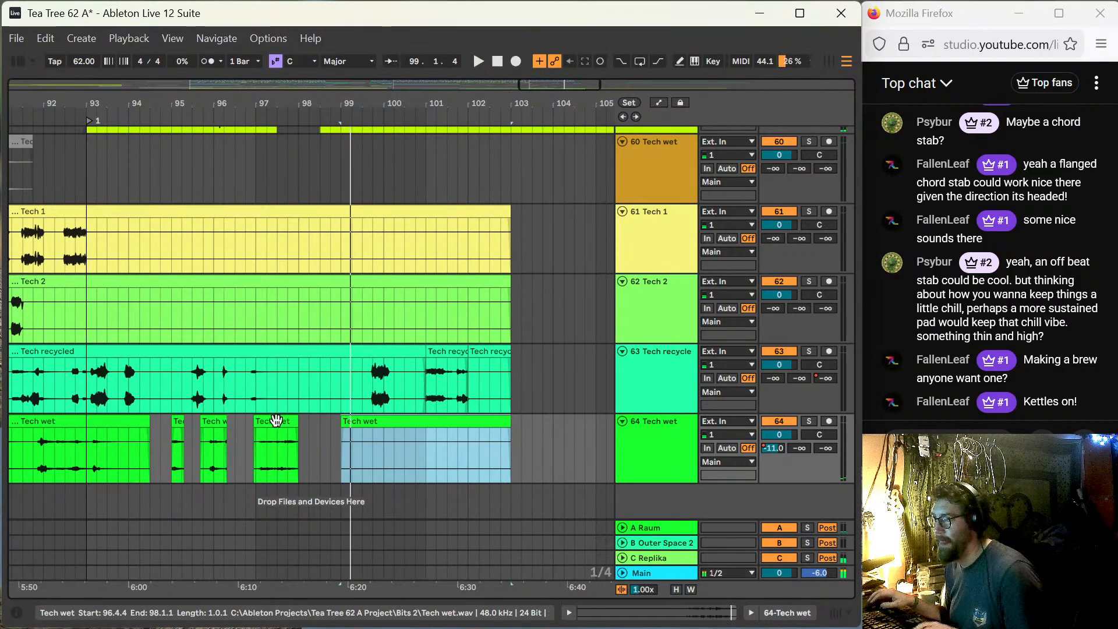
Step: Move the Tech wet clip starting at 96.4.4 on track 64 to 97.2.4 and audition it from 97.1.1
key(space)
drag(275, 420, 296, 434)
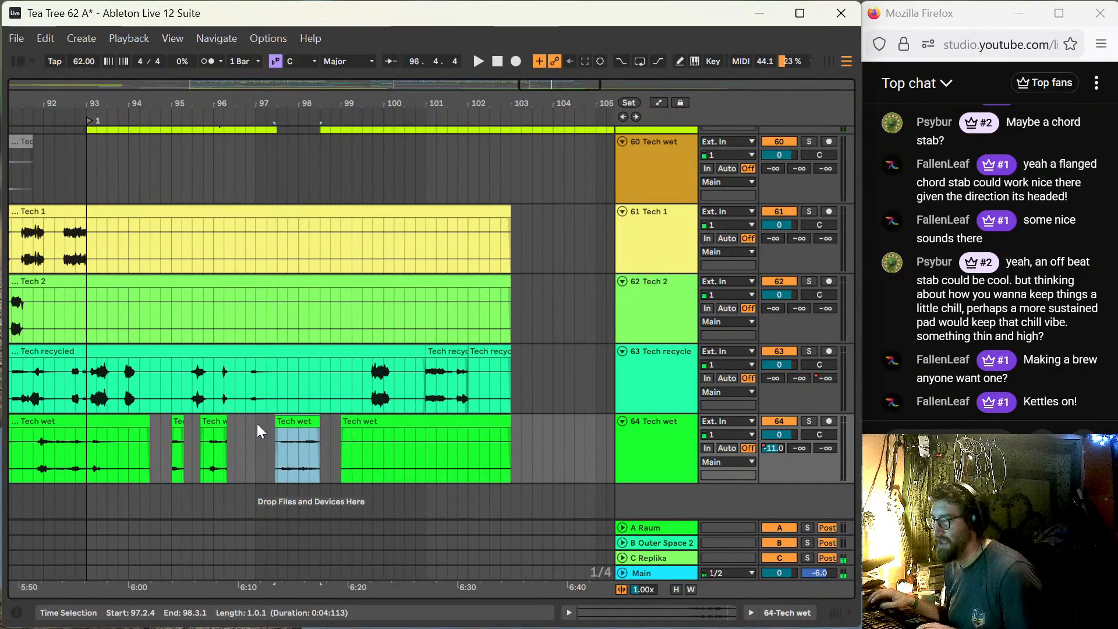
click(257, 445)
key(space)
key(space)
scroll(225, 389, up, 10)
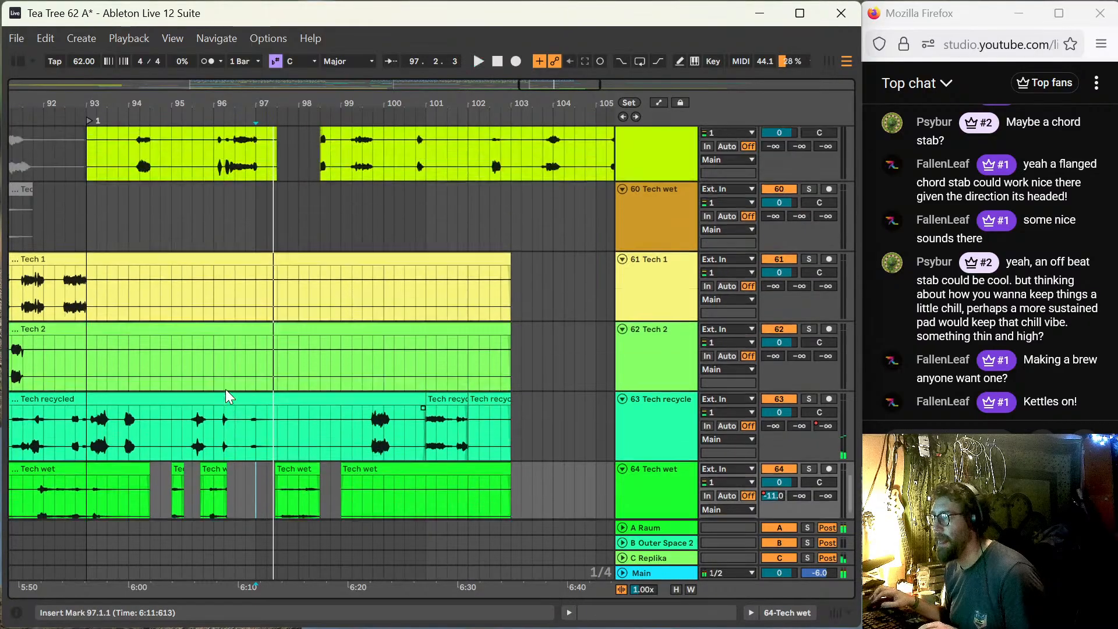
scroll(228, 379, up, 12)
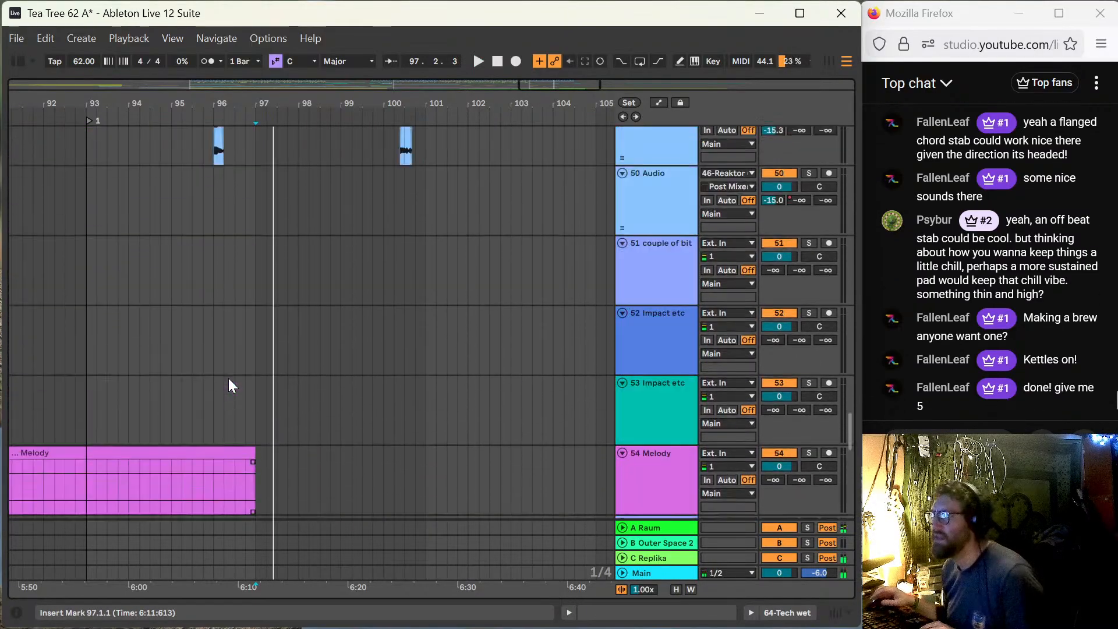
Step: Try moving only the Audio 3 clip at 97.1.1 on track 48 to 98.1.1, audition it, and undo the move
click(274, 352)
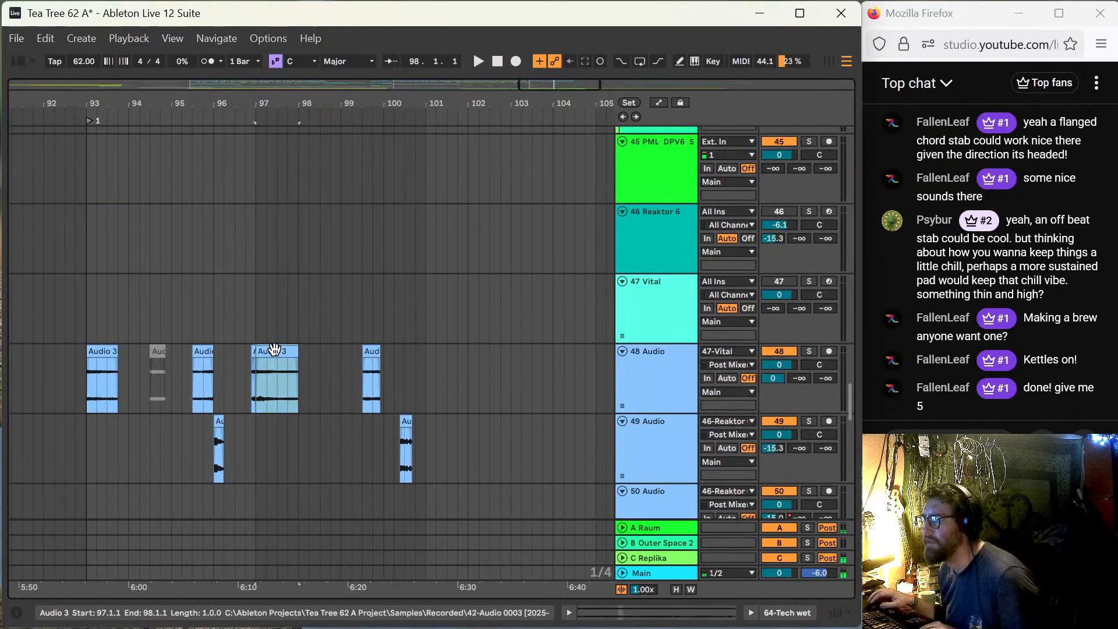
mouse_move(275, 349)
mouse_down()
mouse_move(310, 356)
mouse_move(296, 355)
mouse_up()
click(244, 325)
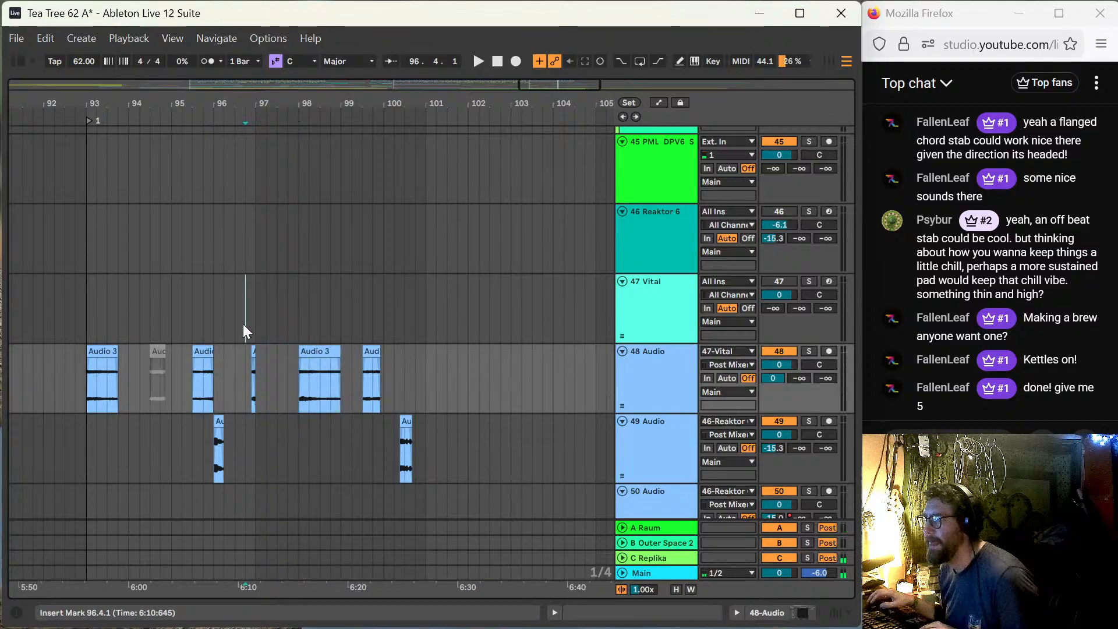
key(space)
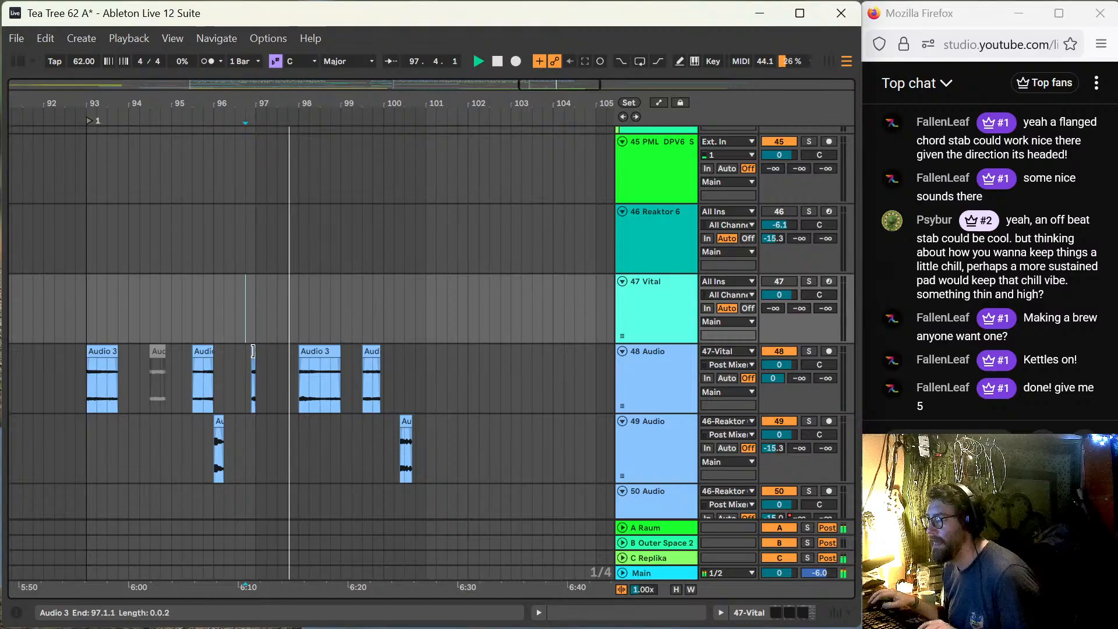
key(ctrl+z)
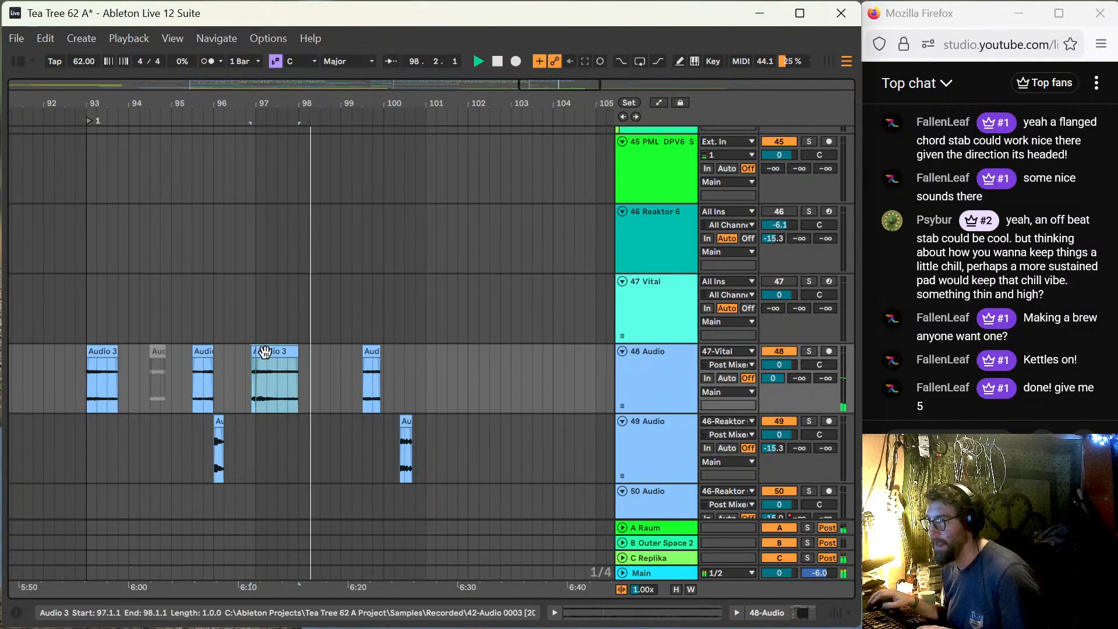
Step: Move the two adjoining Audio 3 clips near bar 97 on track 48 one bar later to 97.4.3 and audition from 97.1.1
drag(267, 352, 313, 352)
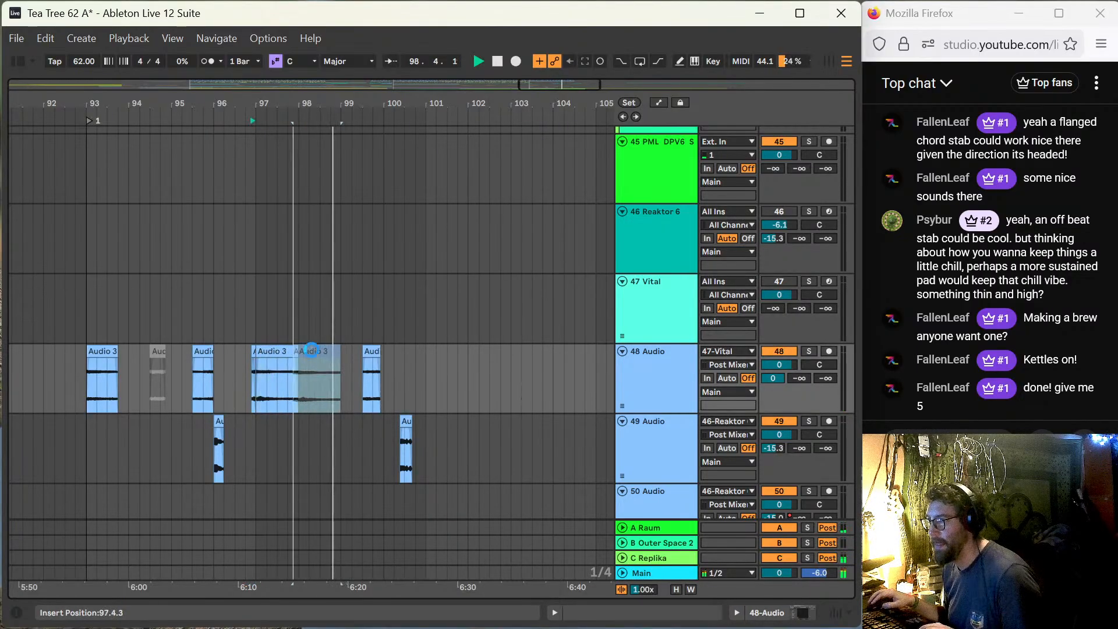
click(252, 341)
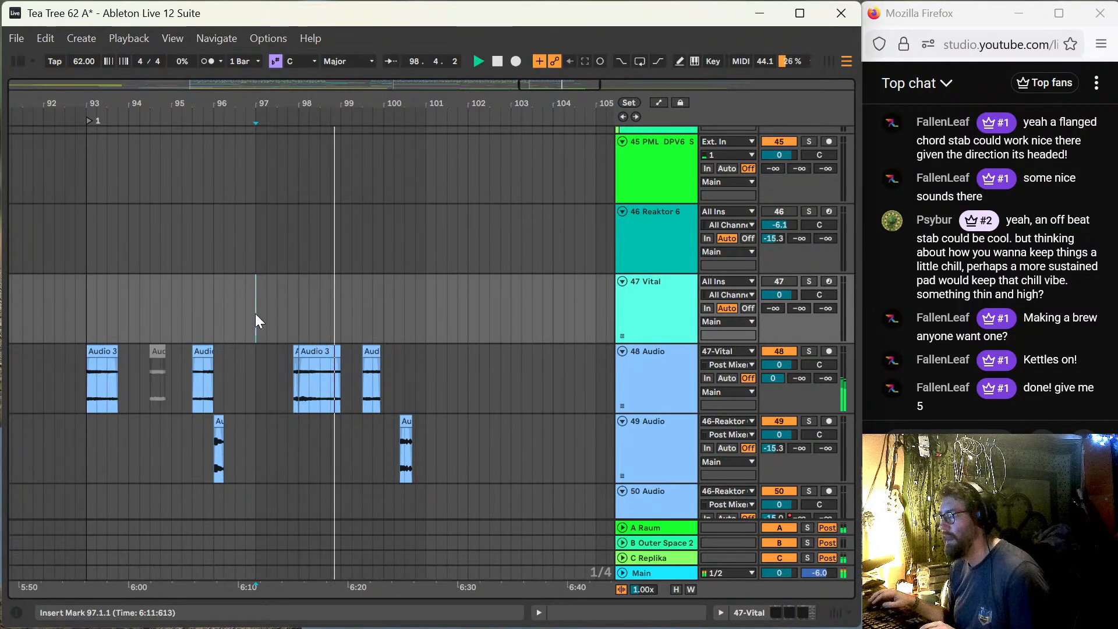
scroll(249, 317, down, 2)
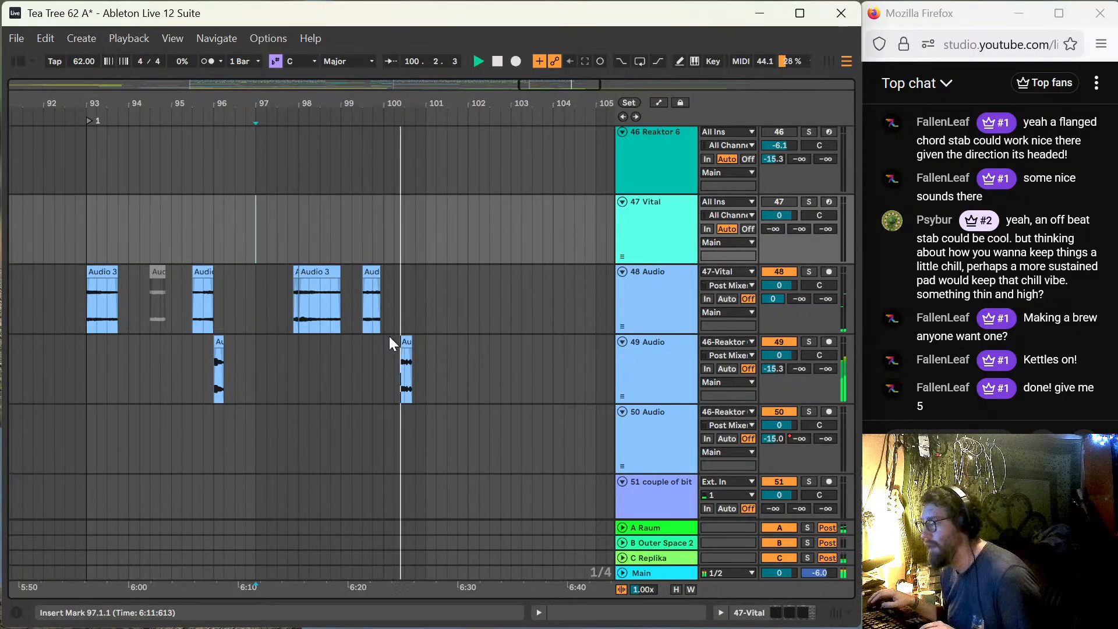
key(space)
Step: Solo track 48 and compare its Audio 3 clips at 99.3.1, 93.1.1 and 95.3.1 by ear
click(365, 278)
key(space)
click(104, 285)
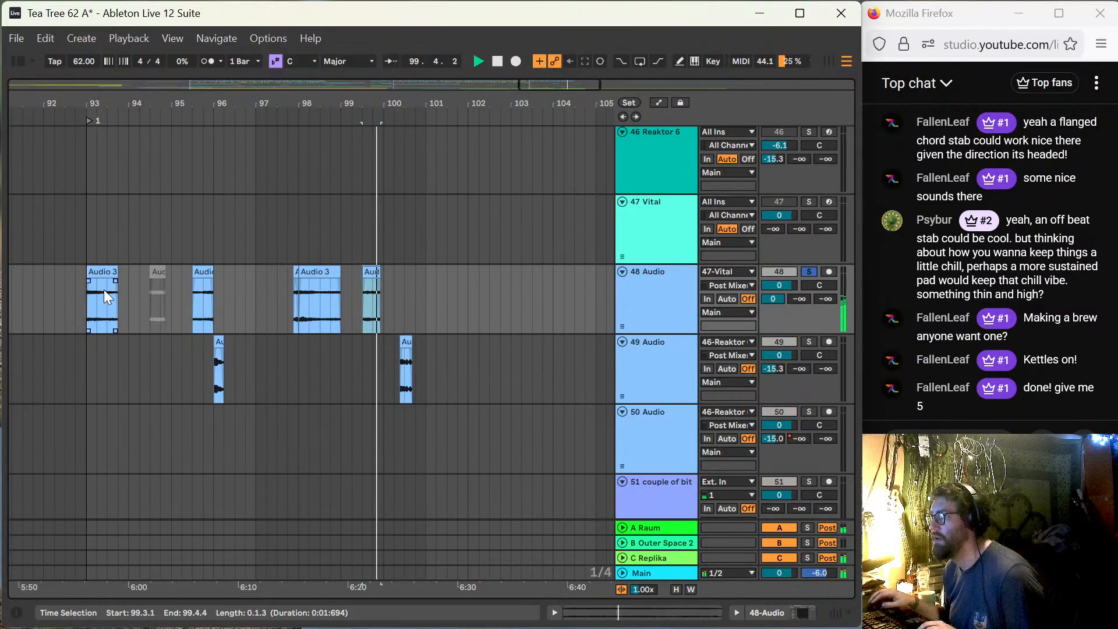
key(space)
key(space)
key(s)
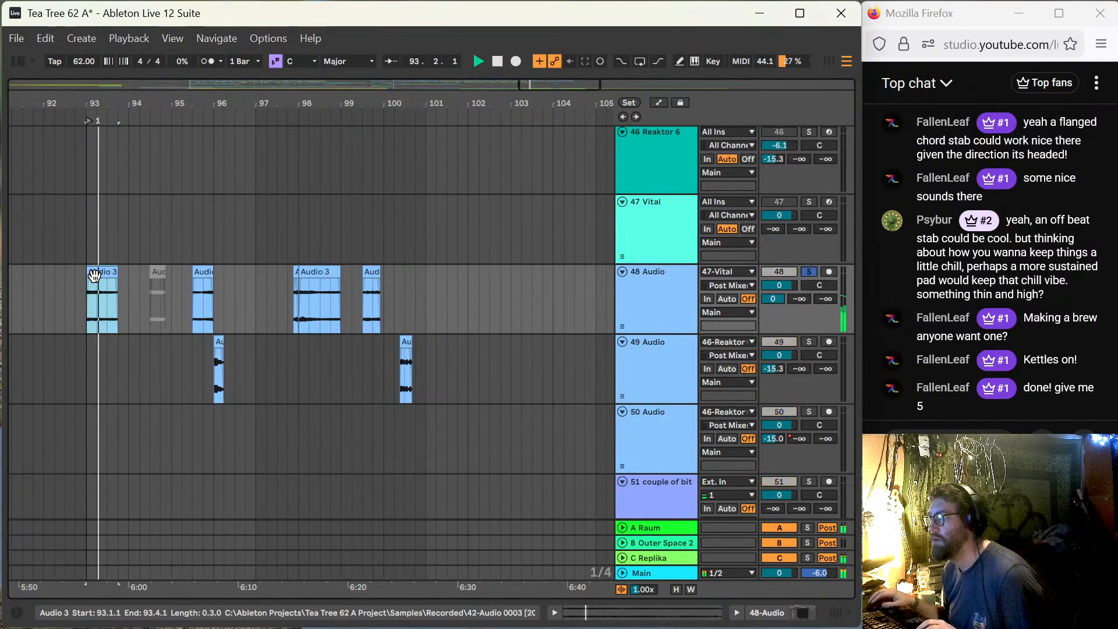
key(space)
key(space)
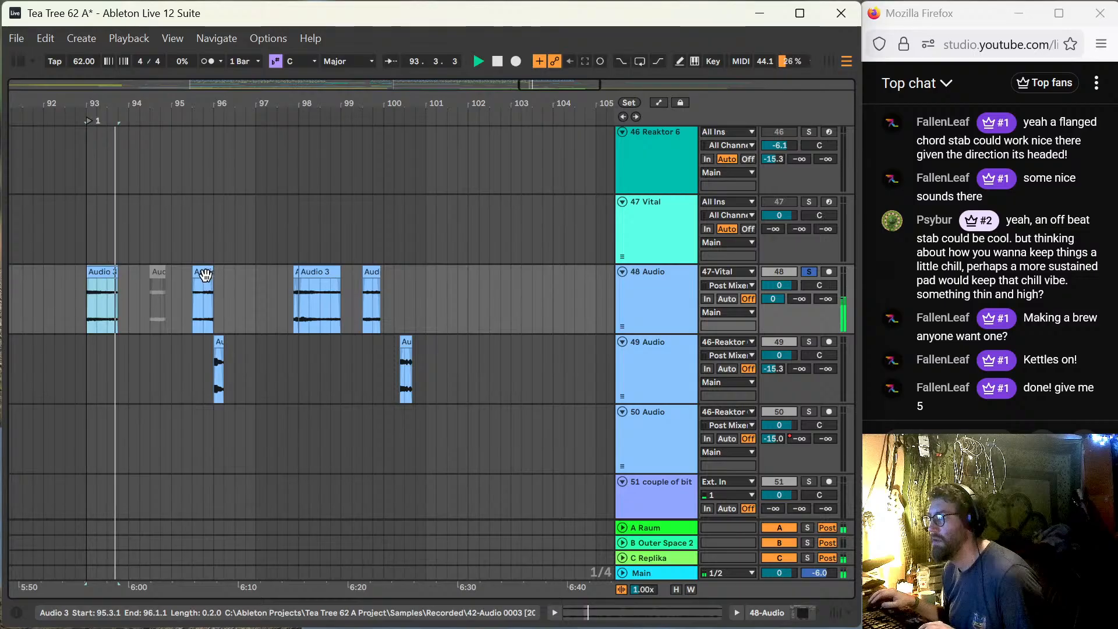
click(200, 274)
click(74, 263)
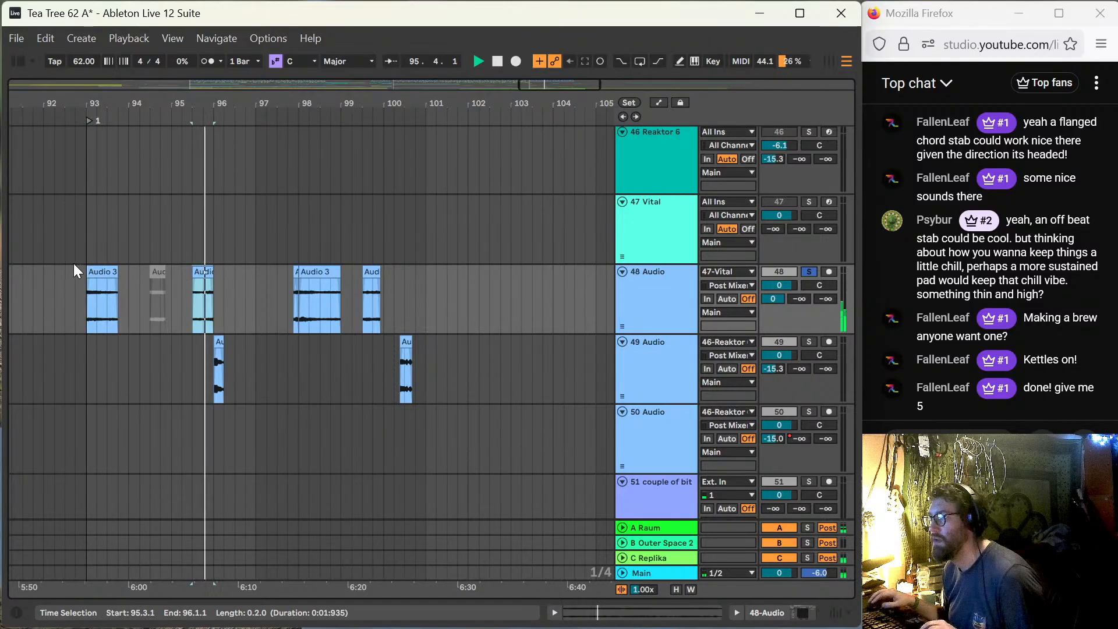
click(101, 273)
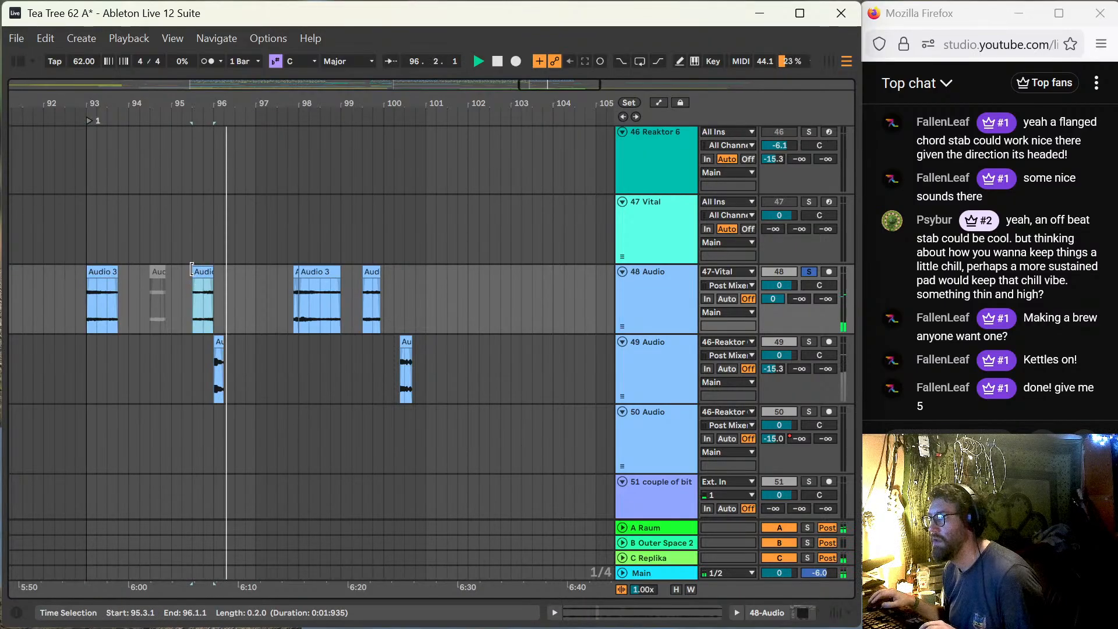
Step: Copy the Audio 3 clip at 95.3.1 on track 48 to 100.3.1
drag(203, 265, 410, 271)
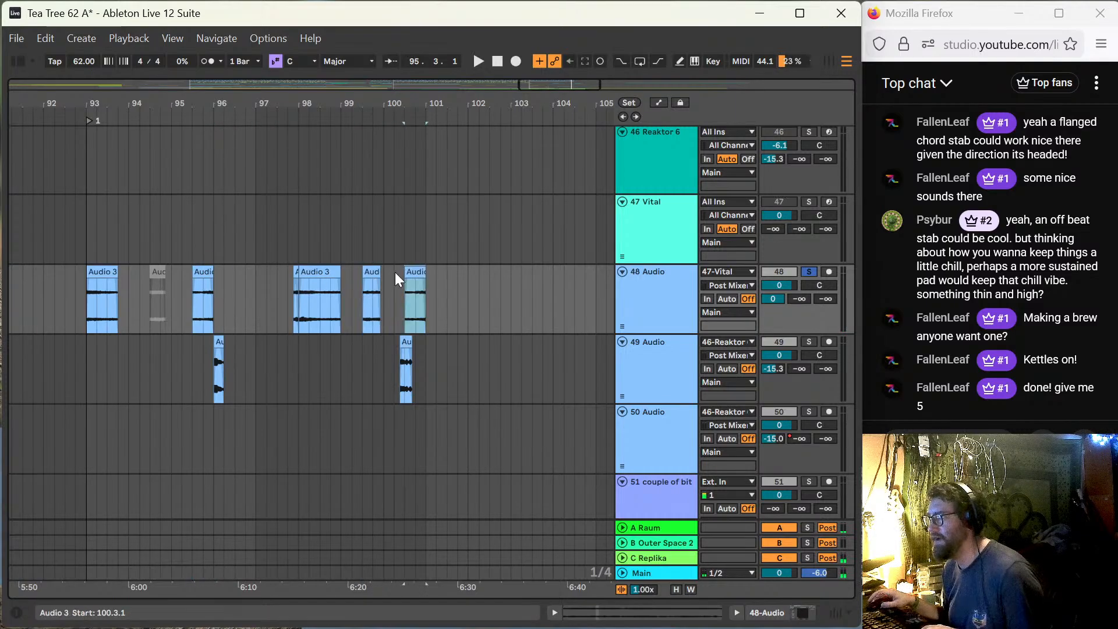
shift+click(99, 272)
drag(99, 272, 397, 255)
key(ctrl+z)
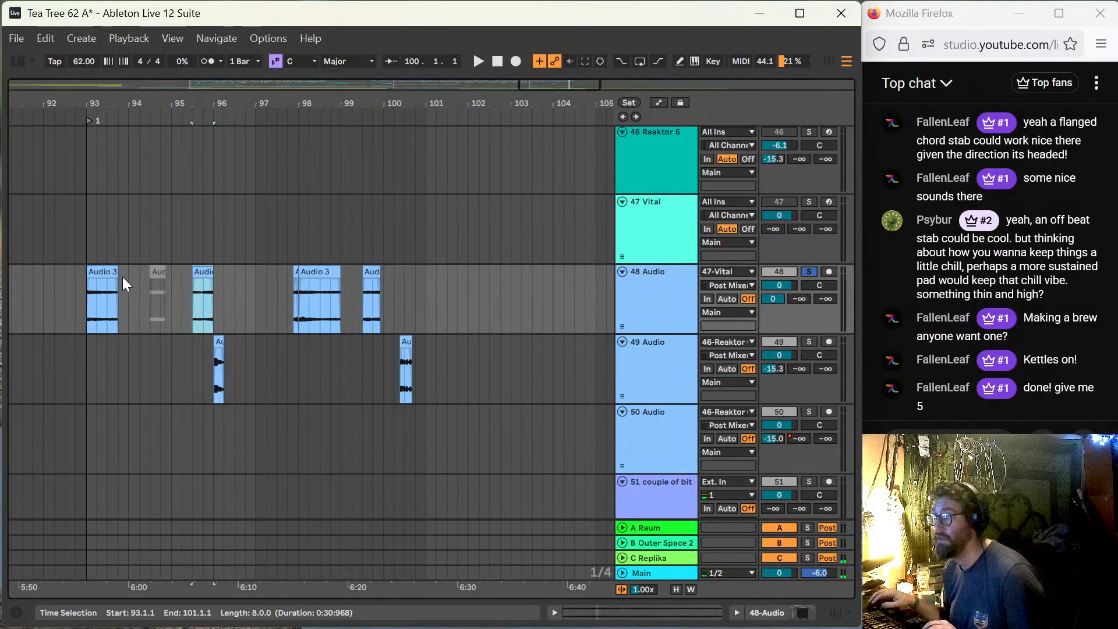
key(ctrl+y)
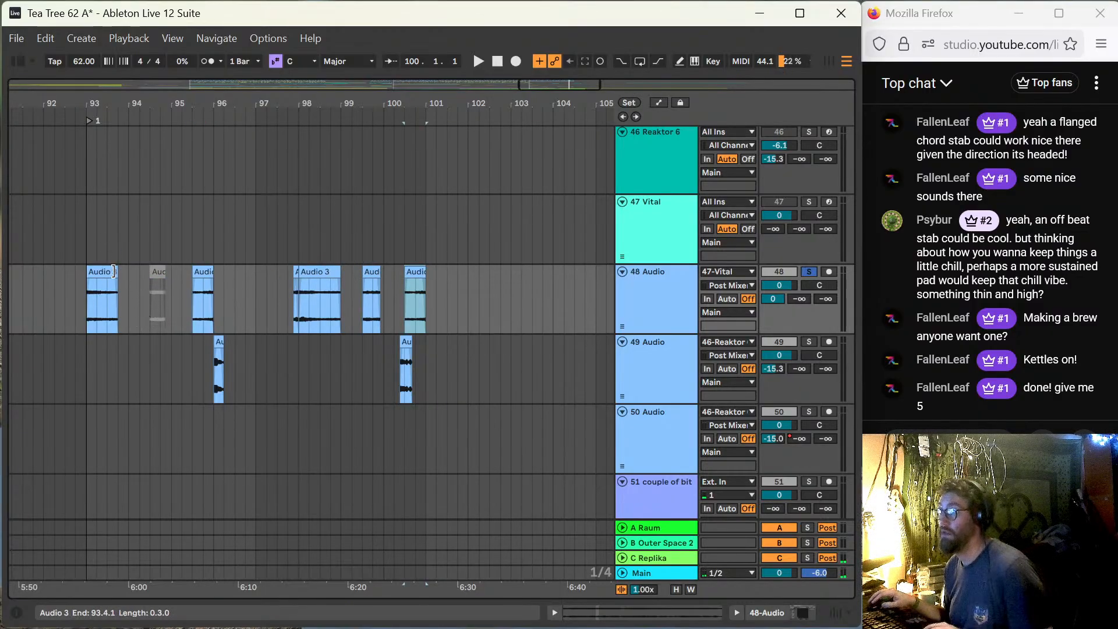
Step: Copy the Audio 3 clip at 93.1.1 on track 48 to 101.1.1 and audition it unsoloed from 100.2.1
drag(105, 282, 444, 288)
click(391, 298)
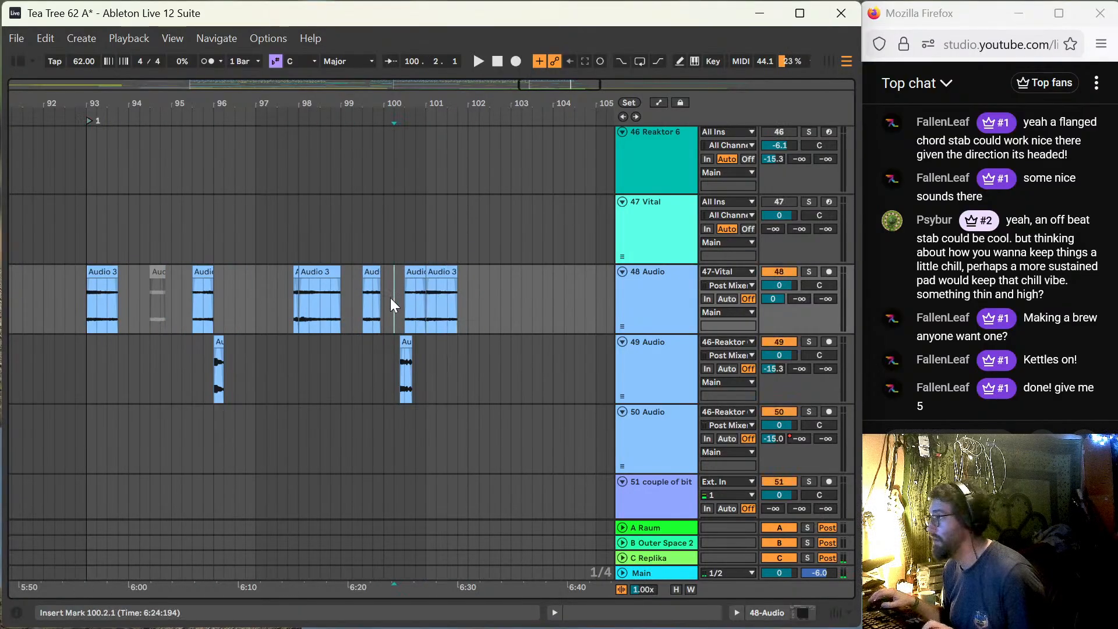
key(space)
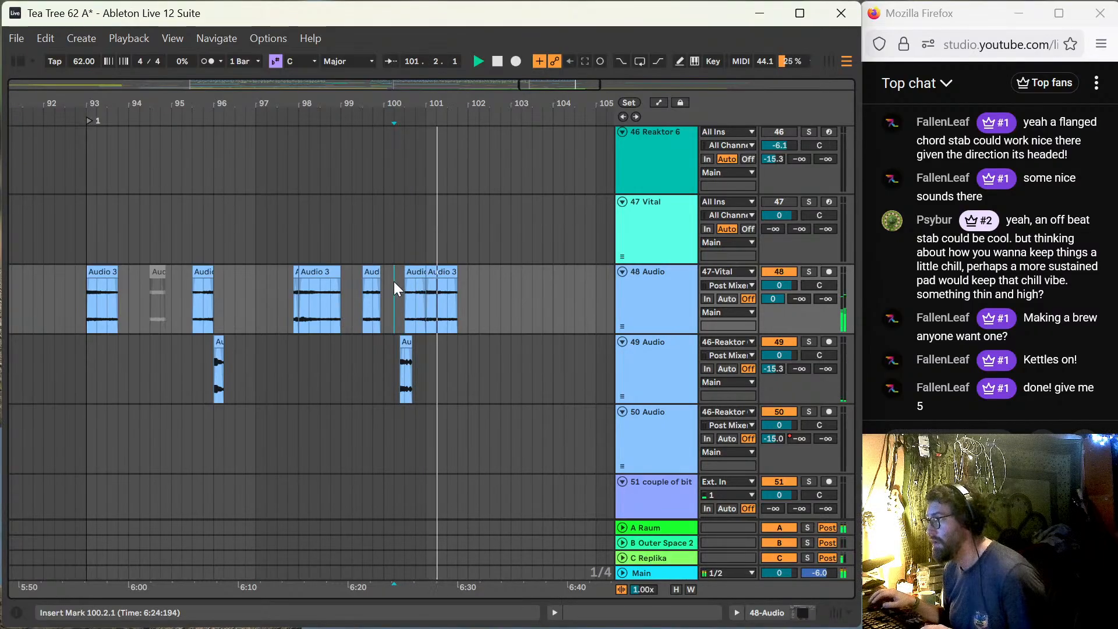
Step: Select track 25's audio clips from 93.1.1 to 102.2.1 and lower their clip gain to -5.2 dB
scroll(446, 263, down, 10)
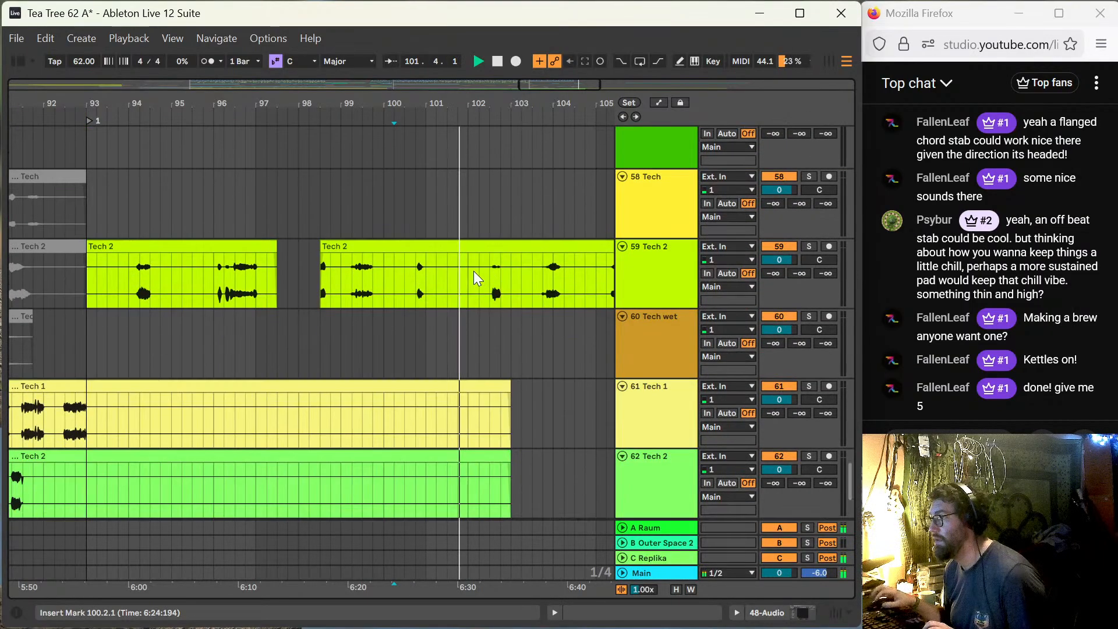
scroll(473, 271, down, 6)
scroll(474, 274, up, 5)
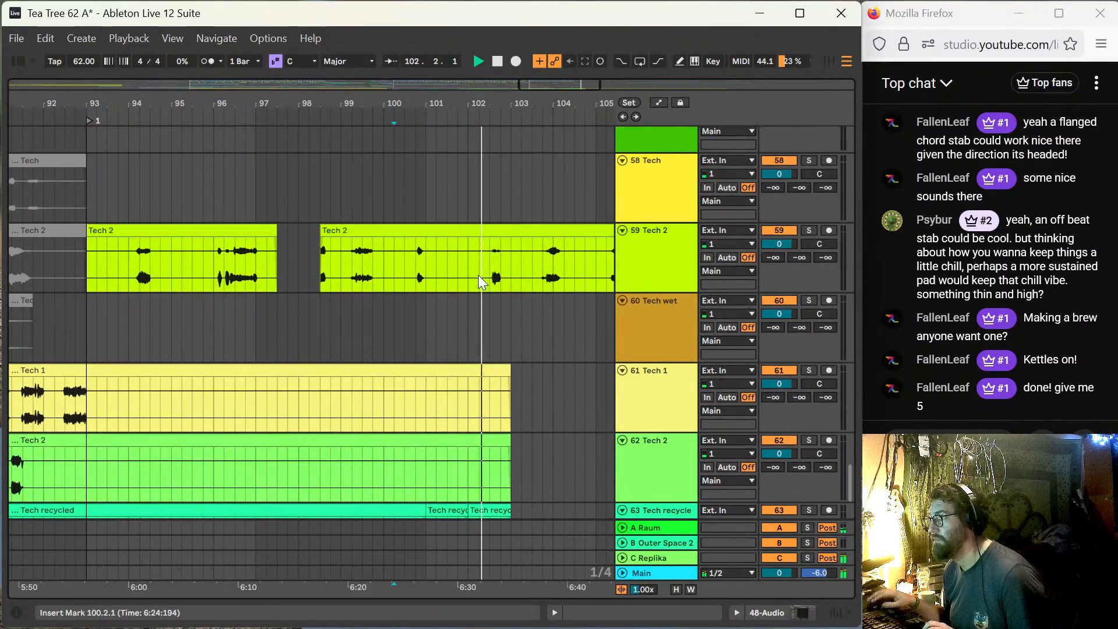
scroll(479, 276, up, 12)
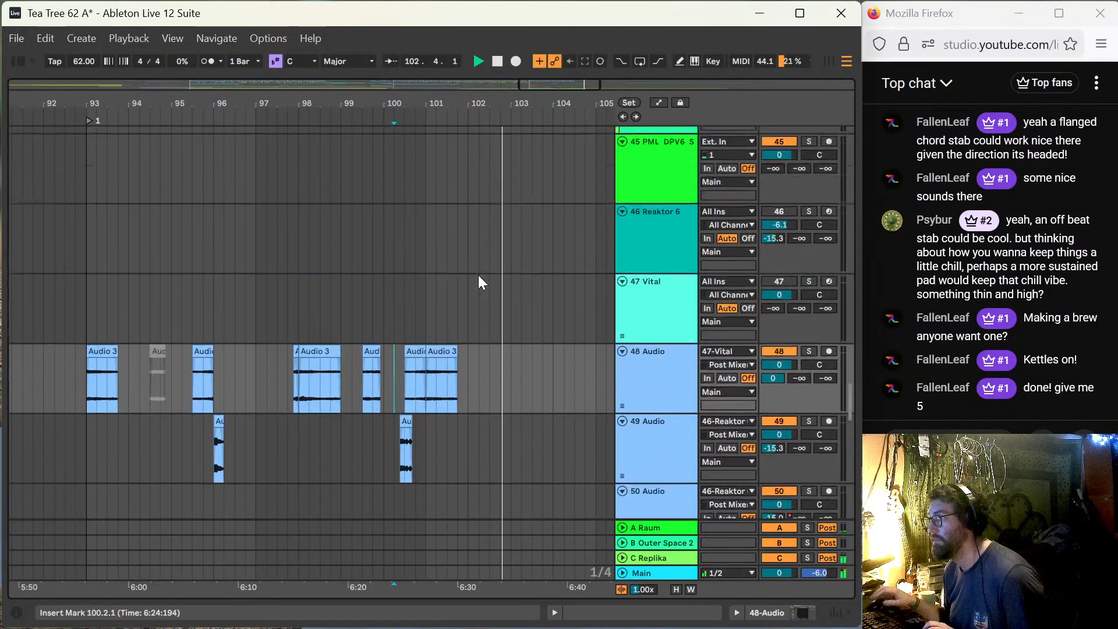
scroll(479, 277, up, 12)
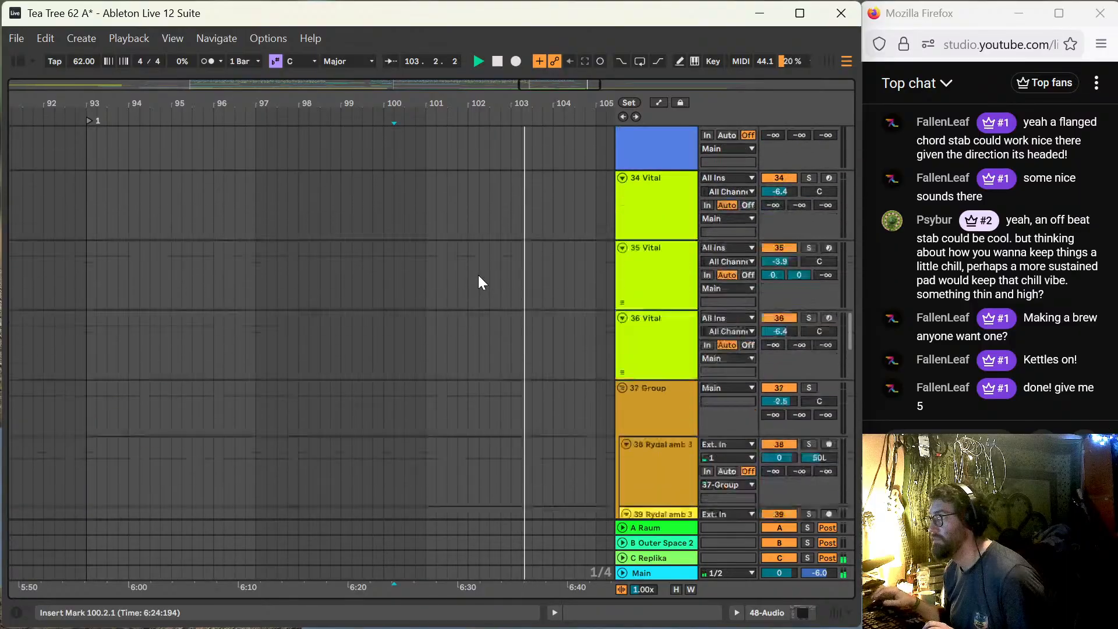
scroll(479, 277, up, 12)
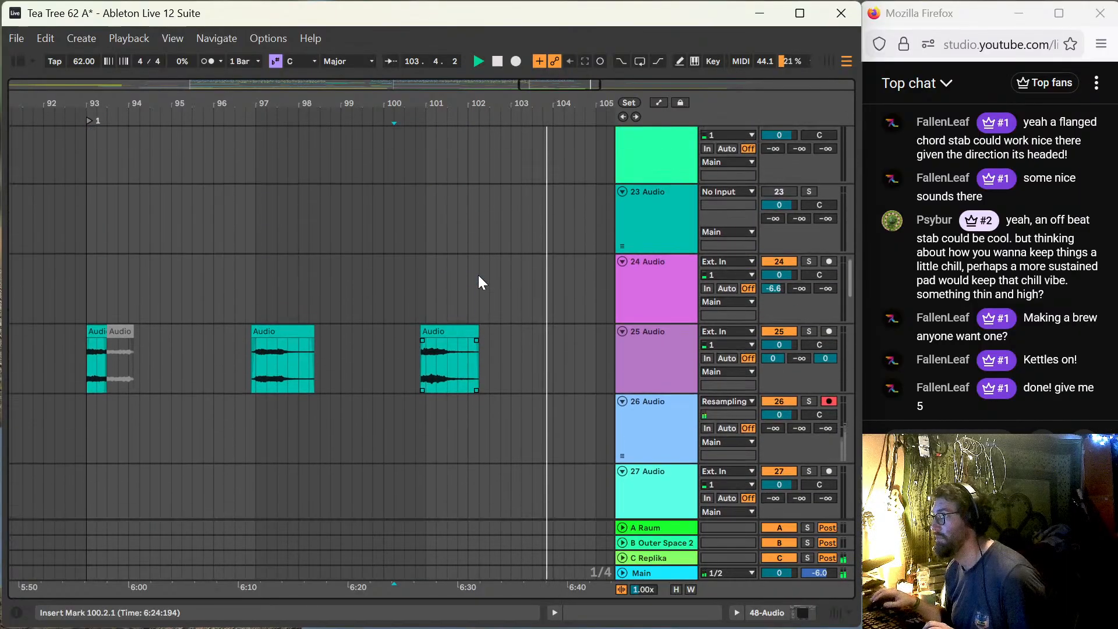
click(421, 299)
scroll(420, 299, down, 2)
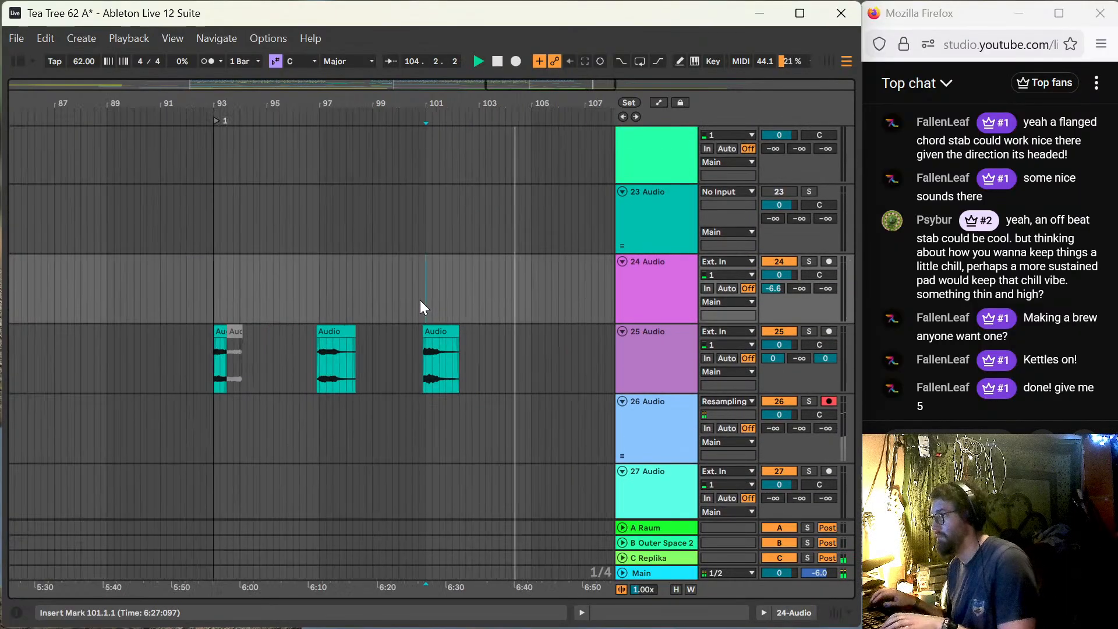
scroll(419, 299, down, 2)
click(433, 334)
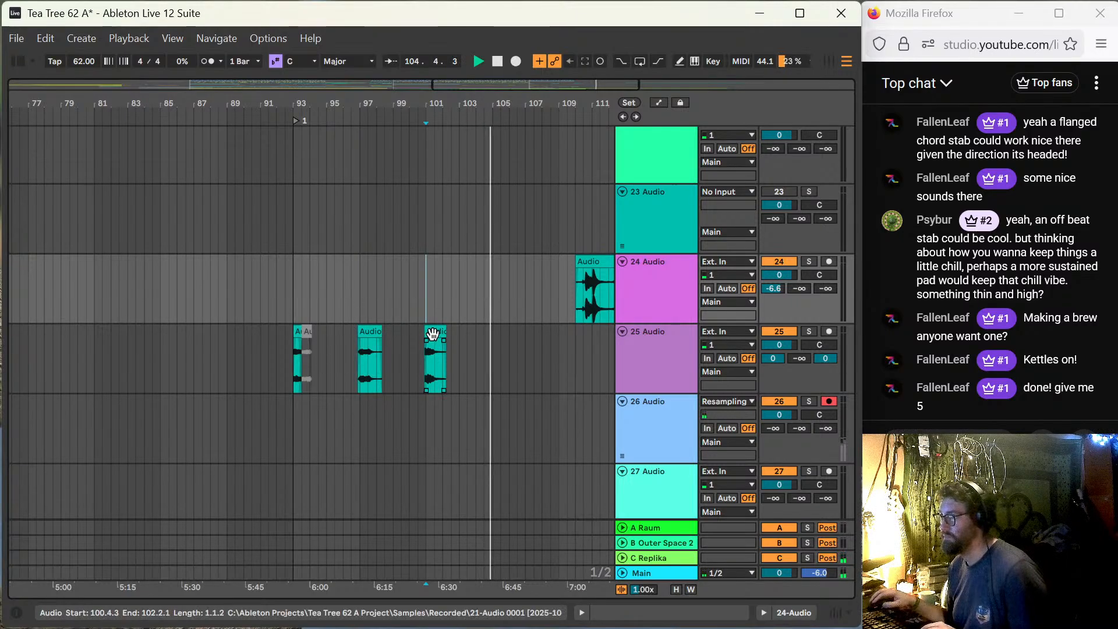
double_click(433, 334)
drag(295, 201, 446, 215)
click(109, 499)
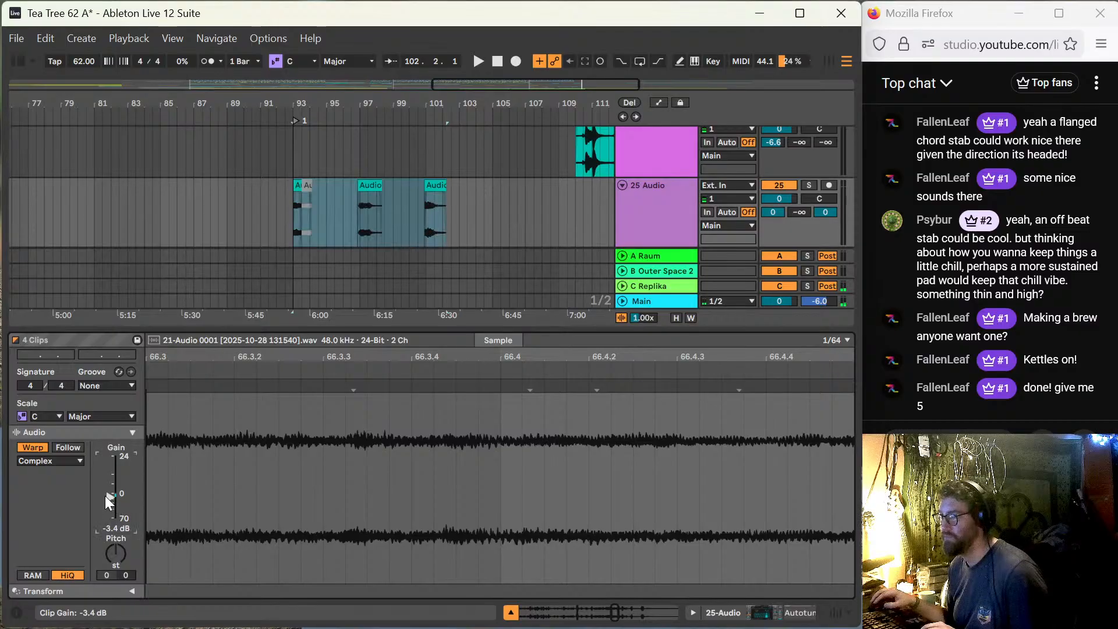
drag(112, 494, 110, 497)
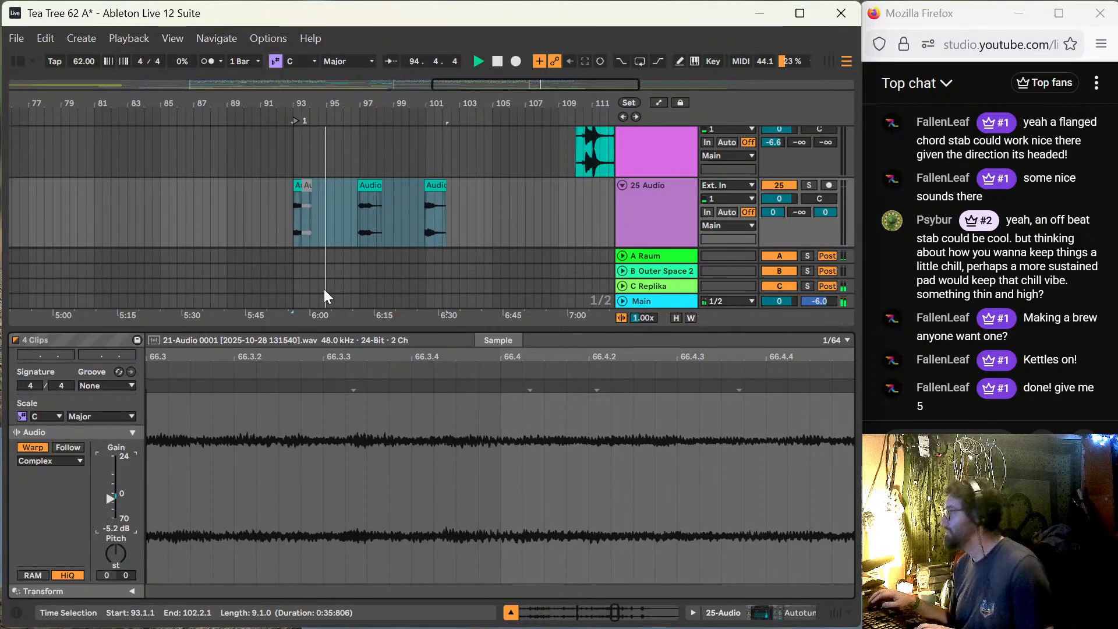
Step: Audition the track 25 clips from 91.1.1 and 96.3.1, and trim the end of the clip starting at 96.4.3 to 98.1.1
click(261, 213)
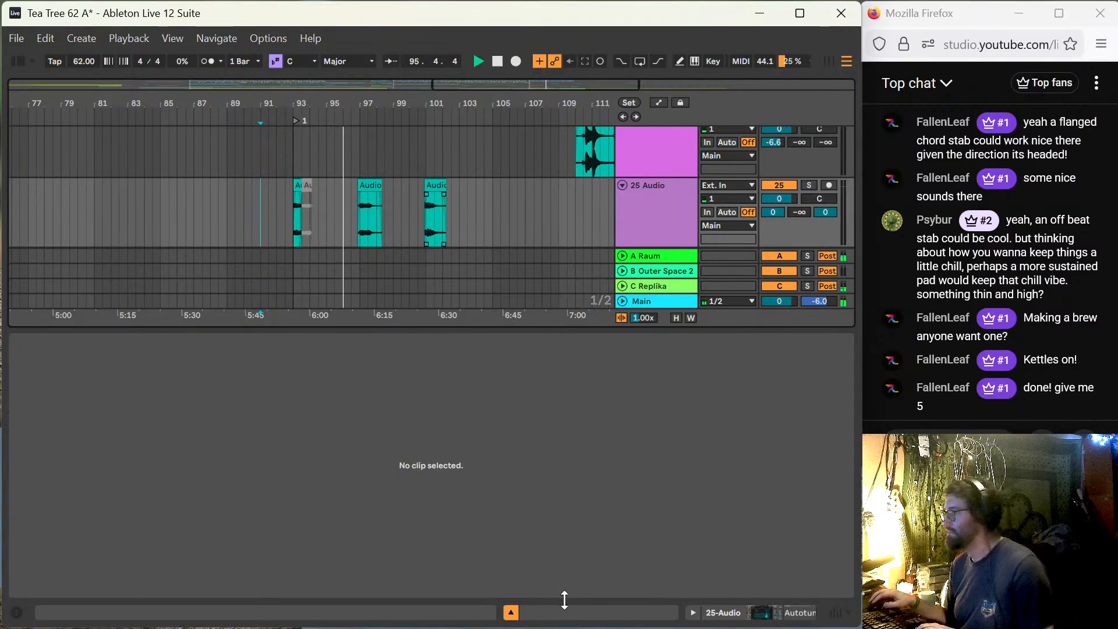
mouse_move(572, 587)
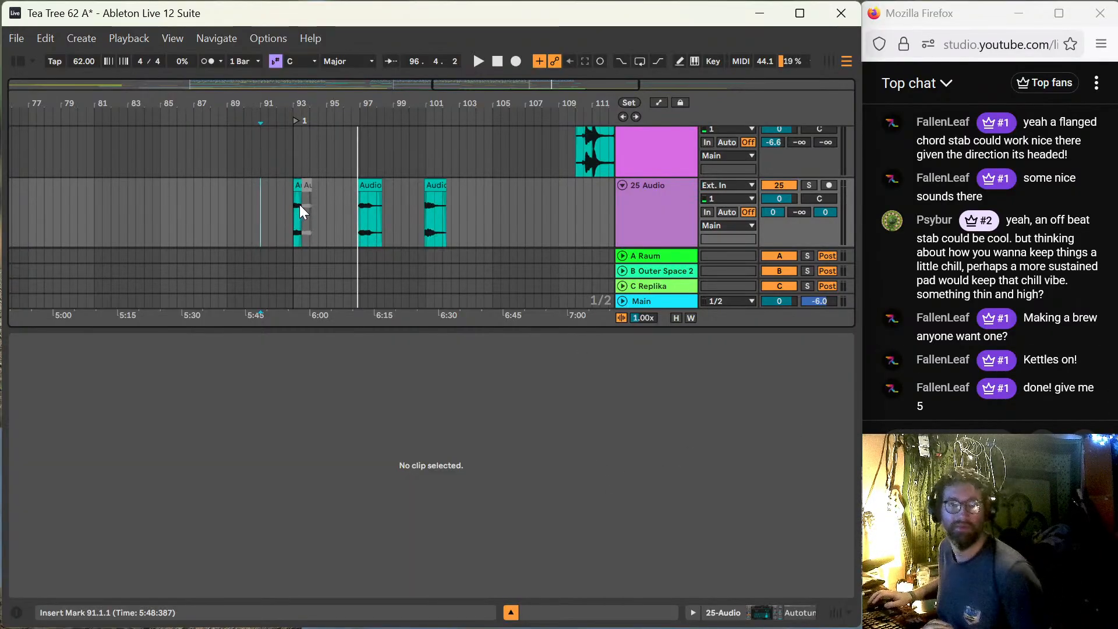
key(space)
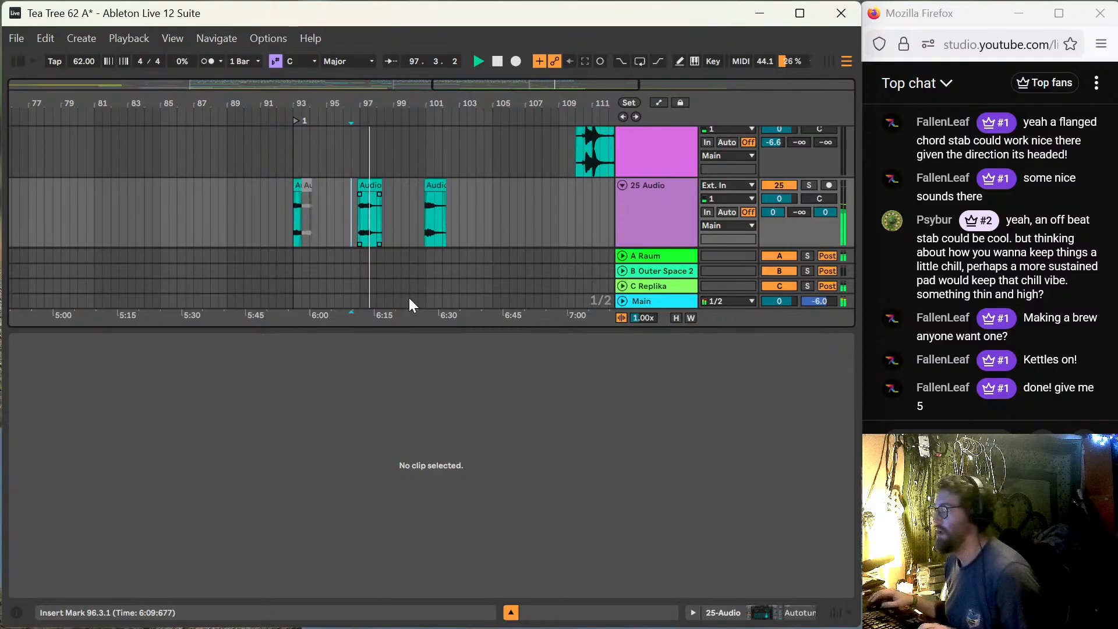
double_click(443, 327)
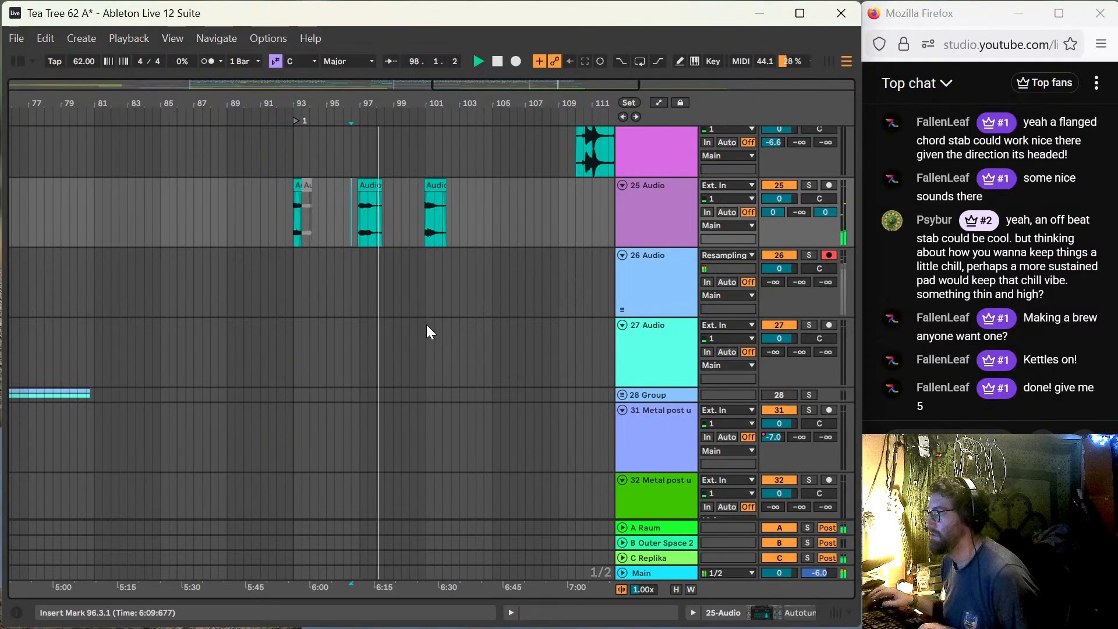
drag(382, 186, 376, 186)
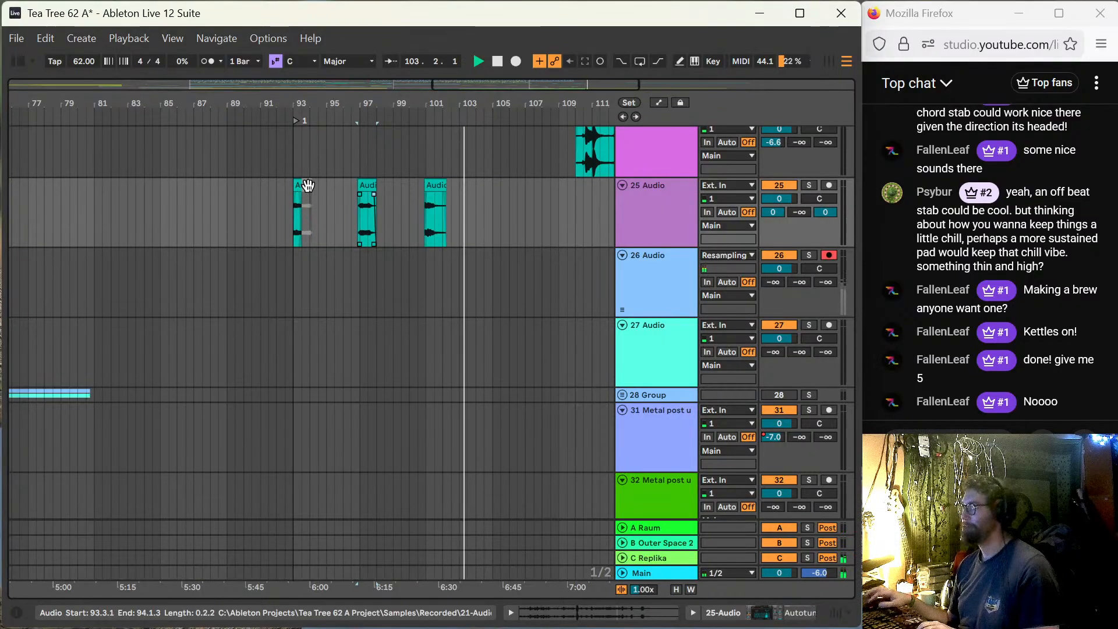
Step: Split the Tech 2 clip on track 59 at 105.1.1 and deactivate the section after the split
scroll(349, 188, up, 5)
scroll(372, 196, up, 3)
scroll(494, 294, down, 14)
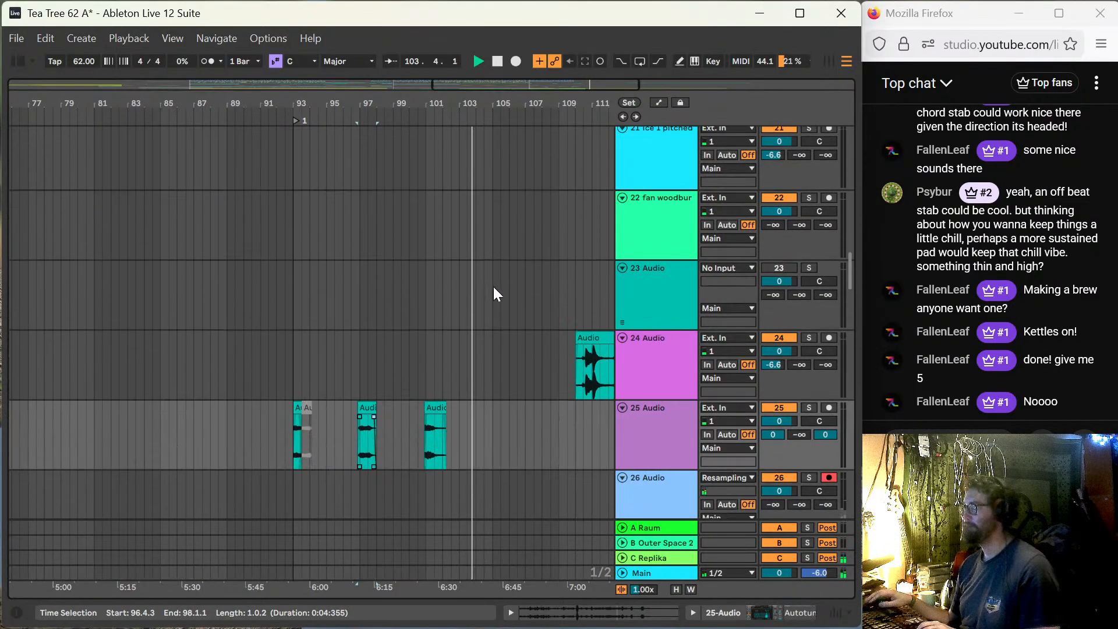
scroll(445, 309, down, 15)
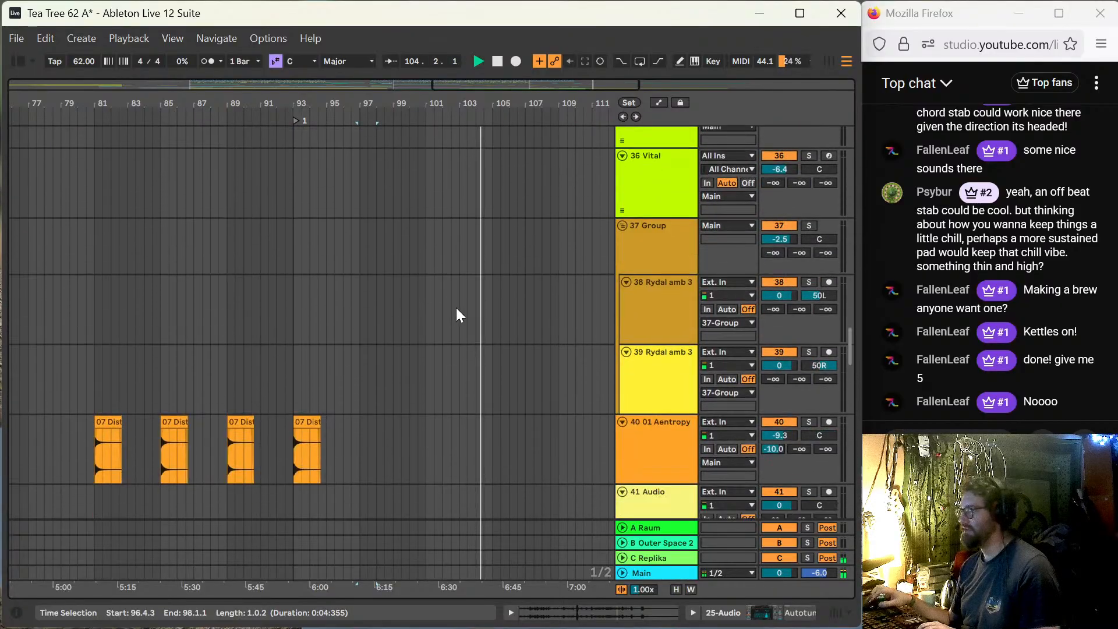
scroll(454, 326, down, 14)
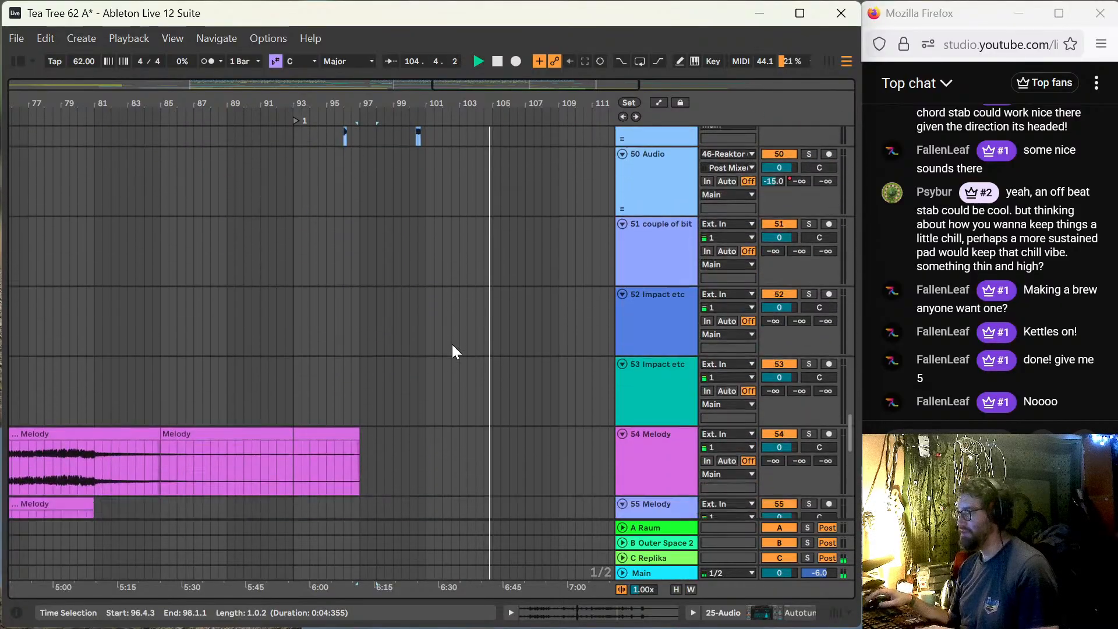
click(491, 369)
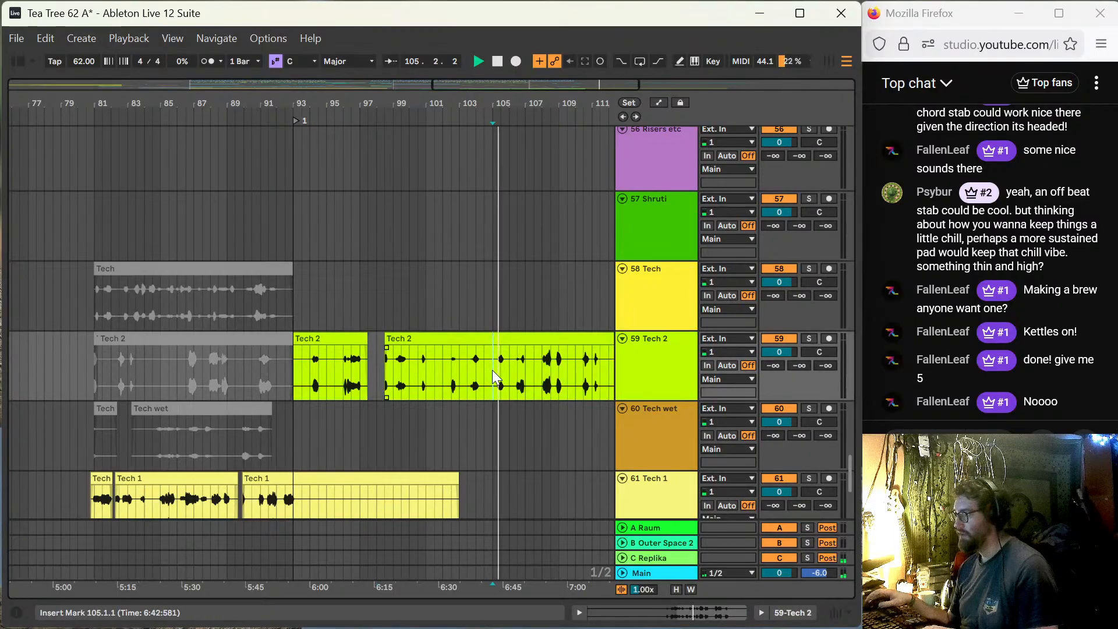
key(ctrl+e)
key(0)
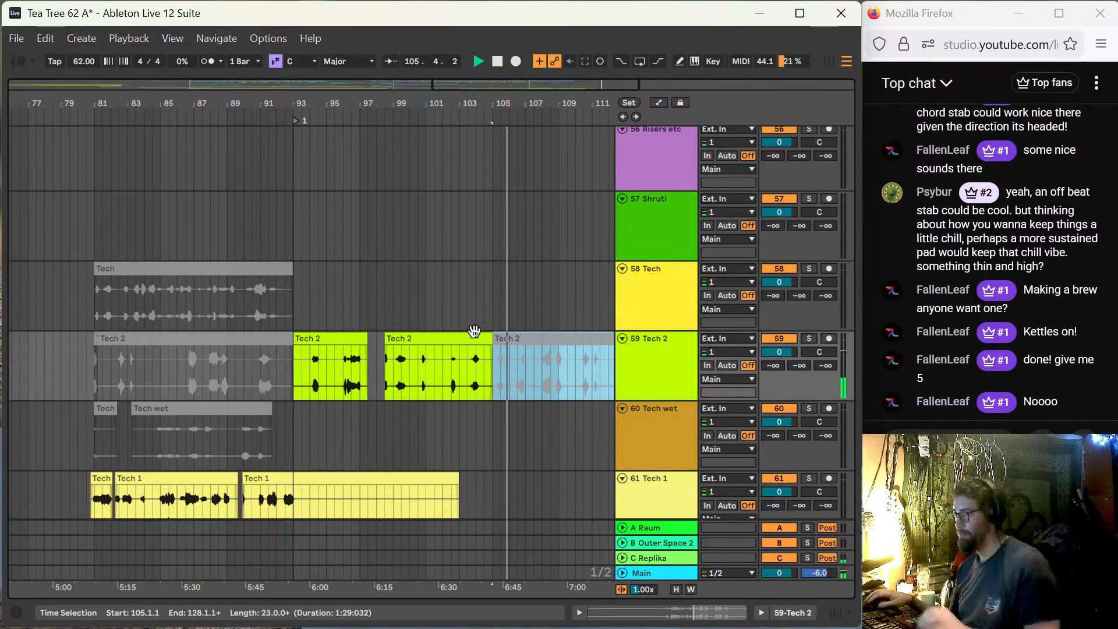
Step: Trim the end of the last Tech 1 clip on track 61 to just past 93.1.1 and the last Tech 2 clip on track 62 to 93.1.1
scroll(205, 440, down, 1)
scroll(205, 440, down, 5)
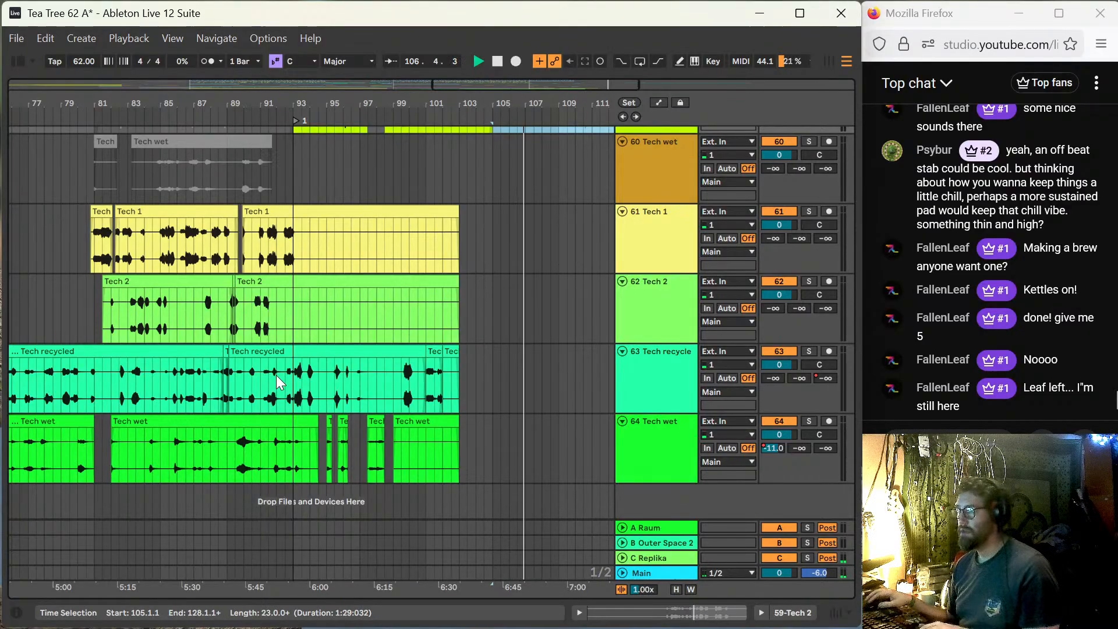
scroll(411, 270, up, 2)
drag(458, 303, 299, 303)
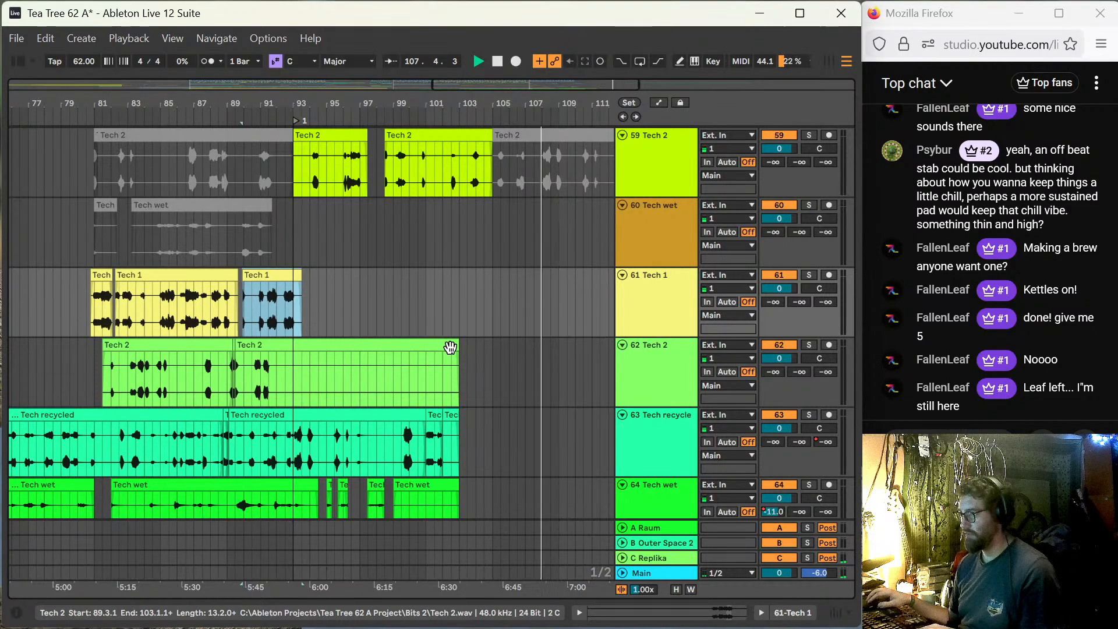
drag(458, 343, 295, 343)
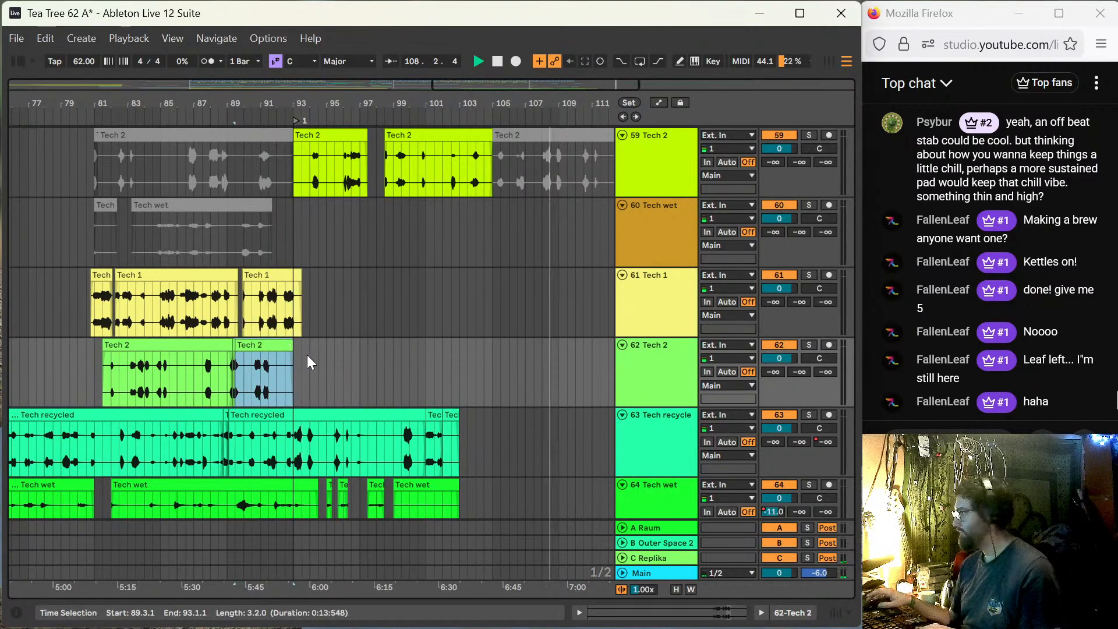
Step: Play the arrangement from 93.1.1 and look through the earlier sections of the tracks for audio clips to reuse
scroll(282, 179, up, 5)
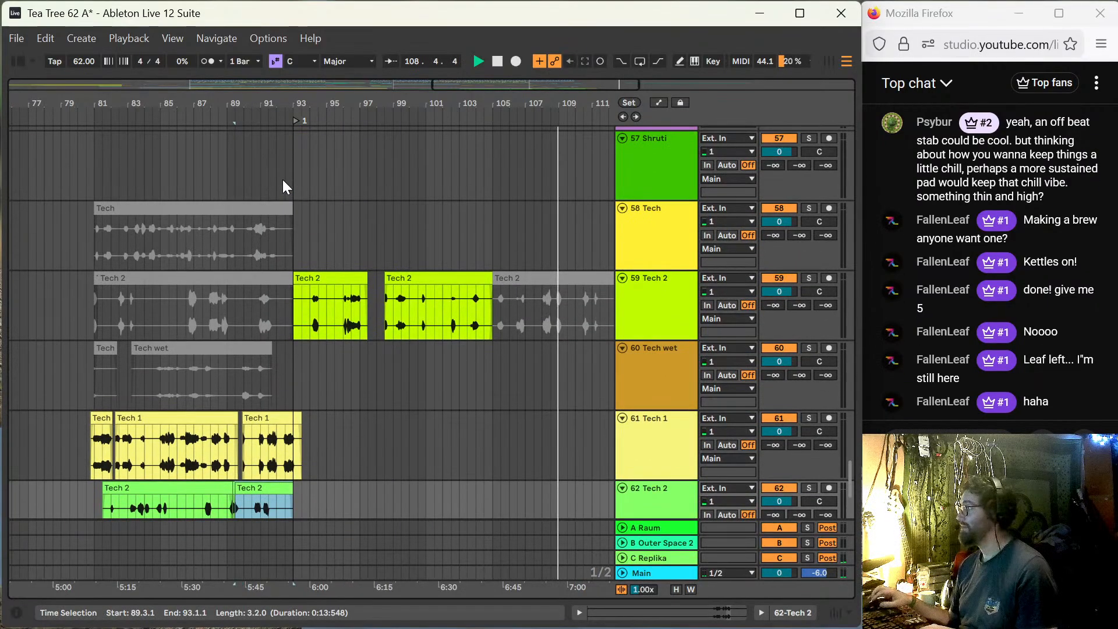
scroll(281, 179, up, 10)
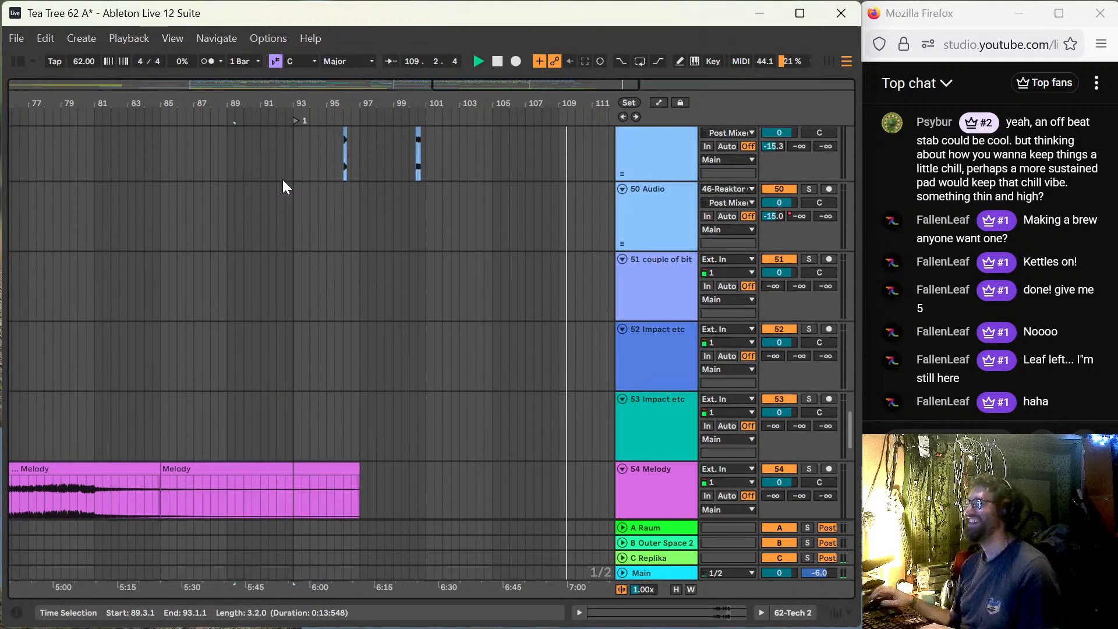
click(292, 159)
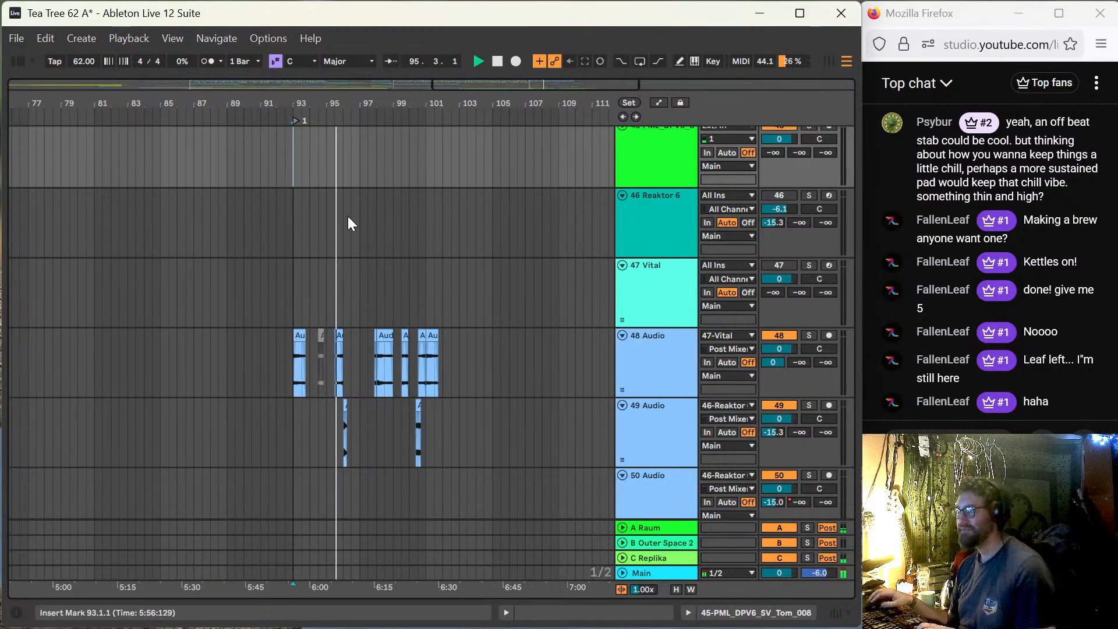
scroll(250, 220, up, 1)
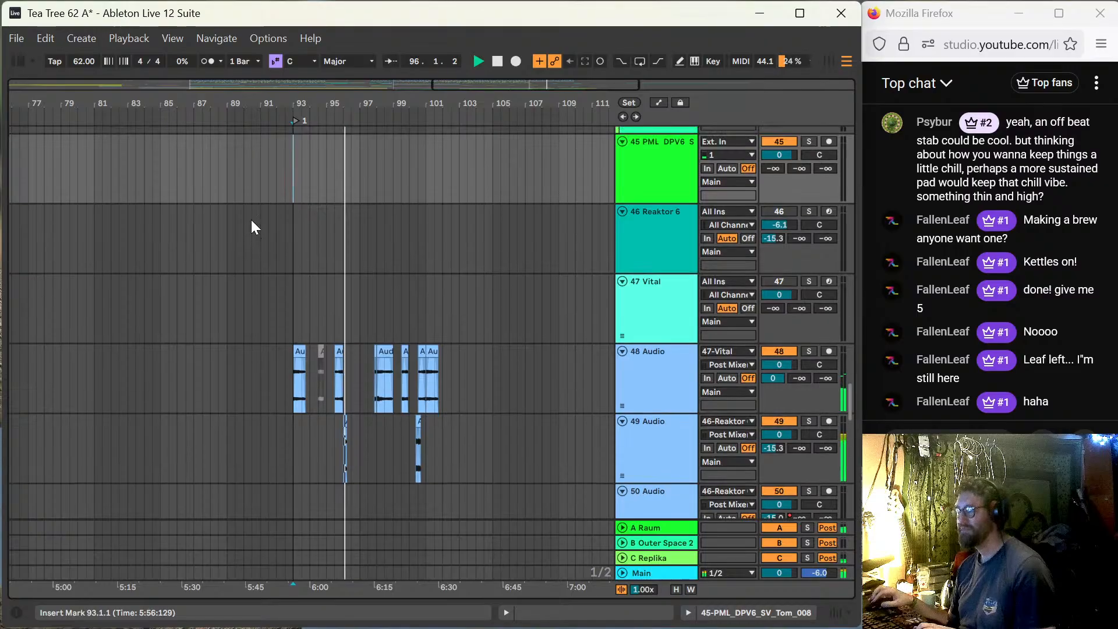
key(minus)
key(minus)
key(minus)
key(minus)
scroll(225, 194, up, 8)
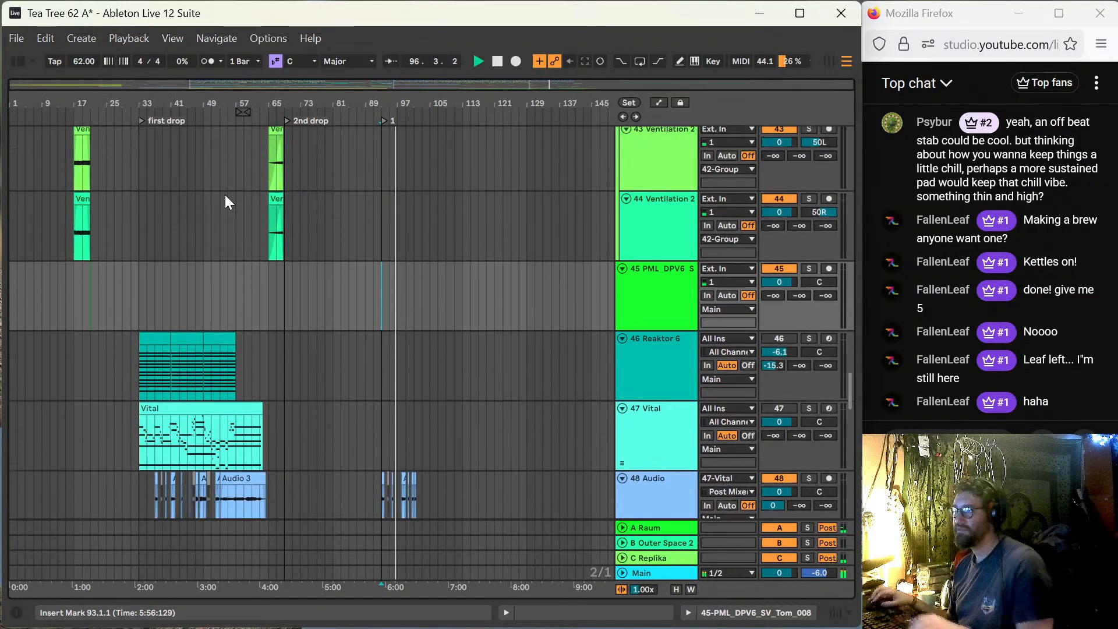
scroll(224, 195, up, 15)
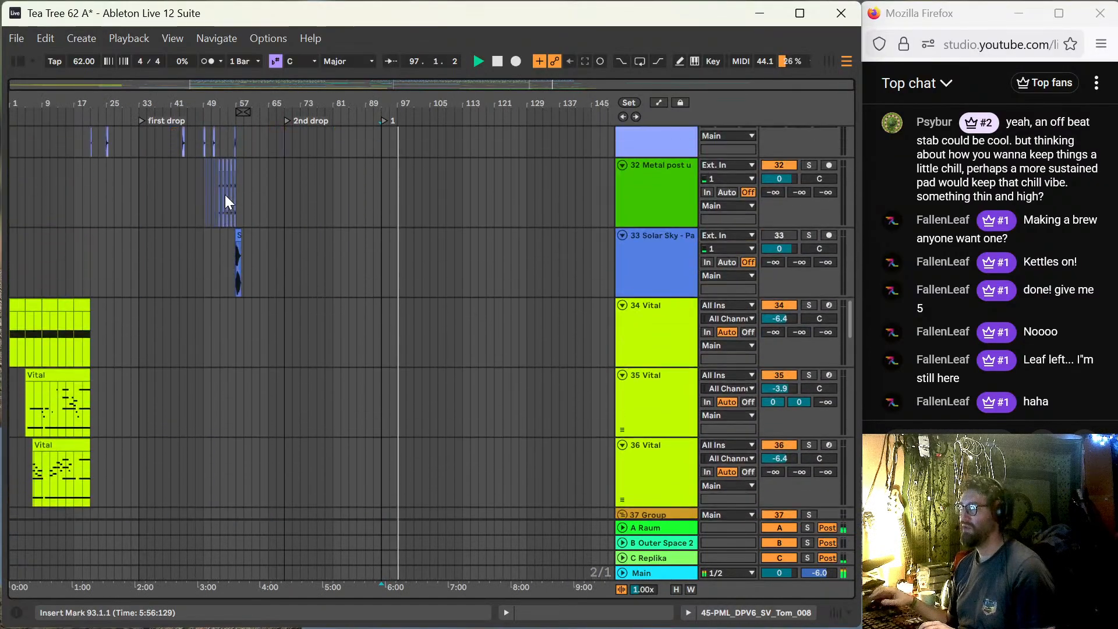
scroll(226, 196, up, 8)
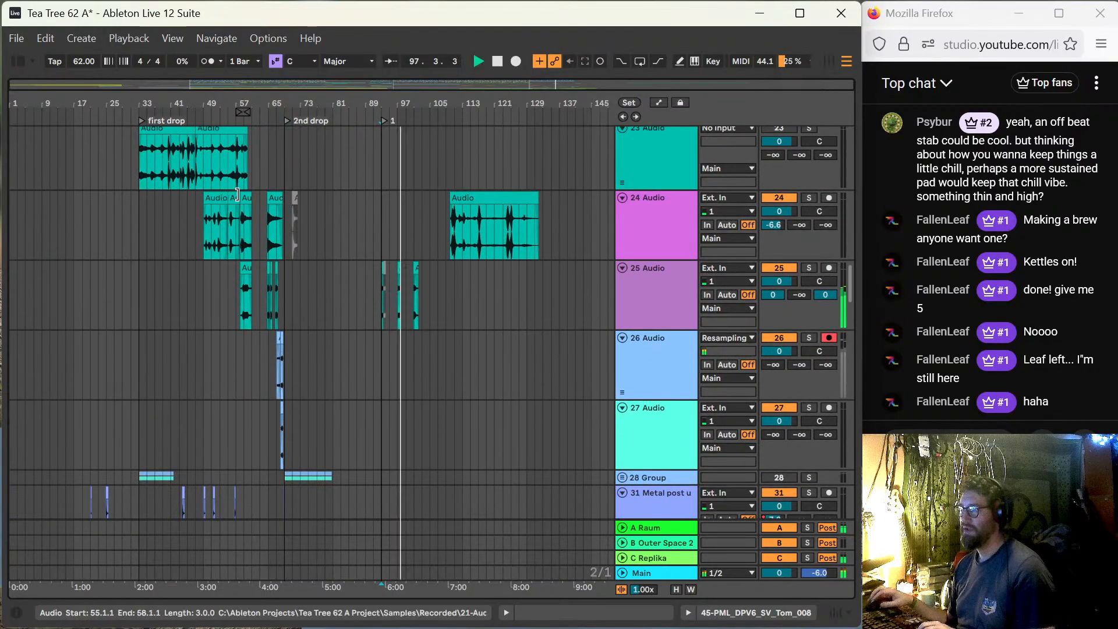
Step: Audition track 24's audio clip at 64.3.3 soloed, copy it to 102.3.3 and play the copy with the full mix
click(272, 201)
key(s)
key(space)
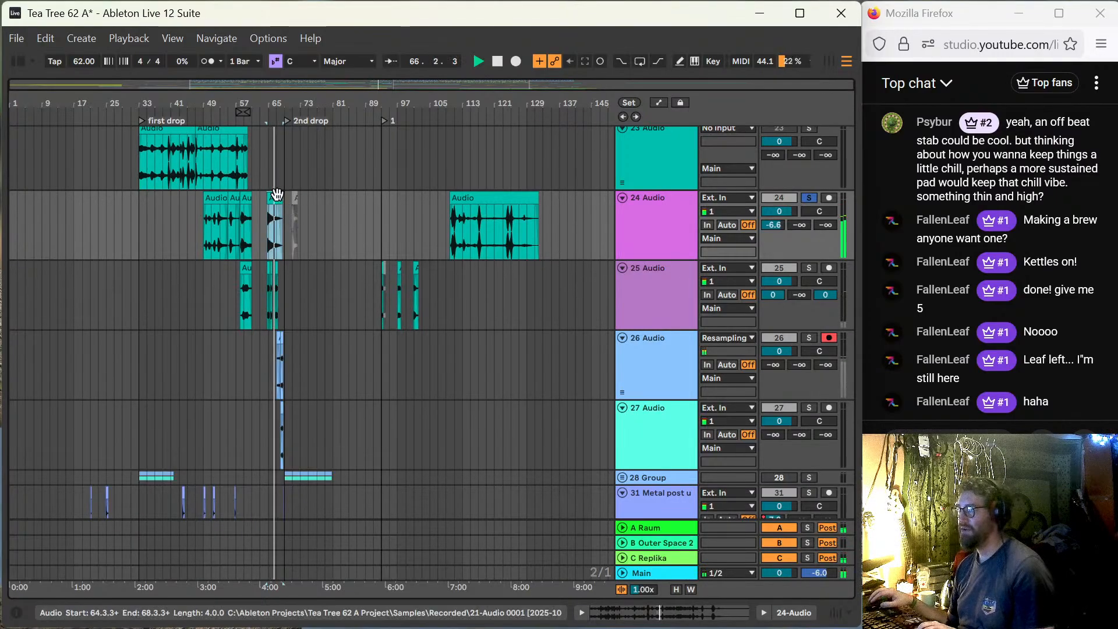
drag(277, 194, 431, 197)
key(space)
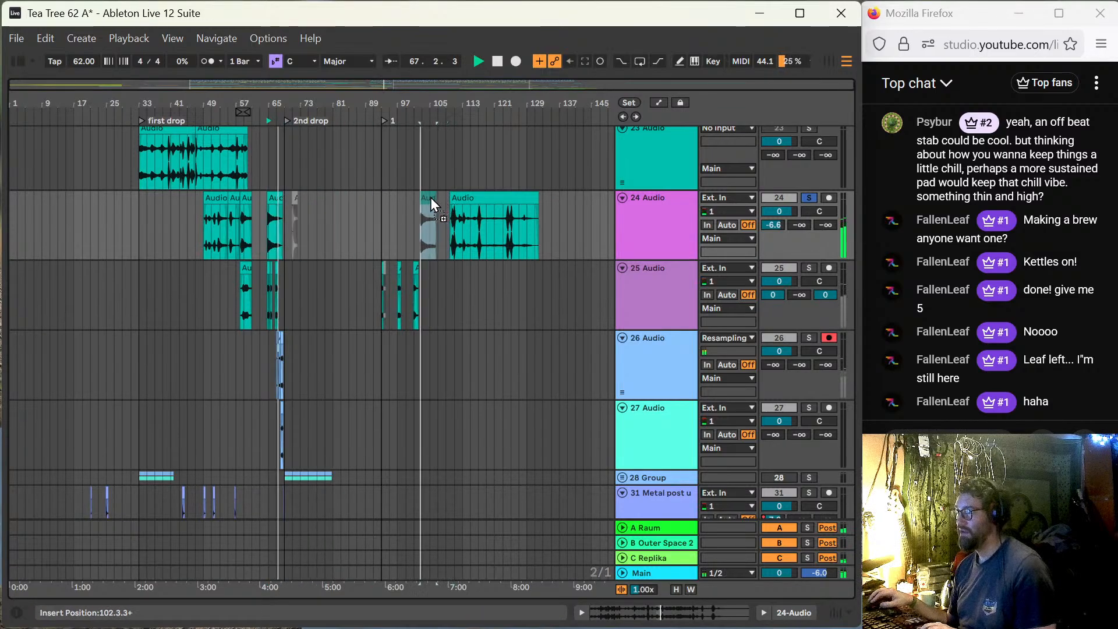
key(space)
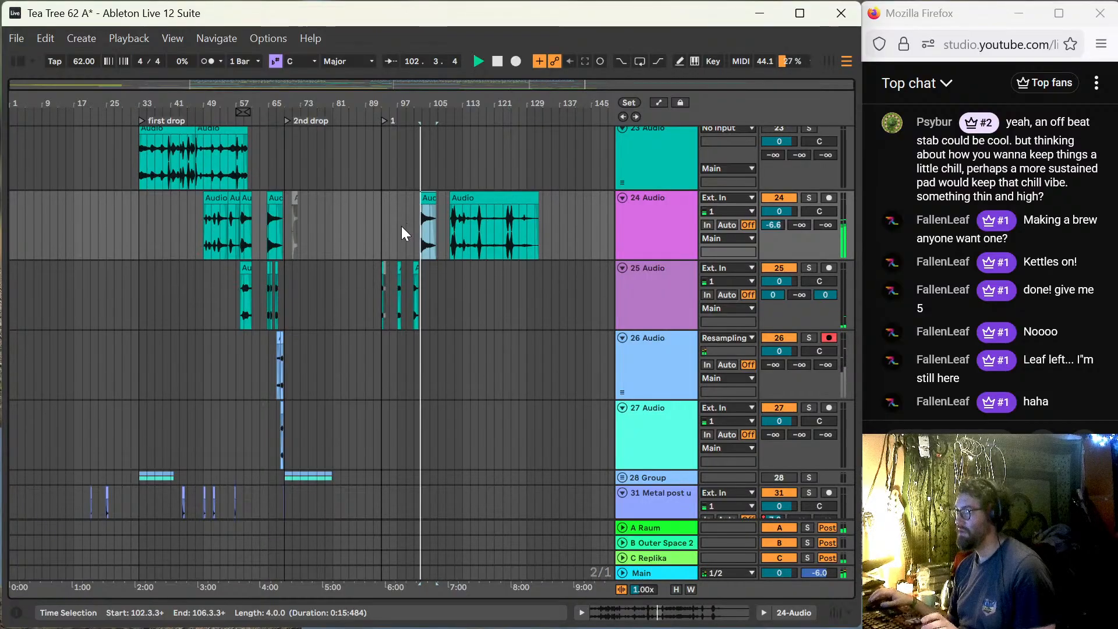
Step: Move the copied audio clip on track 24 from 102.3.3 to 100.3.3 and audition it with the full mix
scroll(410, 215, up, 10)
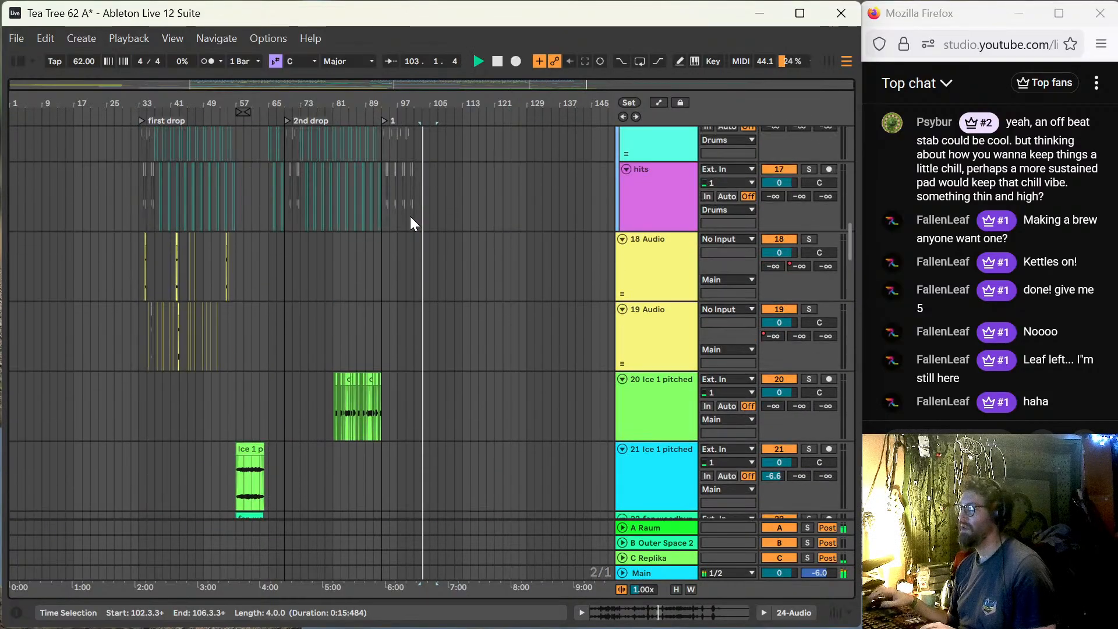
scroll(410, 215, down, 10)
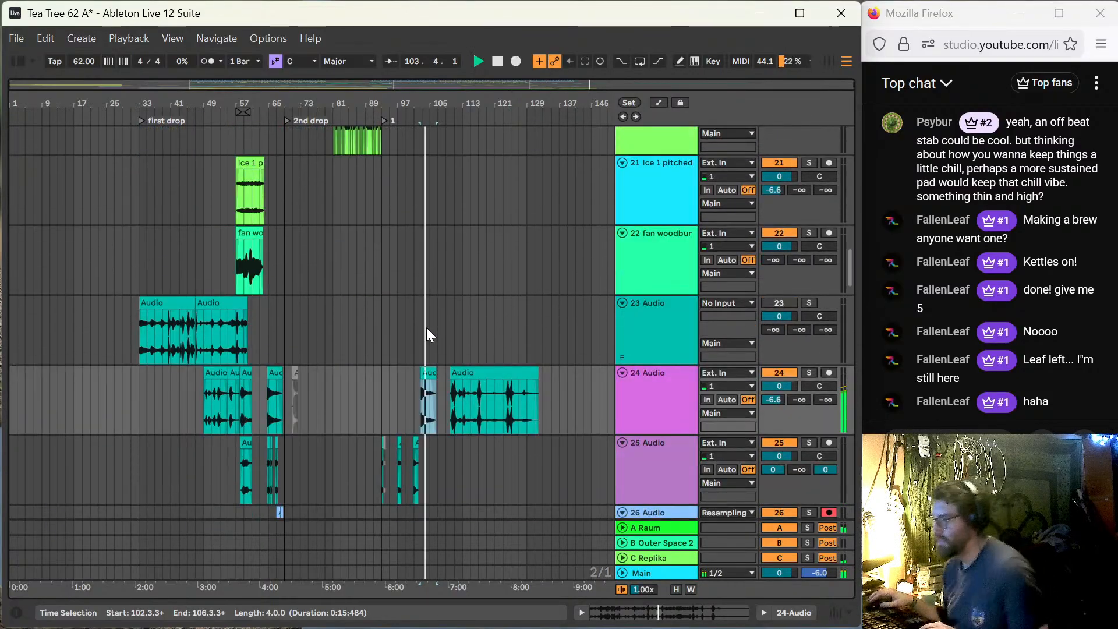
key(space)
click(428, 367)
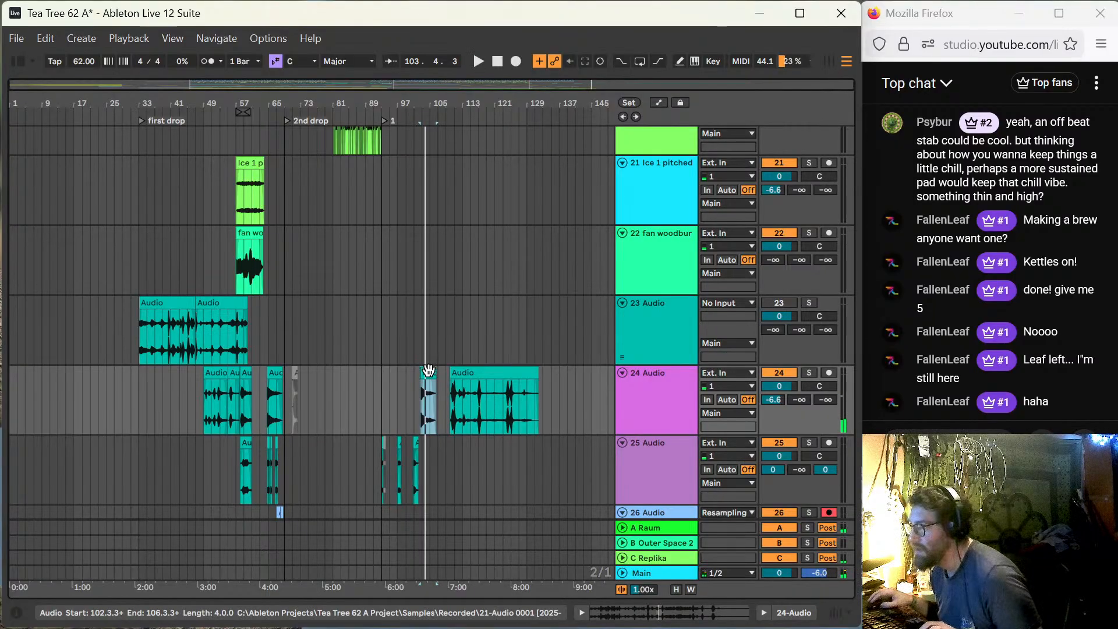
drag(428, 370, 418, 375)
key(space)
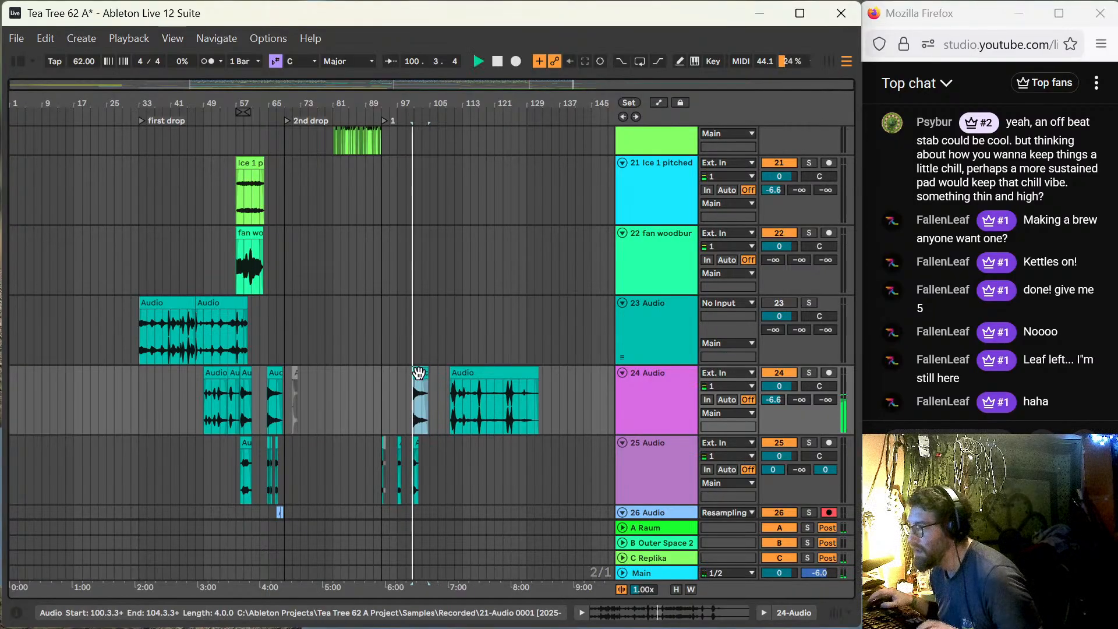
key(s)
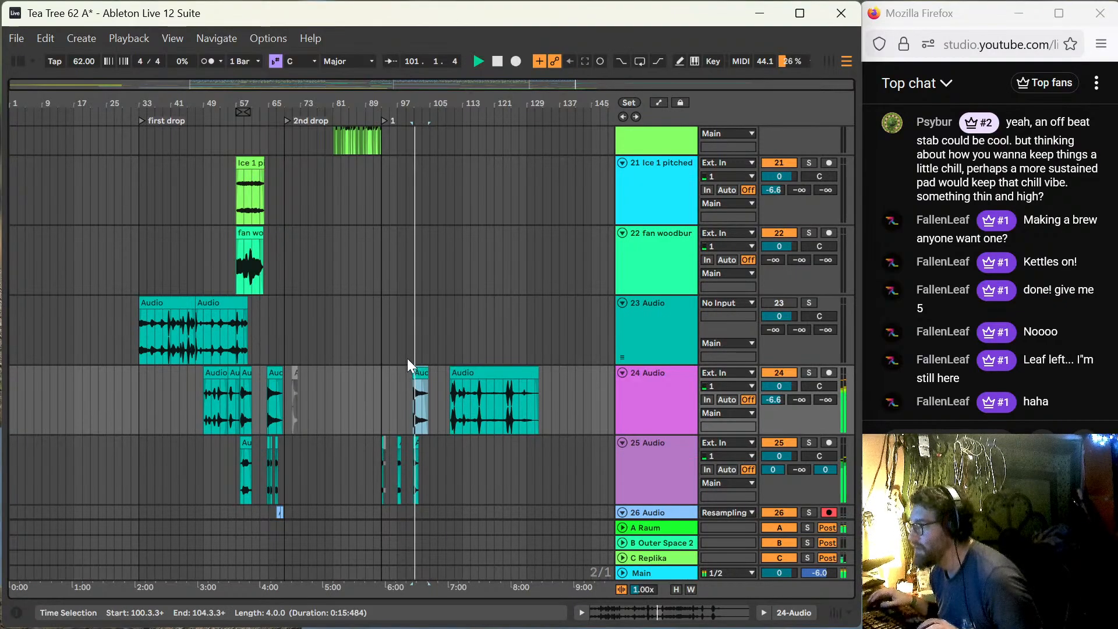
key(space)
key(space)
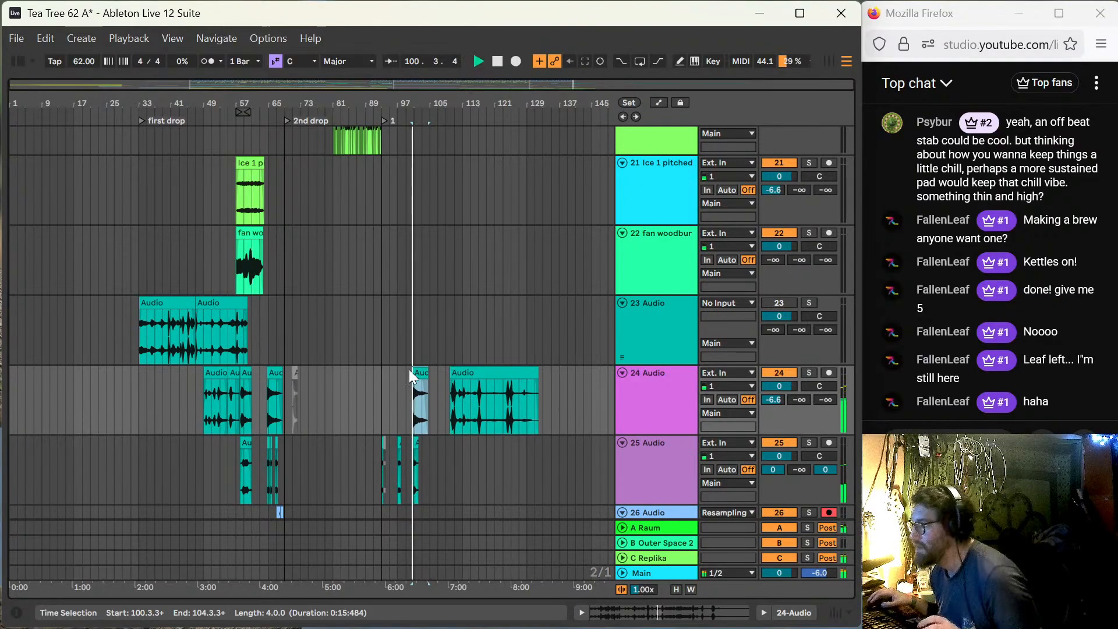
Step: Delete the long audio clip spanning 110.1.1 to 132.1.1 on track 24
key(plus)
key(plus)
key(plus)
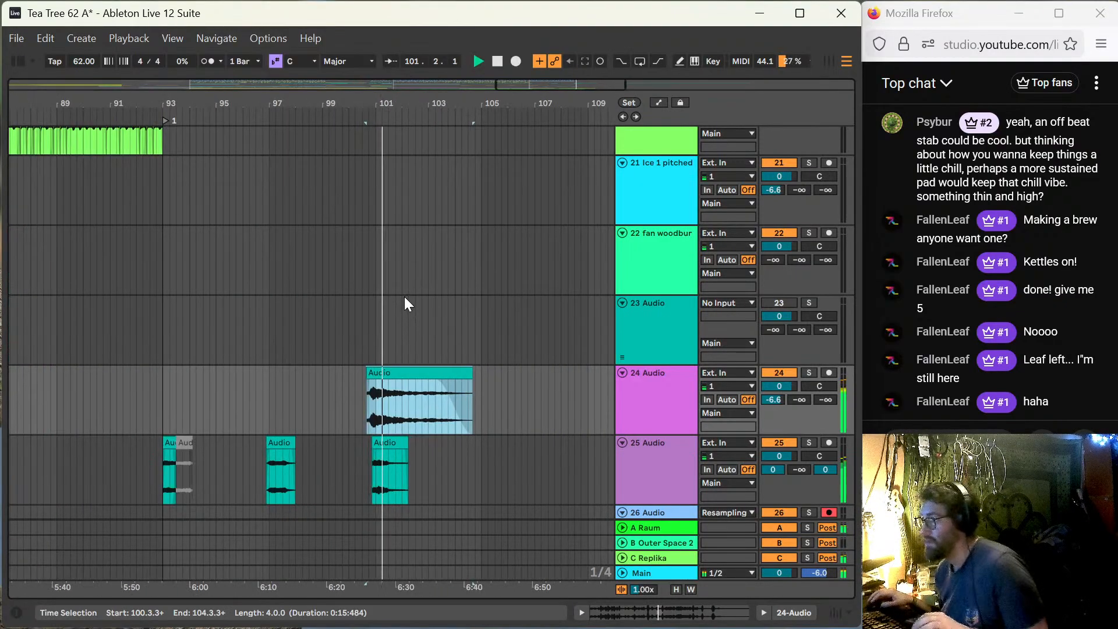
key(minus)
key(minus)
key(minus)
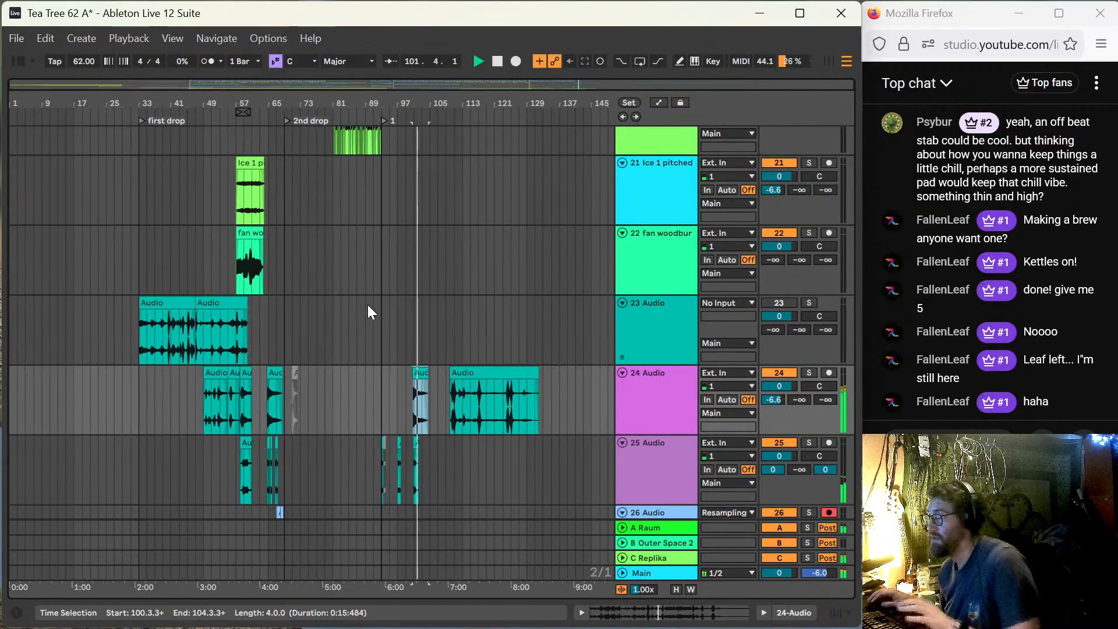
click(489, 376)
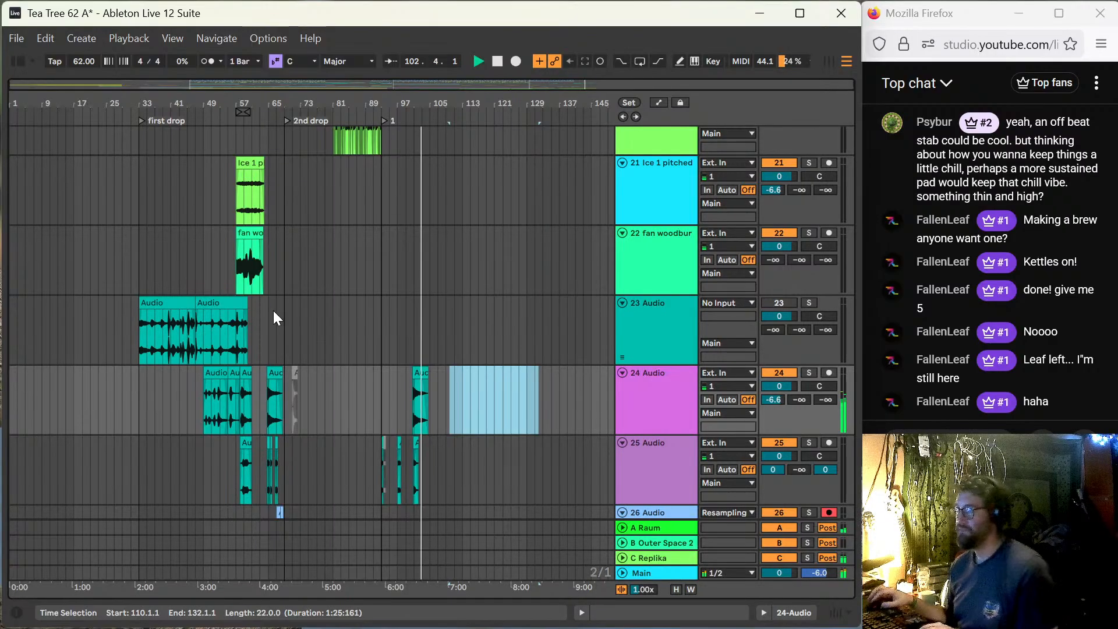
Step: Find the Solar Sky Passby clip at 56.4.3 on track 33 and audition it soloed and with the full mix
scroll(262, 291, up, 3)
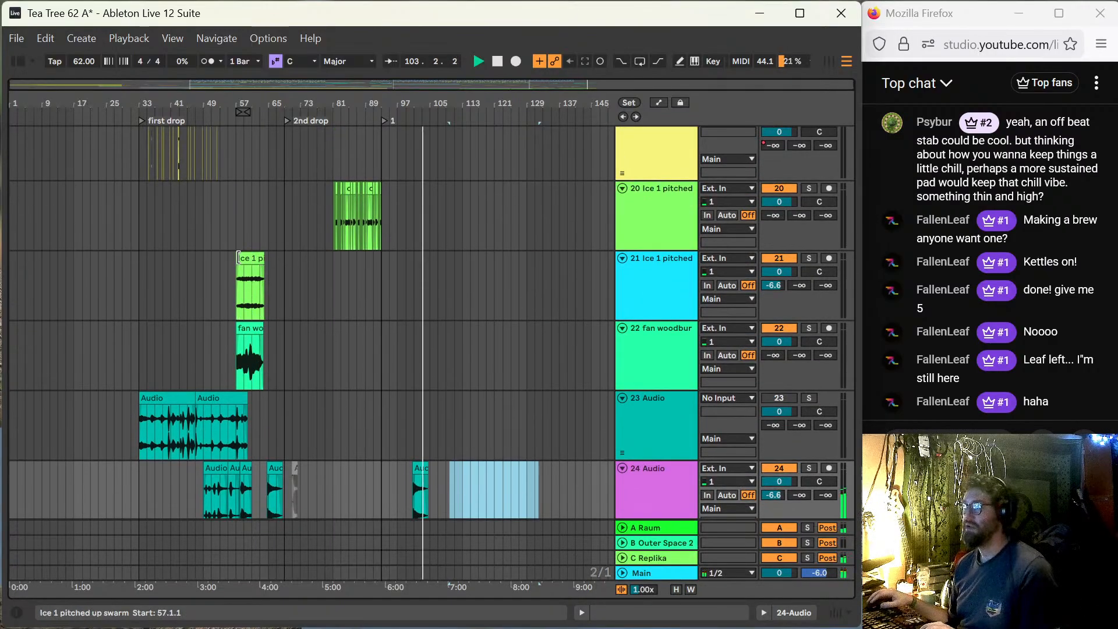
scroll(209, 247, up, 12)
scroll(208, 242, down, 20)
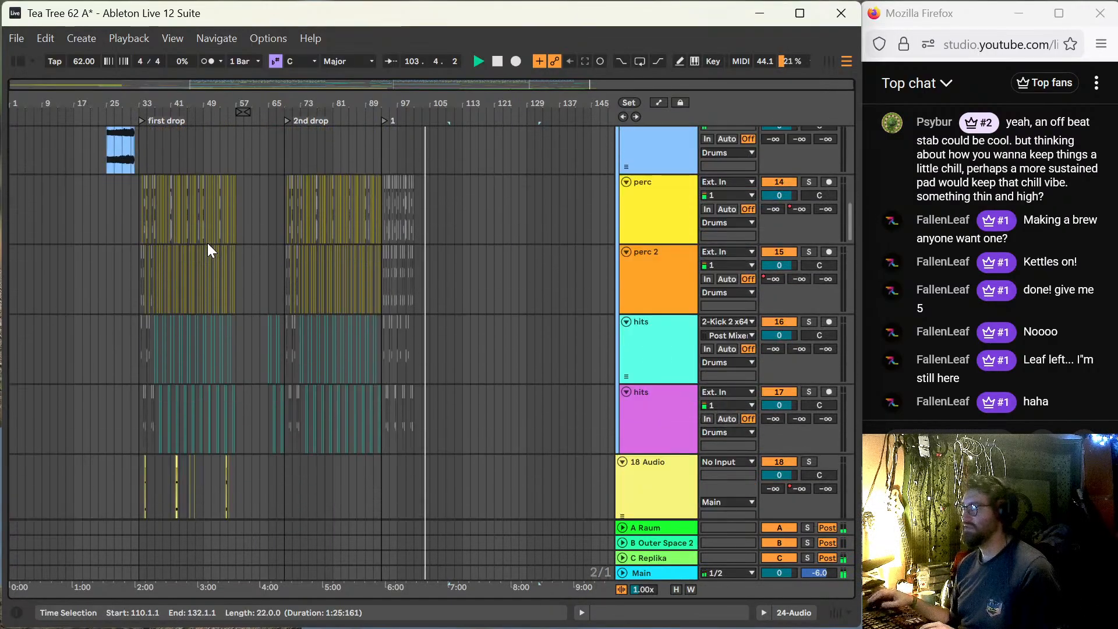
scroll(247, 278, down, 5)
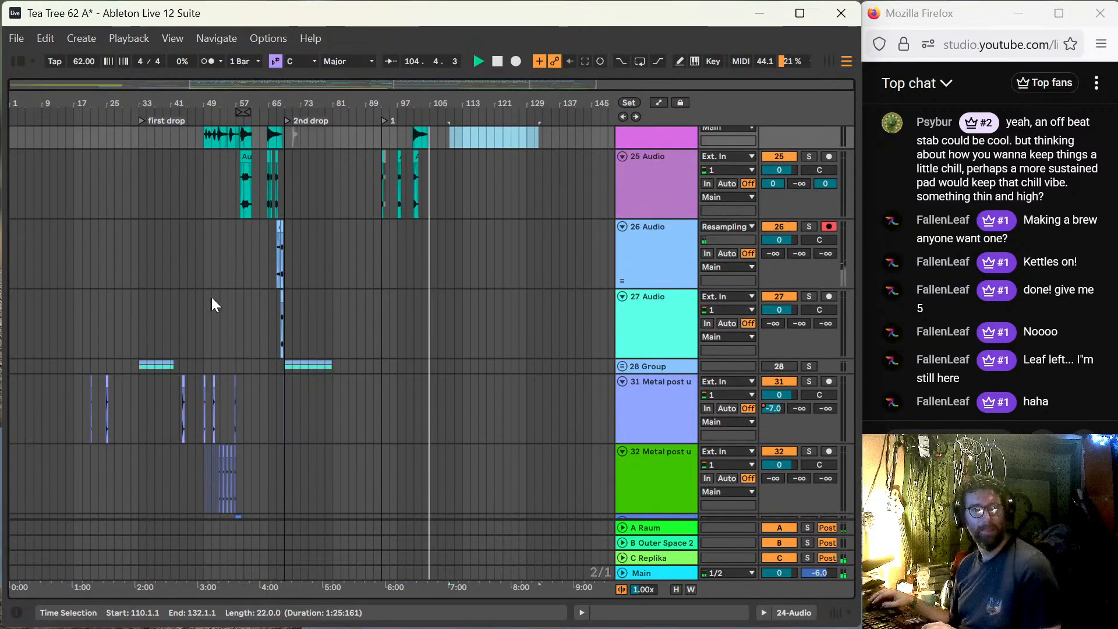
scroll(212, 300, down, 8)
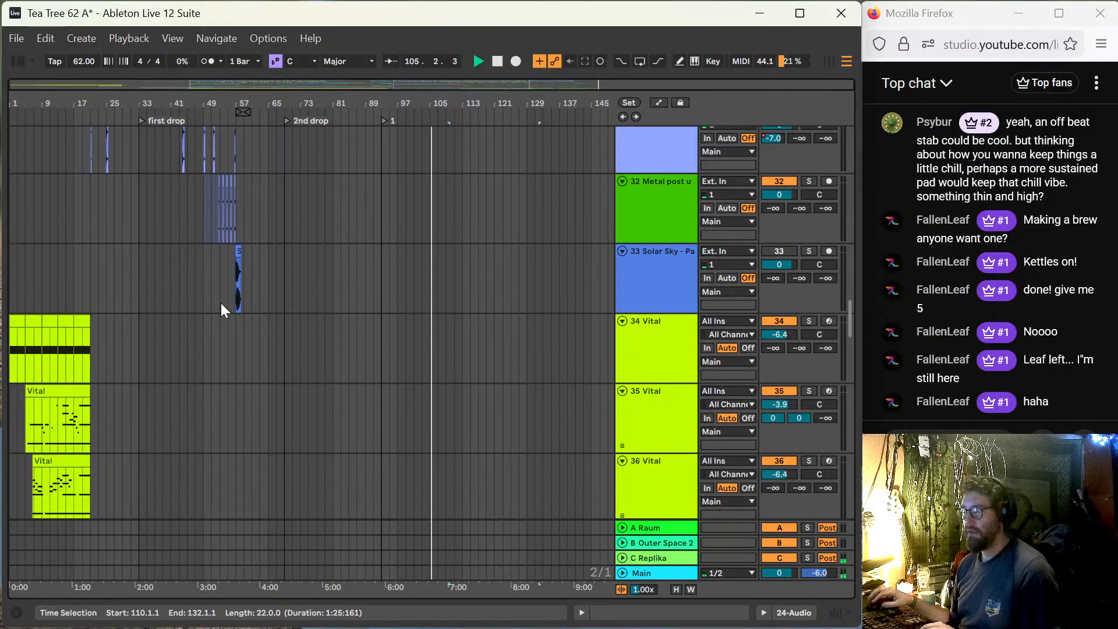
click(237, 258)
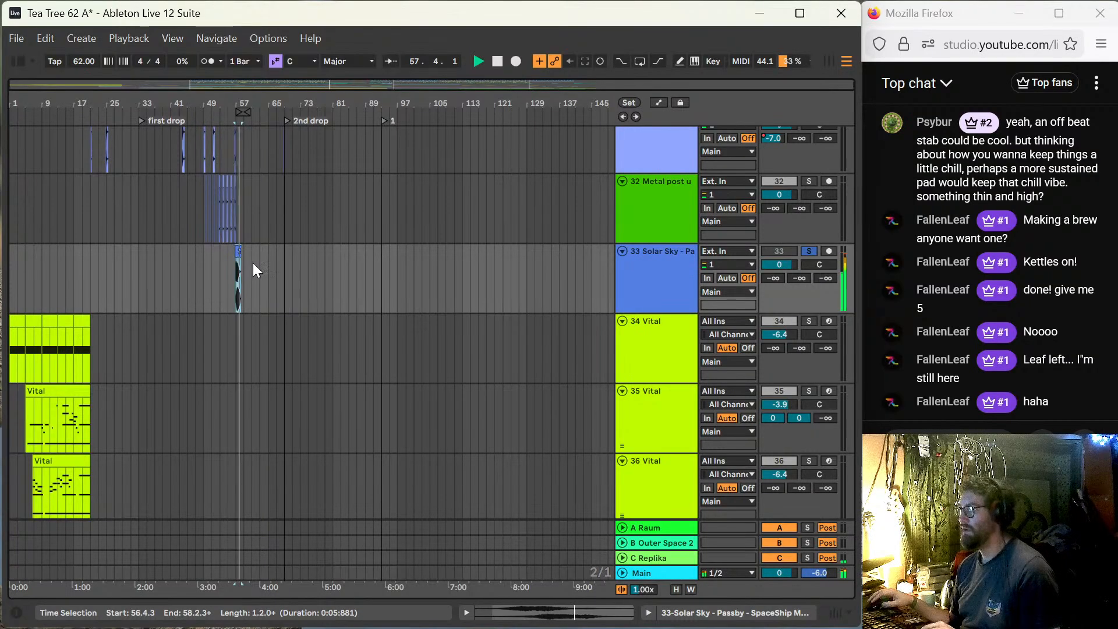
key(s)
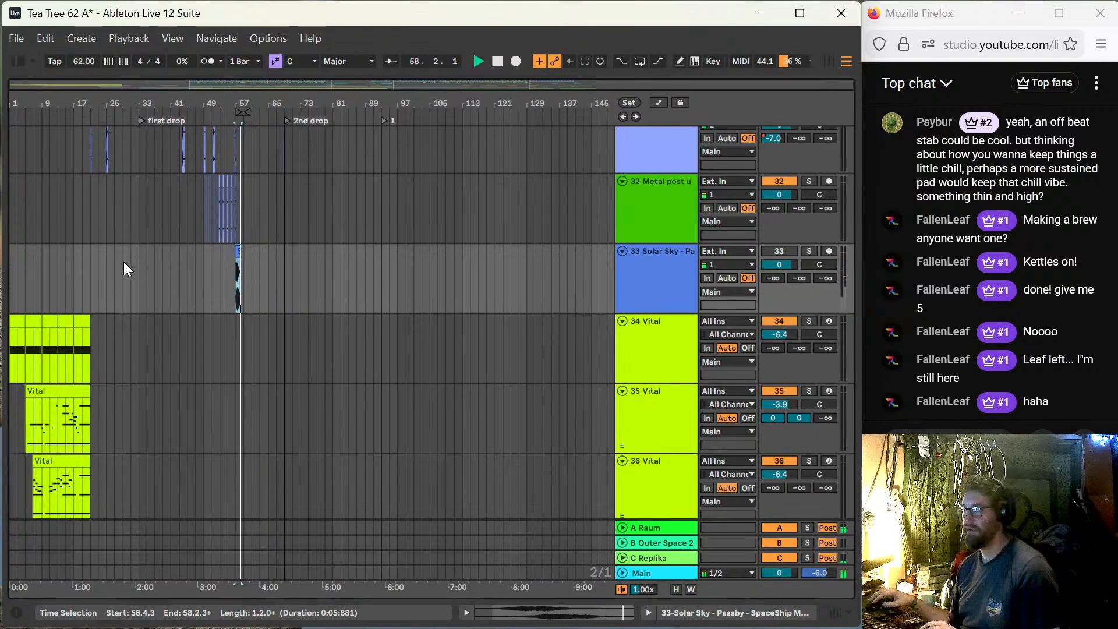
key(space)
Step: Find the audio clip at 41.1.1 on track 48 and audition it soloed
scroll(121, 260, up, 8)
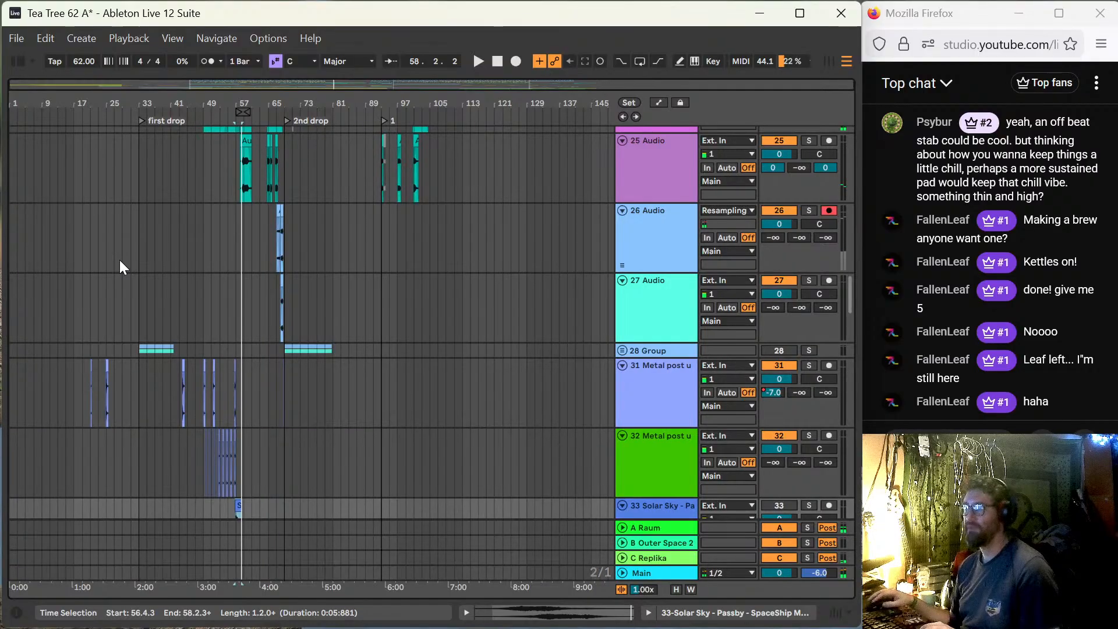
click(154, 379)
key(plus)
key(plus)
key(plus)
key(plus)
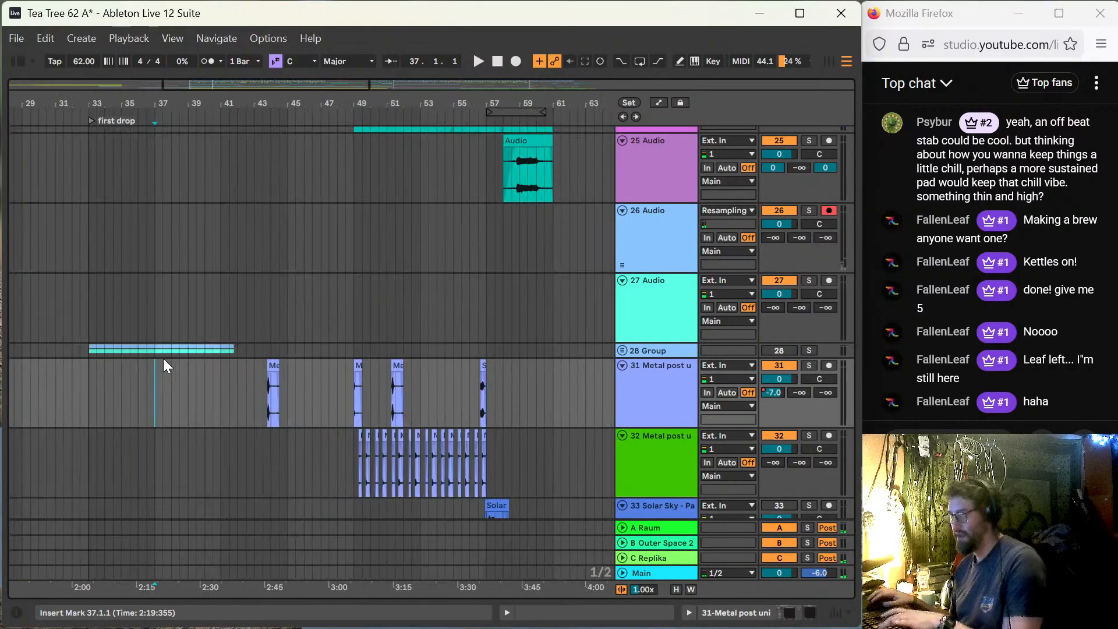
scroll(124, 316, down, 3)
scroll(128, 317, down, 10)
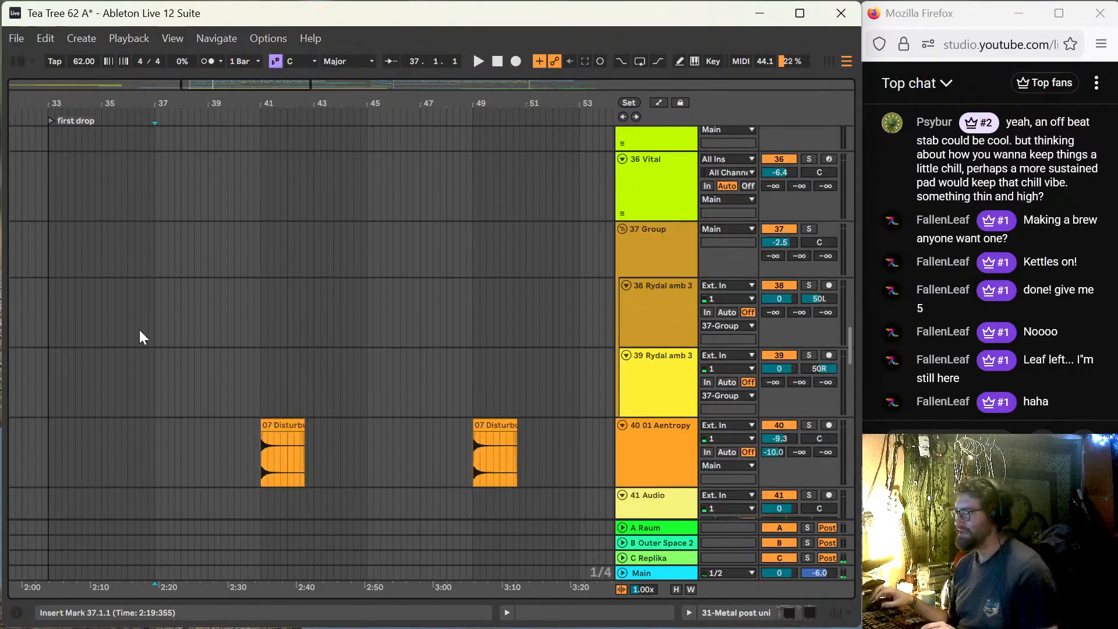
scroll(270, 329, down, 6)
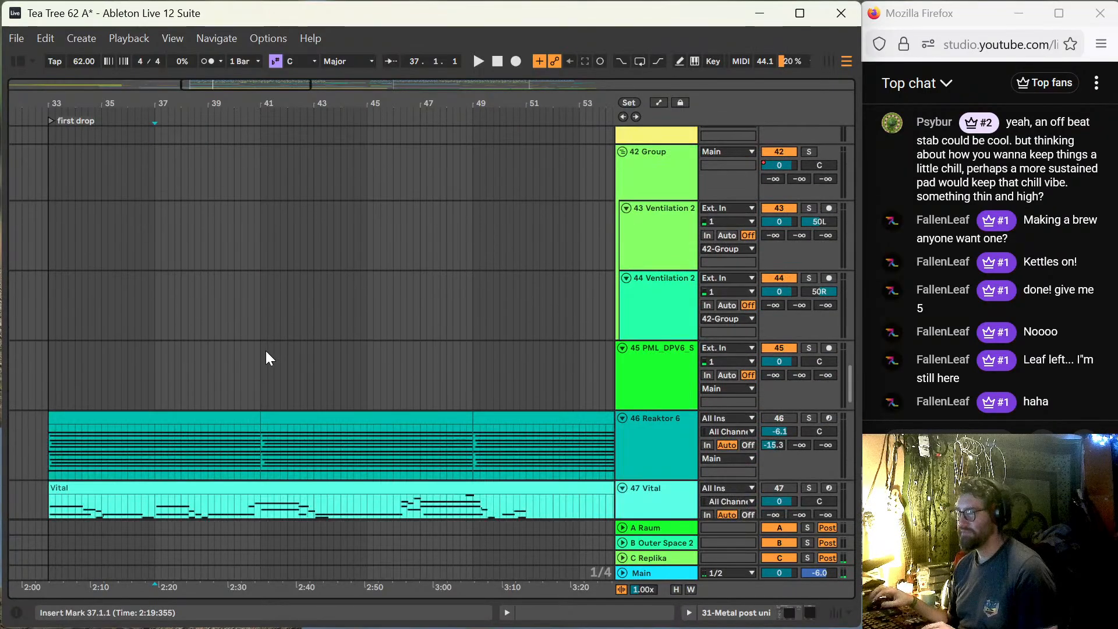
scroll(266, 350, down, 2)
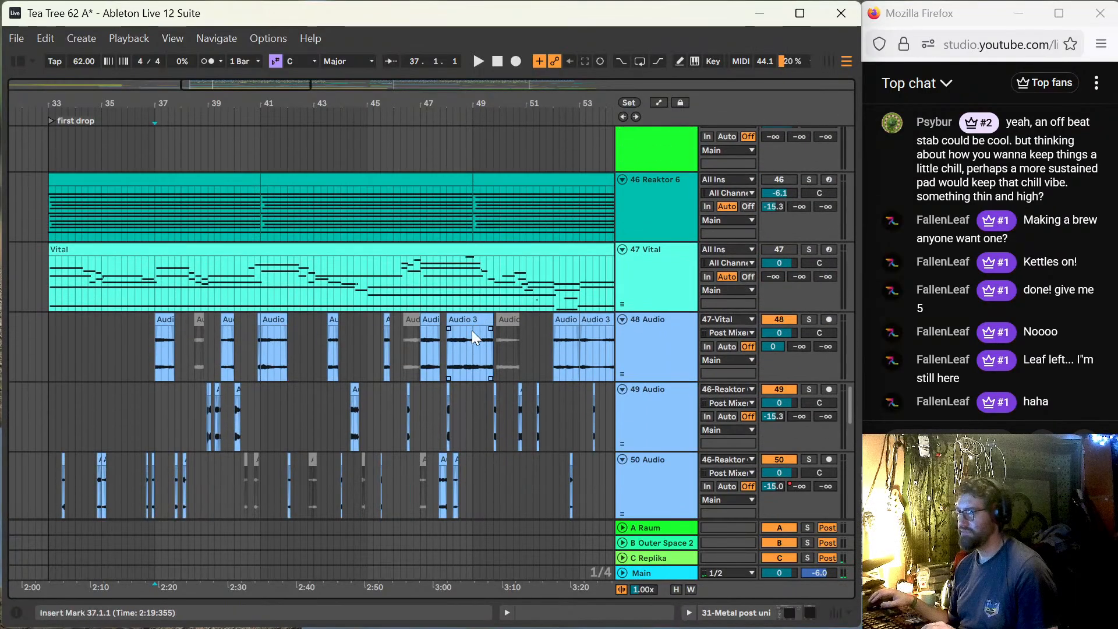
click(273, 321)
key(s)
key(space)
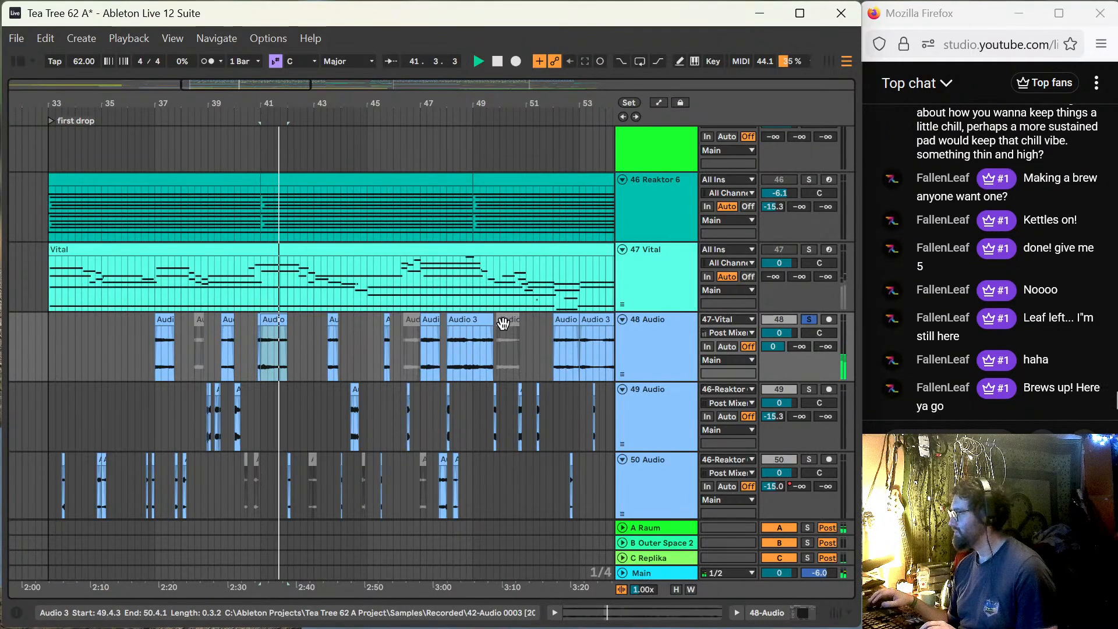
Step: Find the couple of bits clip on track 51 and audition its later part around bars 31 to 33 soloed
scroll(481, 337, down, 2)
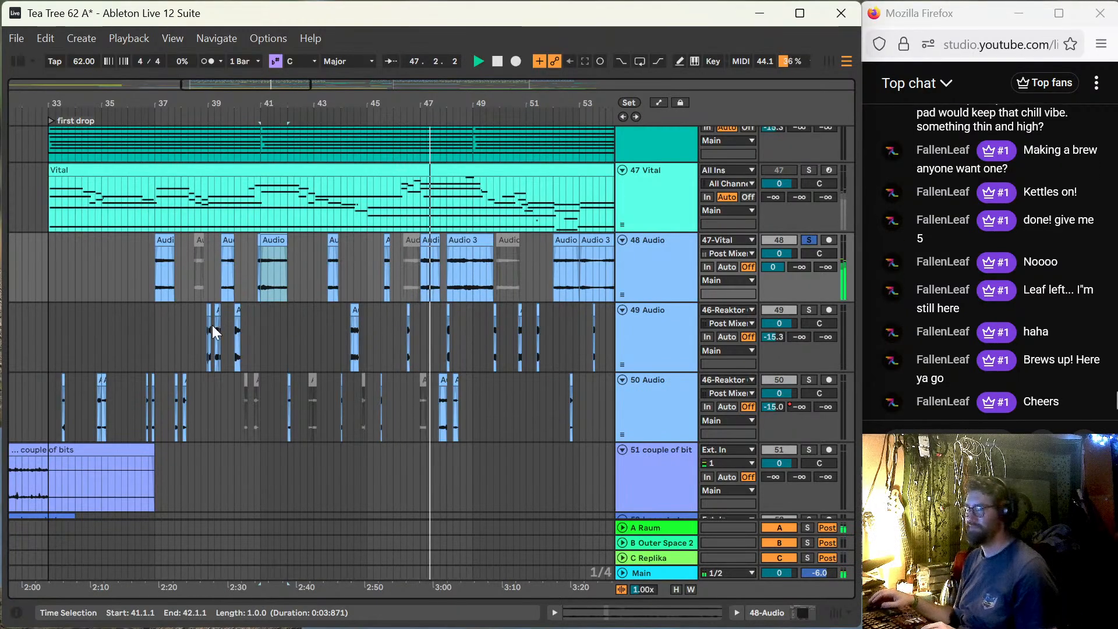
scroll(216, 331, down, 3)
scroll(223, 345, down, 3)
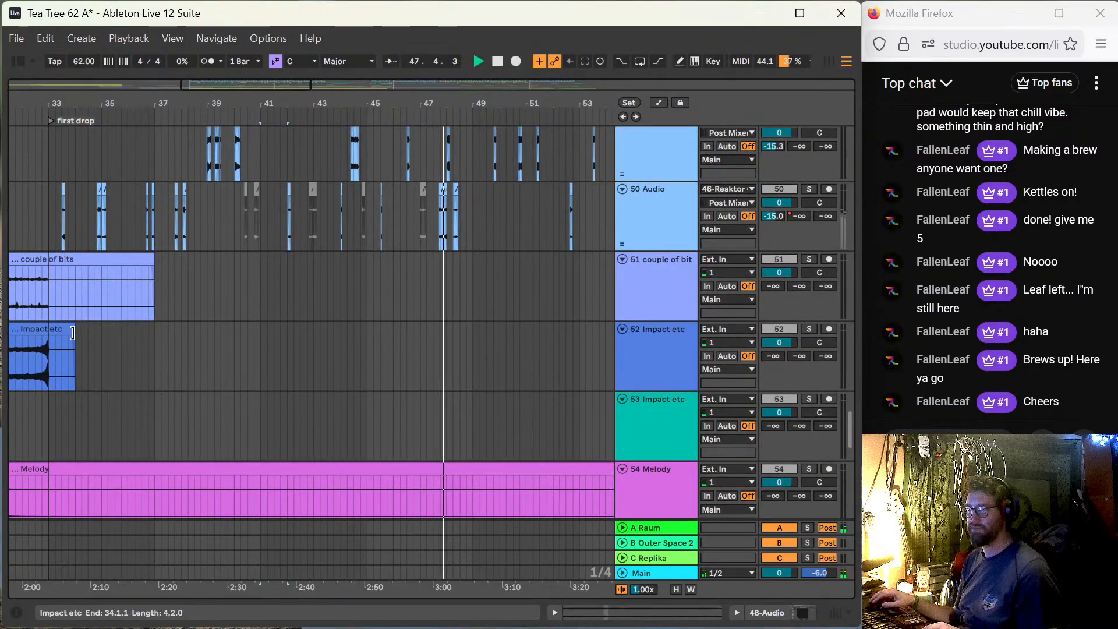
click(35, 315)
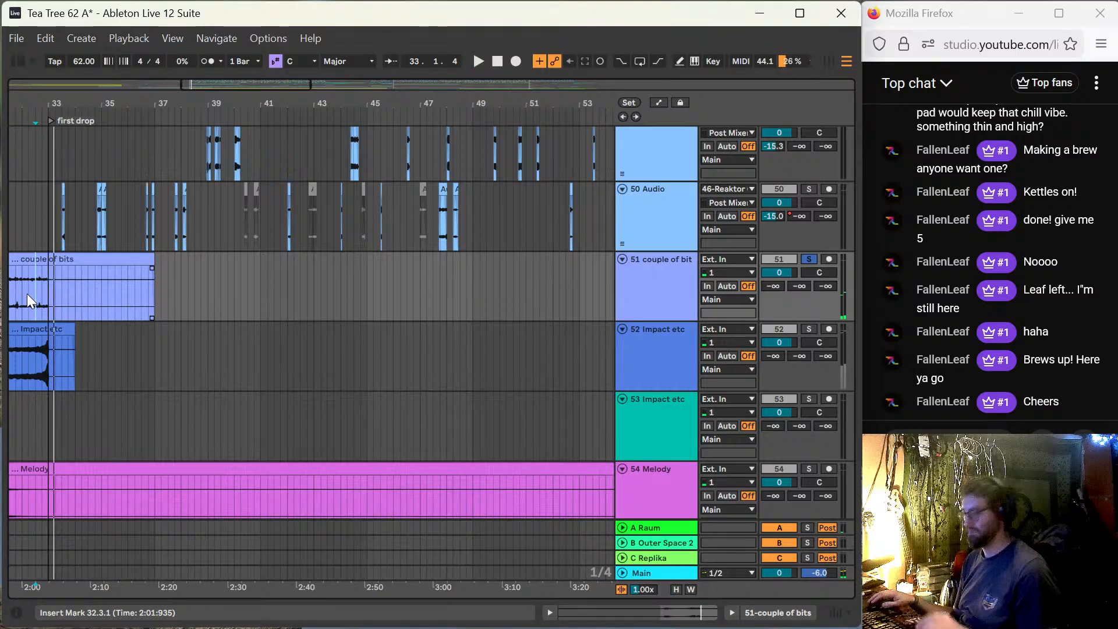
key(minus)
key(minus)
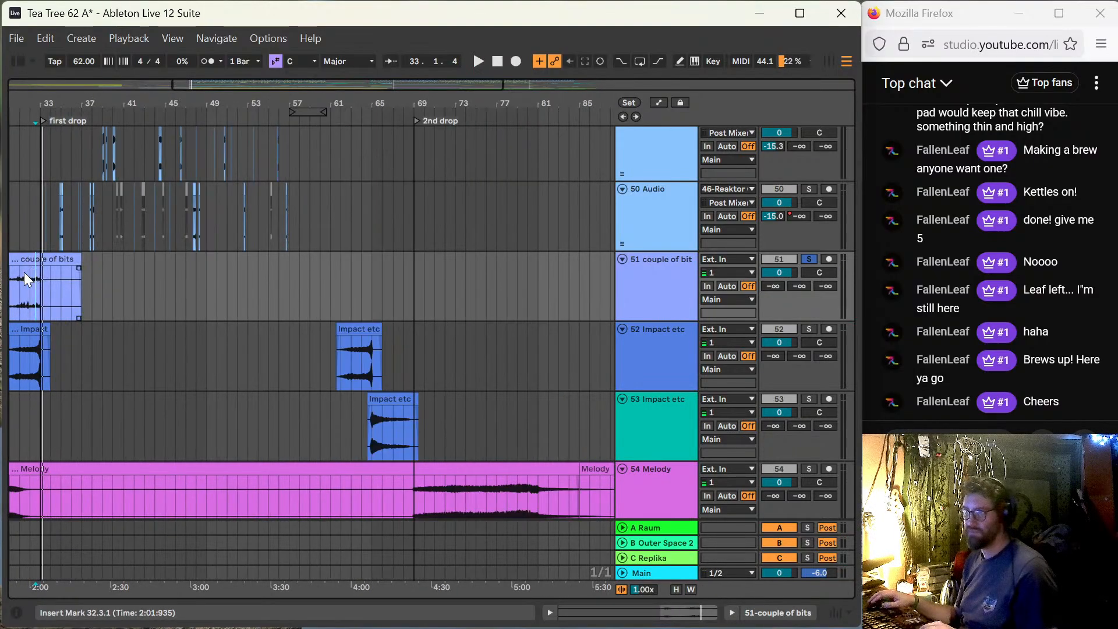
click(19, 279)
key(space)
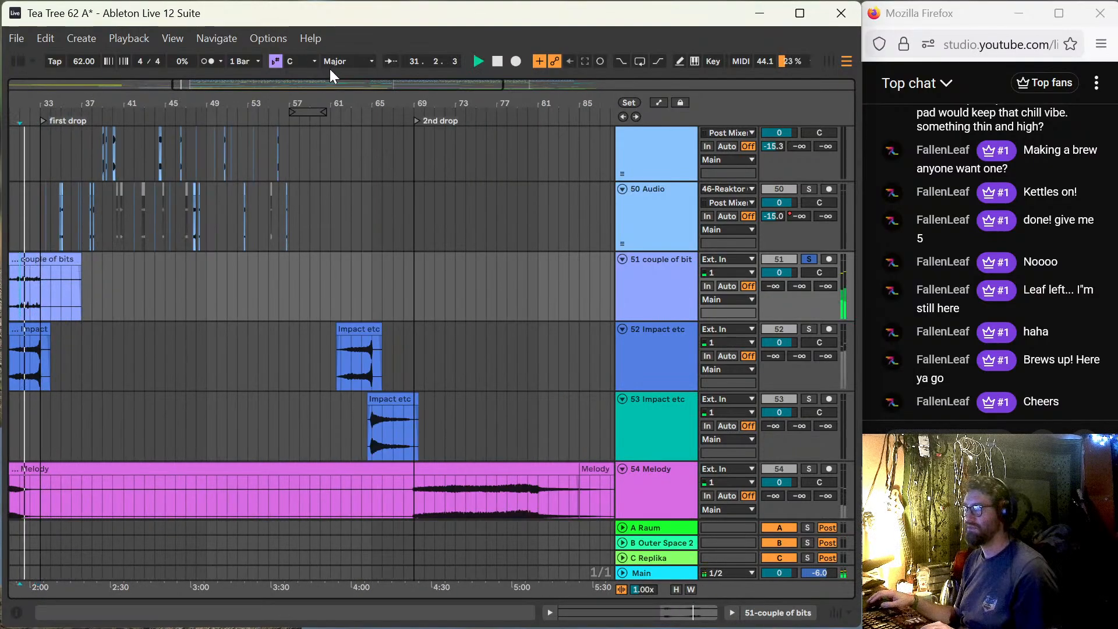
Step: Audition the opening of the couple of bits clip around bar 25 with the full mix and soloed
drag(341, 85, 210, 88)
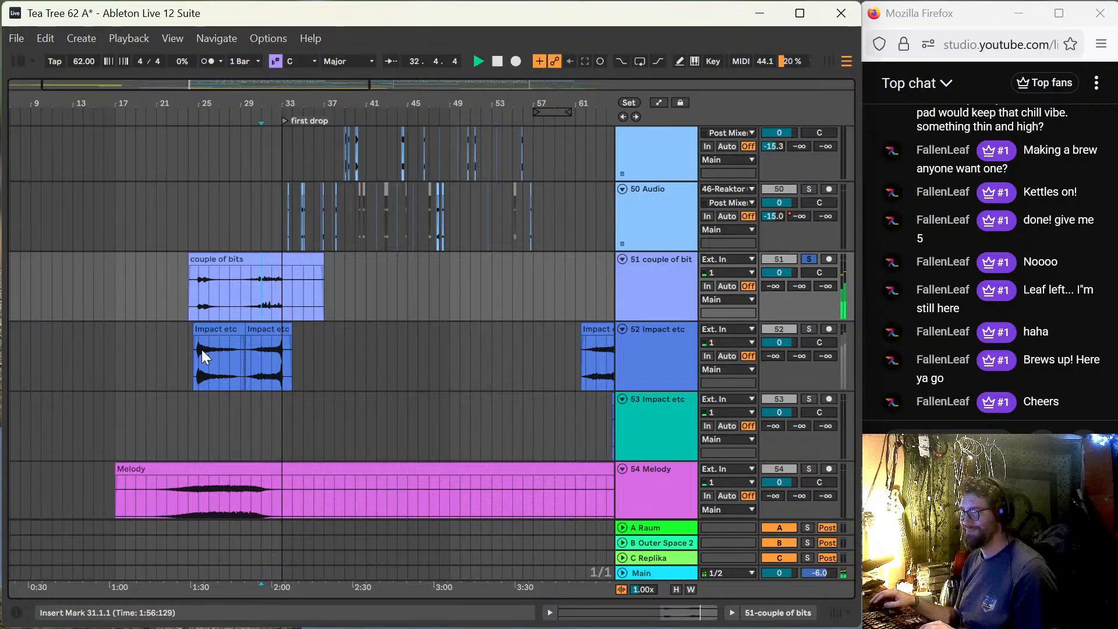
click(195, 296)
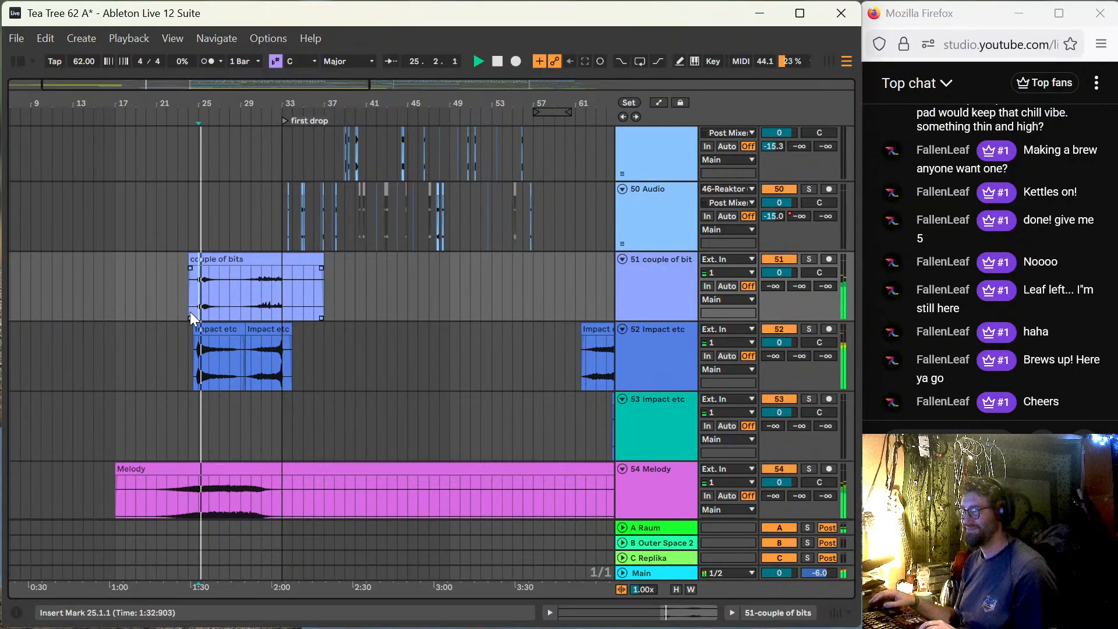
key(s)
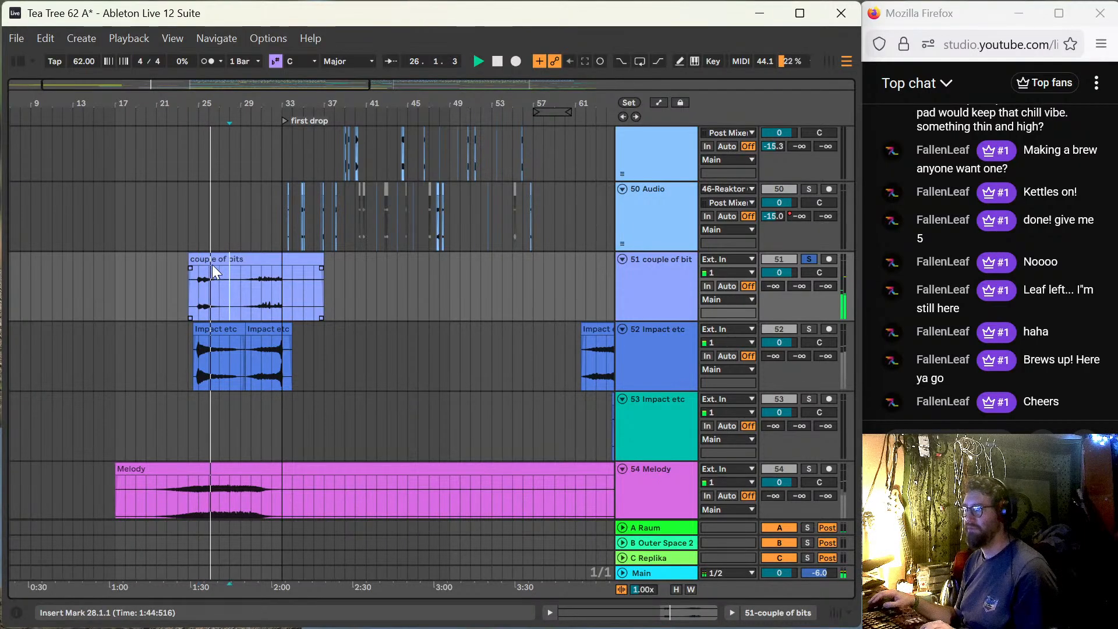
Step: Split the couple of bits clip at 28.1.1, copy its first four bars to 96.1.1 on track 51 and play the copy
key(ctrl+e)
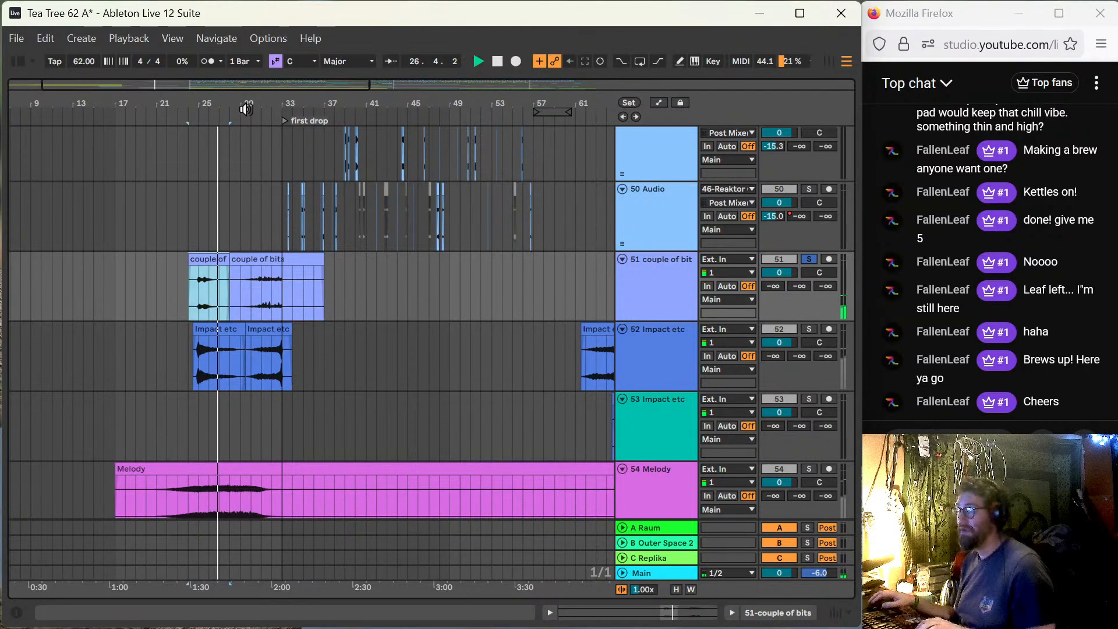
drag(252, 88, 640, 87)
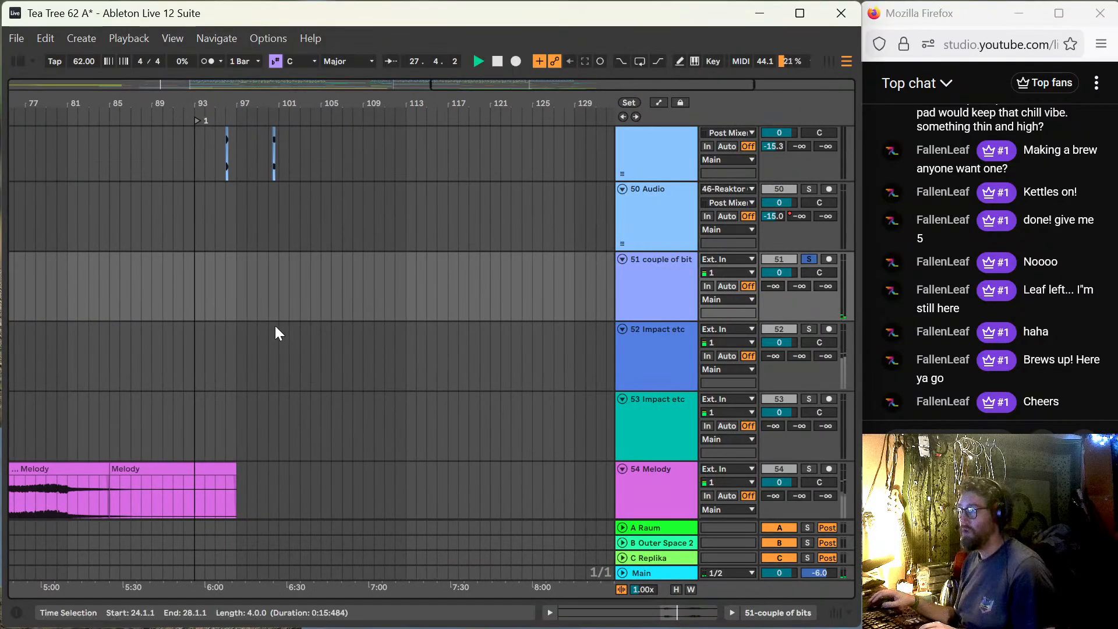
click(268, 288)
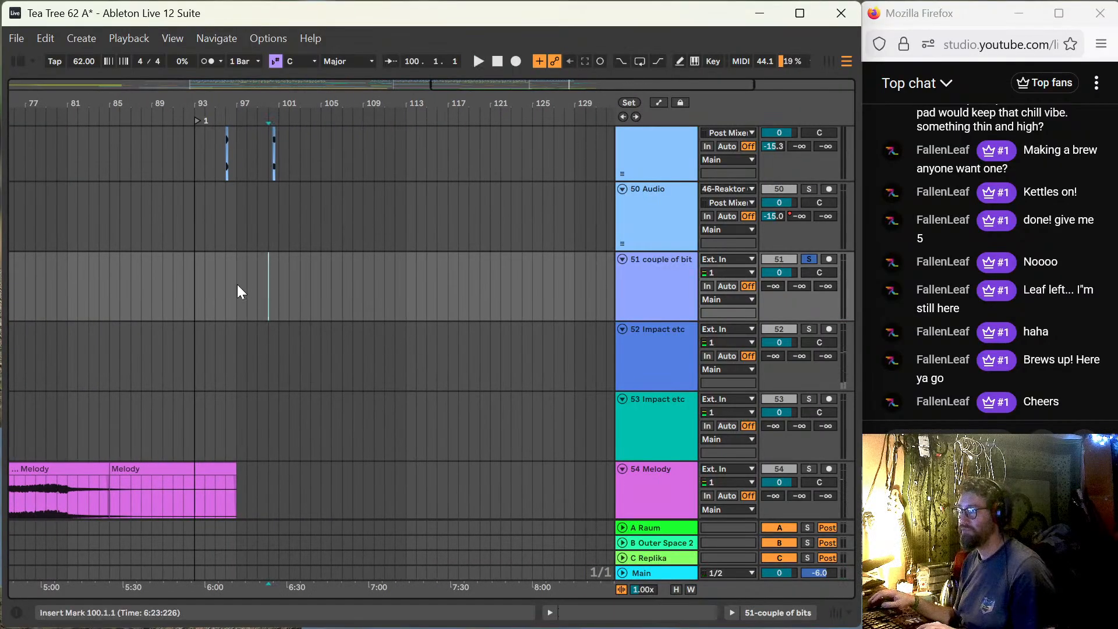
click(237, 285)
key(ctrl+alt+b)
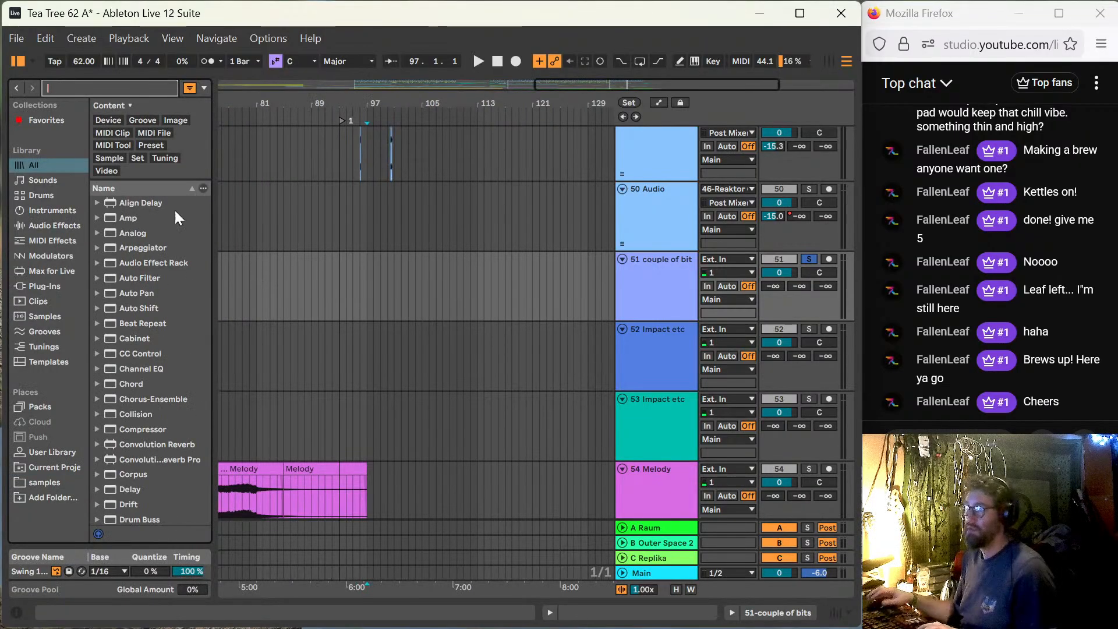
click(37, 71)
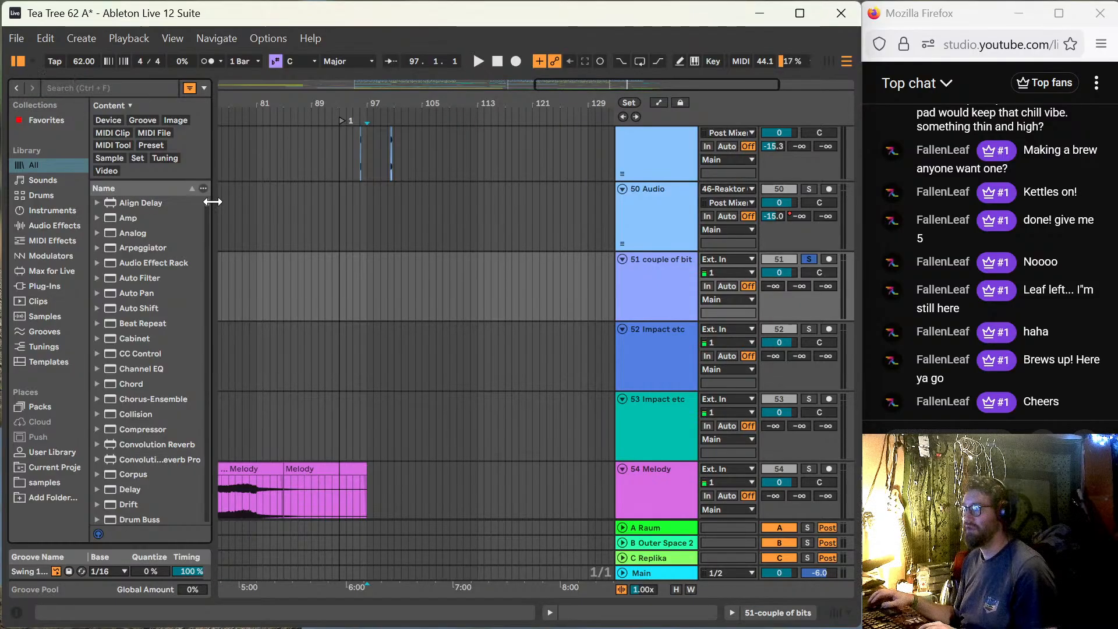
key(ctrl+alt+b)
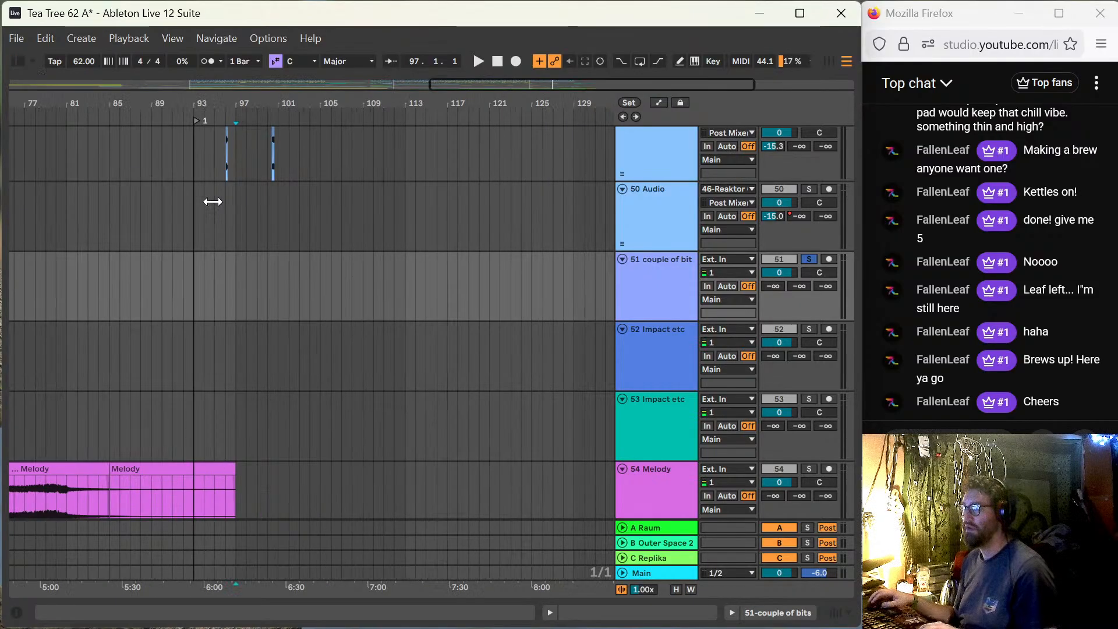
click(226, 271)
key(ctrl+v)
key(space)
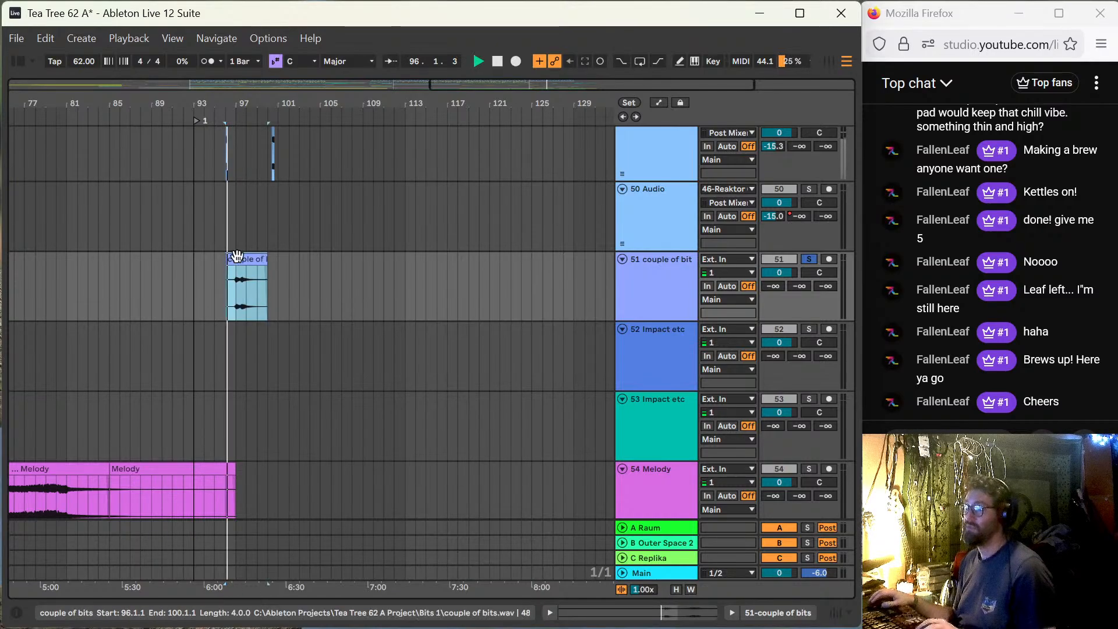
key(s)
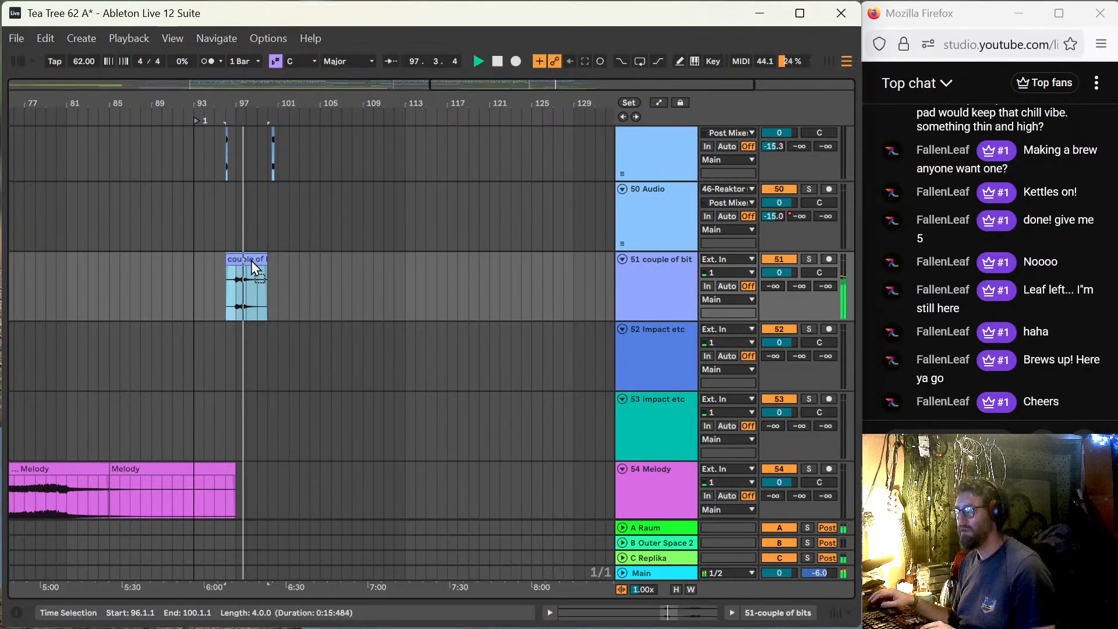
Step: Move the copied couple of bits clip to 97.1.1 and automate track 51's A-Raum send to 0 across the clip
drag(251, 264, 262, 263)
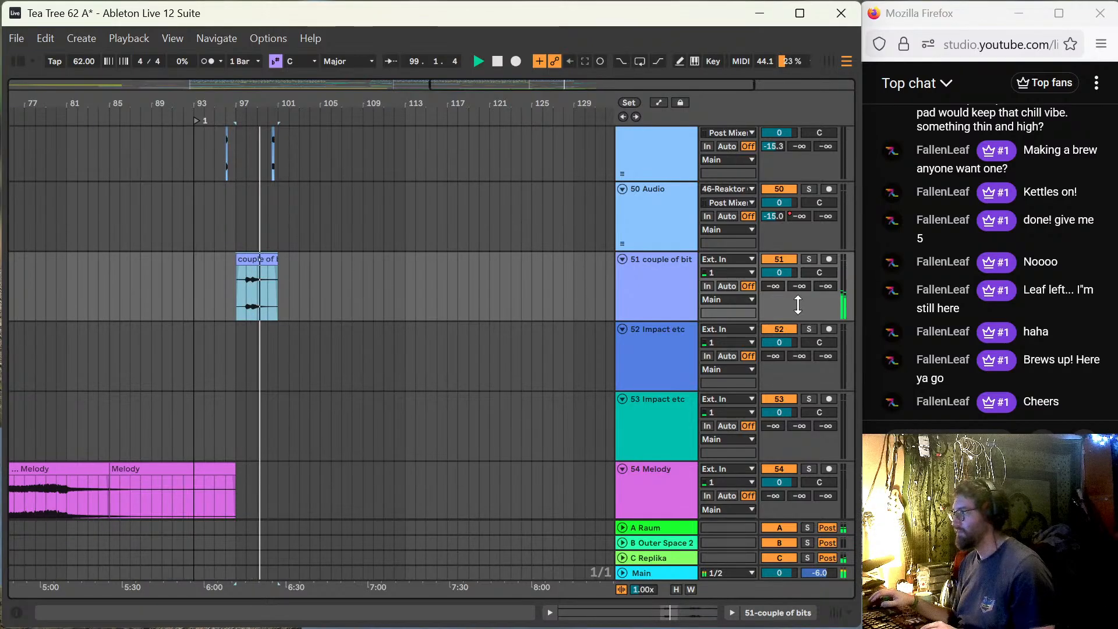
click(771, 286)
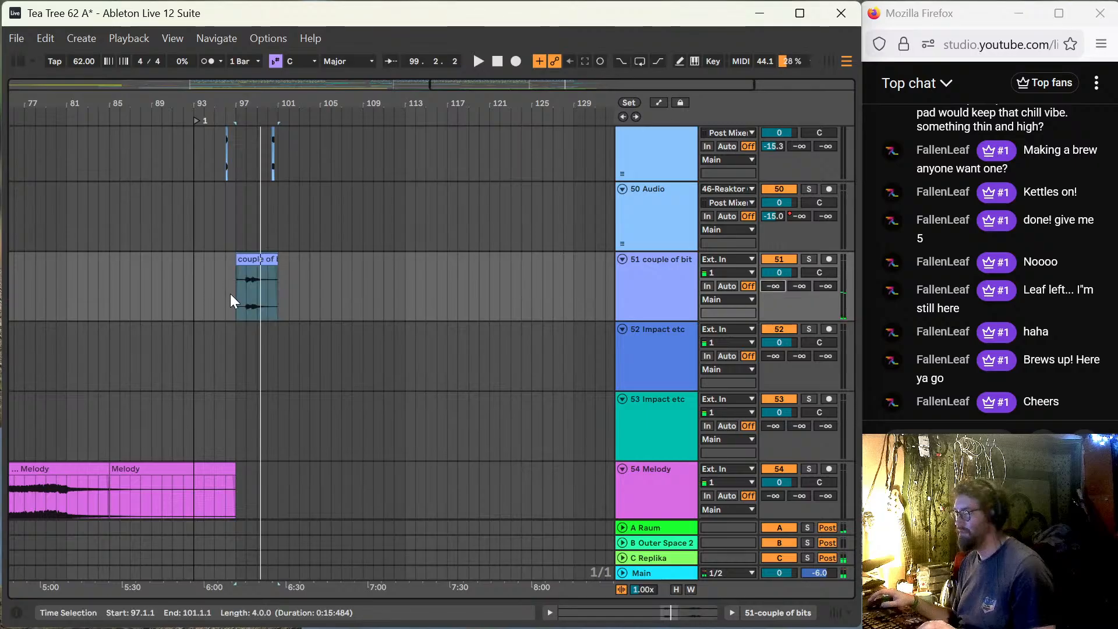
key(a)
key(space)
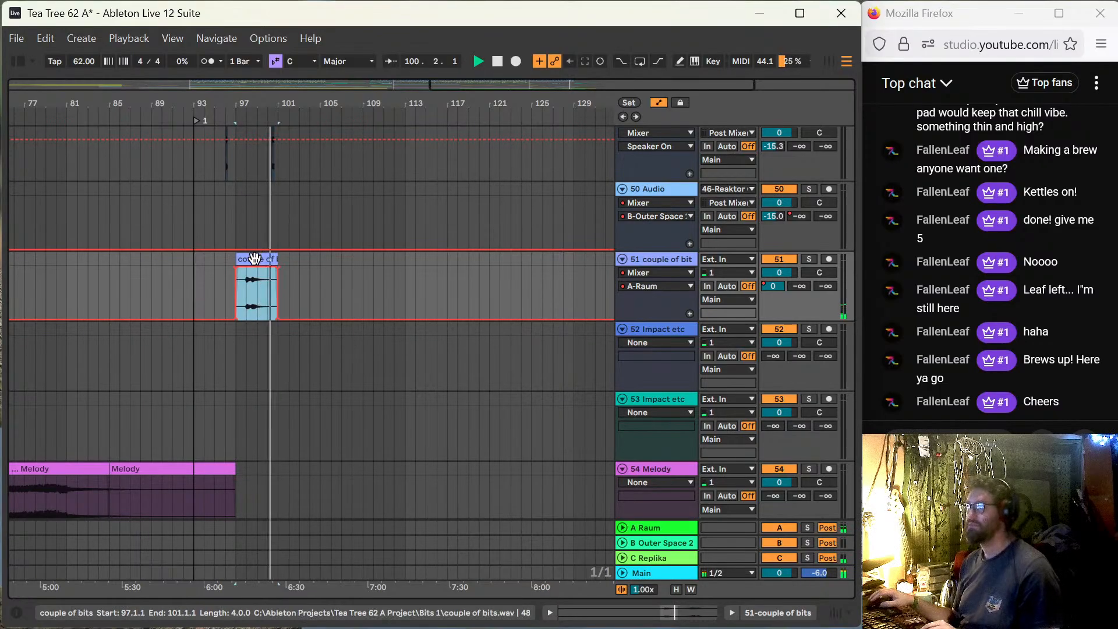
click(298, 263)
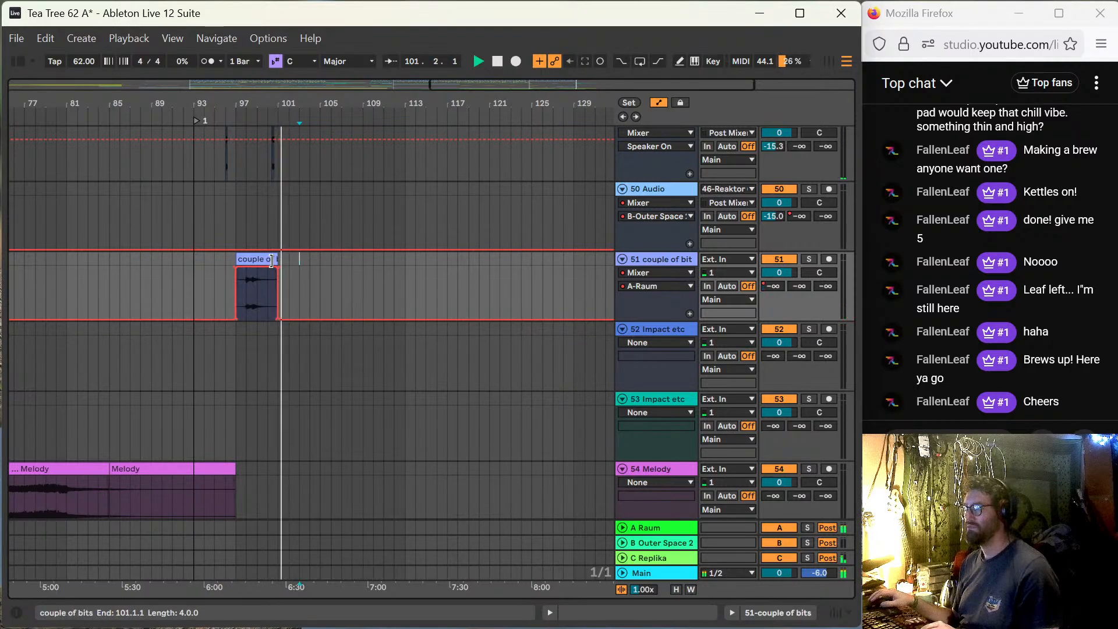
Step: Audition the audio clip at 100.3.3 on track 24 soloed
scroll(272, 259, up, 10)
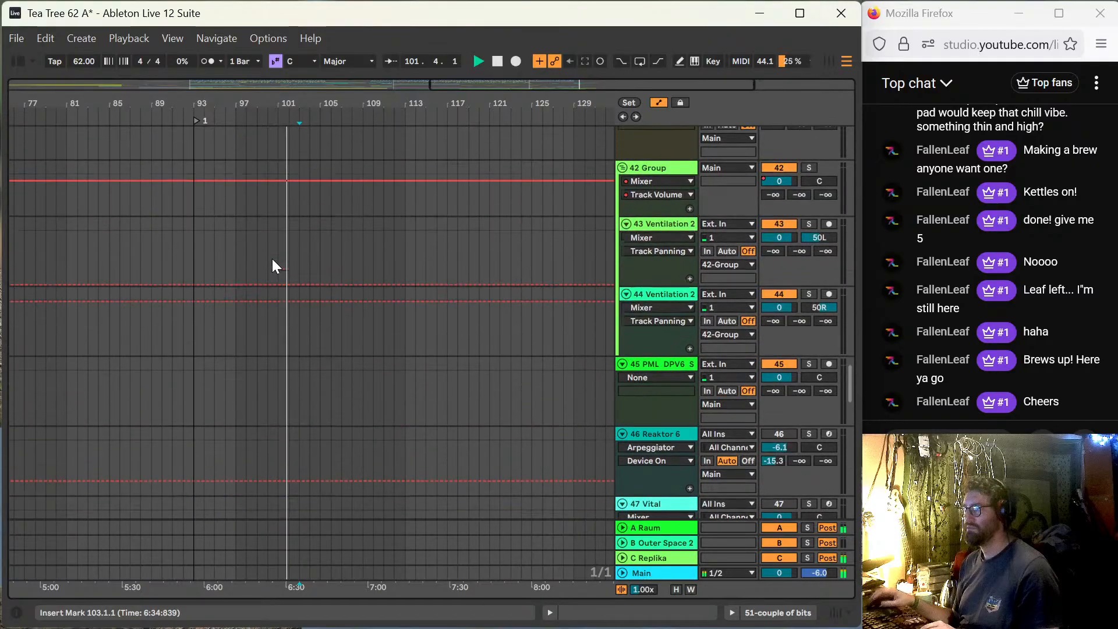
scroll(273, 260, up, 10)
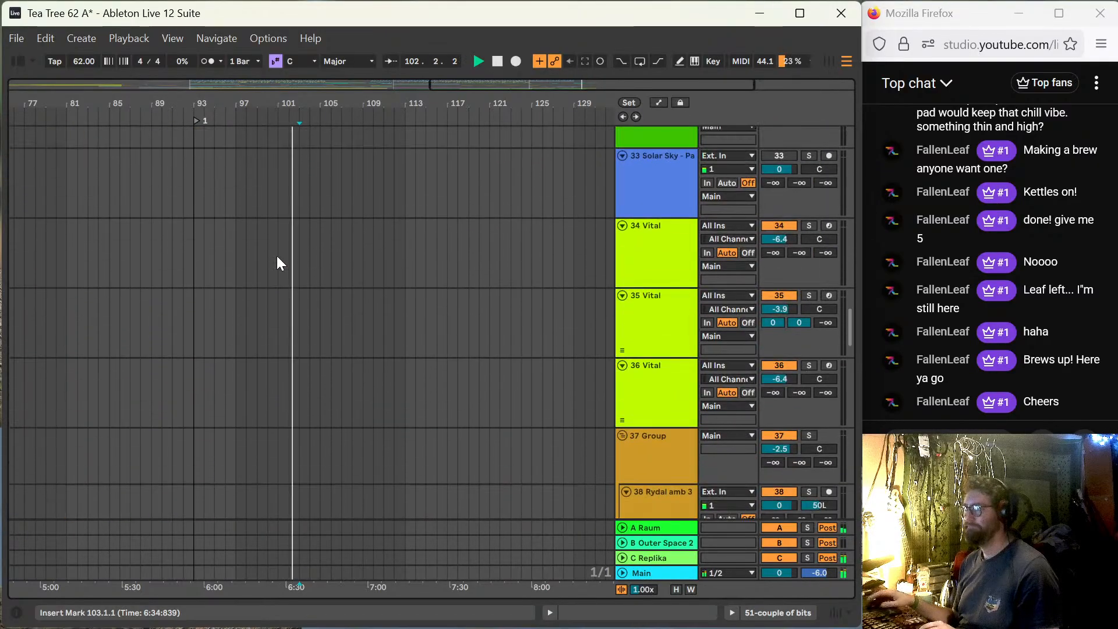
scroll(278, 256, up, 10)
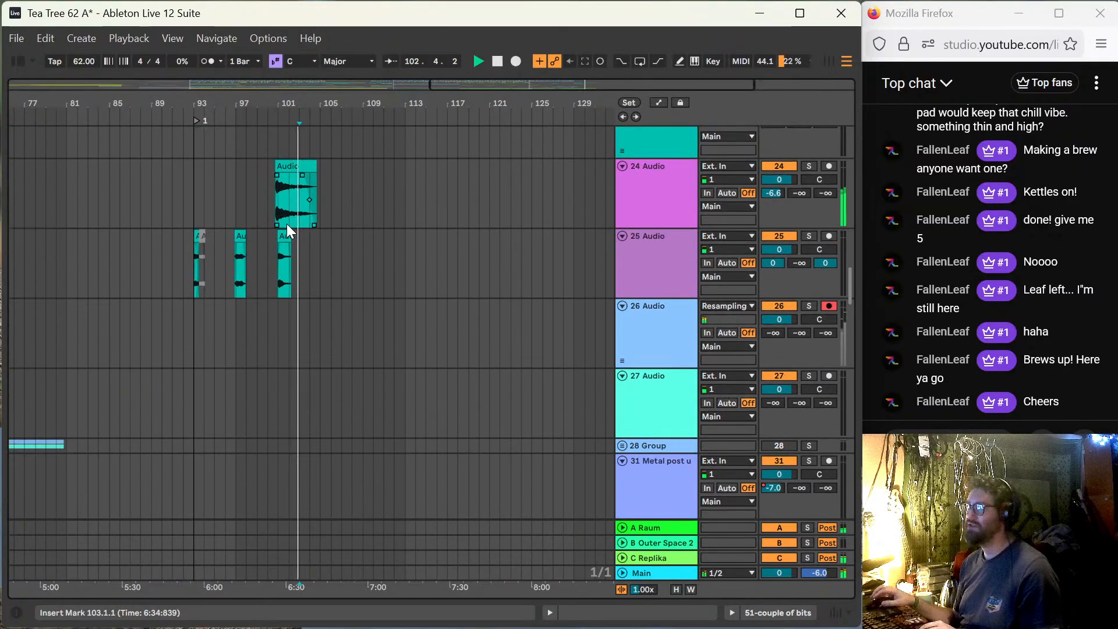
scroll(287, 224, up, 2)
click(294, 241)
key(s)
key(space)
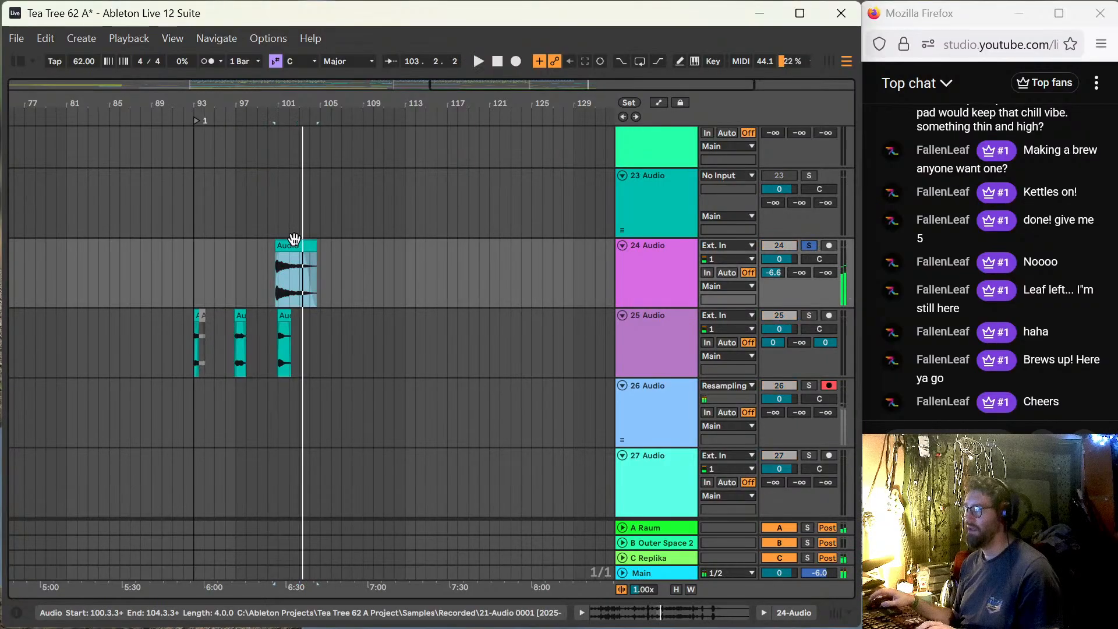
key(space)
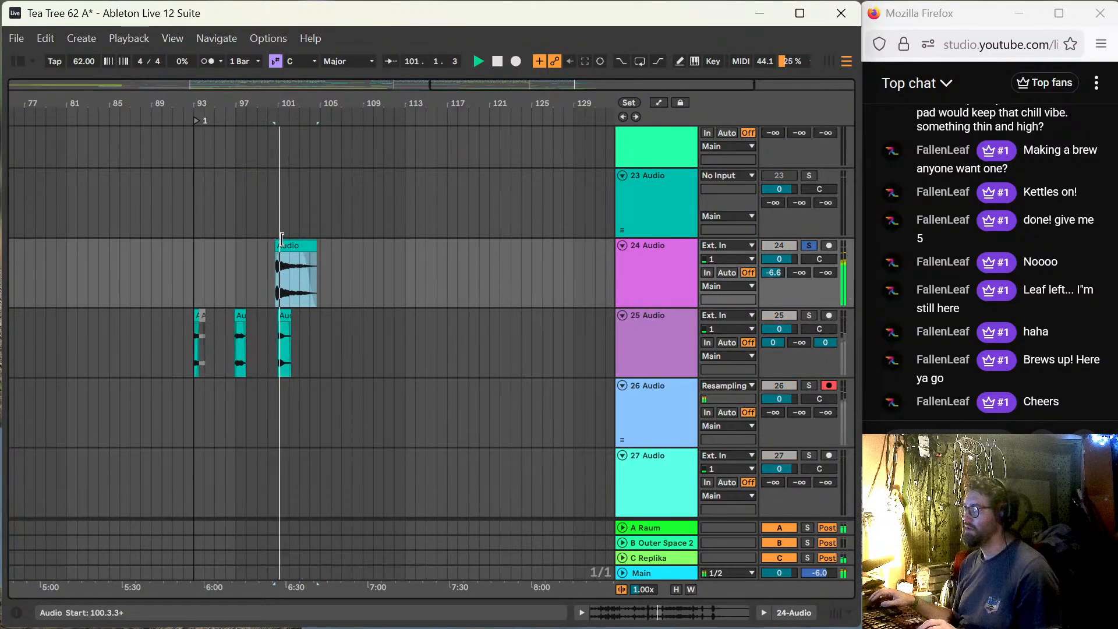
click(279, 233)
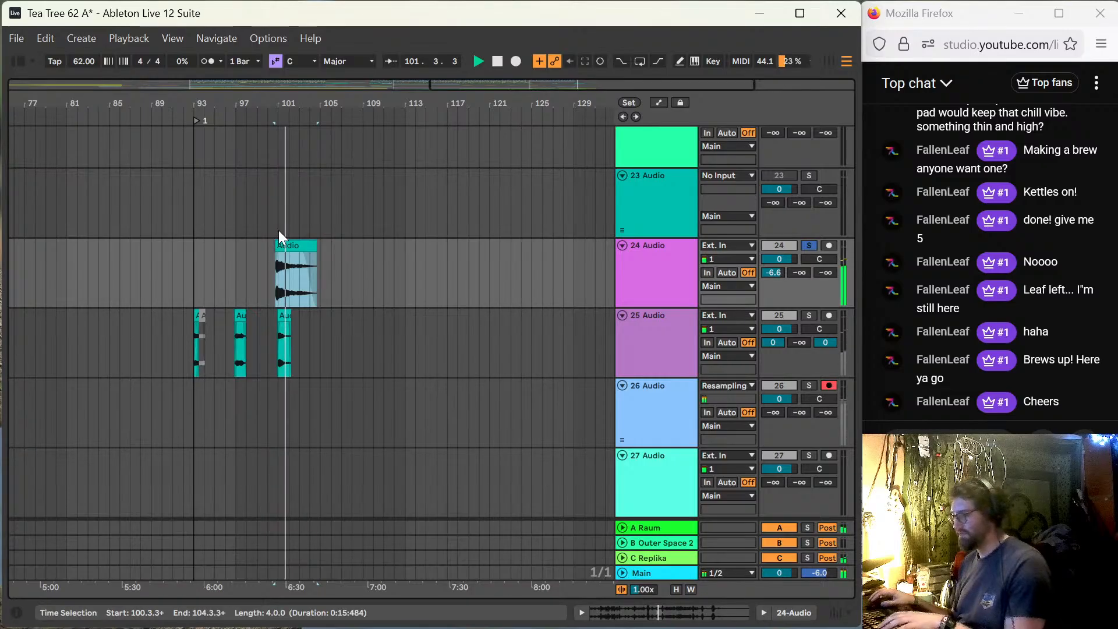
Step: Move the couple of bits clip on track 51 to 100.1.1 and play the arrangement from there
scroll(260, 273, down, 10)
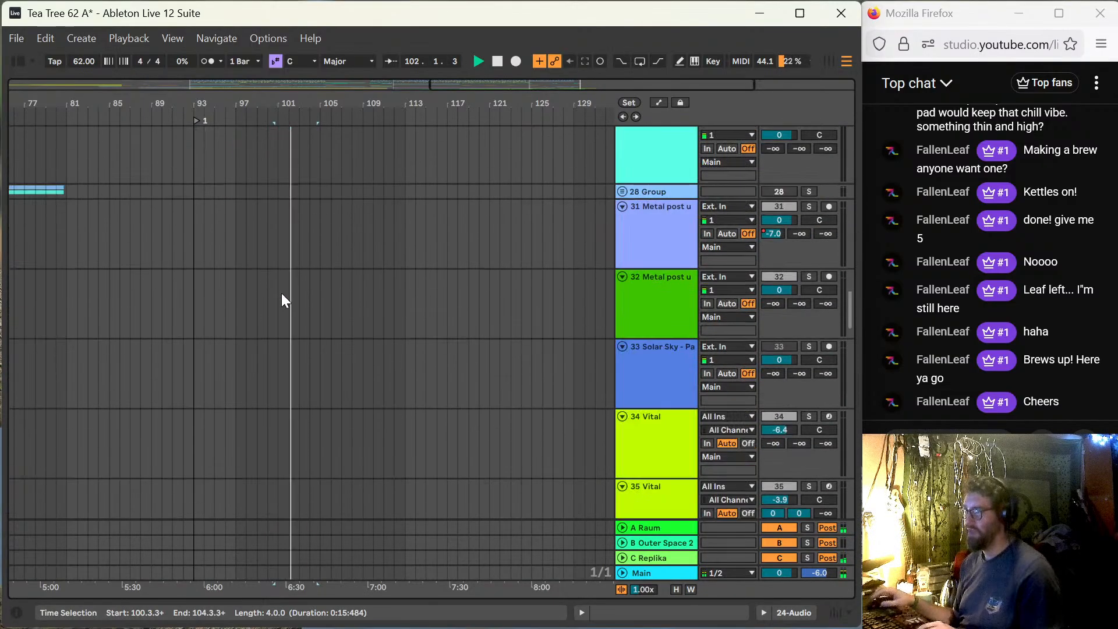
scroll(278, 281, down, 8)
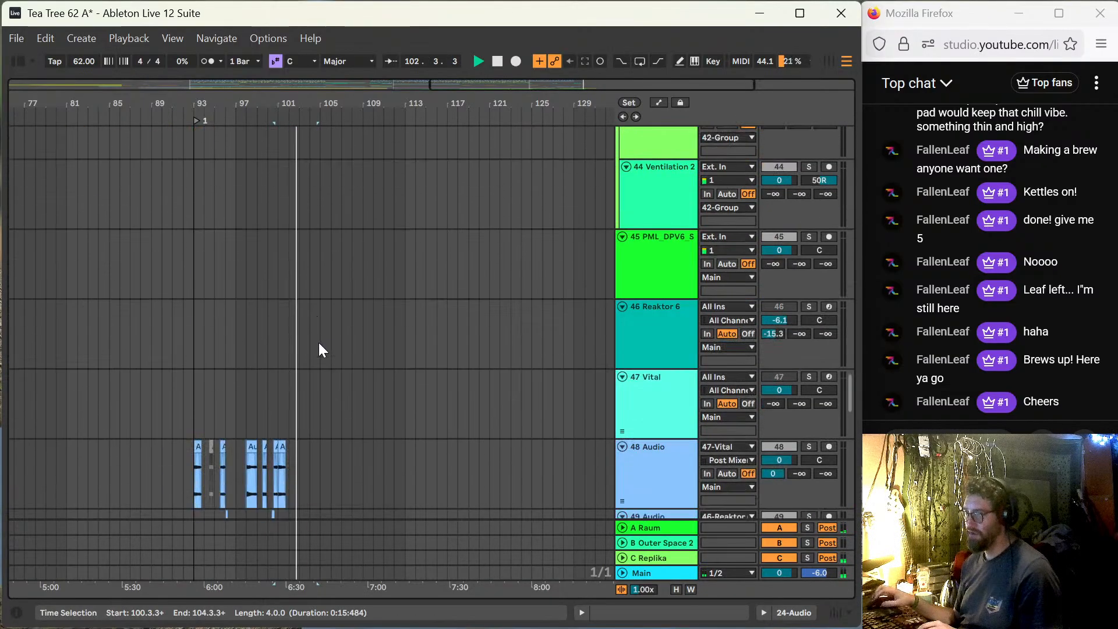
scroll(268, 431, down, 1)
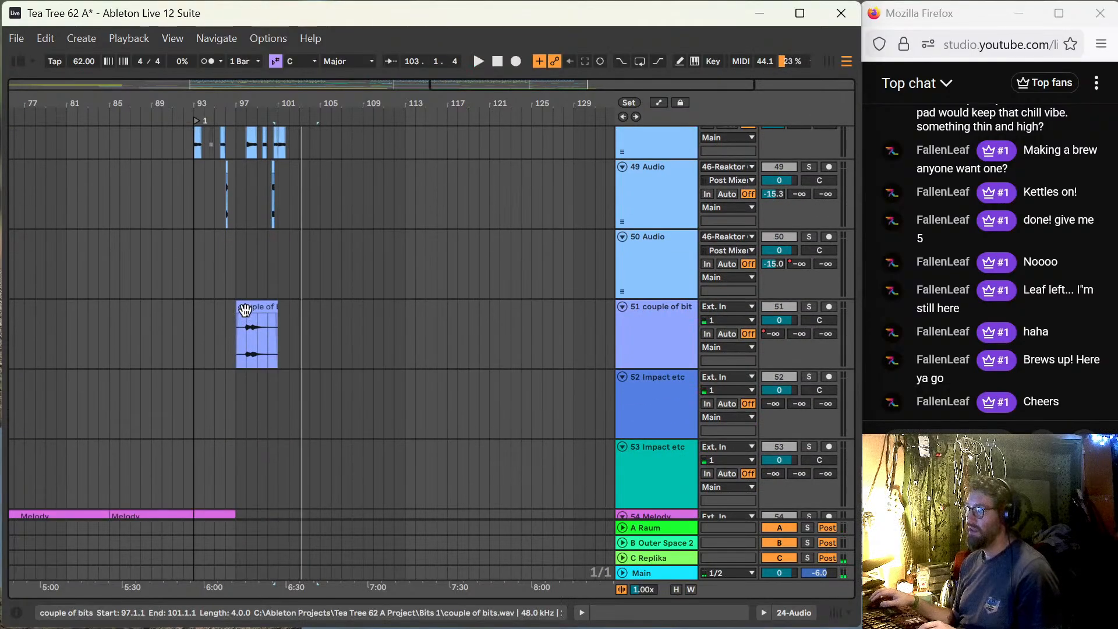
drag(243, 311, 277, 319)
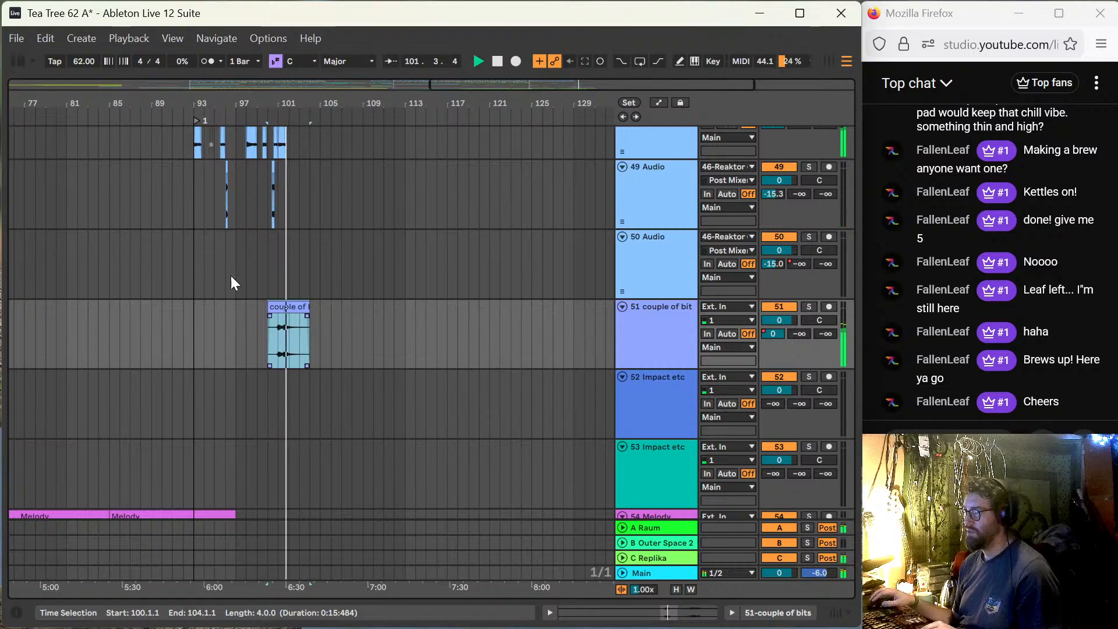
Step: Move the audio clip at 100.4.3 on track 25 to 102.4.3 and play it in its new place
scroll(229, 274, up, 8)
scroll(230, 274, down, 10)
scroll(252, 306, down, 12)
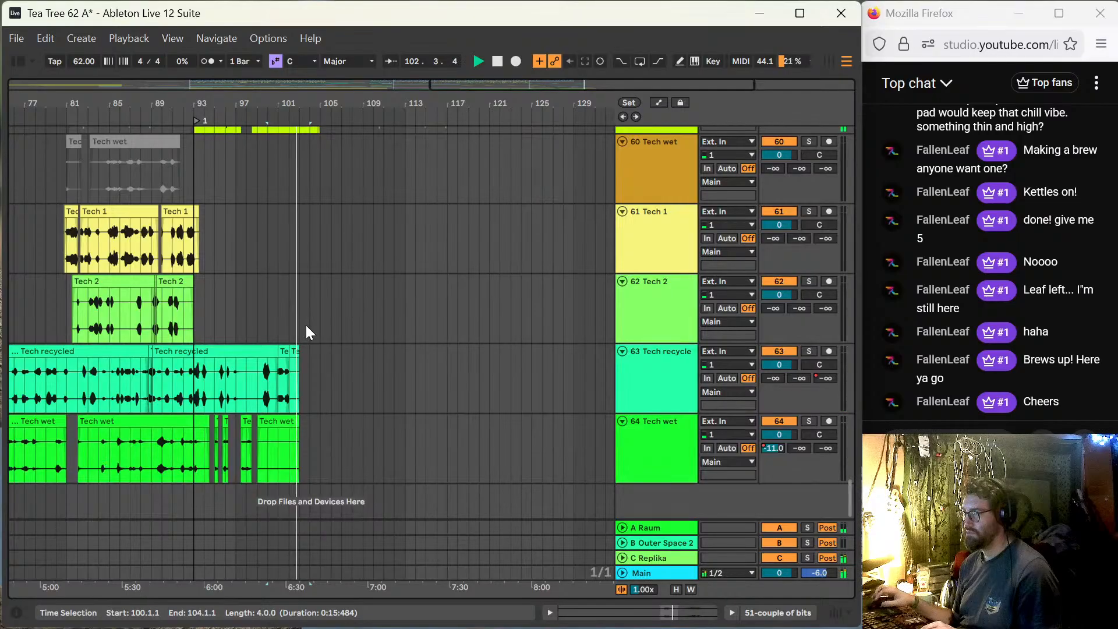
scroll(306, 327, up, 10)
scroll(306, 326, up, 15)
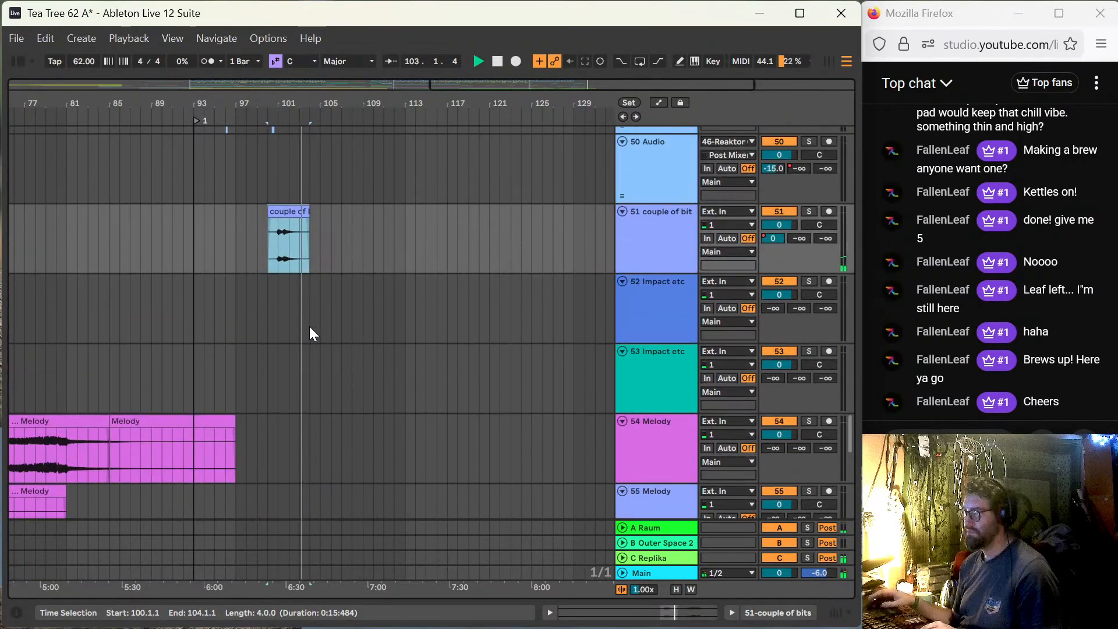
scroll(311, 328, up, 18)
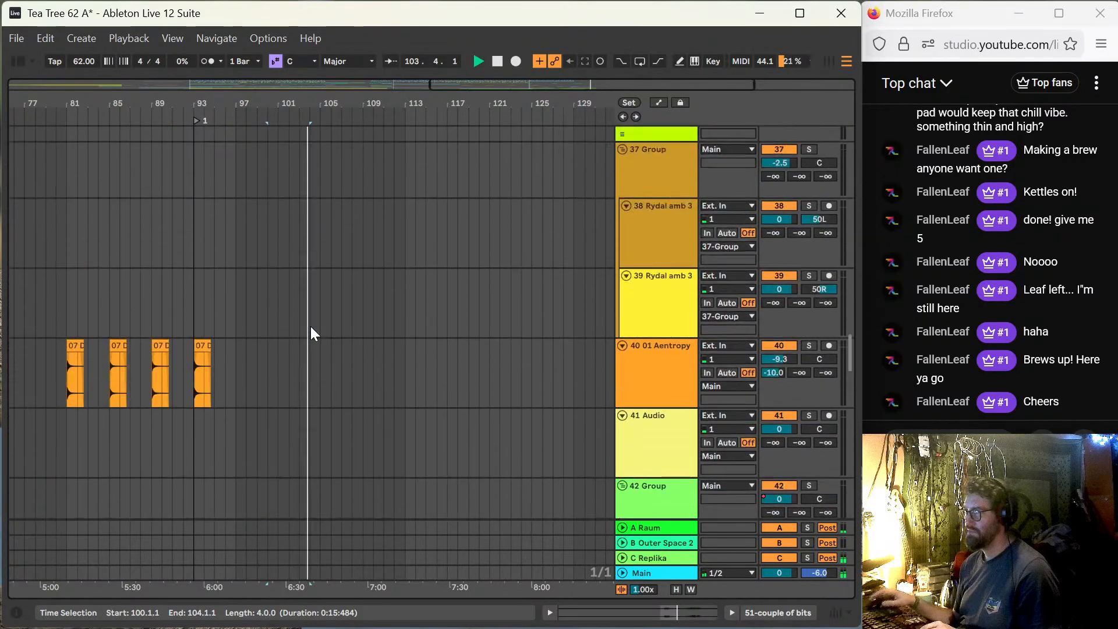
scroll(312, 326, up, 5)
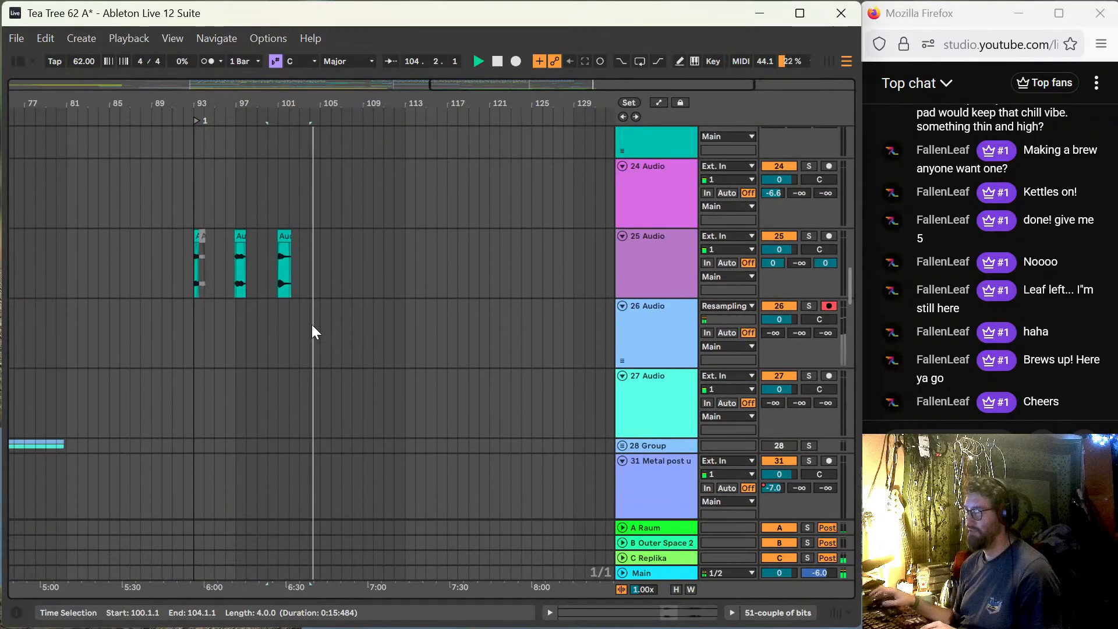
key(space)
click(286, 235)
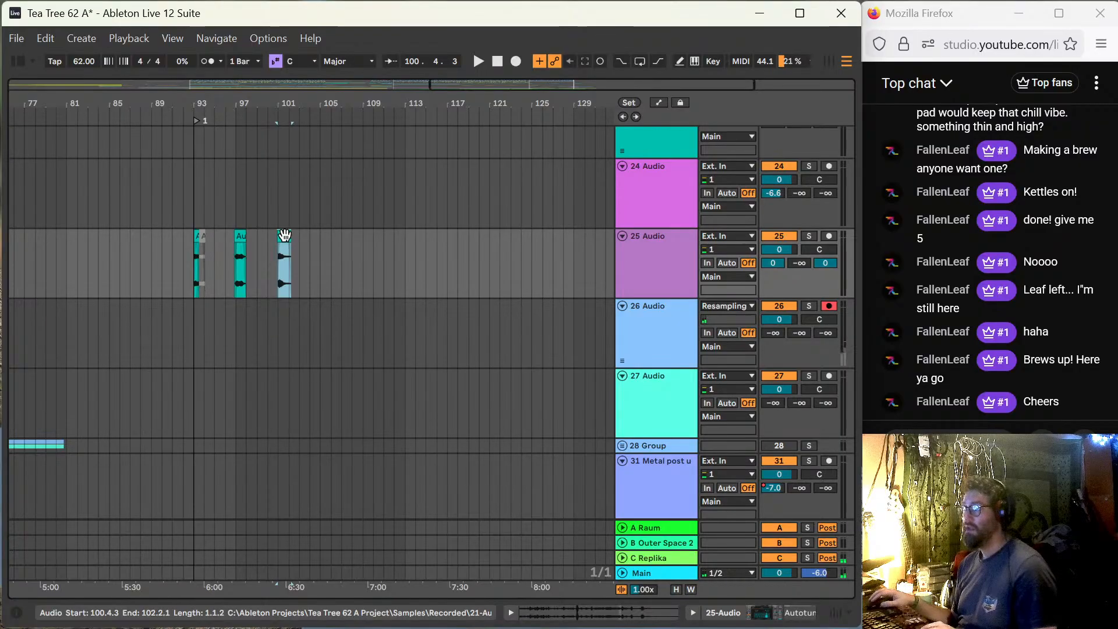
drag(284, 235, 304, 239)
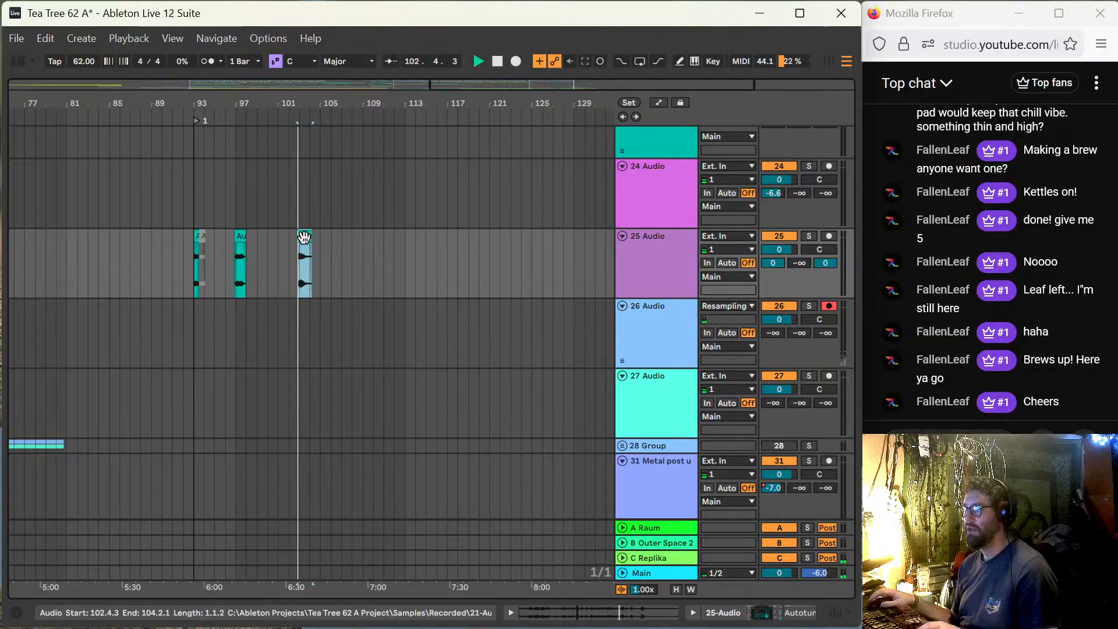
key(space)
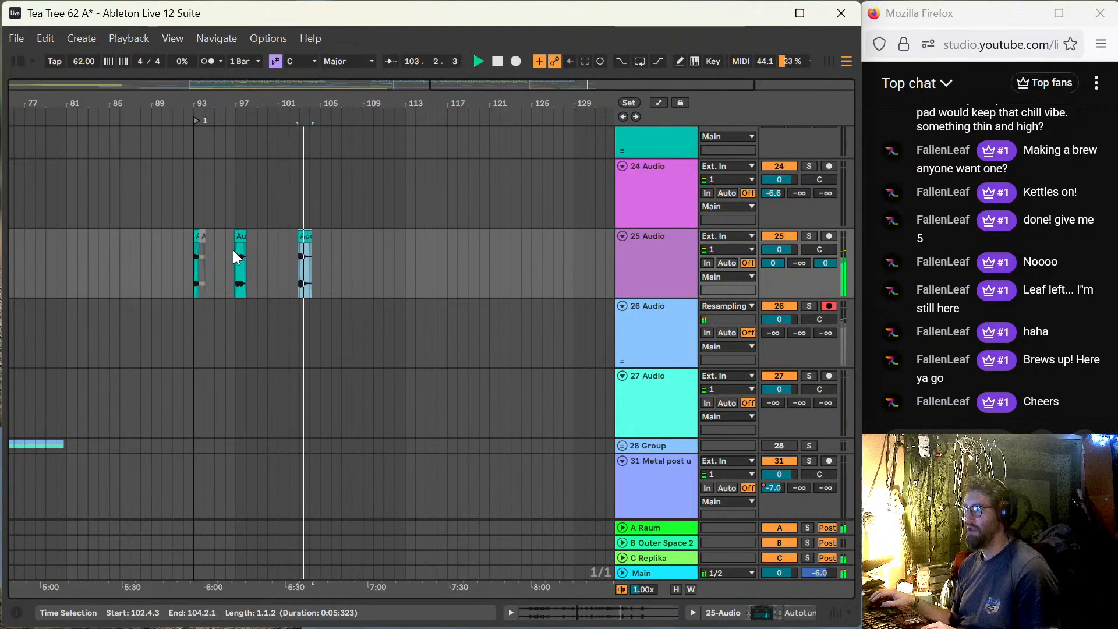
Step: Play the arrangement from 93.1.1 through the repositioned clips with the full mix
click(195, 257)
key(space)
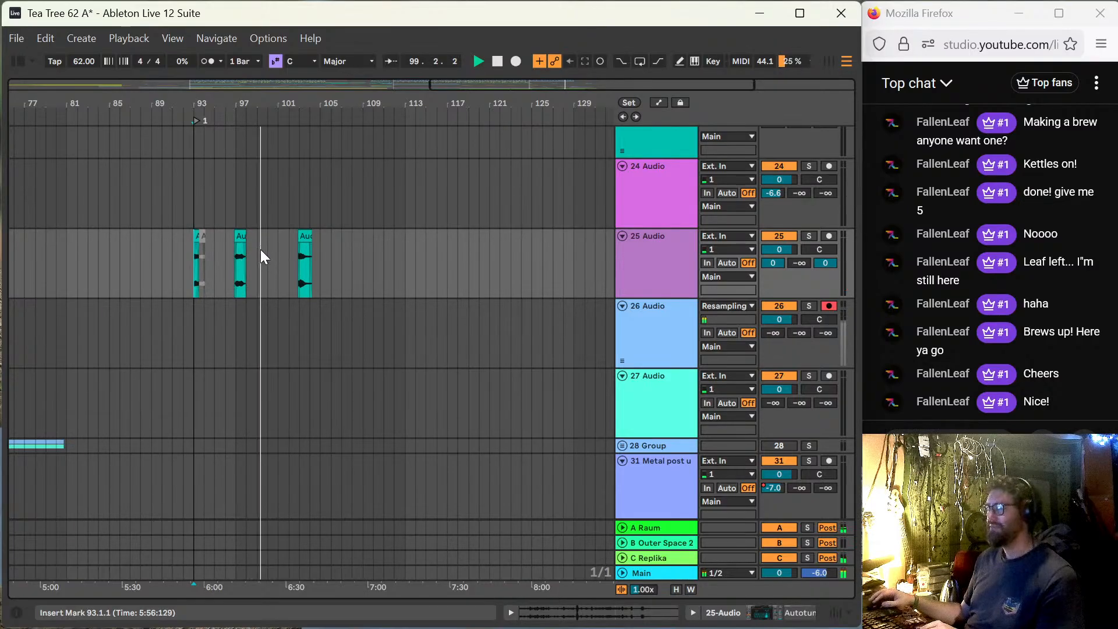
scroll(261, 250, up, 1)
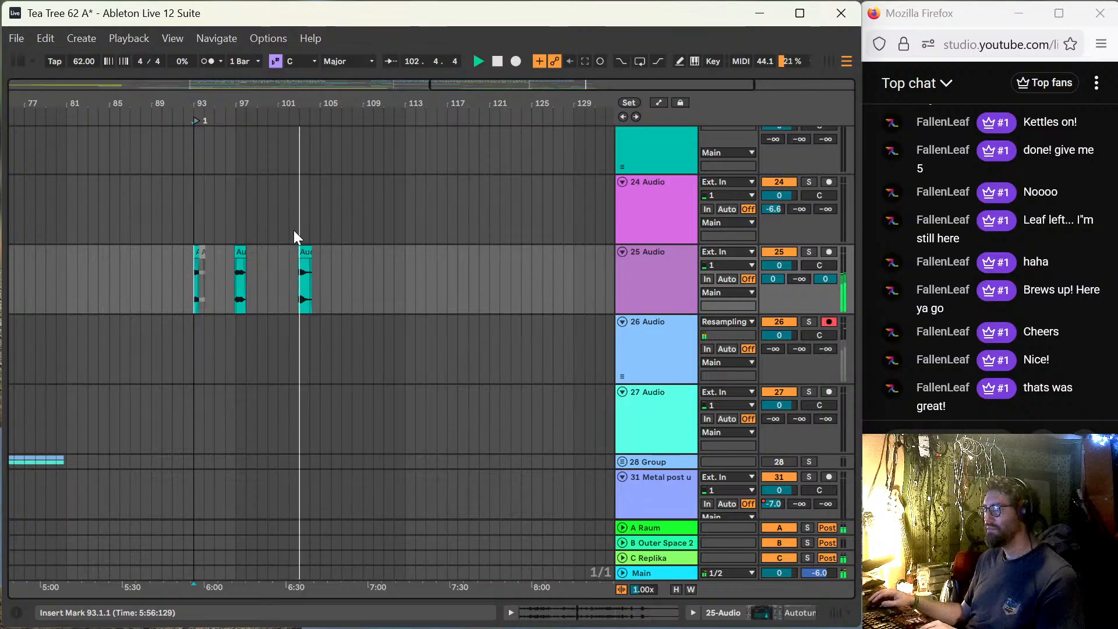
Step: Add a short fade-in to the start of the audio clip at 102.4.3 on track 25
click(298, 299)
scroll(303, 285, up, 2)
key(plus)
key(plus)
key(plus)
key(plus)
key(plus)
key(plus)
key(plus)
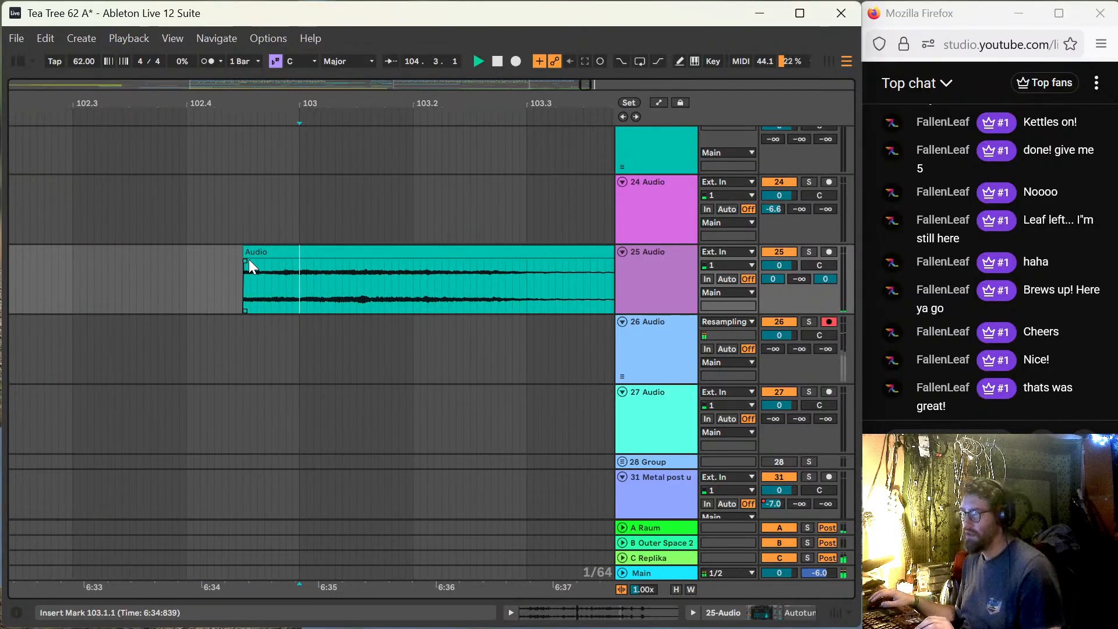
drag(249, 259, 295, 269)
Step: Audition the faded track 25 clip from just before its start, at about 102.4.2
click(221, 267)
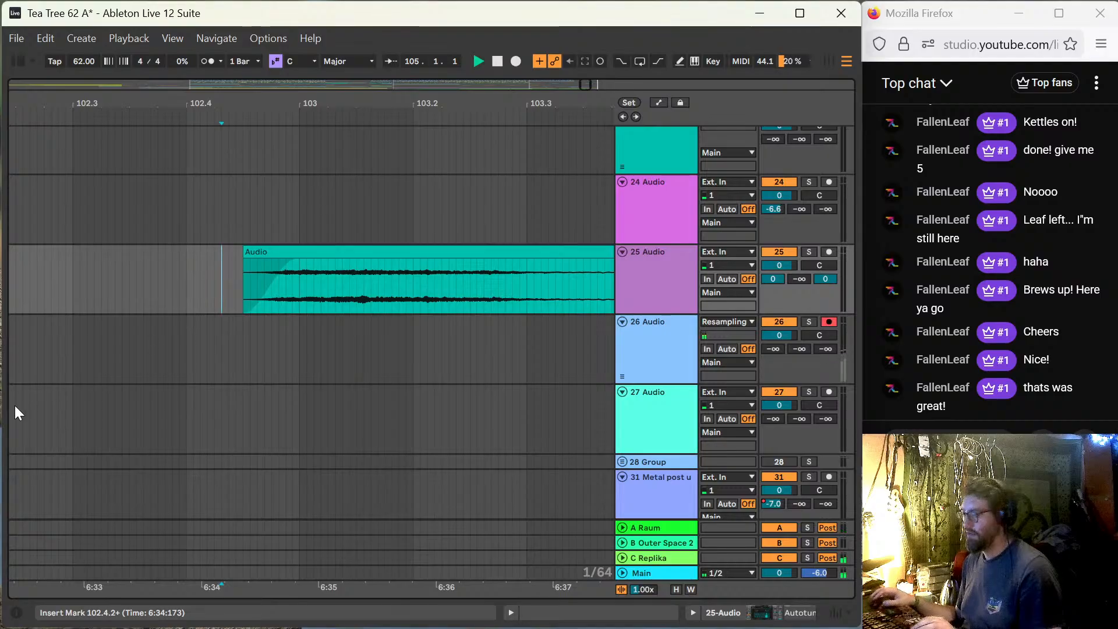
key(minus)
key(minus)
key(minus)
key(minus)
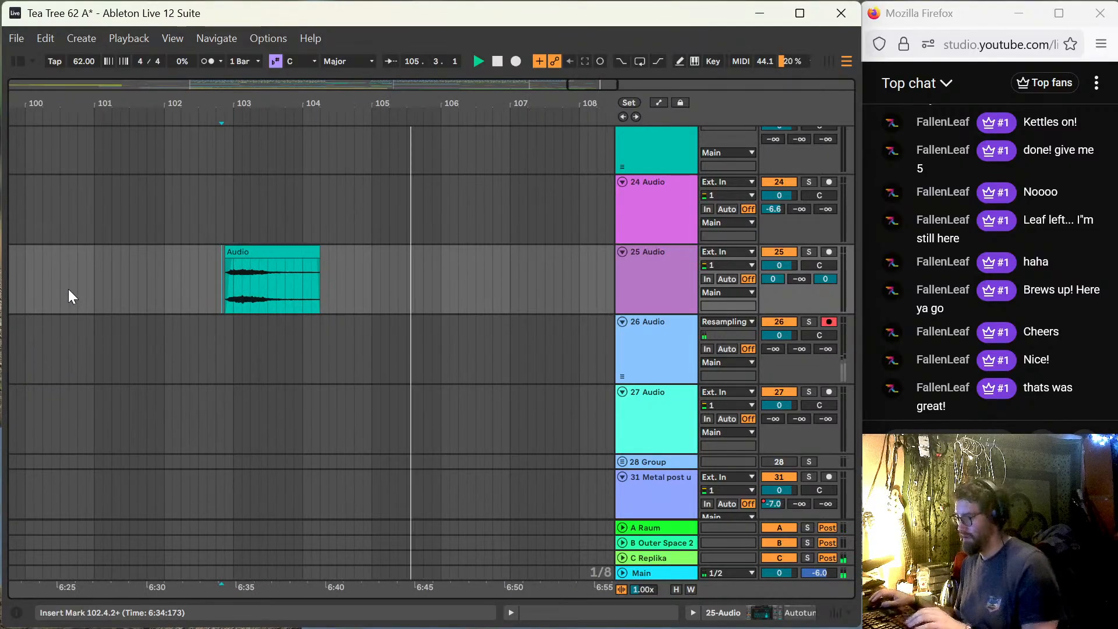
key(minus)
key(space)
key(space)
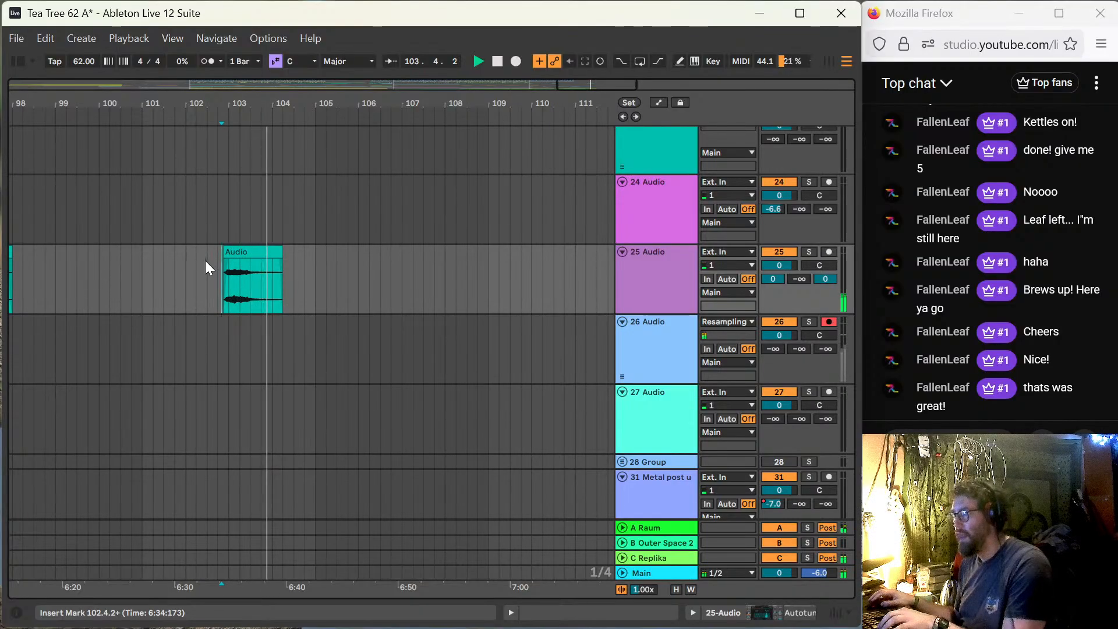
key(minus)
key(minus)
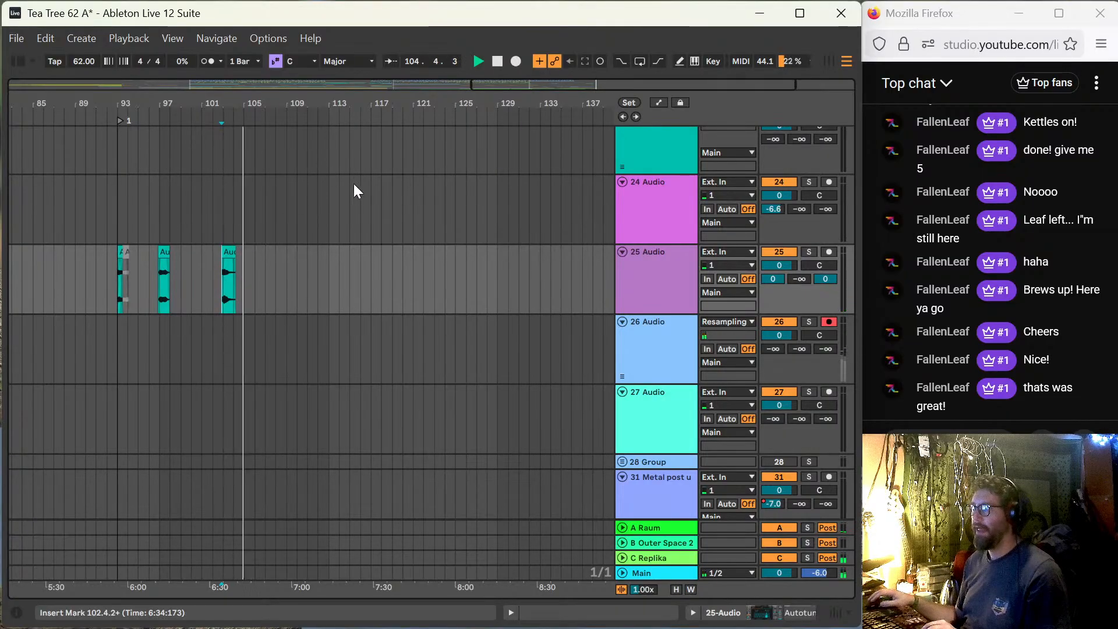
Step: Set the loop region to run from 105.1.1 to 110.1.1 and switch looping off
drag(356, 187, 246, 201)
key(ctrl+l)
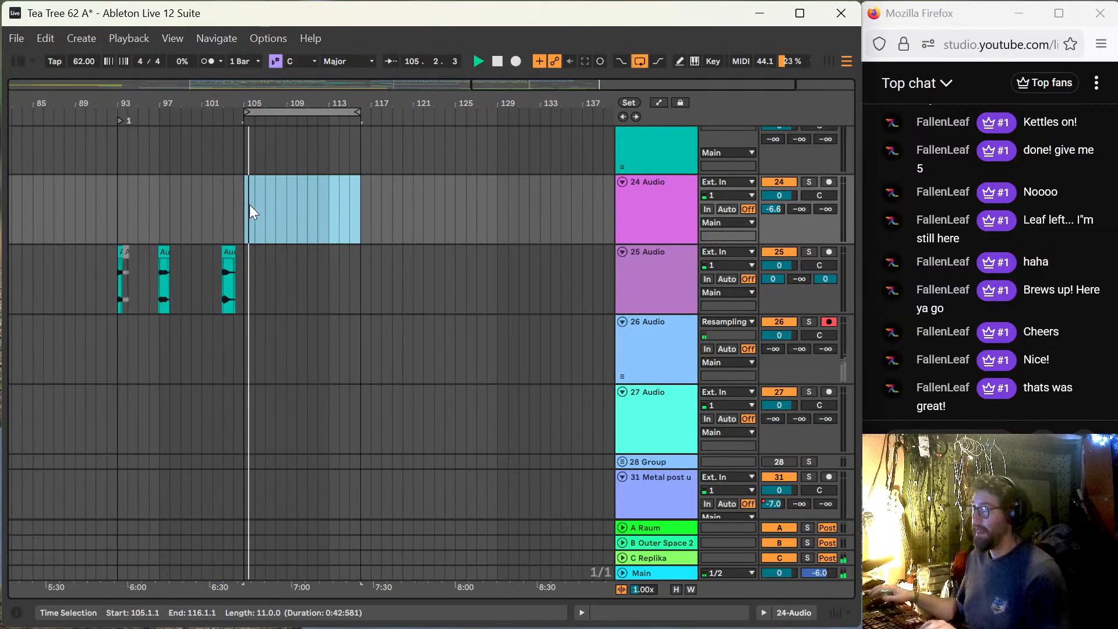
click(641, 60)
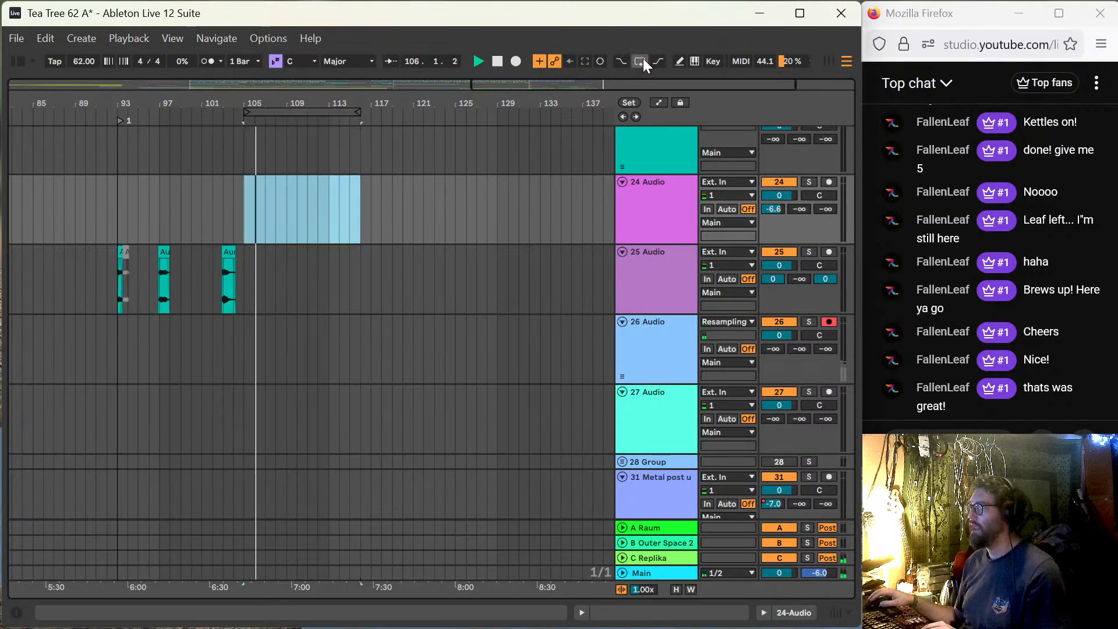
click(354, 113)
drag(355, 113, 293, 132)
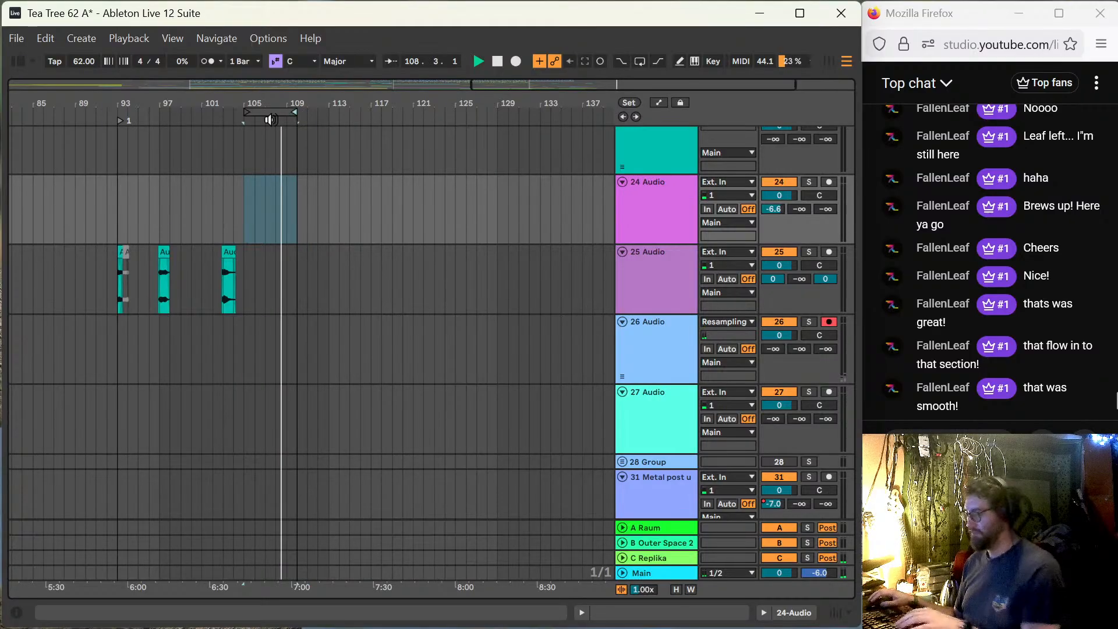
Step: Extend the loop region's start back to 1.1.1 and switch looping on
scroll(269, 122, down, 5)
scroll(275, 126, down, 1)
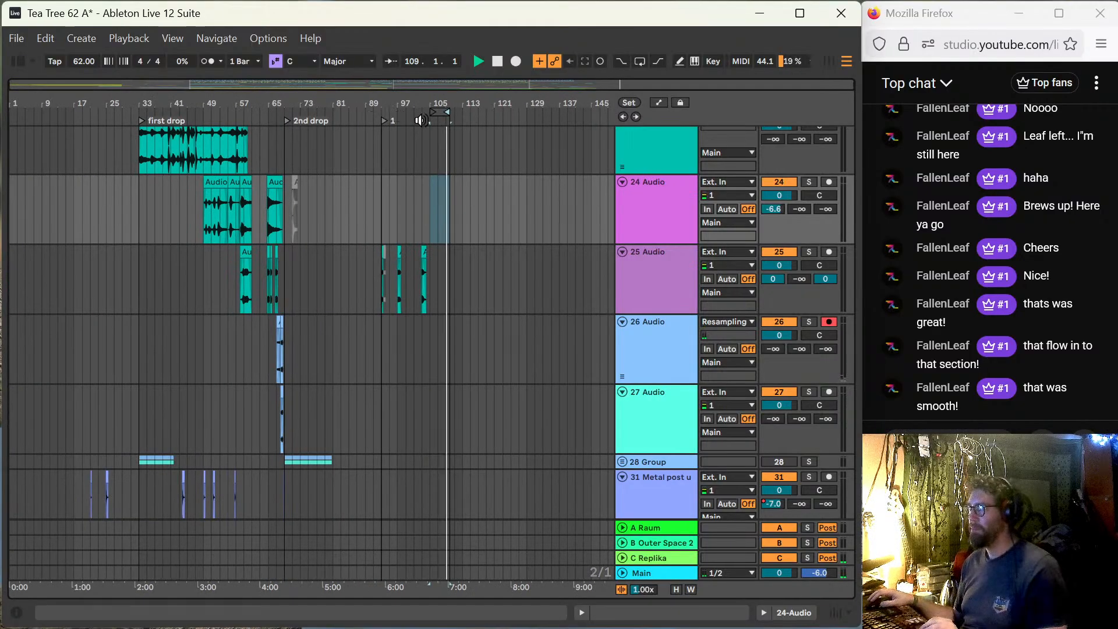
drag(432, 112, 11, 113)
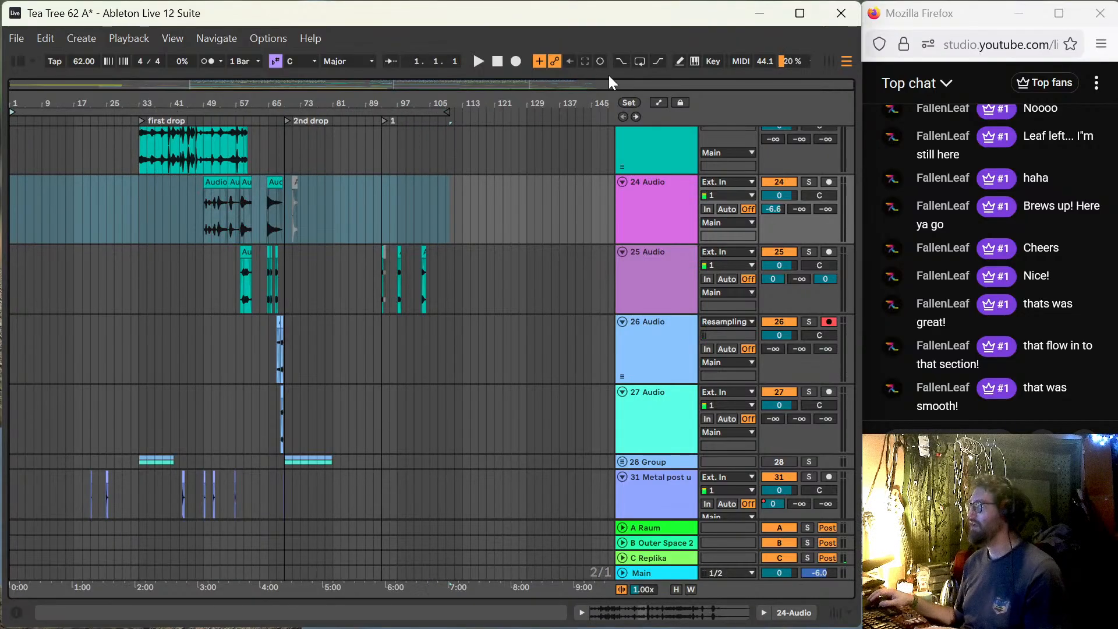
click(641, 60)
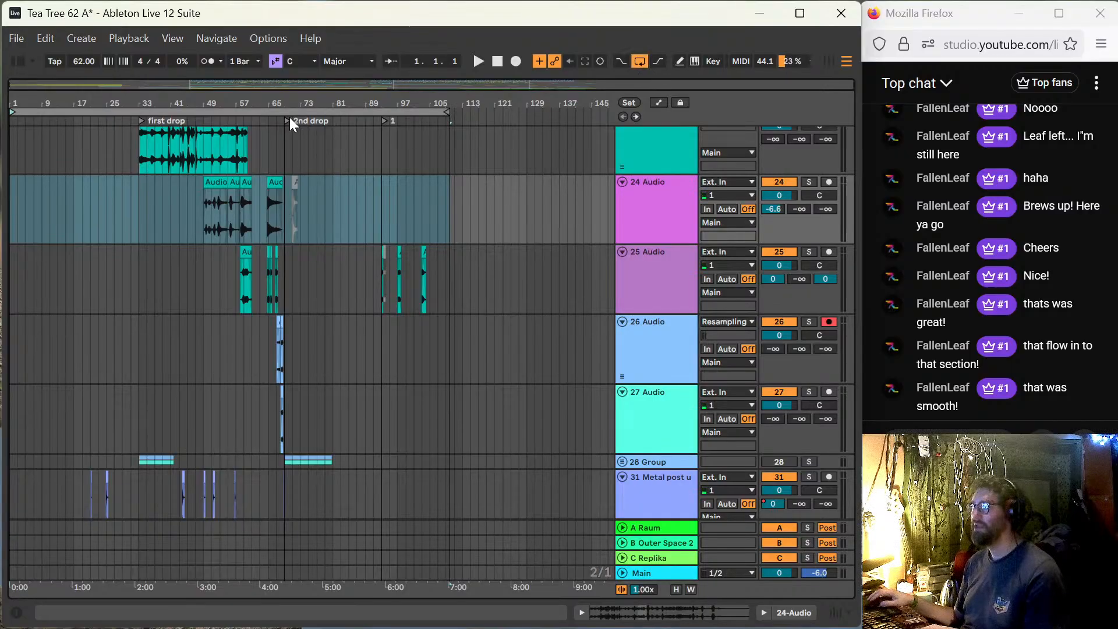
Step: Look through the drum and audio tracks and briefly play the arrangement from 61.1.1, between the two drops
scroll(201, 190, up, 4)
scroll(209, 198, up, 12)
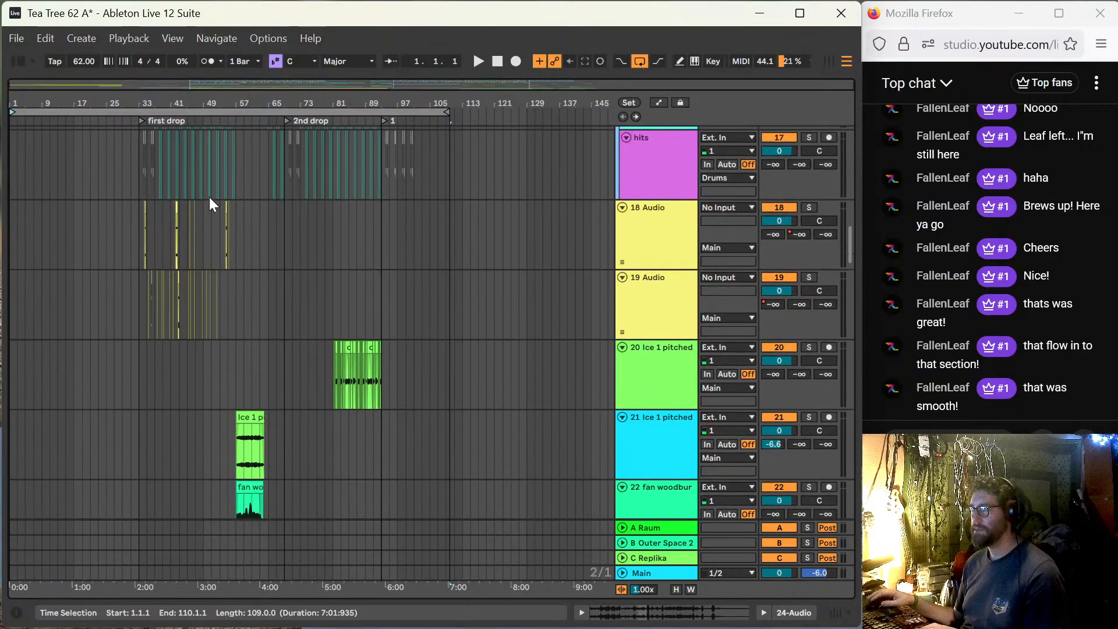
scroll(211, 197, down, 2)
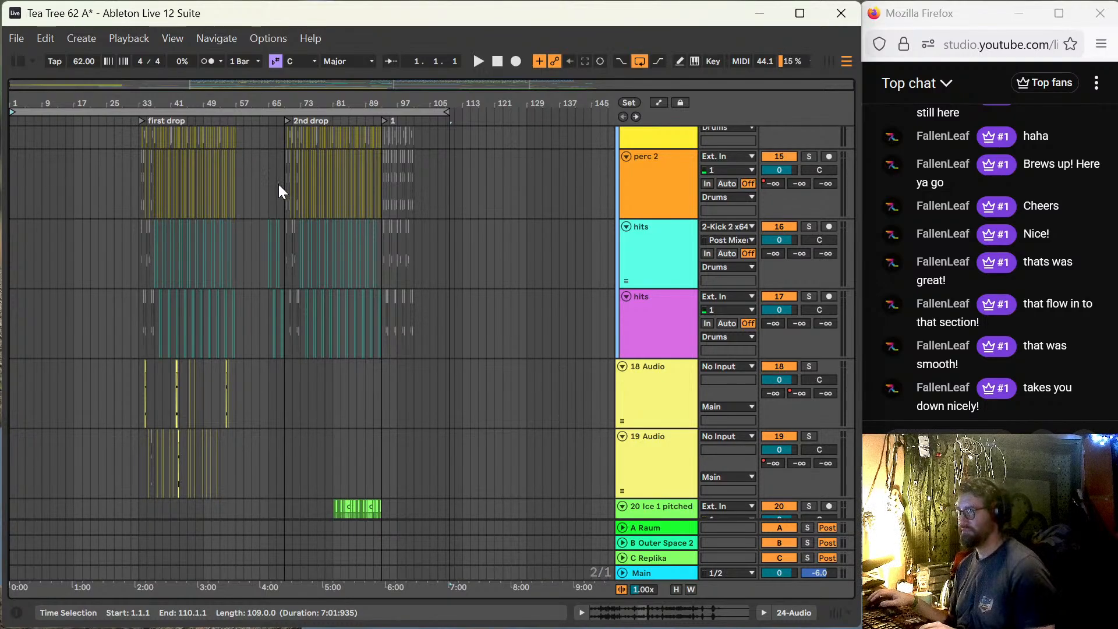
click(257, 192)
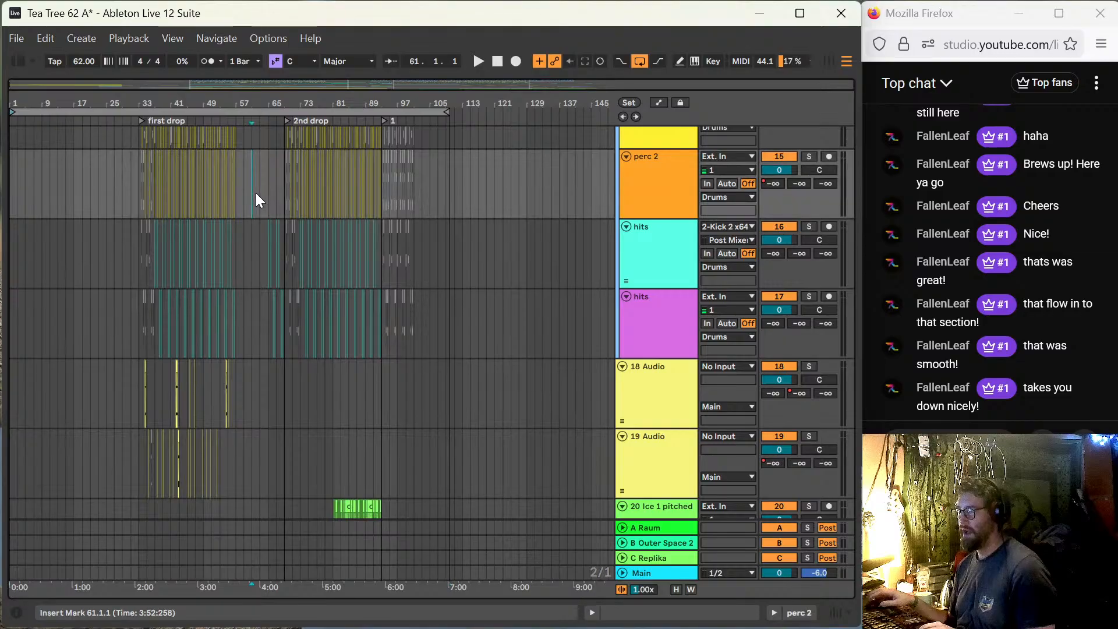
scroll(258, 210, down, 3)
key(space)
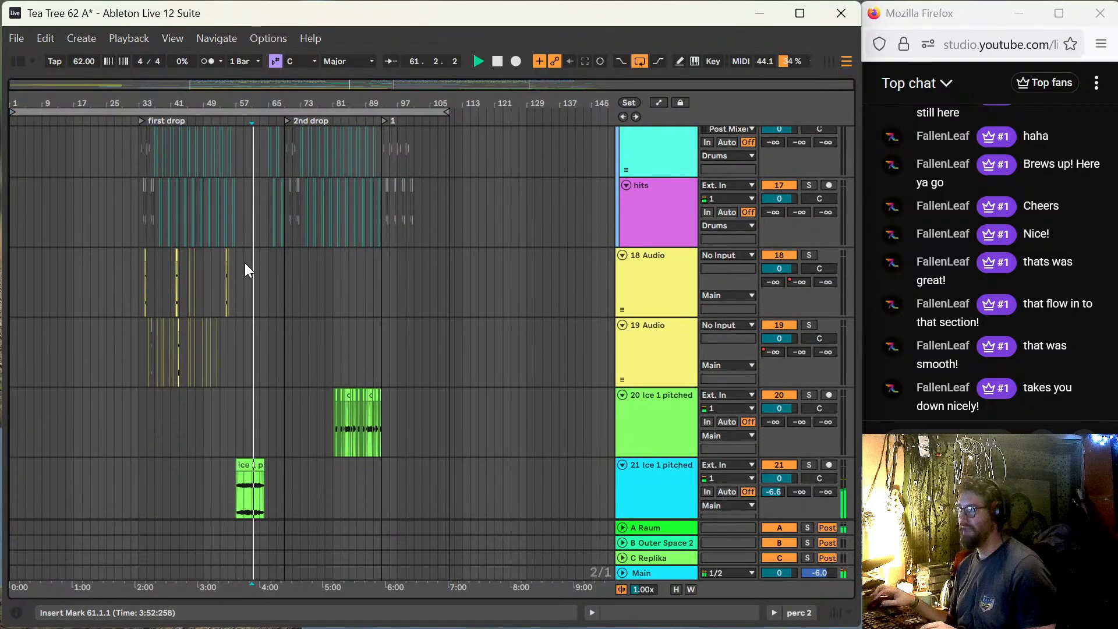
scroll(245, 263, up, 5)
key(space)
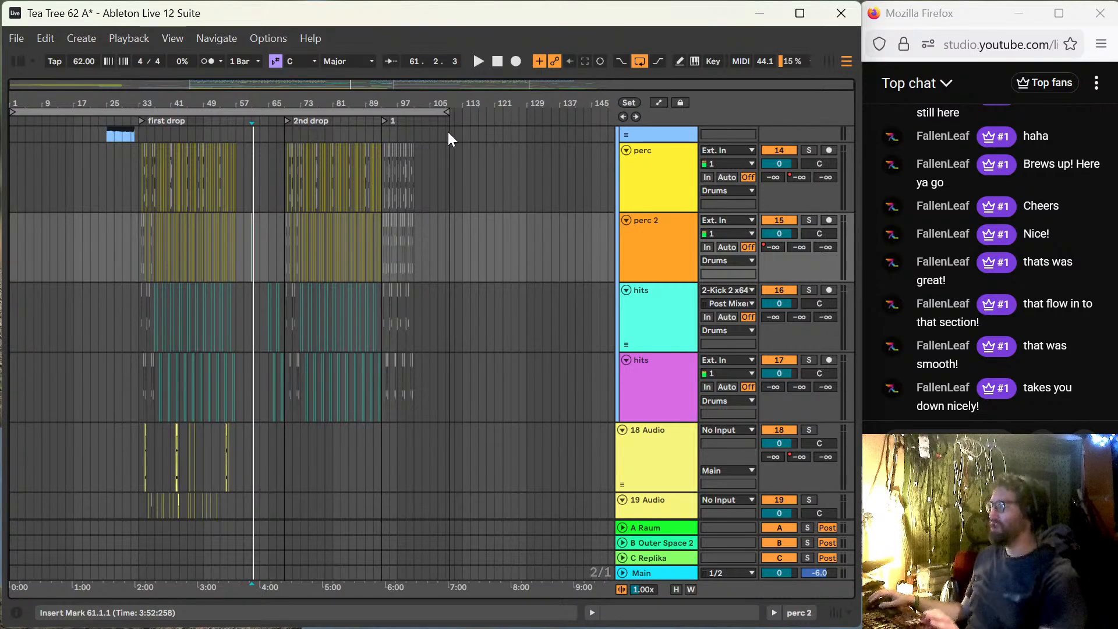
Step: Switch looping off and select the loop region's full time range, 1.1.1 to 110.1.1, across the tracks
click(644, 64)
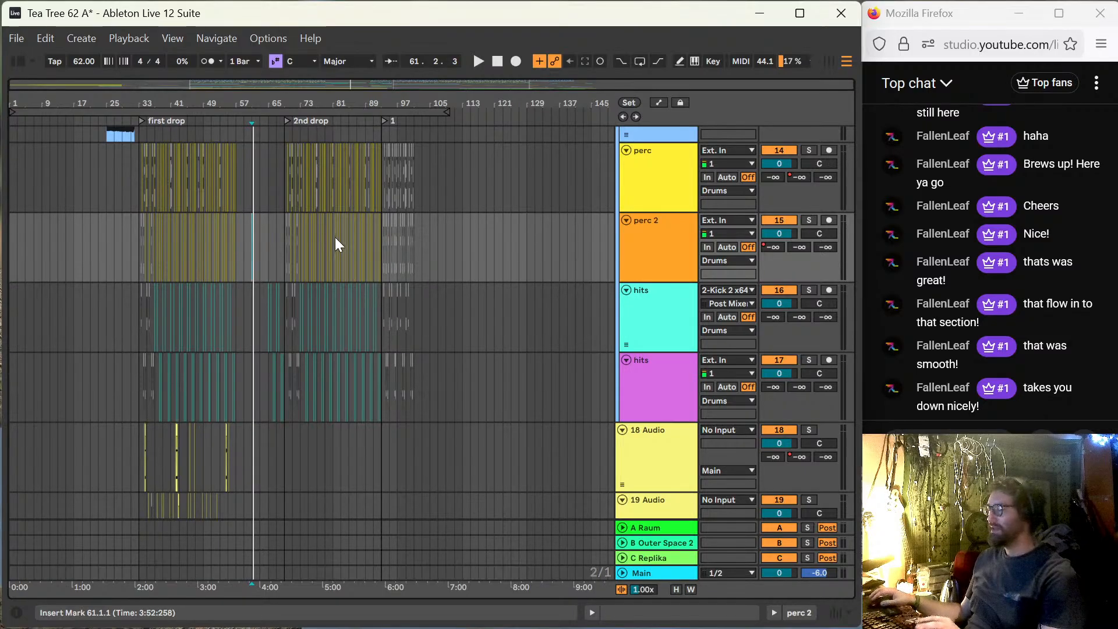
click(265, 111)
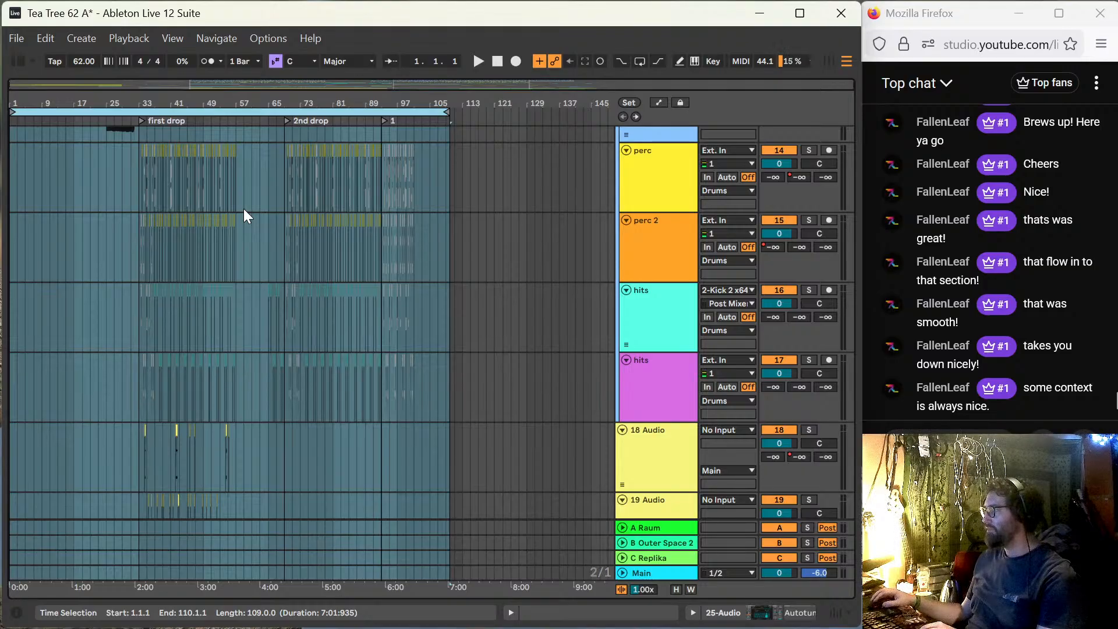
scroll(269, 271, up, 15)
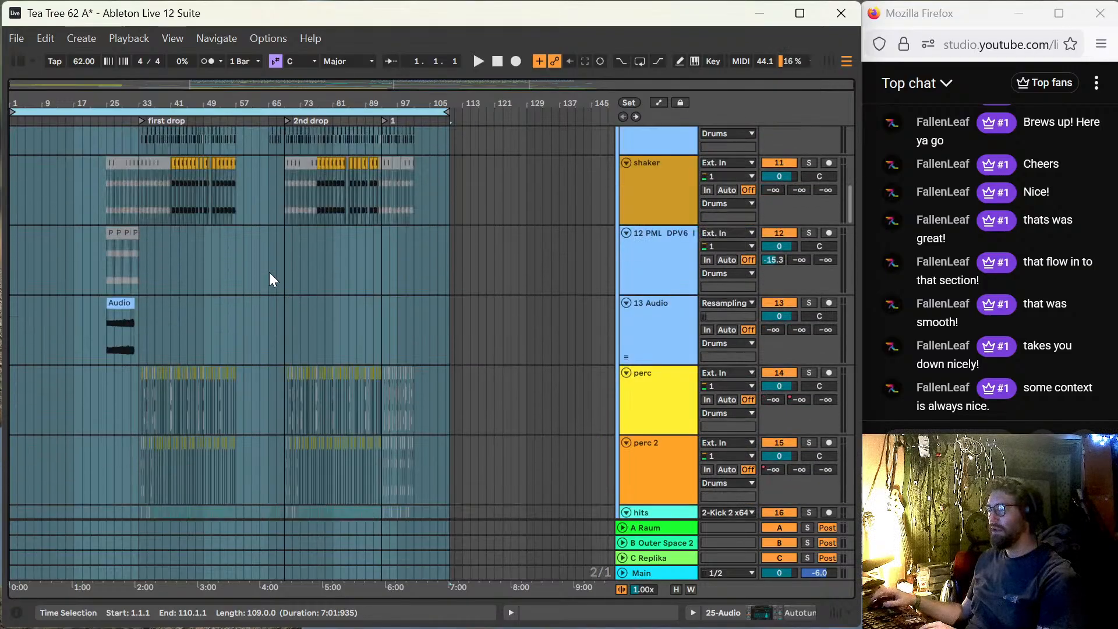
scroll(271, 289, down, 10)
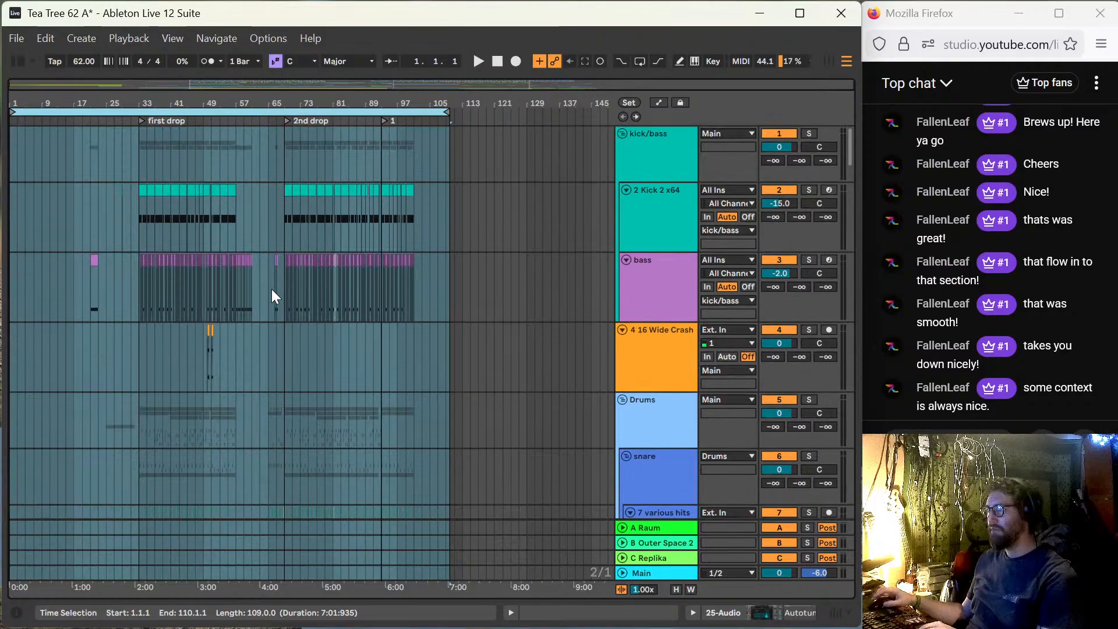
scroll(245, 324, down, 12)
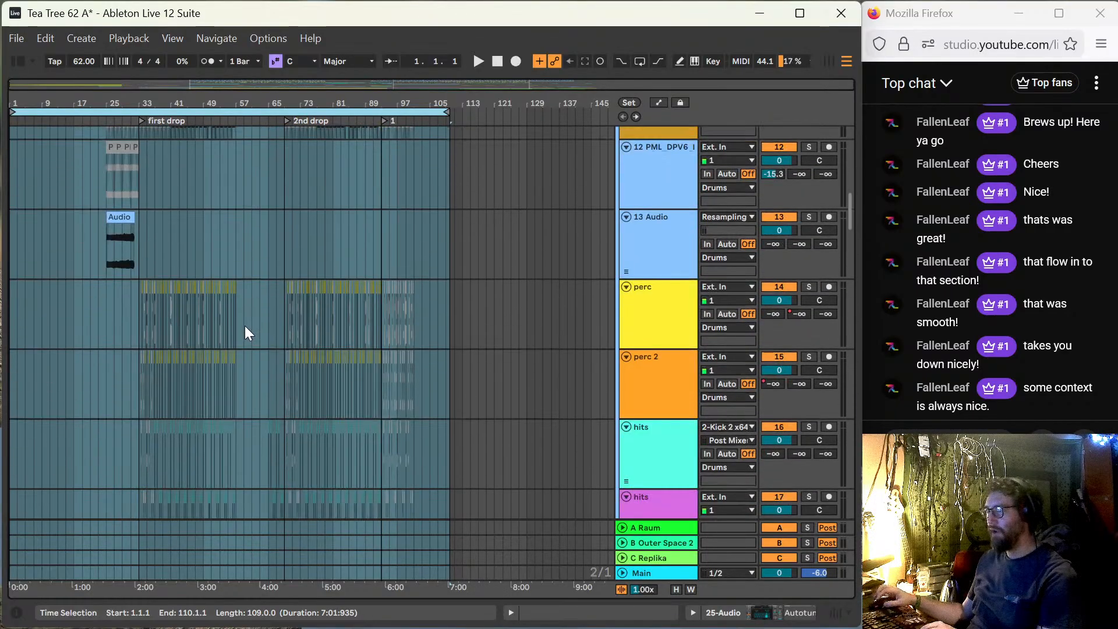
scroll(245, 327, up, 5)
scroll(245, 327, up, 10)
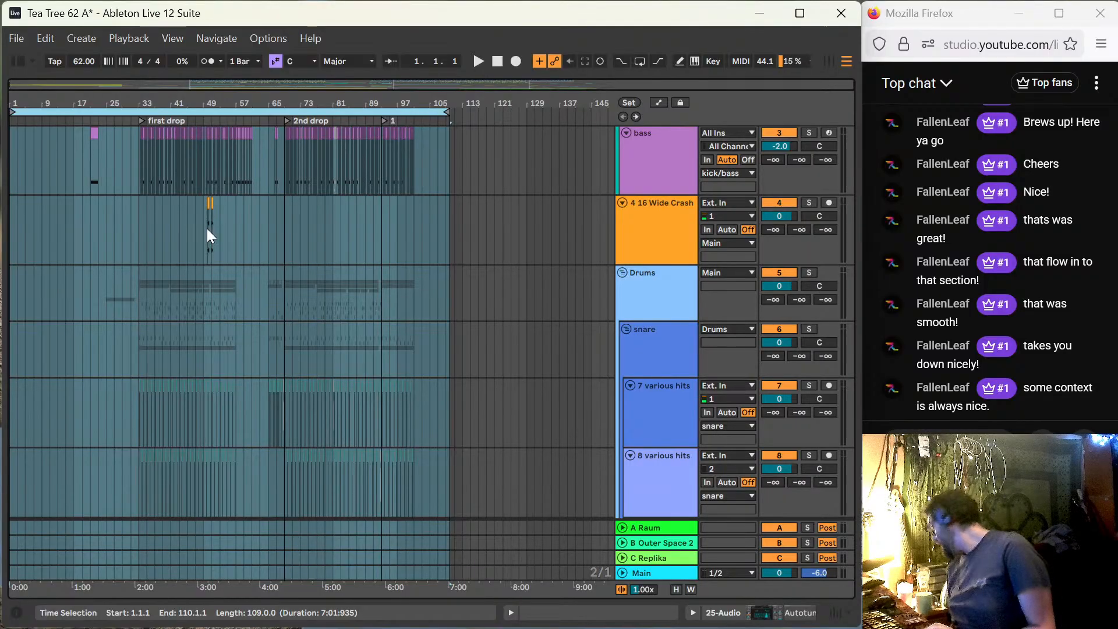
Step: Play the arrangement from 1.1.1 and write "Intro plinky plonky" in a new Notepad note, moving its window out of the way
key(space)
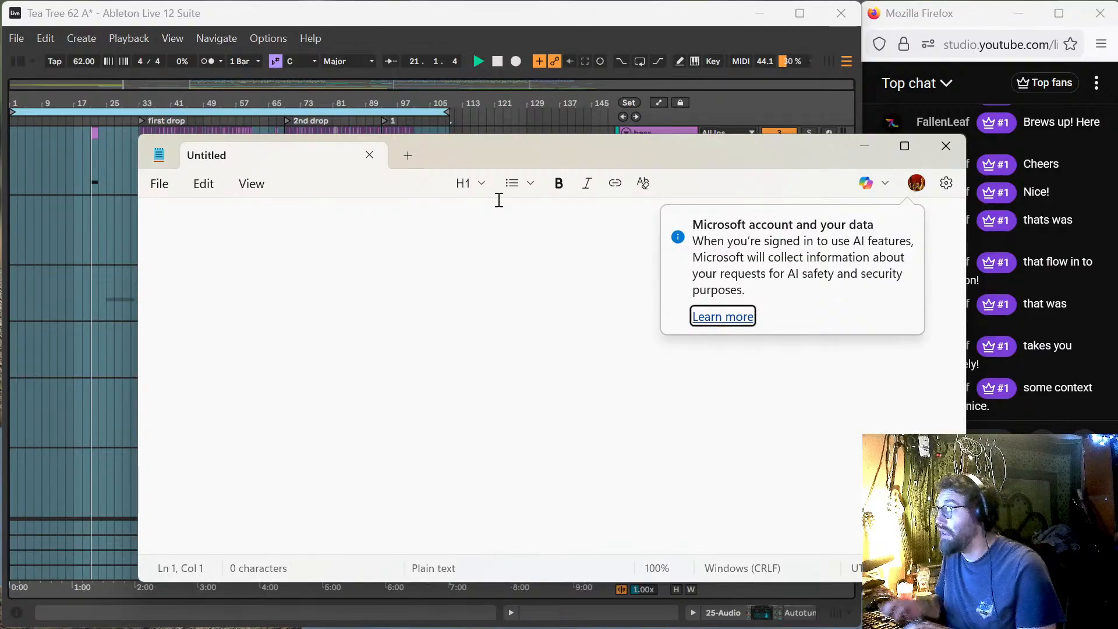
click(435, 234)
text(Intro)
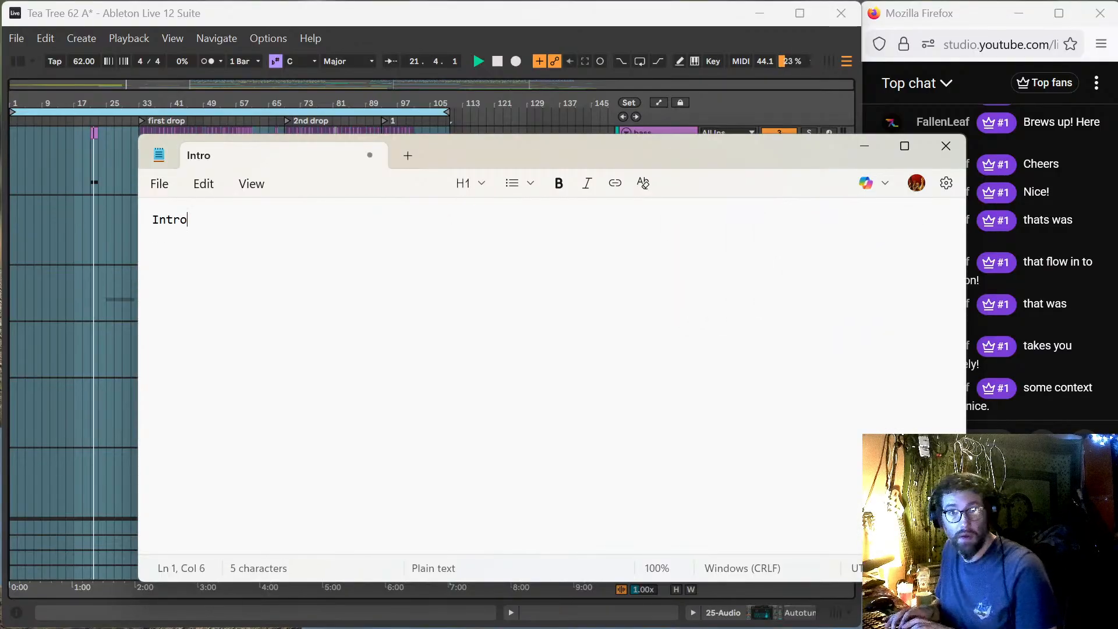
text( pli)
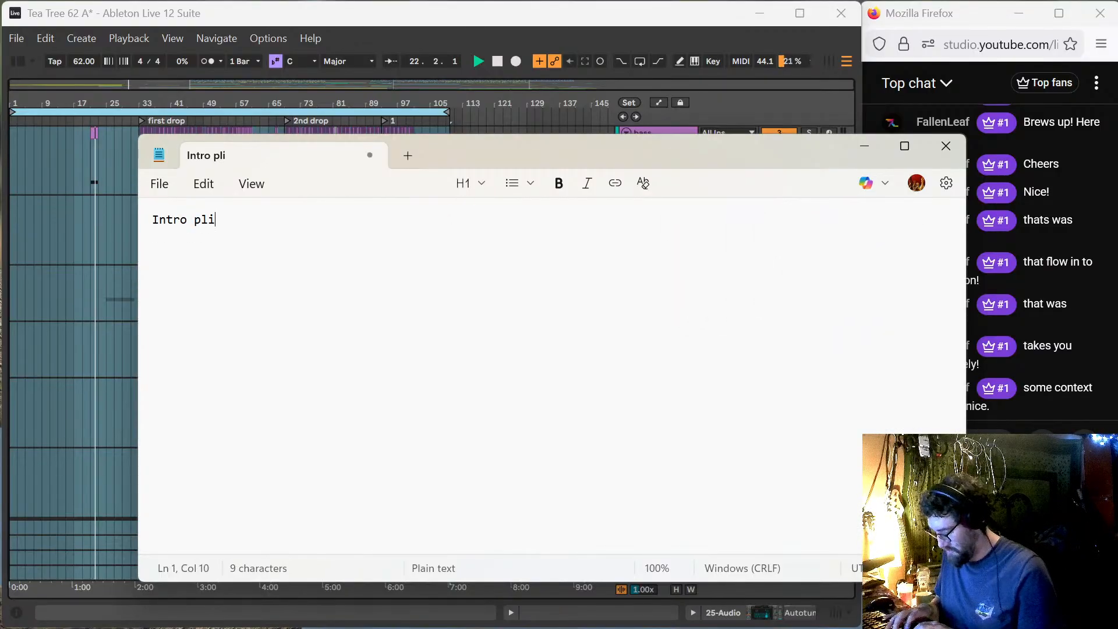
text(nky plonky)
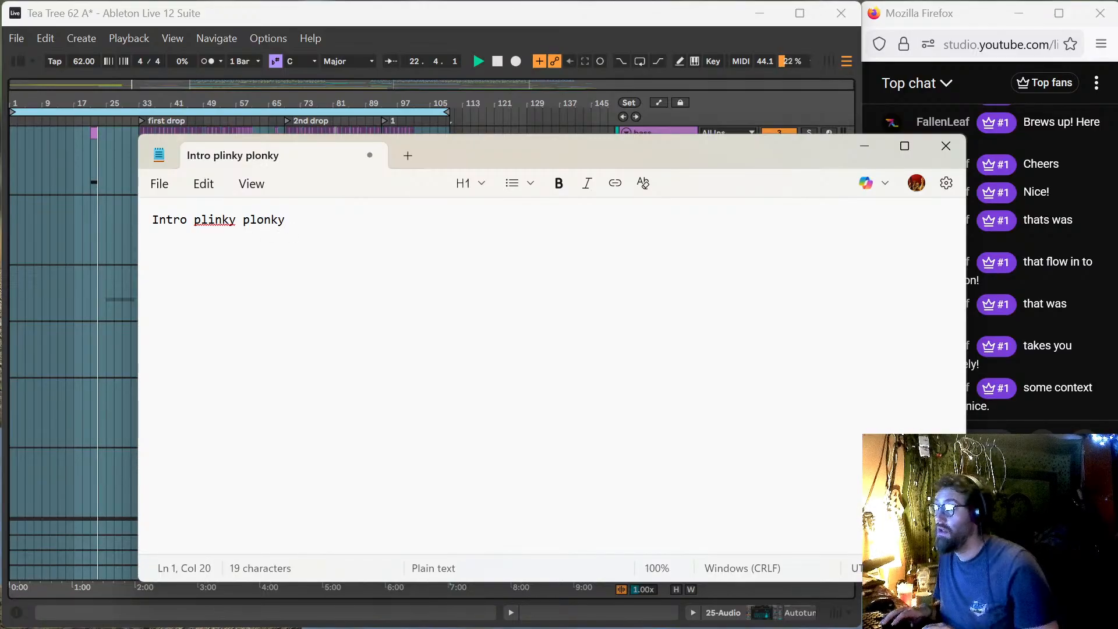
key(Return)
key(Return)
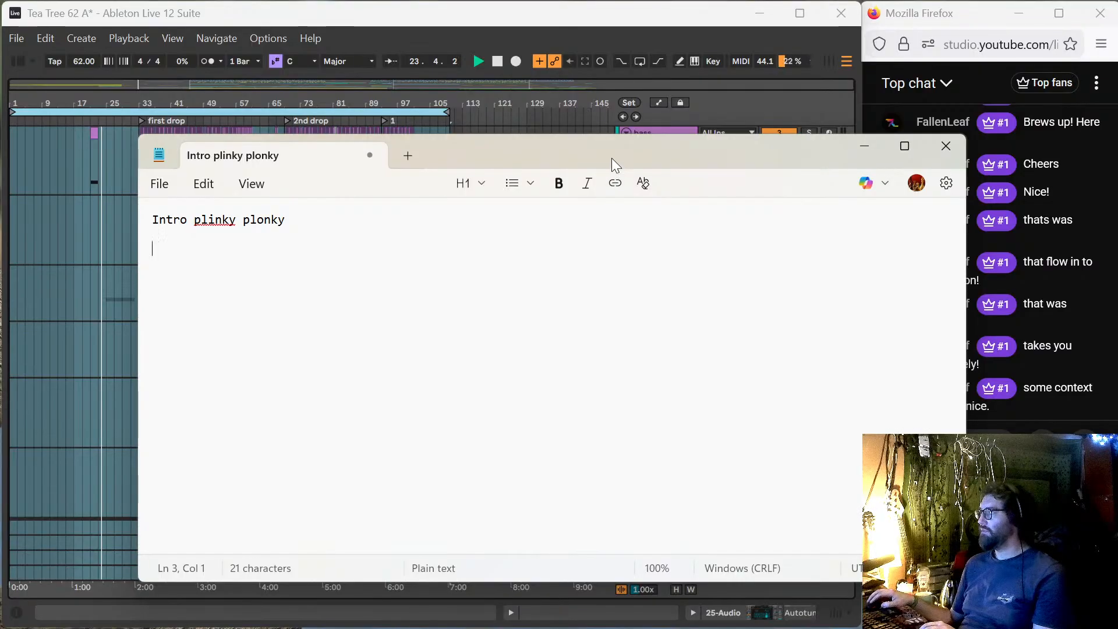
drag(613, 153, 0, 117)
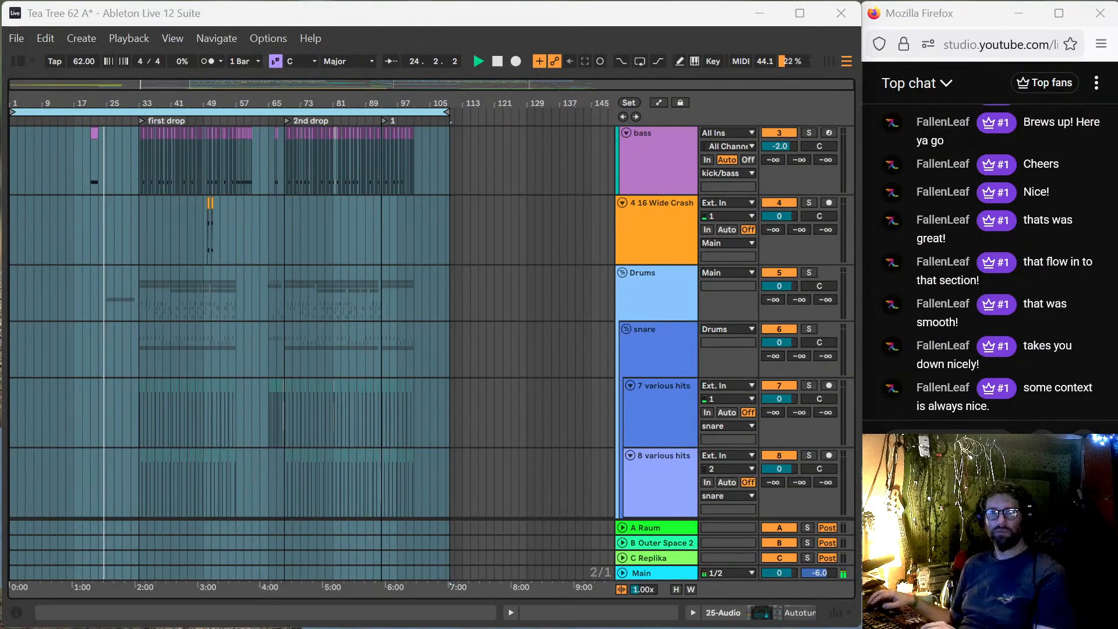
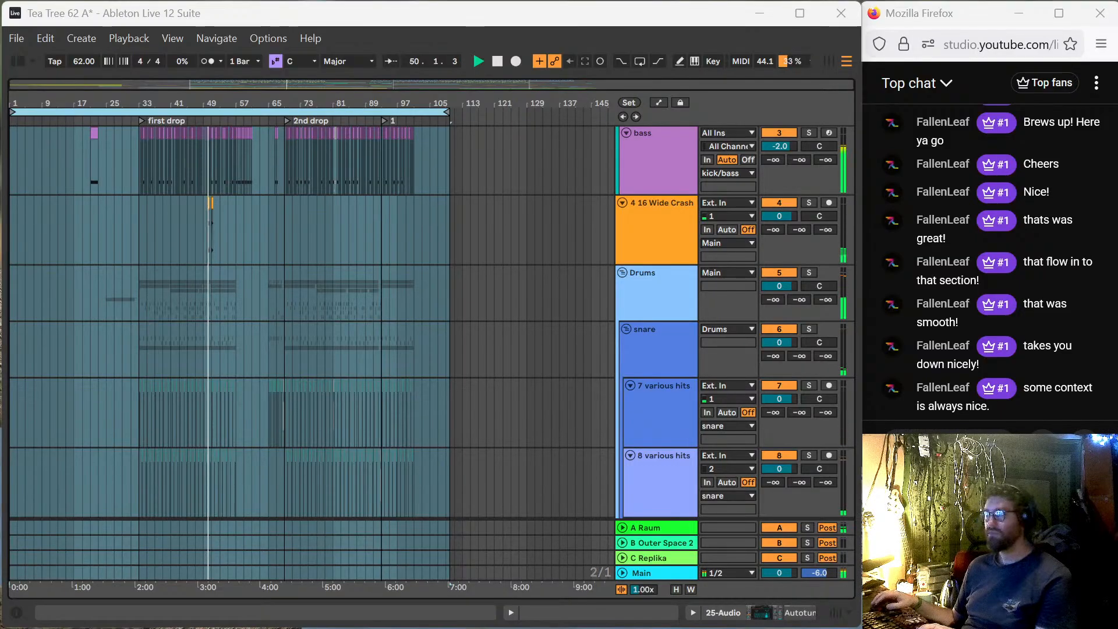
Step: Deactivate the two neighbouring clips on track 24 Audio that run from 49.1.1 to 58.1.1
scroll(175, 374, down, 10)
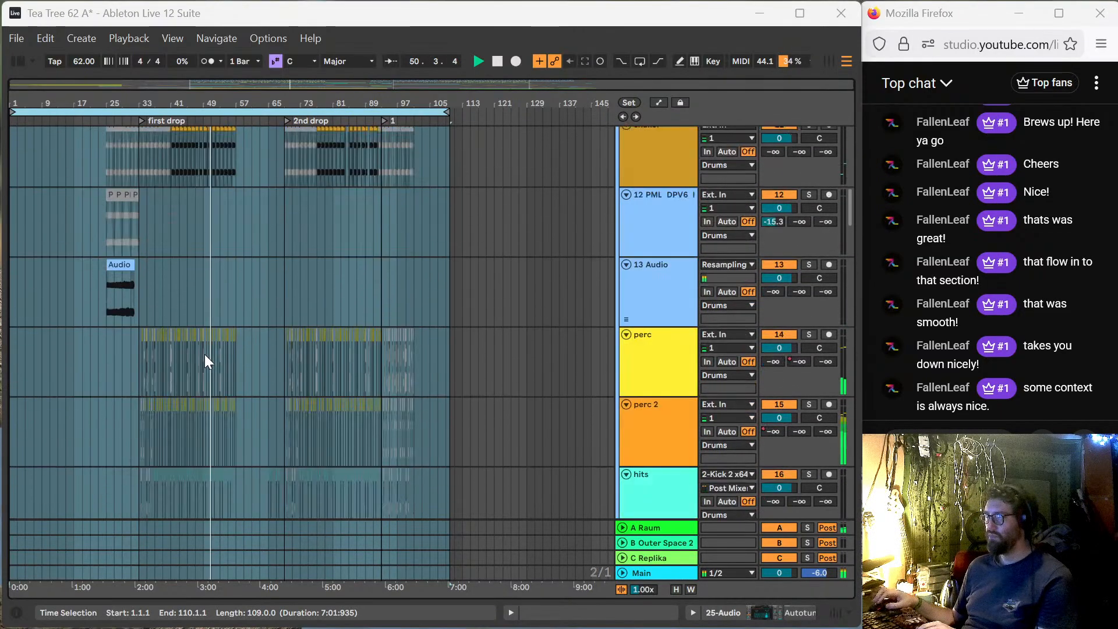
scroll(203, 355, down, 15)
scroll(211, 363, down, 4)
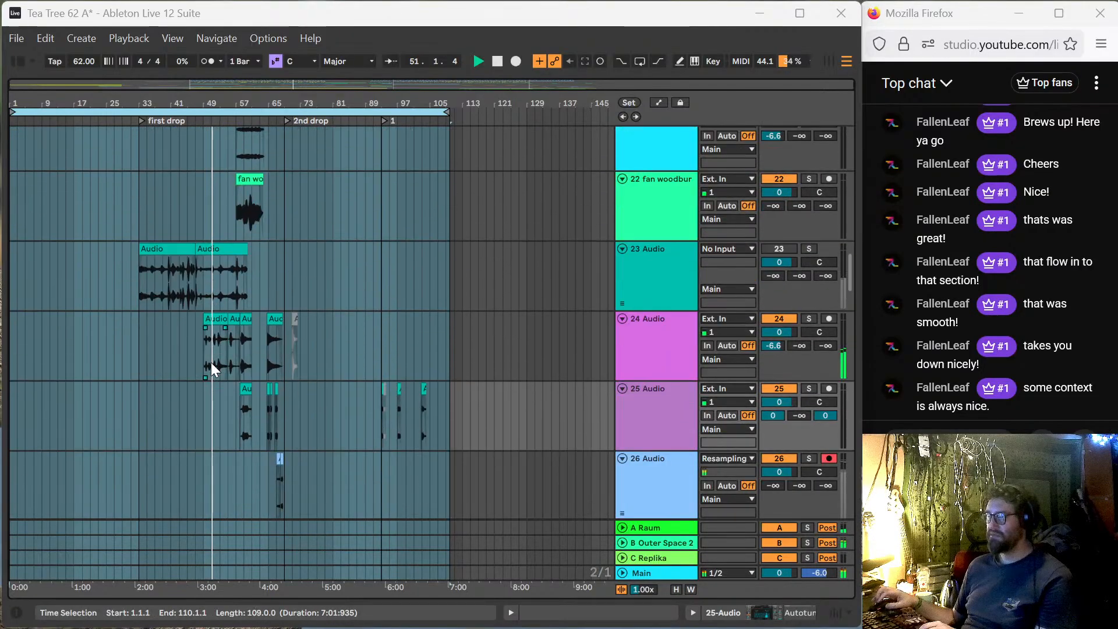
click(211, 362)
scroll(219, 367, up, 2)
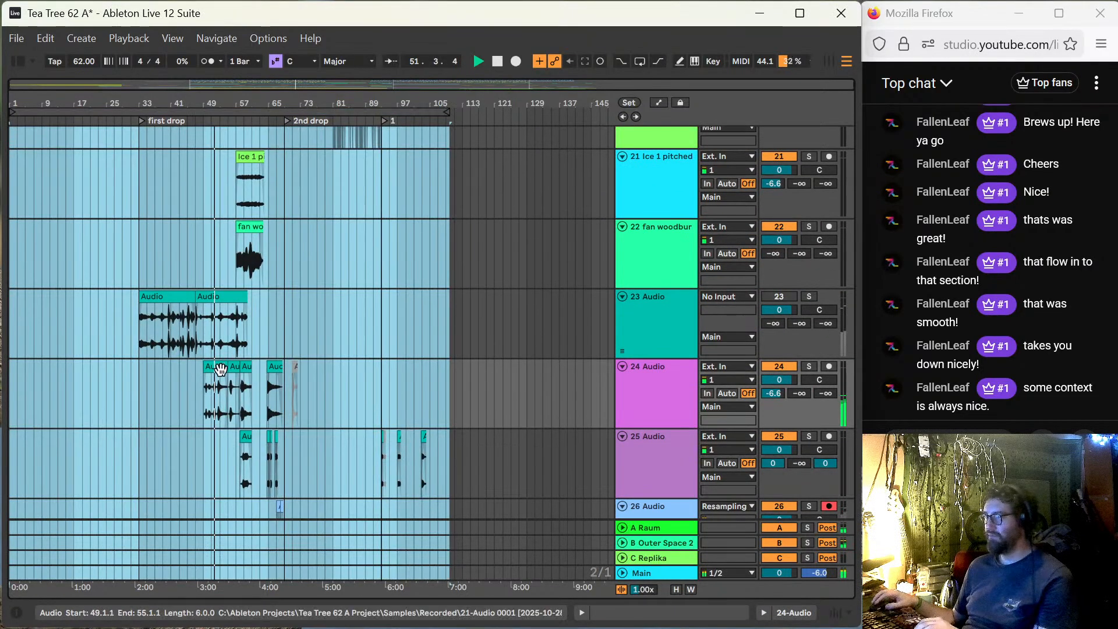
click(211, 367)
key(0)
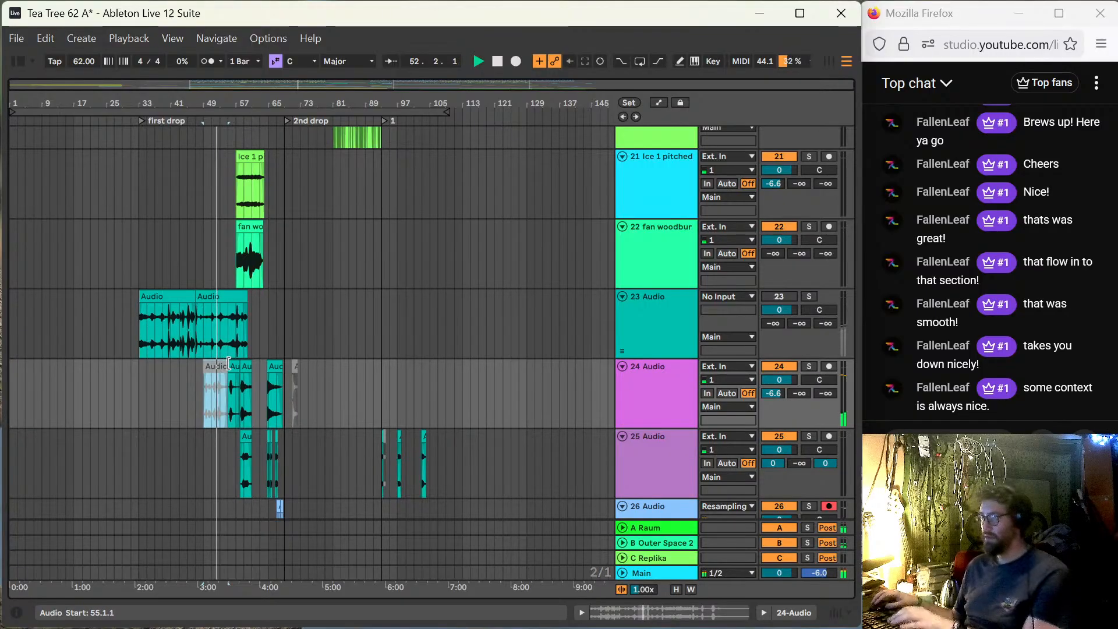
click(234, 368)
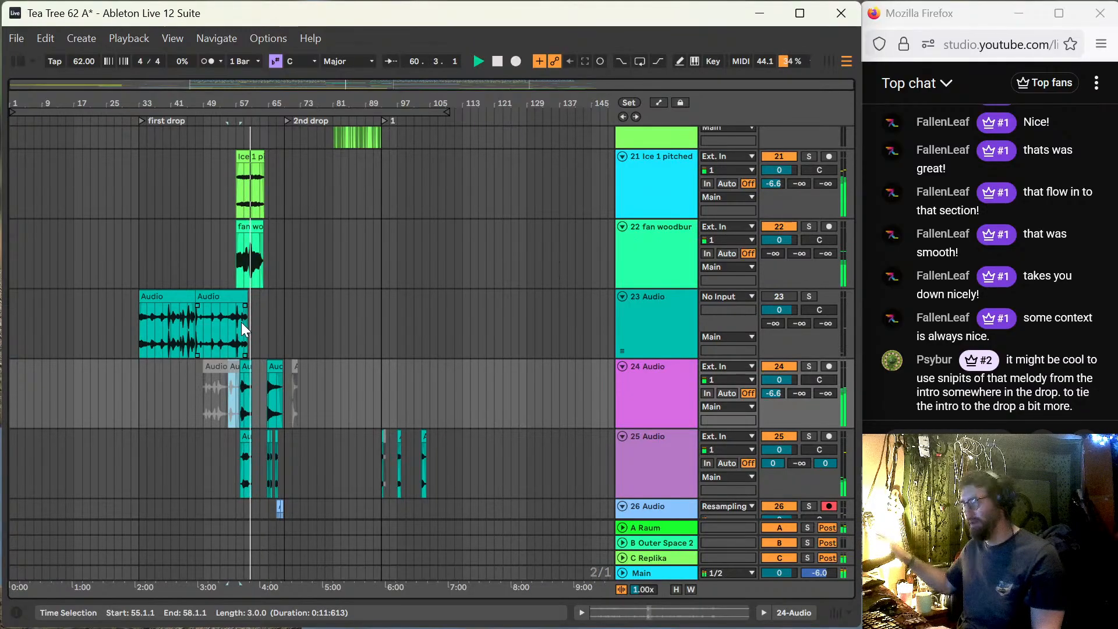
Step: Look through the audio, hits and percussion tracks while the second drop plays
scroll(299, 243, up, 3)
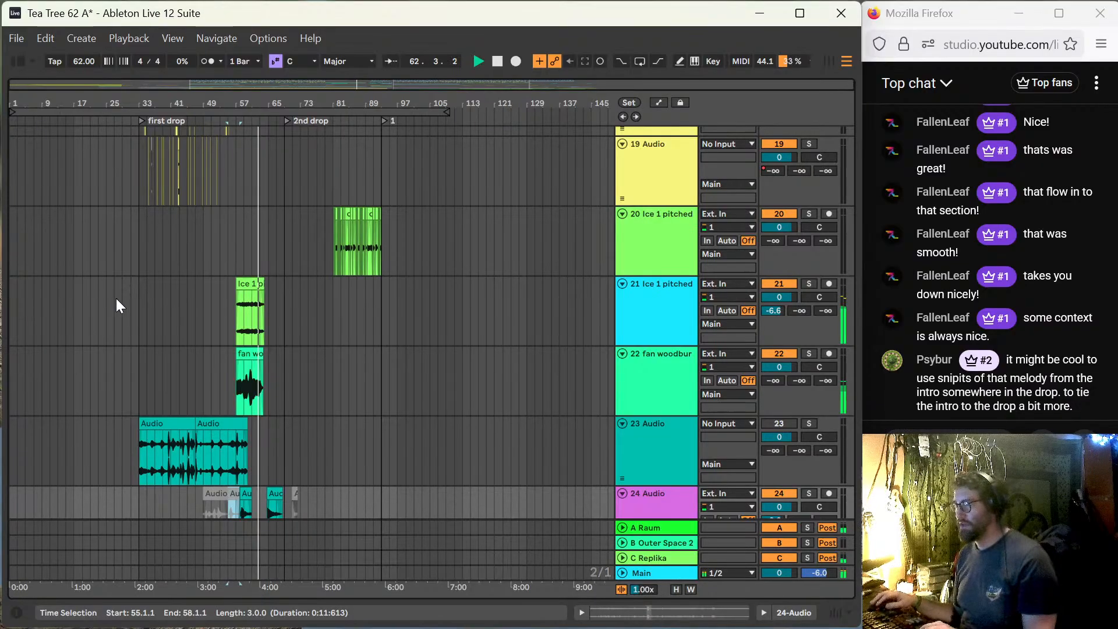
scroll(146, 300, down, 2)
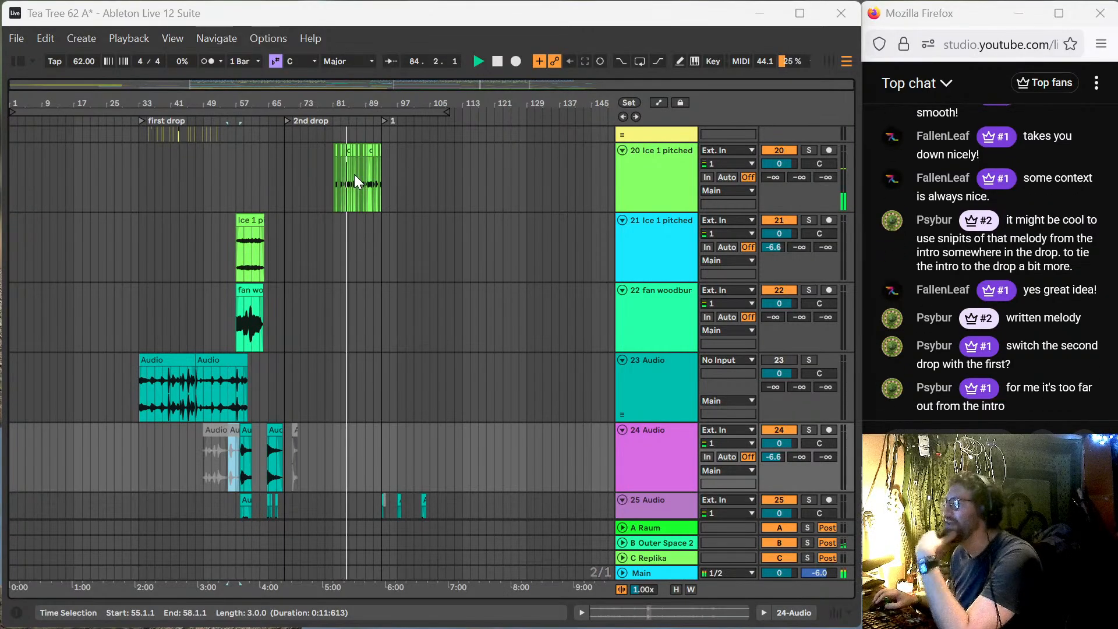
scroll(418, 209, up, 3)
scroll(419, 209, up, 3)
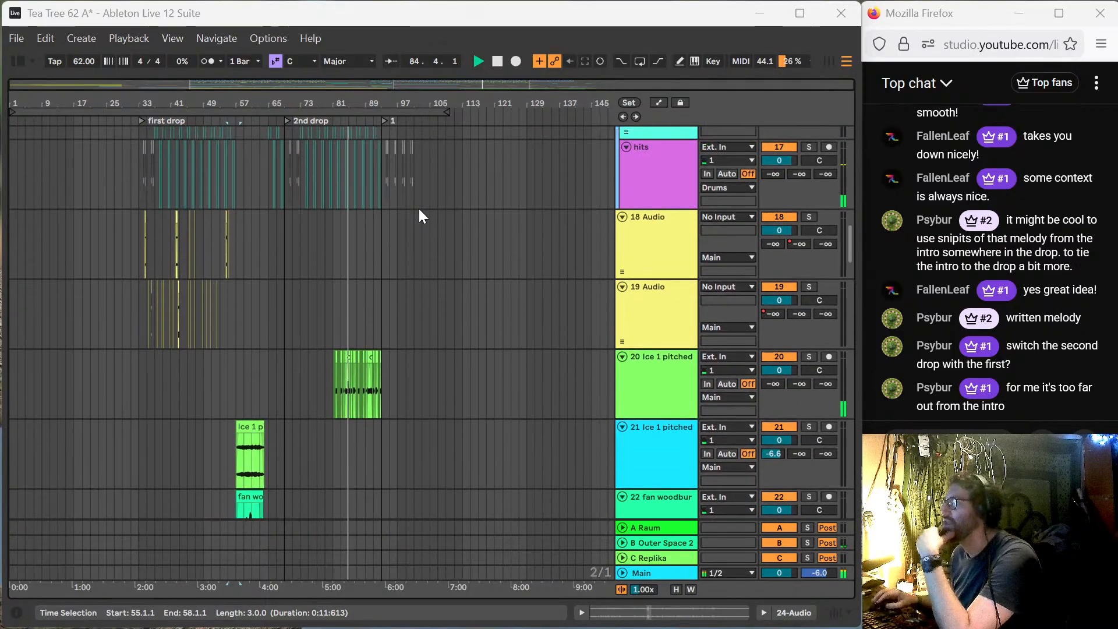
scroll(419, 209, down, 2)
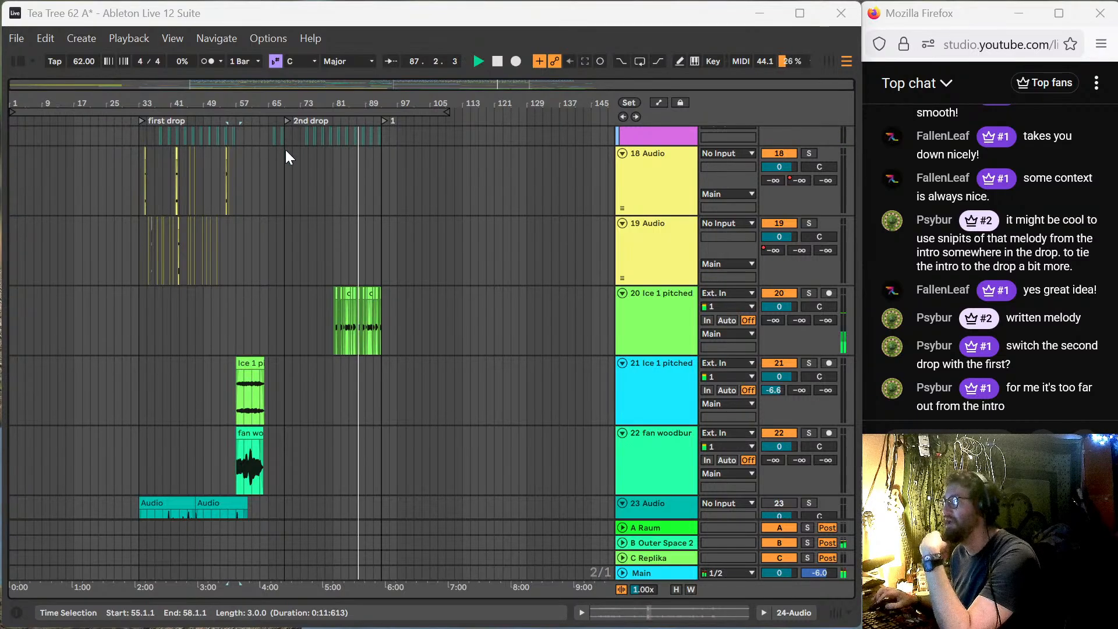
scroll(285, 149, up, 3)
scroll(286, 151, up, 3)
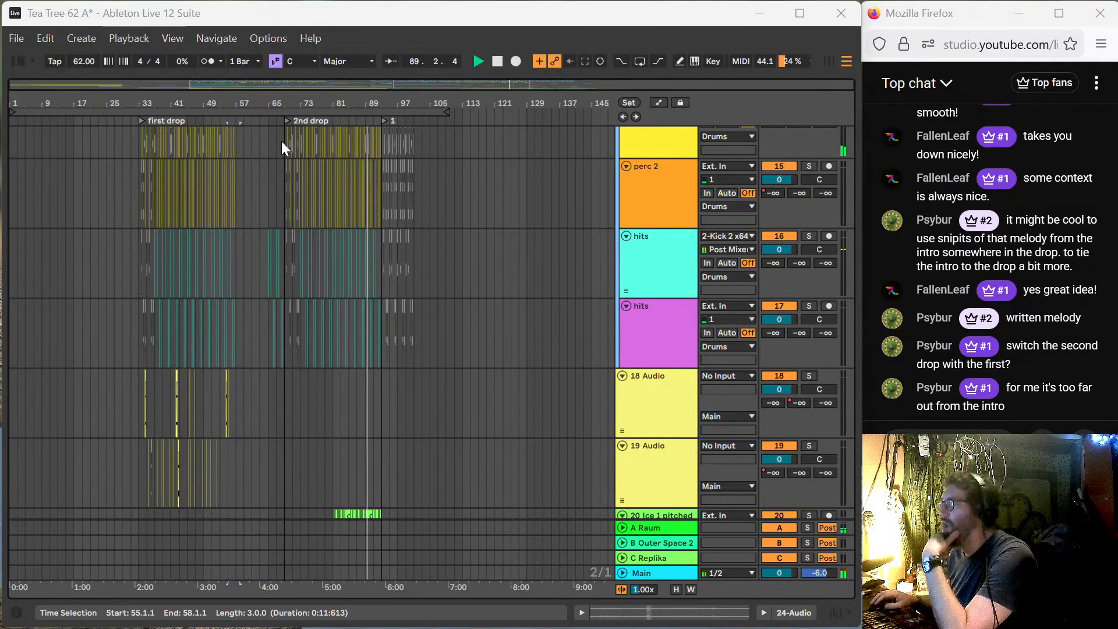
Step: Mark out the second drop, 69.1.1 to 93.1.1, across the percussion, hits and 20 Ice 1 pitched tracks, and review the perc track
drag(294, 147, 379, 430)
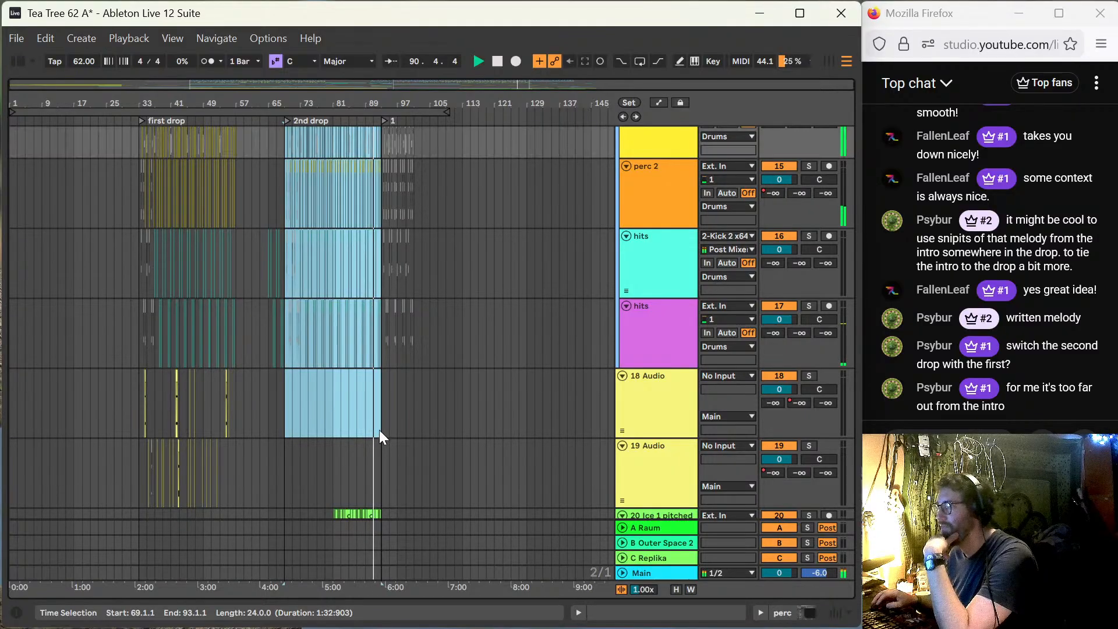
scroll(344, 270, down, 4)
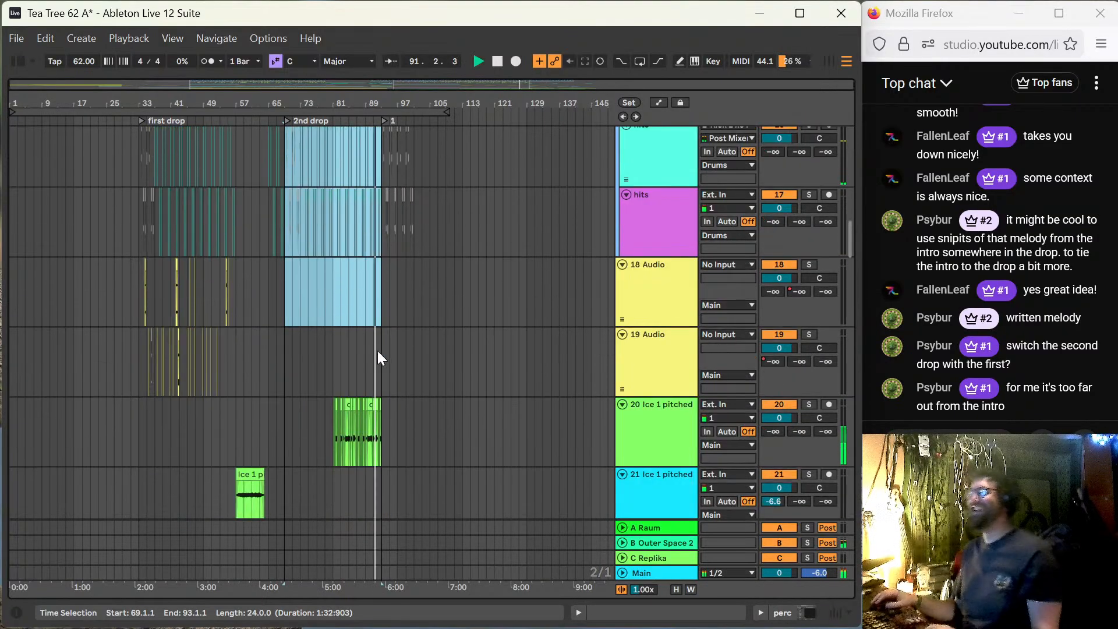
ctrl+click(382, 415)
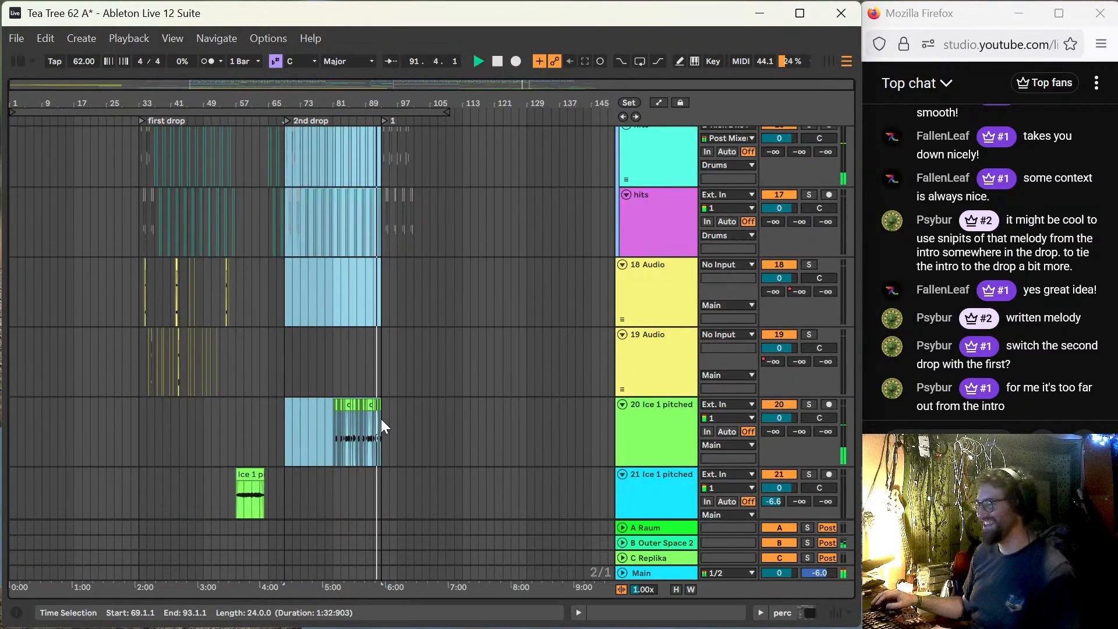
click(429, 363)
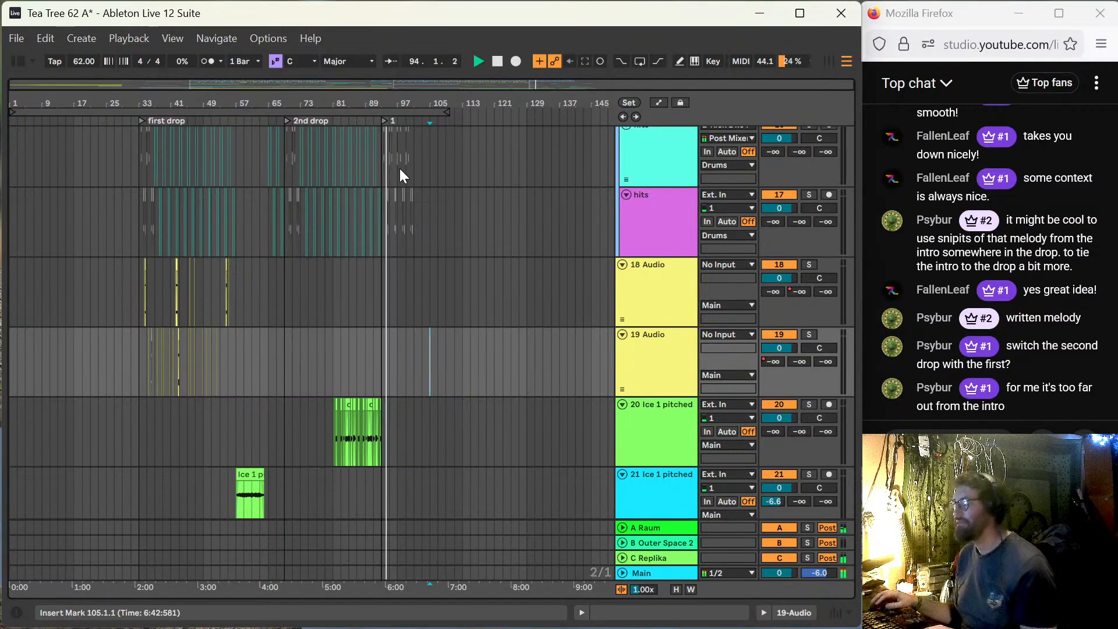
scroll(378, 192, up, 4)
scroll(376, 203, up, 4)
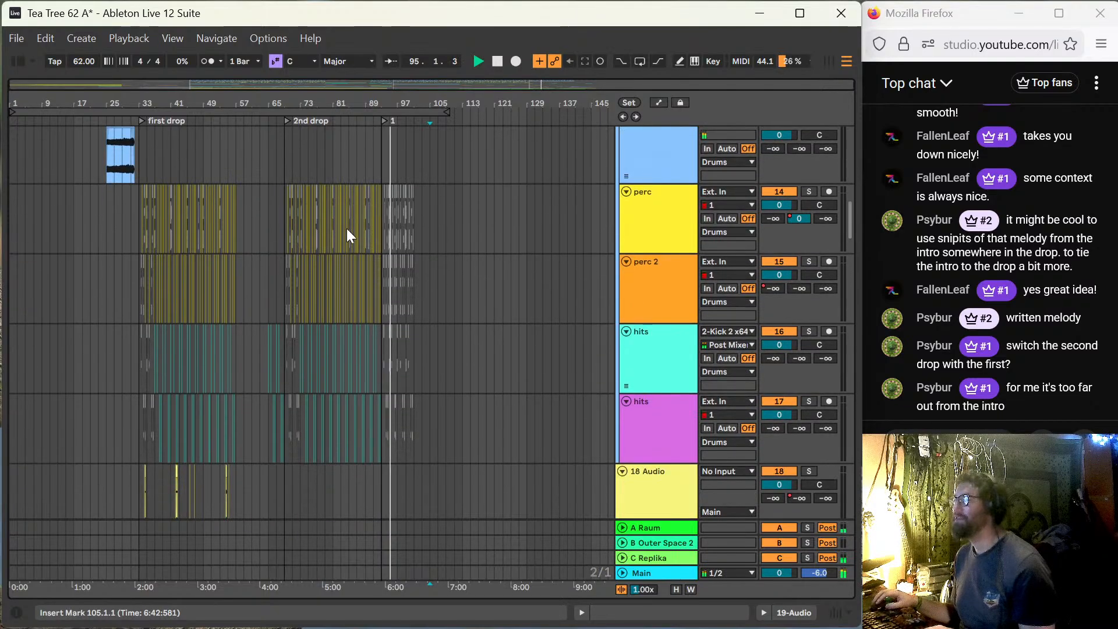
drag(364, 226, 391, 223)
Step: Set the playback start to 31.1.1 and briefly play the transition from the intro into the first drop
scroll(389, 280, down, 15)
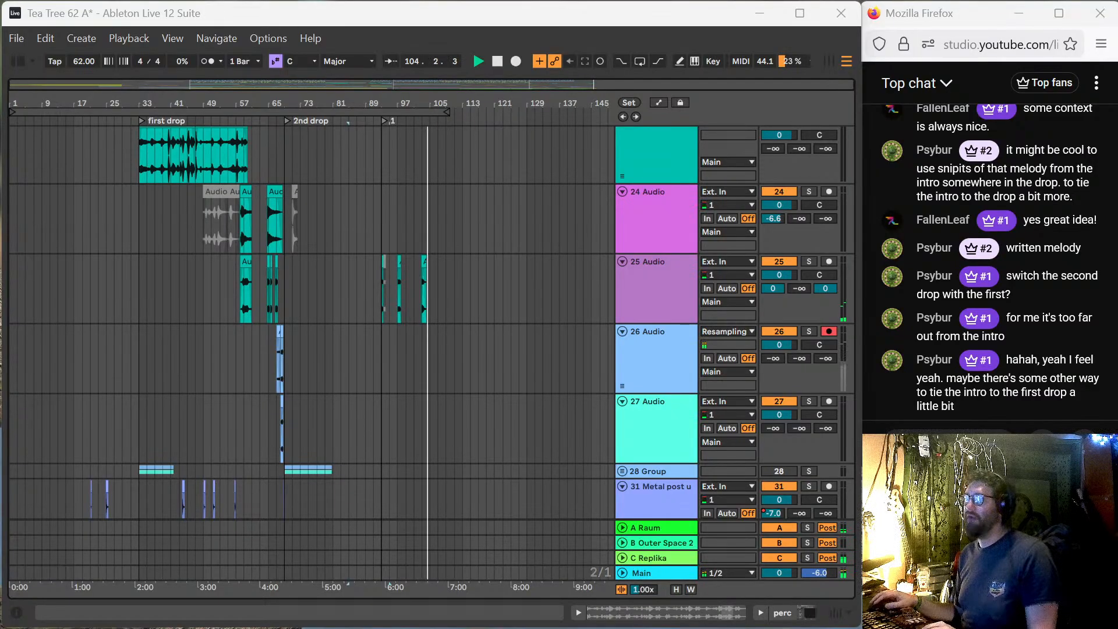
click(131, 235)
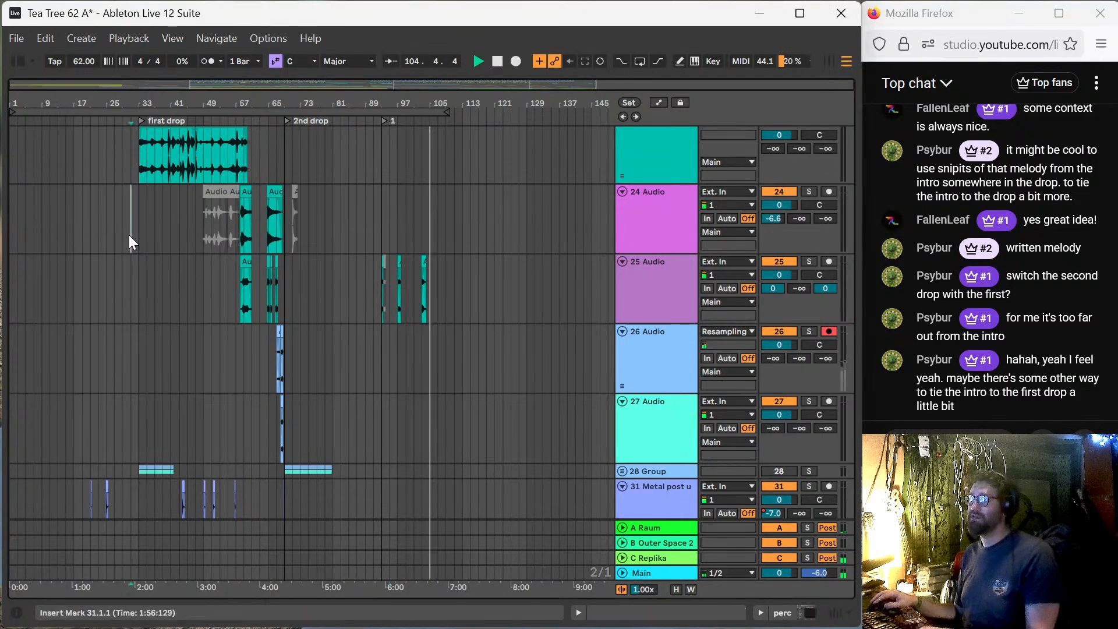
scroll(138, 217, up, 3)
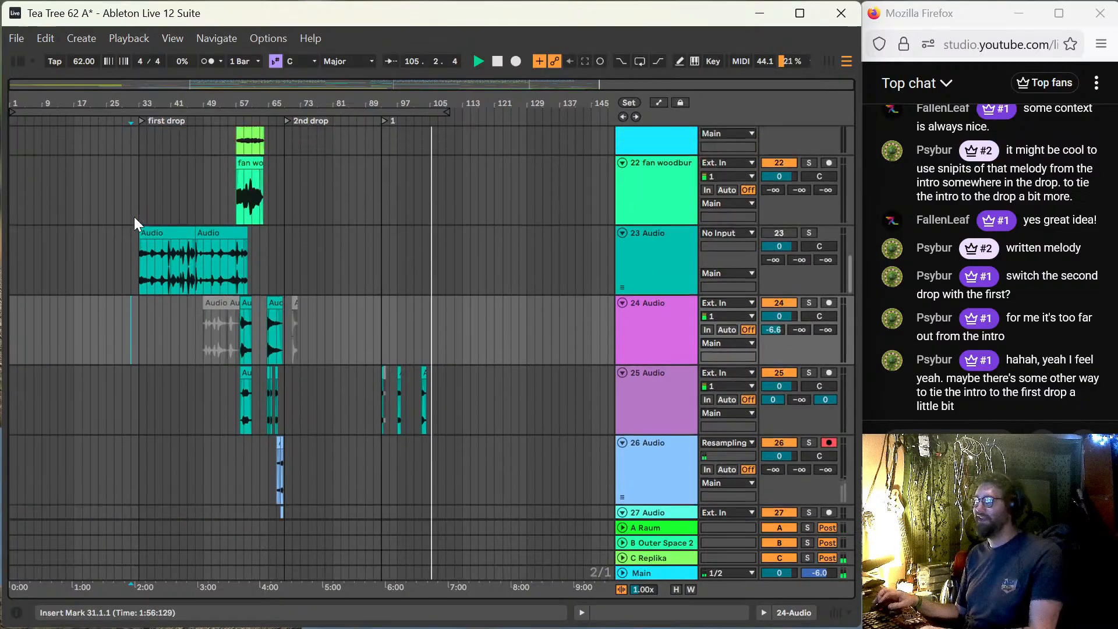
scroll(134, 219, up, 3)
key(space)
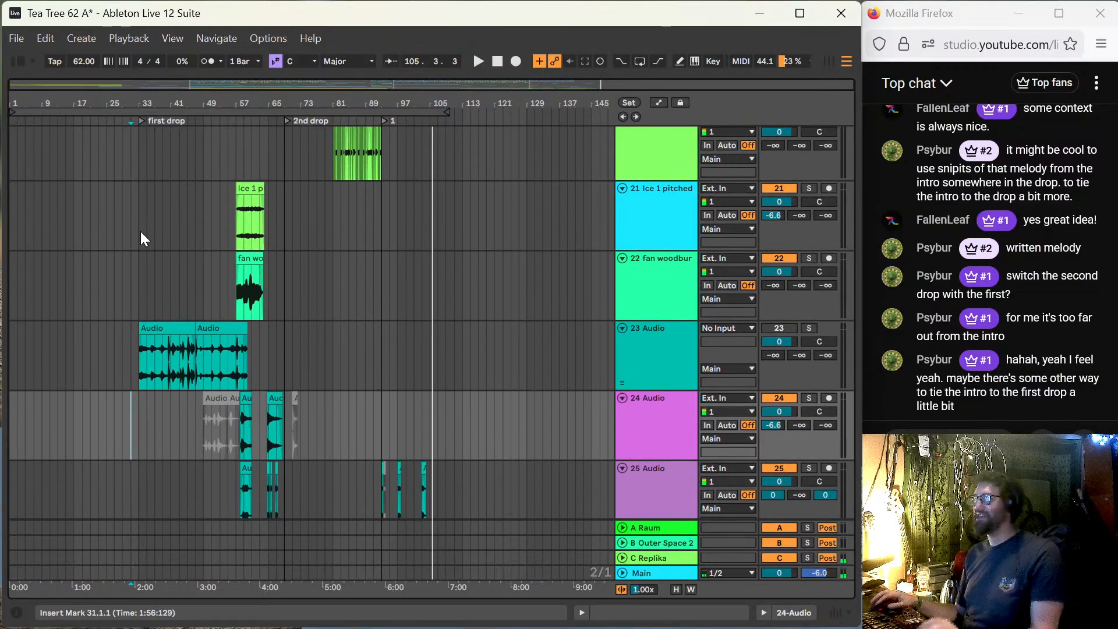
scroll(141, 231, down, 2)
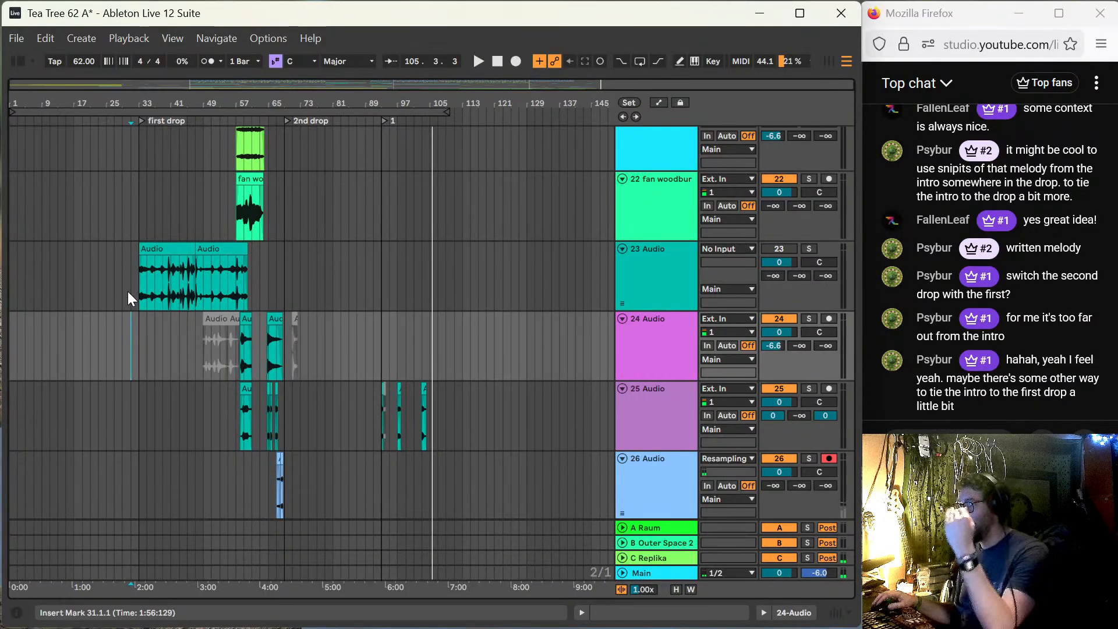
key(space)
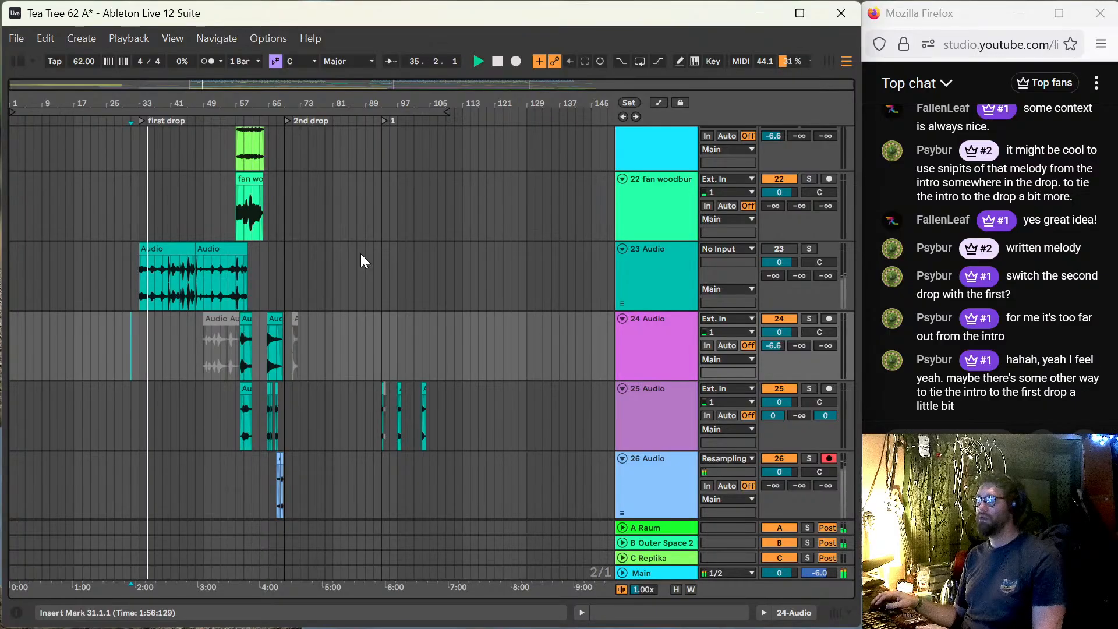
key(space)
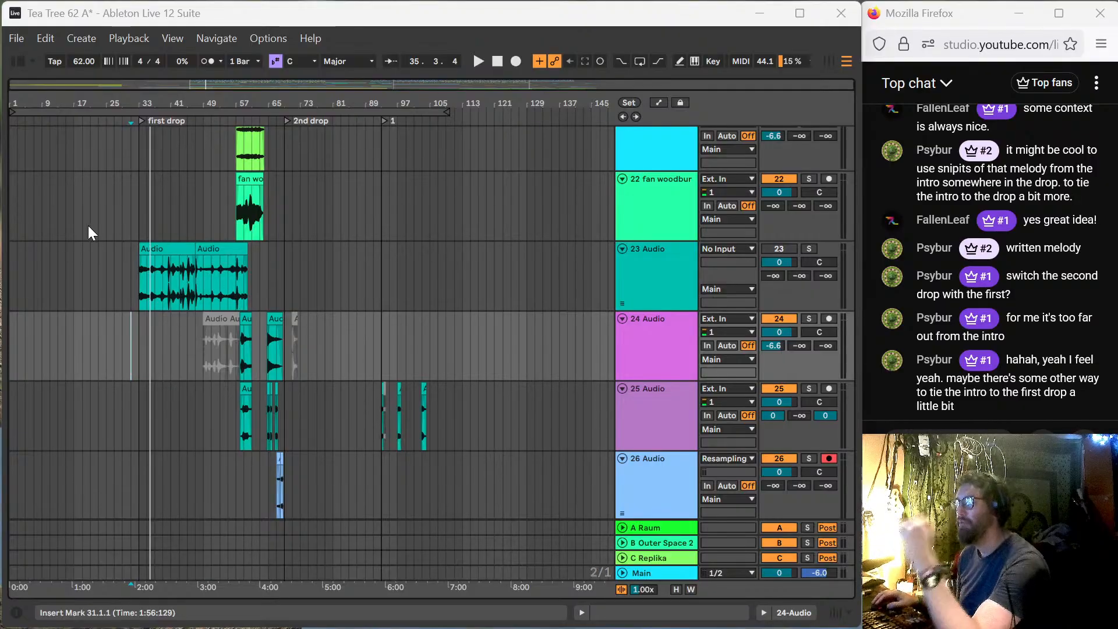
Step: Mark the lead-in to the second drop, 61.1.1 to 69.1.1, on track 24 Audio, and 29.1.1 to 37.1.1 across tracks 23 and 24
scroll(234, 342, down, 3)
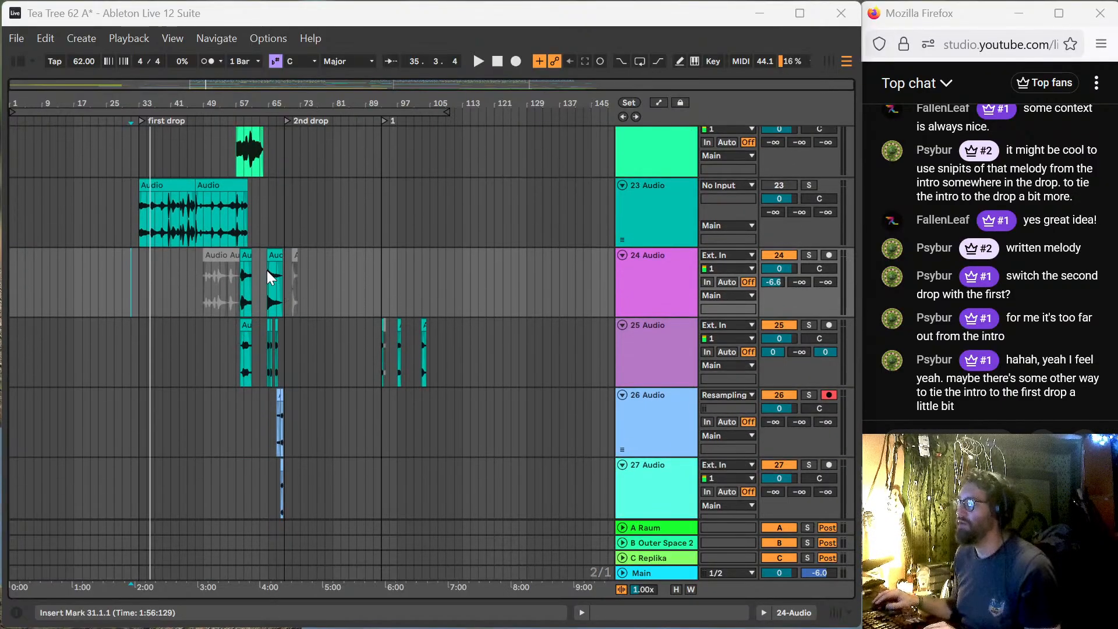
drag(255, 269, 286, 278)
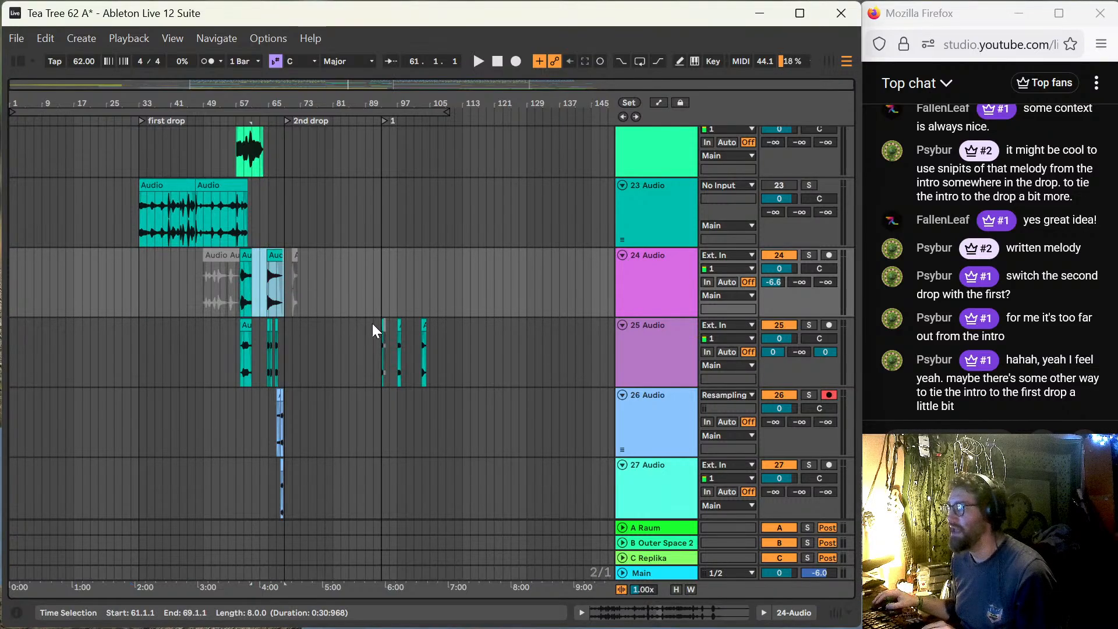
drag(122, 211, 156, 269)
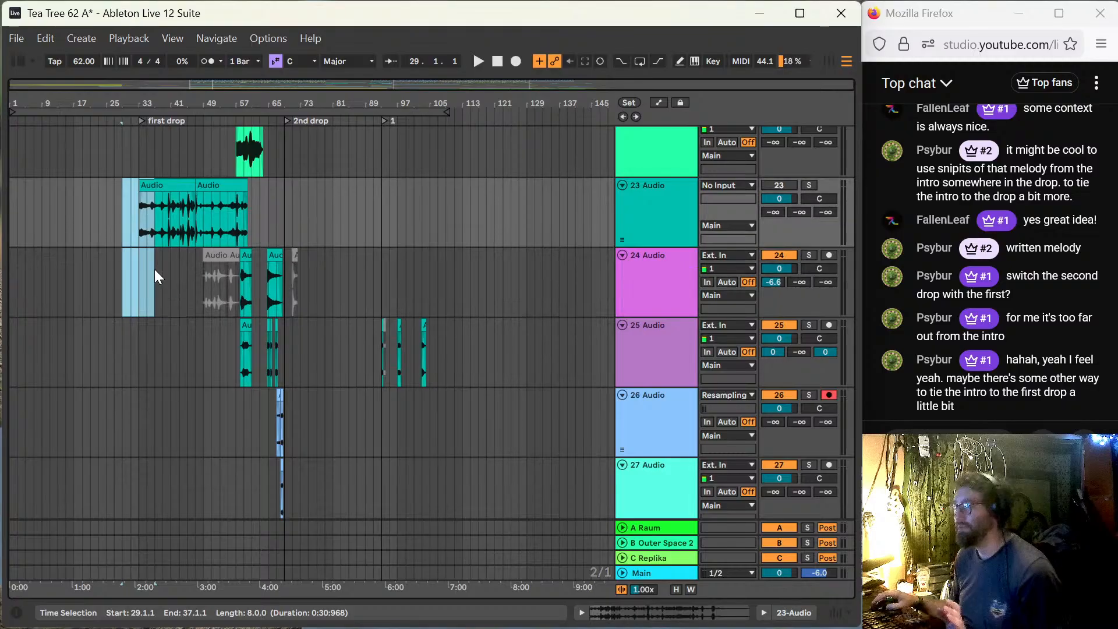
Step: Play from 31.1.1 and examine the start of the first drop up close on the 46 Reaktor 6 and 47 Vital tracks
scroll(129, 229, down, 5)
scroll(151, 227, down, 8)
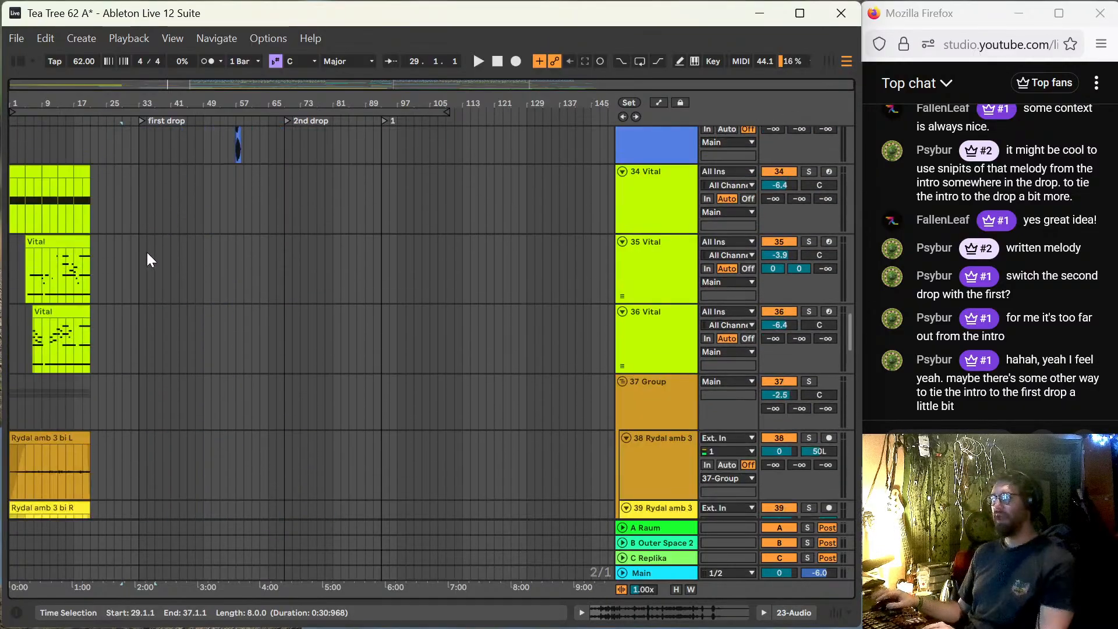
scroll(166, 289, down, 2)
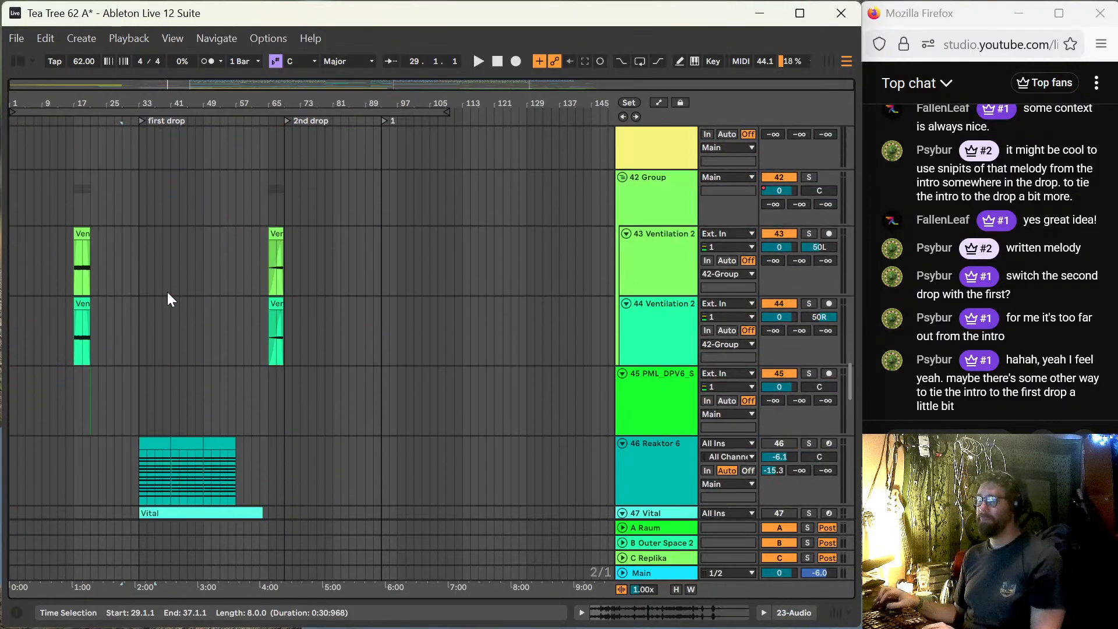
click(127, 309)
key(space)
scroll(128, 306, up, 5)
scroll(129, 304, down, 2)
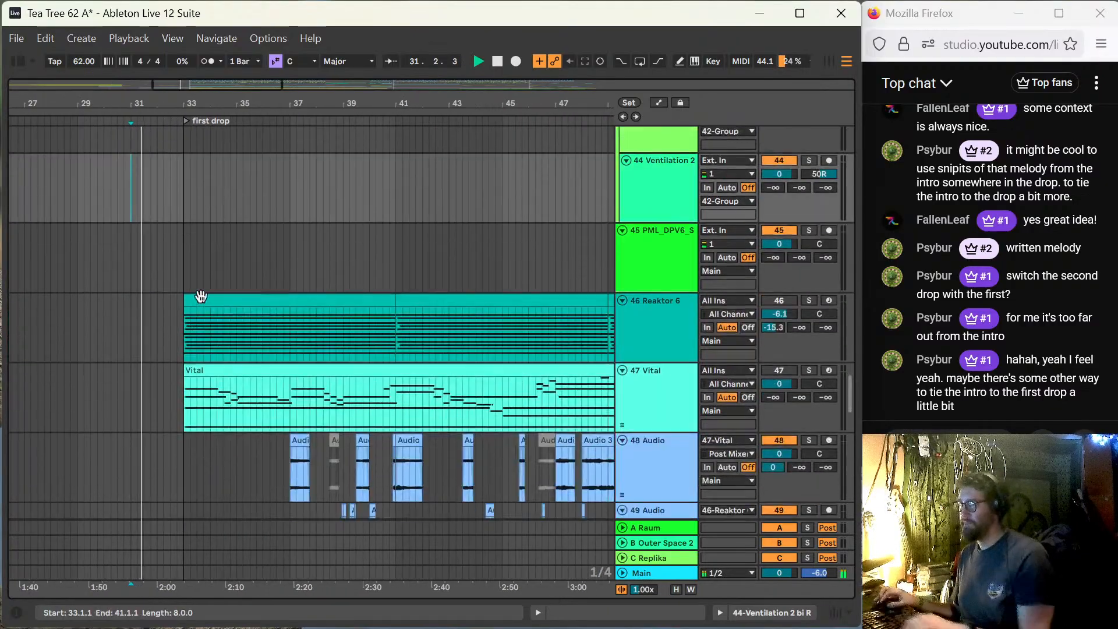
Step: Split the Impact etc clip on track 52 at 32.4.1 and turn on Warp for the new clip after the split
scroll(196, 277, down, 5)
click(178, 415)
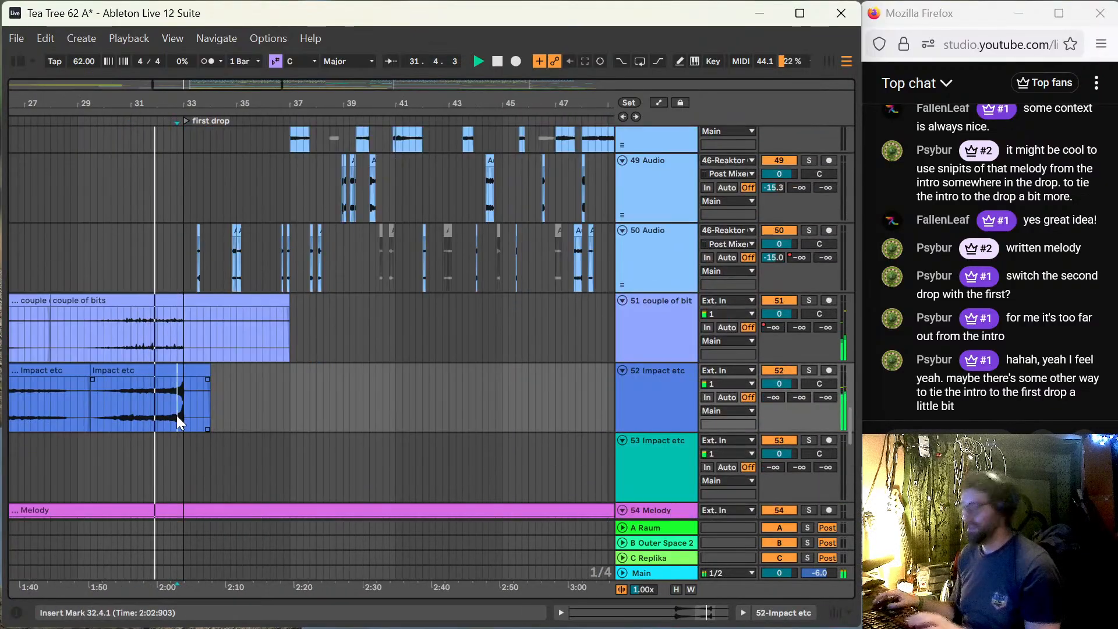
scroll(176, 415, up, 5)
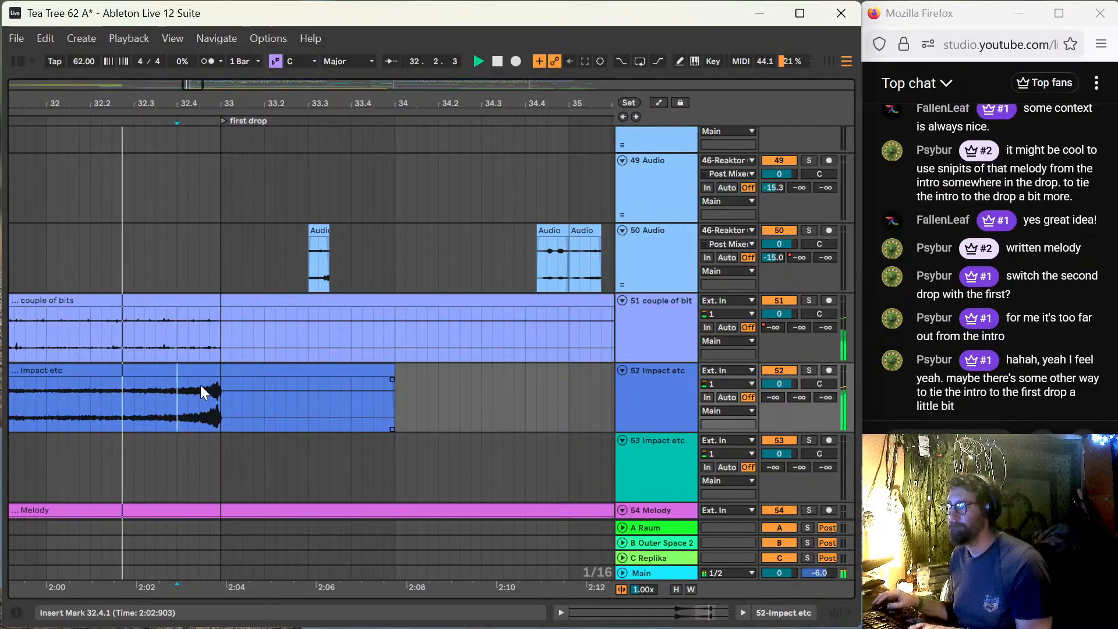
key(ctrl+e)
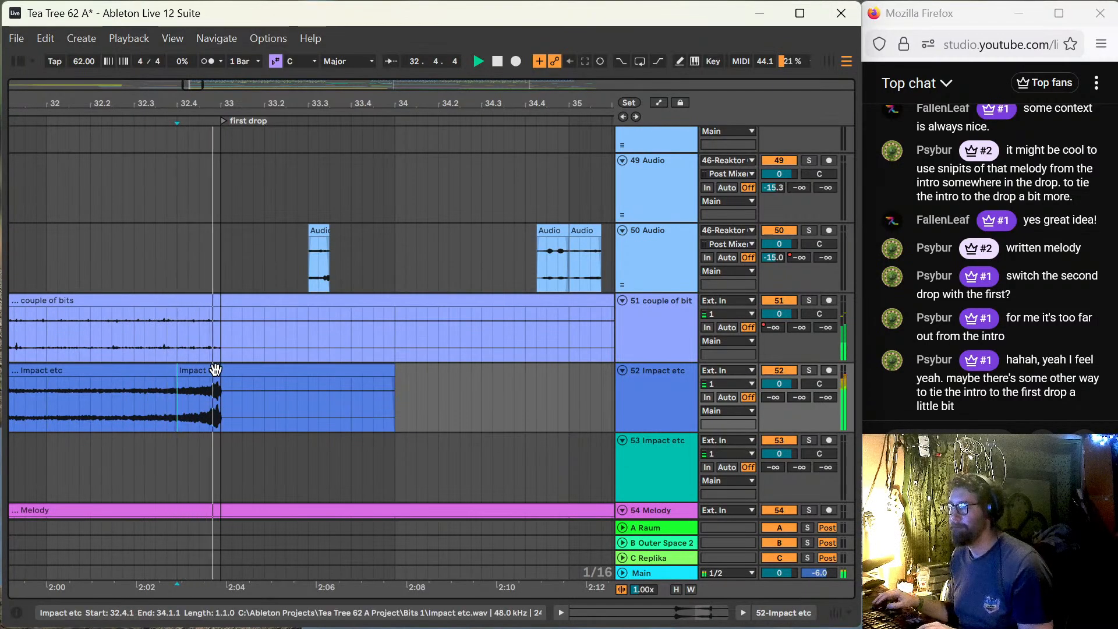
double_click(215, 369)
key(space)
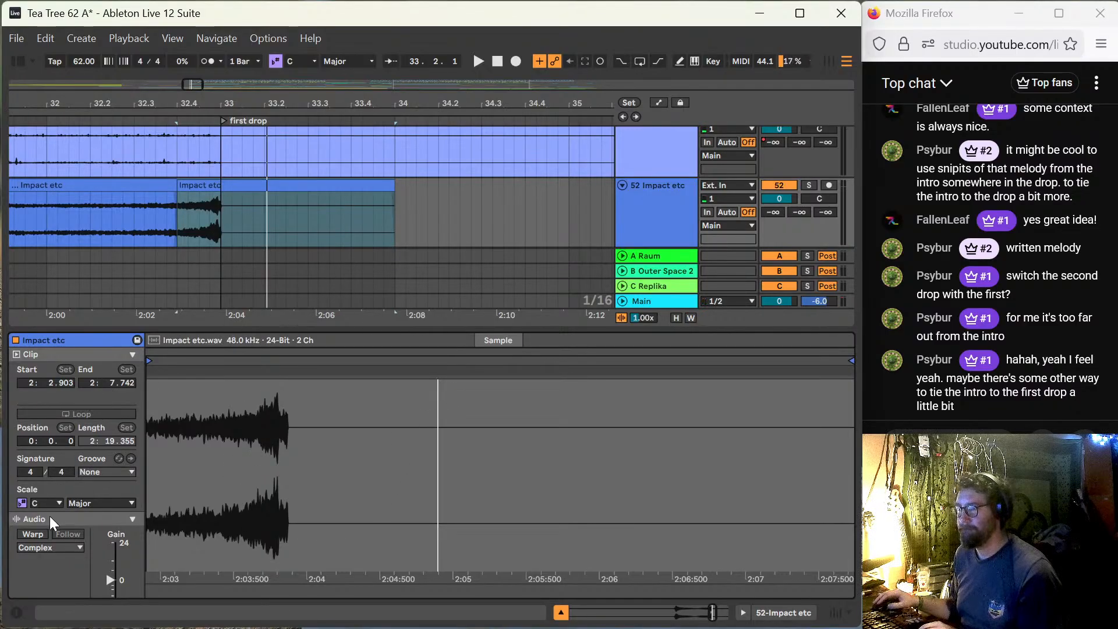
click(29, 531)
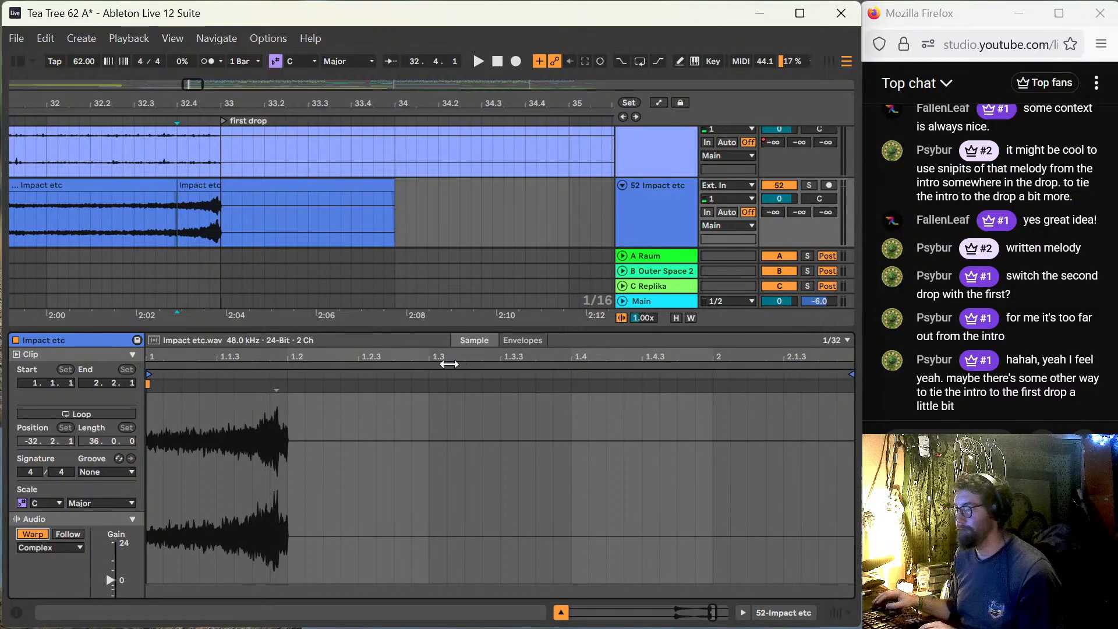
Step: Dip the new Impact etc clip's Gain envelope over the swell's peak just before the first drop, checking the level by playback
click(527, 340)
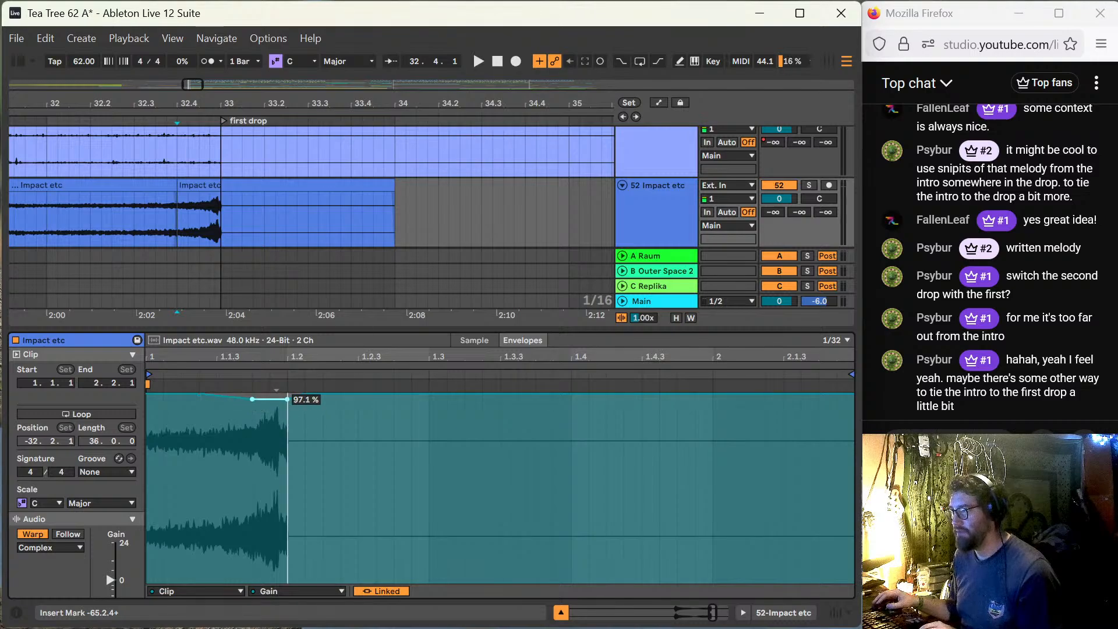
drag(273, 403, 273, 450)
key(space)
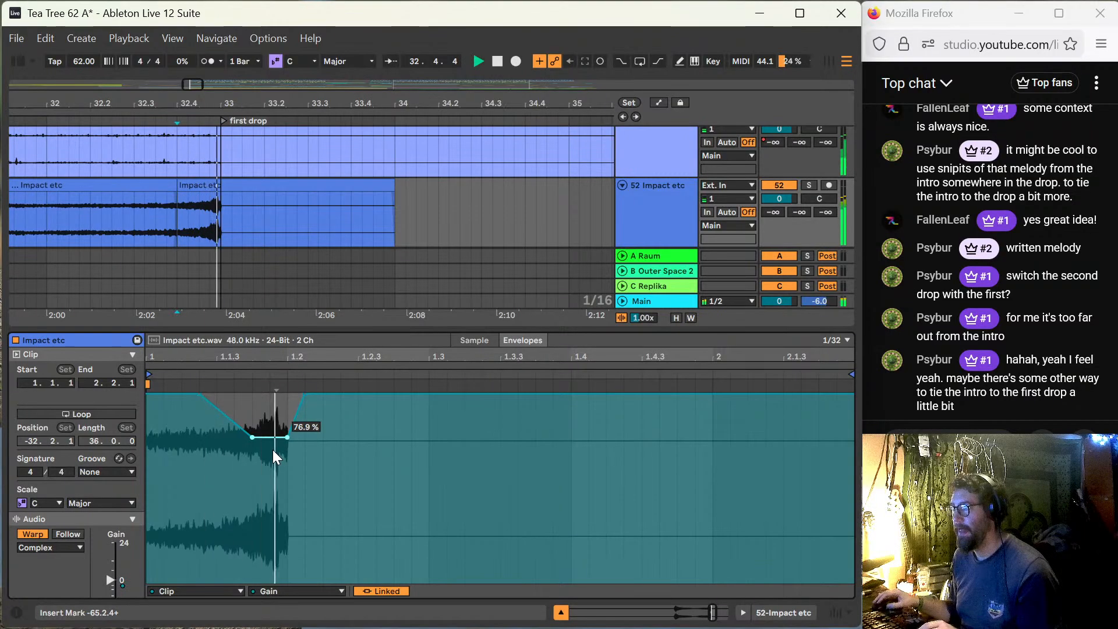
drag(269, 450, 270, 435)
key(space)
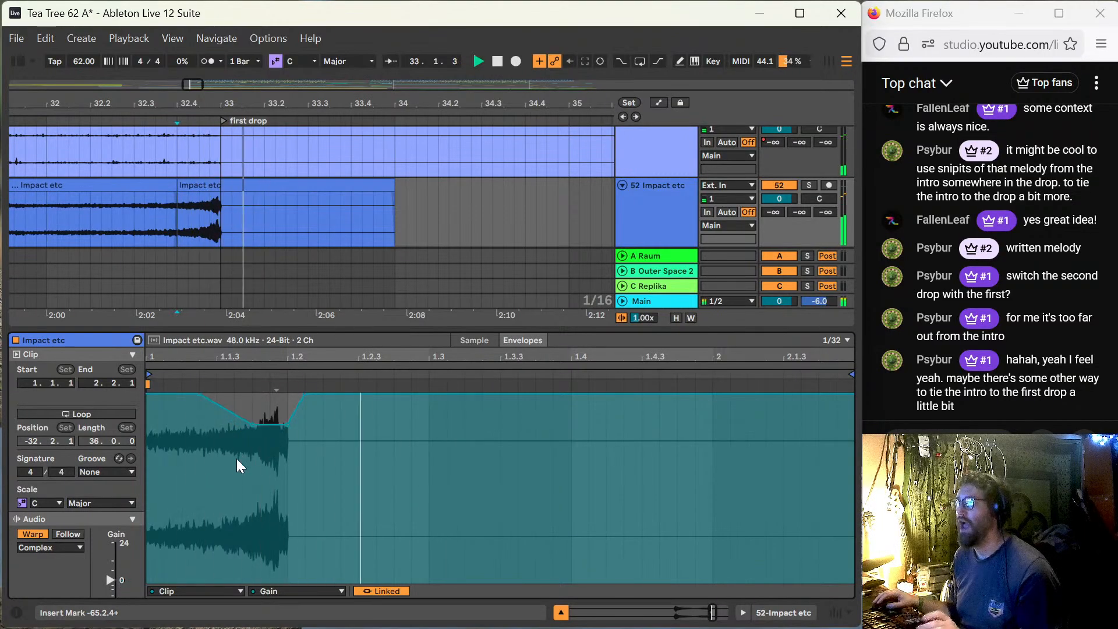
key(space)
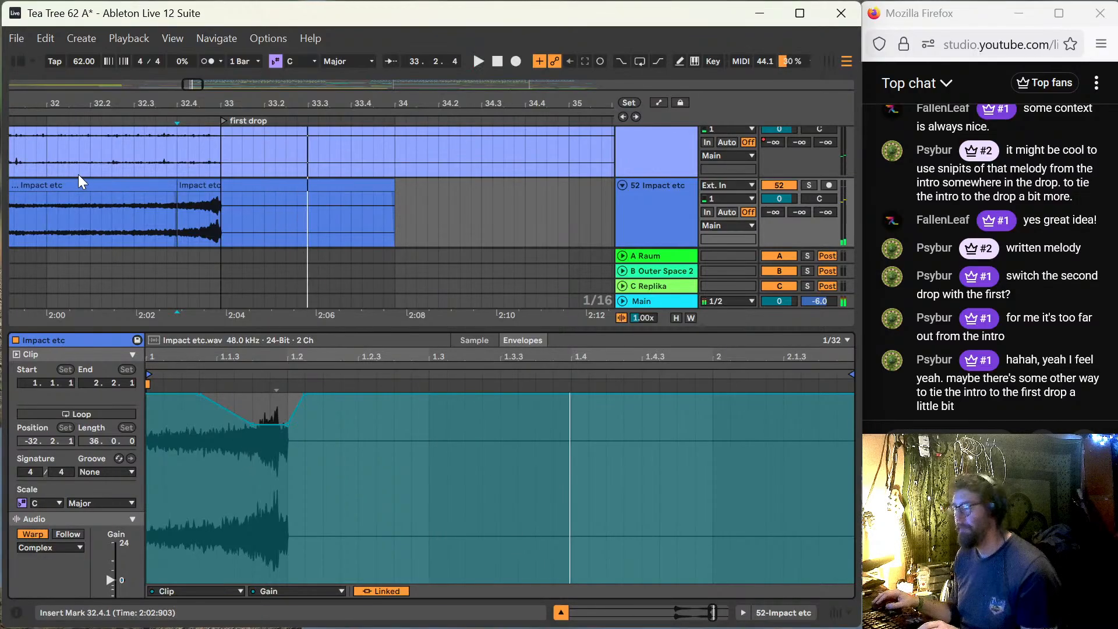
Step: Play the transition into the first drop from 32.1.1 and save the set
click(51, 208)
key(space)
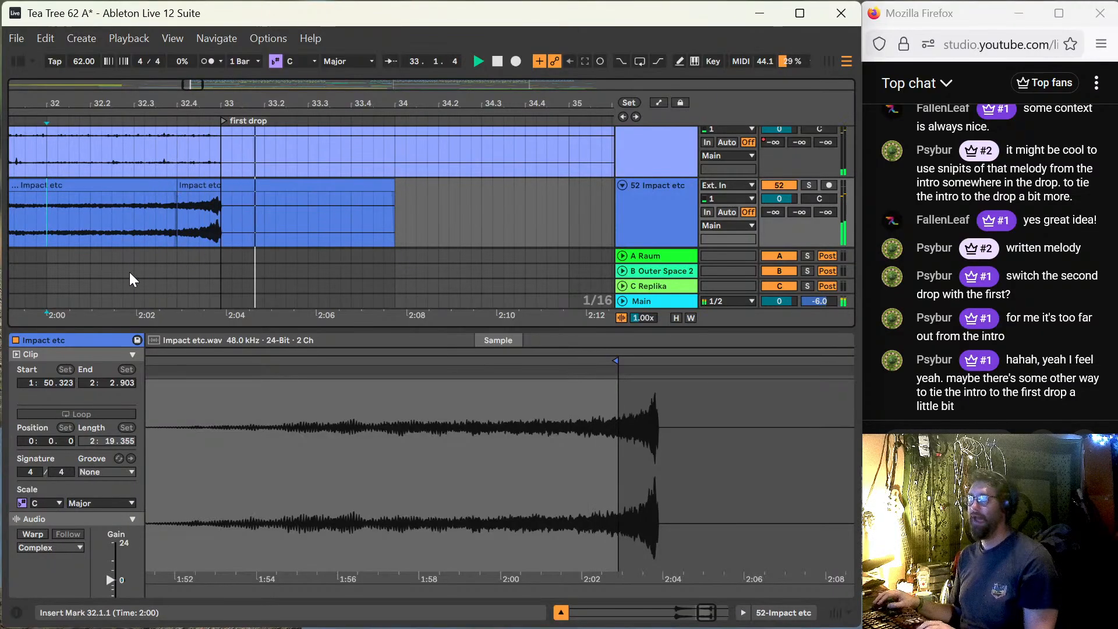
key(space)
key(minus)
key(minus)
key(minus)
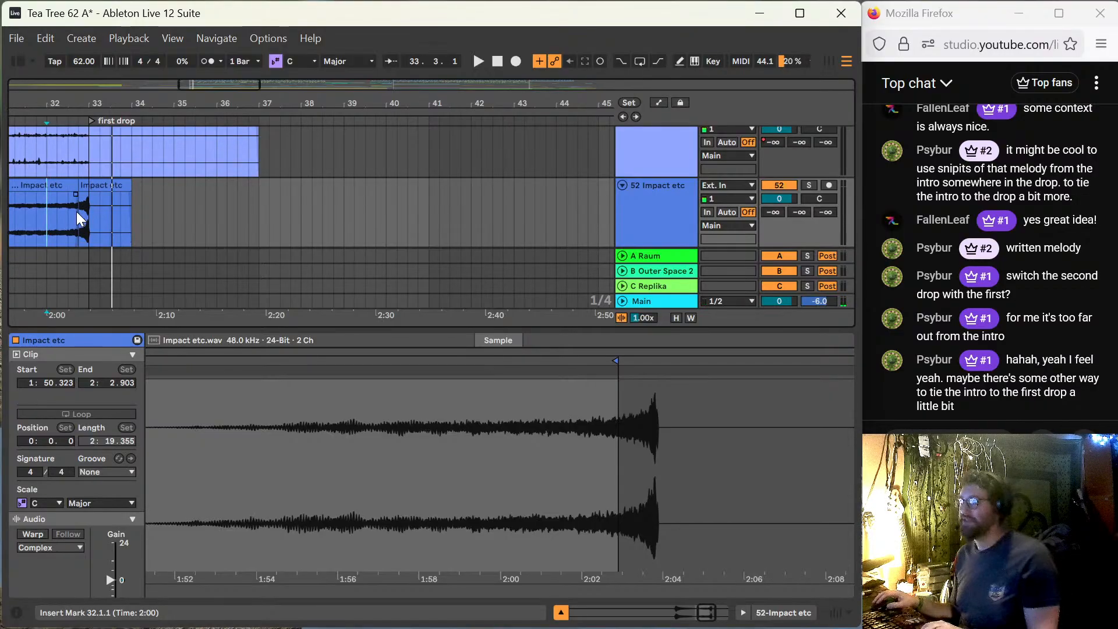
key(ctrl+s)
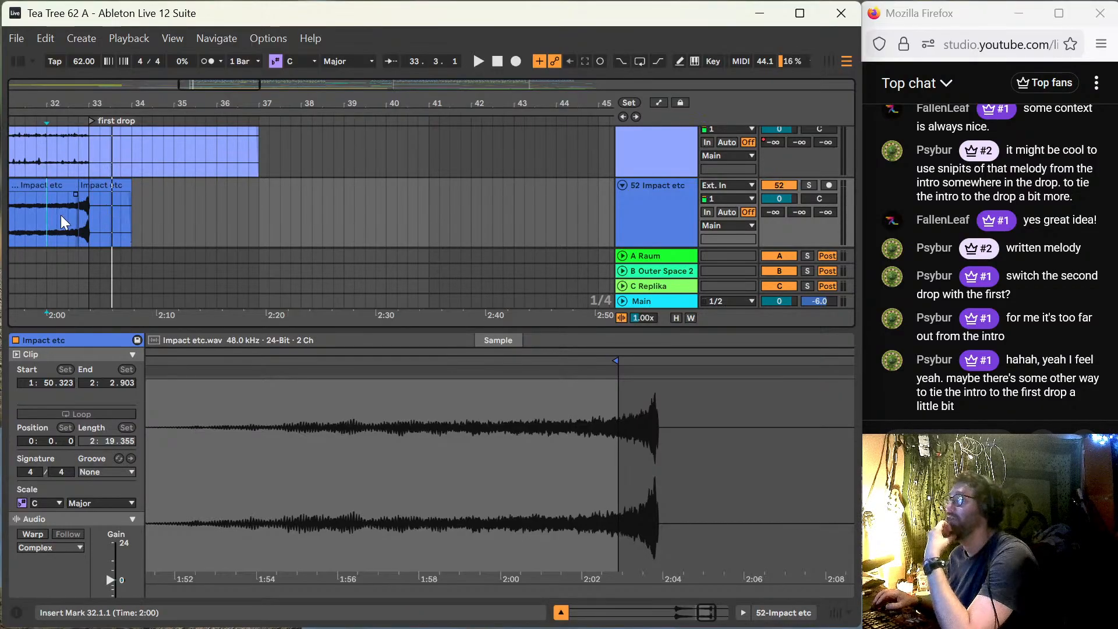
Step: Close the clip detail view and mark the transition from 32.1.1 to 33.3.1 on track 52 Impact etc
drag(48, 212, 106, 220)
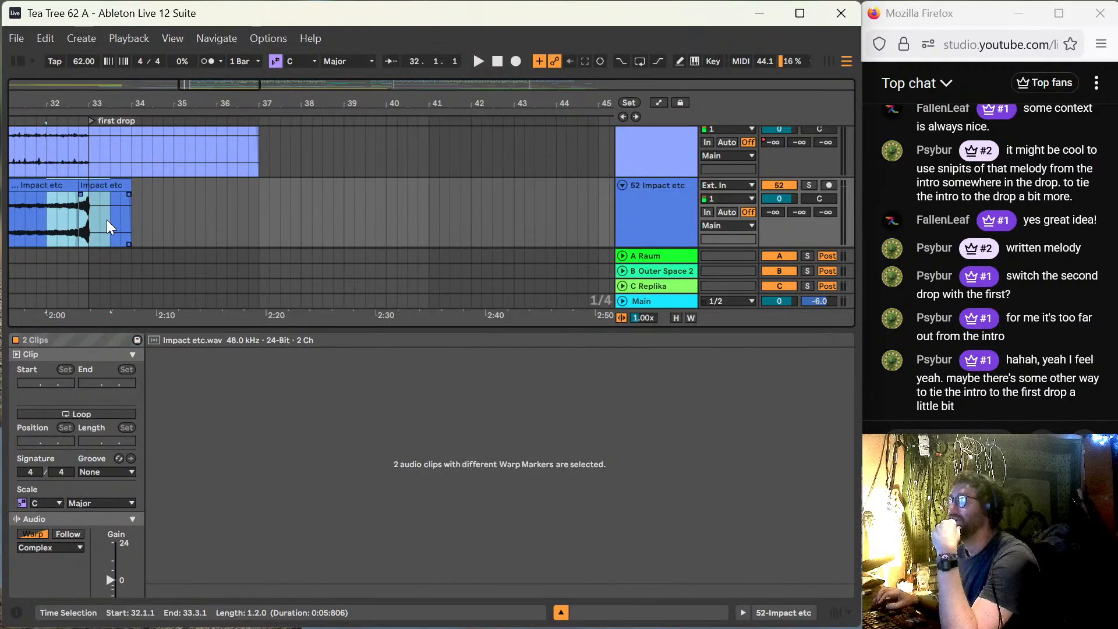
double_click(318, 327)
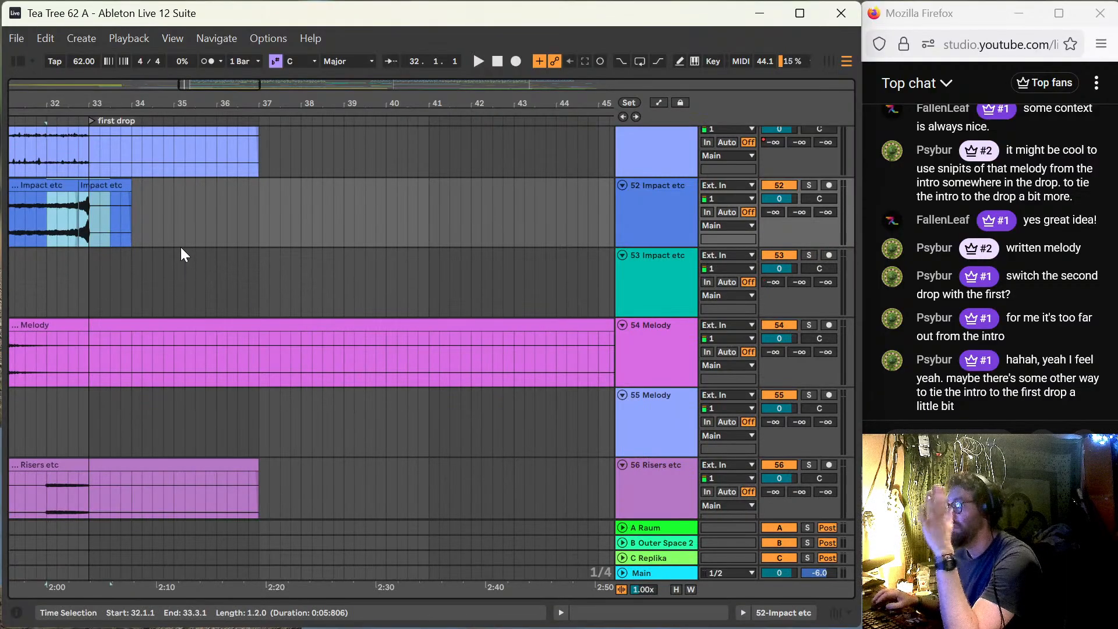
click(51, 233)
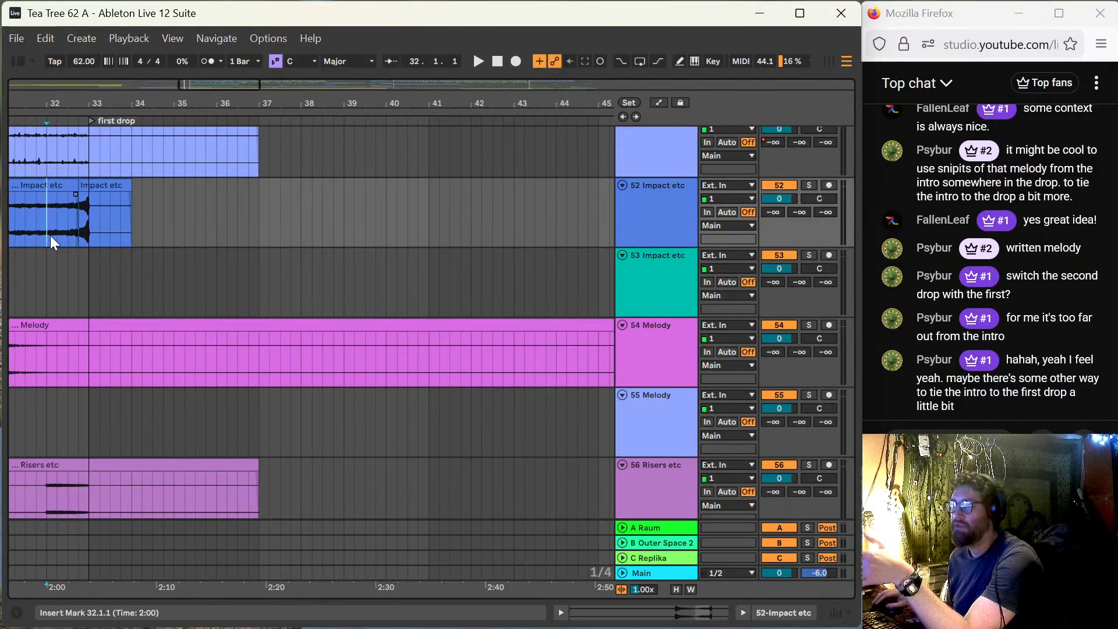
drag(53, 235, 106, 236)
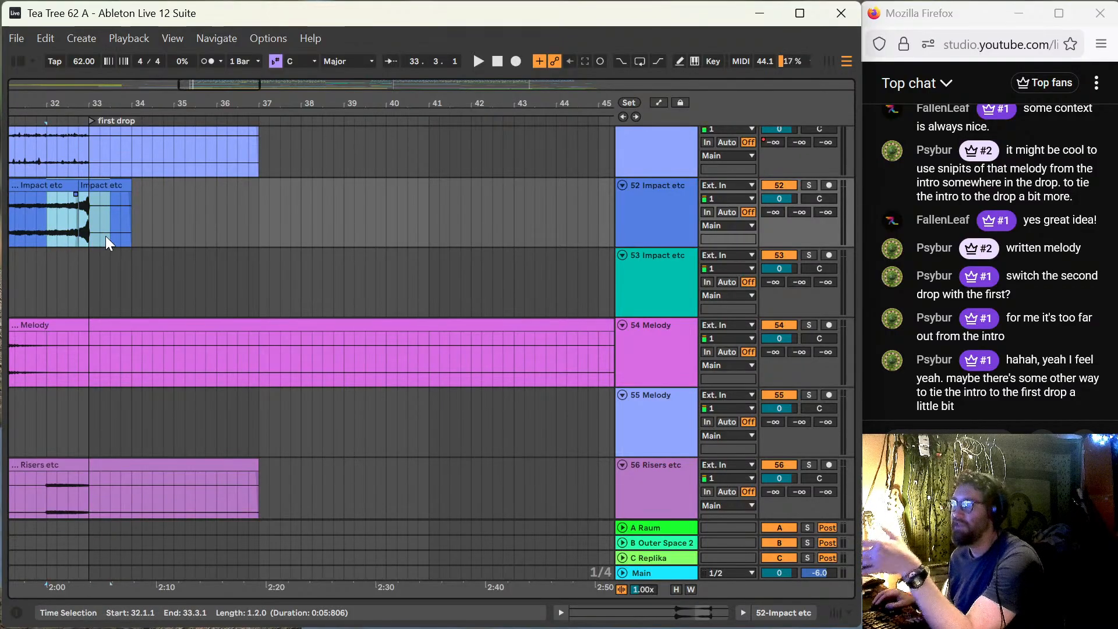
Step: Examine the 54 Melody clips across the whole arrangement together with the neighbouring impact, riser and Shruti tracks
scroll(105, 221, up, 4)
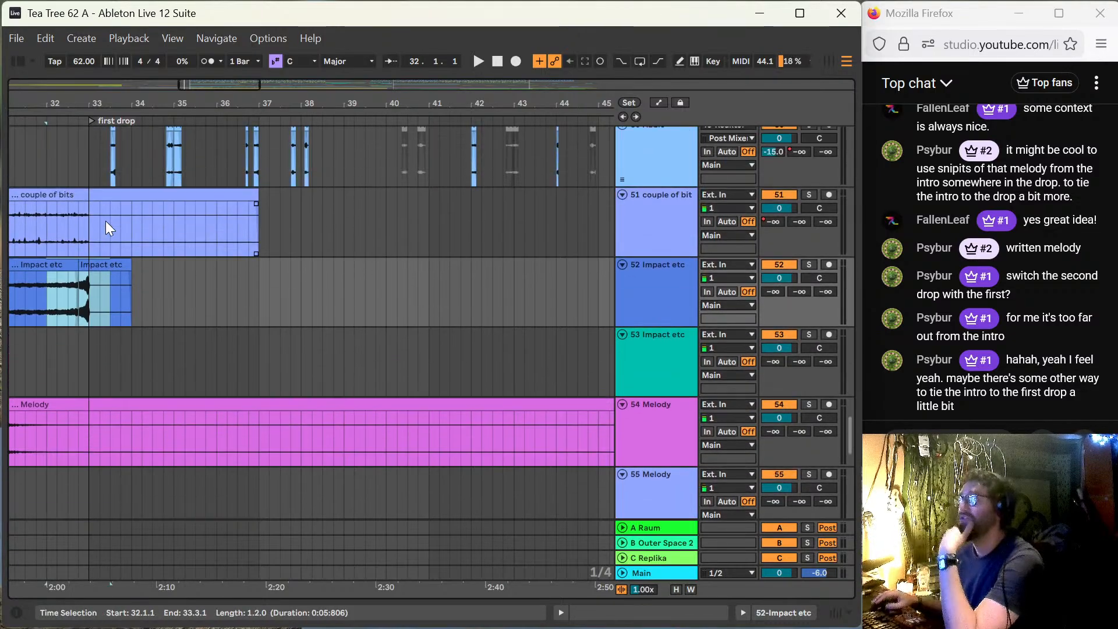
scroll(106, 221, down, 5)
scroll(102, 297, down, 3)
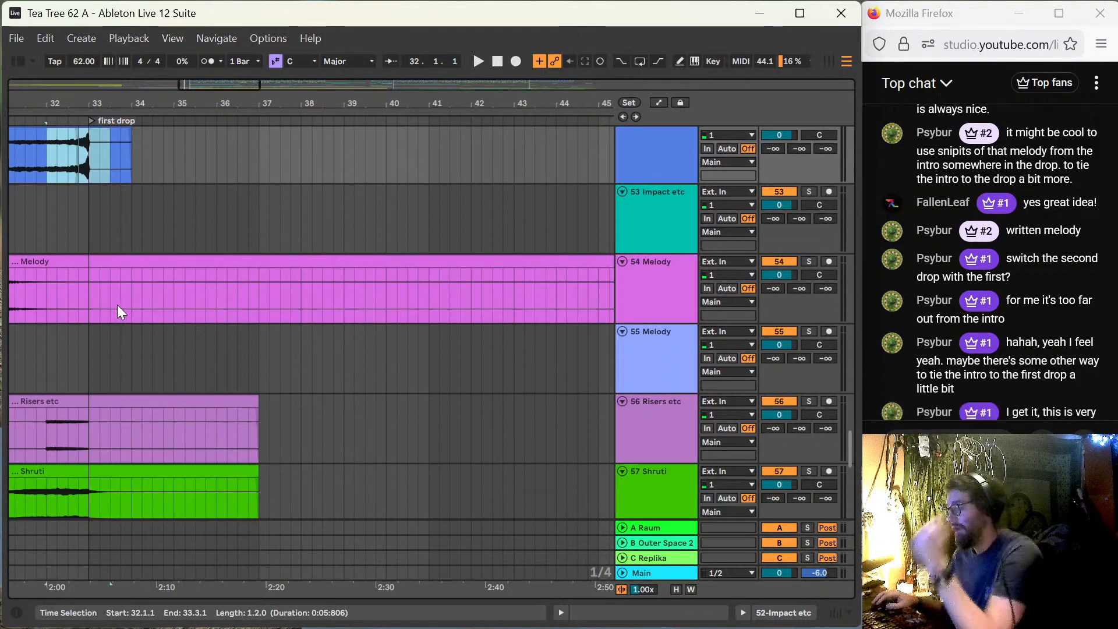
click(139, 314)
key(minus)
key(minus)
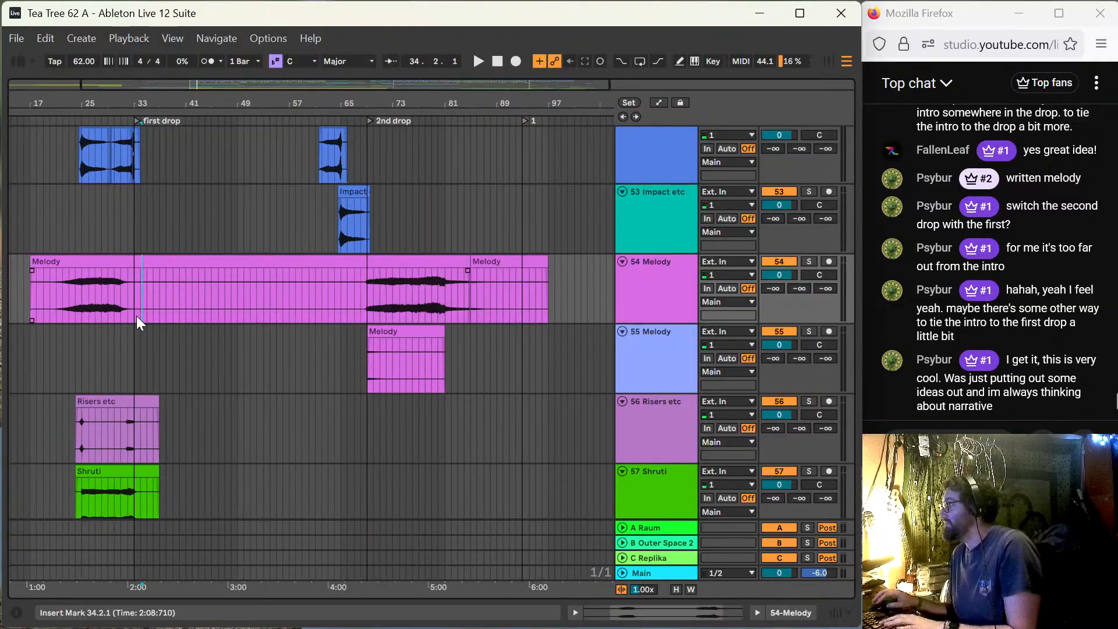
key(minus)
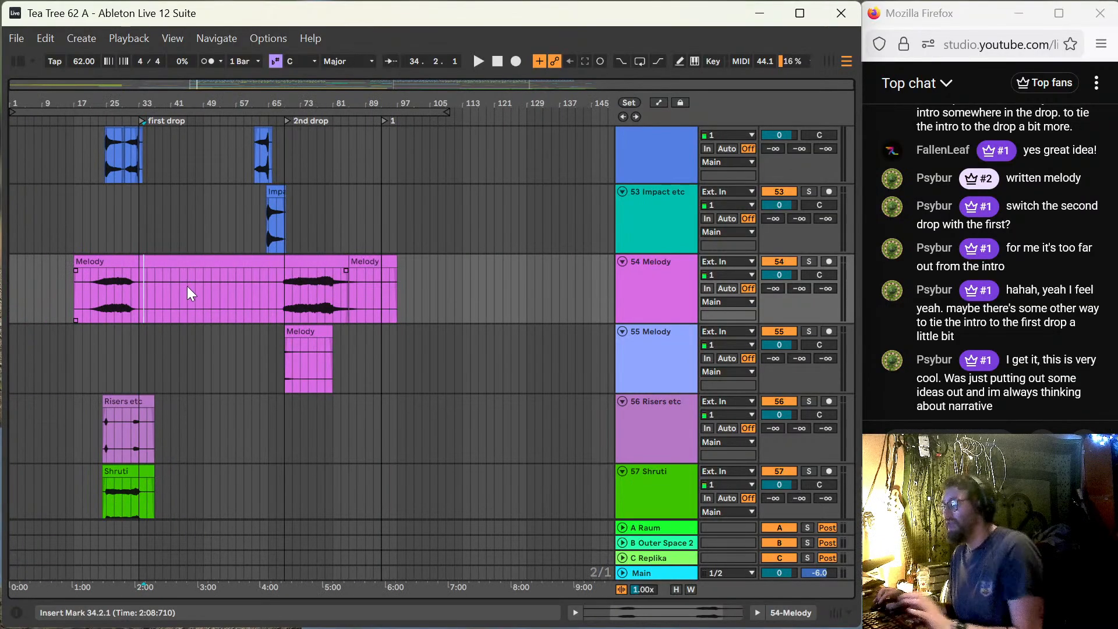
scroll(187, 287, up, 8)
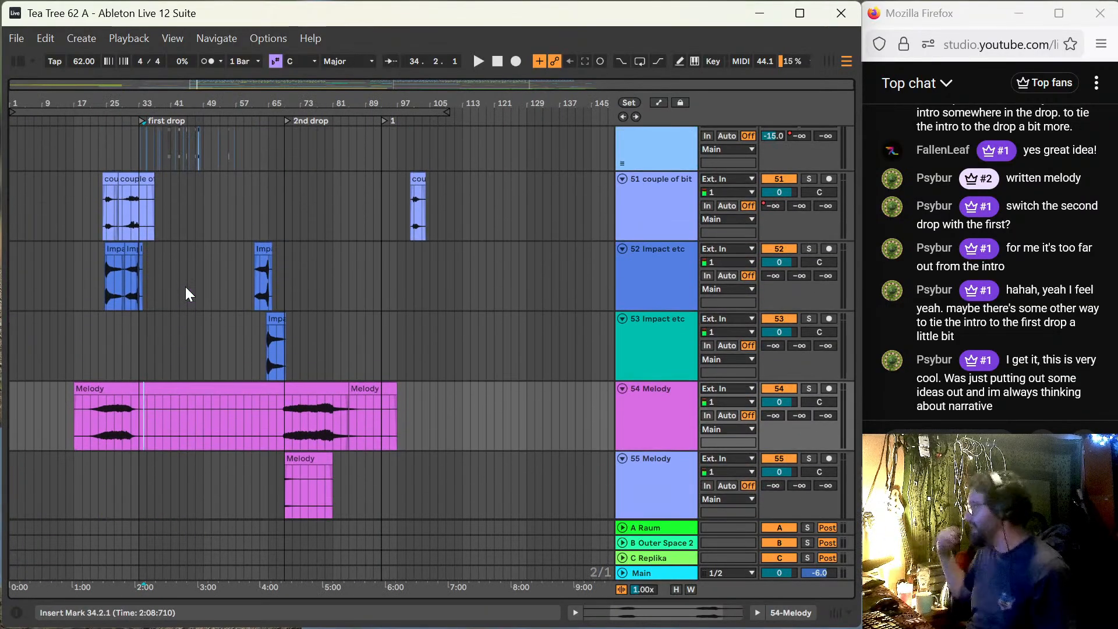
Step: Set the insert mark to 25.1.1 on track 51 and review the arrangement's tracks up to the hits and back to 40 01 Aentropy
click(107, 219)
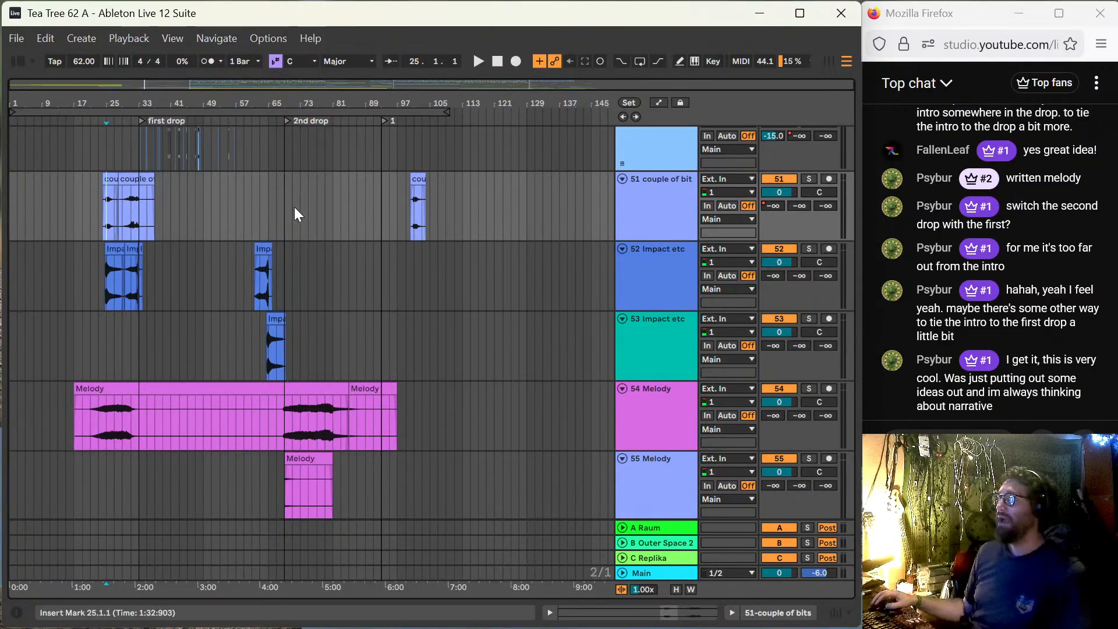
scroll(312, 222, up, 1)
scroll(312, 219, up, 15)
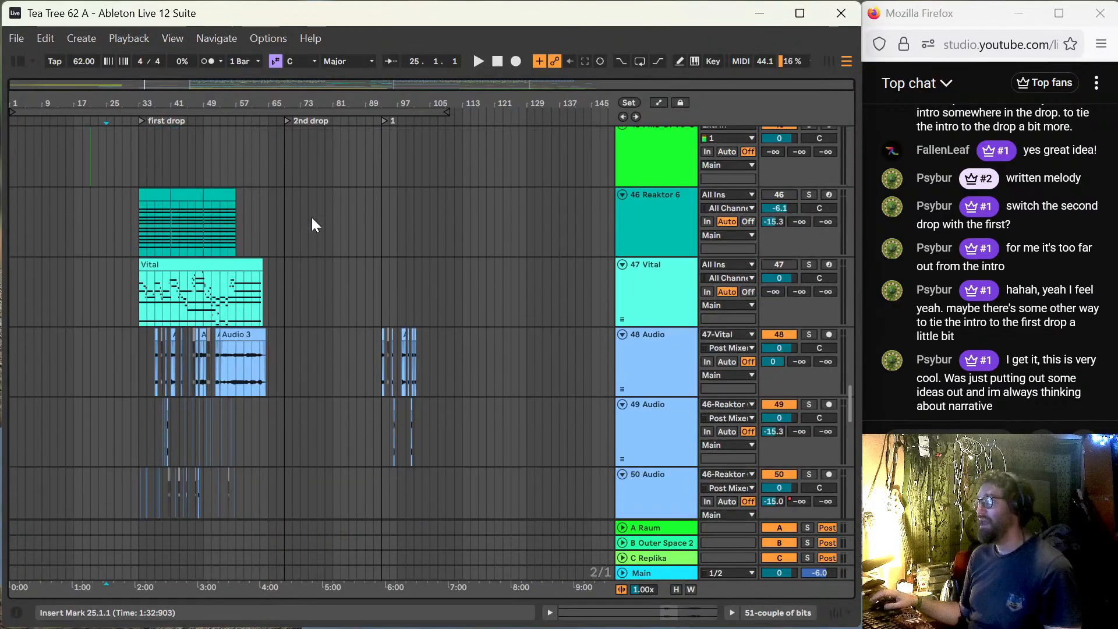
scroll(313, 219, up, 15)
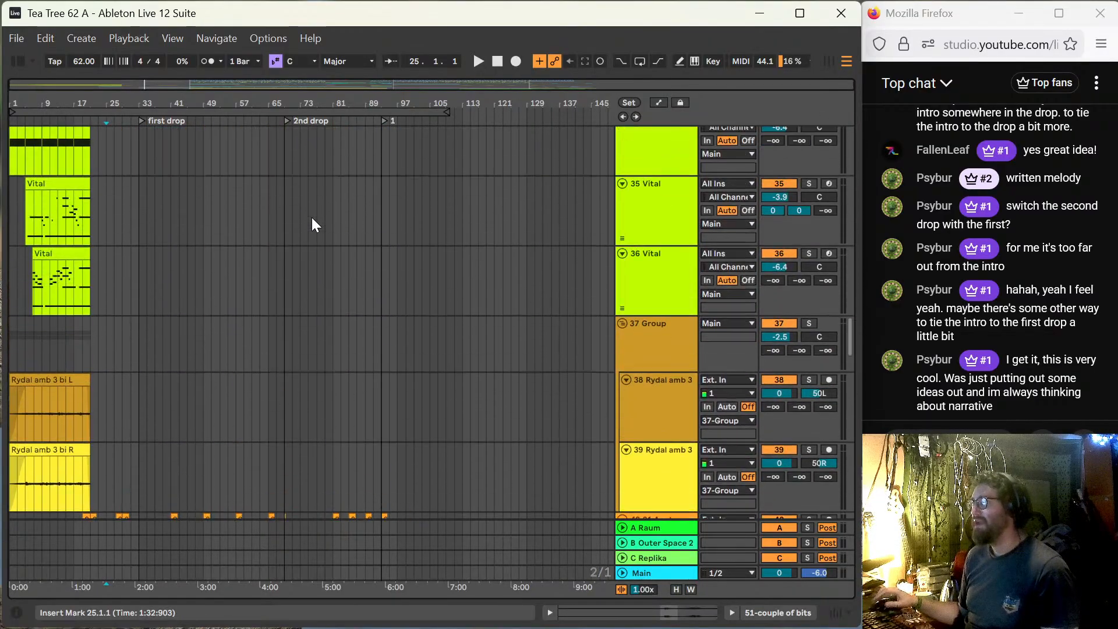
scroll(311, 222, up, 12)
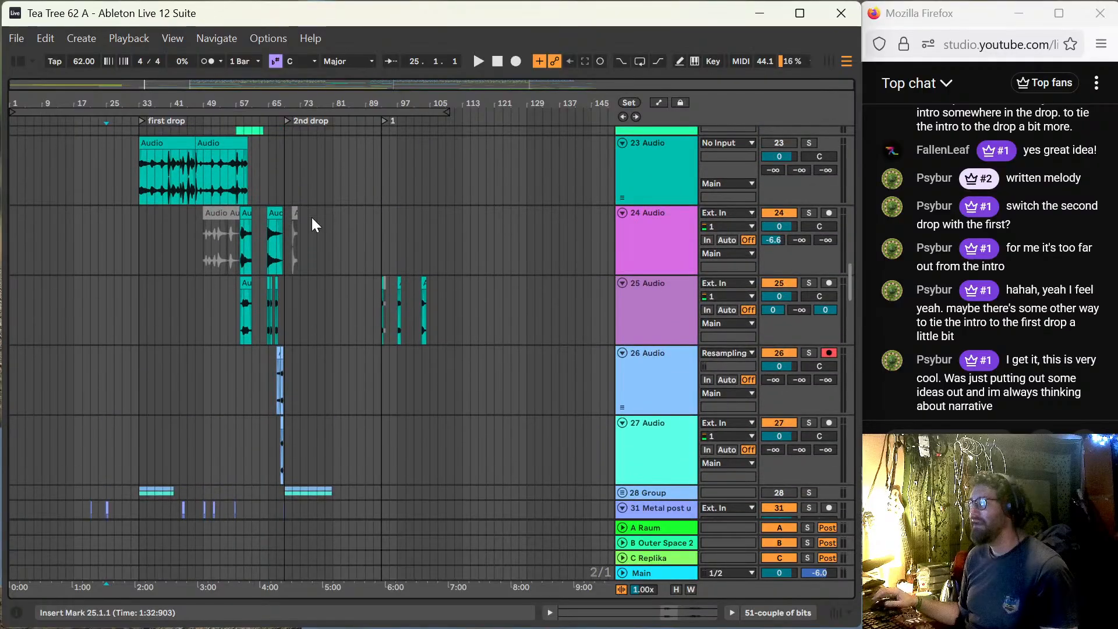
scroll(312, 223, up, 5)
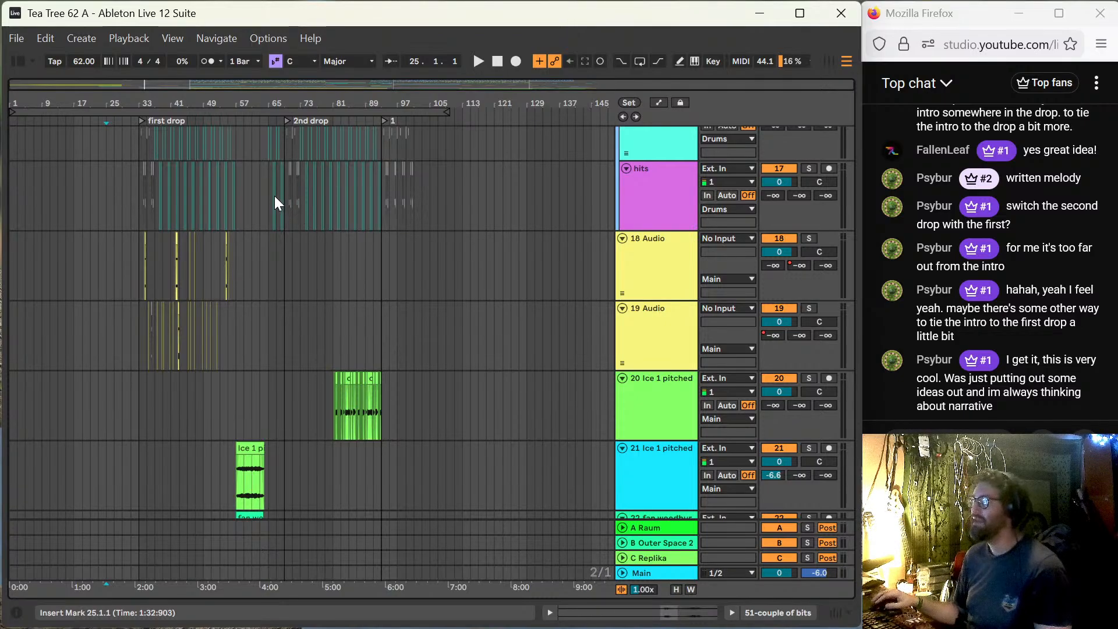
scroll(274, 196, down, 20)
scroll(278, 309, down, 15)
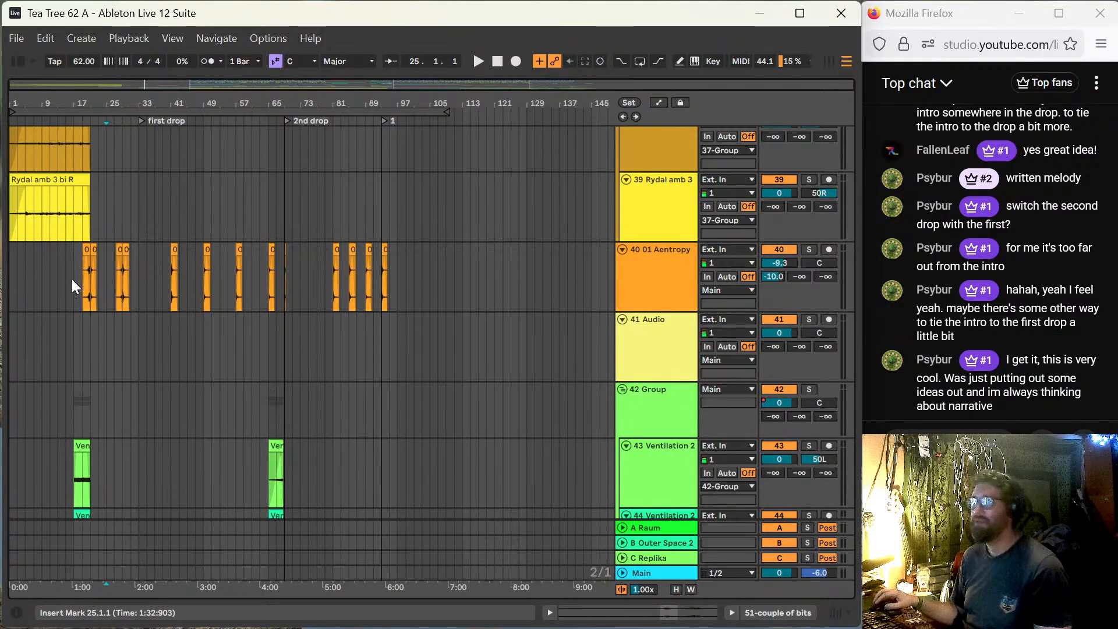
Step: Mark out the intro sections 17.1.1 to 25.1.1 and 25.1.1 to 33.1.1 on the 40 01 Aentropy track
drag(72, 284, 139, 294)
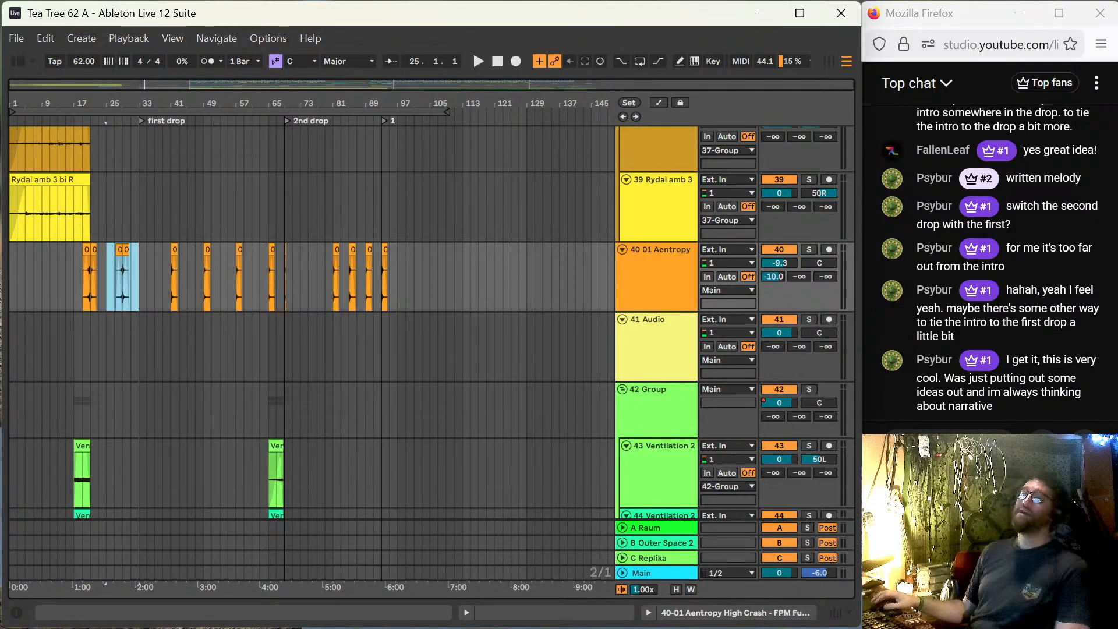
drag(75, 279, 102, 283)
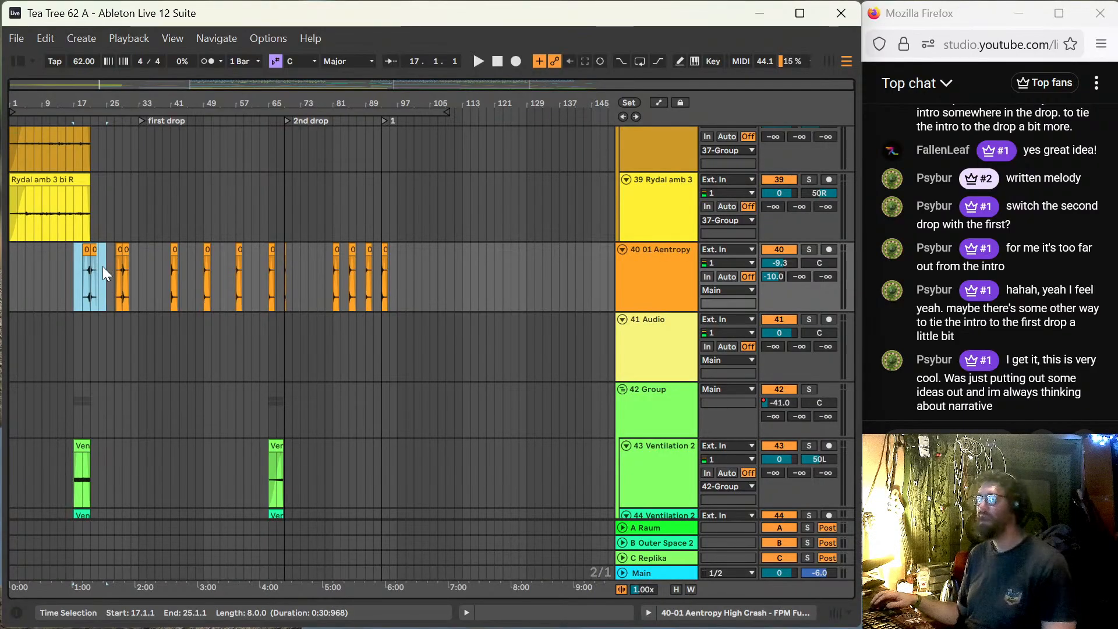
drag(108, 268, 139, 267)
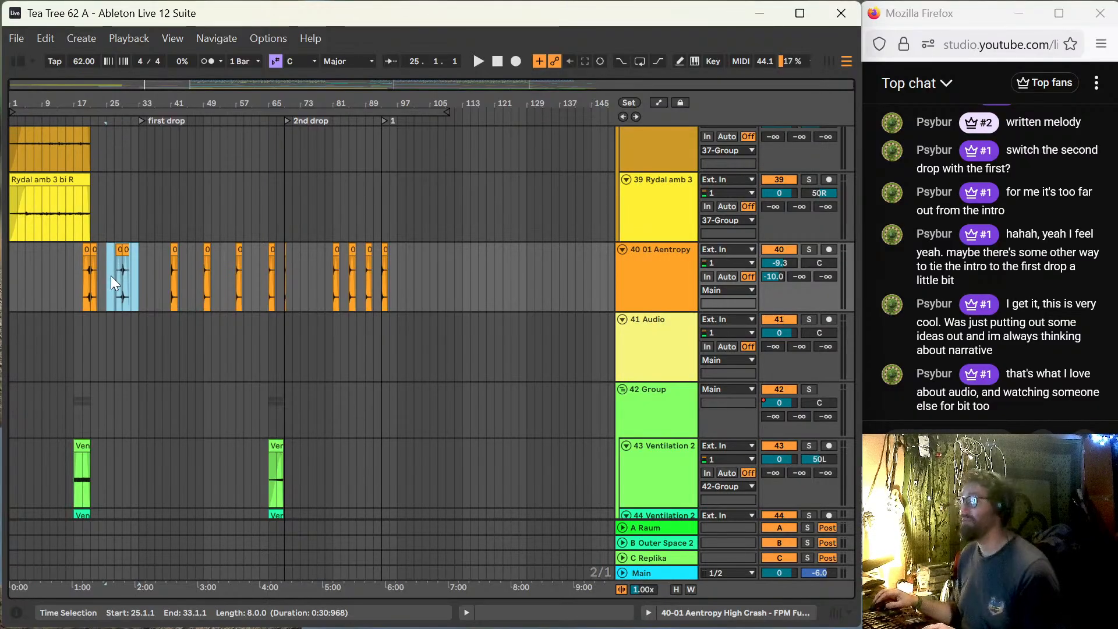
Step: Review the remaining tracks from 46 Reaktor 6 down to 64 Tech wet, placing the insert mark at 61.1.1 on 54 Melody
scroll(114, 280, down, 6)
scroll(124, 303, down, 5)
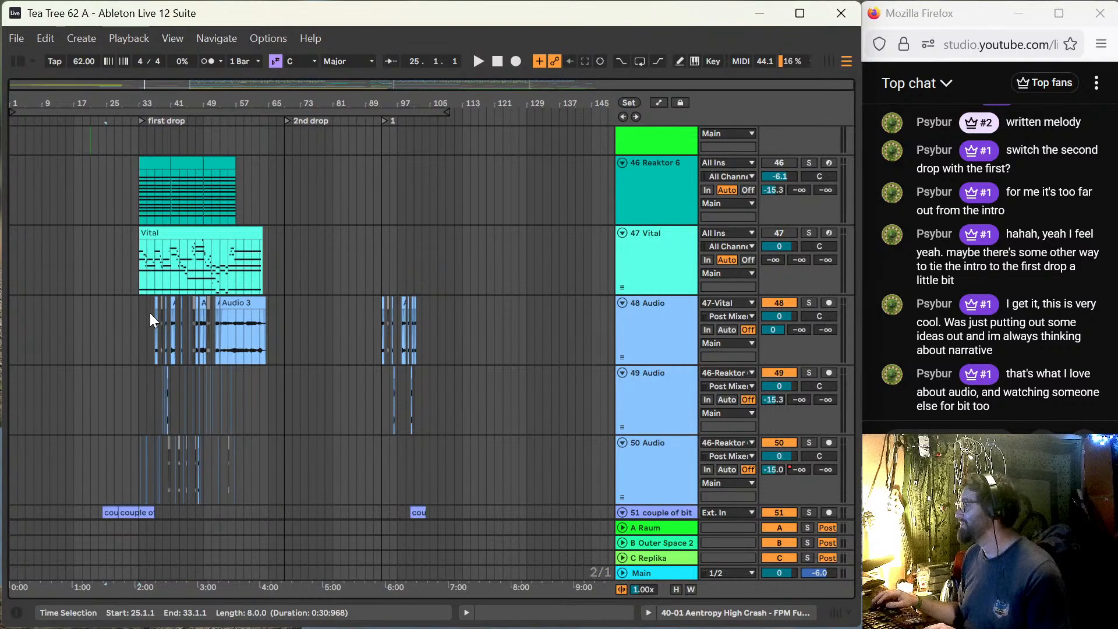
scroll(149, 313, down, 10)
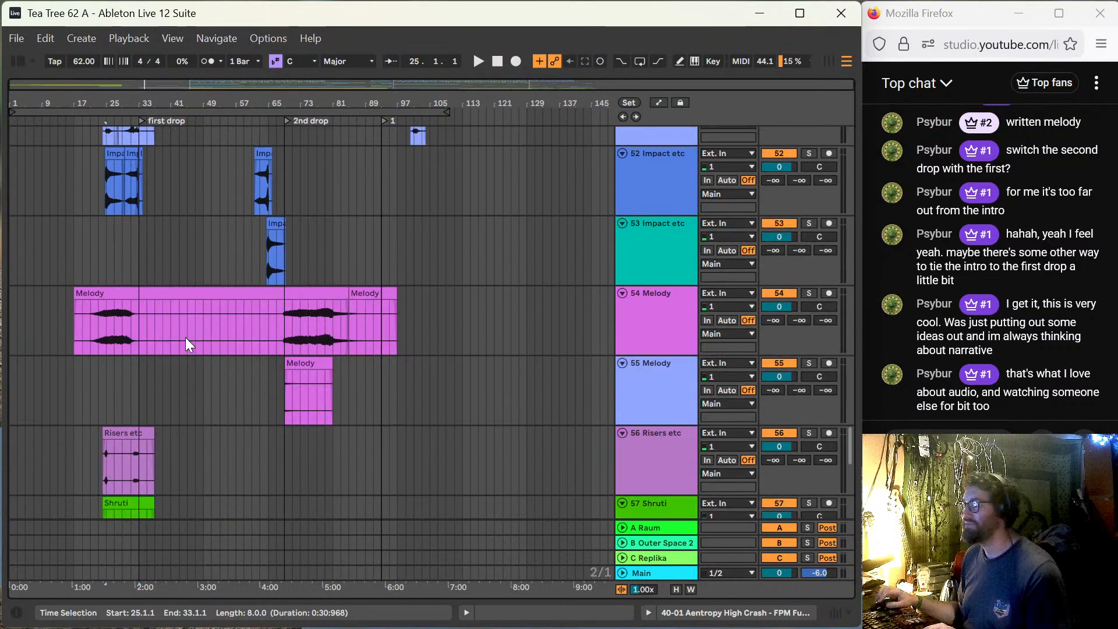
scroll(194, 343, down, 3)
scroll(196, 342, up, 4)
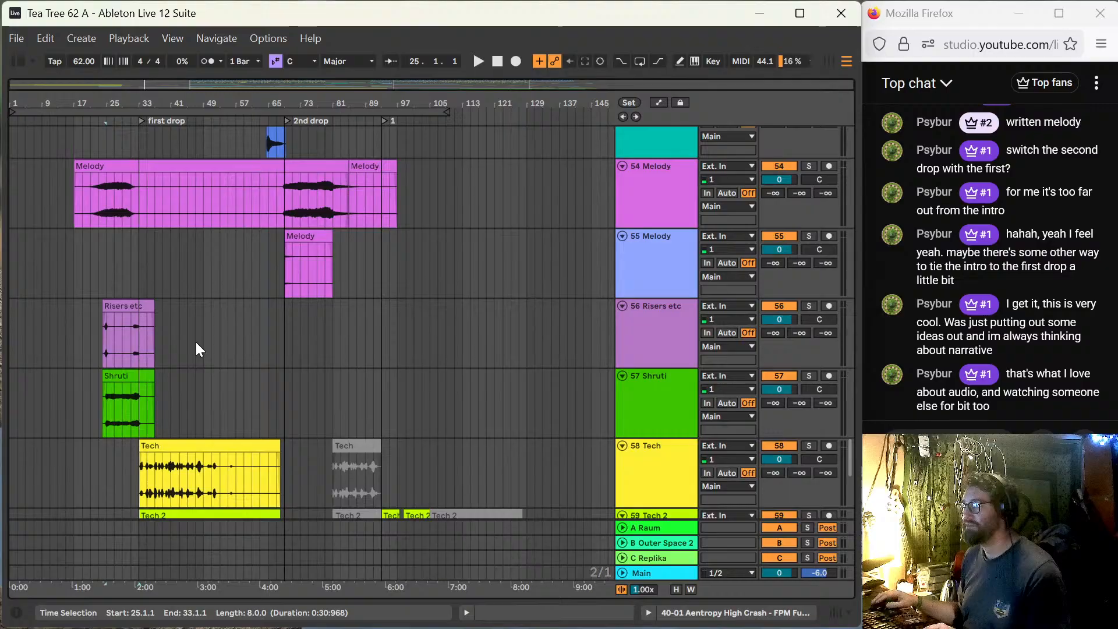
click(251, 199)
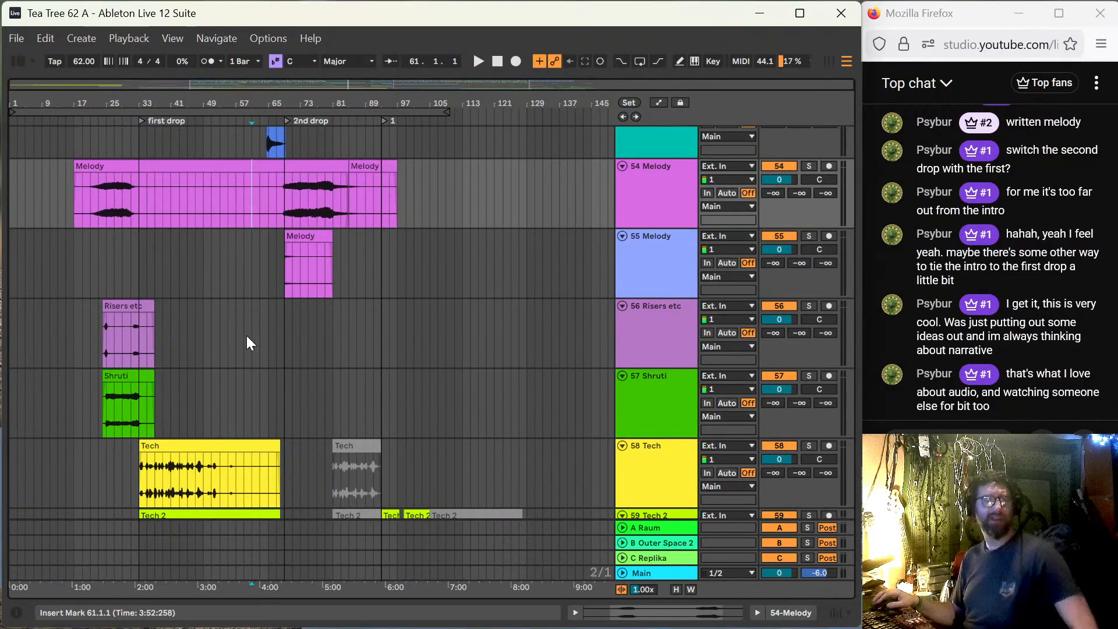
scroll(193, 262, down, 8)
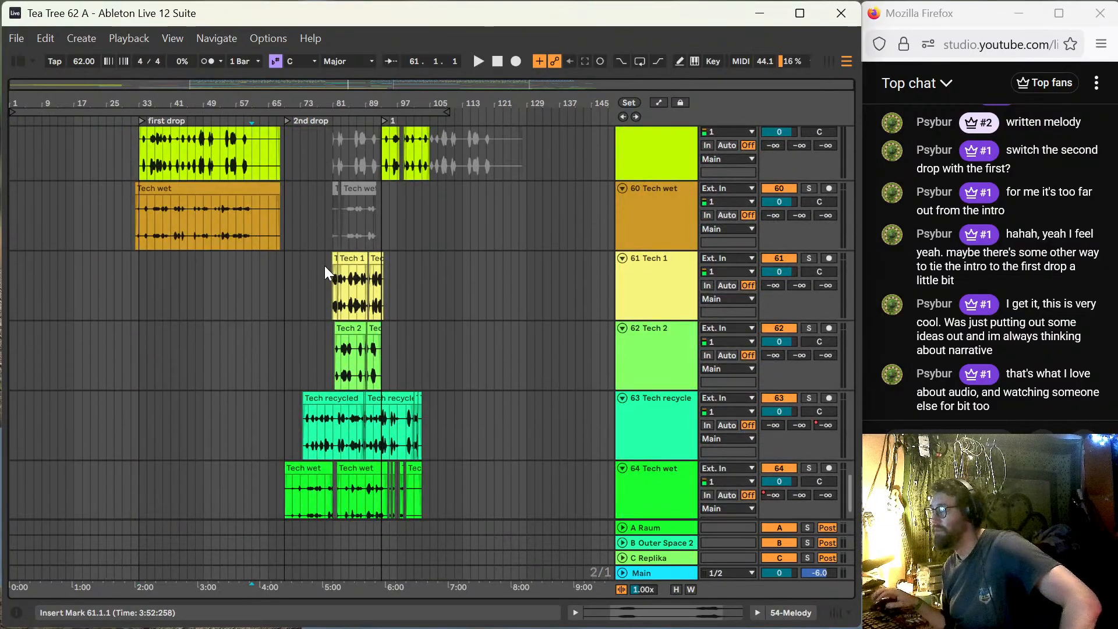
Step: Review the tracks from 64 Tech wet back up to 44 Ventilation 2, including the Melody, Impact and Vital tracks
scroll(380, 266, up, 5)
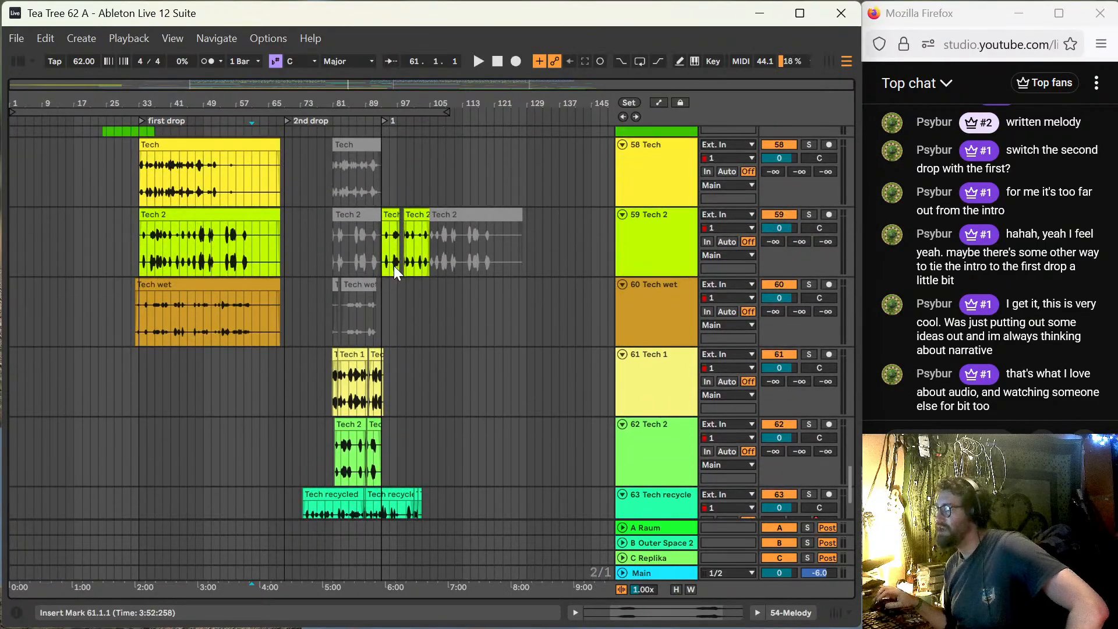
scroll(394, 274, up, 5)
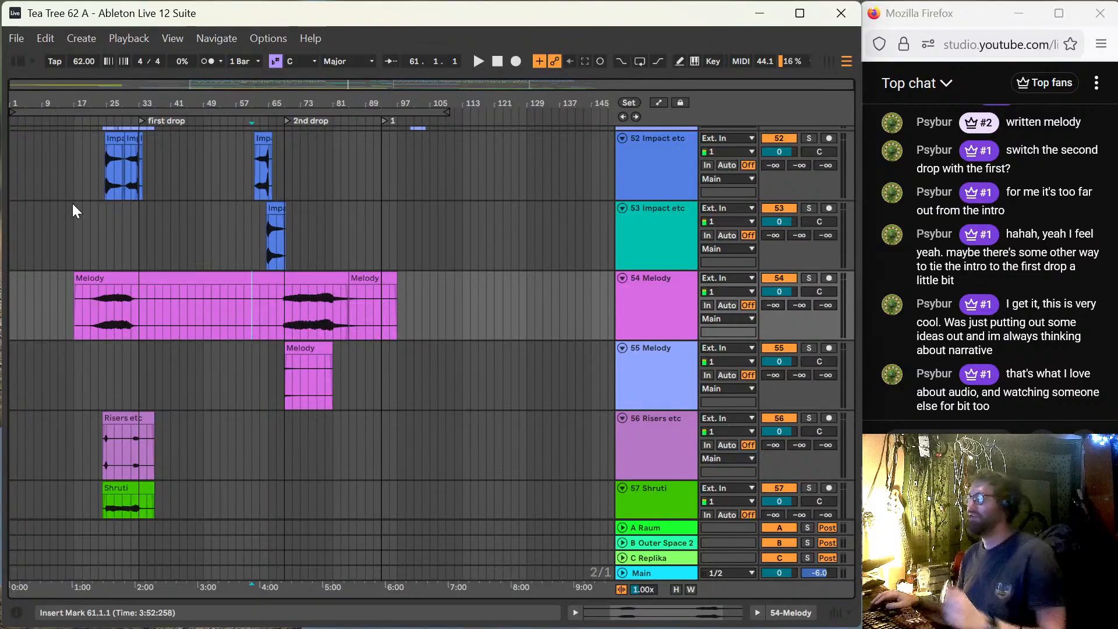
scroll(98, 235, up, 5)
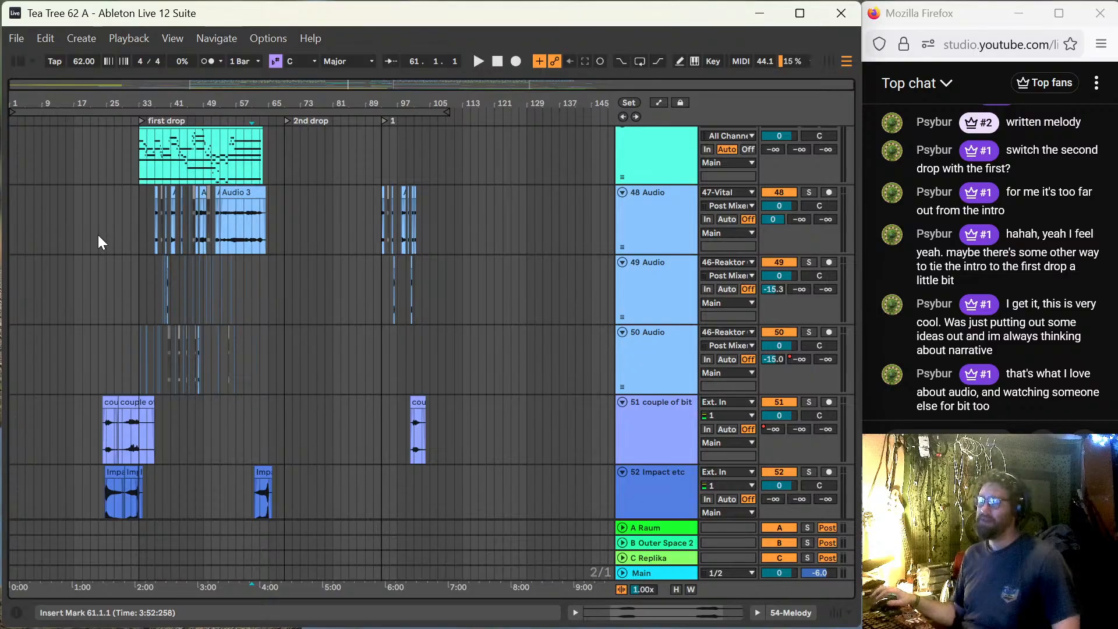
scroll(263, 323, down, 3)
scroll(276, 316, down, 6)
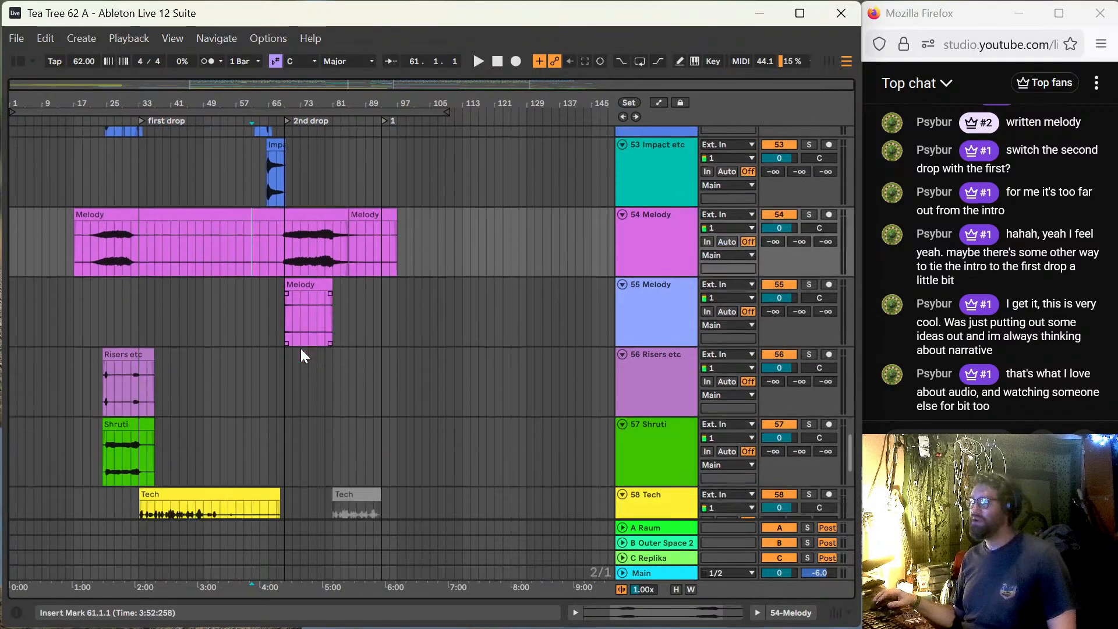
scroll(300, 349, up, 4)
scroll(309, 349, up, 10)
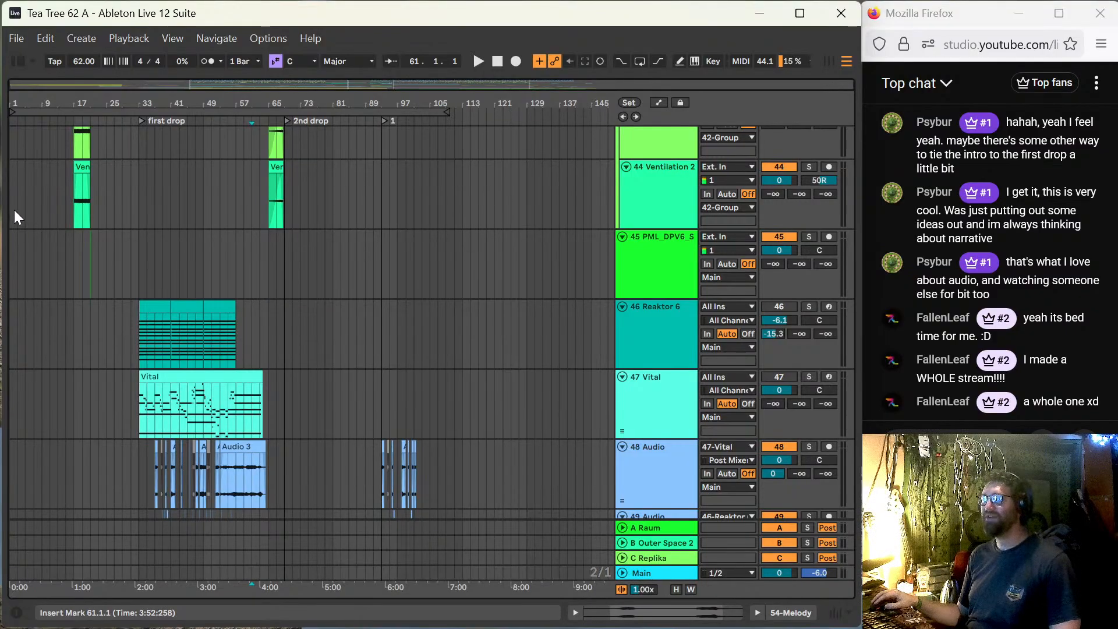
Step: Mark out the range 1.1.1 to 109.1.1 on the 44 Ventilation 2 track and on the 43 Ventilation 2 track while reviewing the neighbouring tracks
drag(12, 212, 445, 204)
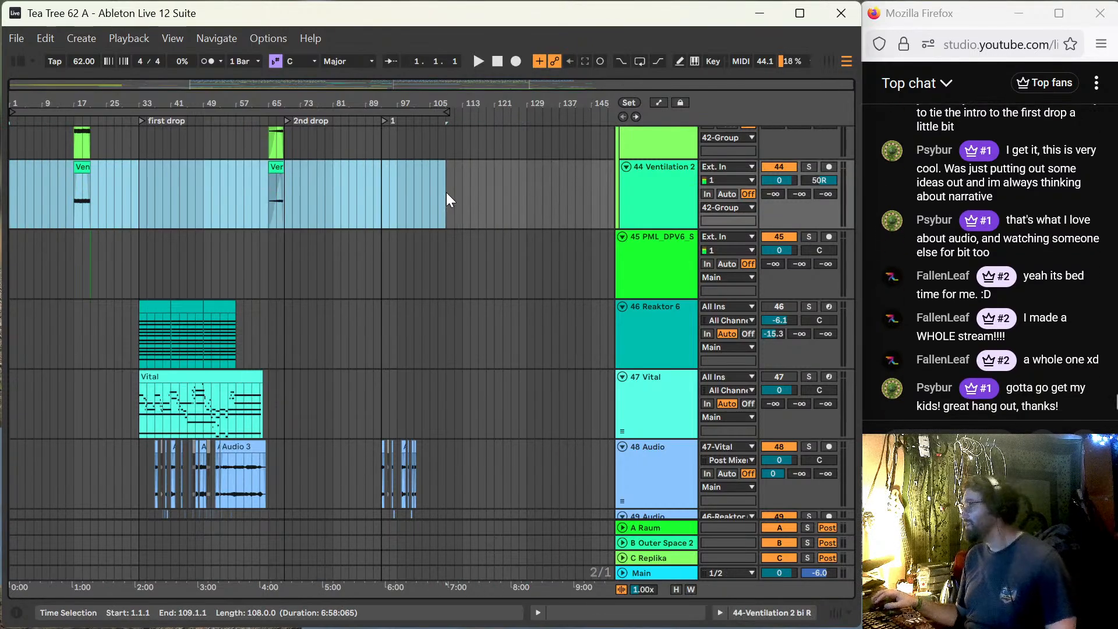
scroll(377, 205, up, 6)
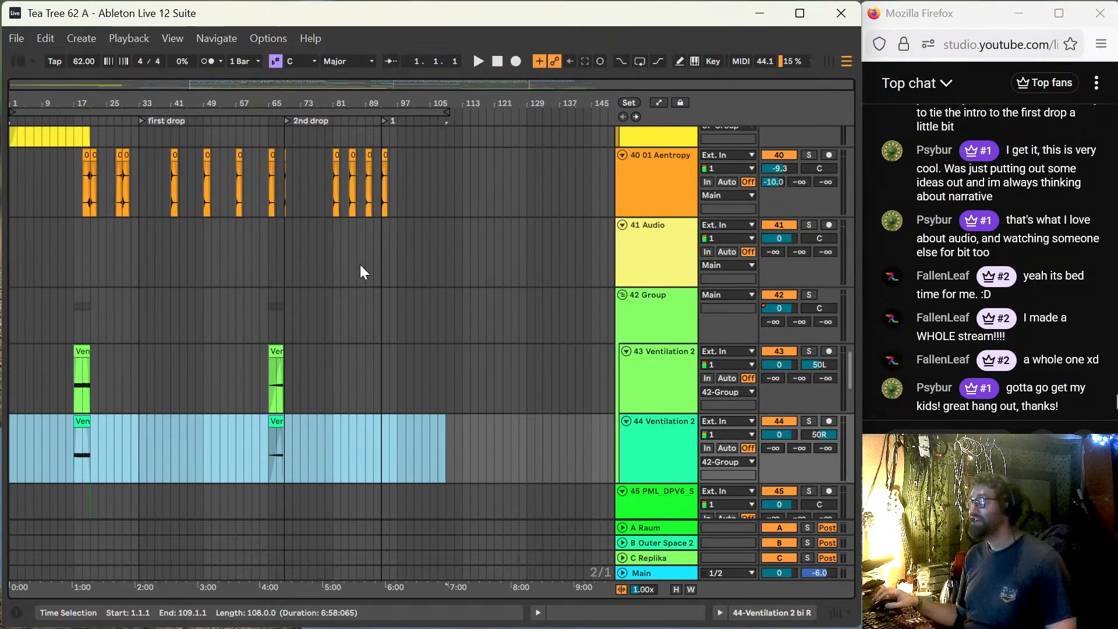
scroll(360, 265, up, 3)
scroll(326, 262, down, 4)
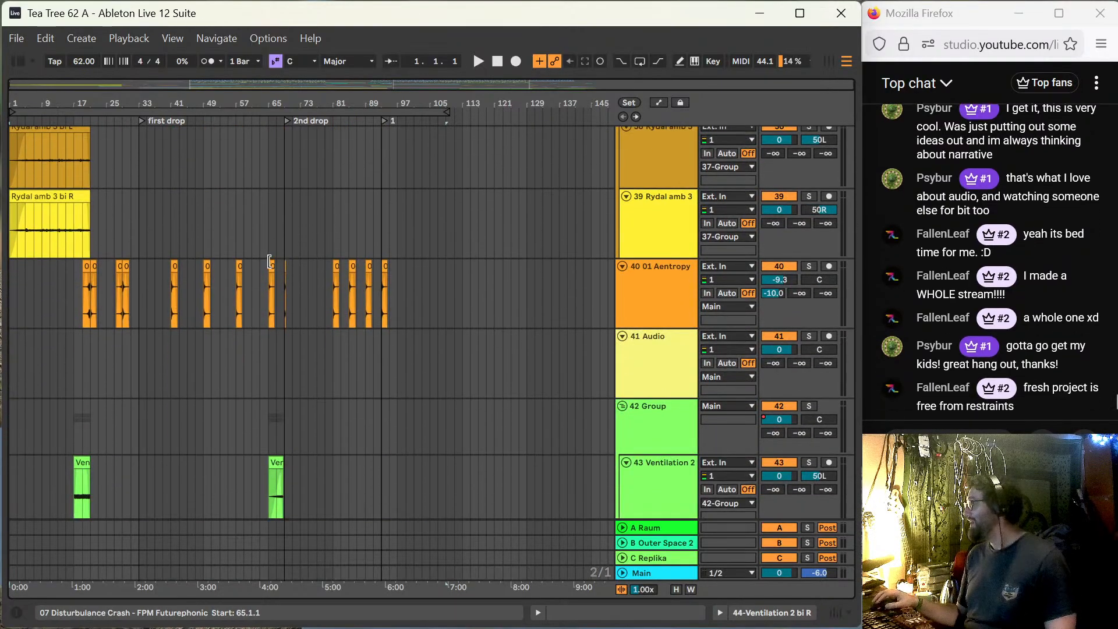
scroll(253, 277, down, 3)
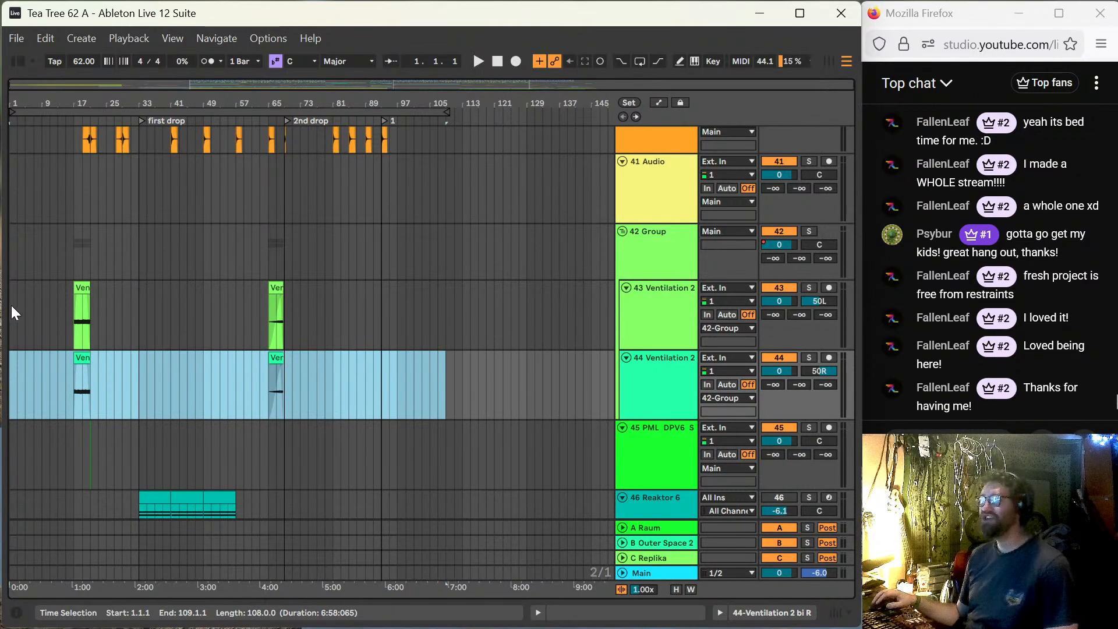
drag(11, 305, 449, 331)
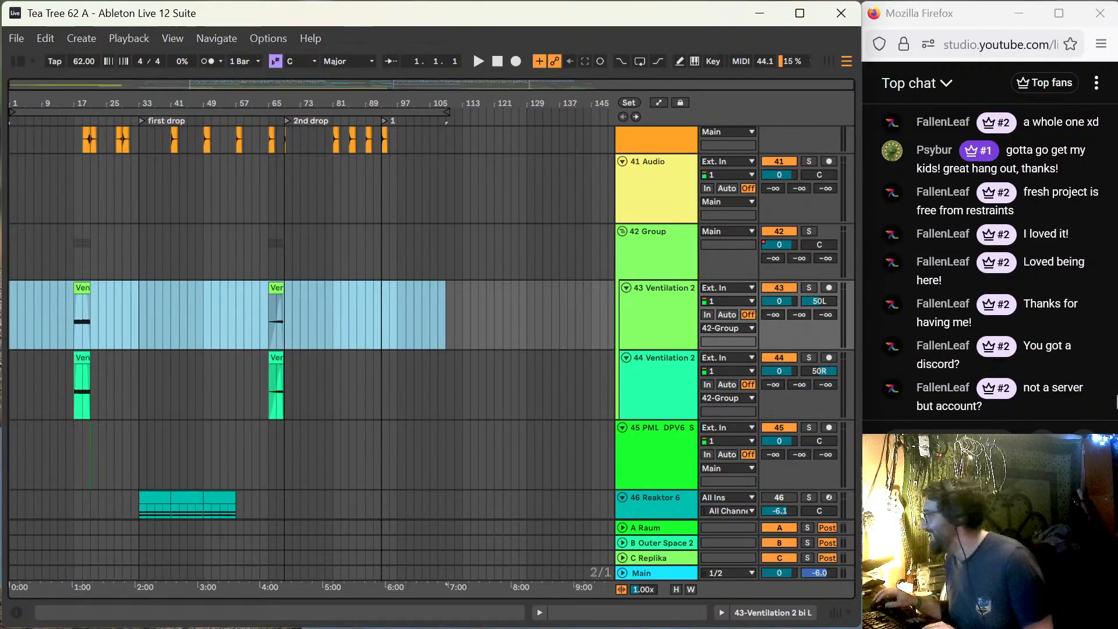
mouse_move(692, 628)
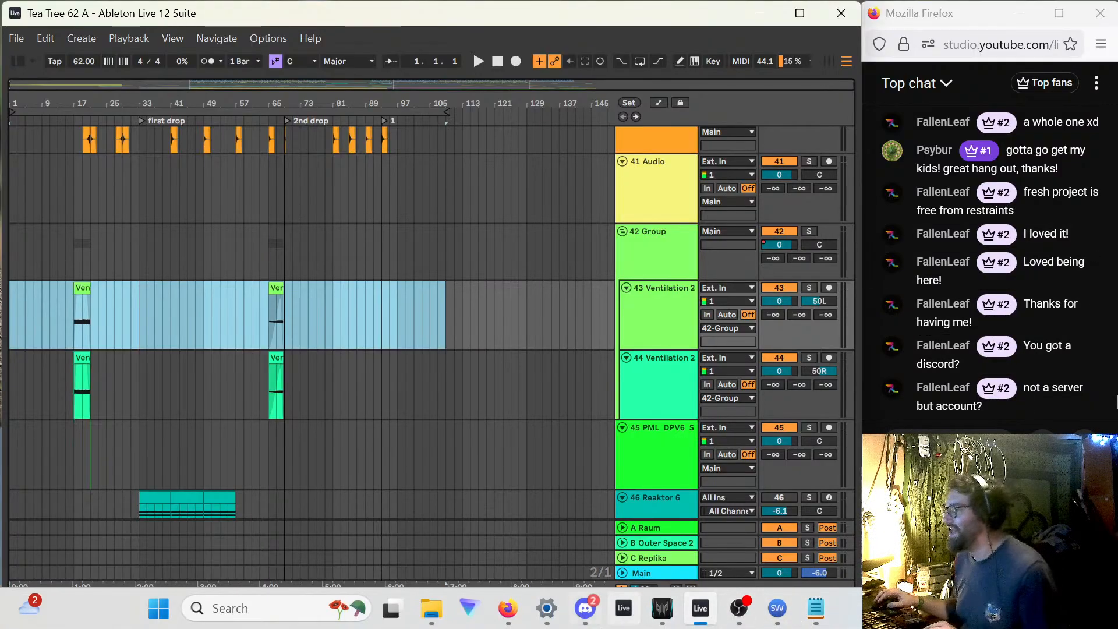
mouse_move(570, 620)
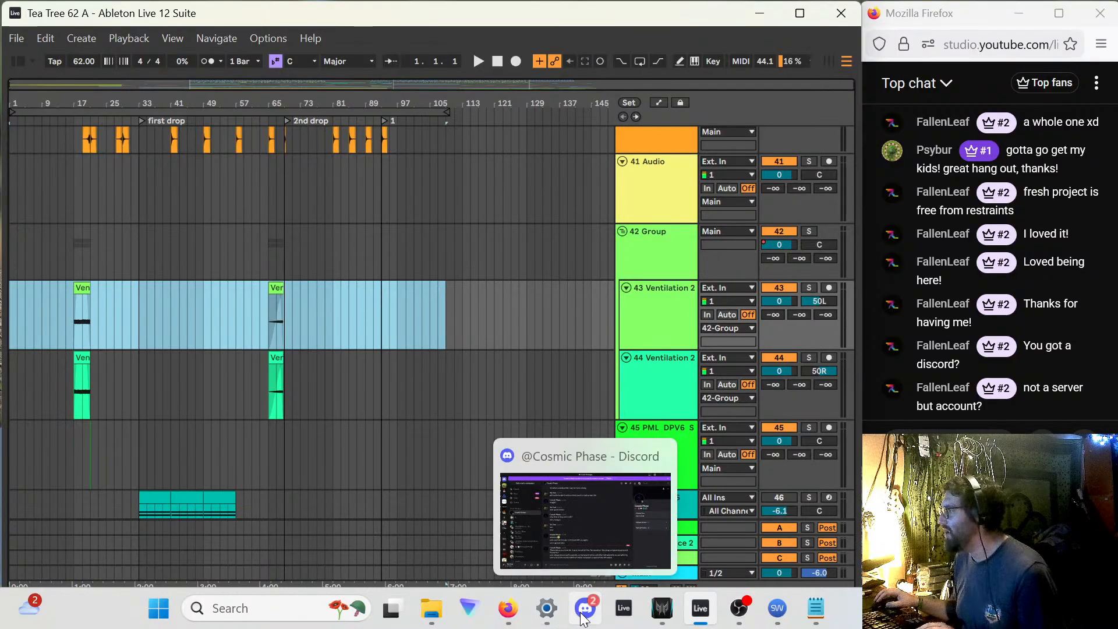
mouse_move(507, 613)
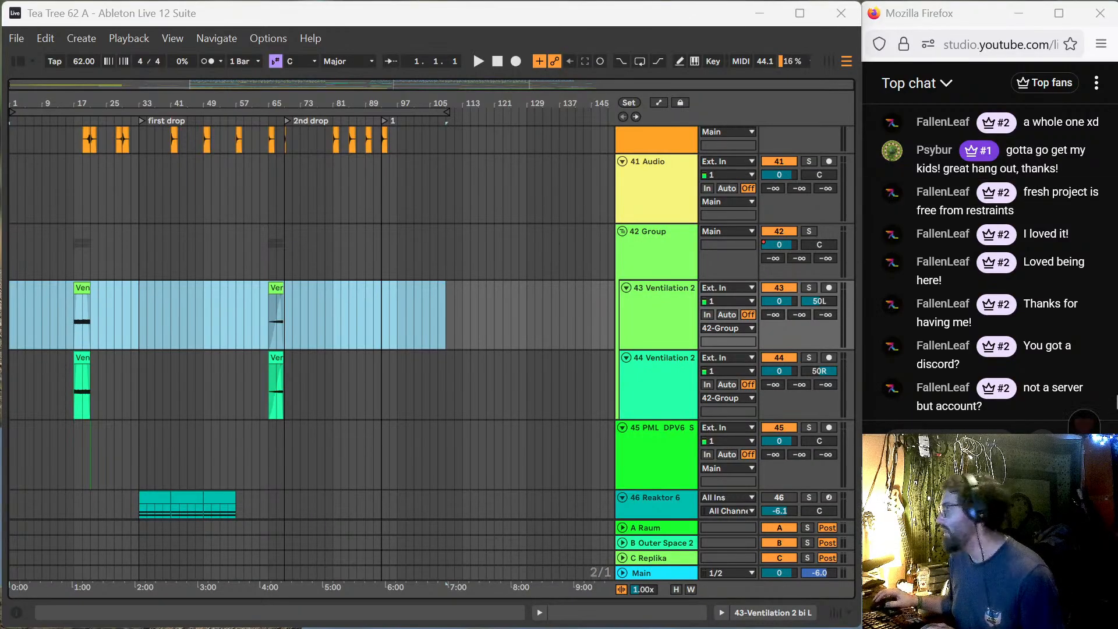
click(963, 438)
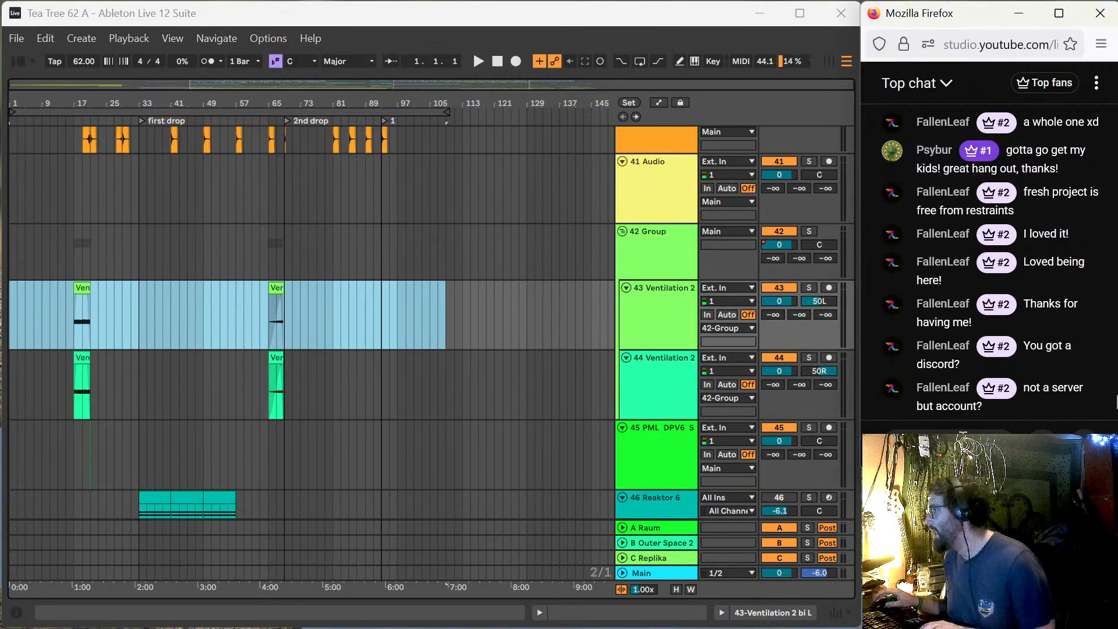
text(https://www.instagram.com/tea.tree42/)
key(Return)
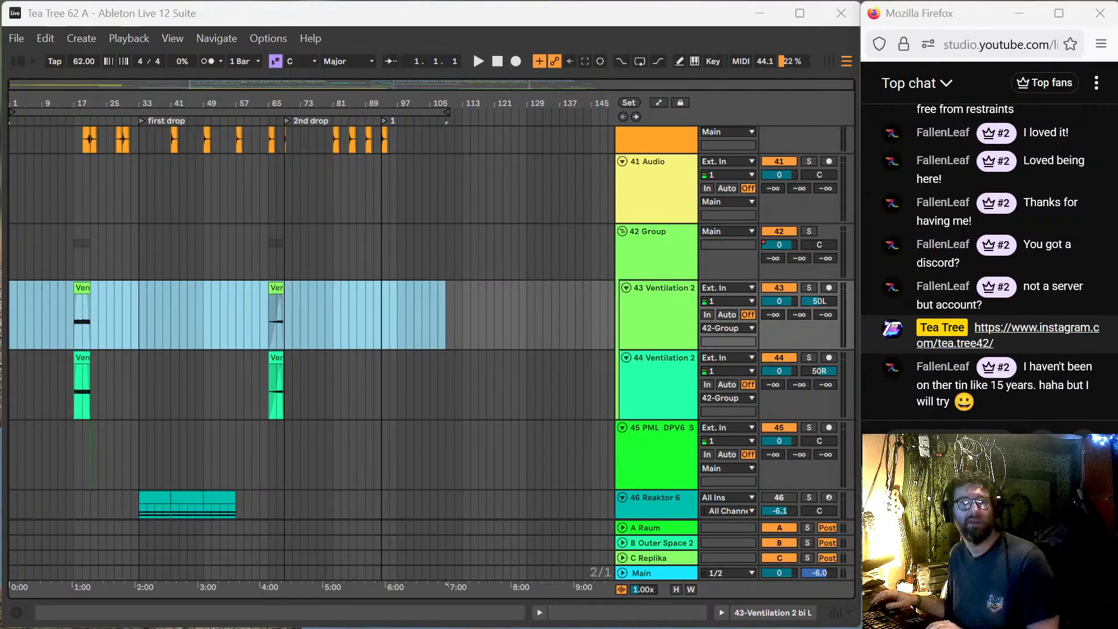
click(949, 431)
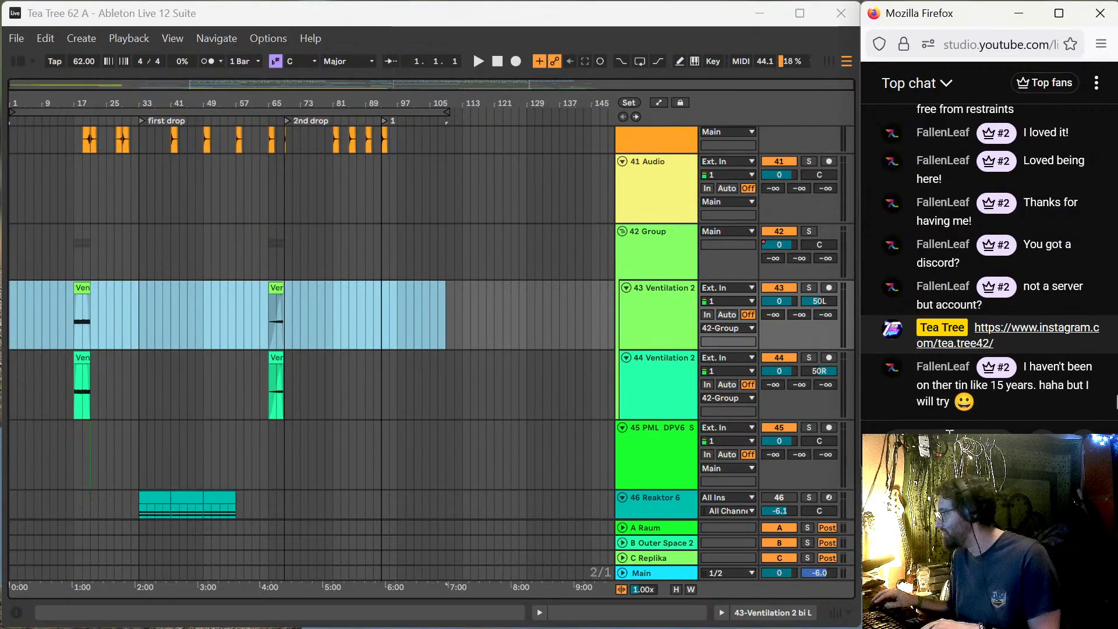
text(https://soundcloud.com/tea-tree-1)
key(Return)
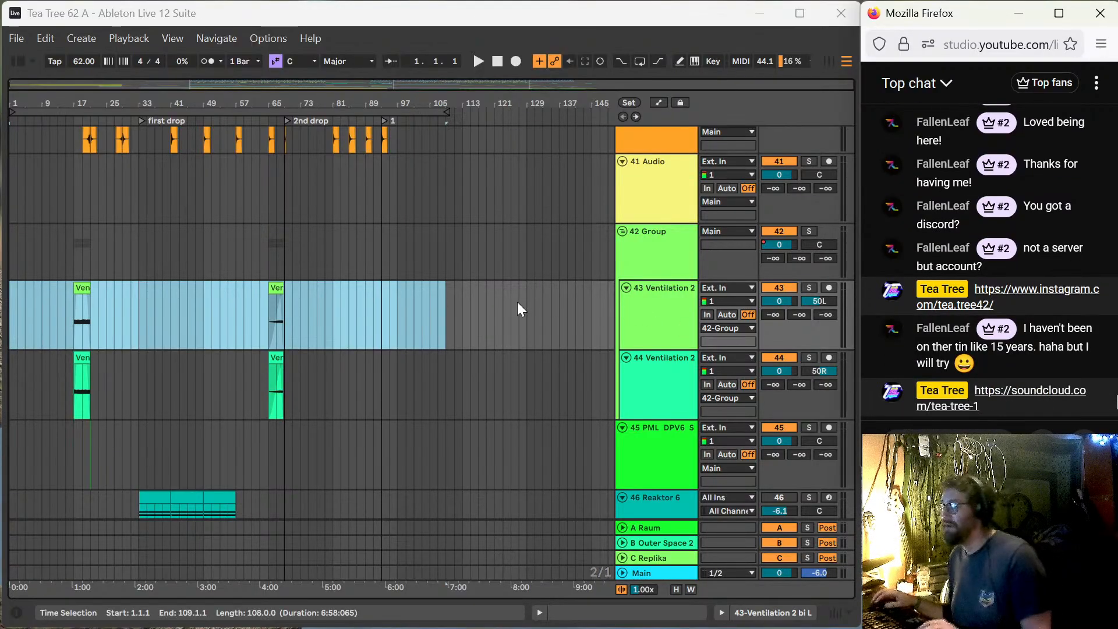
scroll(359, 361, down, 2)
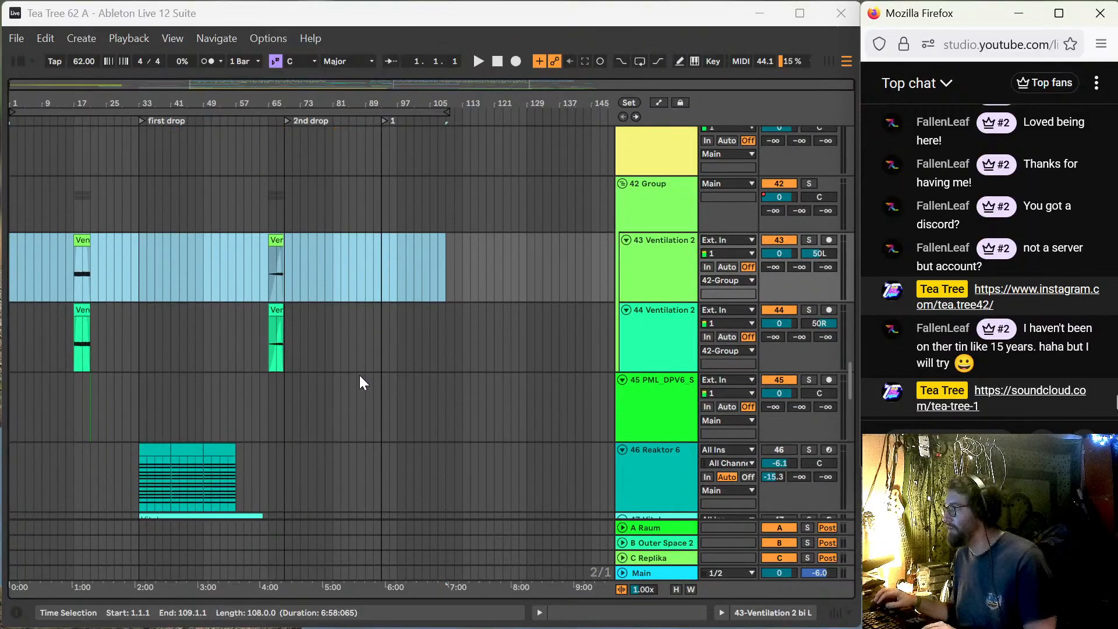
scroll(360, 372, up, 4)
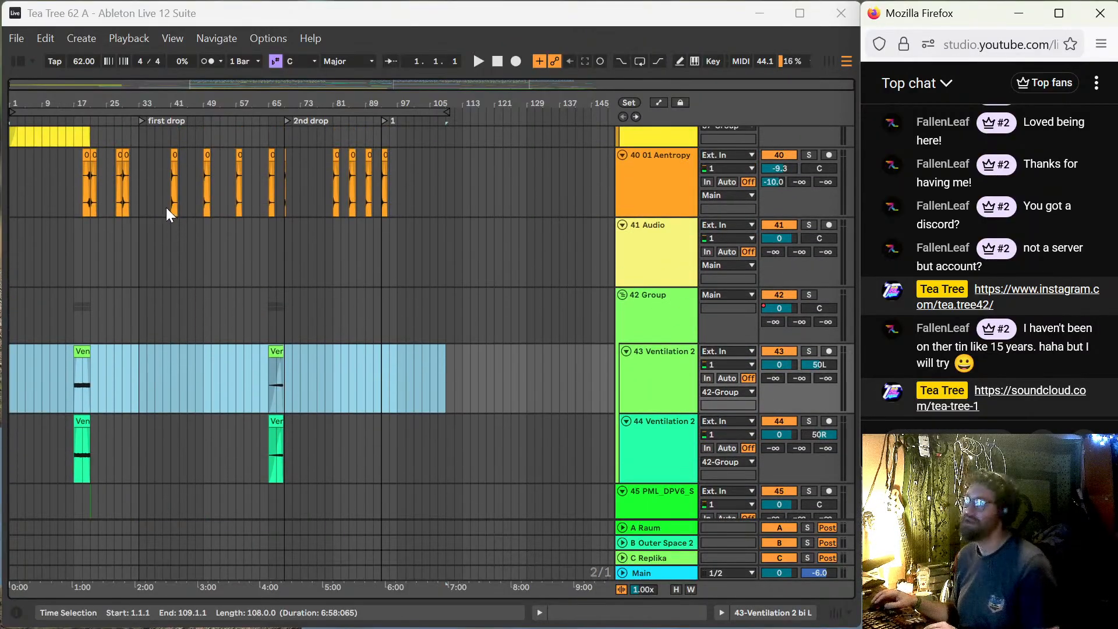